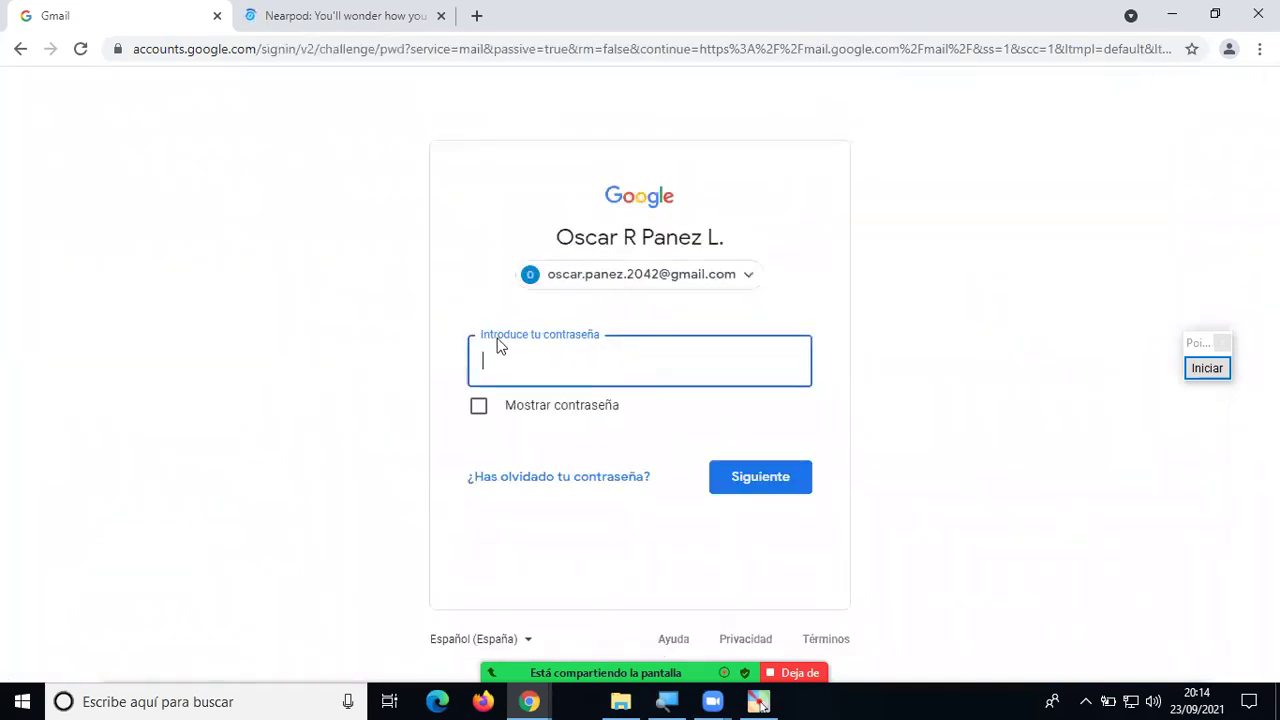
Enter the account password in Google Accounts to complete the Gmail sign-in.
type("•••")
key("Return")
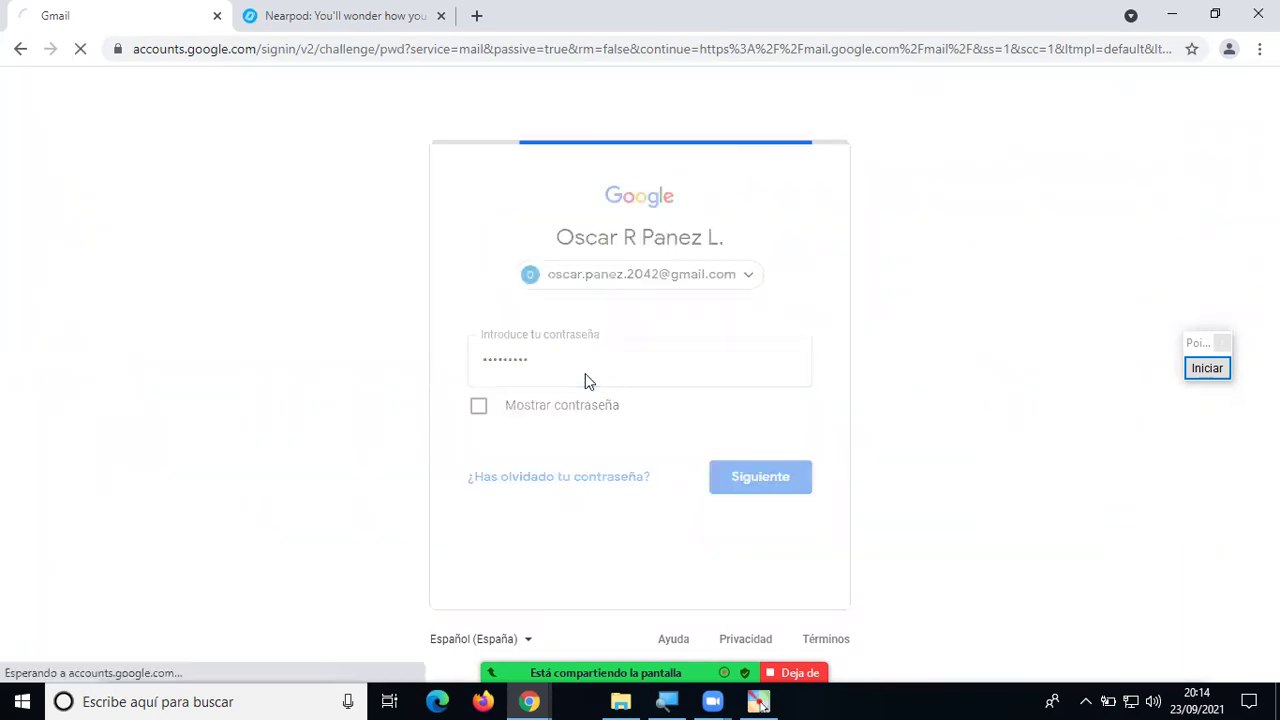
Log in to Nearpod with the Google account and view the Mis Lecciones lesson list.
left_click(348, 18)
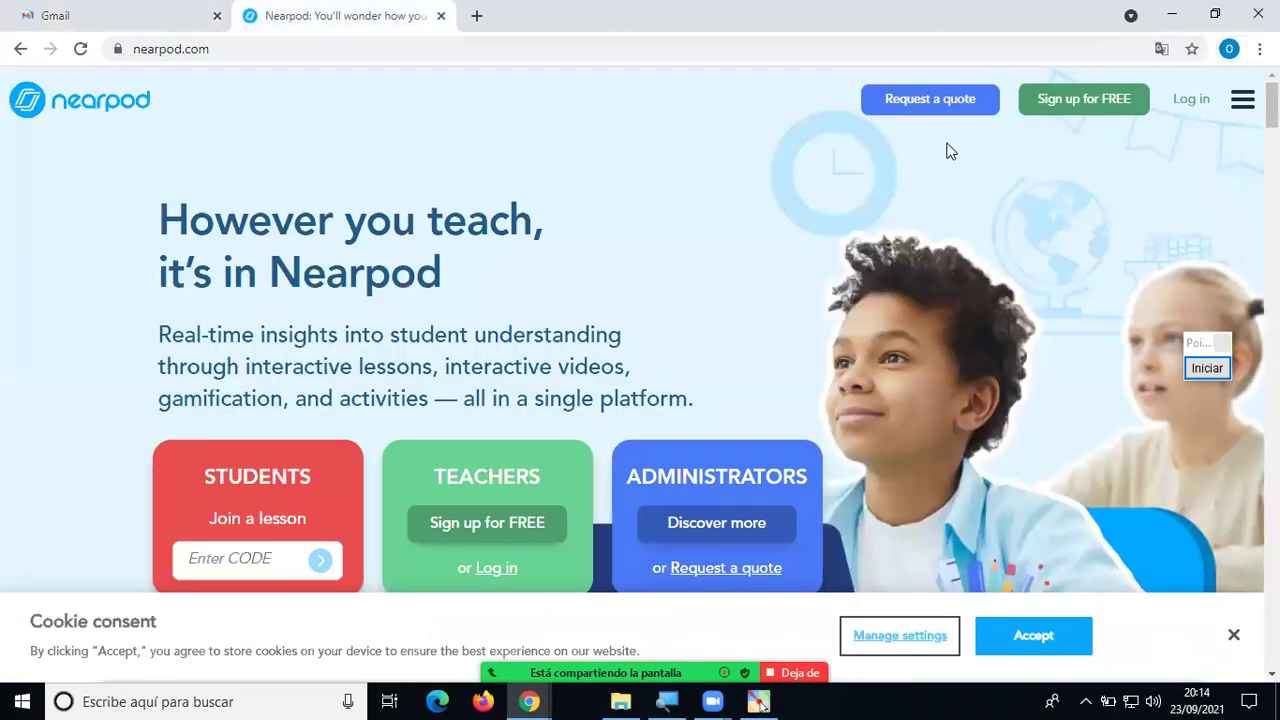
left_click(1200, 104)
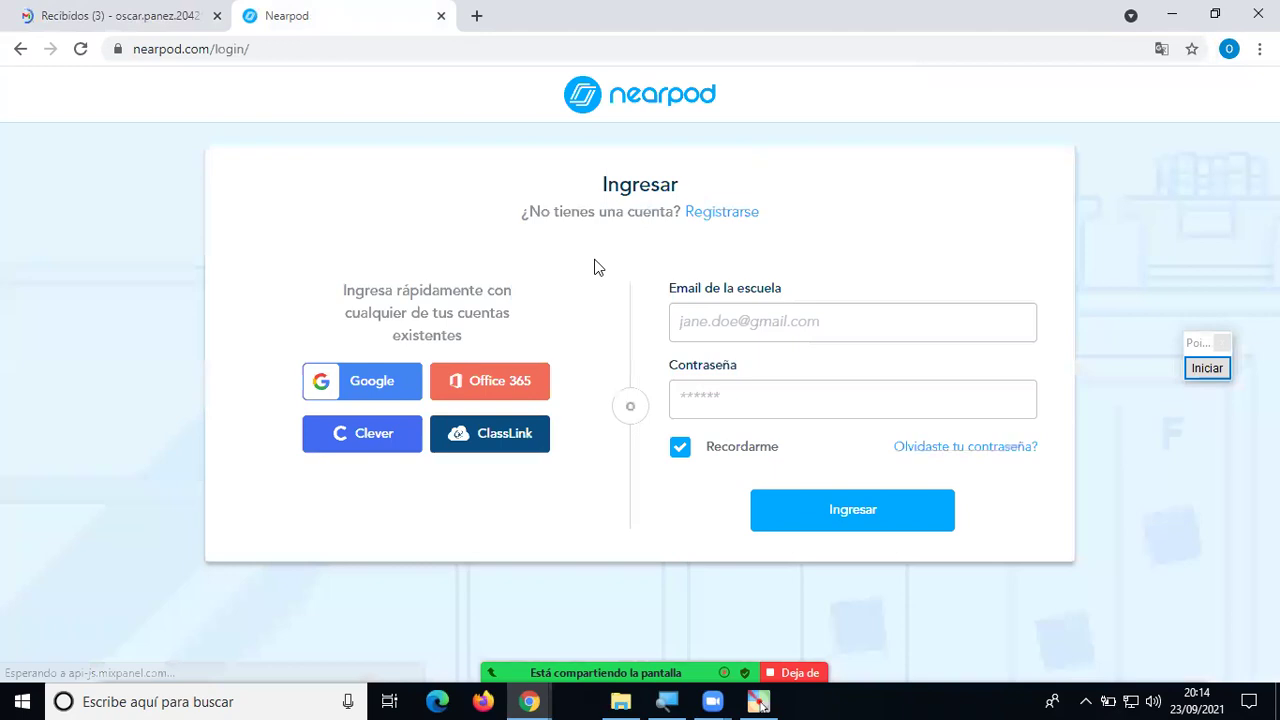
left_click(383, 386)
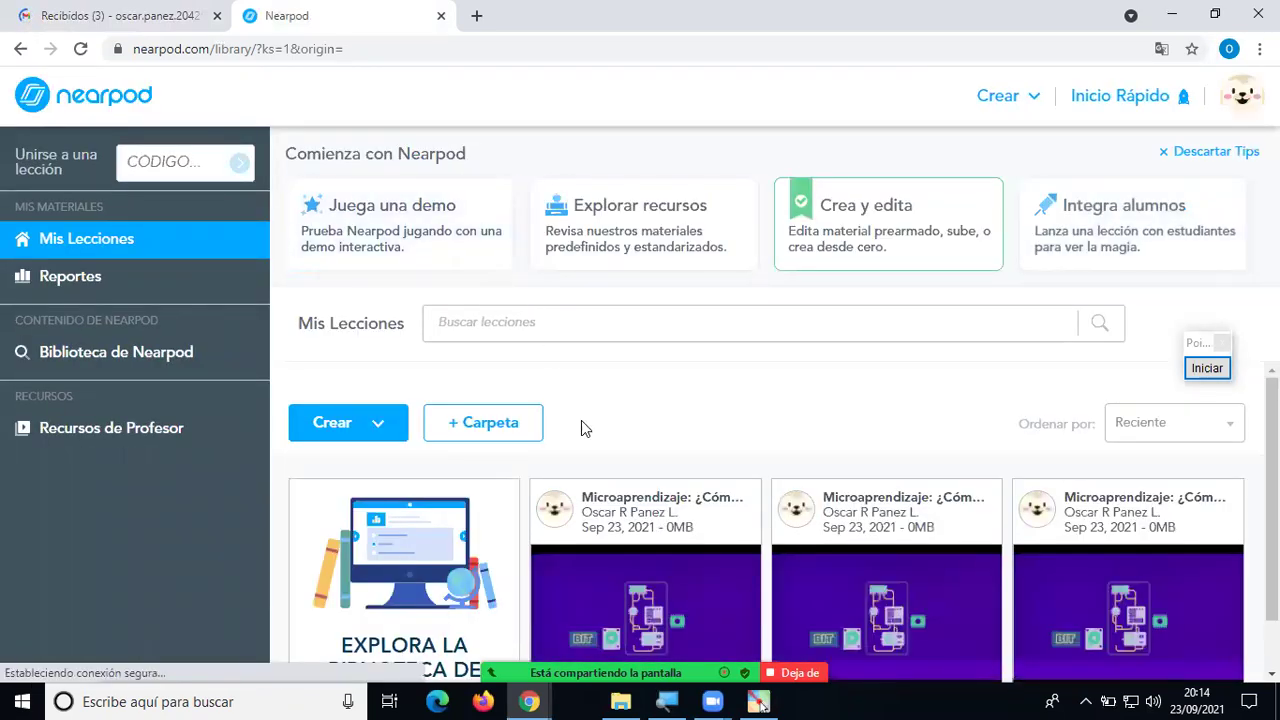
scroll(583, 422, "down", 1)
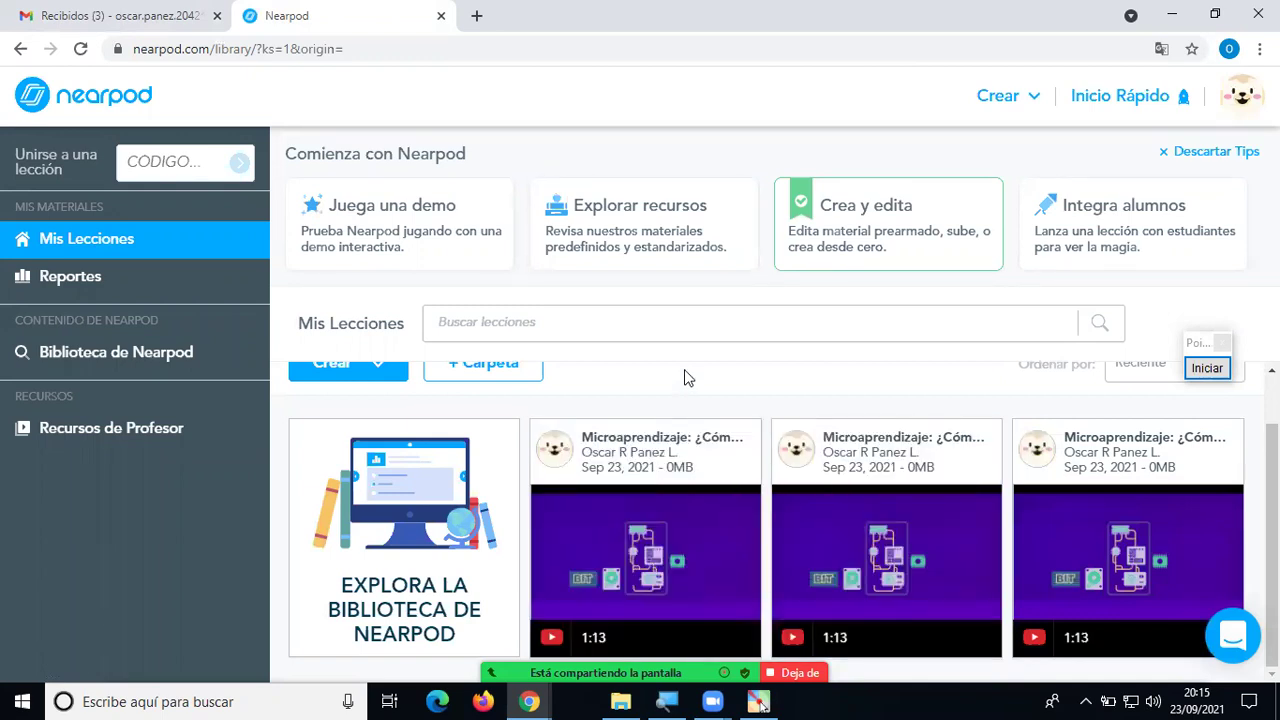
scroll(640, 390, "up", 1)
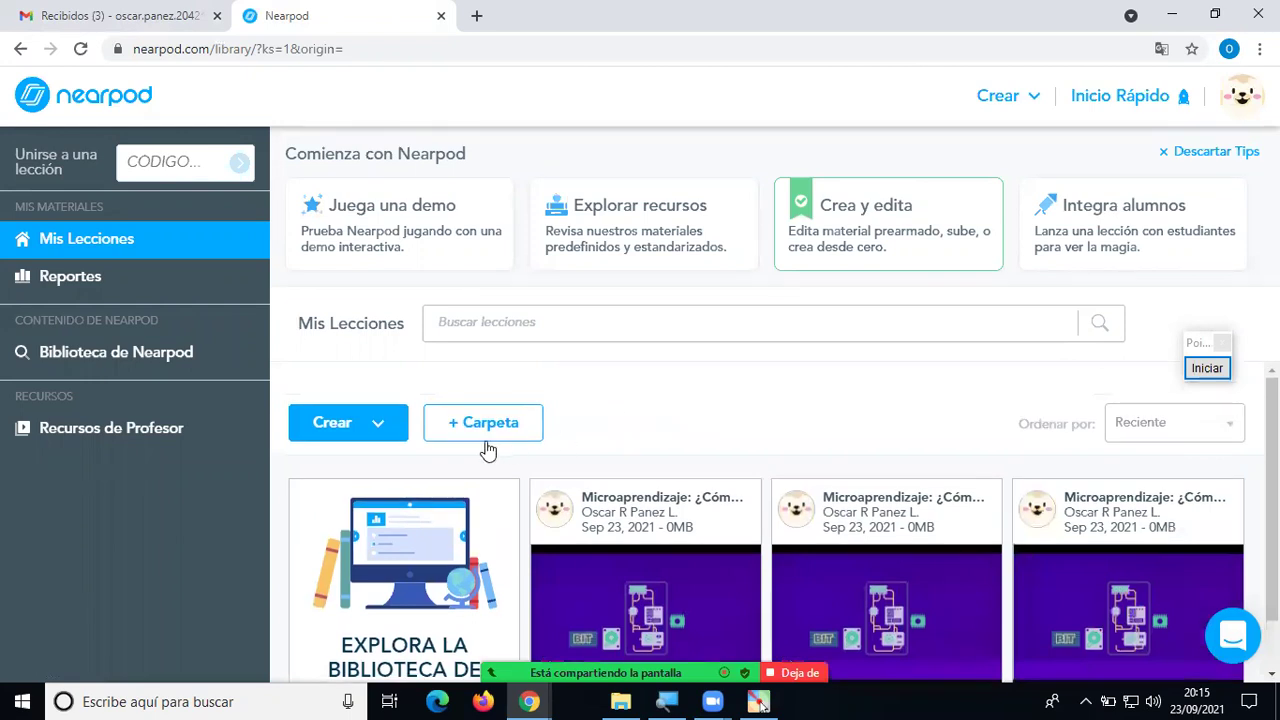
Create a new untitled lesson via the Crear menu's Lección option.
left_click(397, 428)
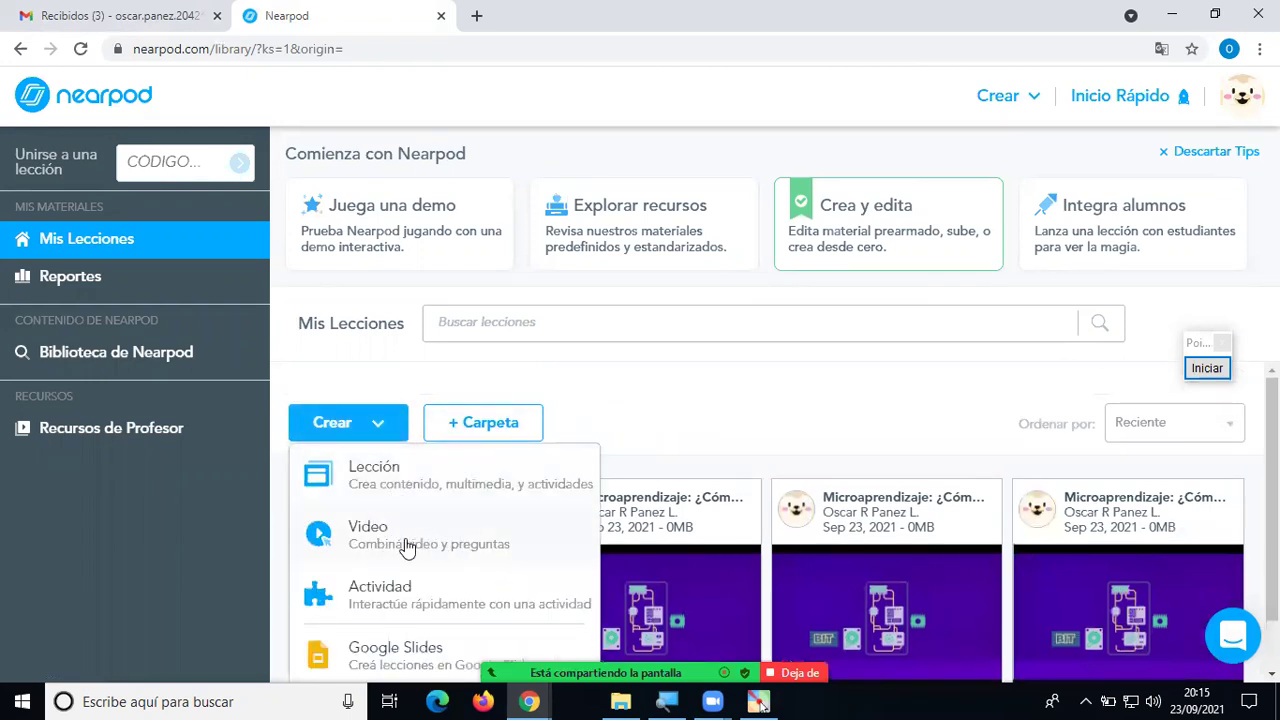
left_click(677, 392)
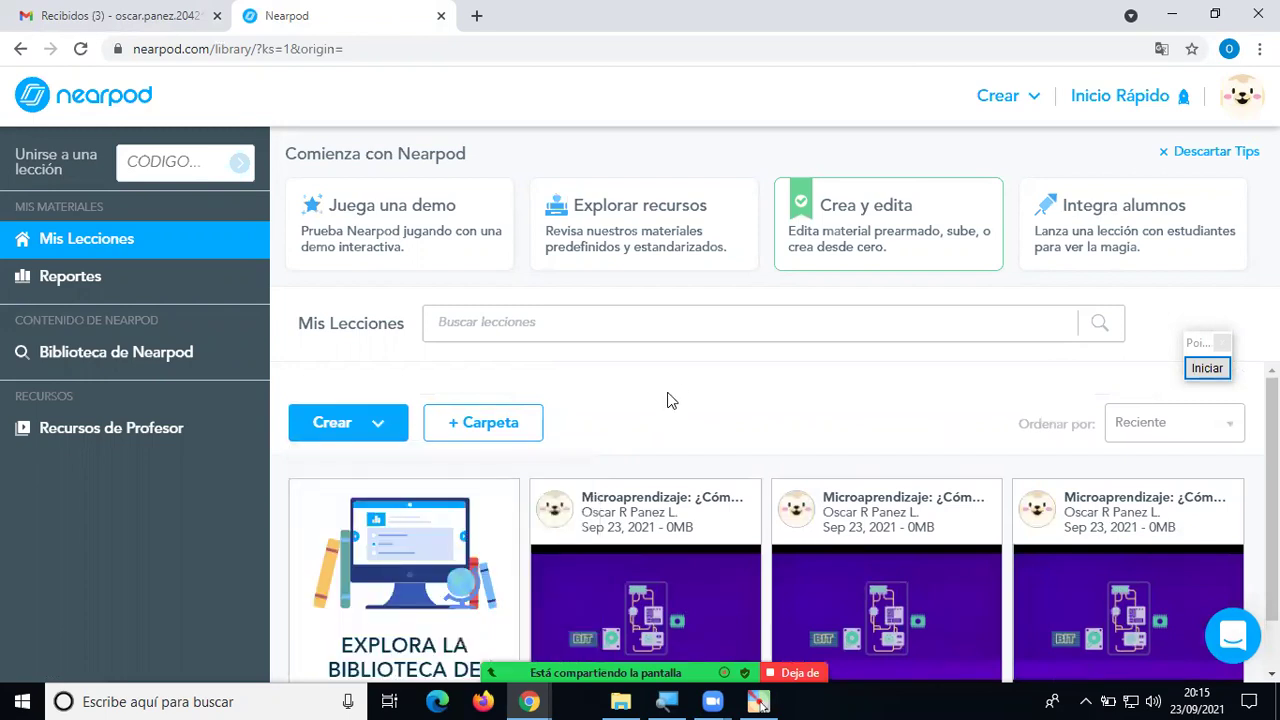
left_click(382, 428)
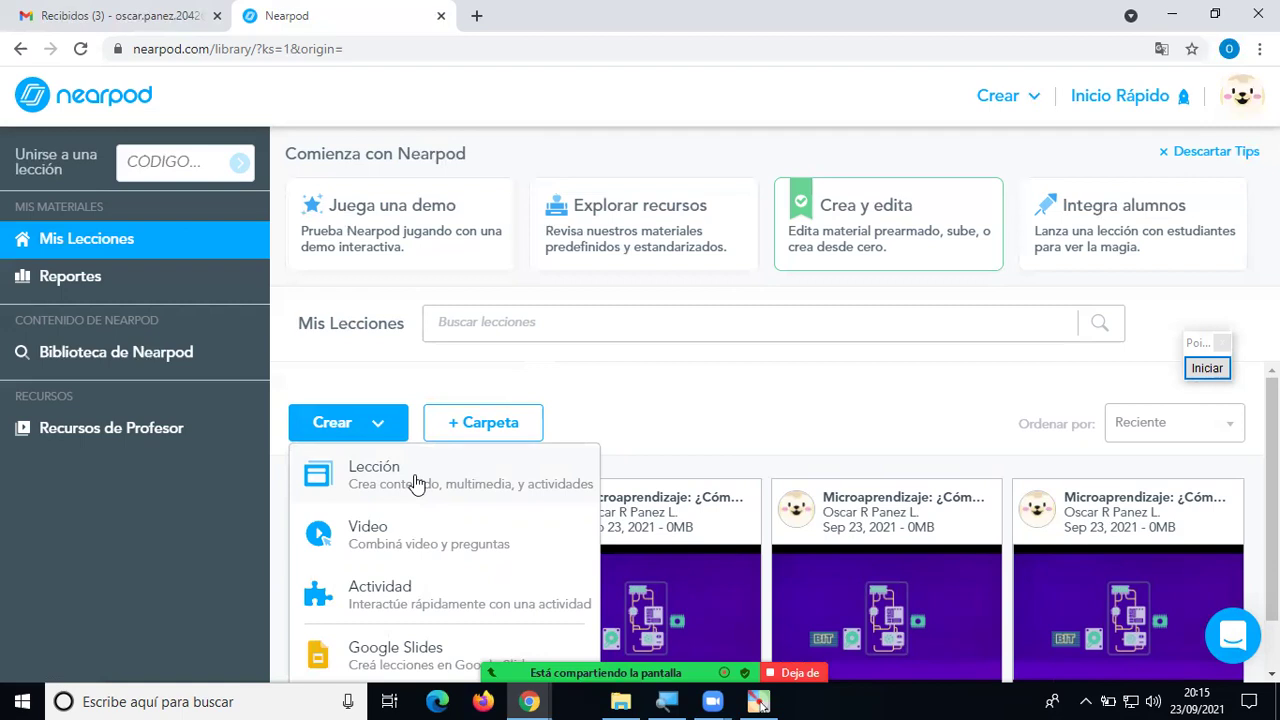
left_click(631, 409)
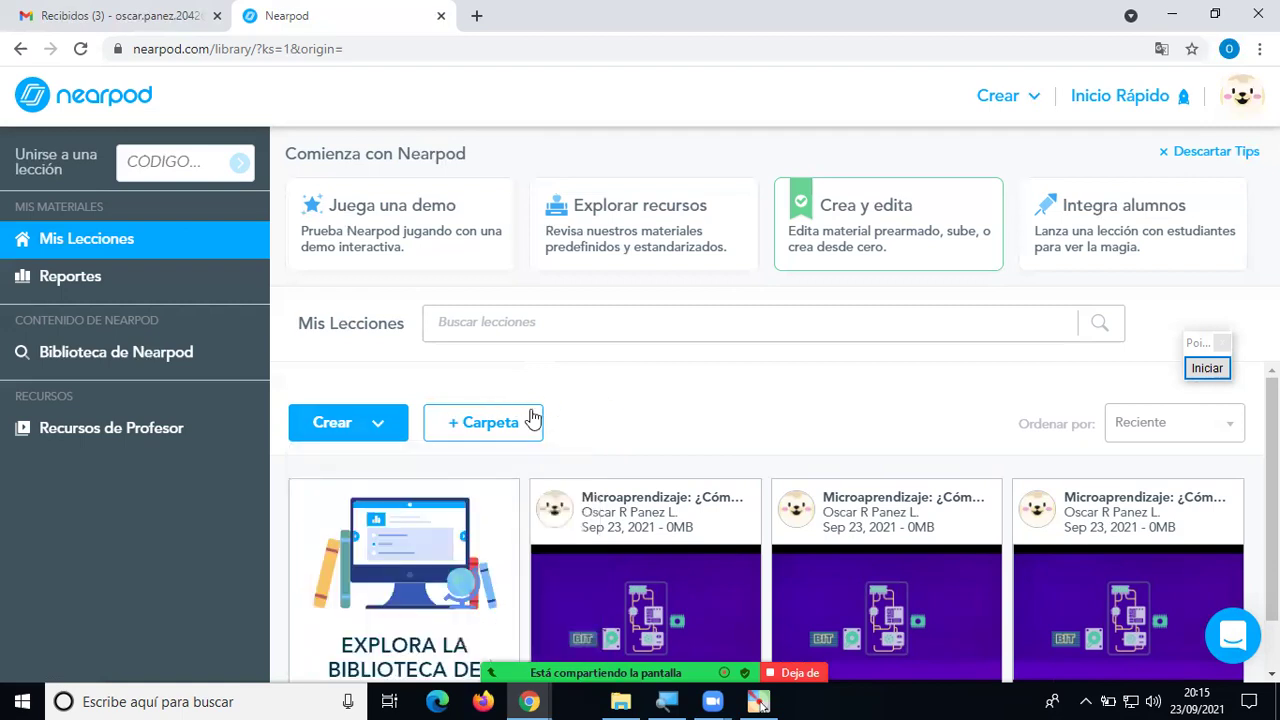
left_click(379, 425)
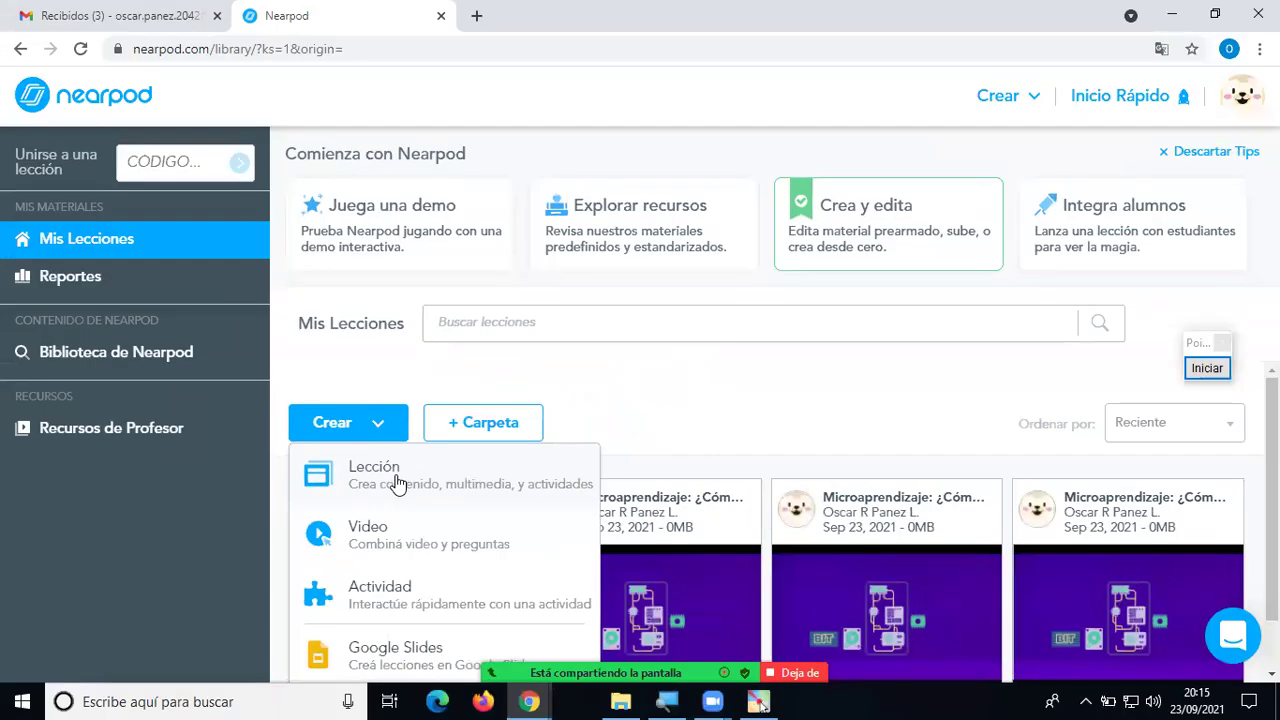
left_click(397, 484)
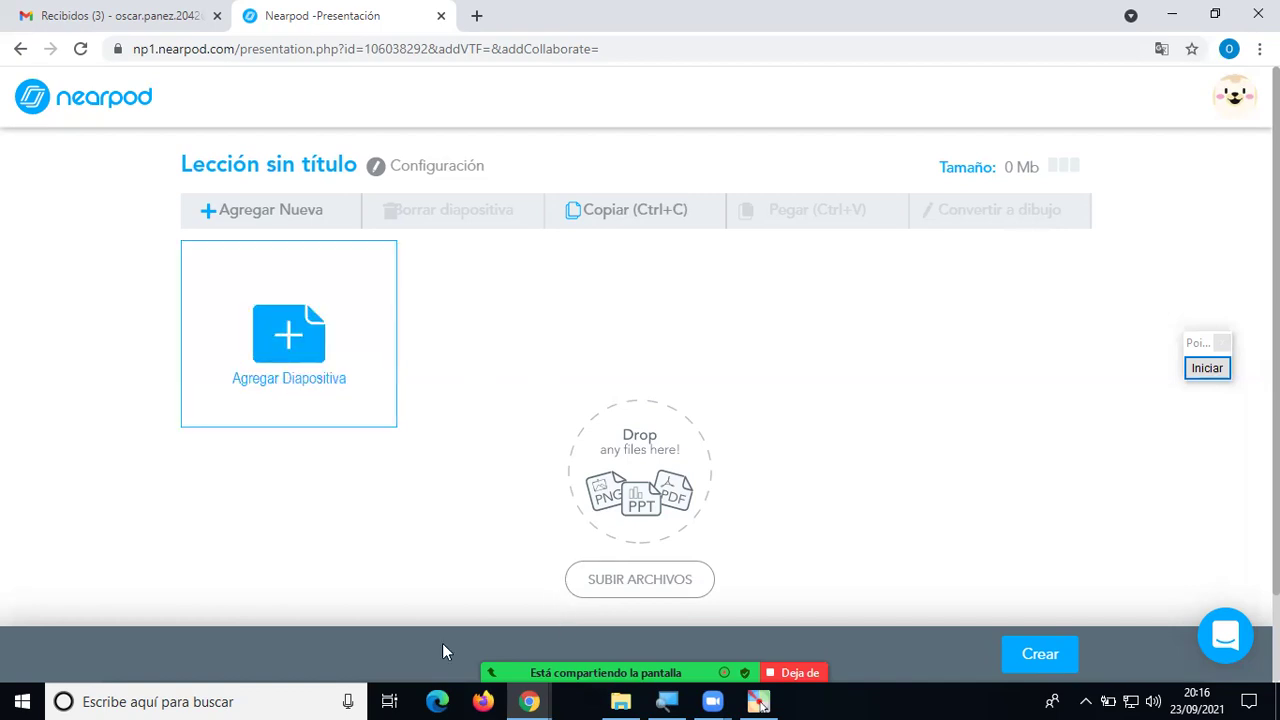
key("alt+m")
key("Return")
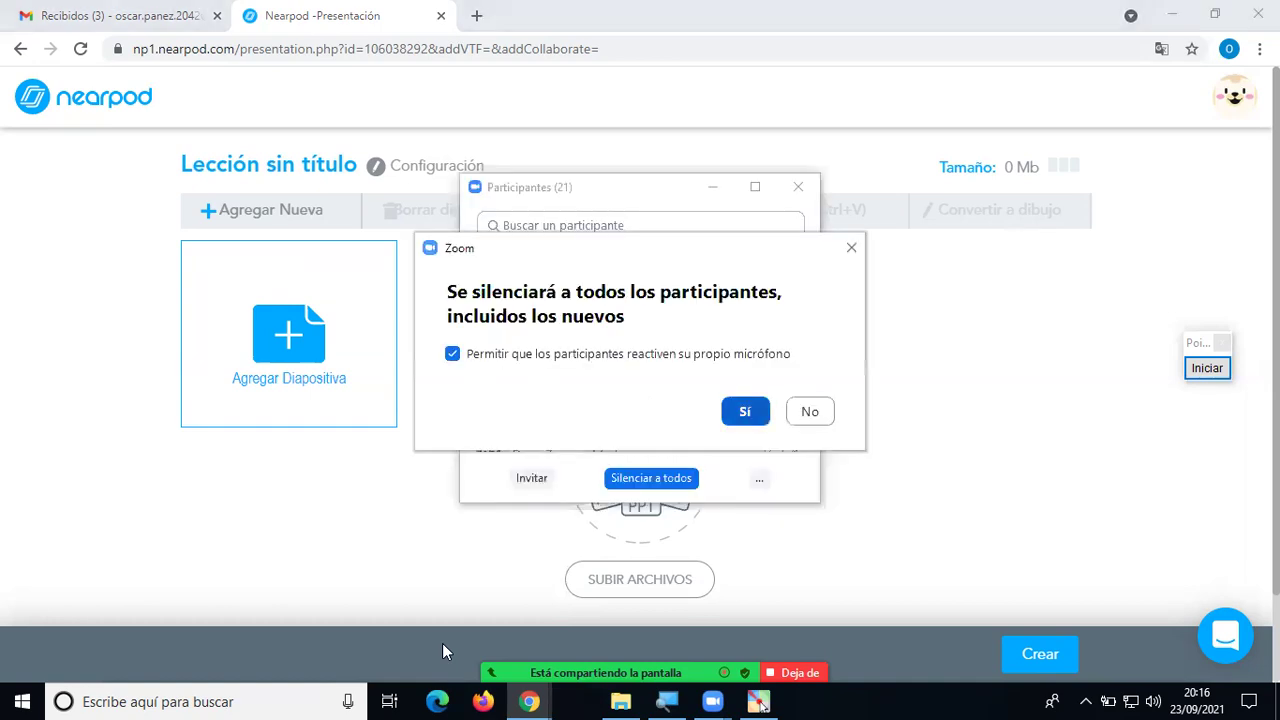
key("alt+u")
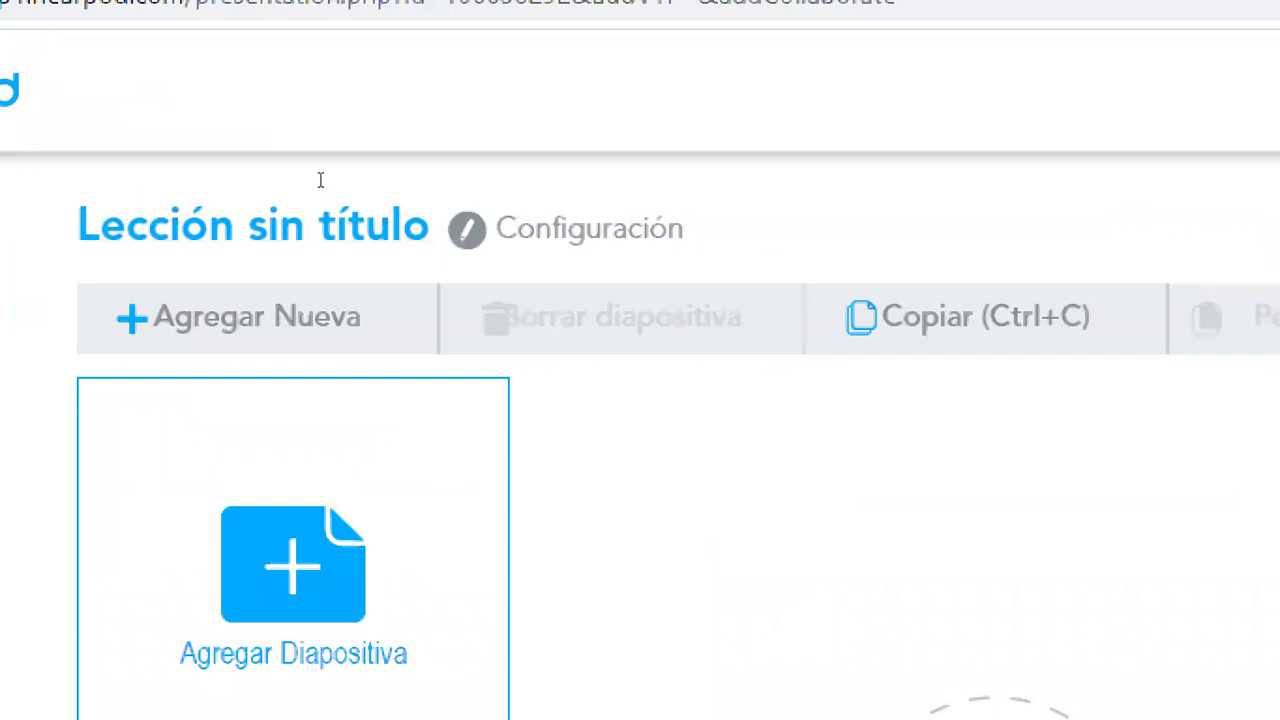
left_click(379, 168)
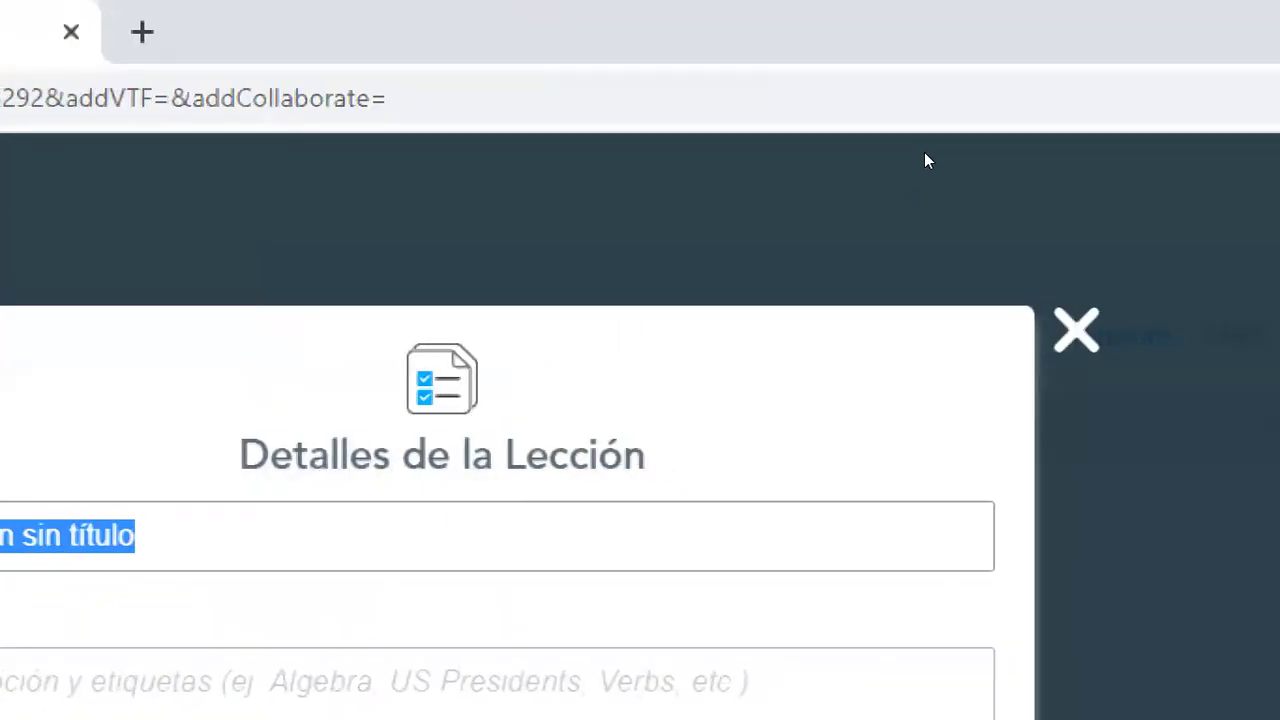
left_click(951, 171)
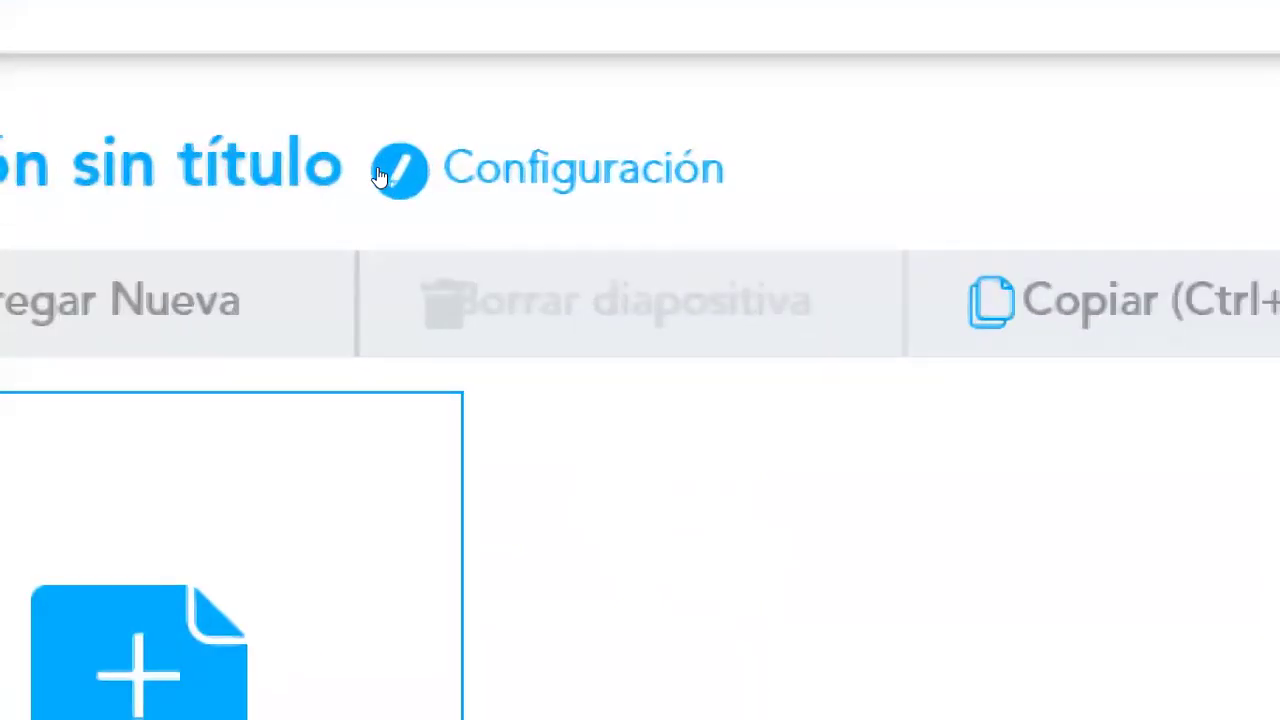
Set the lesson title to 'Periféricos de Computadoras' in Configuración.
left_click(378, 170)
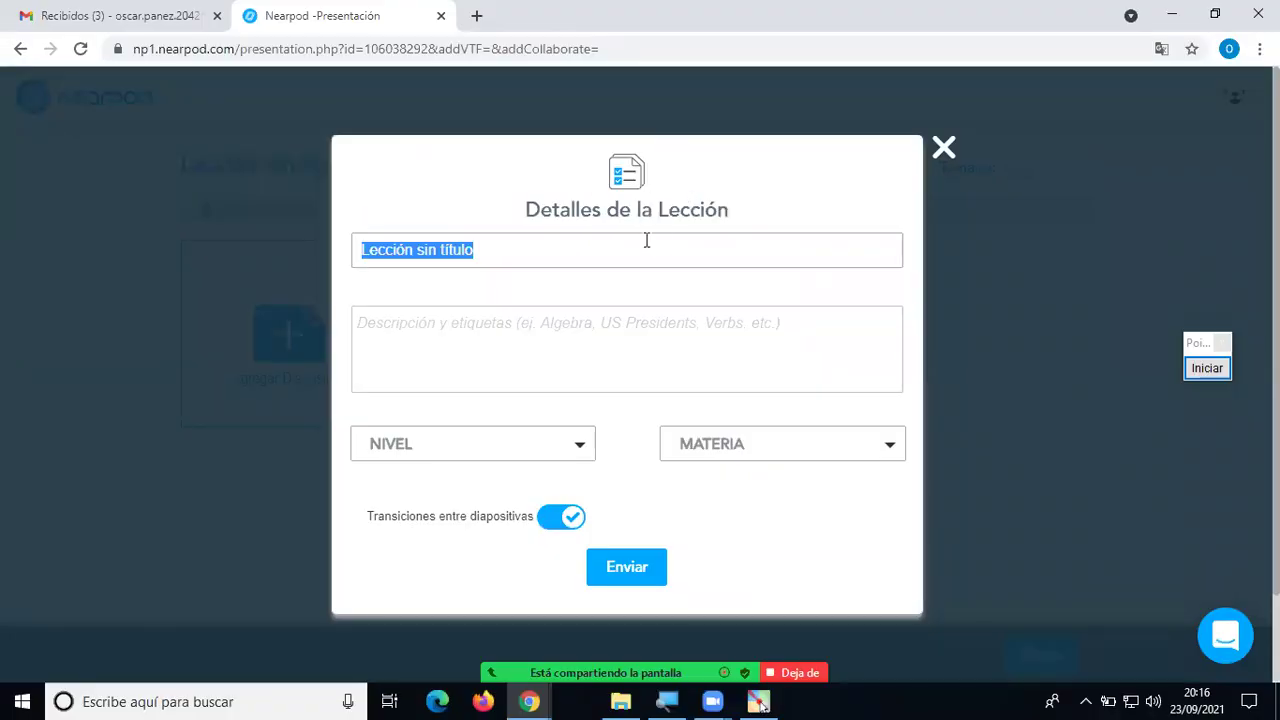
type("Periféricos")
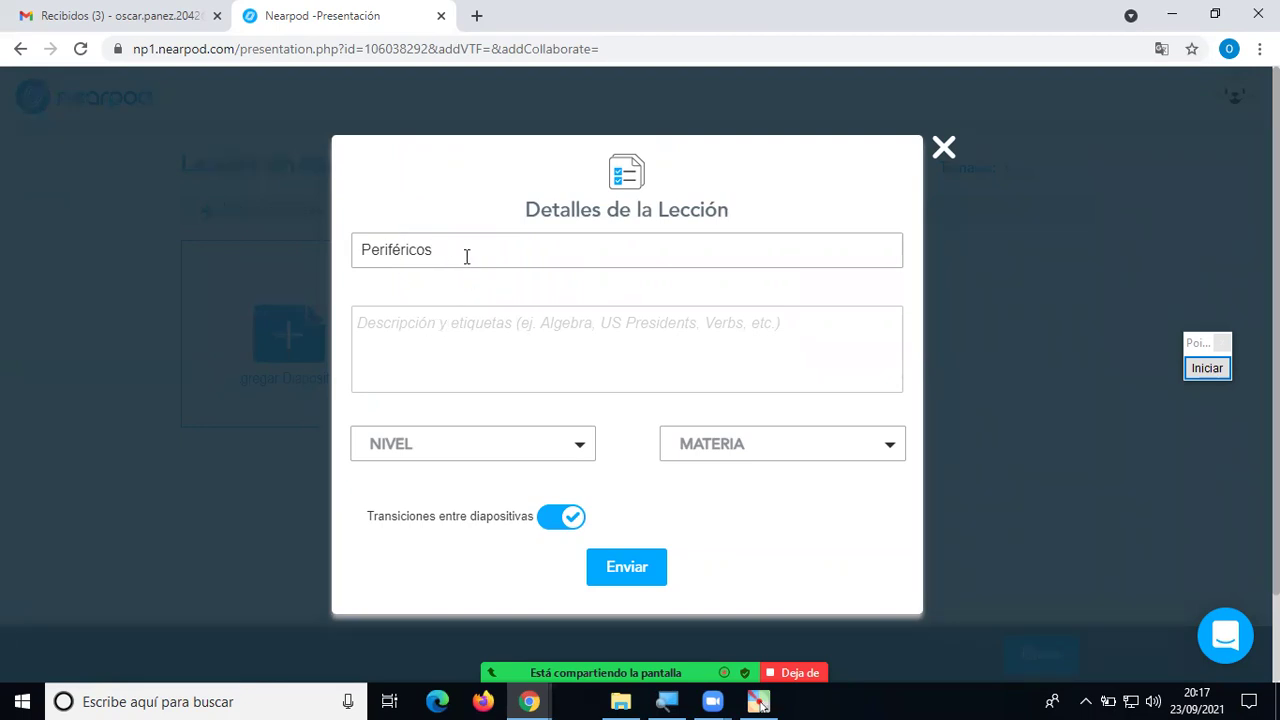
type("de Computadoras")
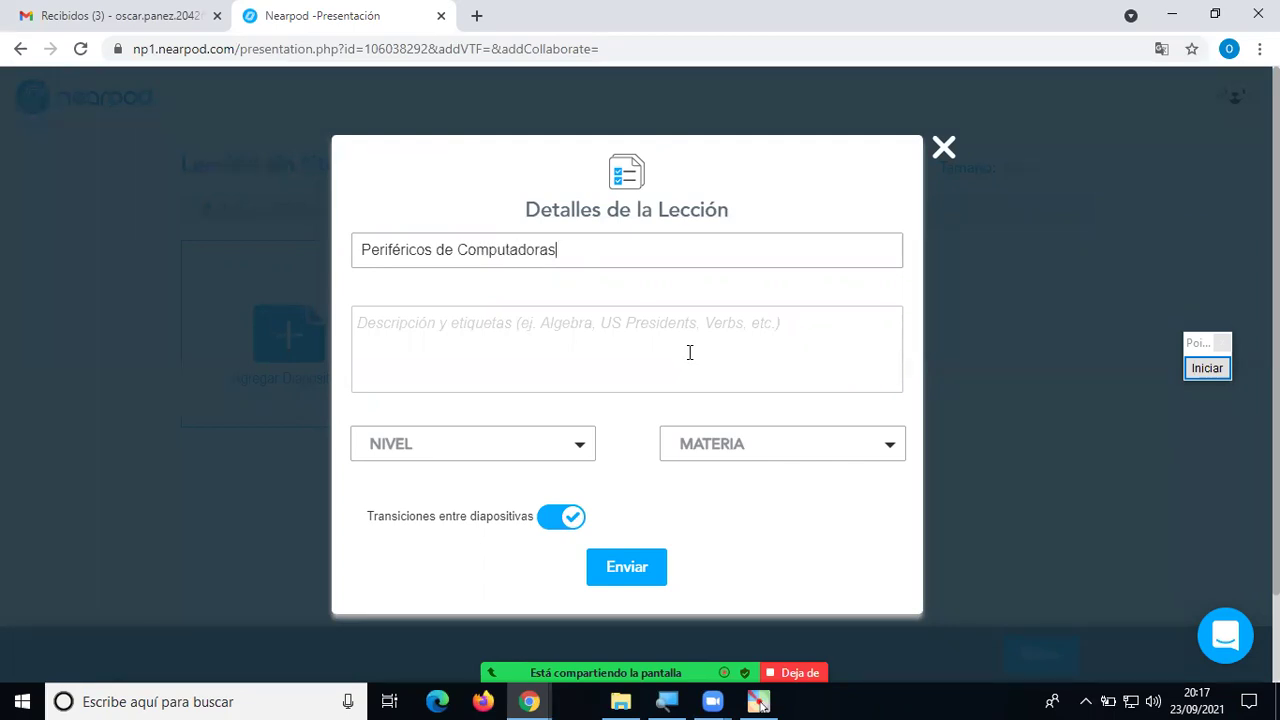
Clear all typed text from the description box, leaving it empty.
left_click(509, 318)
type("xxxxxxx")
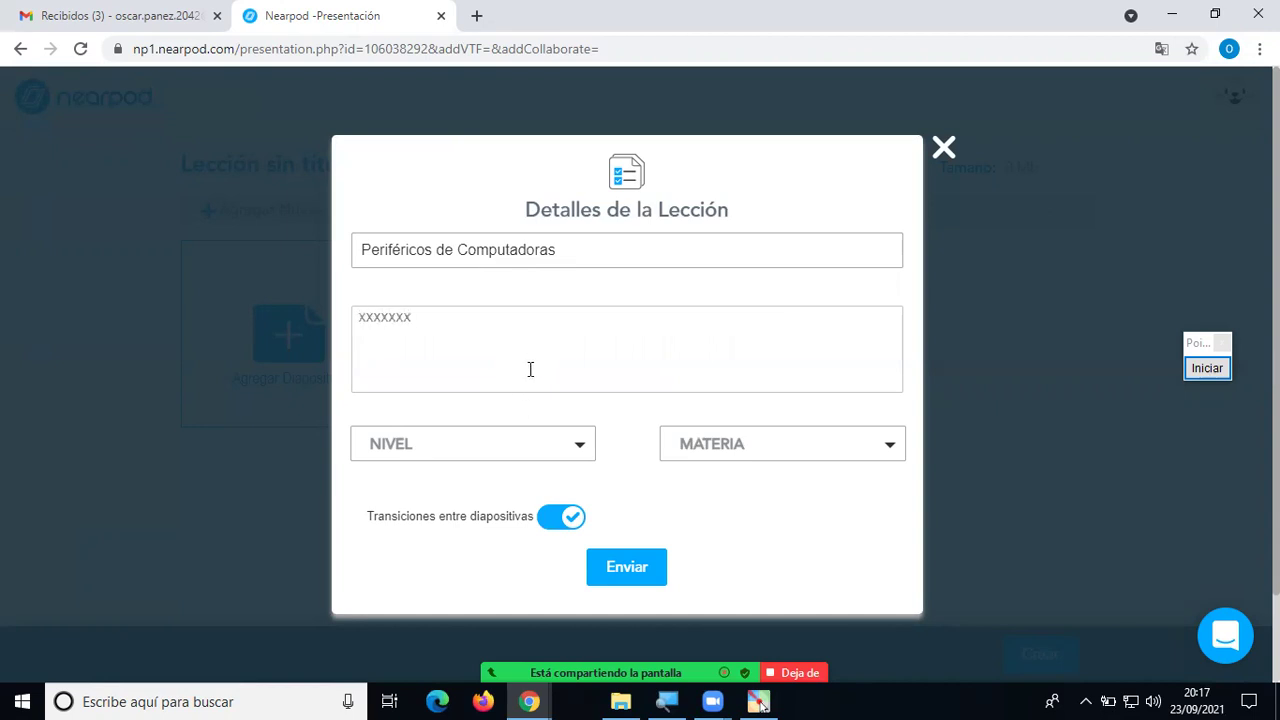
key("ctrl+a")
key("BackSpace")
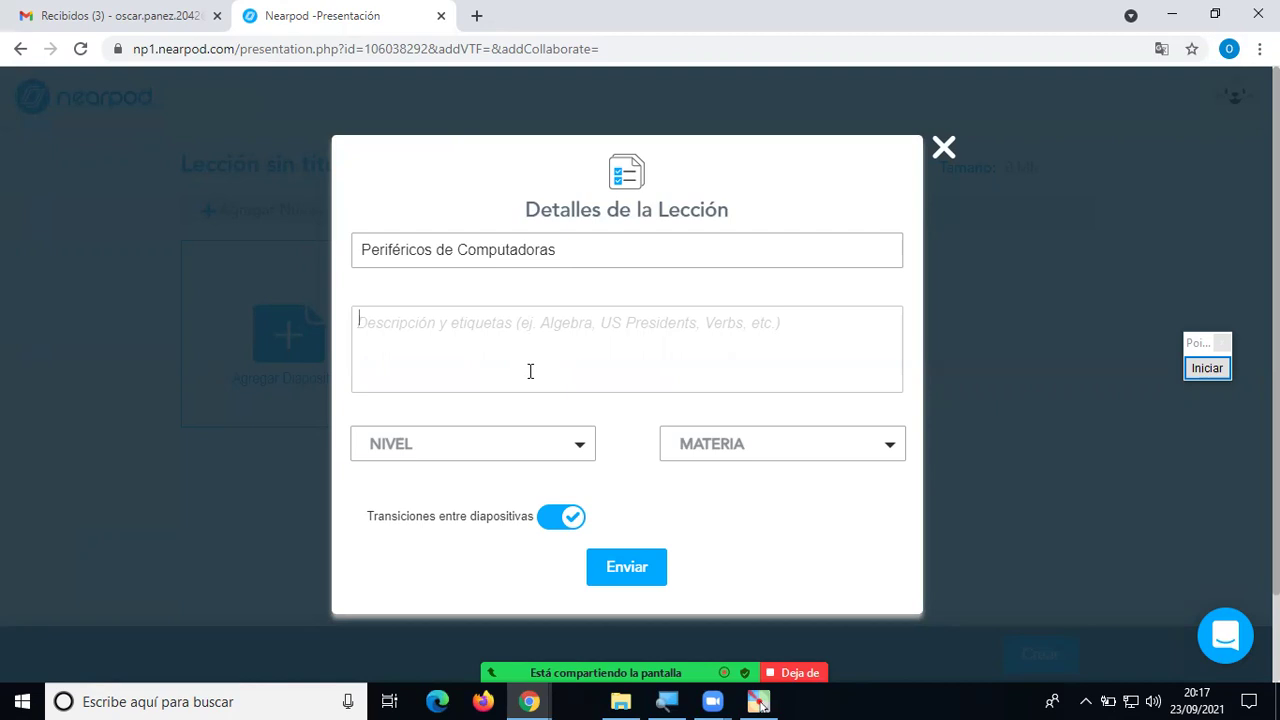
type("Nive")
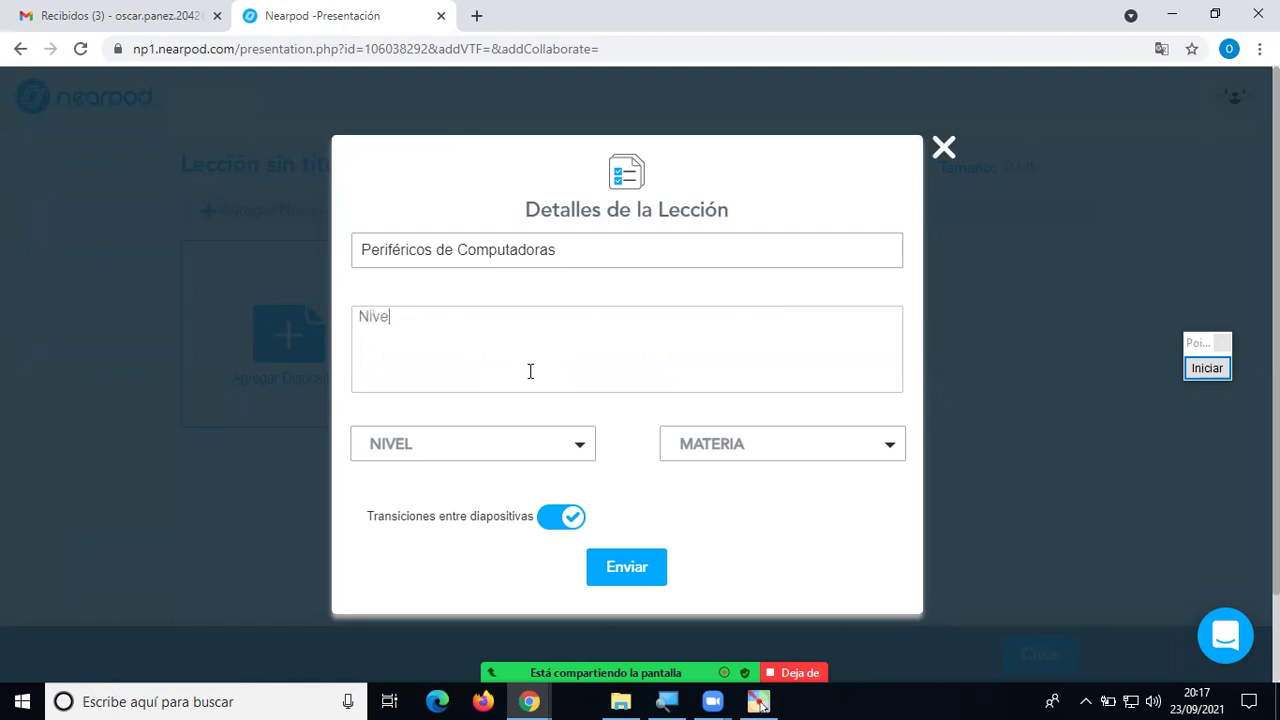
key("BackSpace")
key("BackSpace")
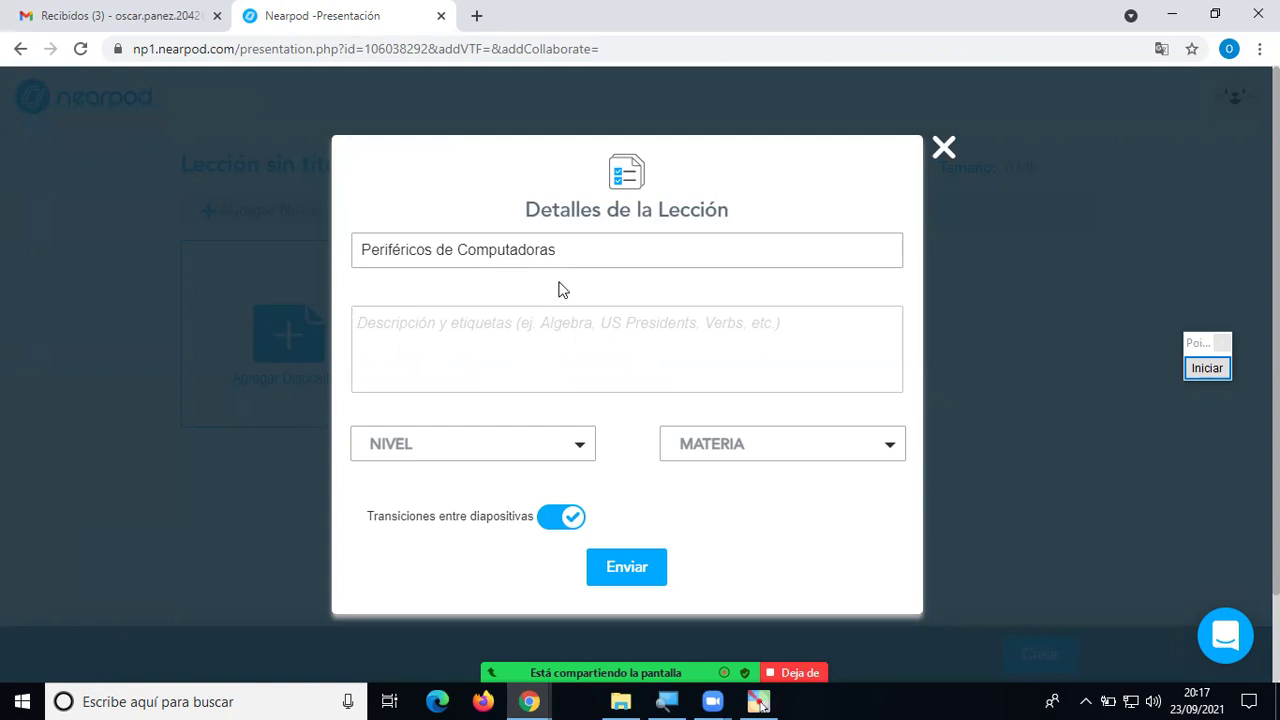
type("Periféricos de")
type("Salida")
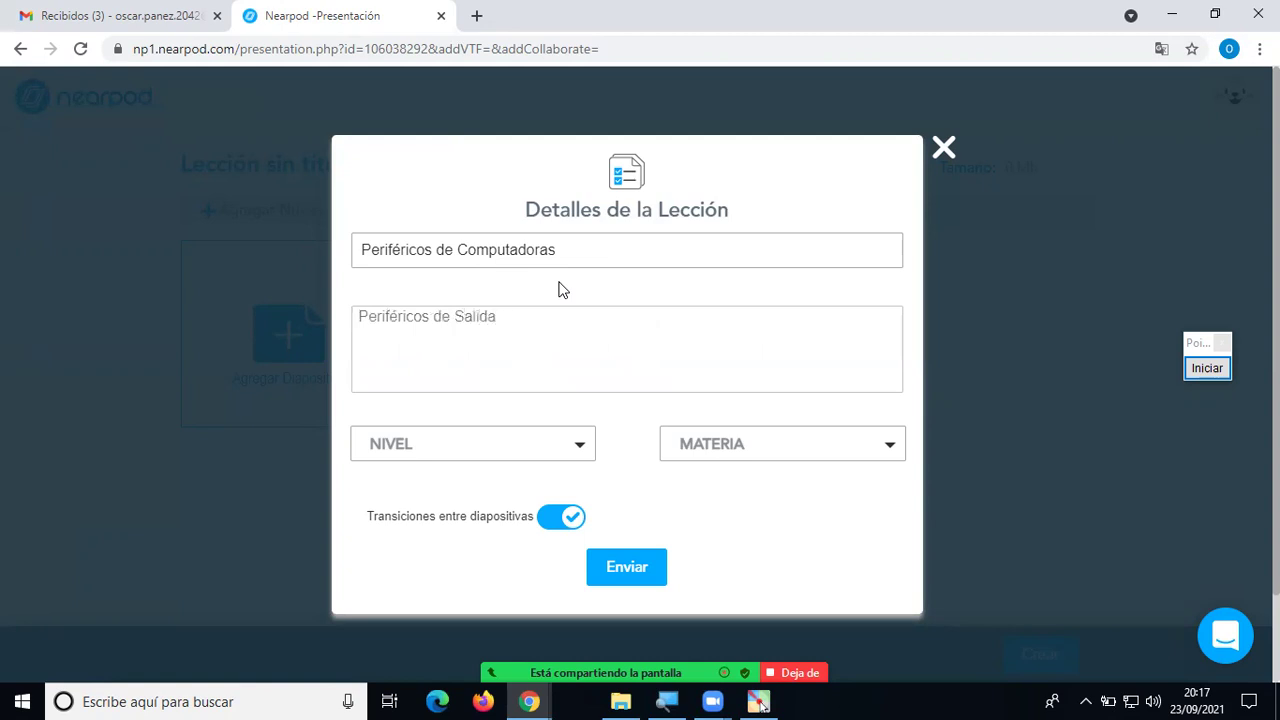
key("ctrl+a")
key("BackSpace")
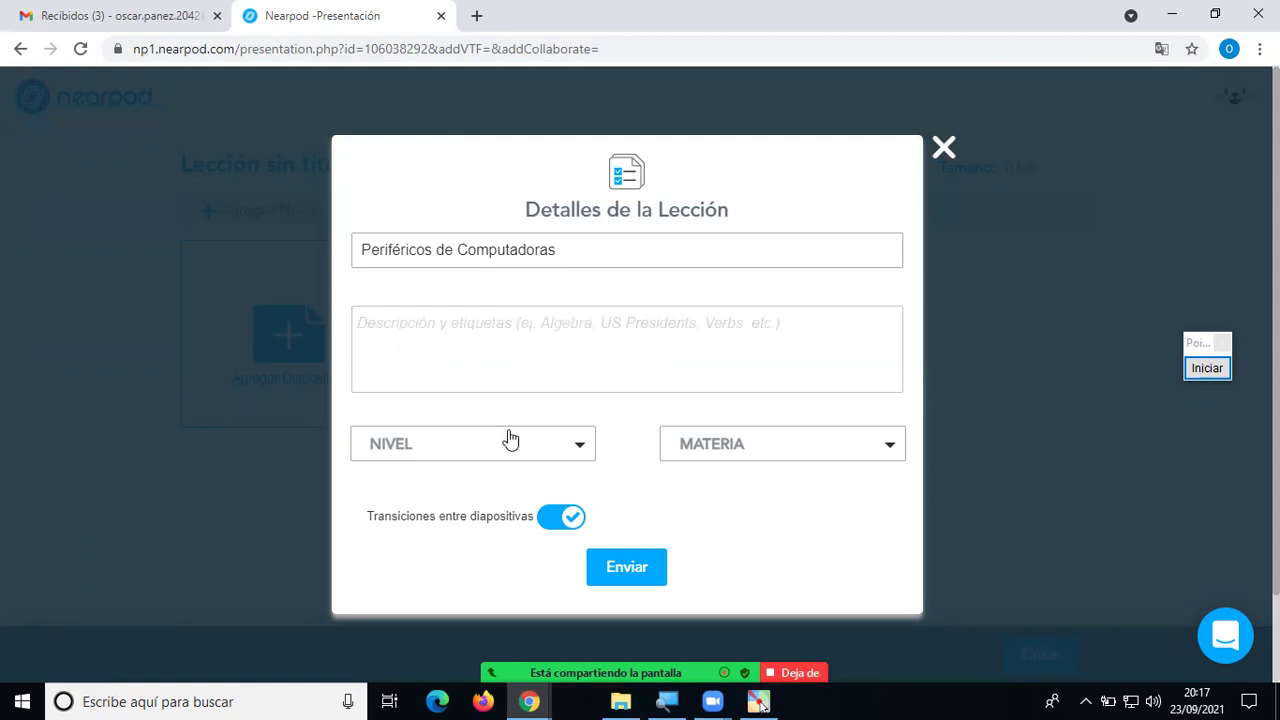
Set the lesson's grade level to 5° only, removing university level.
left_click(534, 448)
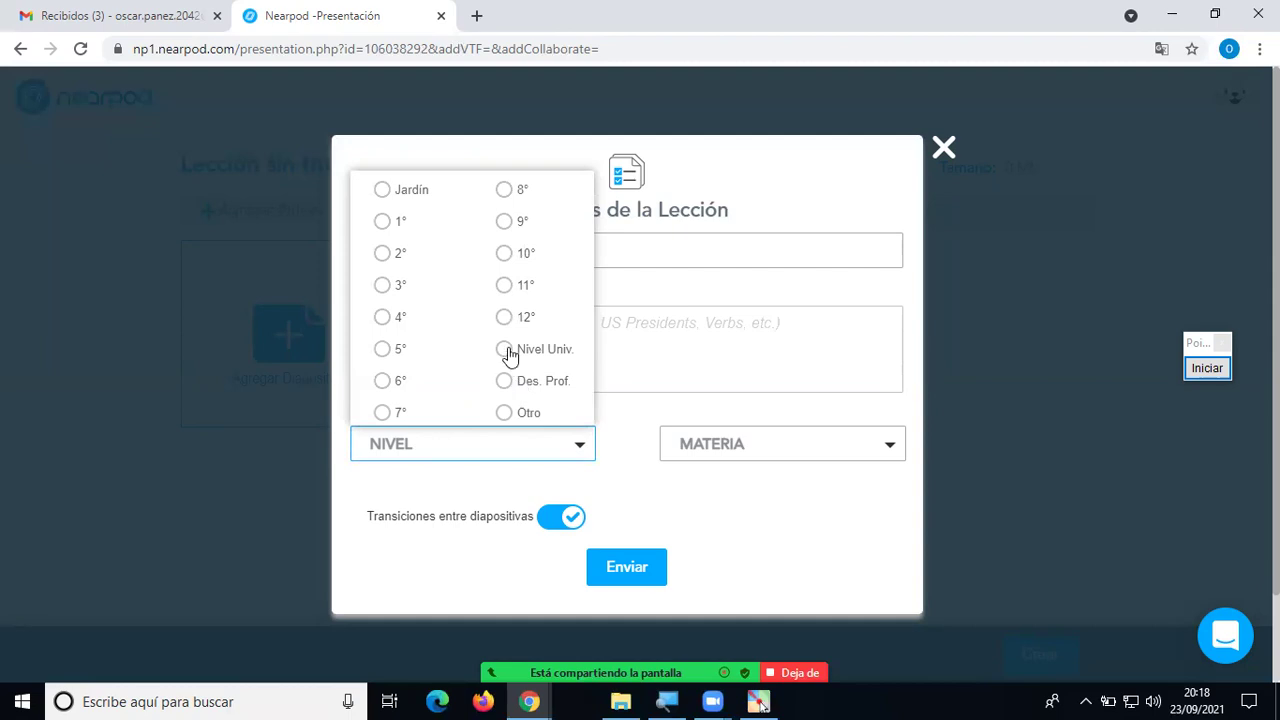
left_click(506, 350)
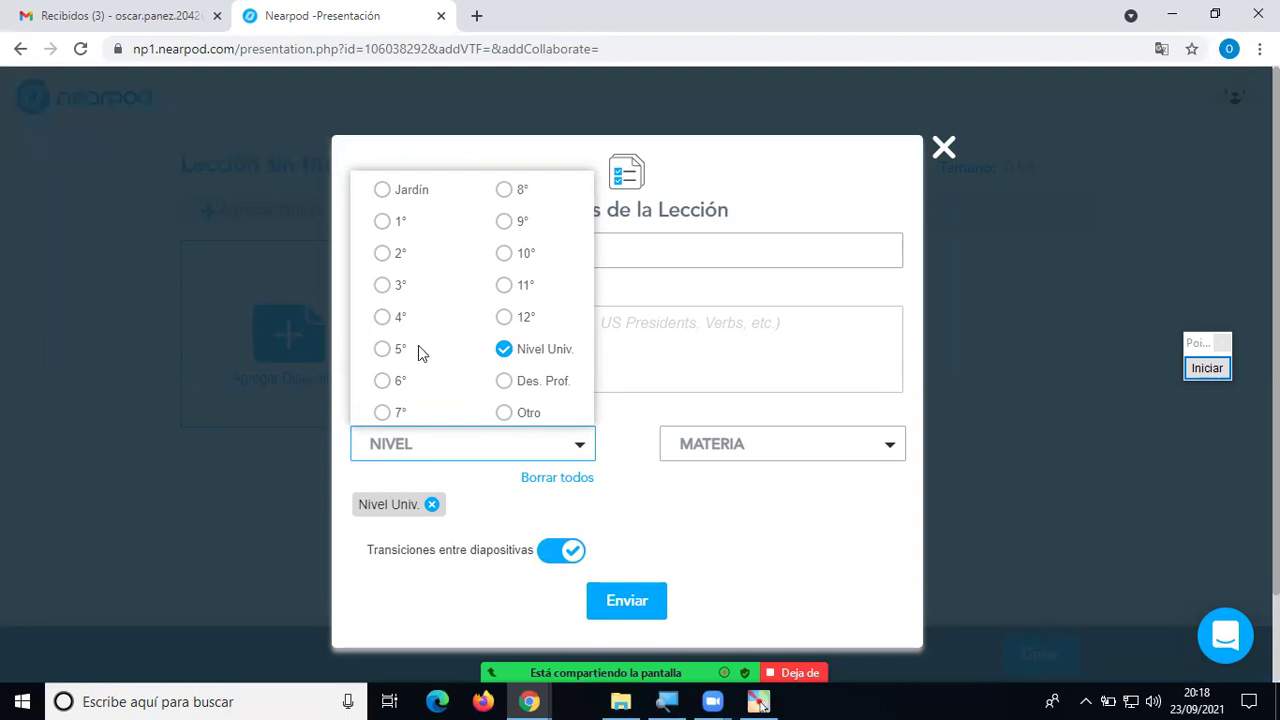
left_click(384, 350)
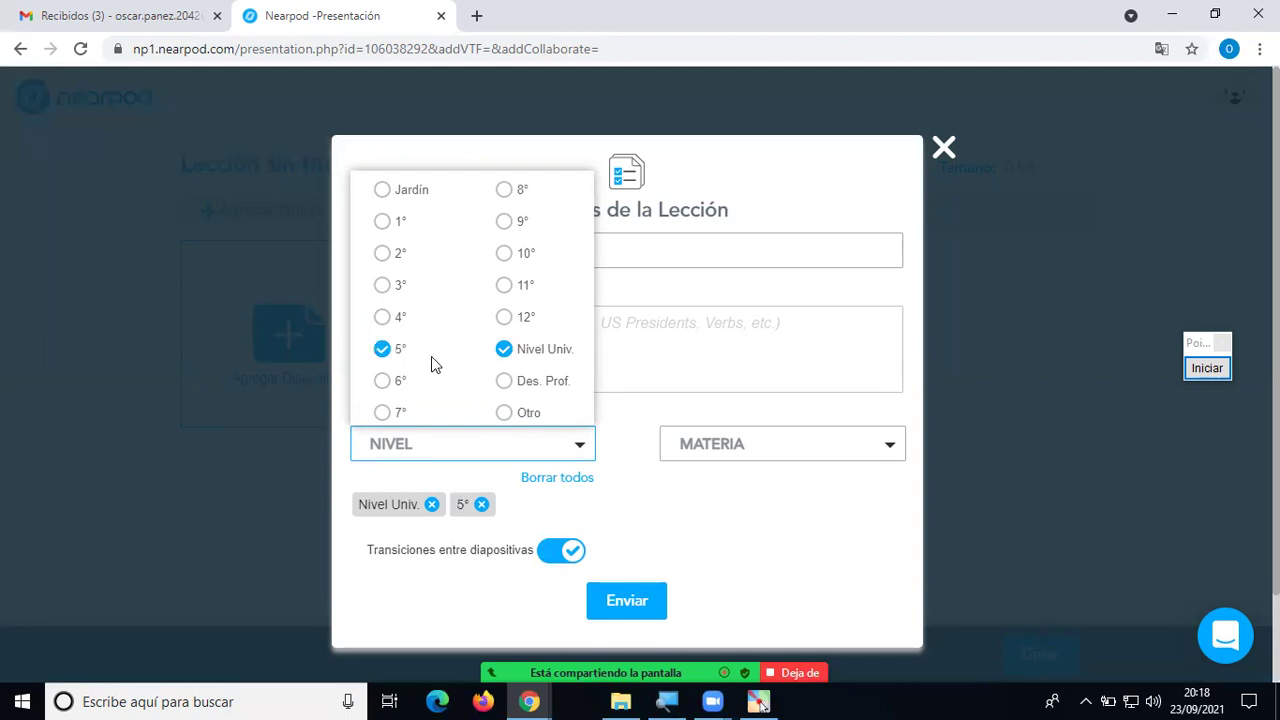
left_click(505, 350)
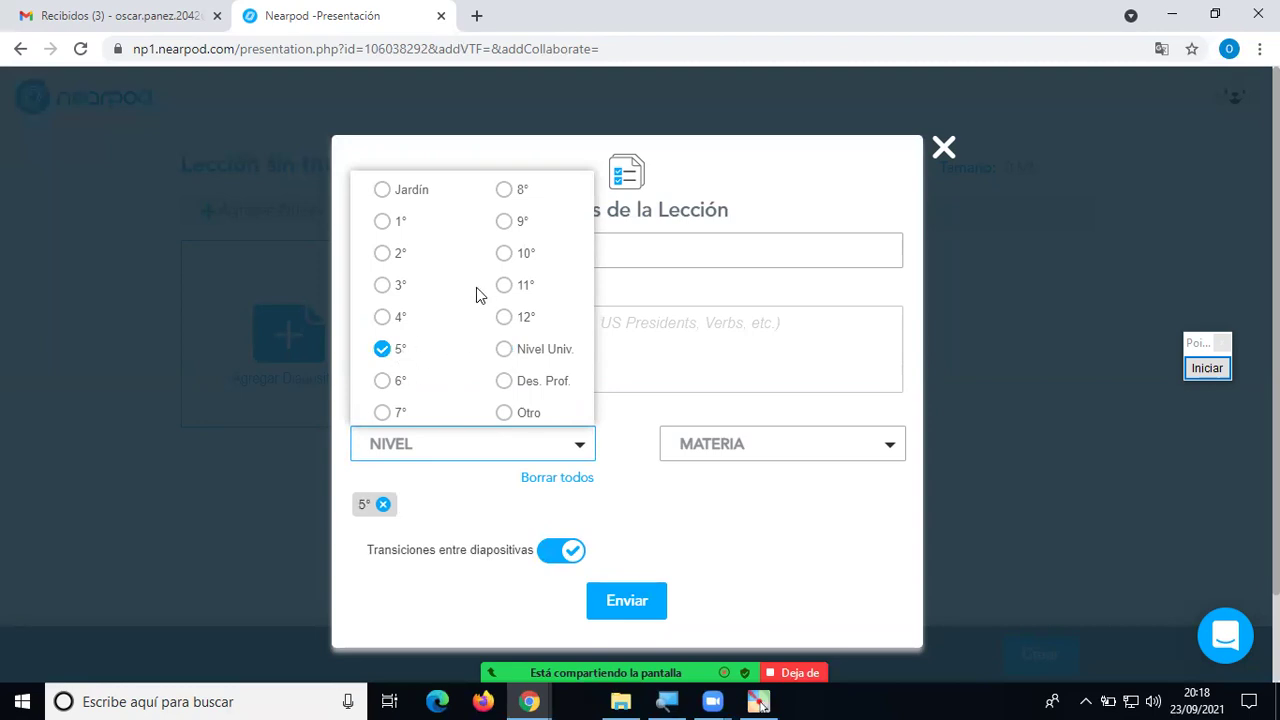
left_click(448, 476)
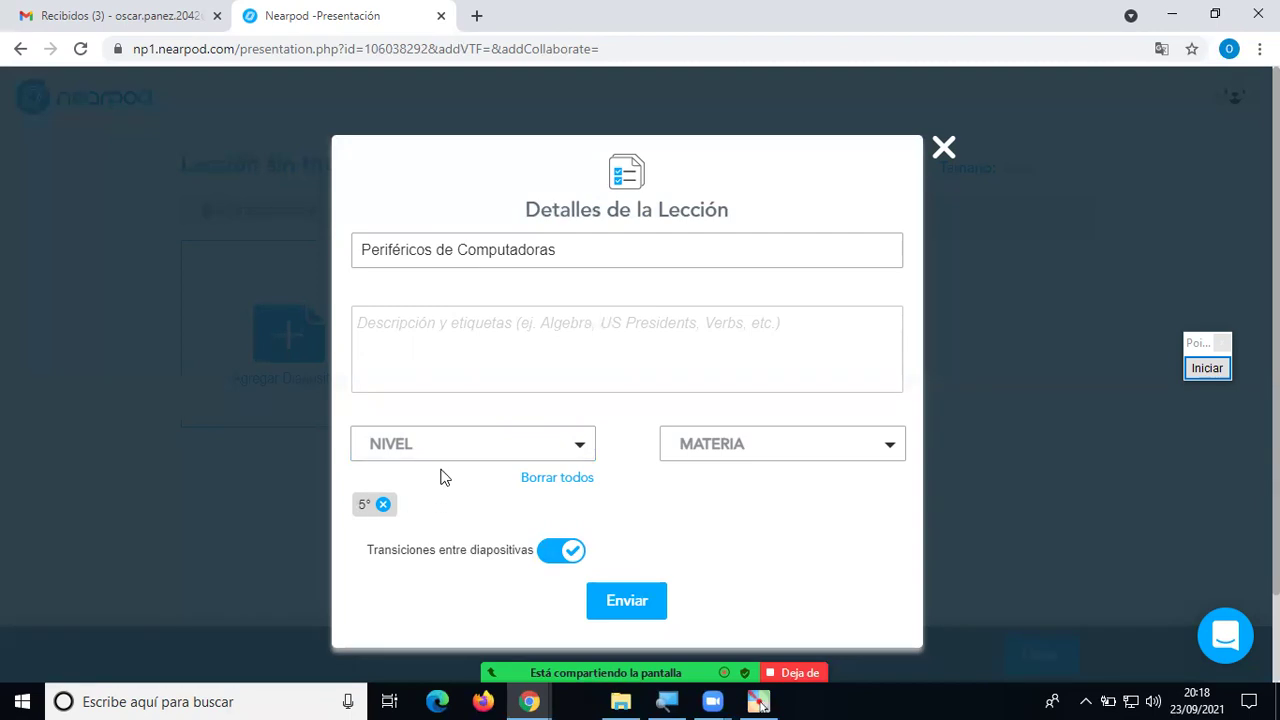
Choose 'Tecnología y ciencias de la computación' as the lesson subject.
left_click(760, 450)
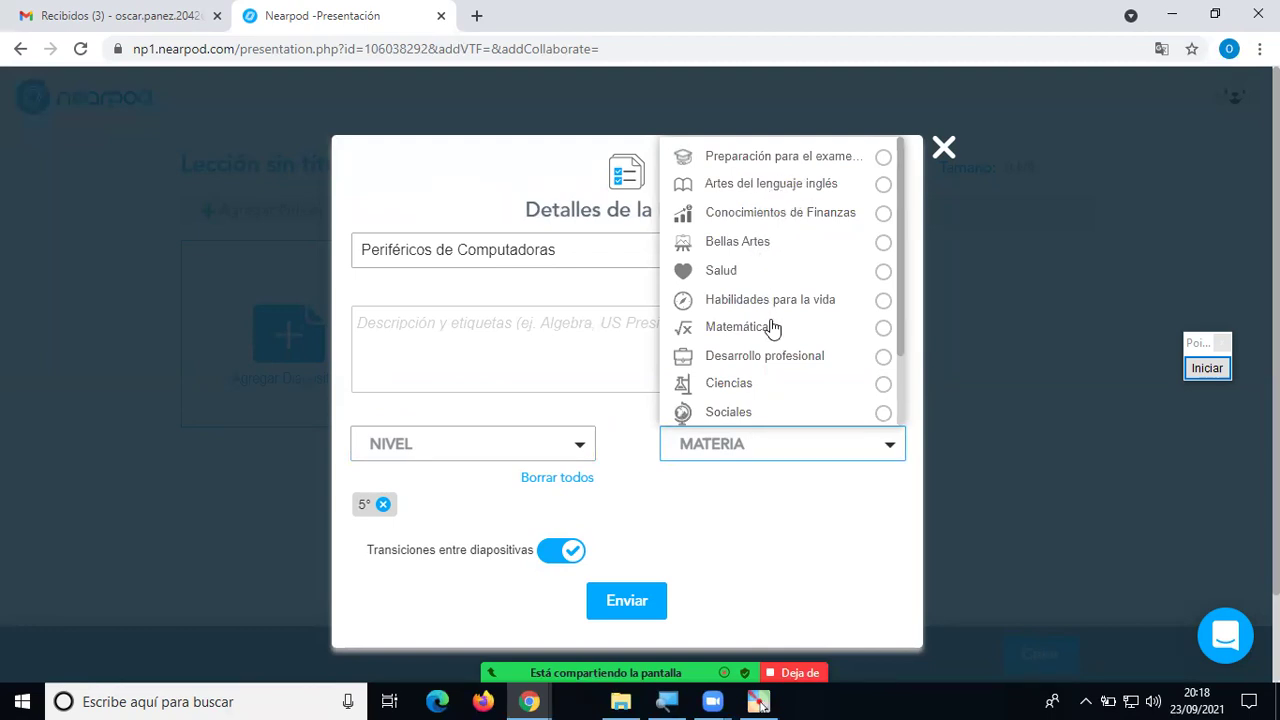
scroll(772, 336, "down", 1)
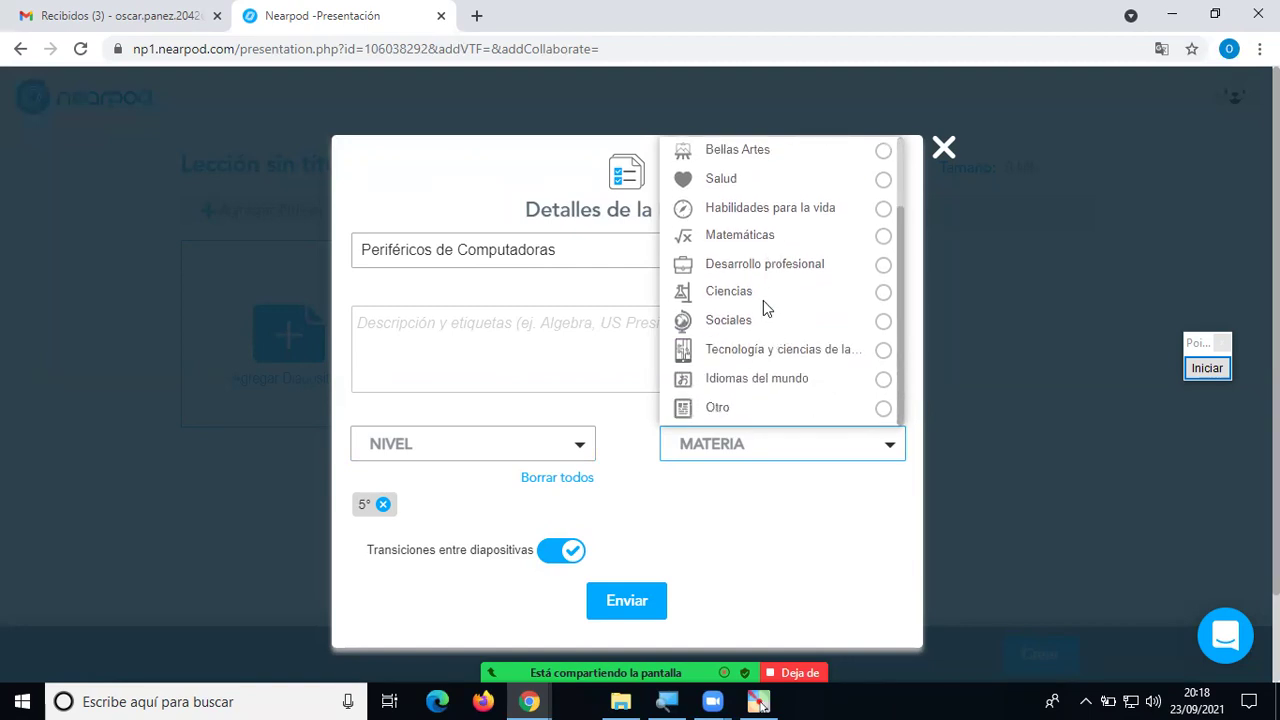
scroll(763, 300, "down", 1)
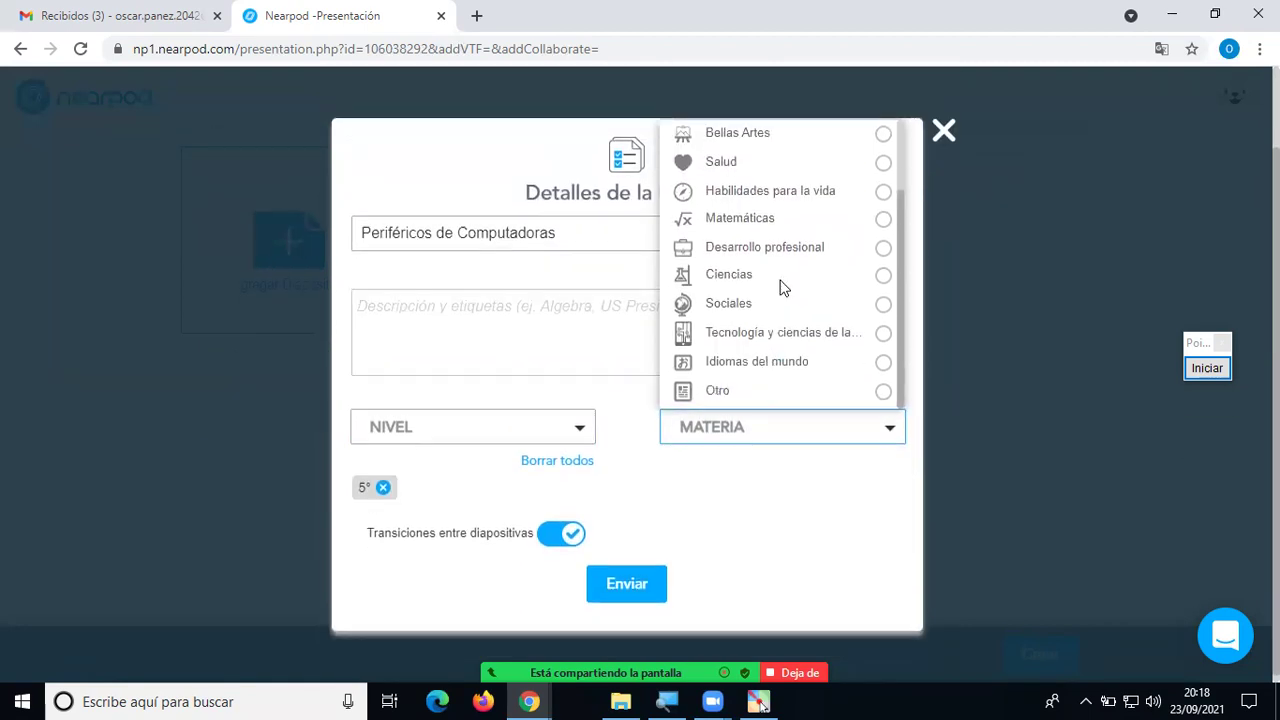
left_click(785, 337)
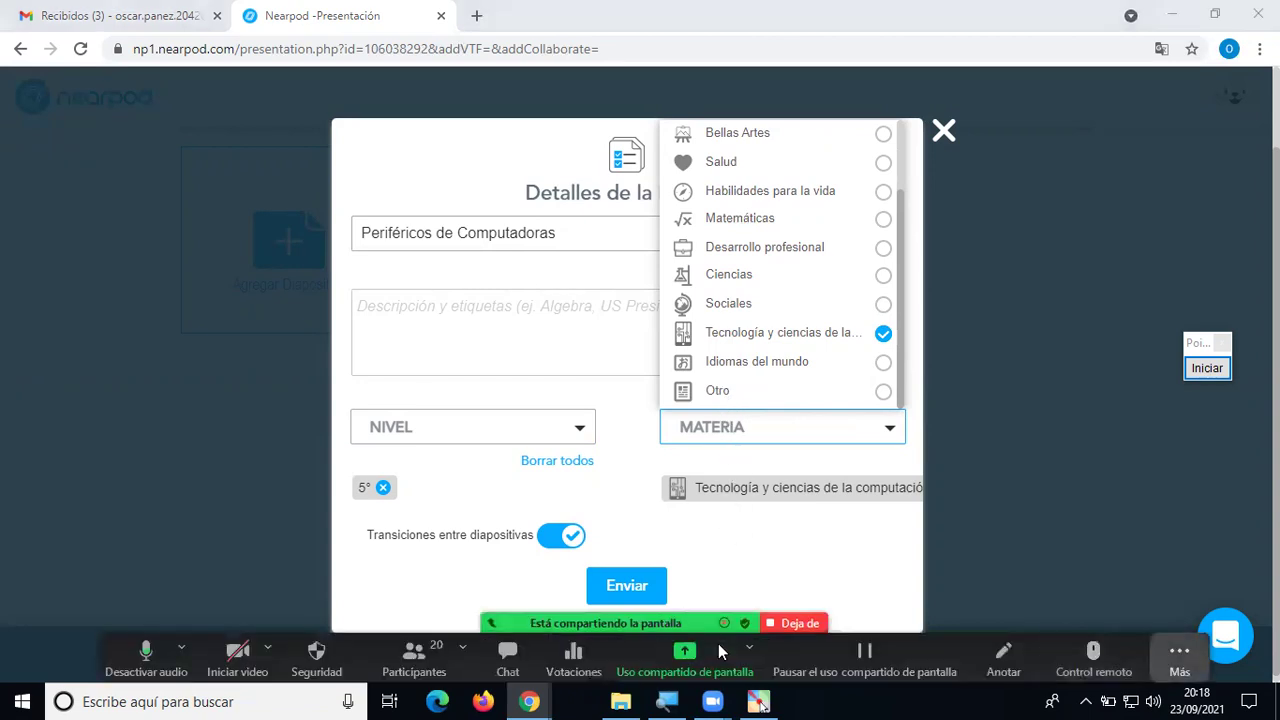
left_click(1003, 238)
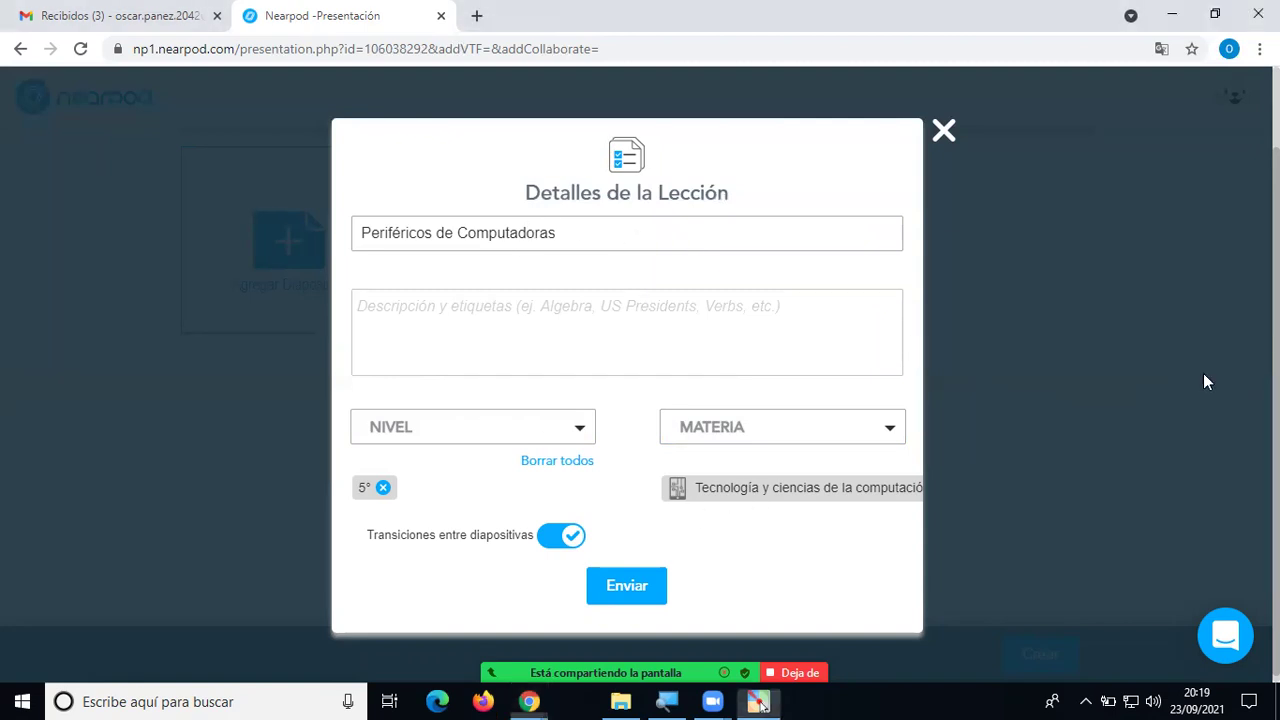
Annotate the filled title, 5° grade and subject on screen, then erase the marks.
left_click(1205, 370)
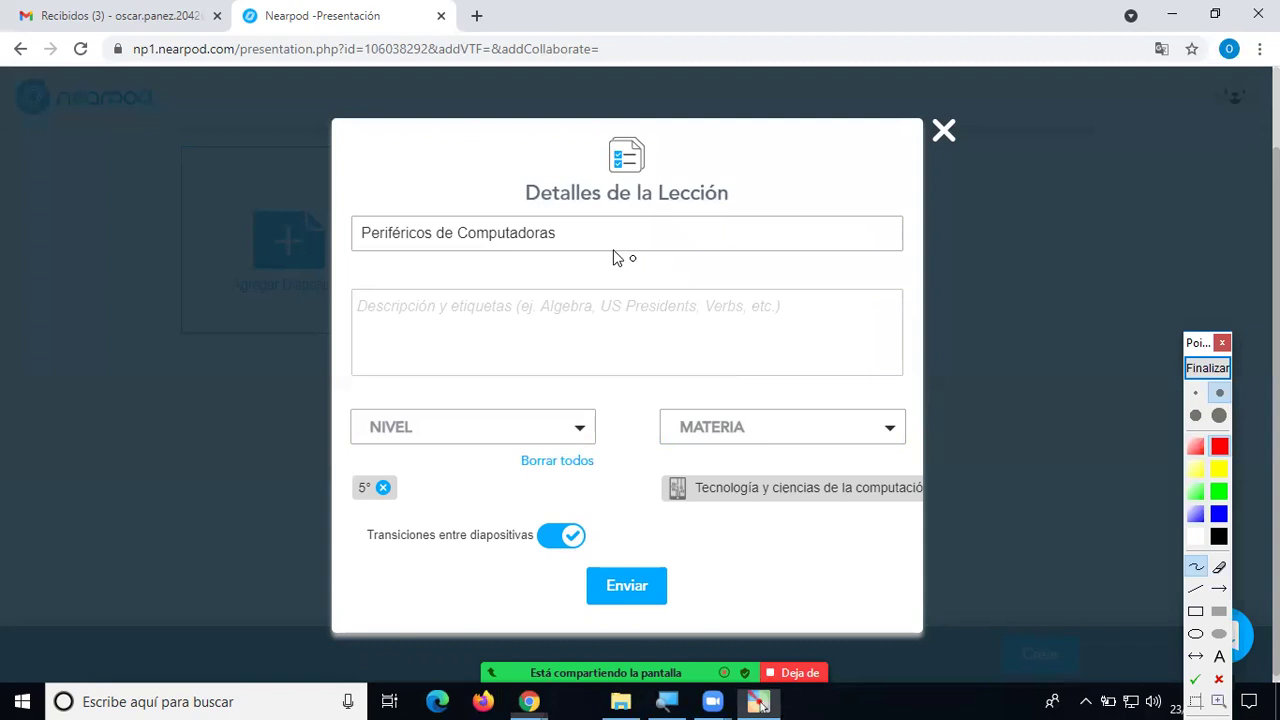
left_click_drag(577, 238, 637, 210)
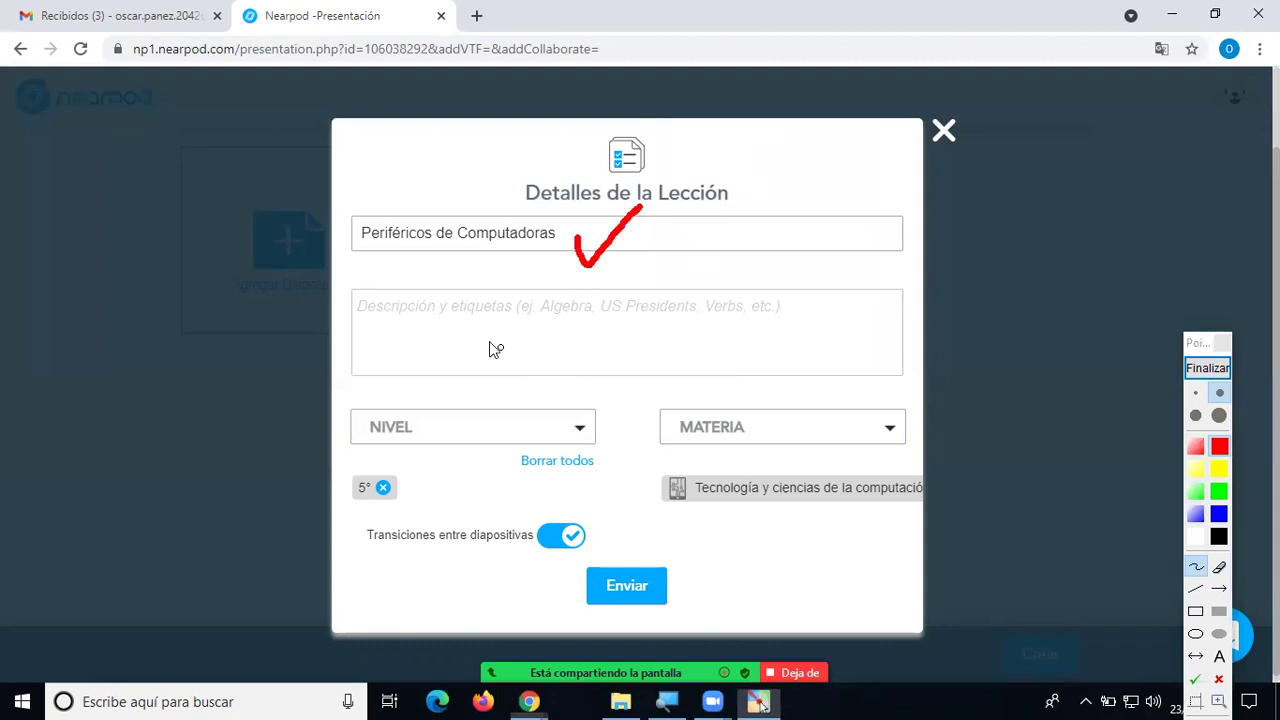
mouse_move(405, 478)
left_mouse_down()
mouse_move(410, 492)
mouse_move(476, 418)
left_mouse_up()
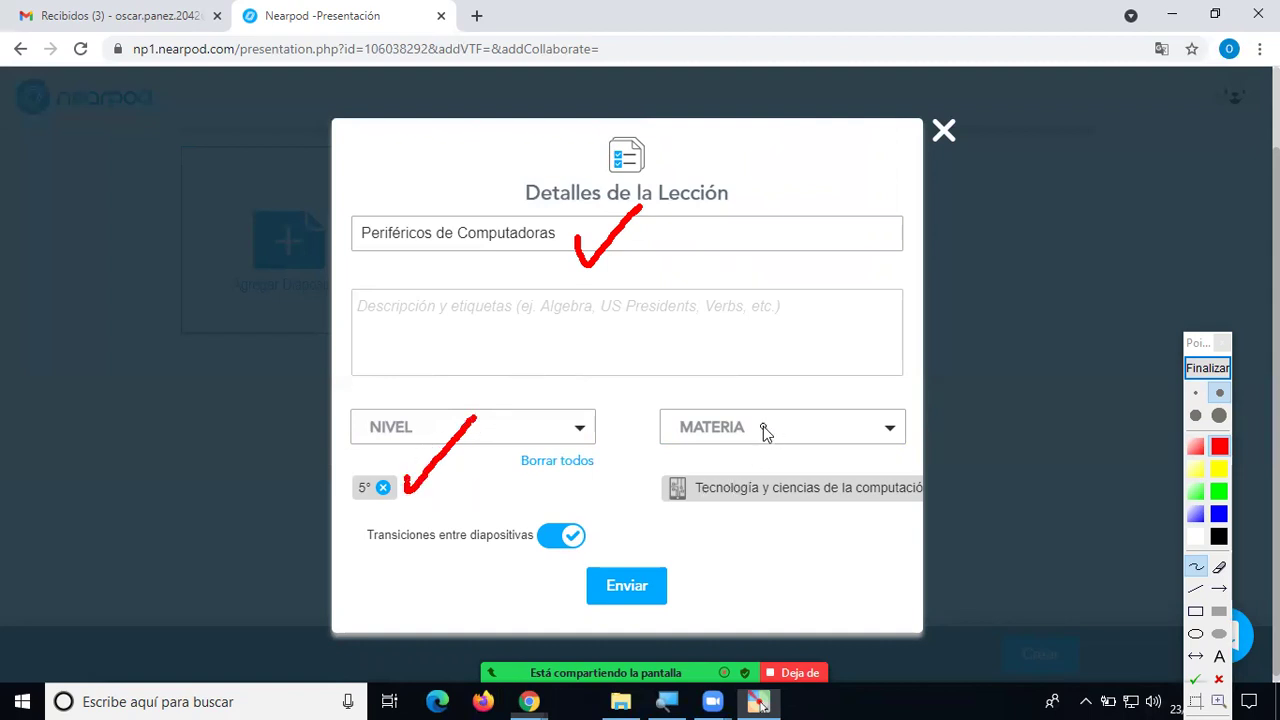
mouse_move(763, 424)
left_mouse_down()
mouse_move(753, 478)
mouse_move(770, 460)
left_mouse_up()
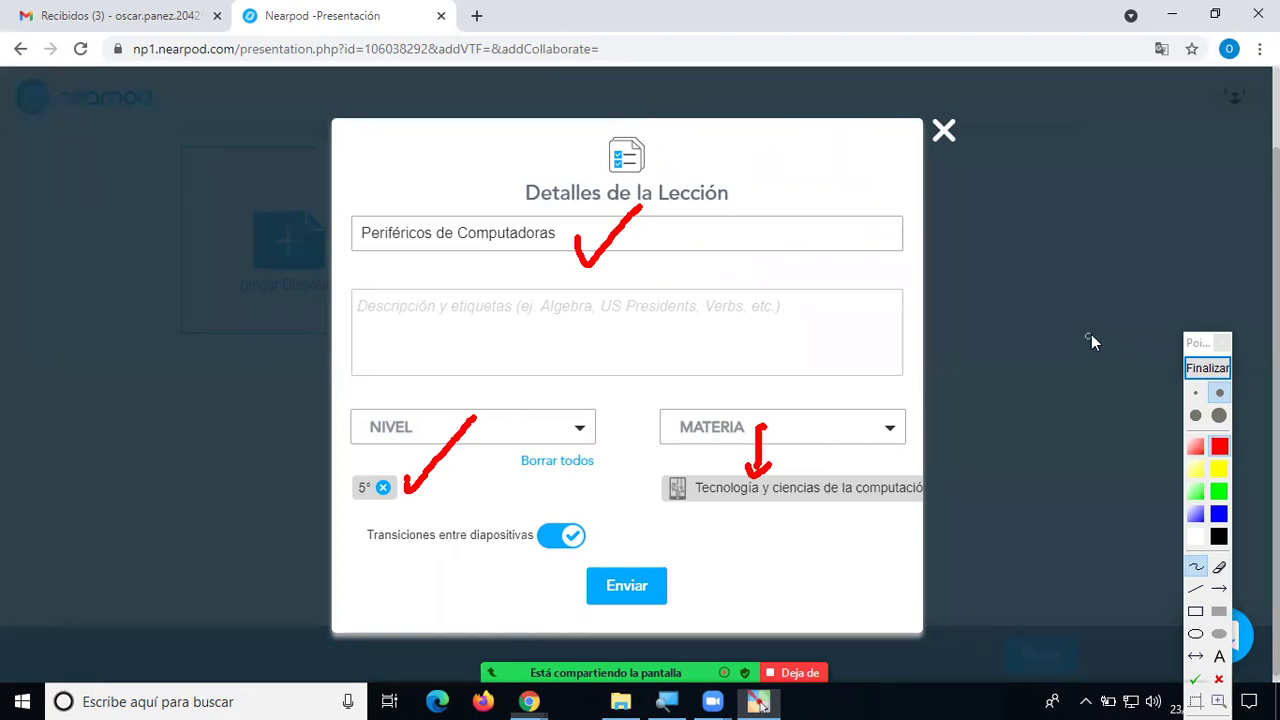
left_click(1207, 368)
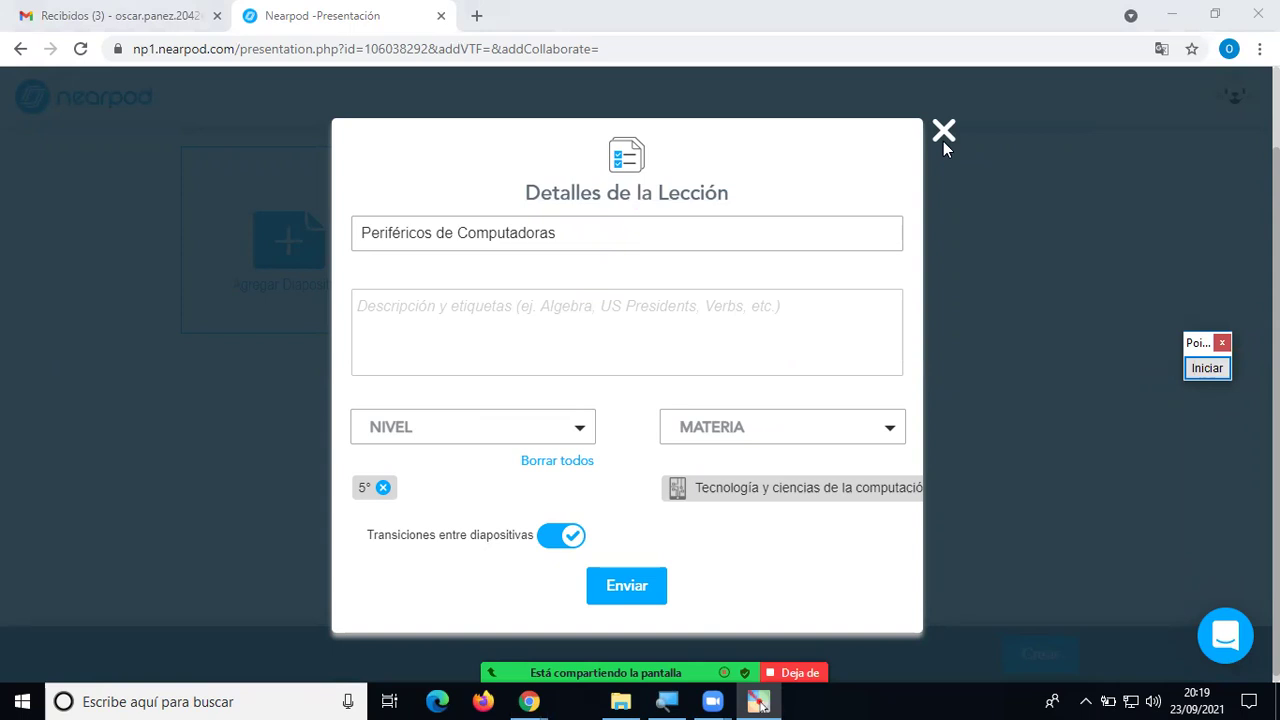
Submit the lesson details with Enviar.
left_click(647, 580)
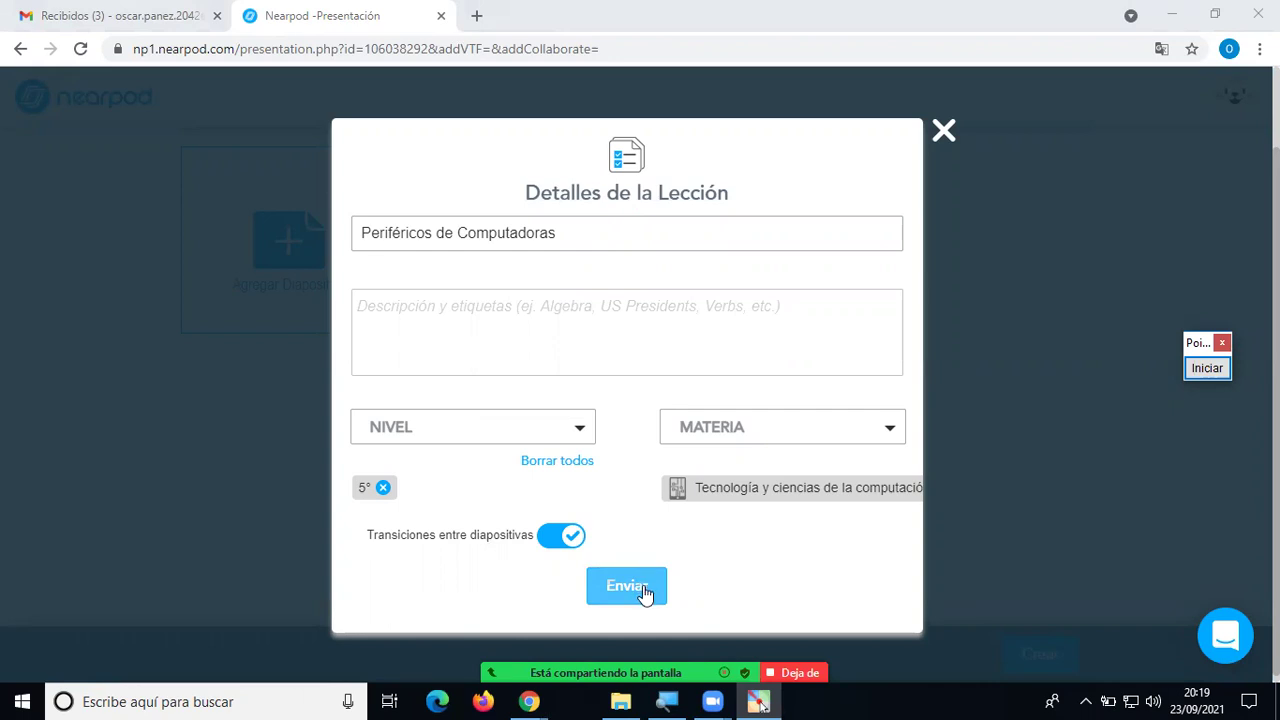
left_click(645, 591)
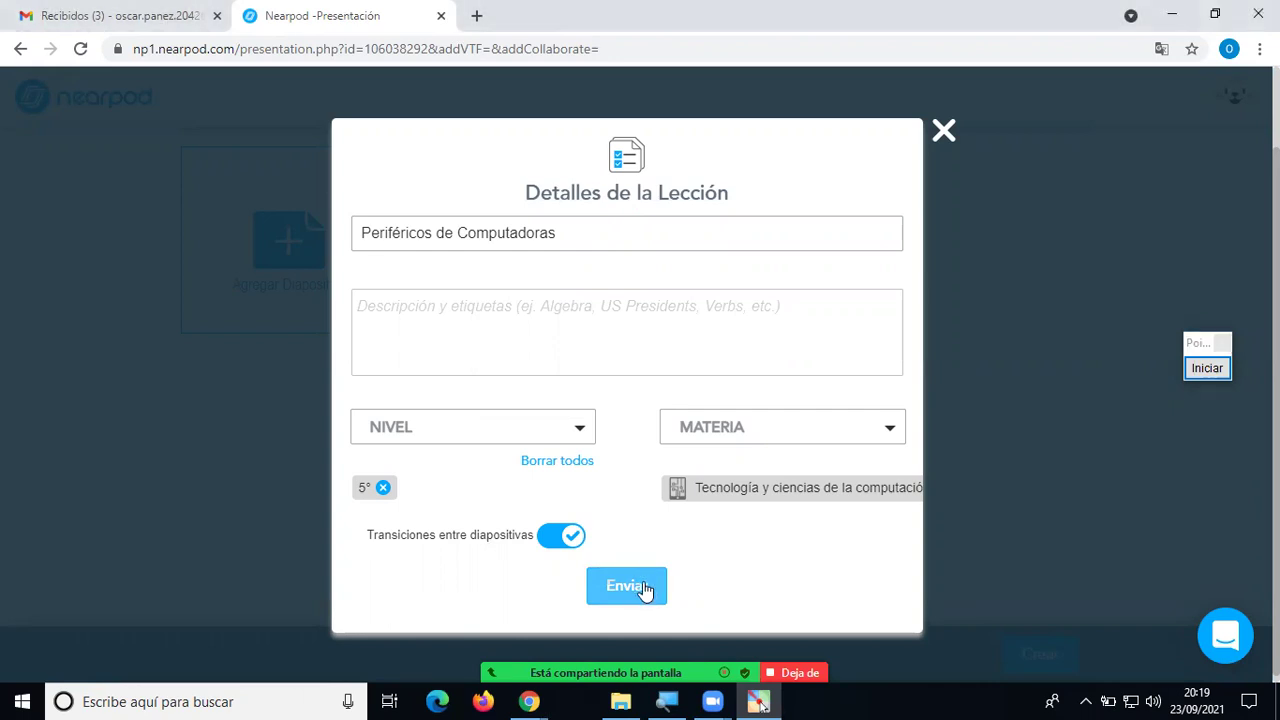
left_click(645, 591)
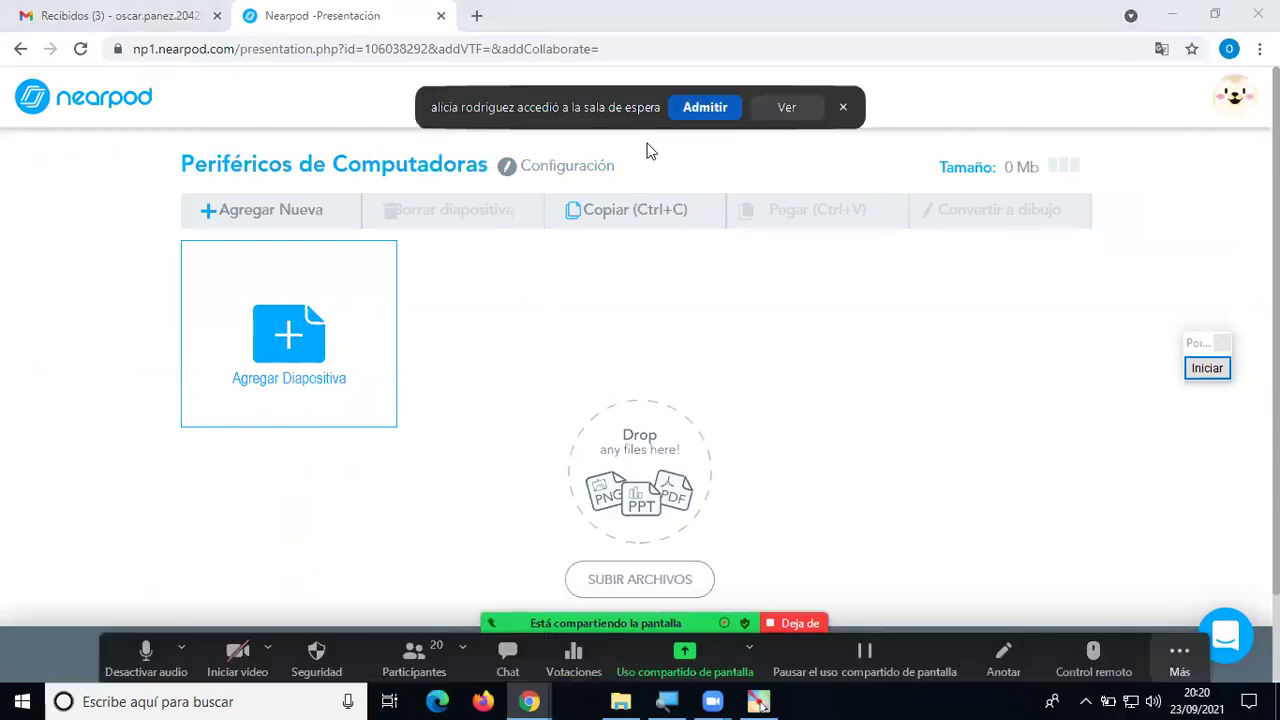
left_click(515, 163)
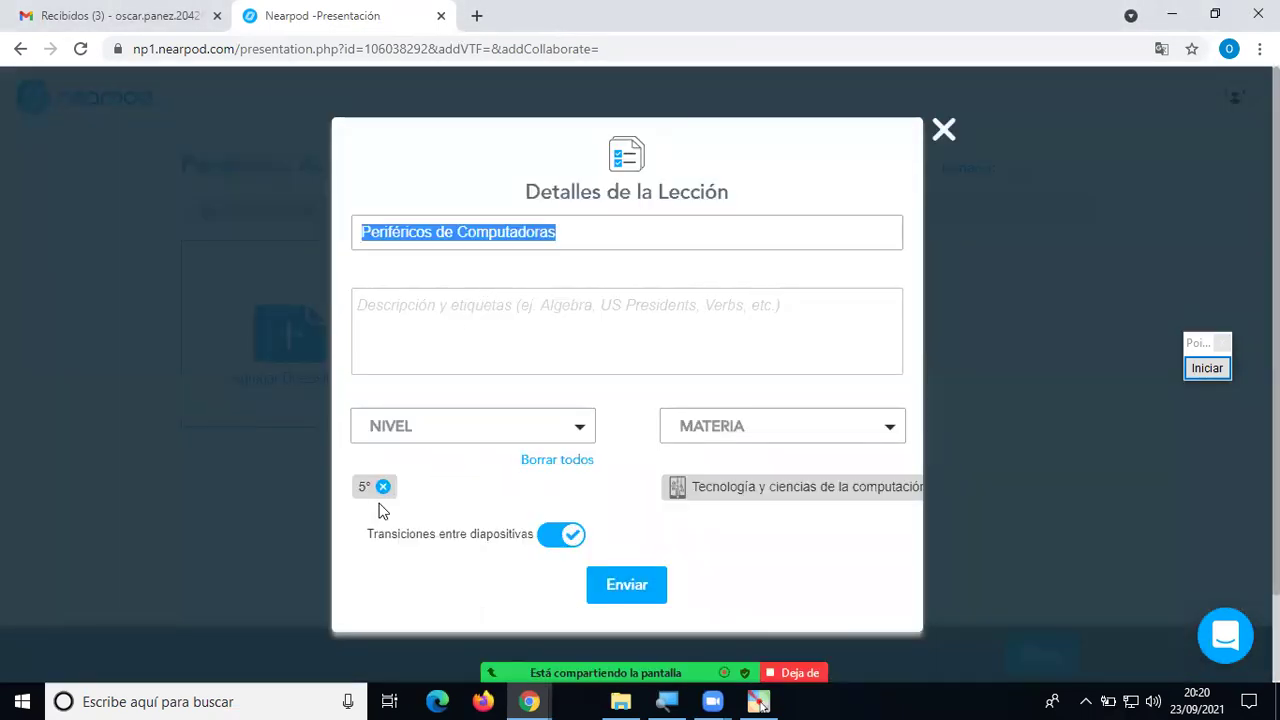
left_click(643, 585)
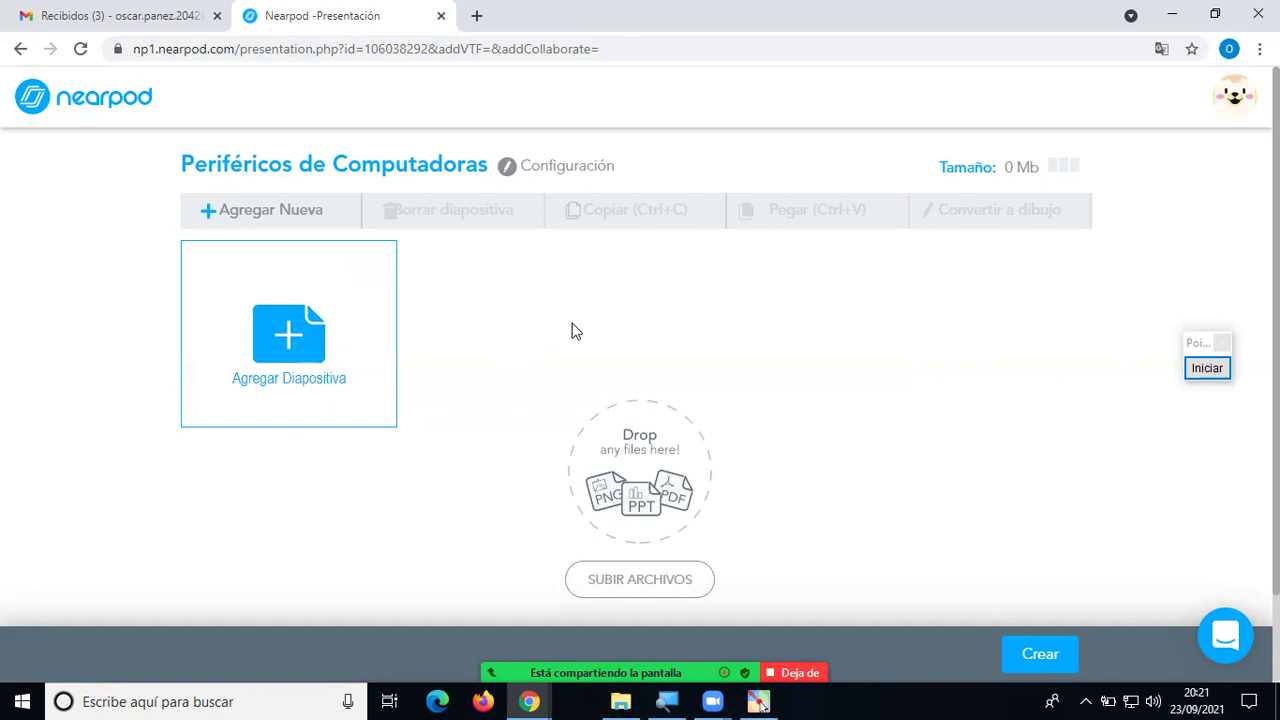
left_click(507, 177)
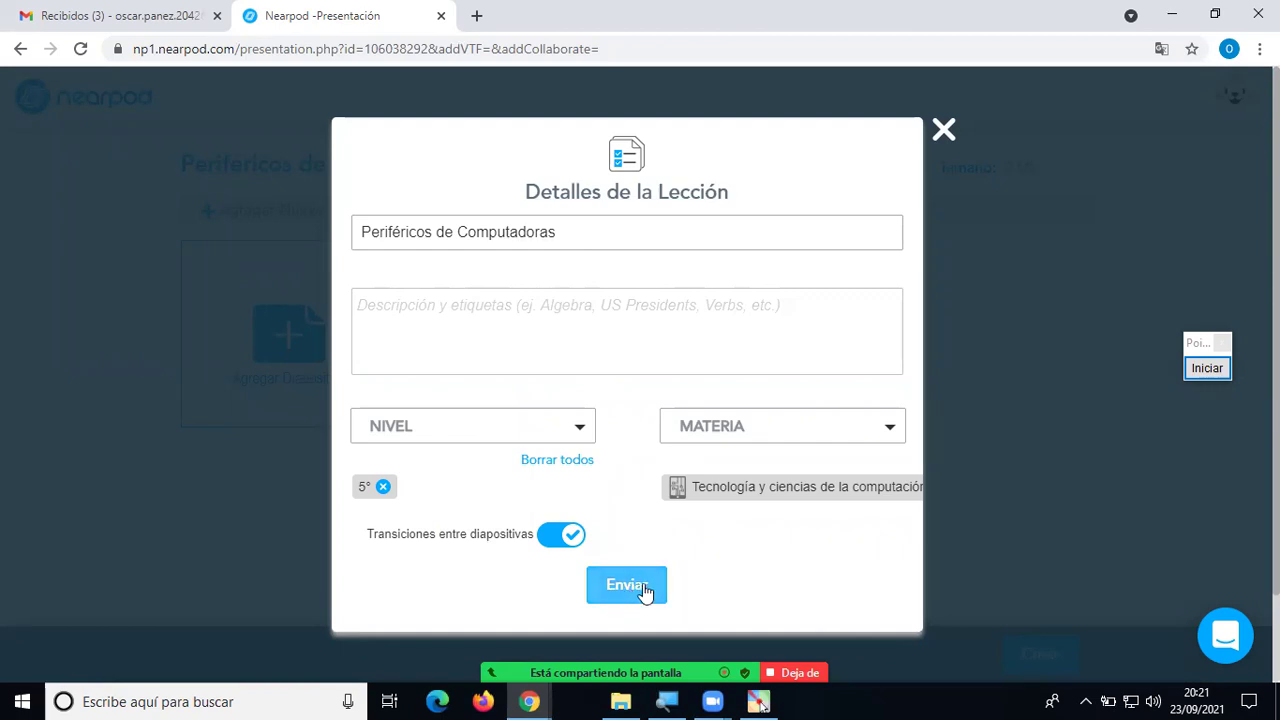
left_click(942, 135)
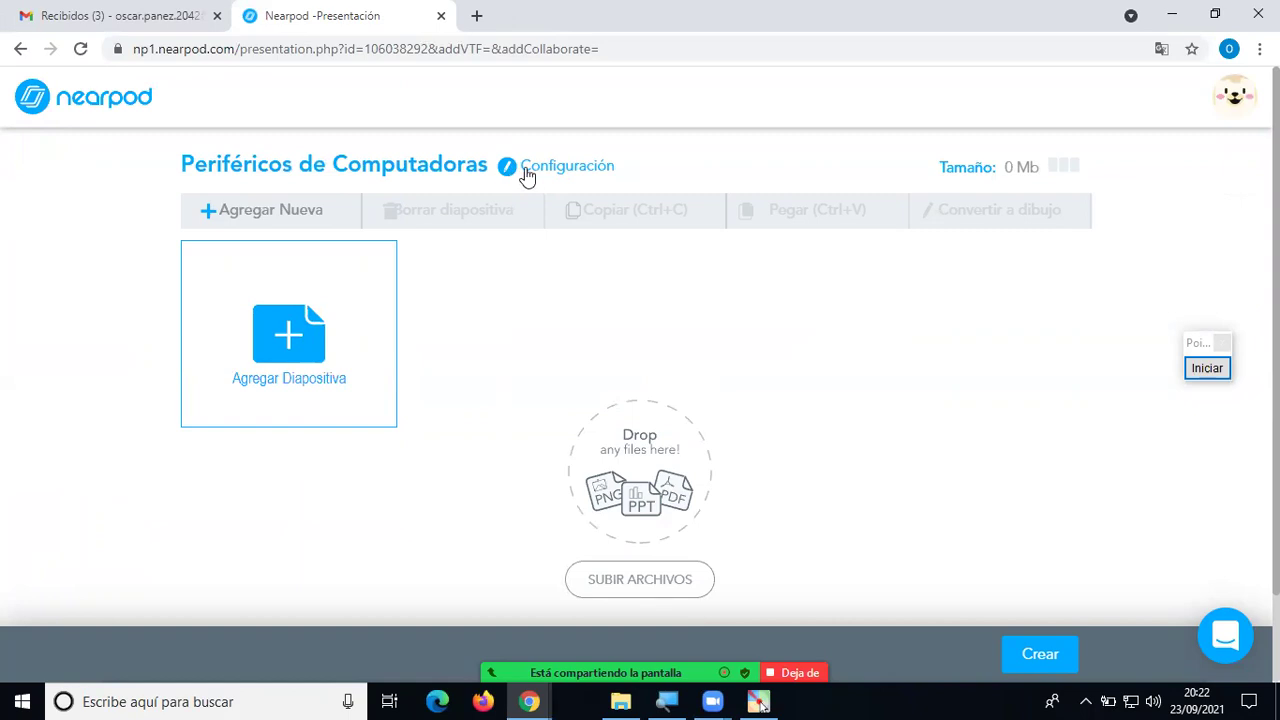
left_click(527, 176)
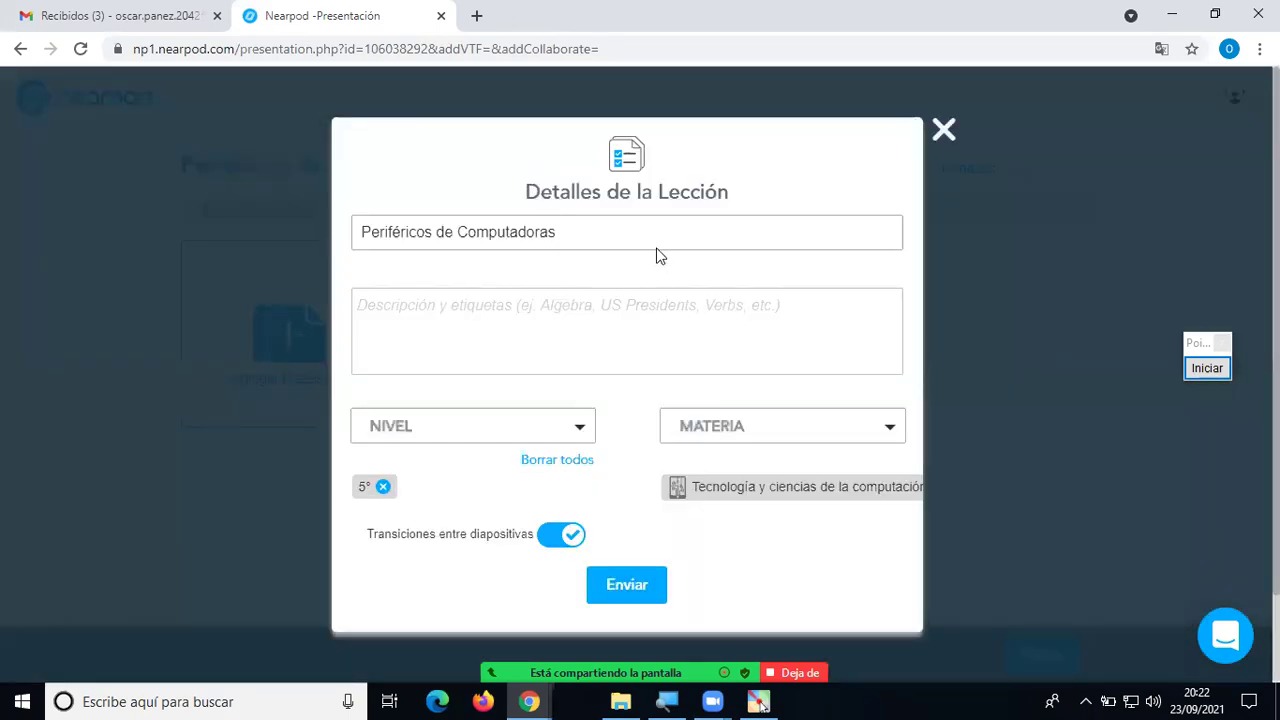
left_click_drag(556, 232, 355, 226)
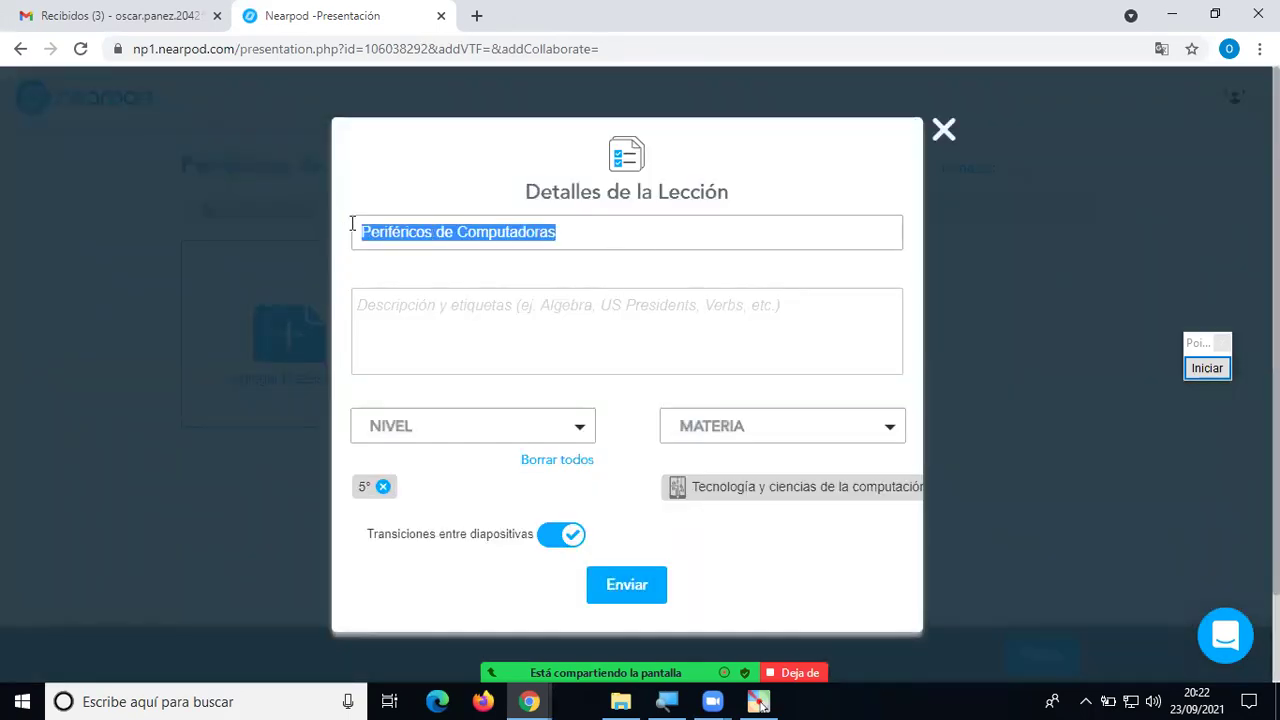
left_click(588, 231)
left_click_drag(588, 231, 458, 232)
left_click(508, 324)
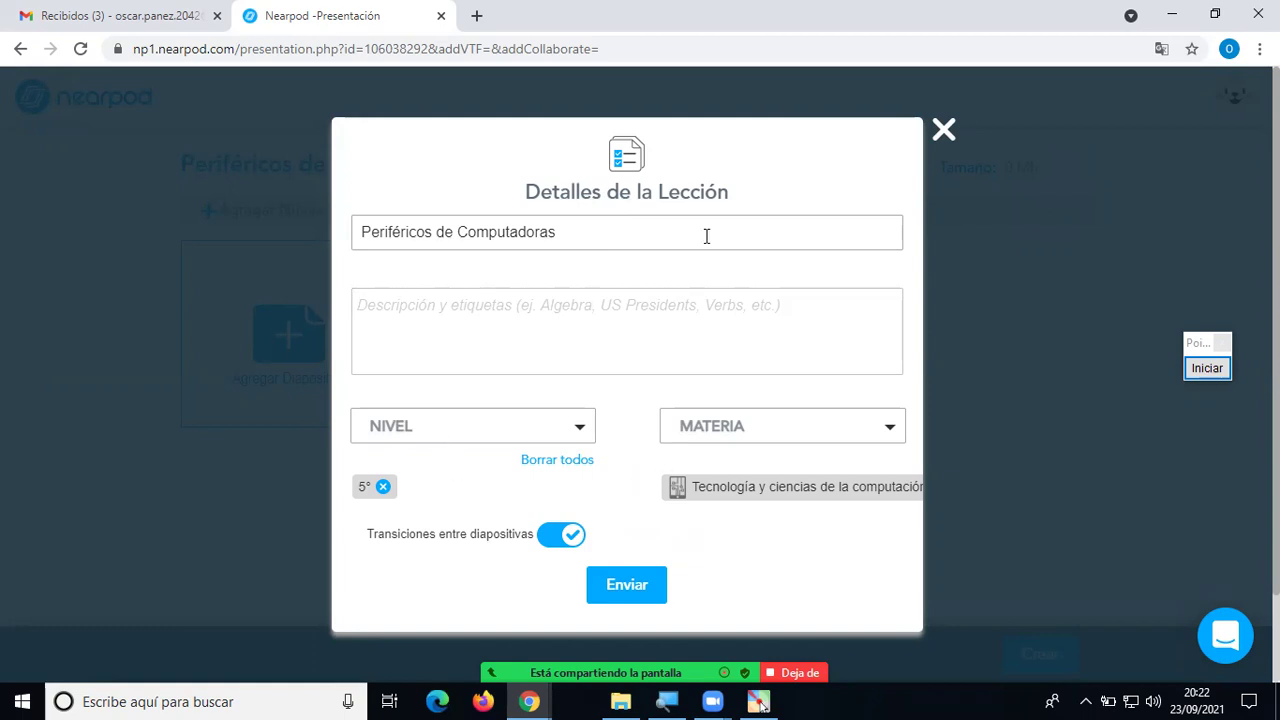
left_click(641, 592)
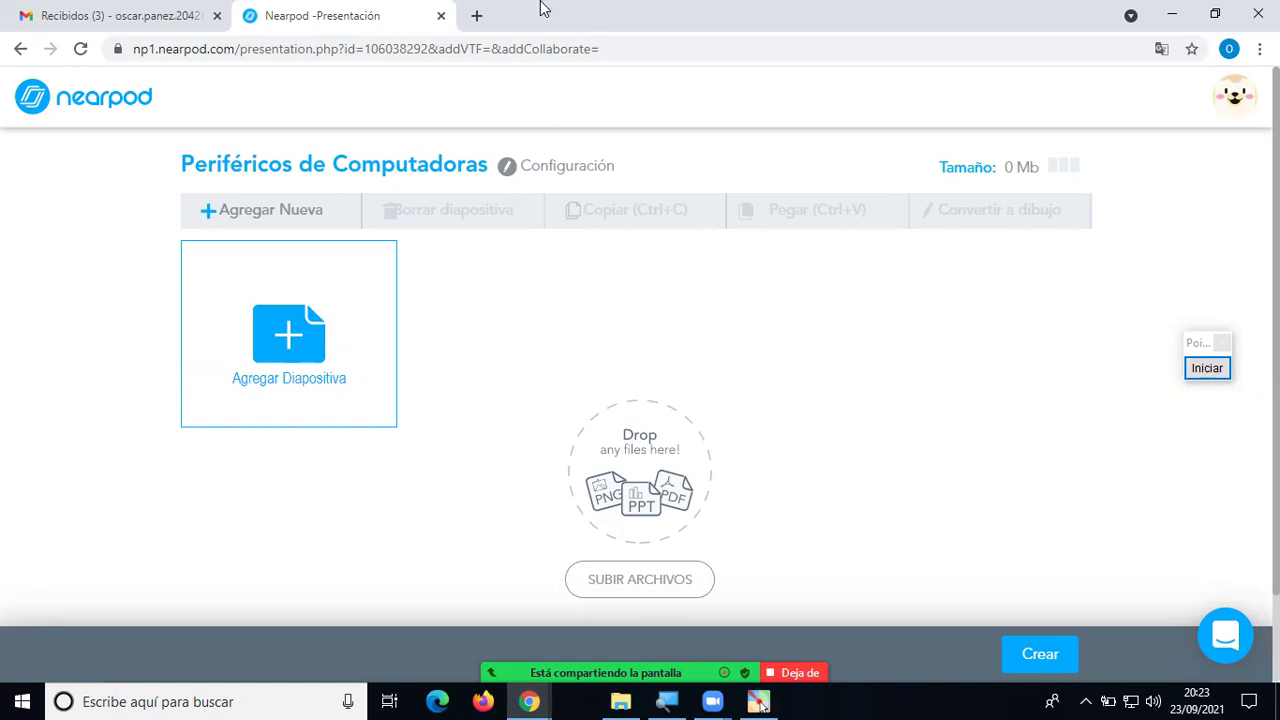
Load the Nearpod site in a new browser tab to reach Mis Lecciones.
left_click(477, 16)
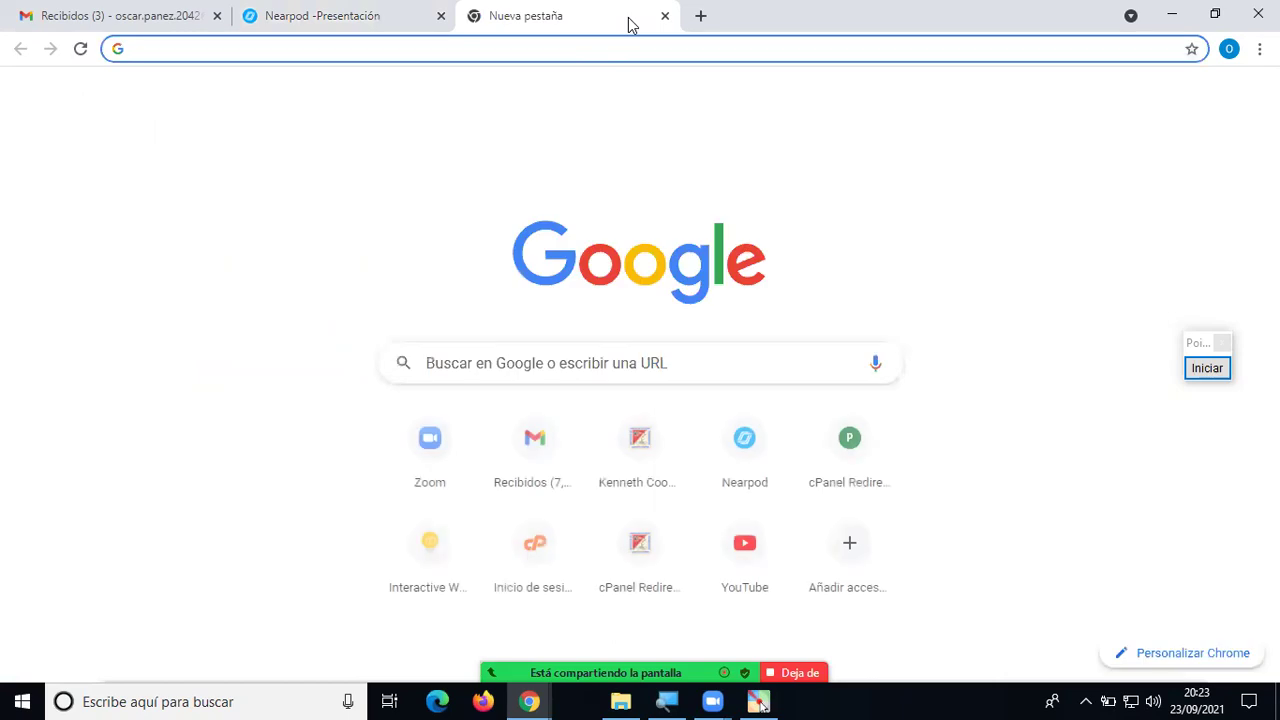
type("nba")
key("BackSpace")
key("BackSpace")
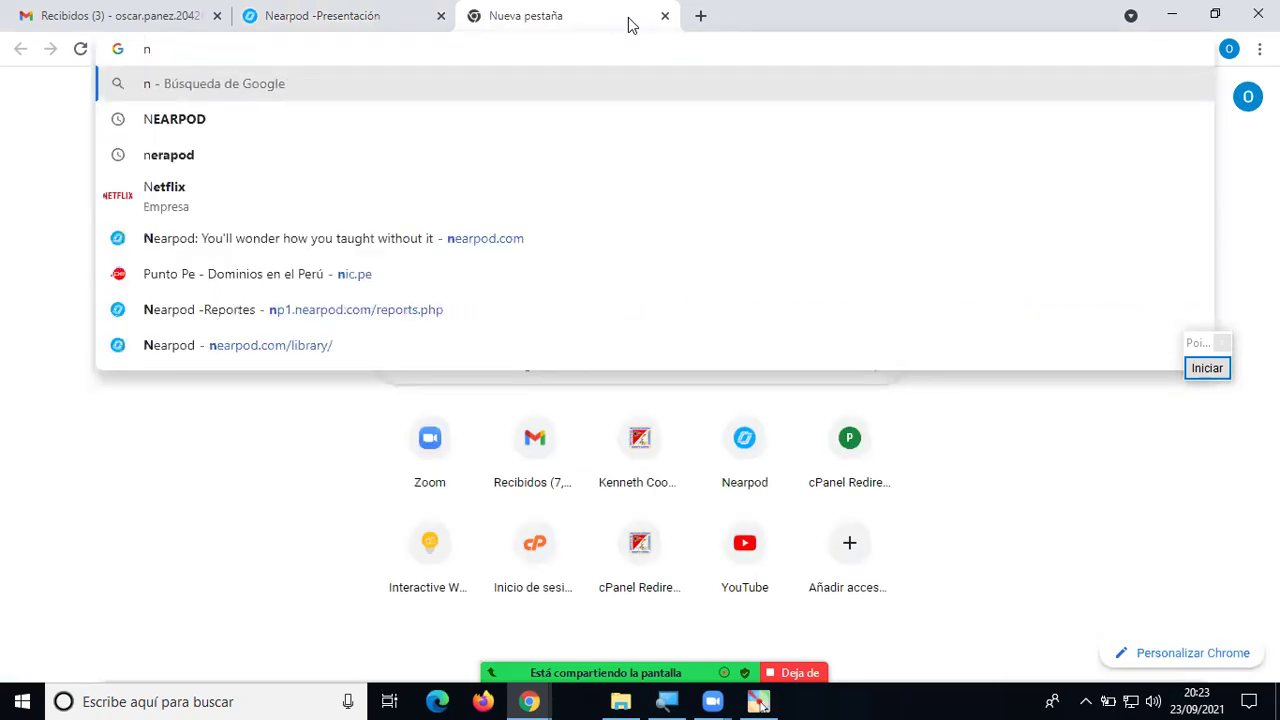
type("e")
key("Return")
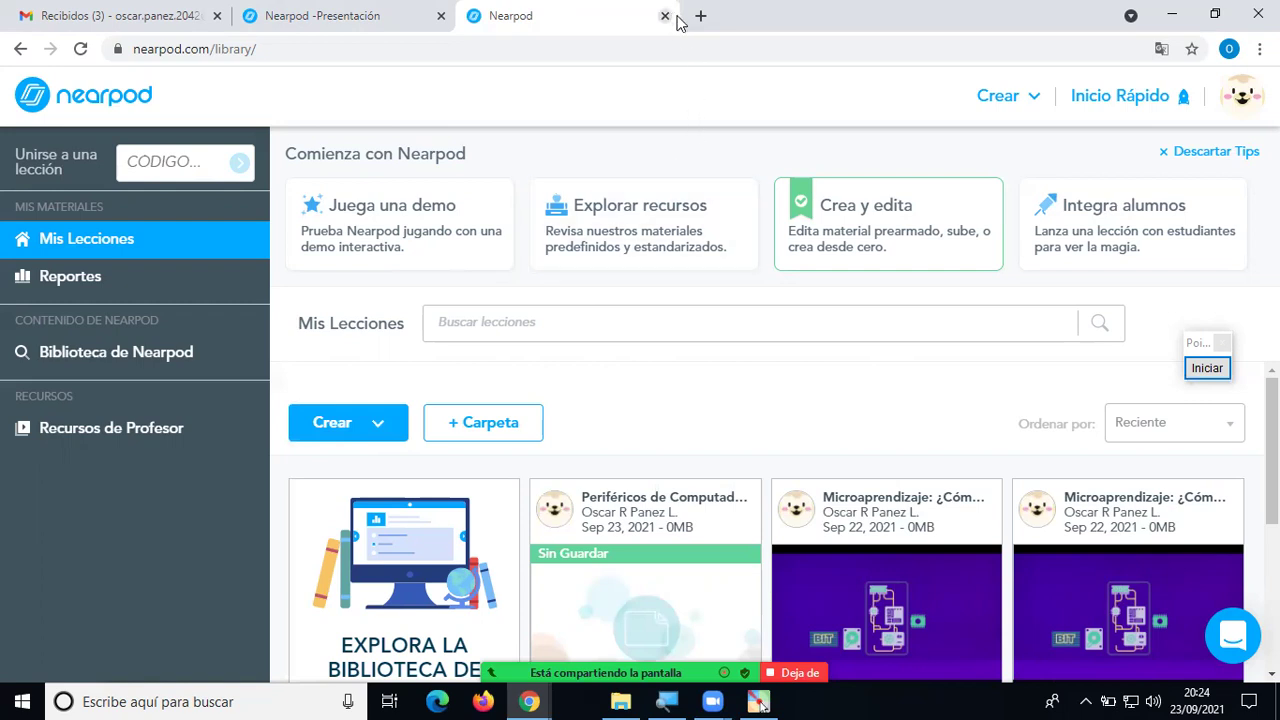
Load nearpod.com in a private window and go to its Ingresar login page.
key("ctrl+shift+n")
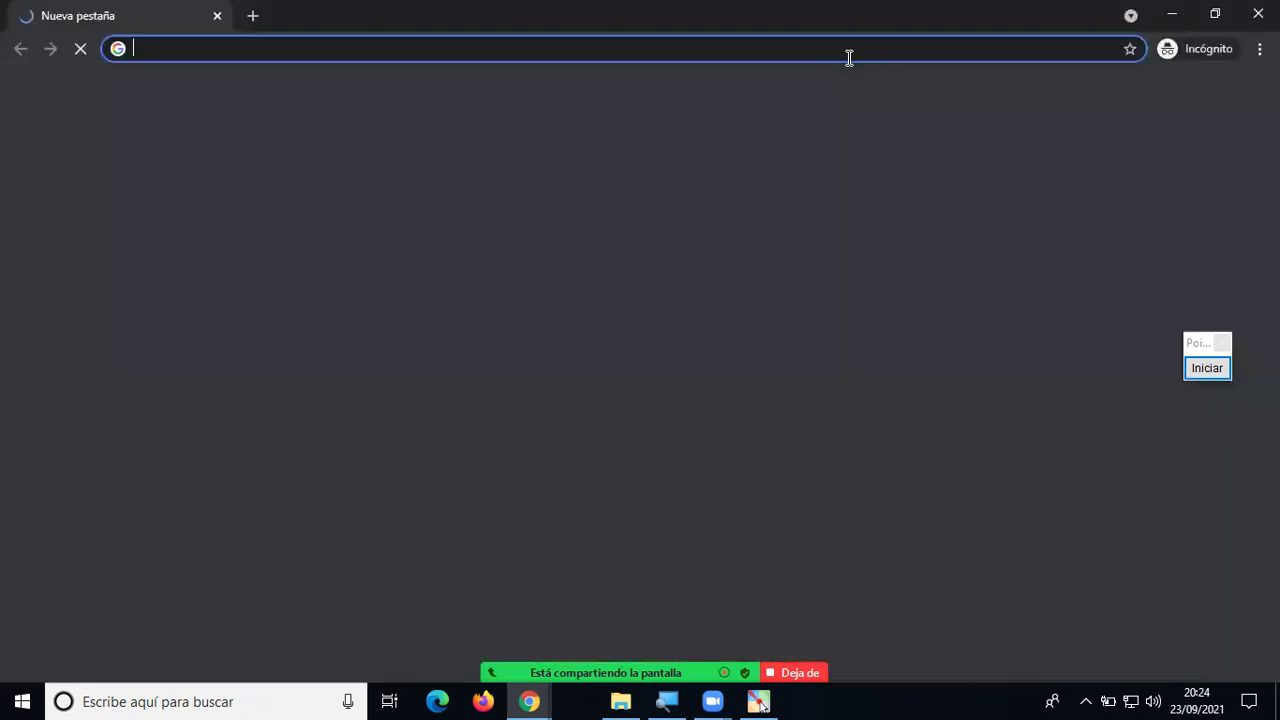
type("ne")
key("Return")
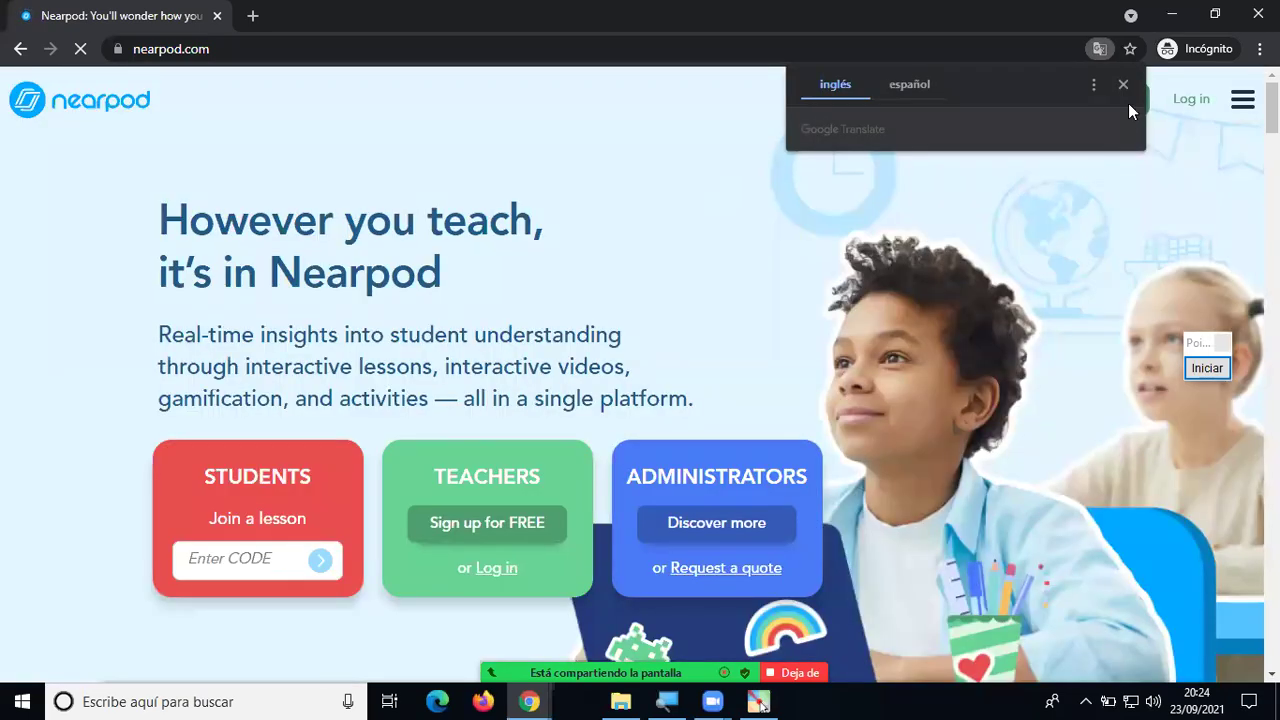
left_click(1123, 85)
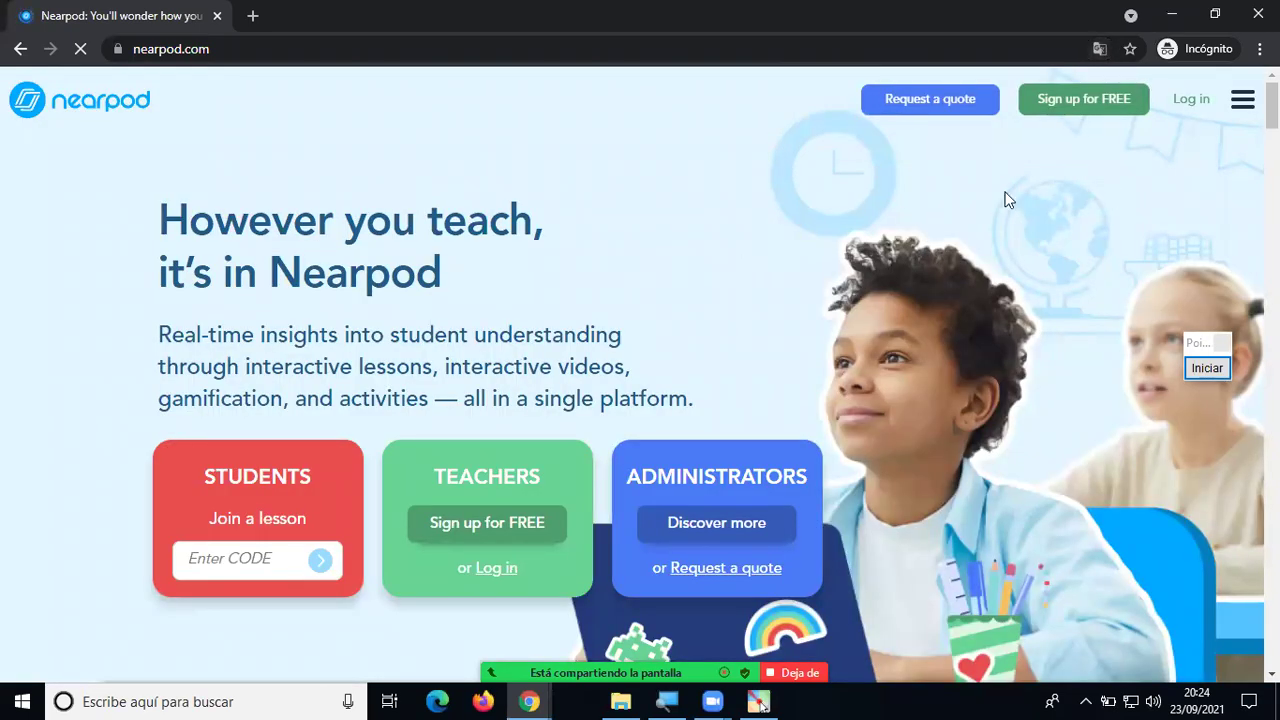
left_click(1205, 101)
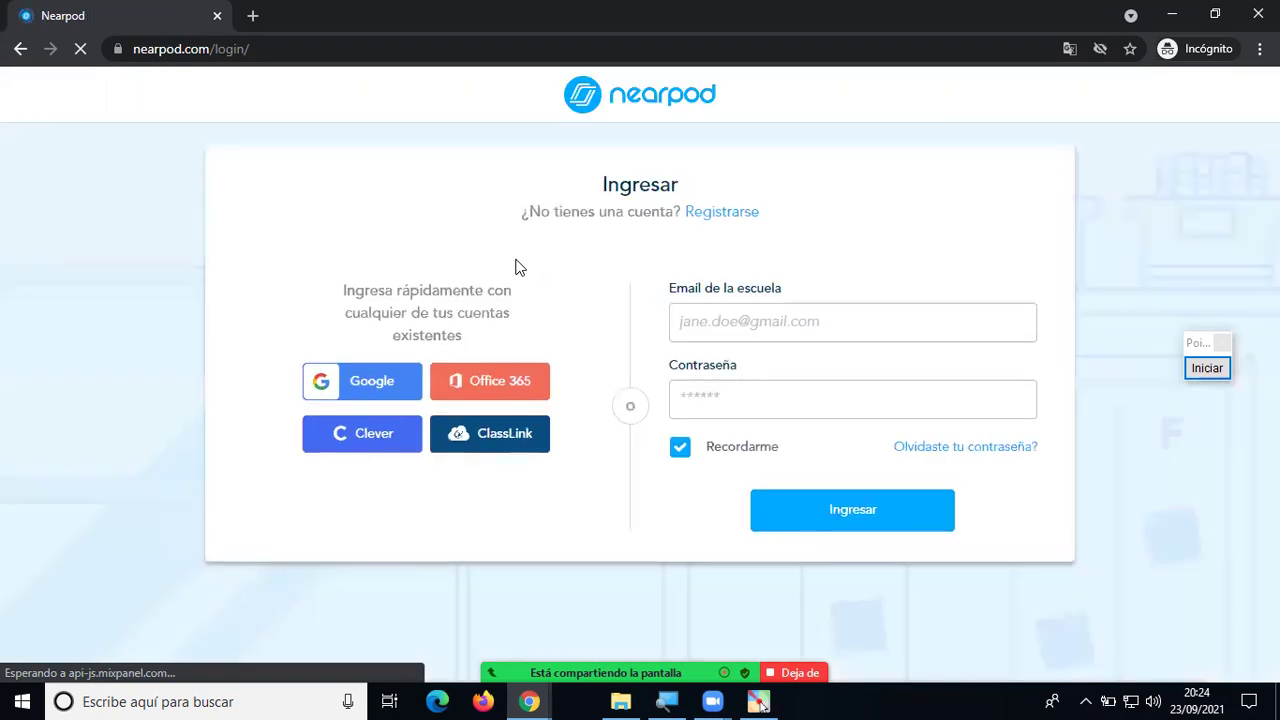
Sign in to Nearpod with Google, entering the account e-mail and password.
left_click(378, 385)
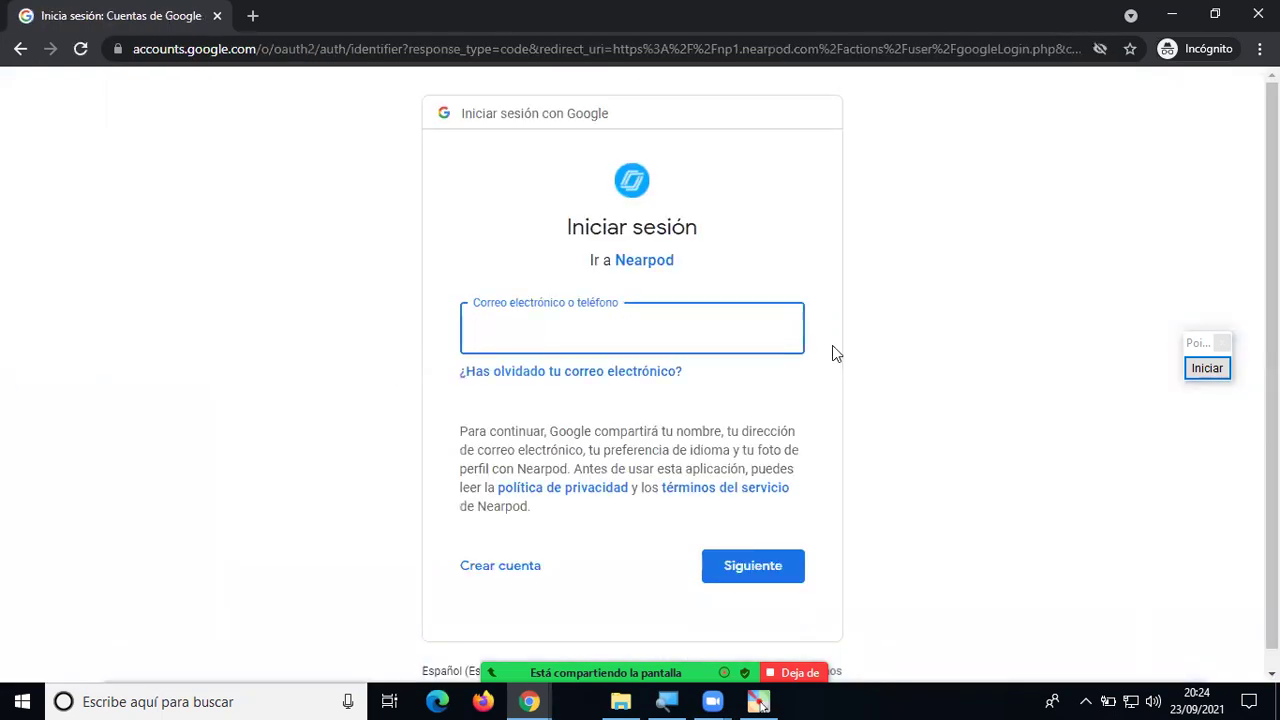
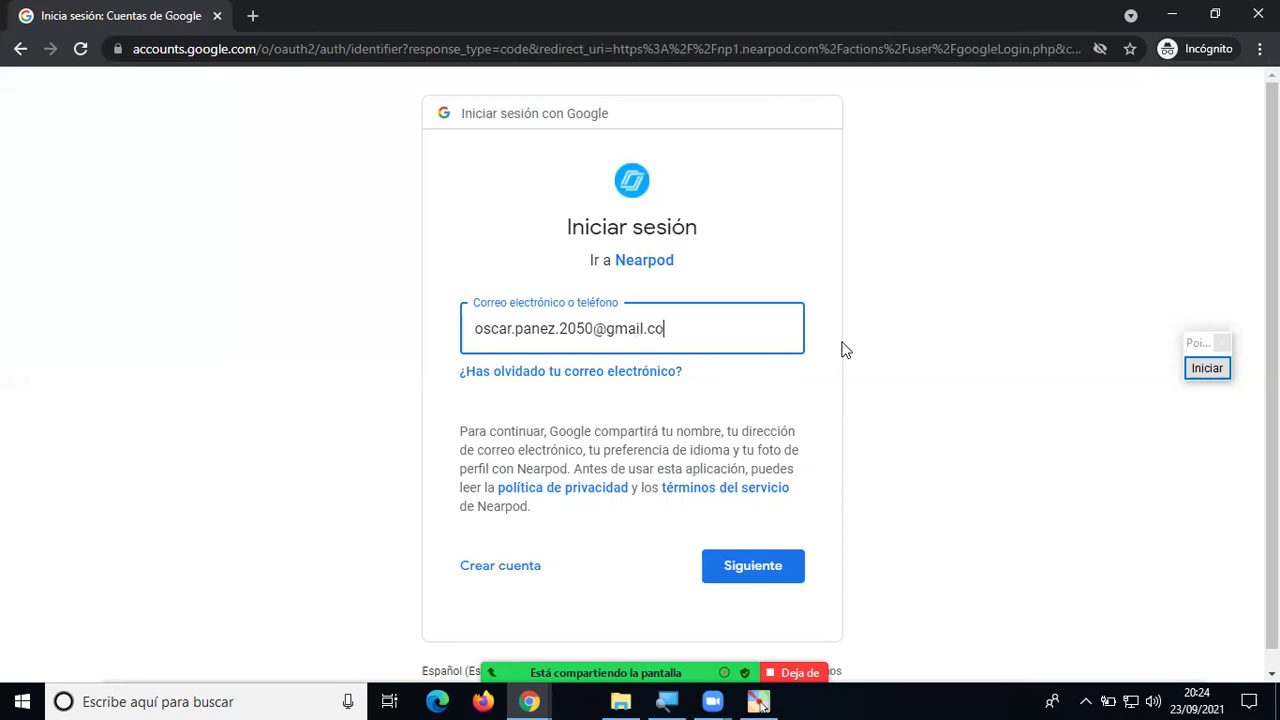
key("Return")
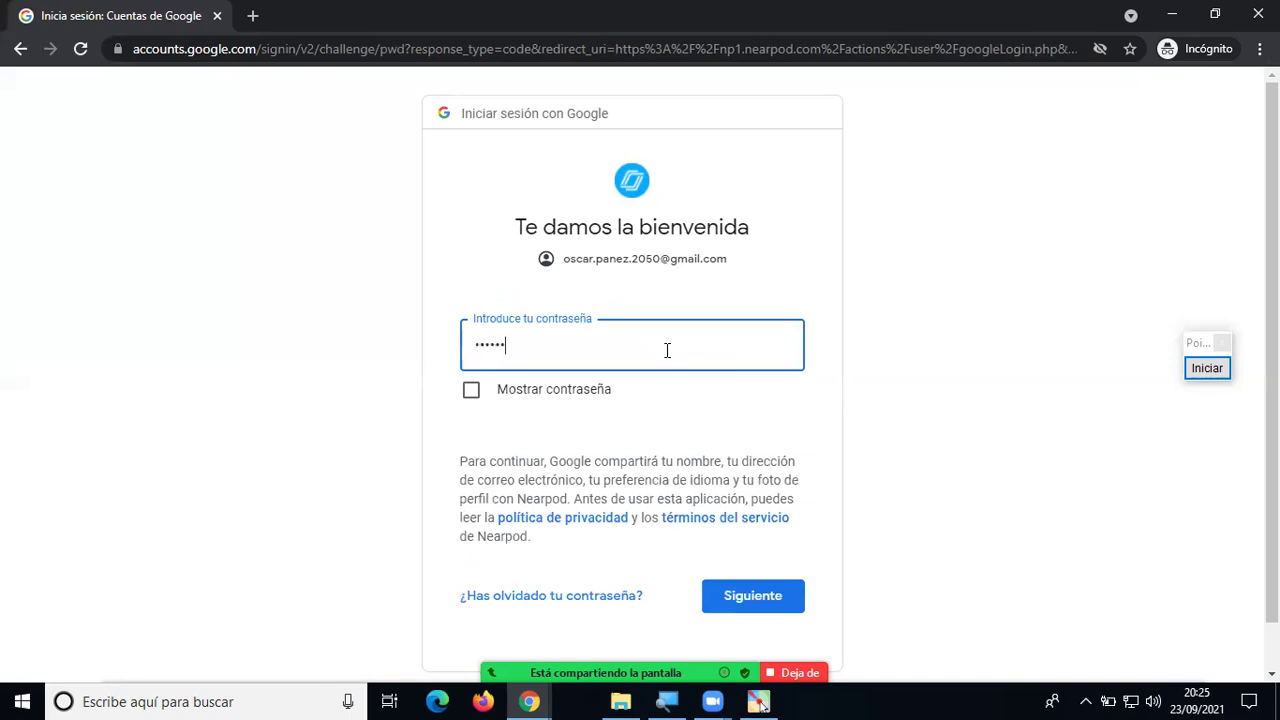
key("Return")
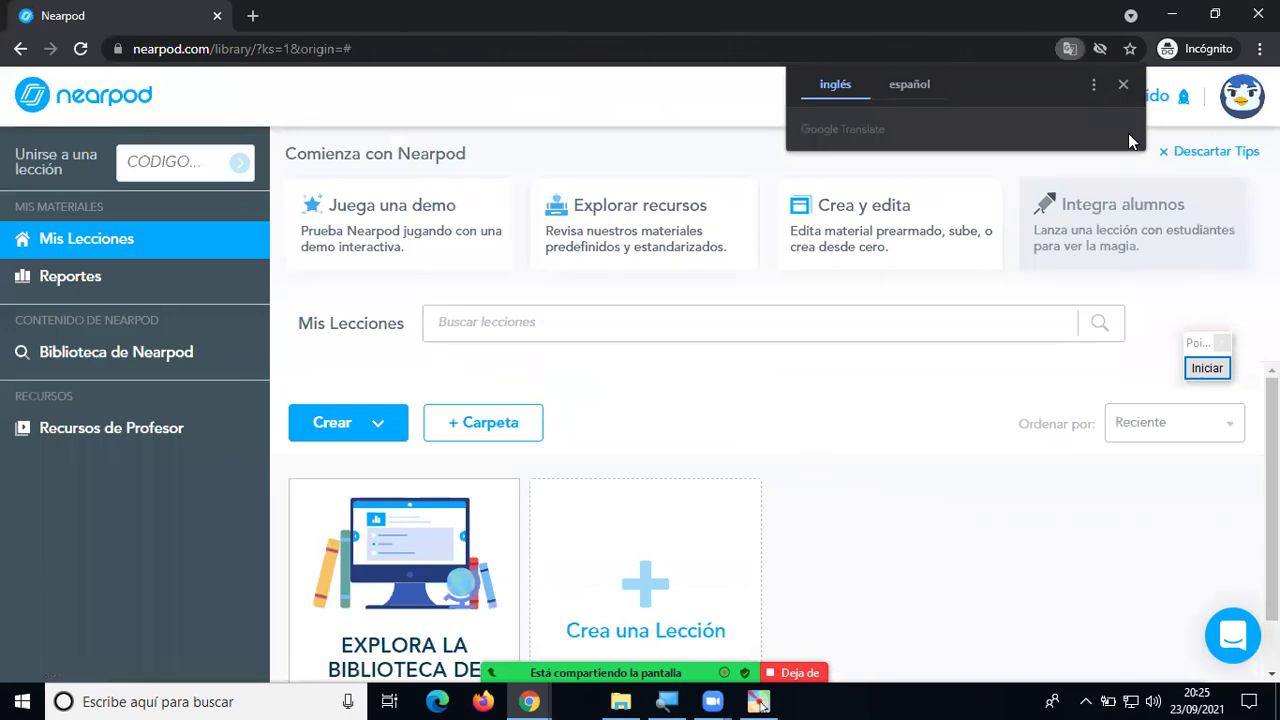
left_click(1123, 86)
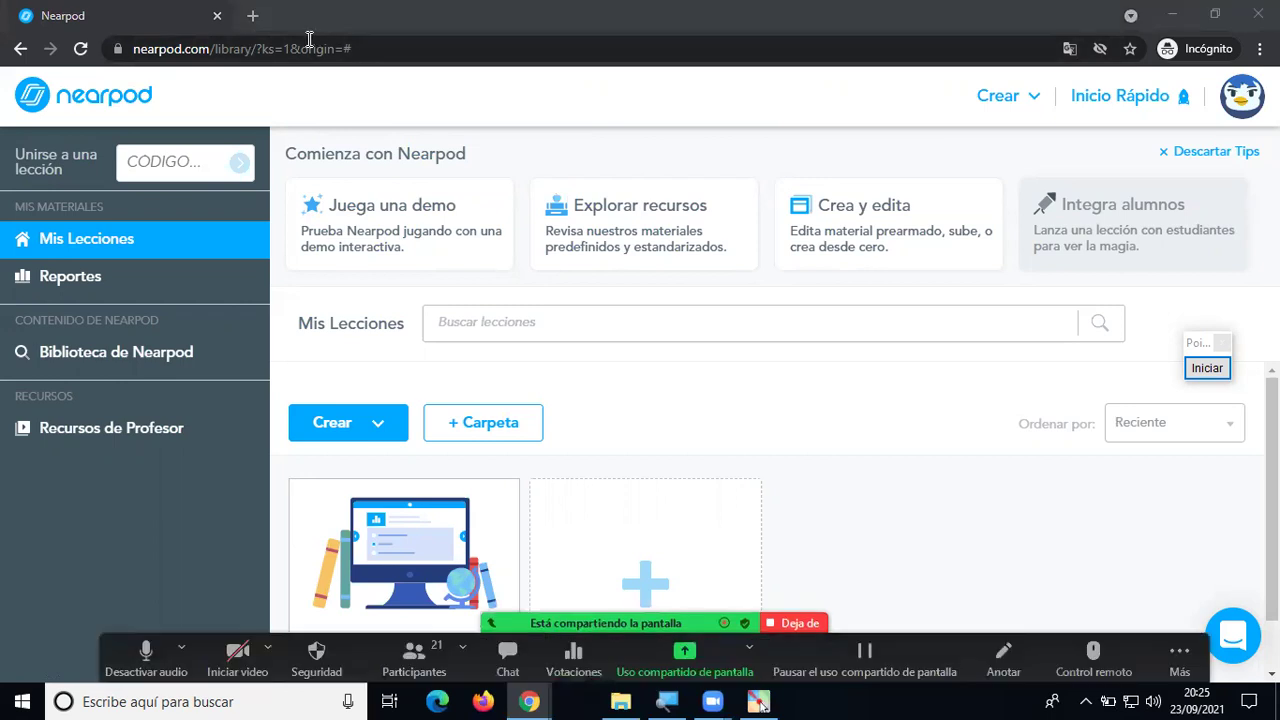
left_click_drag(215, 48, 110, 62)
key("ctrl+c")
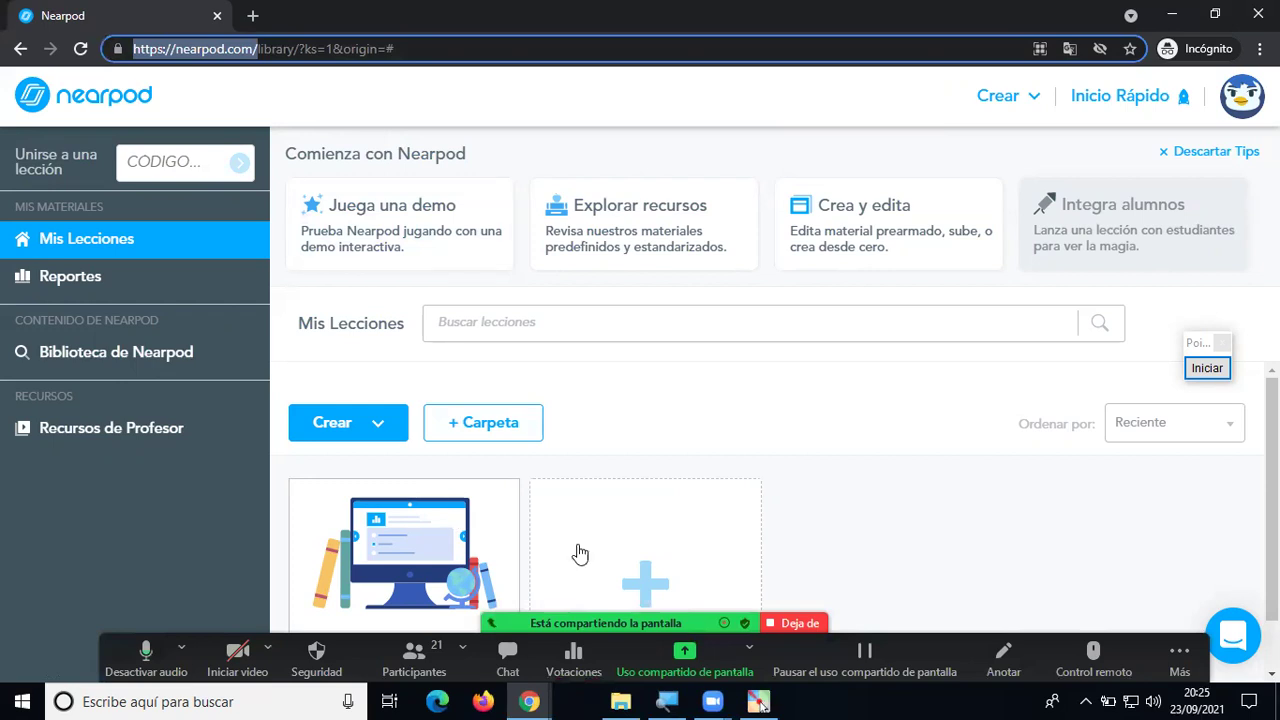
key("alt+h")
key("ctrl+v")
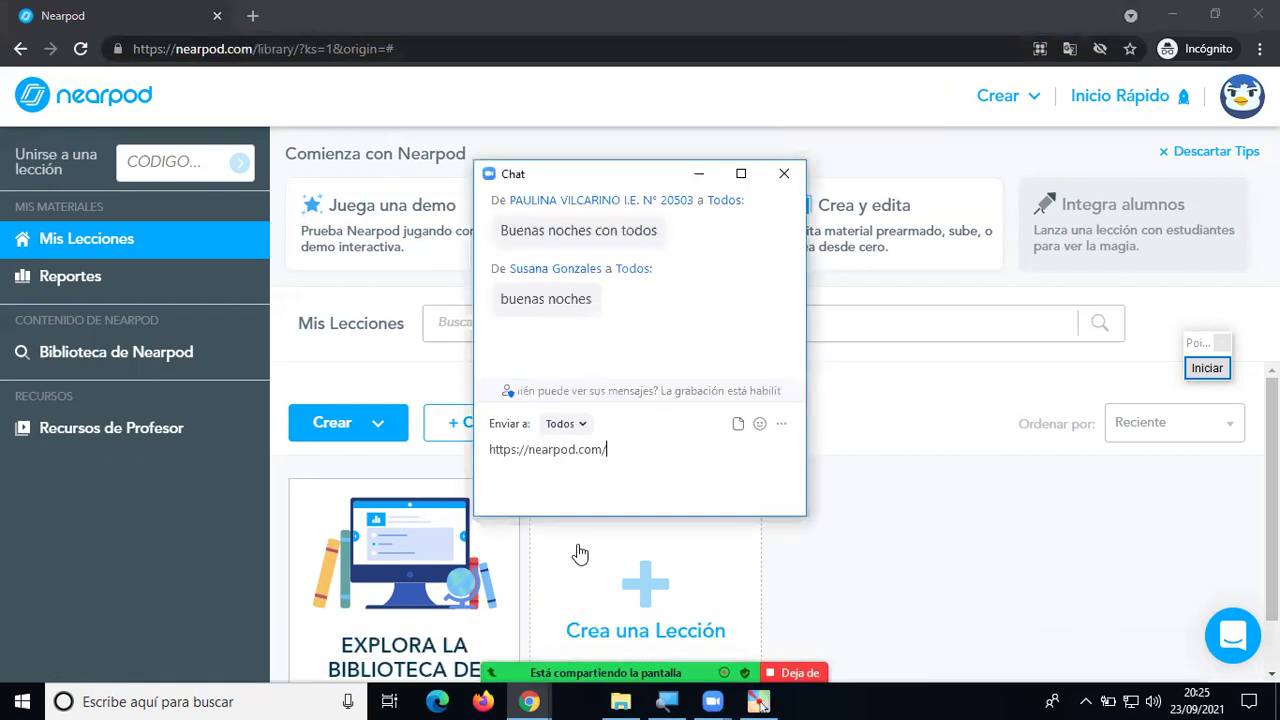
key("Return")
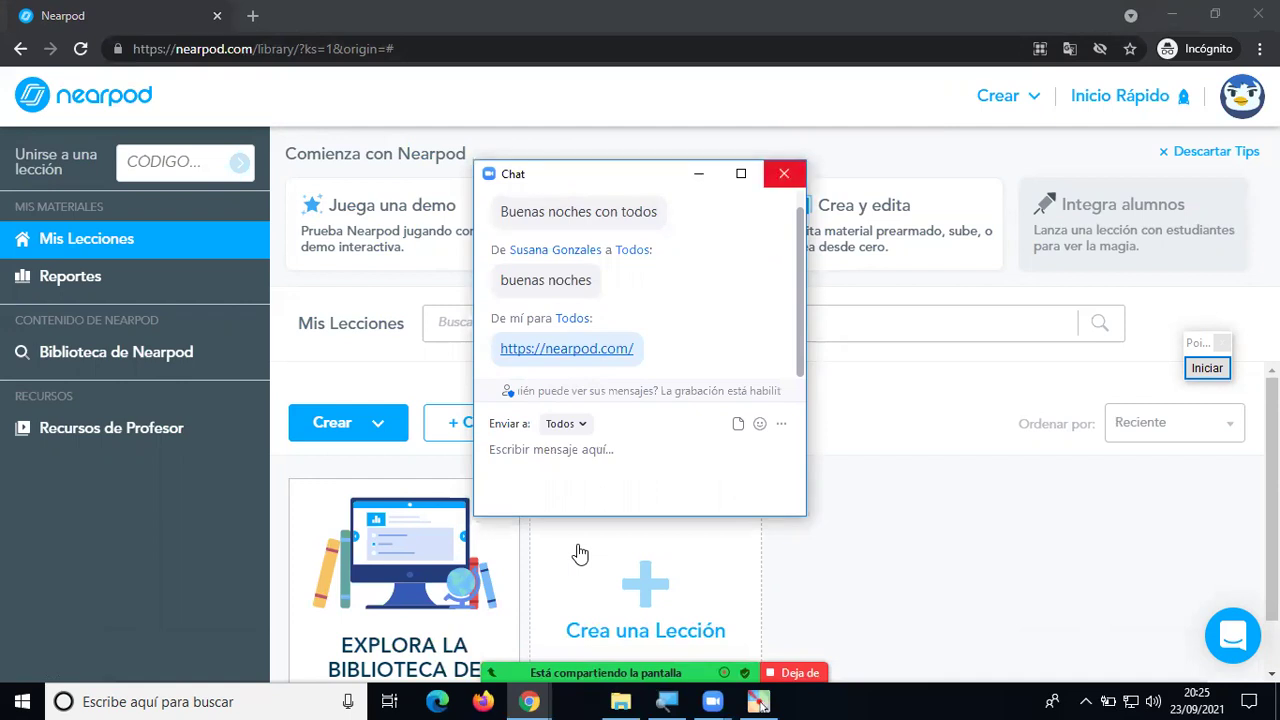
left_click(784, 173)
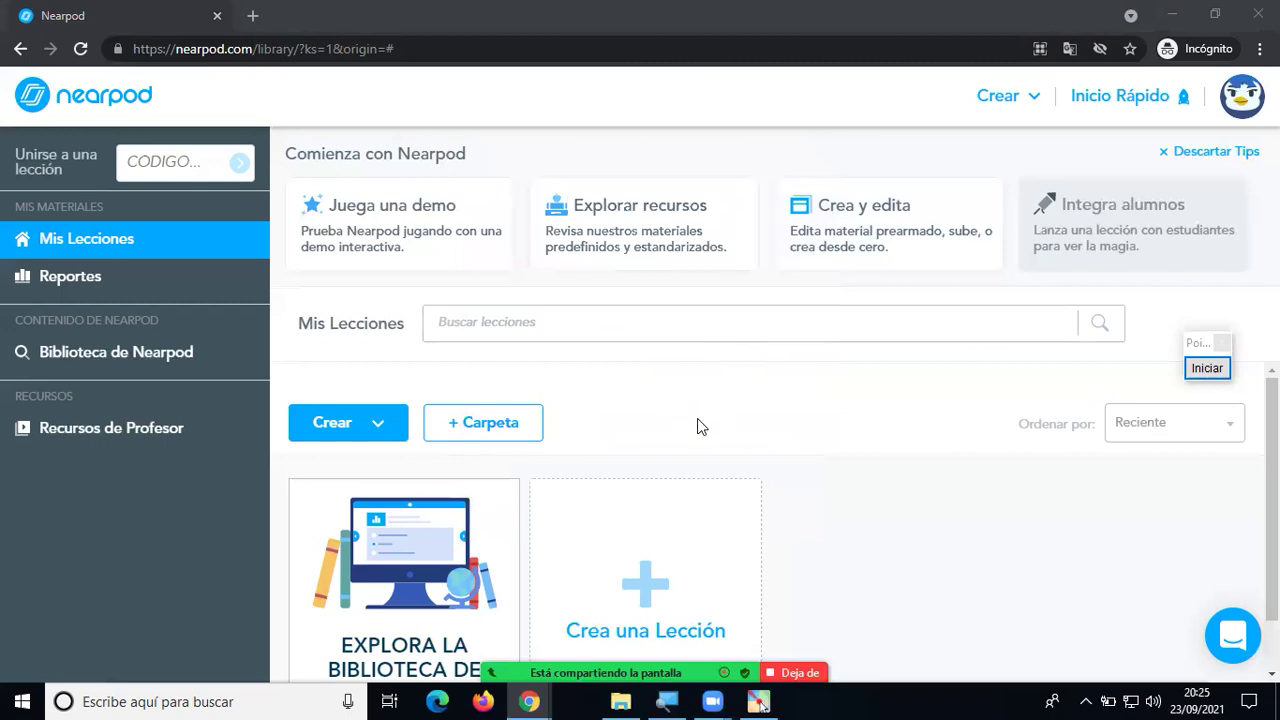
left_click(744, 397)
Switch to the signed-in Chrome window's 'Nearpod -Presentación' tab for Periféricos de Computadoras.
key("alt+Tab")
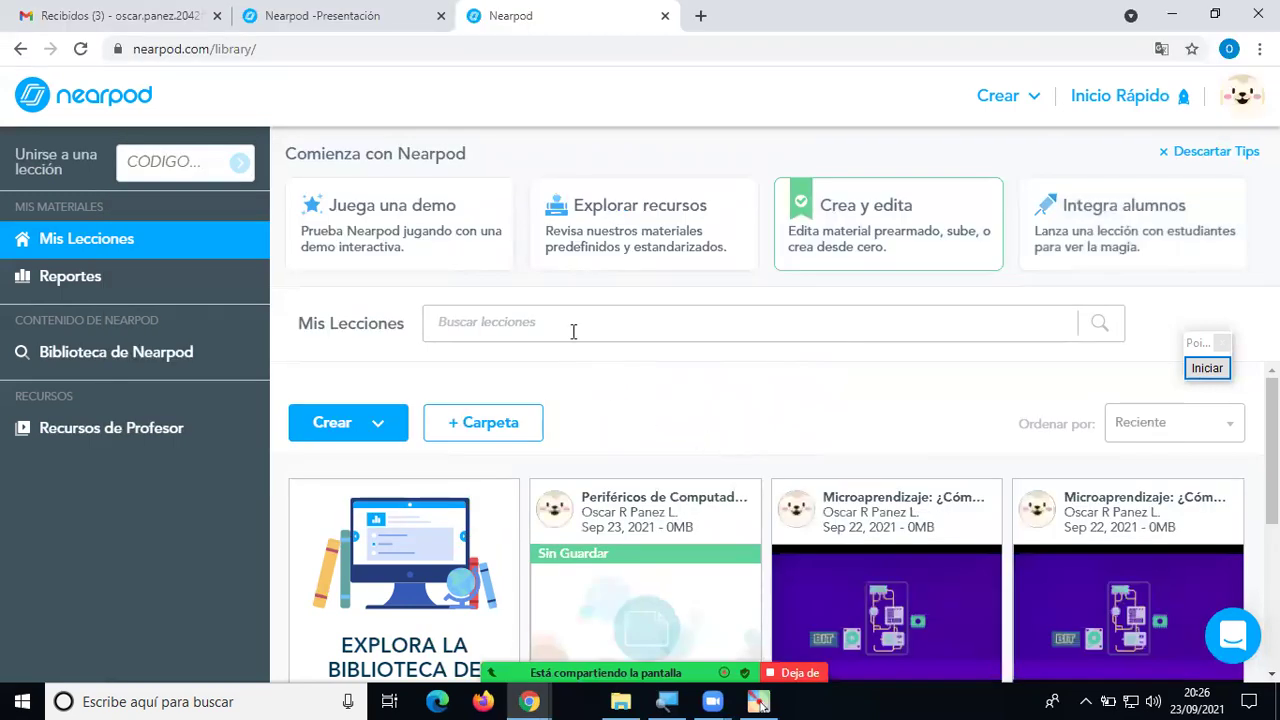
left_click(378, 28)
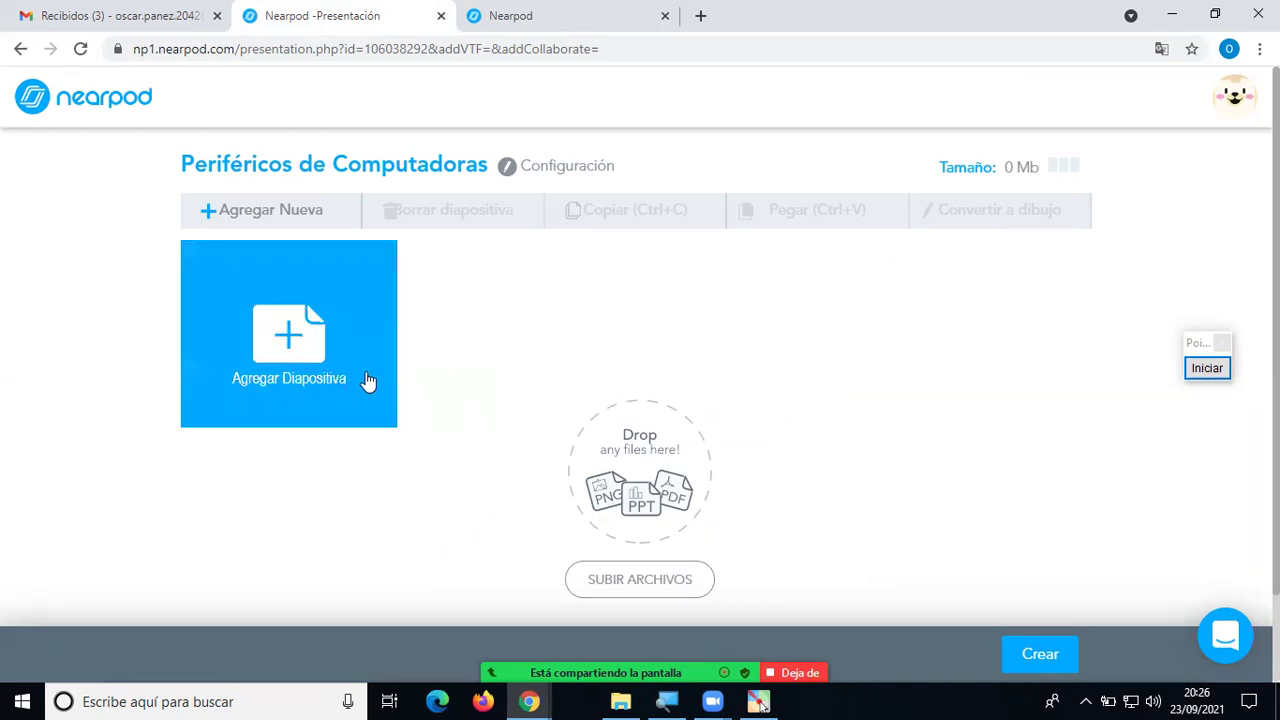
Circle the Agregar Diapositiva area with an on-screen annotation, then reopen the content picker.
left_click(290, 338)
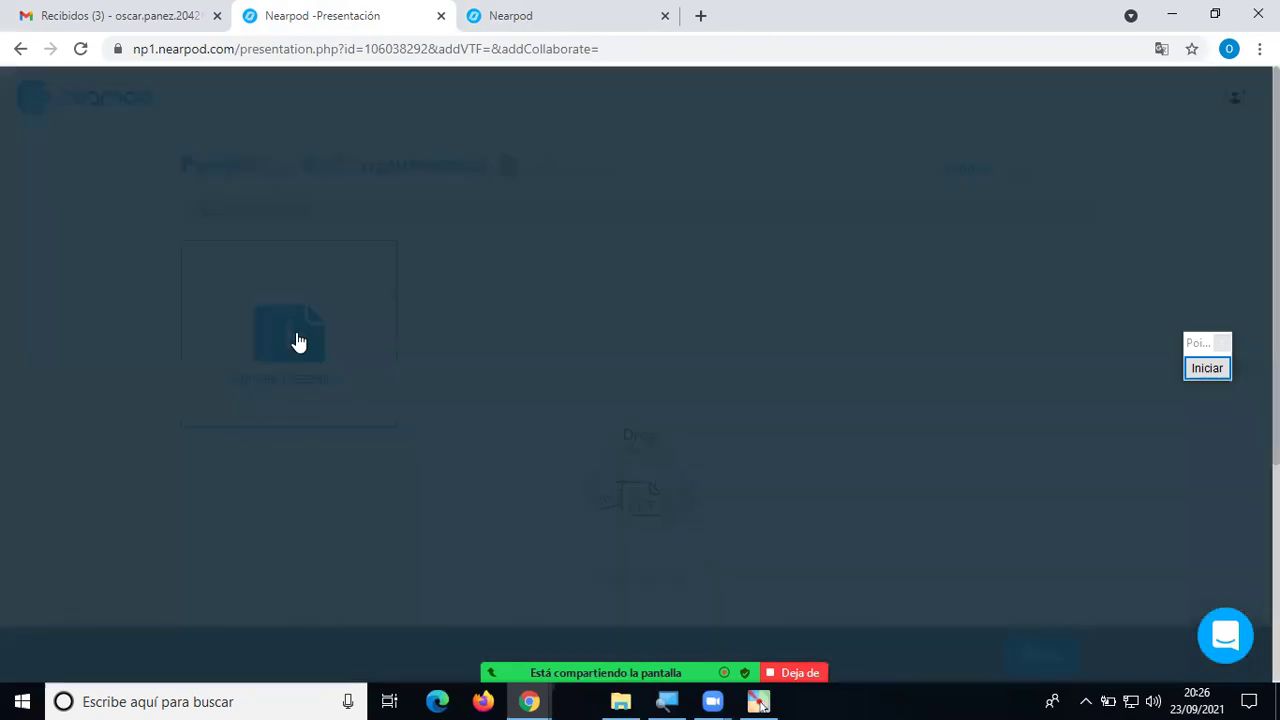
left_click(1028, 133)
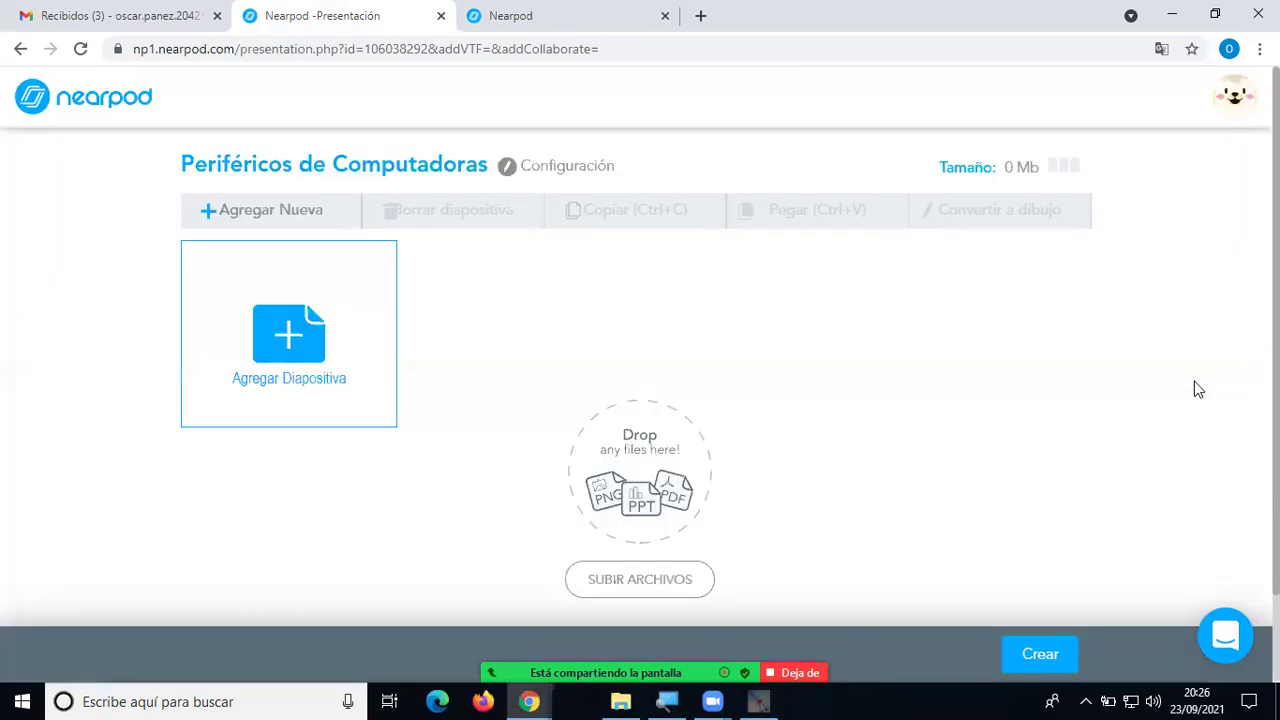
left_click(1194, 381)
mouse_move(358, 250)
left_mouse_down()
mouse_move(183, 380)
mouse_move(309, 449)
mouse_move(381, 268)
mouse_move(336, 241)
left_mouse_up()
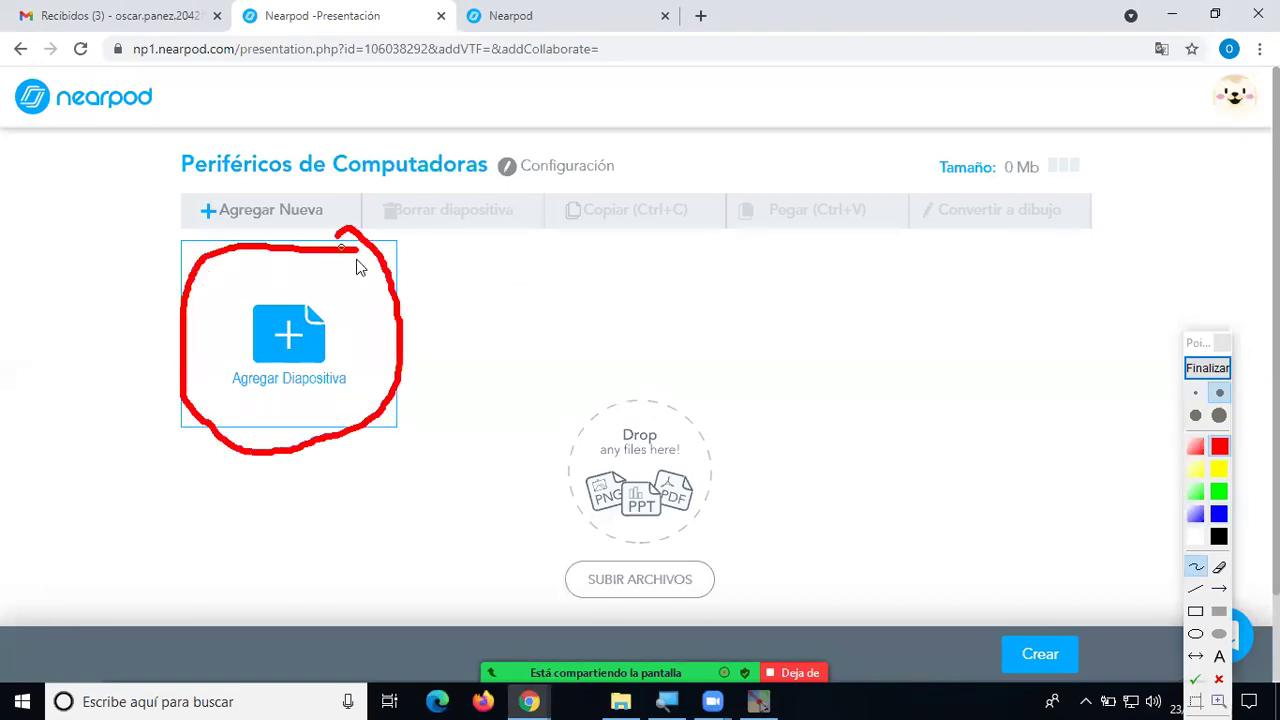
left_click(1216, 371)
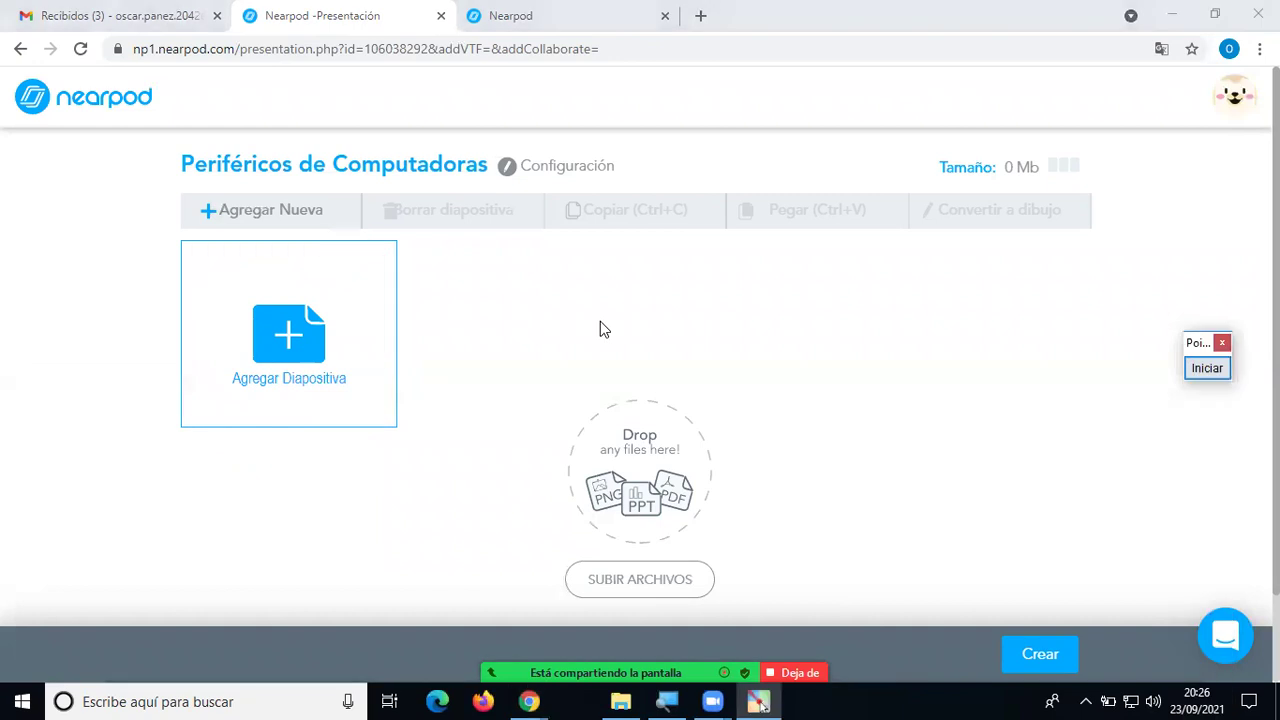
left_click(293, 340)
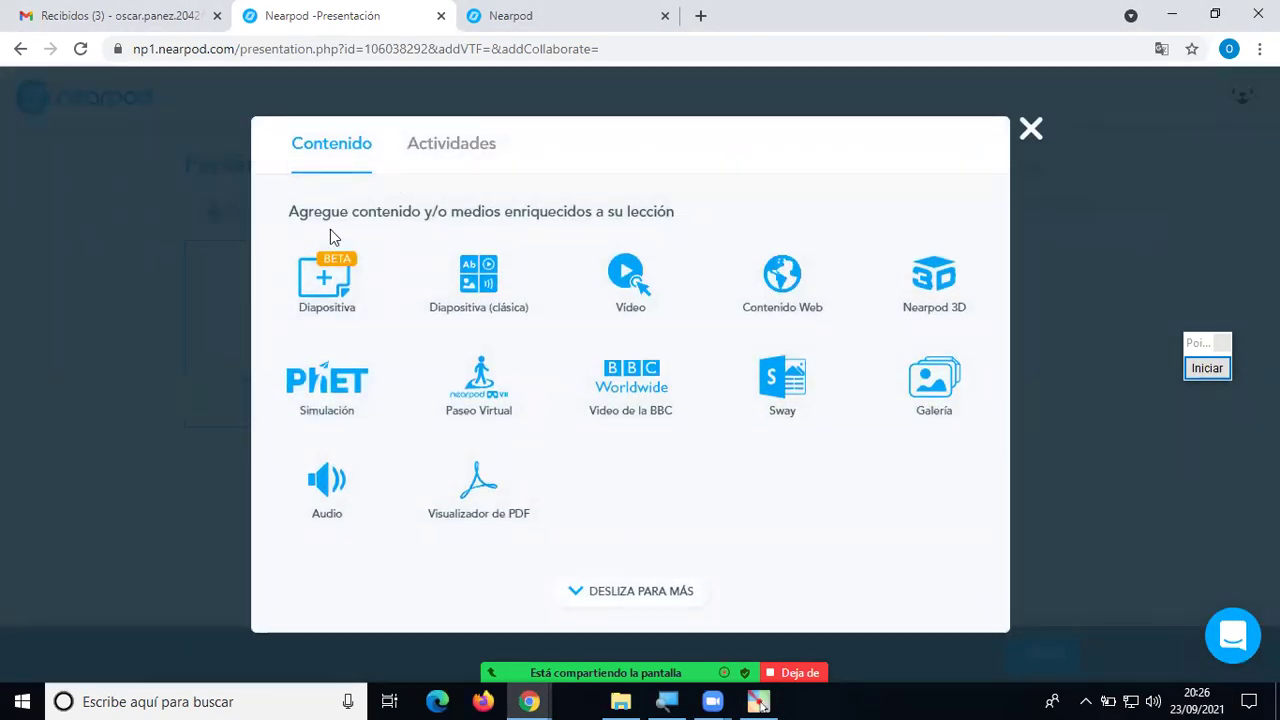
left_click(363, 306)
Mark the content types with a circle and a thick arrow toward Actividades, then show Actividades.
left_click(1207, 368)
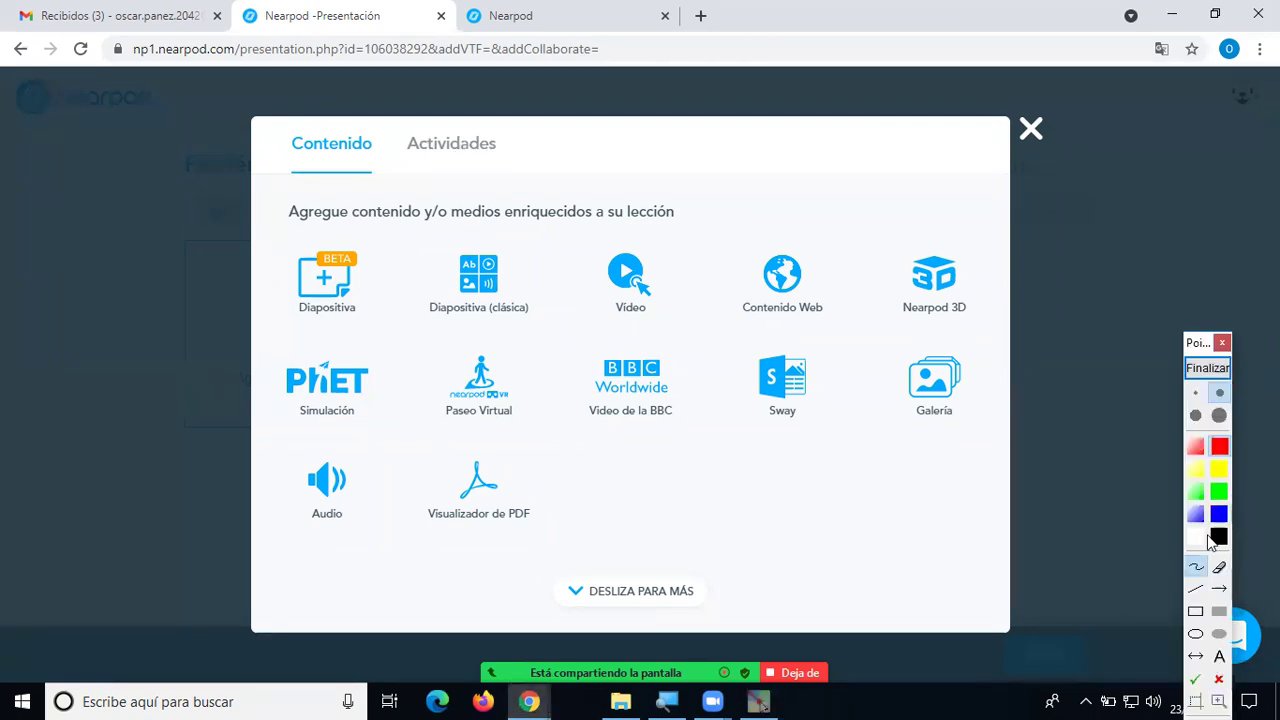
mouse_move(397, 174)
left_mouse_down()
mouse_move(310, 120)
mouse_move(290, 230)
mouse_move(272, 555)
mouse_move(767, 560)
mouse_move(1065, 291)
mouse_move(881, 227)
mouse_move(480, 195)
mouse_move(407, 172)
left_mouse_up()
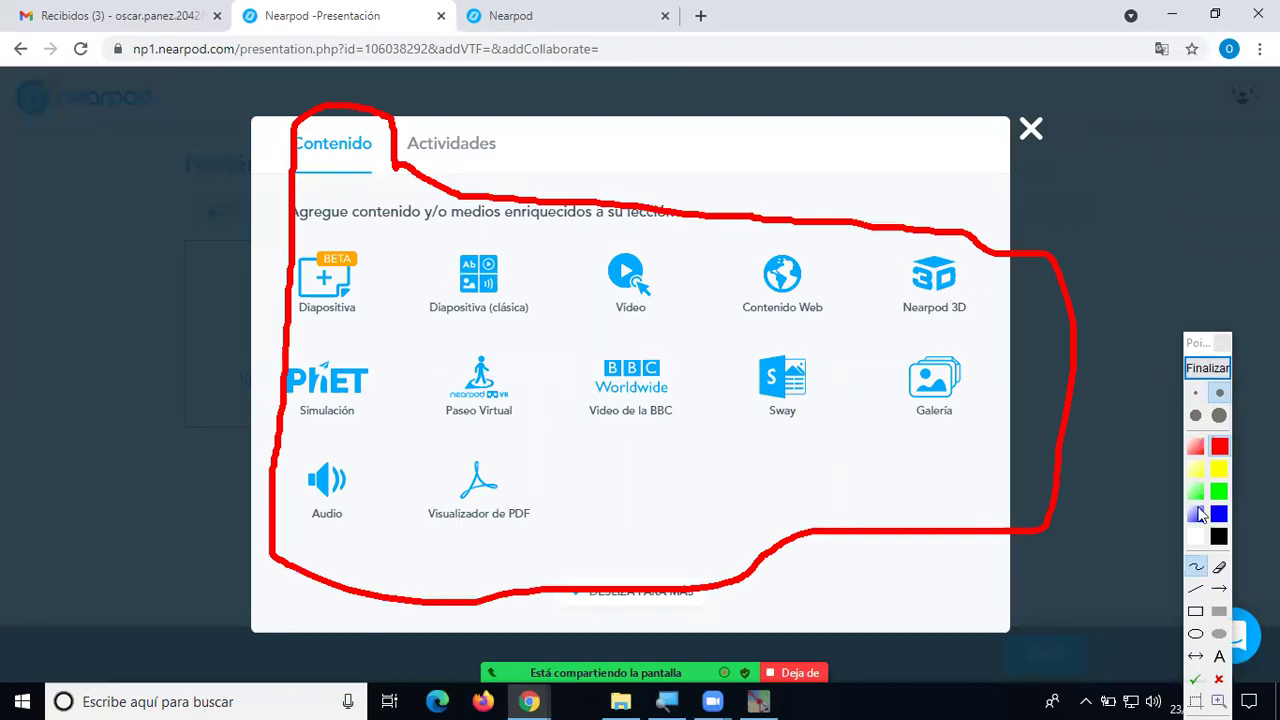
left_click(1219, 415)
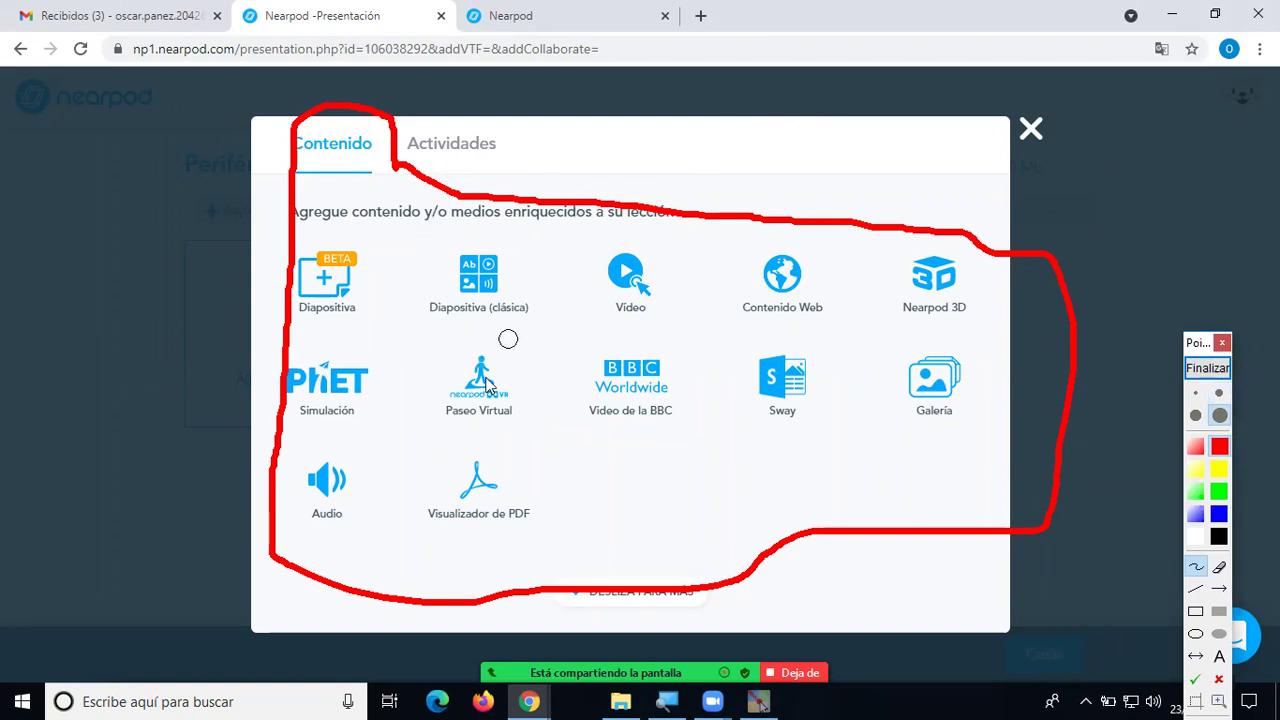
mouse_move(780, 145)
left_mouse_down()
mouse_move(531, 143)
mouse_move(574, 126)
mouse_move(534, 140)
mouse_move(570, 180)
left_mouse_up()
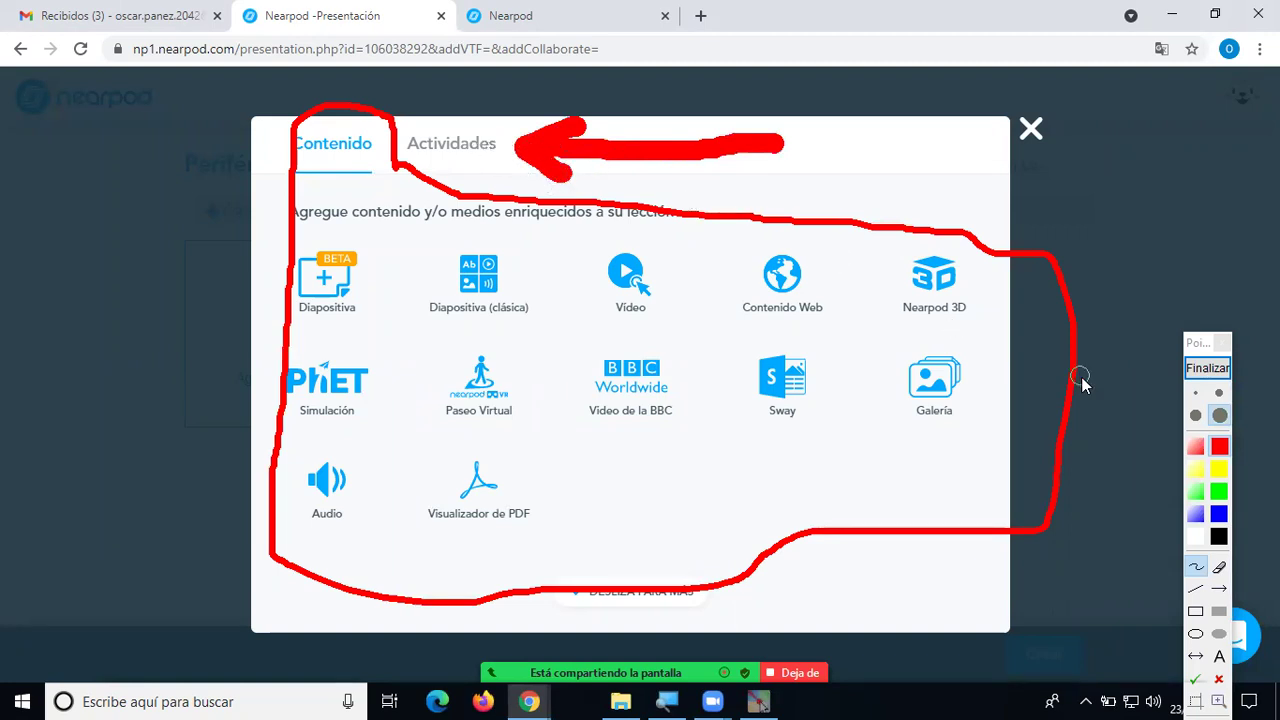
left_click(1207, 368)
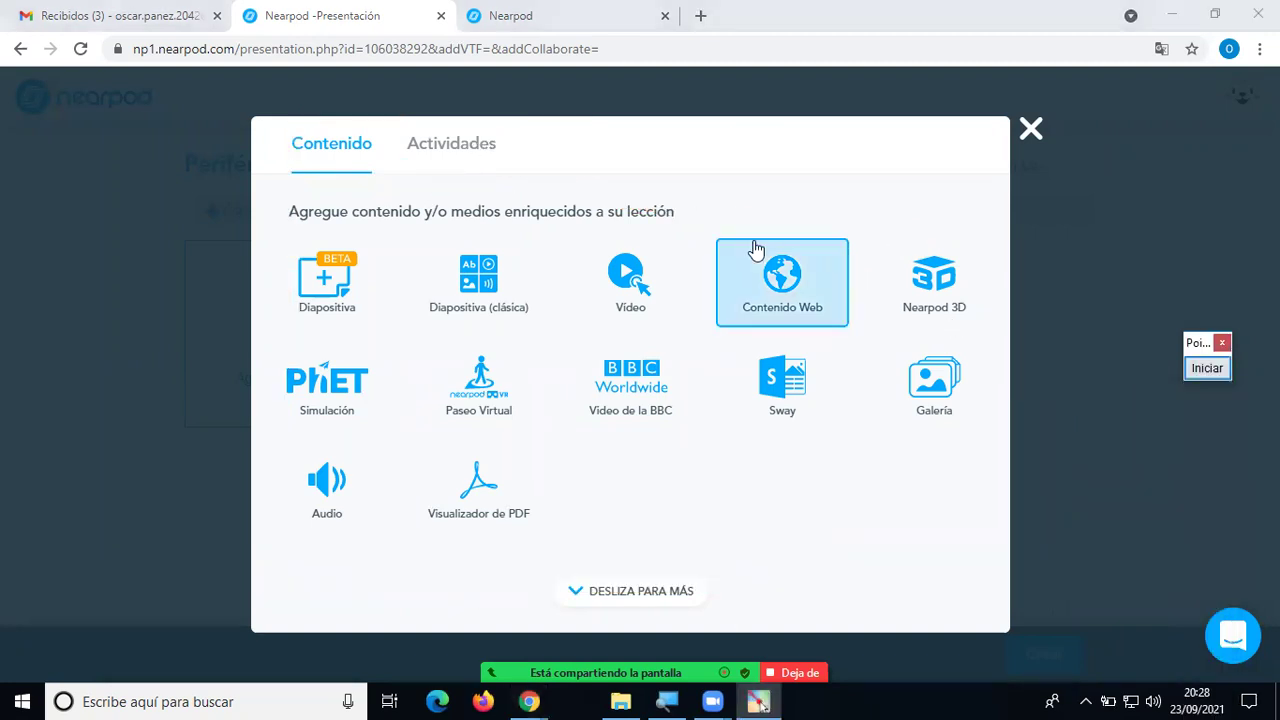
left_click(489, 150)
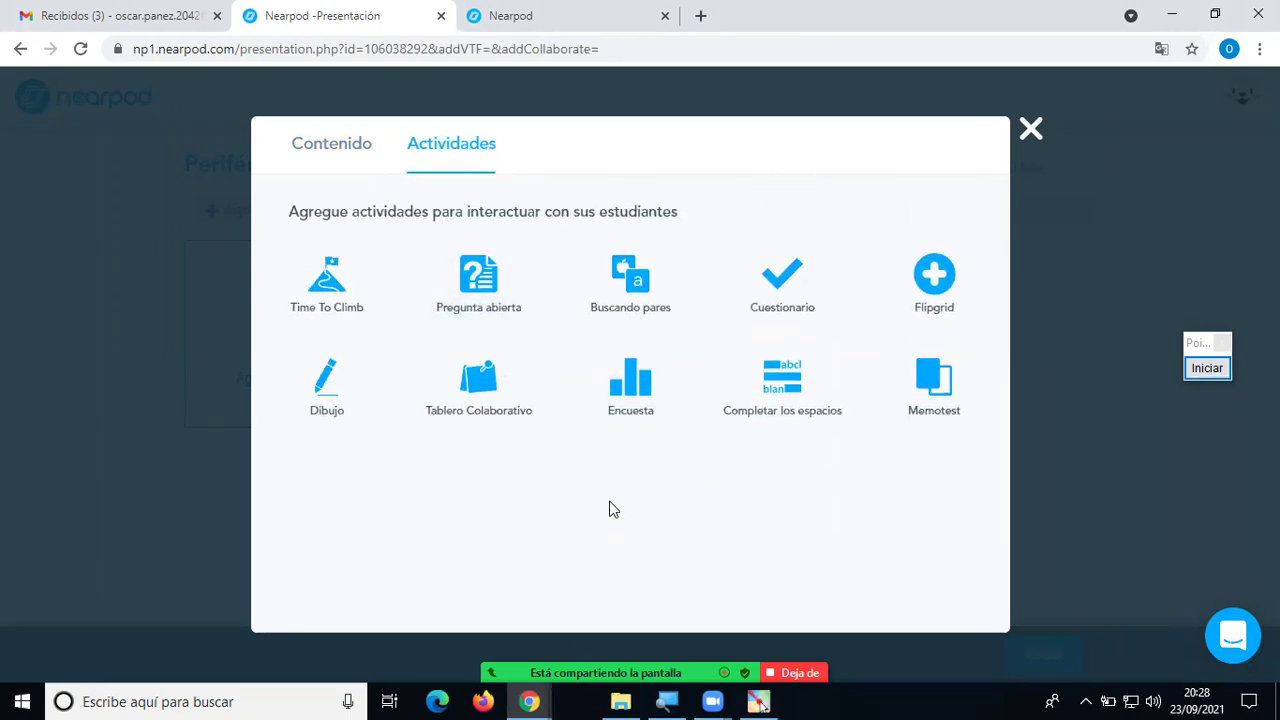
key("alt+m")
key("Return")
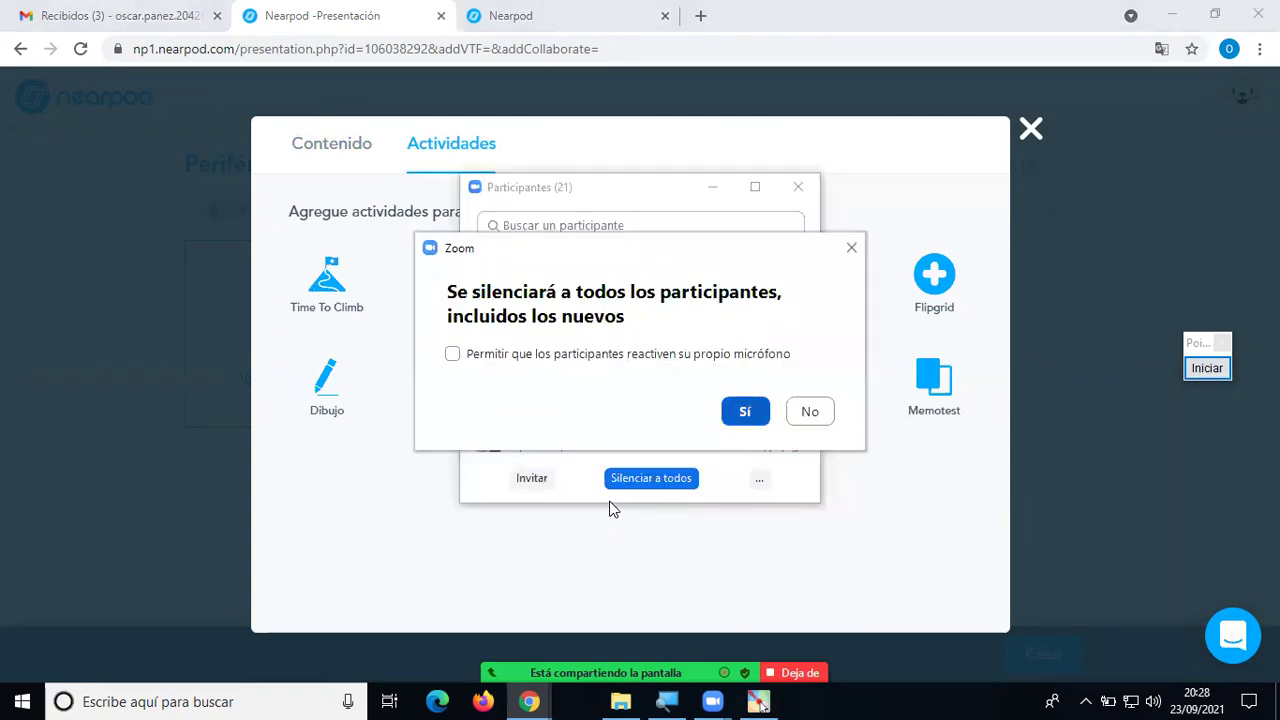
key("alt+u")
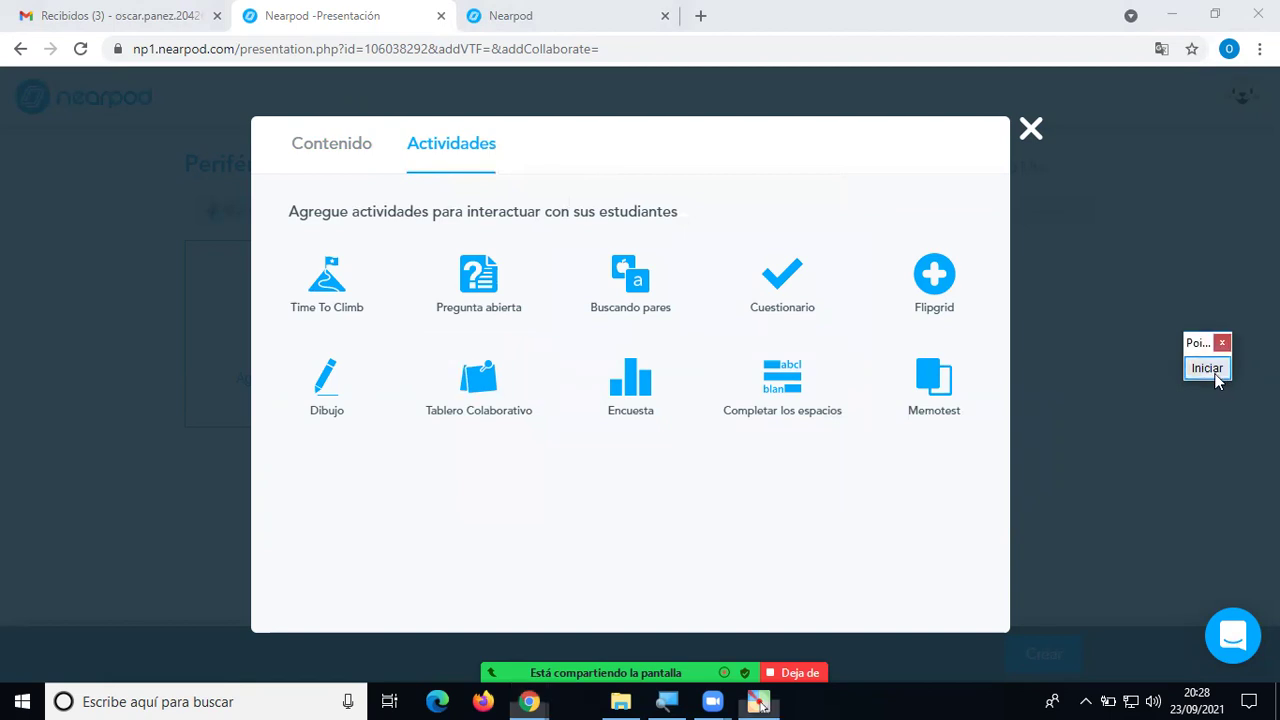
left_click(1207, 368)
left_click(1196, 568)
mouse_move(418, 95)
left_mouse_down()
mouse_move(365, 178)
mouse_move(279, 193)
mouse_move(294, 414)
mouse_move(808, 454)
mouse_move(1054, 366)
mouse_move(778, 178)
mouse_move(510, 150)
mouse_move(425, 100)
mouse_move(415, 112)
left_mouse_up()
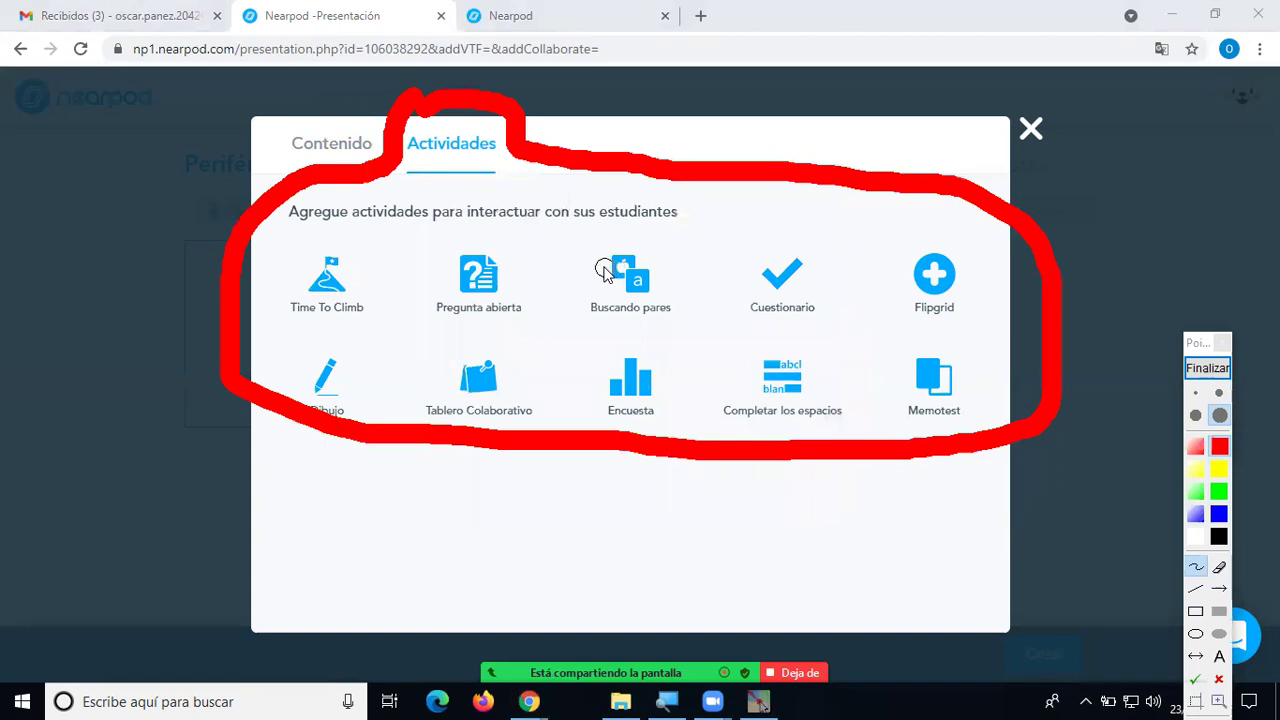
mouse_move(698, 104)
left_mouse_down()
mouse_move(503, 249)
mouse_move(588, 245)
left_mouse_up()
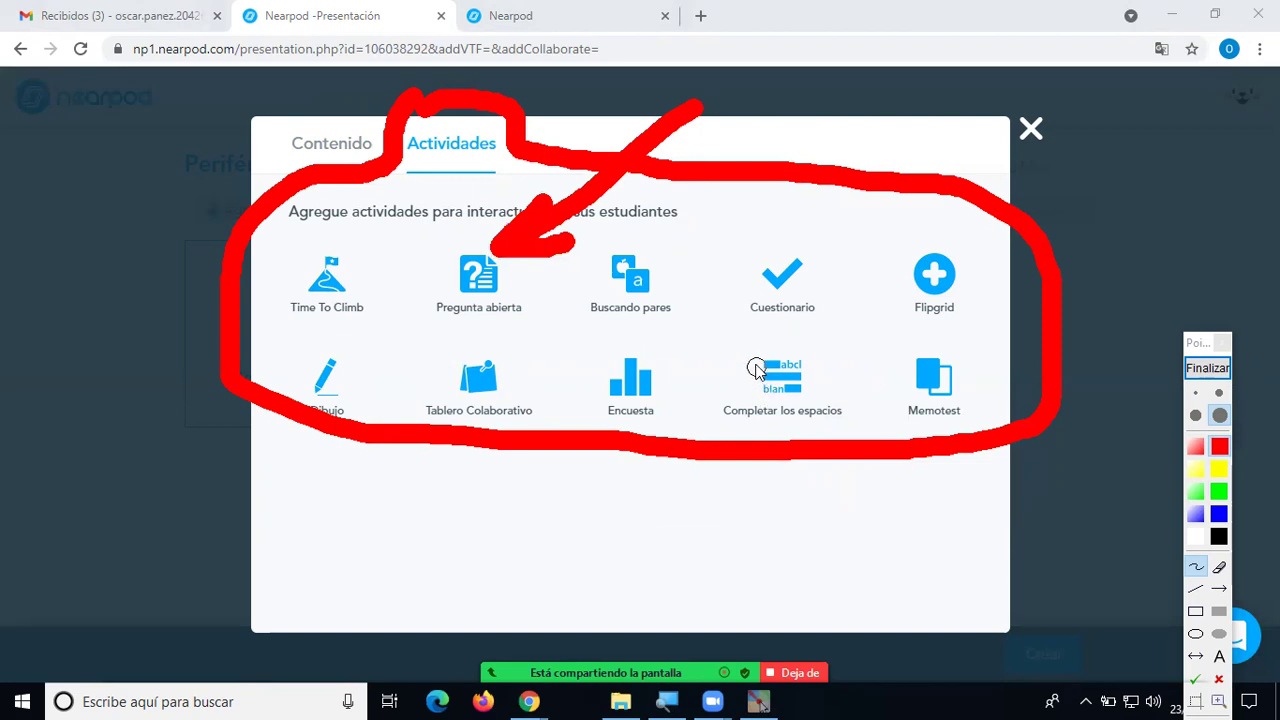
mouse_move(840, 127)
left_mouse_down()
mouse_move(650, 265)
mouse_move(746, 244)
left_mouse_up()
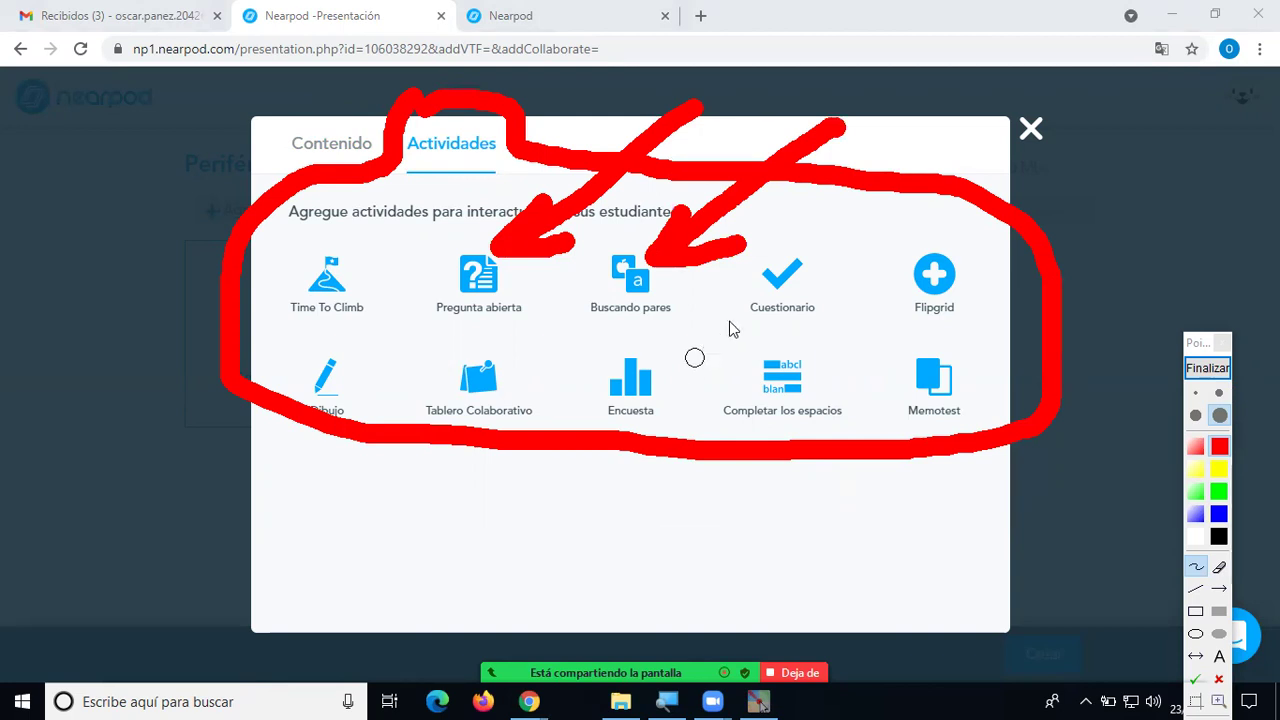
mouse_move(945, 113)
left_mouse_down()
mouse_move(788, 247)
mouse_move(848, 218)
left_mouse_up()
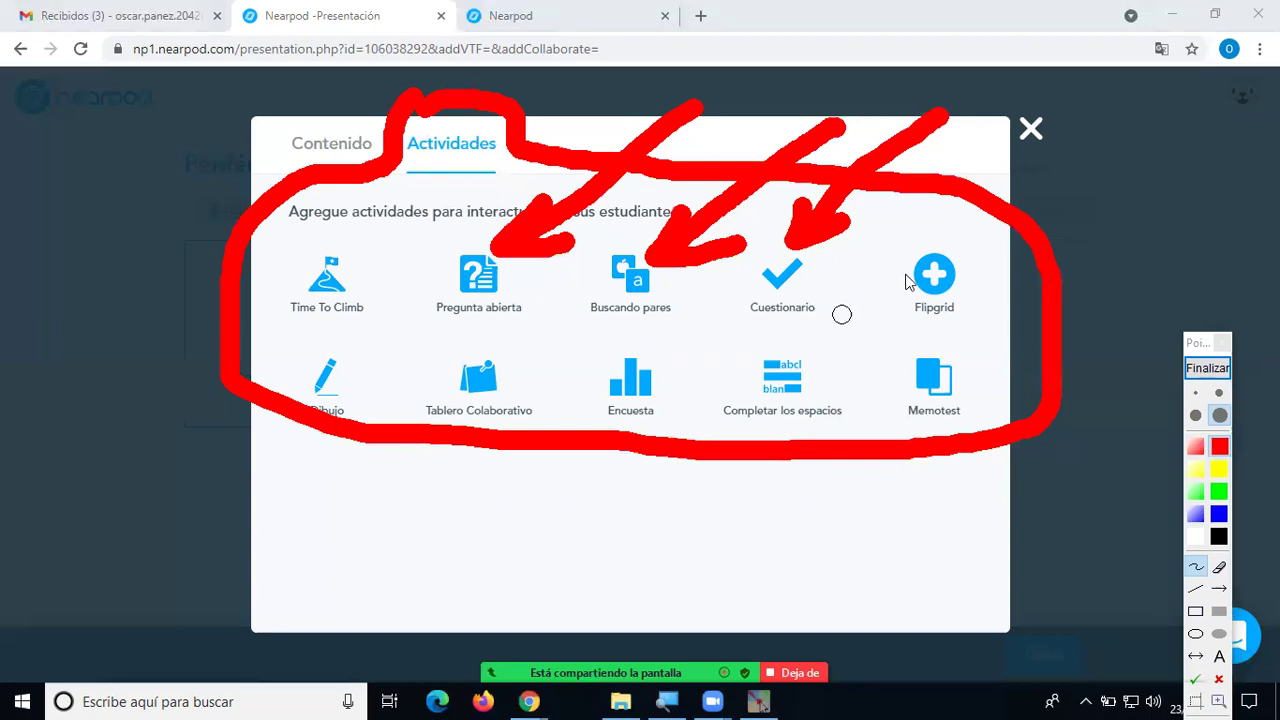
mouse_move(1175, 132)
left_mouse_down()
mouse_move(950, 270)
mouse_move(1045, 254)
left_mouse_up()
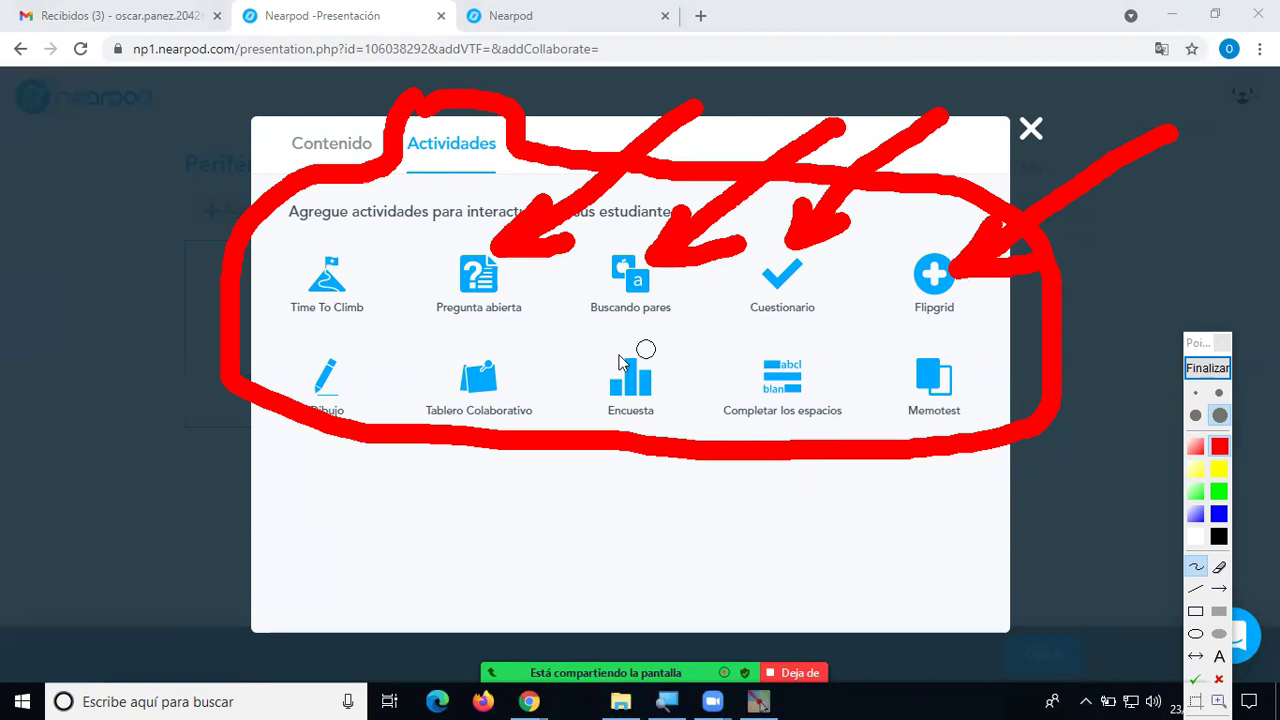
mouse_move(177, 494)
left_mouse_down()
mouse_move(272, 383)
mouse_move(251, 351)
mouse_move(288, 358)
mouse_move(298, 392)
left_mouse_up()
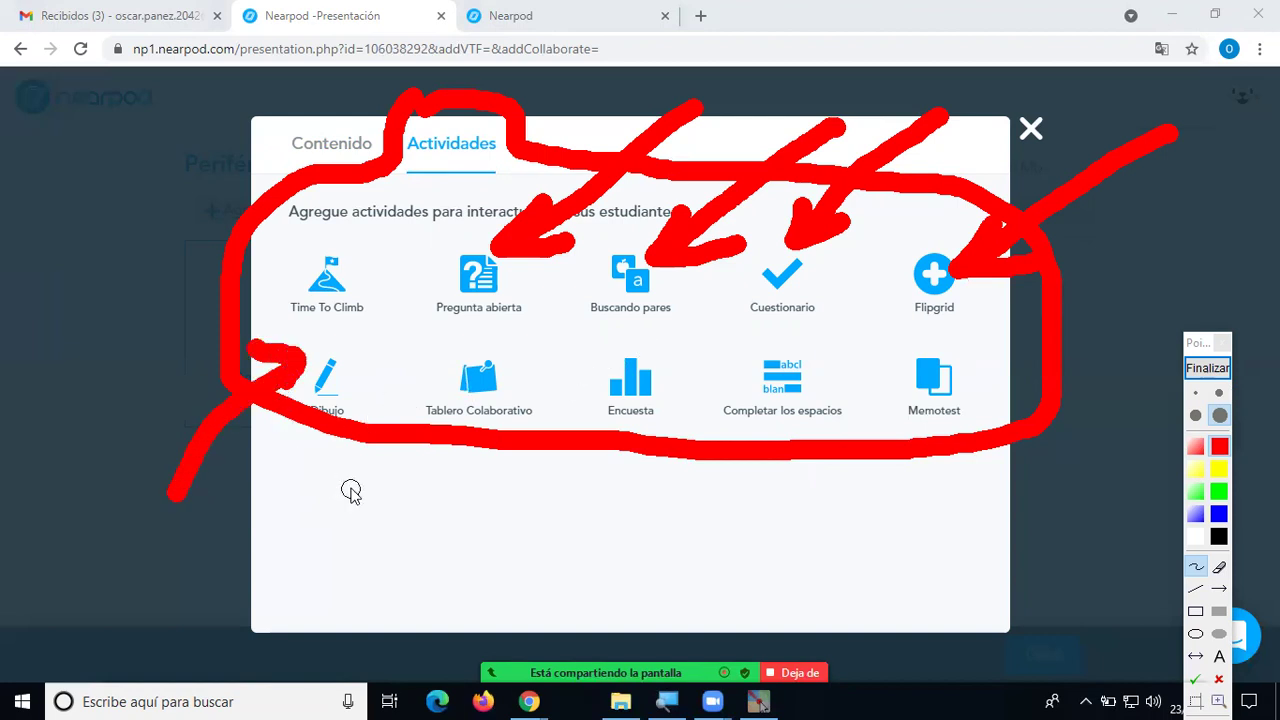
mouse_move(590, 538)
left_mouse_down()
mouse_move(582, 455)
mouse_move(522, 360)
mouse_move(482, 380)
left_mouse_up()
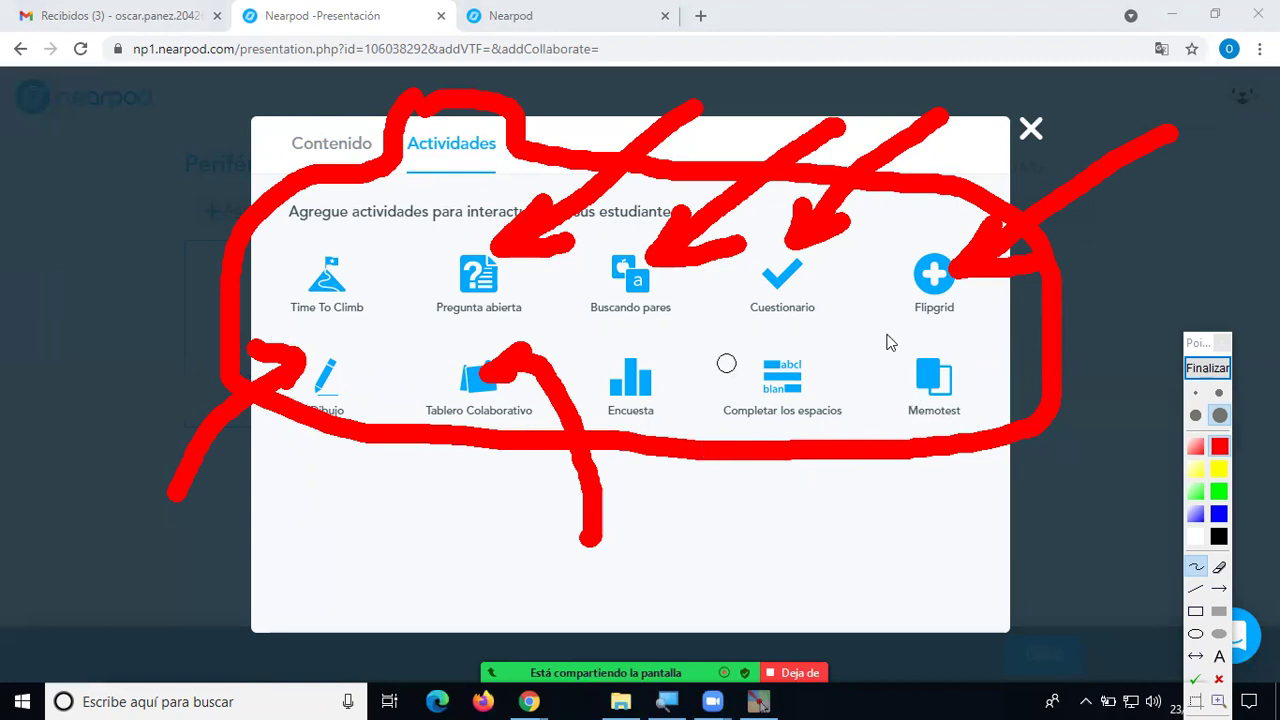
left_click(1207, 368)
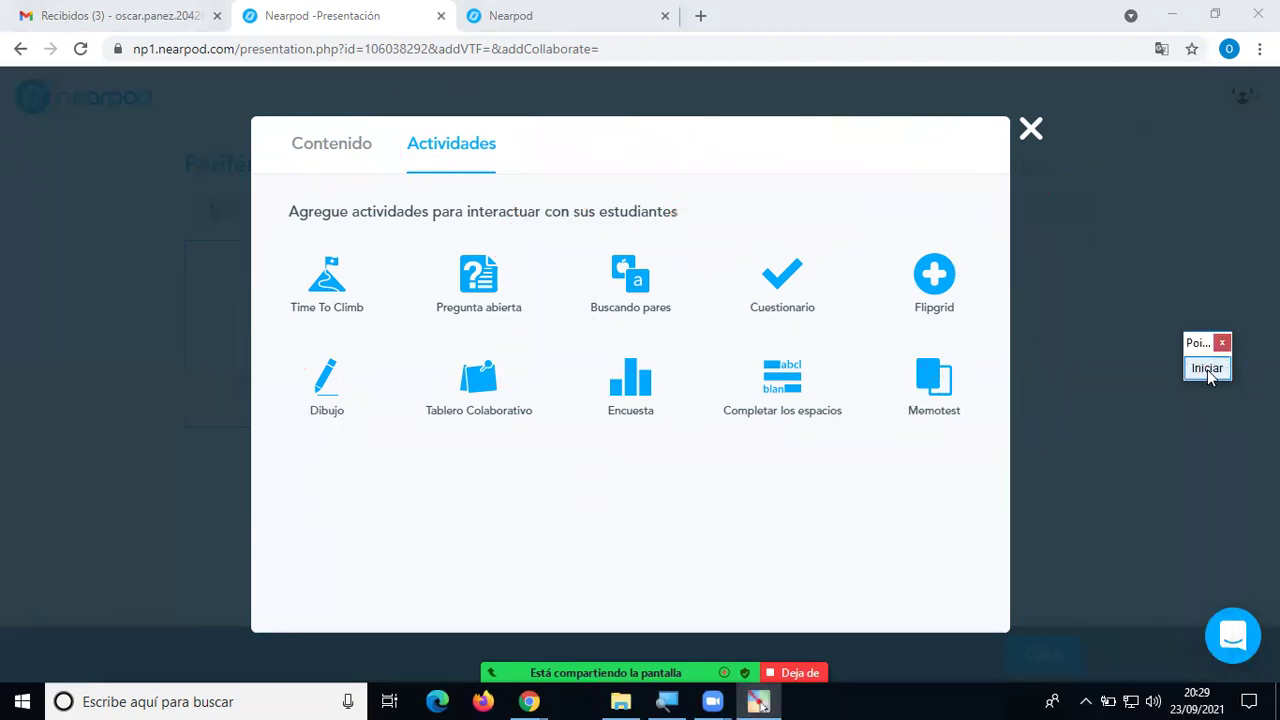
With the small annotation text tool, write the label 'profesor' above Contenido.
left_click(1207, 368)
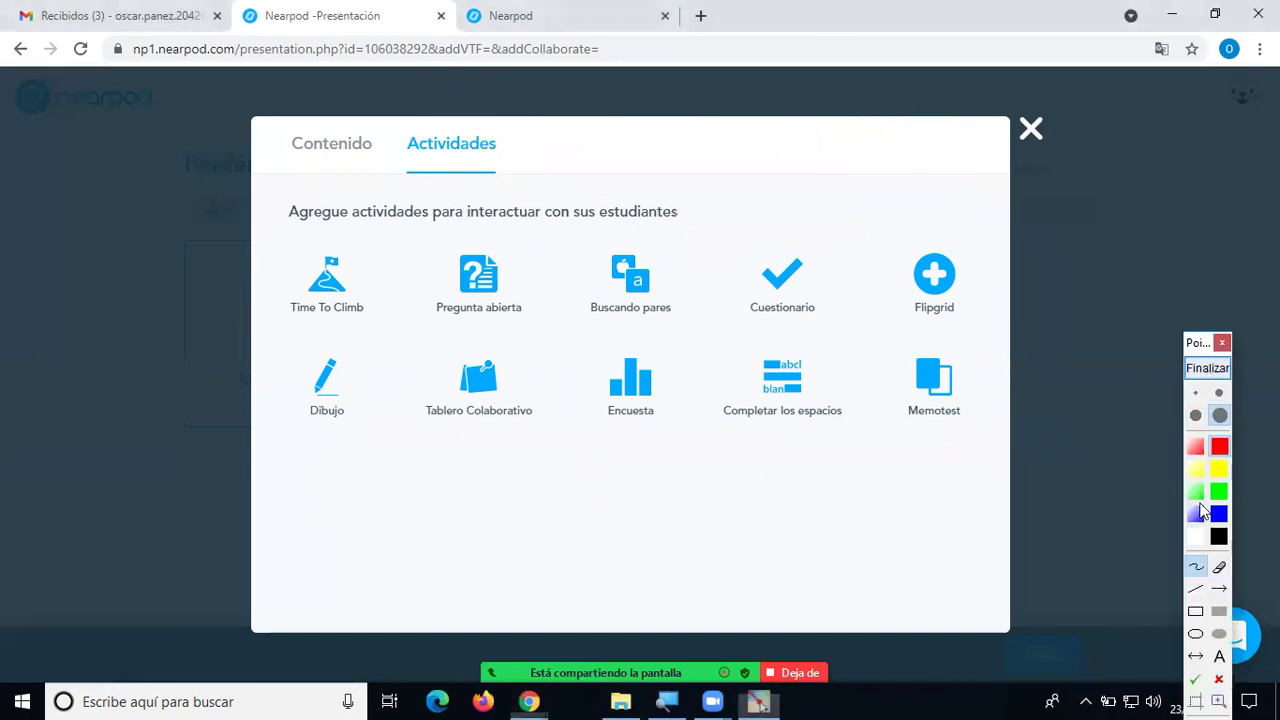
left_click(1220, 656)
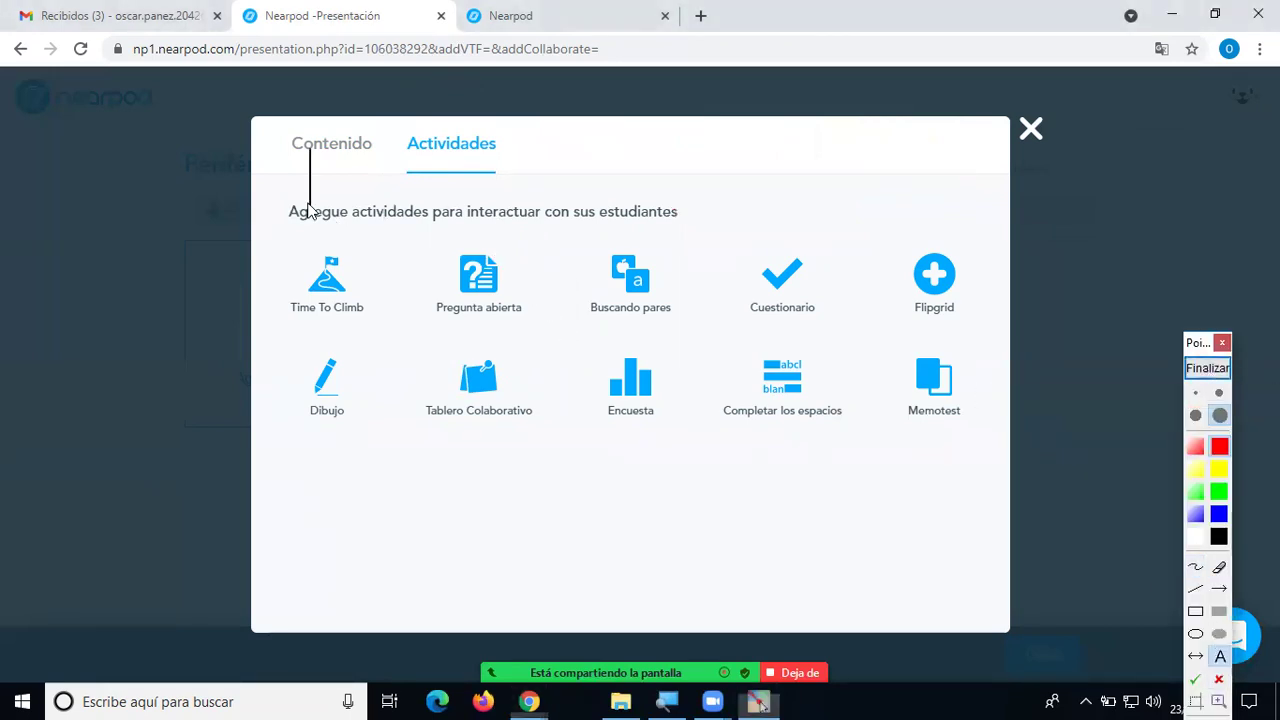
left_click(1196, 415)
left_click(303, 158)
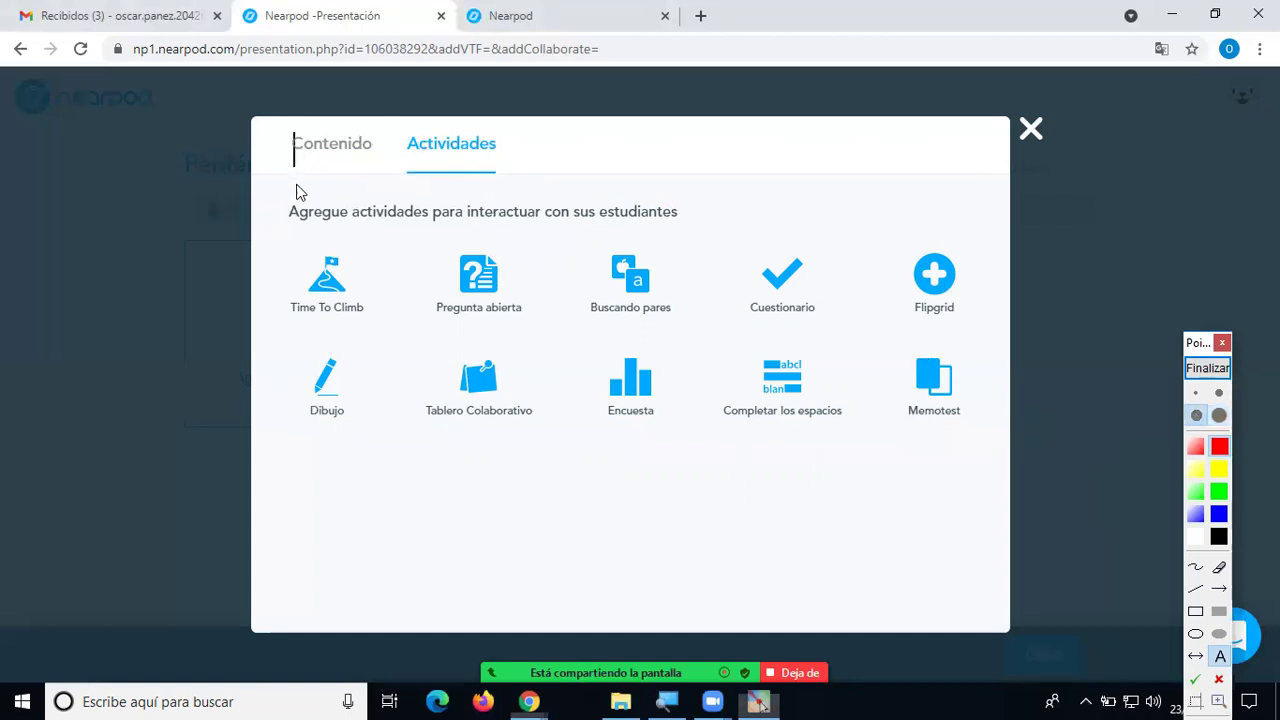
left_click(288, 128)
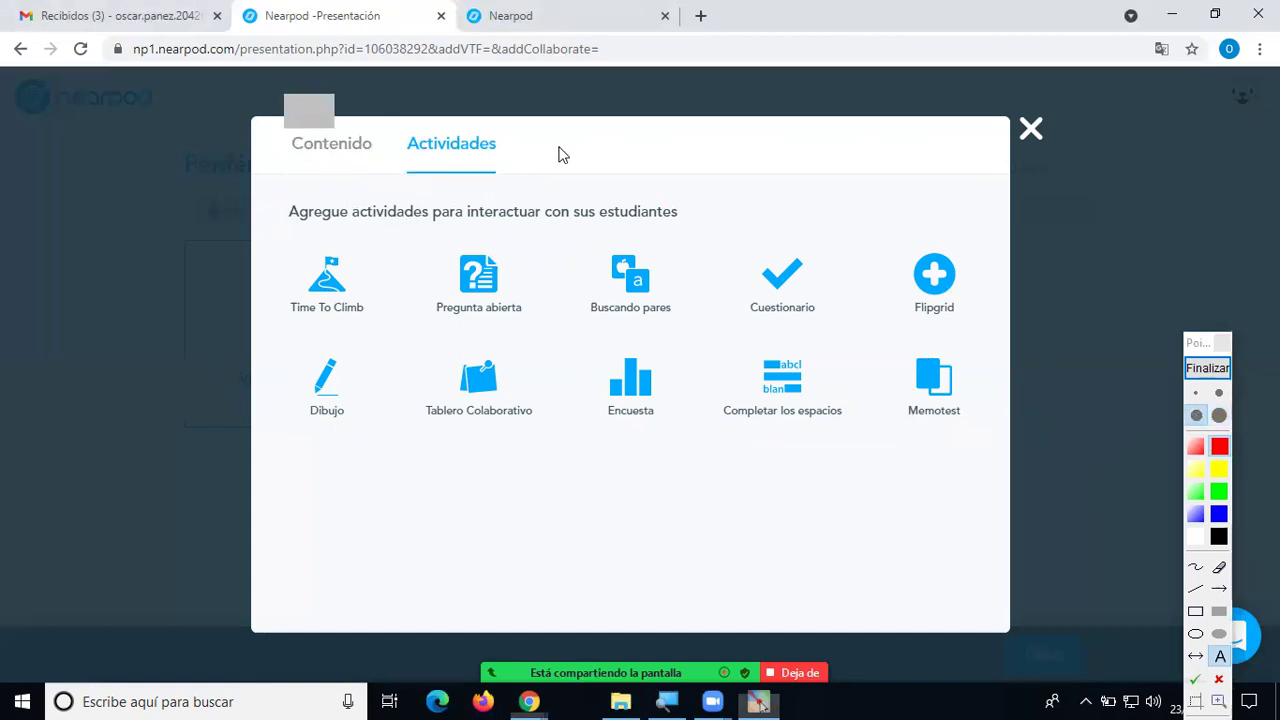
type("profesor")
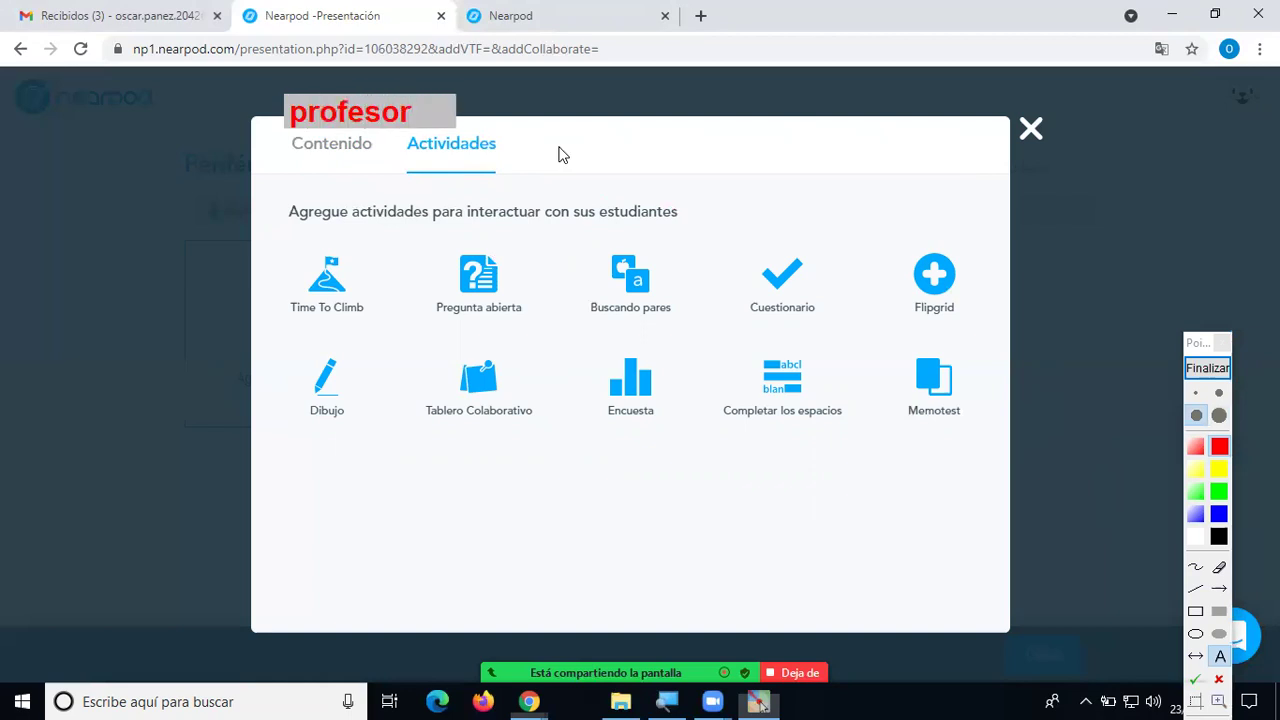
left_click_drag(258, 128, 257, 122)
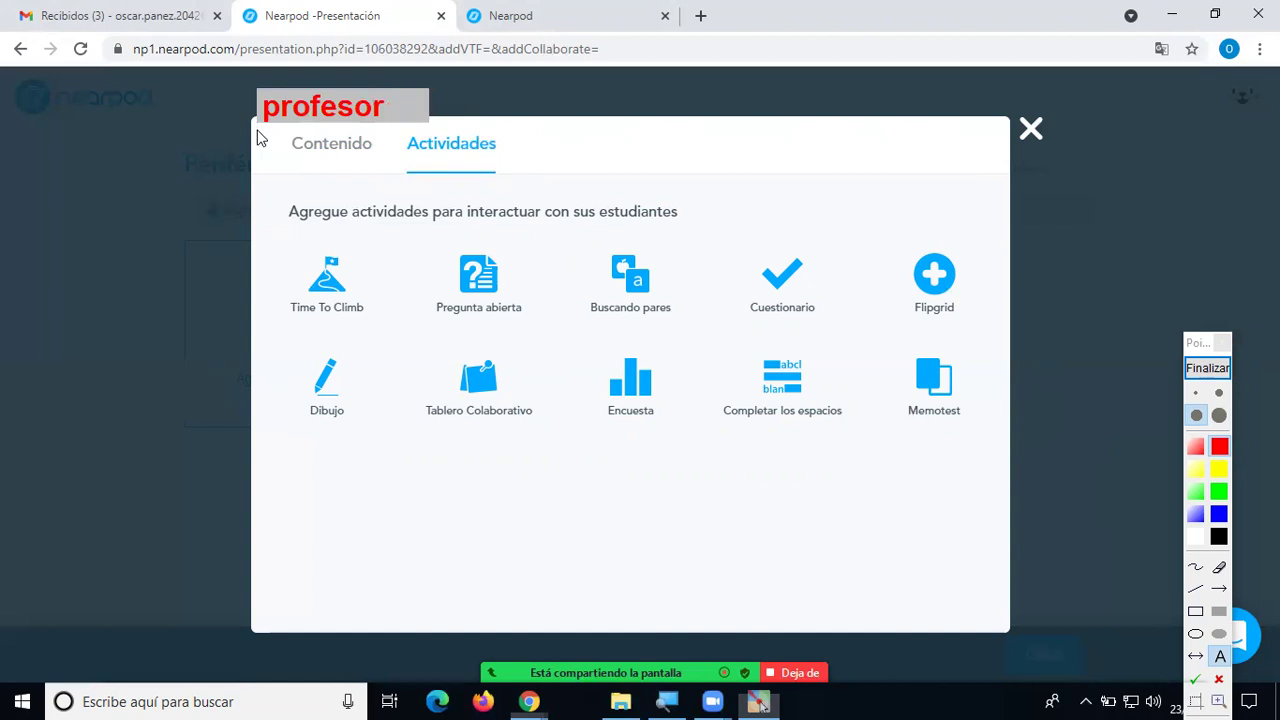
left_click(257, 133)
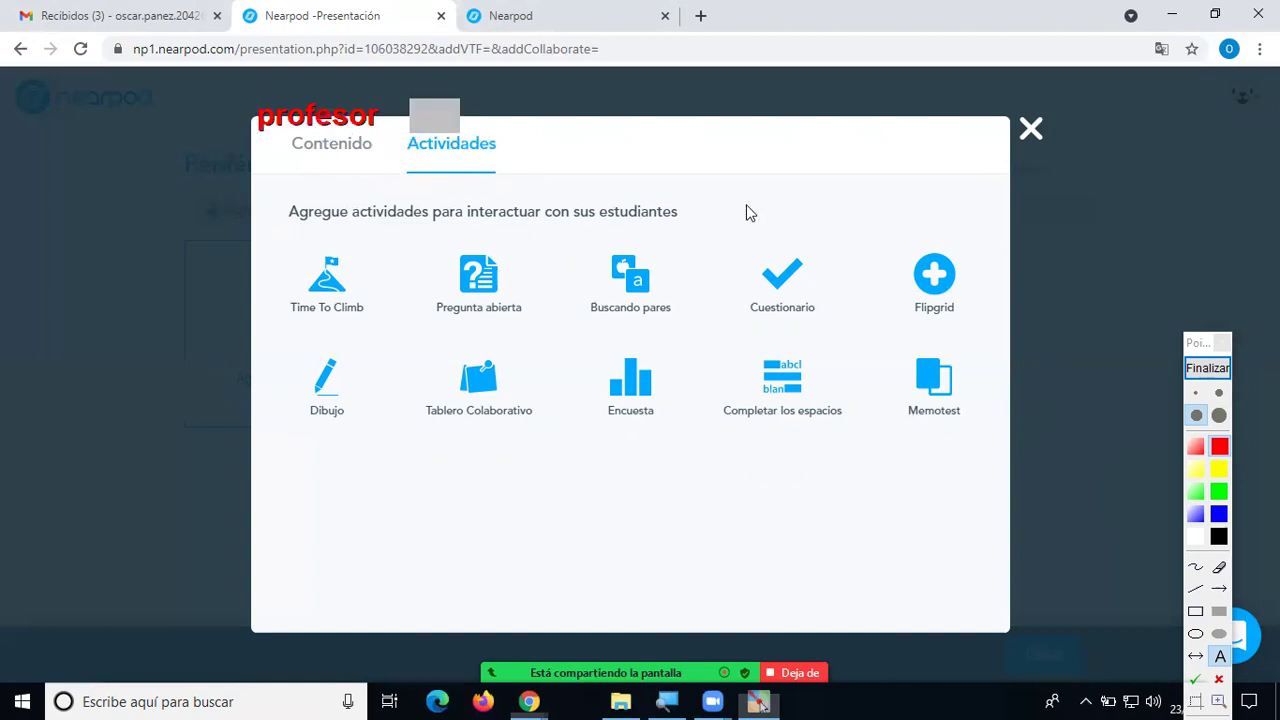
Write 'estudiante' above Actividades, clear the notes, and return to the Contenido tab.
type("estudiante")
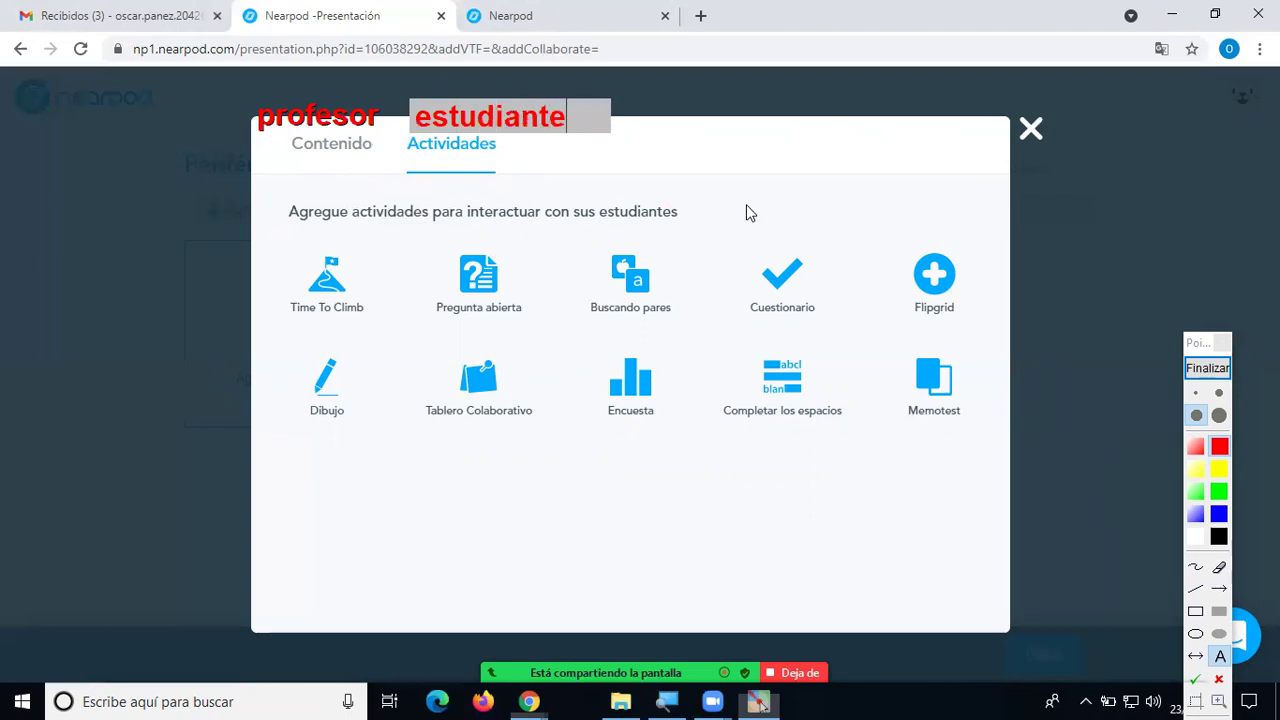
left_click(746, 206)
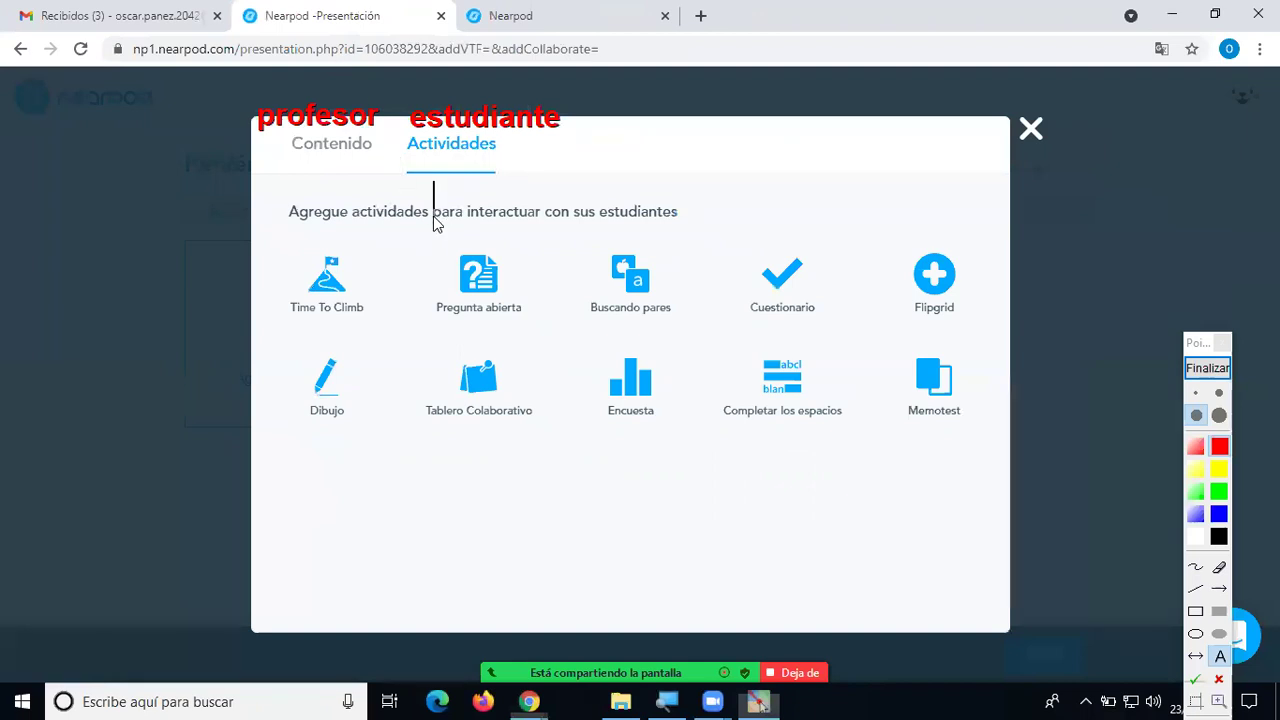
left_click(1207, 368)
left_click(315, 150)
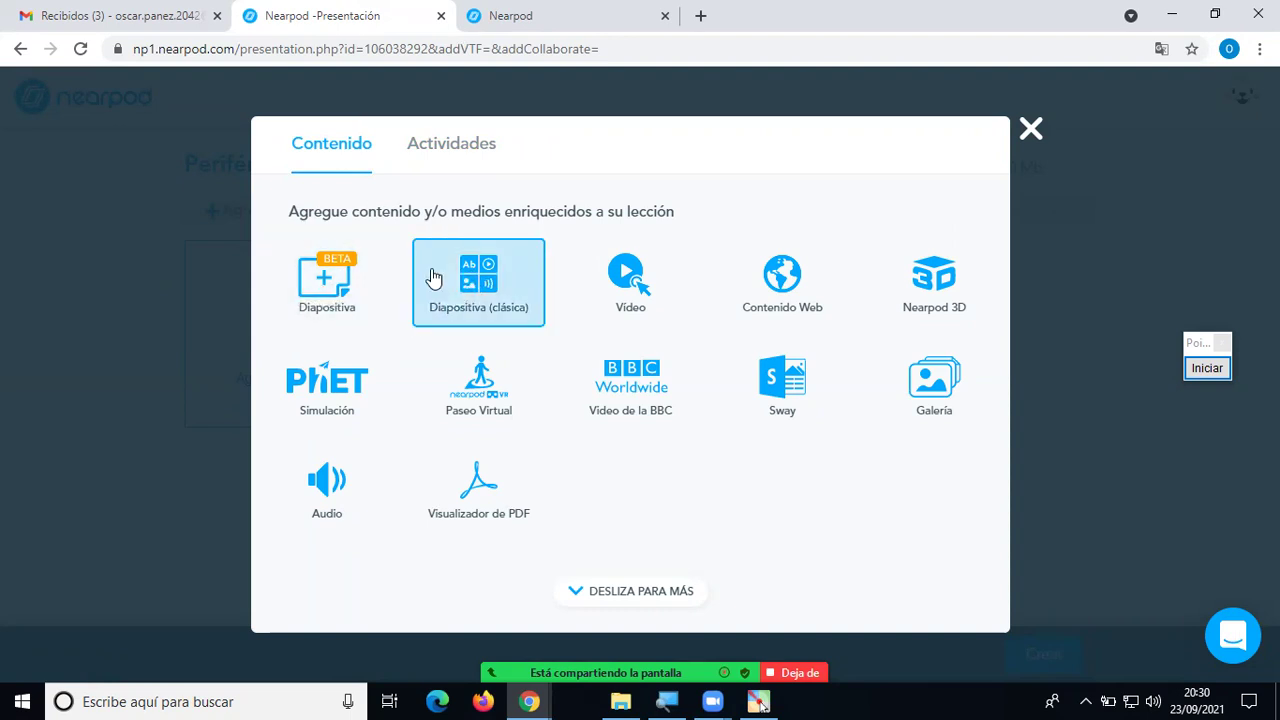
Choose the Diapositiva (BETA) option to start a new slide.
left_click(340, 277)
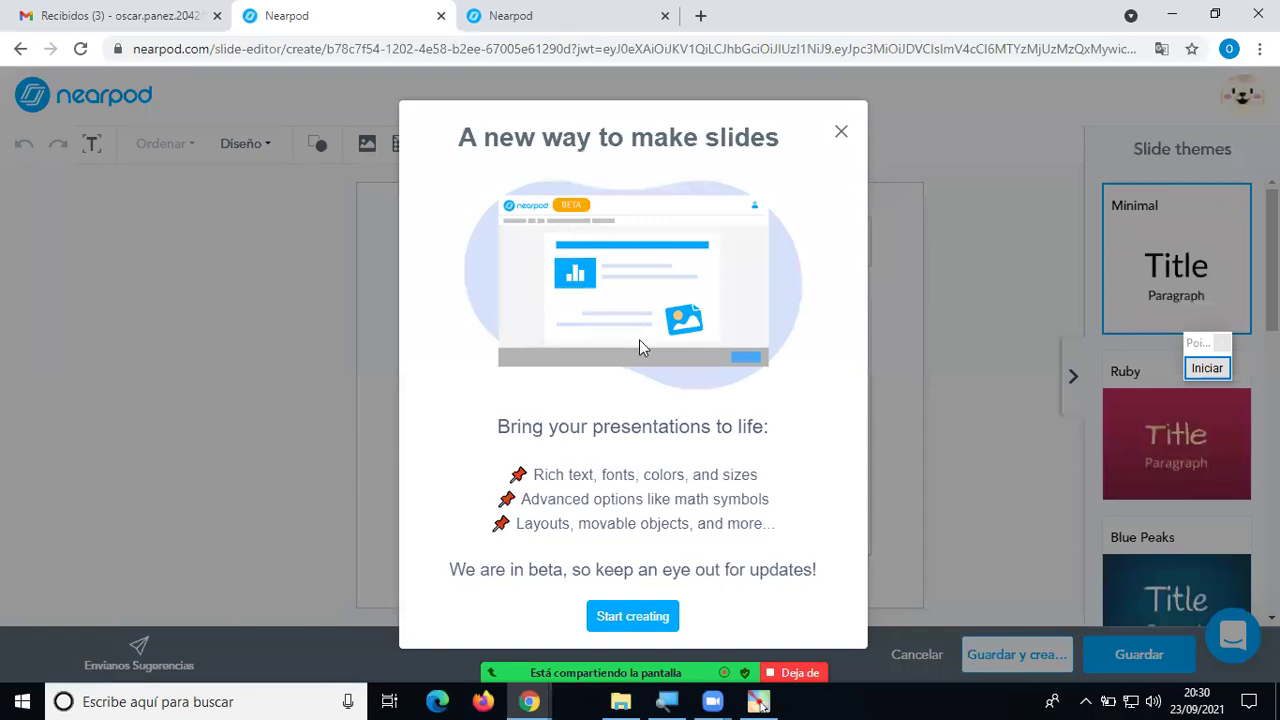
Dismiss the slide editor intro, toggle the Slide themes panel, and click into the title box.
left_click(841, 135)
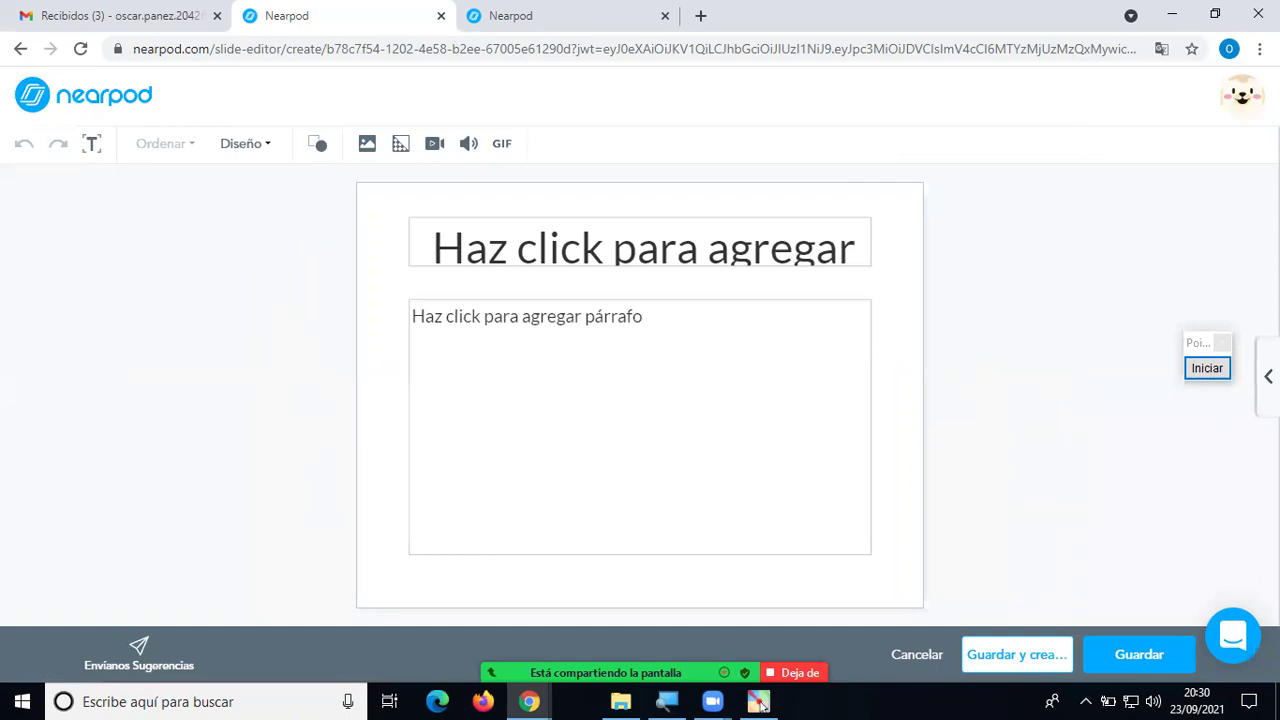
left_click(1268, 376)
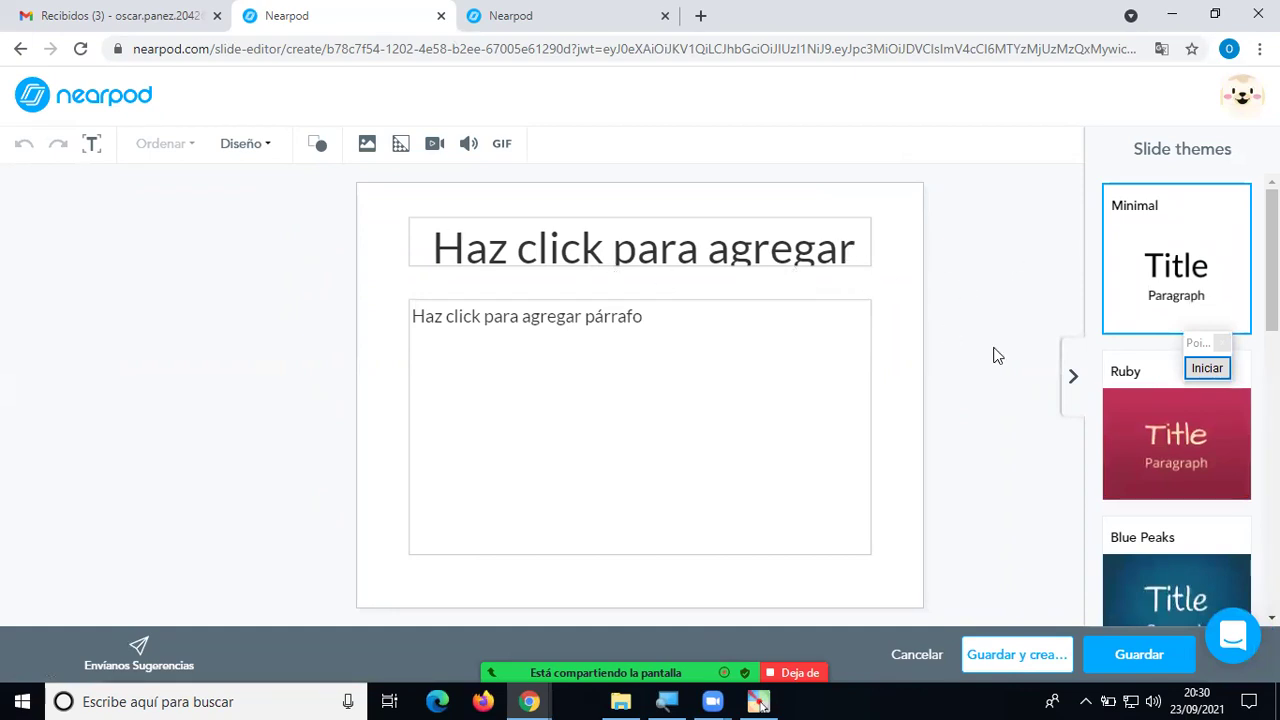
left_click(1072, 377)
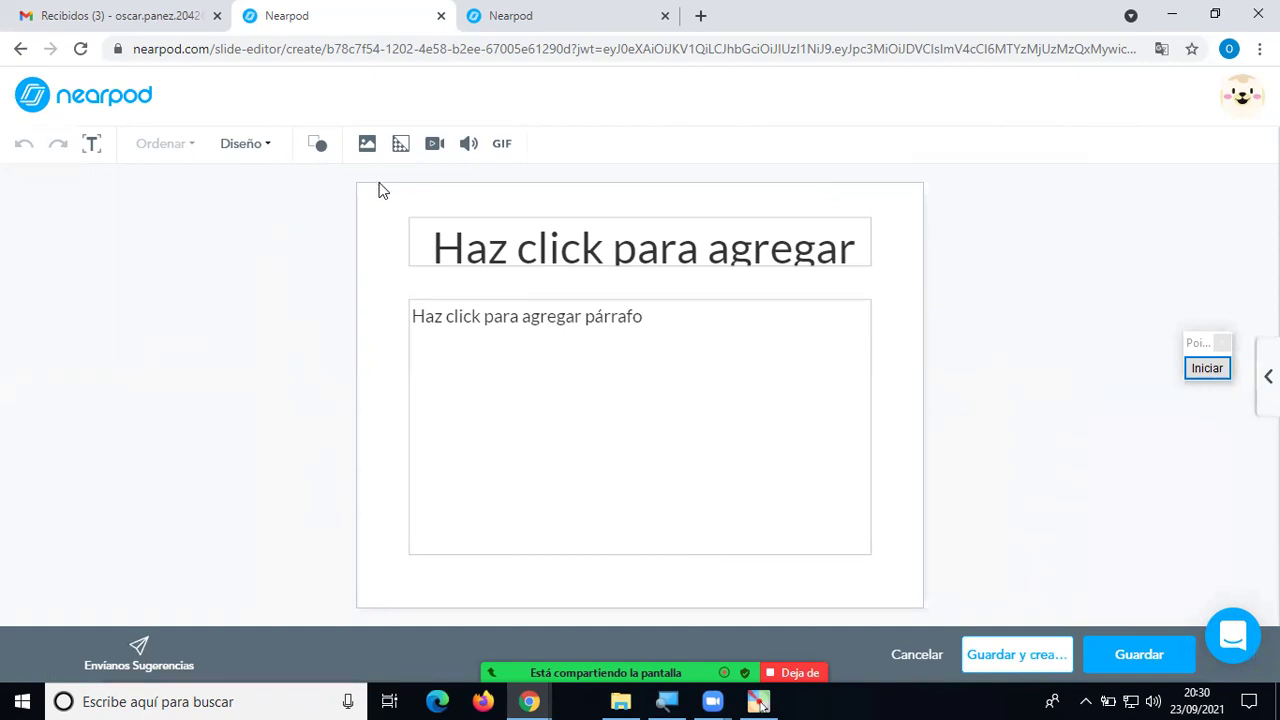
left_click(588, 238)
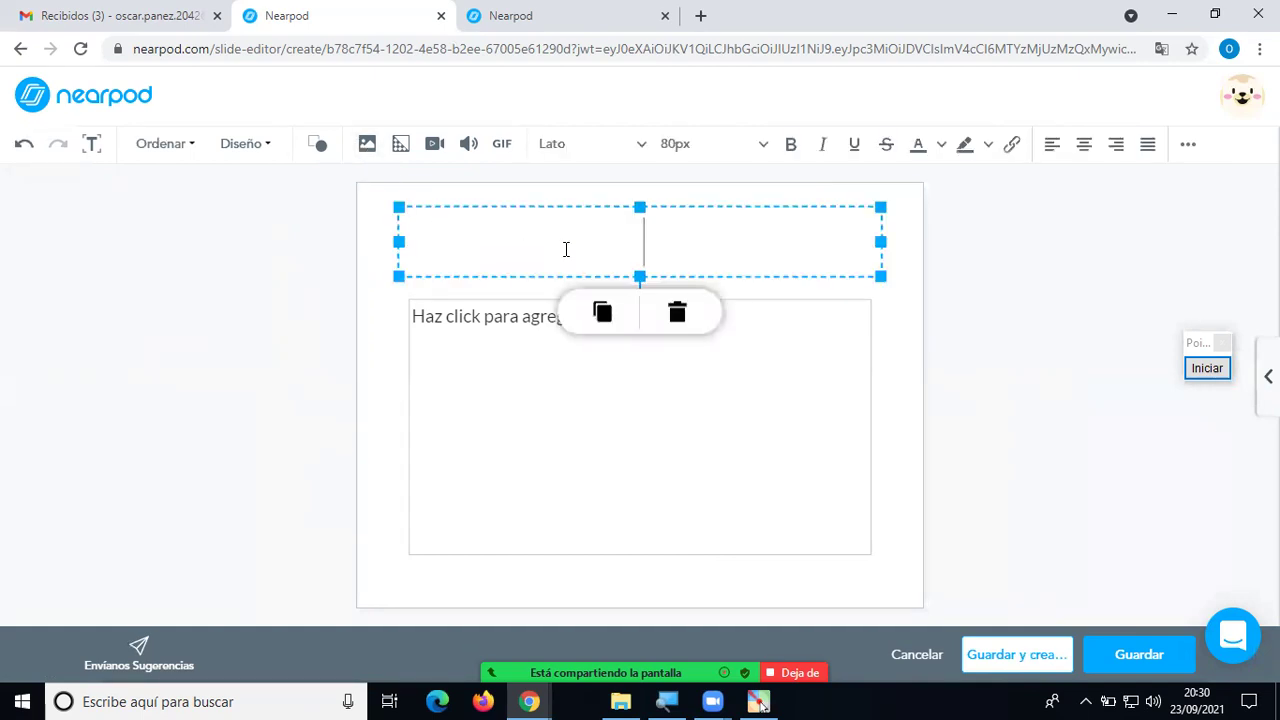
left_click(892, 343)
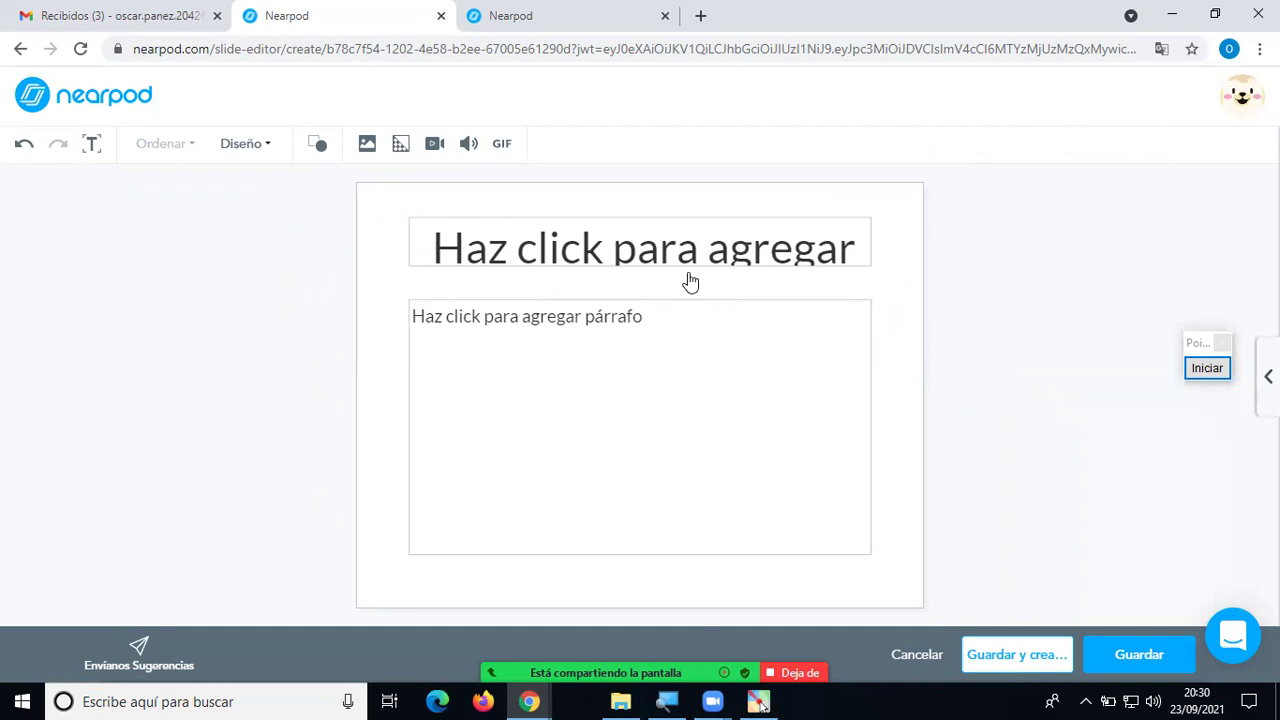
left_click(633, 241)
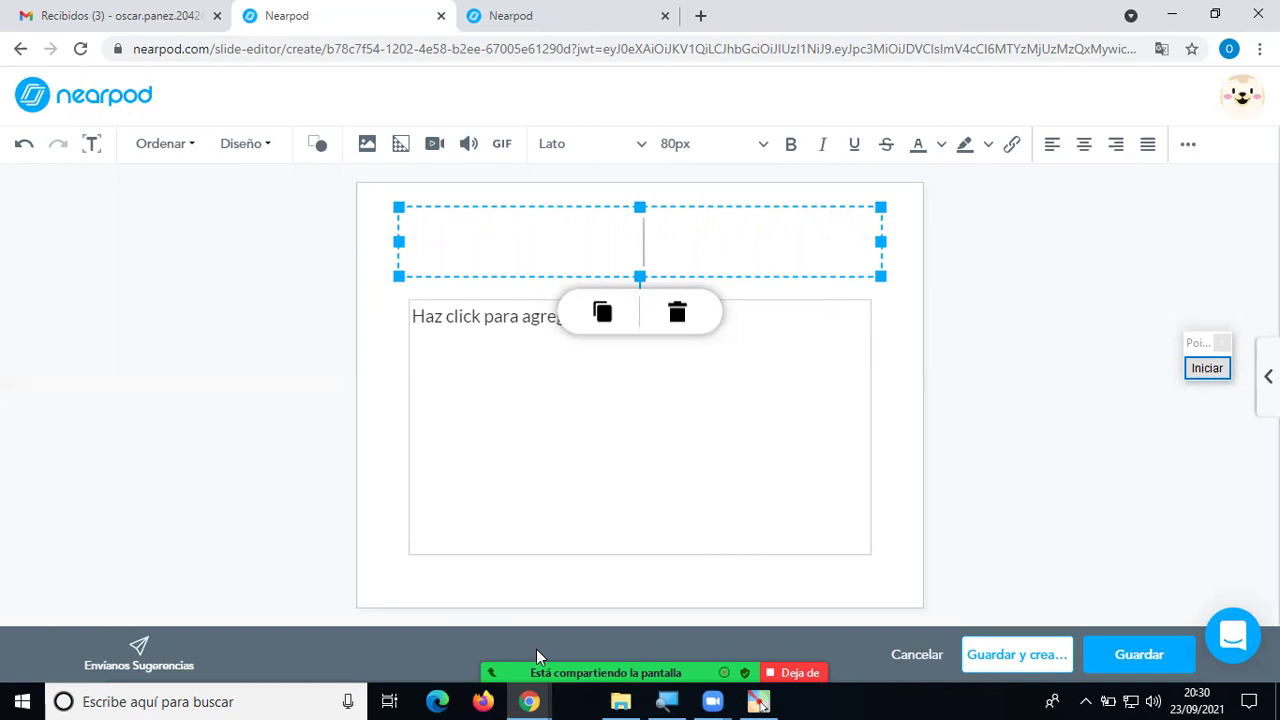
Mute all Zoom meeting participants, then discard the new slide with Cancelar.
key("alt+m")
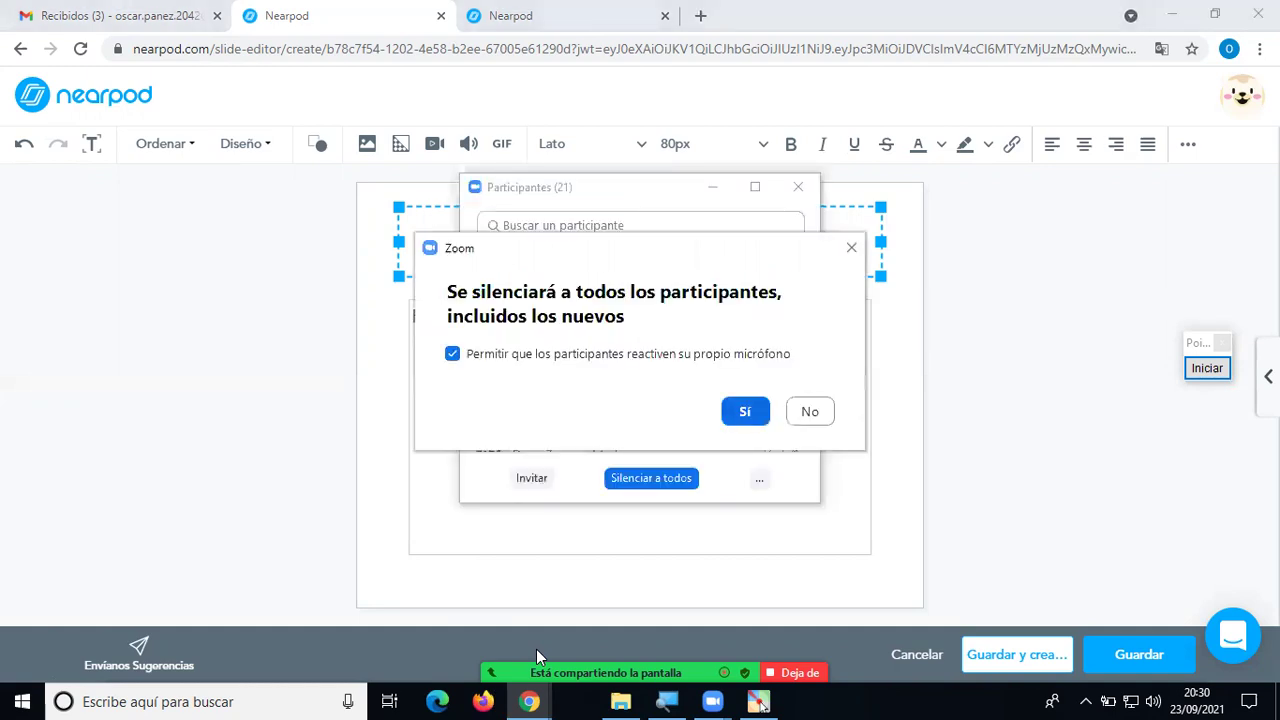
key("Return")
left_click(968, 385)
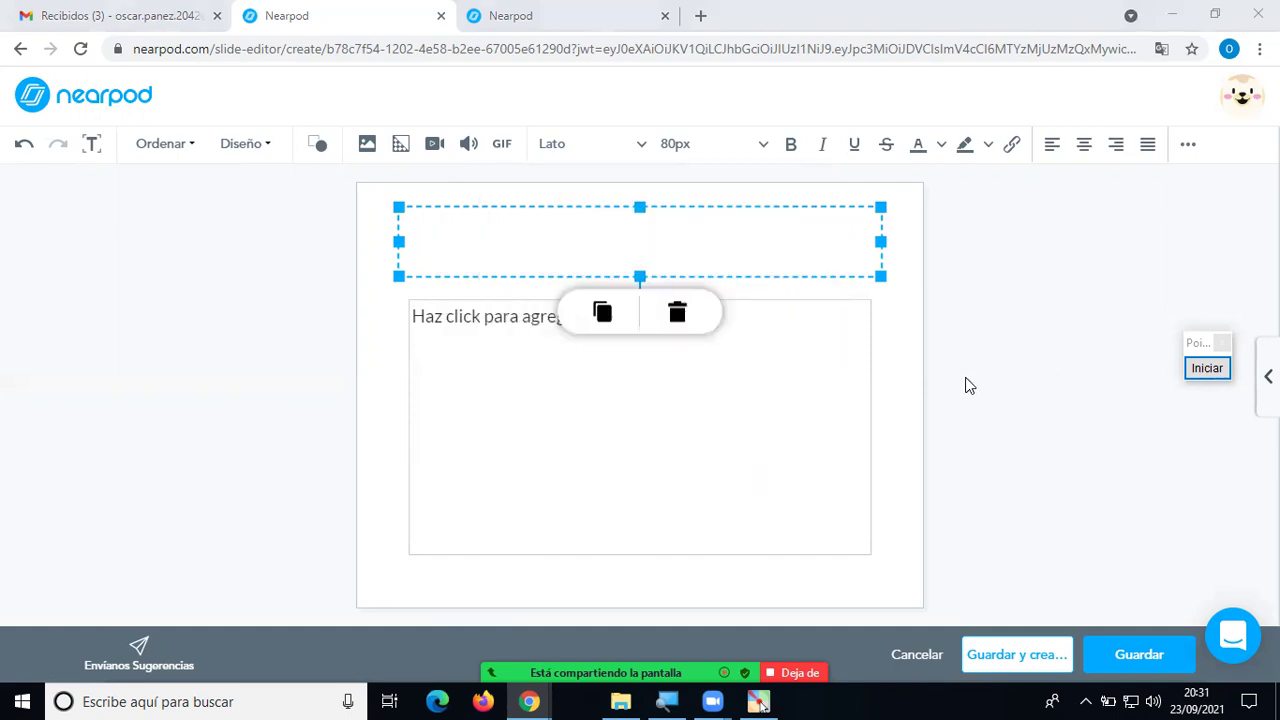
left_click(692, 244)
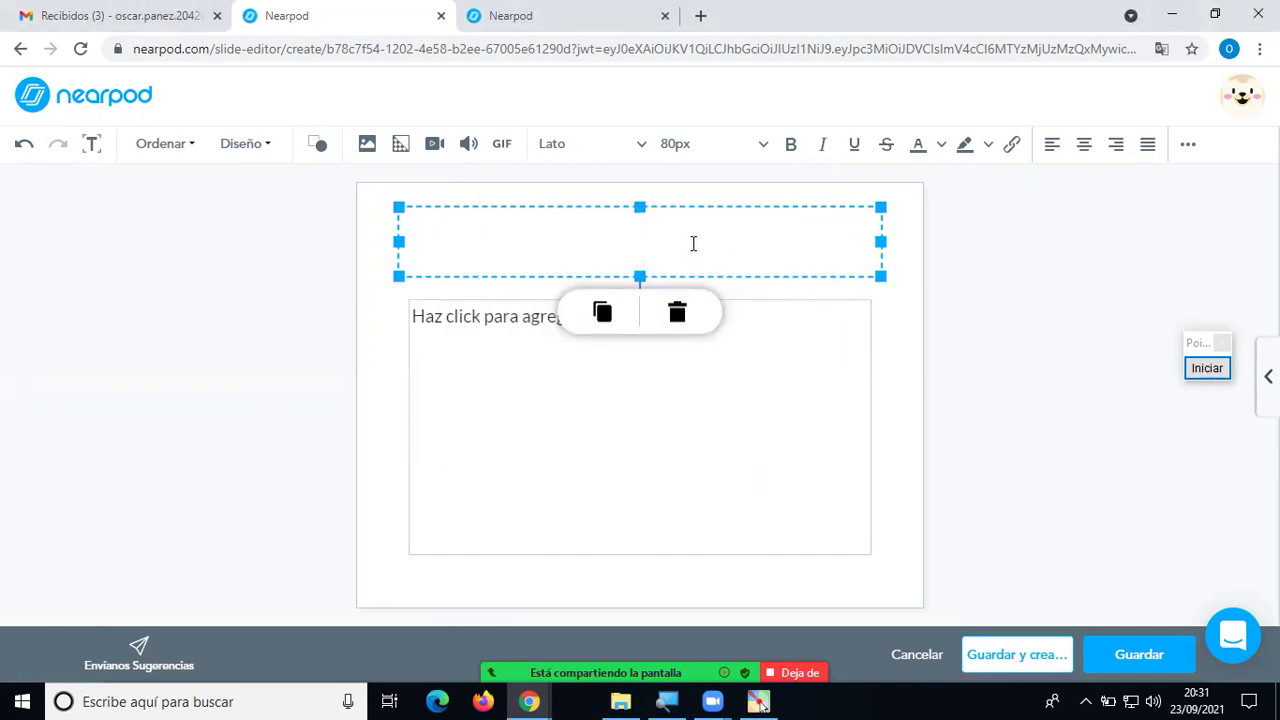
left_click(1046, 392)
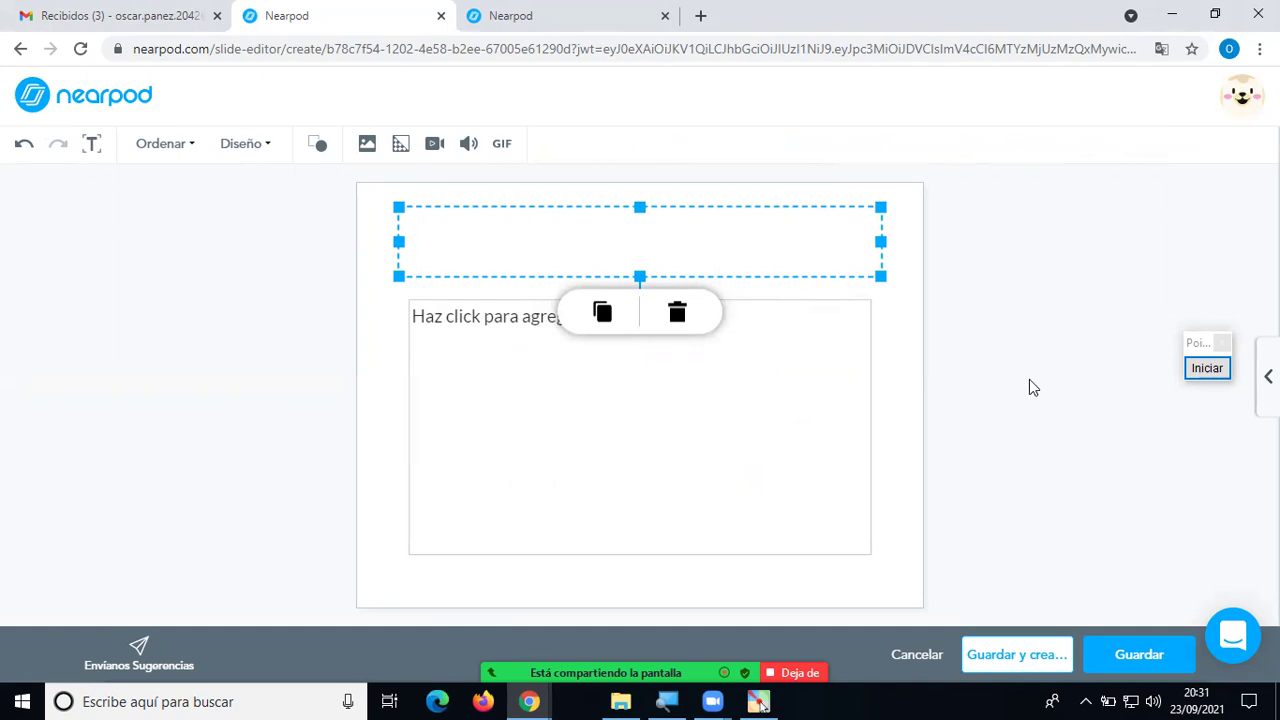
left_click(686, 238)
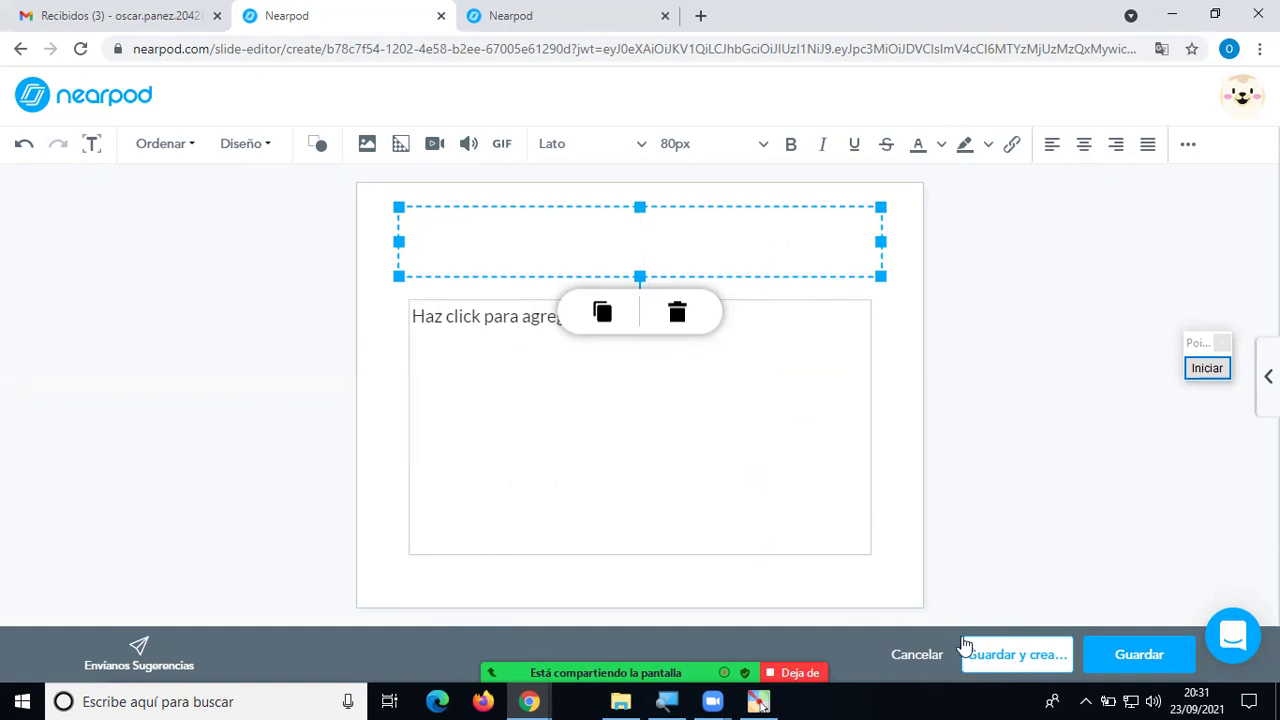
left_click(910, 655)
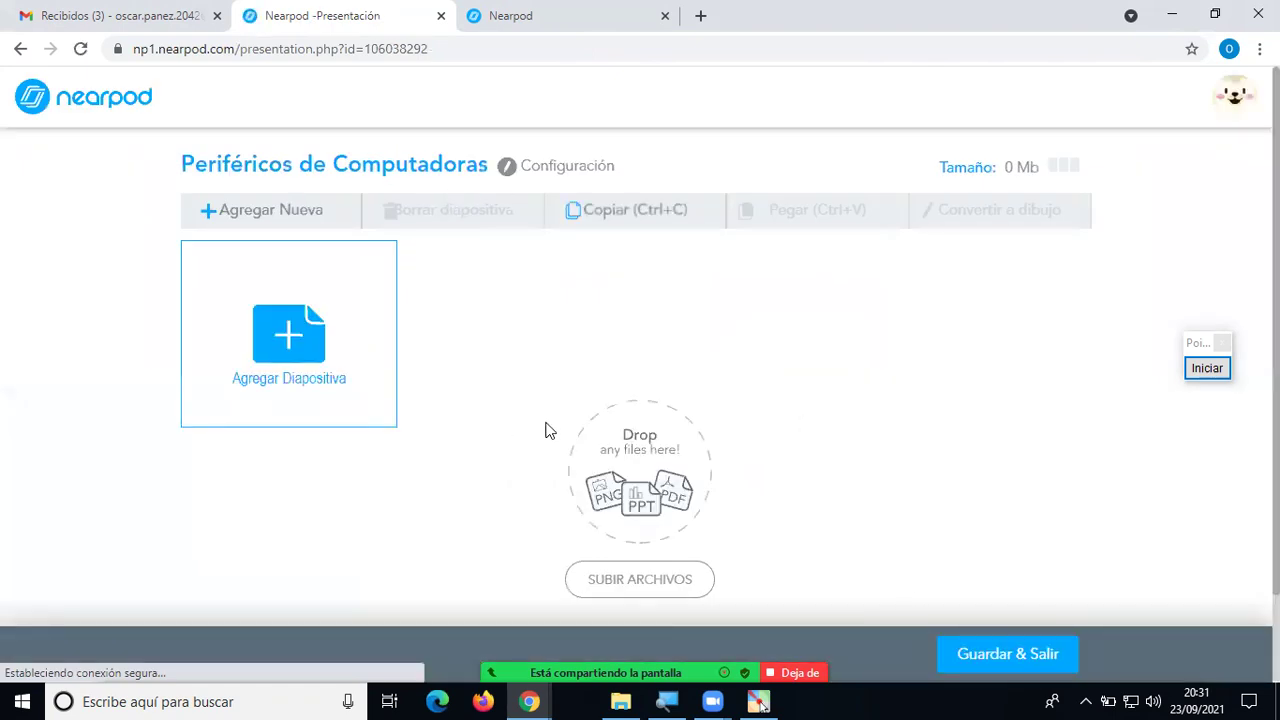
Open Agregar contenido and pick Diapositiva (BETA) to create a fresh slide.
left_click(288, 349)
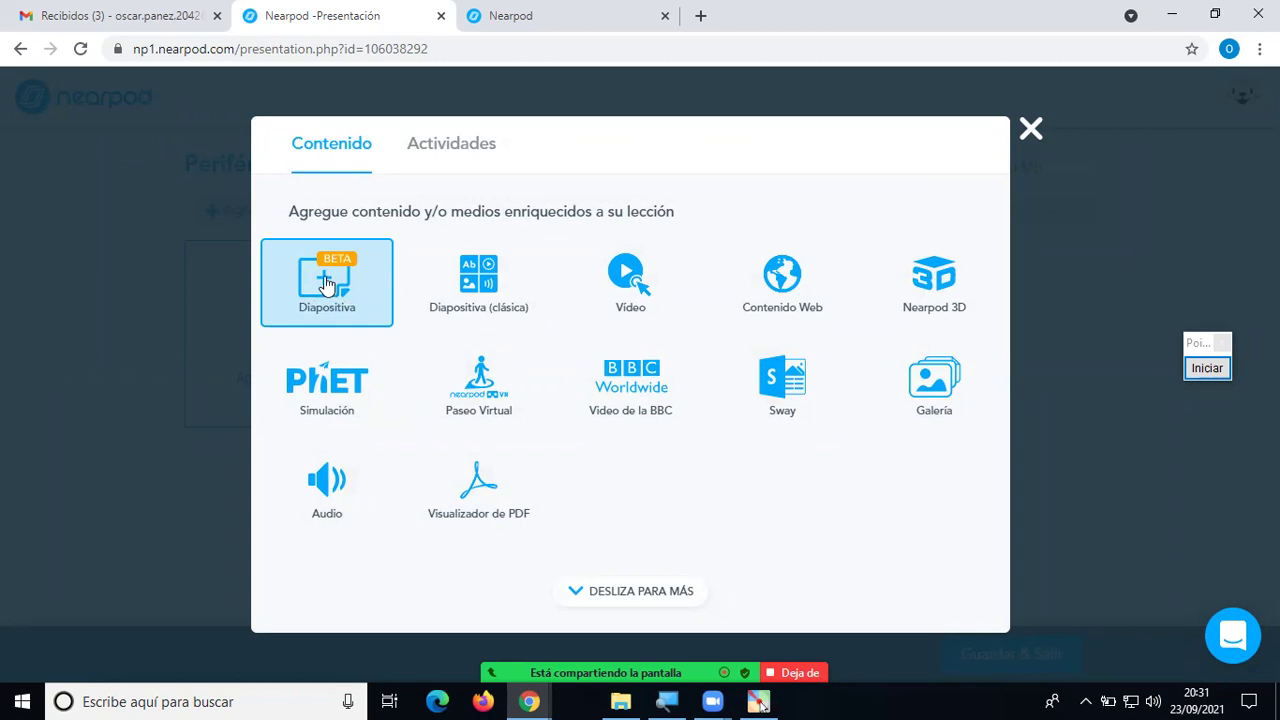
left_click(326, 285)
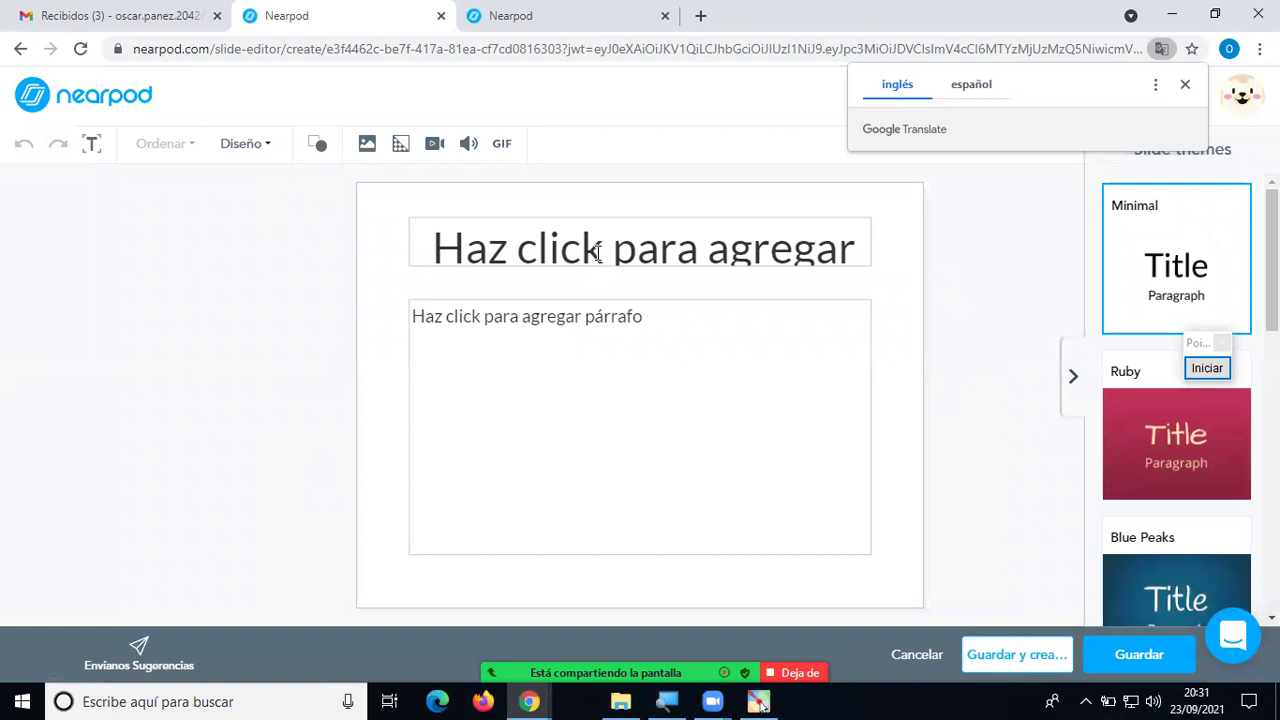
Title the slide 'Periféricos de Computadora' and enlarge the title box to show both lines.
left_click(514, 248)
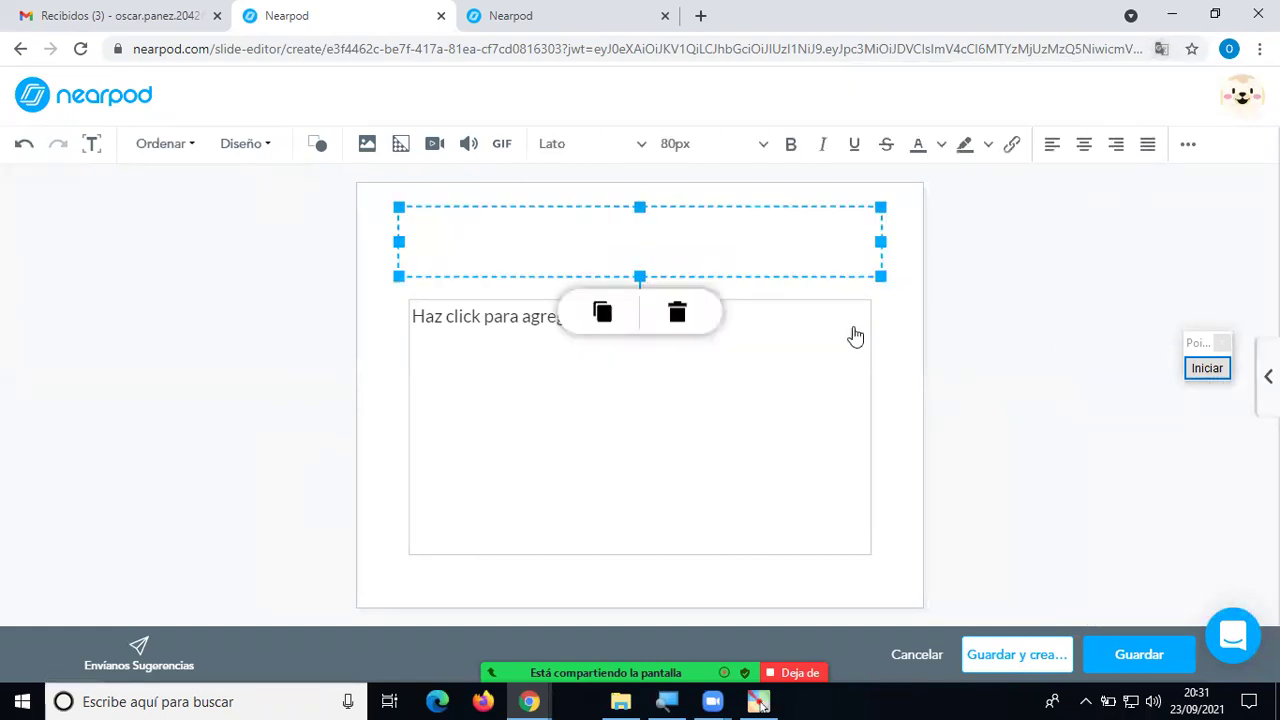
left_click(897, 405)
left_click(630, 260)
type("P")
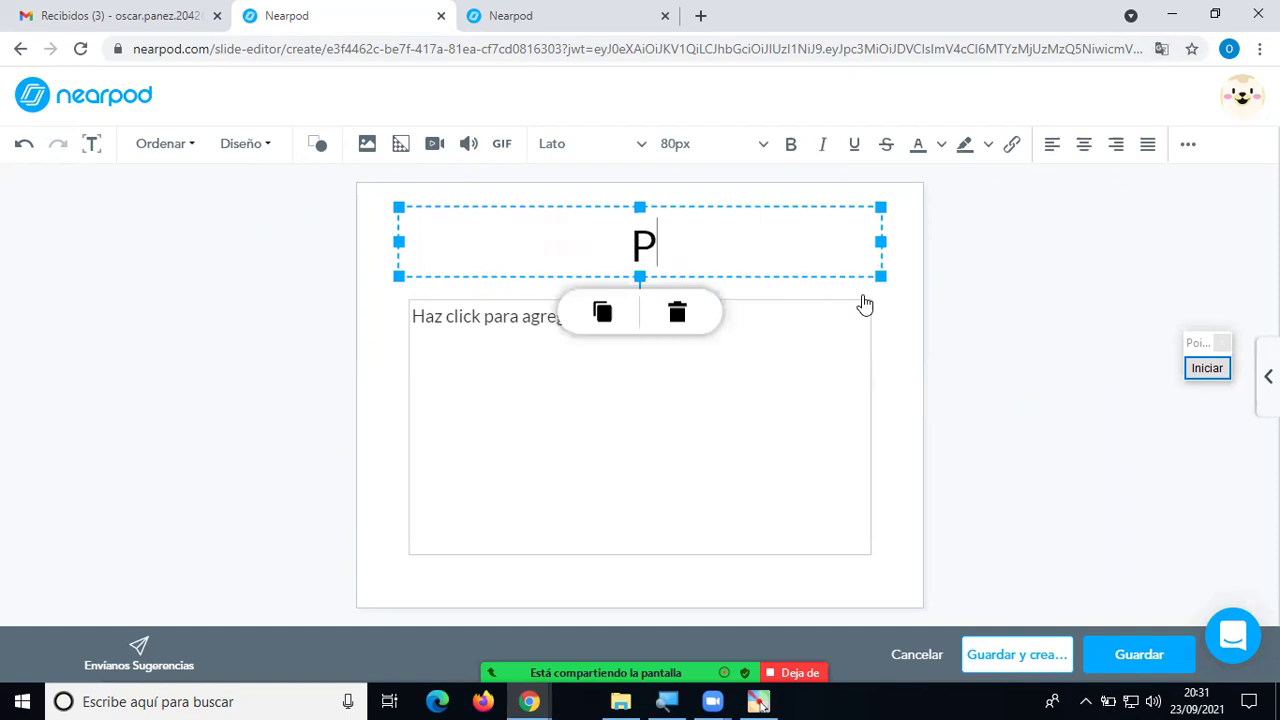
type("erif")
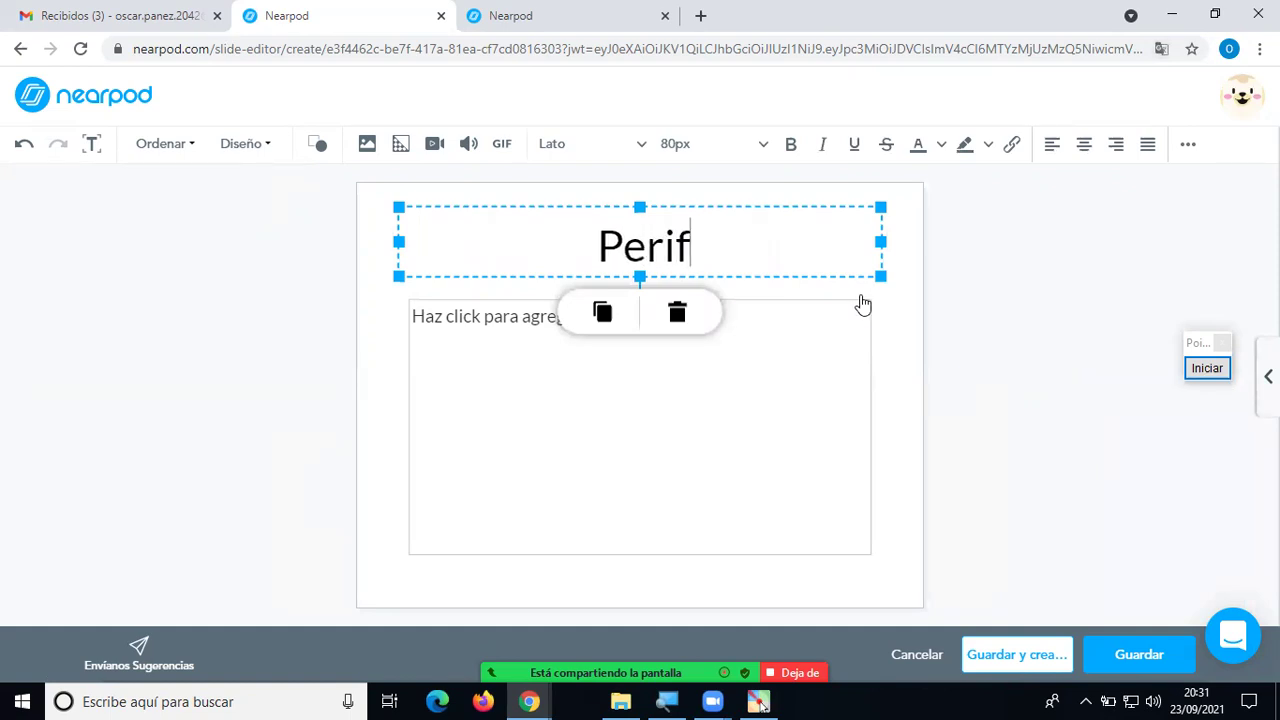
type("éricos de Co")
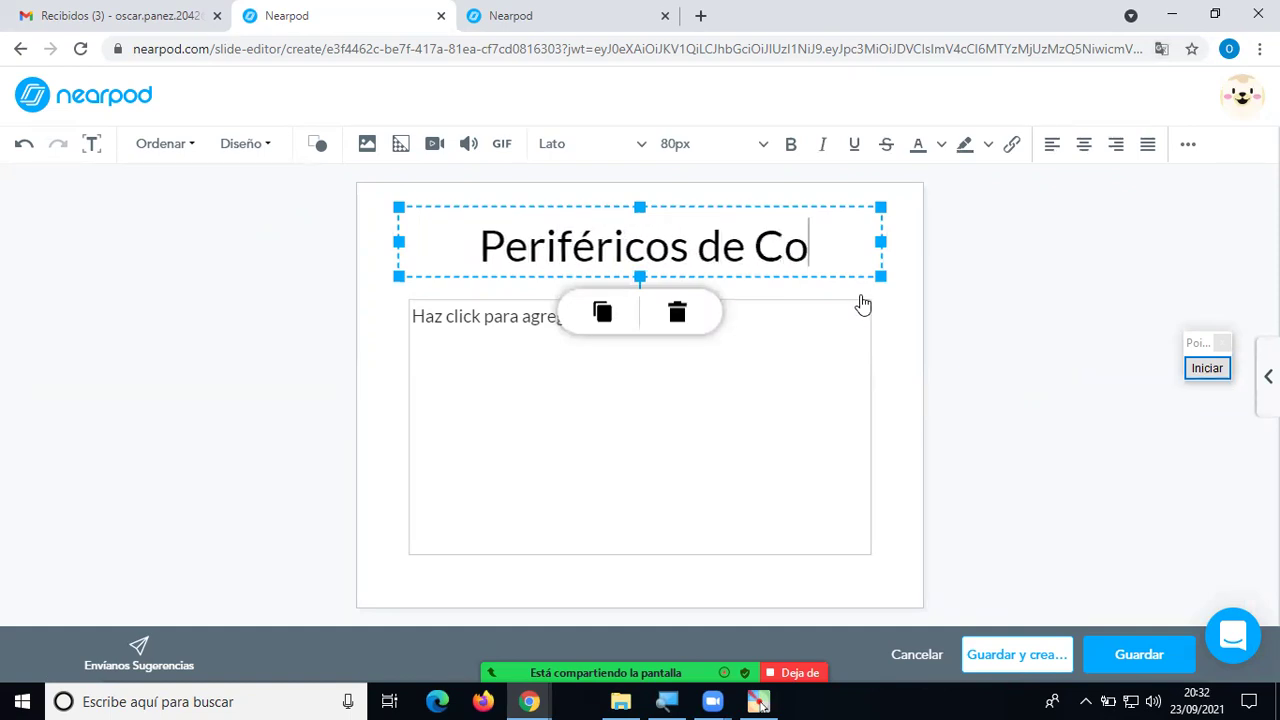
type("mputadora")
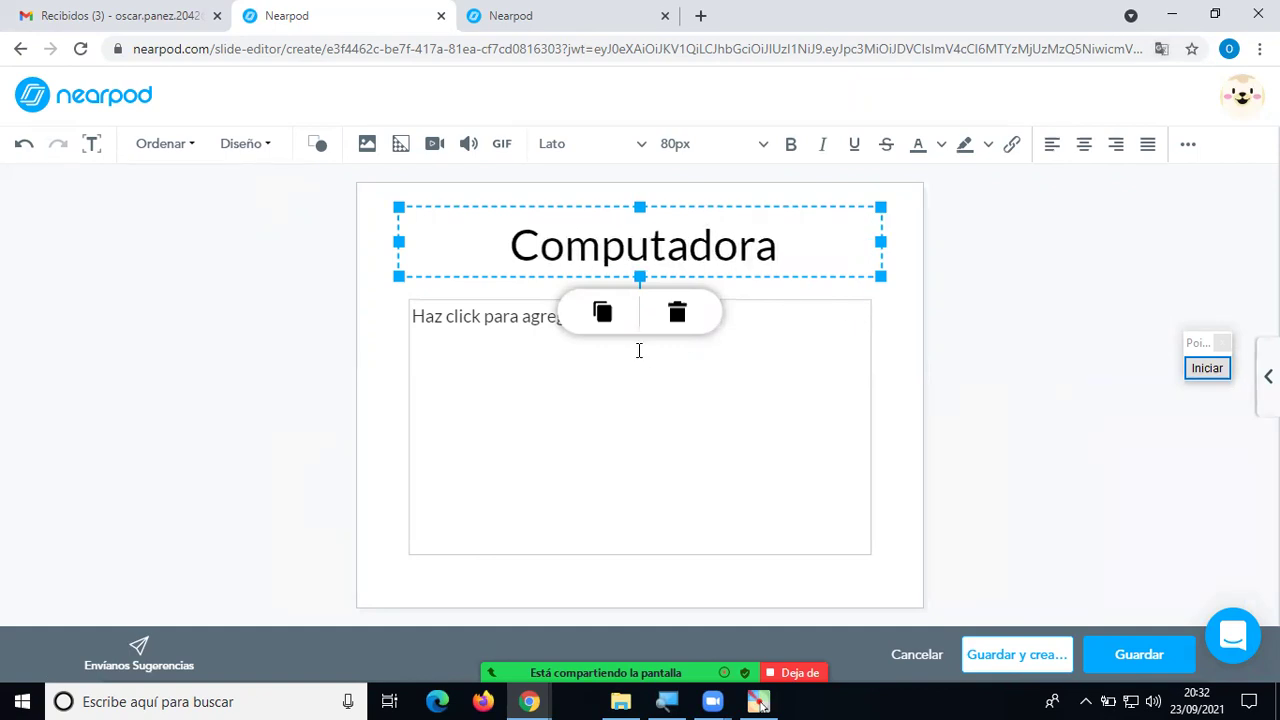
left_click(721, 348)
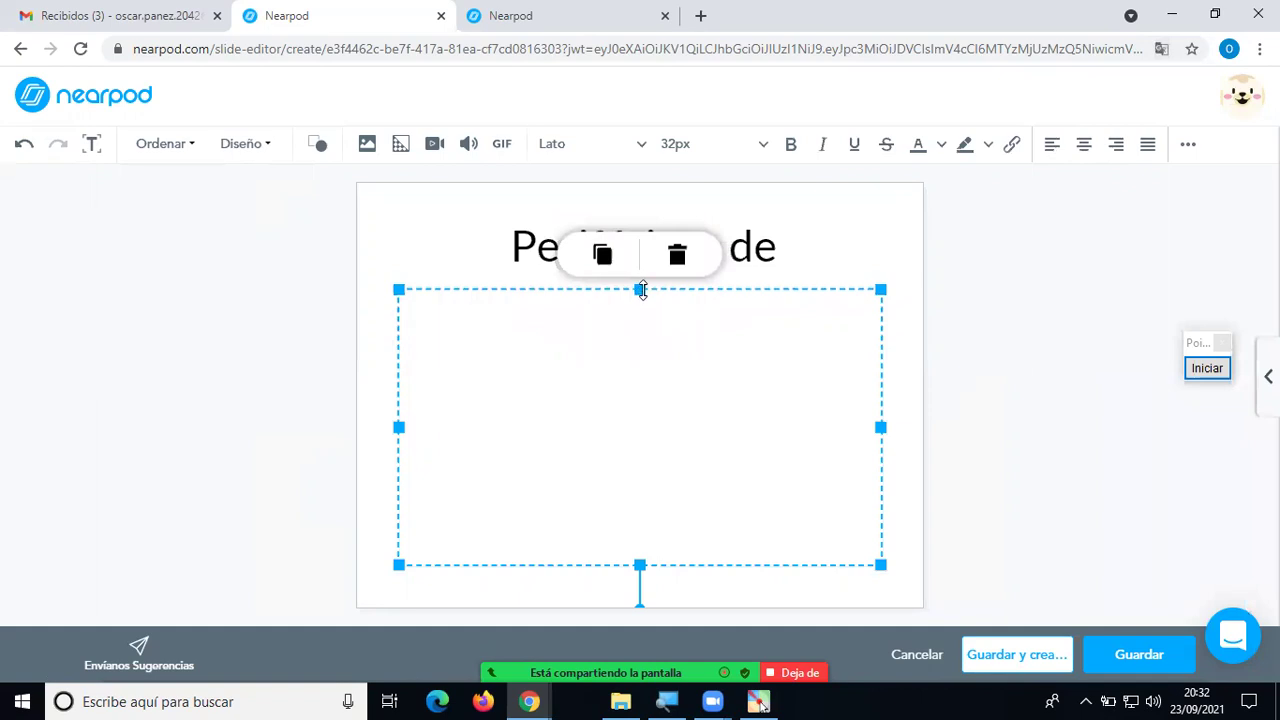
left_click(621, 252)
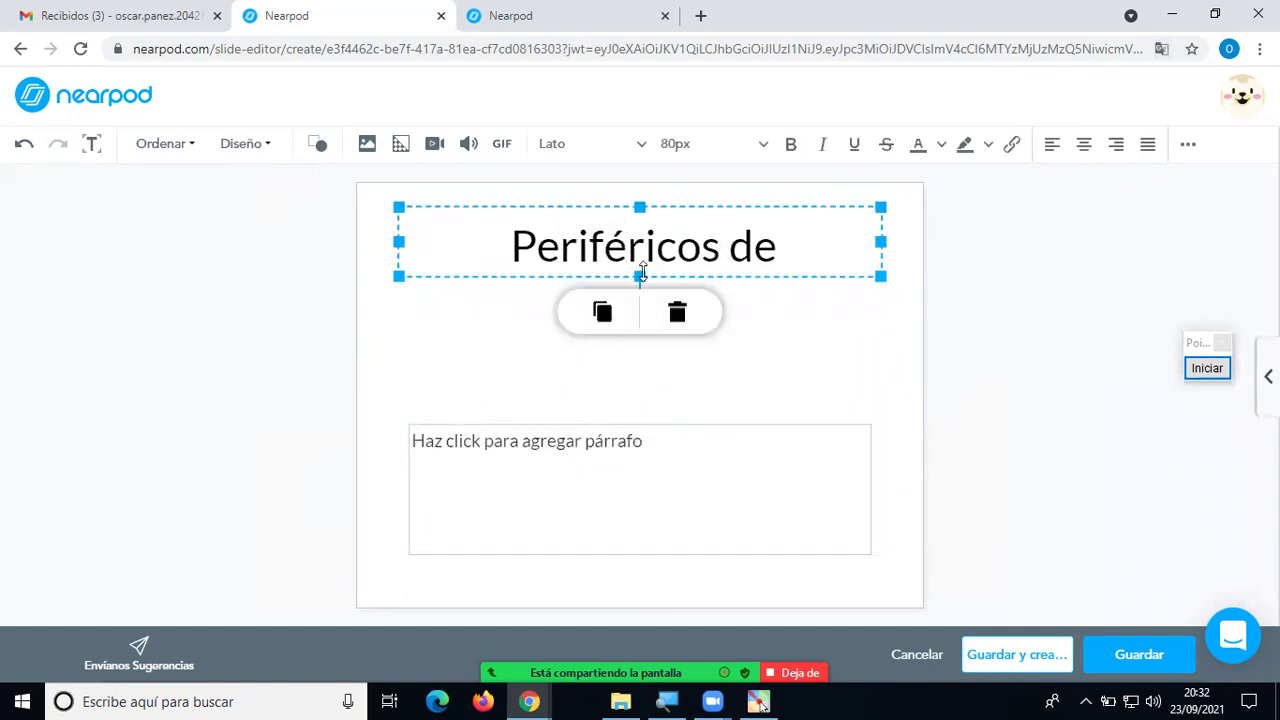
left_click_drag(639, 277, 640, 334)
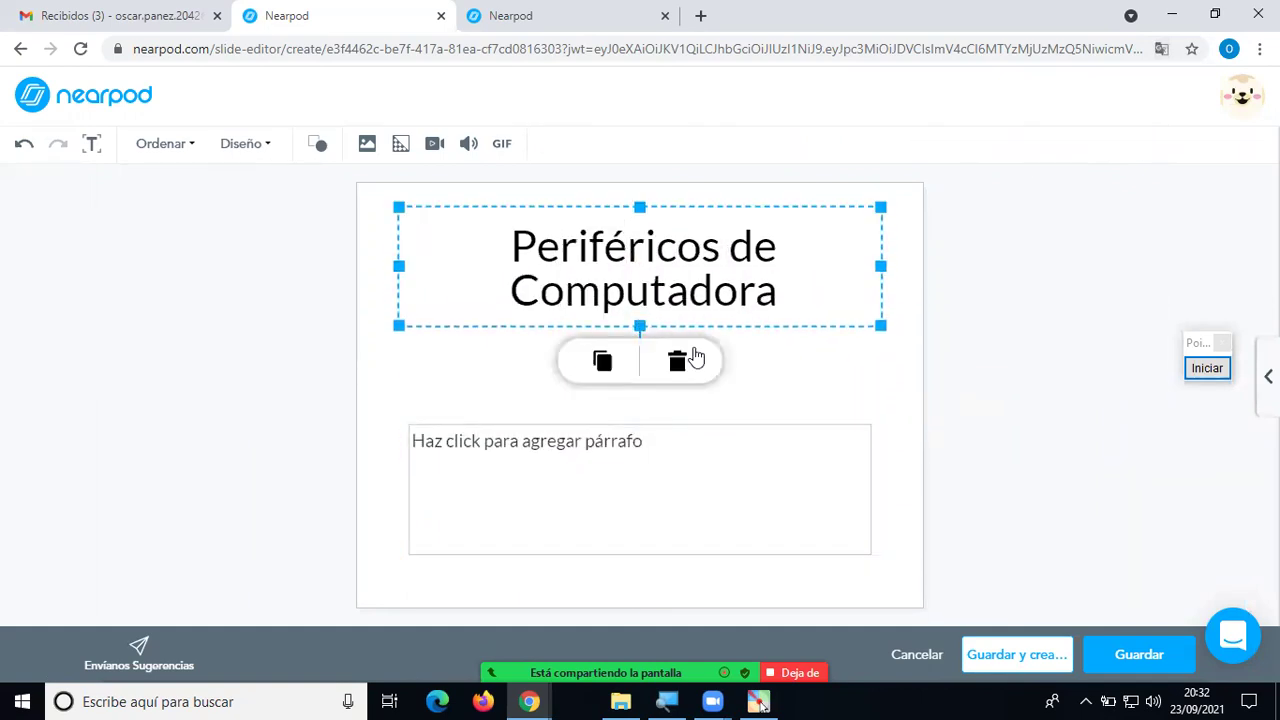
left_click(891, 404)
Type 'Prof.' plus the professor's name in the paragraph box, shrunk to one line.
left_click(703, 455)
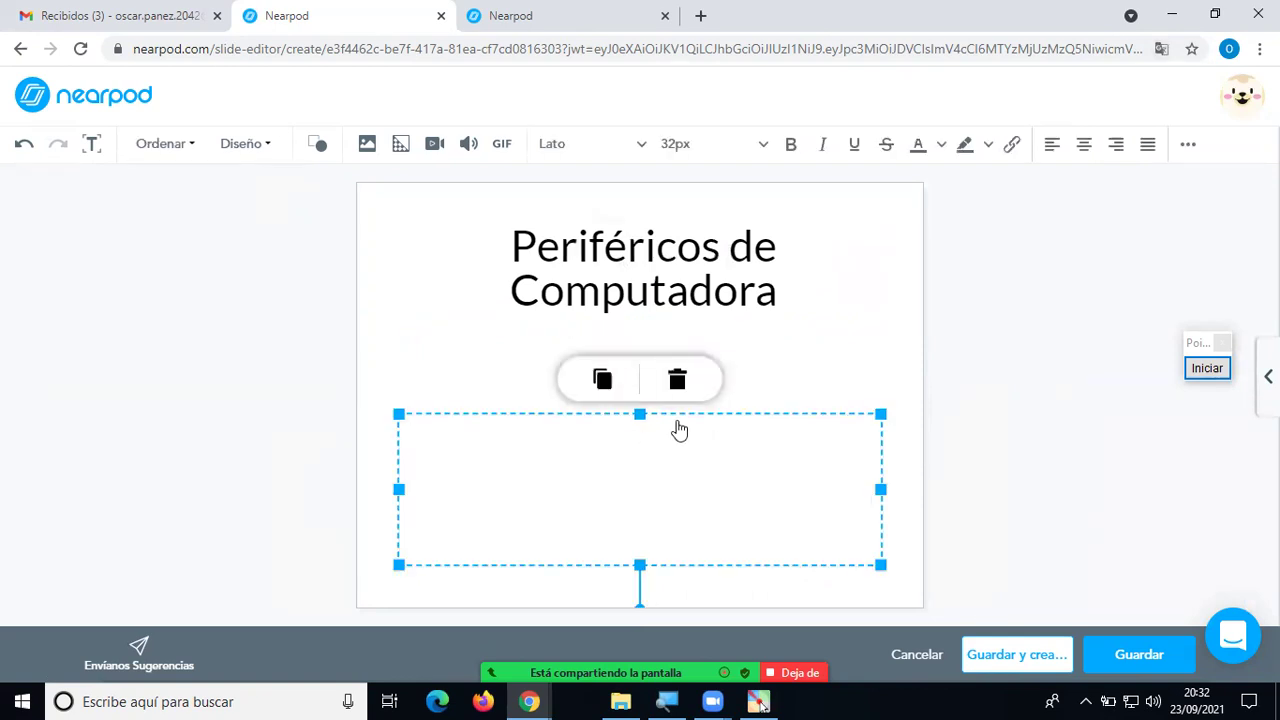
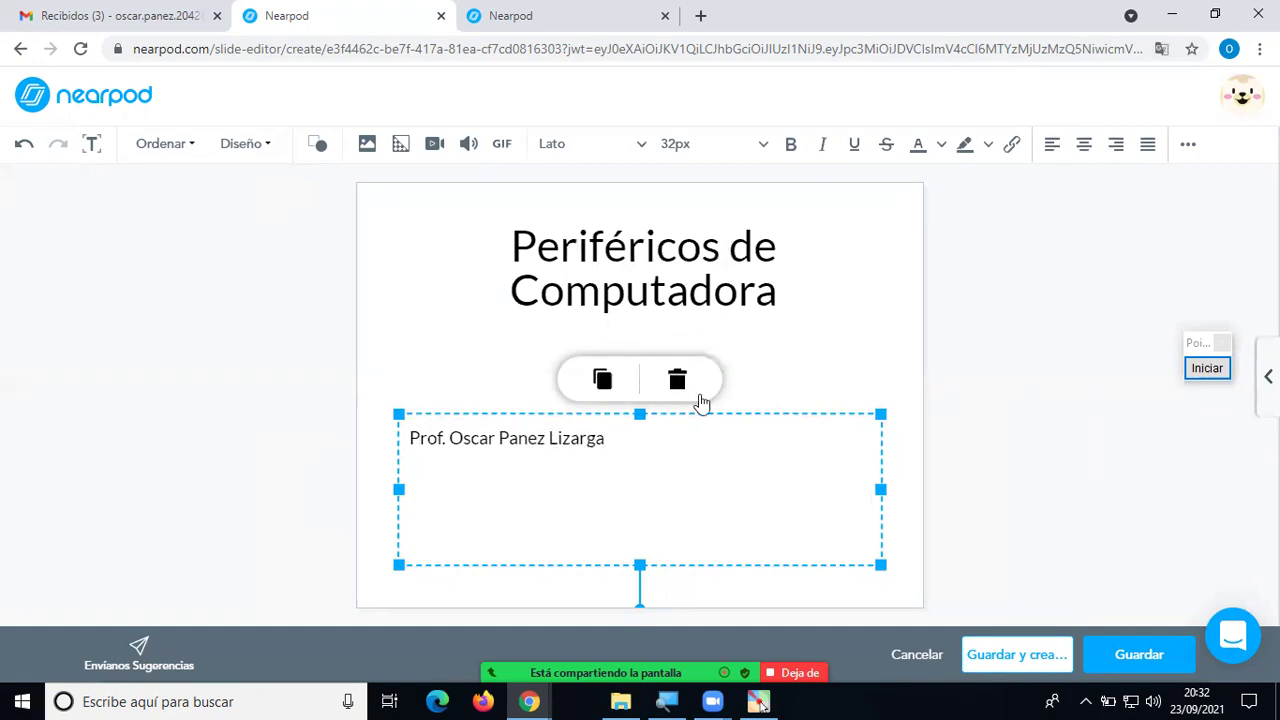
left_click_drag(640, 564, 697, 509)
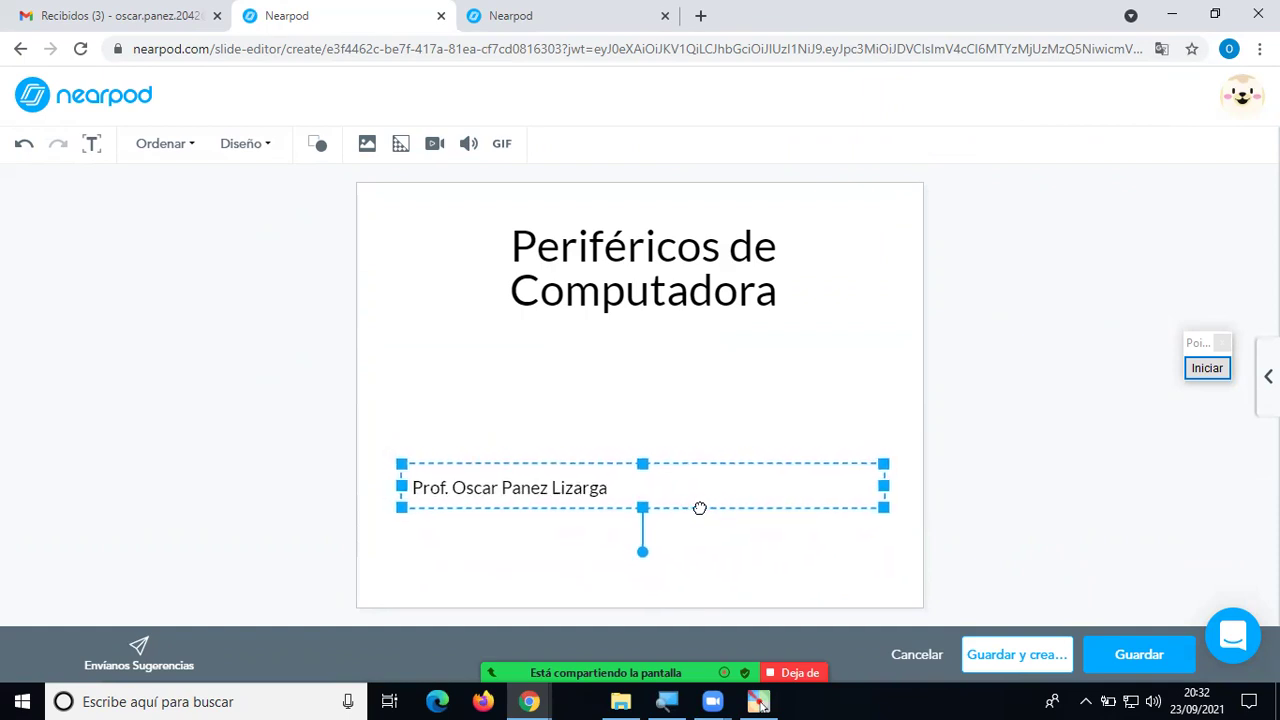
left_click(800, 402)
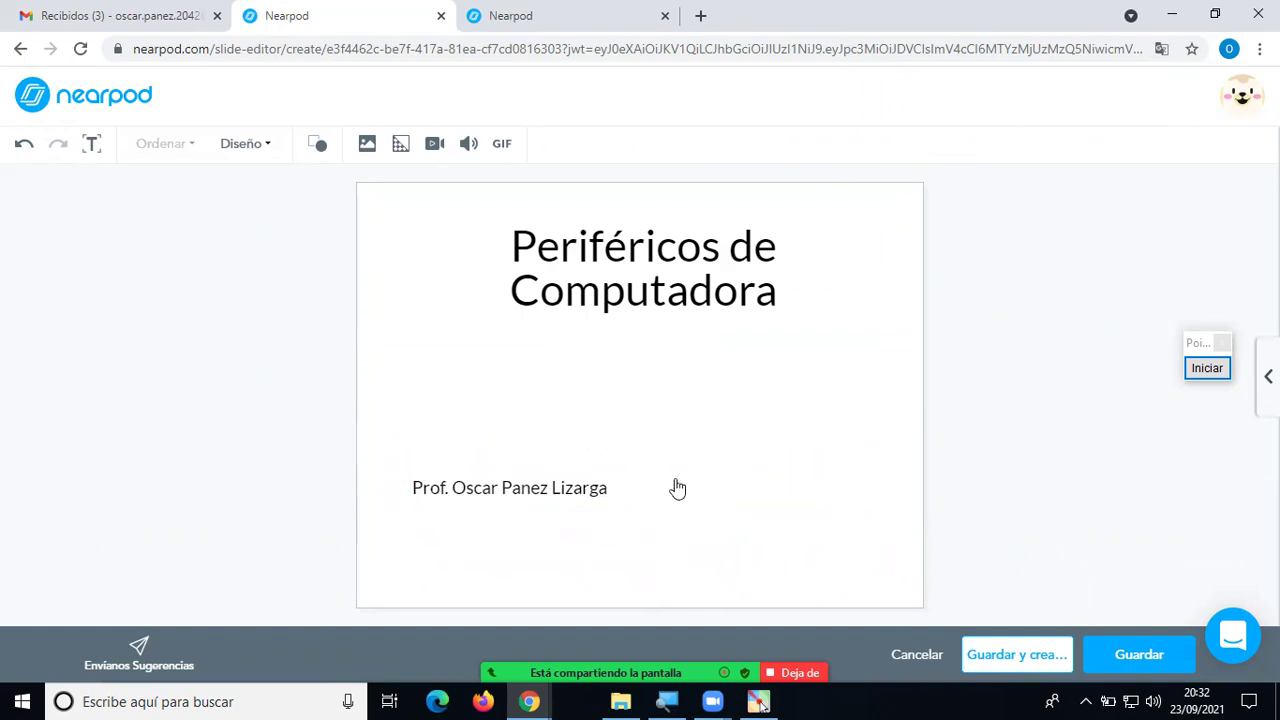
Resize the title 'Periféricos de Computadora' to 56px, after first trying 48px on part of it.
left_click(566, 281)
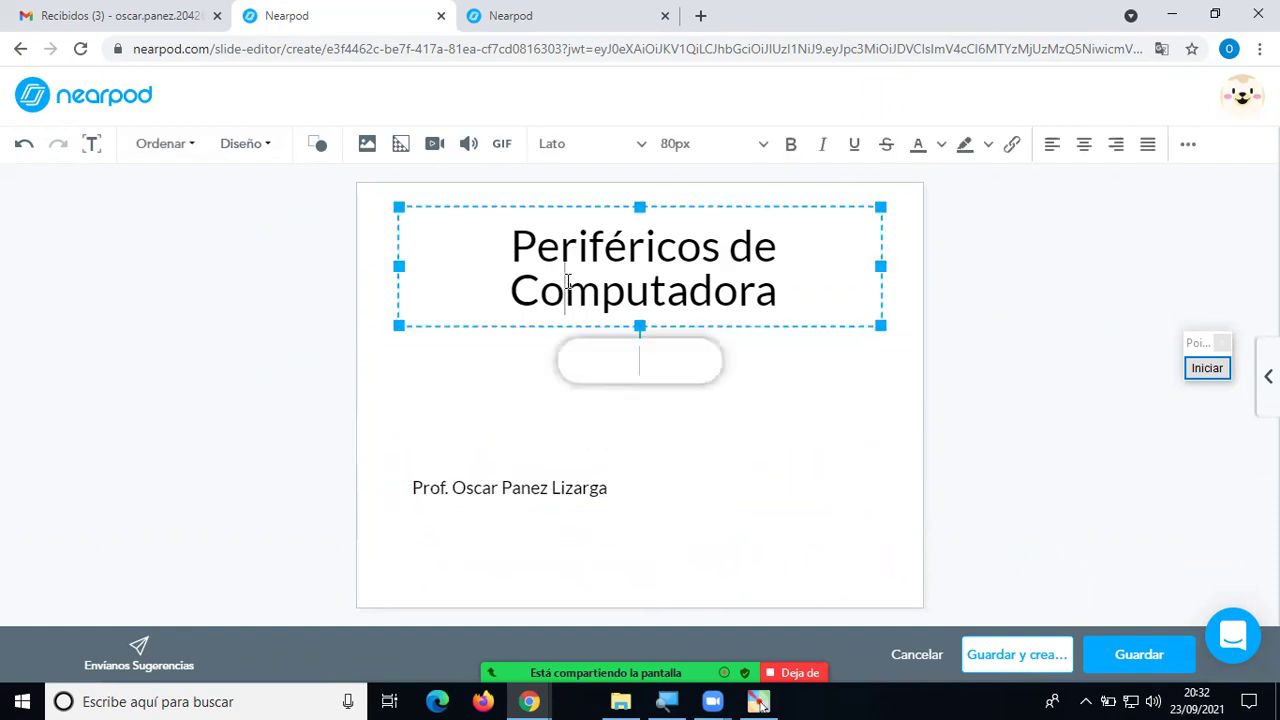
left_click_drag(779, 303, 533, 260)
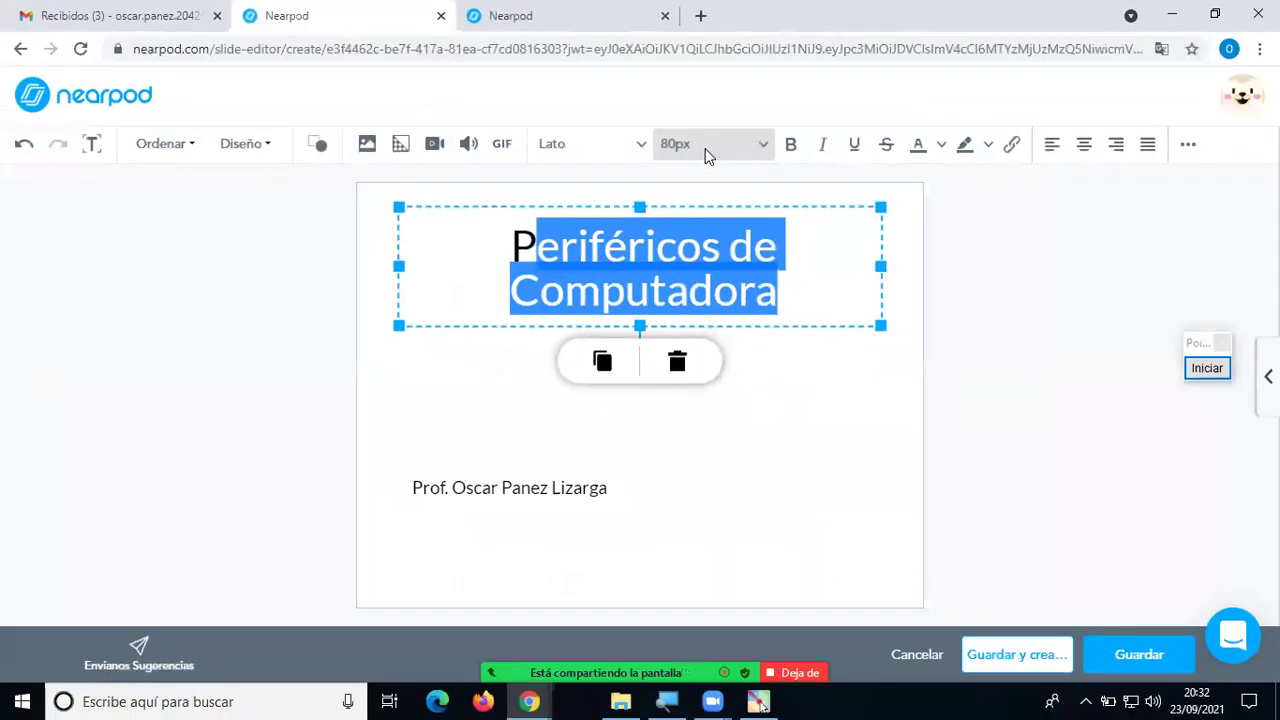
left_click(768, 158)
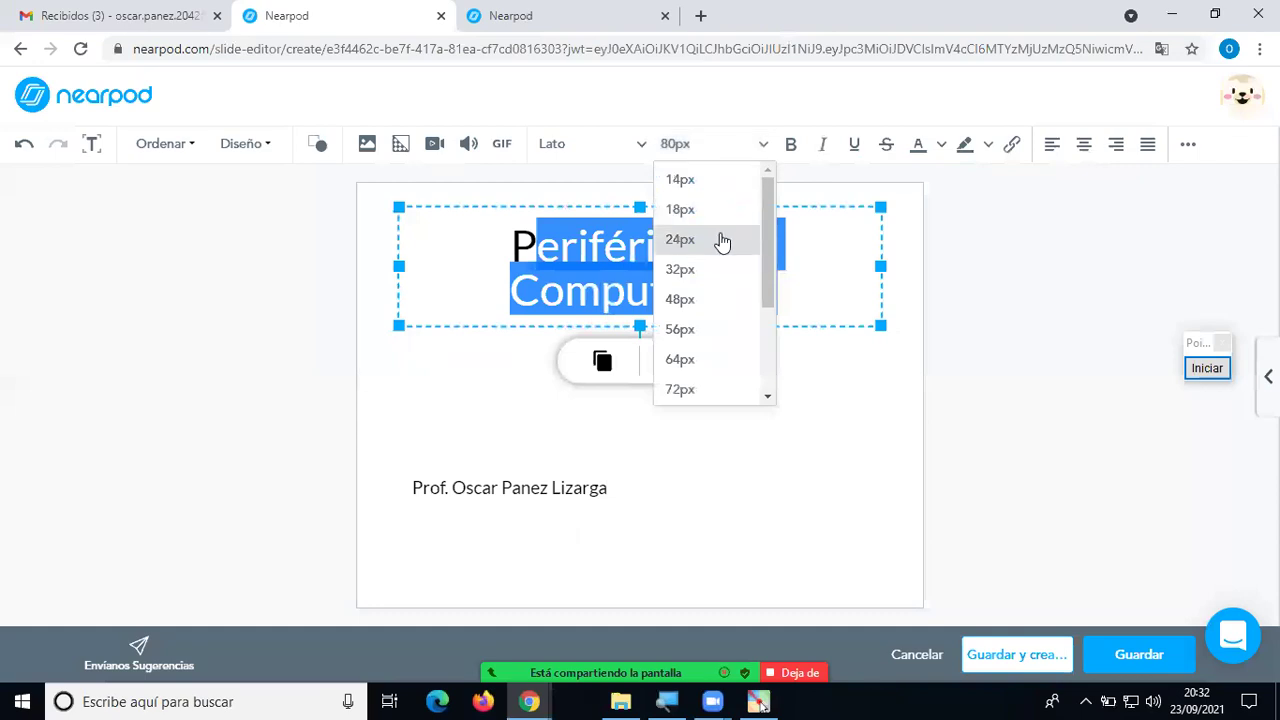
left_click(711, 298)
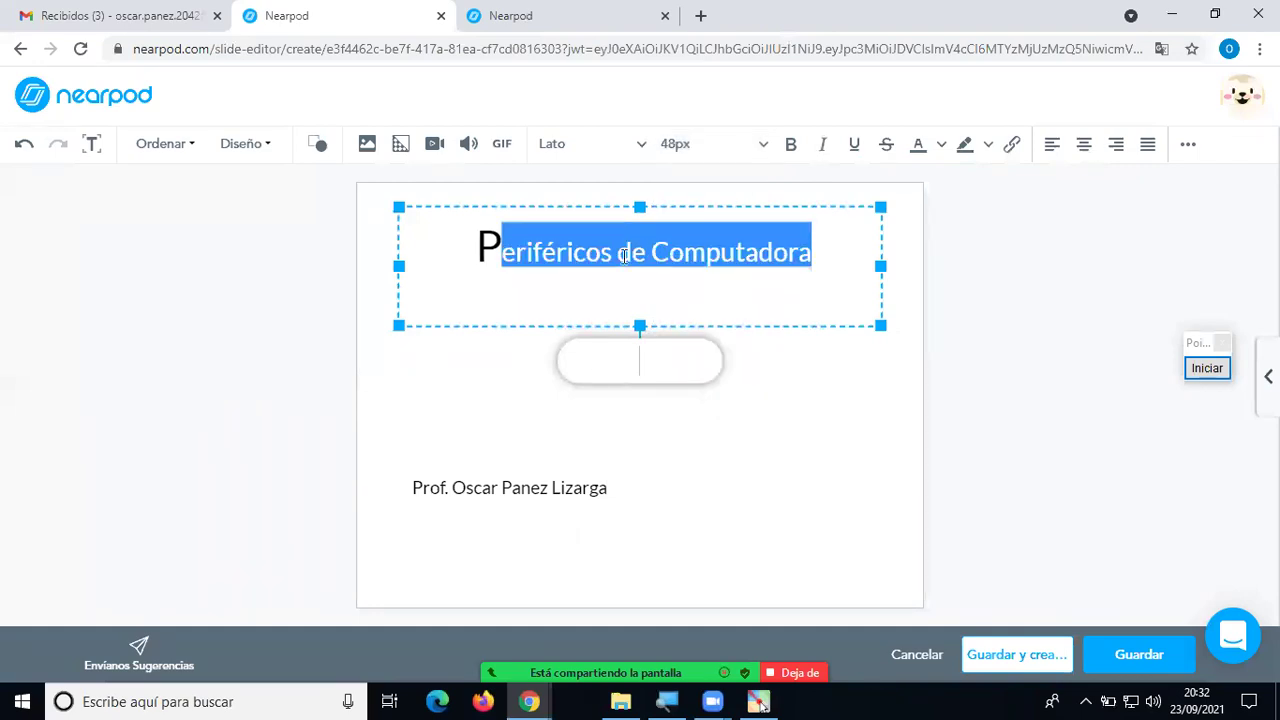
left_click_drag(837, 257, 451, 251)
left_click(772, 148)
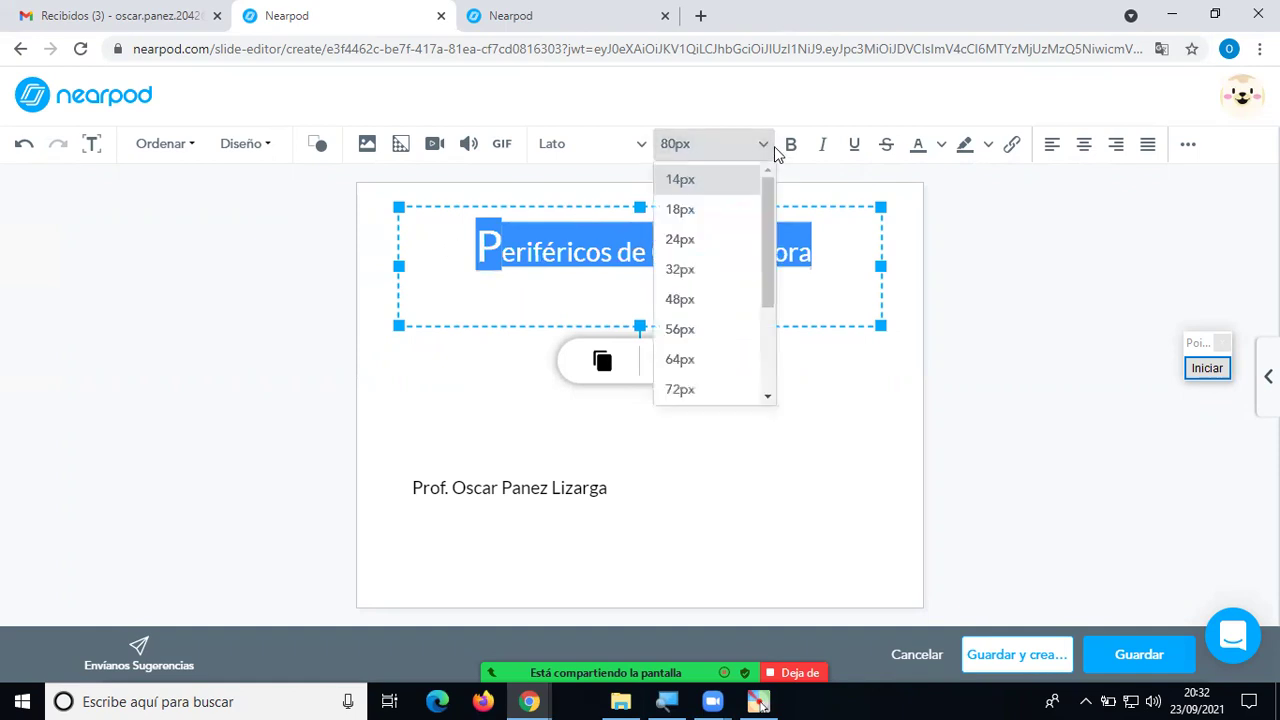
left_click(703, 328)
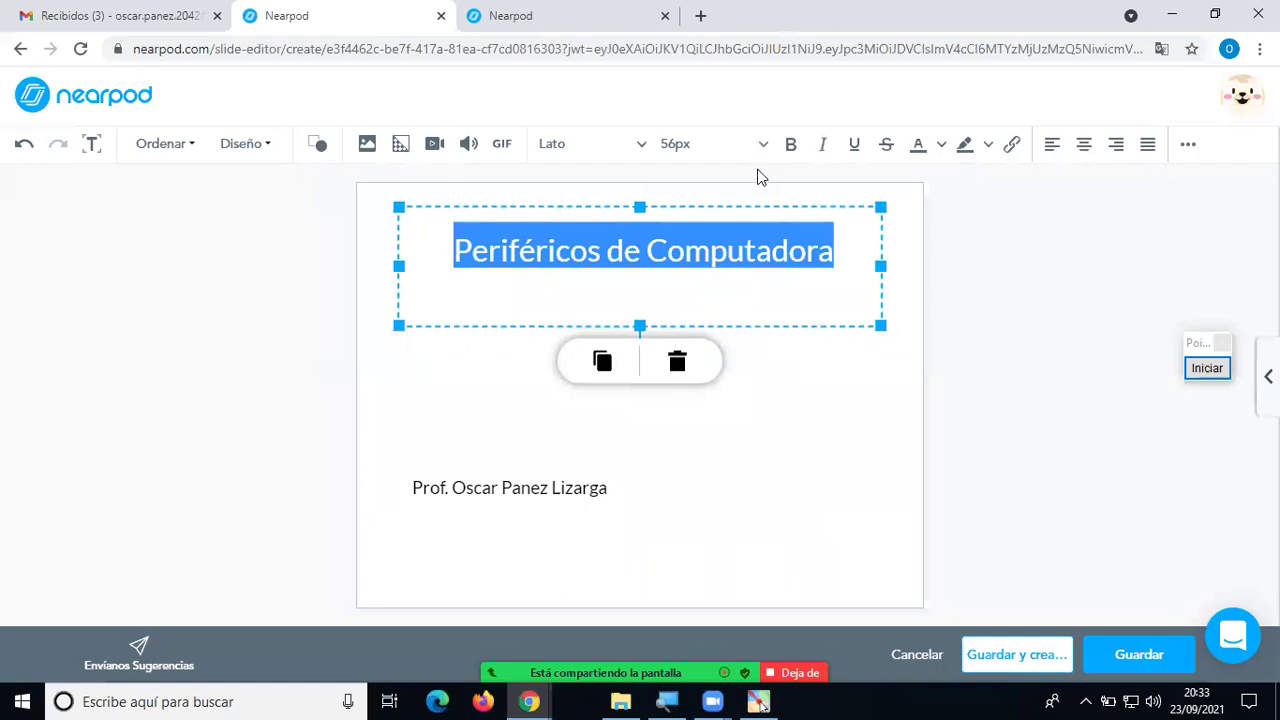
left_click(746, 285)
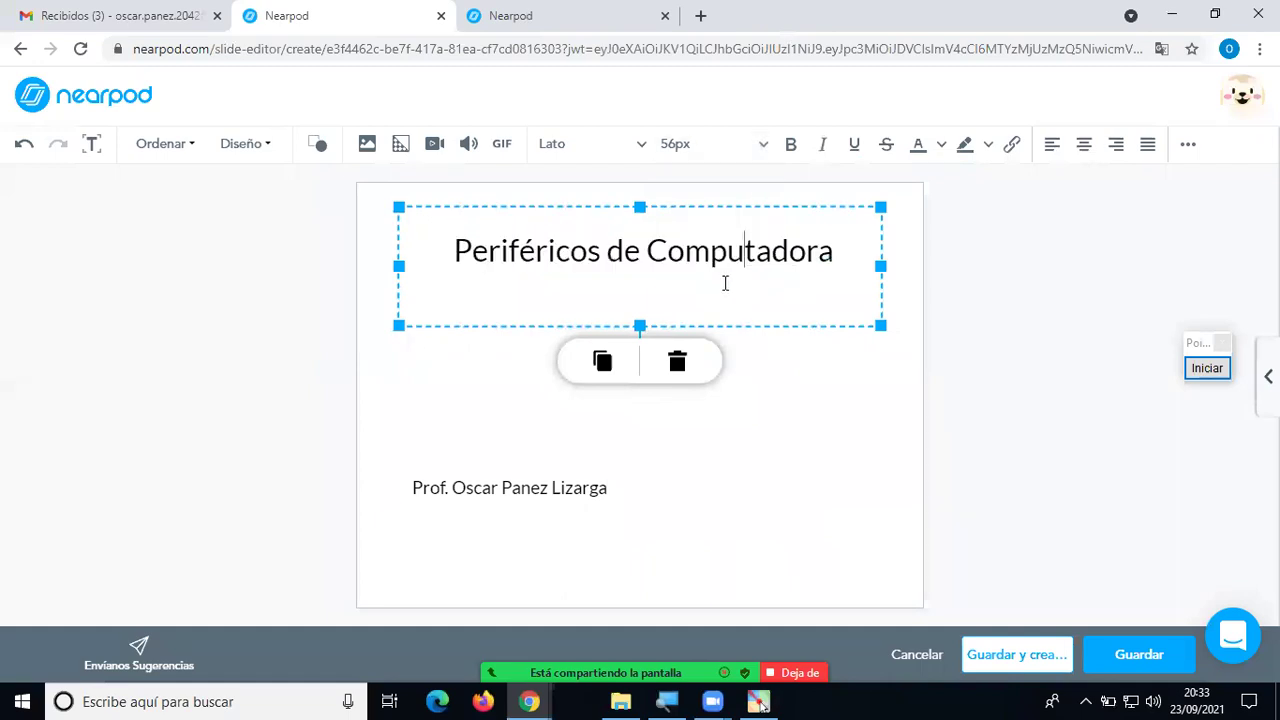
left_click(698, 403)
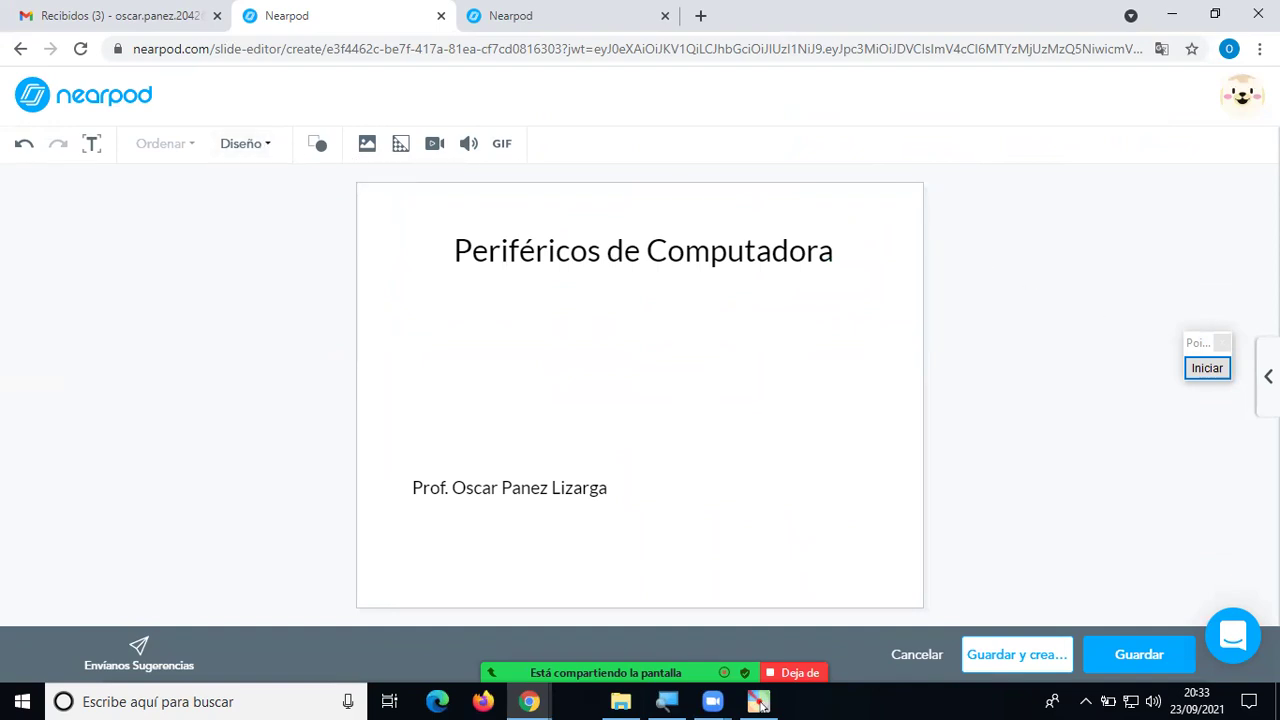
left_click(1215, 368)
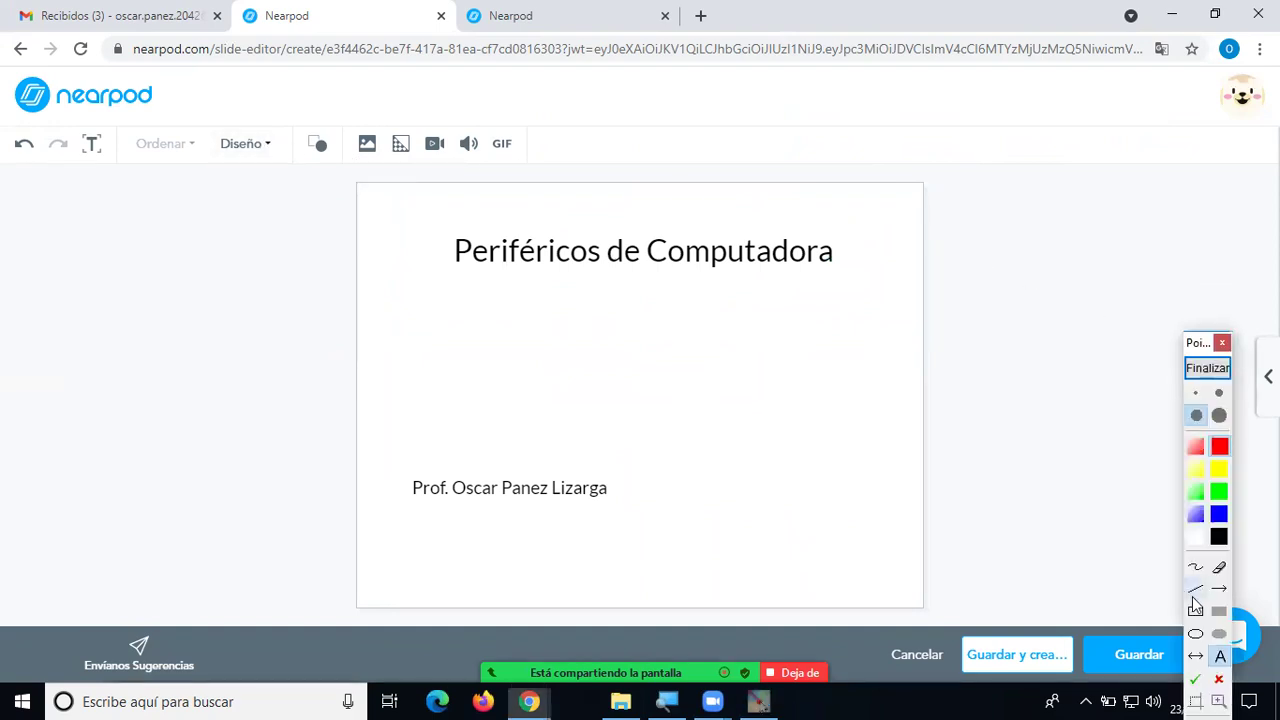
left_click(1196, 609)
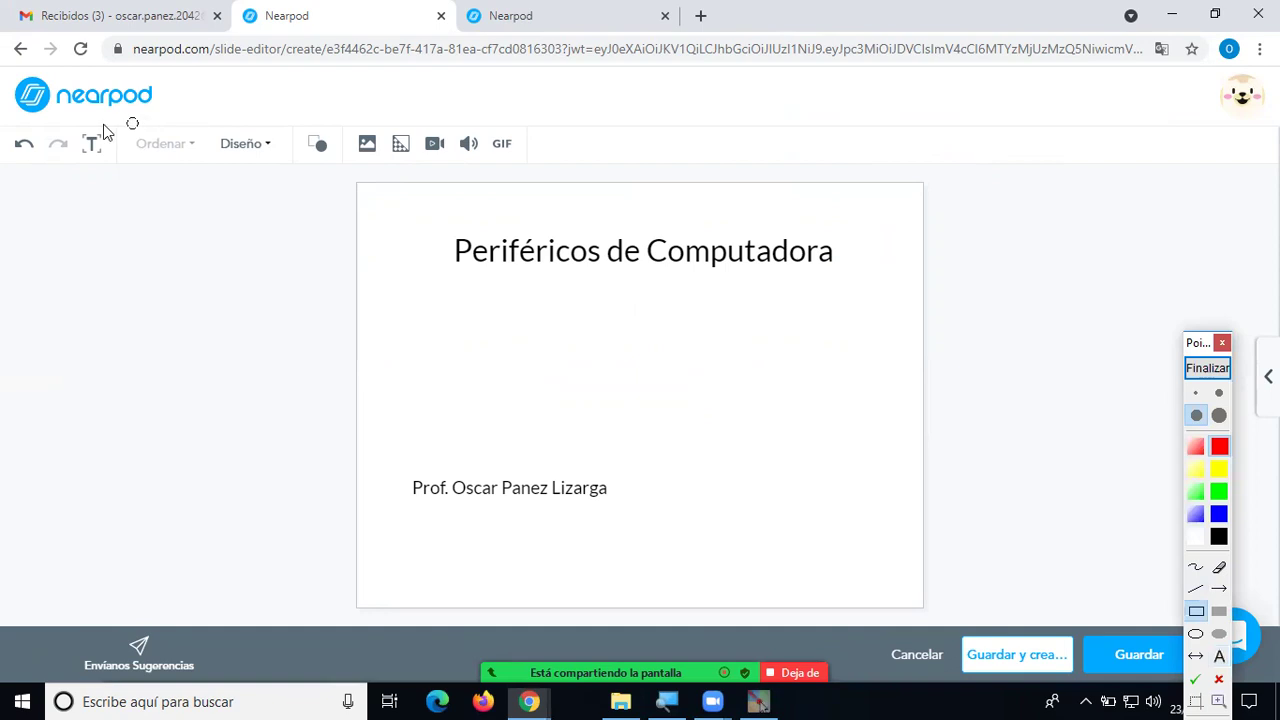
left_click_drag(73, 122, 1173, 171)
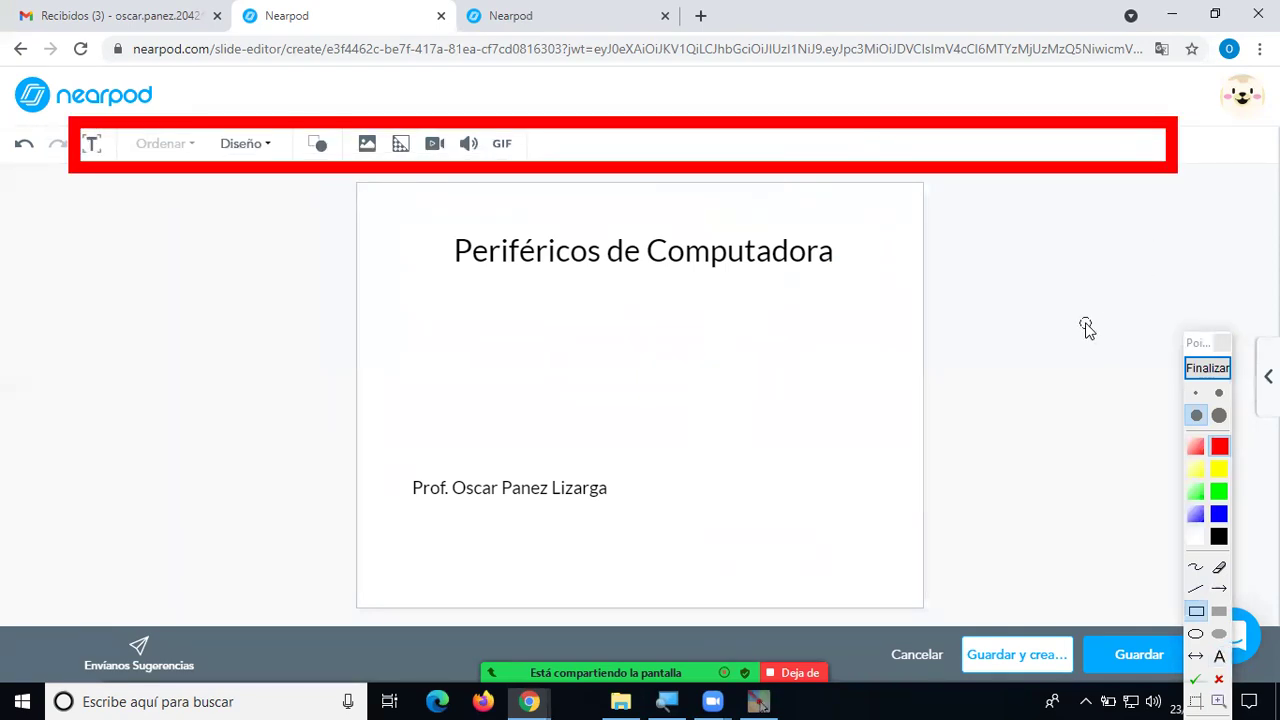
left_click(1207, 368)
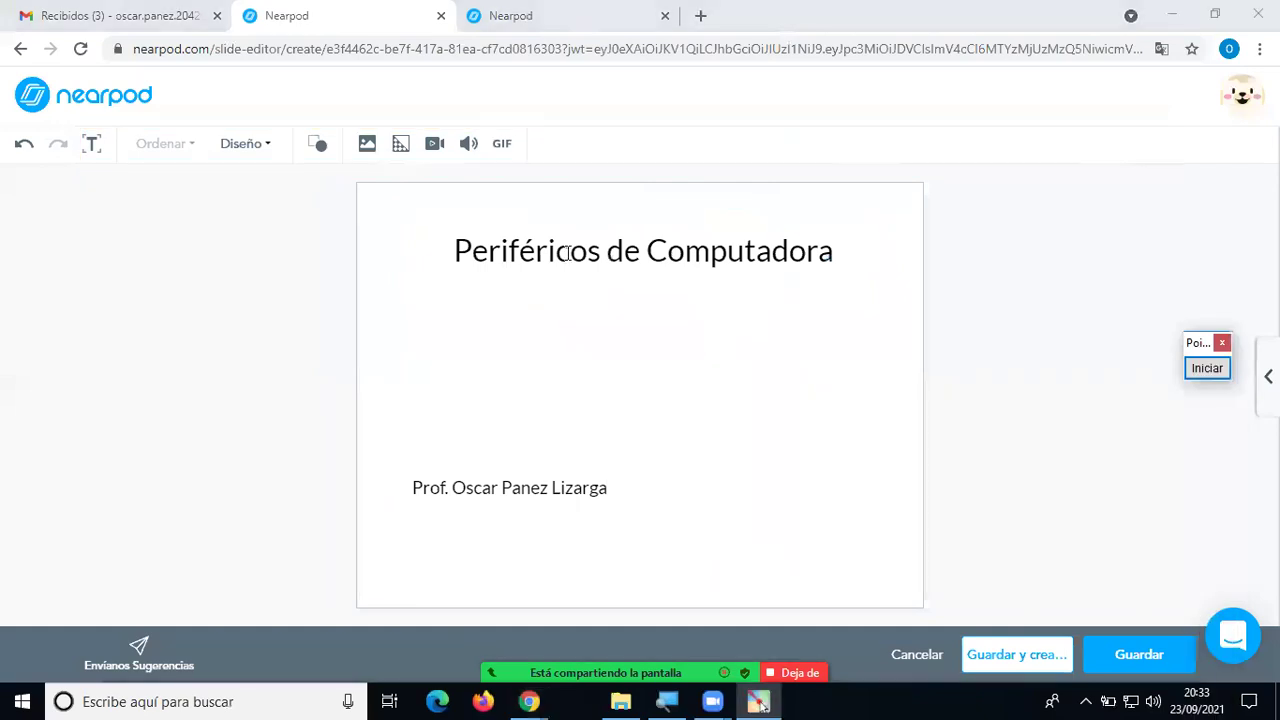
left_click(568, 252)
Make the whole title bold, trying italic and underline but removing them again.
left_click_drag(451, 251, 847, 270)
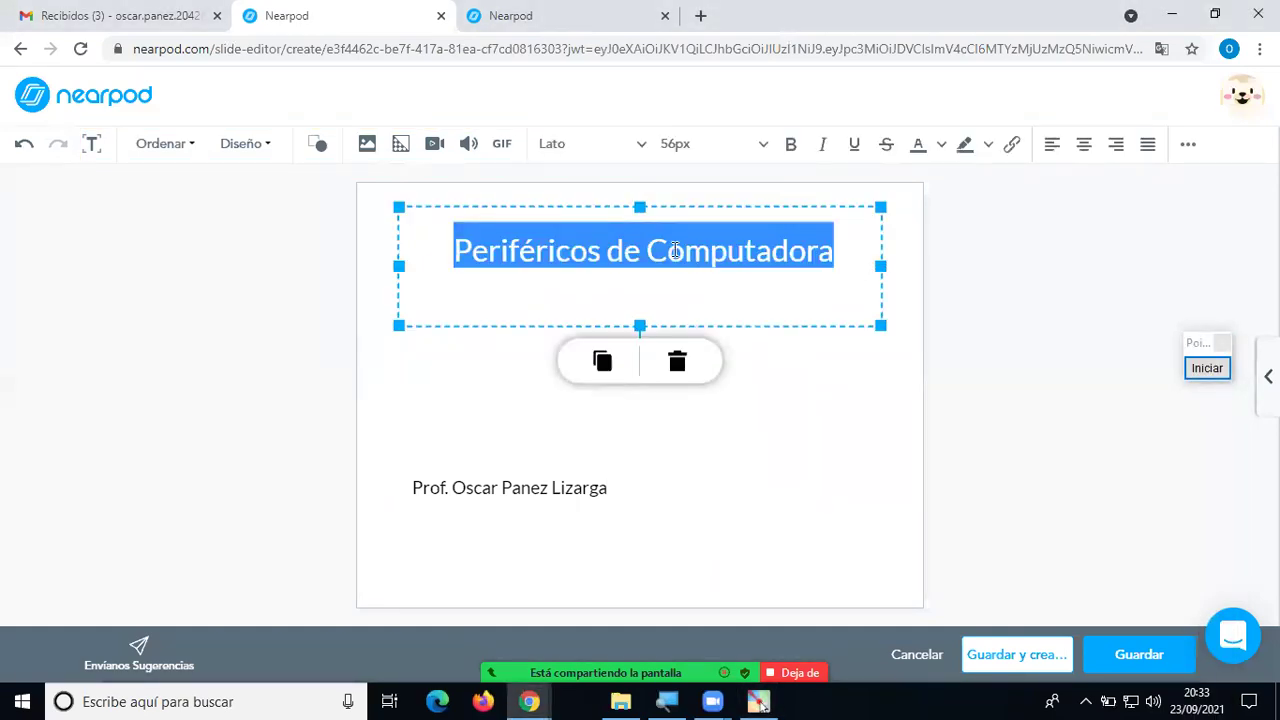
left_click(792, 146)
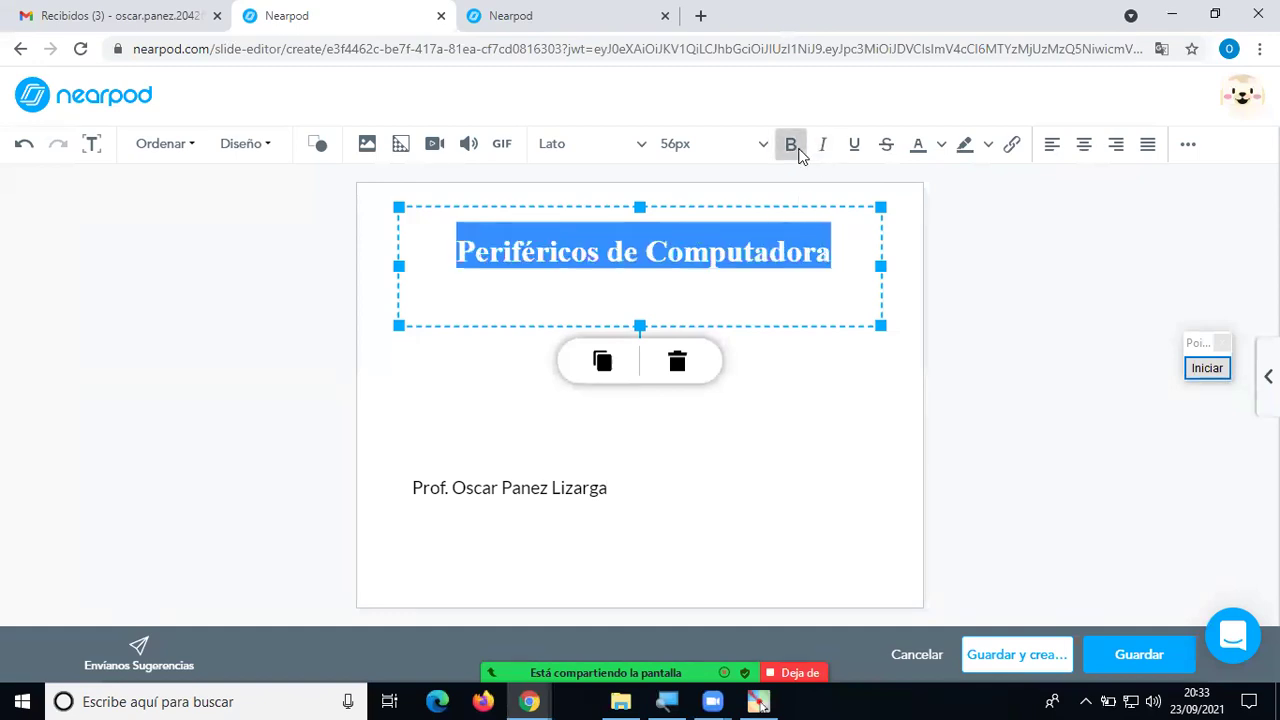
left_click(823, 145)
left_click(852, 146)
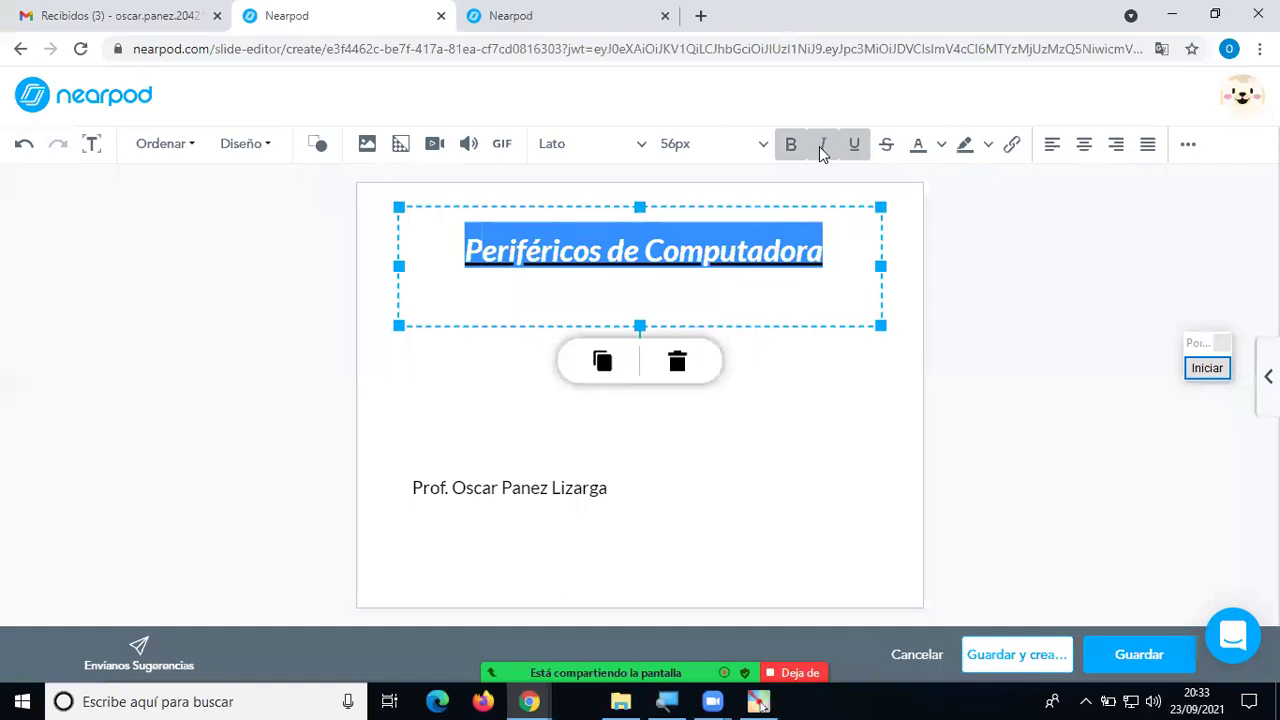
left_click(820, 146)
left_click(853, 145)
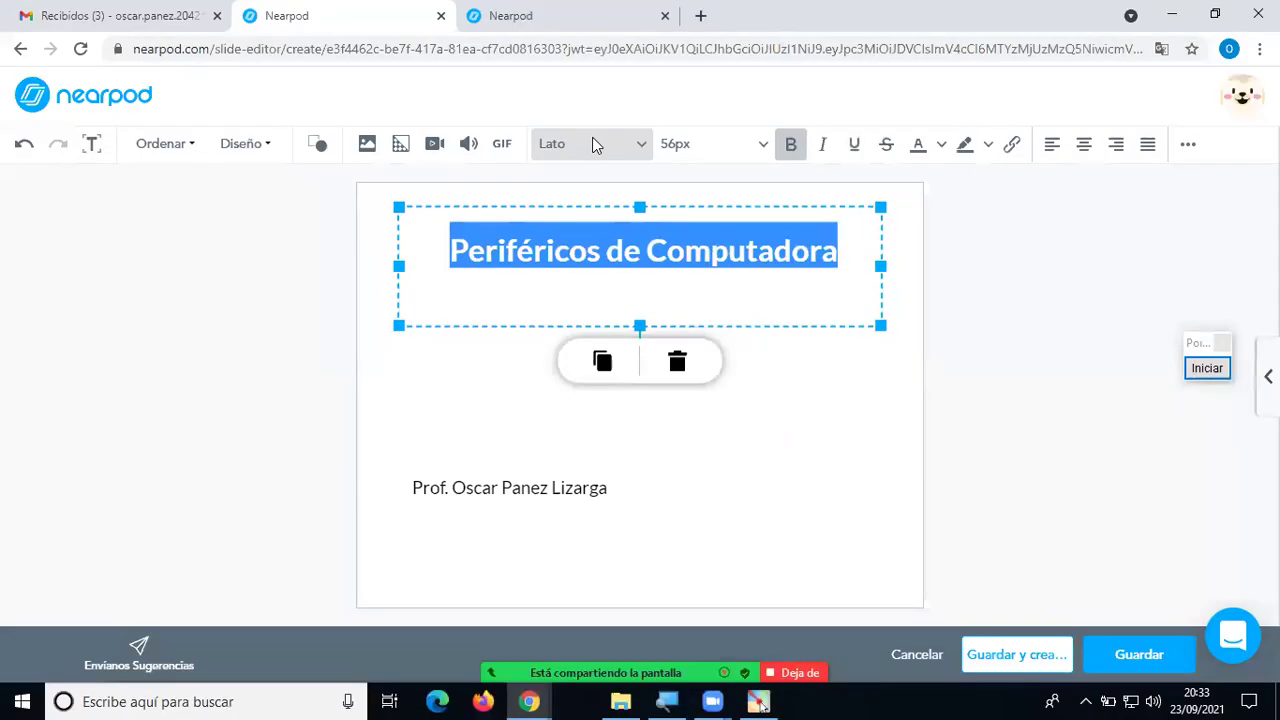
Change the title font to Roboto, after trying Avenir, and enlarge it to 64px.
left_click(592, 144)
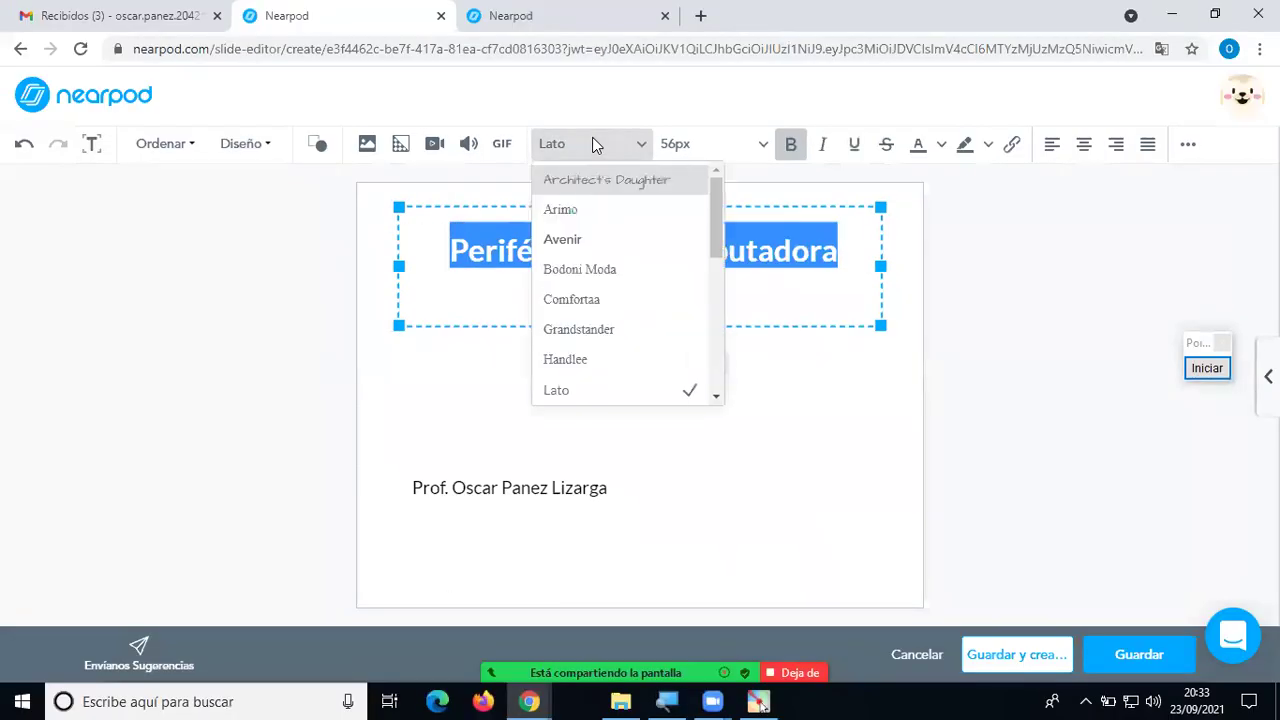
left_click(591, 238)
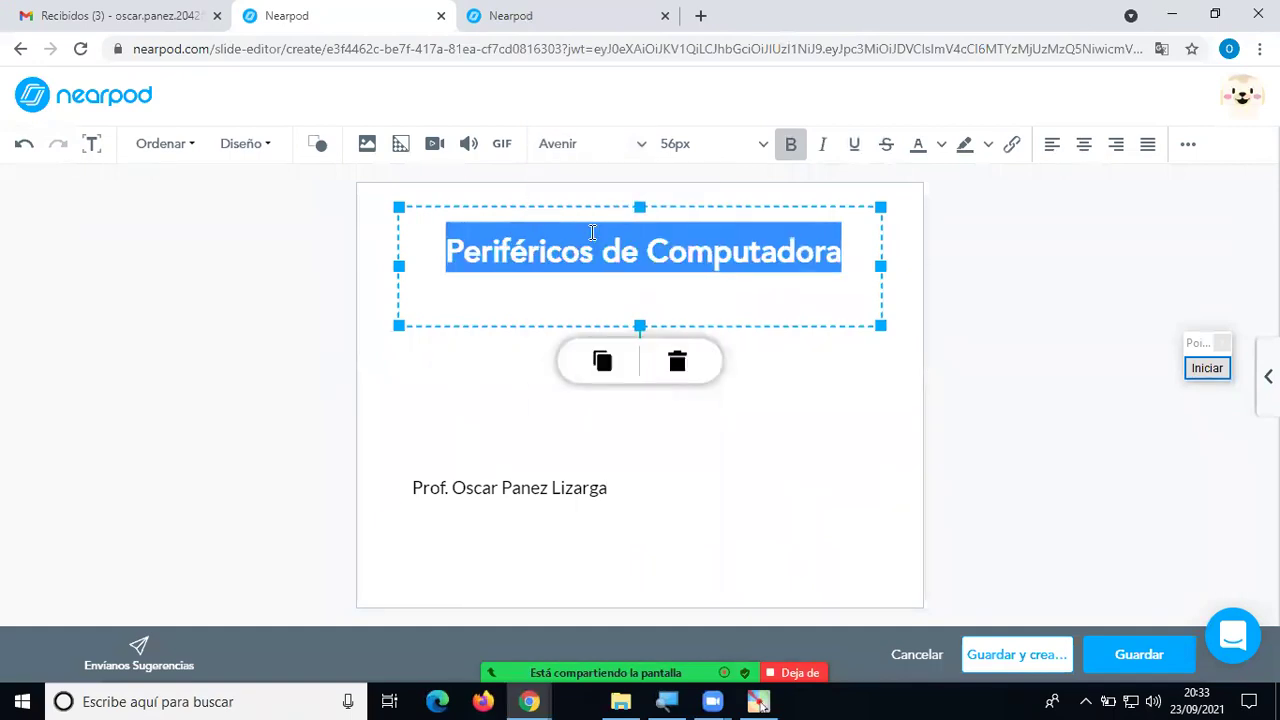
left_click(638, 144)
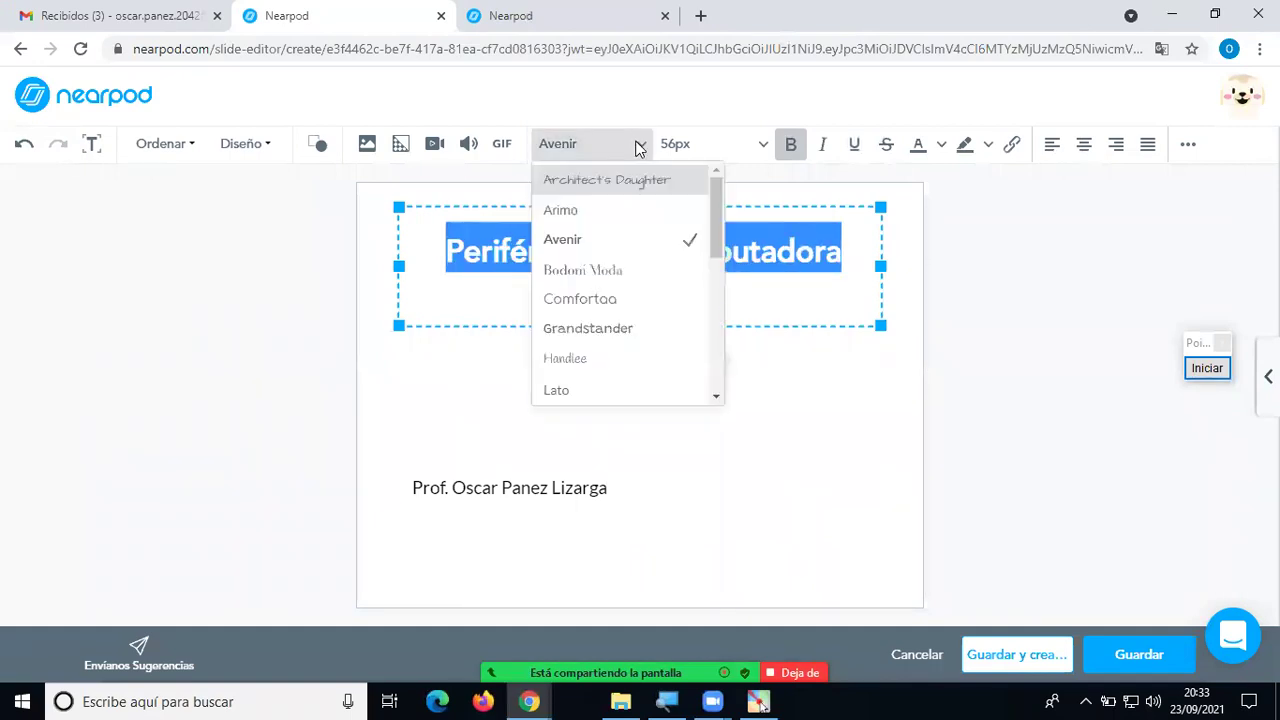
scroll(636, 275, "down", 2)
scroll(636, 275, "down", 3)
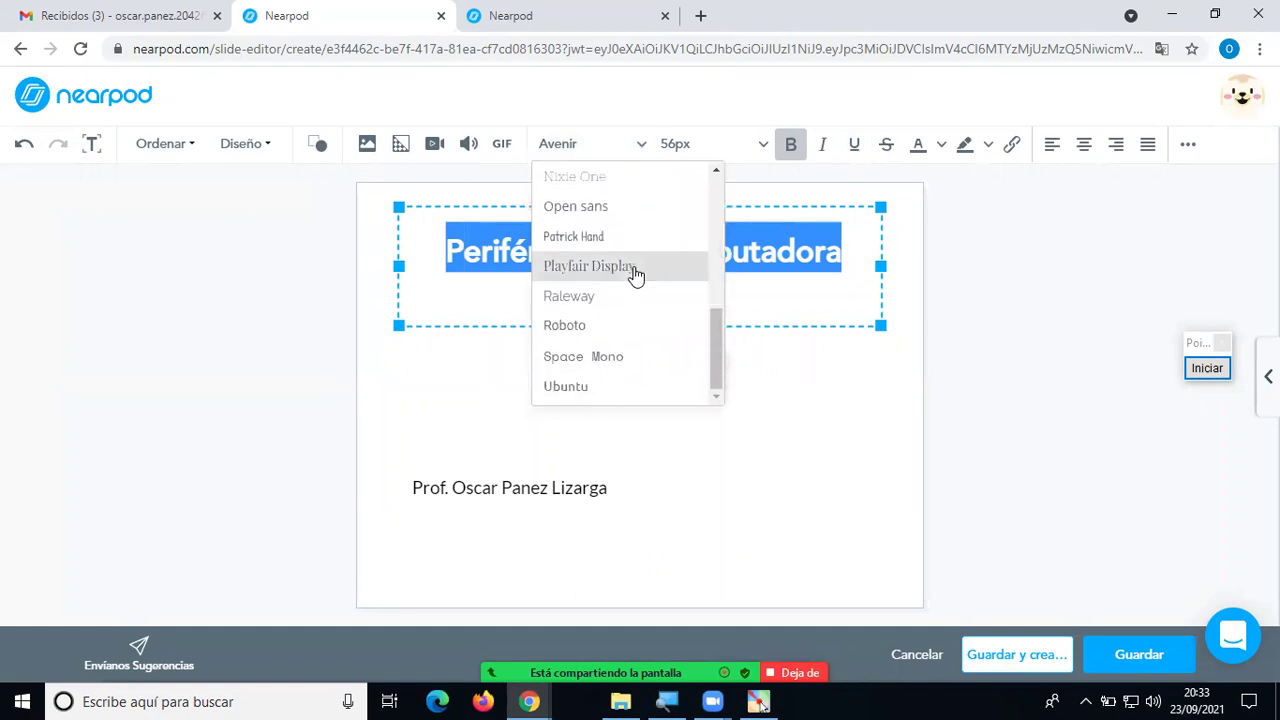
left_click(595, 327)
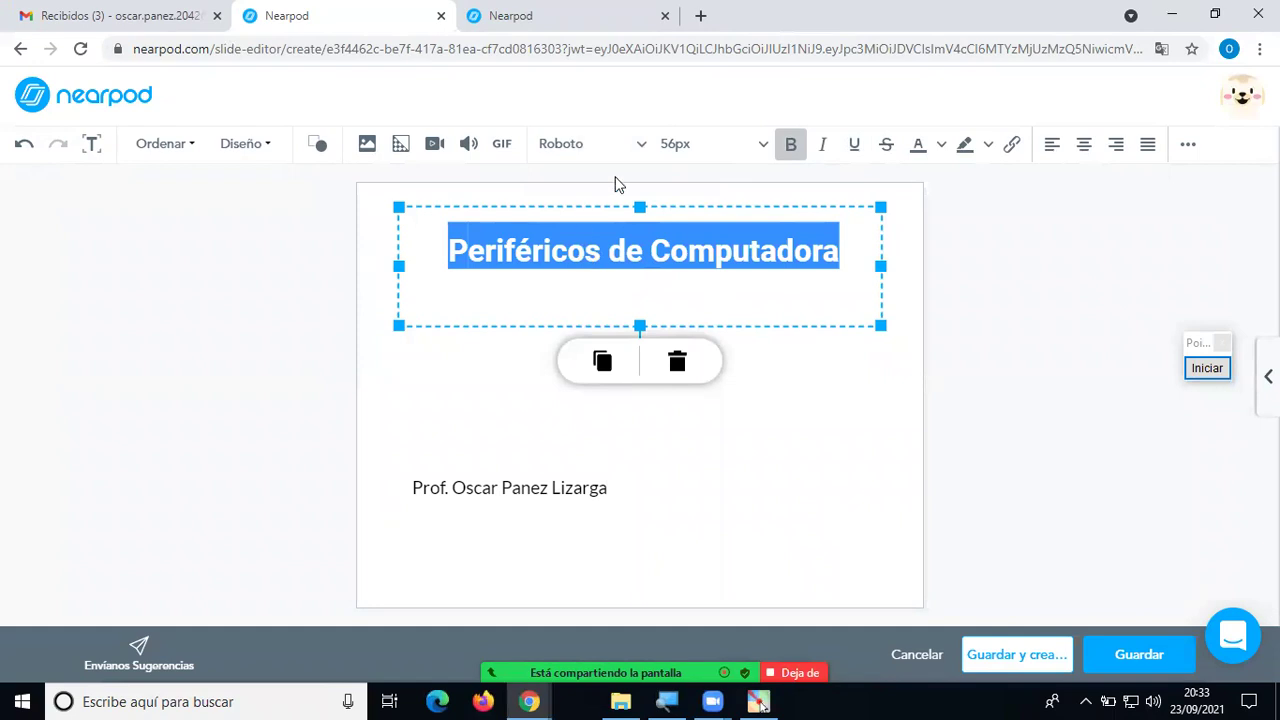
left_click(765, 146)
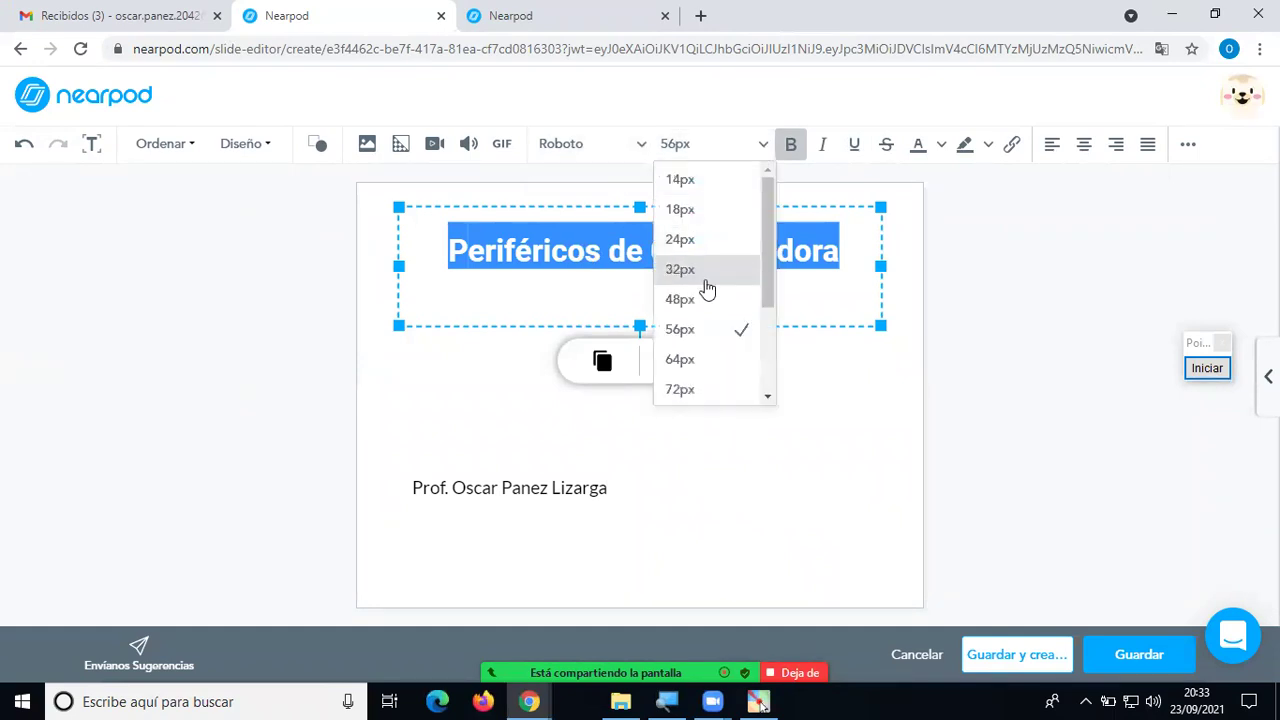
left_click(686, 360)
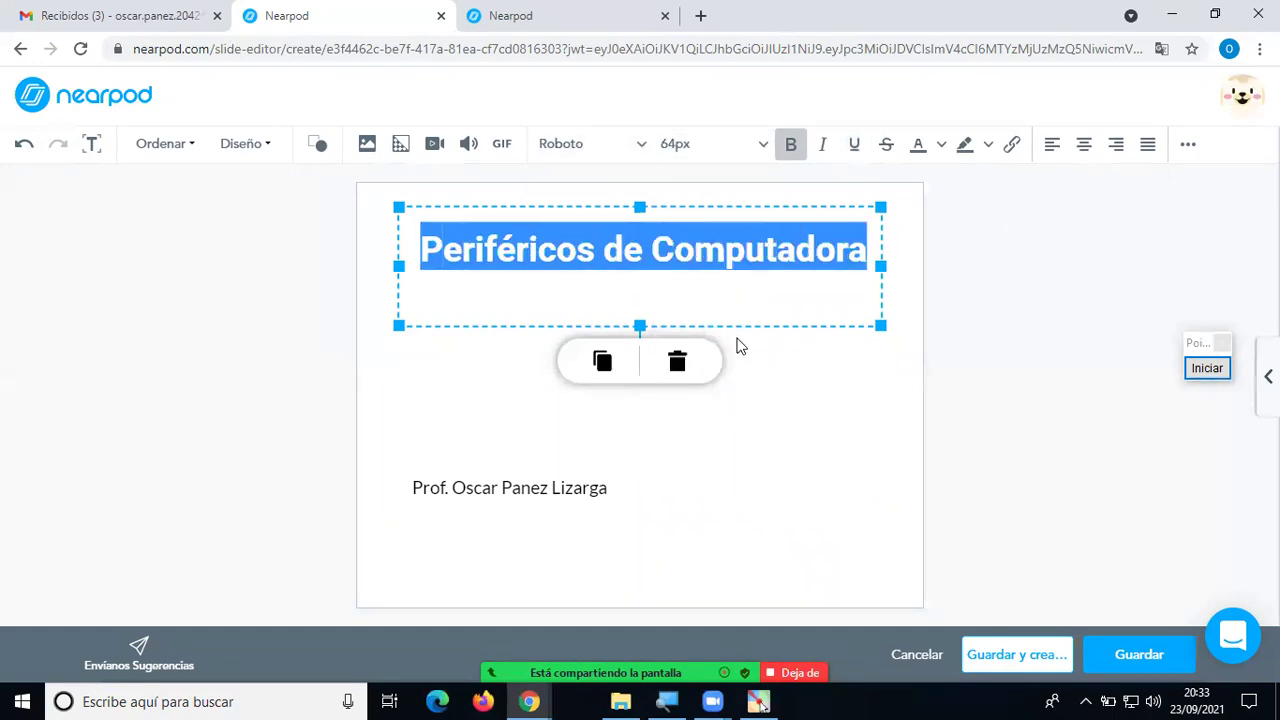
left_click(640, 330)
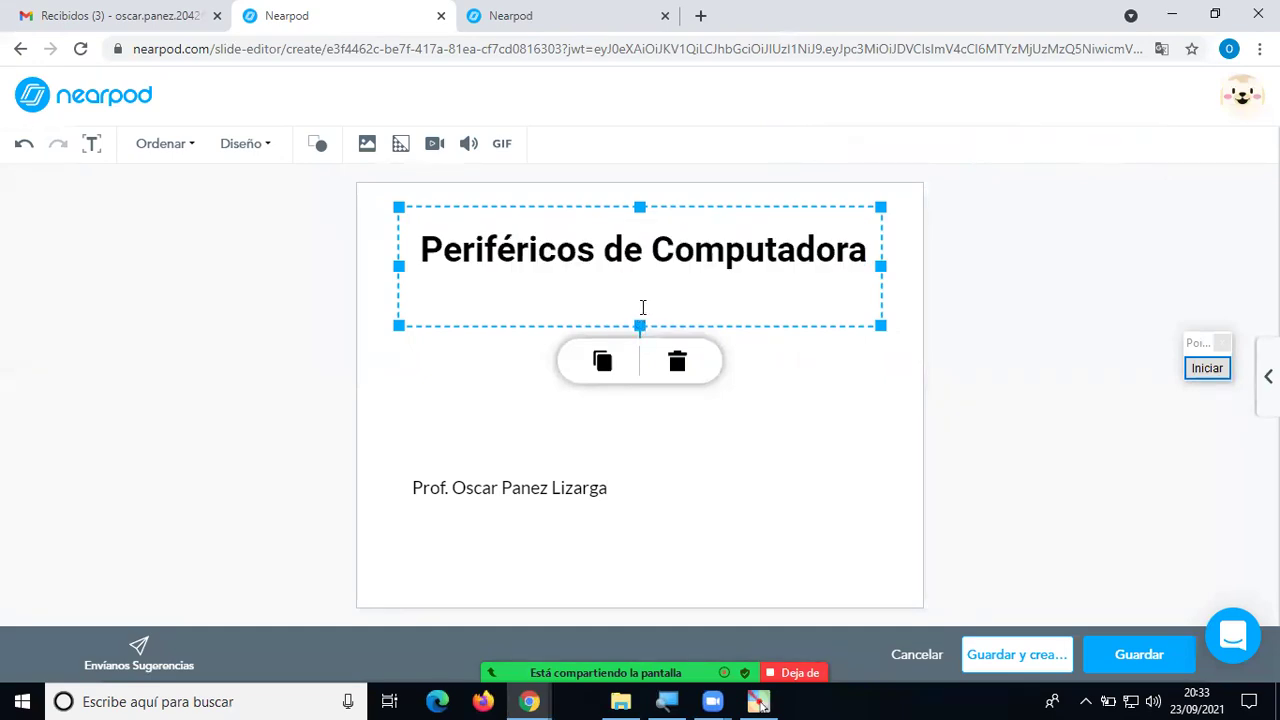
Shorten the title box, move it slightly lower, and colour the title text teal green.
left_click_drag(640, 325, 696, 310)
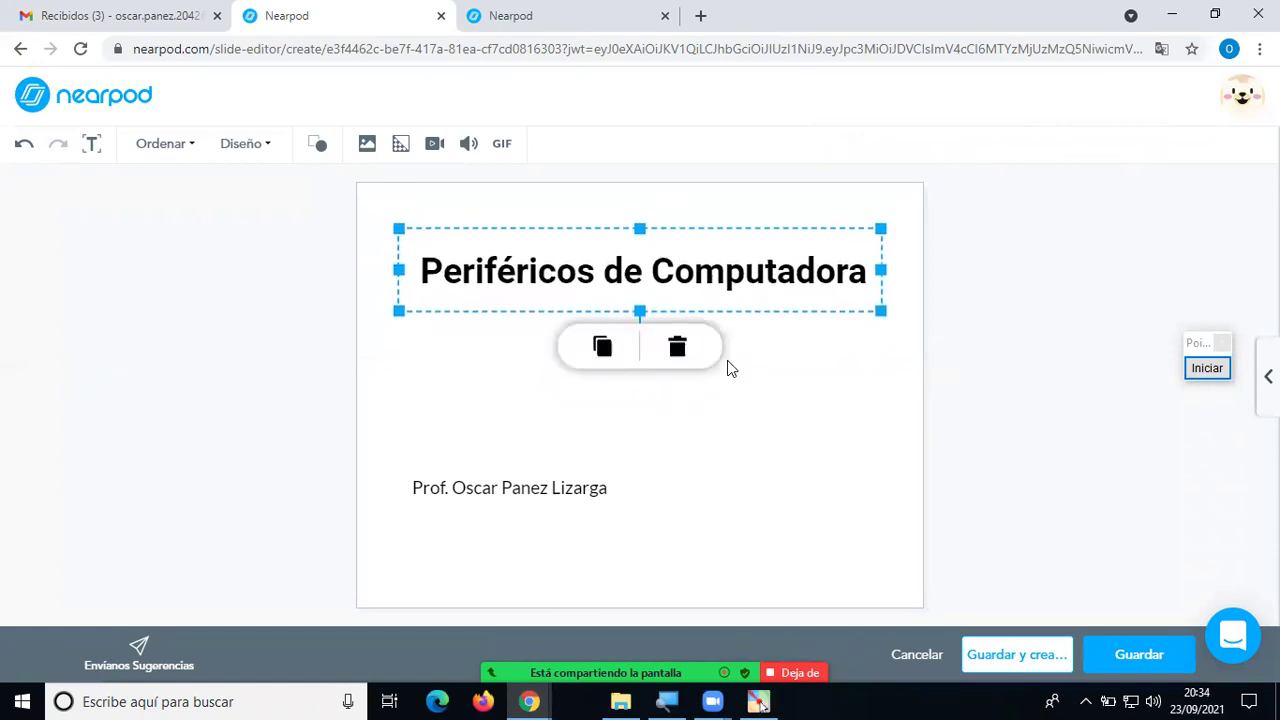
left_click(872, 447)
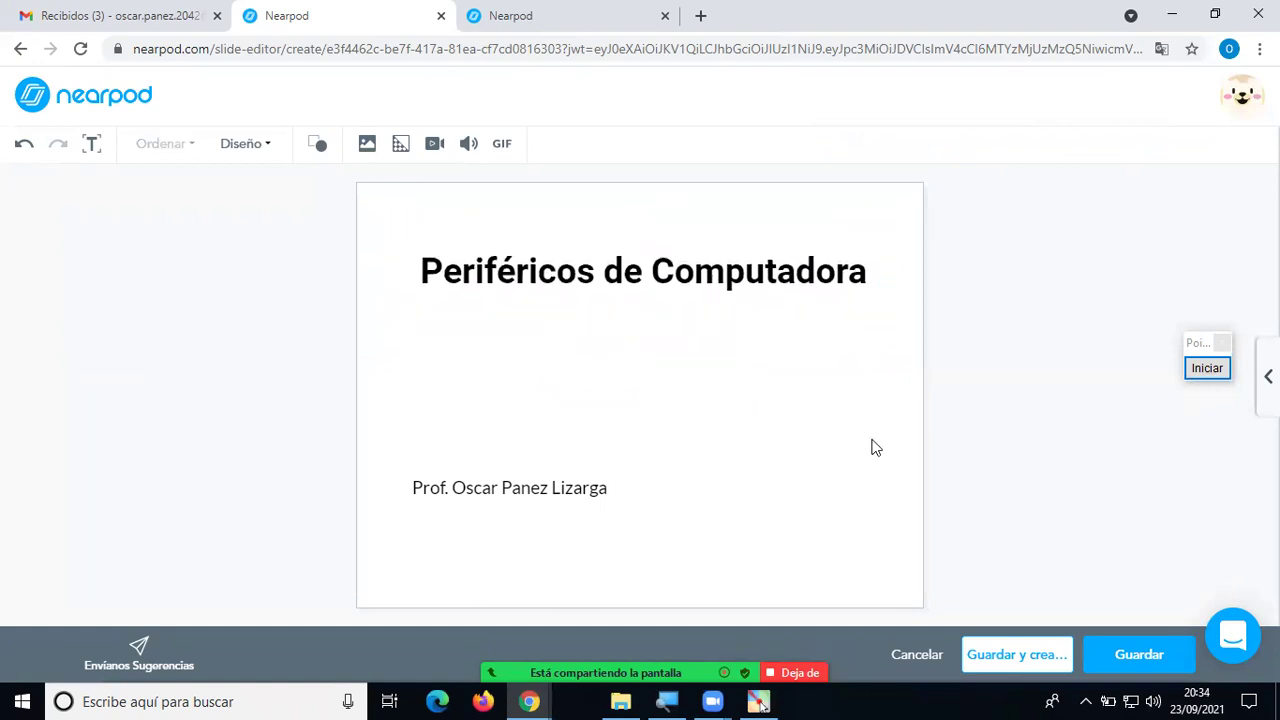
left_click(655, 272)
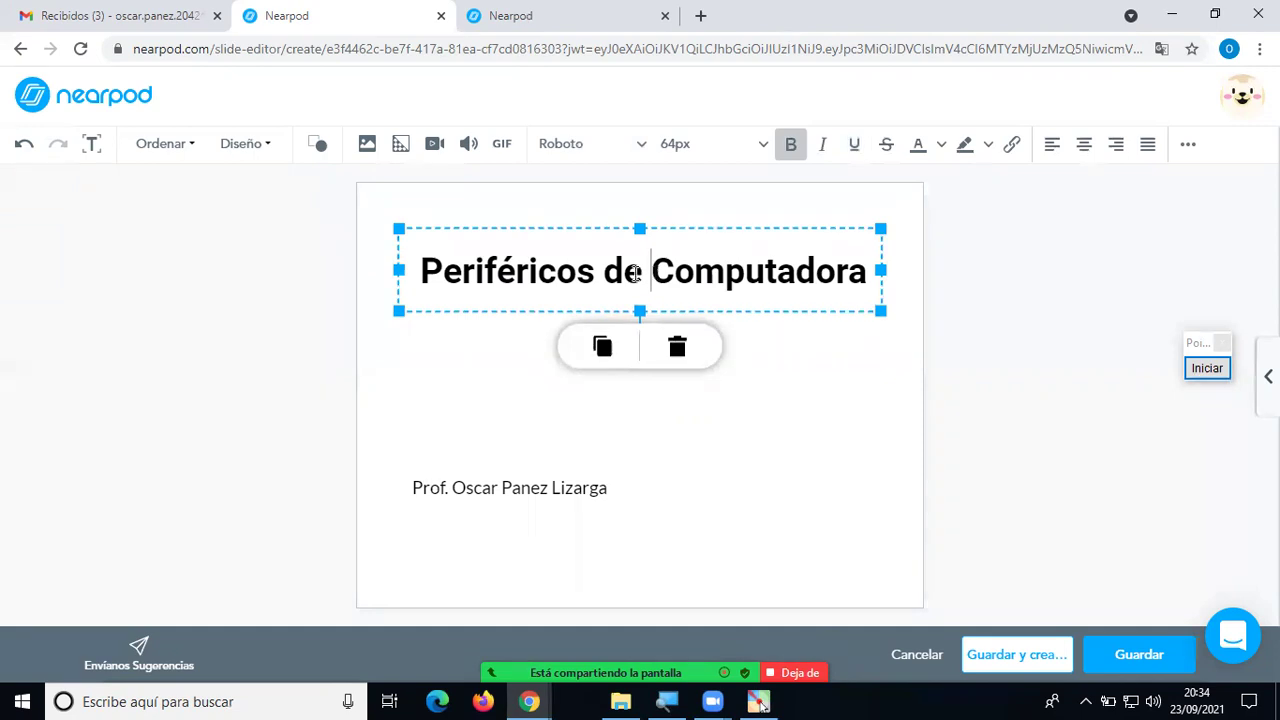
left_click_drag(425, 275, 892, 250)
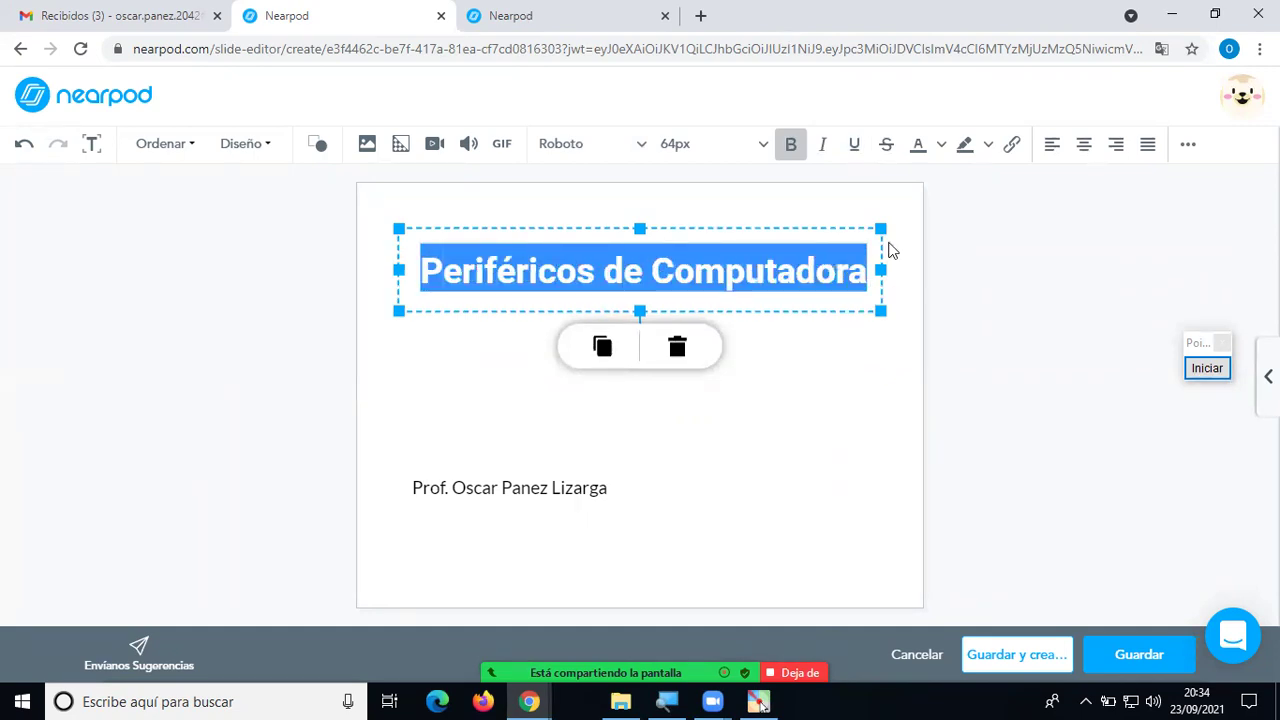
left_click(943, 145)
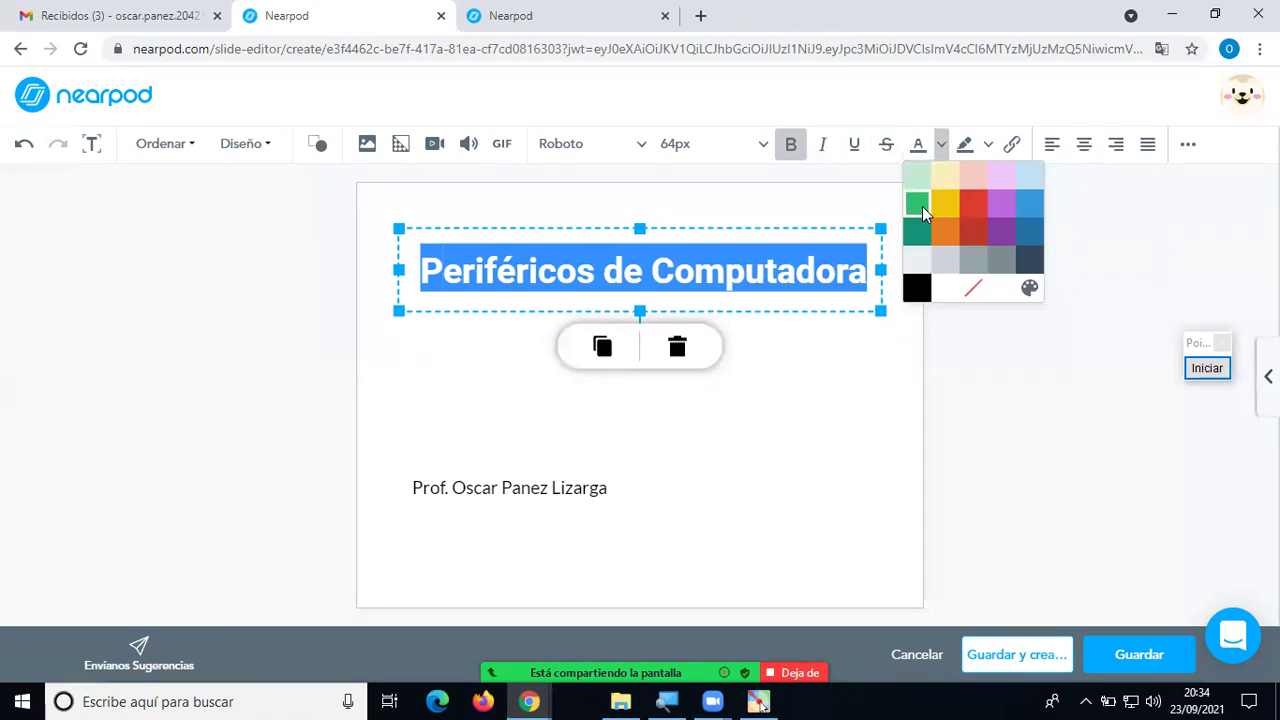
left_click(912, 237)
left_click(853, 385)
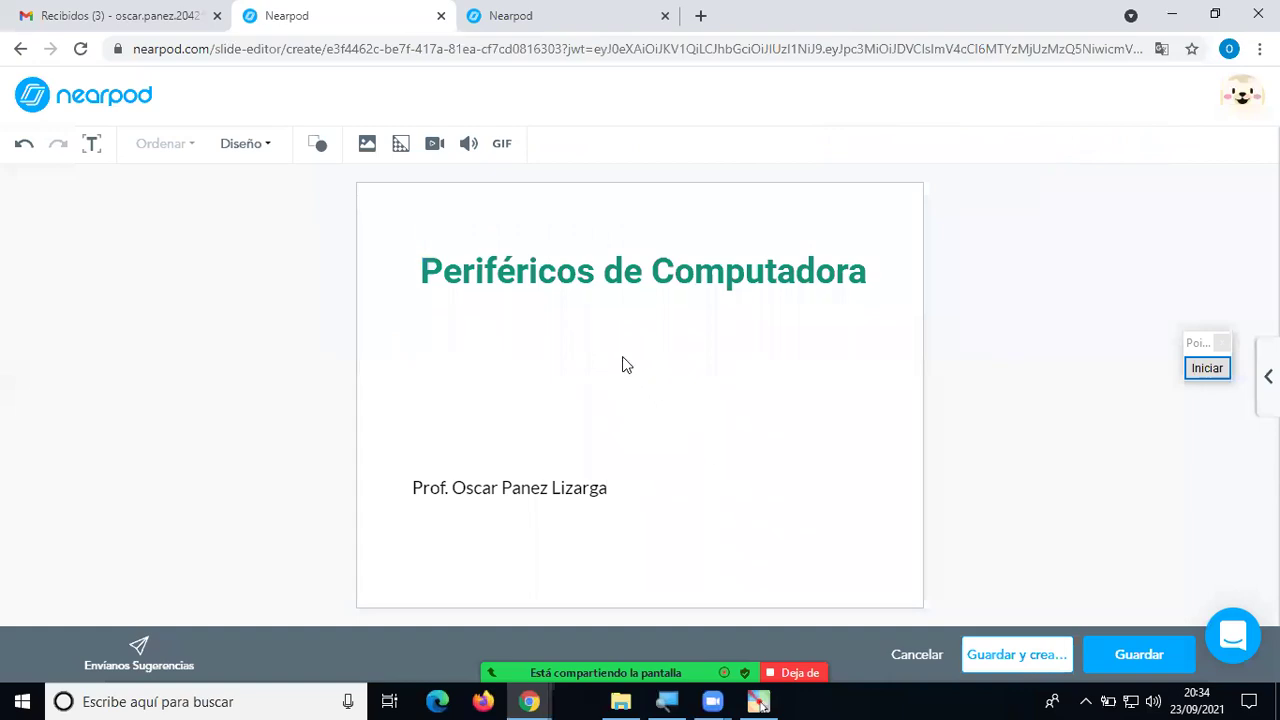
left_click(589, 268)
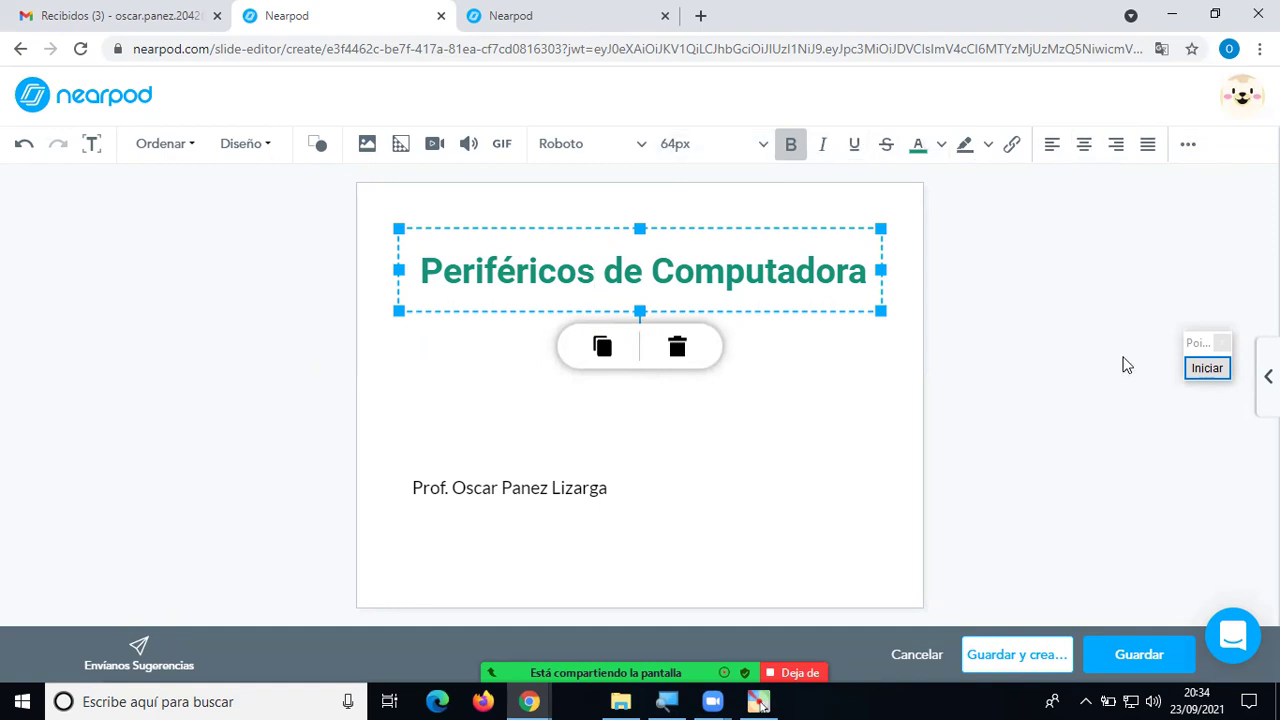
left_click(897, 494)
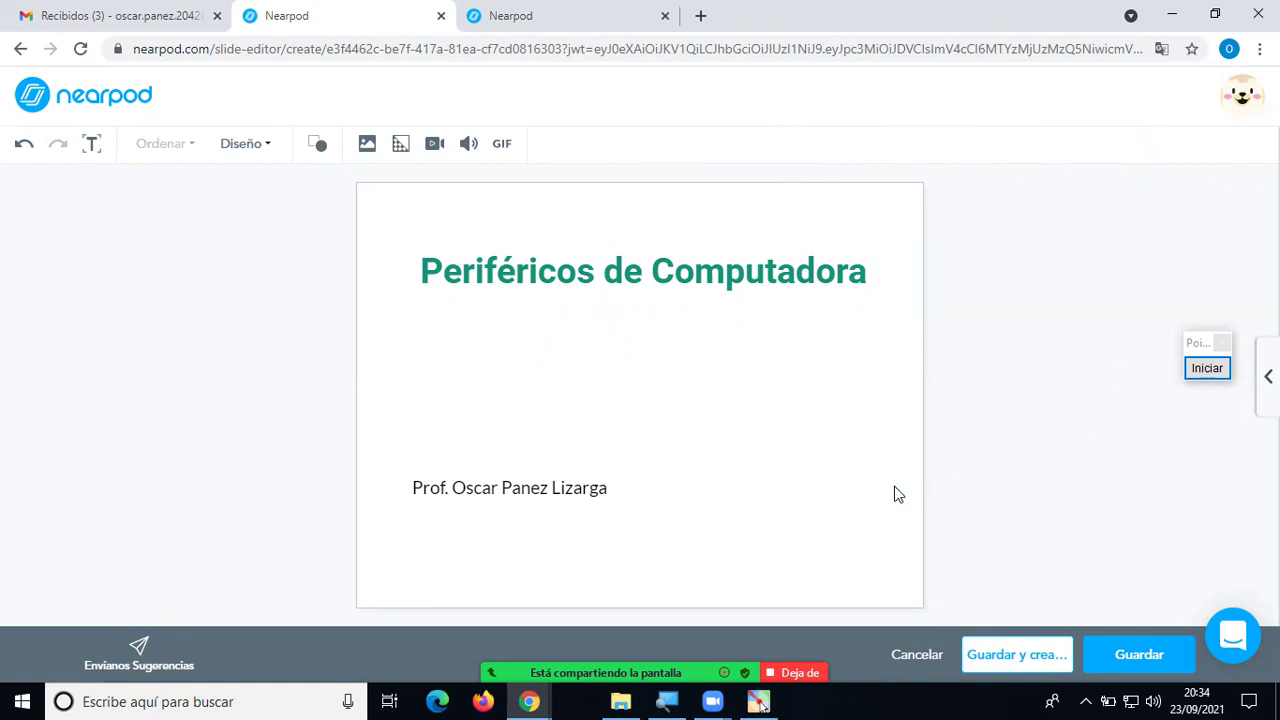
left_click(710, 276)
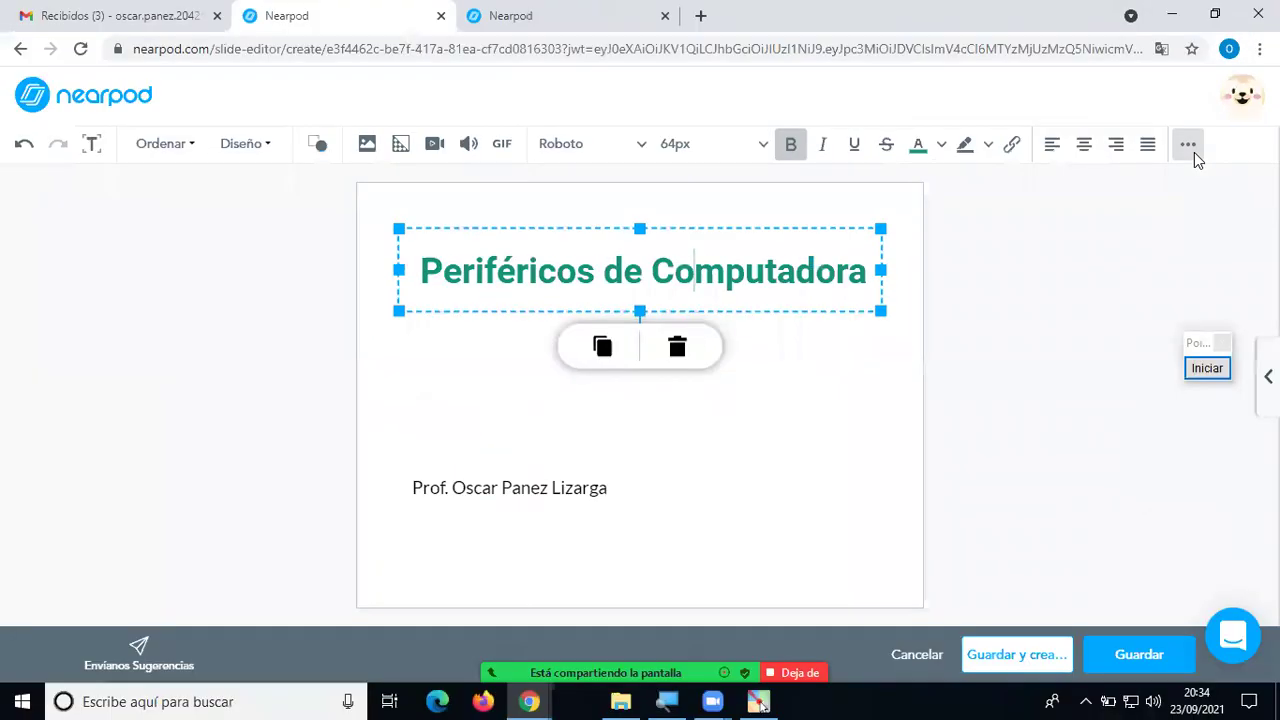
left_click(1190, 148)
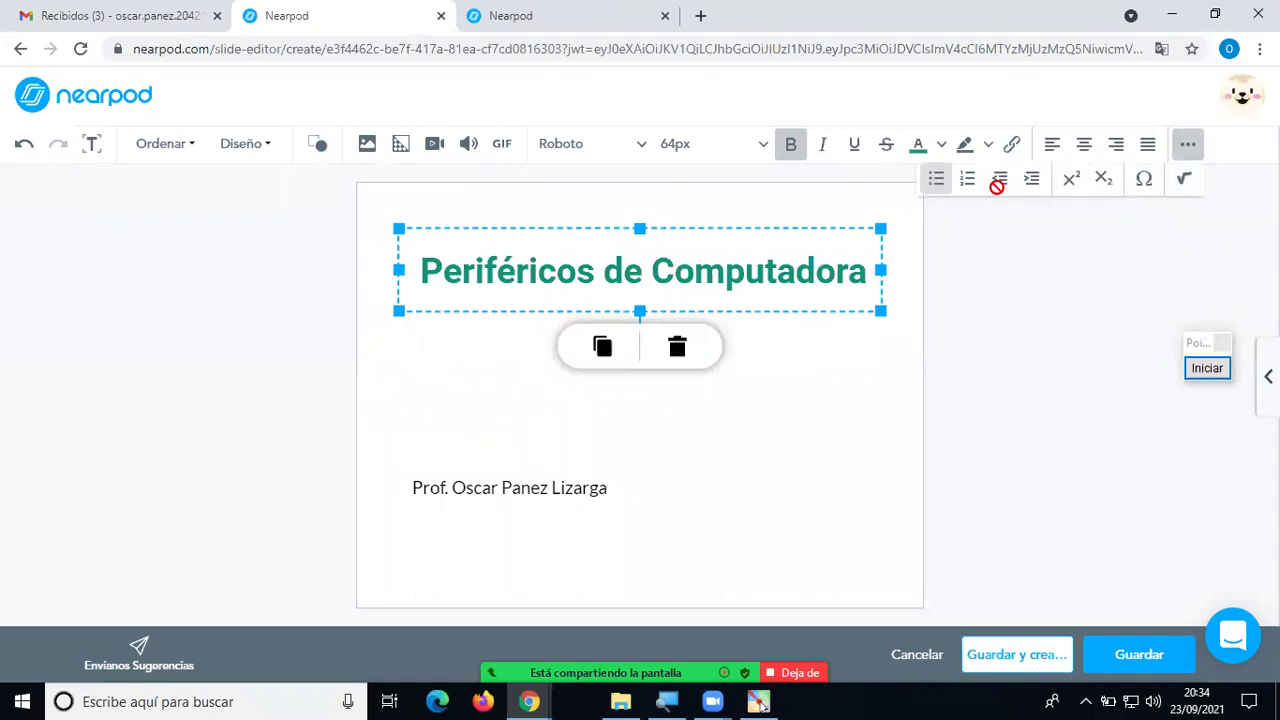
left_click(836, 379)
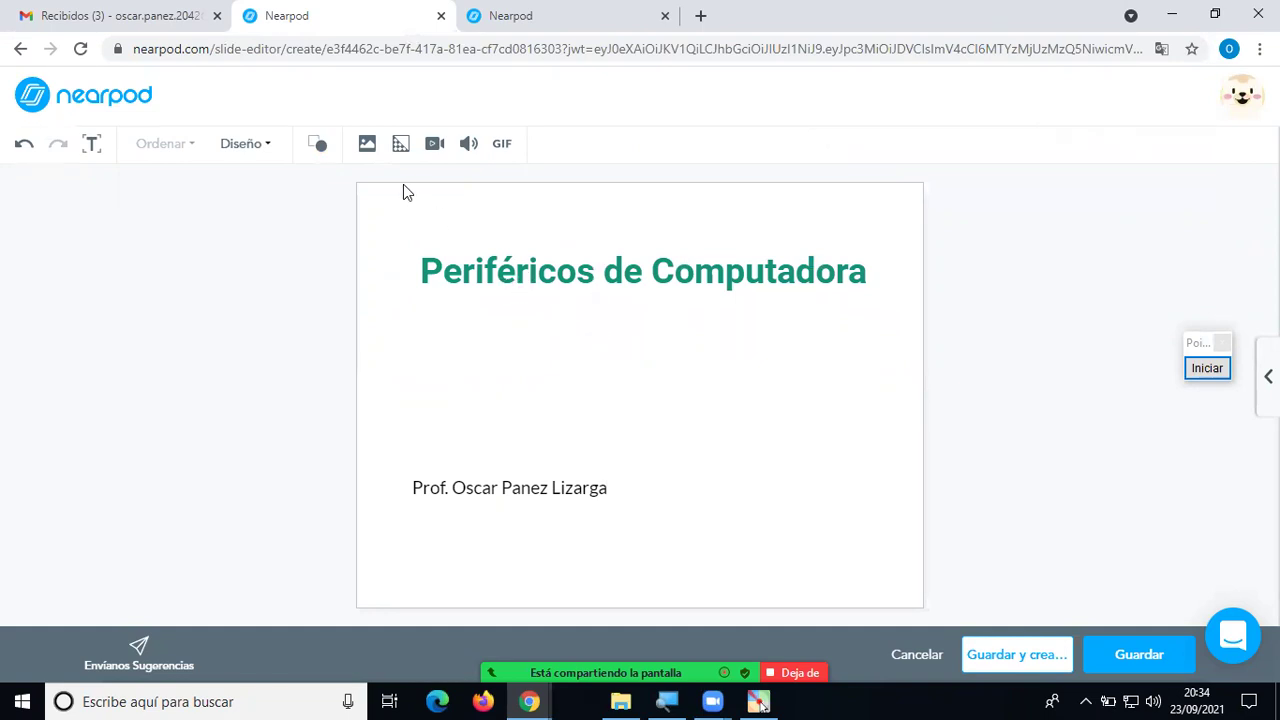
Add a Cuadrado shape, stretch it into a wide rectangle, and move it to the slide's top.
left_click(318, 146)
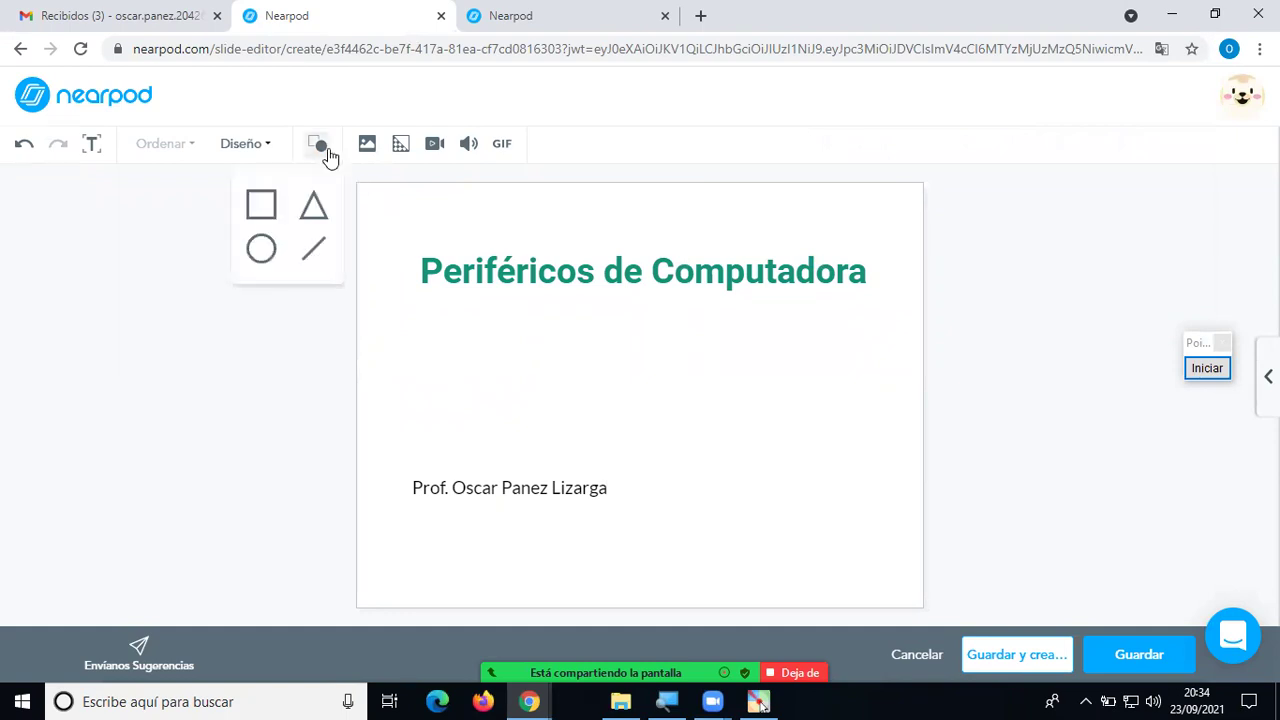
left_click(260, 205)
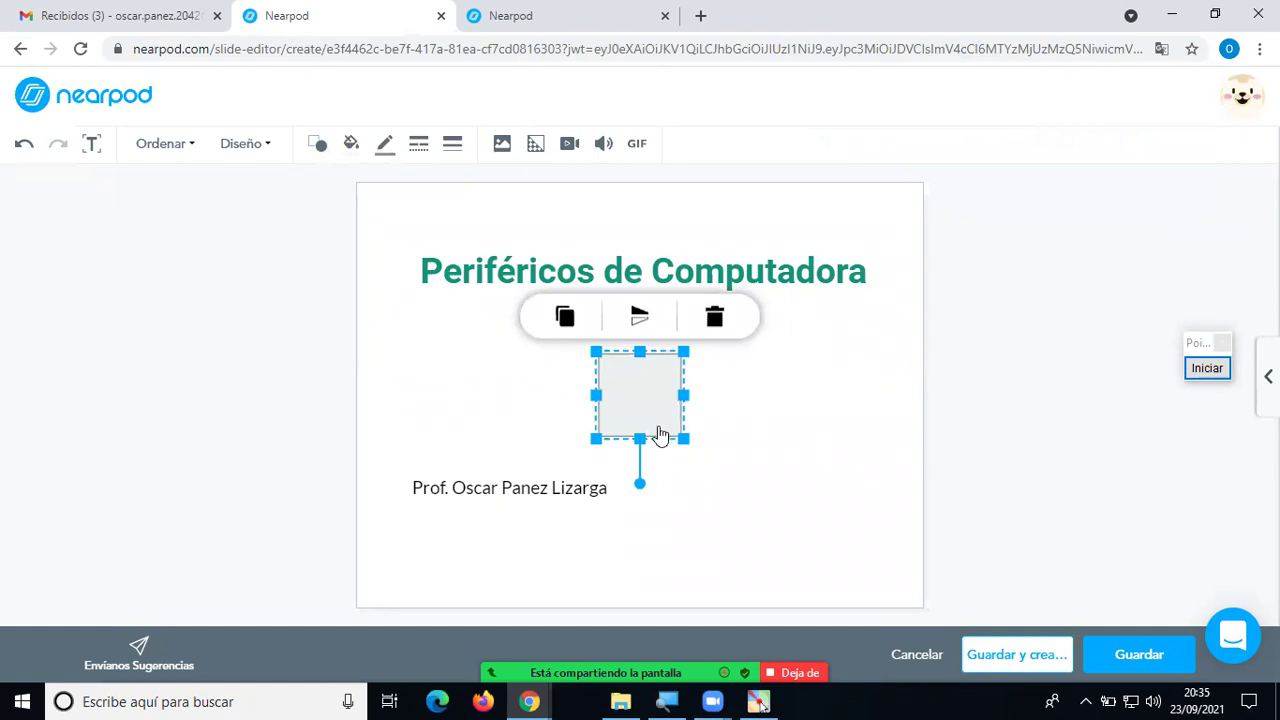
left_click_drag(686, 389, 876, 390)
left_click_drag(597, 395, 386, 395)
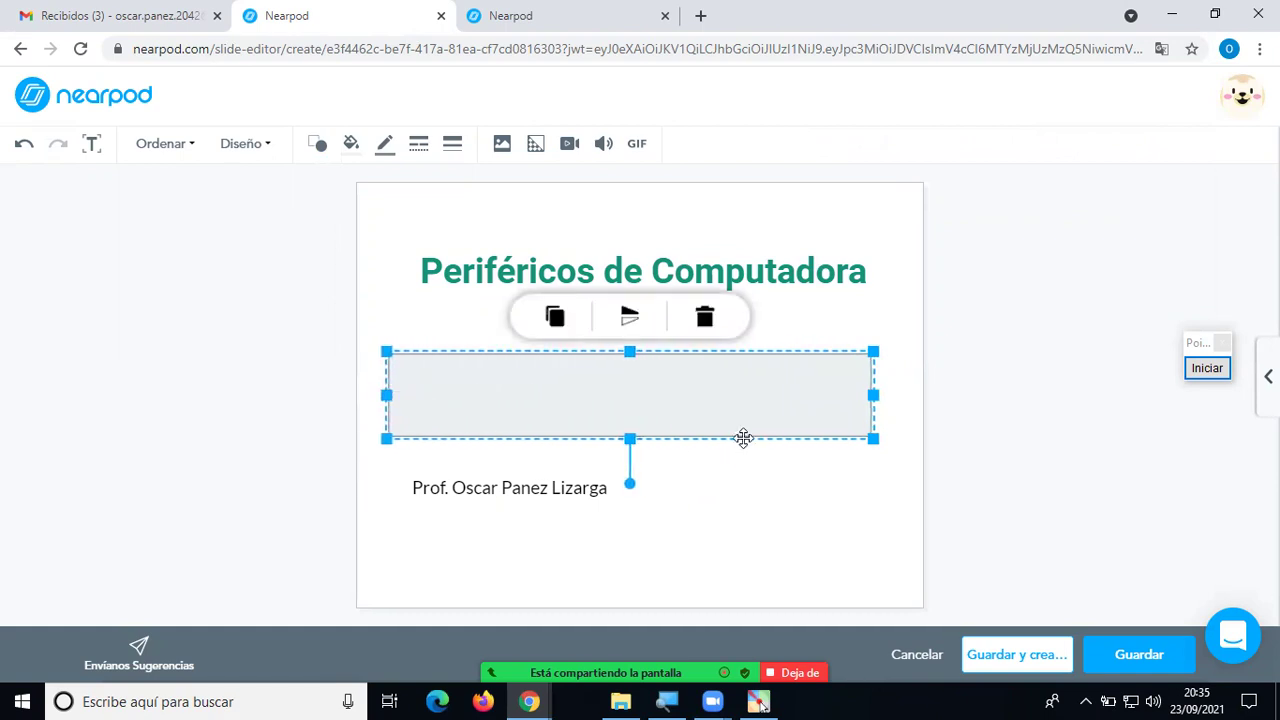
left_click_drag(745, 439, 752, 320)
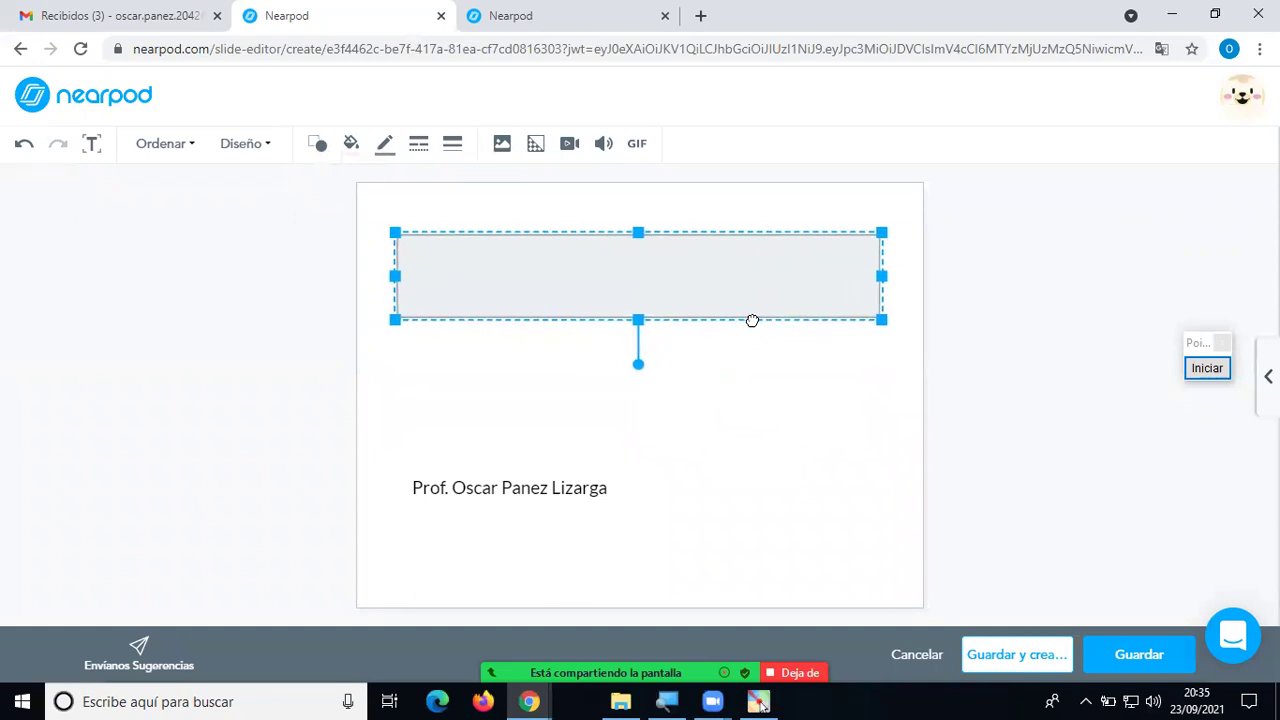
left_click(813, 427)
left_click(733, 282)
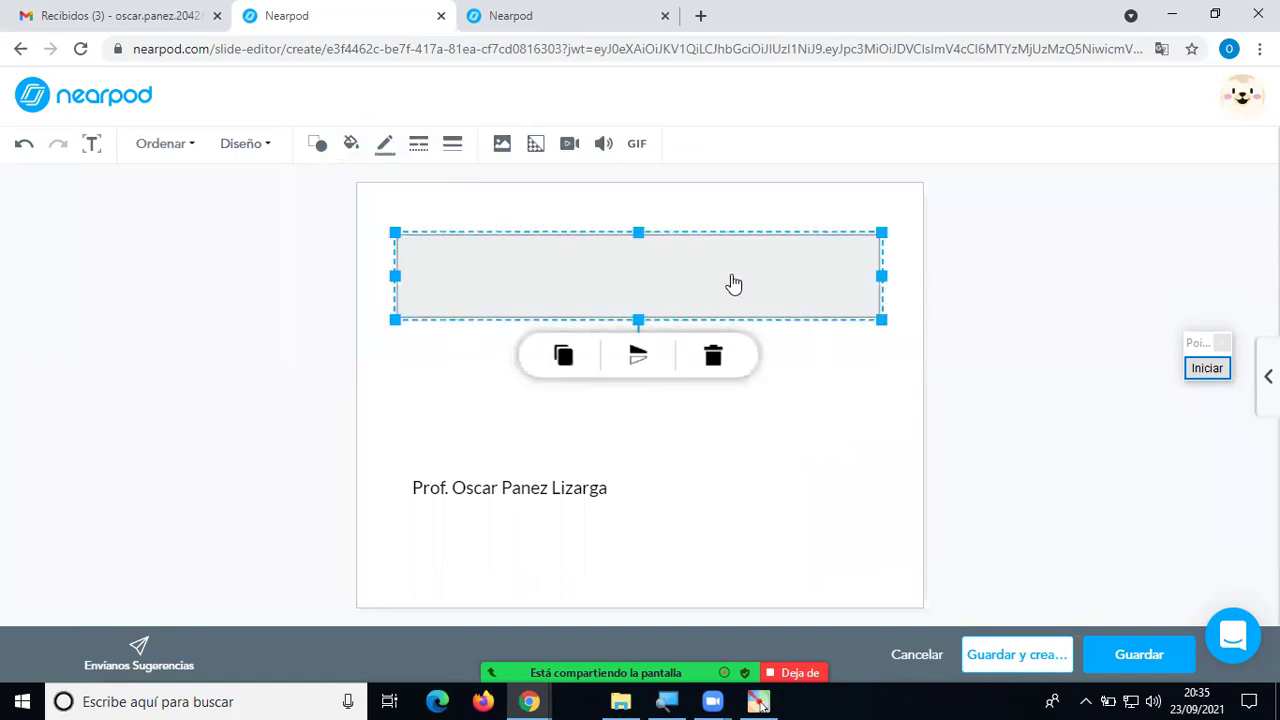
left_click(838, 406)
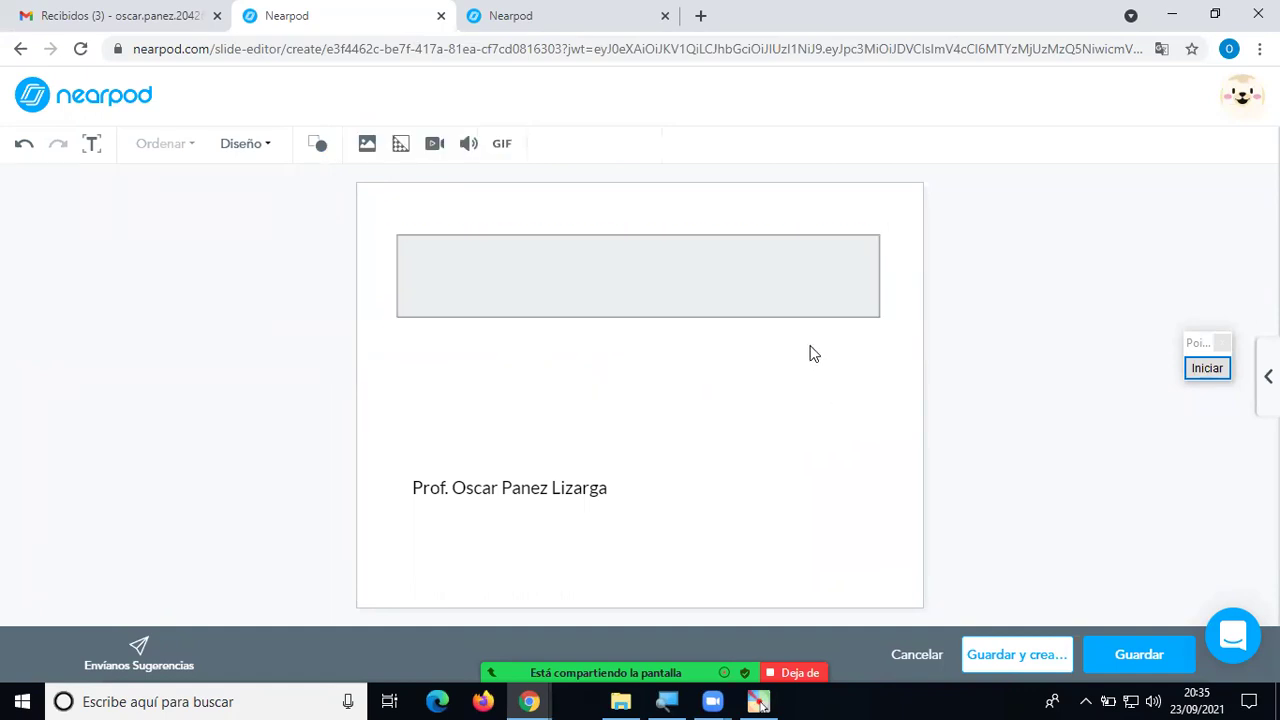
left_click(851, 315)
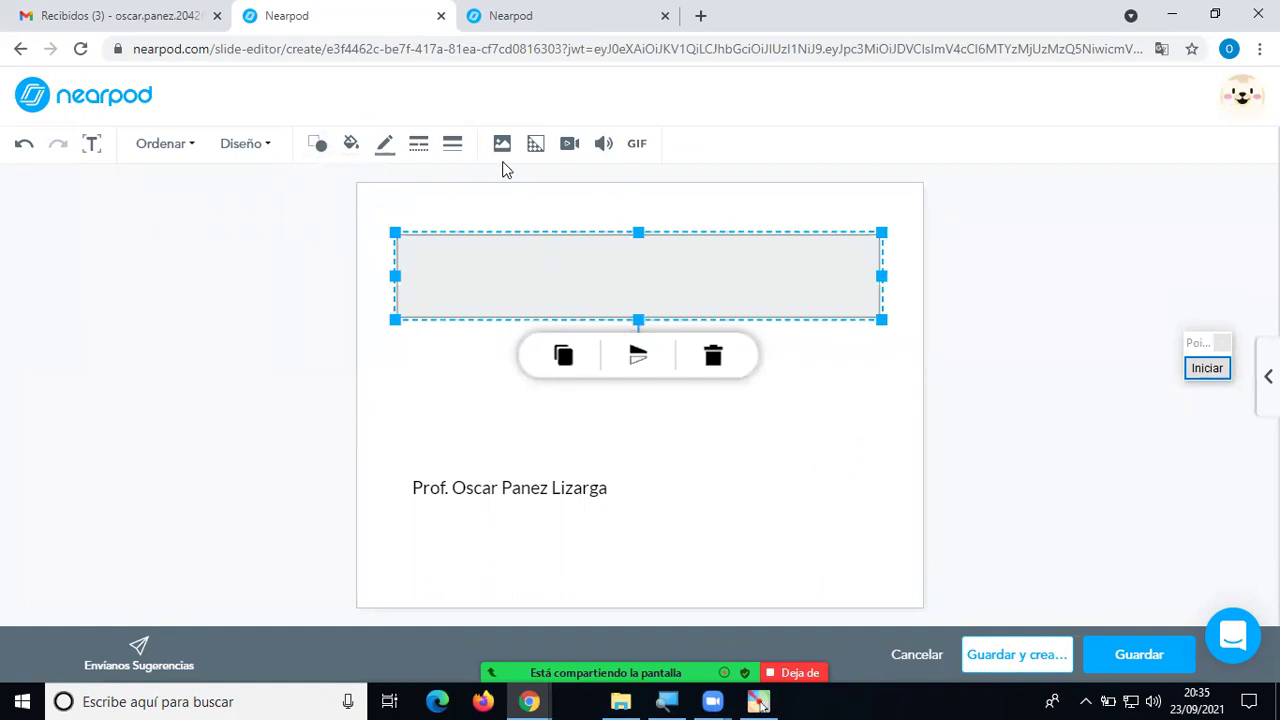
Fill the rectangle dark blue and shift it over the title area.
left_click(351, 145)
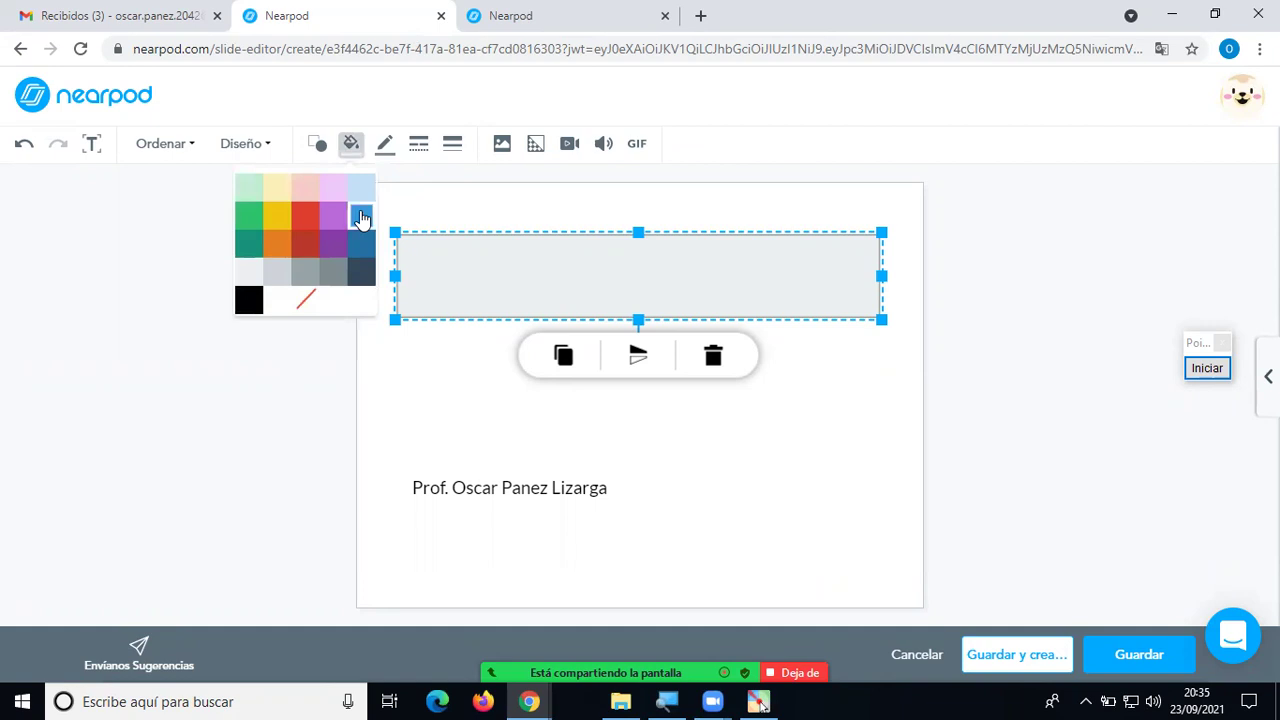
left_click(361, 245)
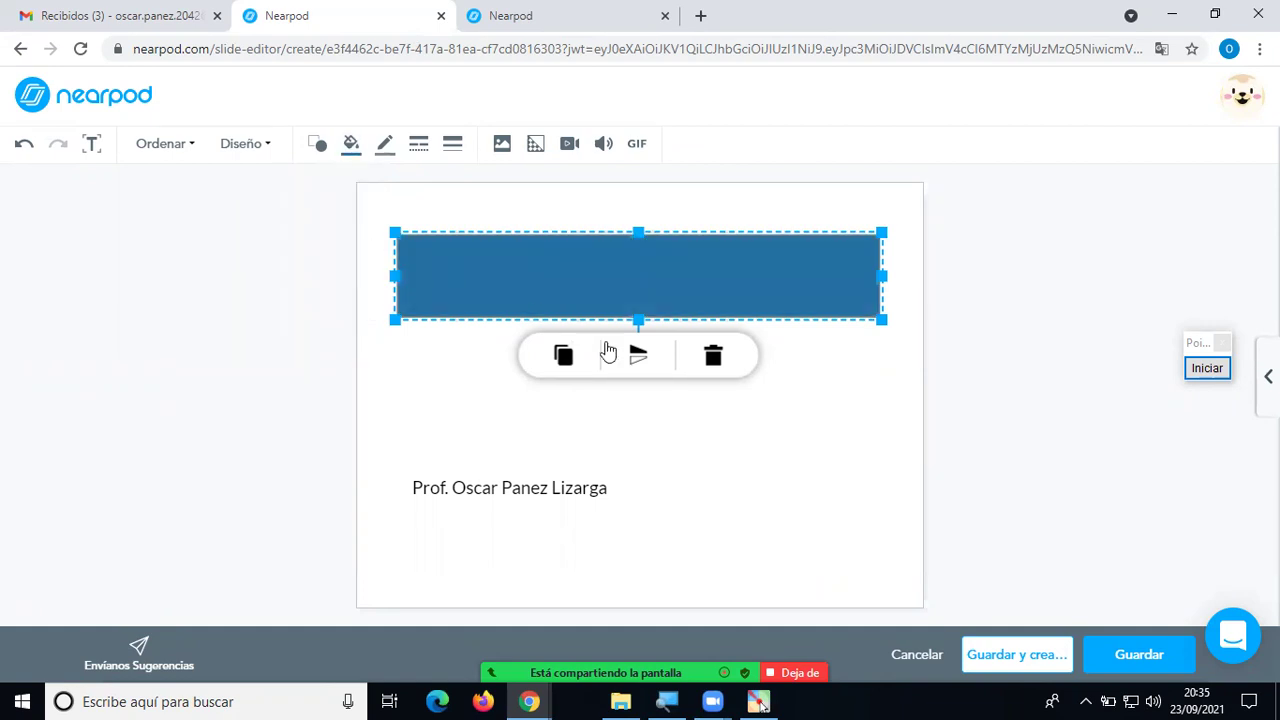
left_click(812, 446)
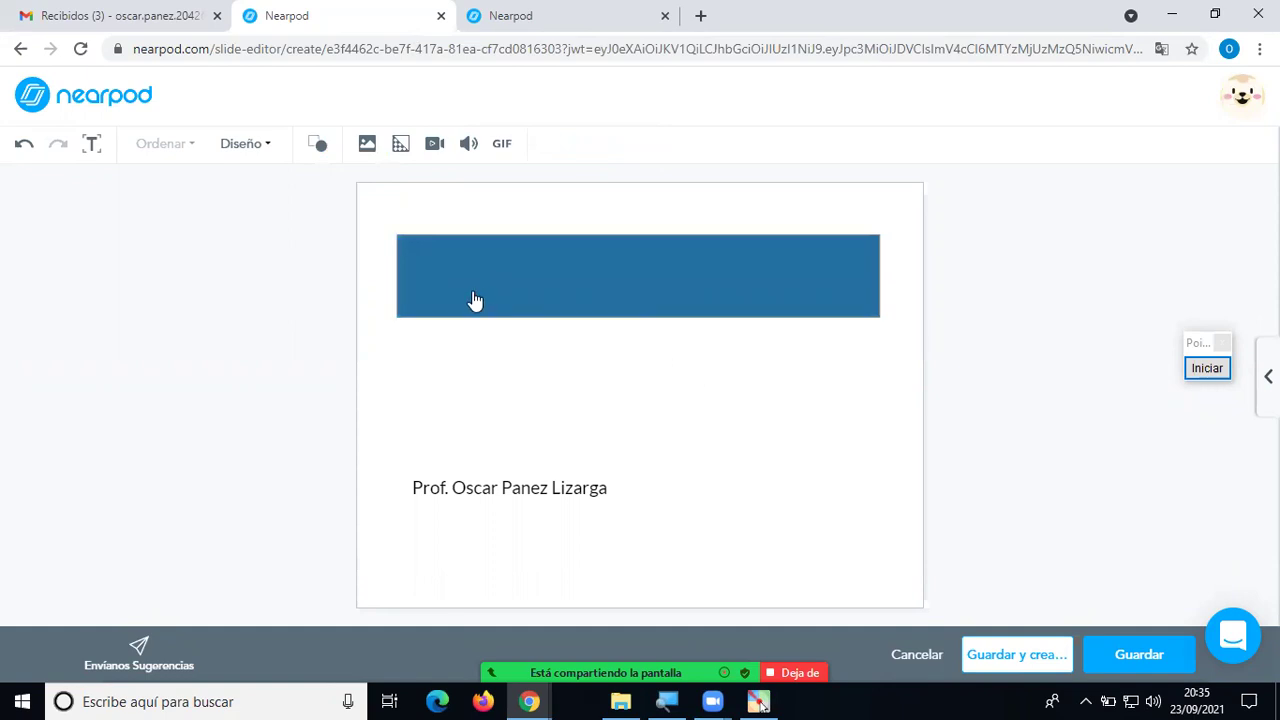
left_click_drag(548, 311, 565, 292)
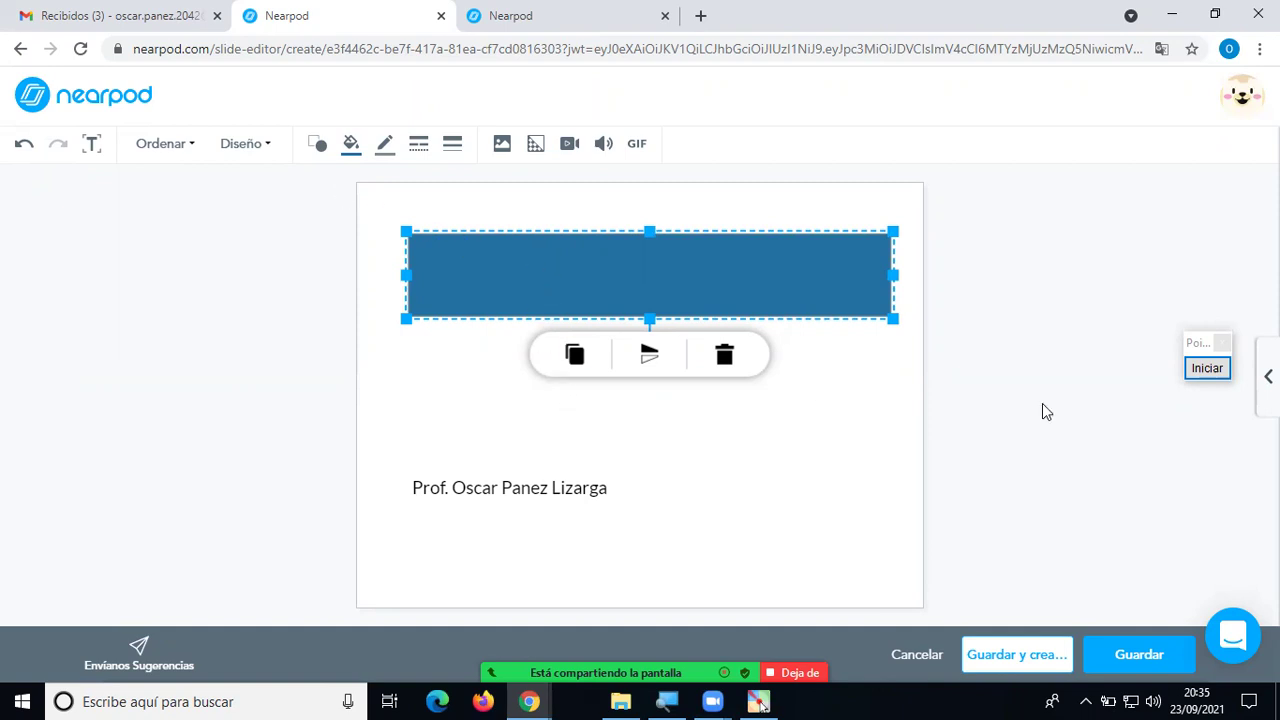
left_click(1200, 368)
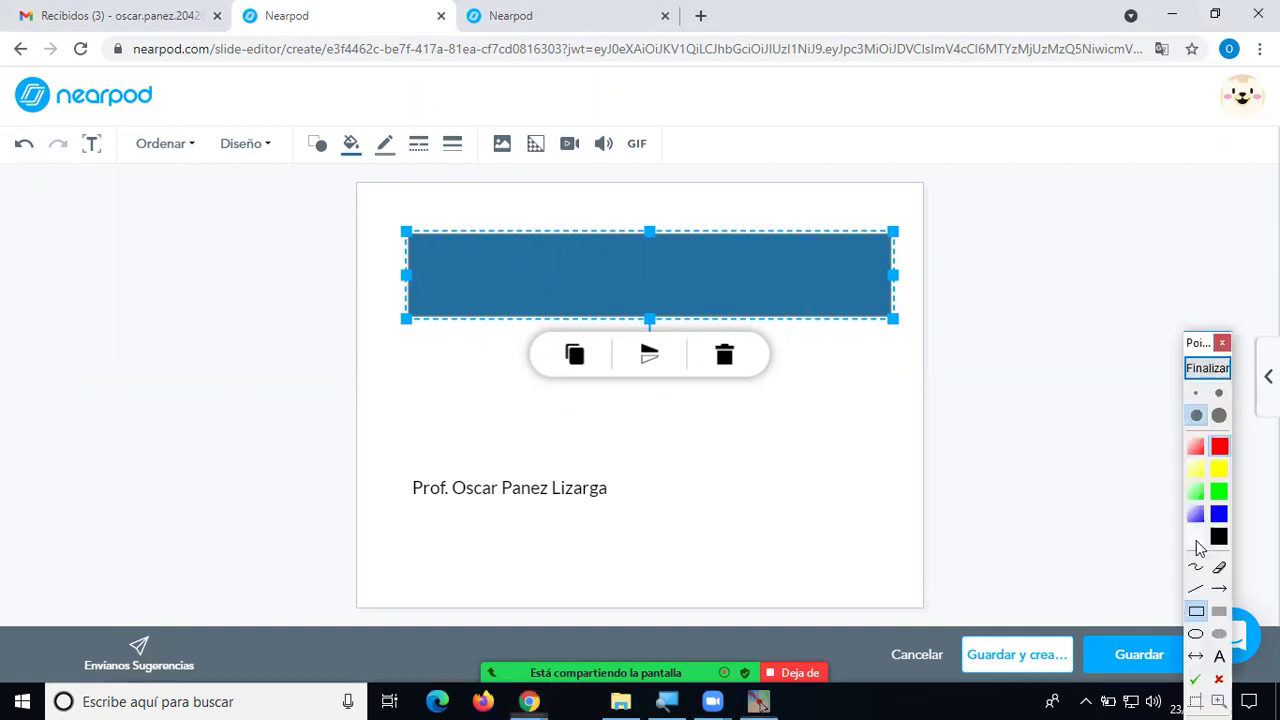
left_click(1197, 568)
mouse_move(767, 207)
left_mouse_down()
mouse_move(356, 258)
mouse_move(560, 354)
mouse_move(924, 338)
mouse_move(905, 195)
mouse_move(733, 208)
left_mouse_up()
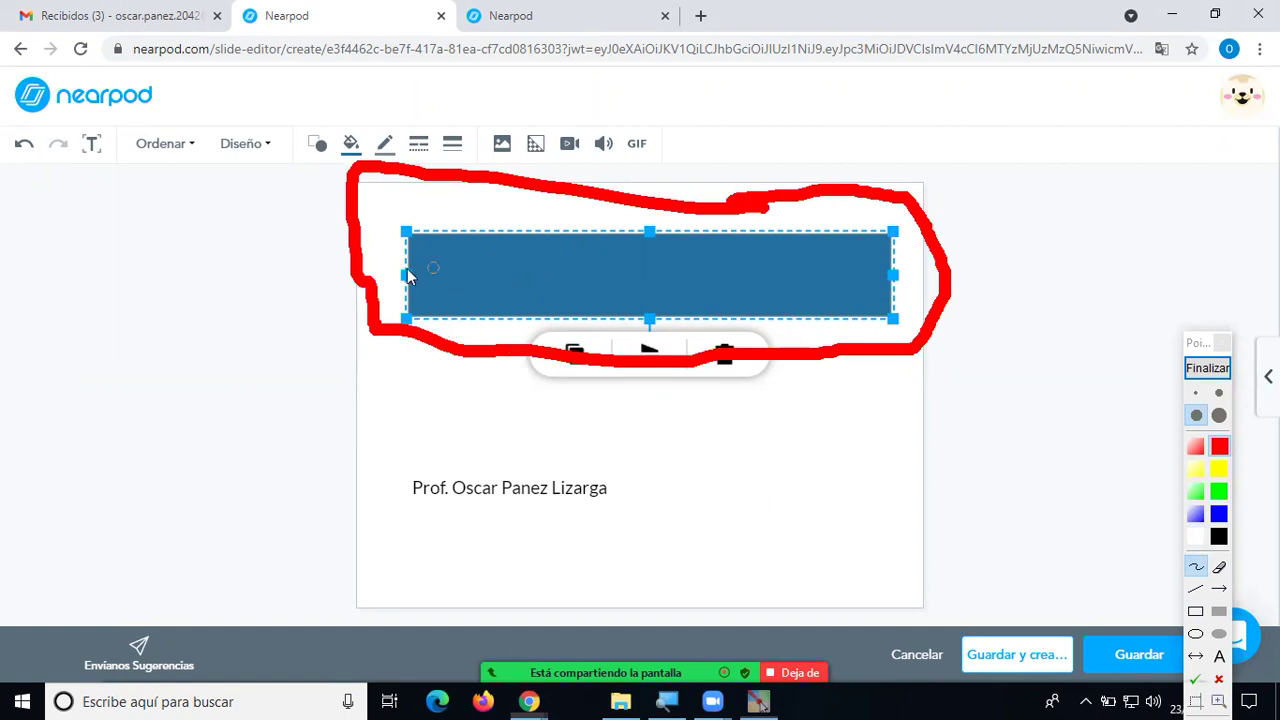
mouse_move(352, 280)
left_mouse_down()
mouse_move(277, 285)
mouse_move(166, 192)
mouse_move(164, 165)
mouse_move(152, 195)
mouse_move(163, 163)
mouse_move(185, 210)
left_mouse_up()
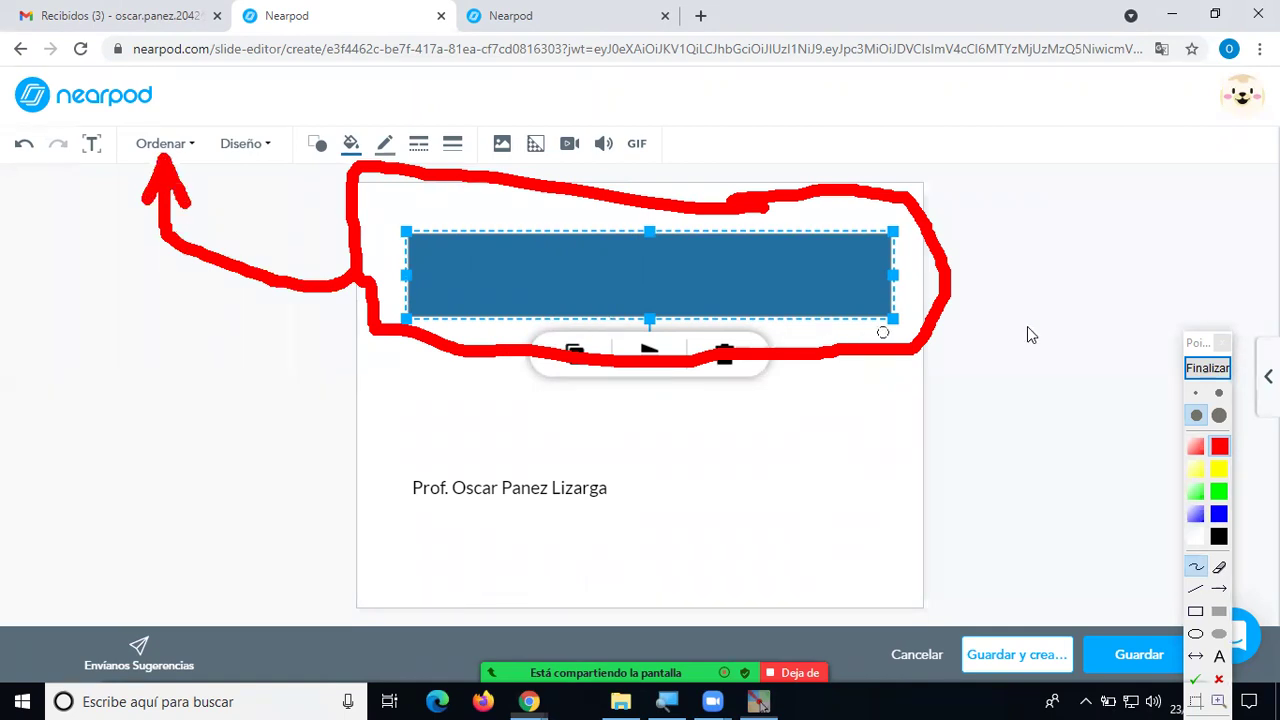
left_click(1208, 368)
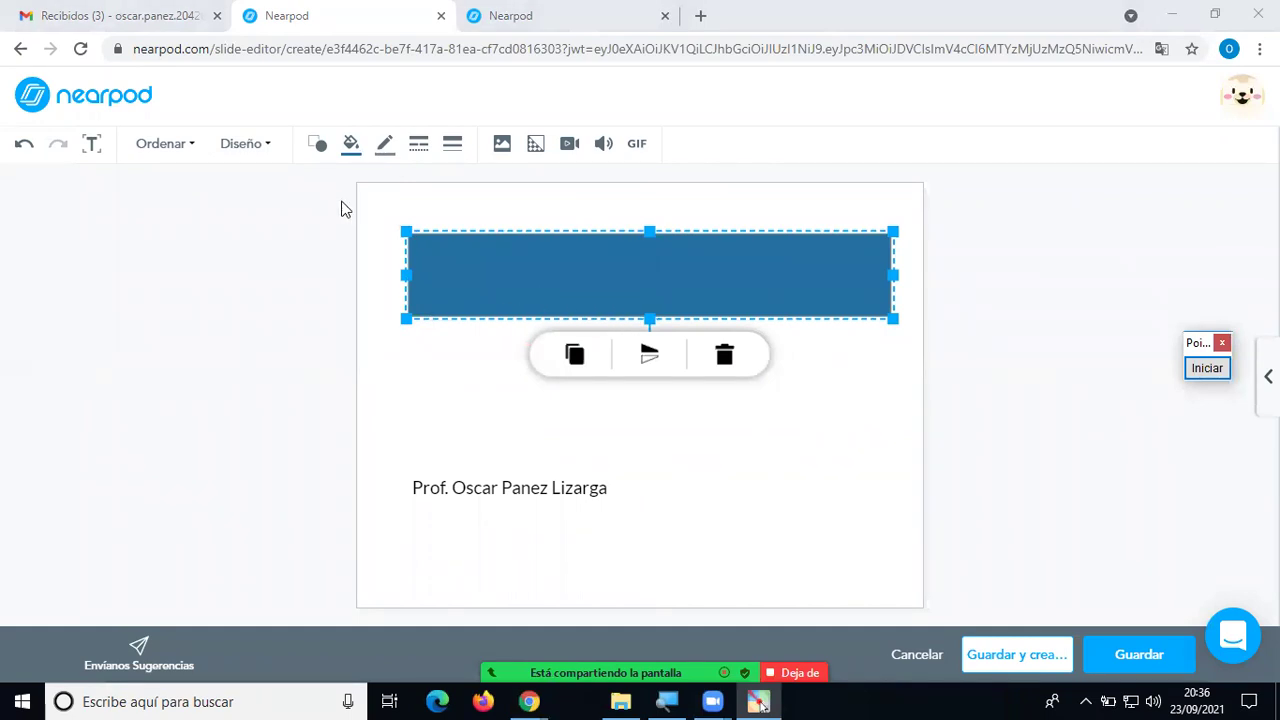
Send the blue rectangle behind the title with Ordenar > Enviar al fondo.
left_click(189, 151)
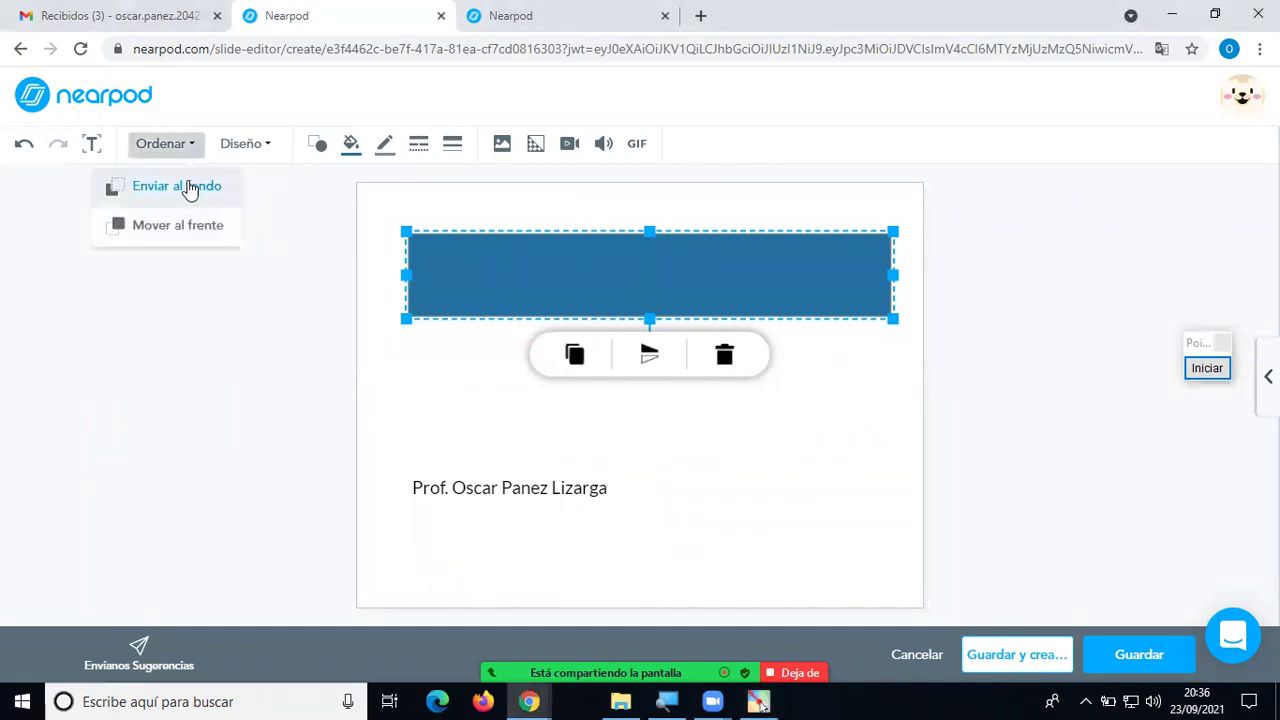
left_click(185, 194)
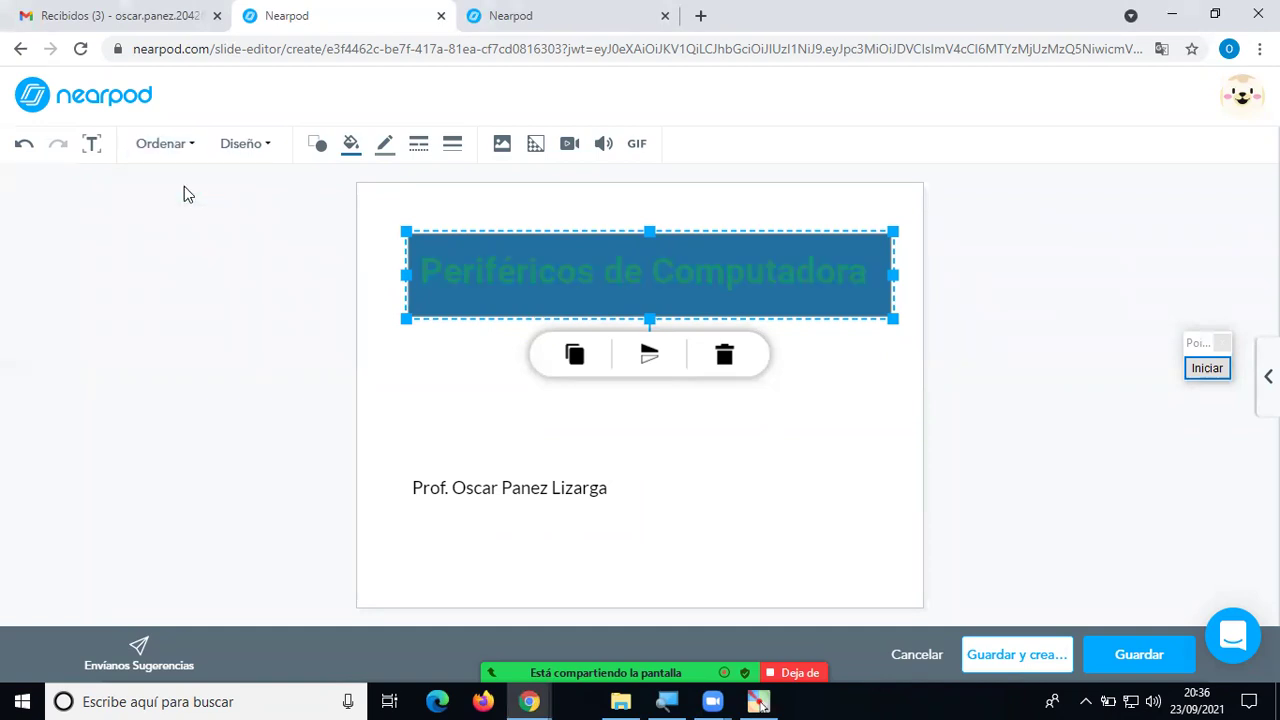
left_click(876, 452)
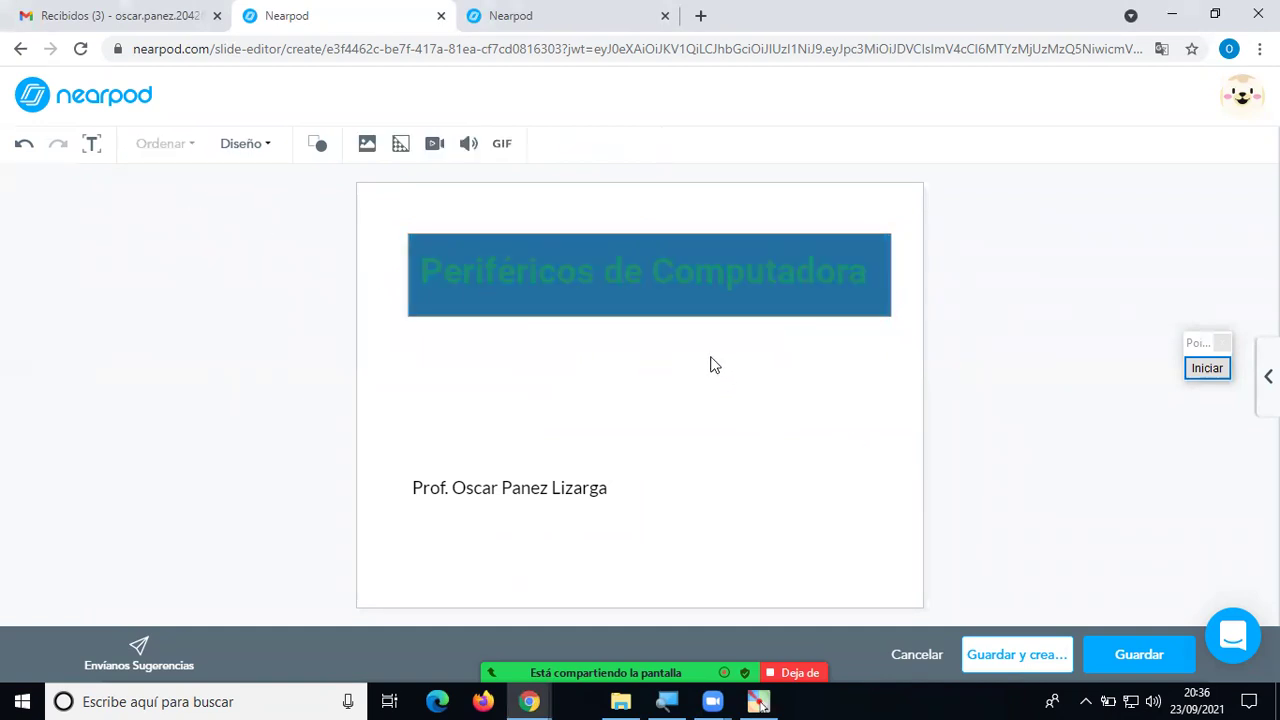
Colour the title text yellow and widen its text box slightly to the right.
left_click(632, 267)
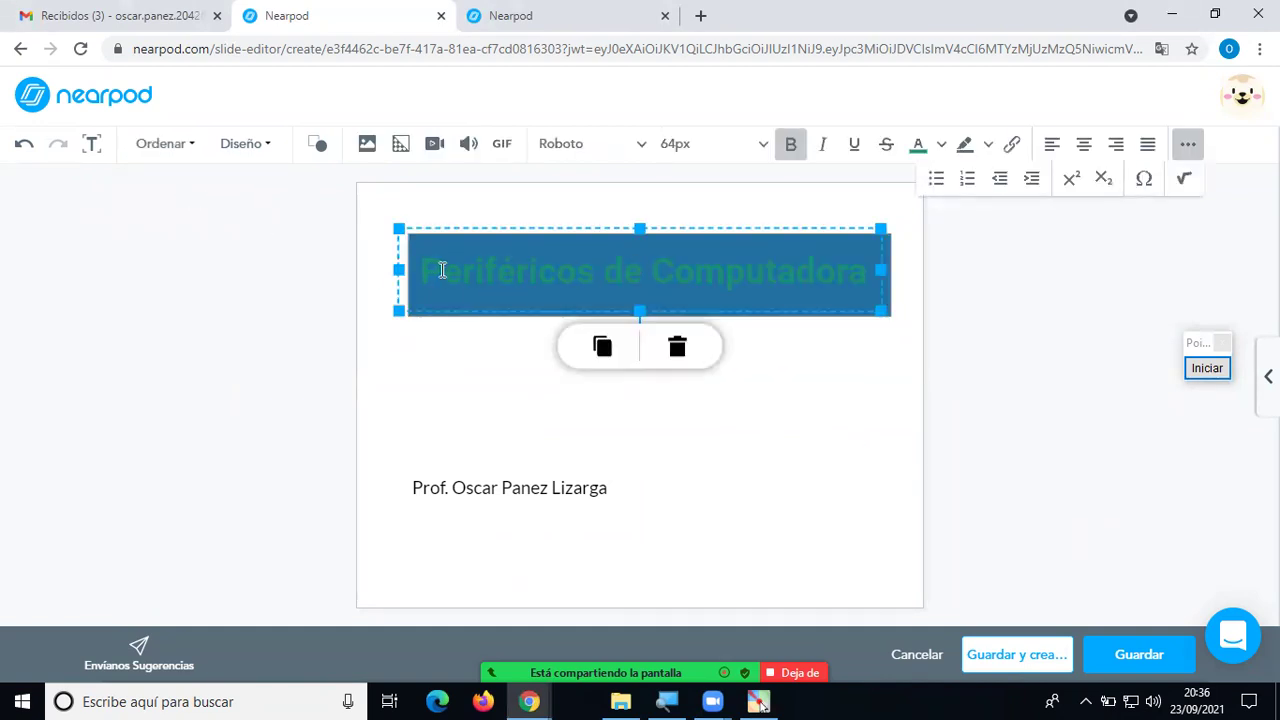
left_click_drag(427, 273, 868, 284)
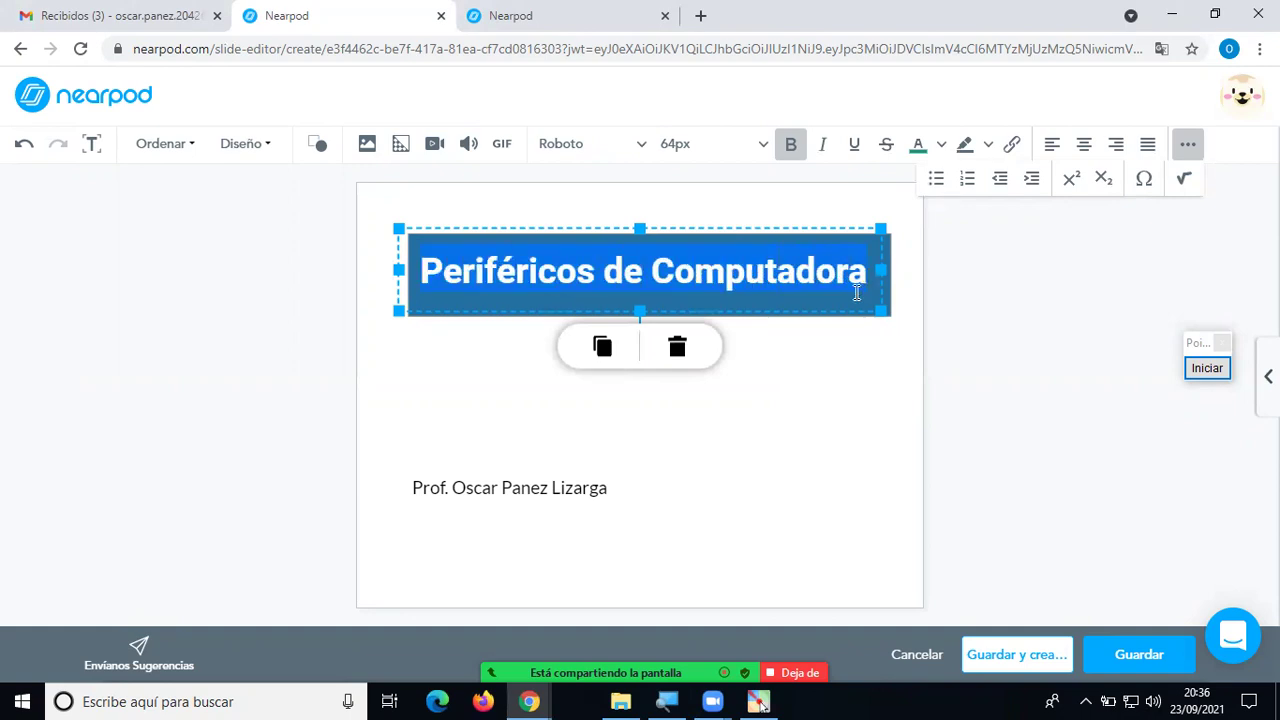
left_click(941, 144)
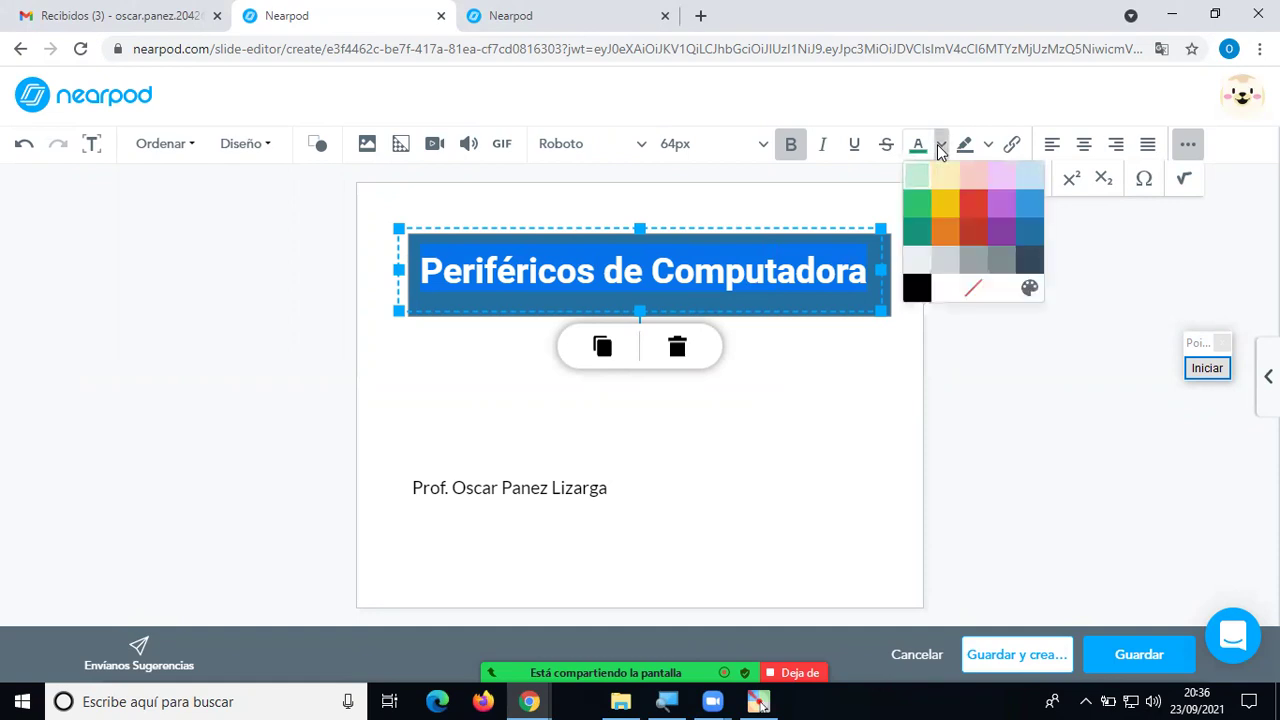
left_click(939, 206)
left_click(789, 392)
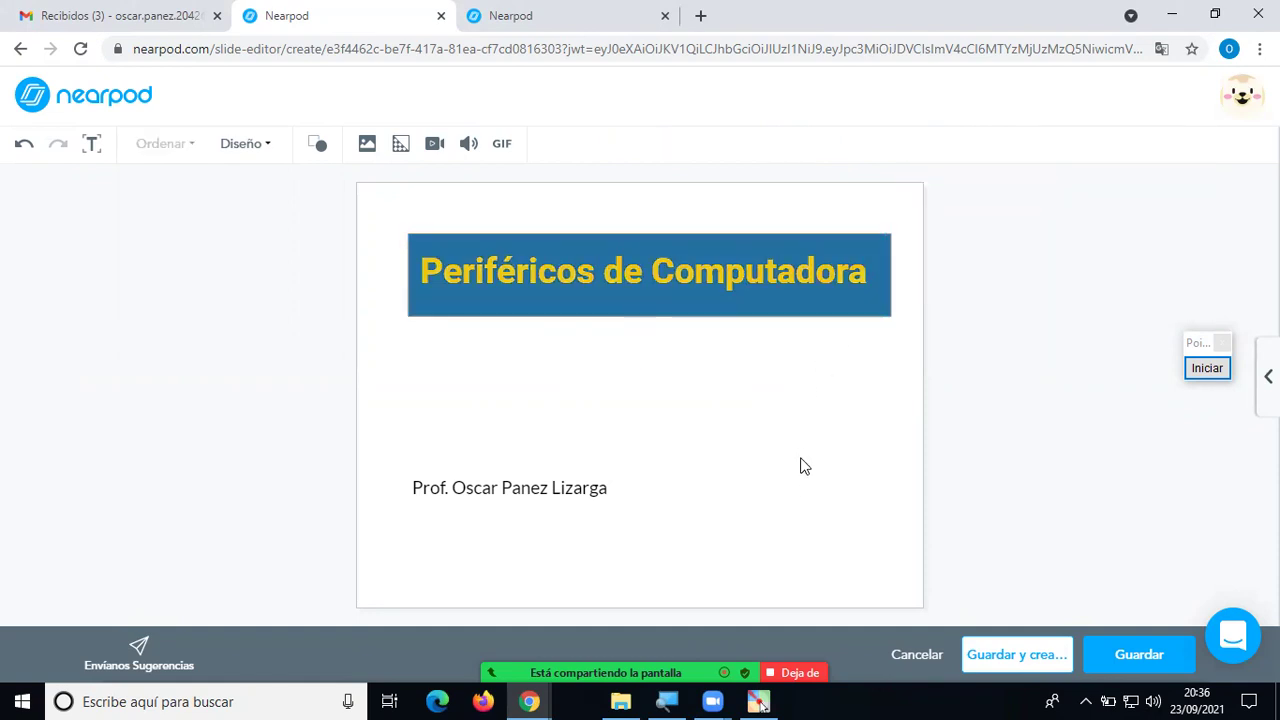
left_click(805, 283)
left_click(883, 271)
left_click_drag(883, 271, 897, 271)
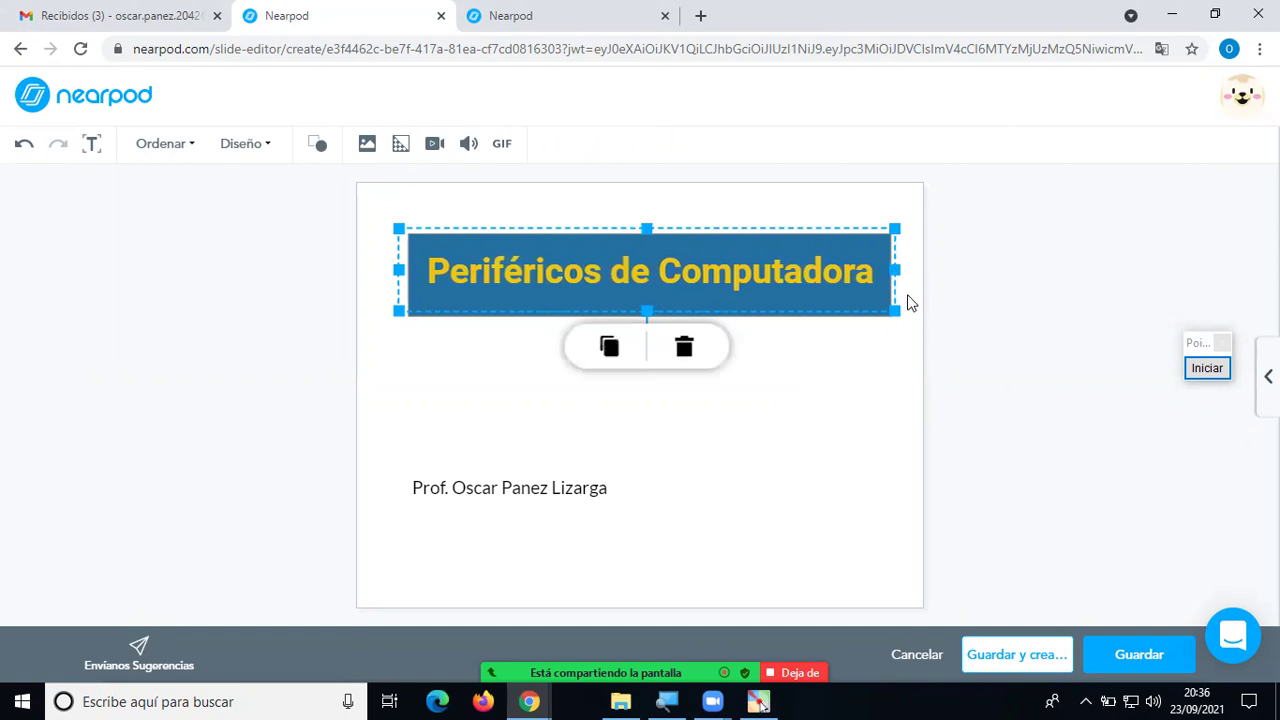
left_click(827, 407)
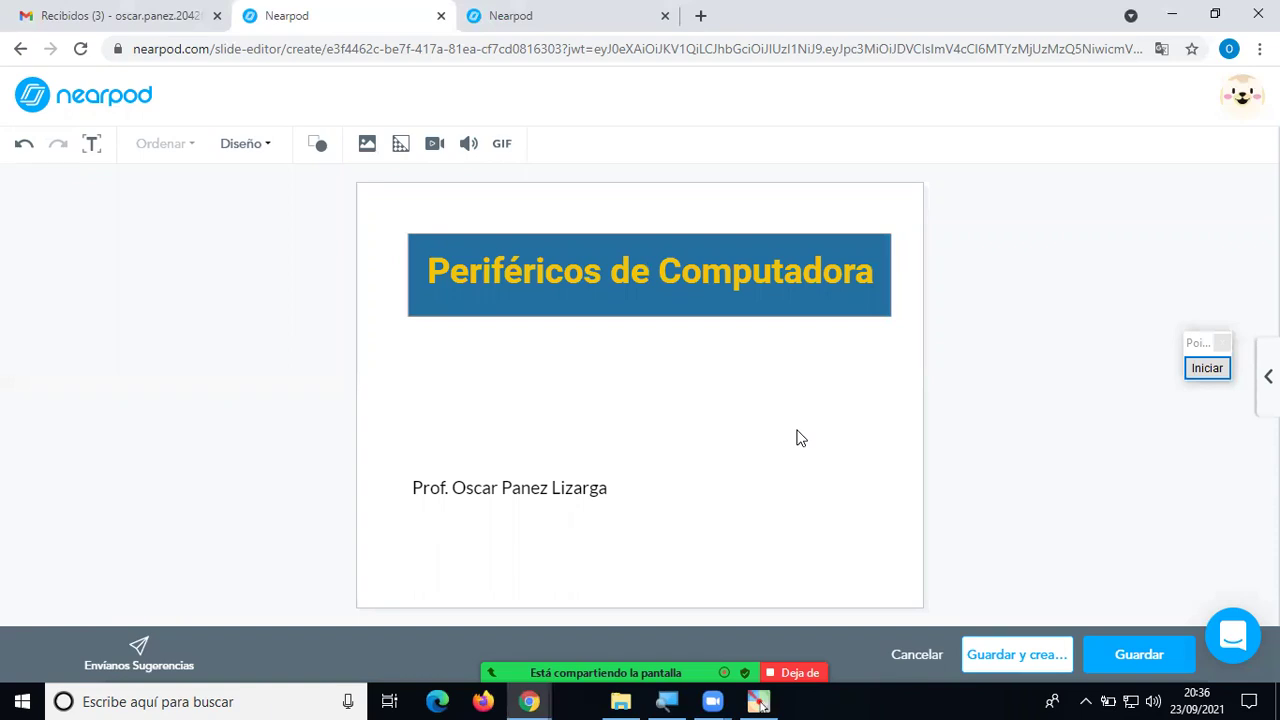
left_click(528, 308)
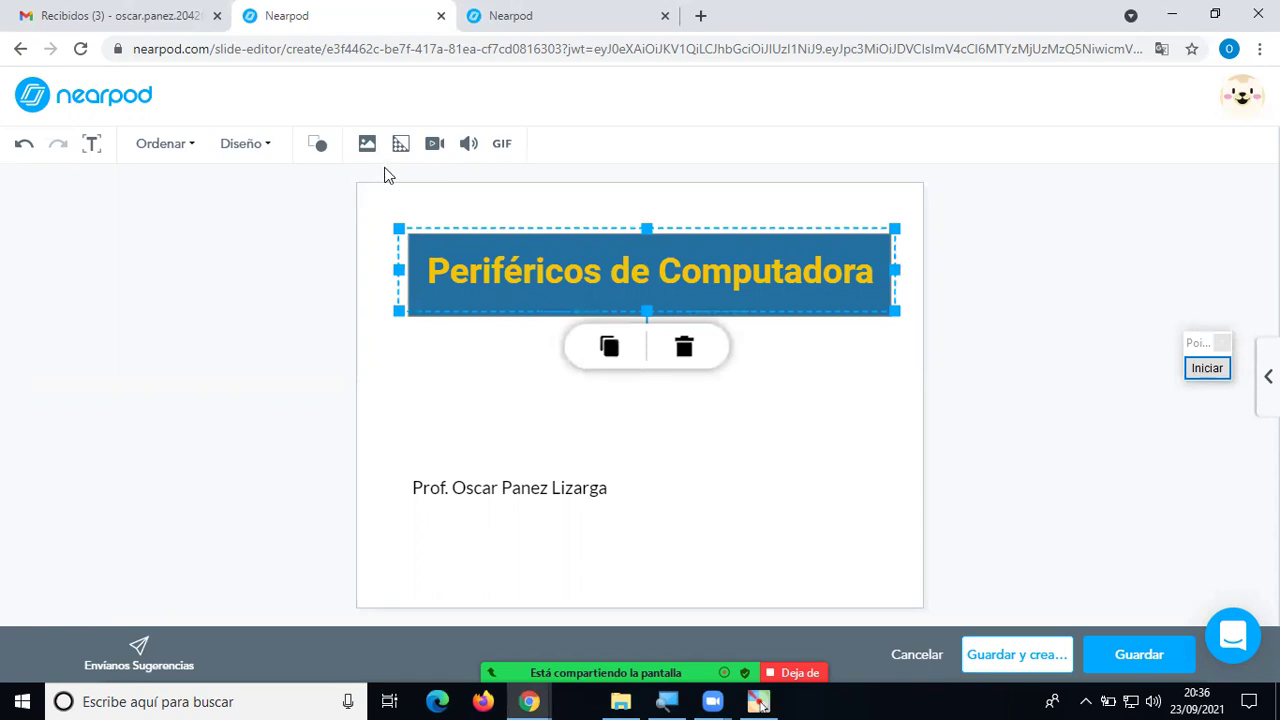
left_click(429, 316)
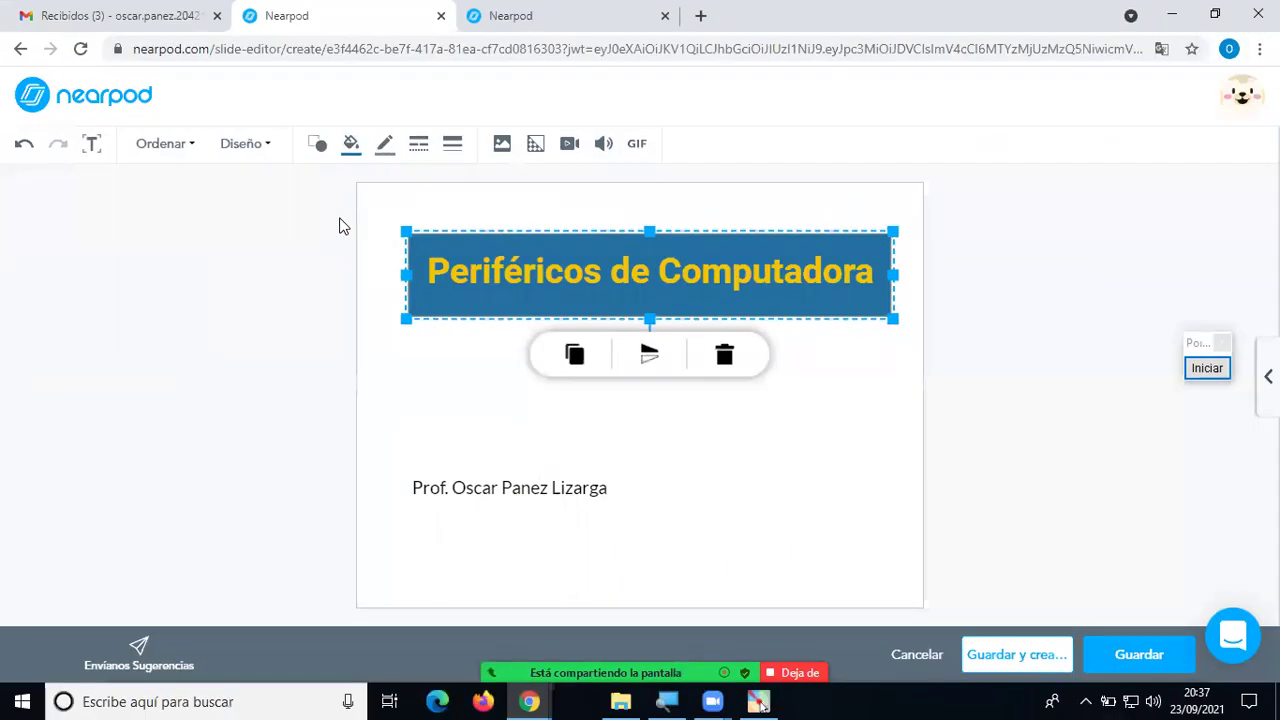
left_click(657, 453)
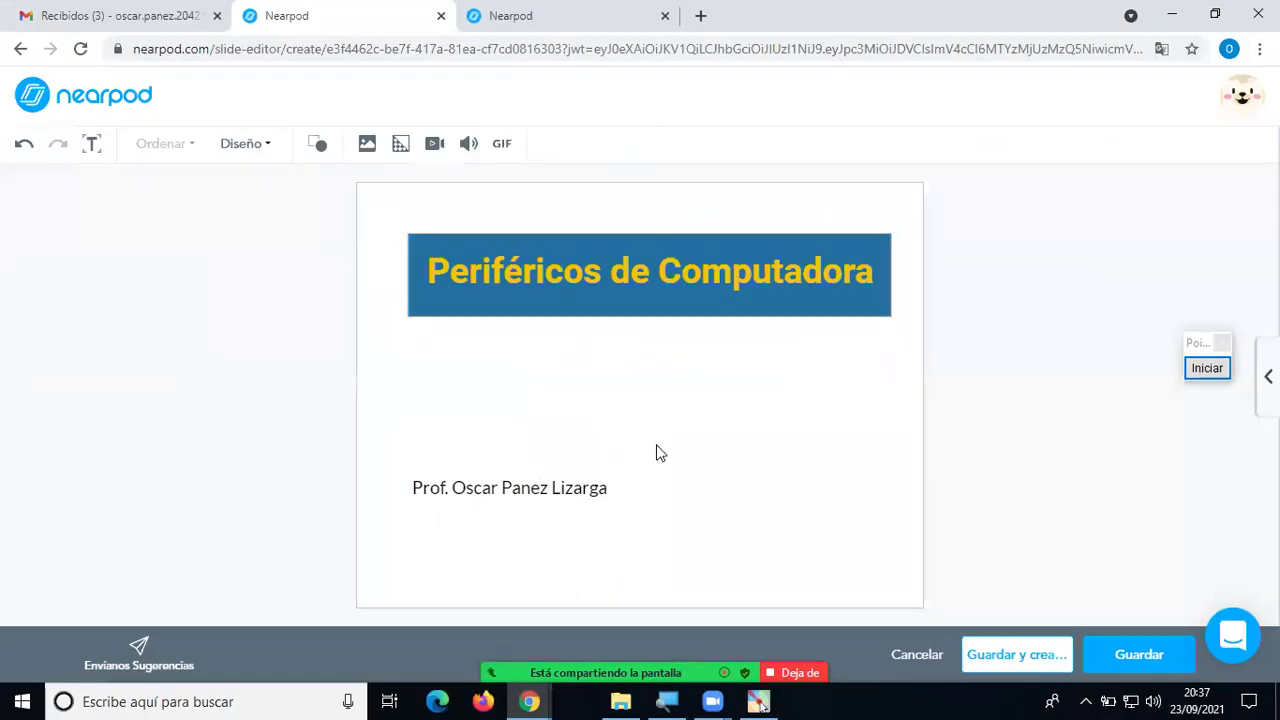
left_click(754, 318)
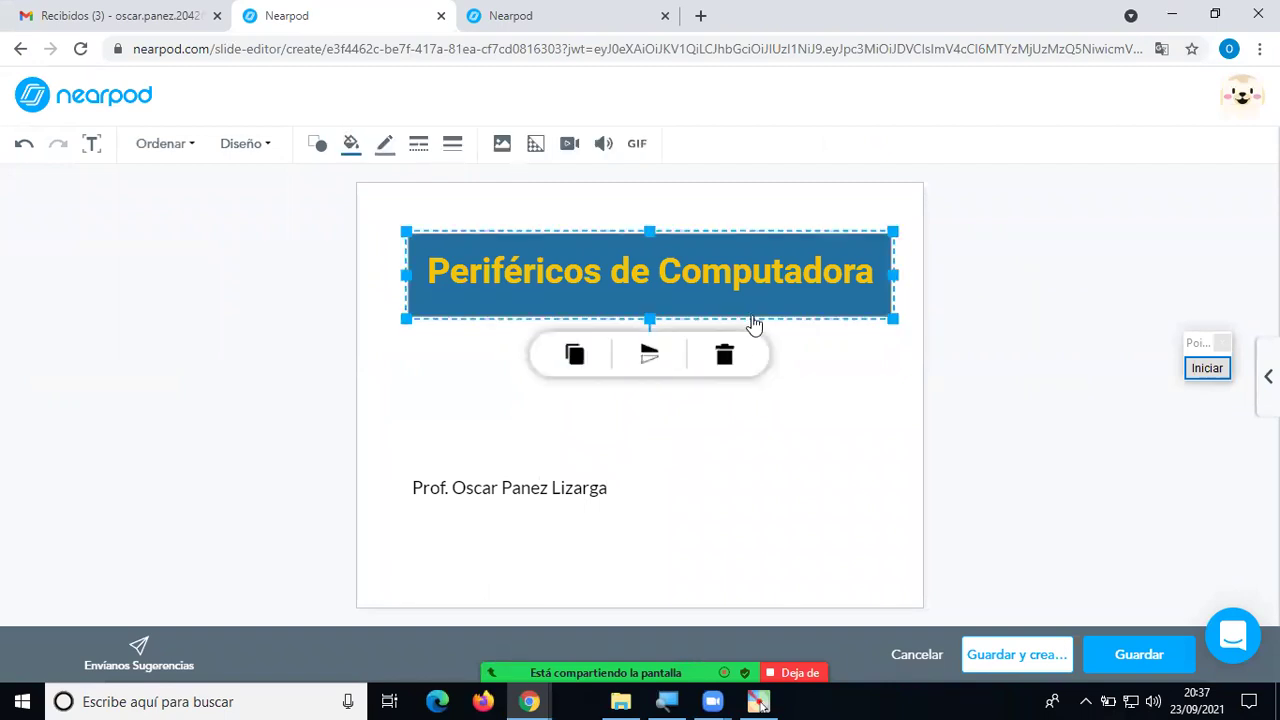
left_click(768, 278)
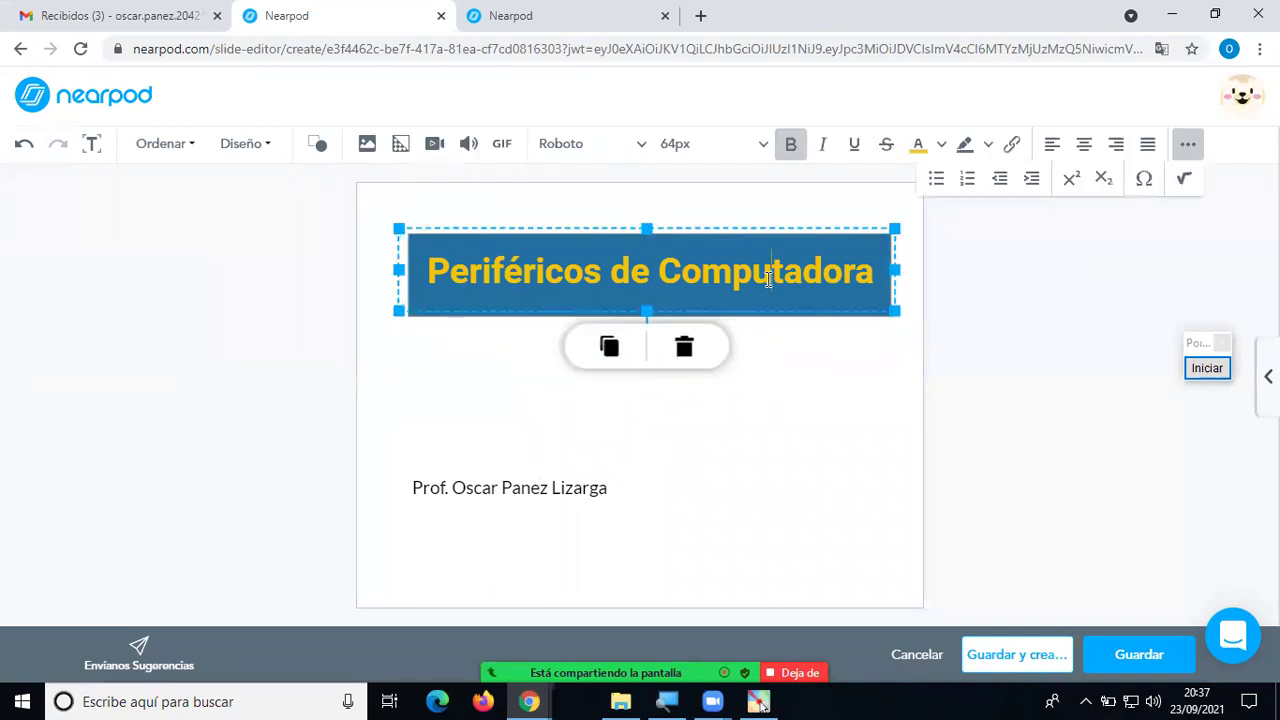
left_click_drag(771, 278, 459, 240)
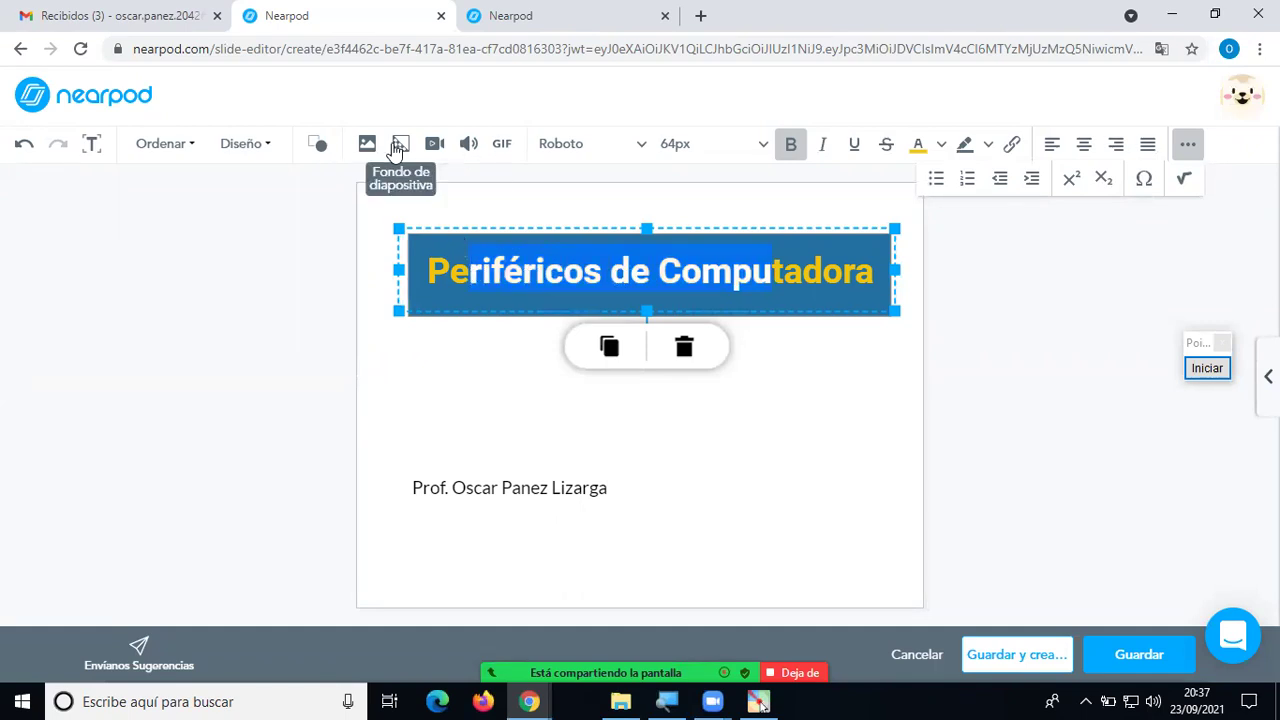
left_click(733, 440)
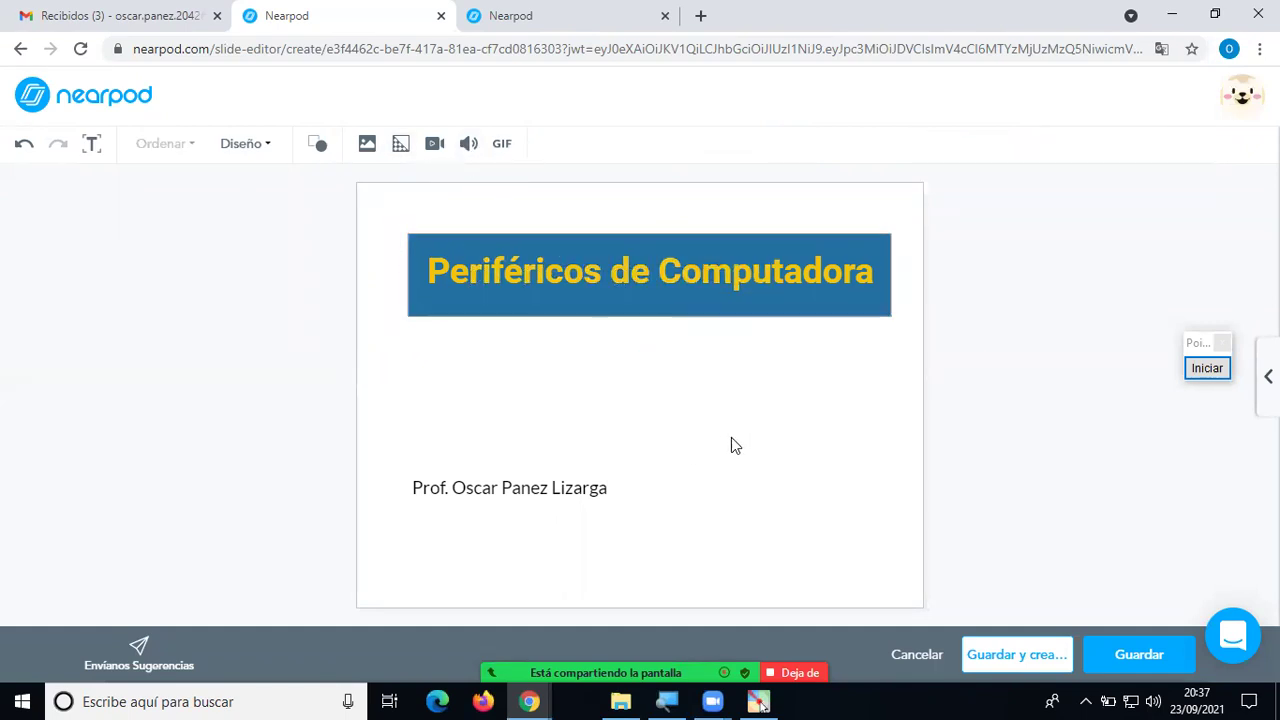
left_click(636, 318)
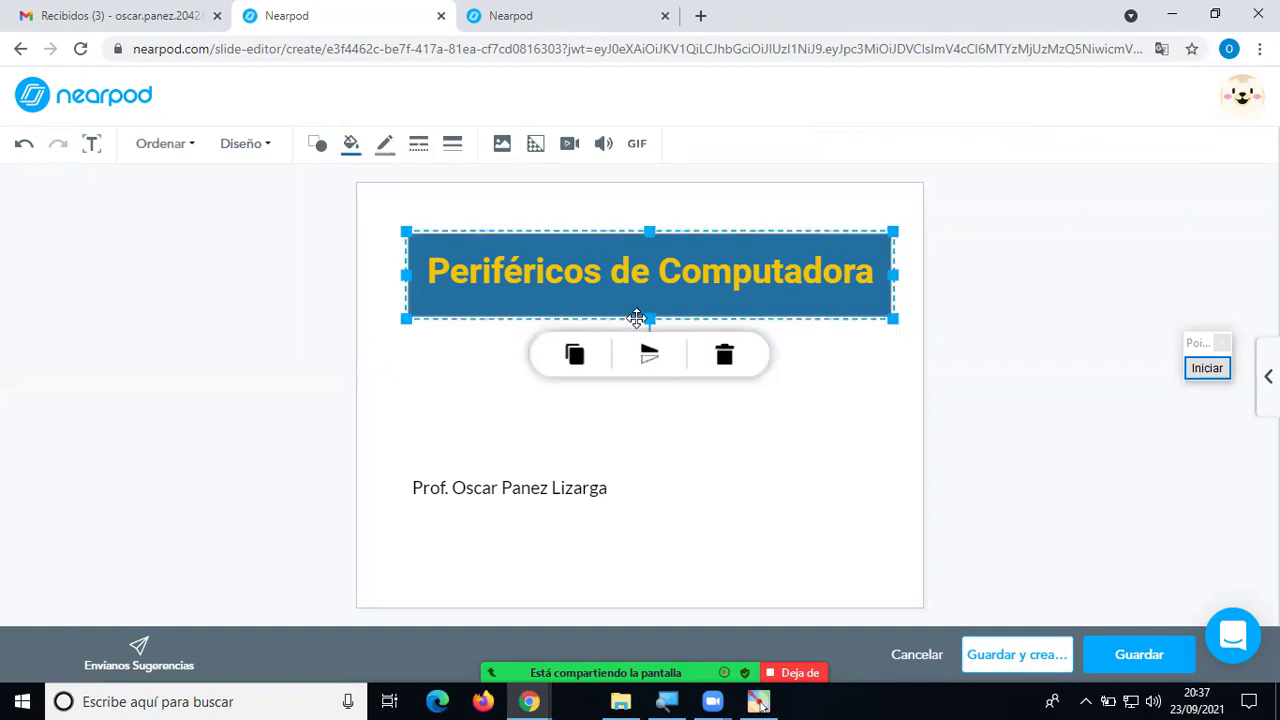
Try red, green and blue fills on the title banner, settling on dark blue.
left_click(354, 150)
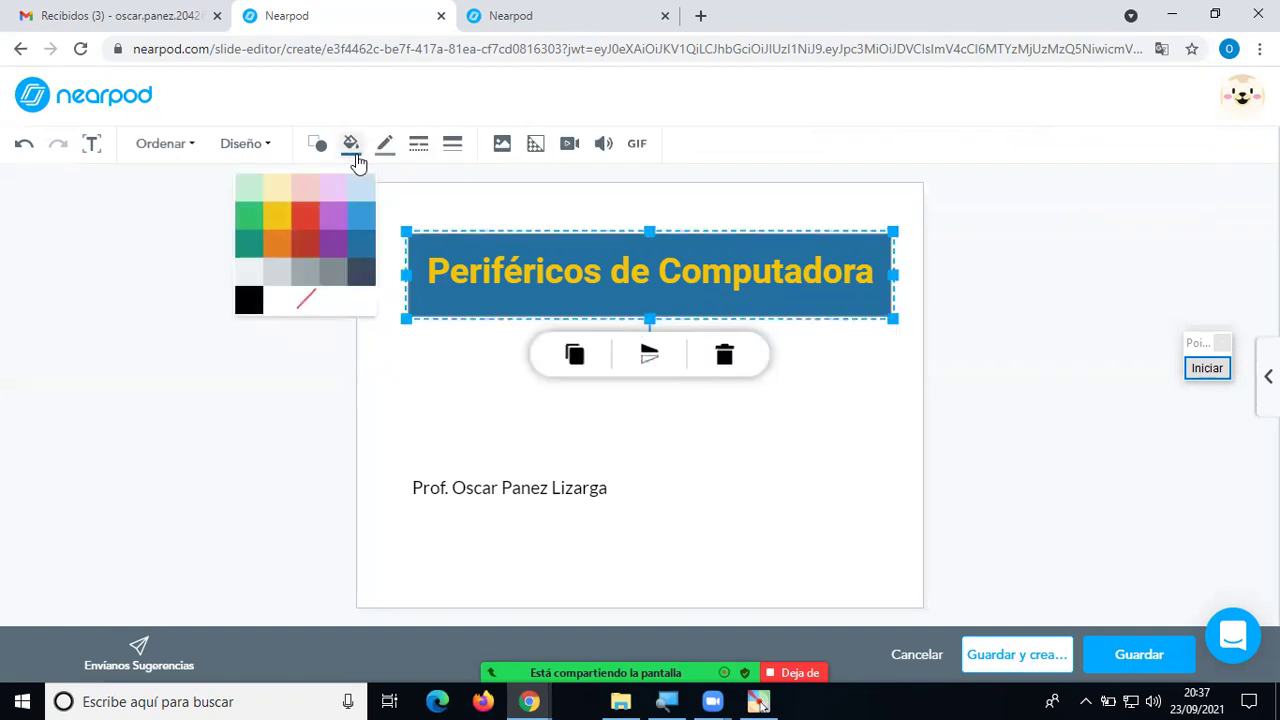
left_click(303, 217)
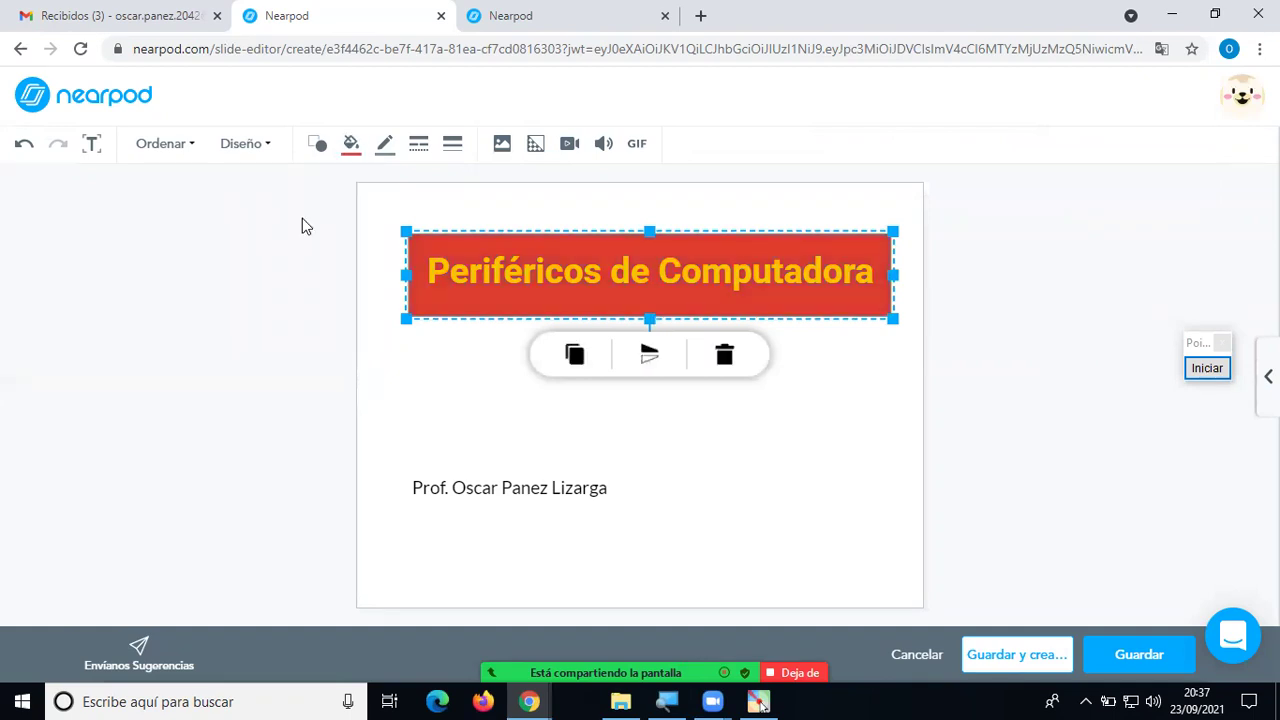
left_click(350, 147)
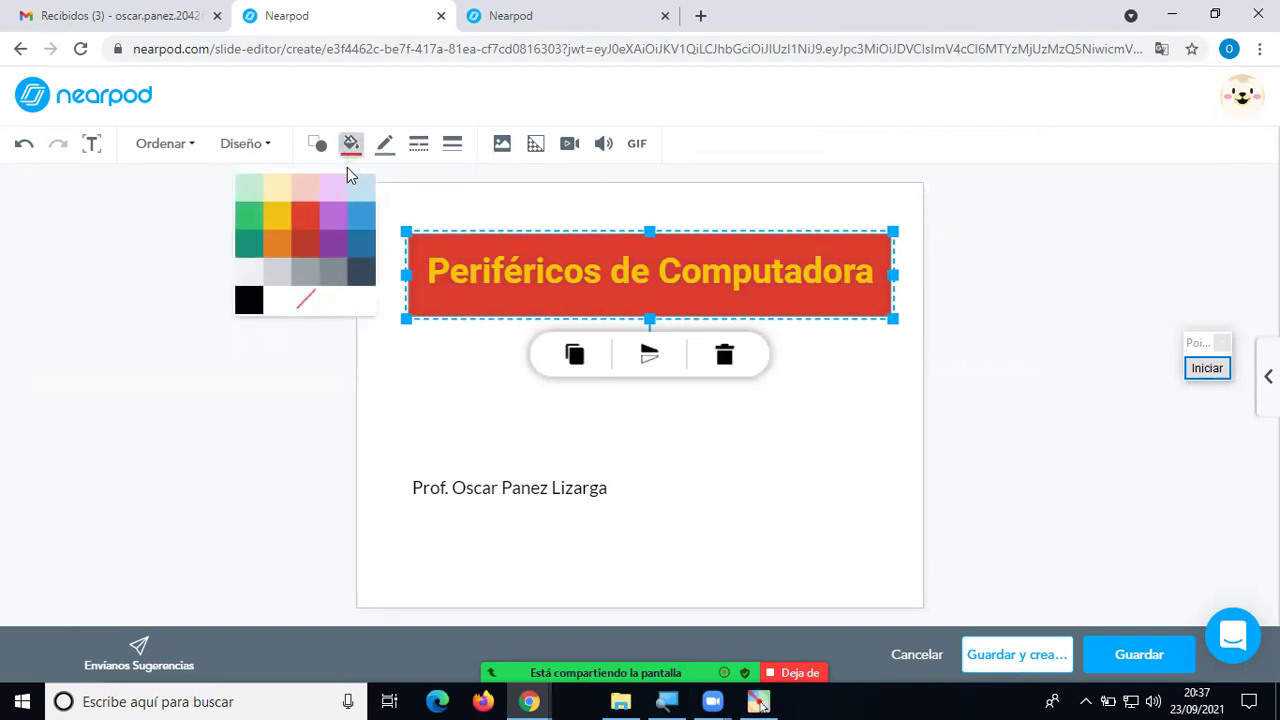
left_click(250, 220)
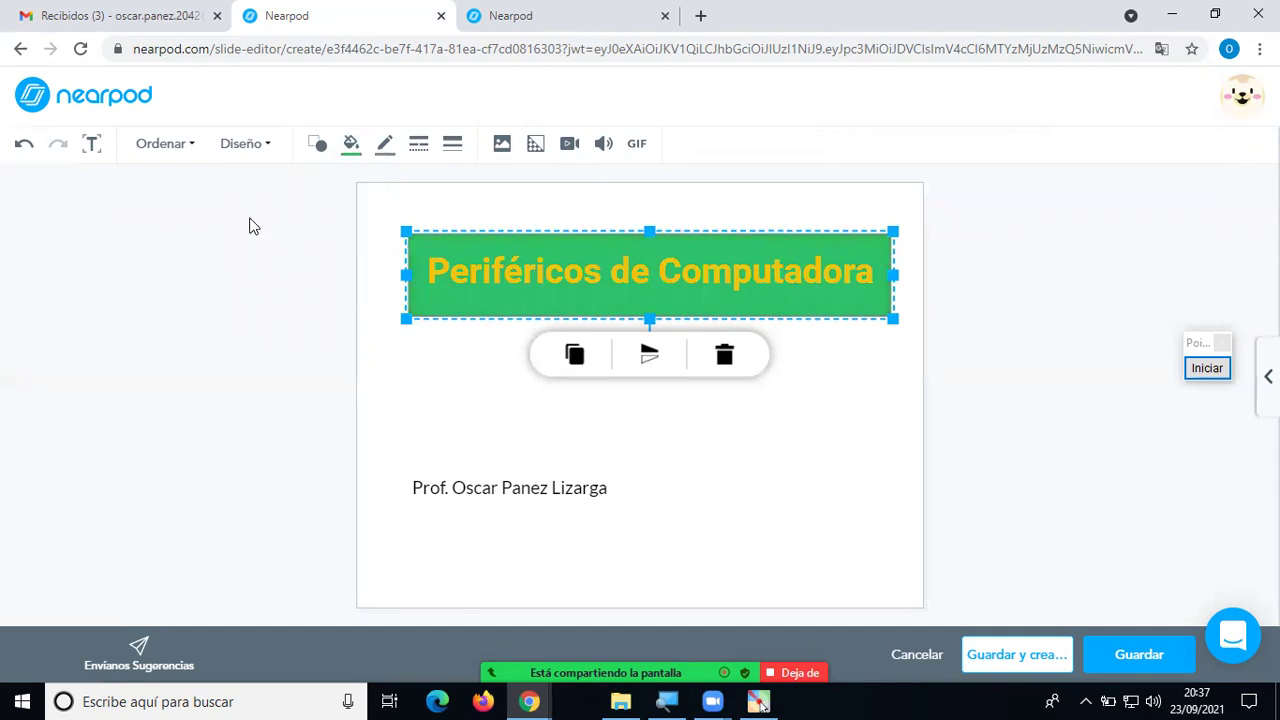
left_click(350, 146)
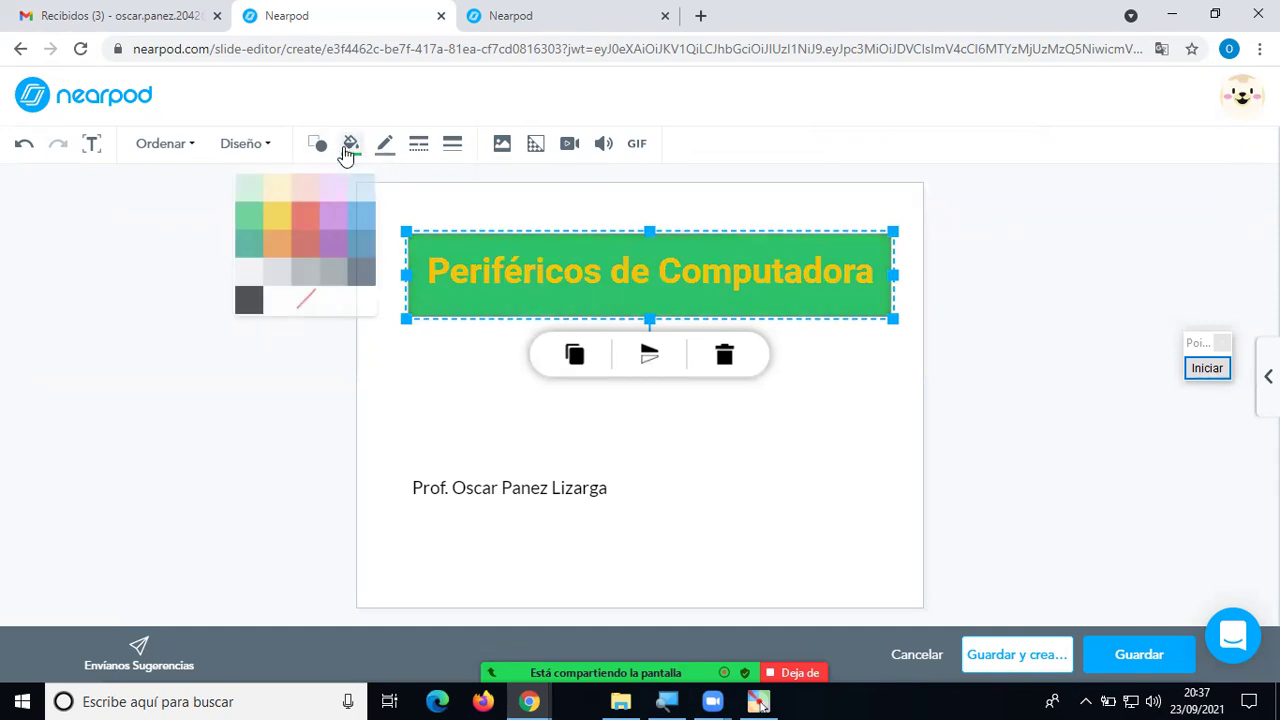
left_click(333, 268)
left_click(350, 145)
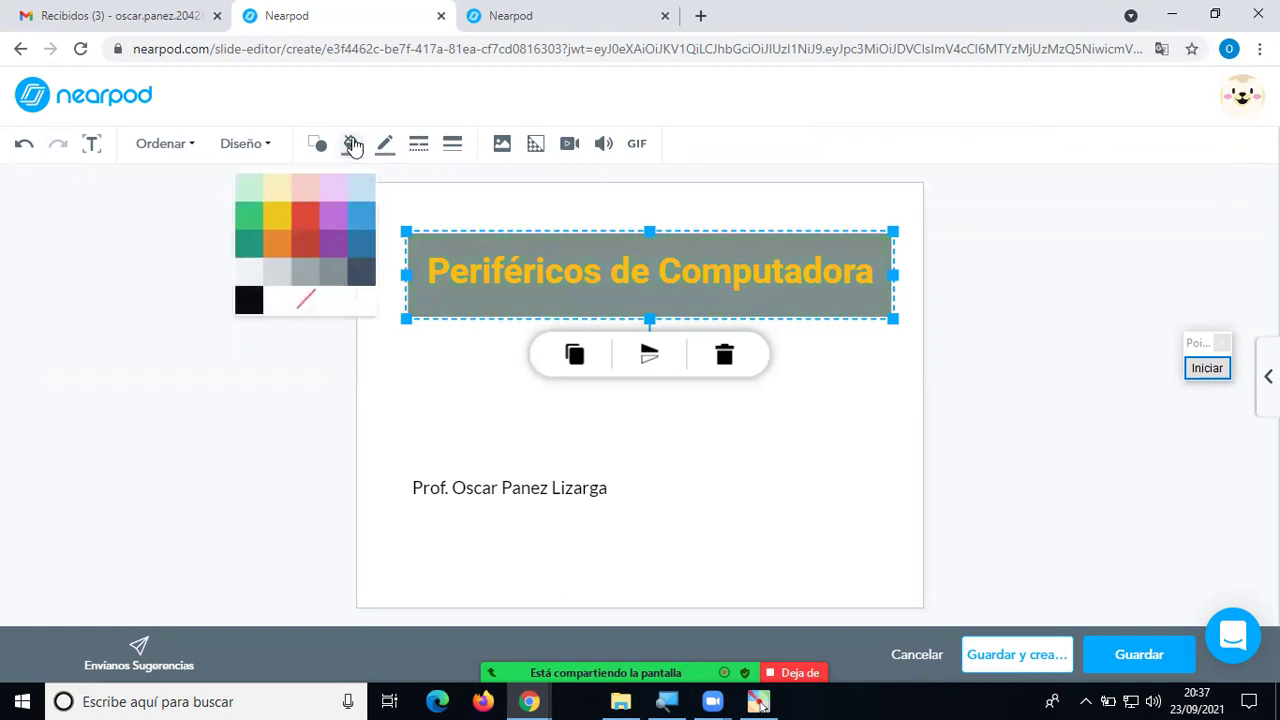
left_click(363, 217)
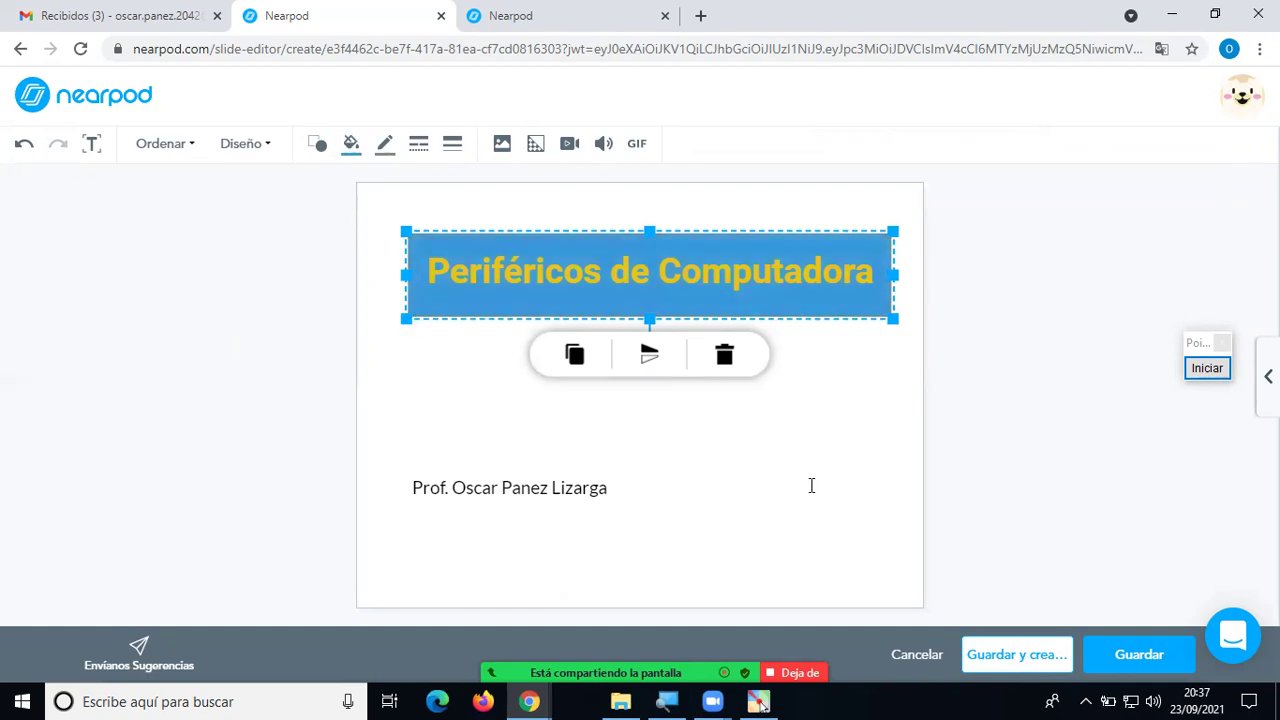
left_click(351, 145)
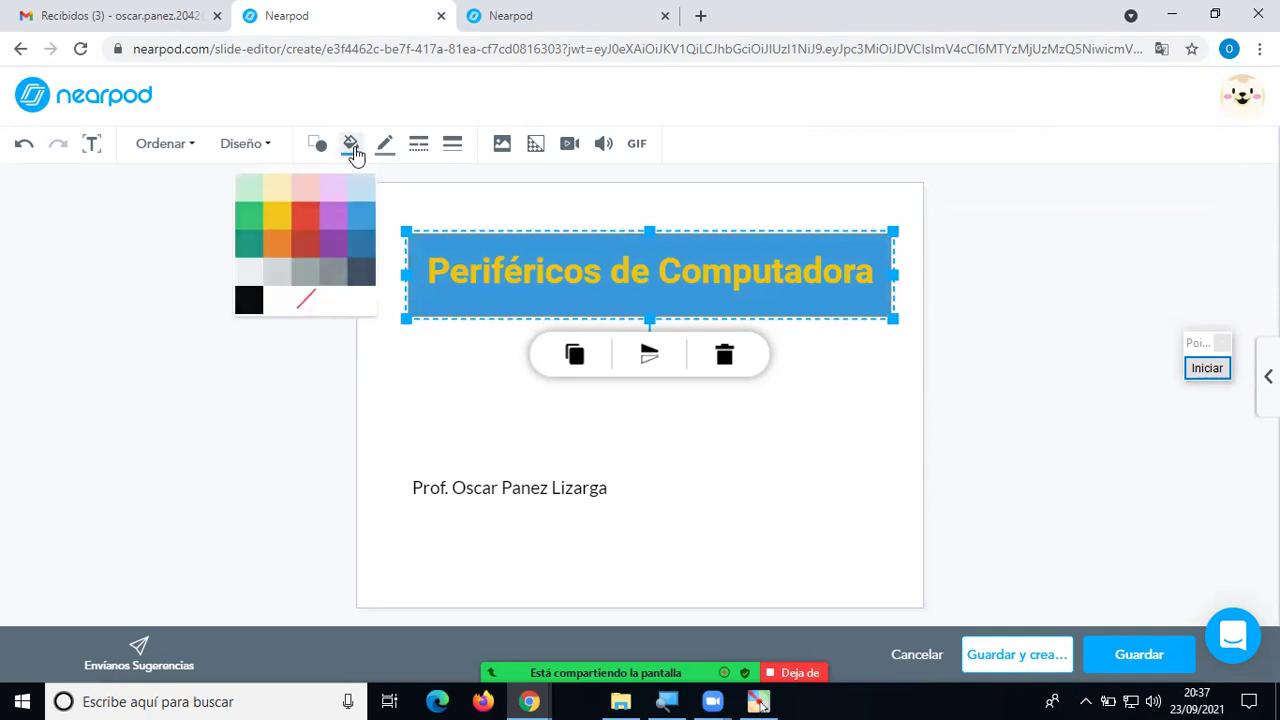
left_click(361, 247)
left_click(764, 451)
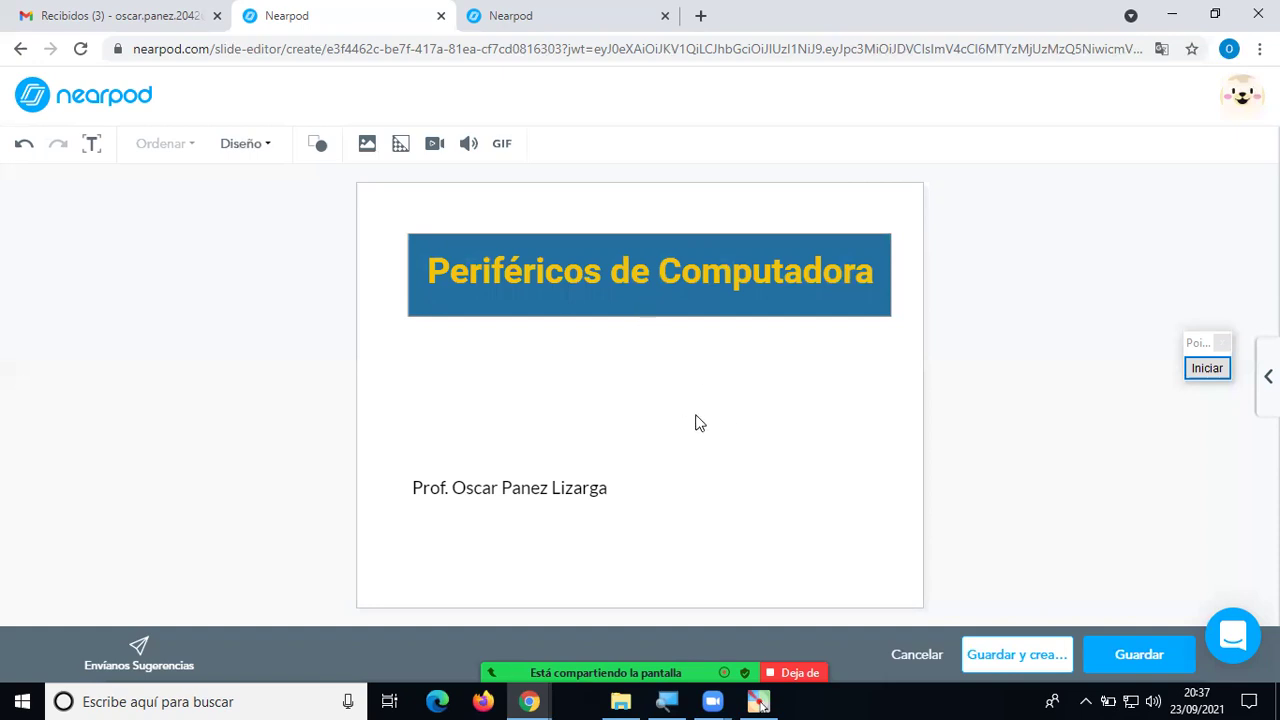
Make the professor's name line bold at 48px and enlarge its text box to fit.
left_click(519, 476)
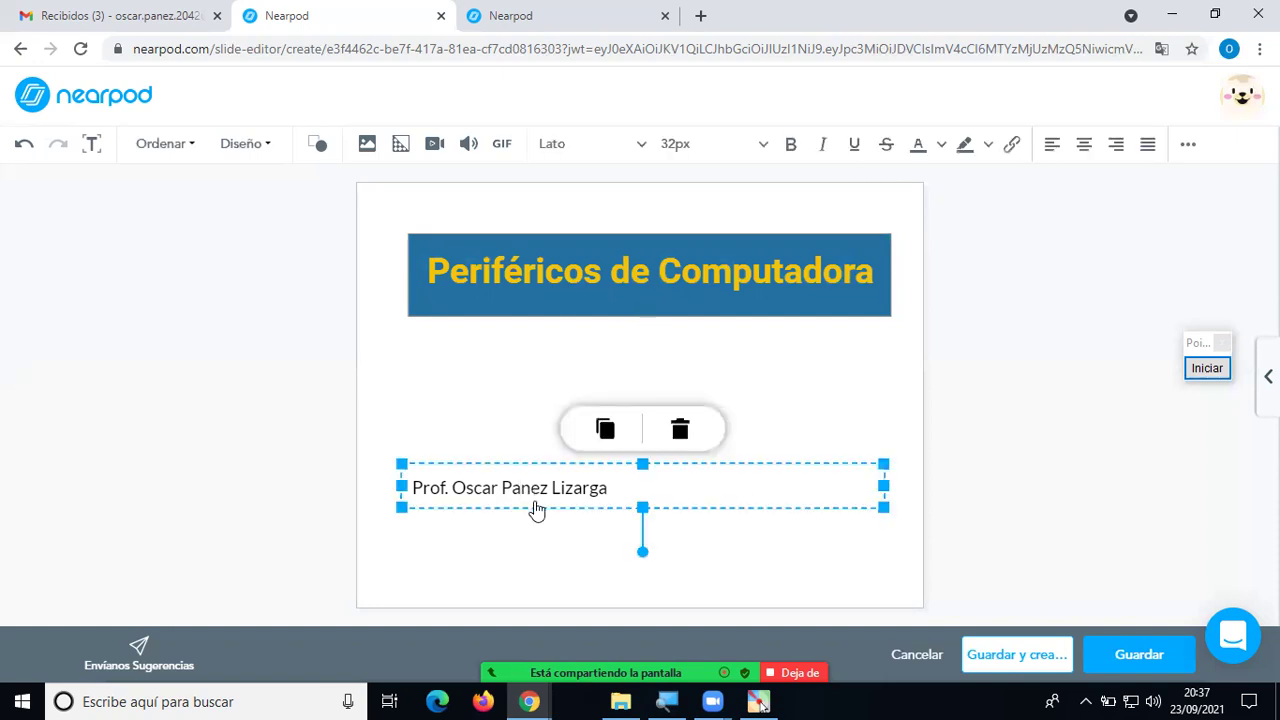
left_click(790, 145)
left_click_drag(682, 491, 417, 488)
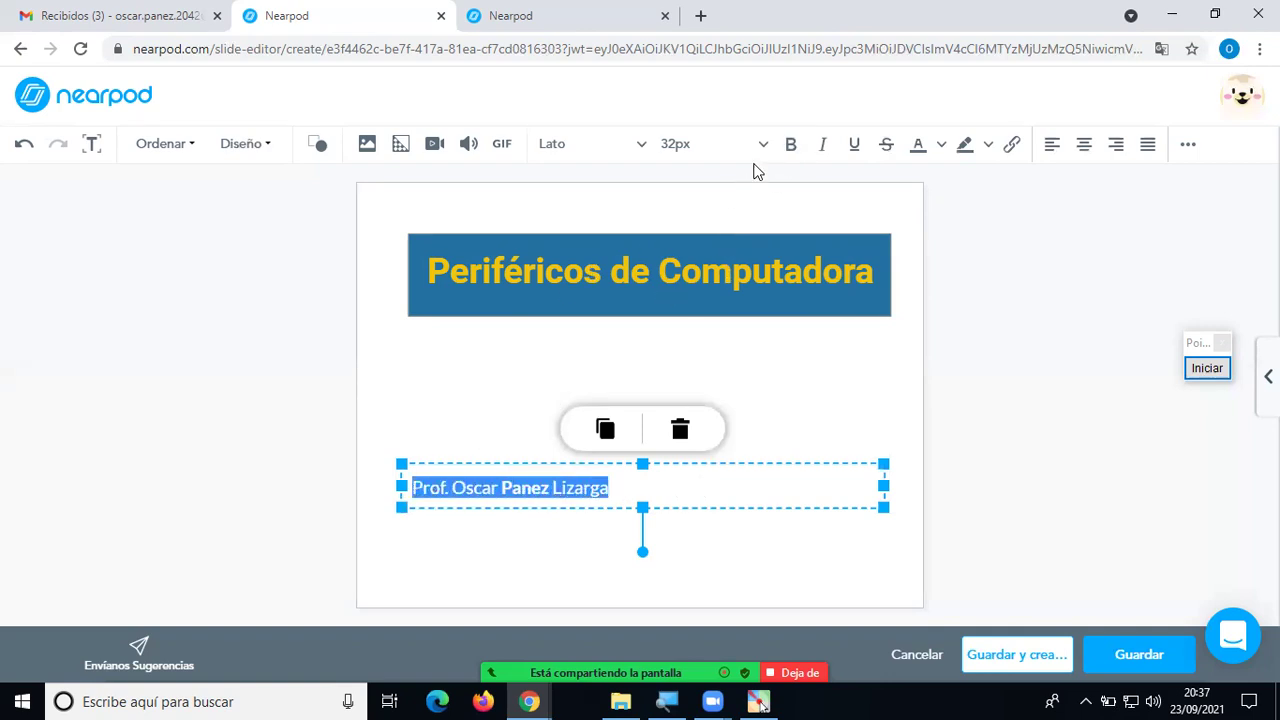
left_click(790, 144)
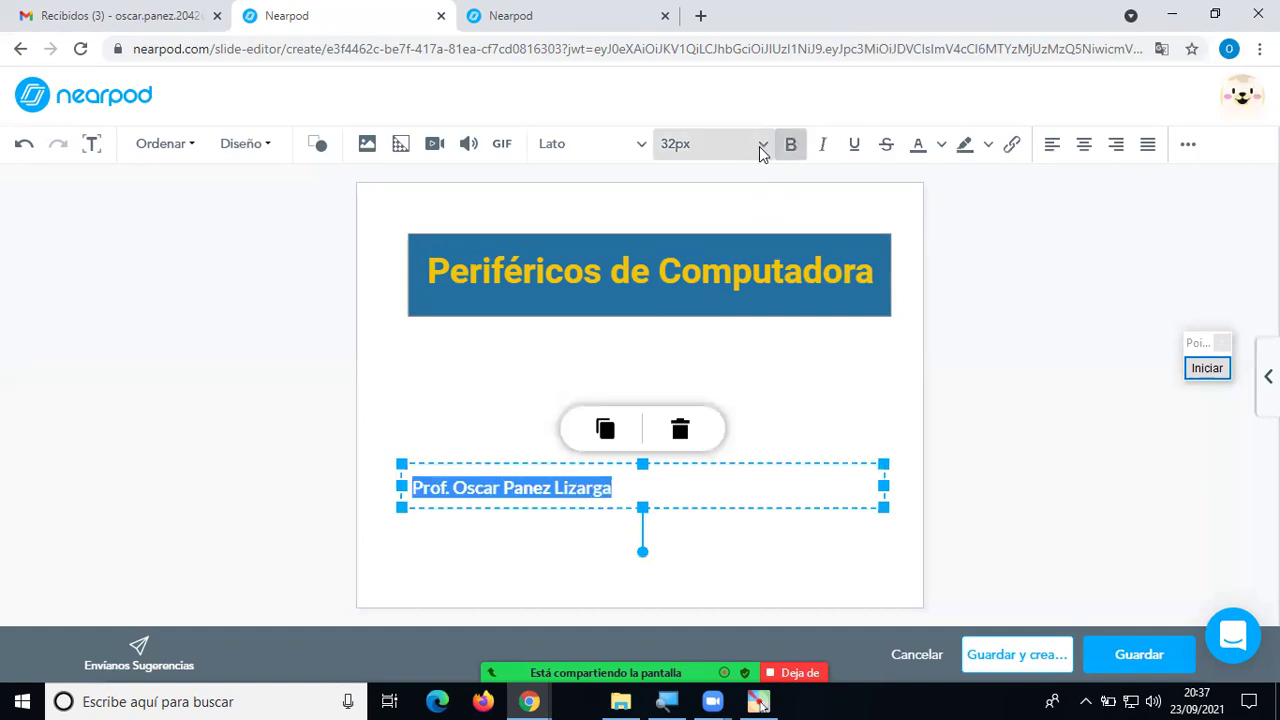
left_click(760, 148)
left_click(686, 305)
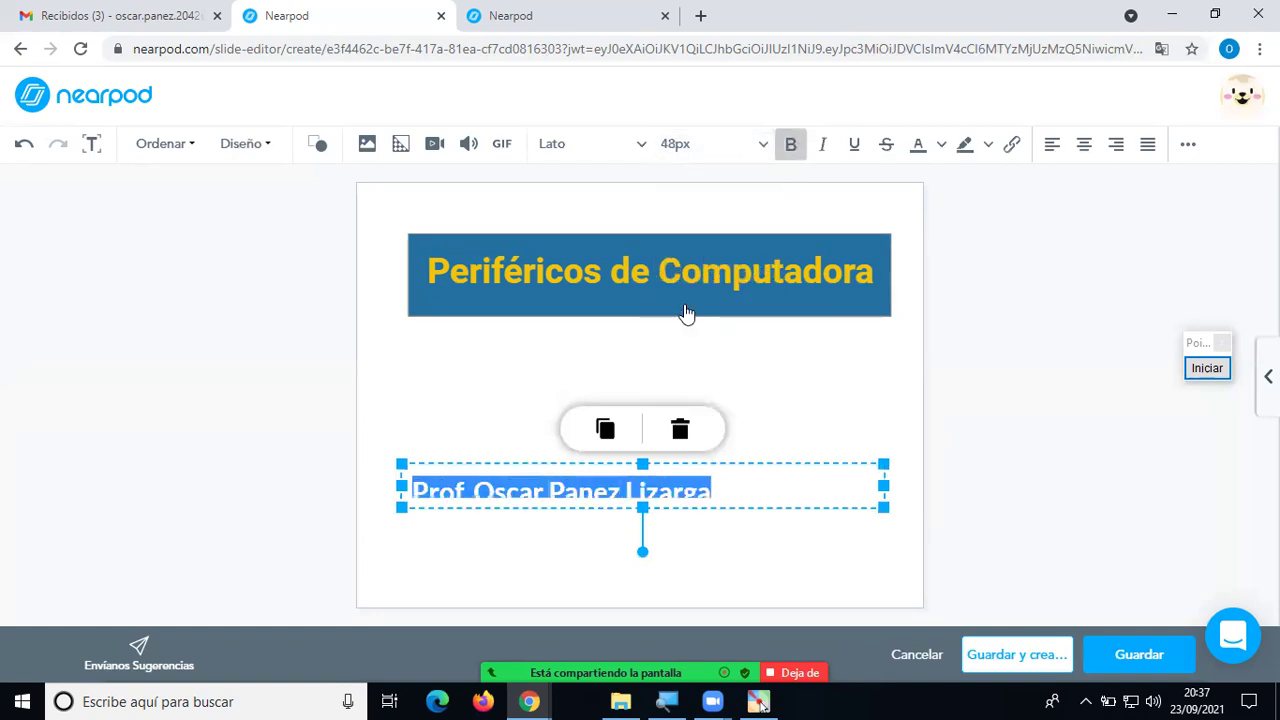
left_click(642, 512)
left_click_drag(643, 508, 643, 522)
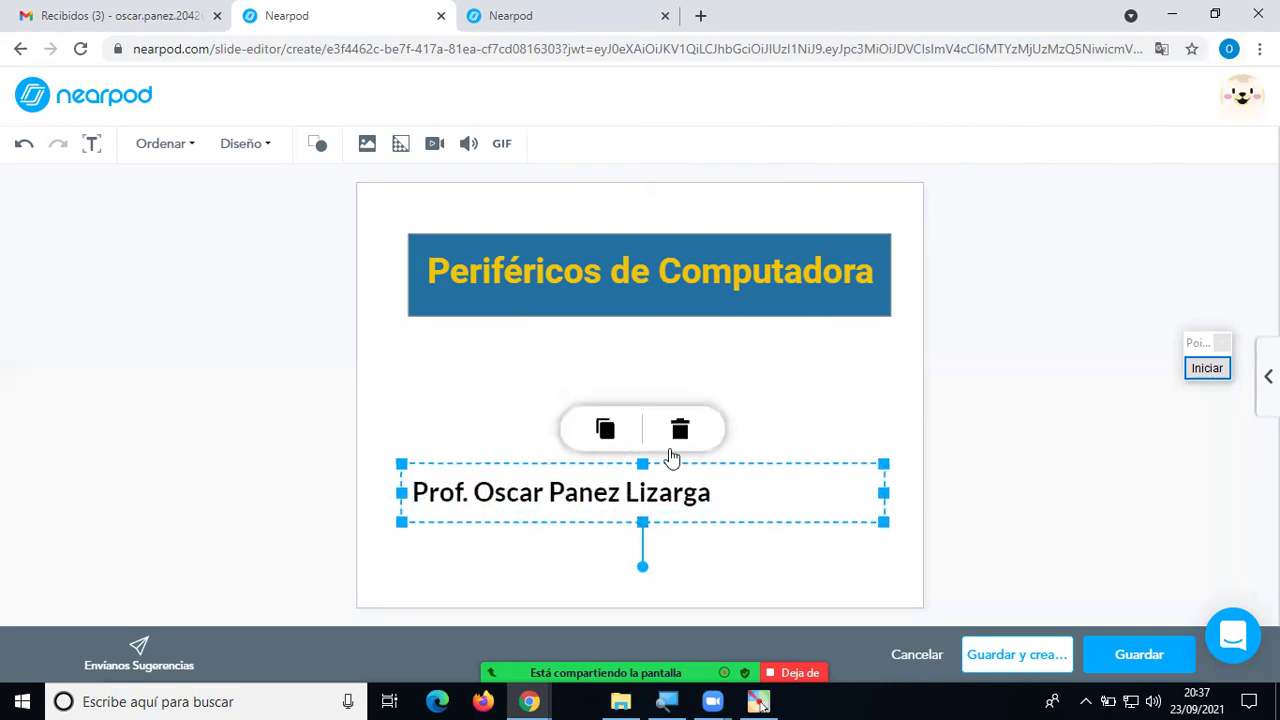
left_click(760, 403)
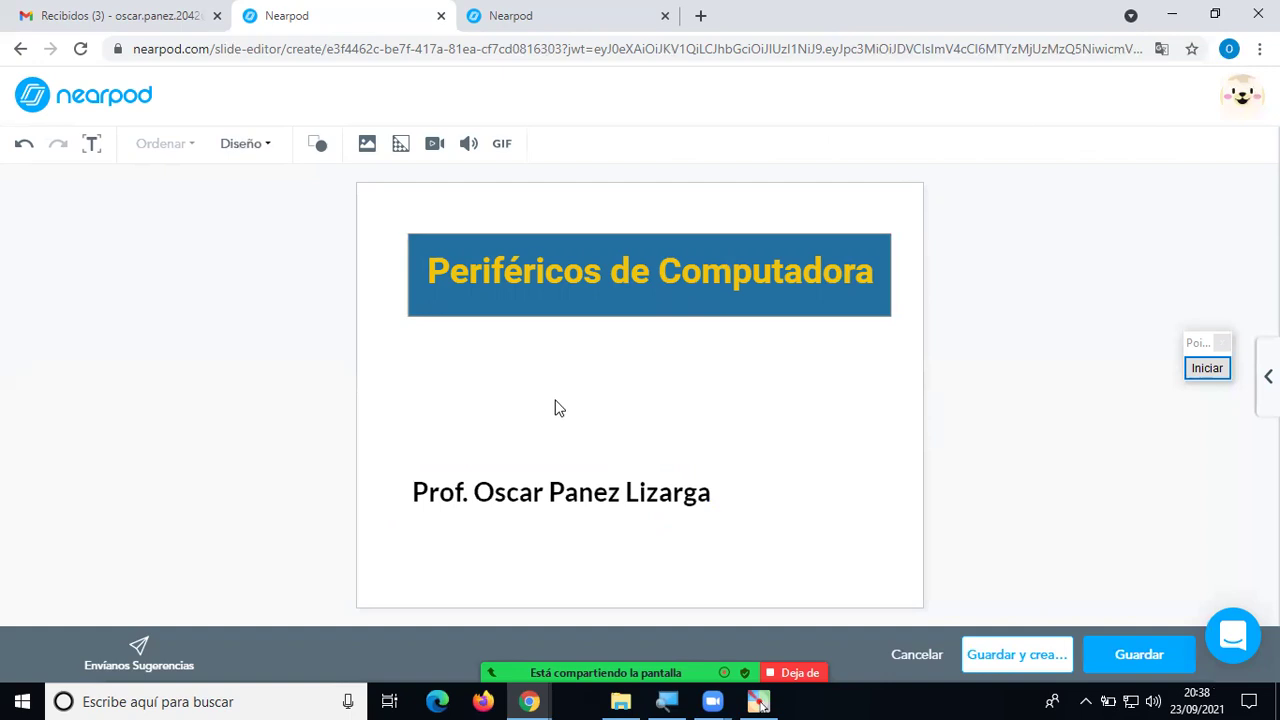
Move the name line a little lower on the slide.
left_click(682, 486)
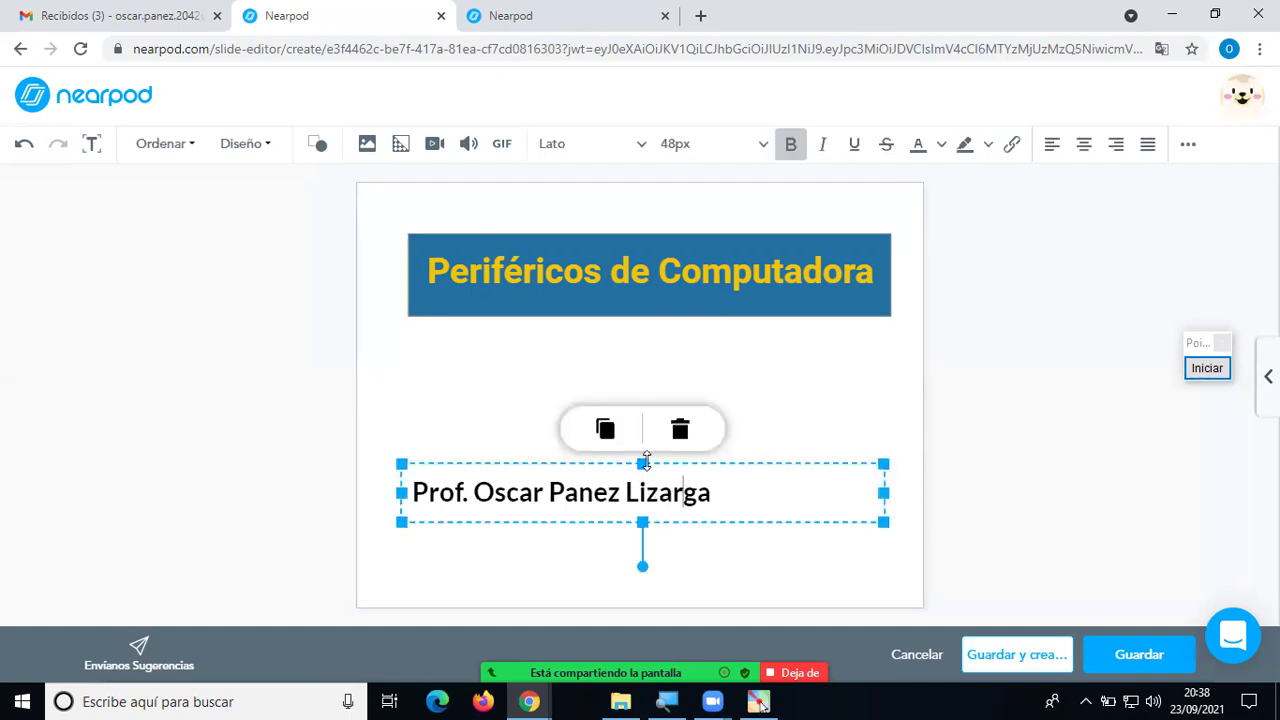
left_click_drag(674, 526, 677, 549)
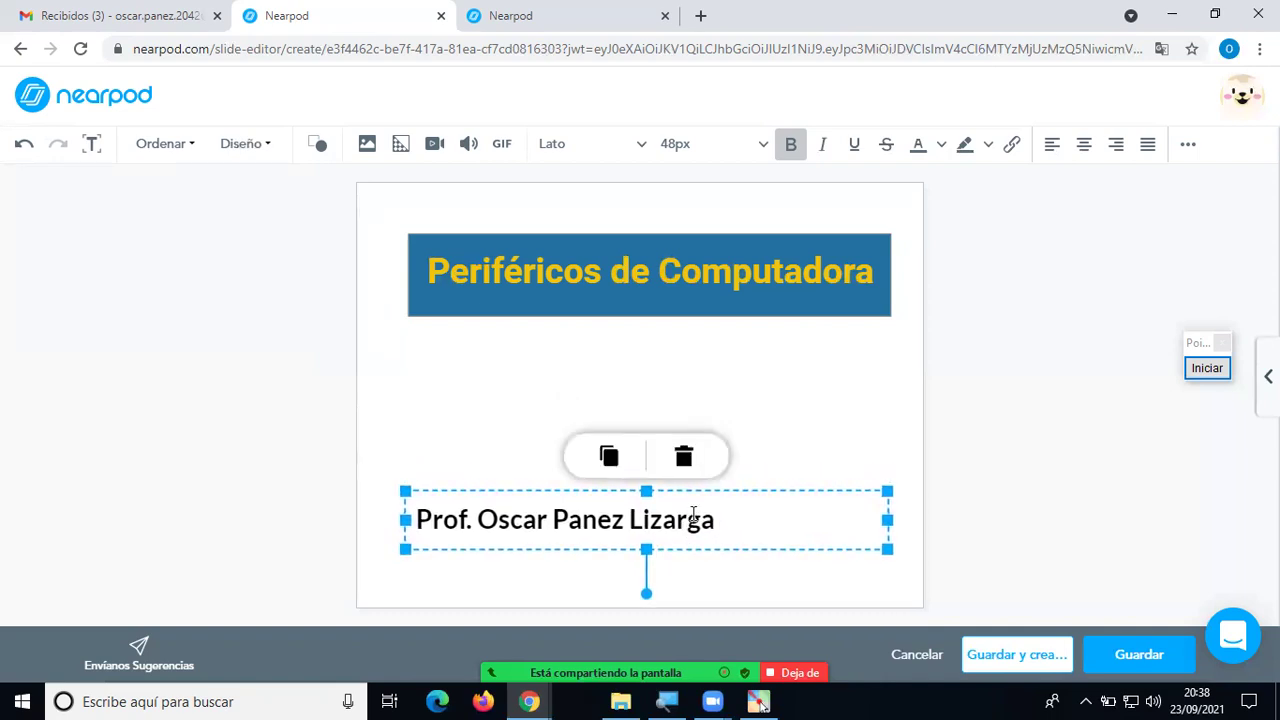
left_click(785, 441)
left_click(1200, 372)
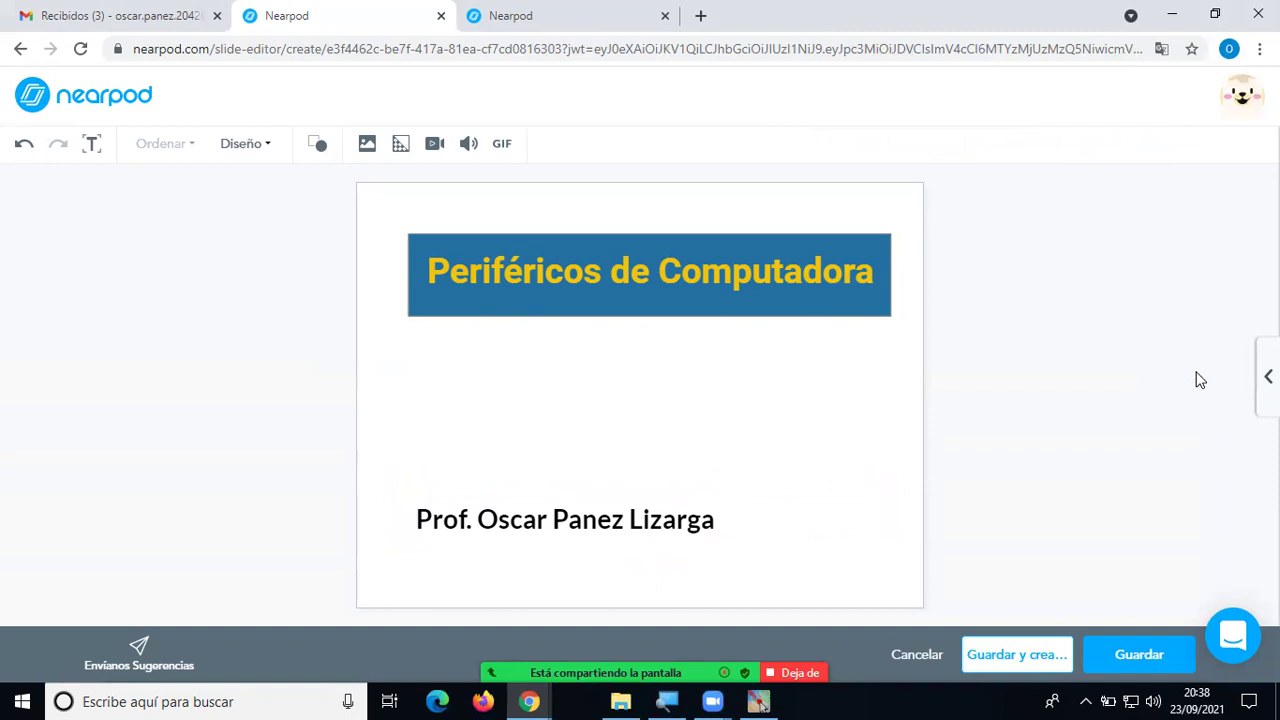
left_click(1195, 564)
mouse_move(366, 100)
left_mouse_down()
mouse_move(340, 130)
mouse_move(343, 171)
mouse_move(391, 166)
mouse_move(393, 140)
mouse_move(364, 104)
left_mouse_up()
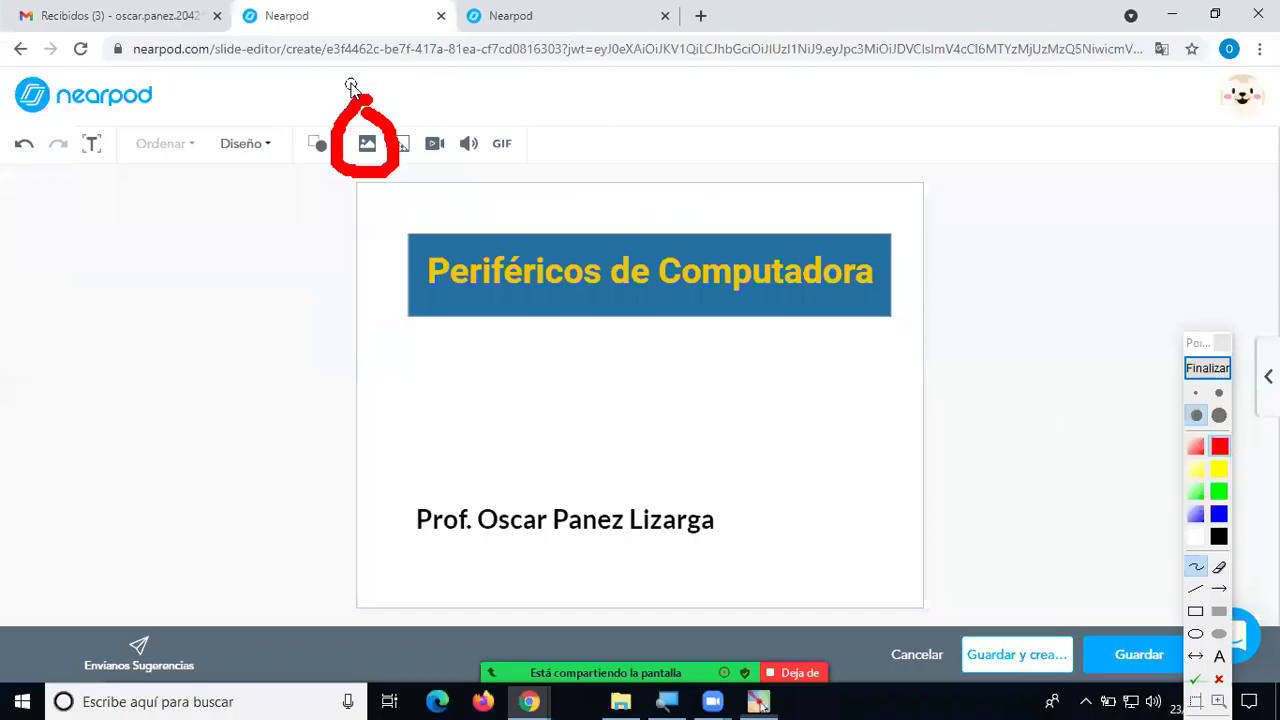
left_click(1207, 368)
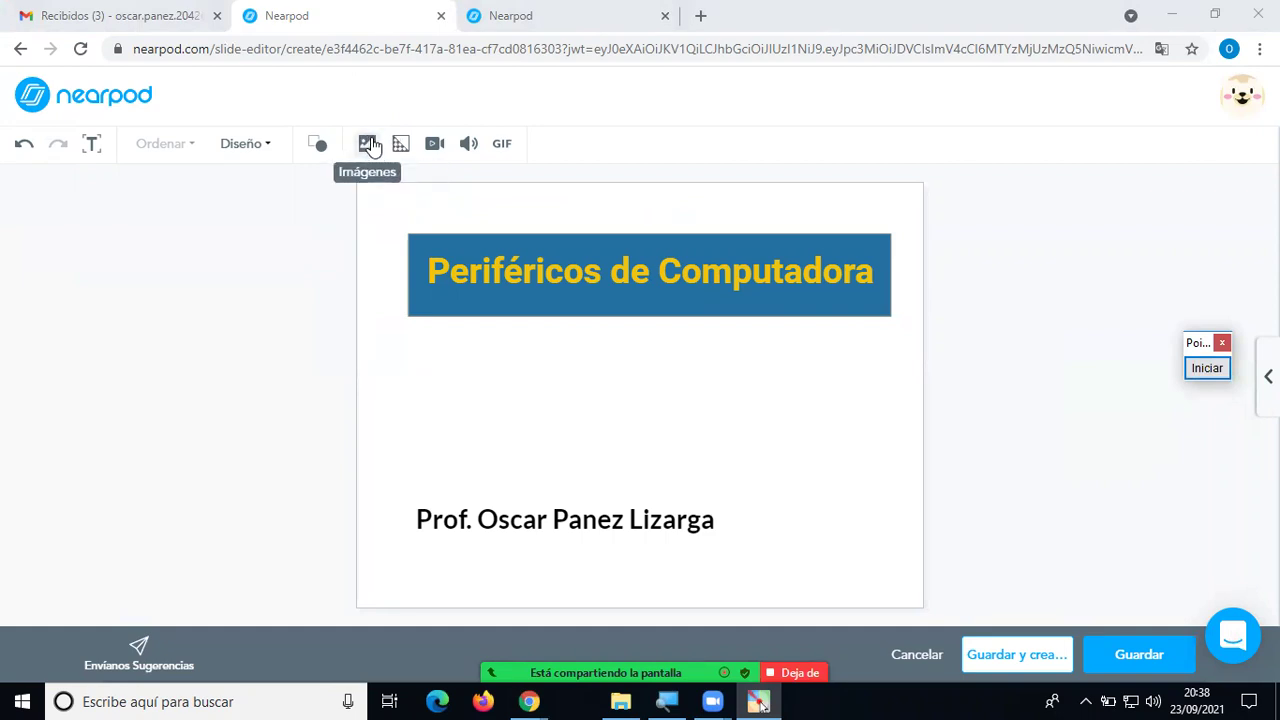
left_click(370, 145)
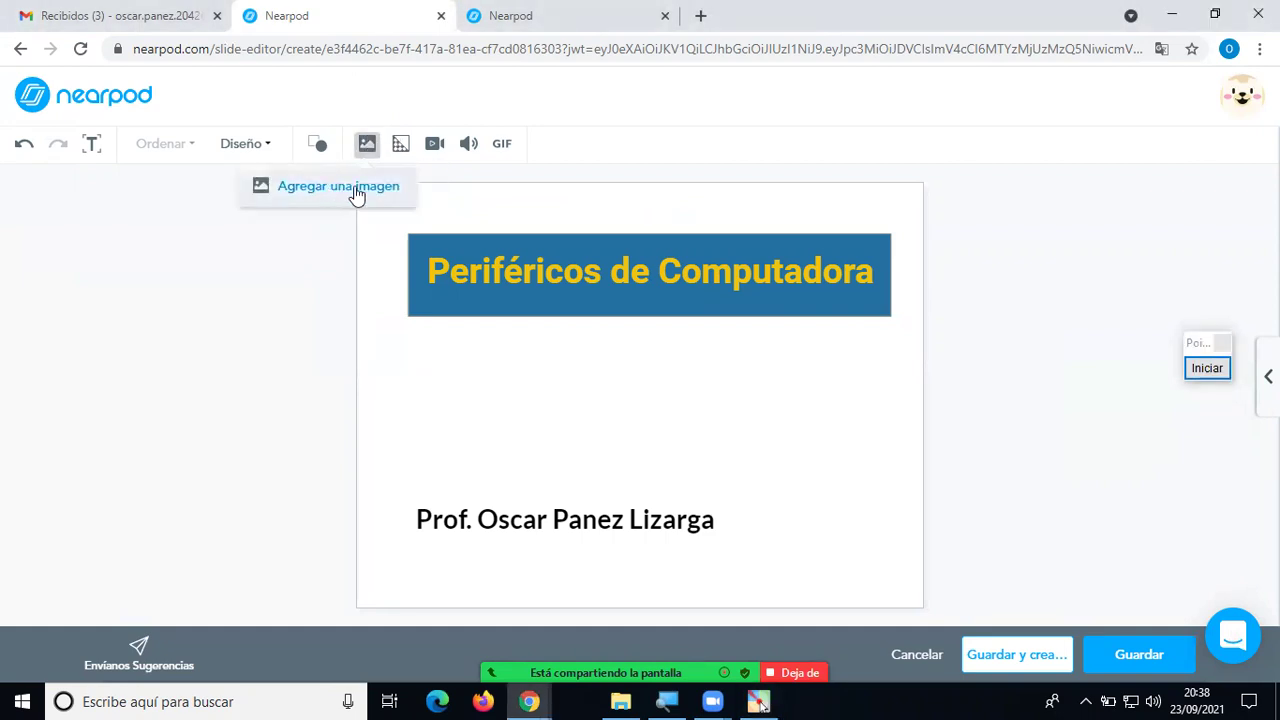
left_click(324, 284)
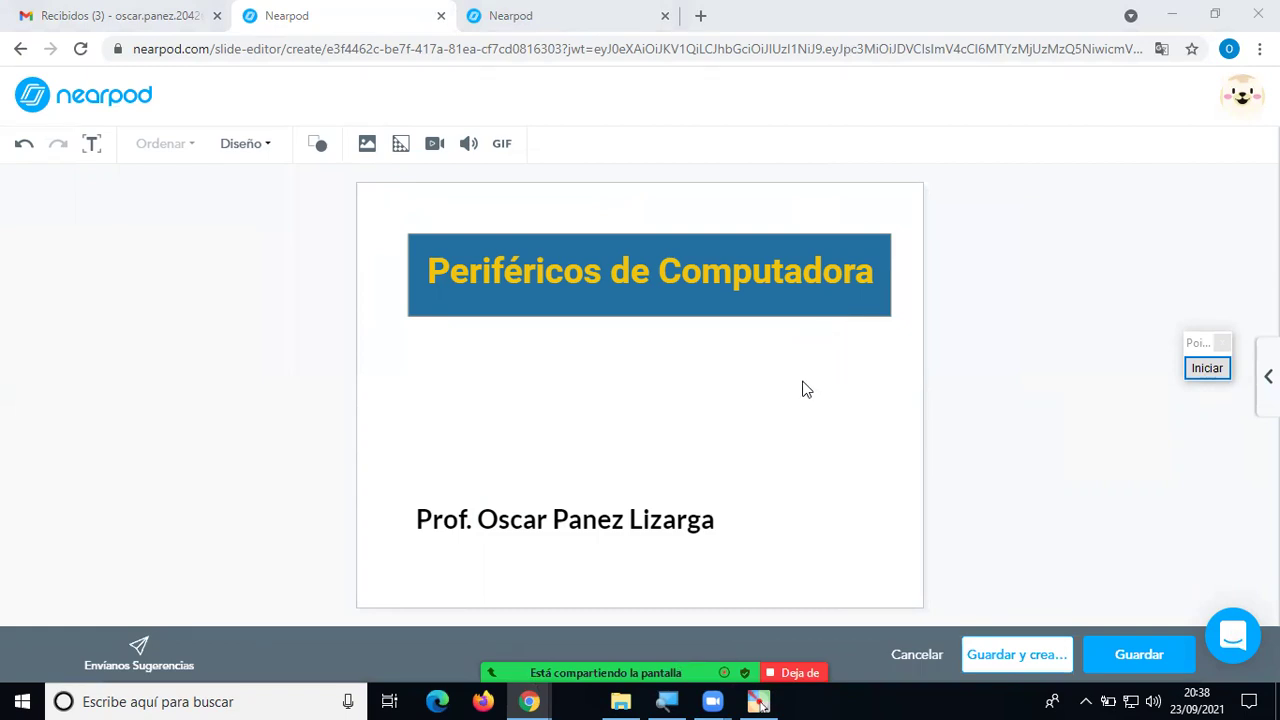
left_click(317, 143)
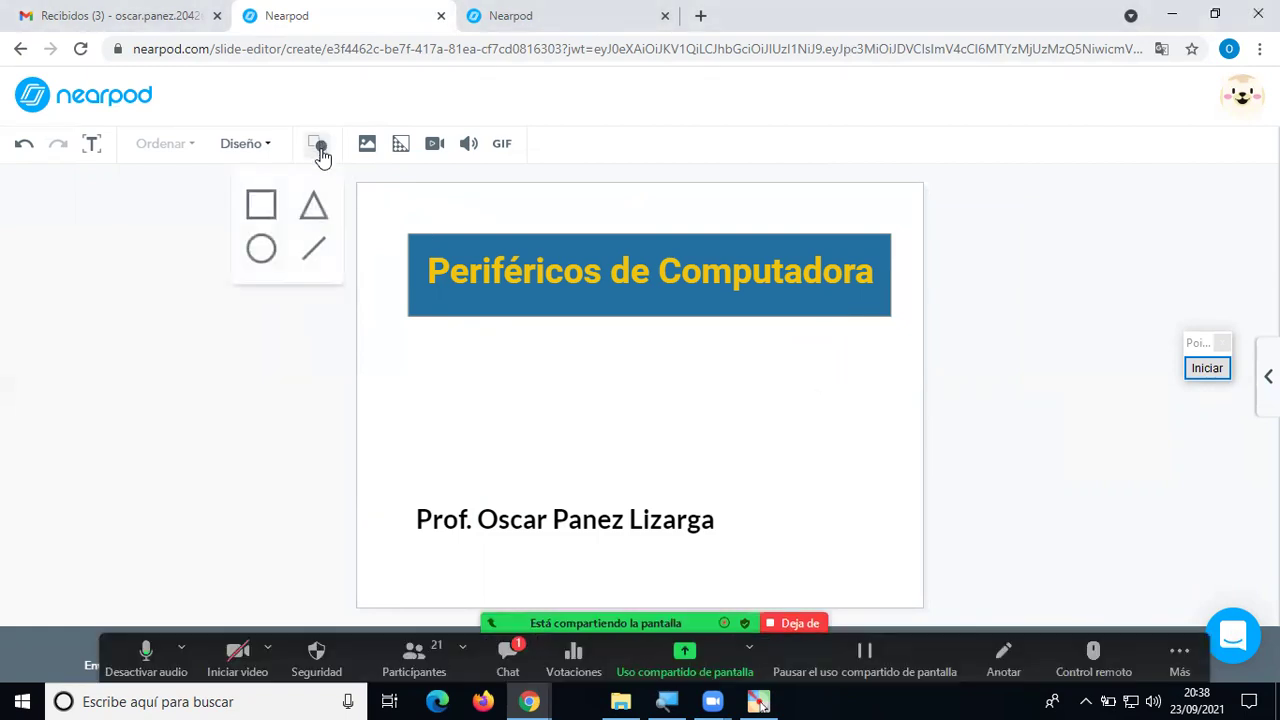
left_click(262, 206)
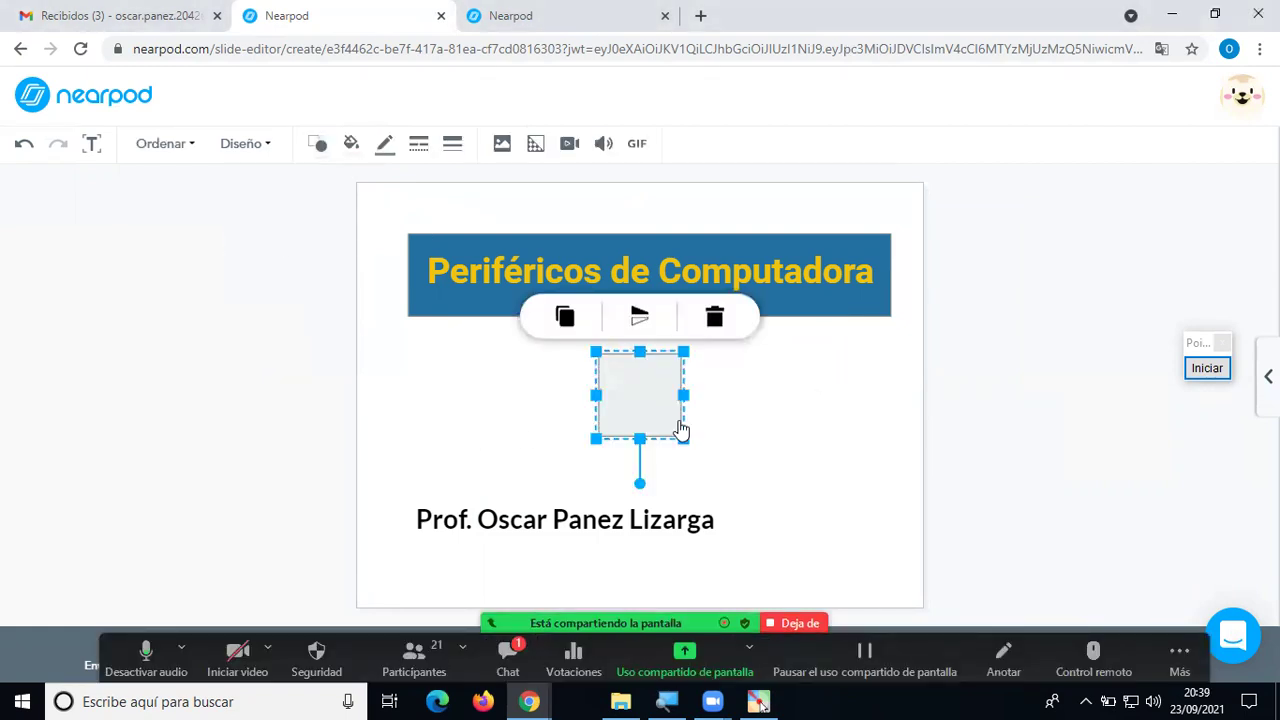
left_click_drag(688, 398, 884, 400)
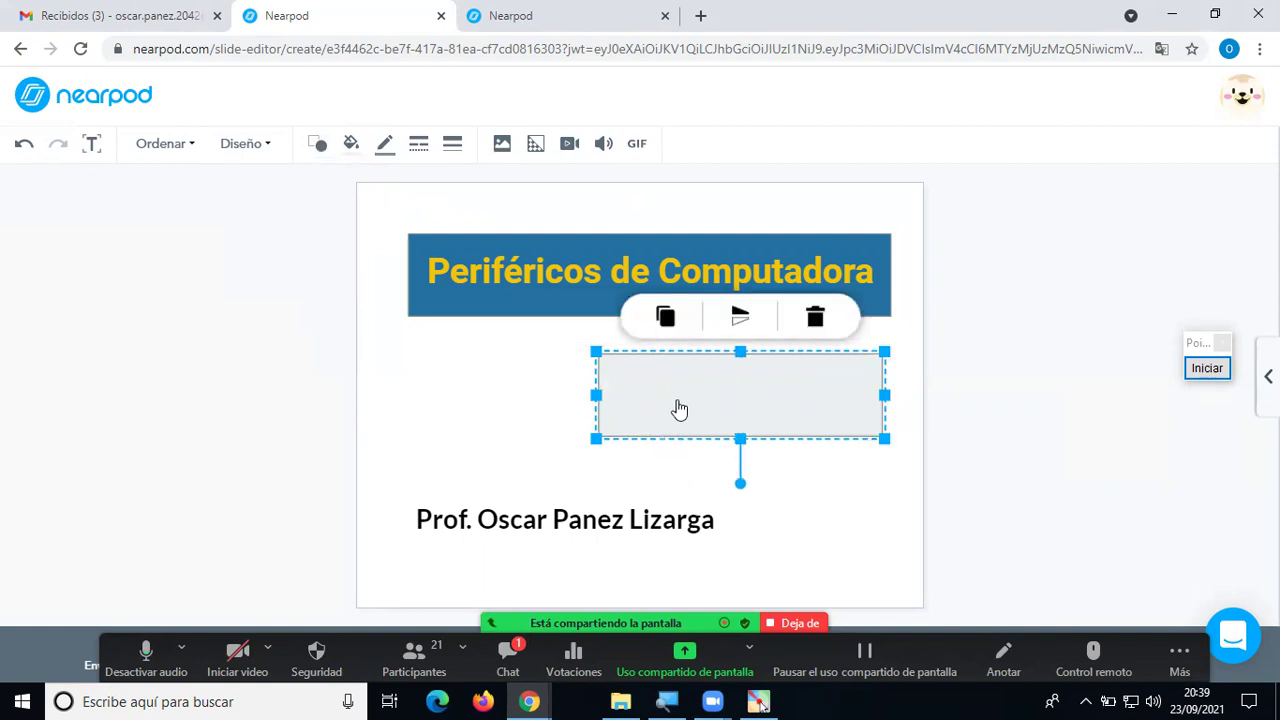
left_click_drag(594, 394, 529, 451)
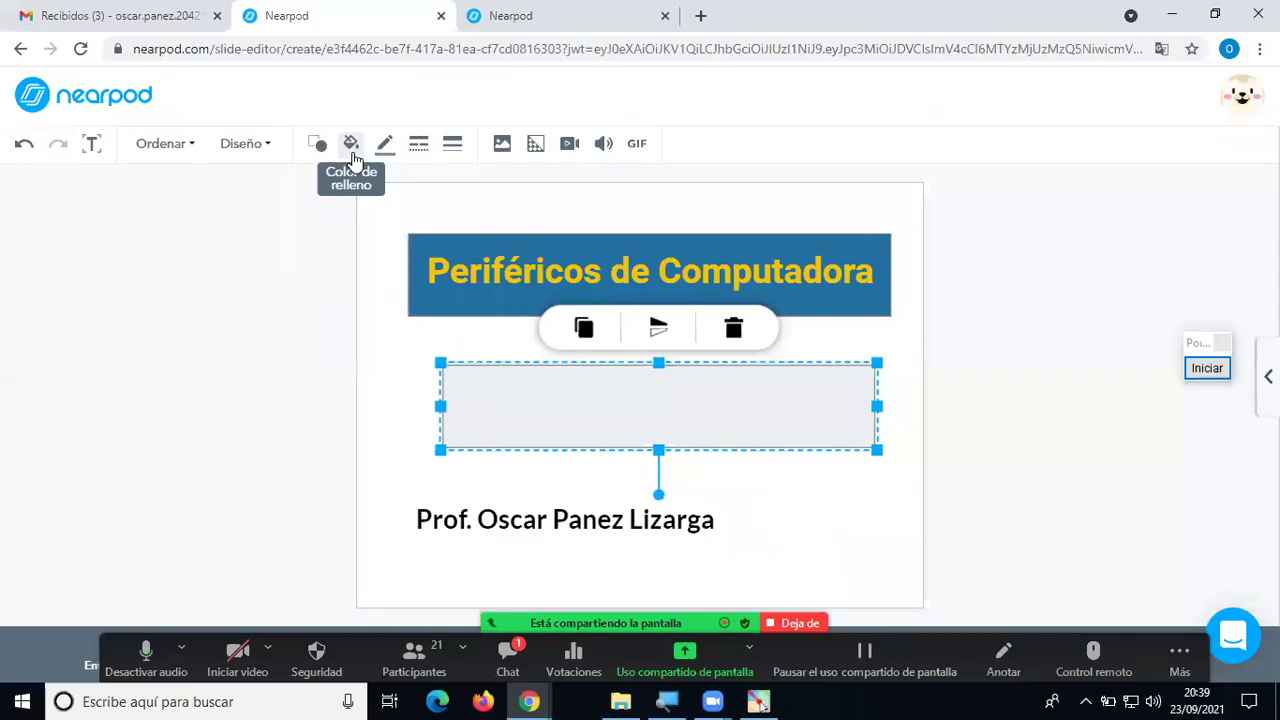
left_click(351, 146)
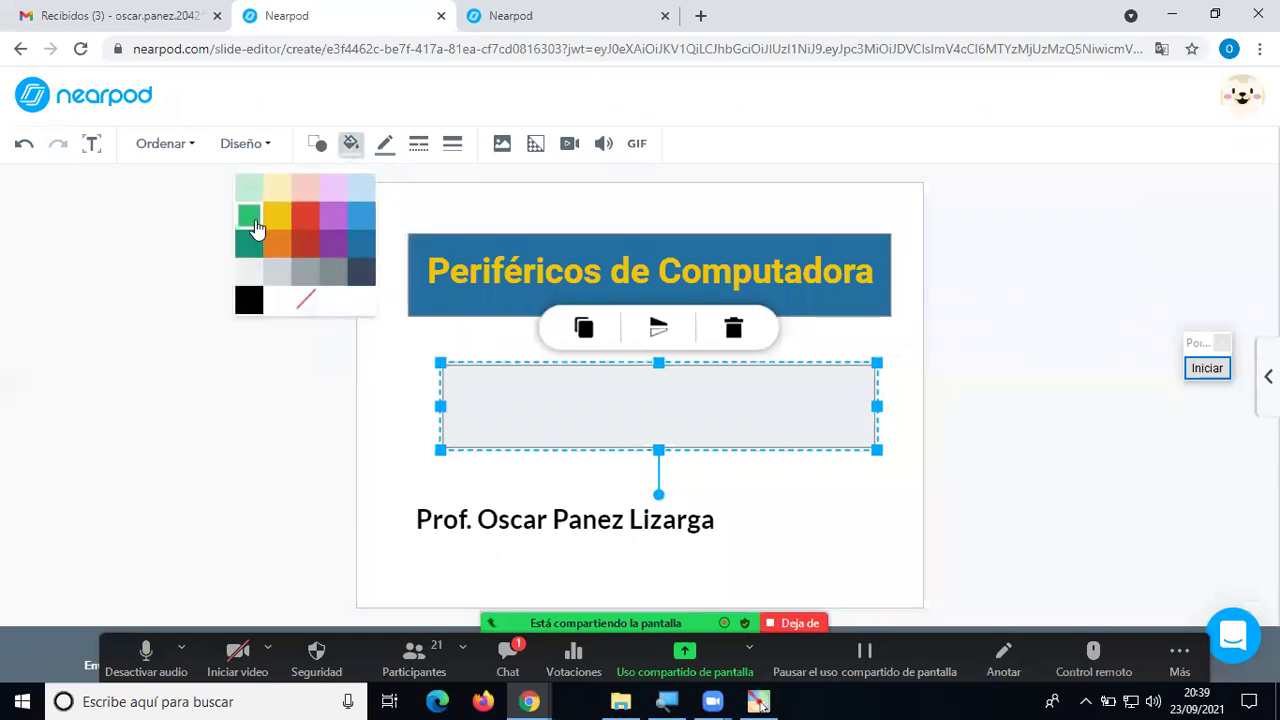
left_click(405, 398)
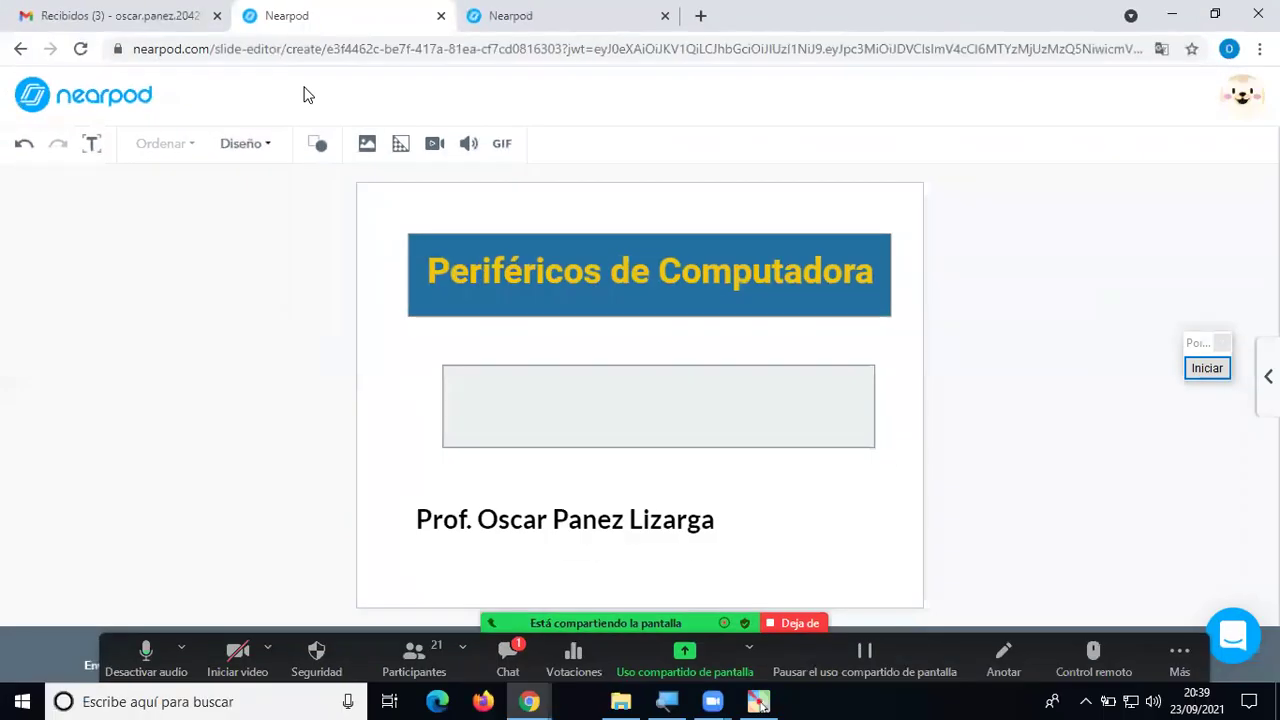
left_click(477, 394)
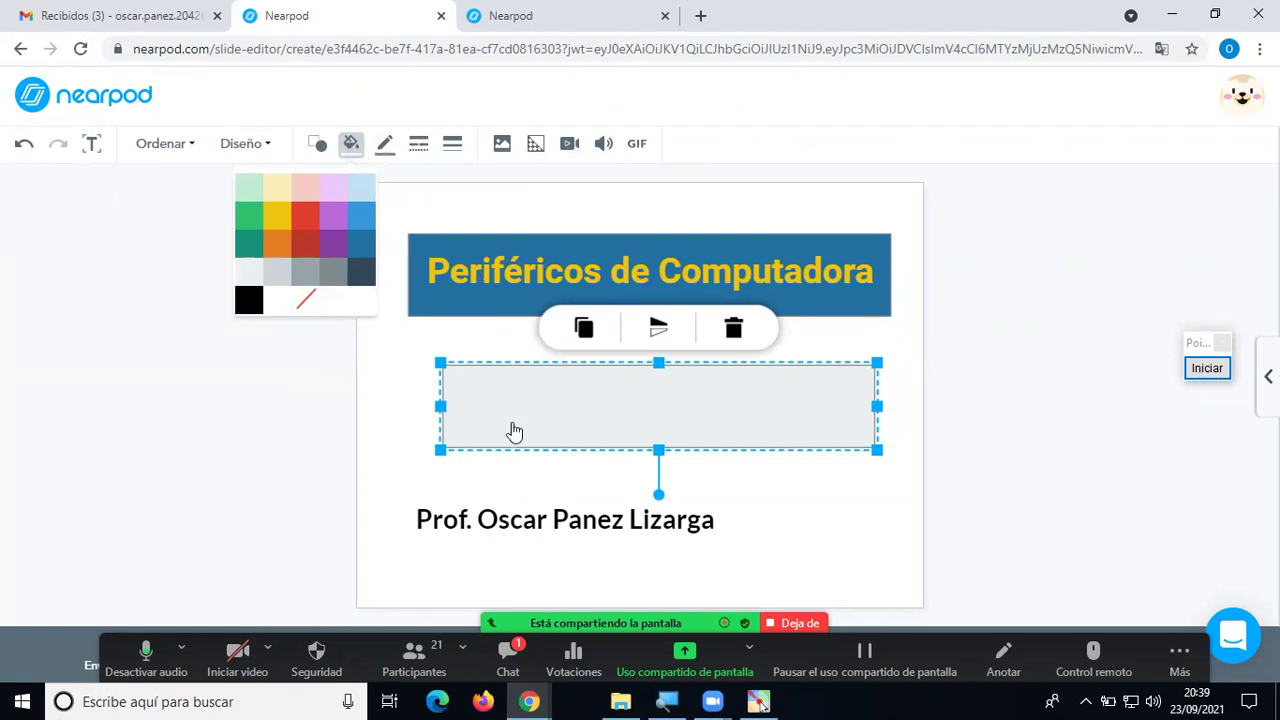
left_click(409, 397)
left_click(487, 522)
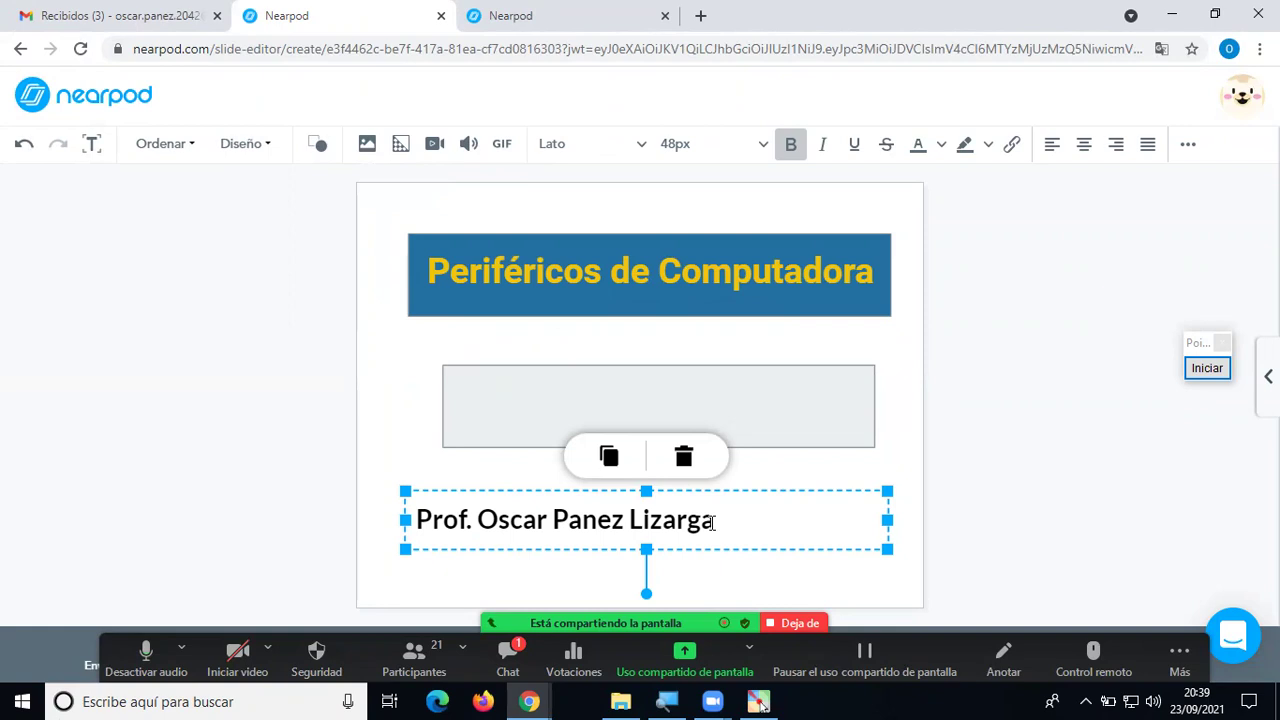
left_click(812, 437)
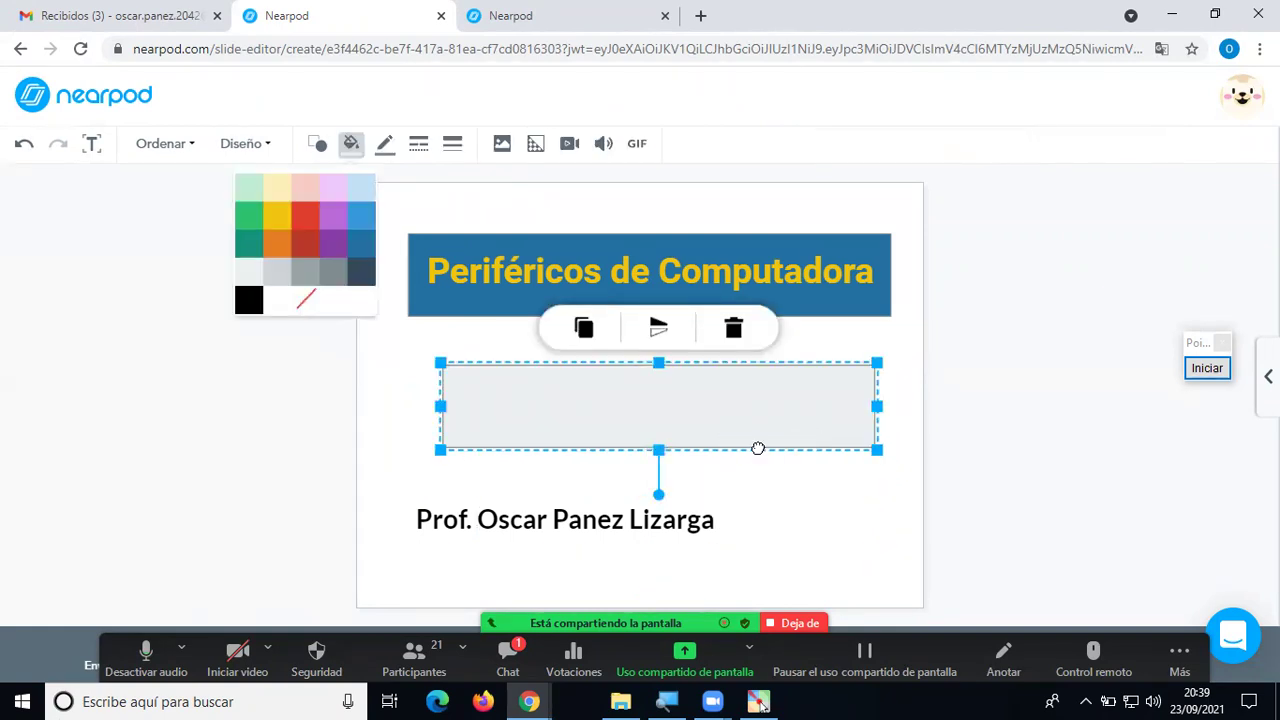
left_click_drag(777, 437, 753, 437)
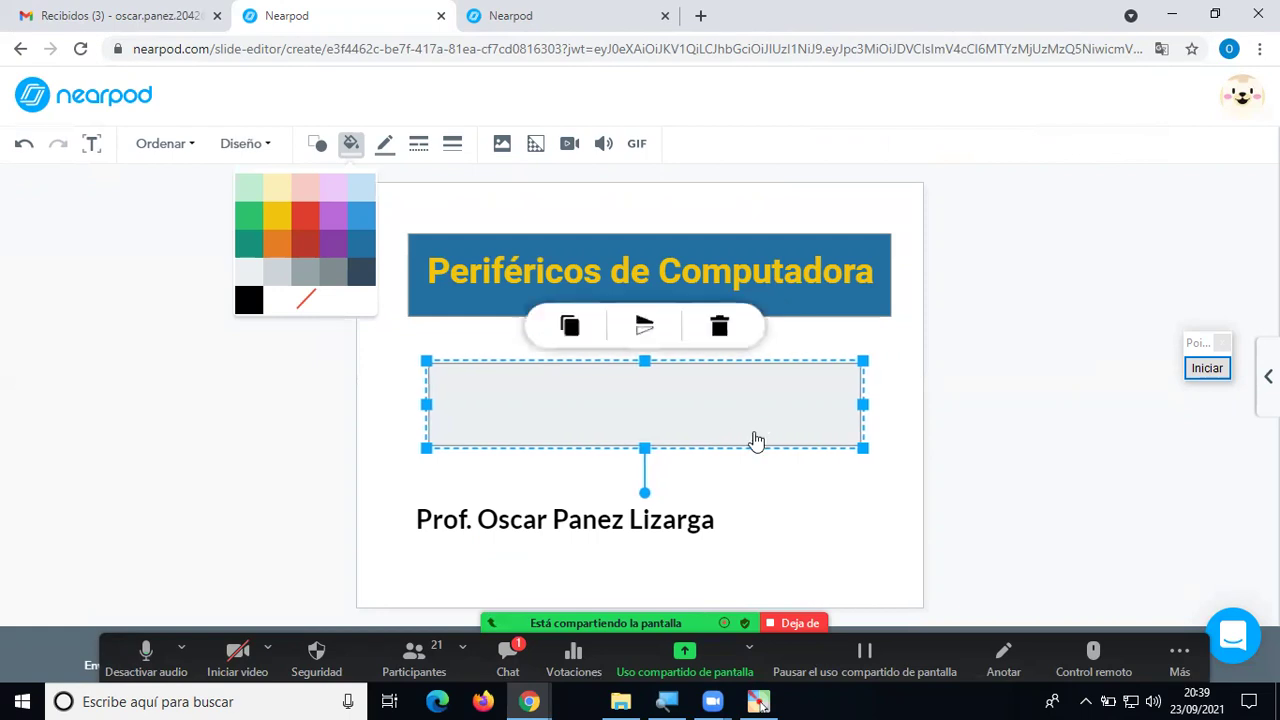
left_click(721, 328)
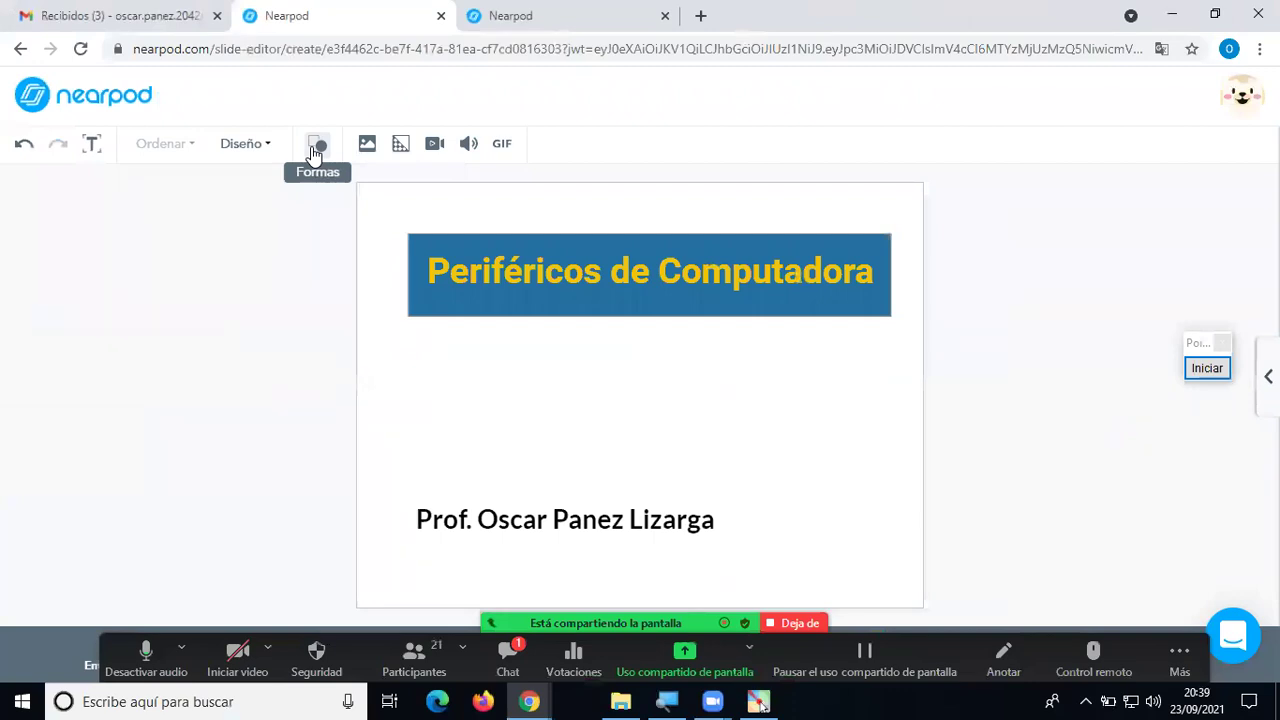
left_click(315, 148)
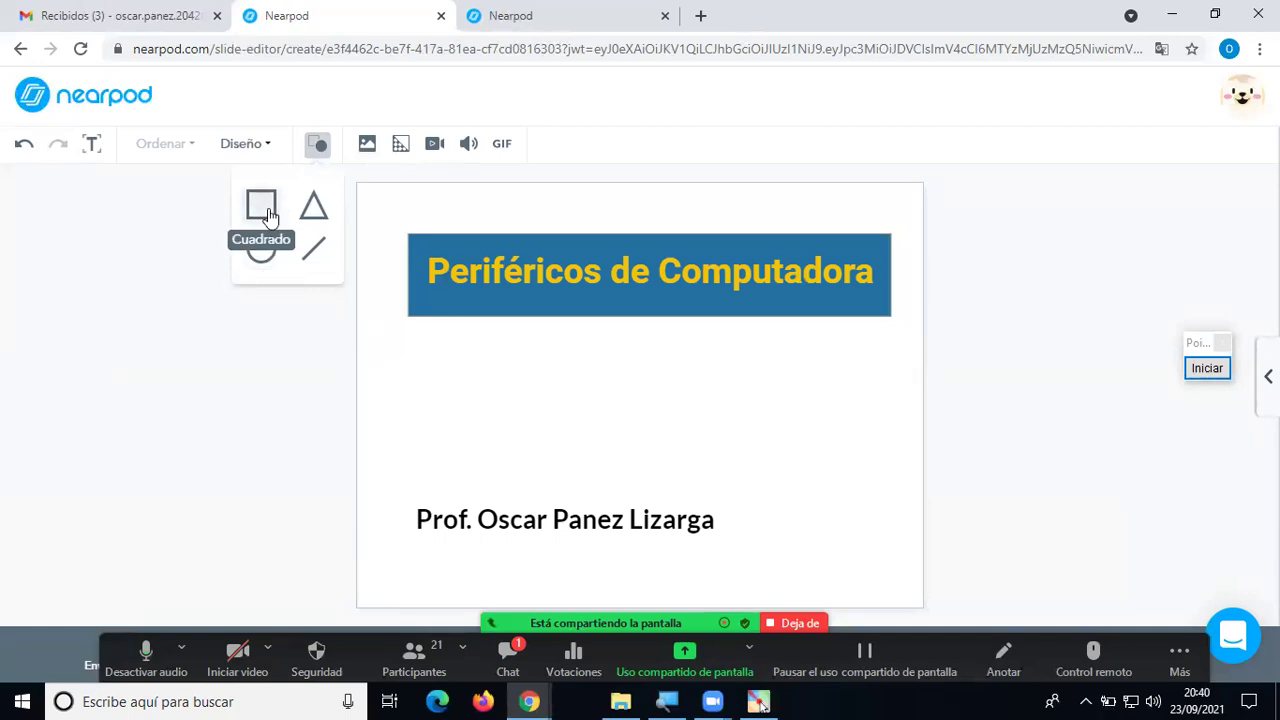
left_click(426, 376)
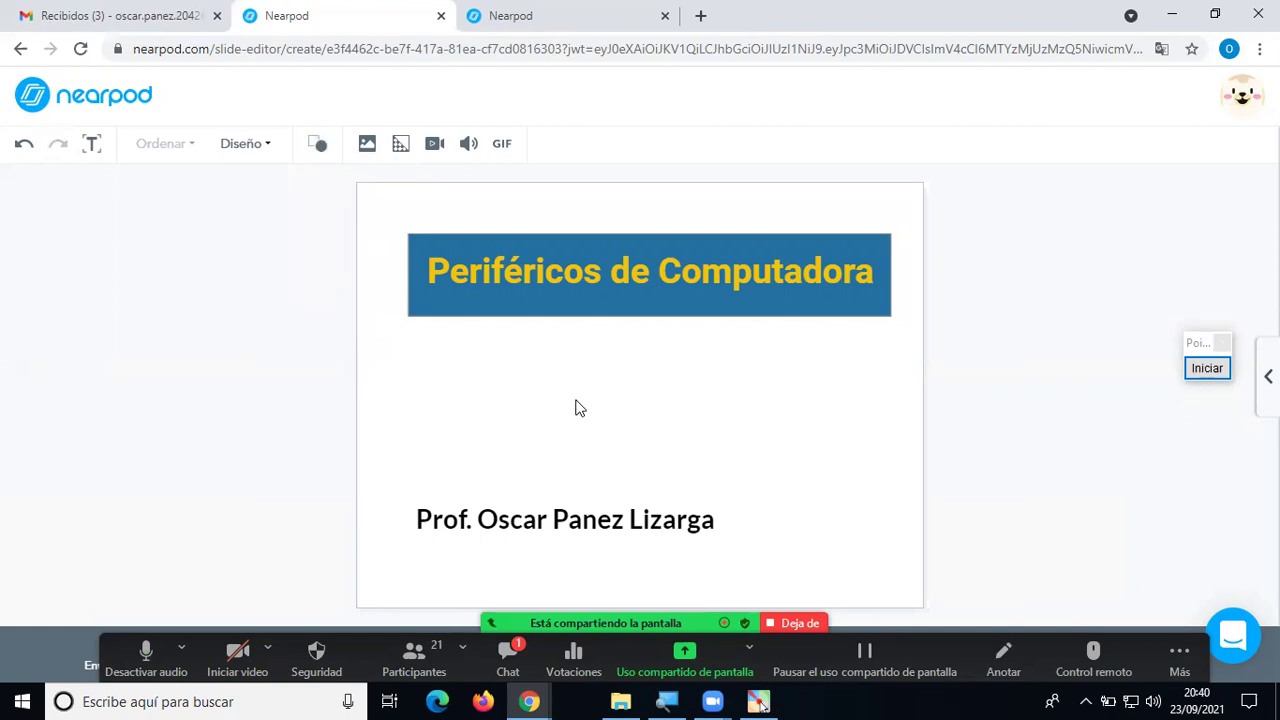
left_click(543, 515)
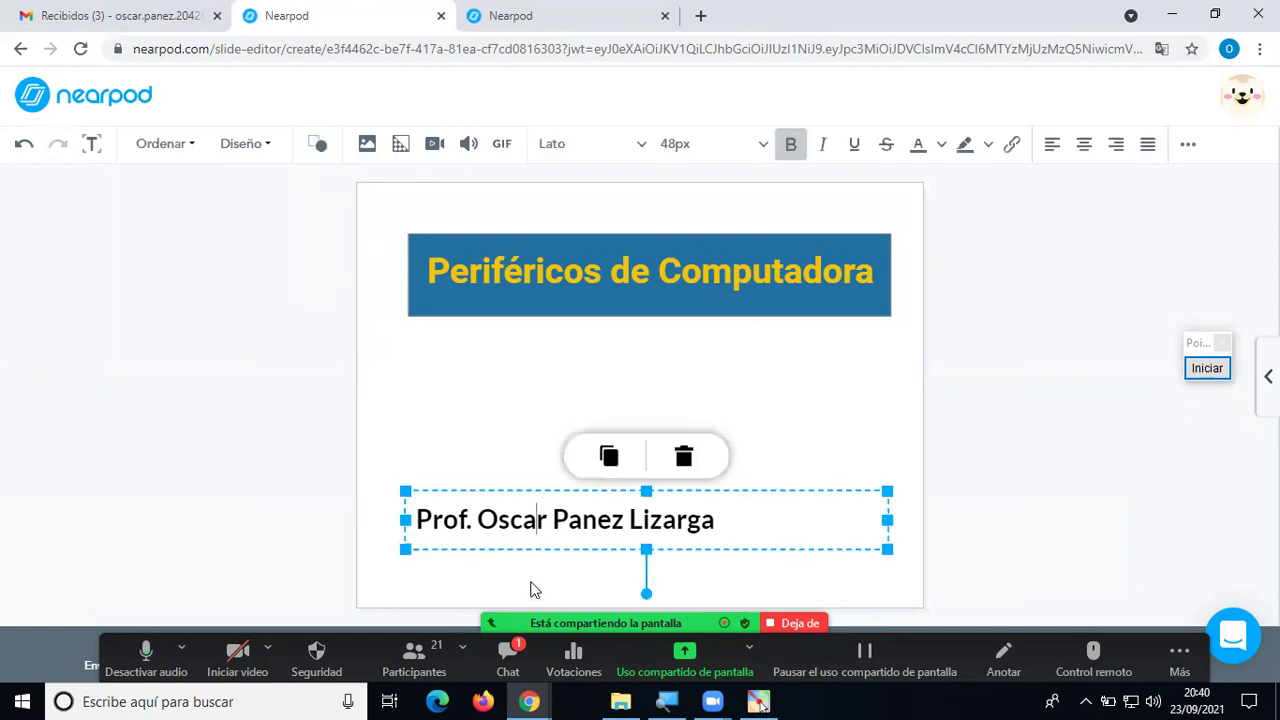
key("alt+h")
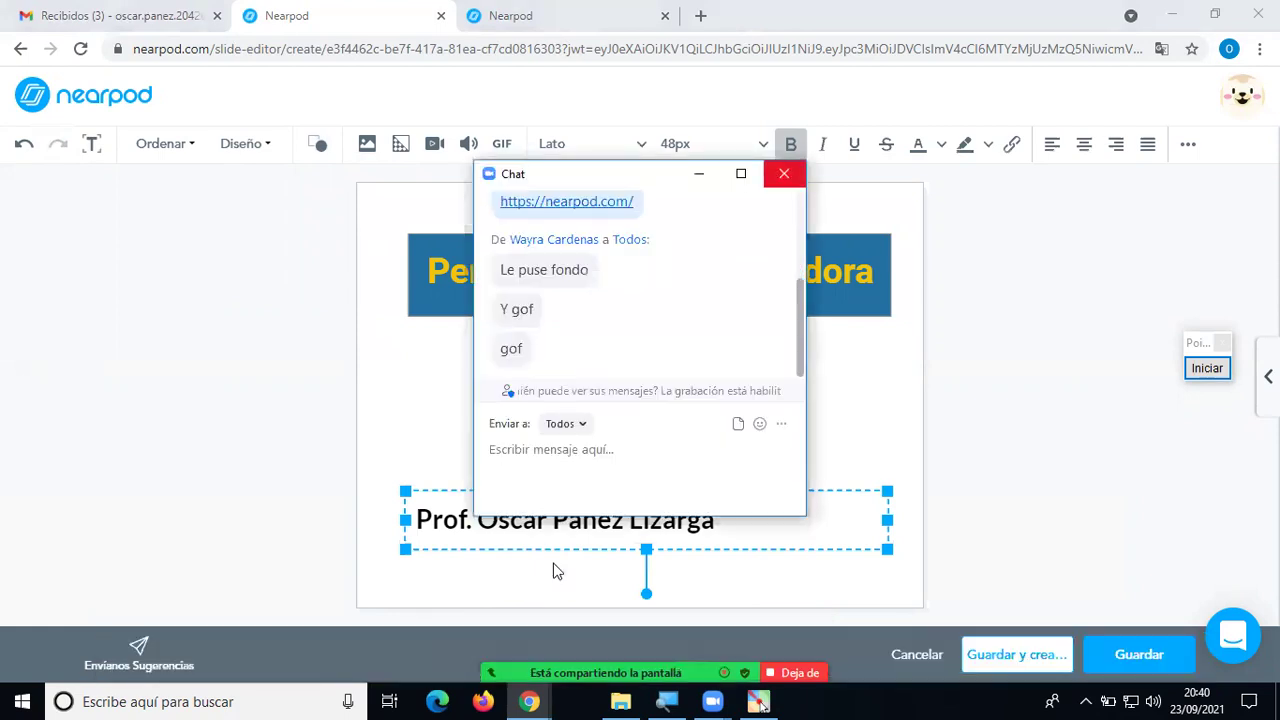
key("alt+h")
left_click(796, 409)
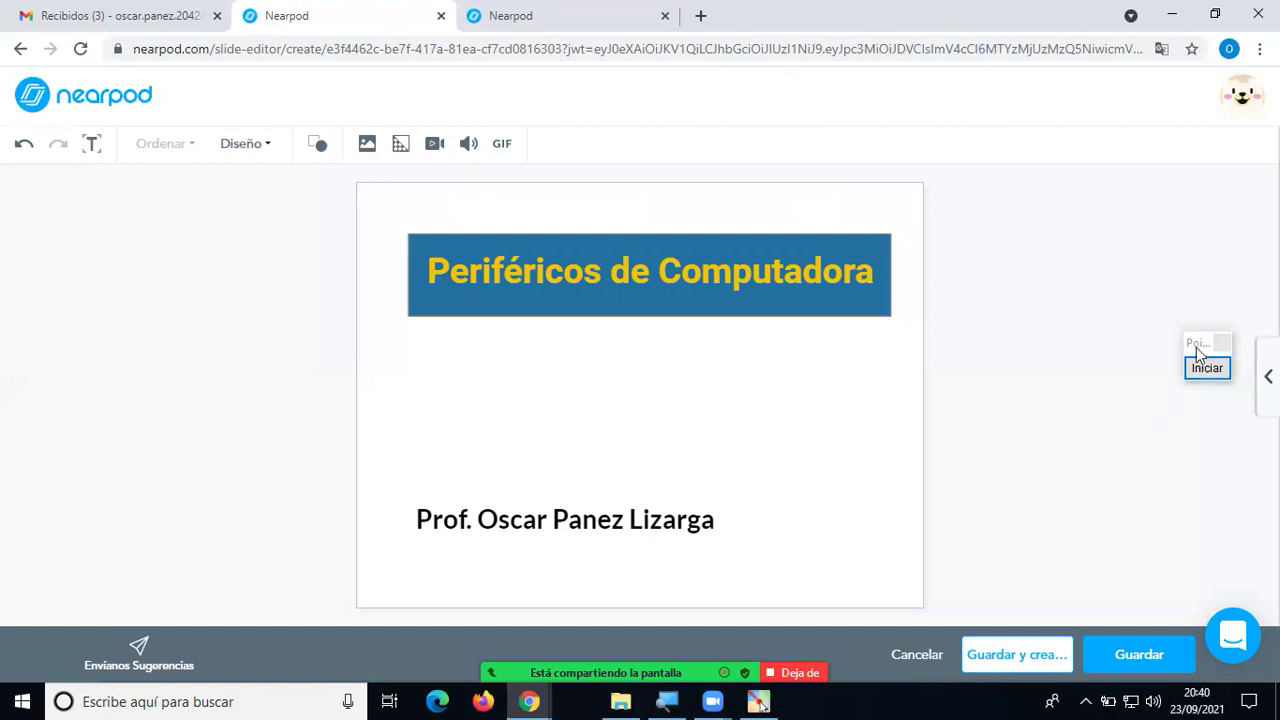
Move the professor's name line slightly lower on the slide.
left_click_drag(1196, 347, 1176, 128)
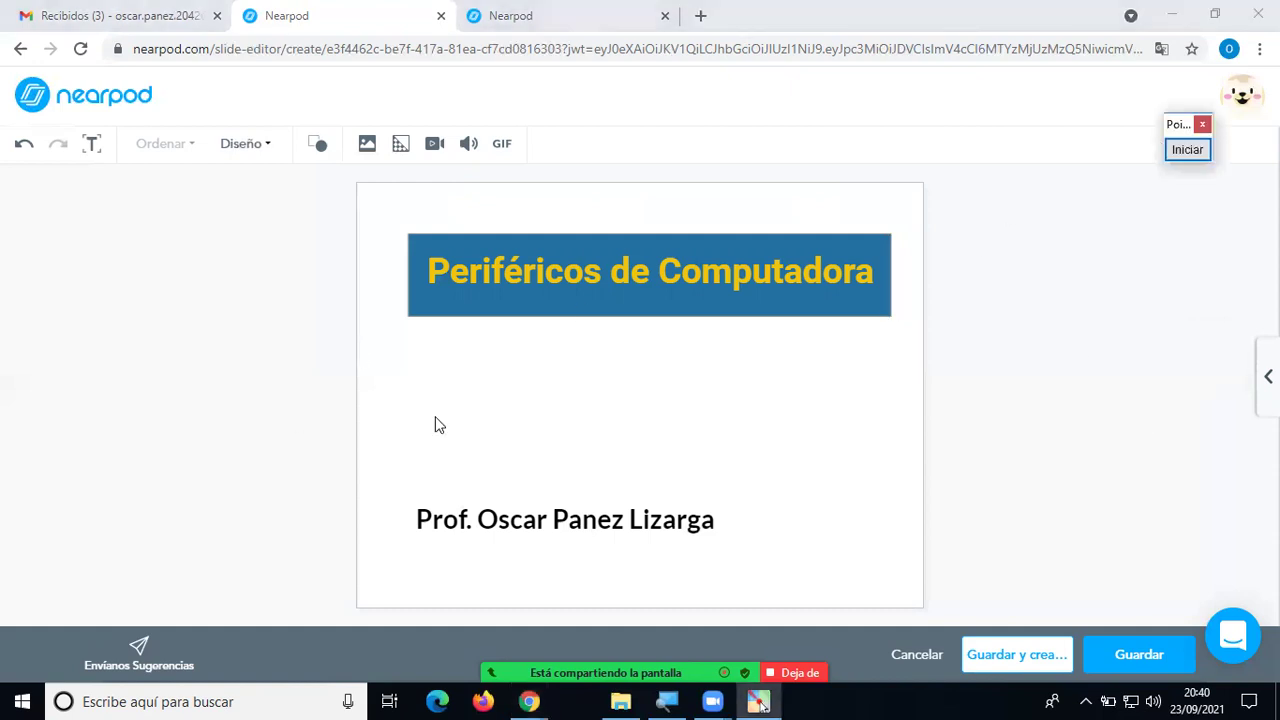
left_click(601, 525)
left_click_drag(600, 548, 607, 574)
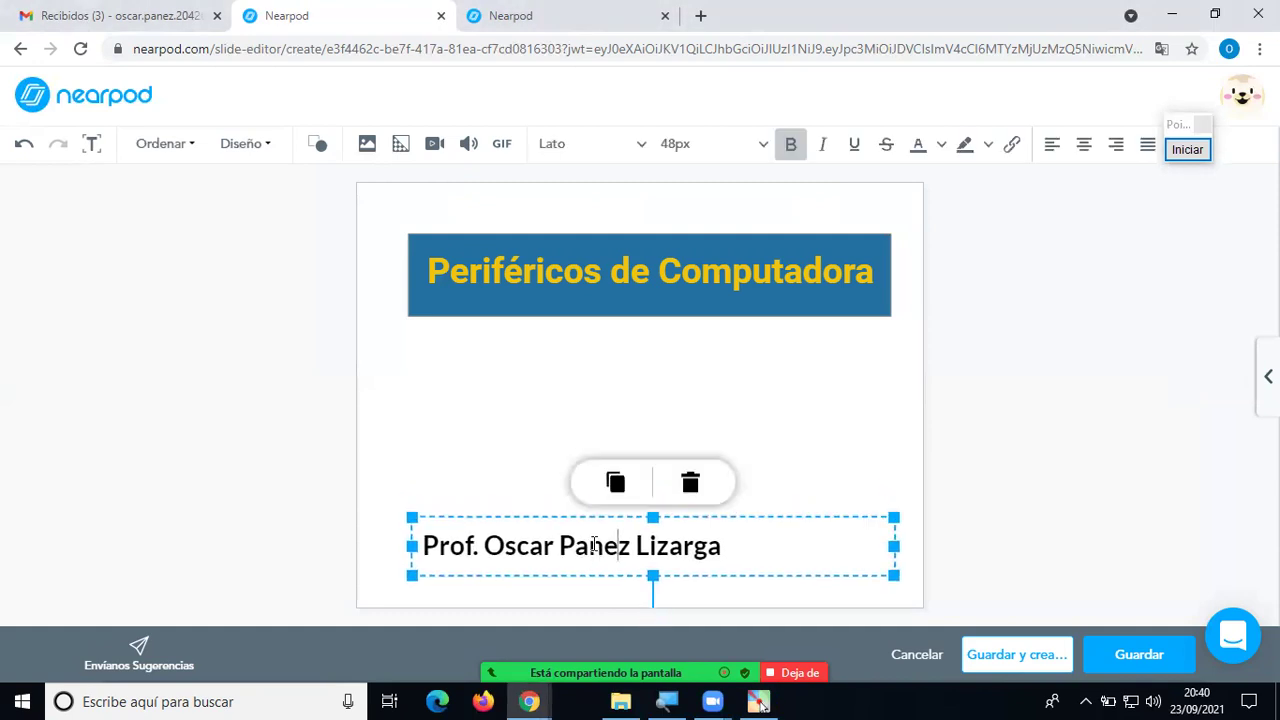
left_click(491, 457)
Raise the title text and the blue banner behind it nearer the top edge.
left_click(557, 280)
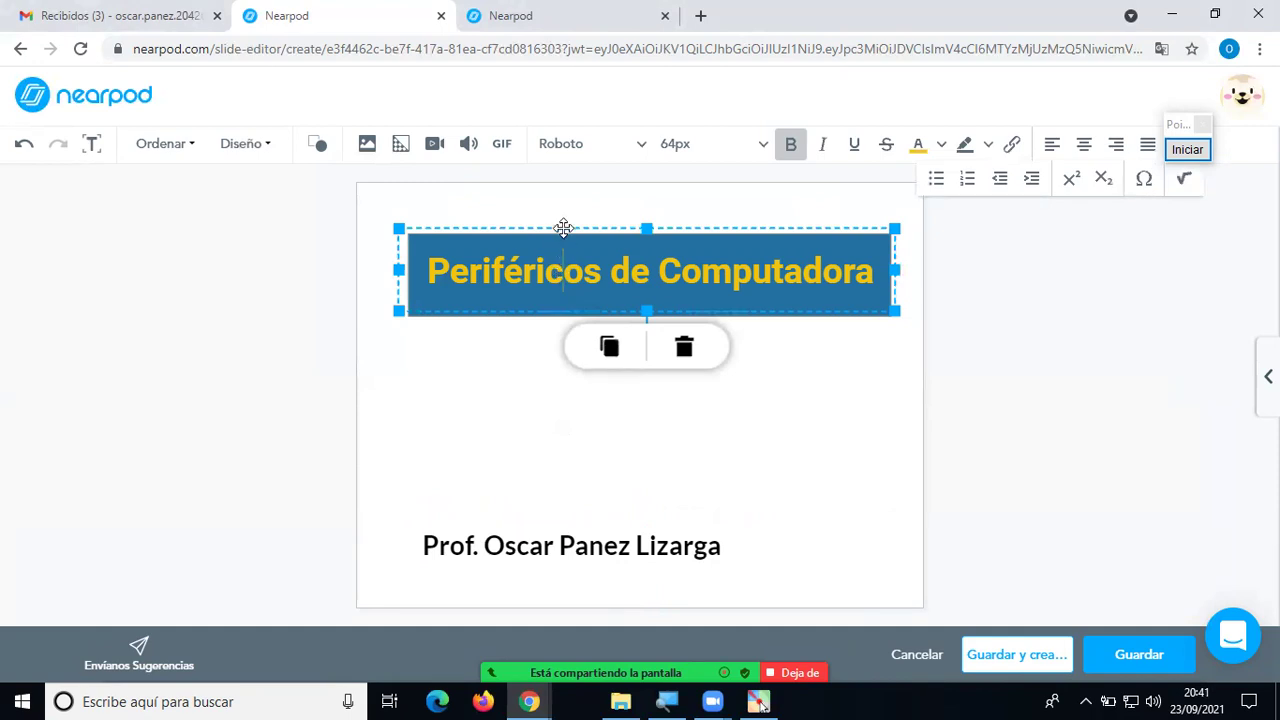
left_click_drag(562, 229, 562, 201)
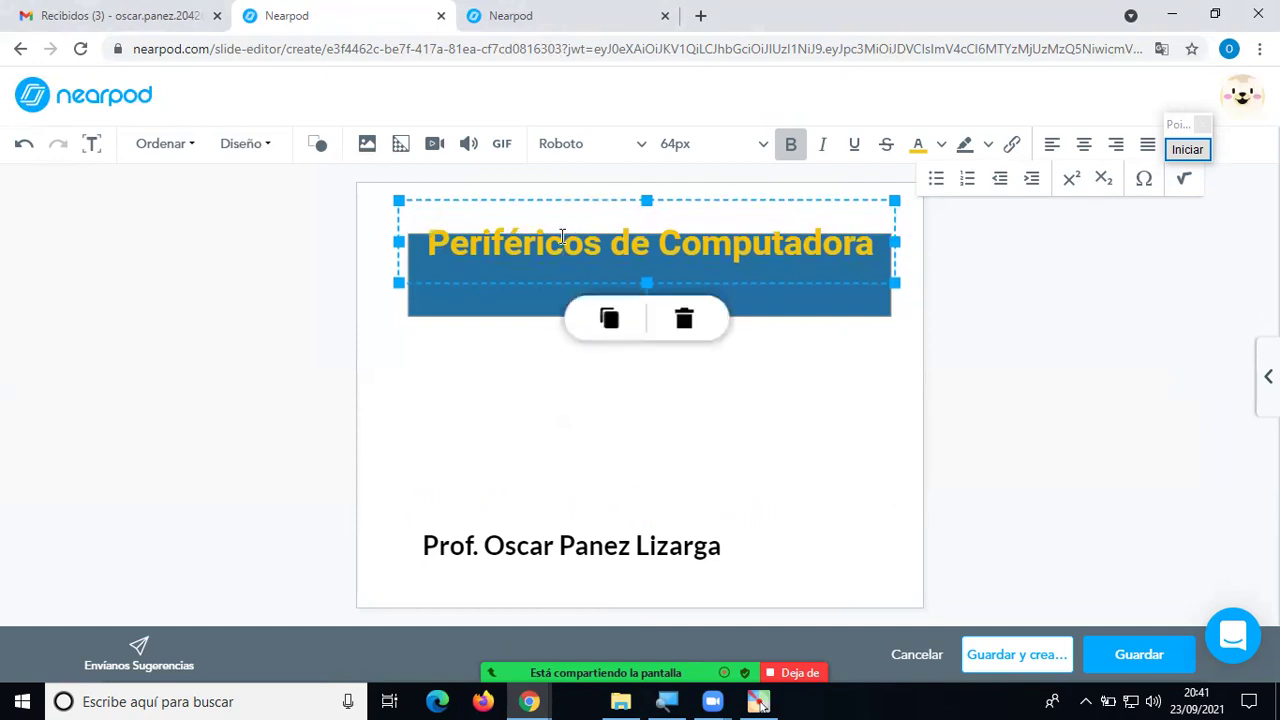
left_click(528, 309)
left_click_drag(528, 309, 529, 280)
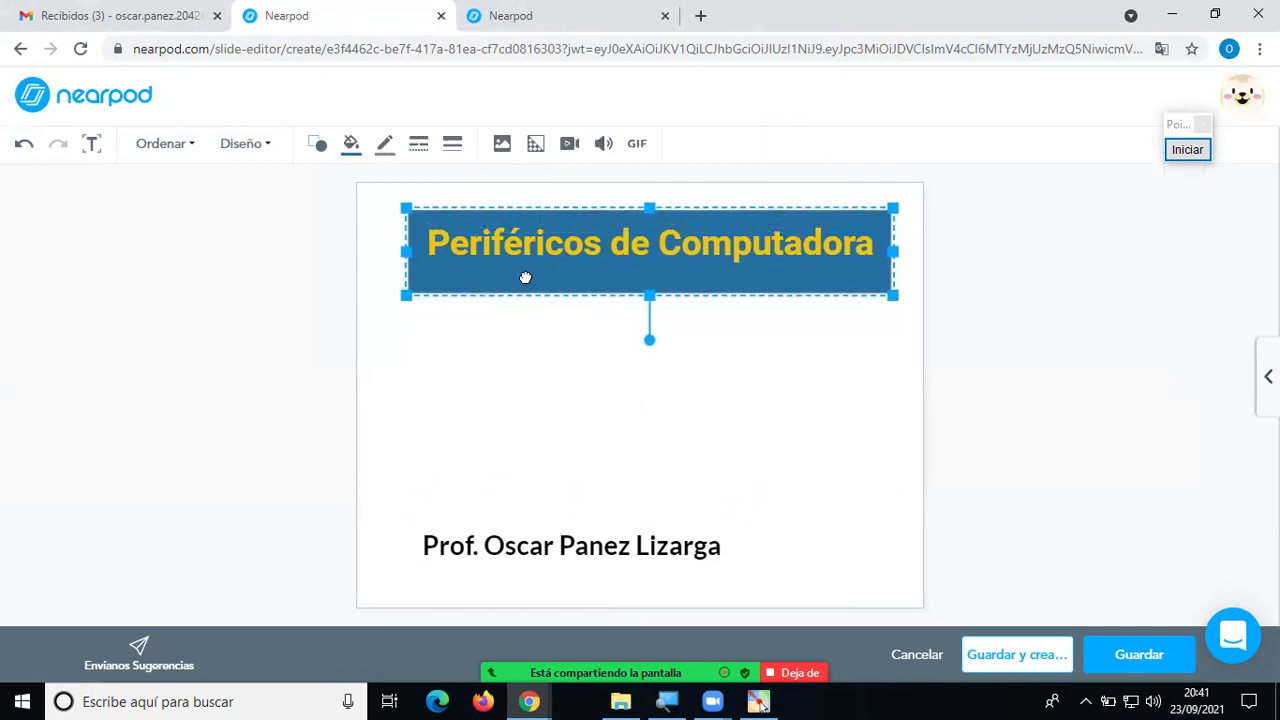
left_click(572, 389)
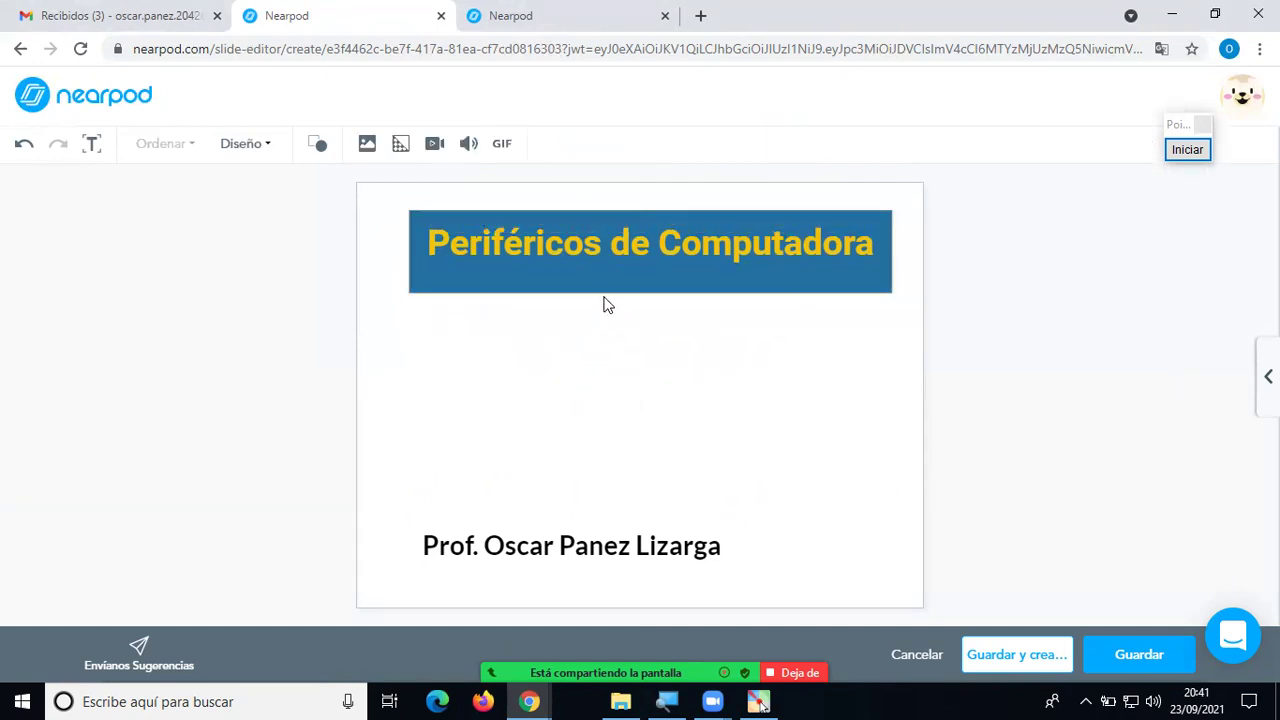
left_click_drag(610, 297, 606, 289)
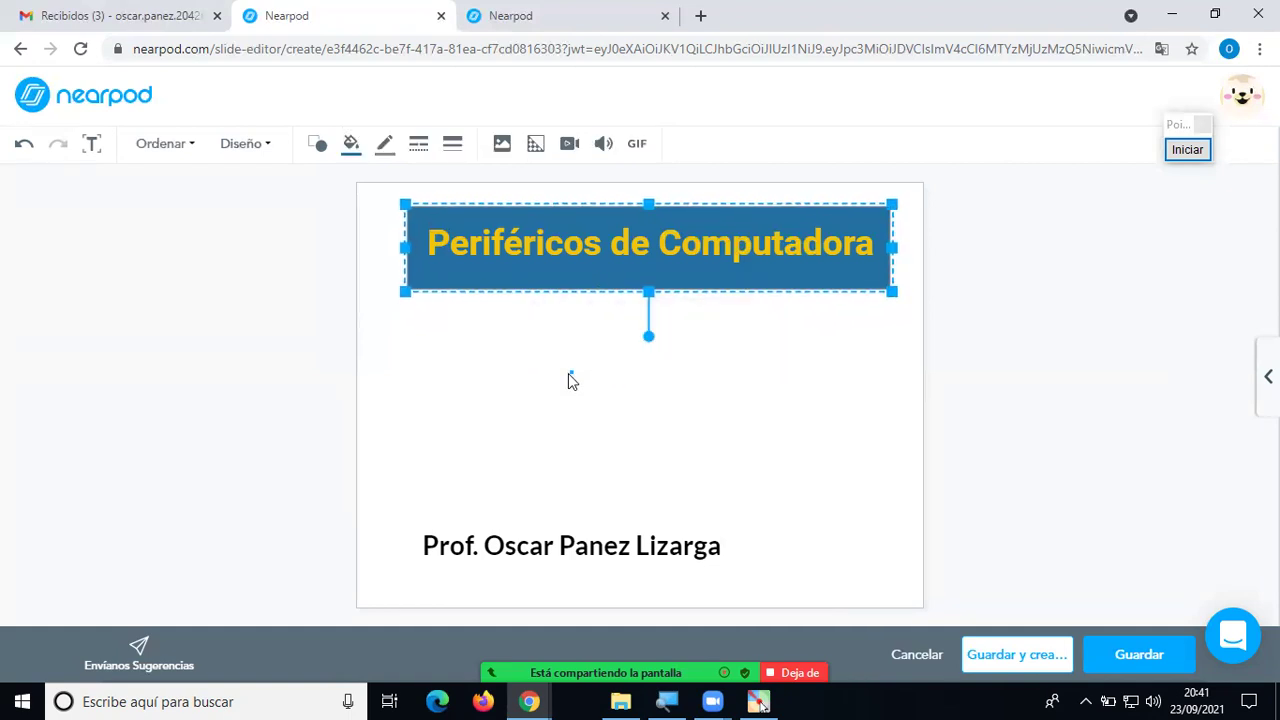
left_click(548, 398)
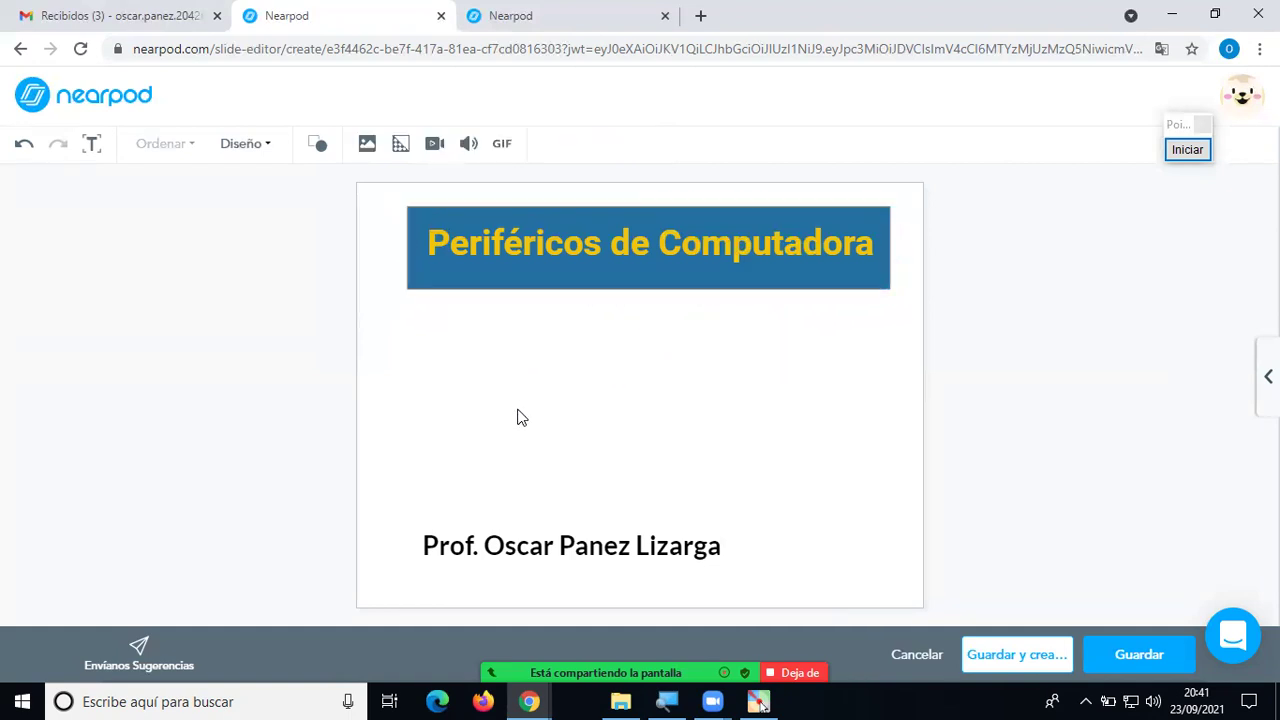
left_click(367, 148)
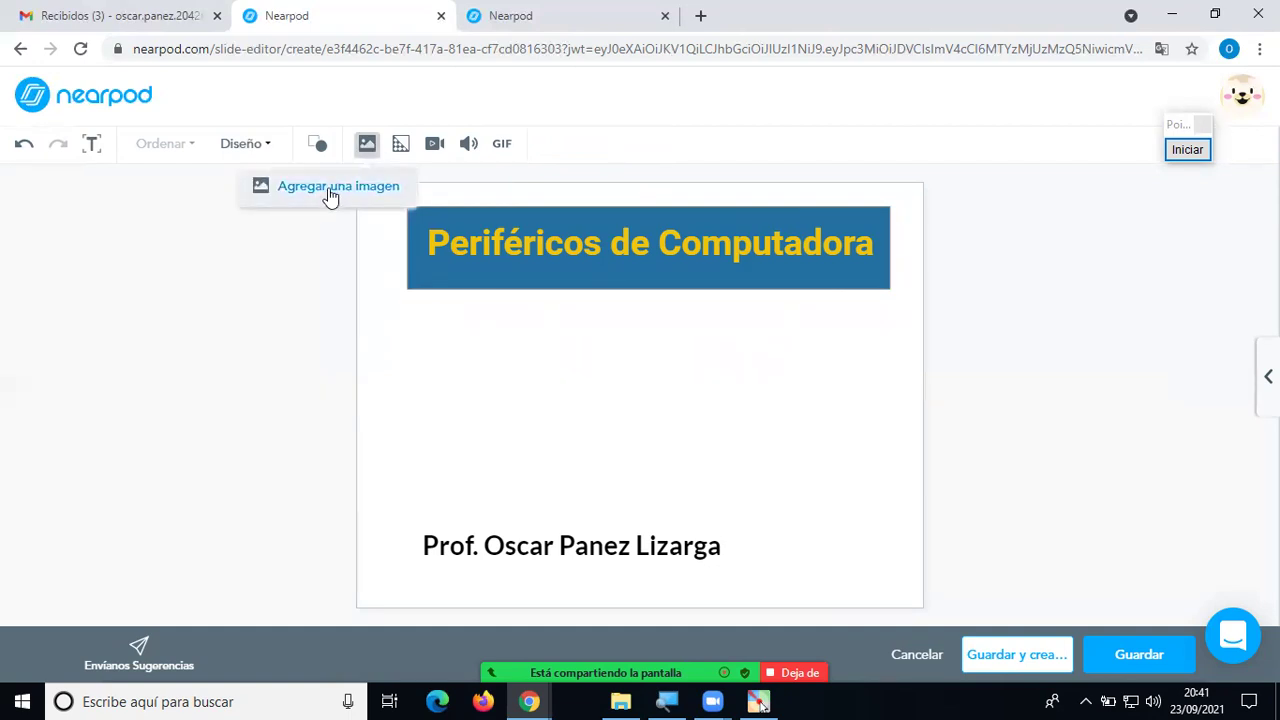
left_click(331, 195)
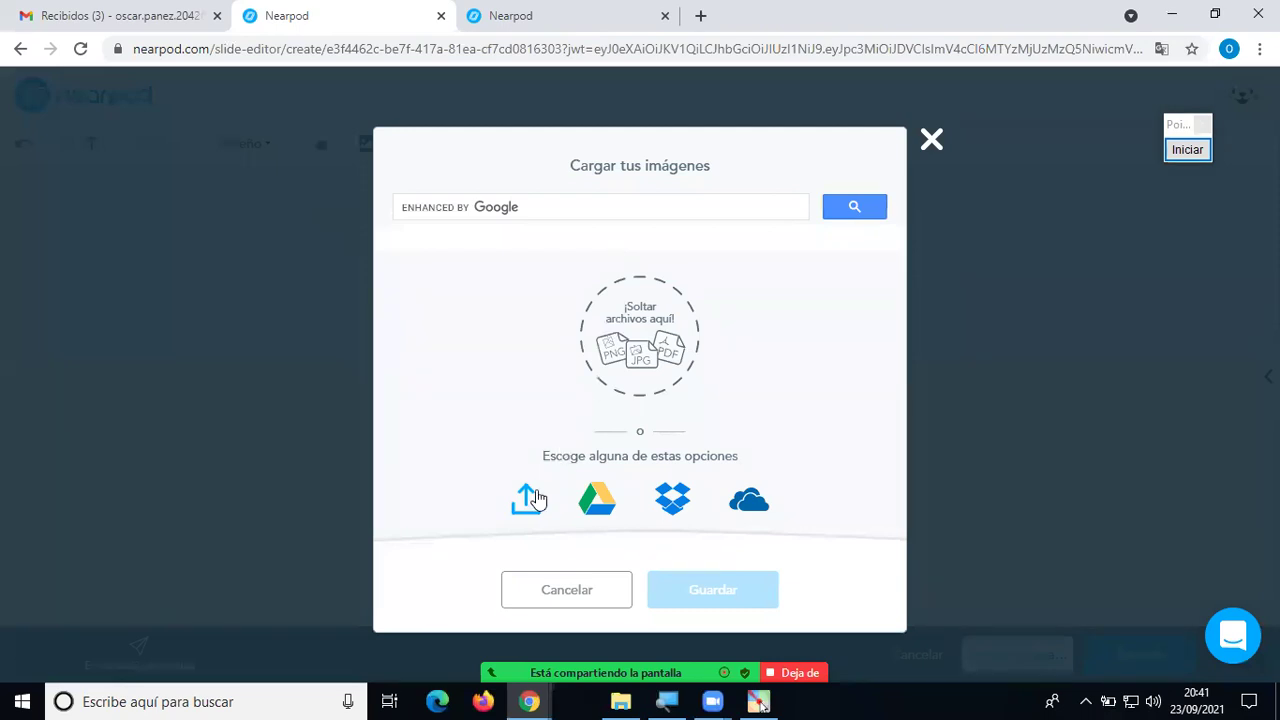
left_click(520, 209)
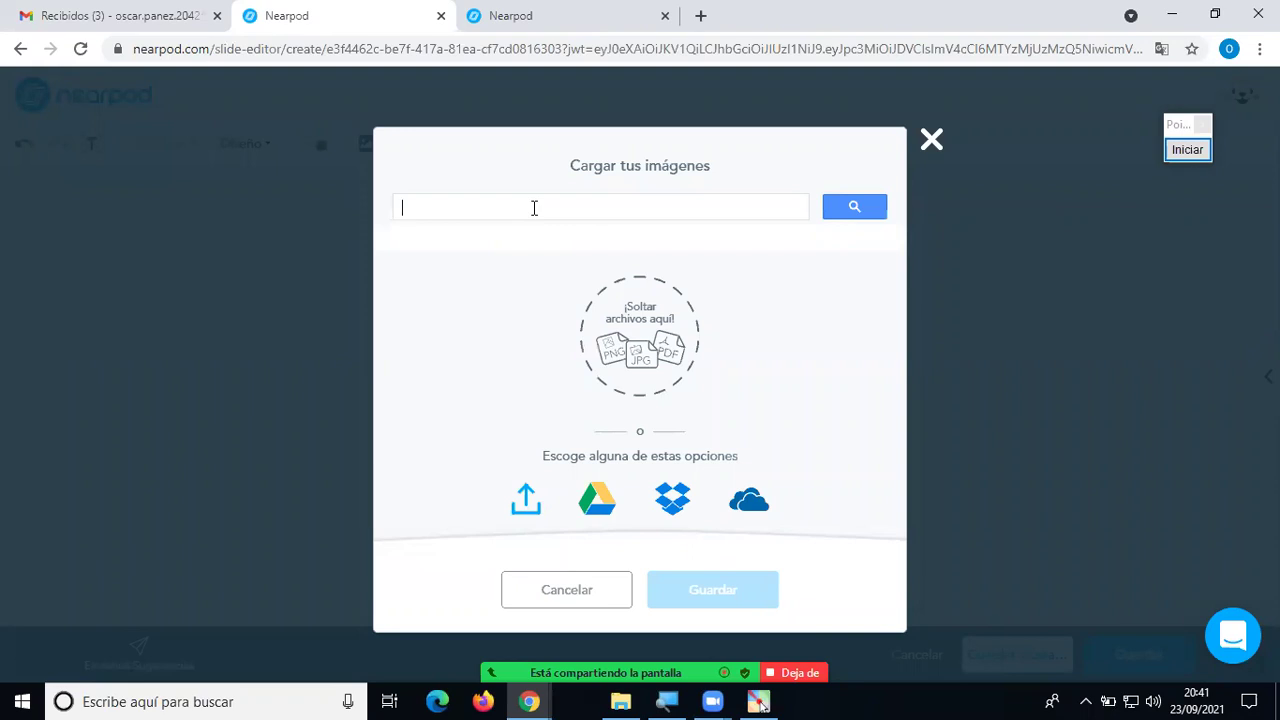
type("hardware de")
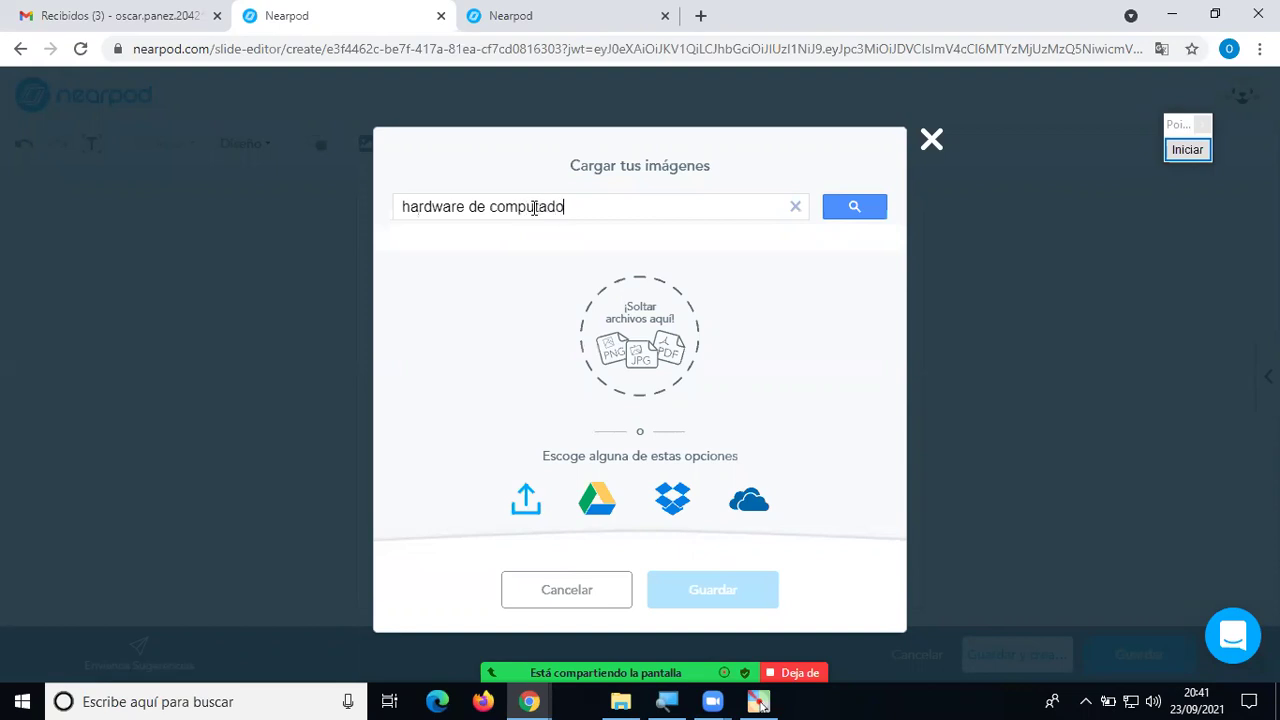
type("computadoras")
key("Return")
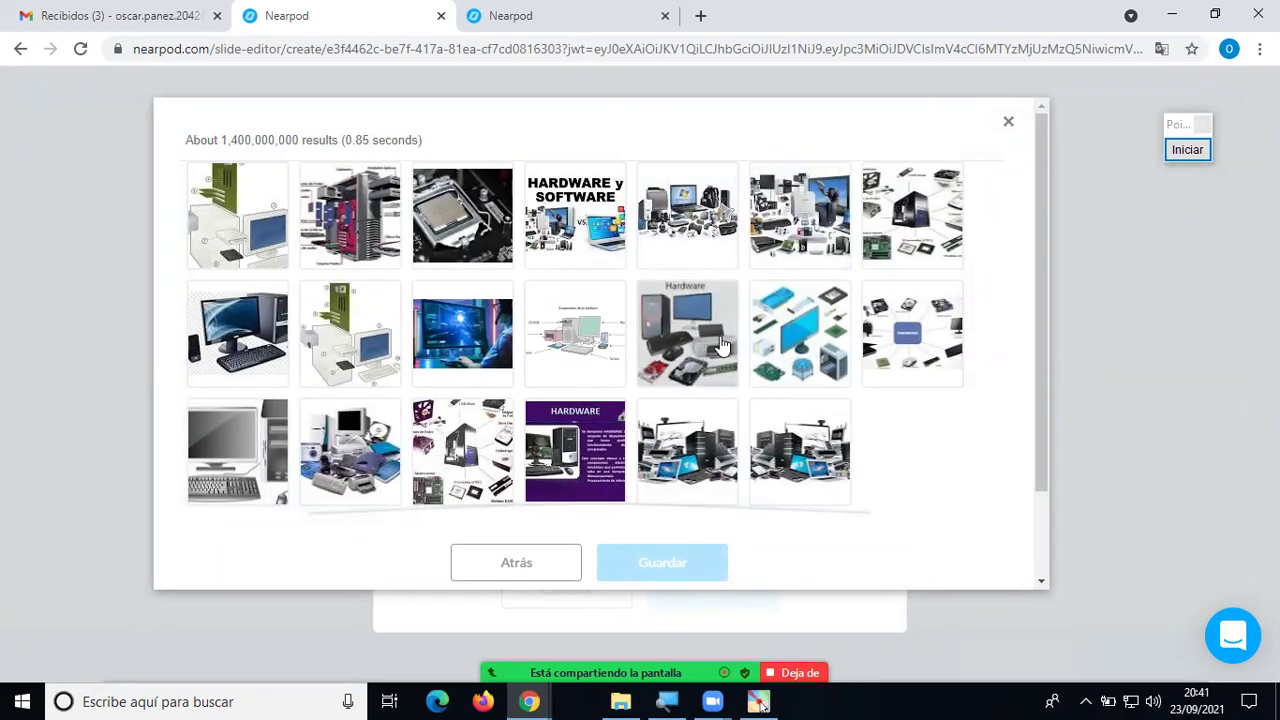
left_click(908, 345)
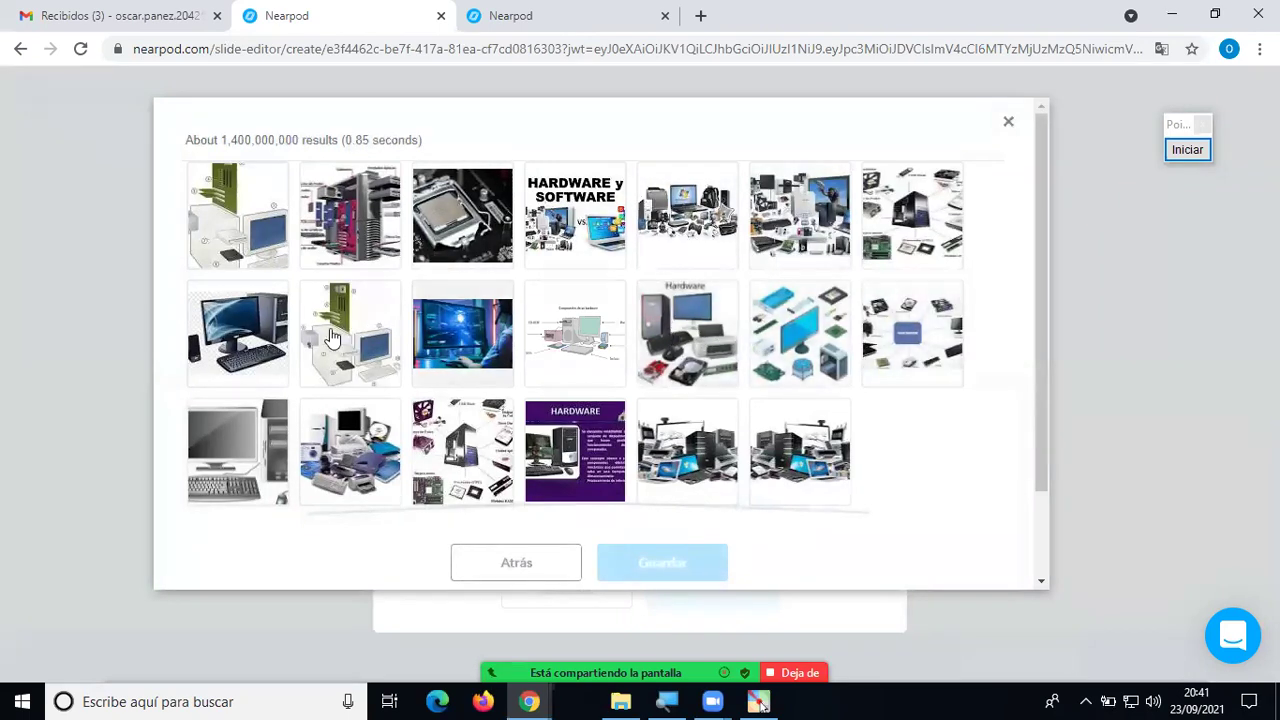
left_click(238, 355)
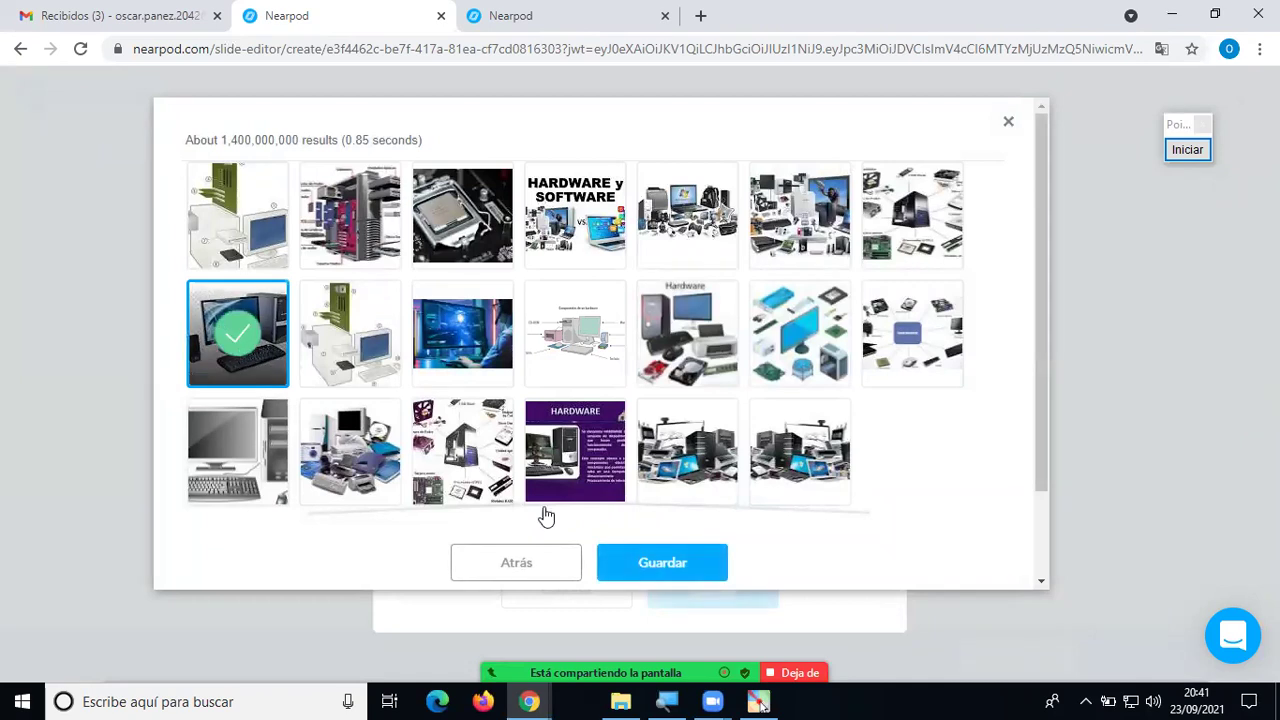
left_click(663, 566)
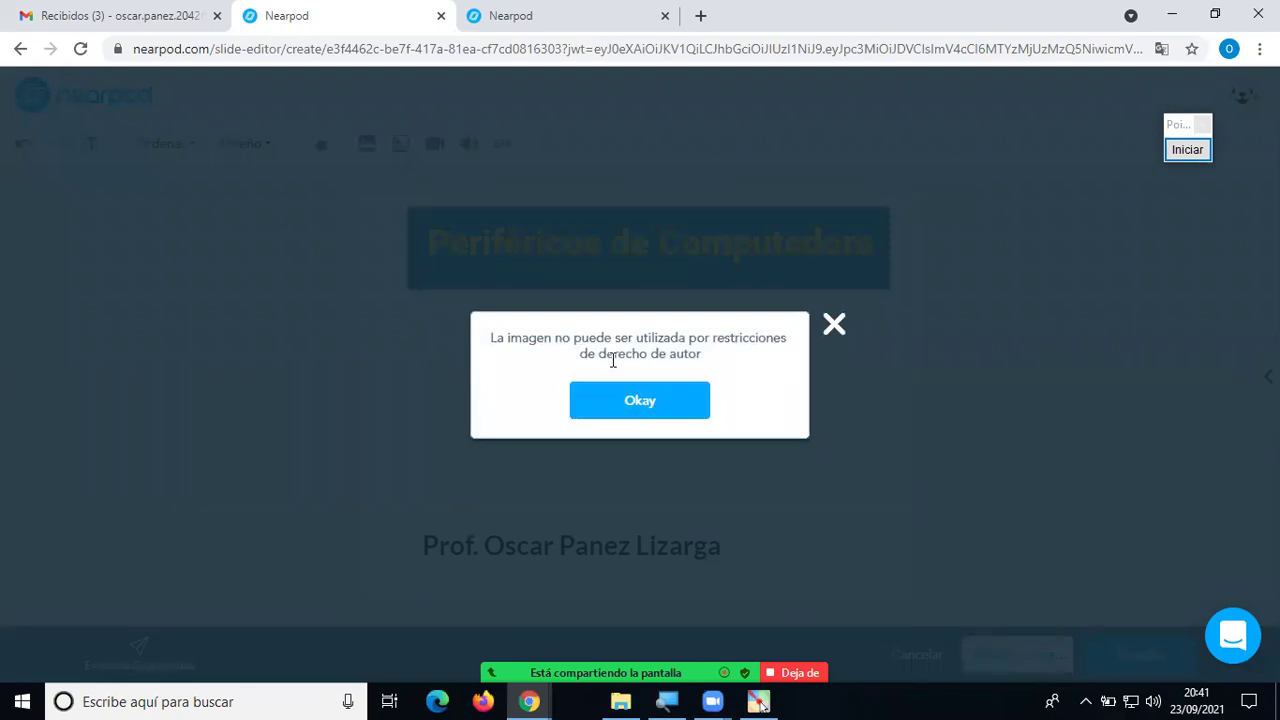
left_click(645, 403)
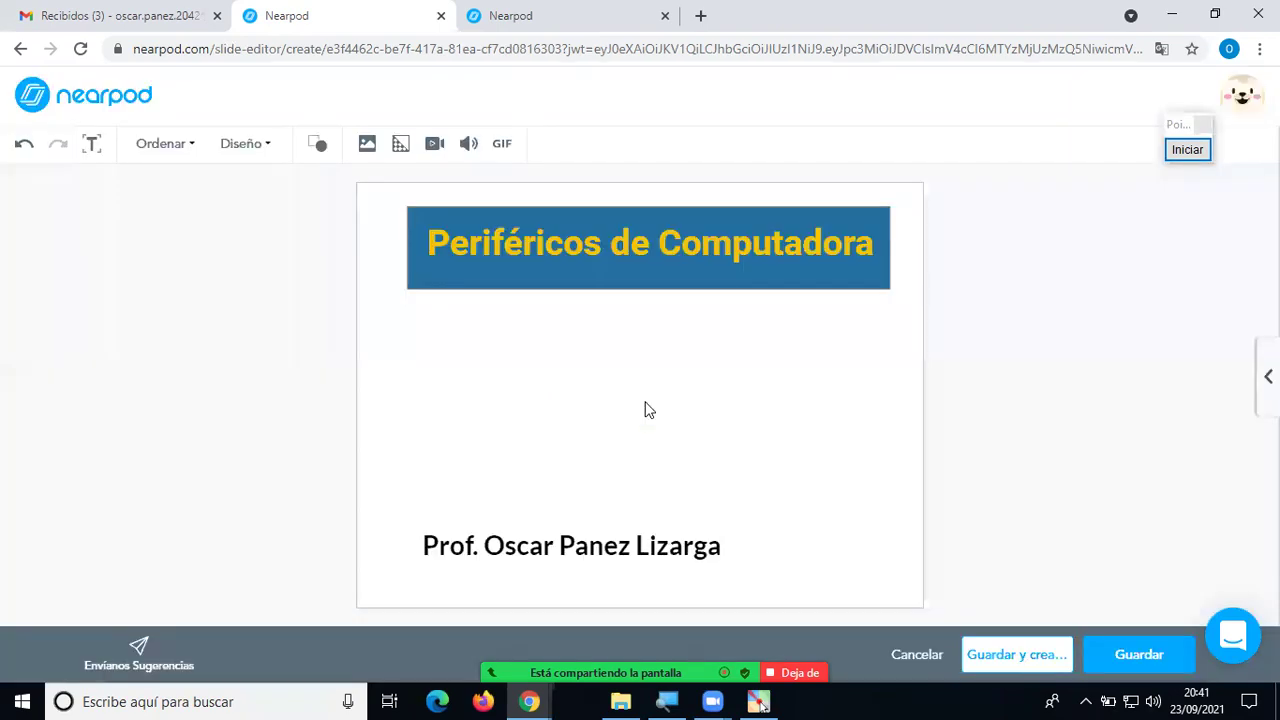
Search images for 'perifer' and insert the computer-setup photo onto the slide.
left_click(368, 145)
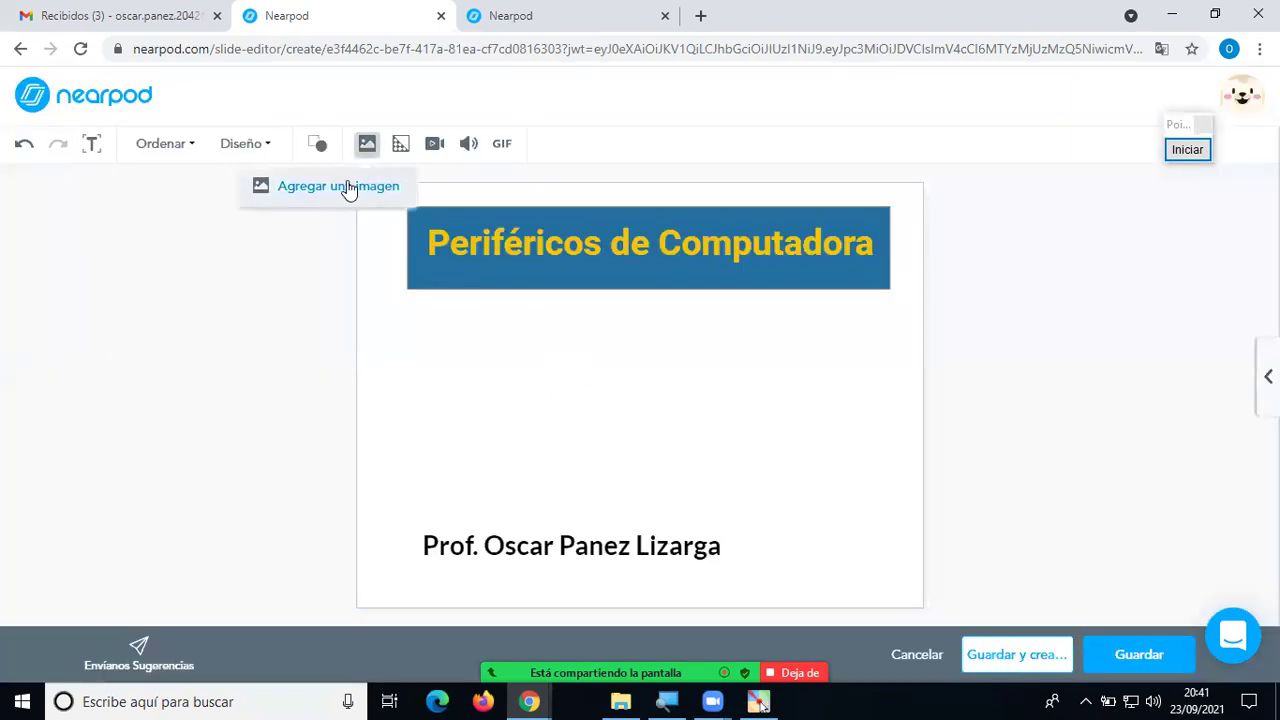
left_click(349, 190)
left_click(583, 204)
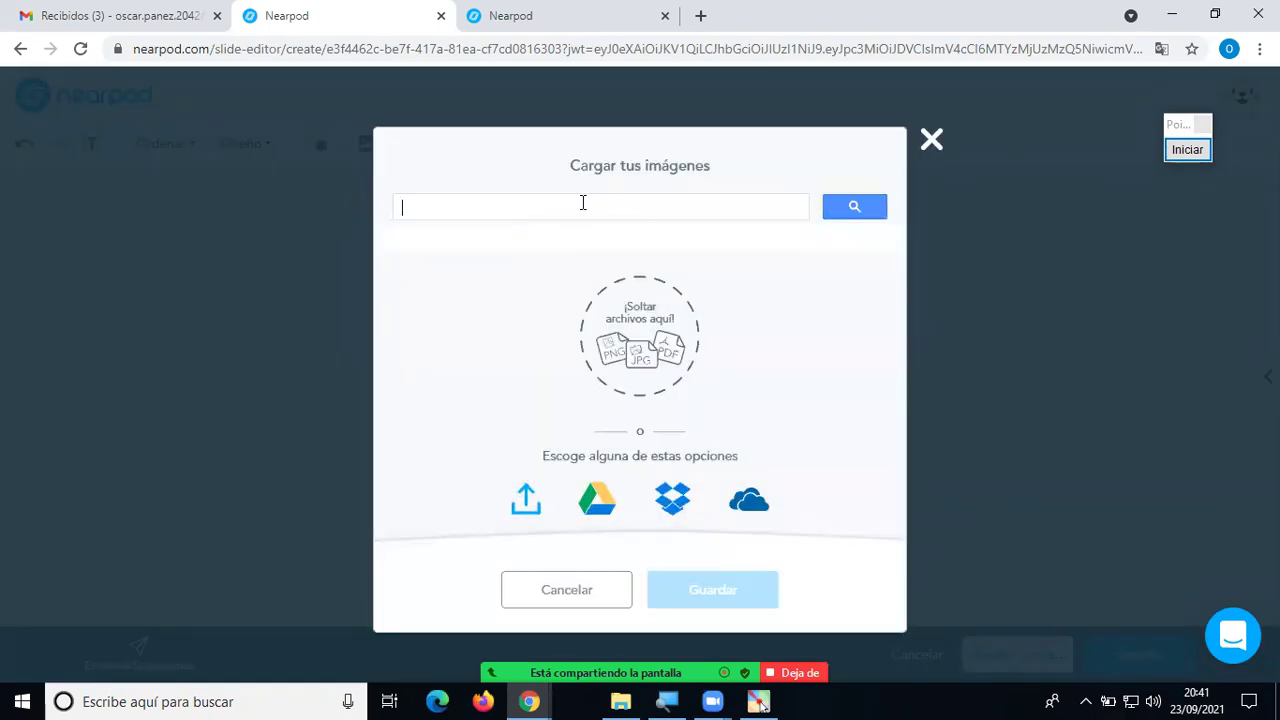
type("perifer")
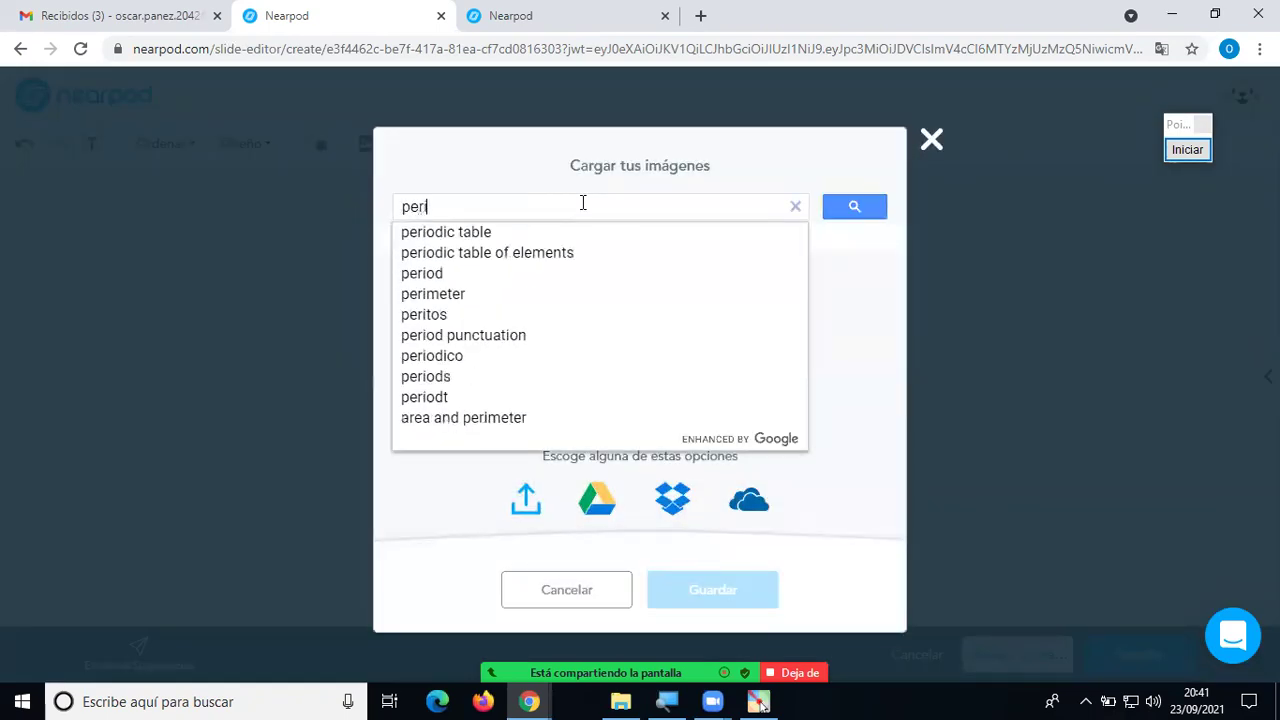
key("Return")
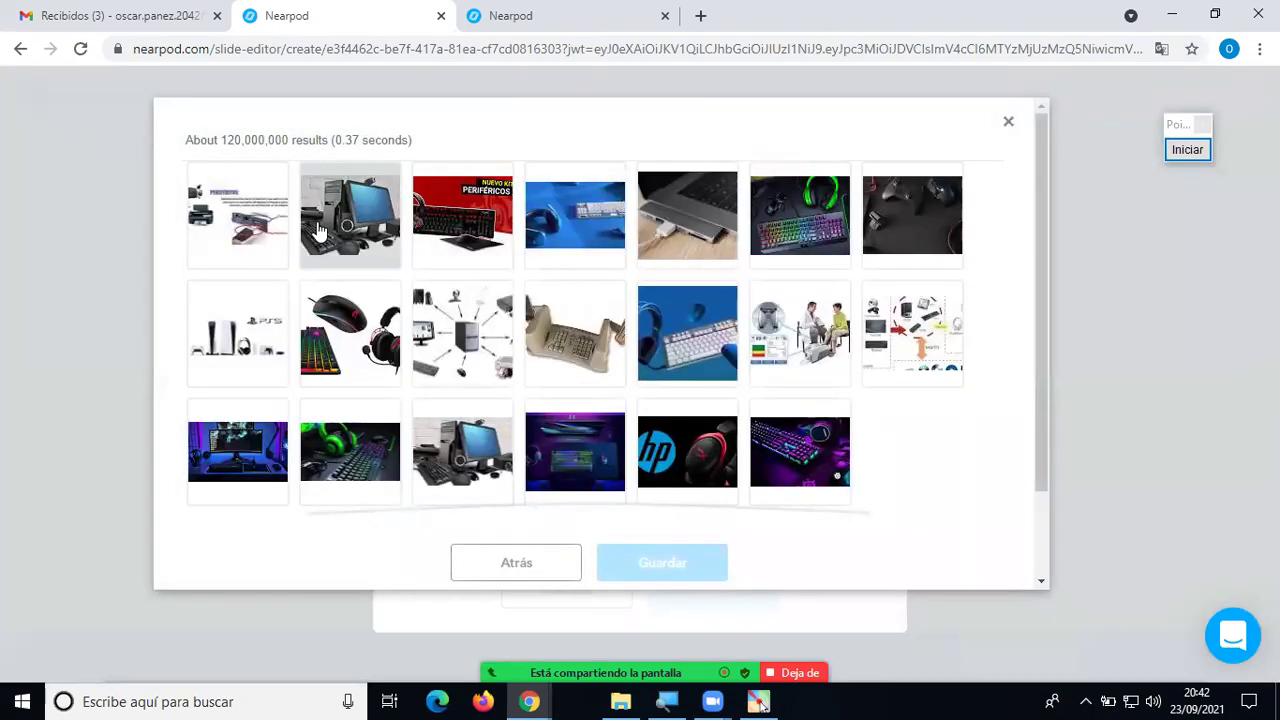
left_click(378, 250)
left_click(660, 563)
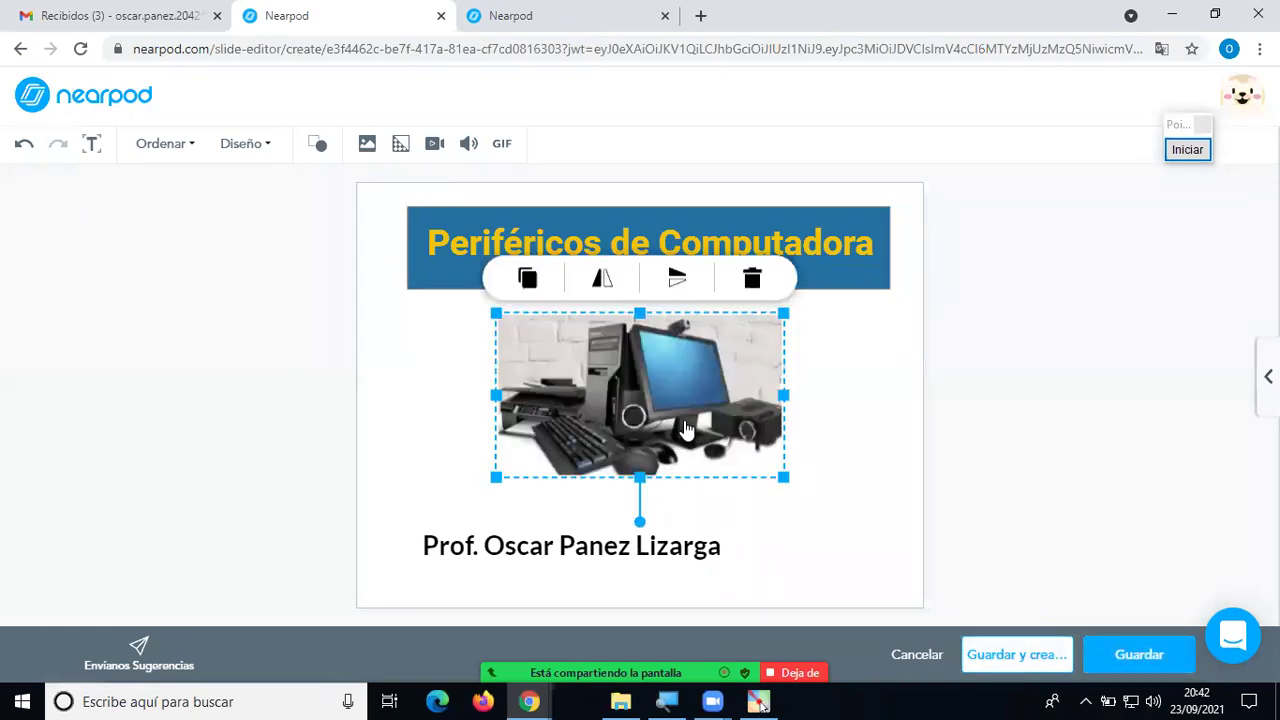
left_click(673, 413)
Centre the computer photo under the title banner and enlarge it slightly, keeping it upright.
left_click_drag(673, 413, 703, 410)
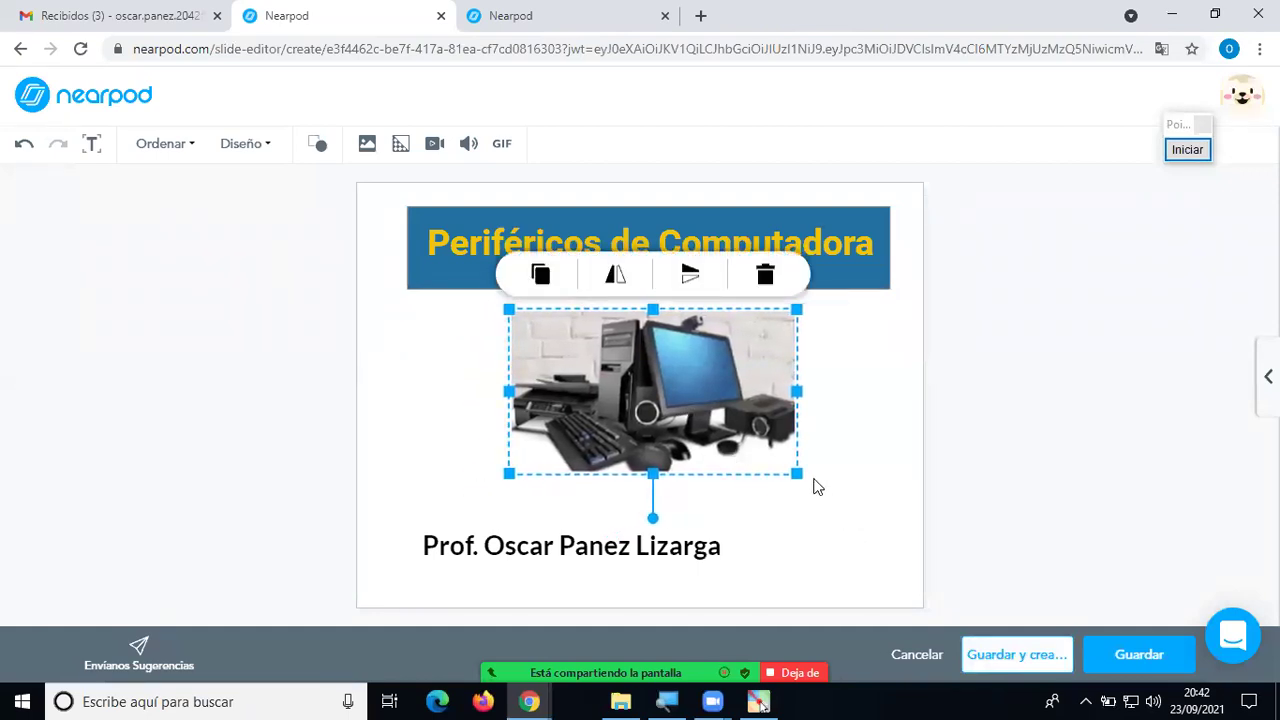
left_click_drag(797, 473, 830, 492)
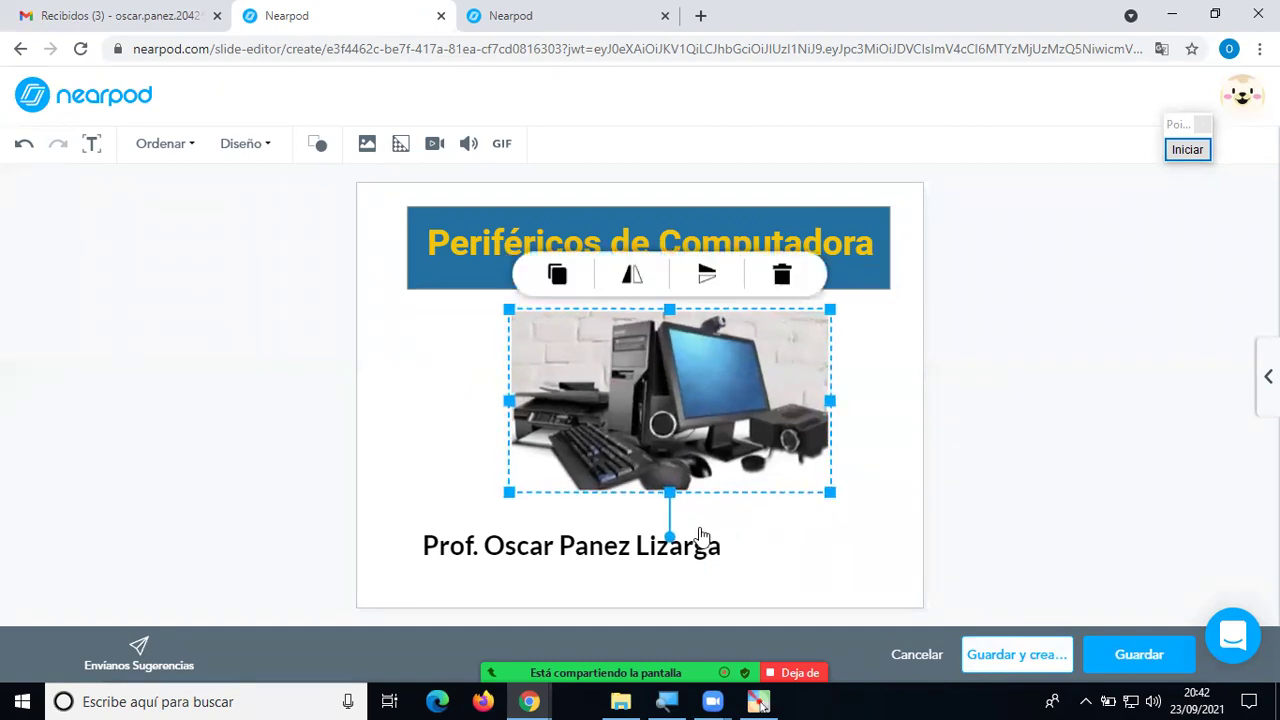
left_click_drag(669, 535, 672, 548)
Try the flip button on the computer photo, mirroring it horizontally back and forth.
left_click(762, 537)
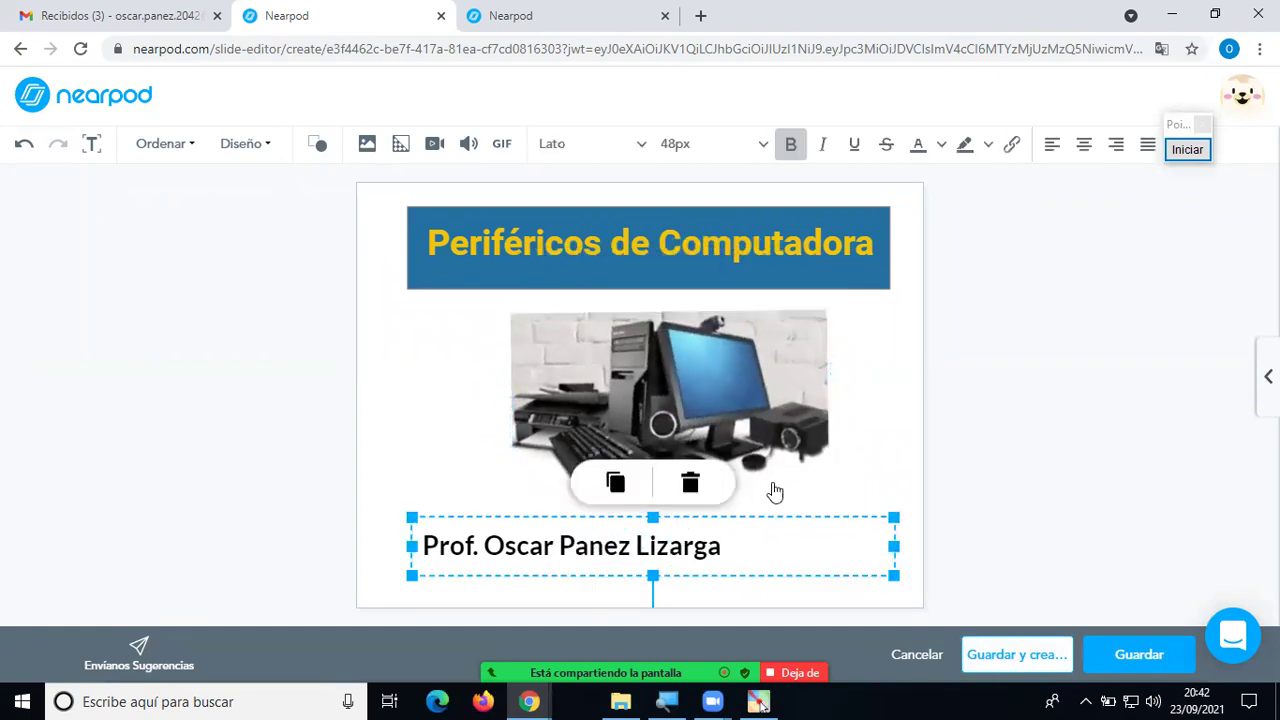
left_click(883, 451)
left_click(708, 402)
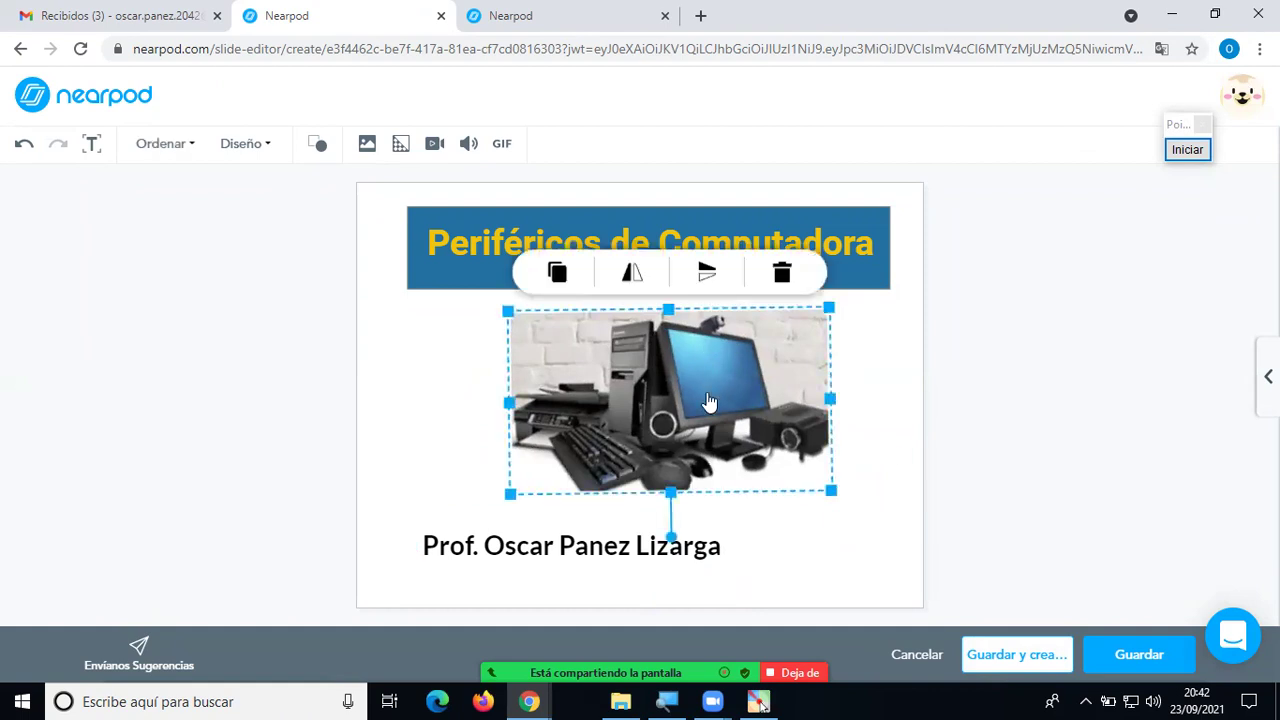
left_click(637, 286)
left_click(637, 286)
left_click(637, 286)
left_click(637, 286)
left_click(637, 286)
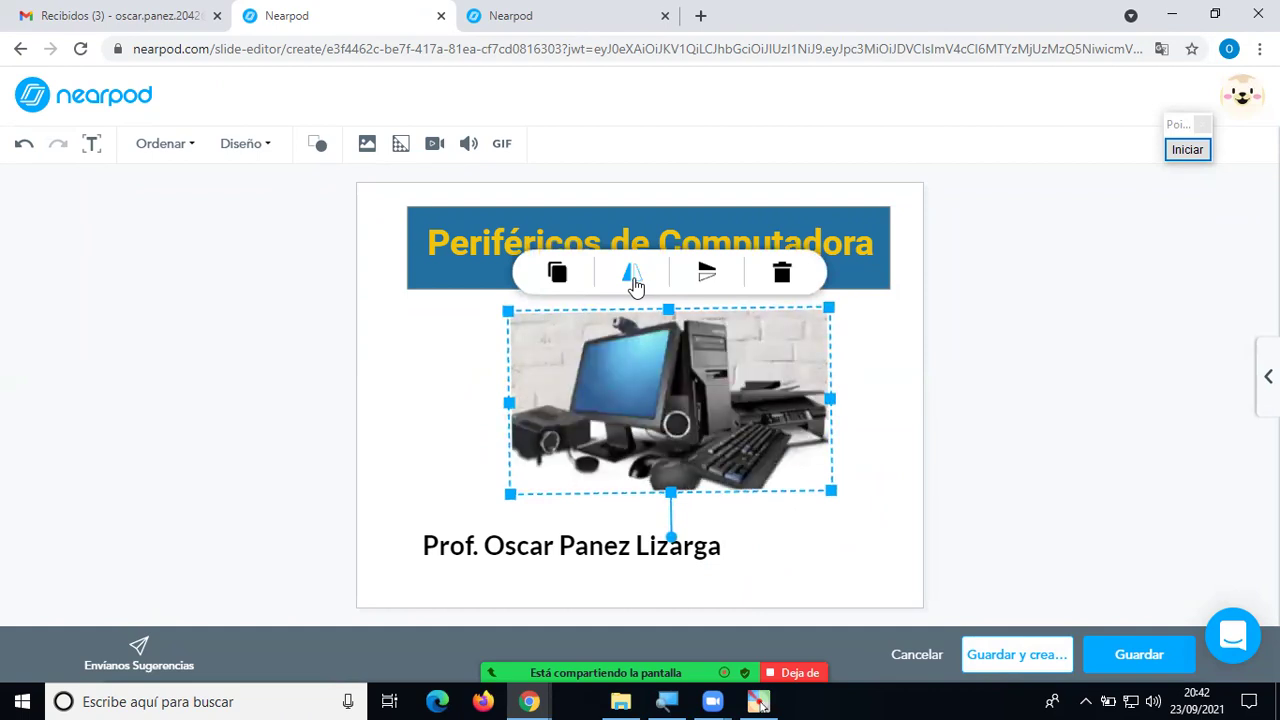
left_click(635, 286)
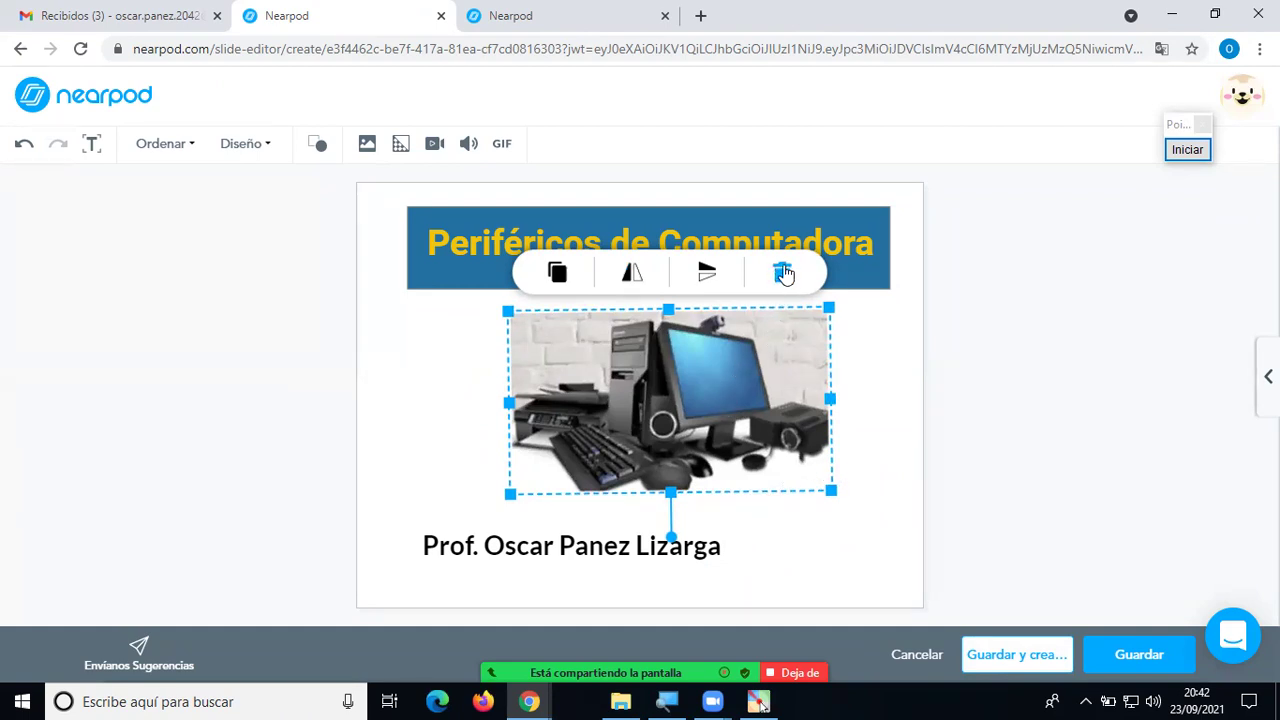
Narrow the professor's name subtitle box and centre it below the photo, nudging the photo slightly left.
left_click(893, 404)
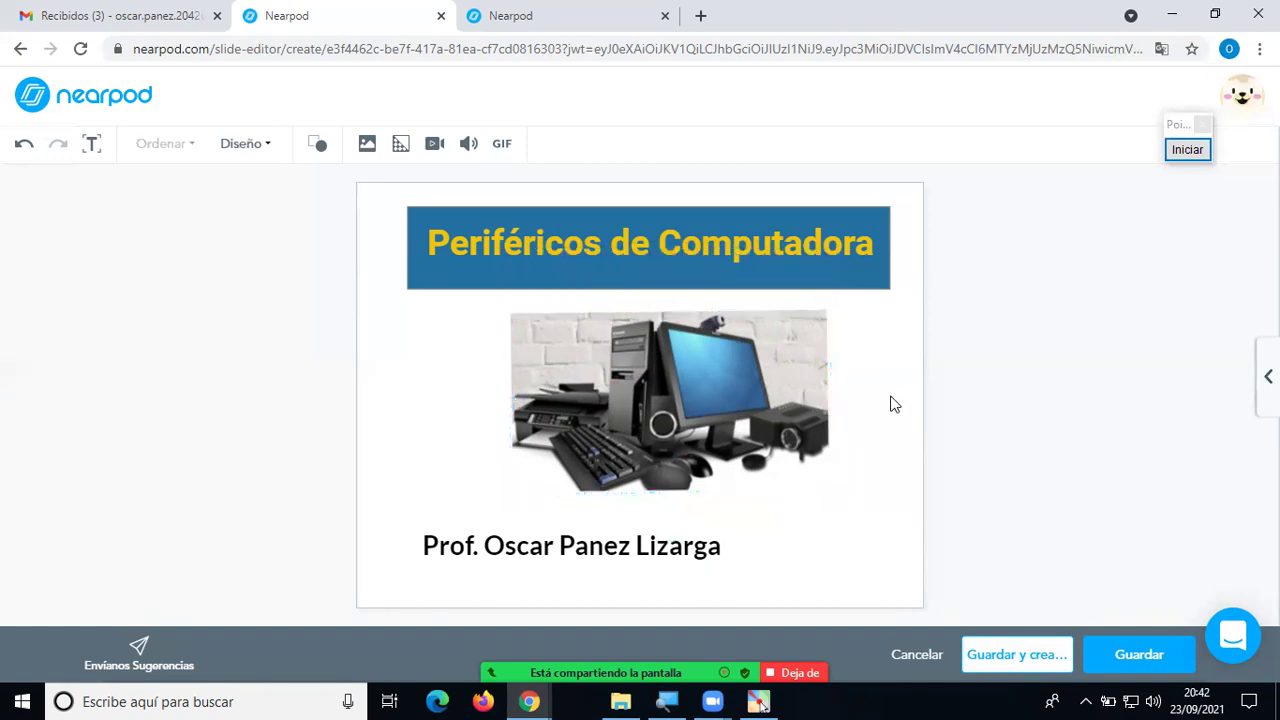
left_click(675, 548)
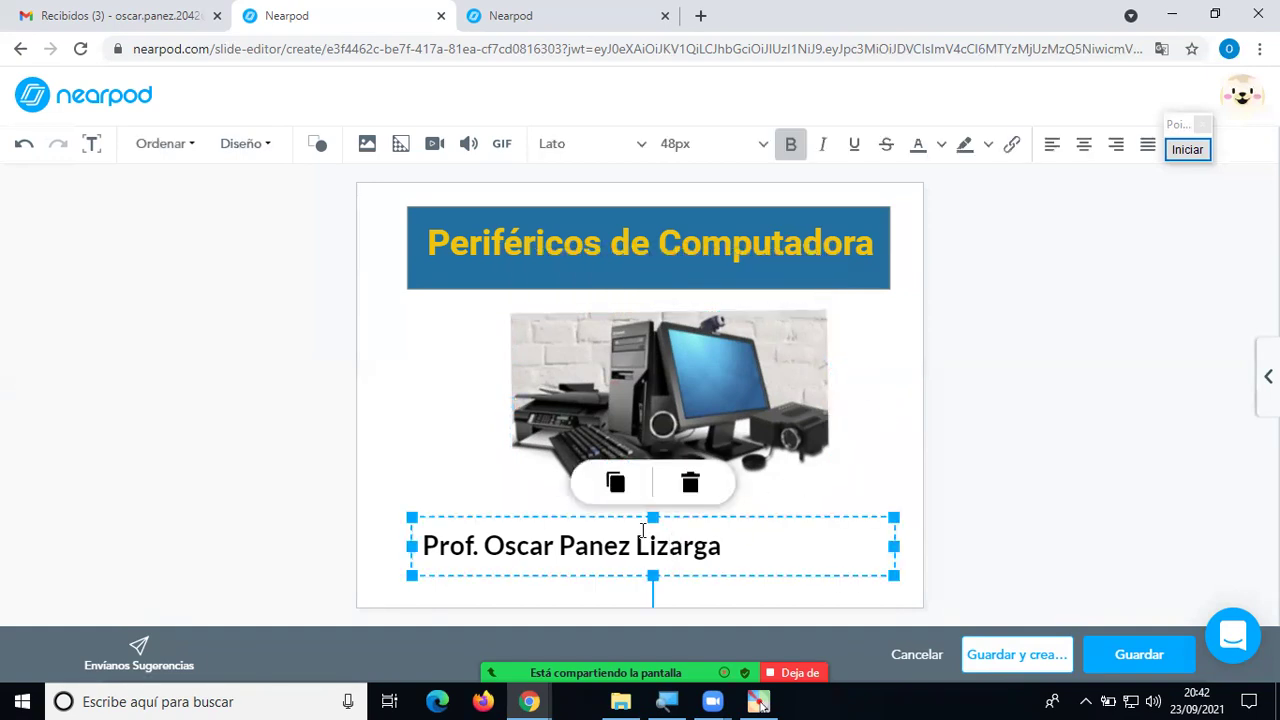
left_click_drag(897, 545, 767, 545)
left_click_drag(698, 575, 776, 569)
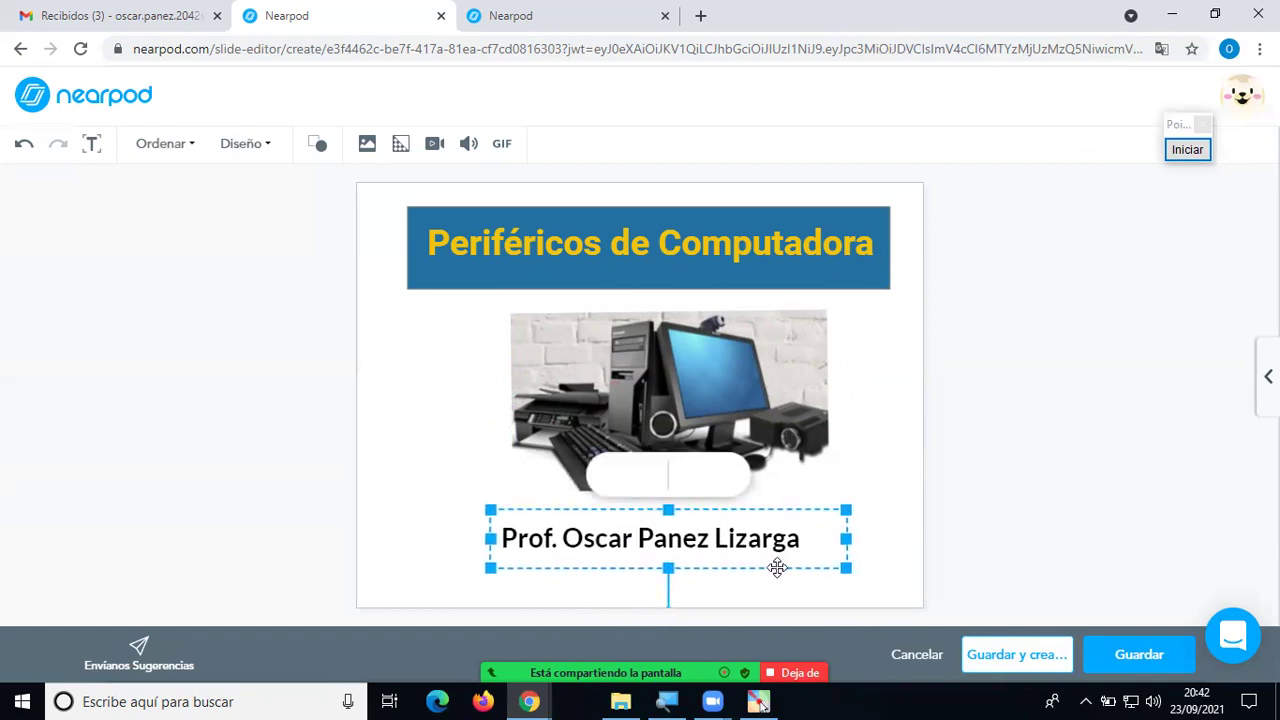
left_click_drag(775, 457, 765, 452)
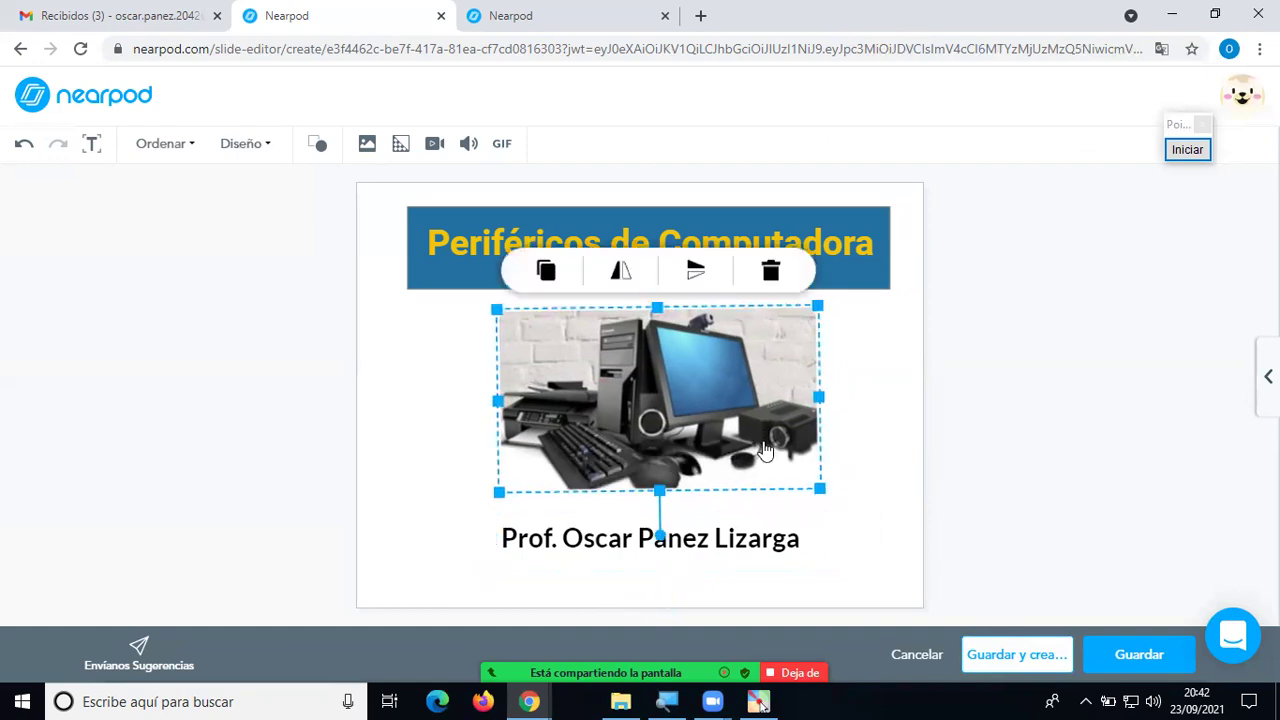
left_click(738, 543)
left_click_drag(749, 570, 797, 537)
left_click(866, 522)
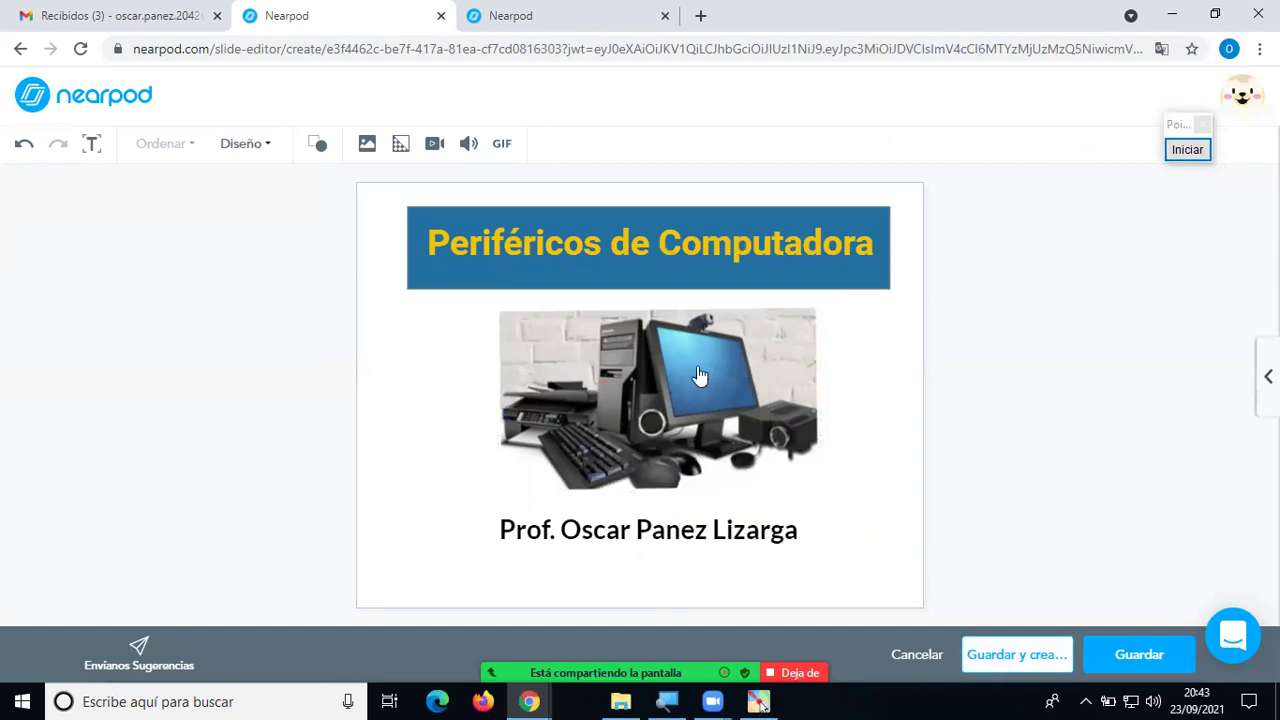
left_click(424, 277)
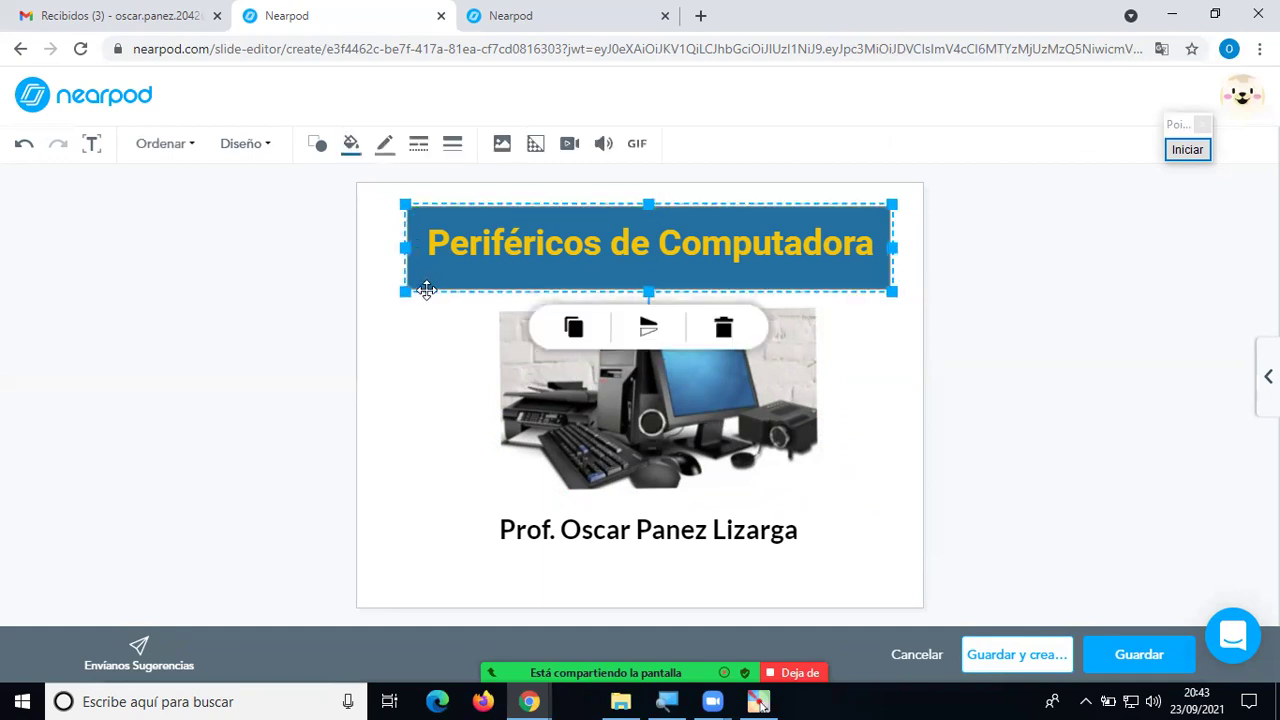
left_click(538, 145)
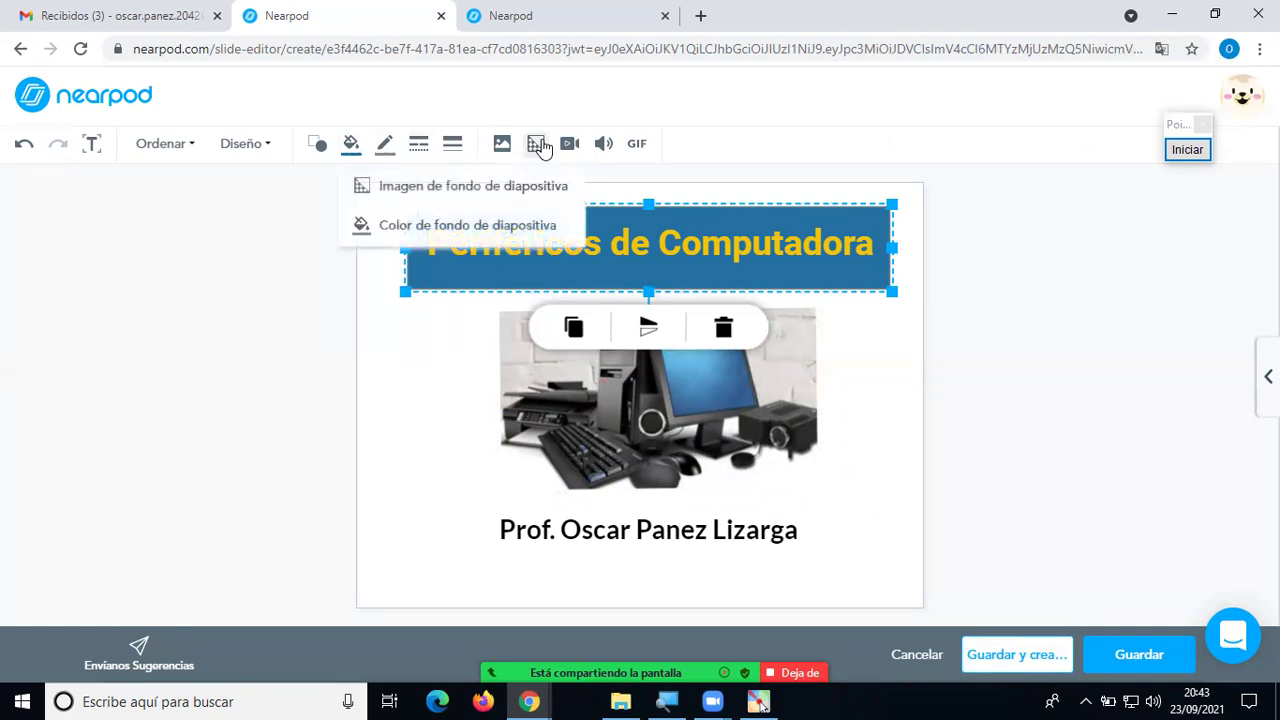
left_click(482, 184)
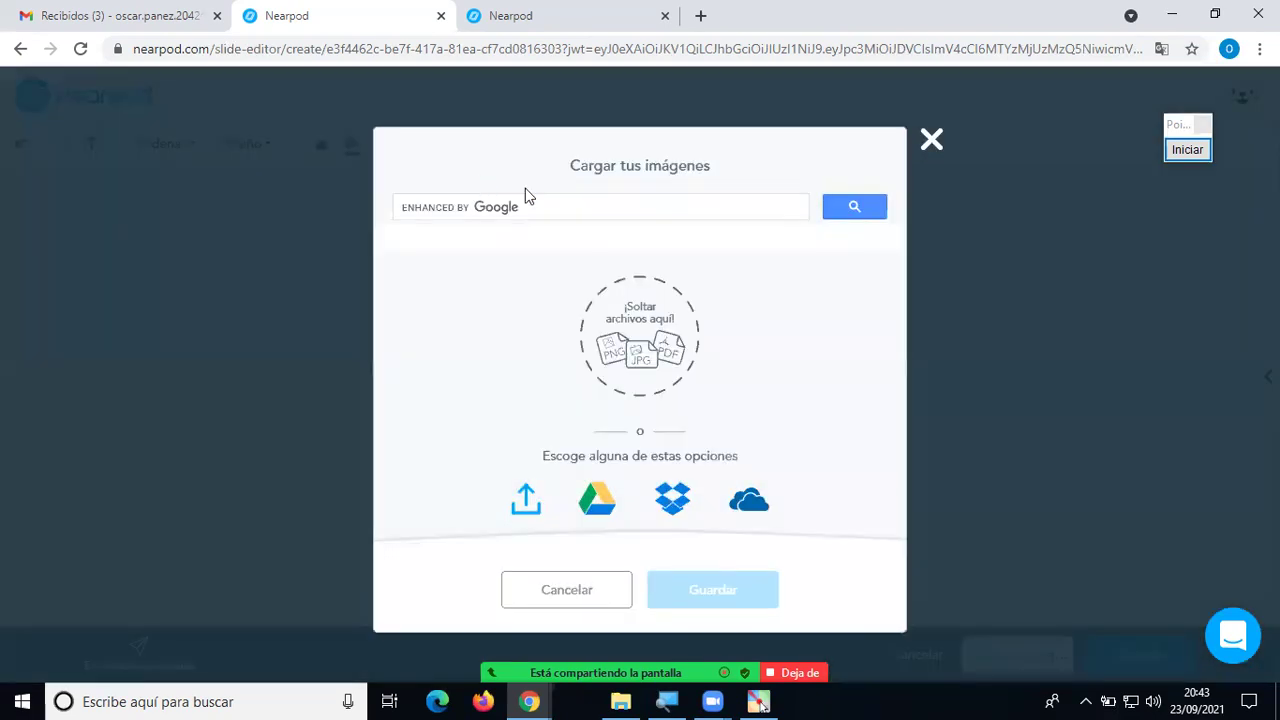
left_click(931, 139)
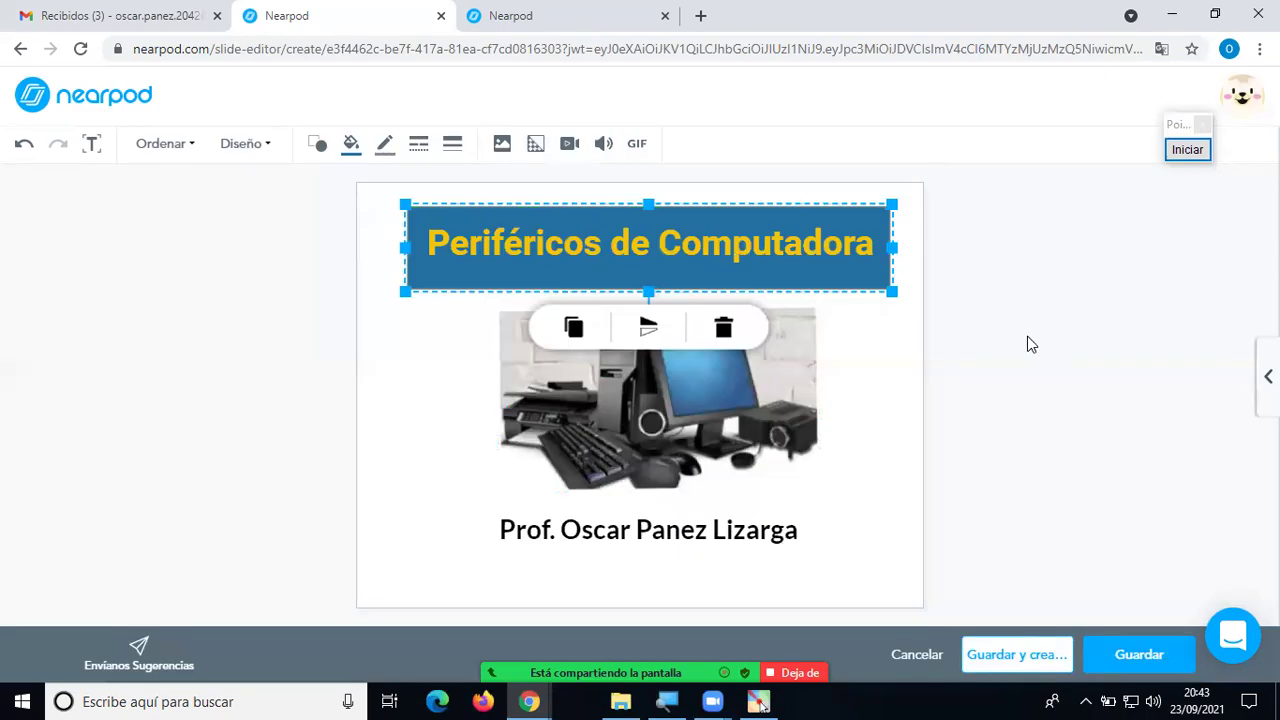
left_click(867, 442)
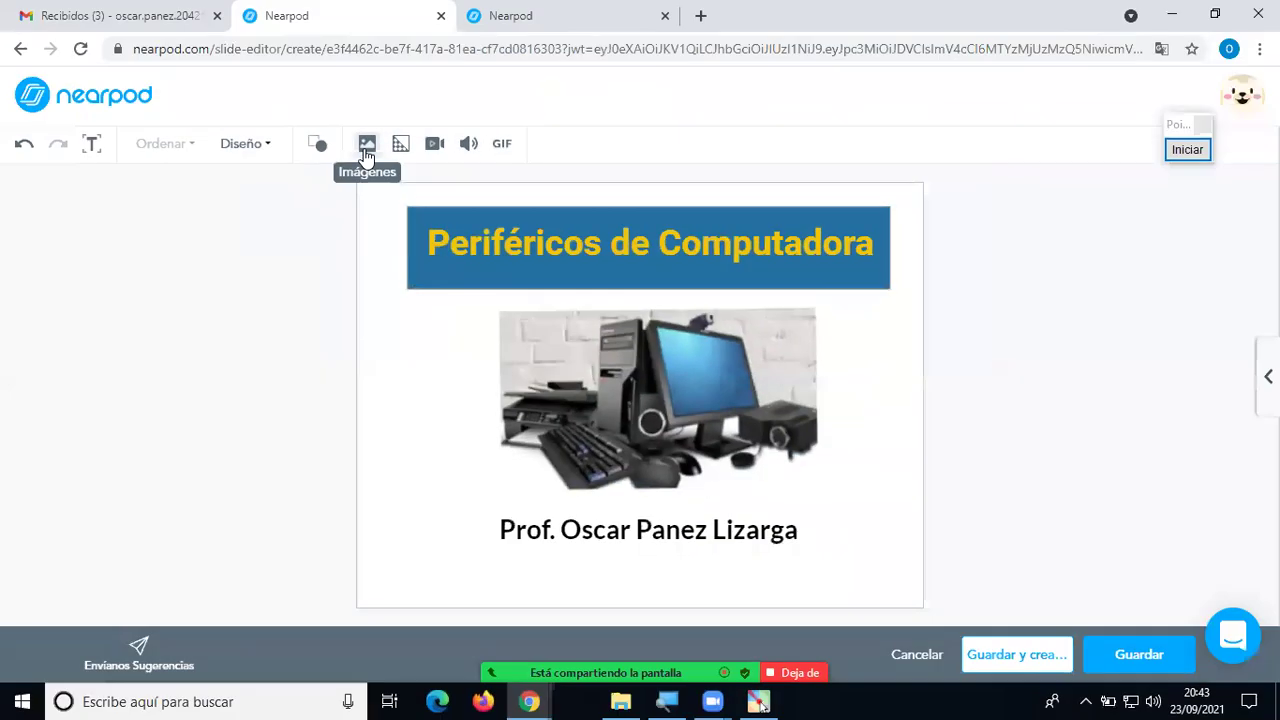
Bring up the Agregar una imagen dialog and circle its upload-from-computer option in red.
left_click(366, 148)
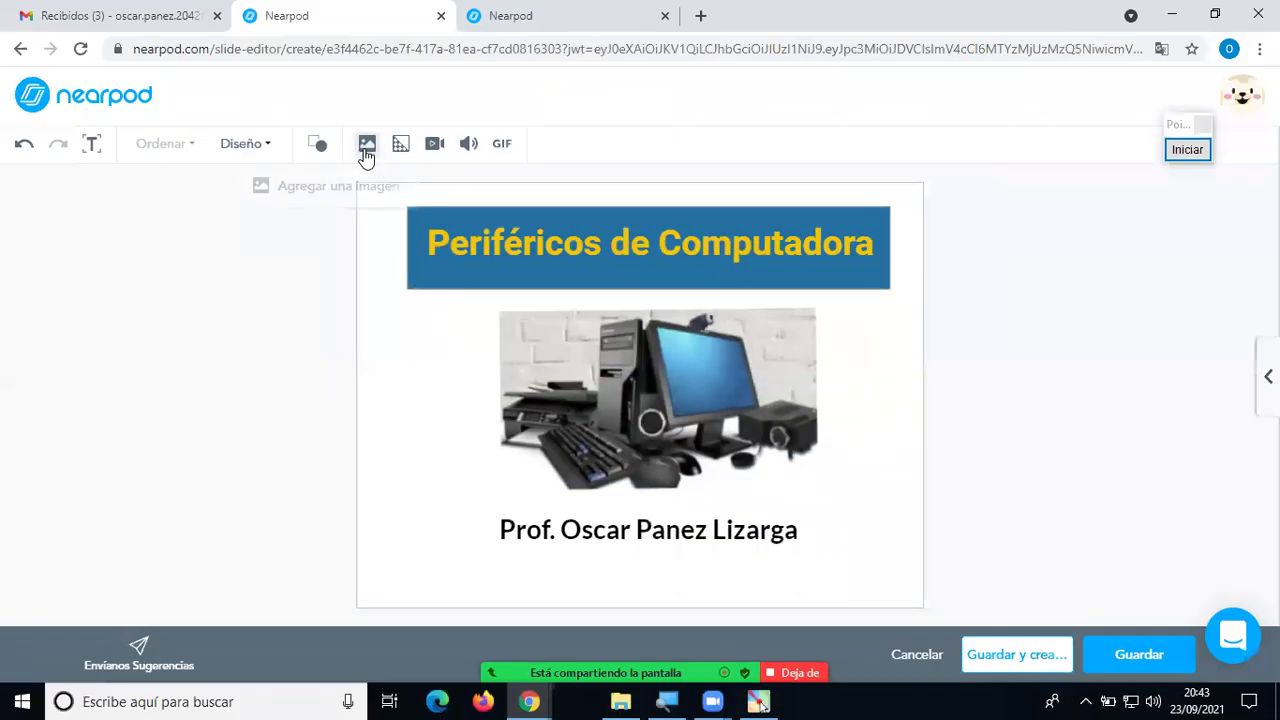
left_click(325, 190)
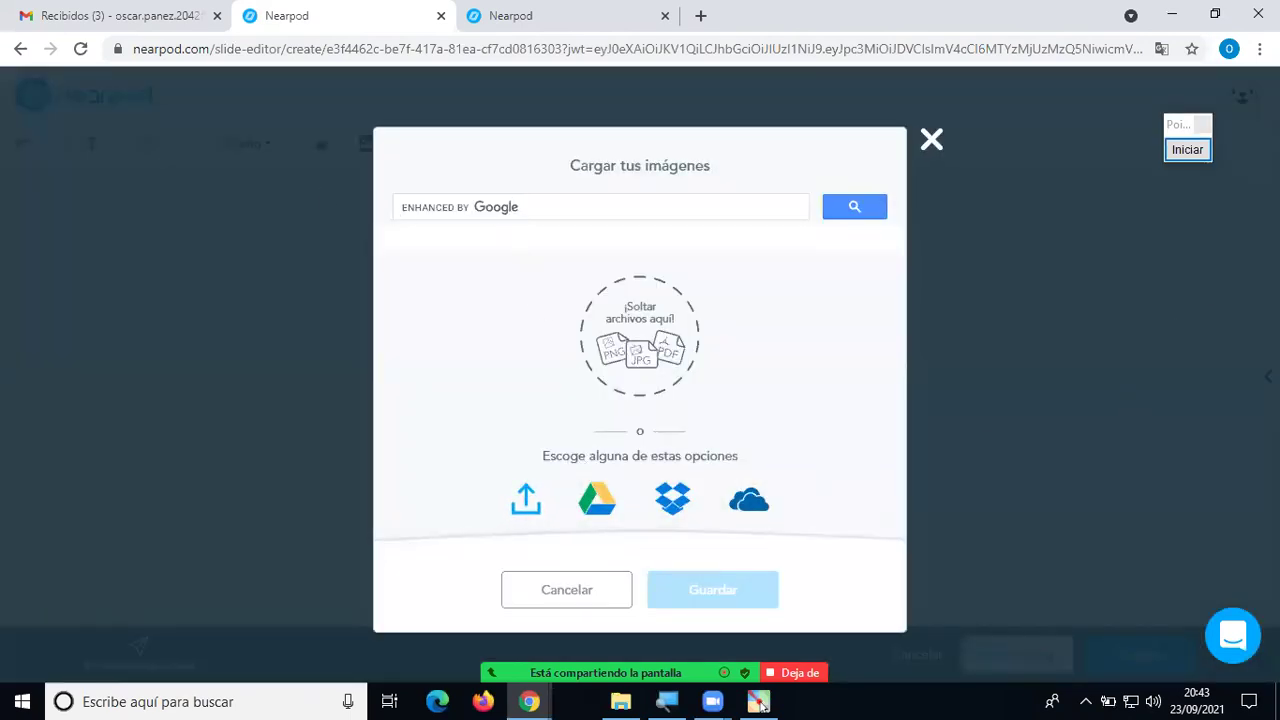
left_click(1188, 151)
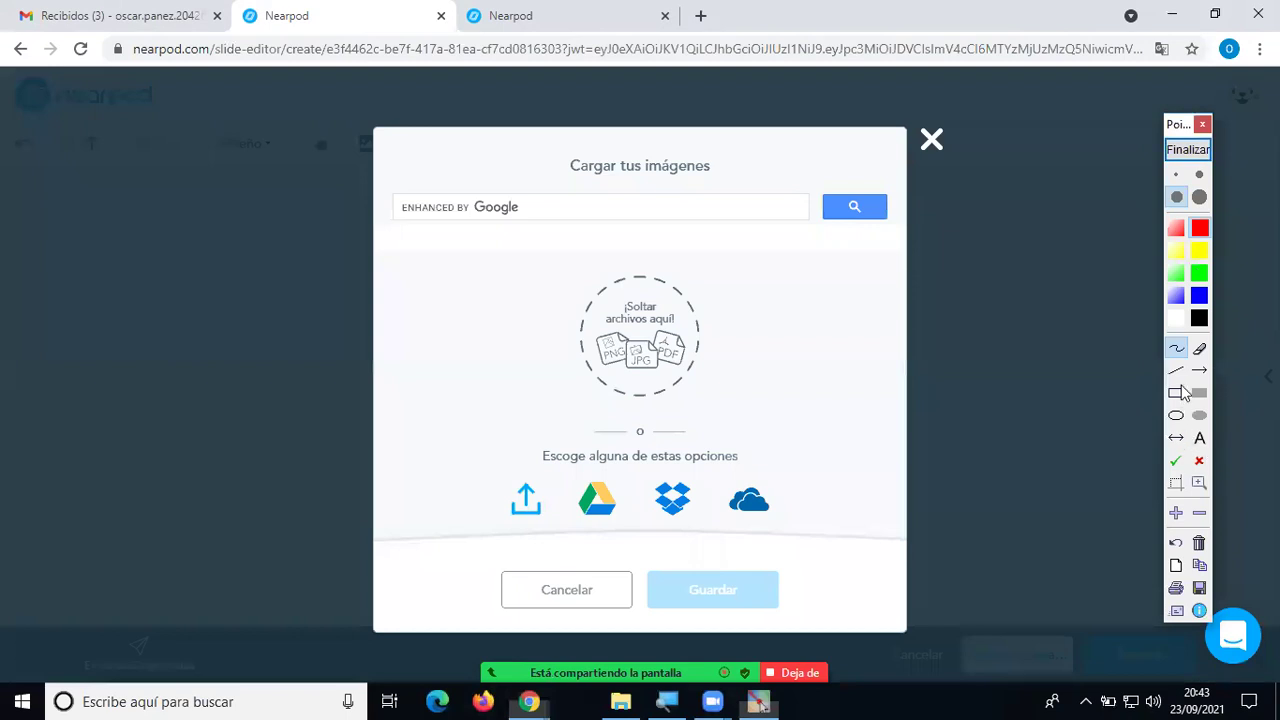
mouse_move(562, 532)
left_mouse_down()
mouse_move(562, 468)
mouse_move(520, 460)
mouse_move(471, 514)
mouse_move(535, 541)
mouse_move(522, 540)
mouse_move(476, 506)
mouse_move(452, 458)
left_mouse_up()
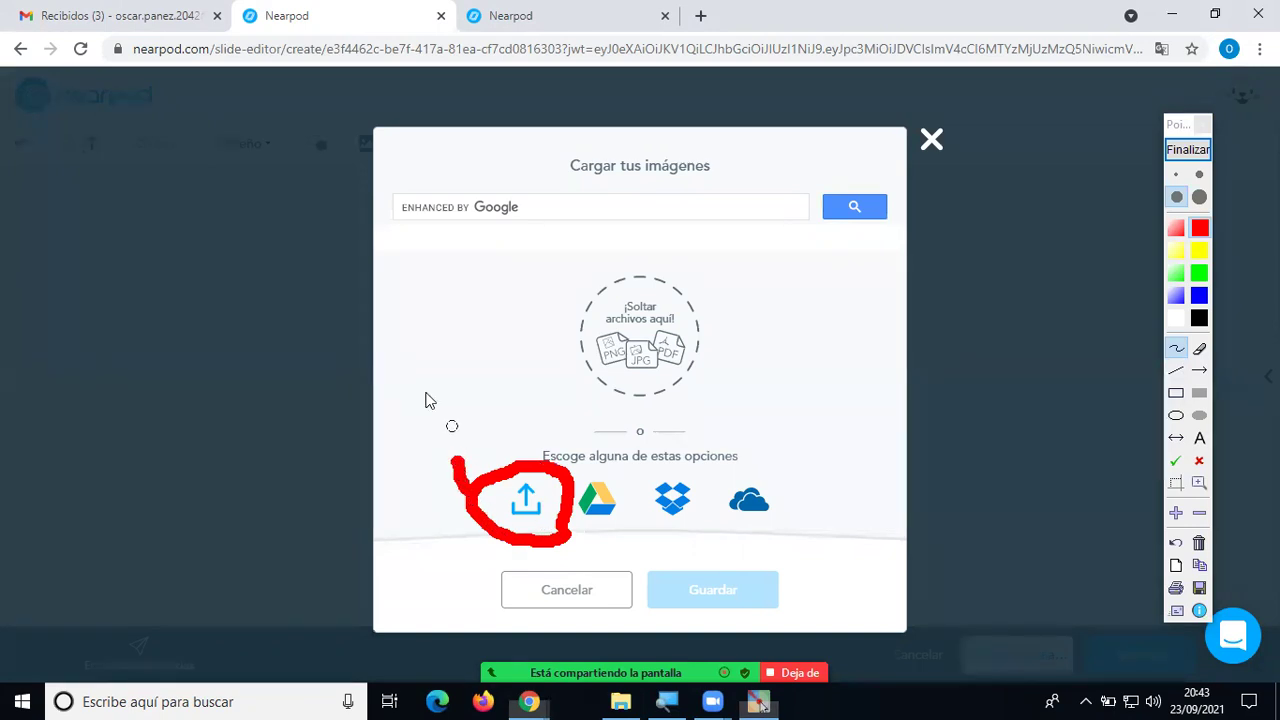
Label the upload option 'PC' and mark the image search field 'Internet'.
mouse_move(403, 400)
left_mouse_down()
mouse_move(407, 448)
mouse_move(423, 403)
mouse_move(422, 420)
left_mouse_up()
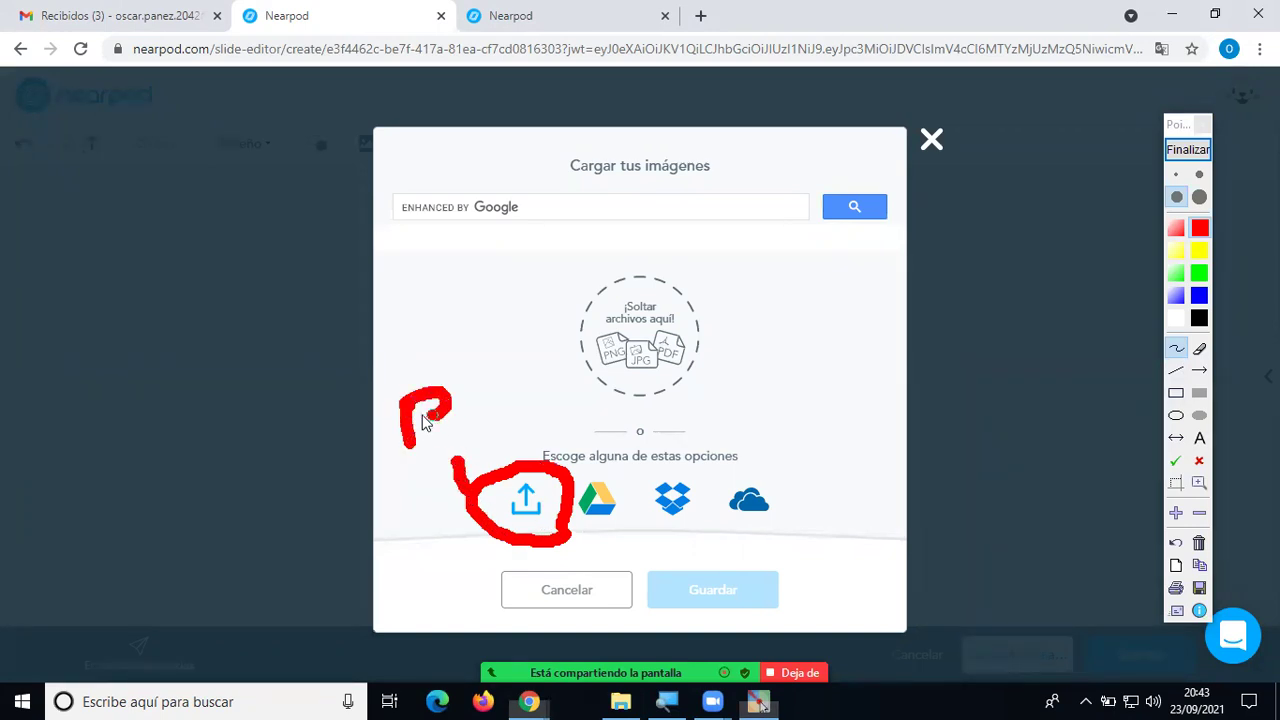
mouse_move(496, 394)
left_mouse_down()
mouse_move(484, 396)
mouse_move(508, 428)
left_mouse_up()
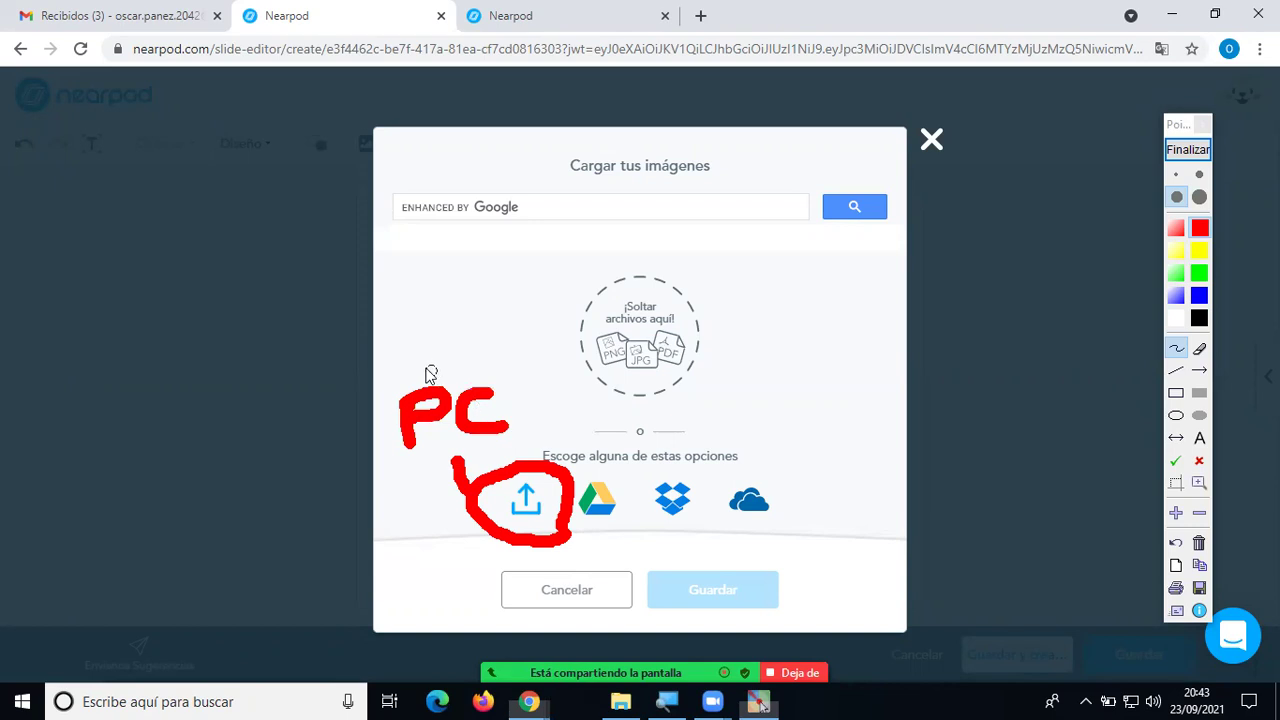
mouse_move(382, 172)
left_mouse_down()
mouse_move(375, 232)
mouse_move(790, 240)
mouse_move(820, 218)
mouse_move(768, 182)
mouse_move(378, 184)
left_mouse_up()
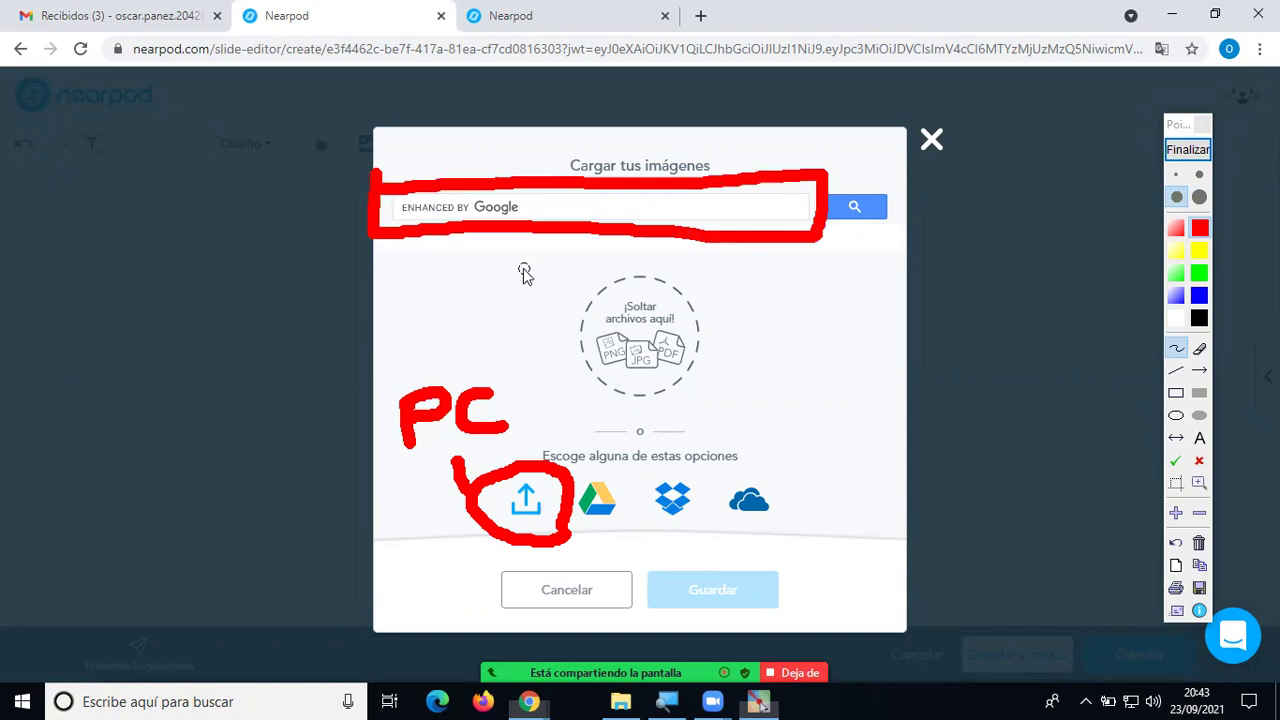
mouse_move(545, 251)
left_mouse_down()
mouse_move(567, 254)
mouse_move(551, 286)
mouse_move(628, 298)
mouse_move(640, 252)
mouse_move(652, 272)
mouse_move(660, 262)
mouse_move(712, 275)
mouse_move(690, 262)
mouse_move(717, 297)
mouse_move(734, 277)
mouse_move(770, 283)
mouse_move(797, 309)
mouse_move(877, 303)
mouse_move(866, 316)
mouse_move(900, 277)
mouse_move(903, 290)
mouse_move(885, 265)
mouse_move(920, 262)
left_mouse_up()
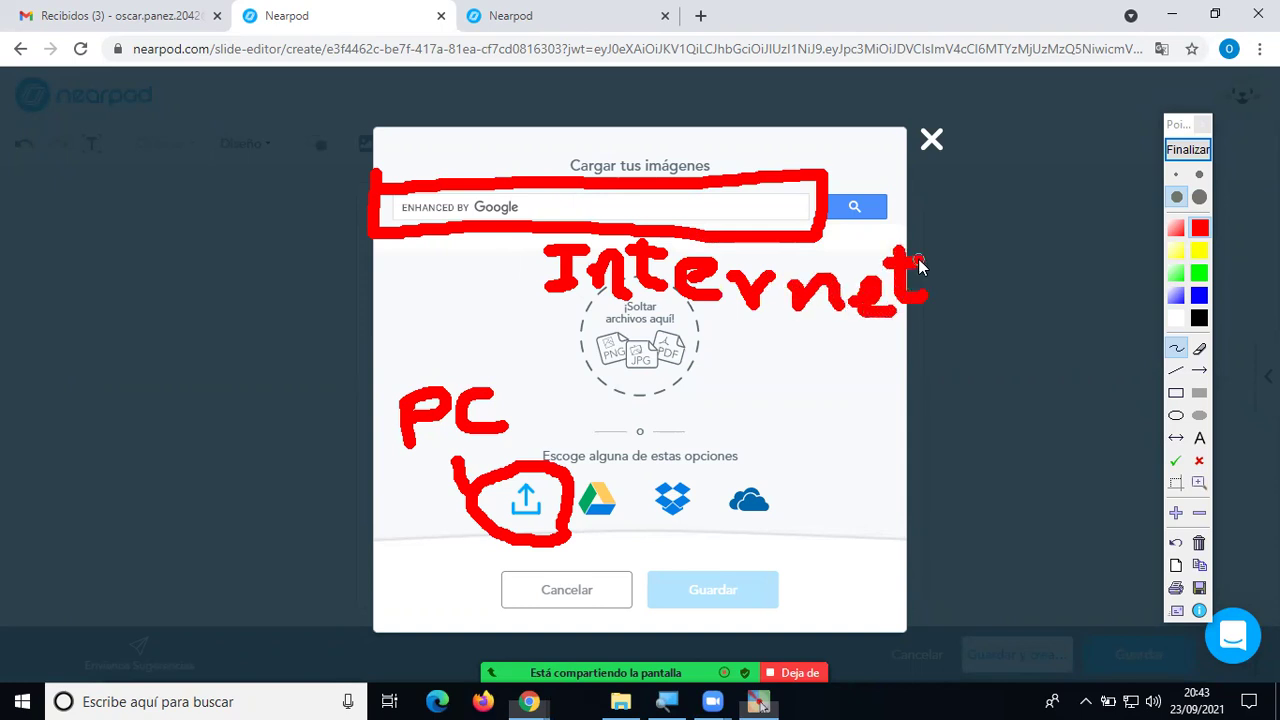
Clear the annotations, search images for 'volcanes' and pick the Partes de un volcán diagram.
left_click(1188, 150)
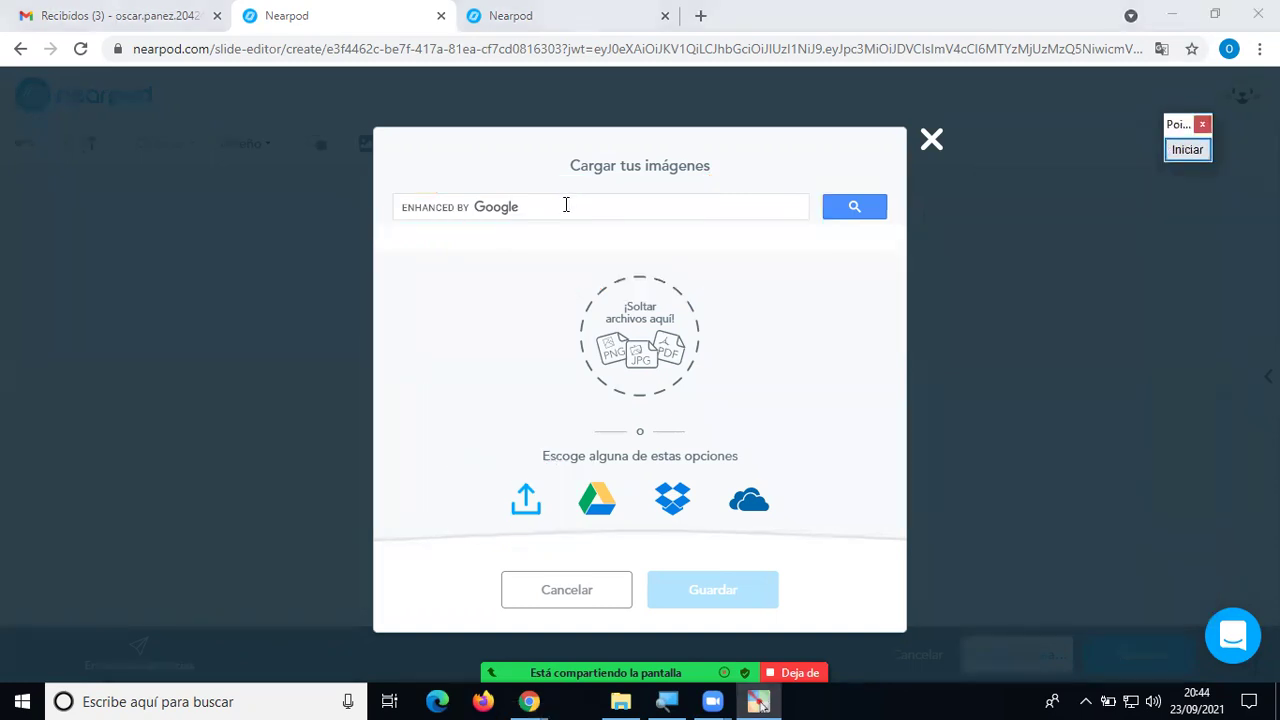
left_click(564, 204)
type("volcanes")
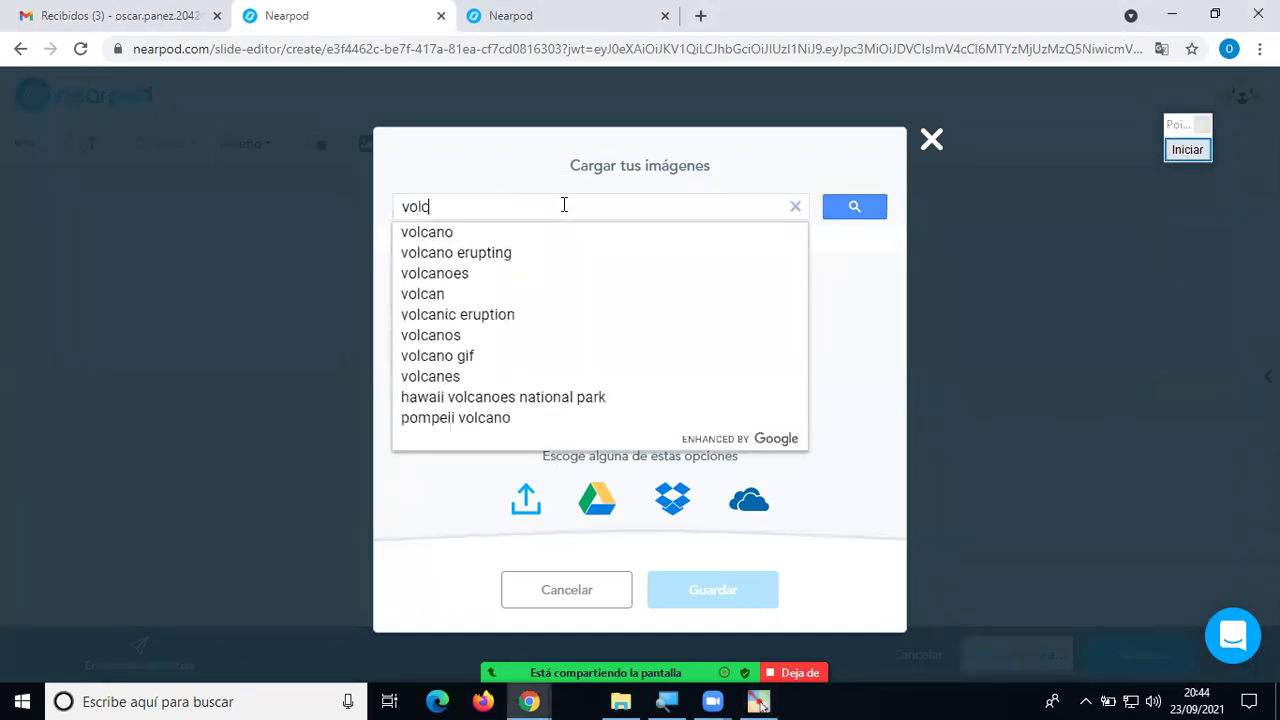
key("Return")
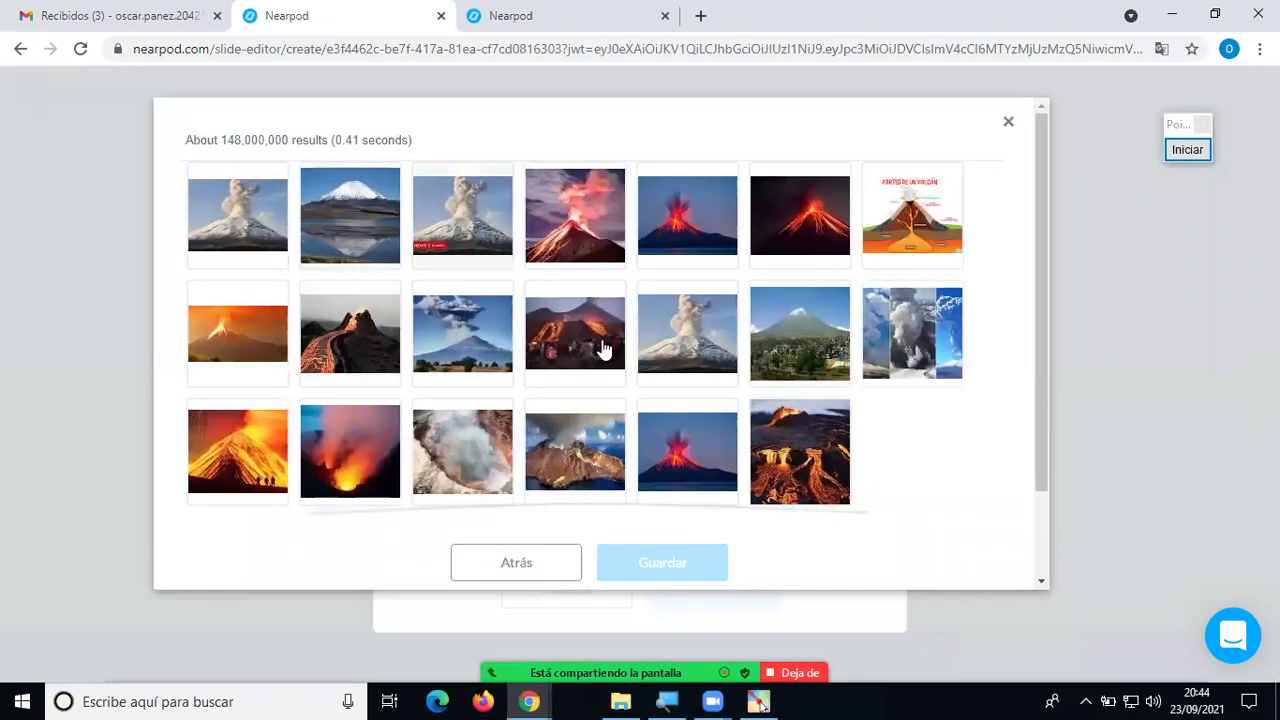
left_click(908, 242)
left_click(649, 563)
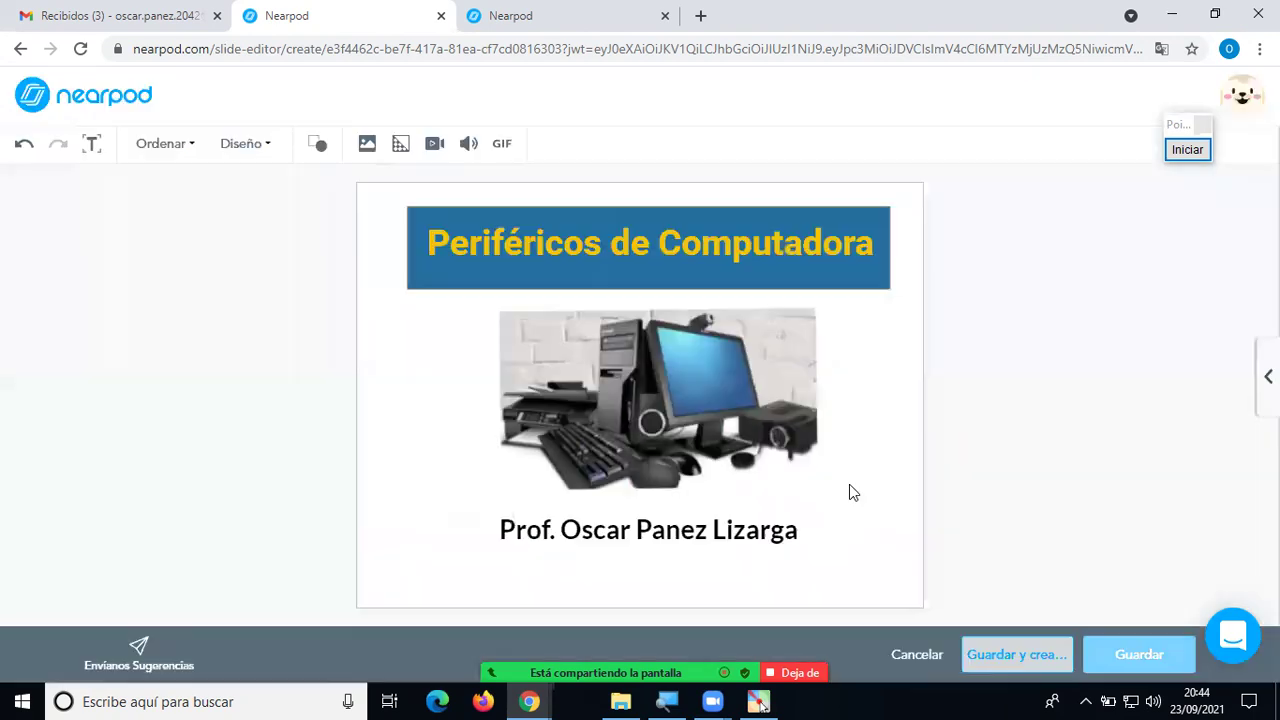
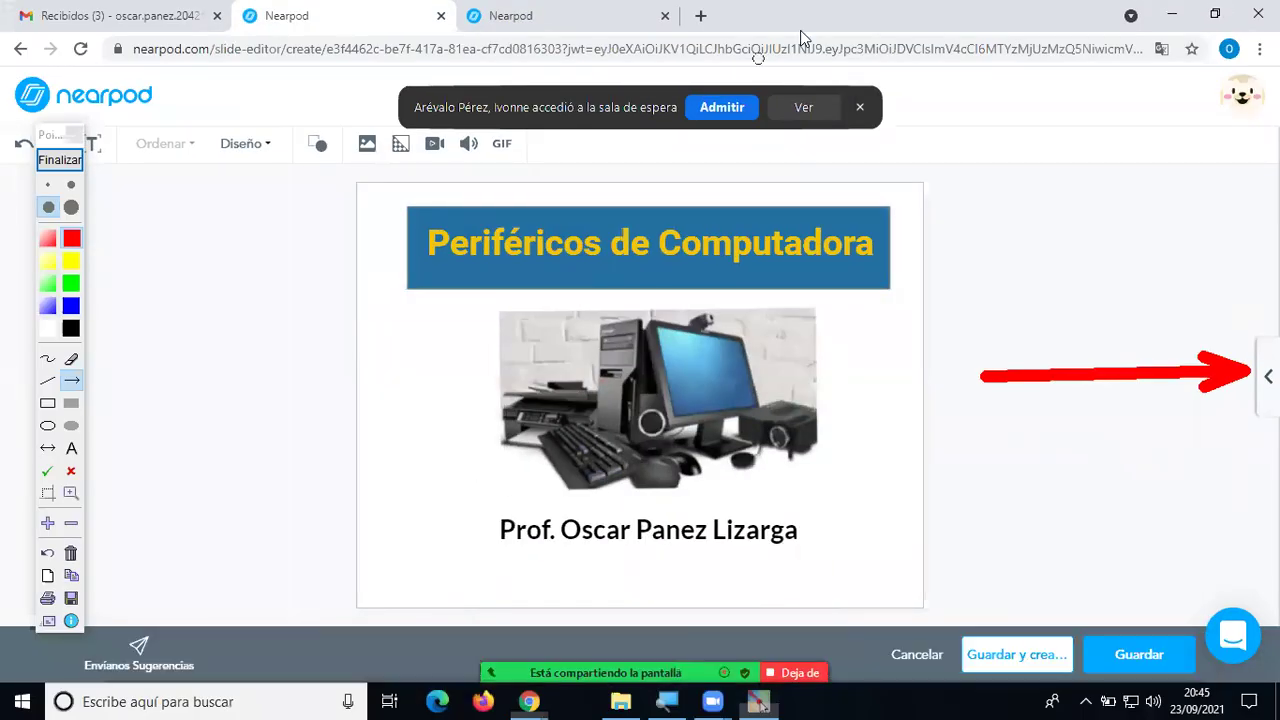
Admit the waiting student, clear the red arrow annotation, and bring up the slide themes list.
left_click(722, 107)
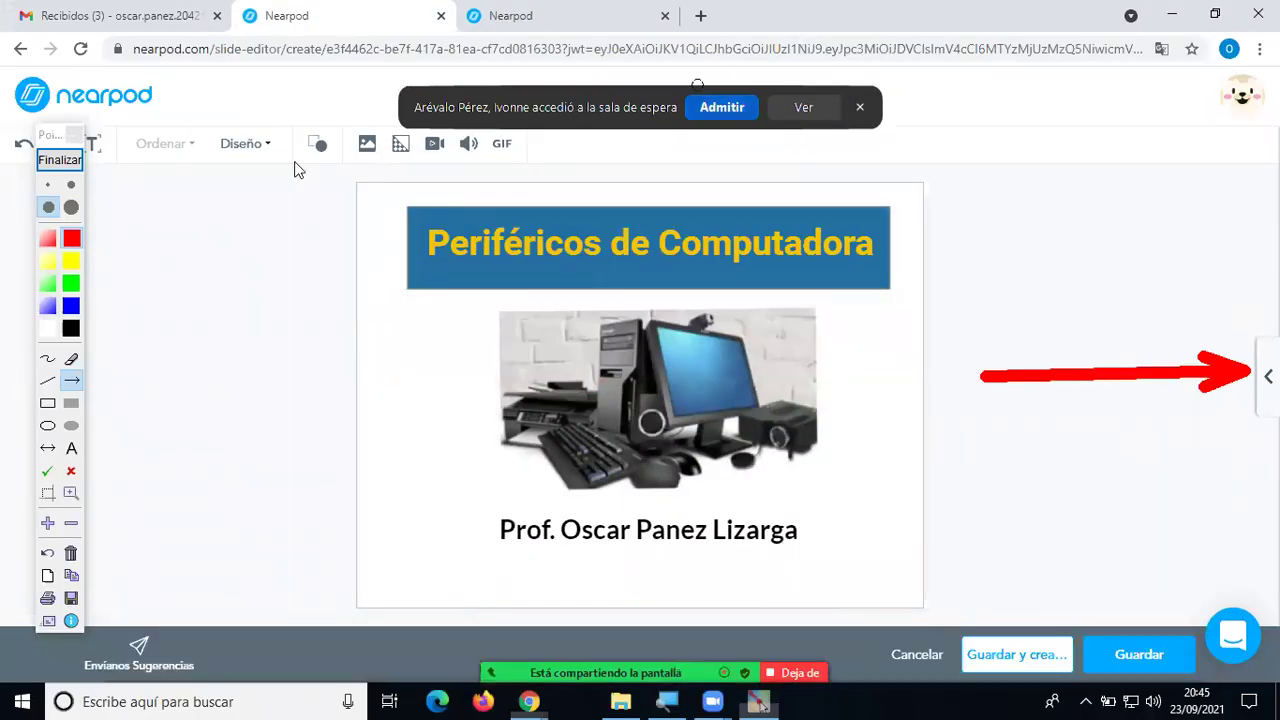
left_click(60, 160)
left_click(1268, 376)
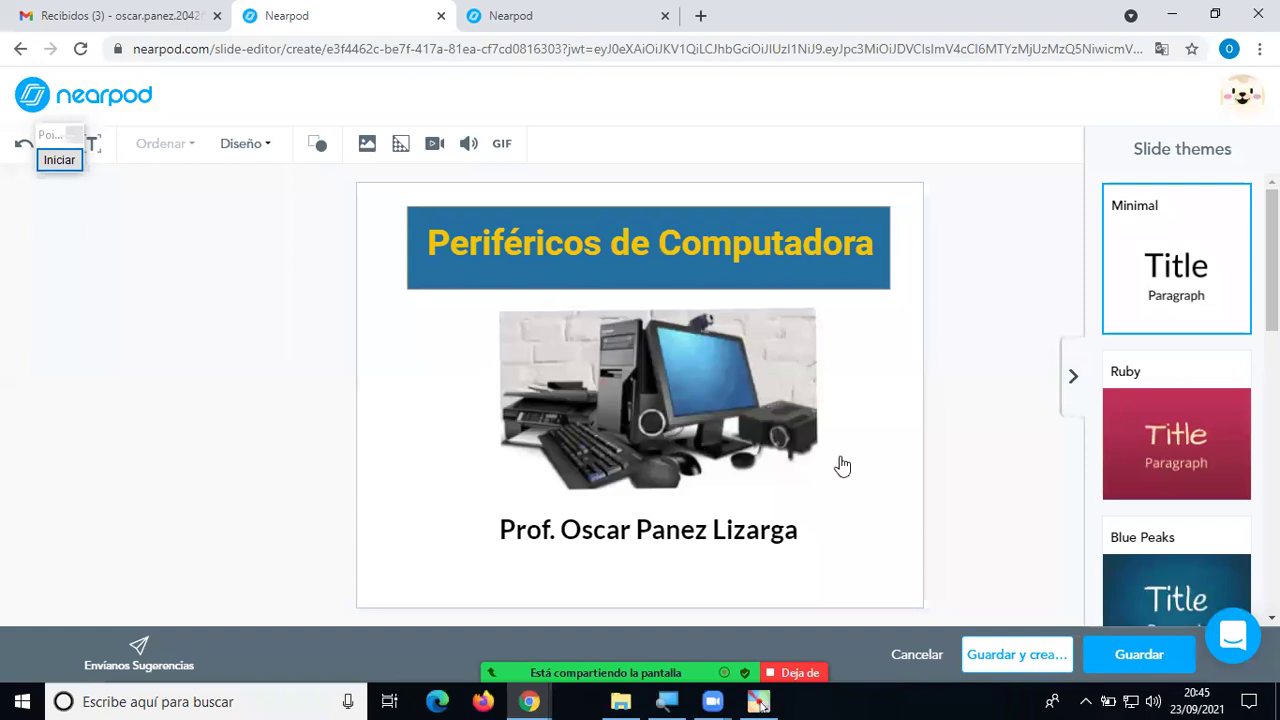
Preview the Ruby, Blue Peaks and Green themes on the title slide.
left_click(1220, 467)
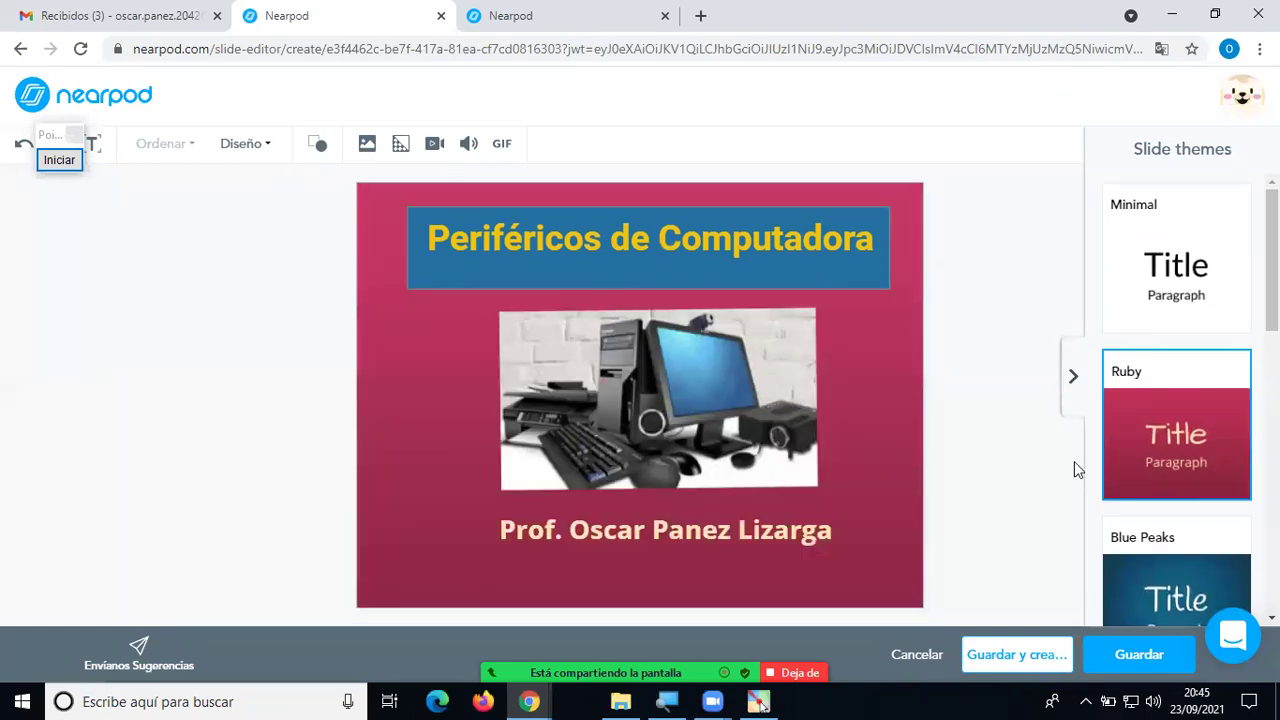
scroll(1195, 357, "down", 4)
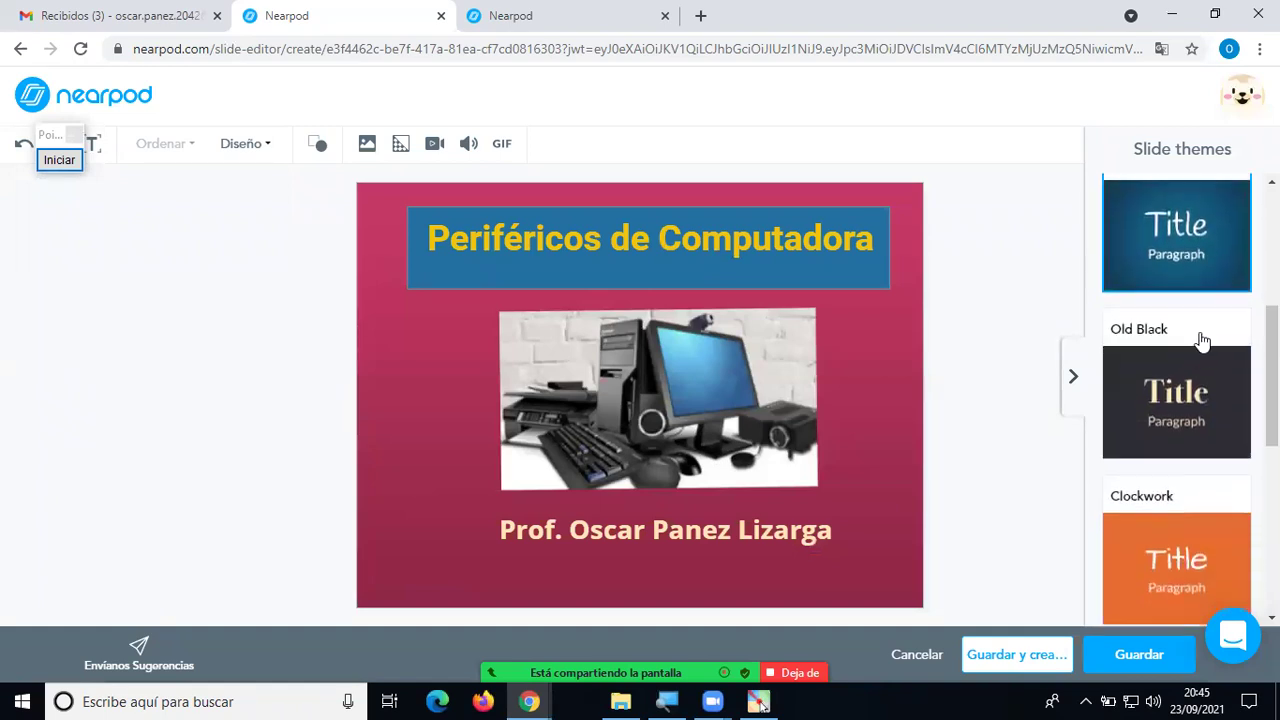
left_click(1219, 275)
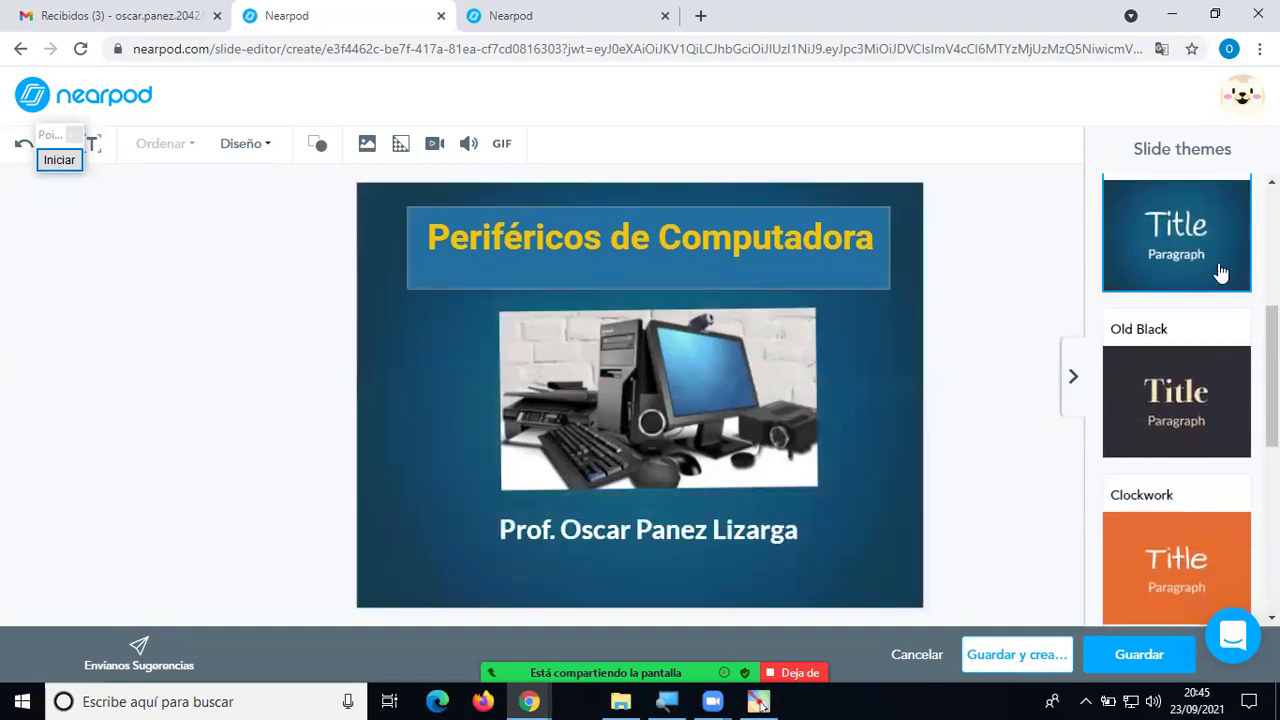
scroll(1212, 290, "down", 2)
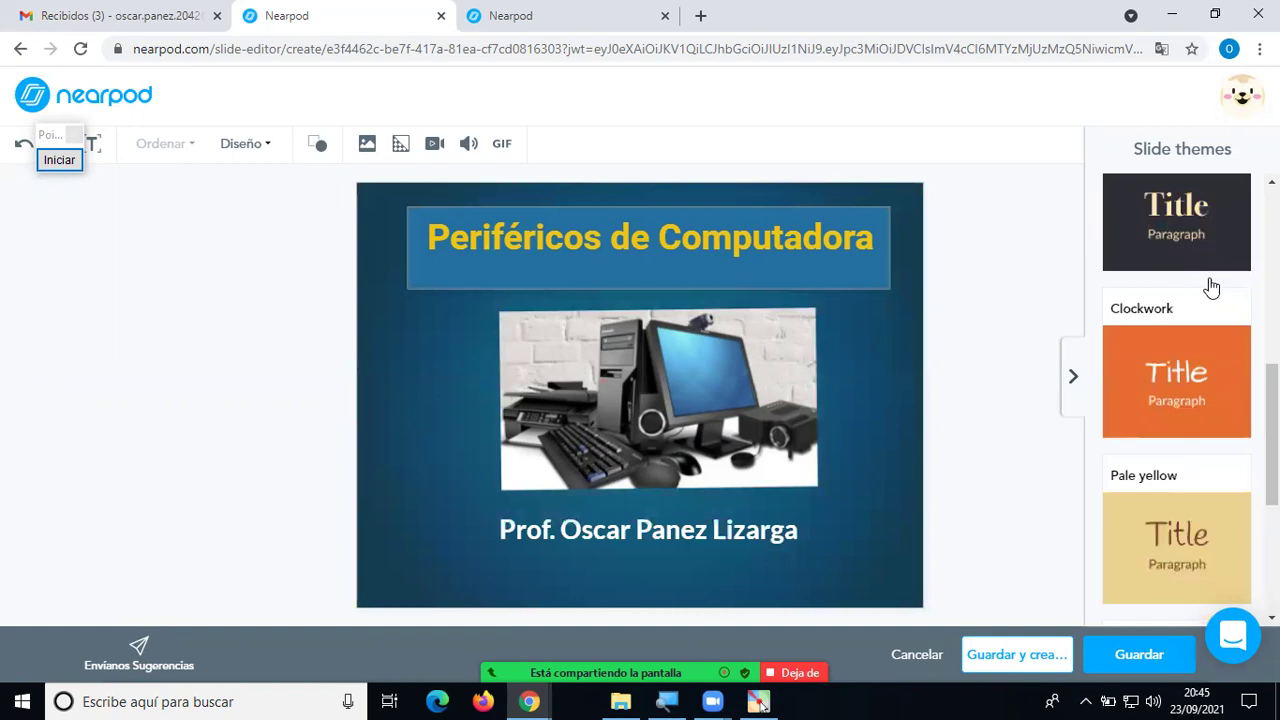
scroll(1210, 288, "down", 2)
left_click(1186, 512)
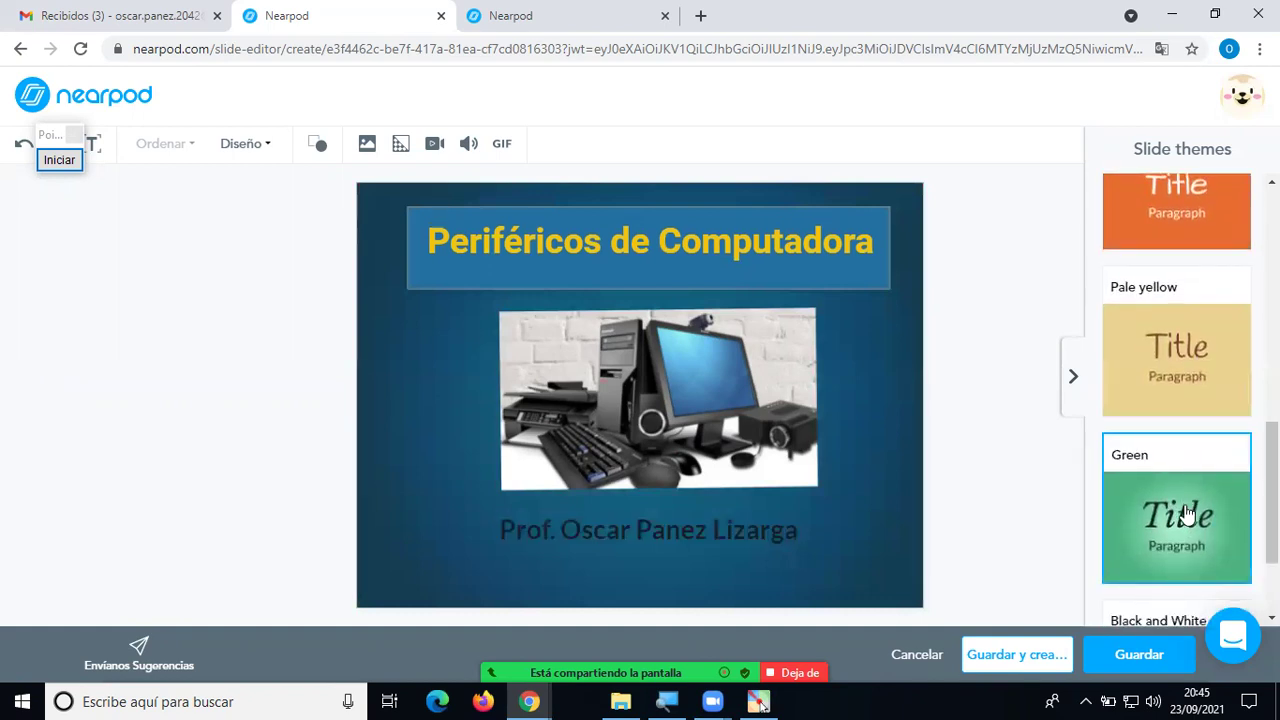
Try the Clockwork and Old Black themes, then settle on Blue Peaks.
scroll(1185, 510, "down", 2)
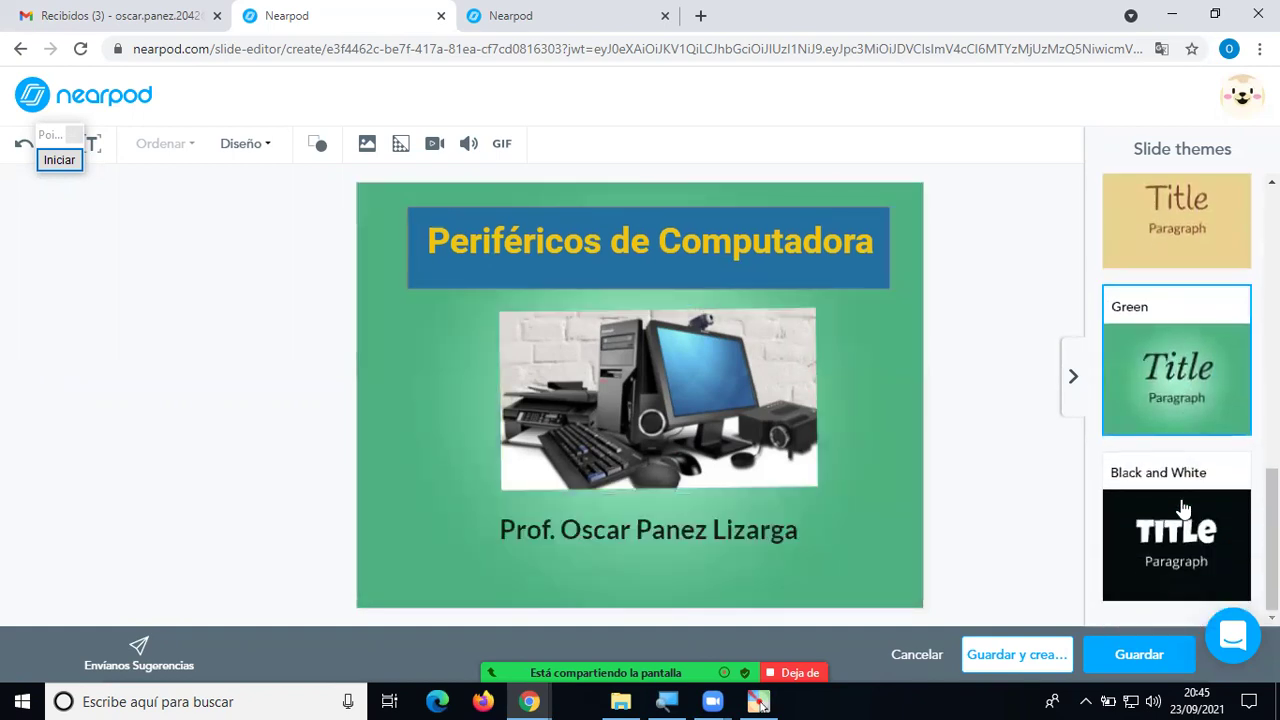
scroll(1183, 505, "up", 4)
left_click(1210, 450)
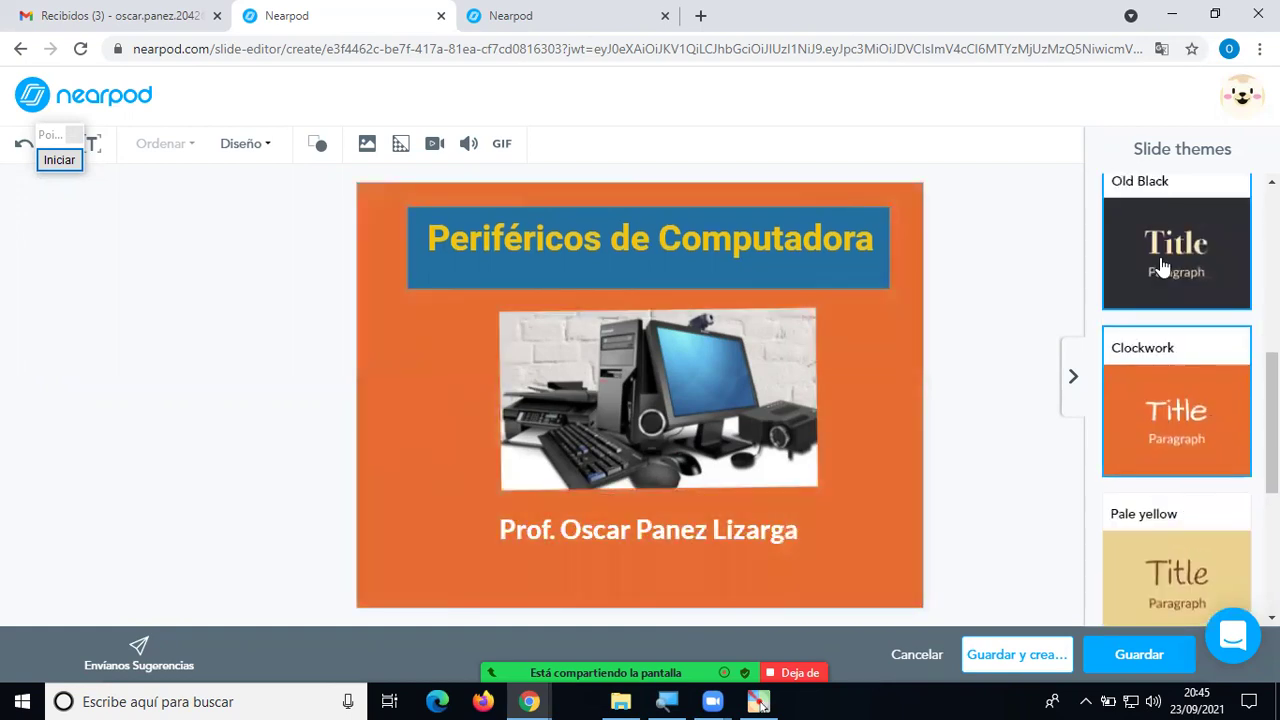
left_click(1163, 265)
scroll(1160, 340, "up", 3)
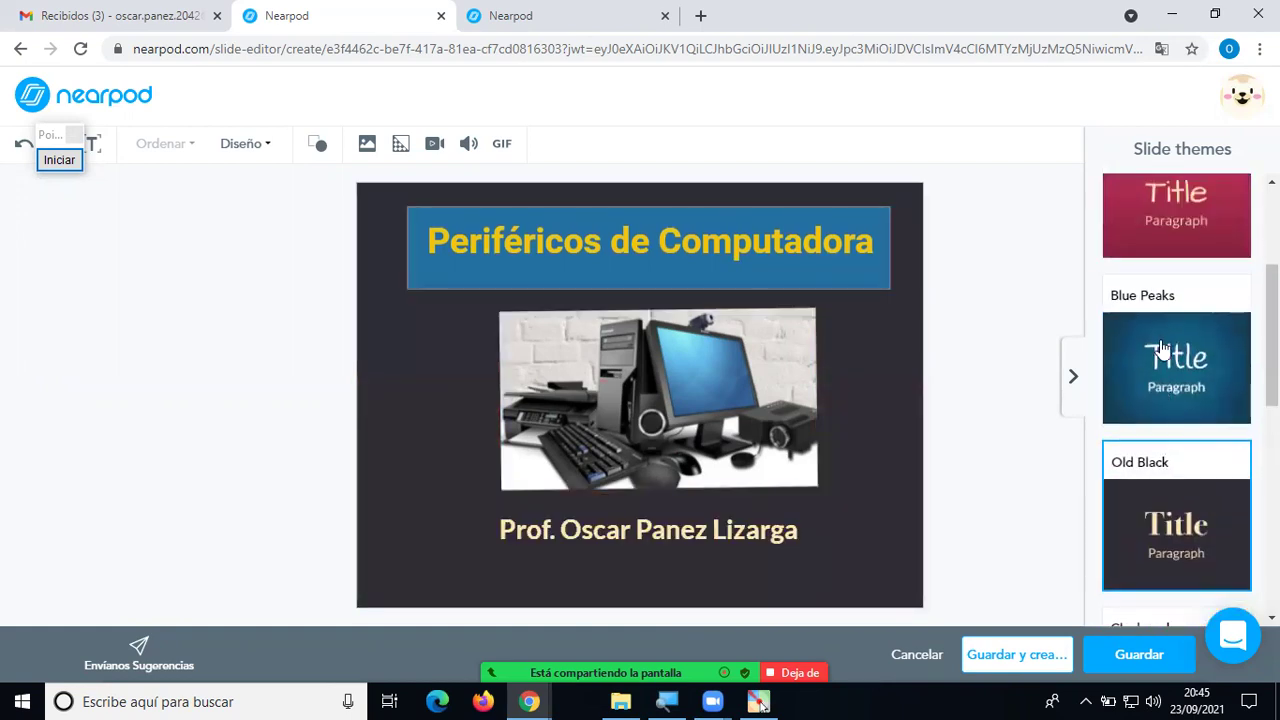
left_click(1160, 346)
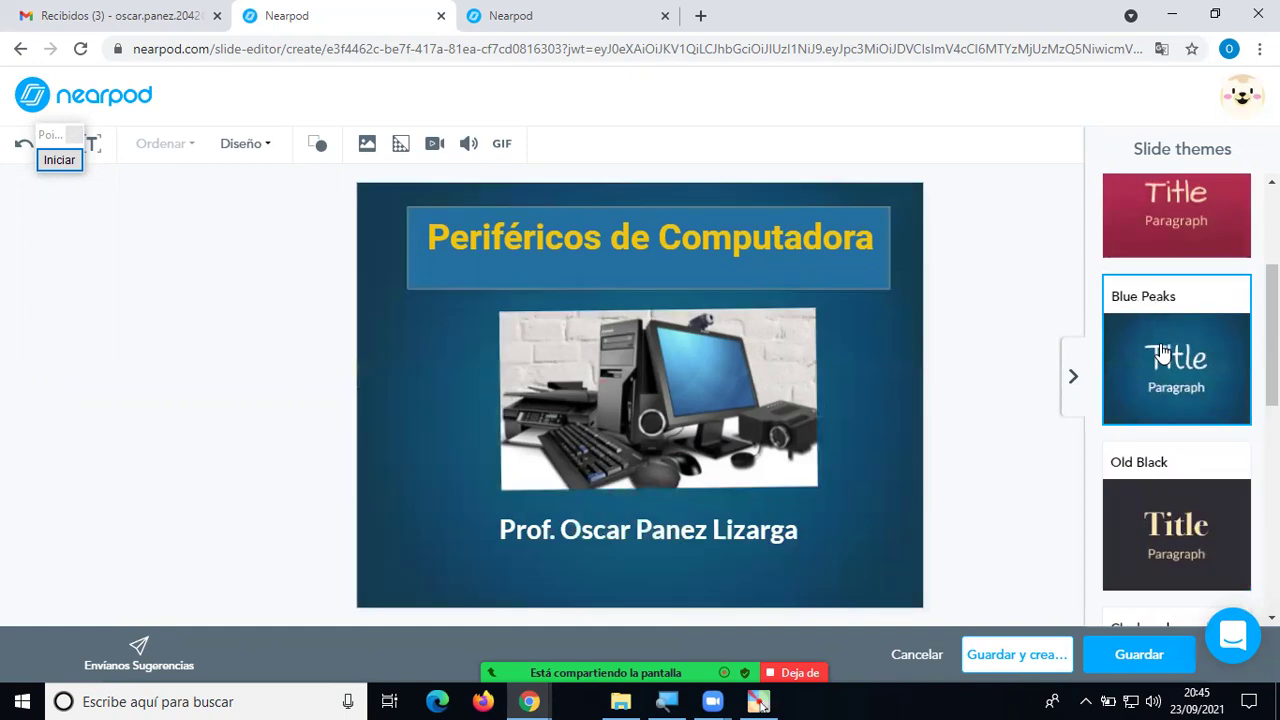
scroll(1163, 353, "up", 2)
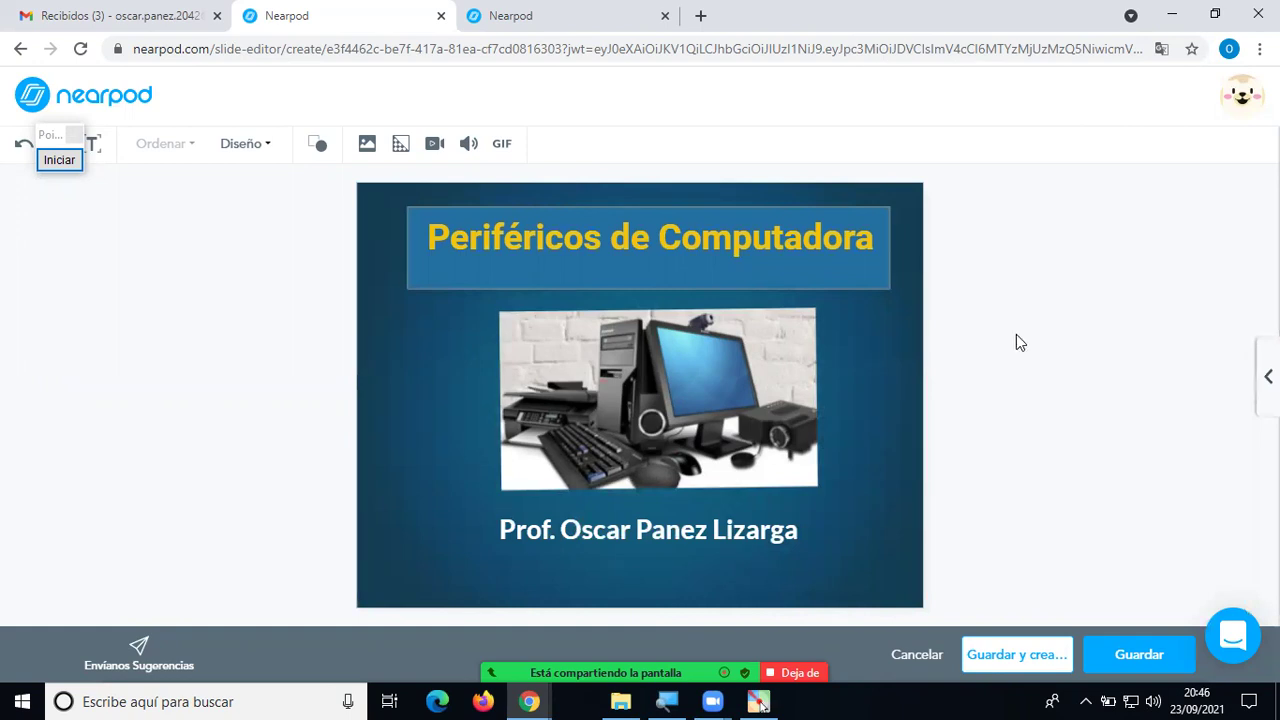
Nudge the computer photo slightly left and deselect it.
left_click_drag(737, 388, 729, 390)
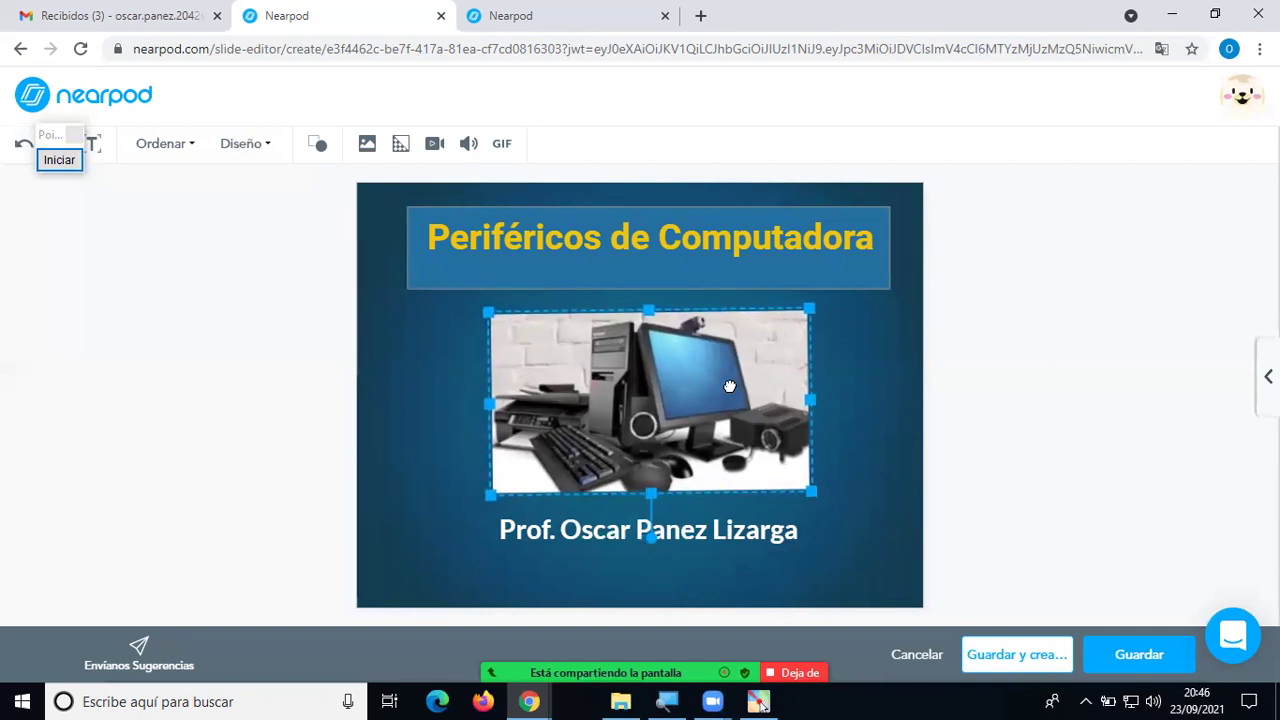
left_click(940, 554)
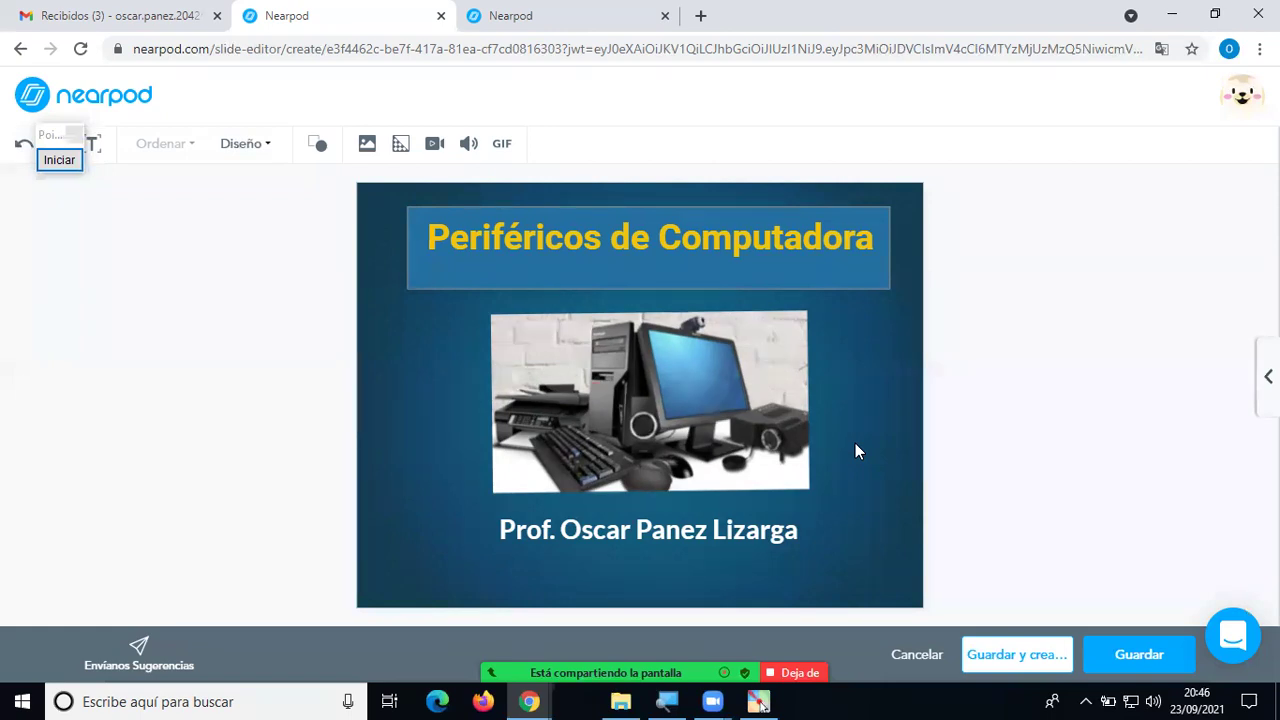
Save the slide and confirm applying its new theme to the whole presentation.
left_click(1128, 624)
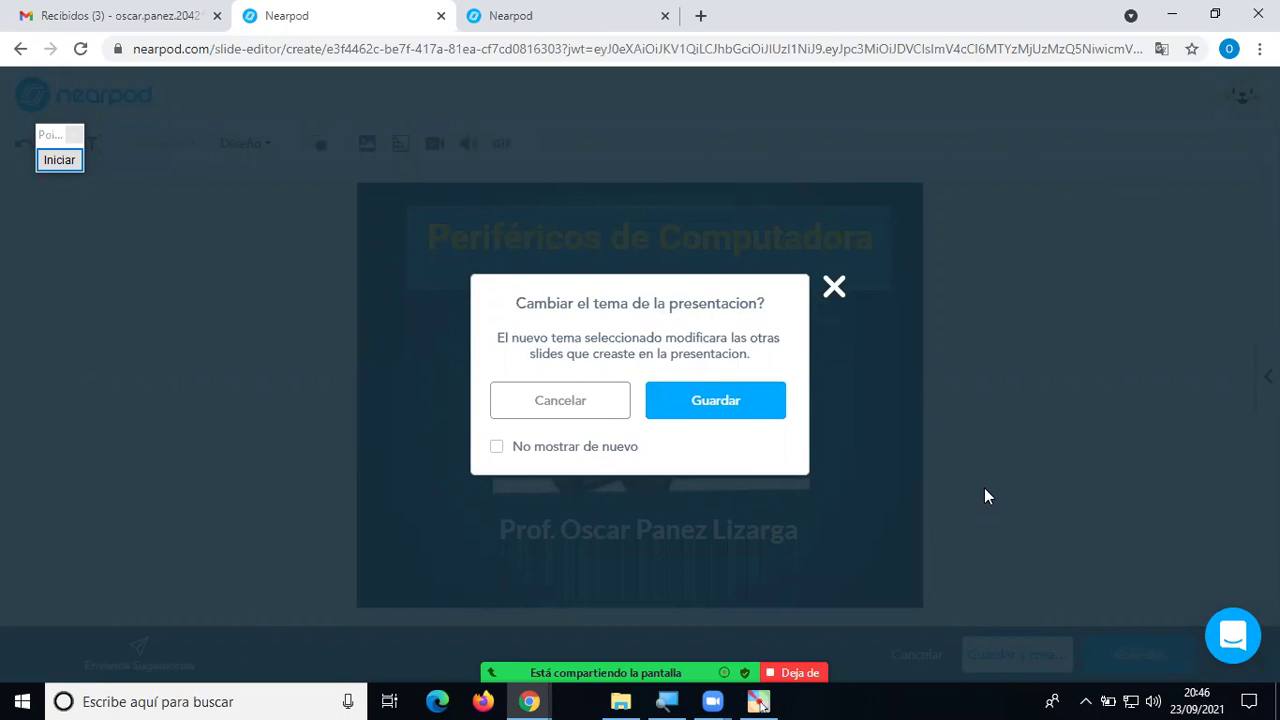
left_click(718, 400)
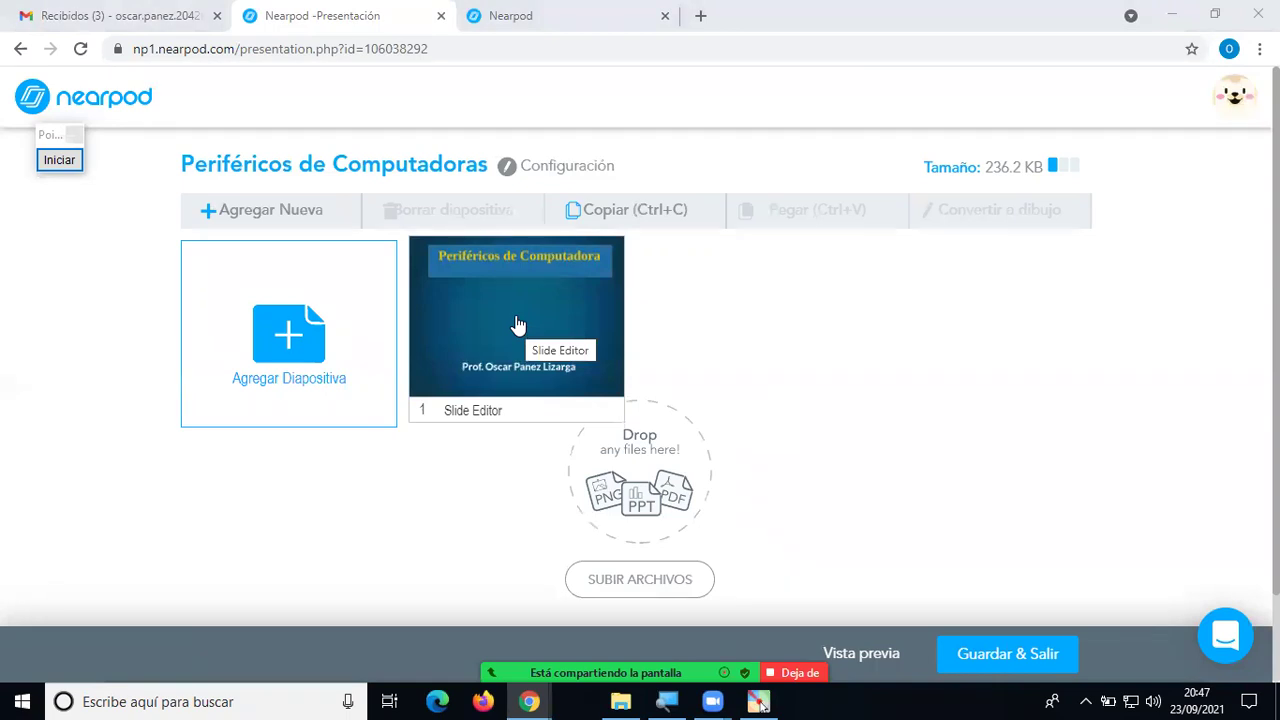
Reopen slide 1, dismiss the translate bubble and themes panel, and move the annotation tool aside.
left_click(516, 325)
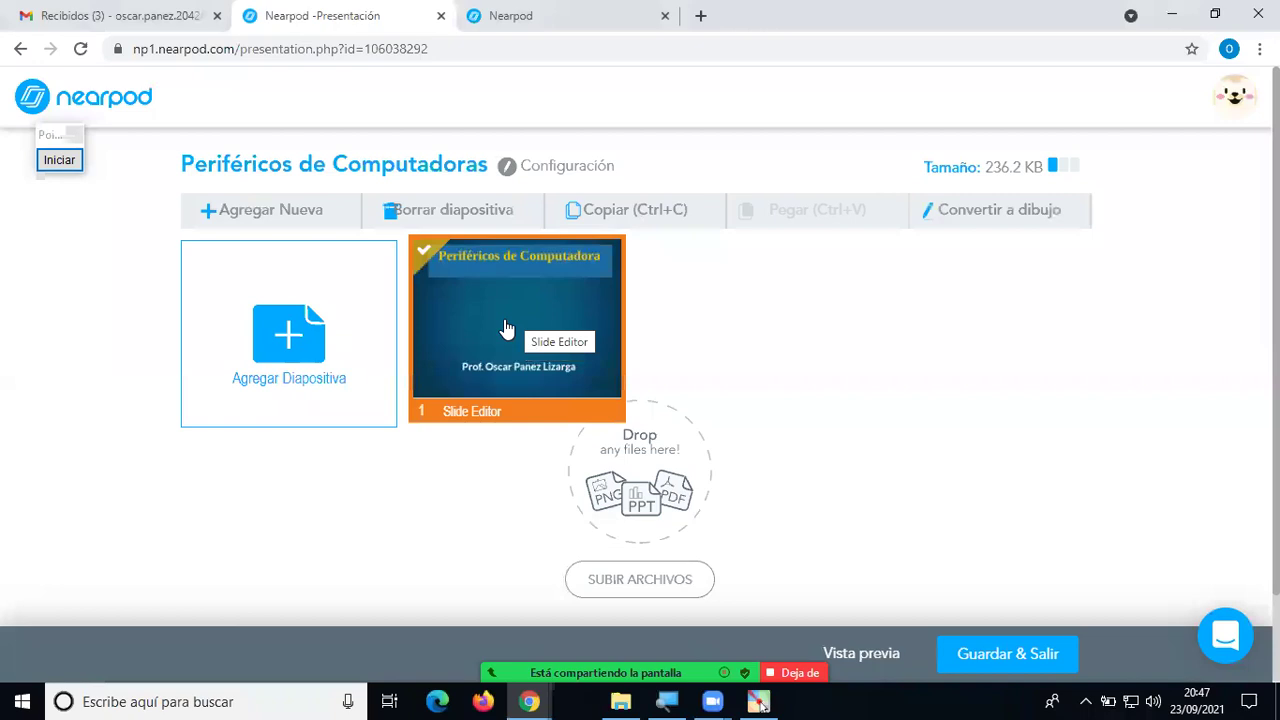
double_click(506, 329)
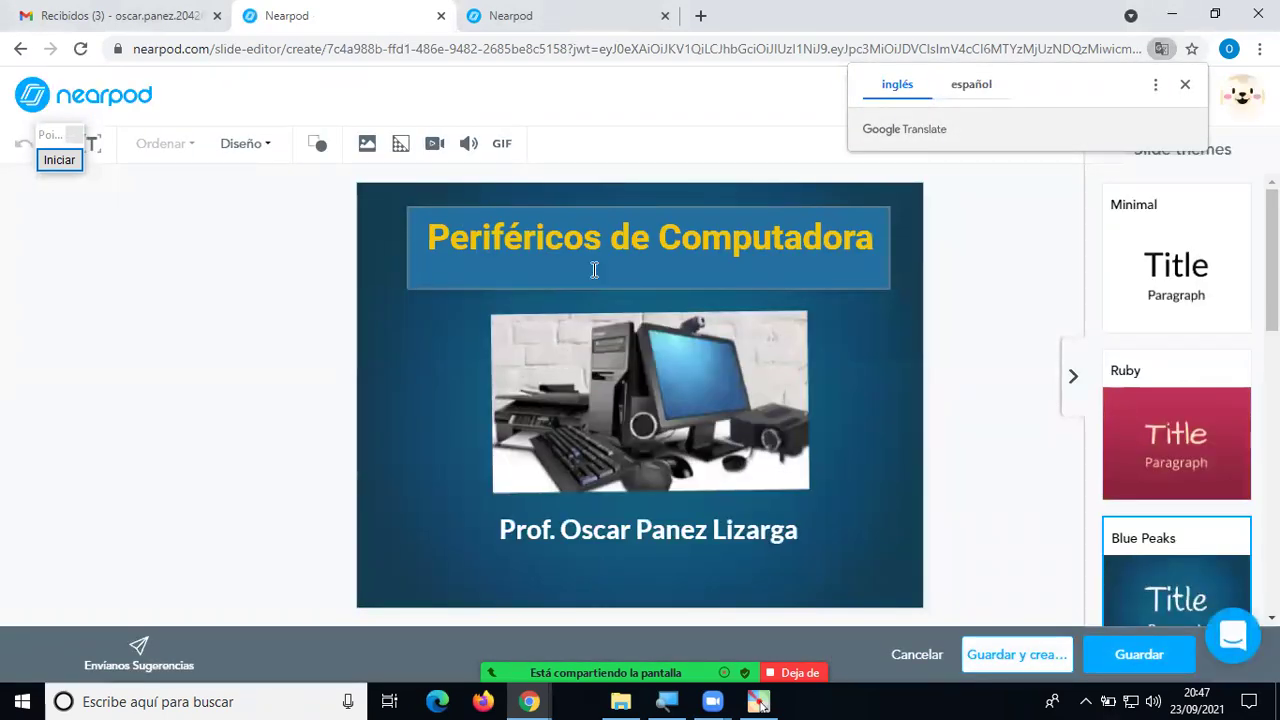
left_click(452, 353)
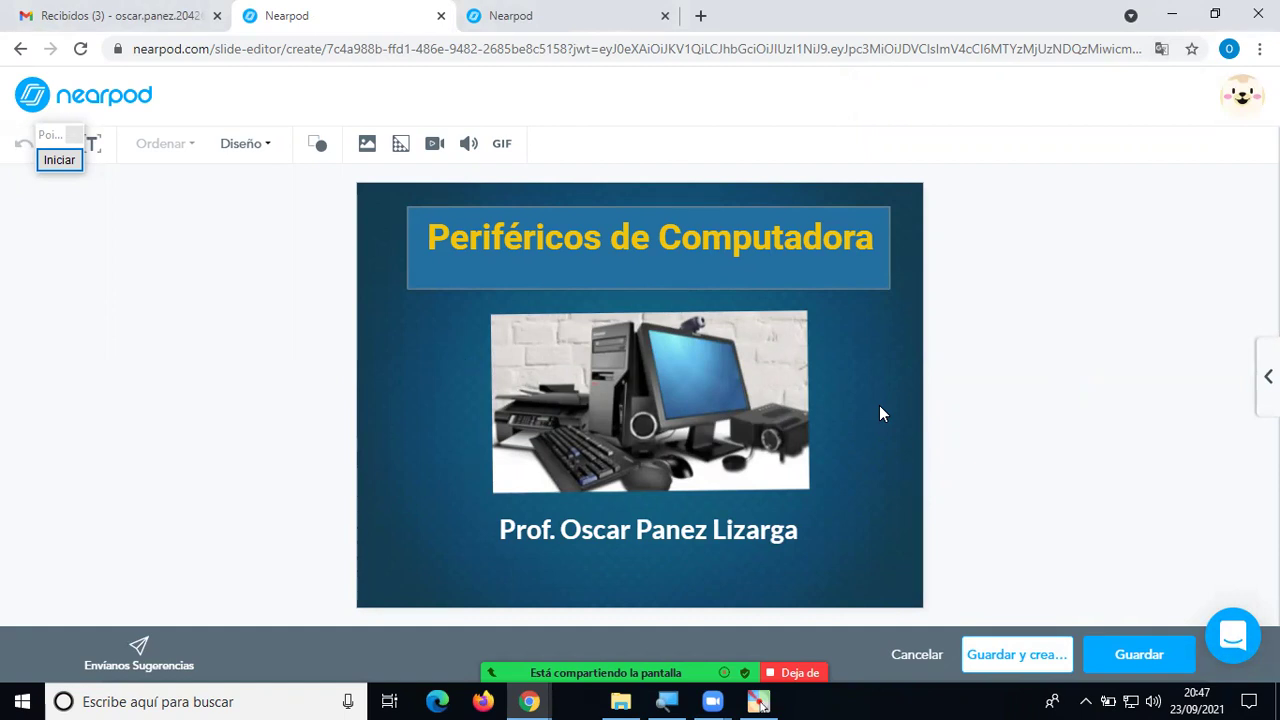
left_click_drag(47, 137, 53, 300)
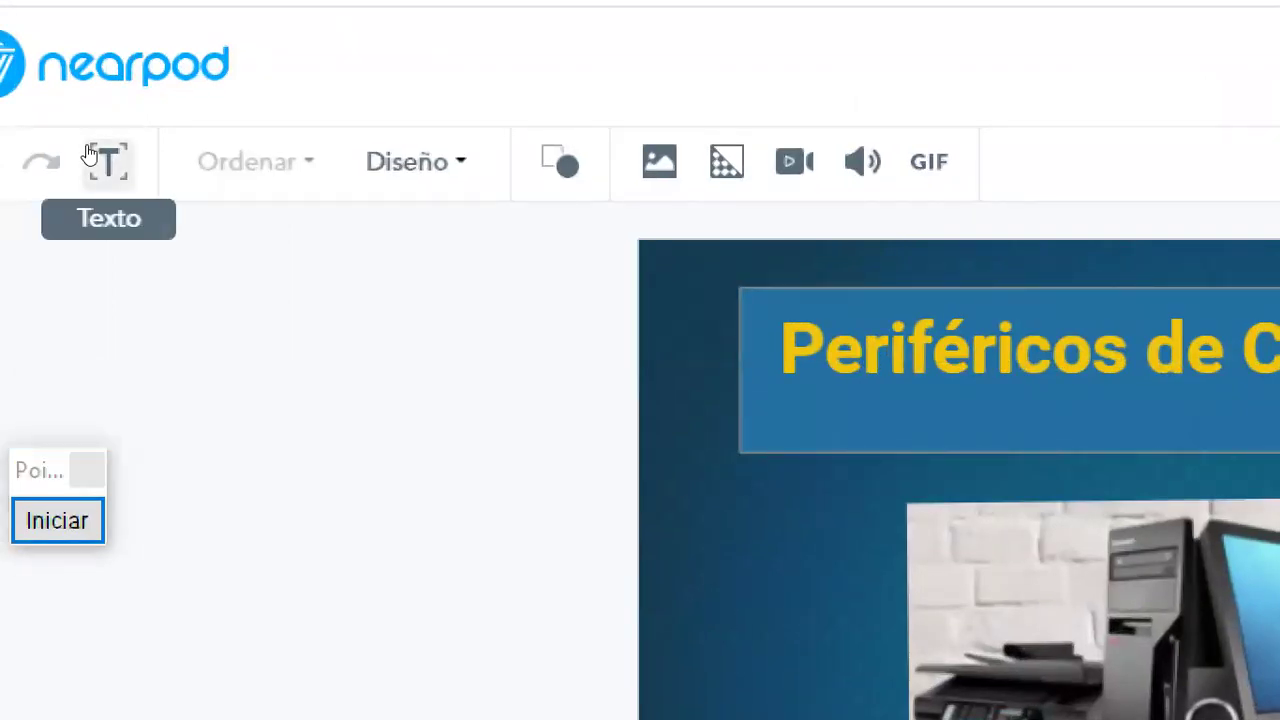
left_click(90, 155)
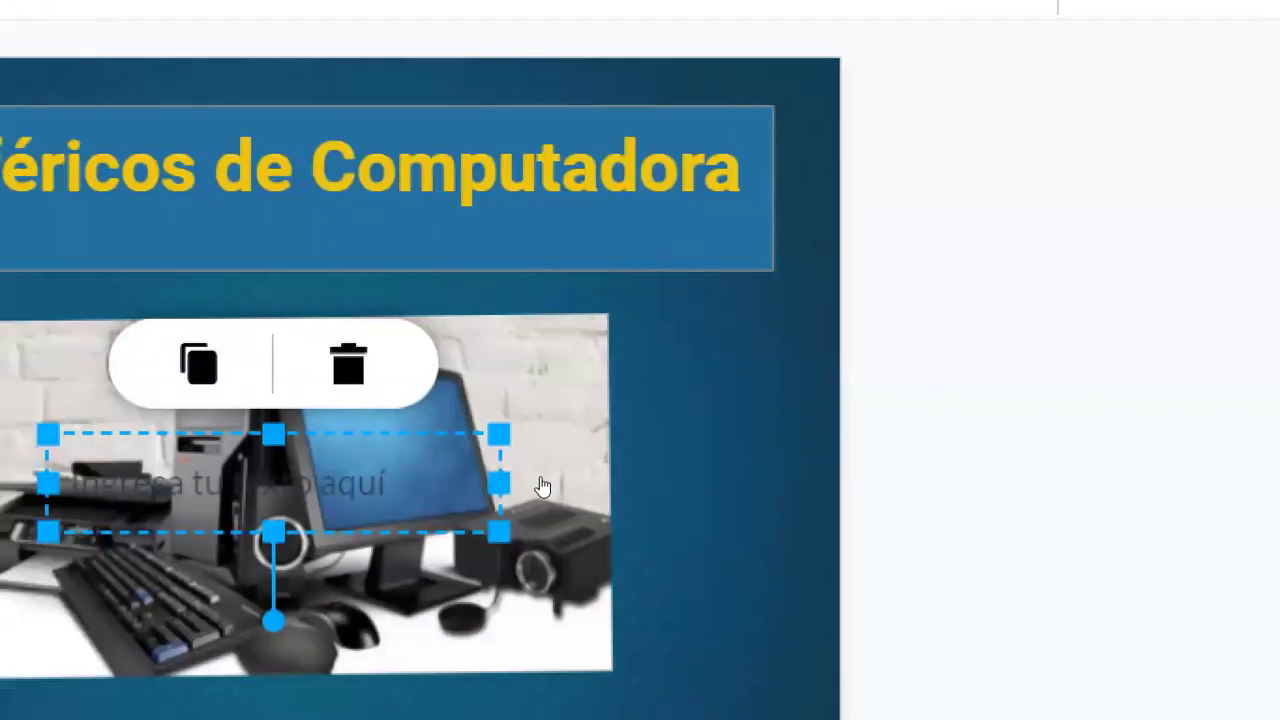
left_click_drag(455, 426, 542, 400)
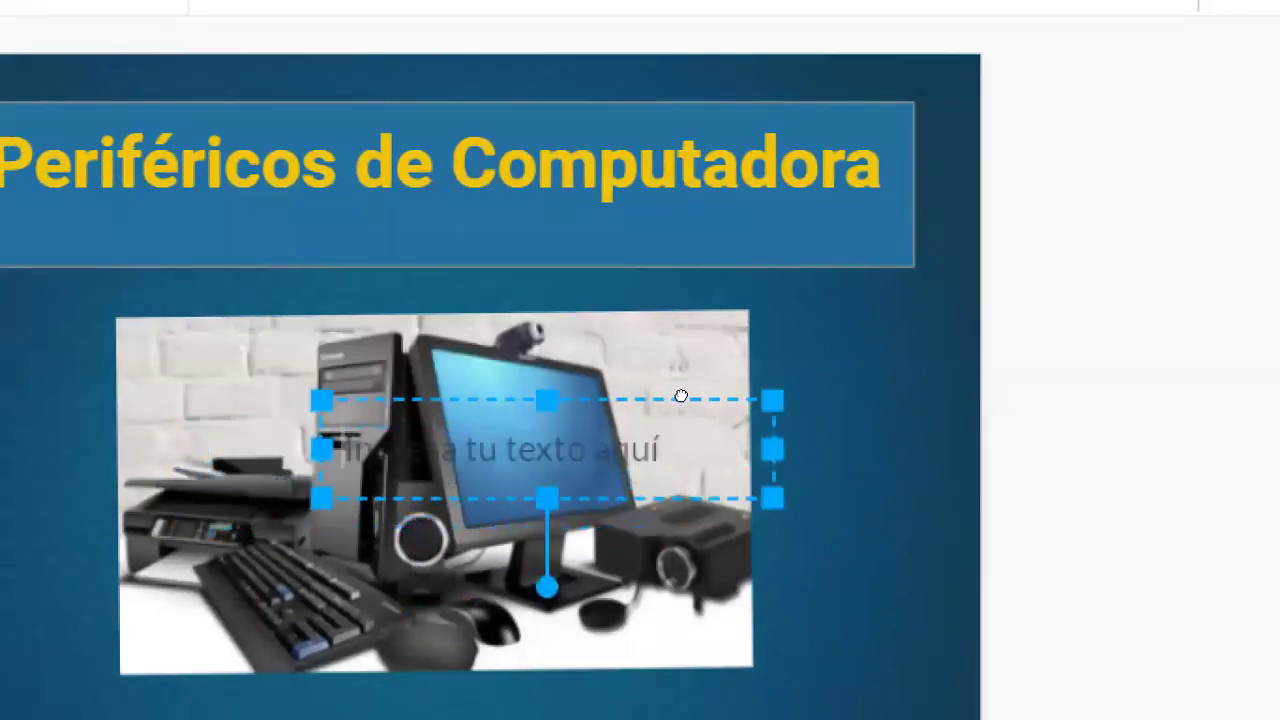
left_click_drag(681, 397, 623, 307)
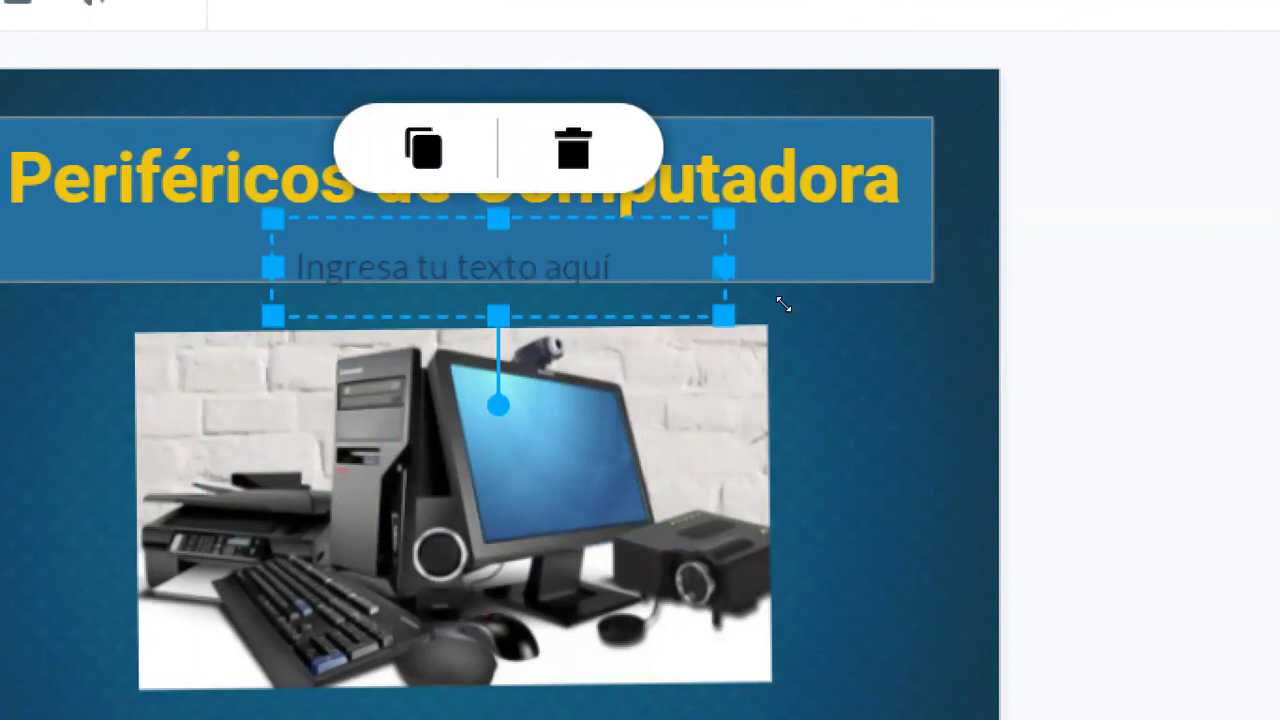
left_click(714, 227)
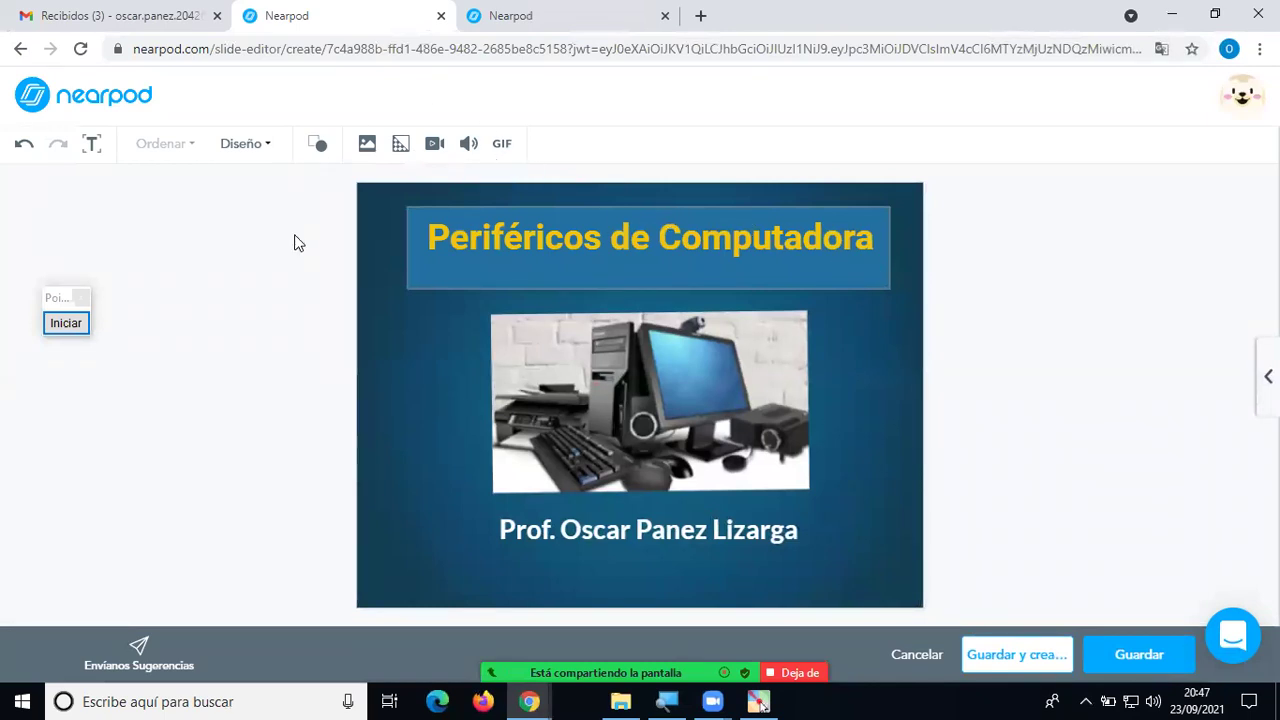
Run a web image search for 'machu picchu' from Agregar una imagen.
left_click(369, 146)
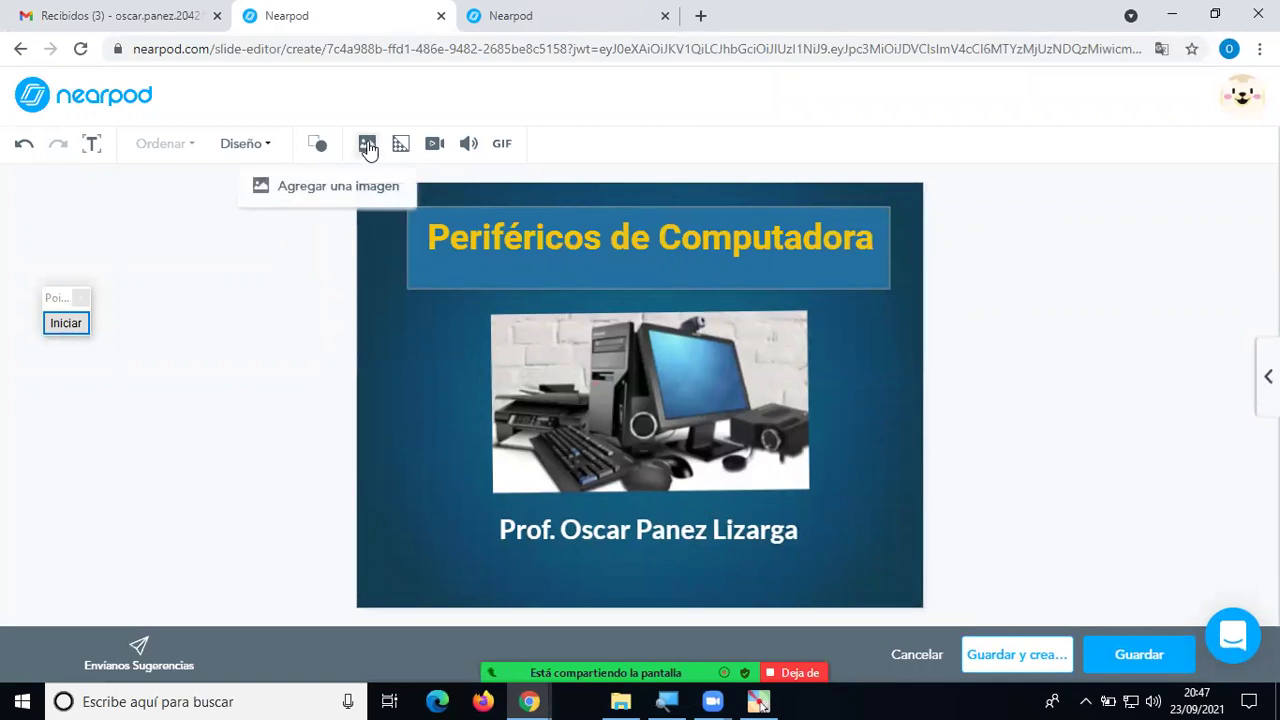
left_click(340, 186)
left_click(526, 212)
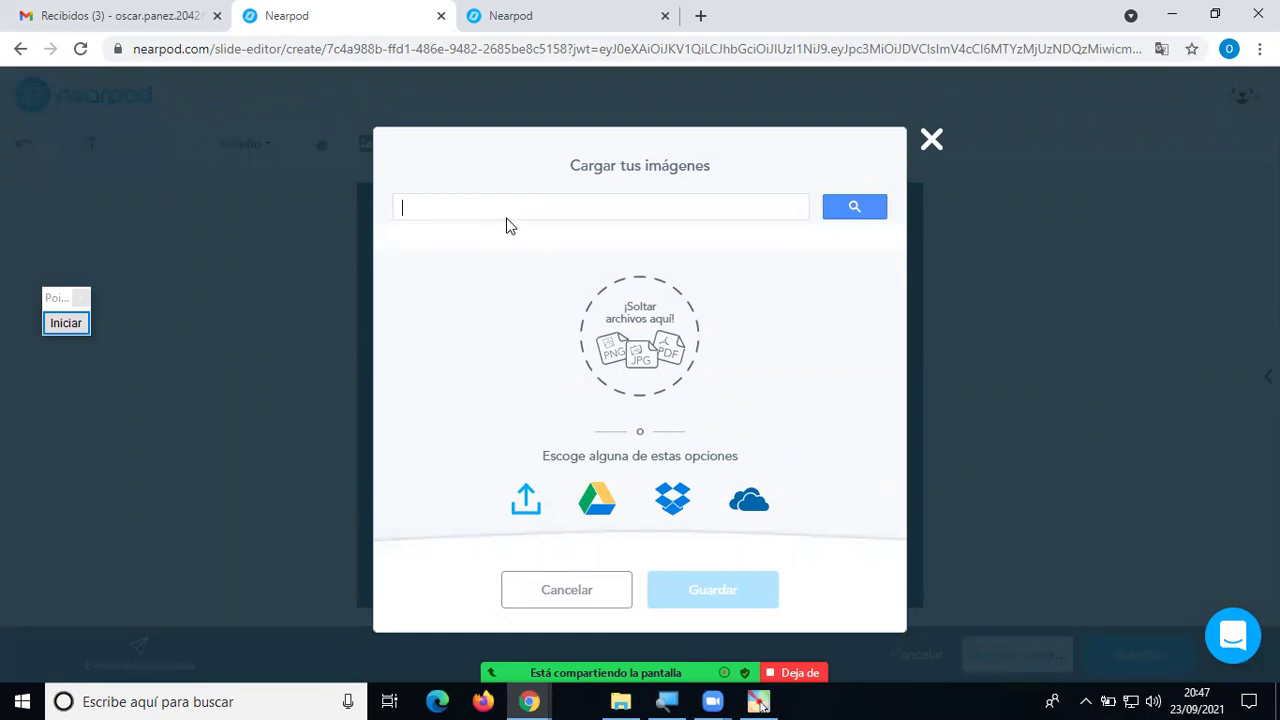
type("mach")
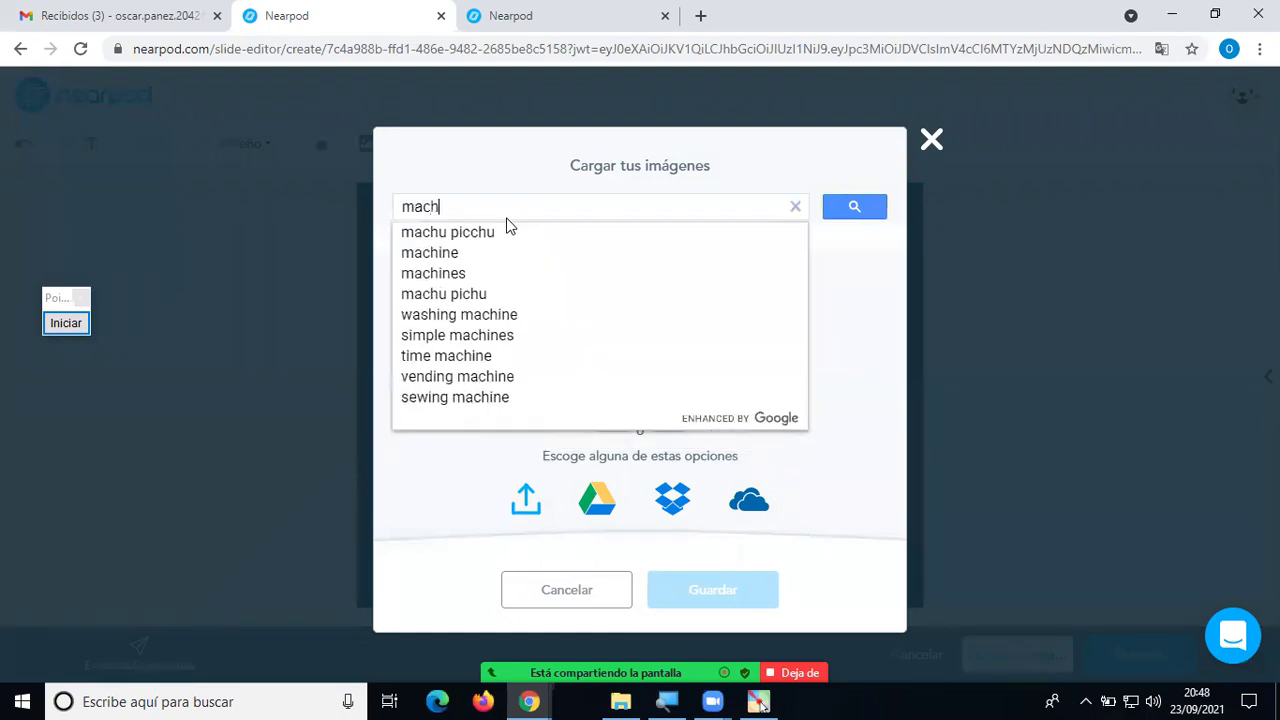
type("u picchu")
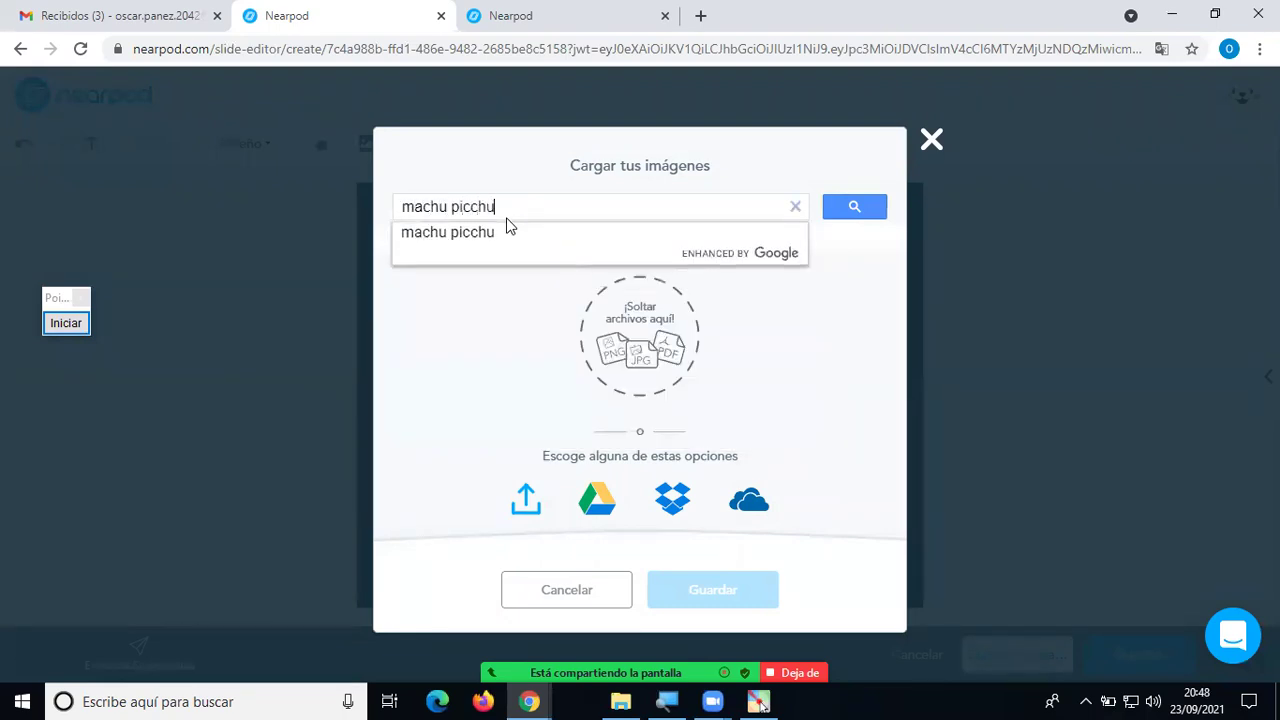
key("Return")
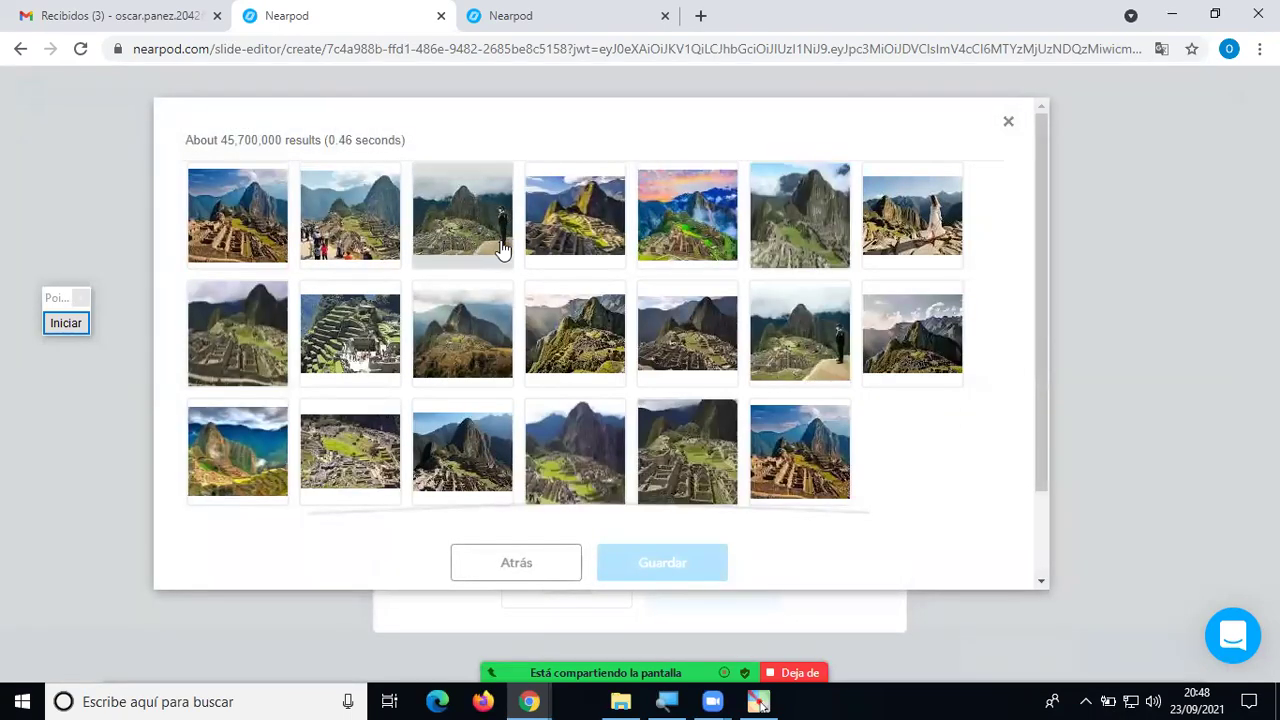
left_click(675, 236)
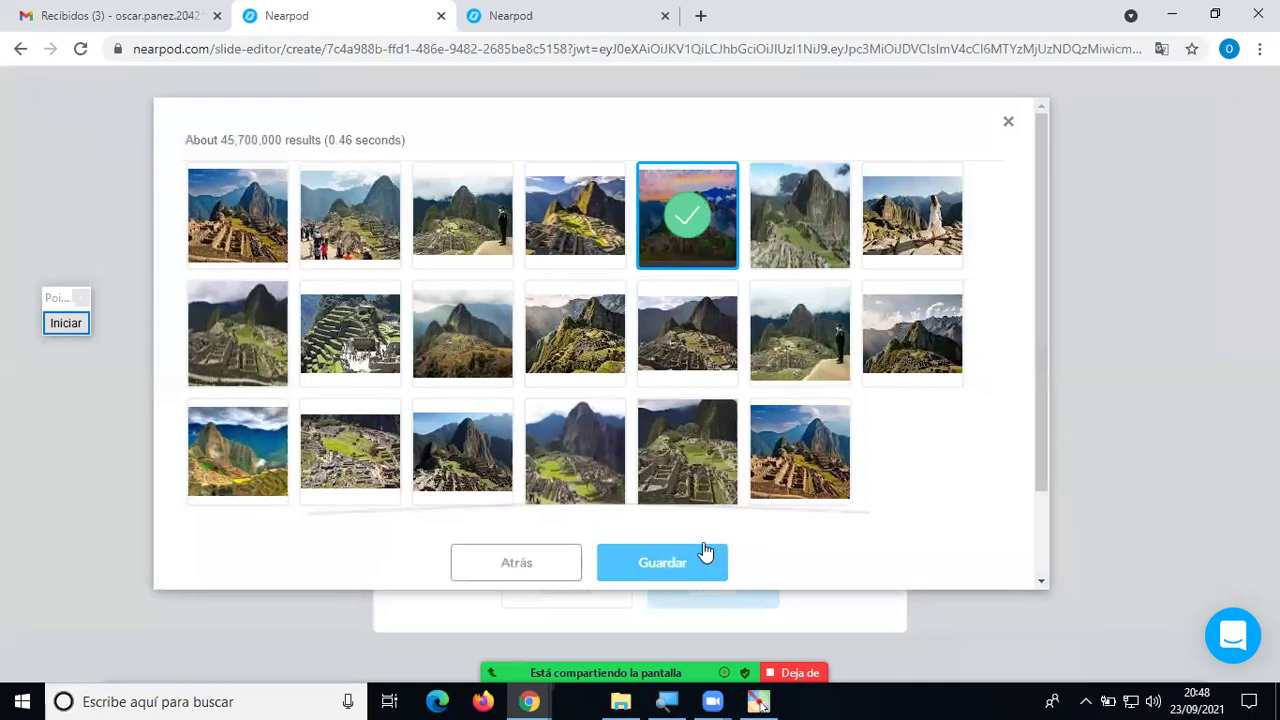
left_click(812, 463)
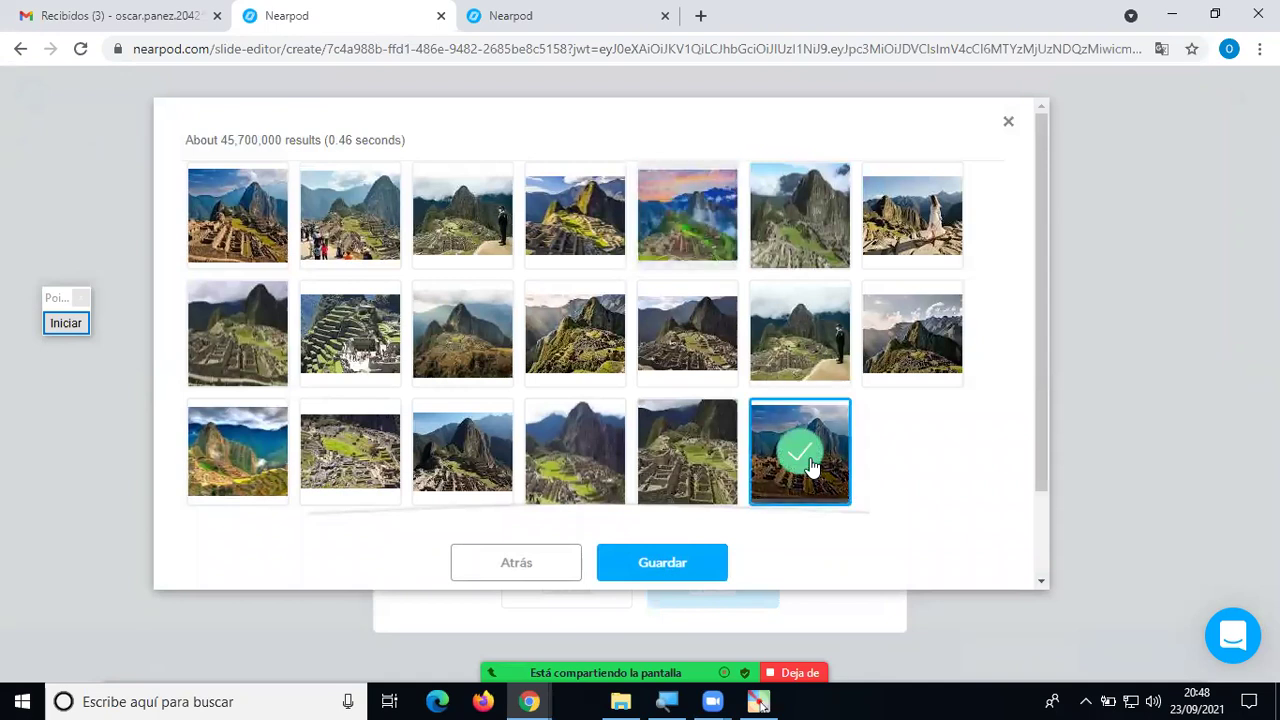
left_click(706, 461)
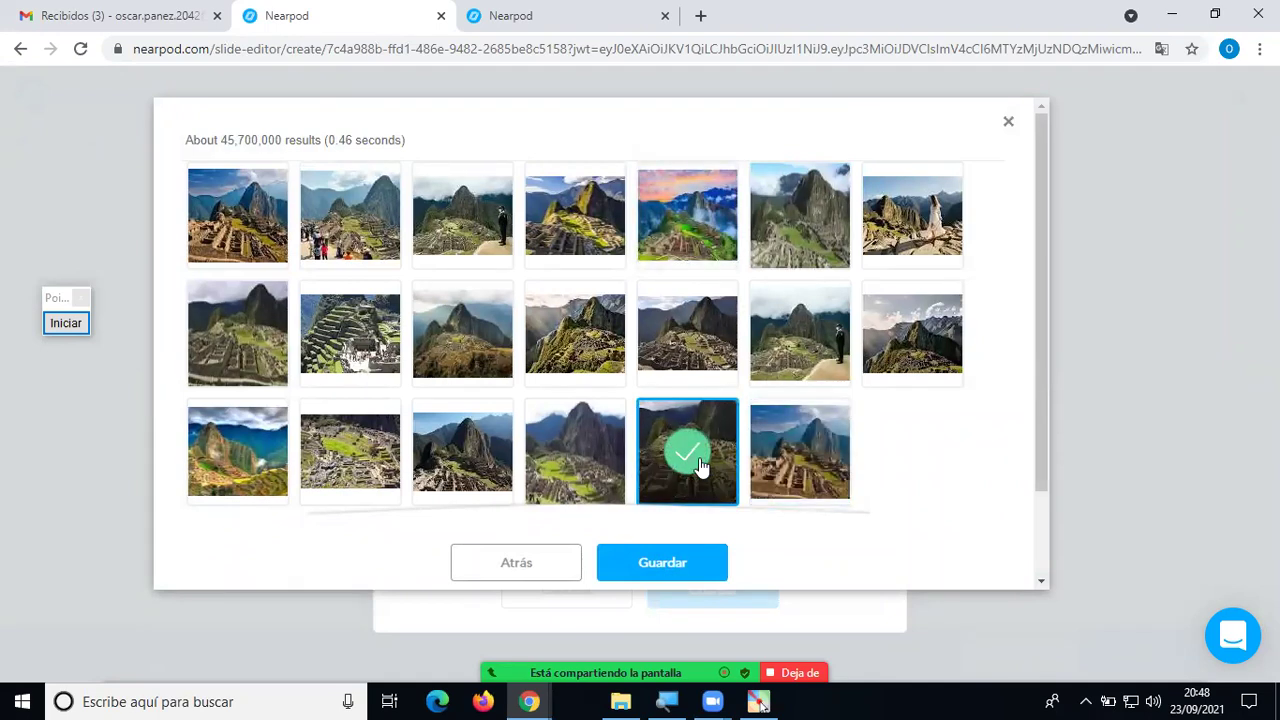
left_click(672, 561)
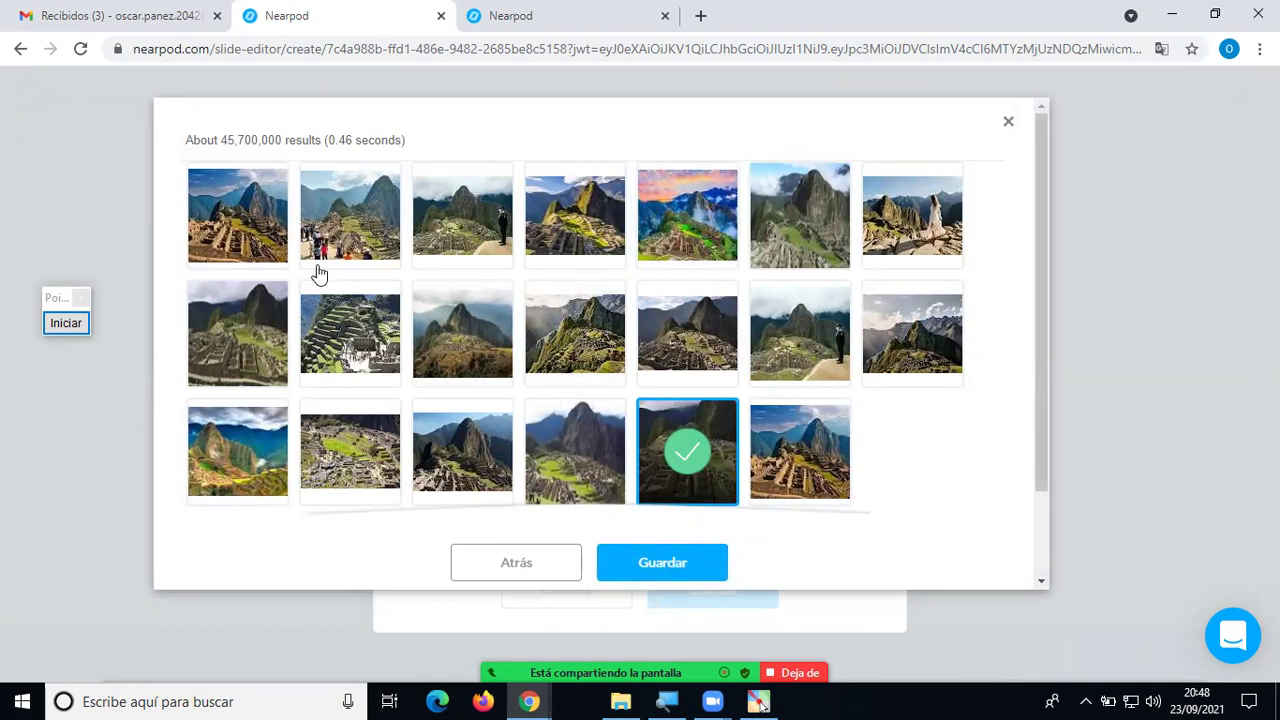
left_click(243, 218)
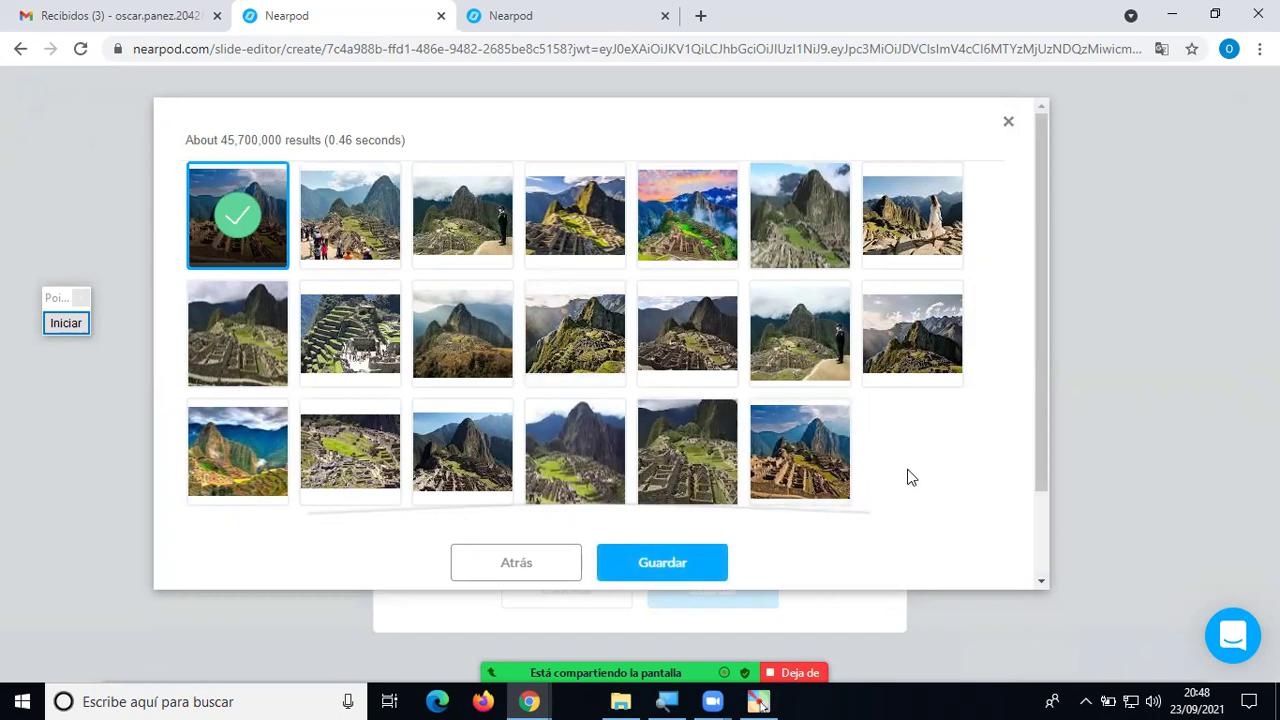
Search images for 'basketball' and place the basketball players photo on the slide.
left_click(1008, 123)
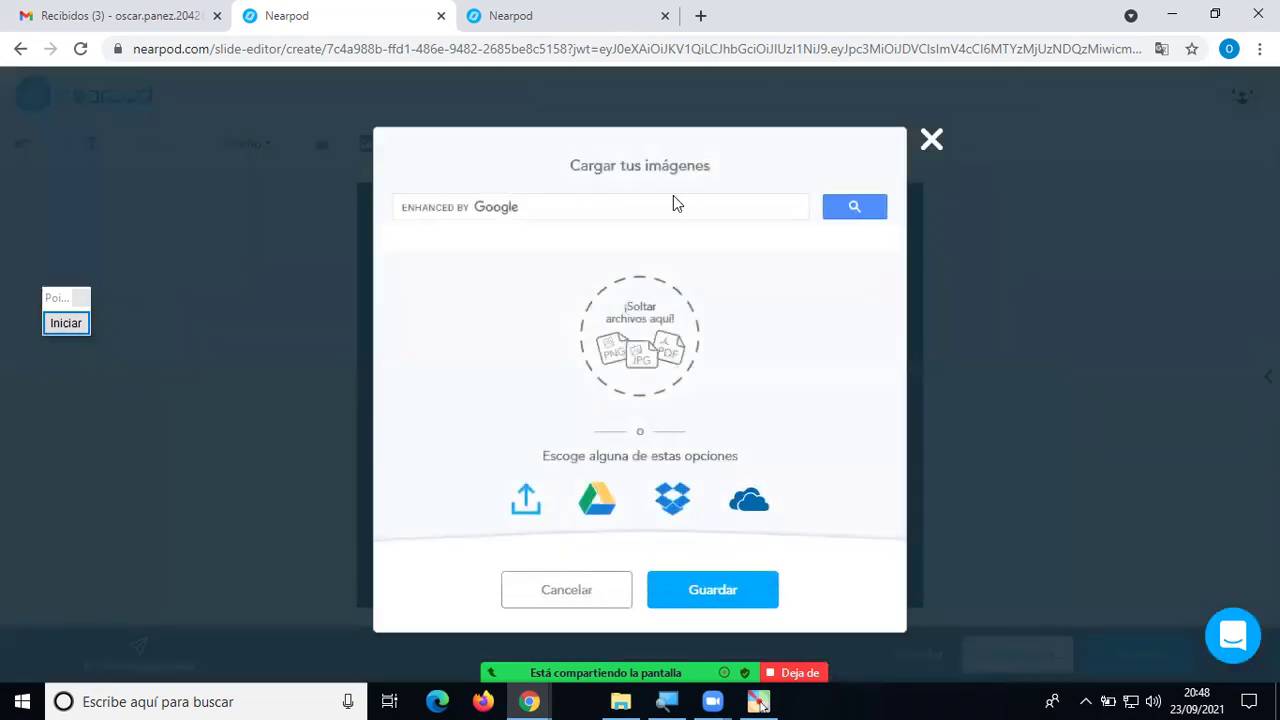
left_click(590, 209)
type("ba")
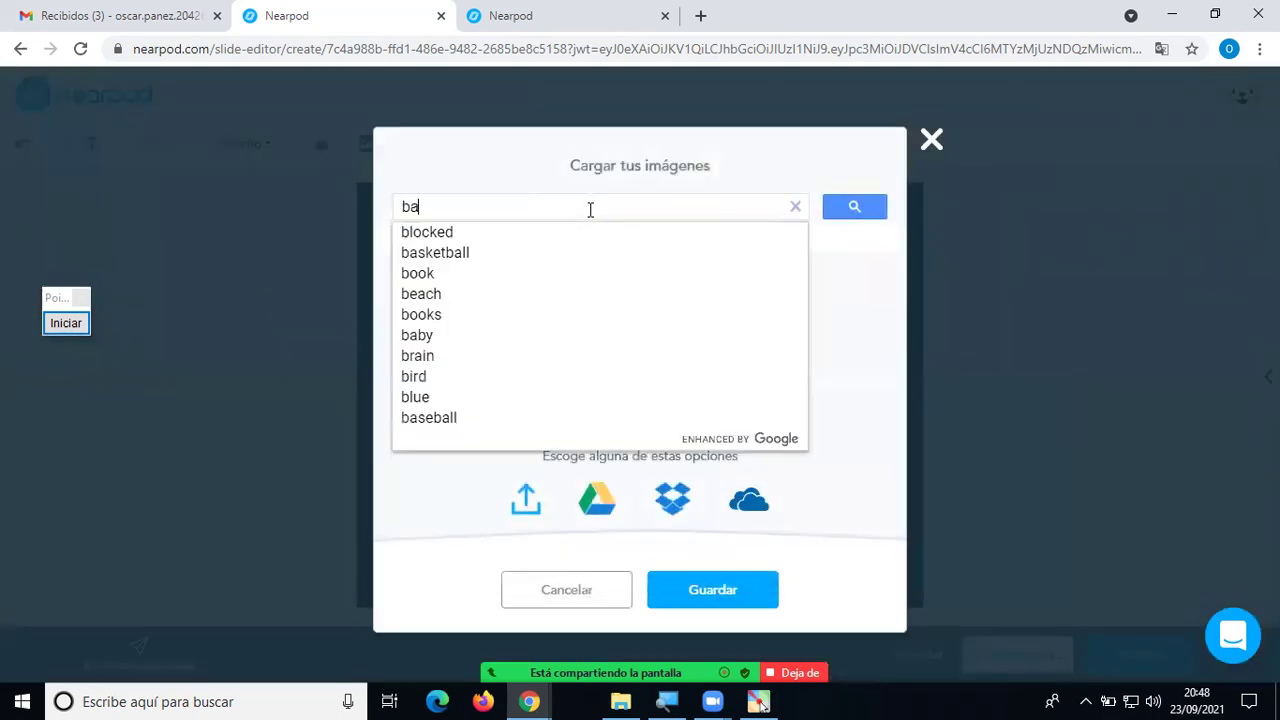
type("sketb")
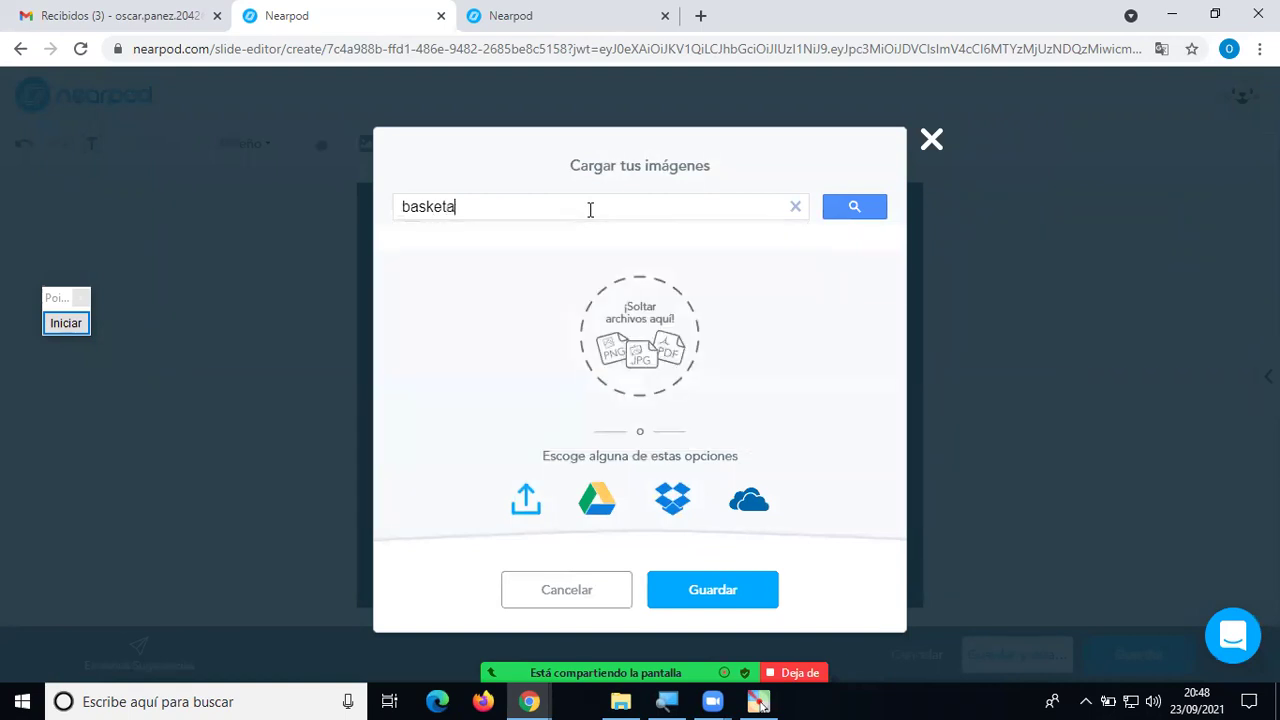
type("al")
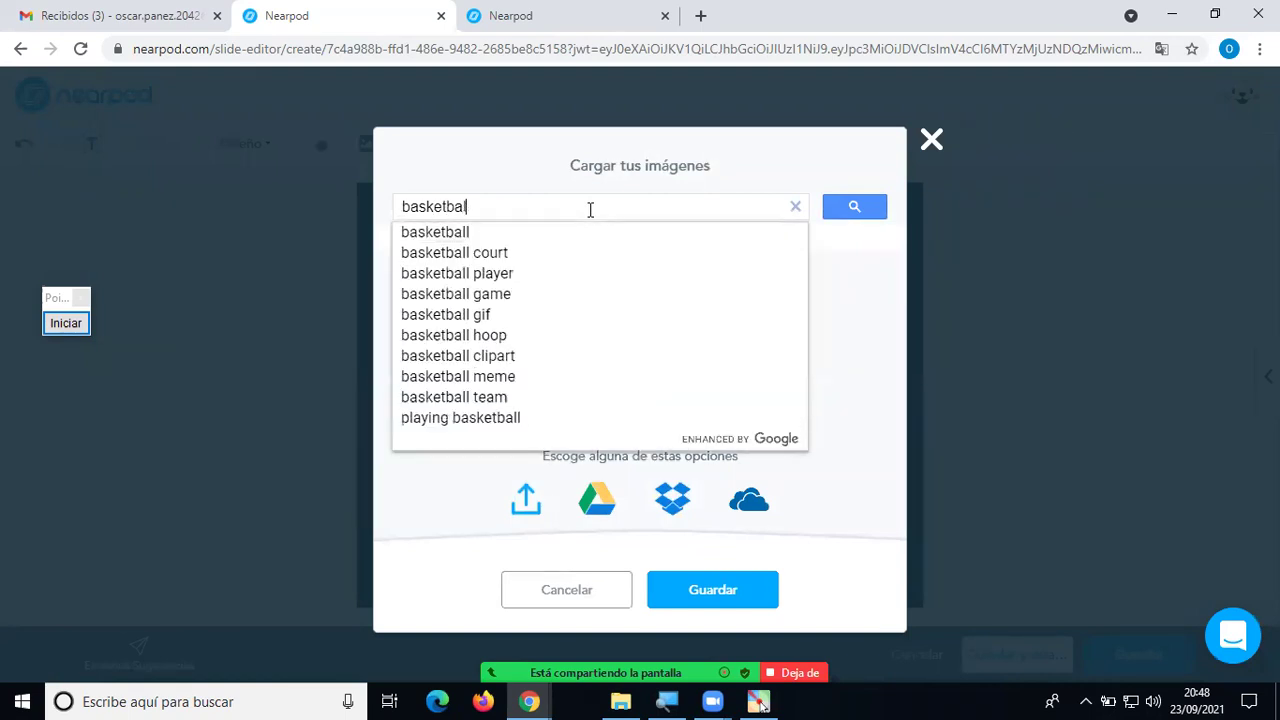
type("l")
key("Return")
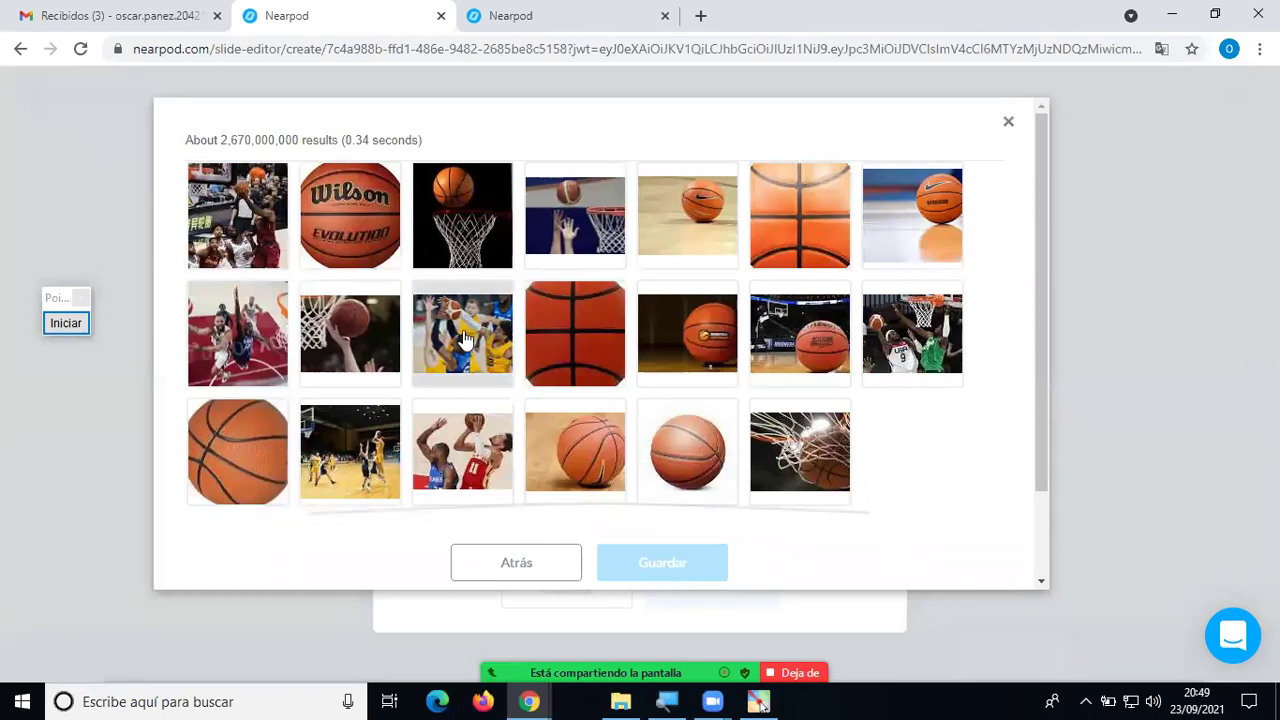
left_click(460, 448)
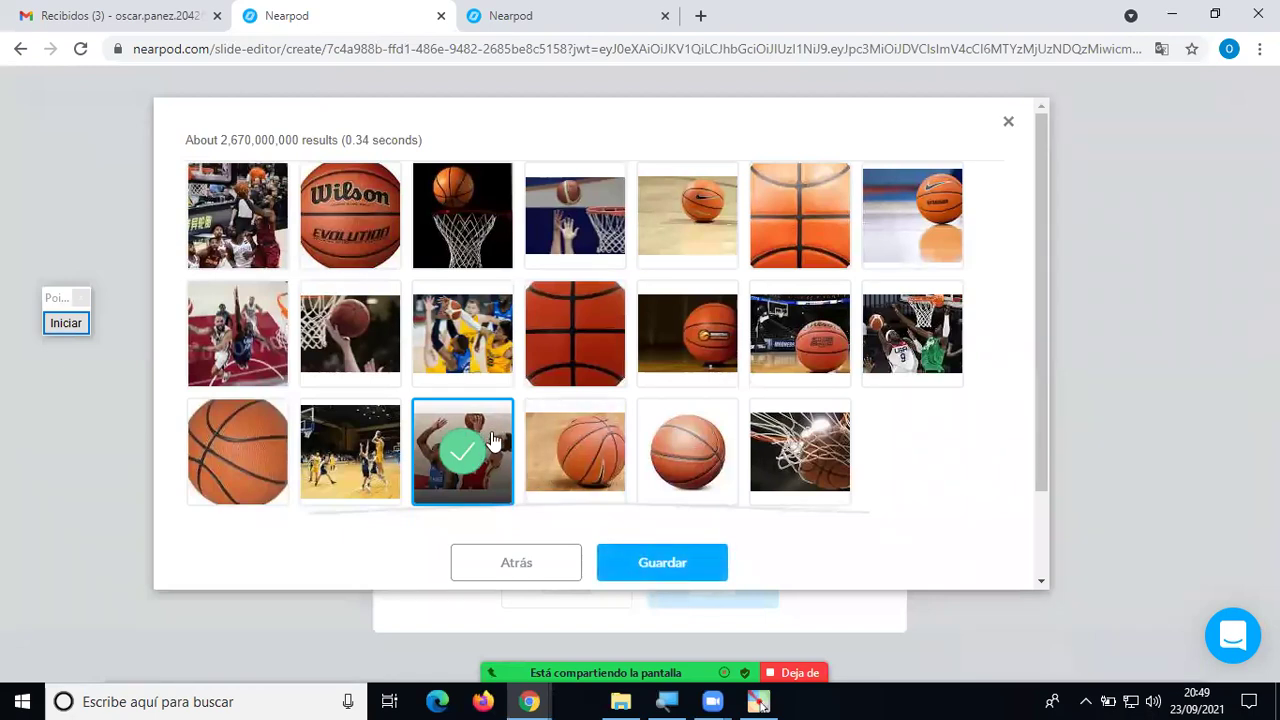
left_click(656, 566)
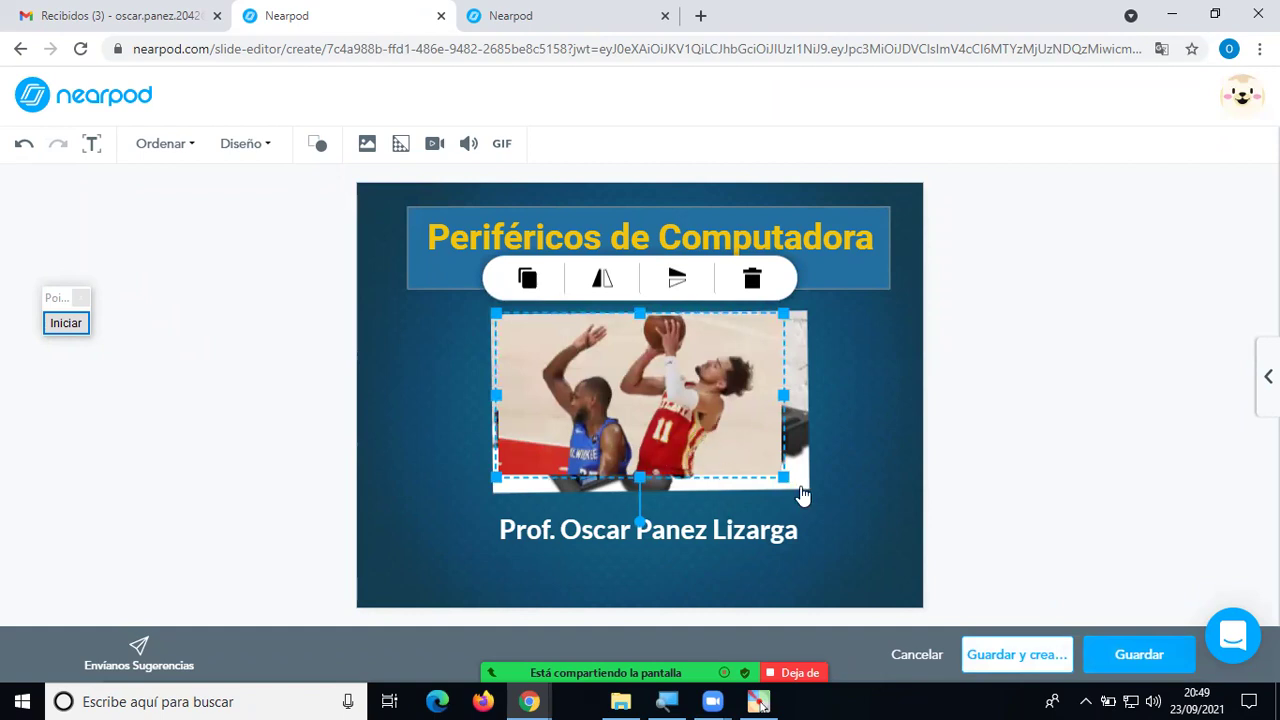
Resize and tilt the basketball photo, then delete it from the slide.
left_click_drag(783, 476, 858, 522)
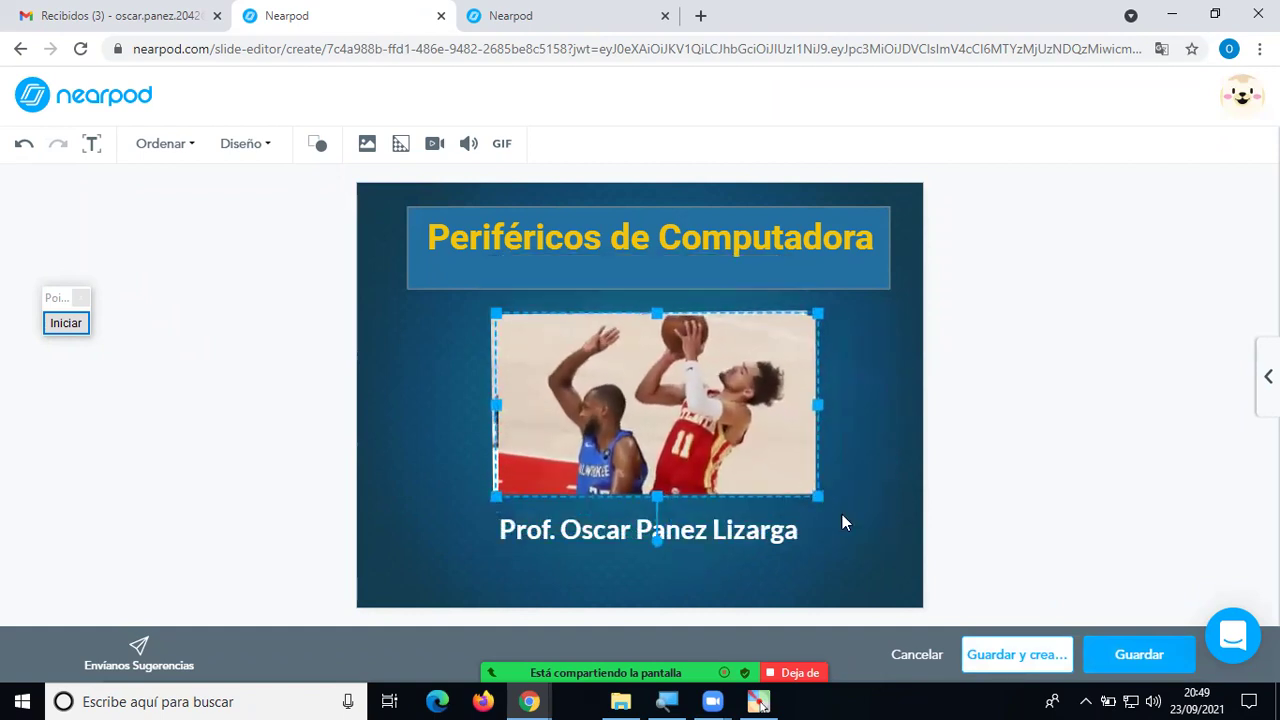
left_click_drag(808, 488, 789, 499)
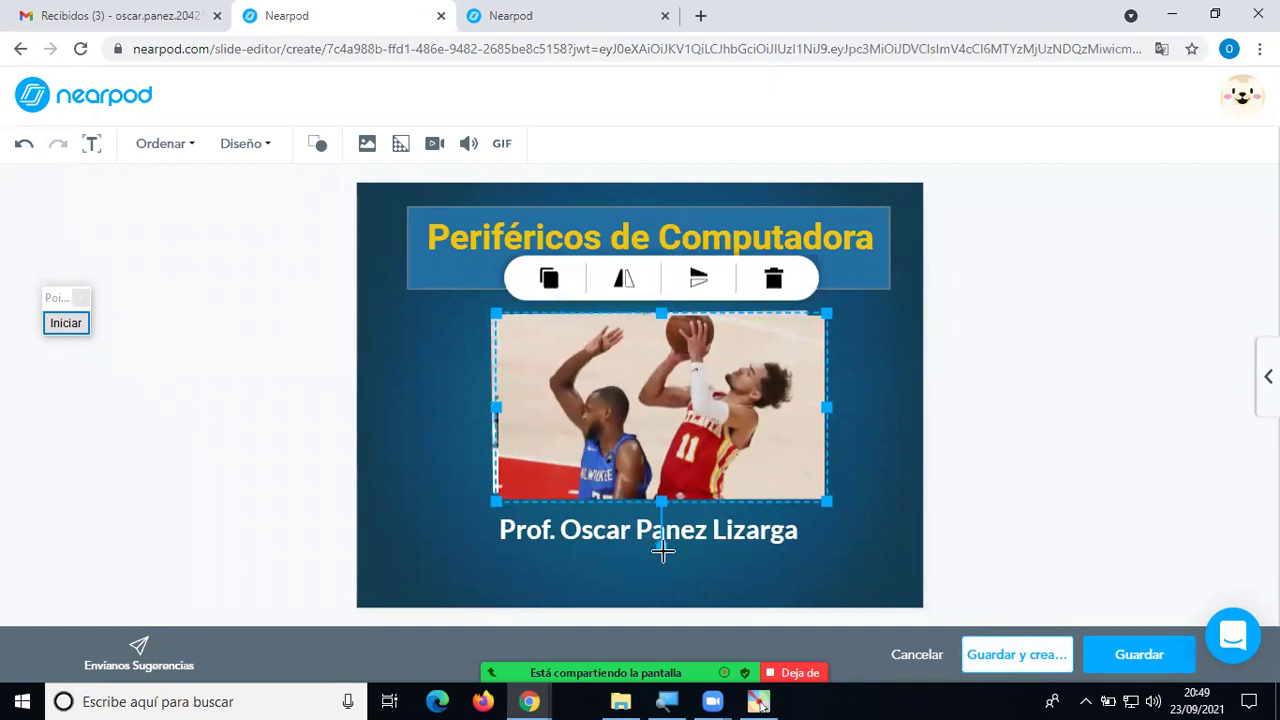
left_click_drag(659, 548, 531, 359)
left_click_drag(749, 412, 703, 531)
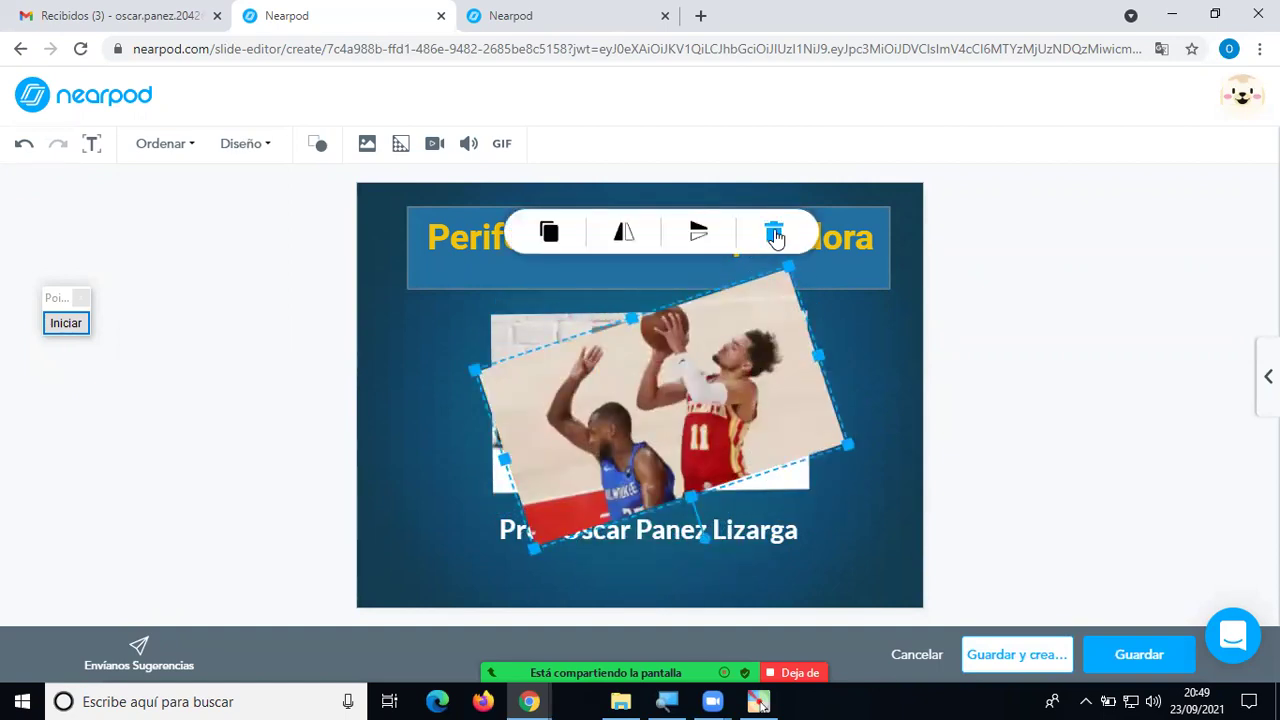
left_click(773, 232)
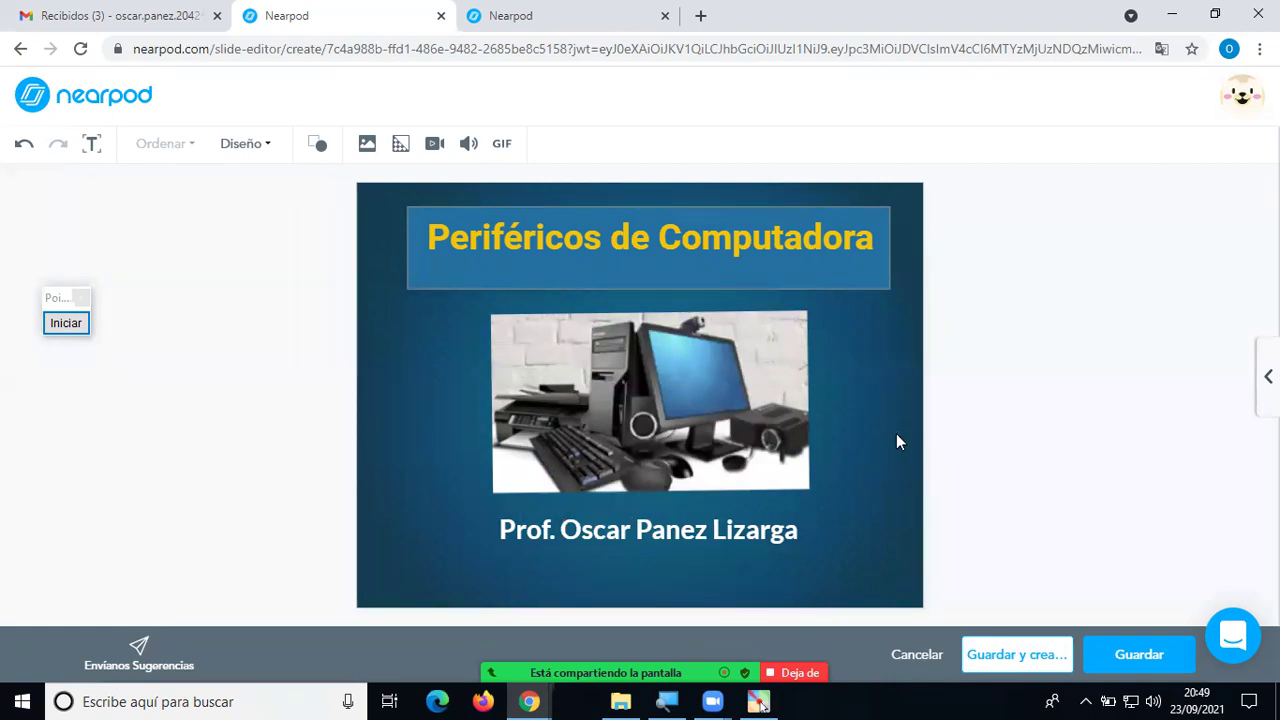
Save the title slide and reopen it from the slide 1 thumbnail.
left_click(1020, 638)
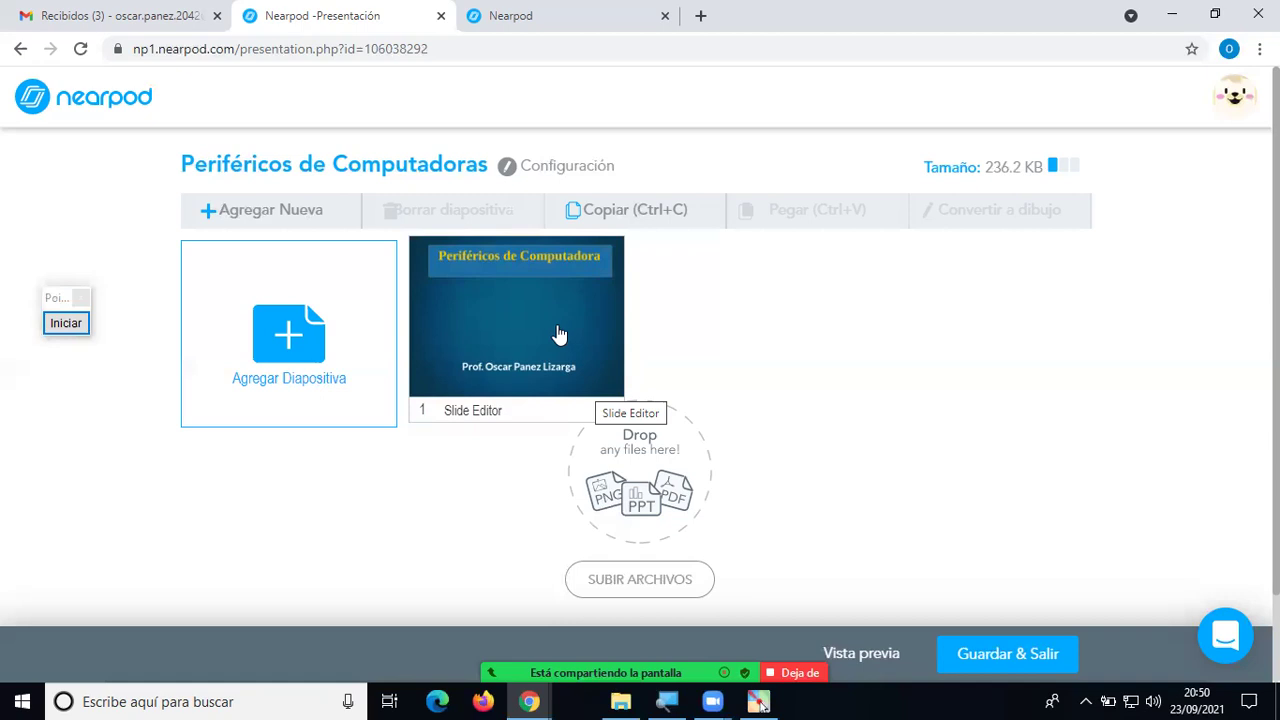
left_click(559, 334)
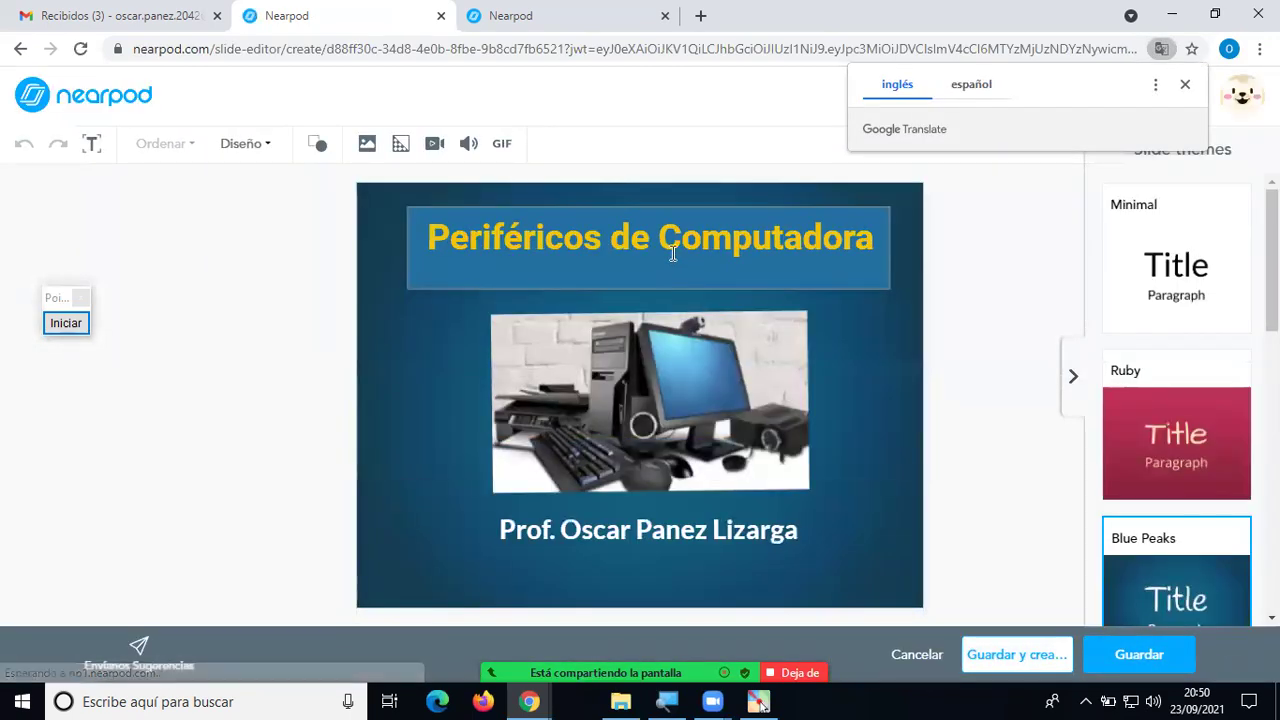
Set part of the title text to 18px, undo the change, and save the slide.
left_click(673, 253)
left_click_drag(875, 240, 450, 237)
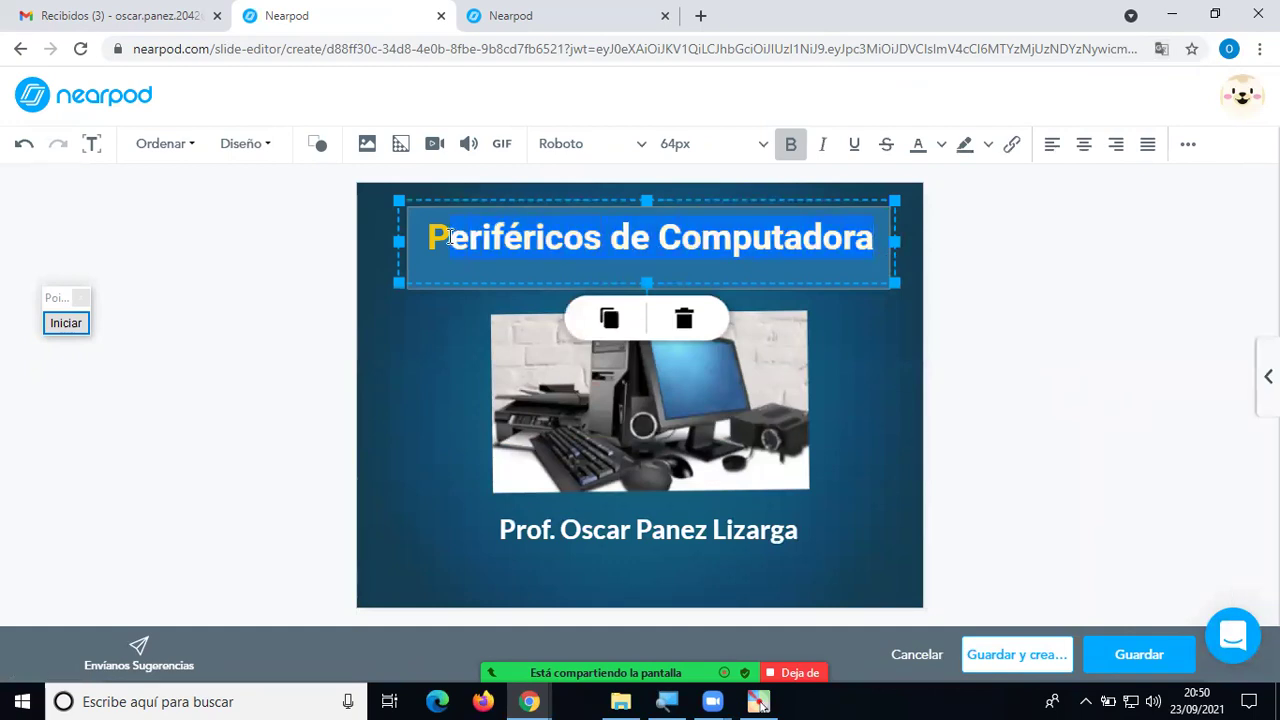
left_click(759, 145)
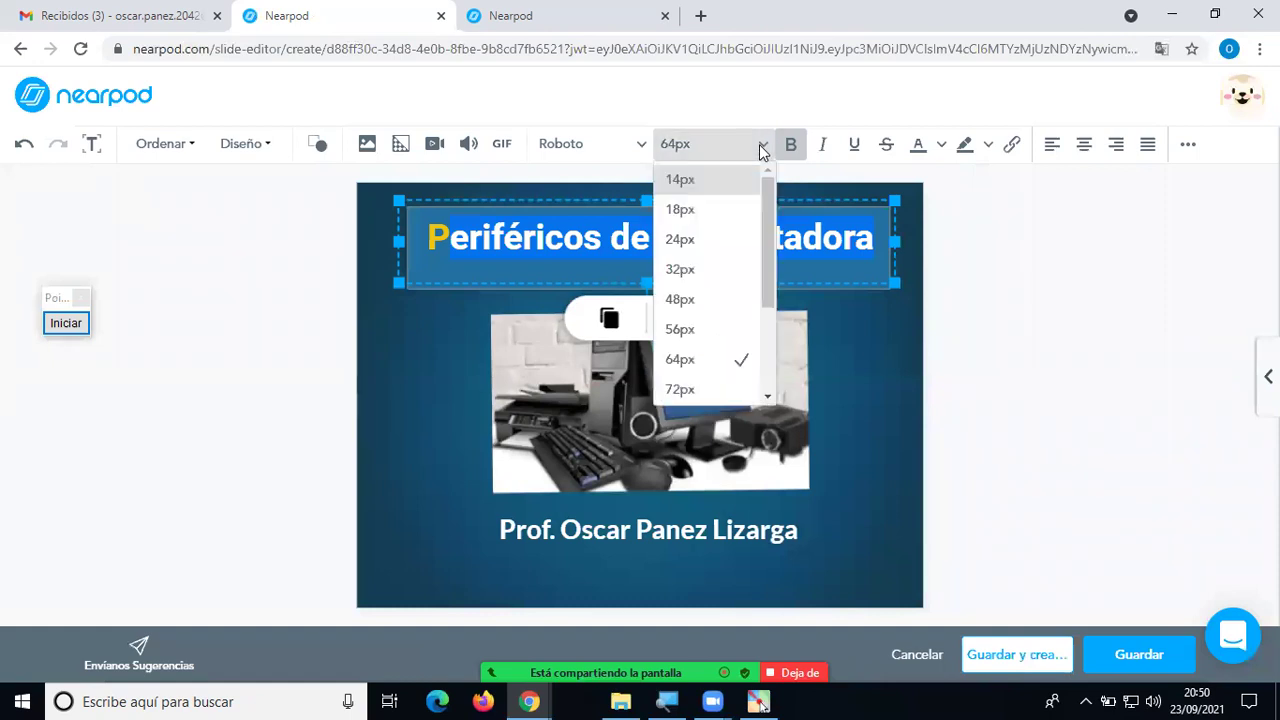
left_click(710, 212)
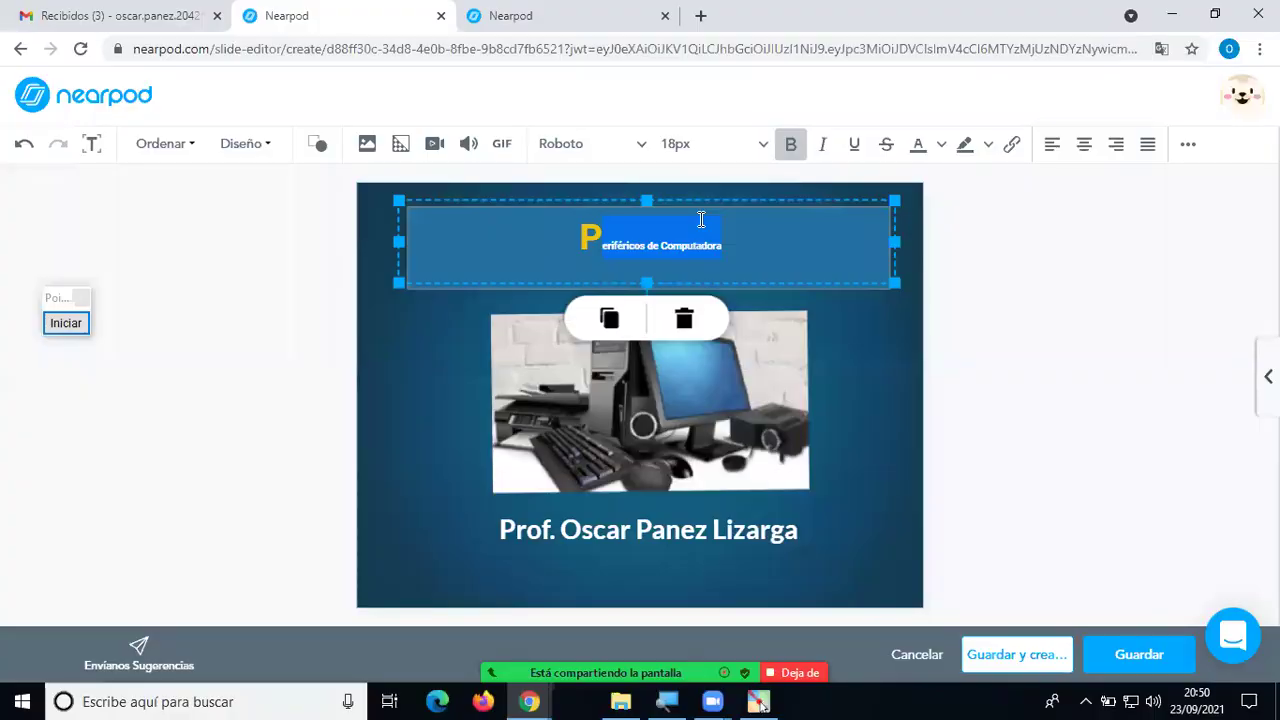
key("ctrl+z")
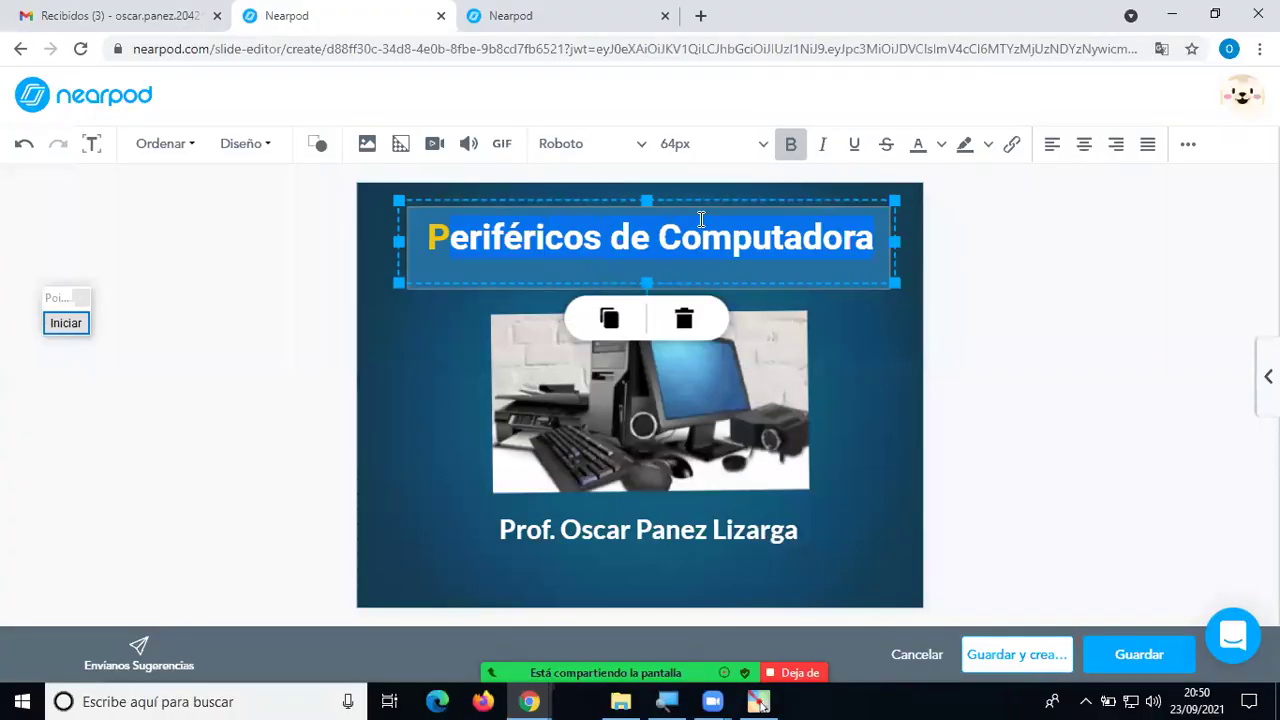
left_click(935, 355)
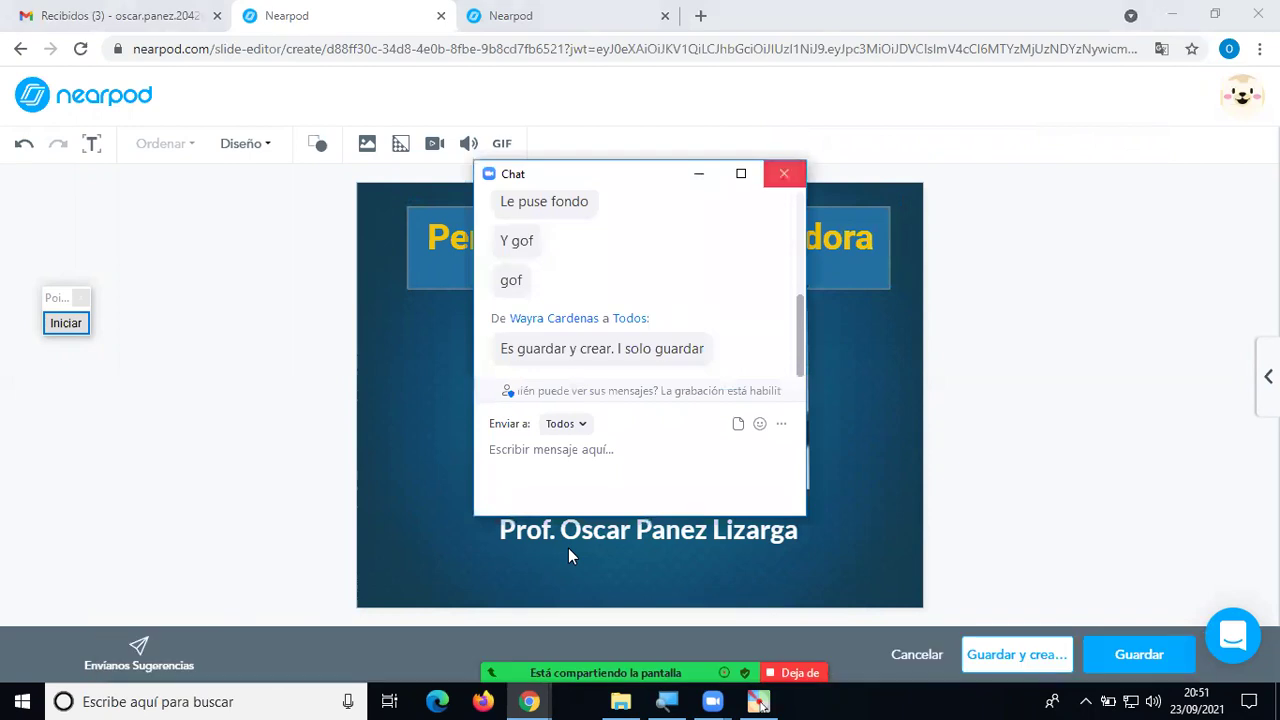
left_click(568, 548)
left_click(1025, 654)
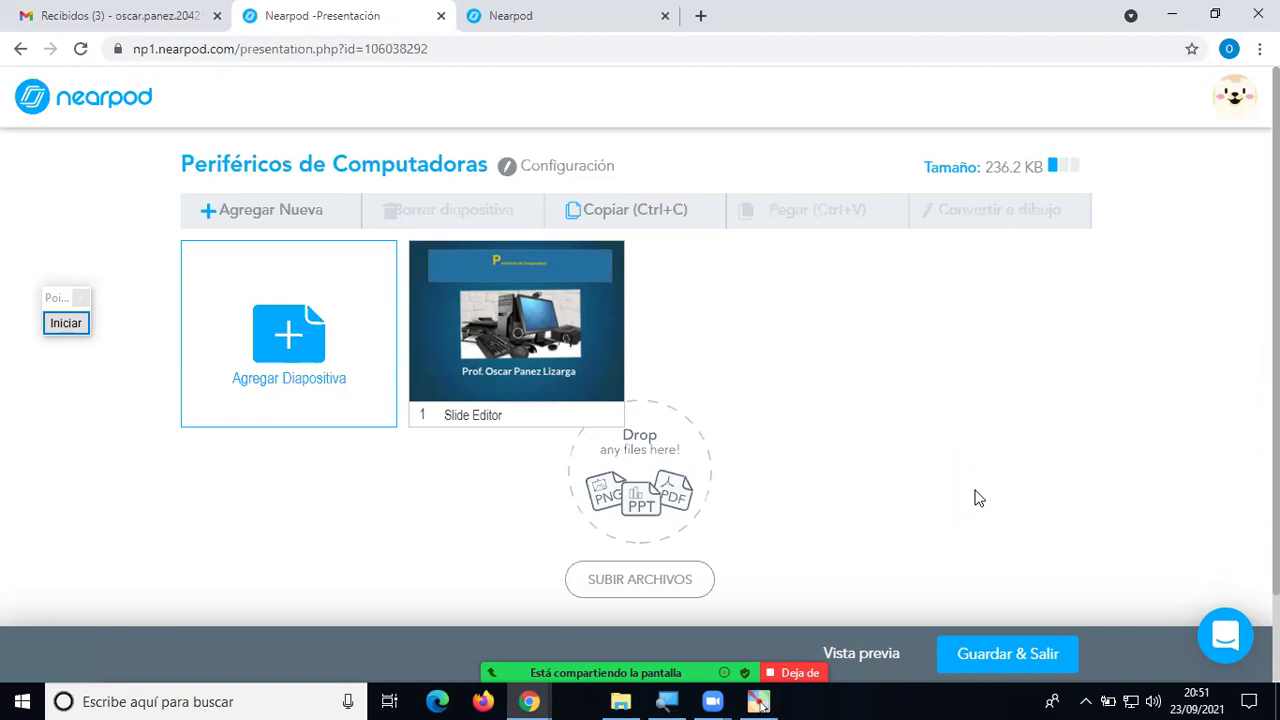
Reopen the title slide, set the entire title 'Periféricos de Computadora' to 56px, and save.
left_click(581, 305)
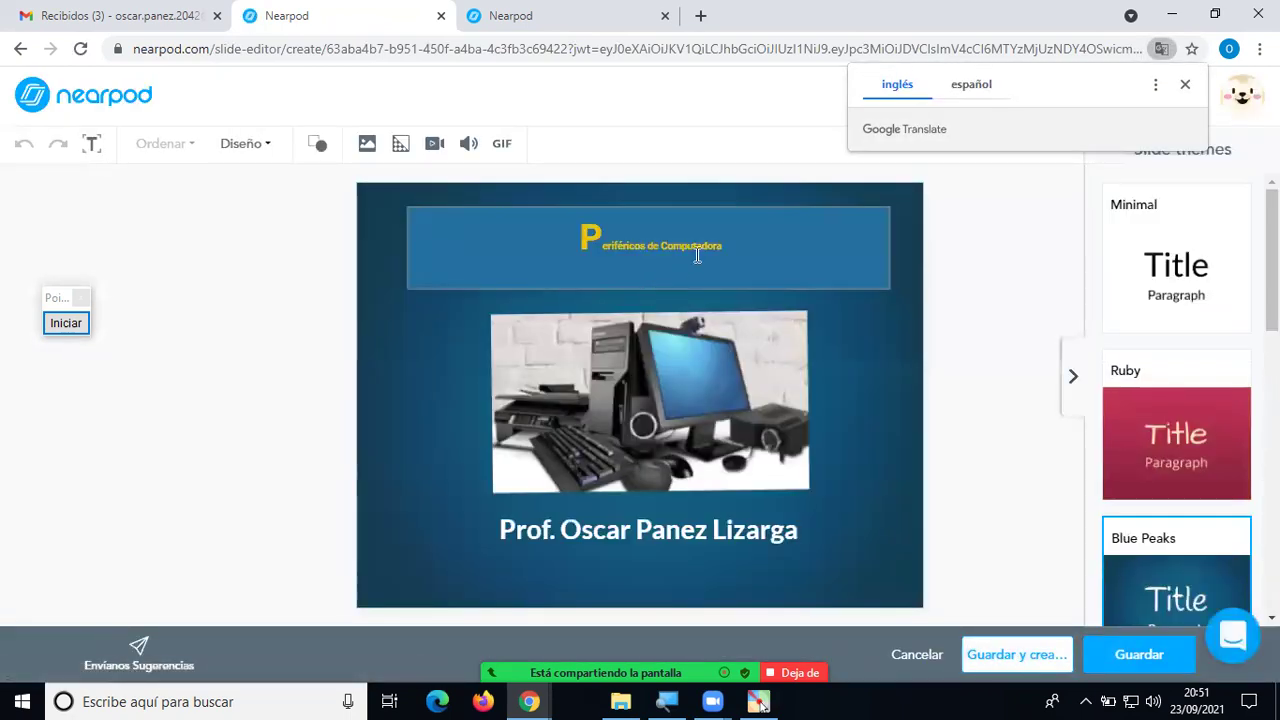
left_click(712, 243)
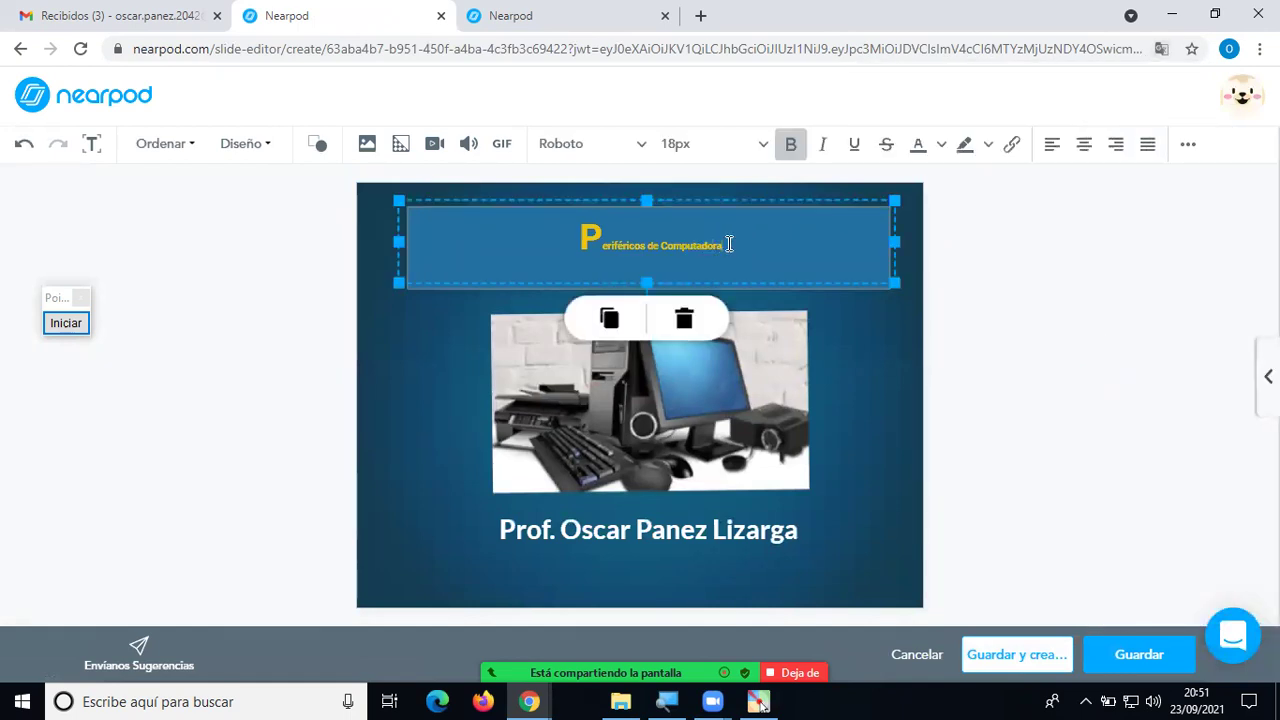
left_click_drag(721, 245, 573, 243)
left_click(746, 148)
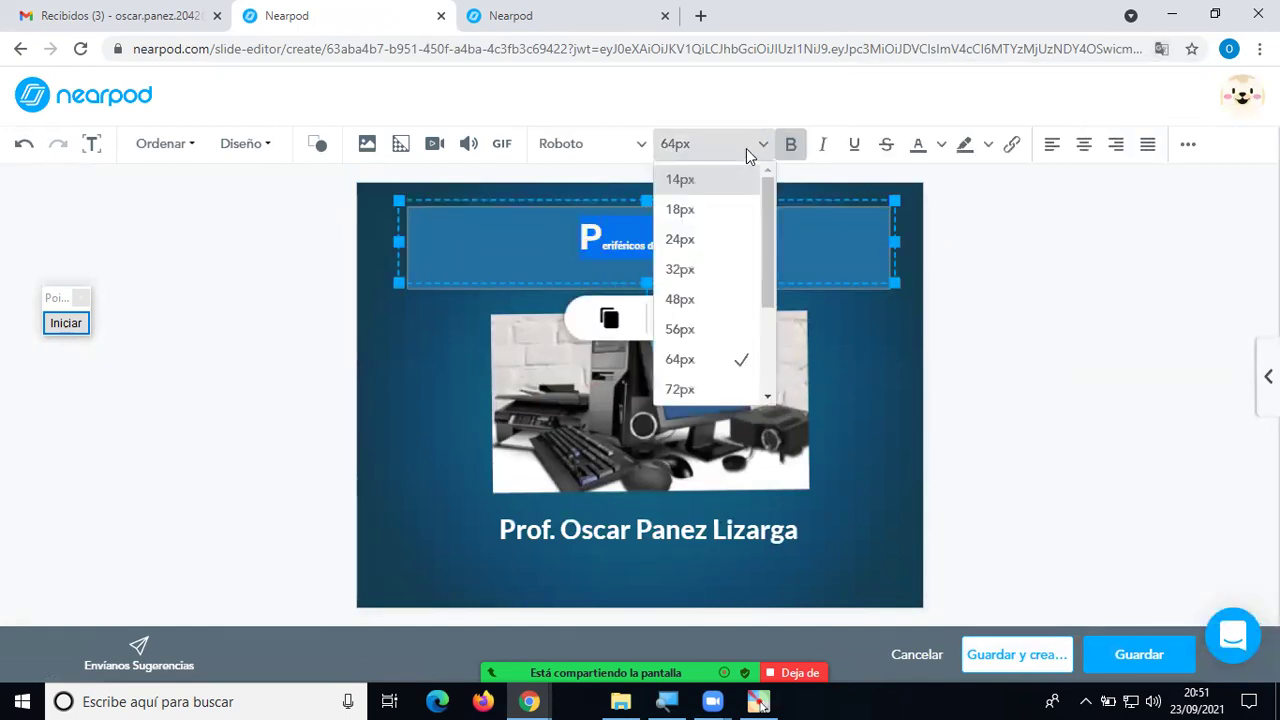
left_click(680, 332)
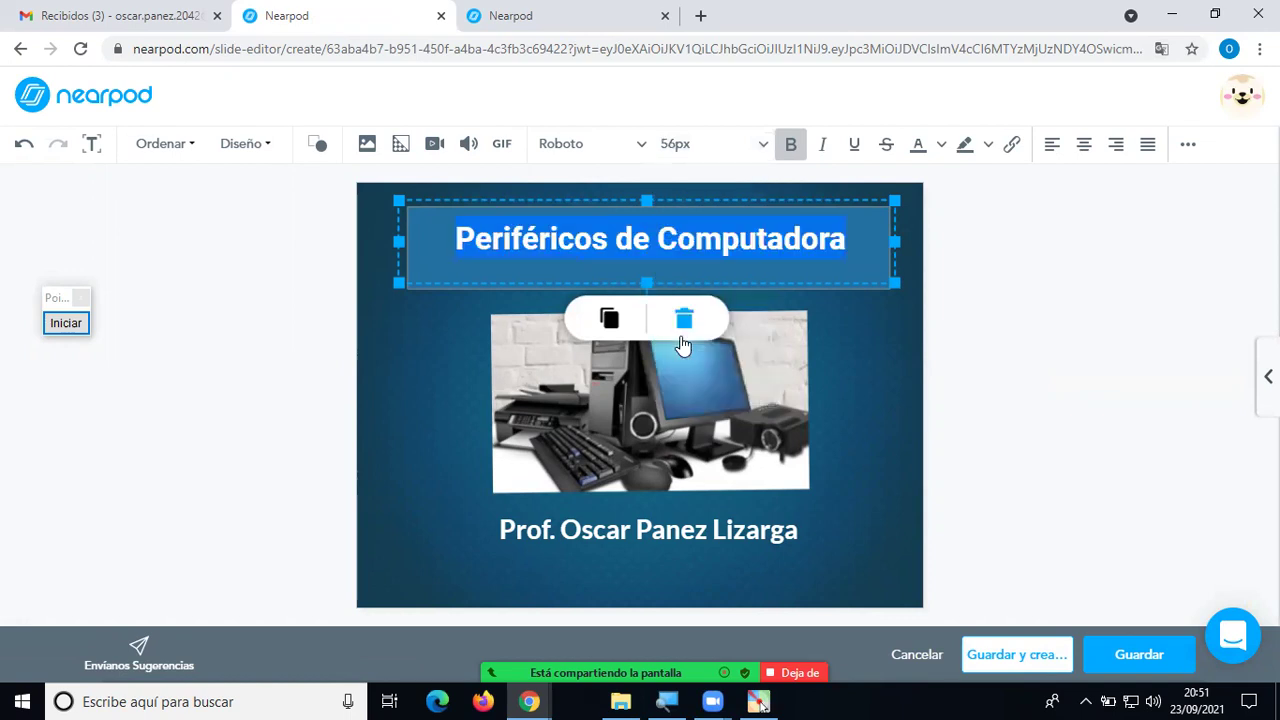
left_click(909, 407)
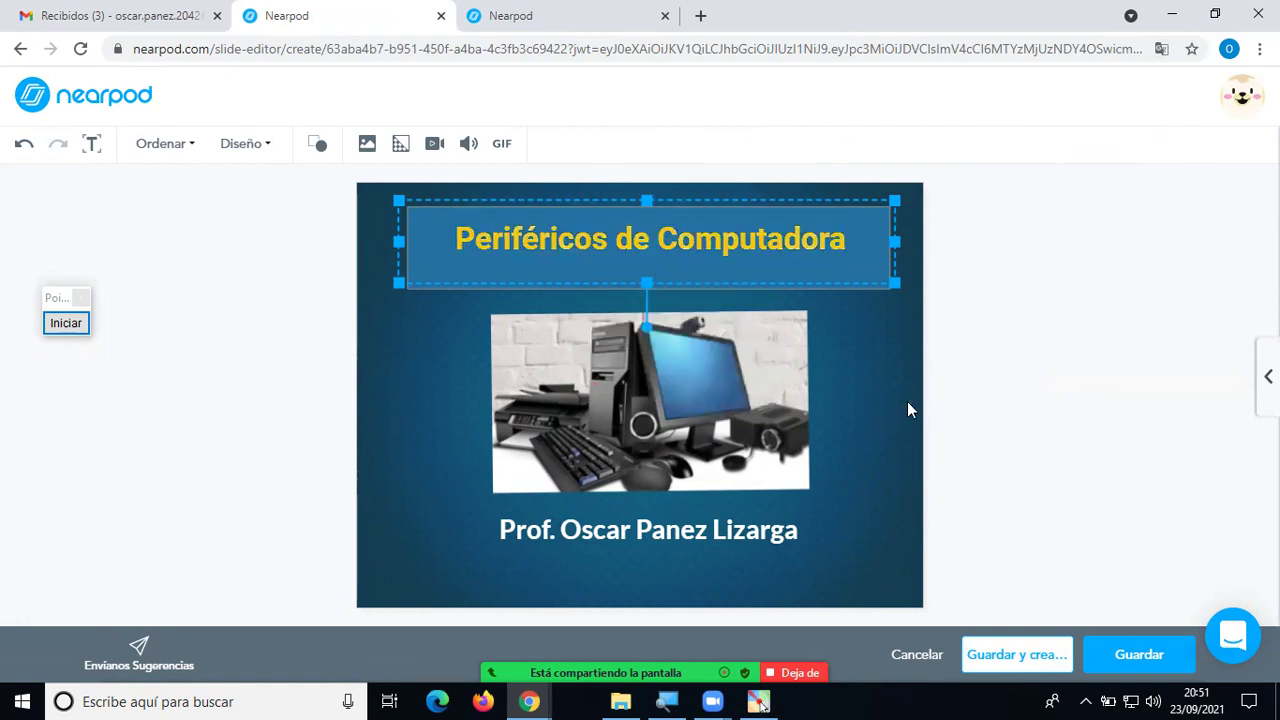
left_click(1120, 654)
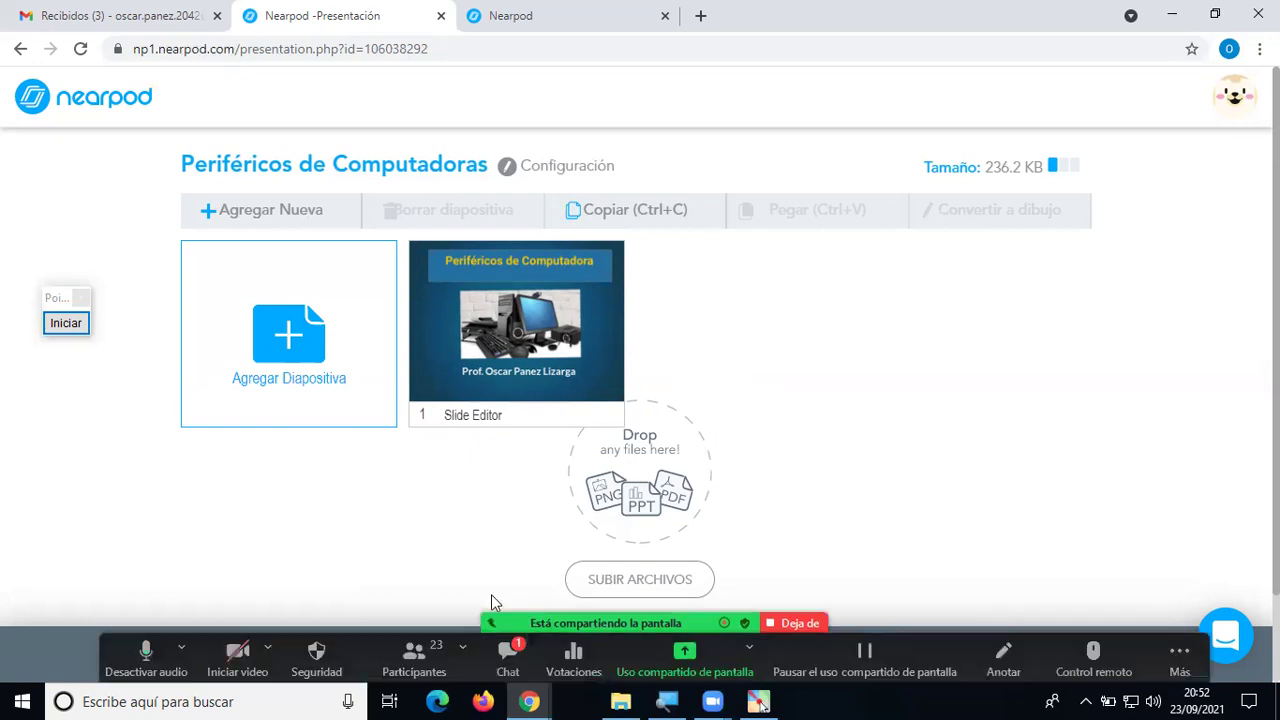
key("alt+h")
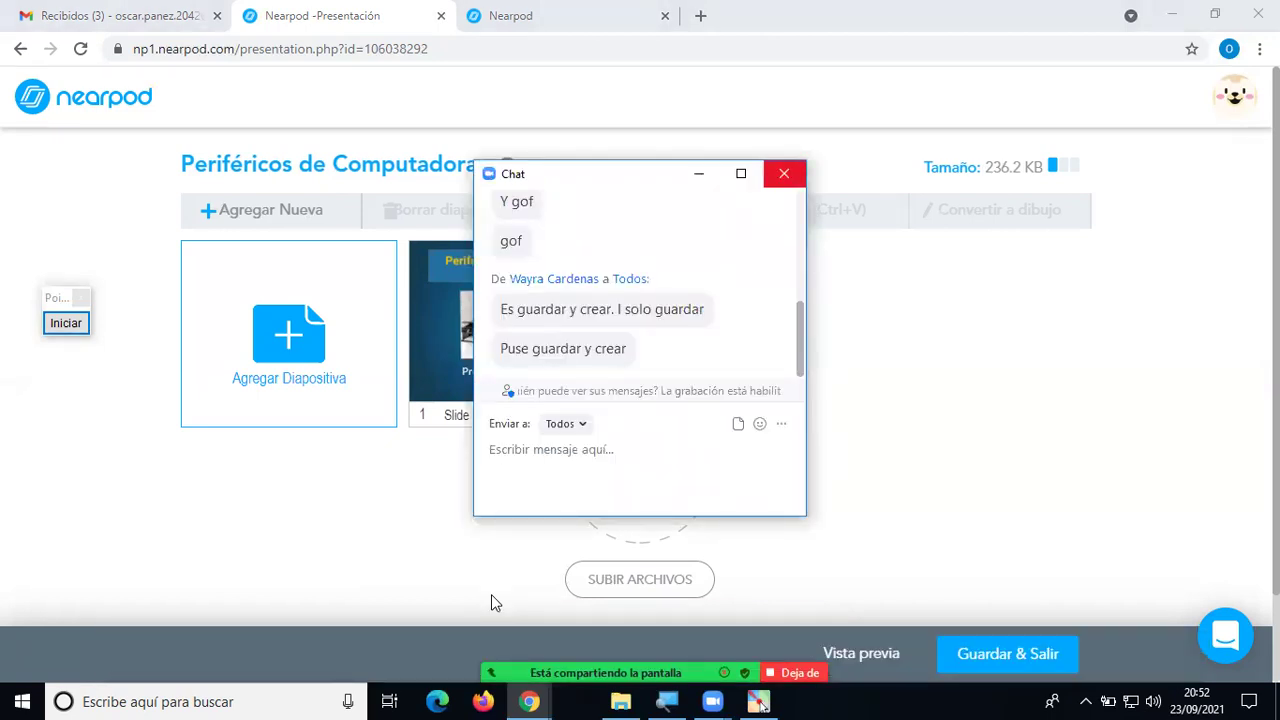
key("alt+h")
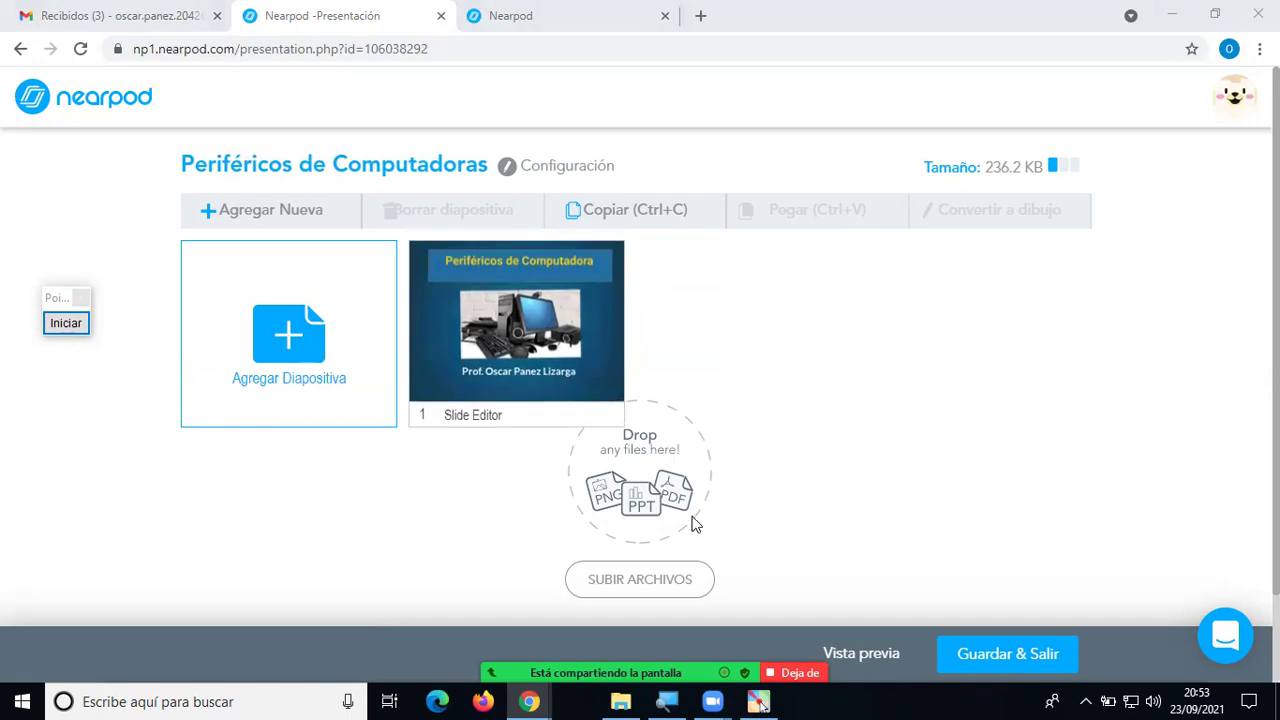
left_click(64, 323)
left_click(55, 523)
mouse_move(706, 551)
left_mouse_down()
mouse_move(578, 553)
mouse_move(559, 598)
mouse_move(771, 609)
mouse_move(775, 568)
left_mouse_up()
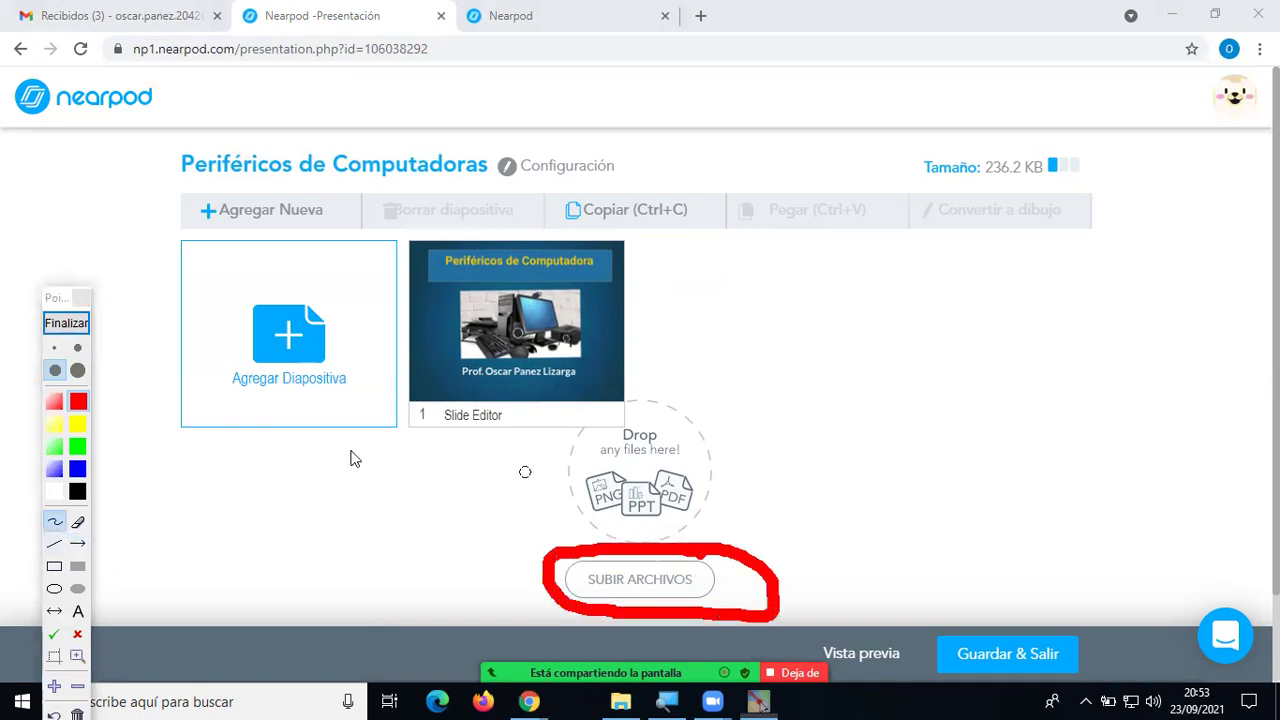
mouse_move(728, 362)
left_mouse_down()
mouse_move(676, 452)
mouse_move(710, 442)
left_mouse_up()
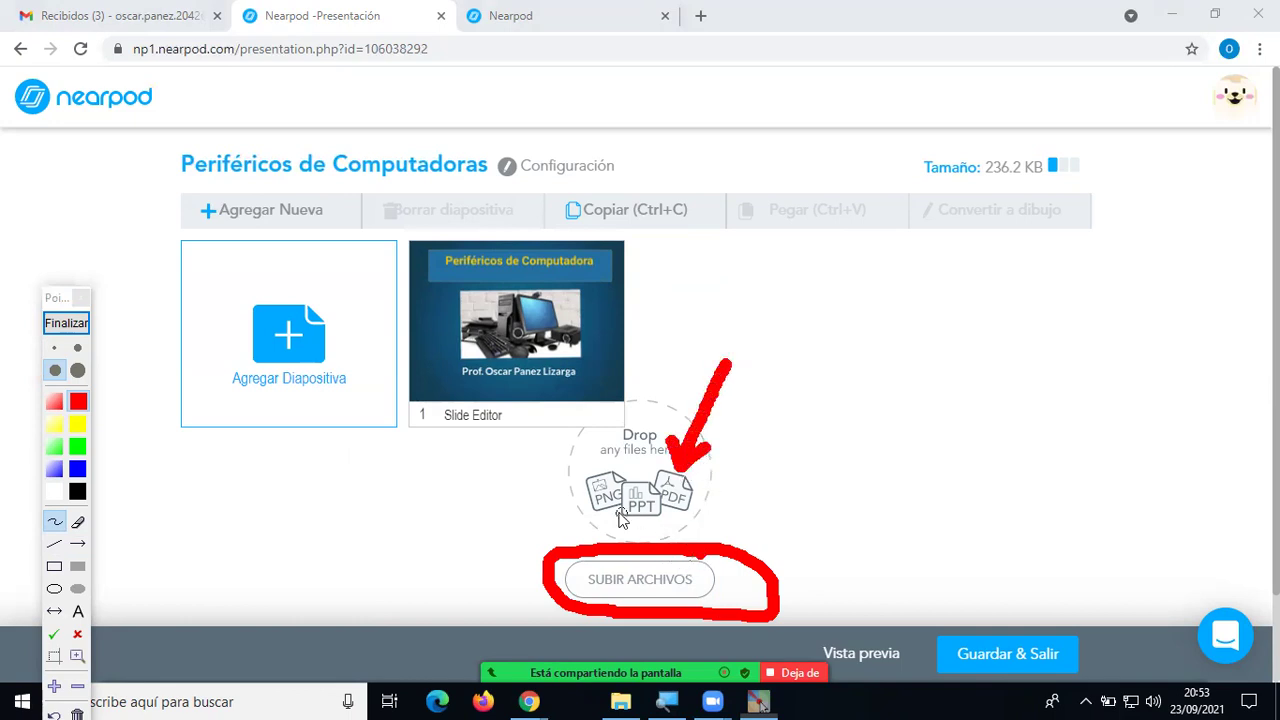
mouse_move(408, 569)
left_mouse_down()
mouse_move(614, 521)
mouse_move(592, 502)
mouse_move(608, 526)
left_mouse_up()
mouse_move(454, 463)
left_mouse_down()
mouse_move(557, 452)
mouse_move(578, 482)
mouse_move(570, 470)
mouse_move(566, 485)
mouse_move(552, 478)
mouse_move(590, 490)
left_mouse_up()
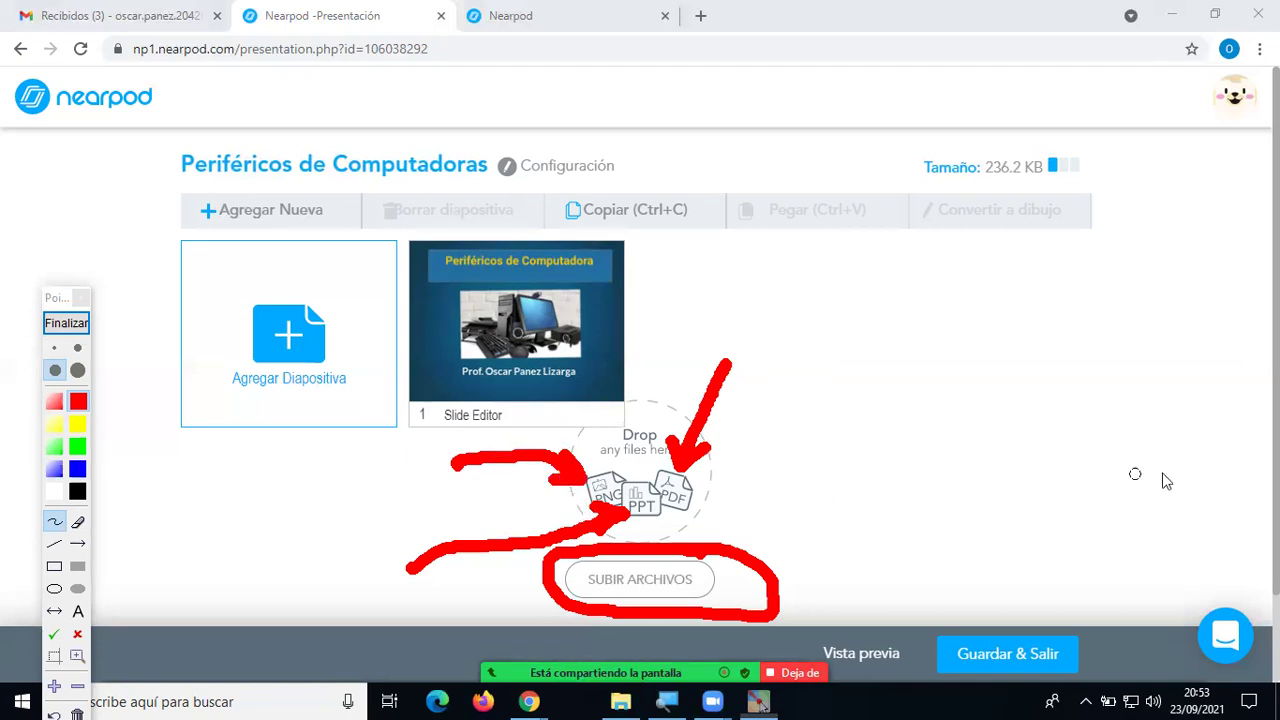
left_click(66, 323)
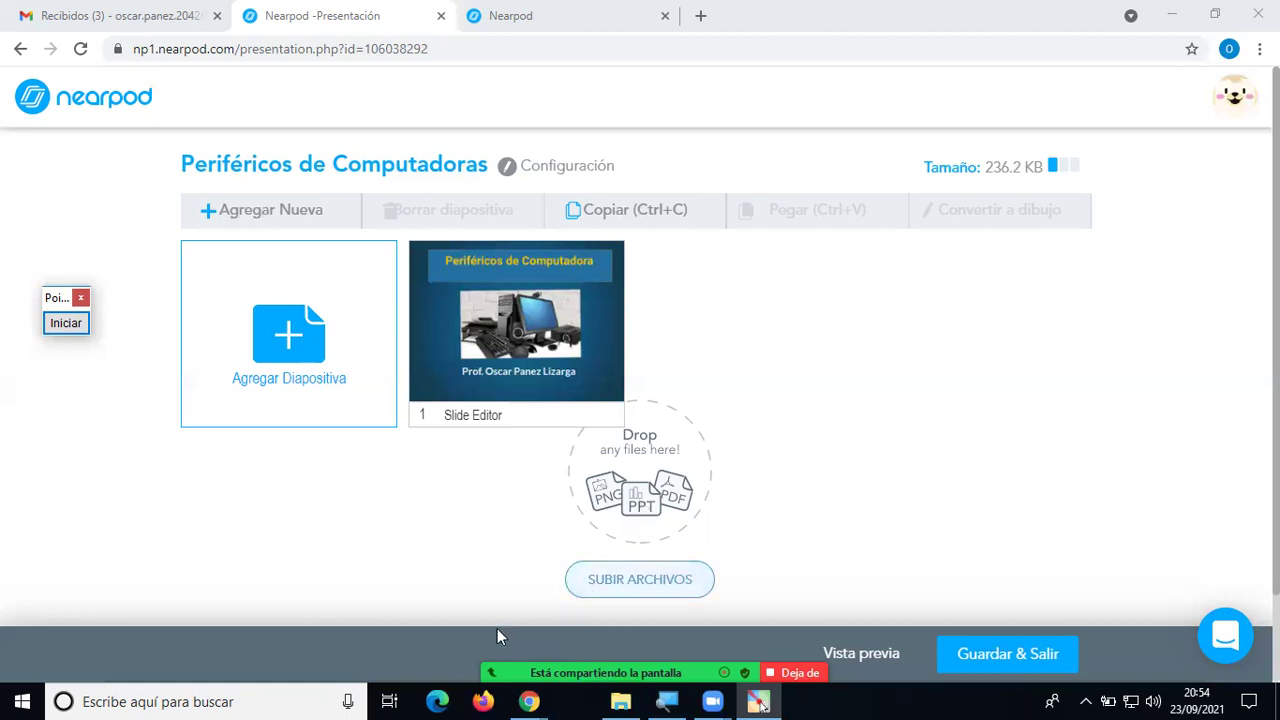
In File Explorer, search drive DATOS (E:) for *.ppt files.
left_click(622, 701)
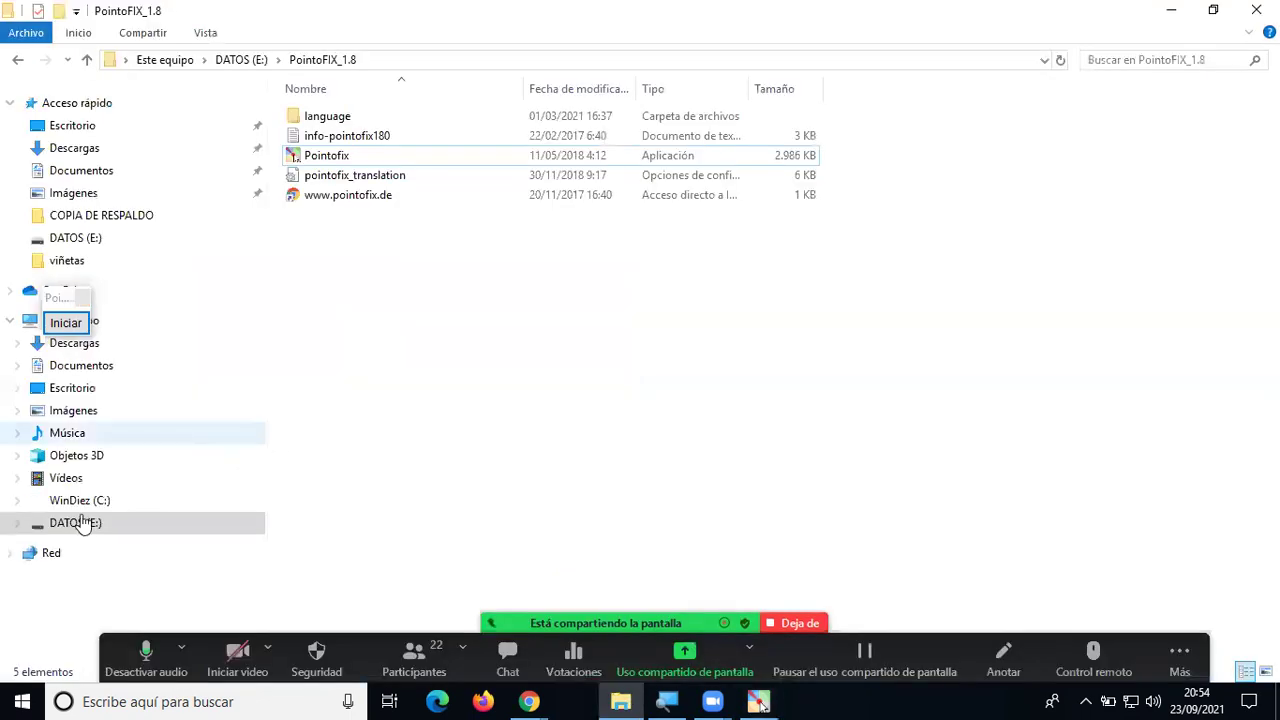
left_click(84, 524)
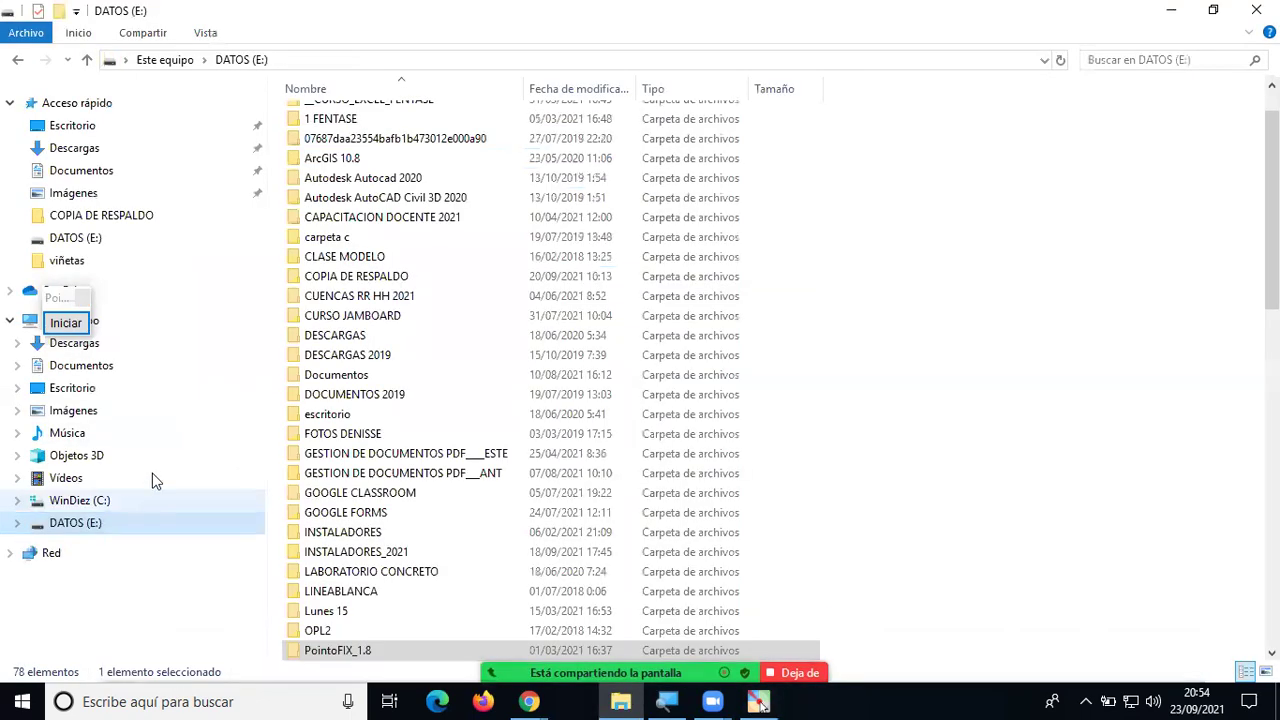
left_click(1167, 60)
type("*.ppt")
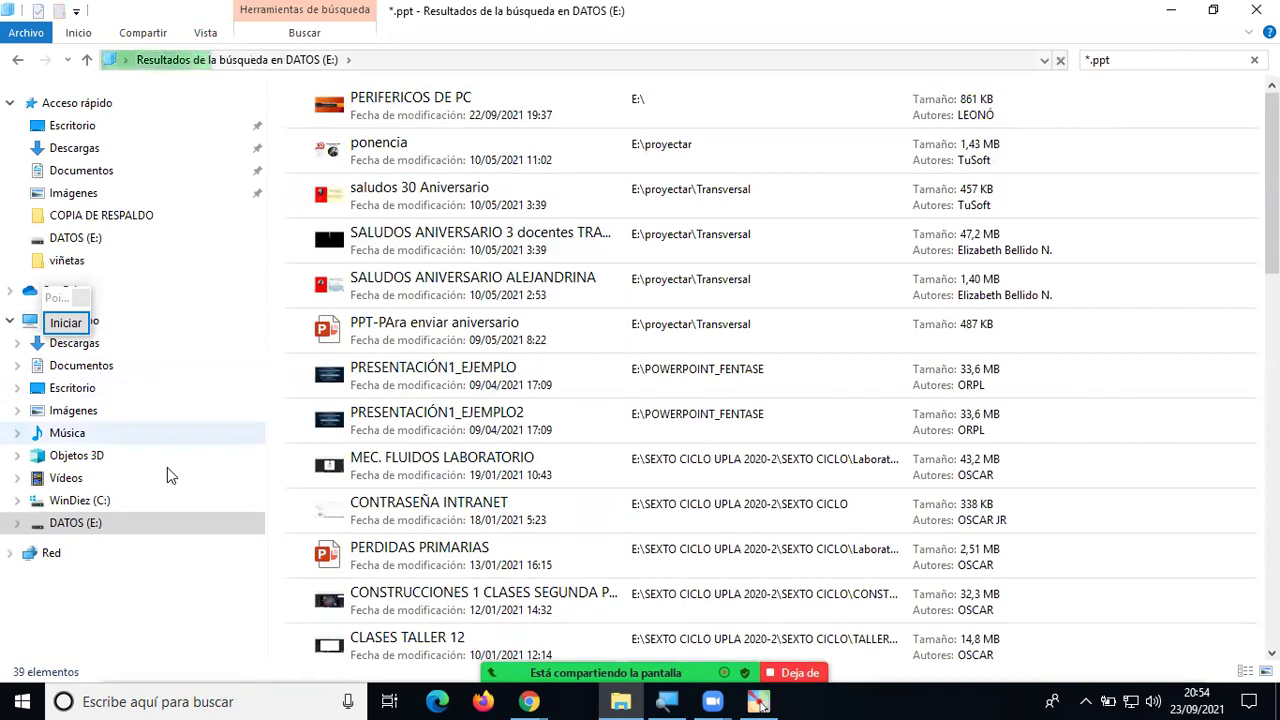
Return to the DATOS (E:) contents and scroll down to the PERIFERICOS DE PC presentation.
left_click(85, 502)
left_click(91, 528)
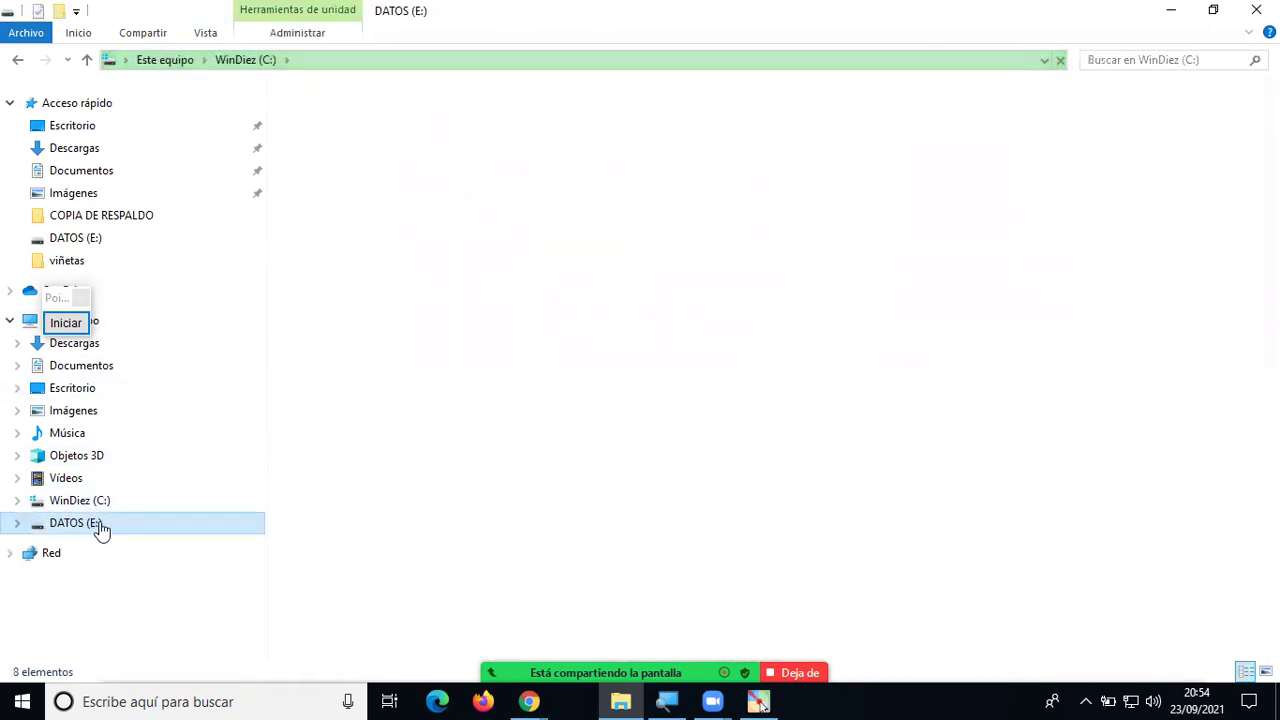
scroll(418, 525, "down", 3)
scroll(418, 525, "down", 9)
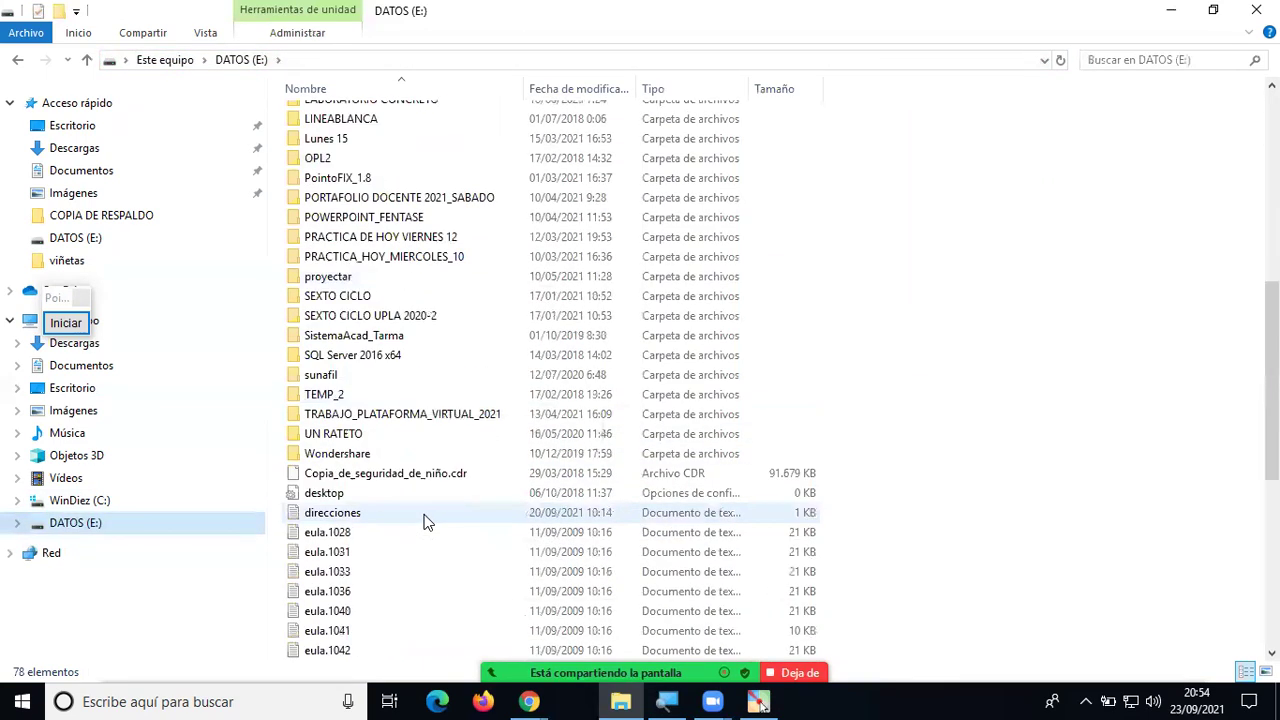
scroll(424, 521, "down", 5)
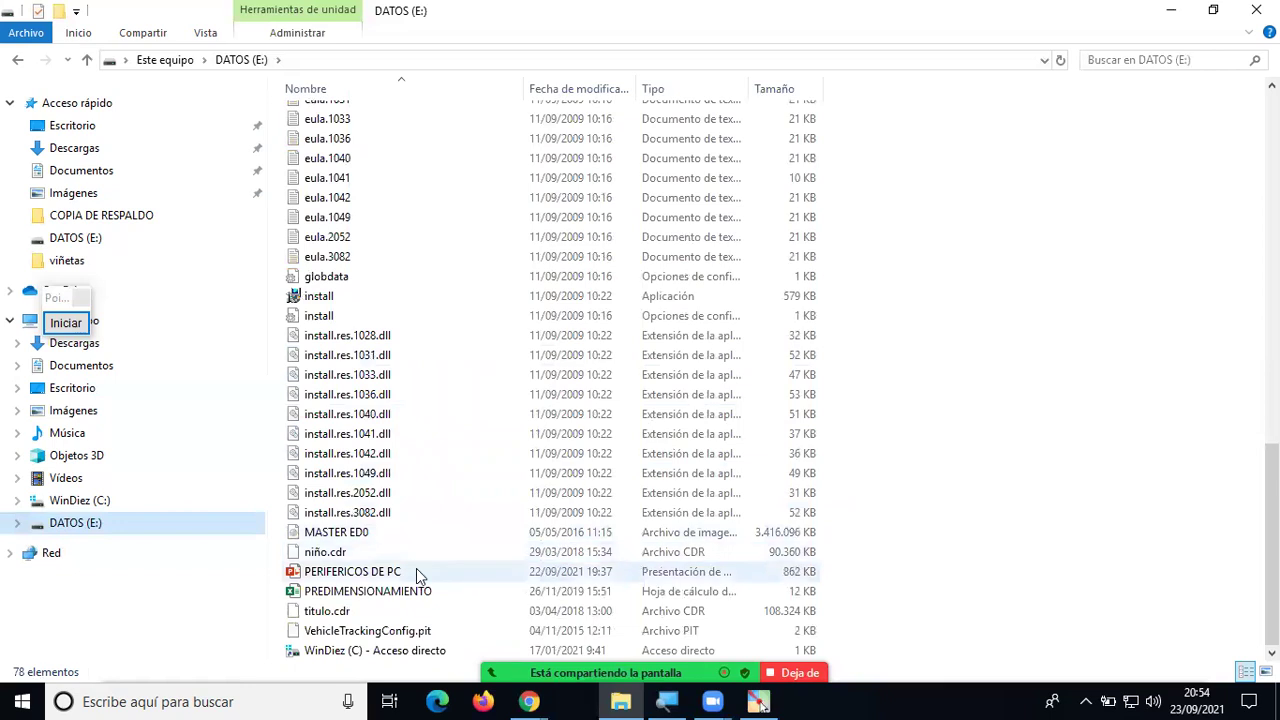
Move the PointoFix widget off the folder list and switch back to Nearpod in Chrome.
left_click(70, 303)
left_click_drag(70, 303, 183, 159)
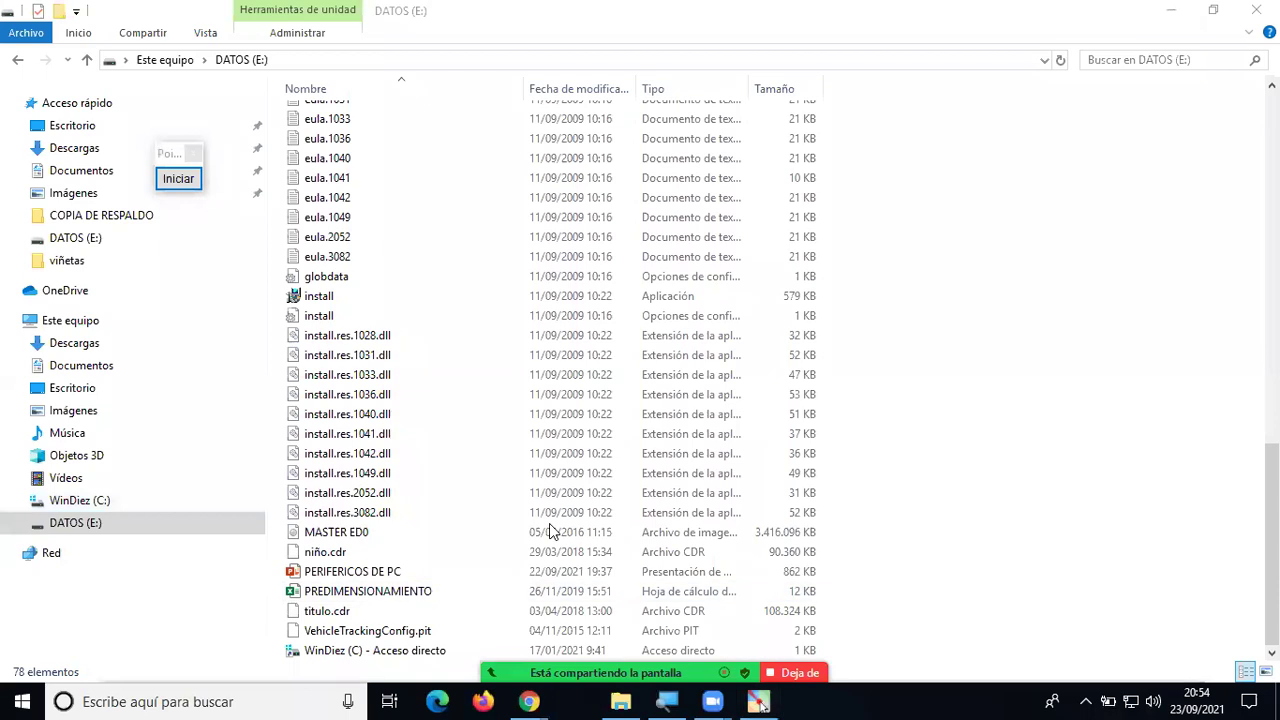
key("alt+Tab")
key("alt+Tab")
key("alt+Tab")
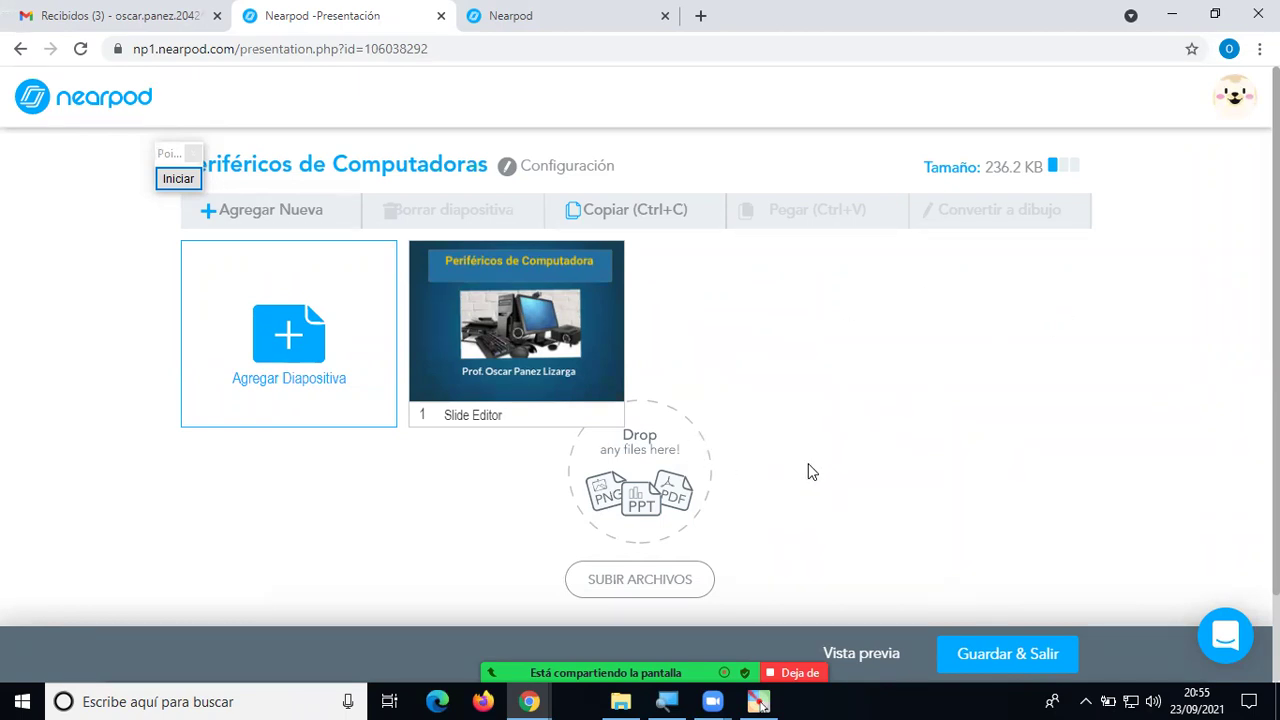
Use SUBIR ARCHIVOS to bring up the image and presentation upload window.
left_click(647, 588)
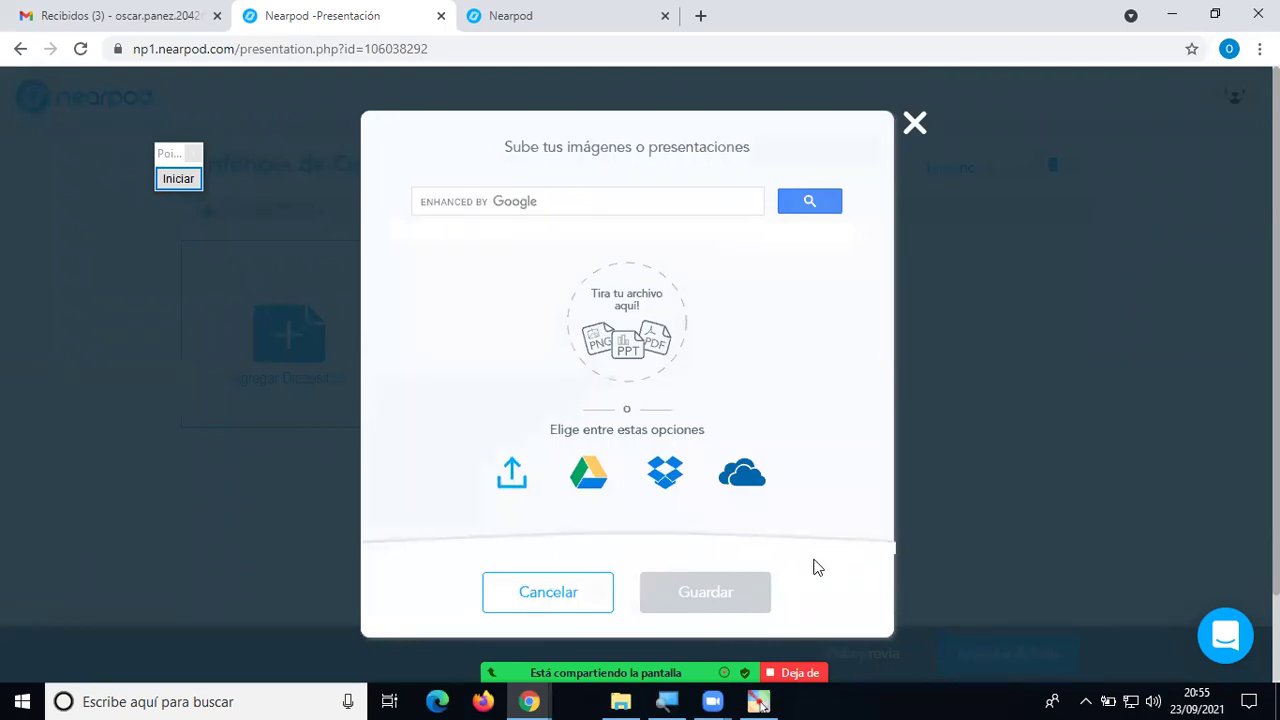
left_click(920, 131)
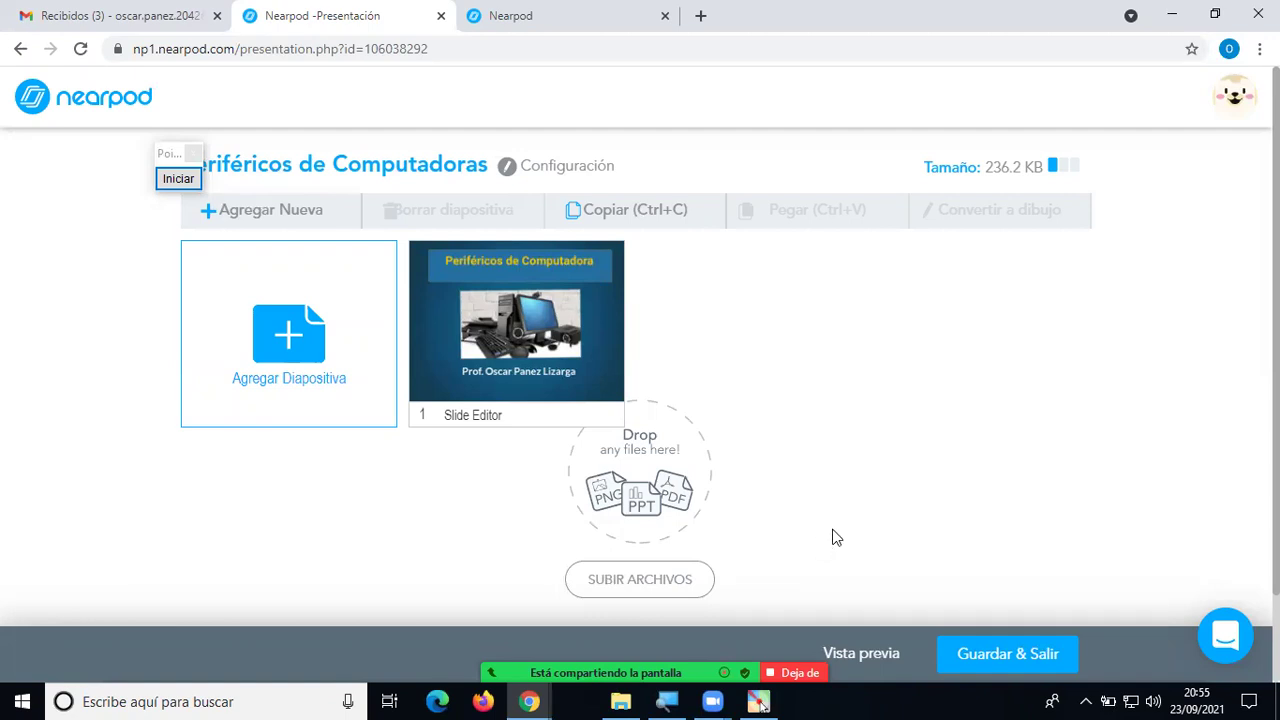
left_click(667, 580)
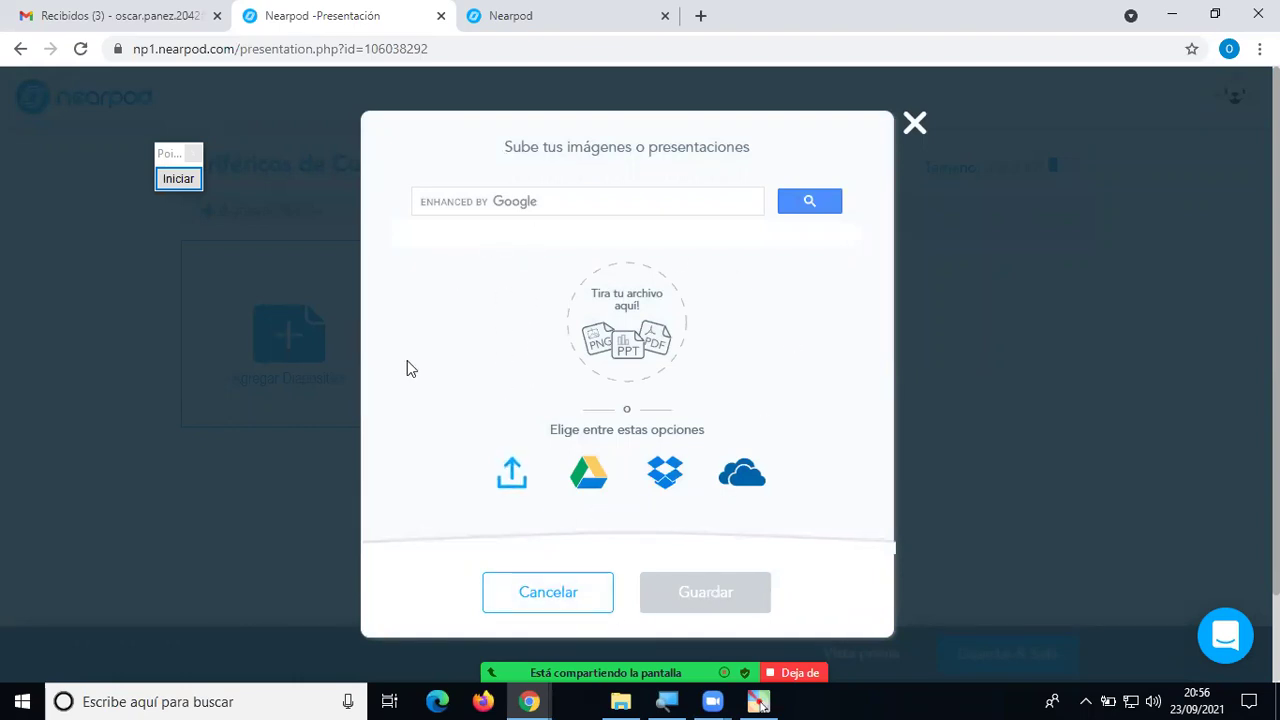
left_click(177, 179)
left_click(167, 379)
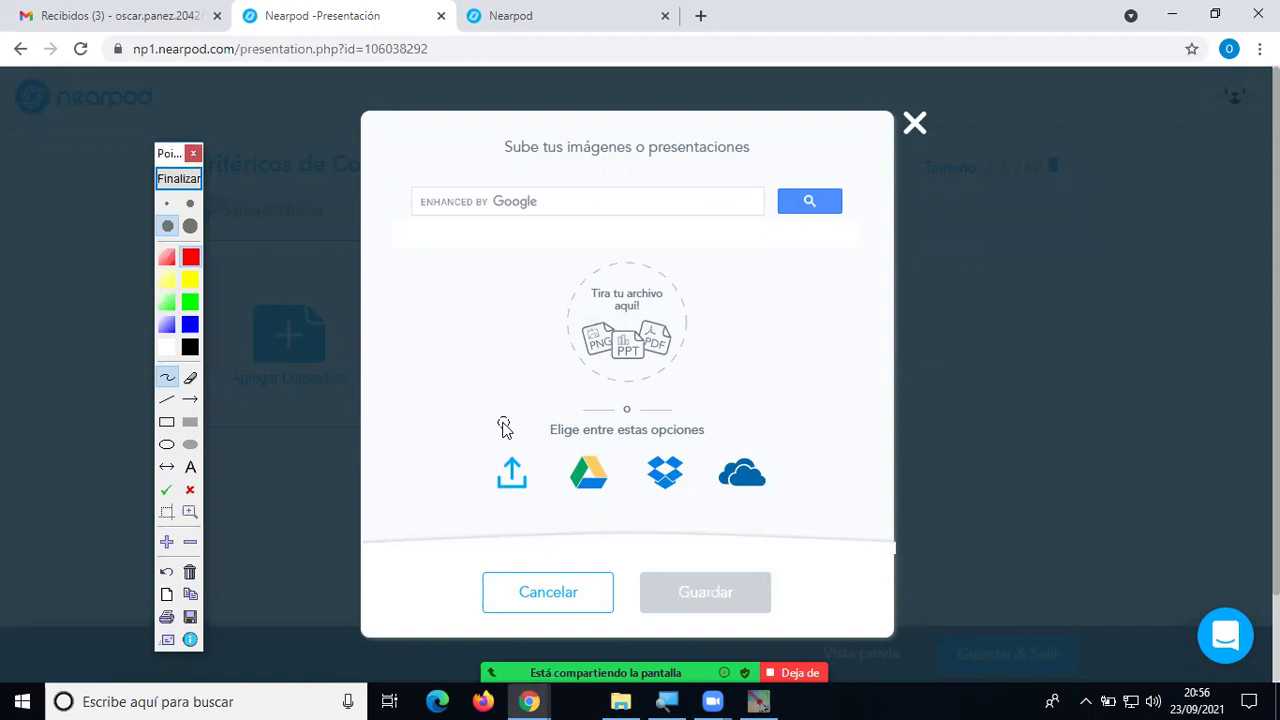
mouse_move(518, 434)
left_mouse_down()
mouse_move(469, 471)
mouse_move(474, 505)
mouse_move(526, 508)
mouse_move(560, 480)
mouse_move(563, 445)
left_mouse_up()
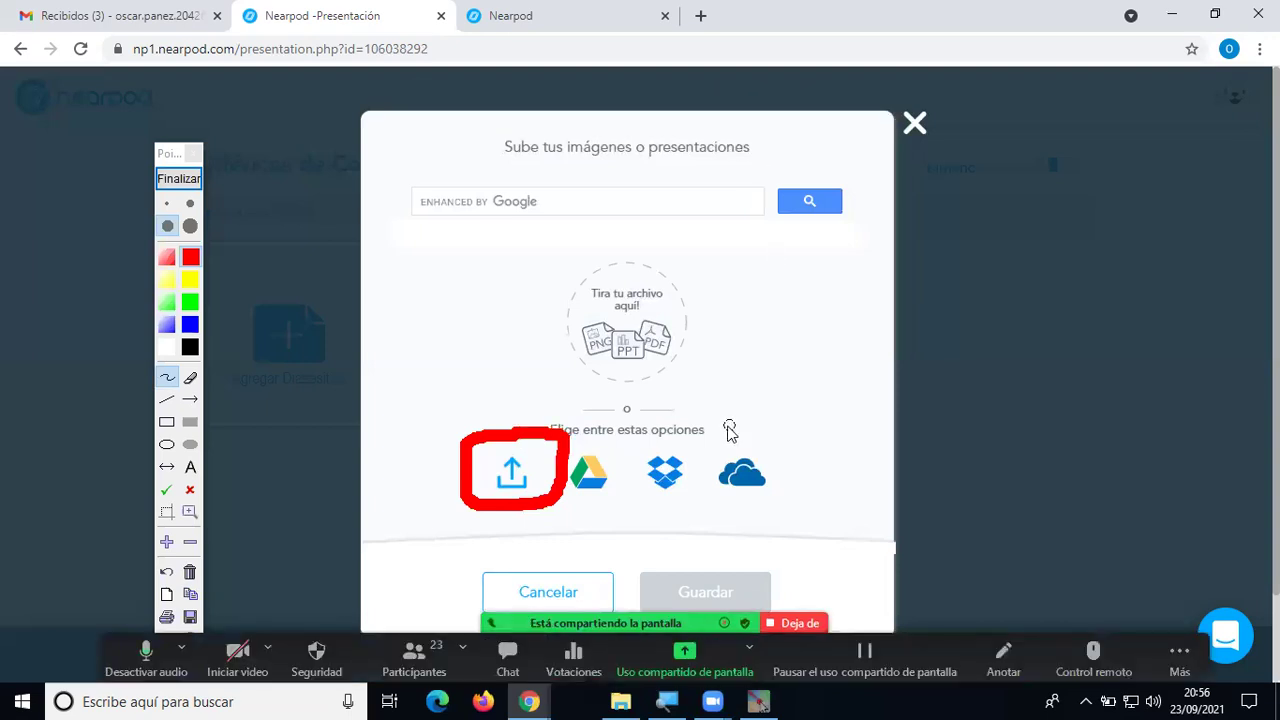
mouse_move(410, 292)
left_mouse_down()
mouse_move(469, 405)
mouse_move(497, 381)
left_mouse_up()
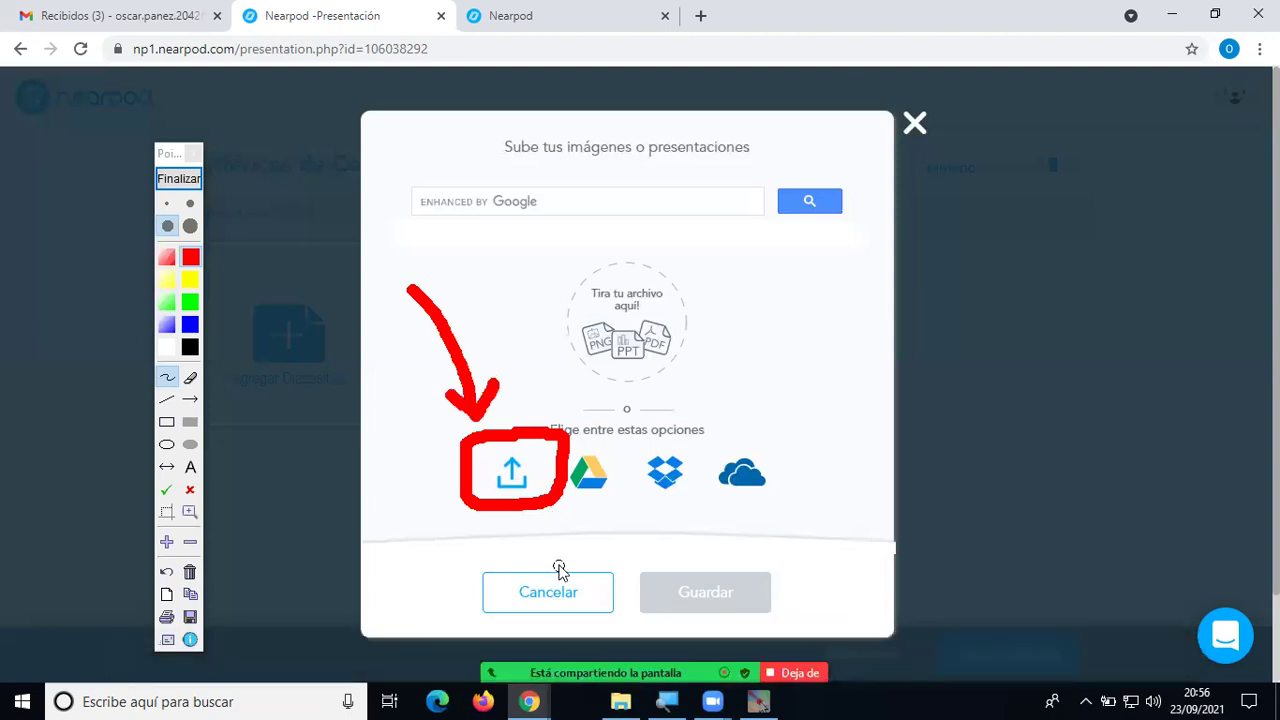
left_click(180, 179)
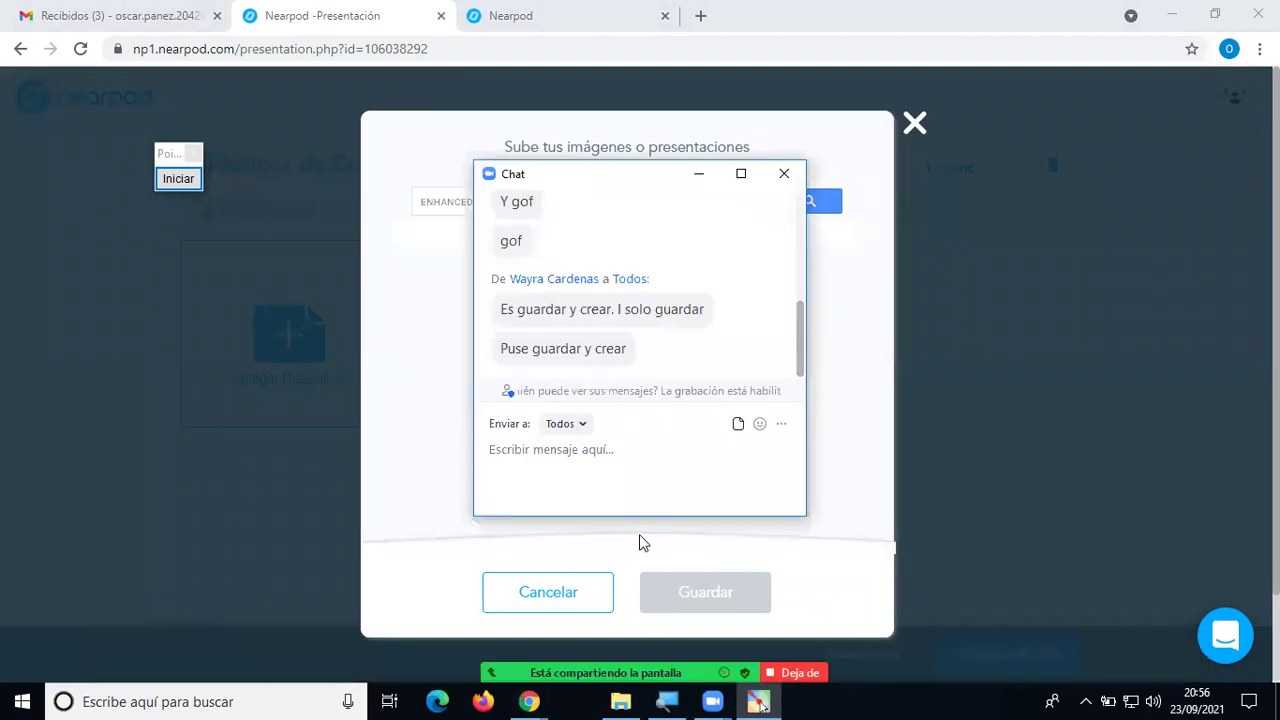
Share PERIFERICOS DE PC.pptx from DATOS (E:) to everyone in the Zoom chat.
key("Down")
key("Down")
key("Down")
key("Down")
key("Down")
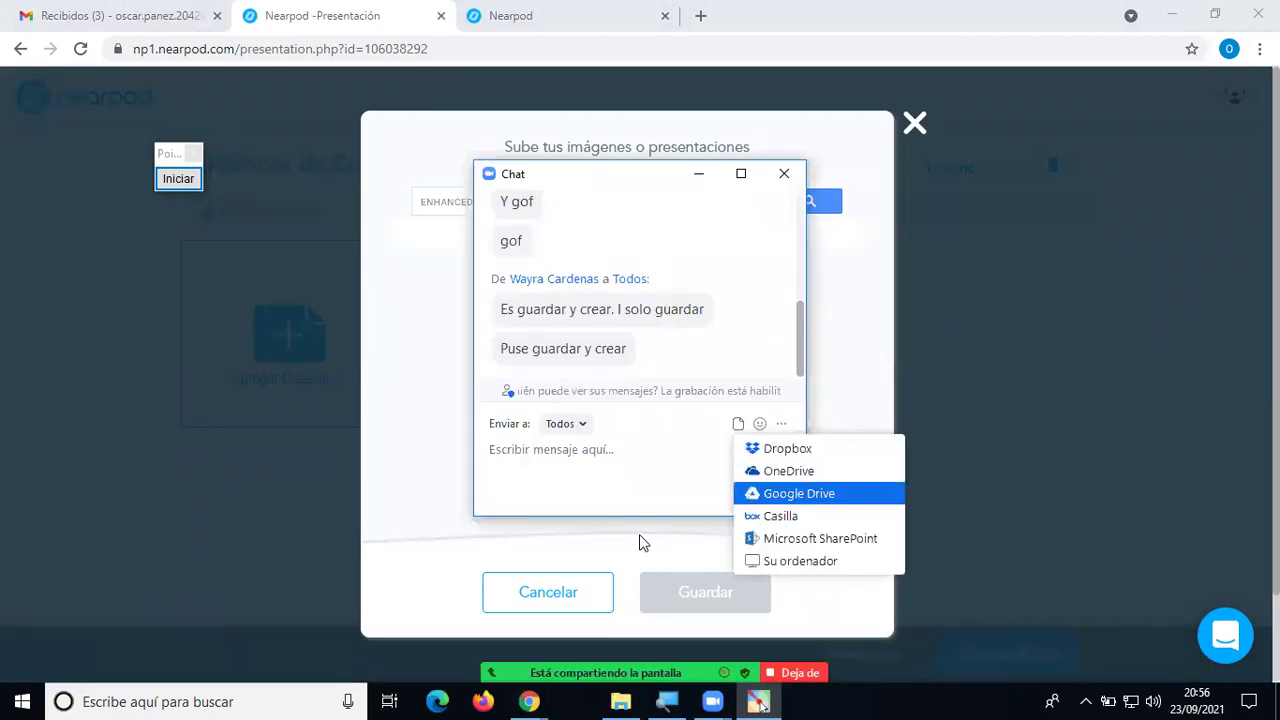
key("Up")
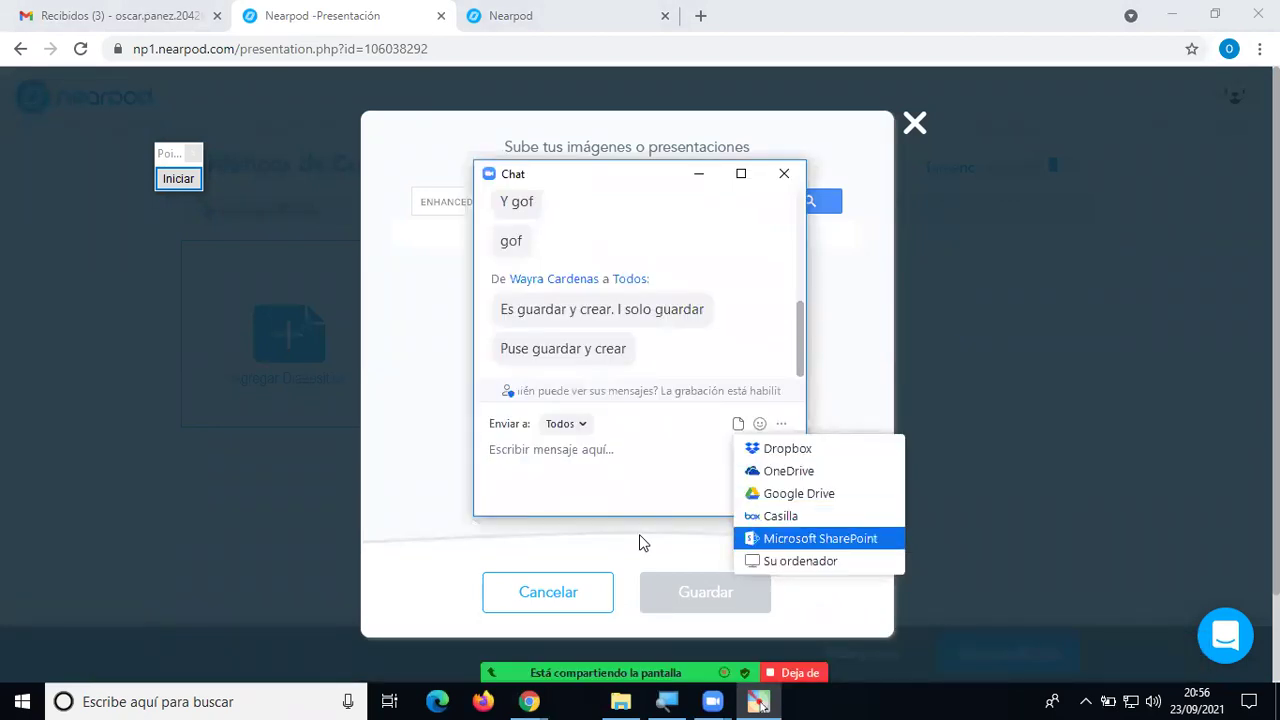
key("Down")
left_click(765, 559)
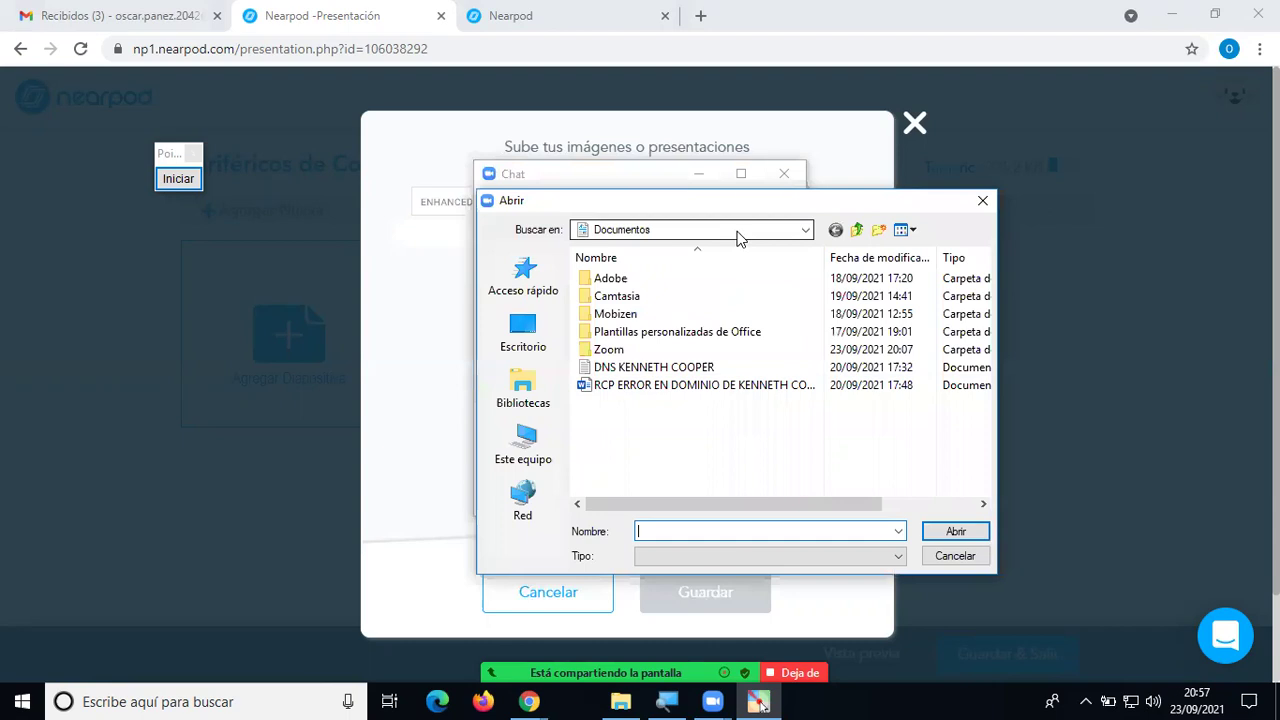
left_click(737, 233)
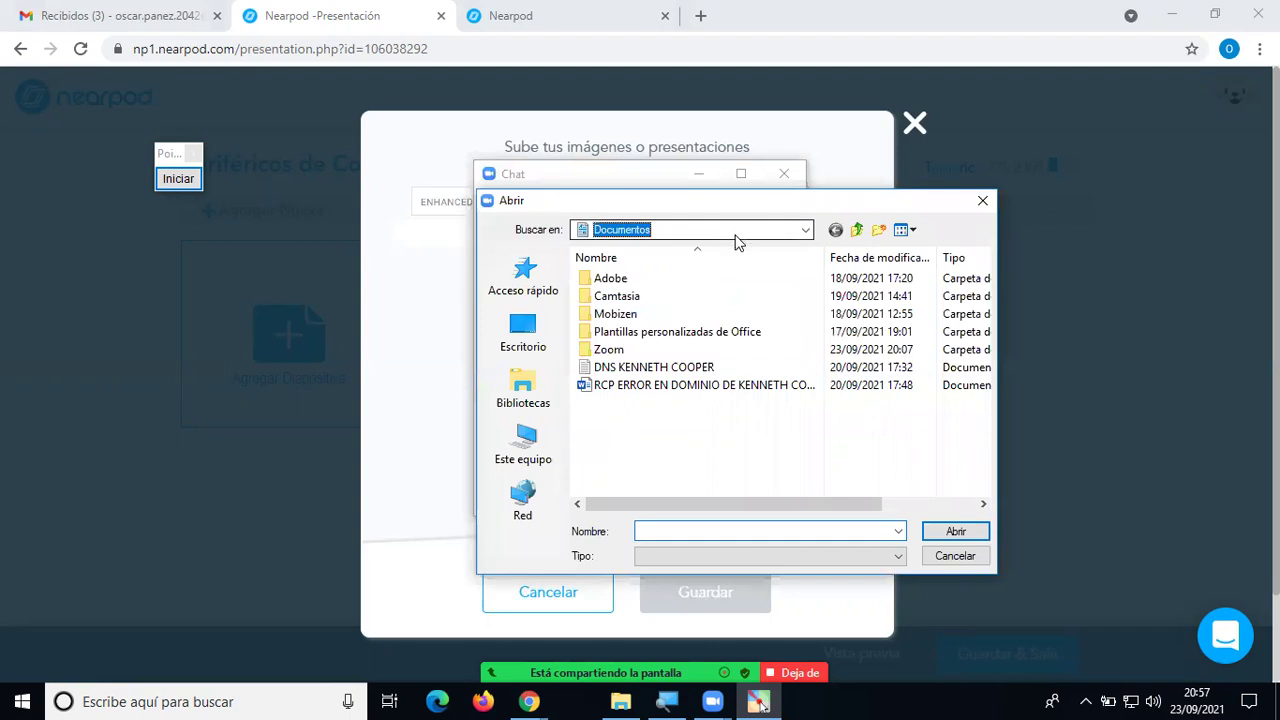
left_click(737, 235)
left_click(655, 472)
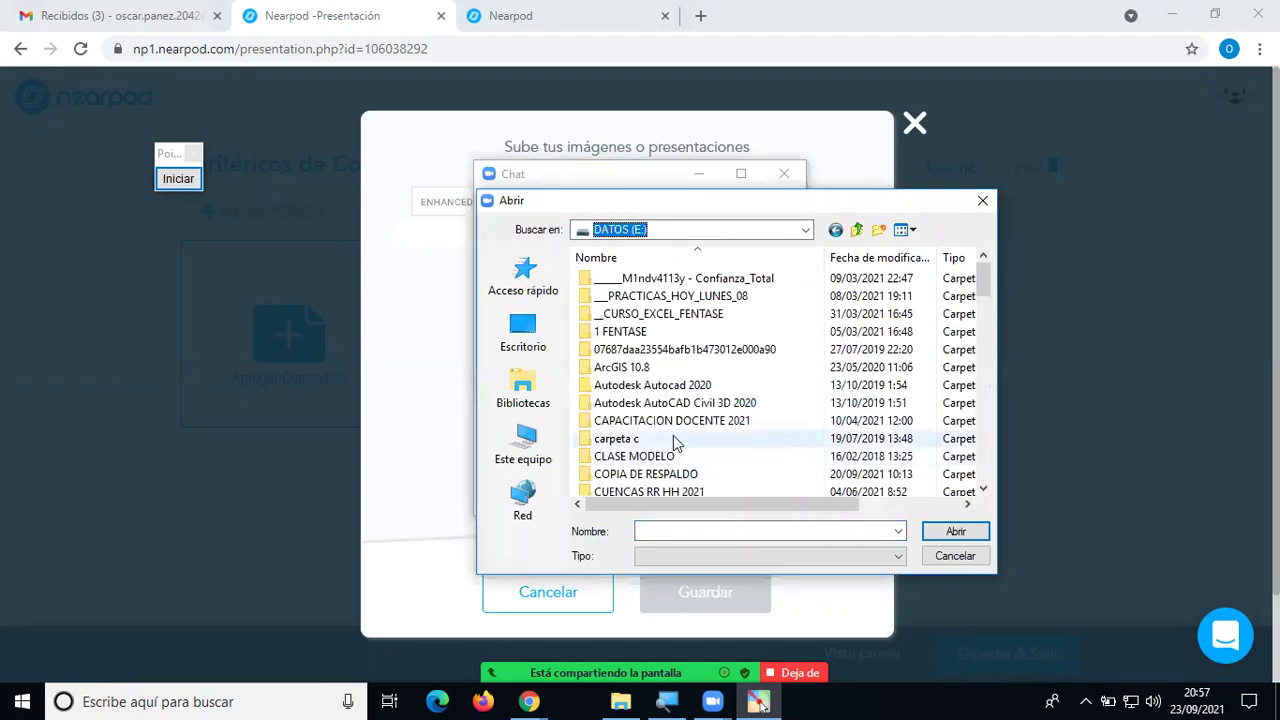
scroll(700, 425, "down", 10)
scroll(707, 422, "down", 15)
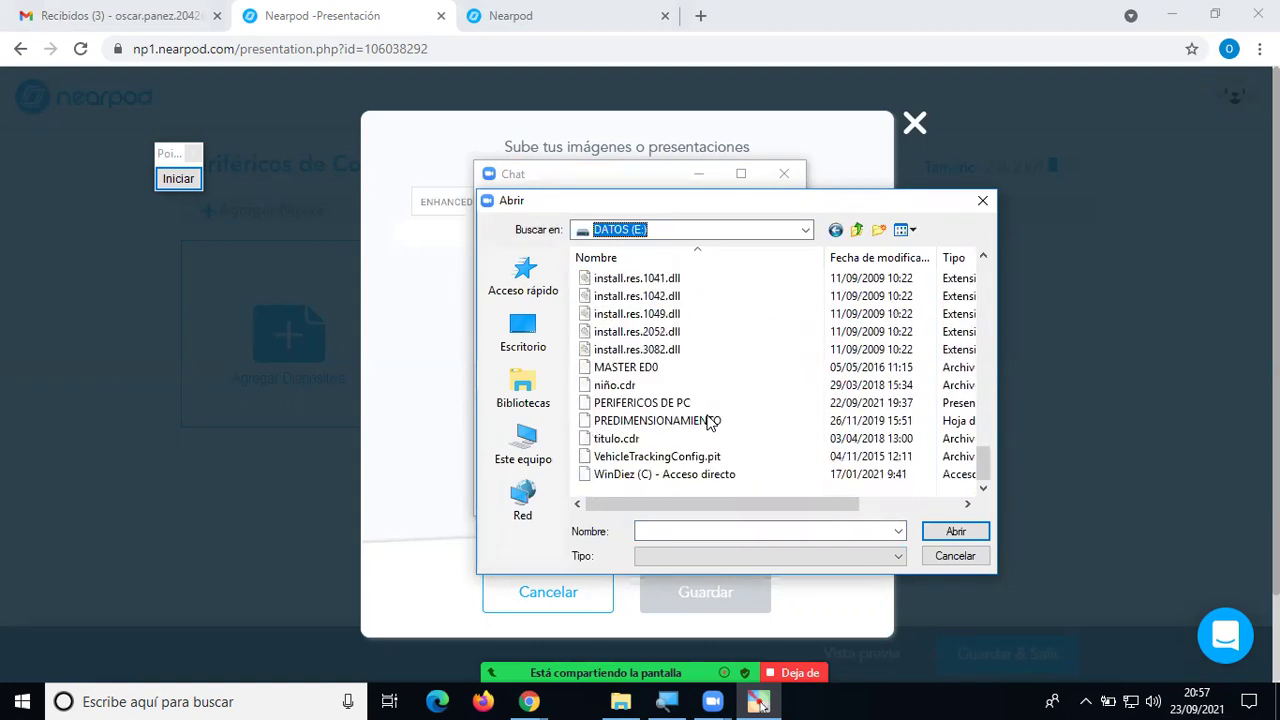
left_click(662, 403)
left_click(955, 531)
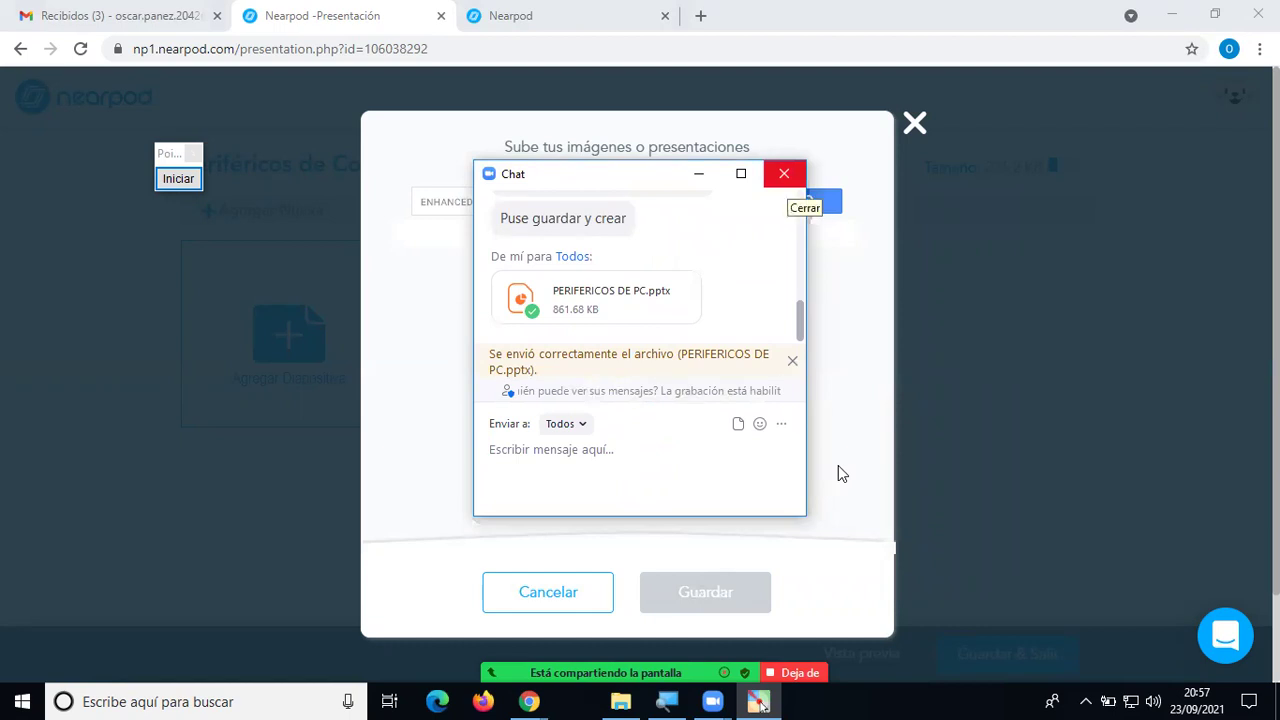
Close the Zoom chat and upload PERIFERICOS DE PC from DATOS (E:) into the lesson.
left_click(784, 174)
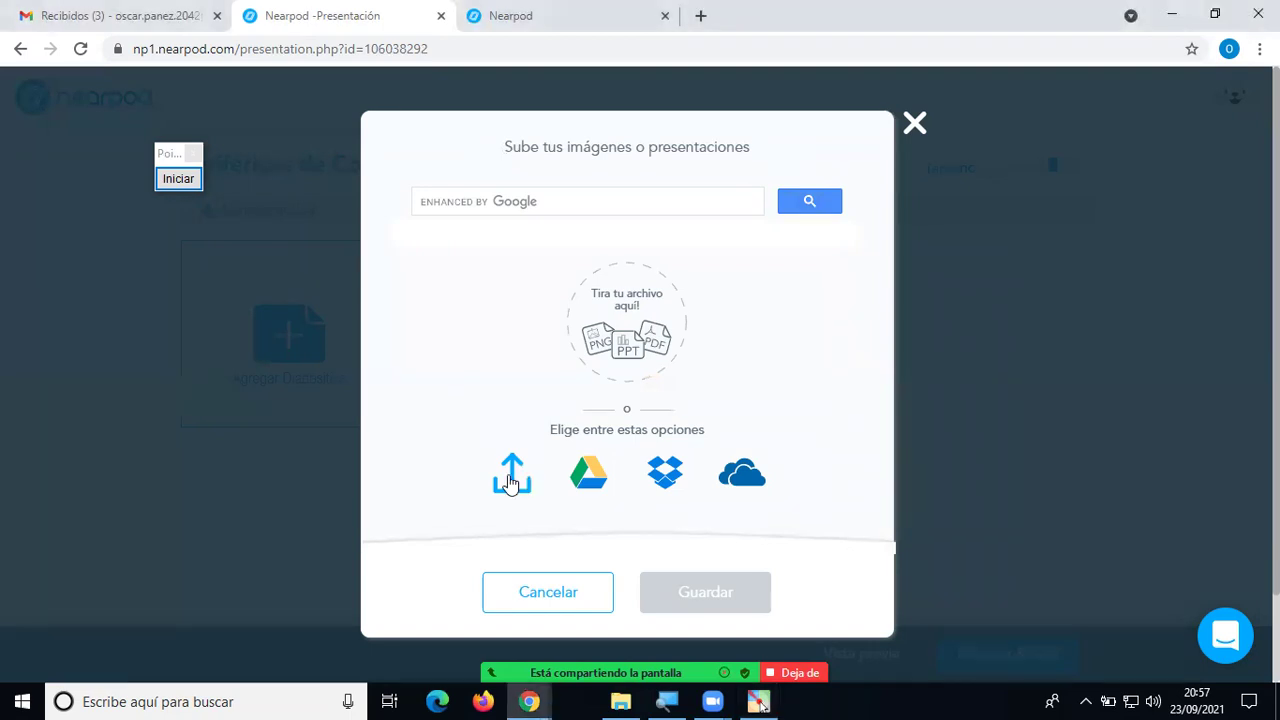
left_click(510, 480)
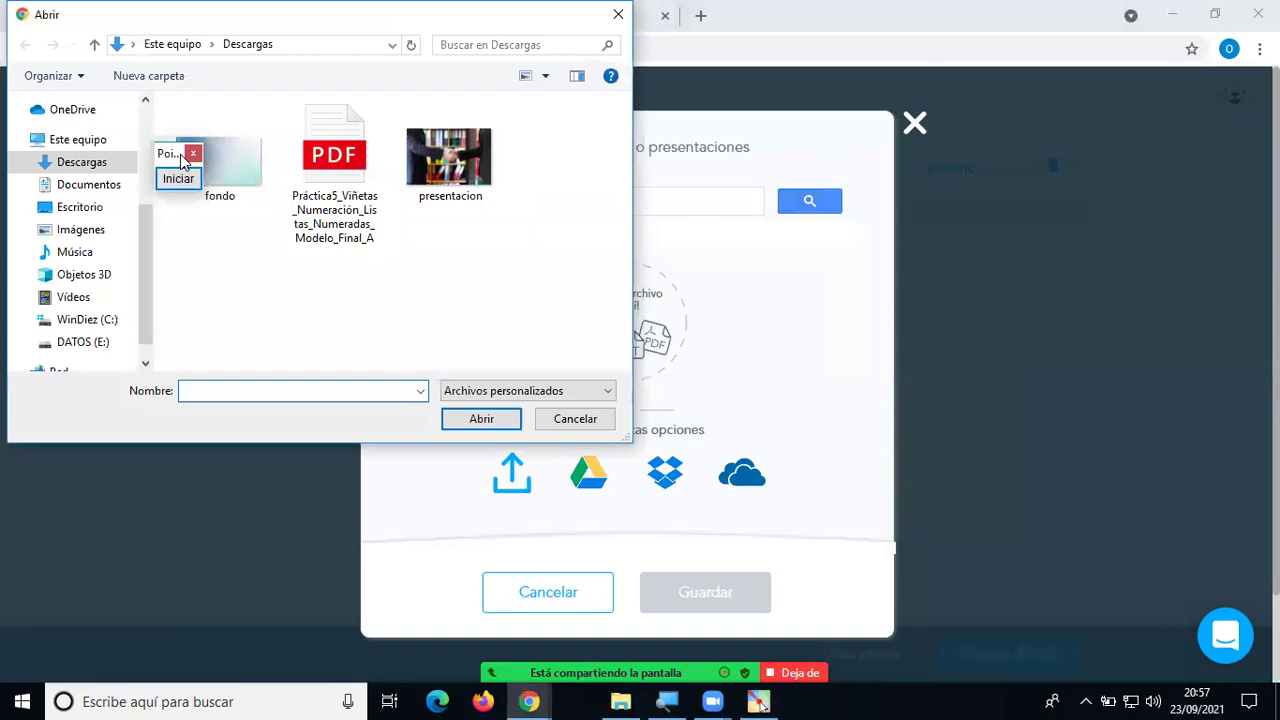
left_click_drag(183, 160, 997, 214)
scroll(150, 268, "down", 1)
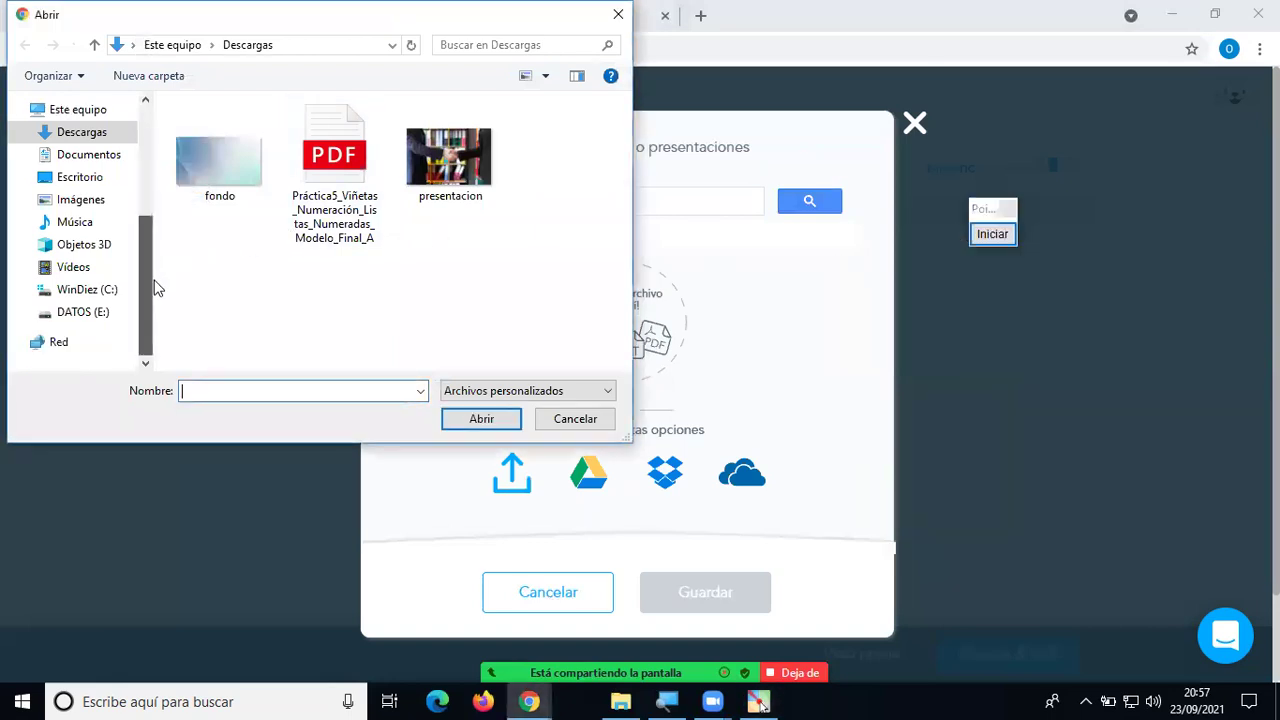
left_click(100, 312)
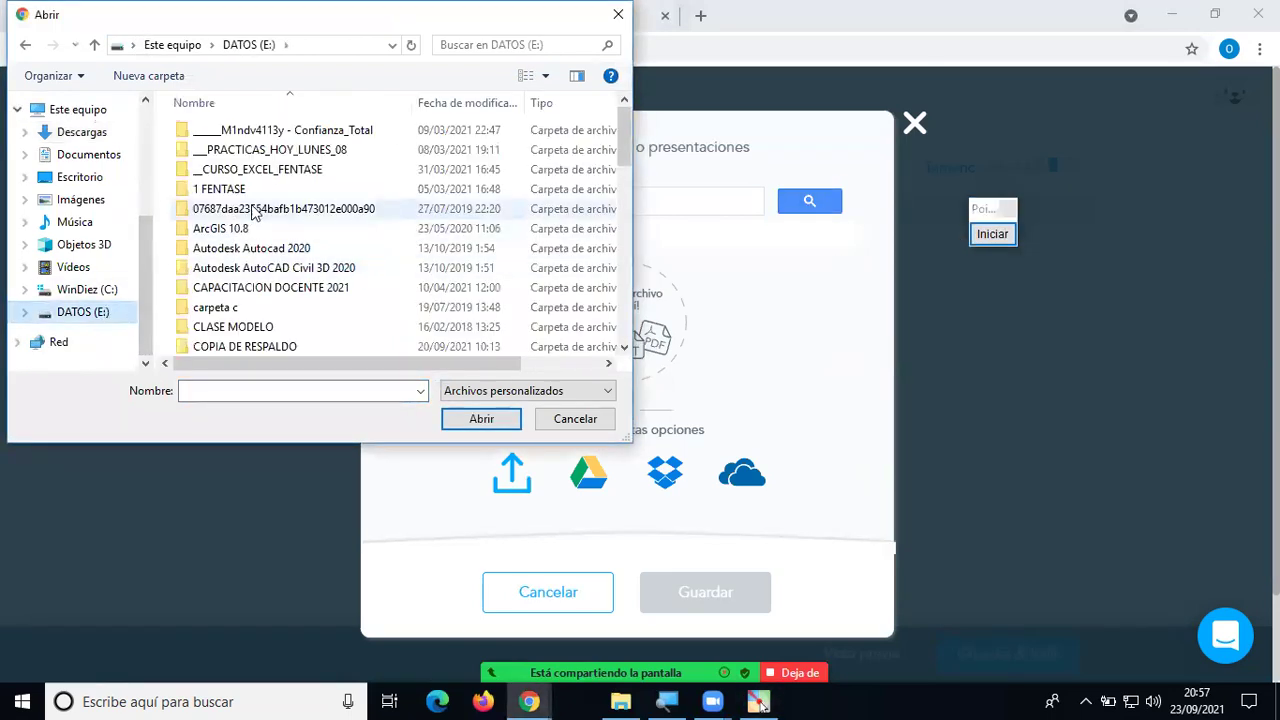
left_click_drag(626, 160, 590, 340)
left_click(232, 327)
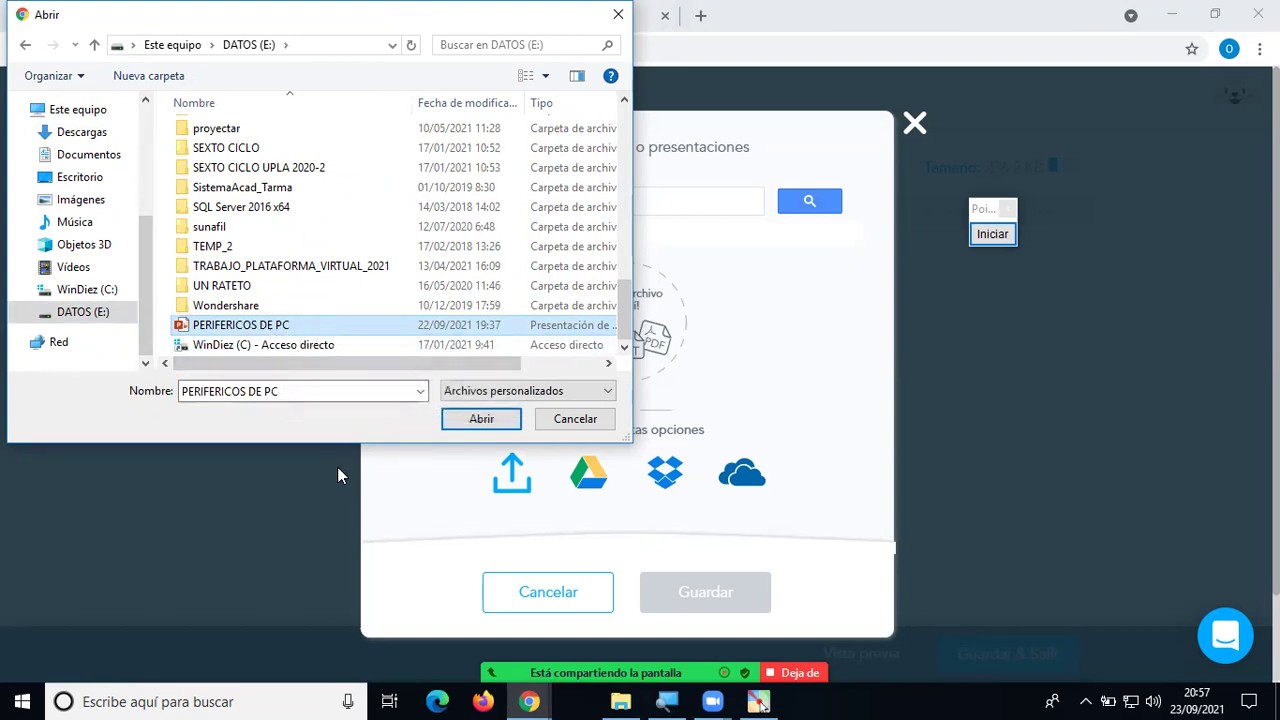
left_click(463, 421)
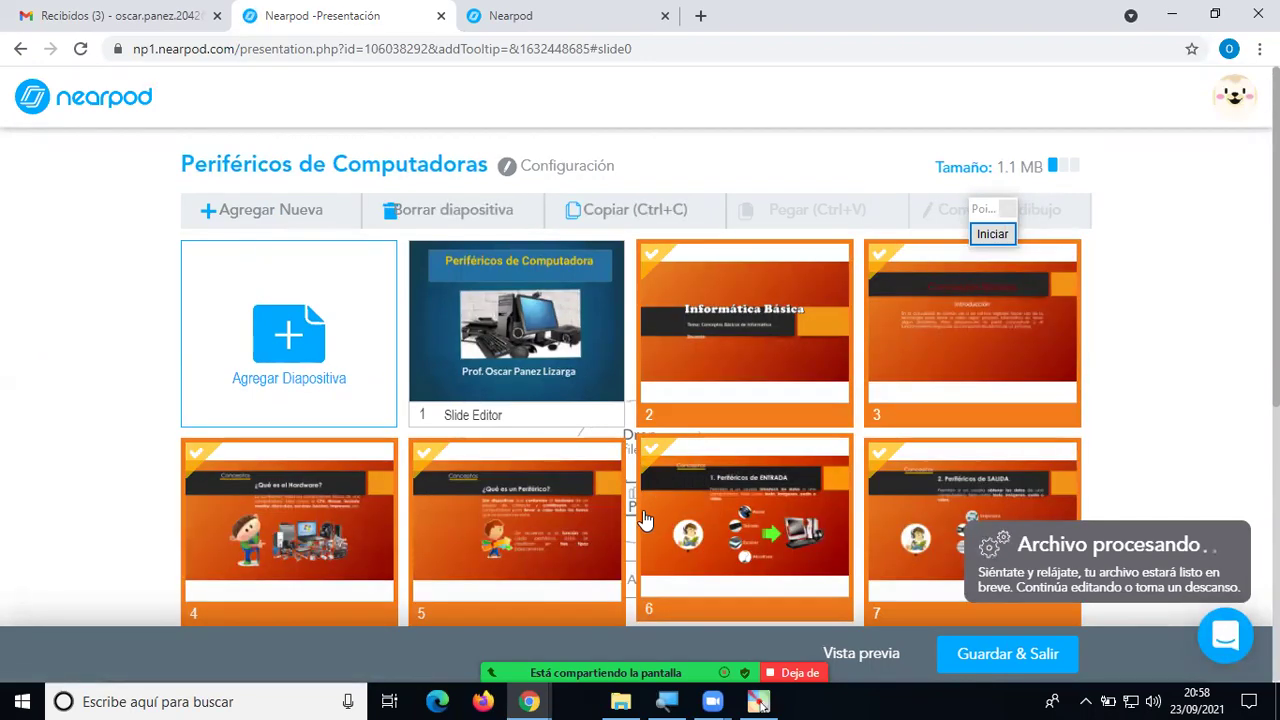
scroll(645, 520, "down", 3)
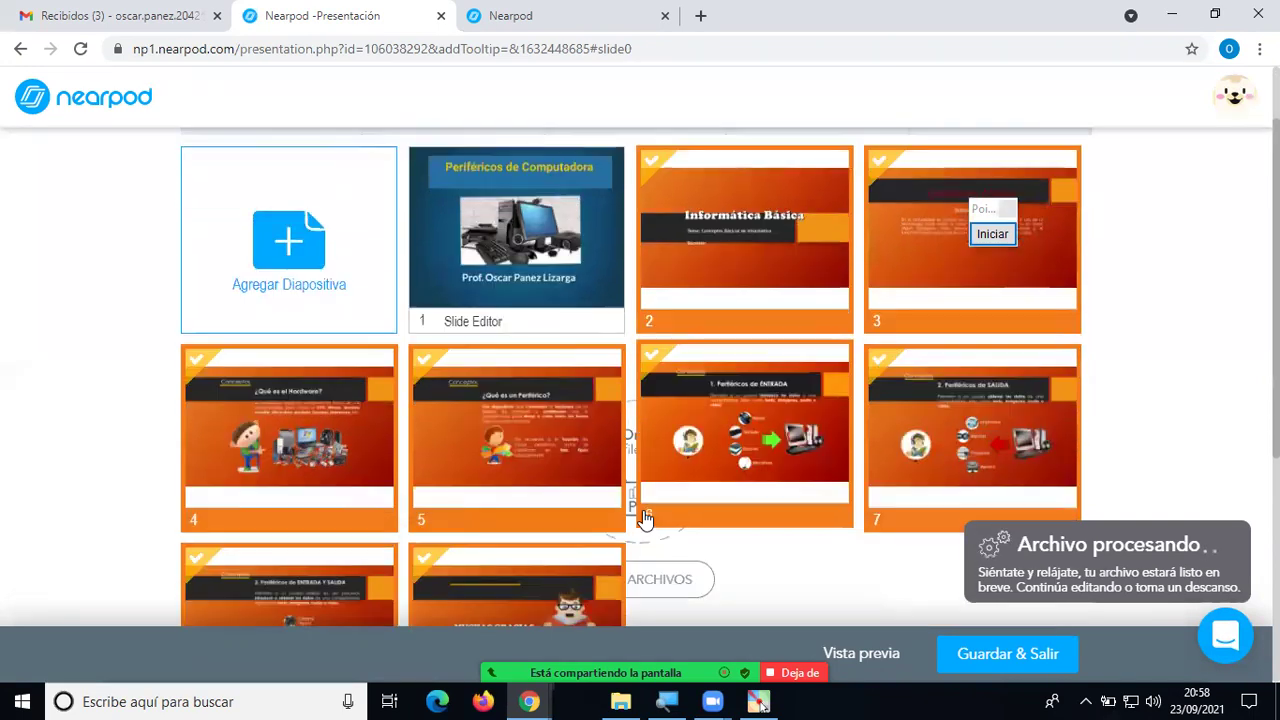
scroll(645, 520, "up", 3)
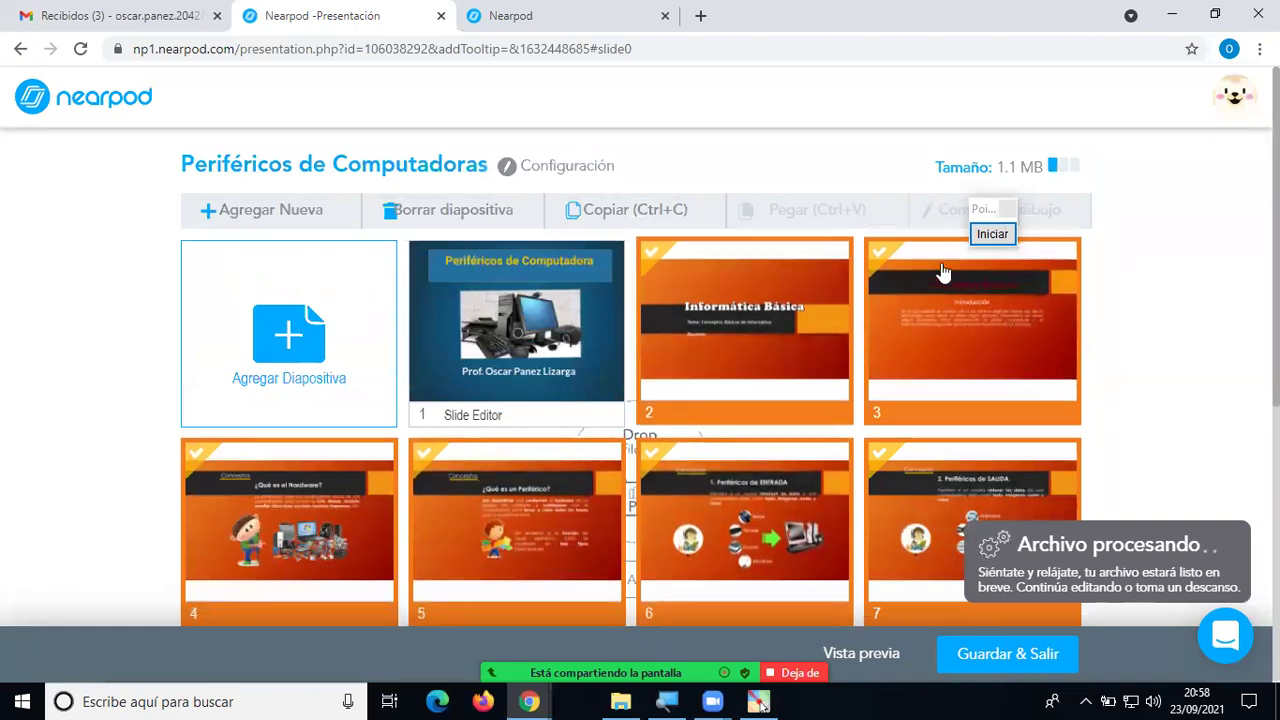
left_click(1008, 207)
left_click_drag(1008, 207, 1183, 140)
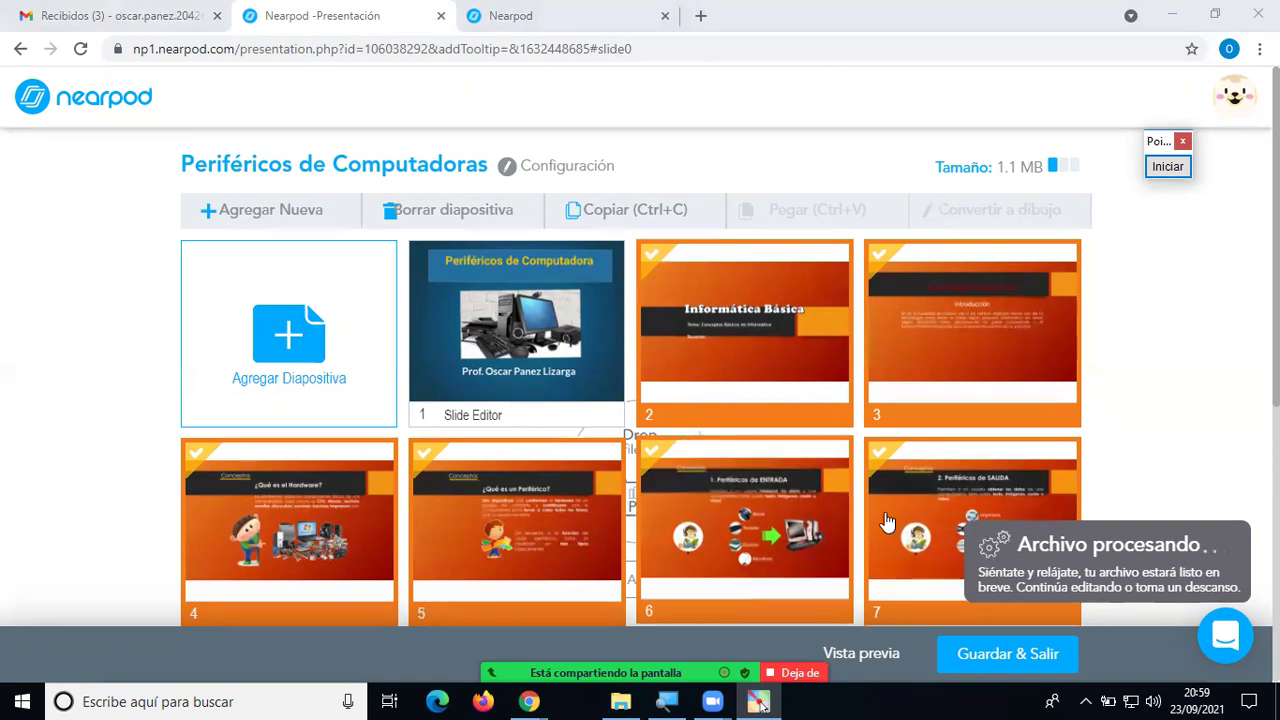
scroll(1174, 350, "down", 3)
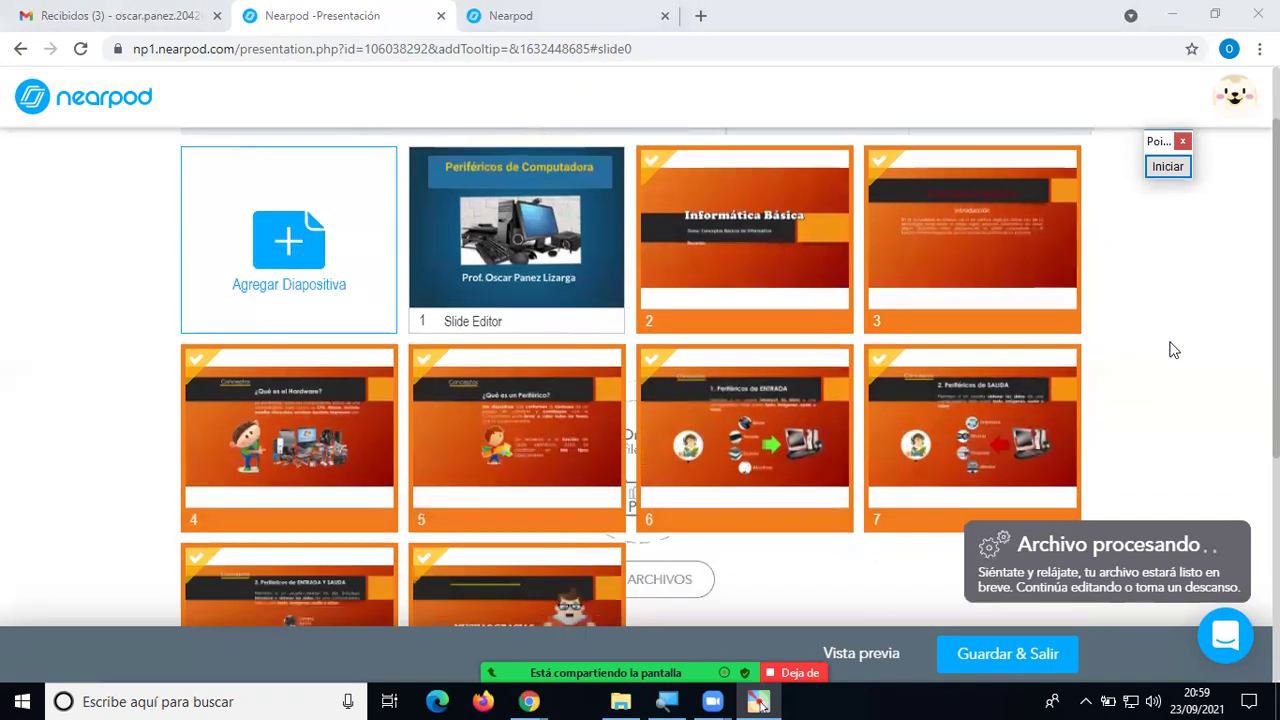
scroll(1172, 360, "up", 1)
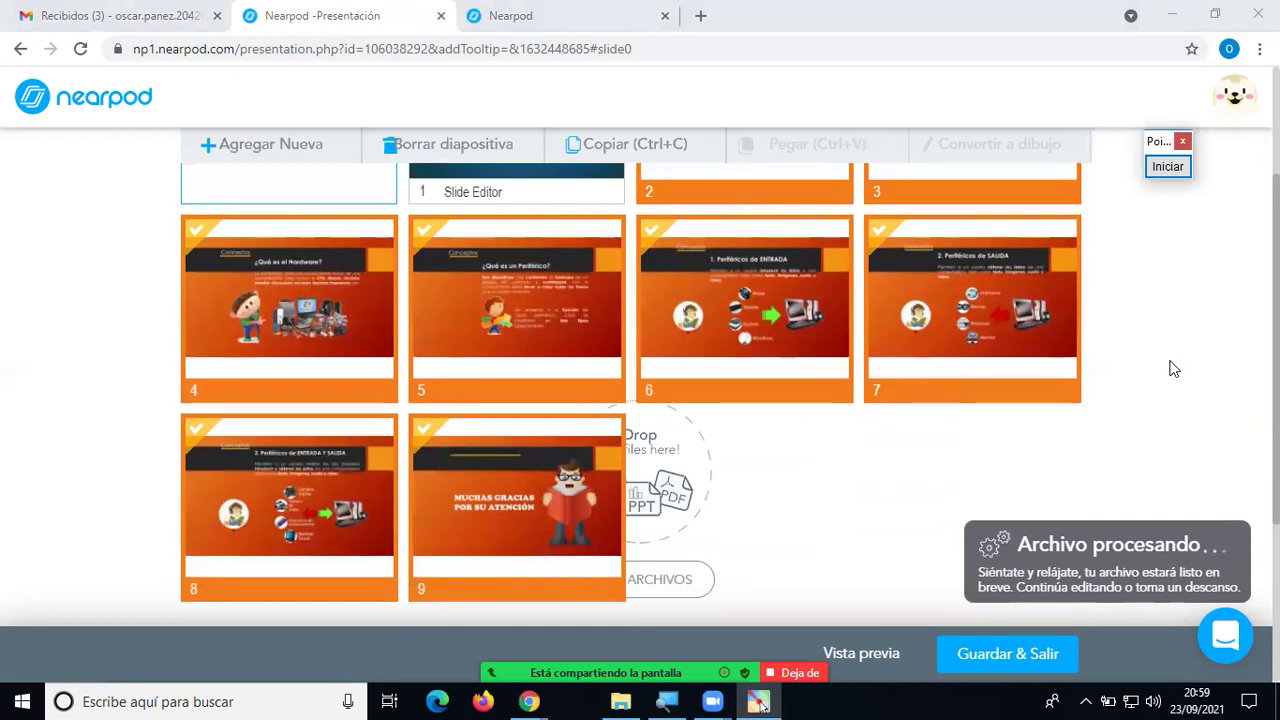
scroll(1162, 374, "up", 2)
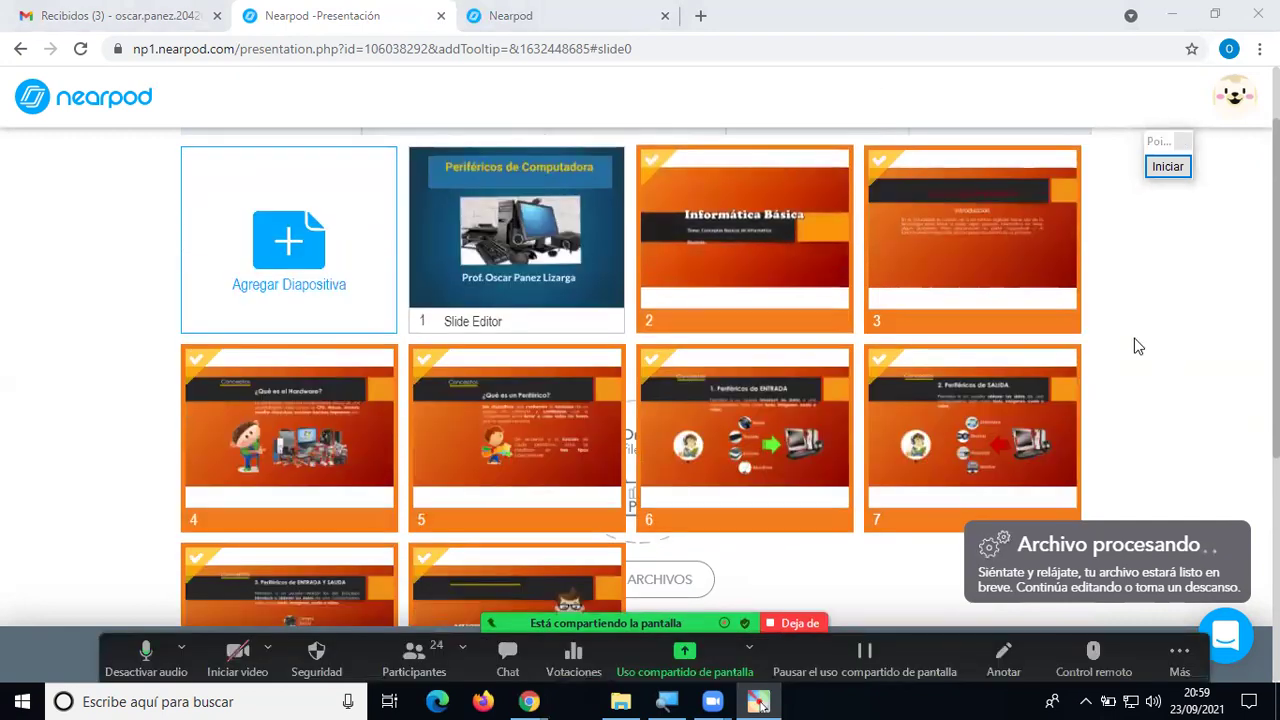
Deselect the imported slides and scroll the grid until slides 1–9 finish processing.
left_click(1205, 428)
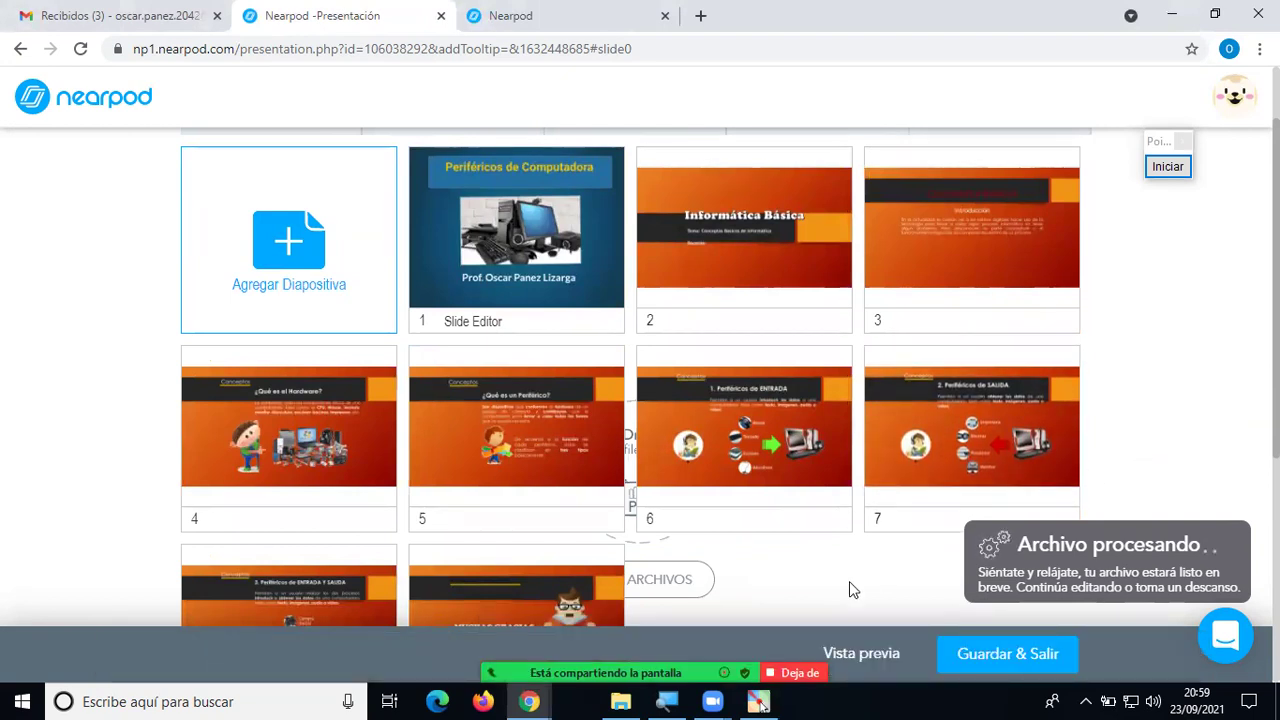
scroll(849, 581, "down", 1)
scroll(849, 581, "up", 3)
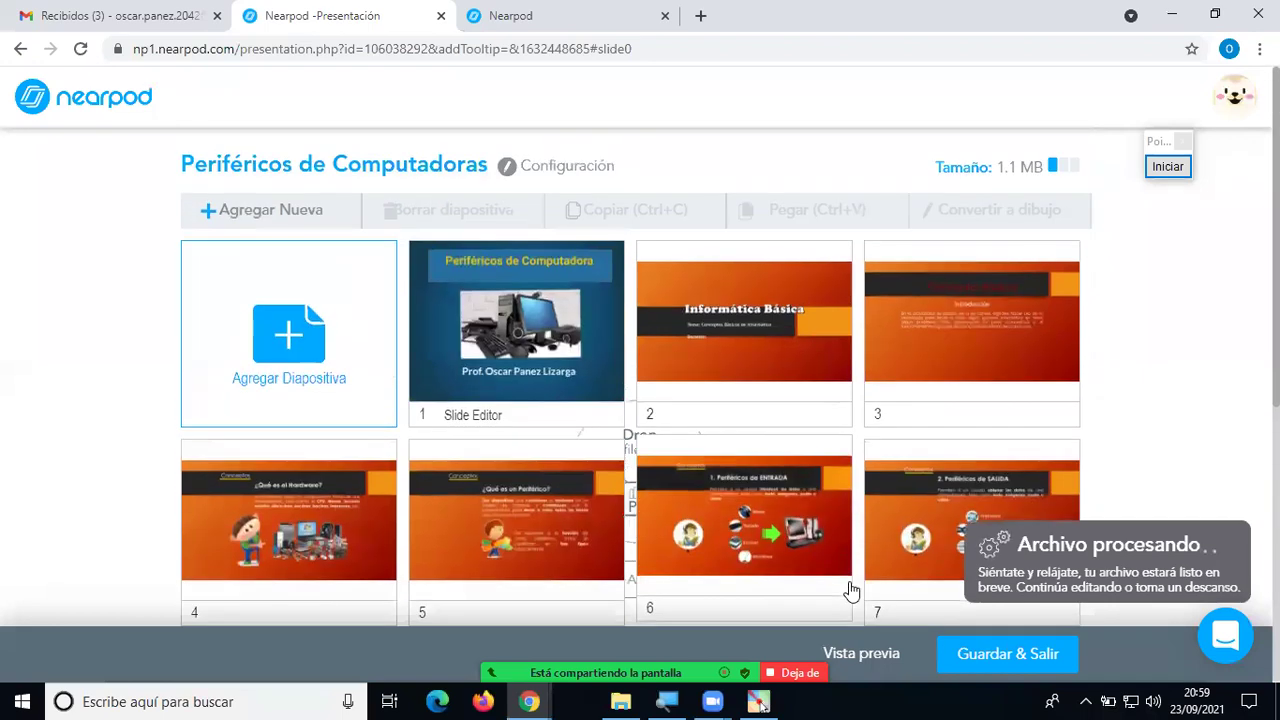
scroll(851, 590, "down", 1)
scroll(853, 590, "down", 1)
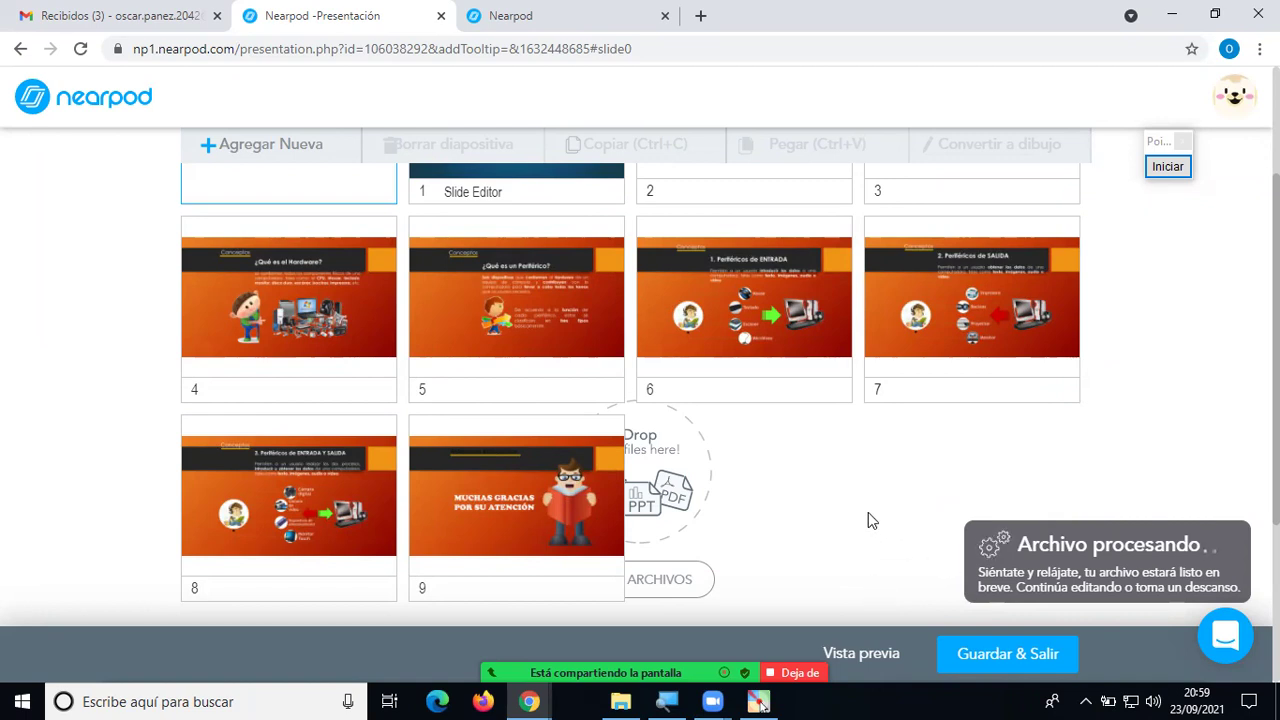
scroll(868, 512, "down", 1)
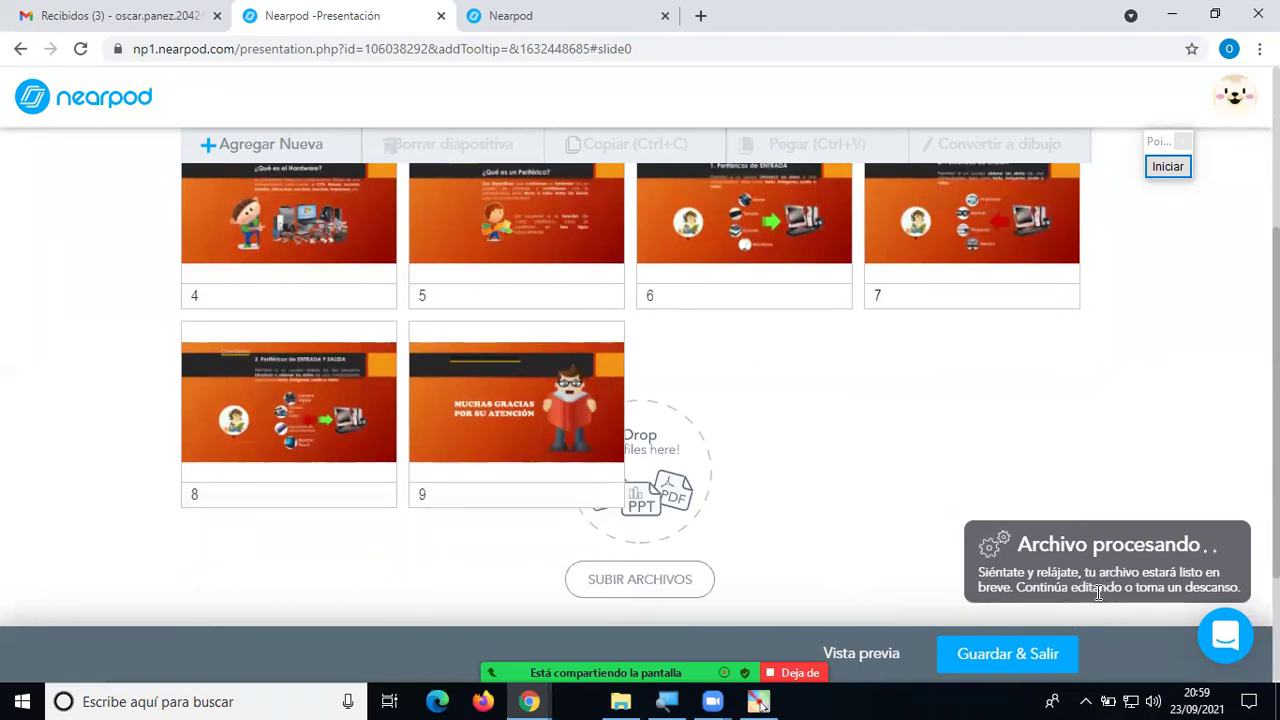
scroll(955, 467, "up", 1)
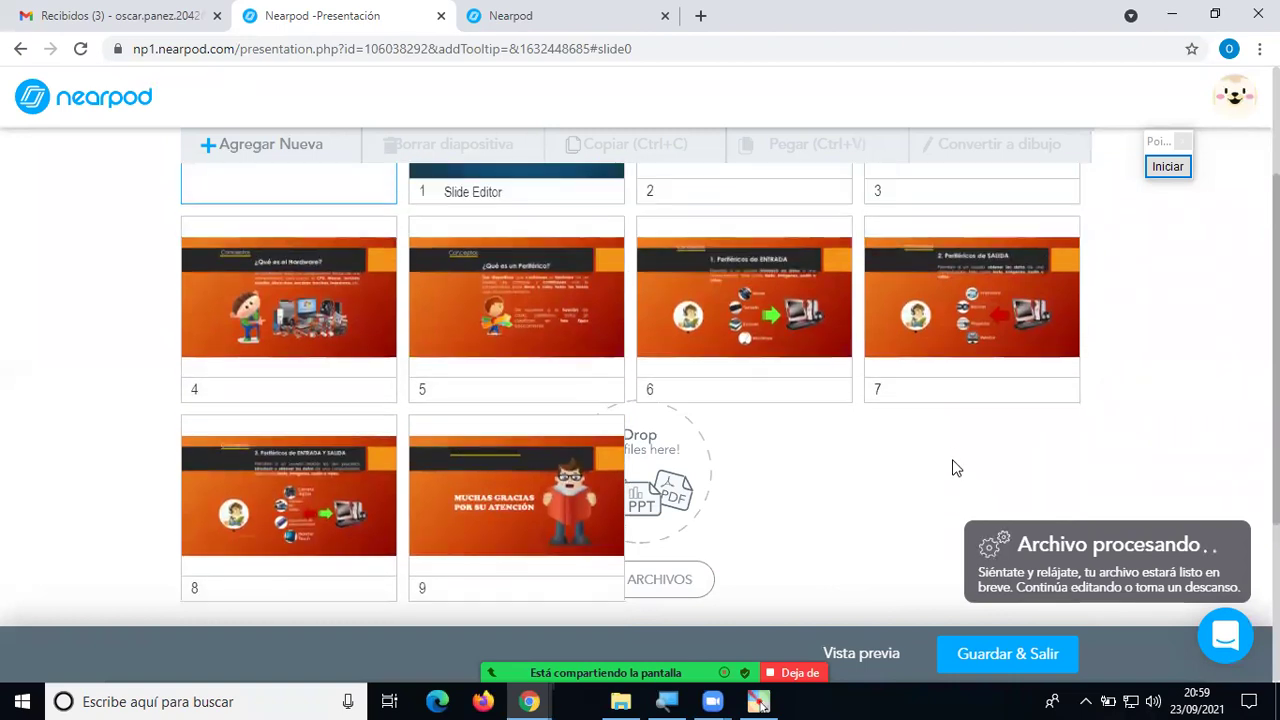
scroll(955, 467, "up", 2)
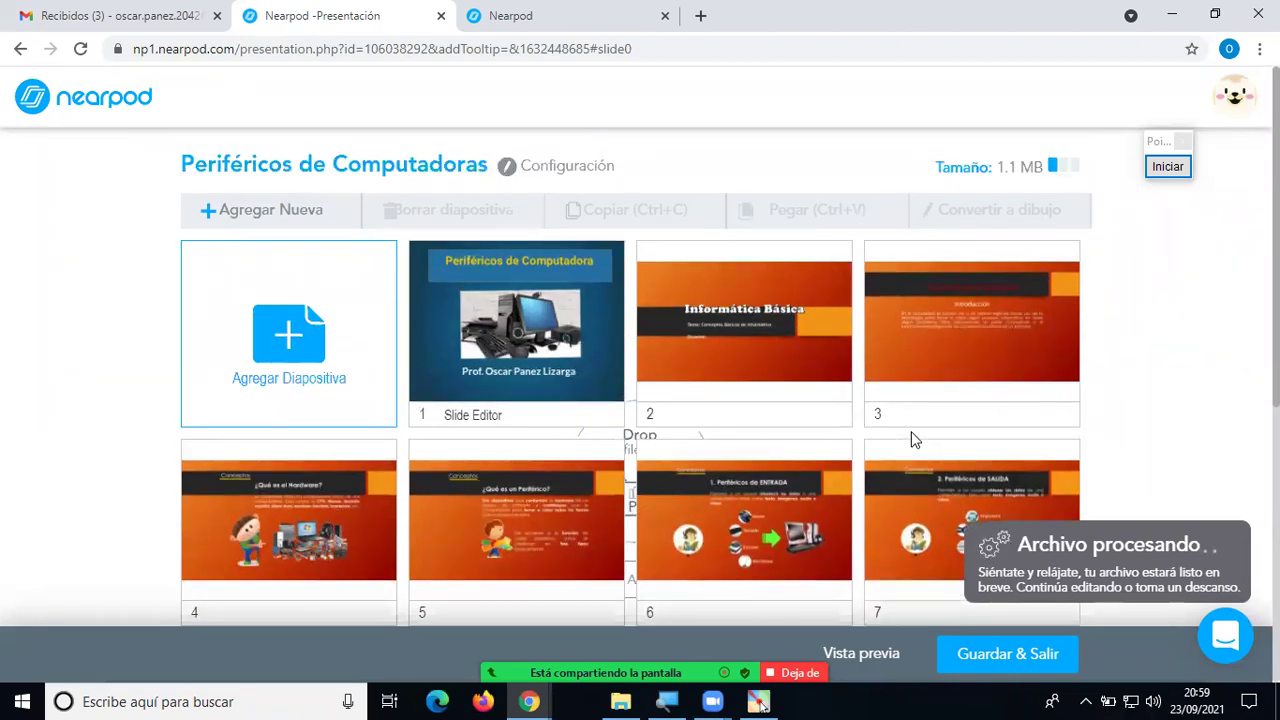
scroll(911, 439, "down", 1)
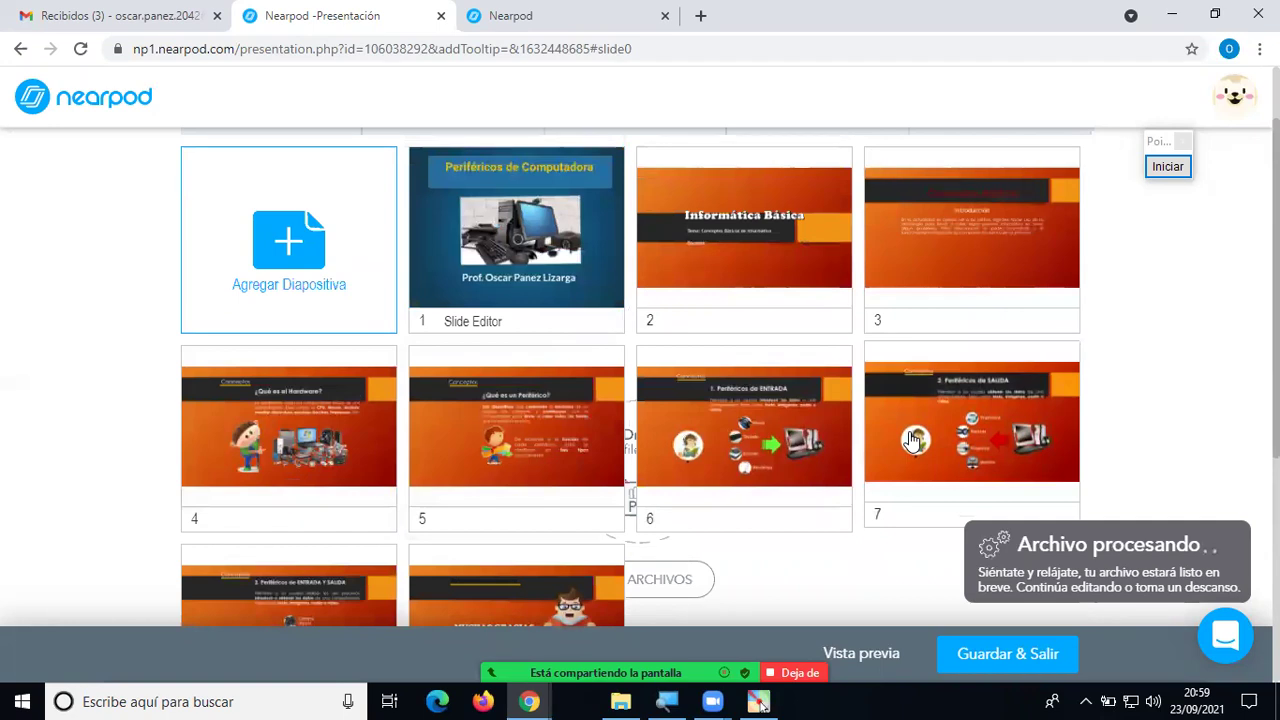
scroll(912, 440, "down", 1)
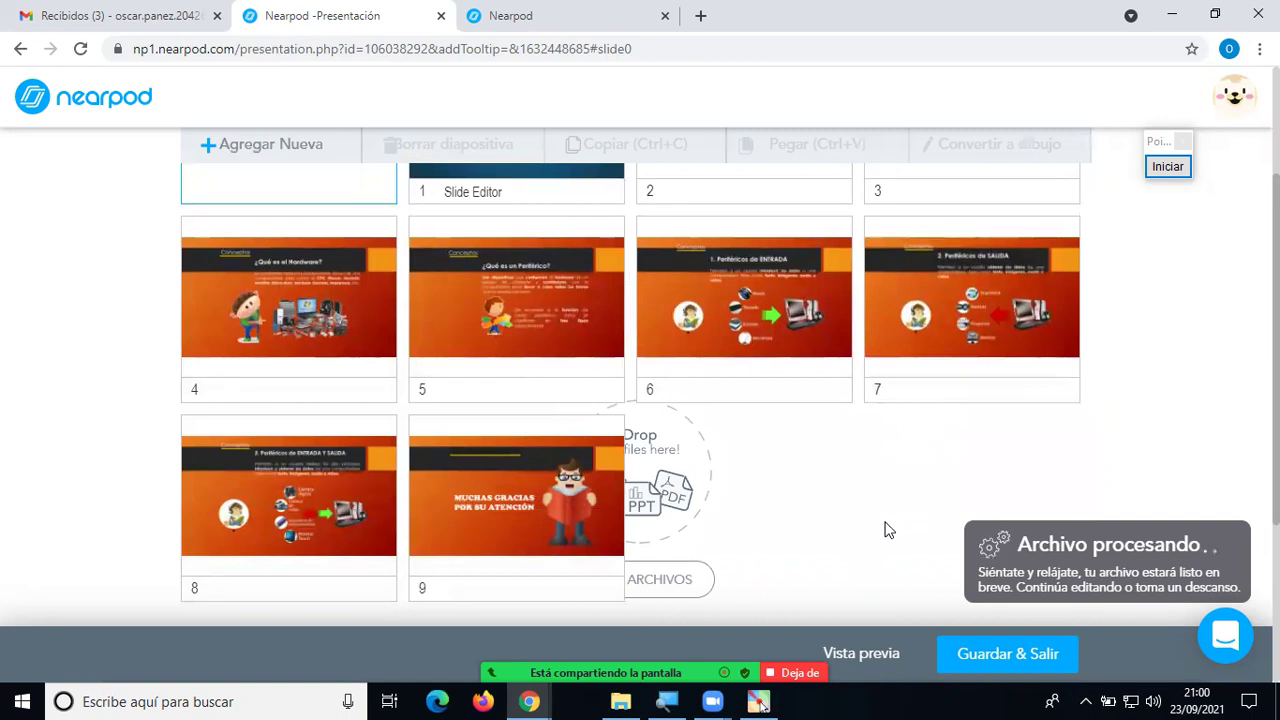
scroll(887, 531, "down", 3)
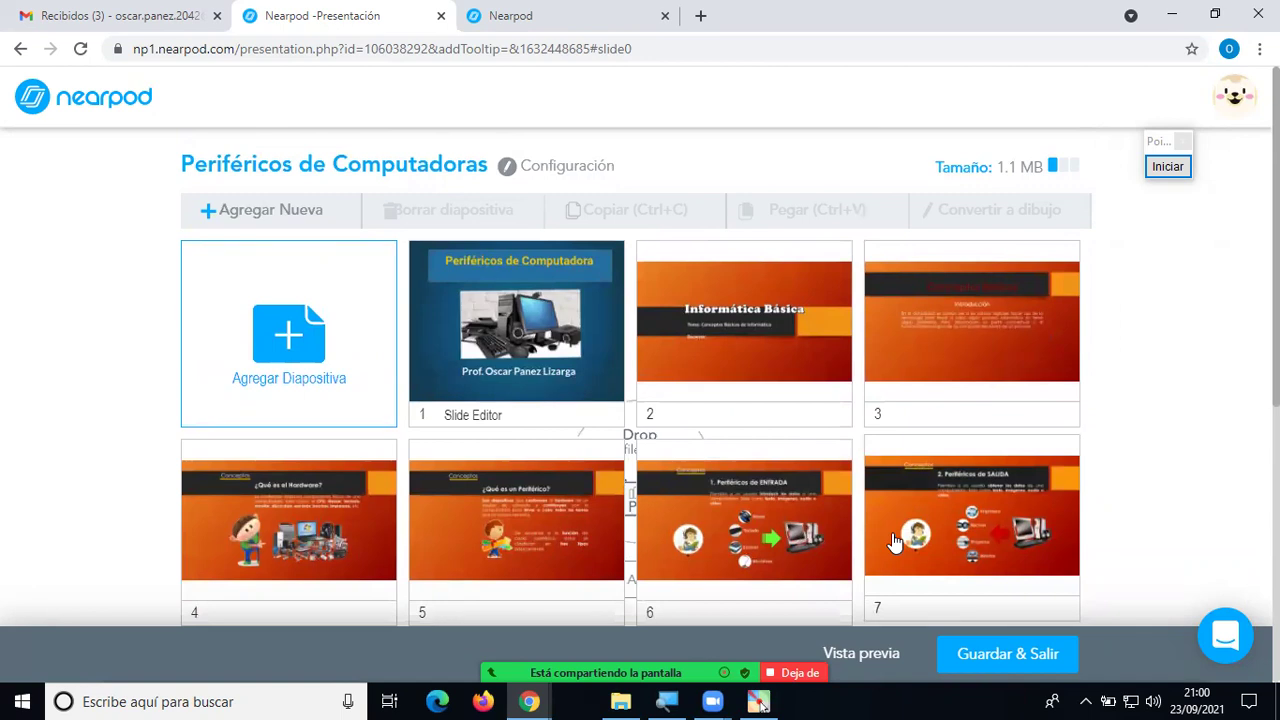
scroll(898, 538, "down", 2)
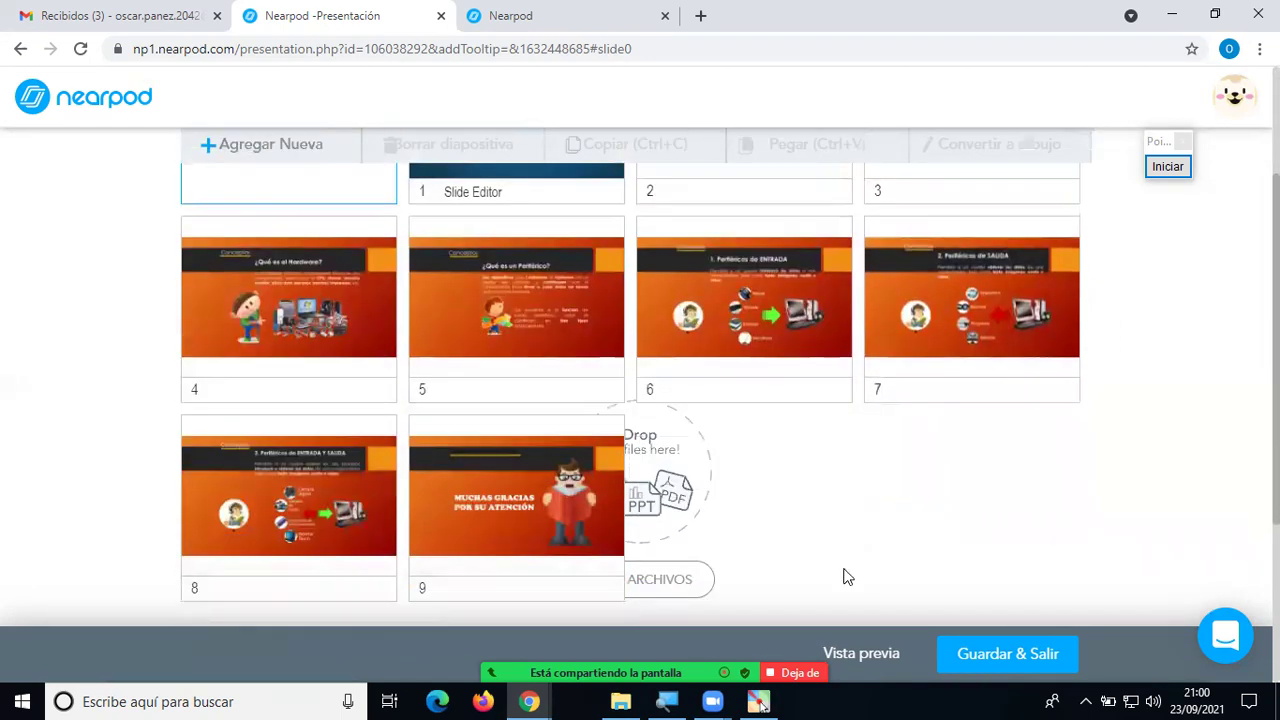
Upload PERIFERICOS DE PC from DATOS (E:) into the lesson a second time, adding slides from 10 on.
left_click(688, 587)
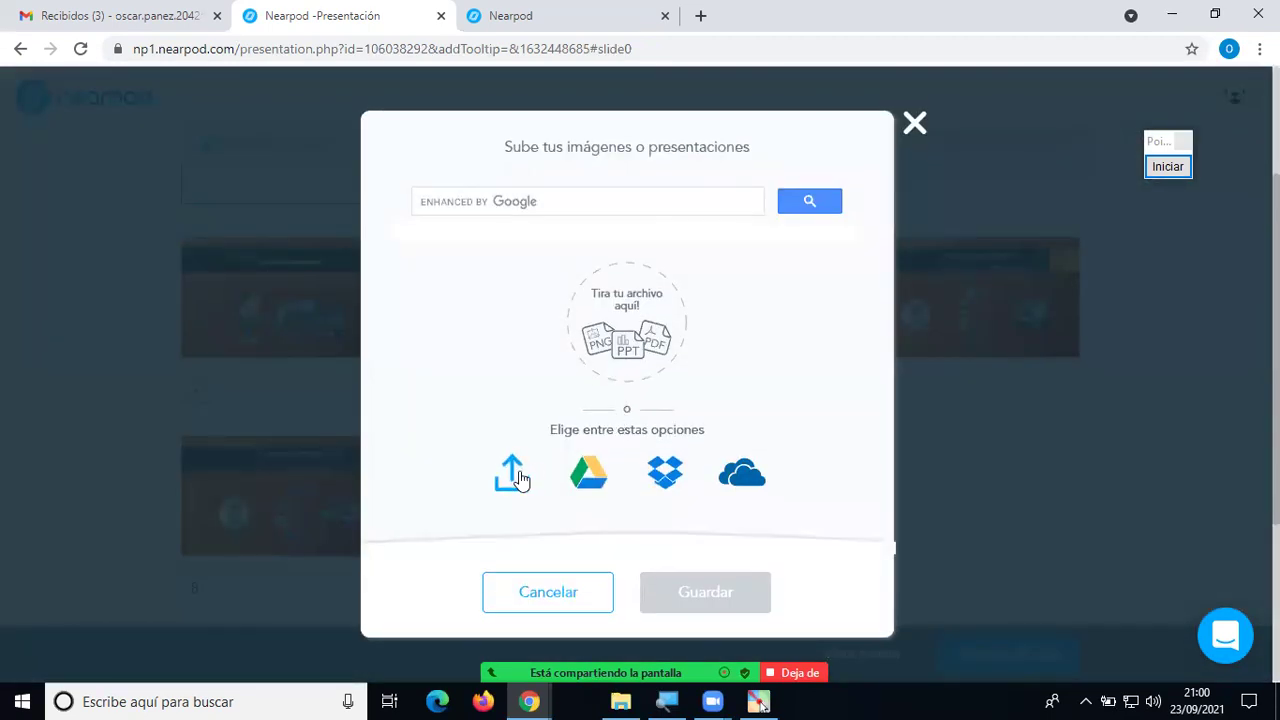
left_click(512, 471)
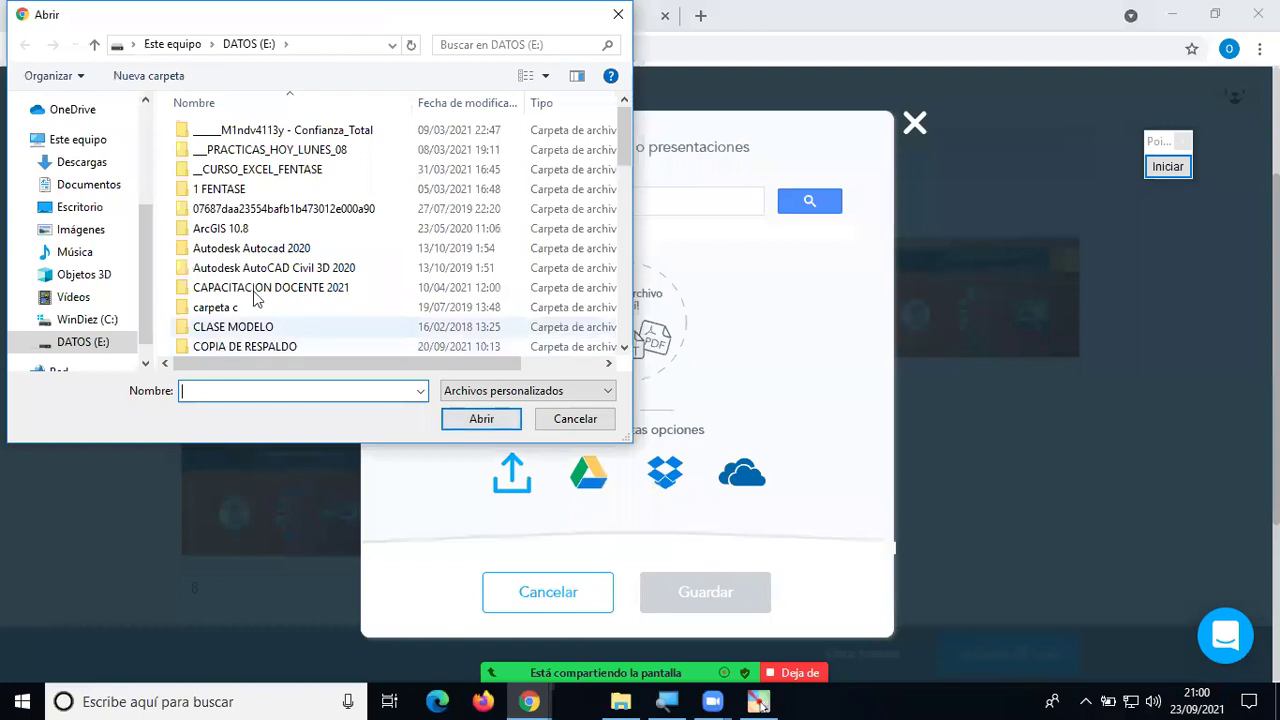
scroll(610, 313, "down", 10)
scroll(610, 313, "down", 3)
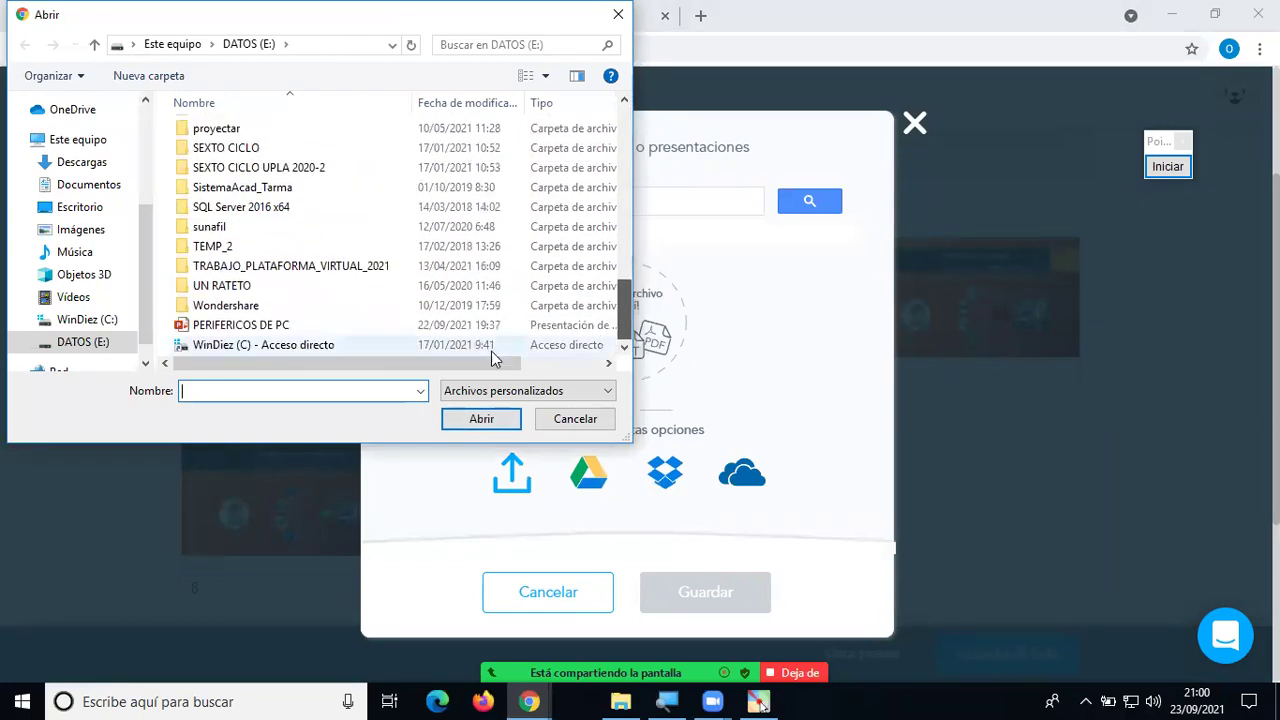
left_click(250, 325)
left_click(493, 421)
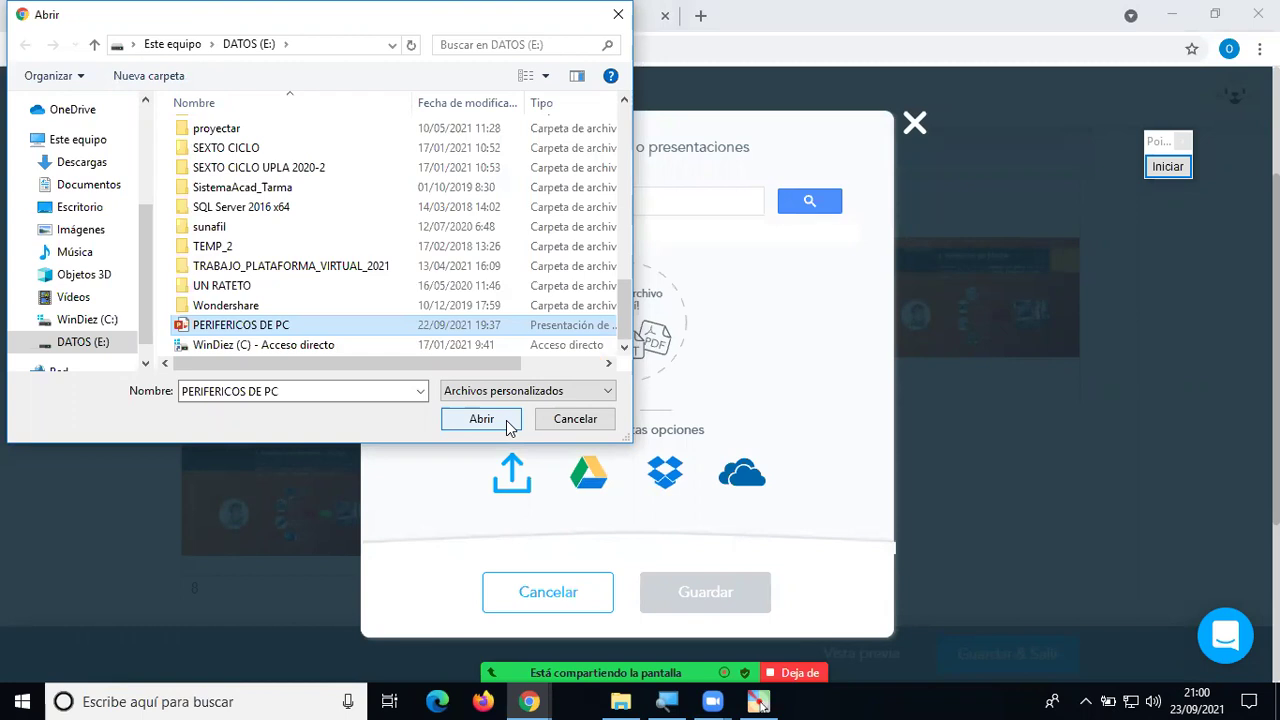
left_click(481, 419)
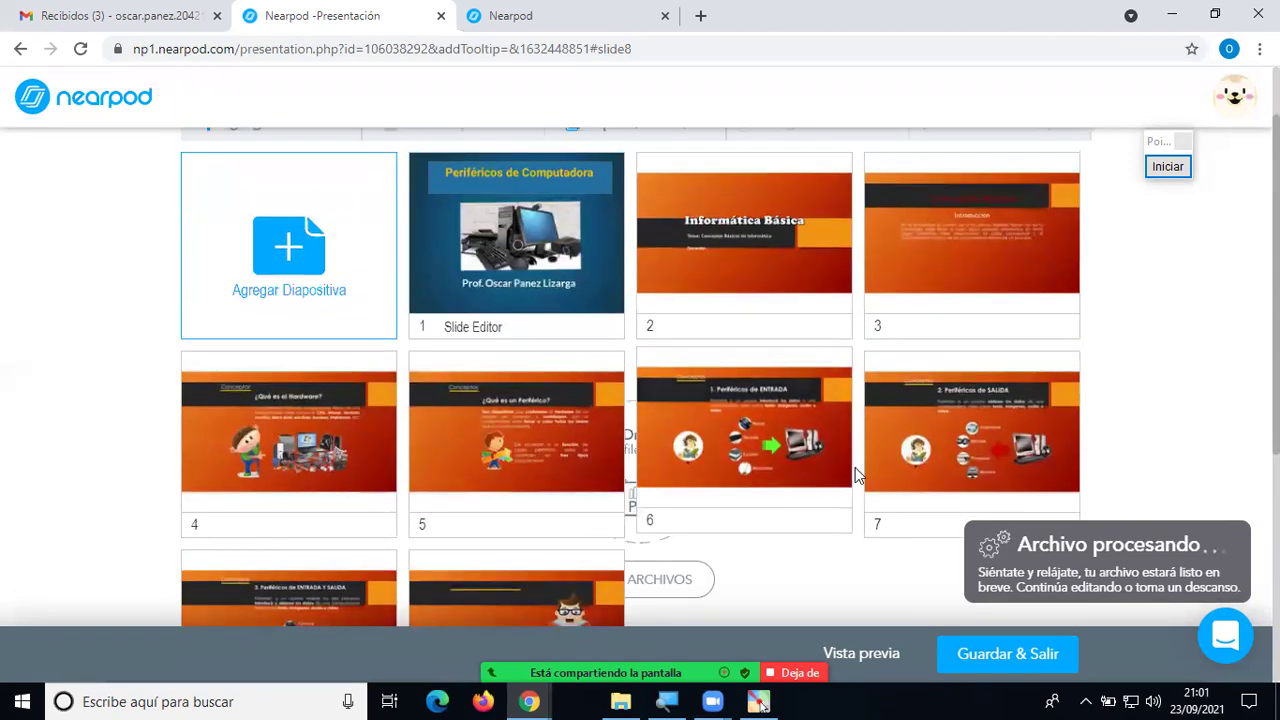
scroll(855, 470, "down", 2)
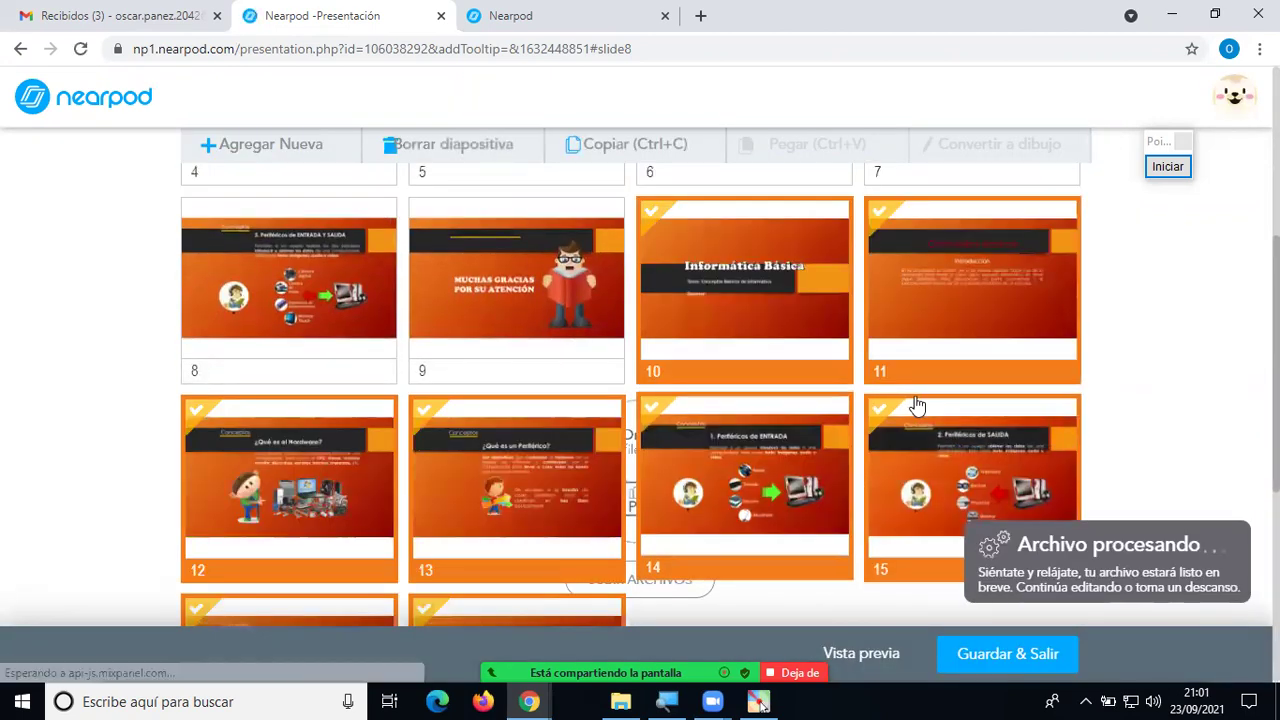
scroll(925, 405, "up", 3)
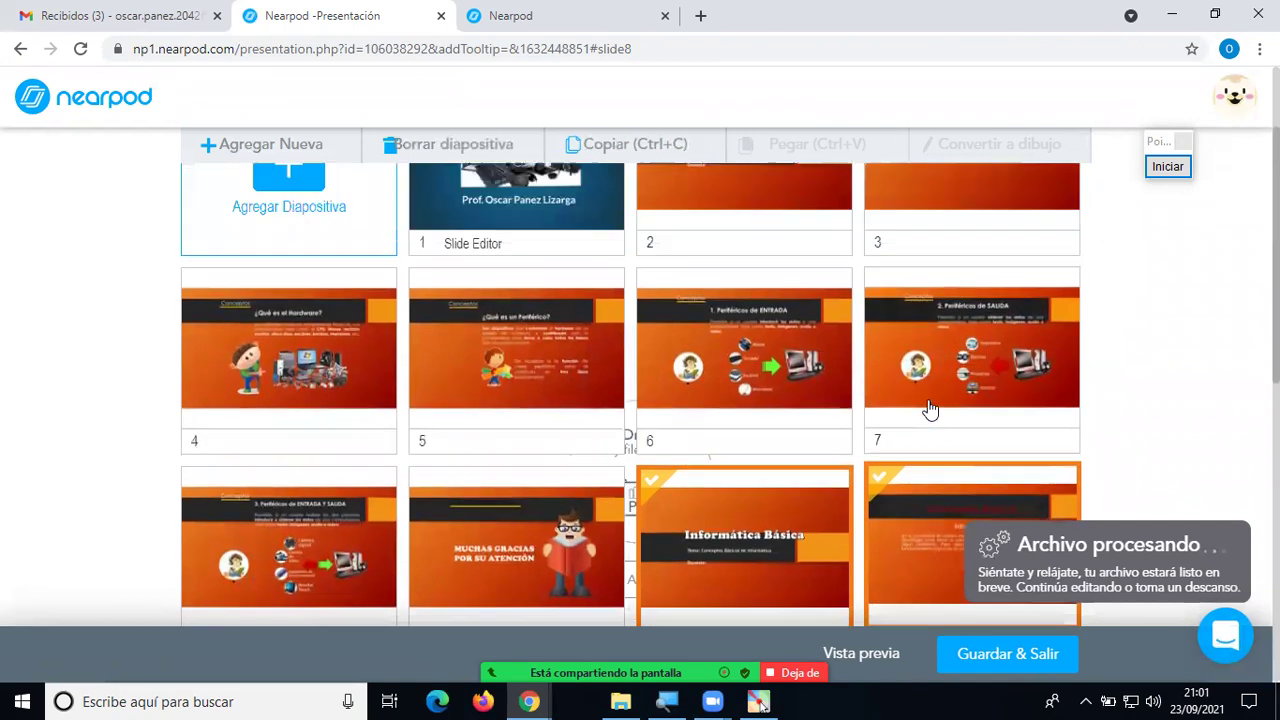
scroll(930, 408, "up", 2)
scroll(928, 410, "down", 3)
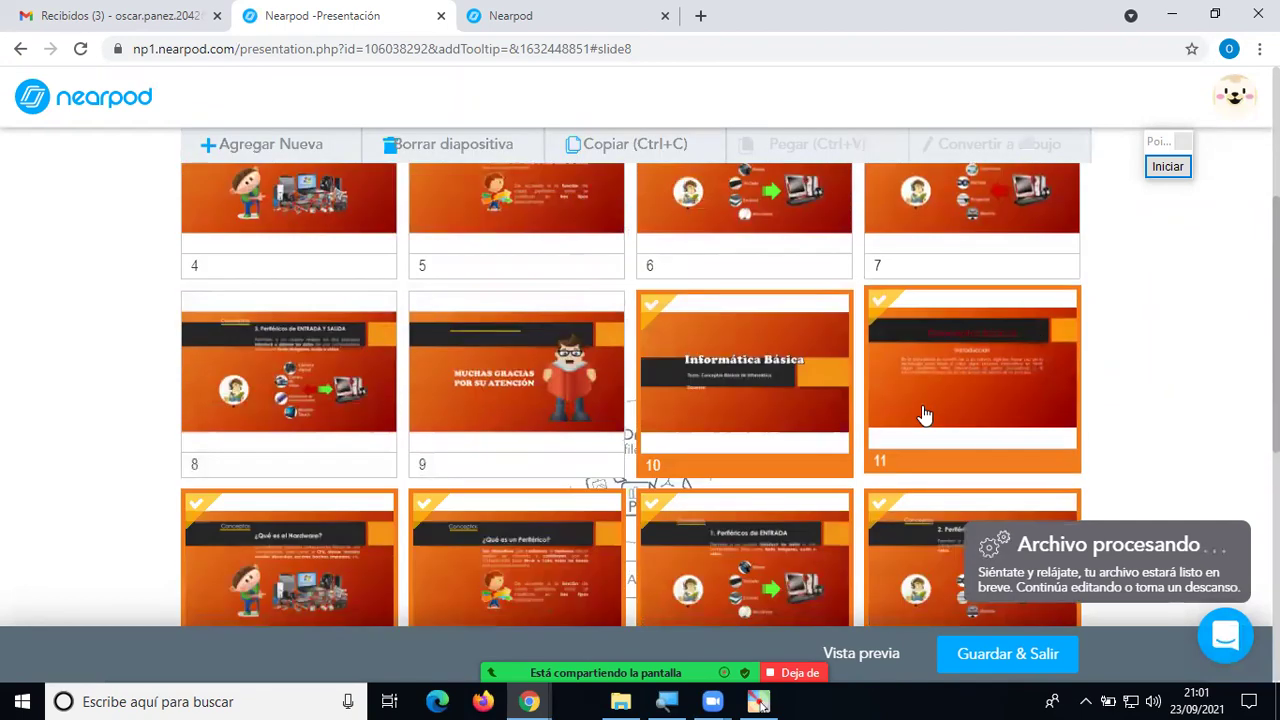
left_click(765, 370)
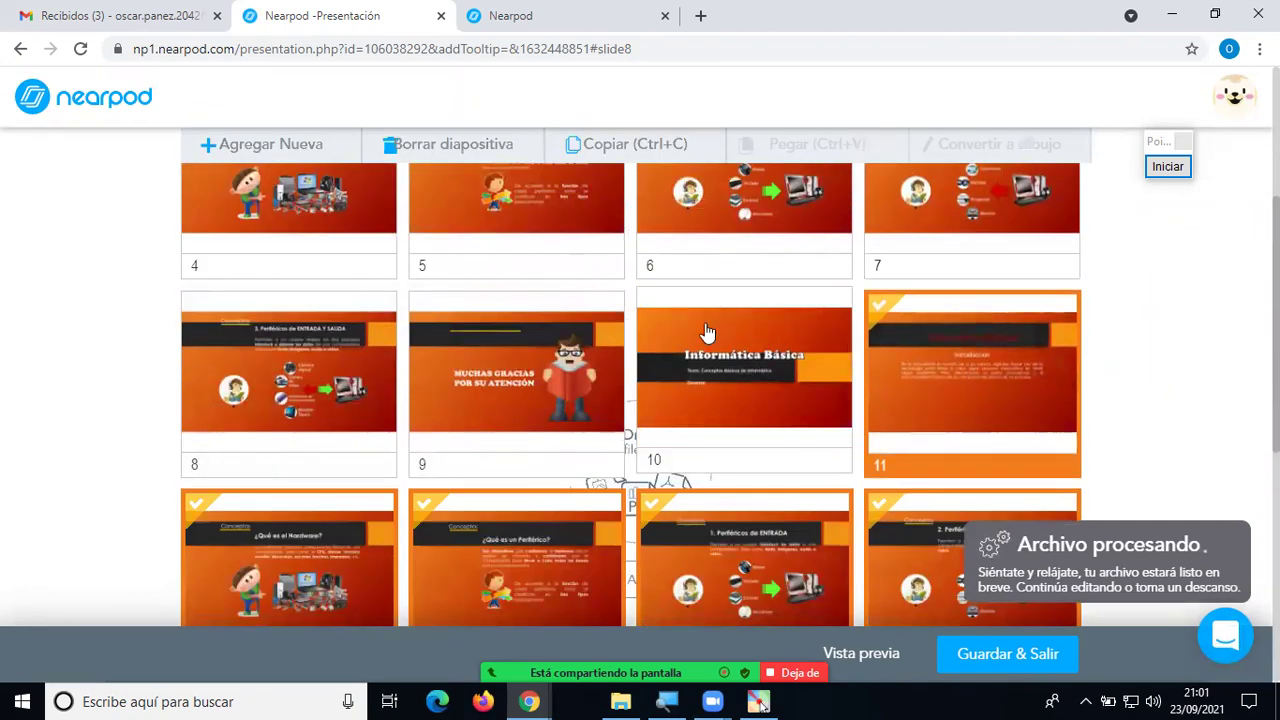
left_click(750, 372)
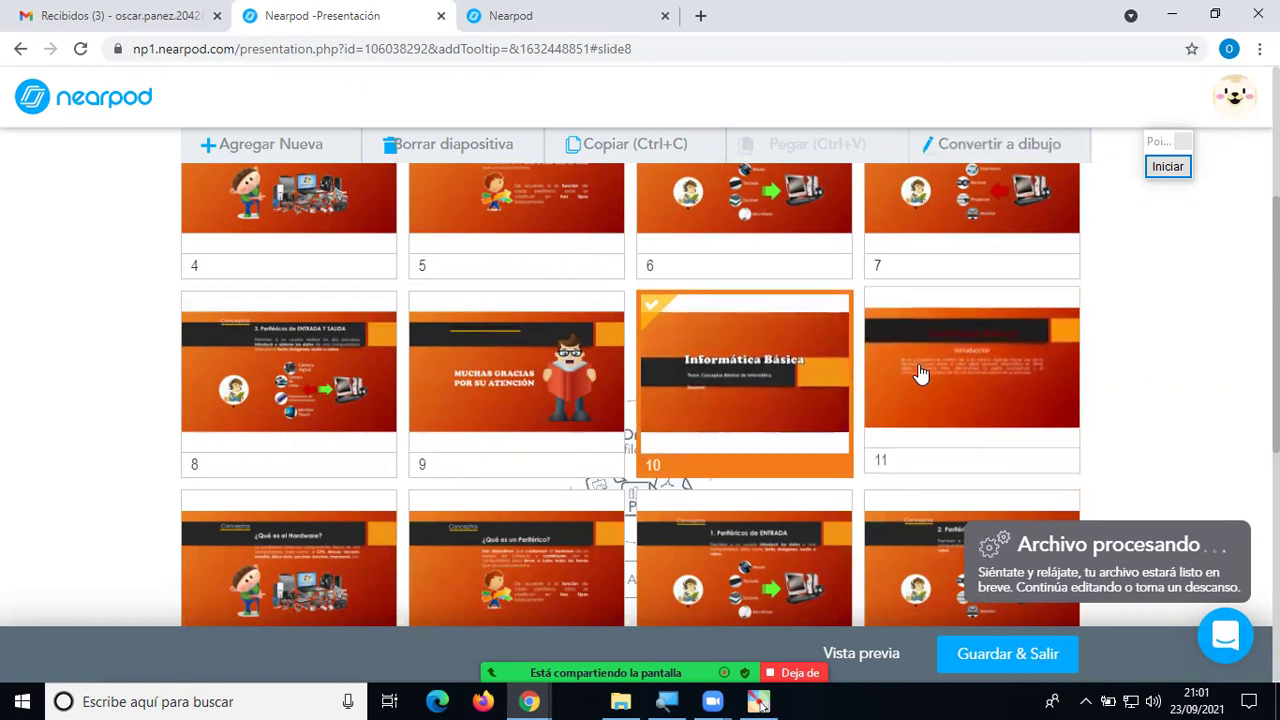
left_click(920, 373)
left_click(790, 372, "shift")
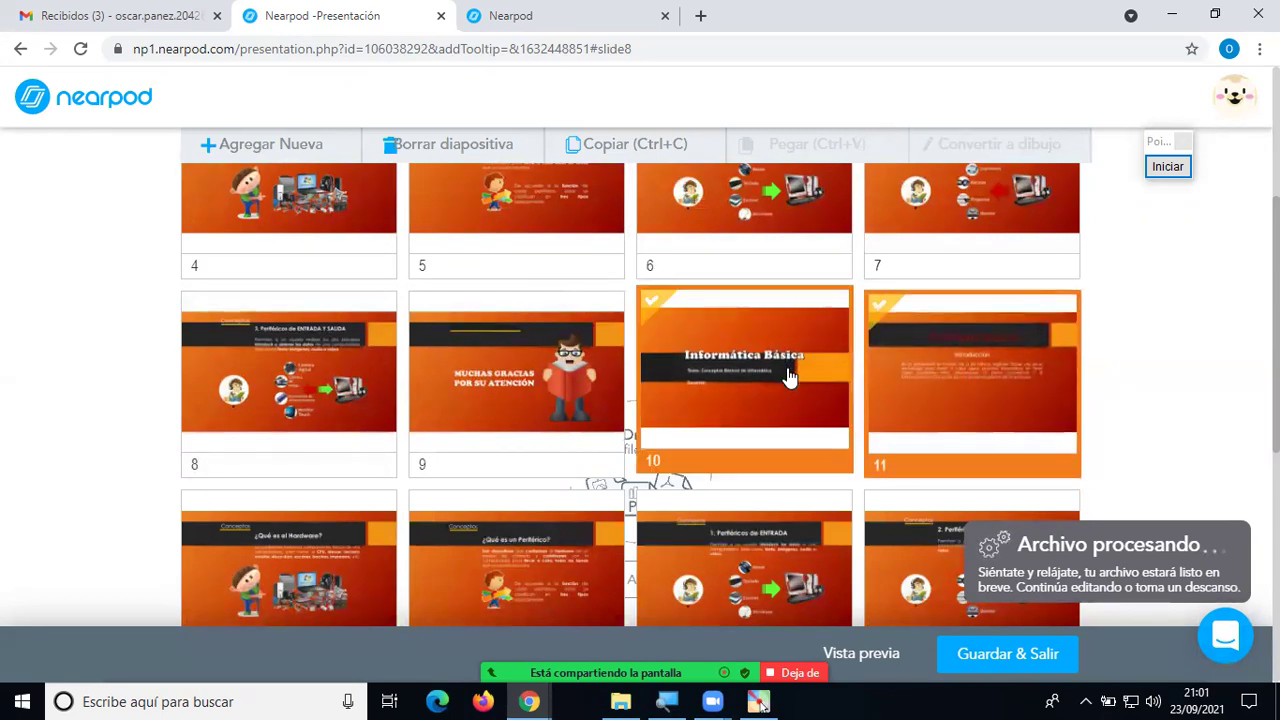
scroll(800, 420, "down", 2)
left_click(313, 373, "shift")
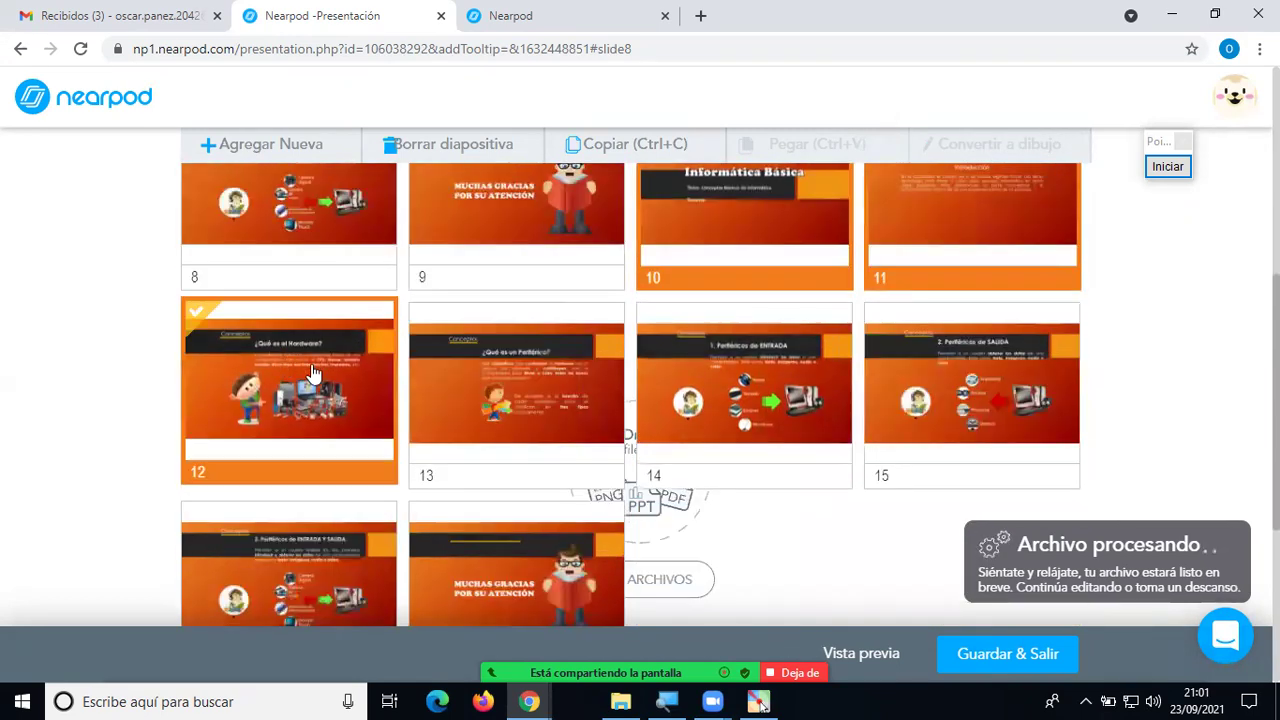
left_click(460, 392, "shift")
left_click(640, 405, "shift")
left_click(866, 450, "shift")
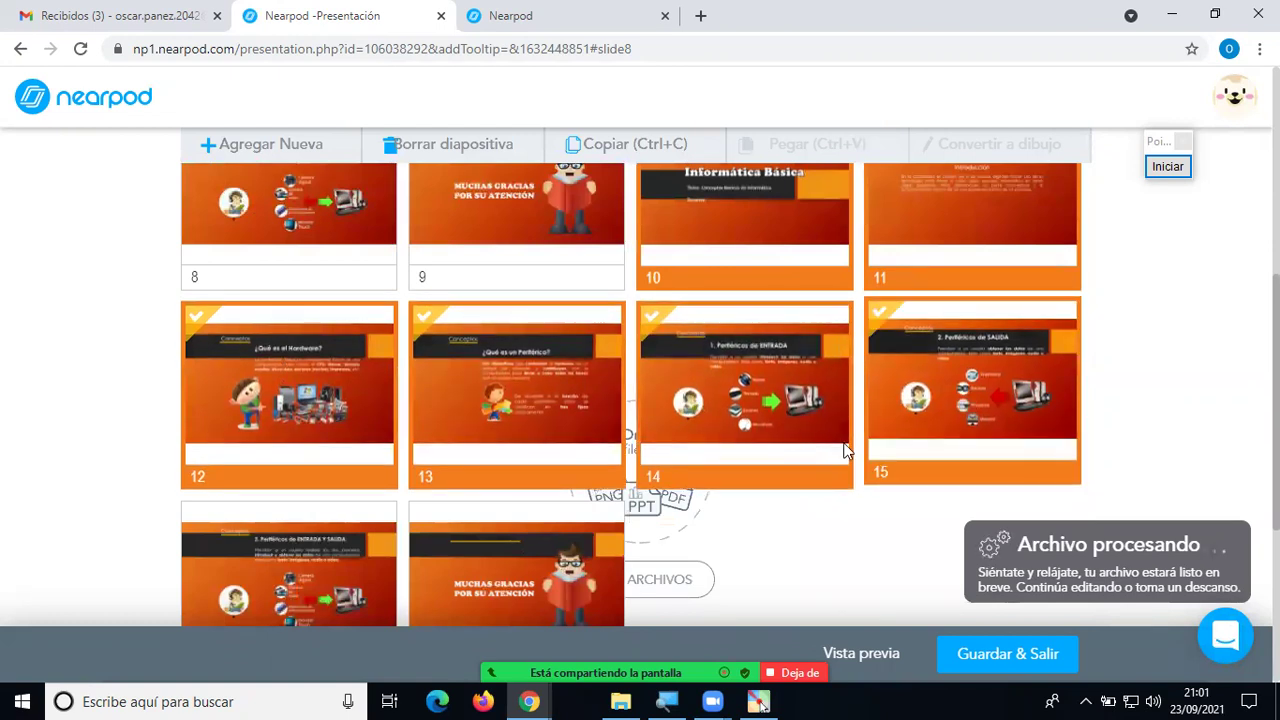
left_click(386, 555, "shift")
left_click(462, 565, "shift")
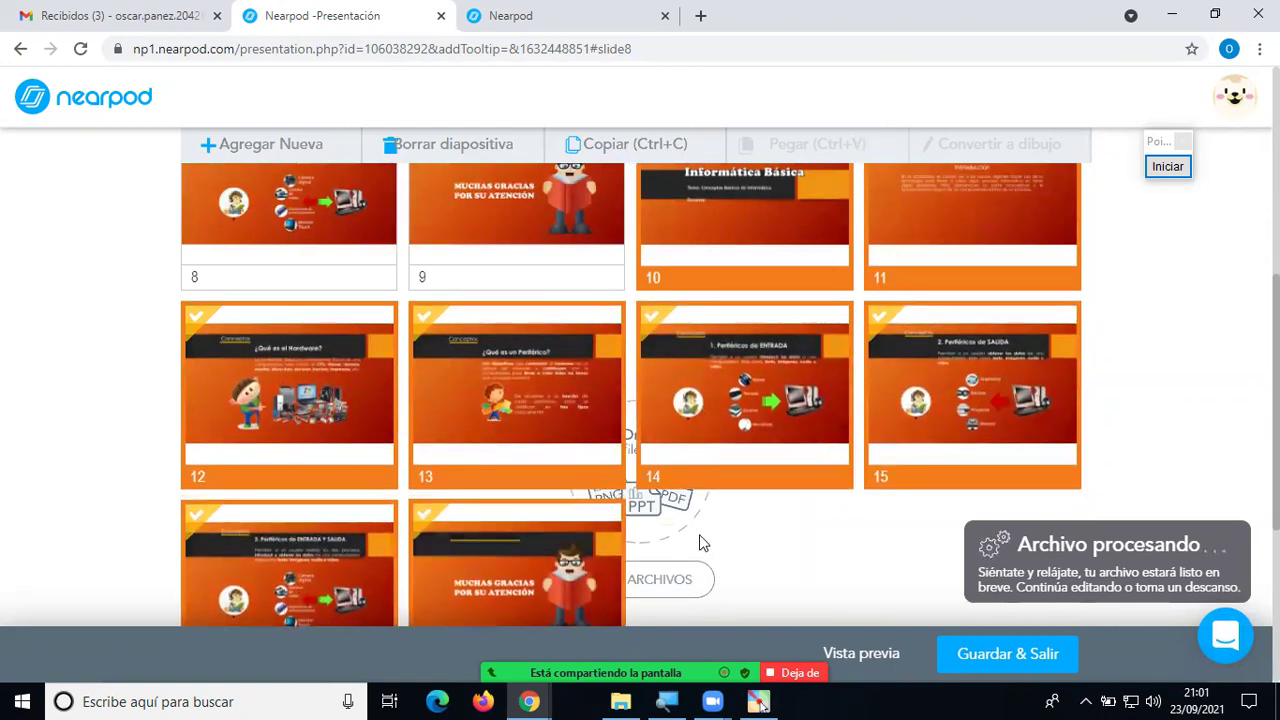
scroll(700, 543, "down", 1)
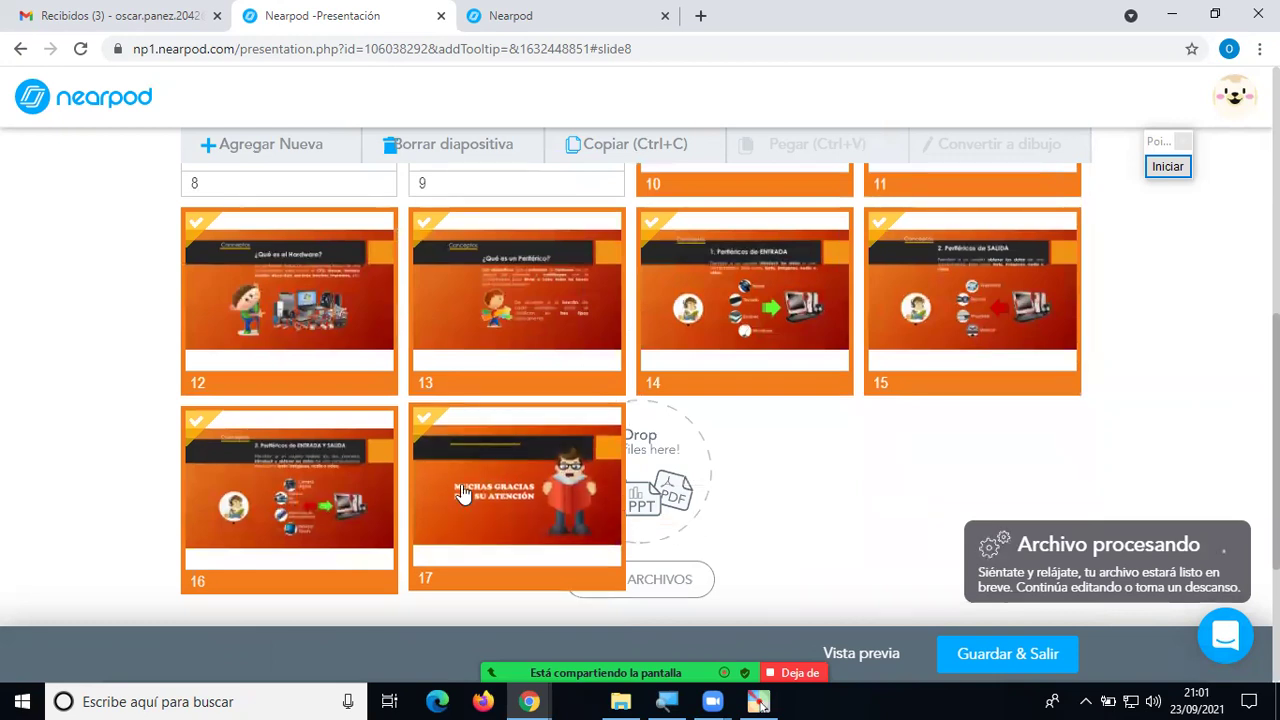
key("Delete")
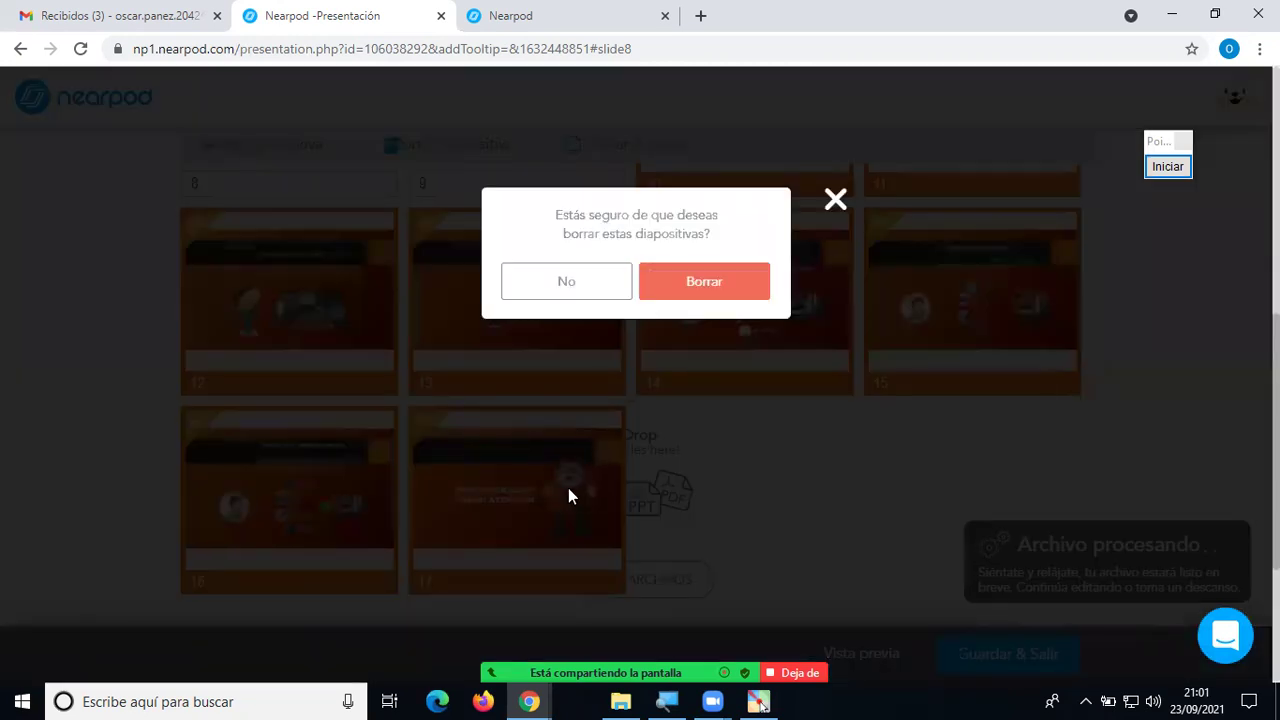
key("Escape")
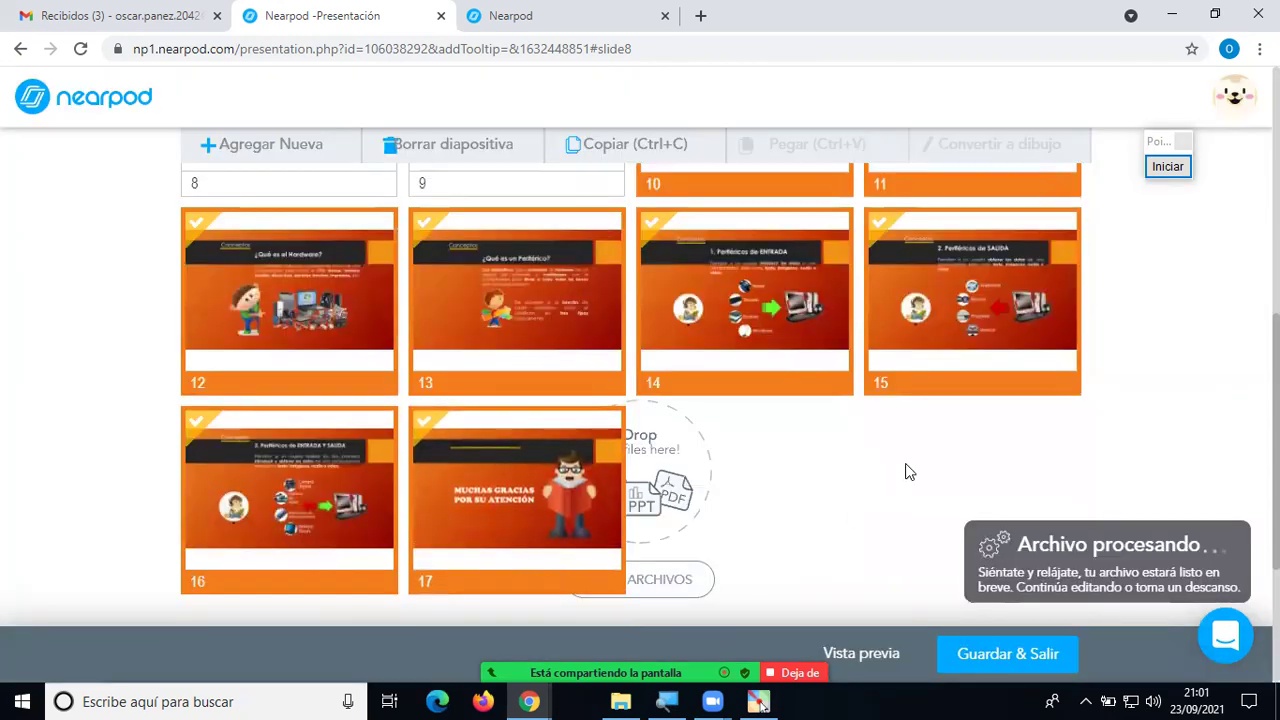
scroll(1065, 430, "up", 3)
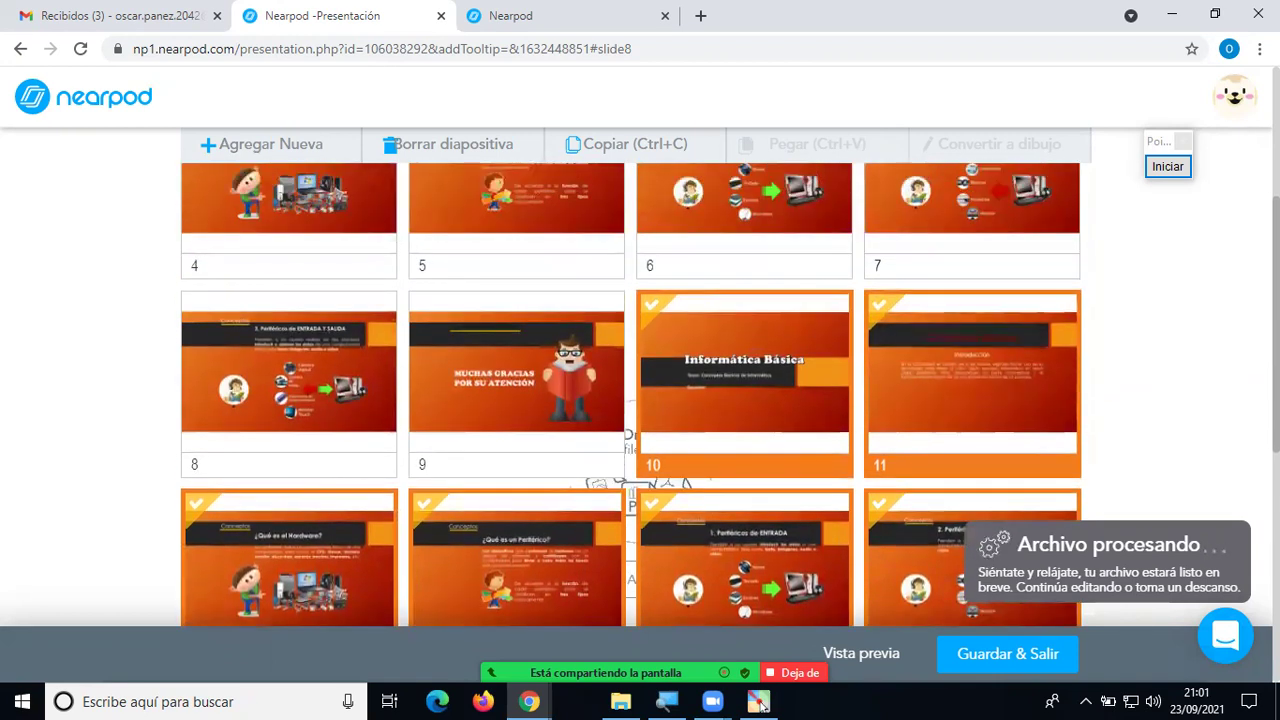
Delete the duplicate Informática Básica slide 10, confirming with Borrar.
left_click(1224, 370)
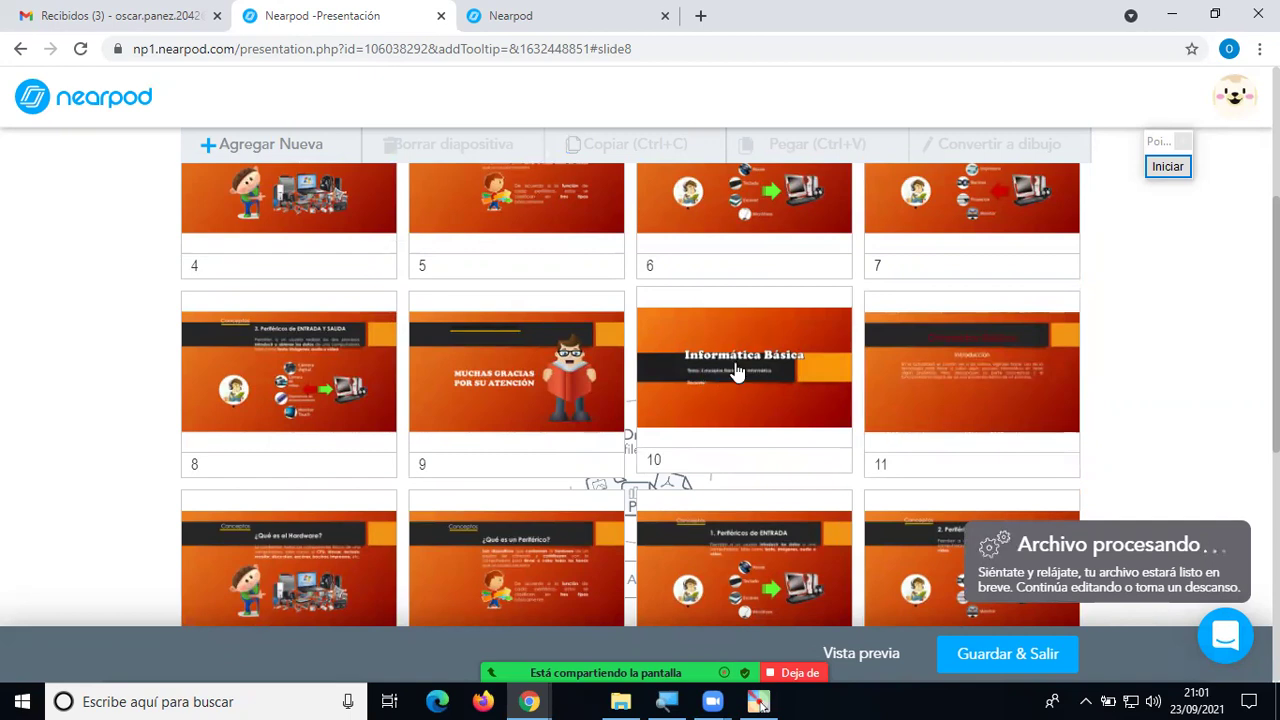
left_click(735, 366)
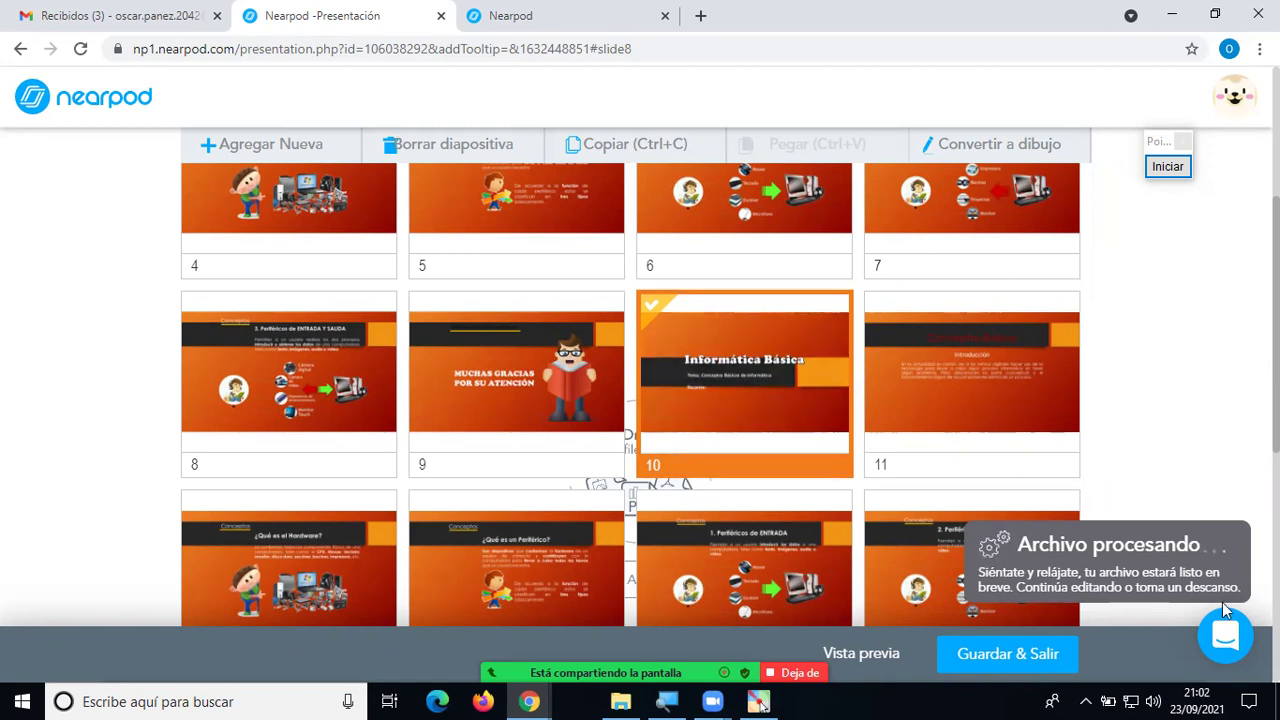
key("Delete")
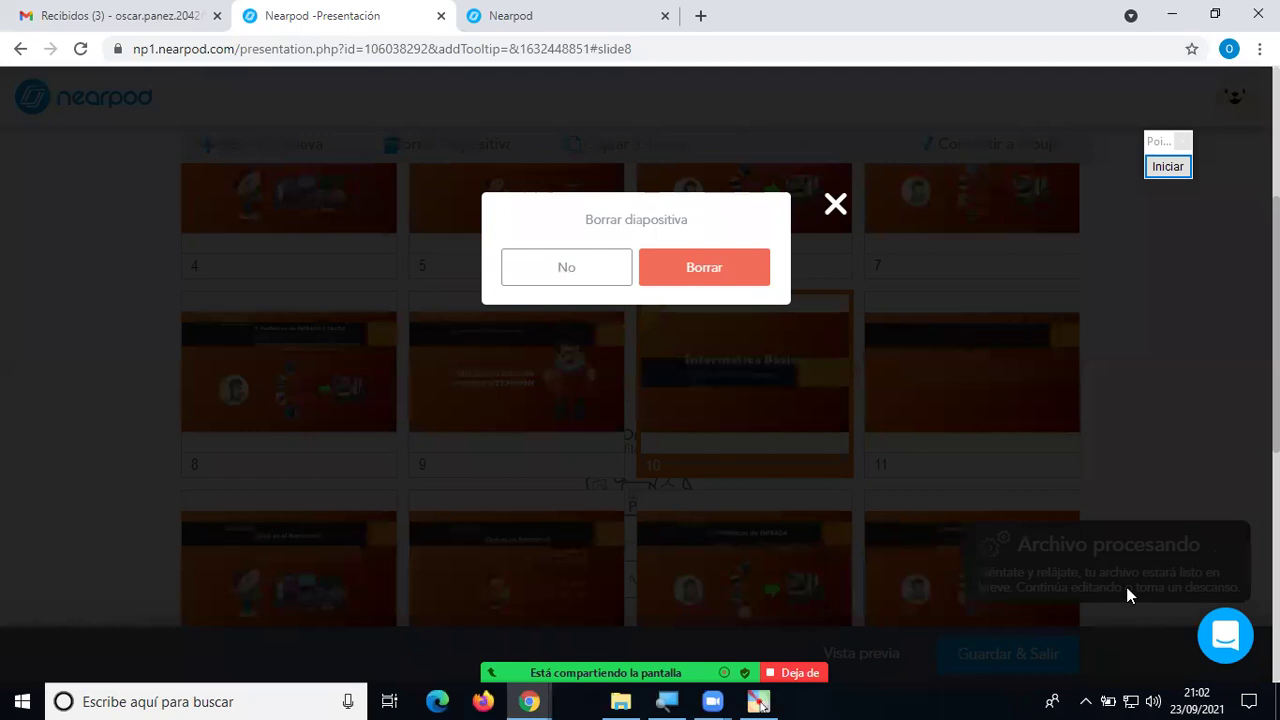
left_click(713, 274)
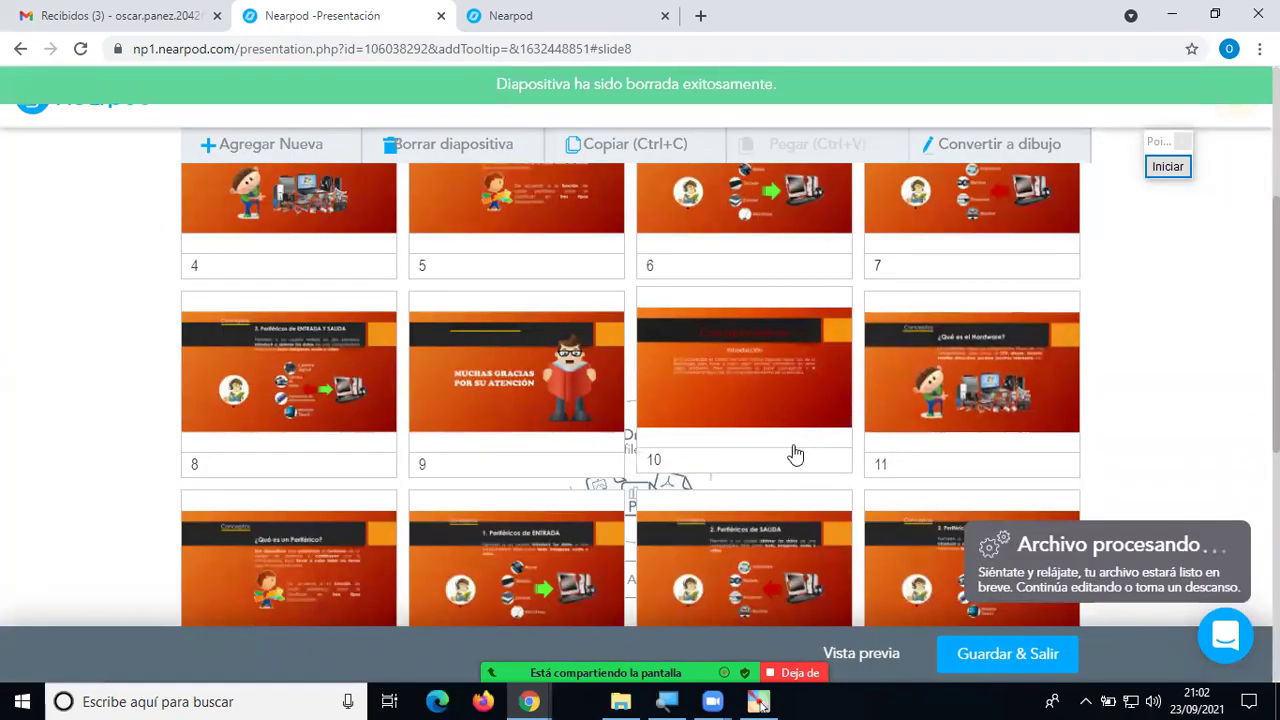
Select the remaining duplicate slides 10–16 and delete them, confirming with Borrar.
left_click(766, 376)
left_click(922, 380)
left_click(300, 578)
left_click(520, 578)
left_click(660, 582)
left_click(905, 570)
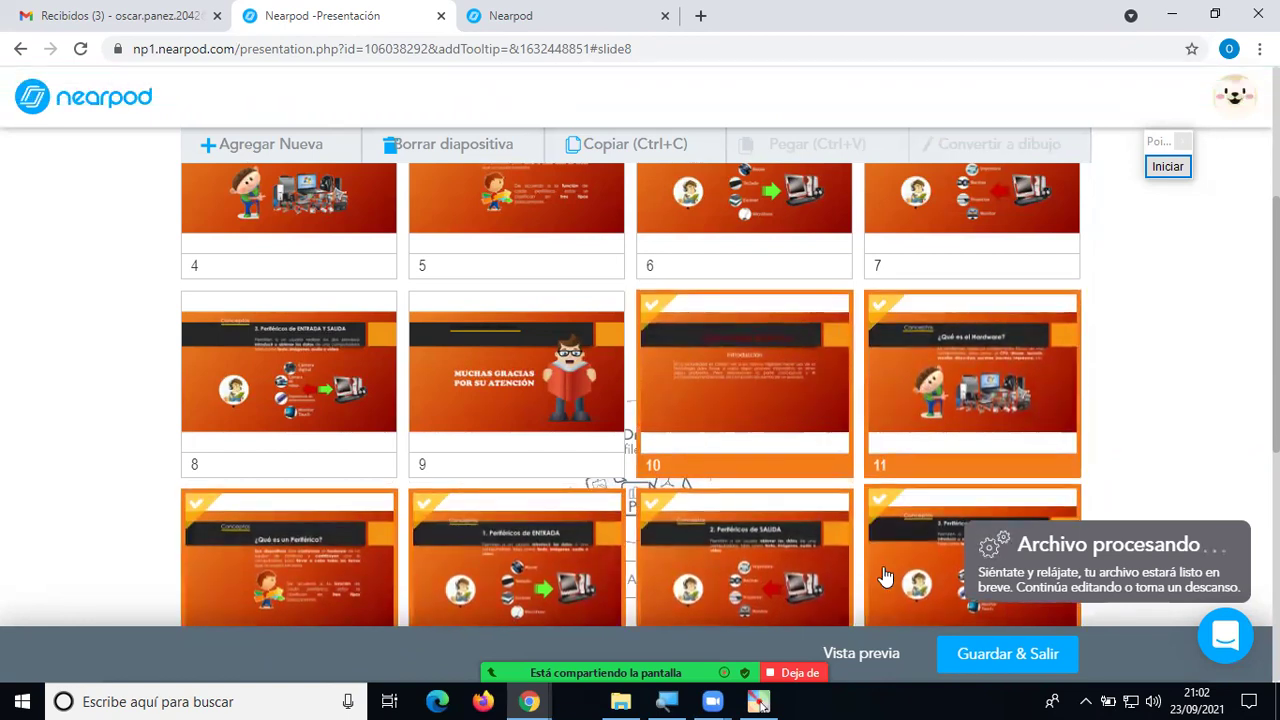
scroll(914, 523, "down", 2)
scroll(914, 530, "down", 2)
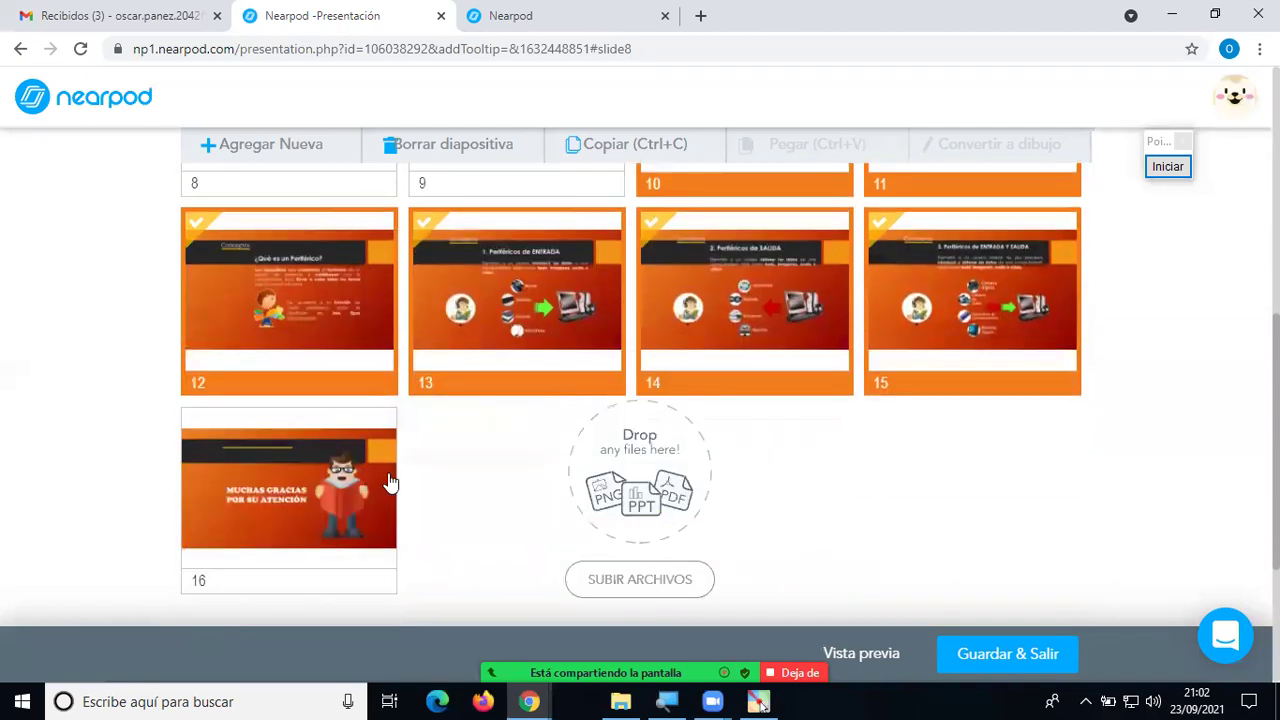
left_click(250, 478)
scroll(868, 436, "up", 2)
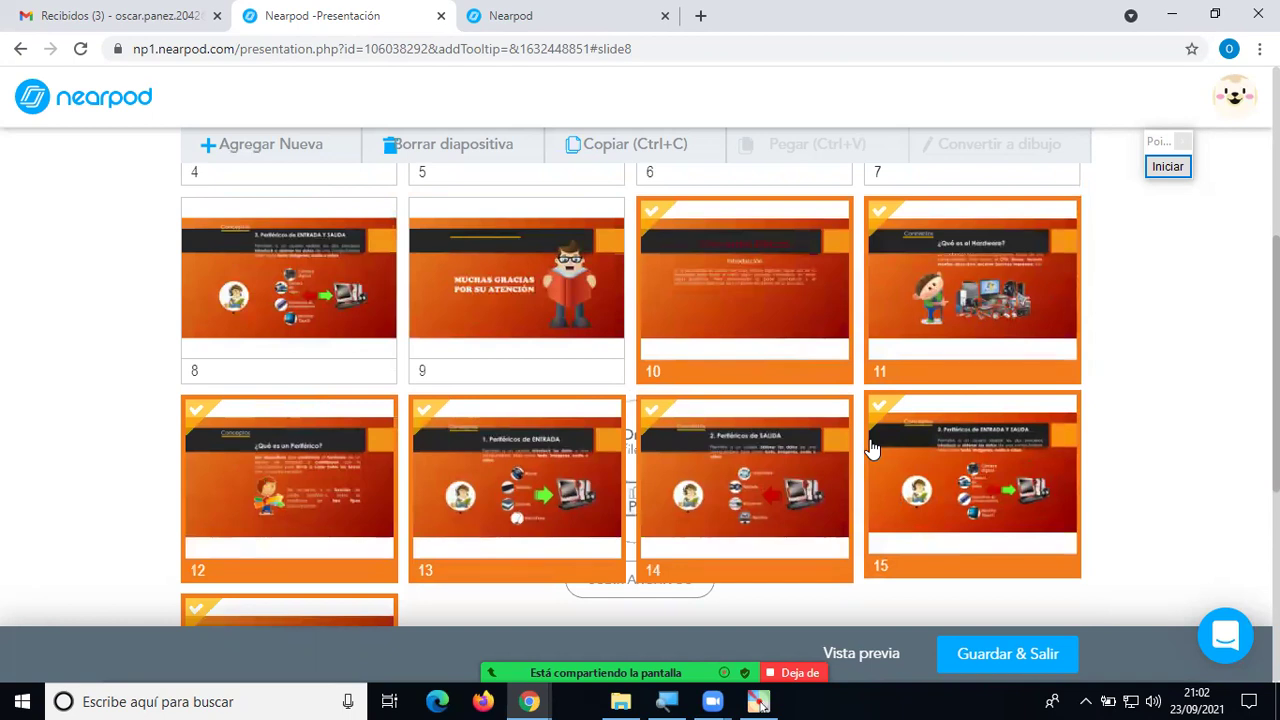
scroll(870, 448, "down", 2)
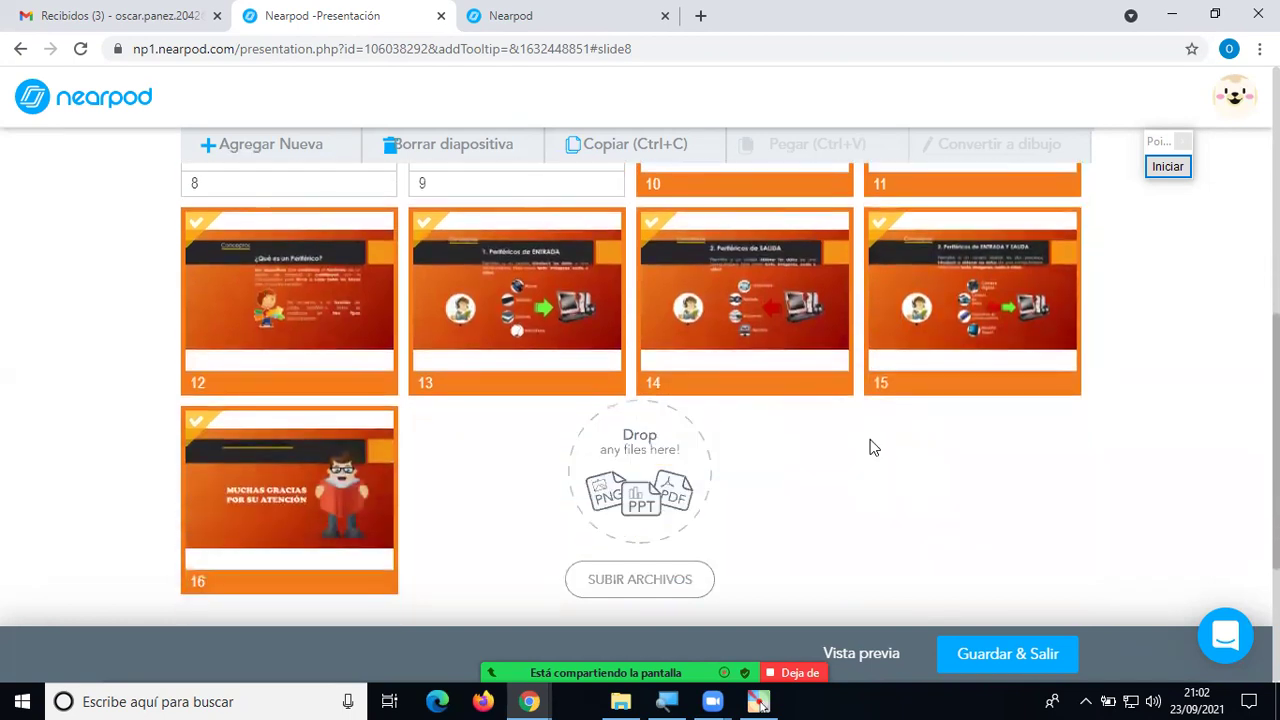
key("Delete")
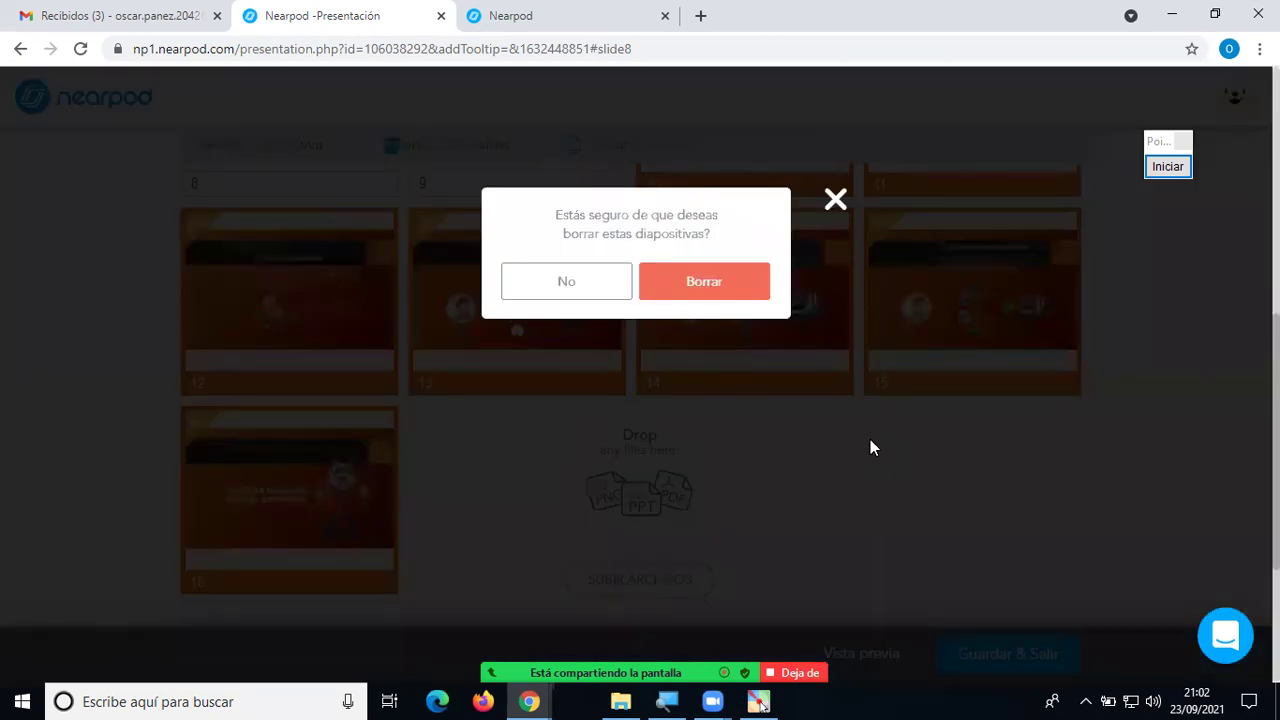
left_click(720, 290)
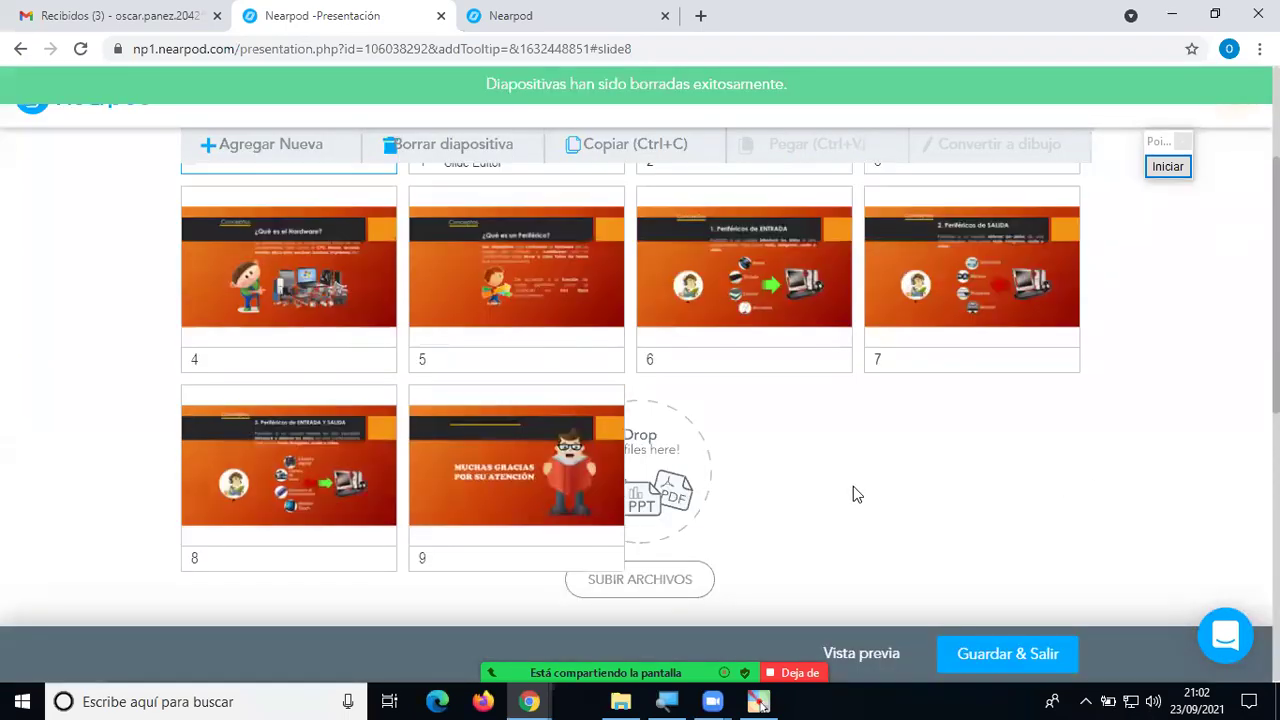
scroll(855, 492, "down", 1)
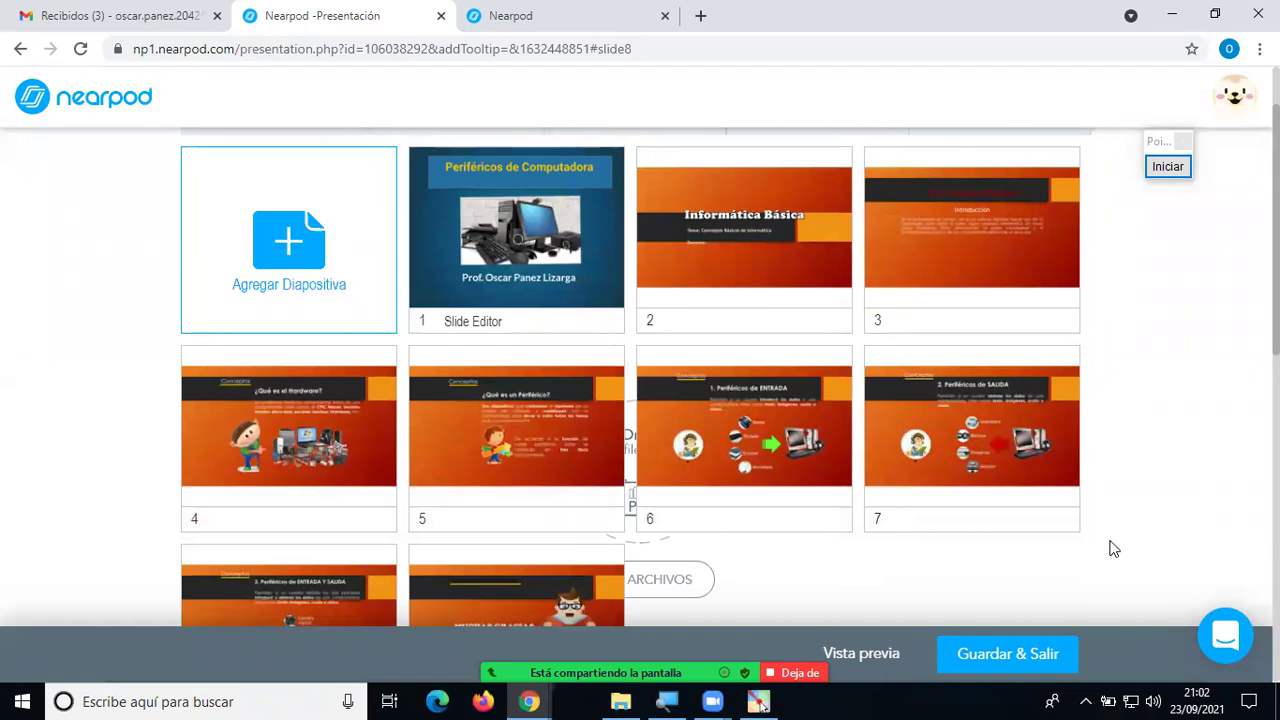
scroll(1100, 556, "down", 2)
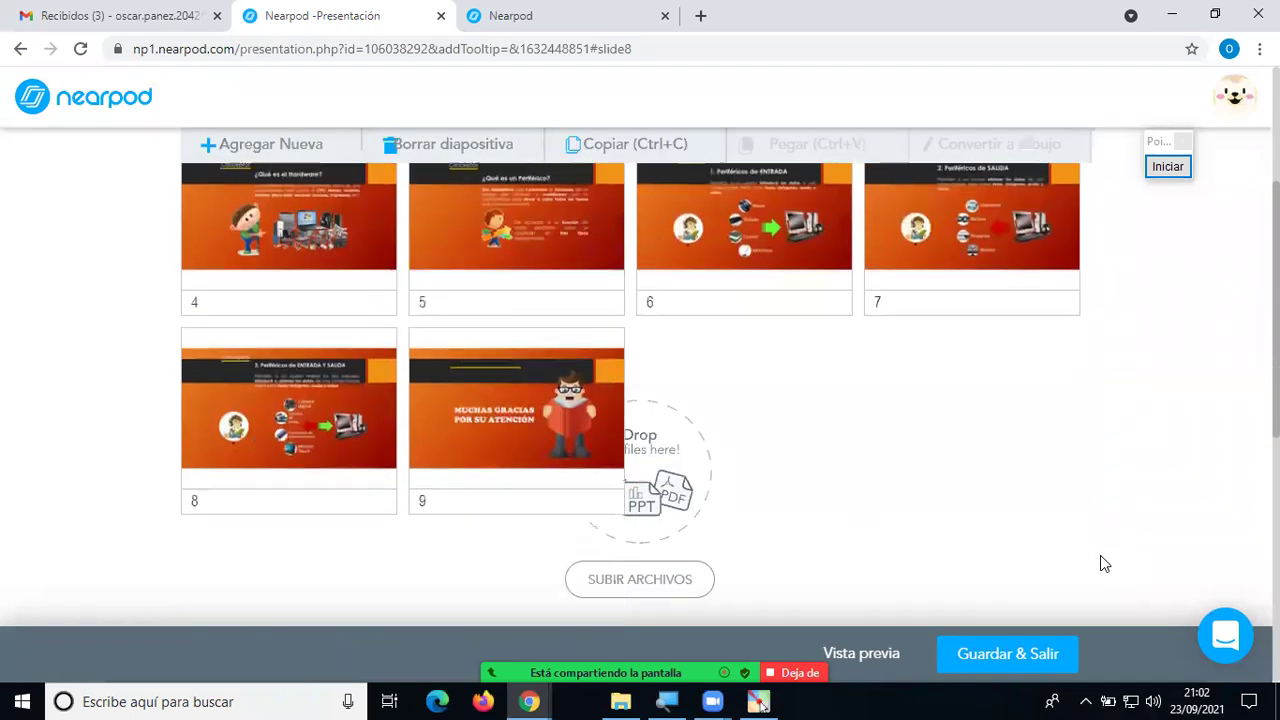
scroll(1100, 556, "up", 3)
left_click(1112, 532)
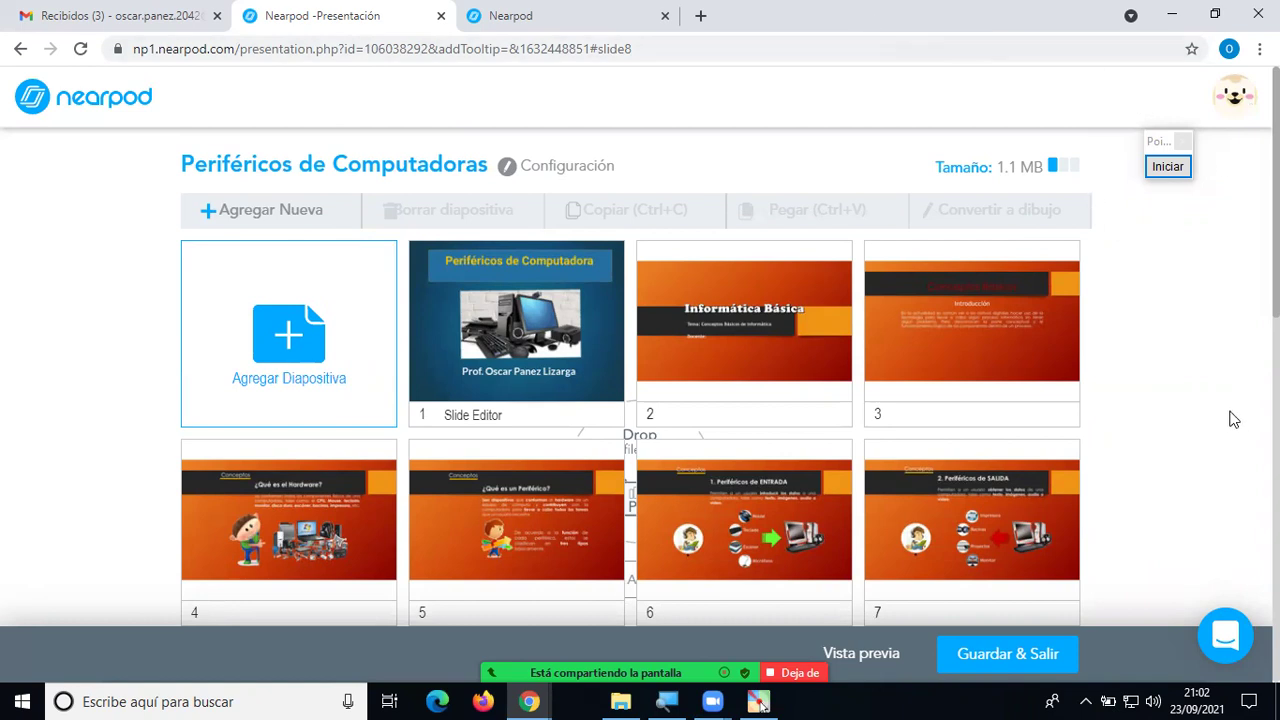
From the Mis Lecciones library, create a new blank lesson via Crear > Lección.
left_click(510, 14)
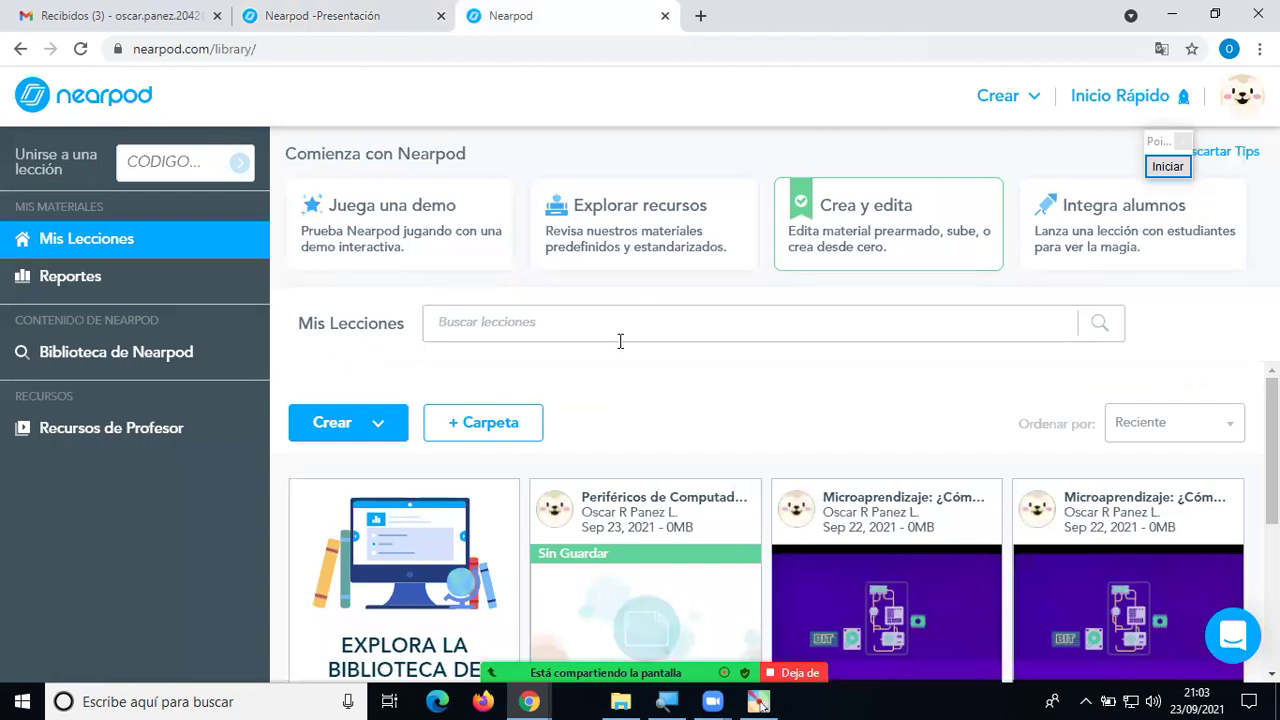
left_click(382, 432)
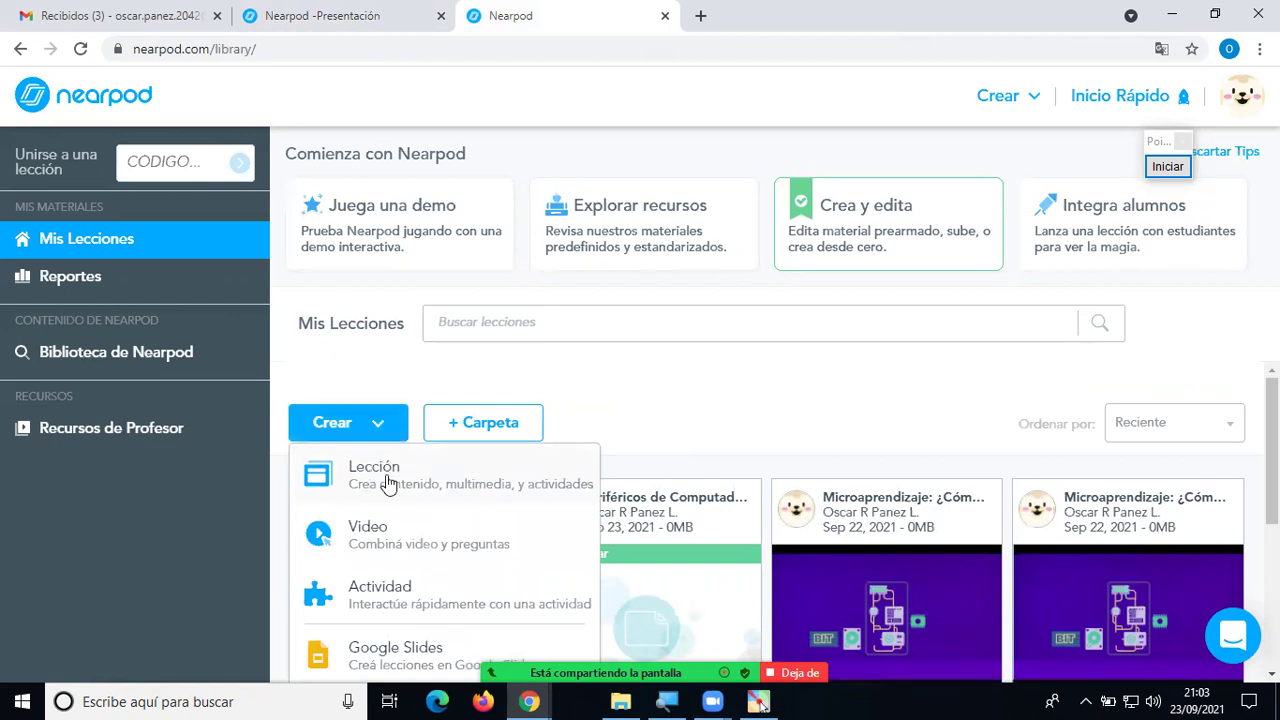
left_click(390, 482)
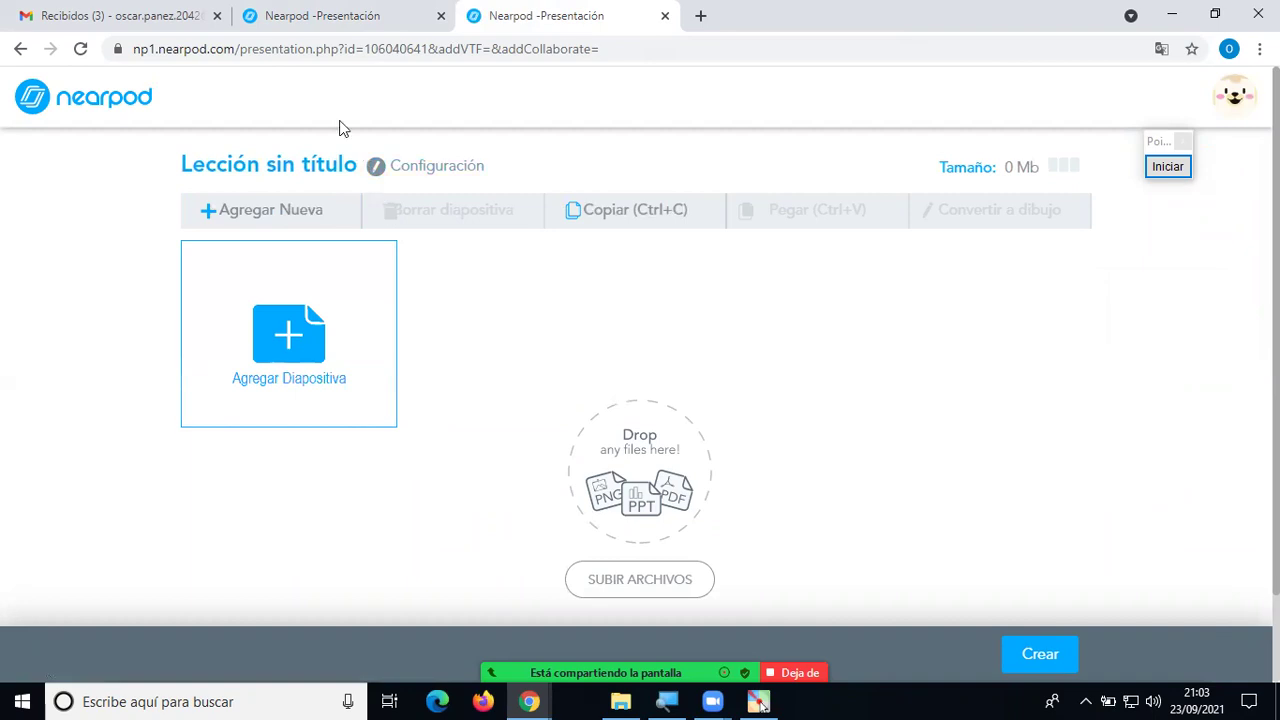
Title the new lesson 'Fracciones', set level 5° and subject Ciencias, and submit the details.
left_click(430, 170)
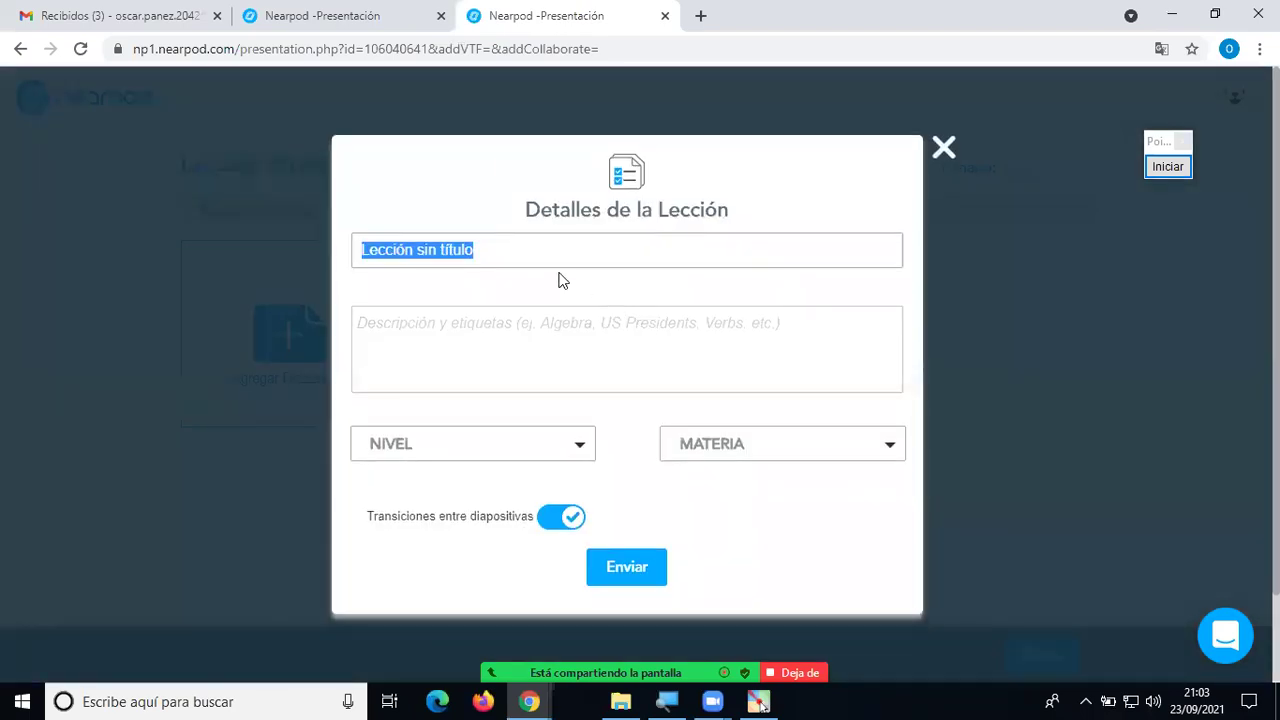
type("Fracciones")
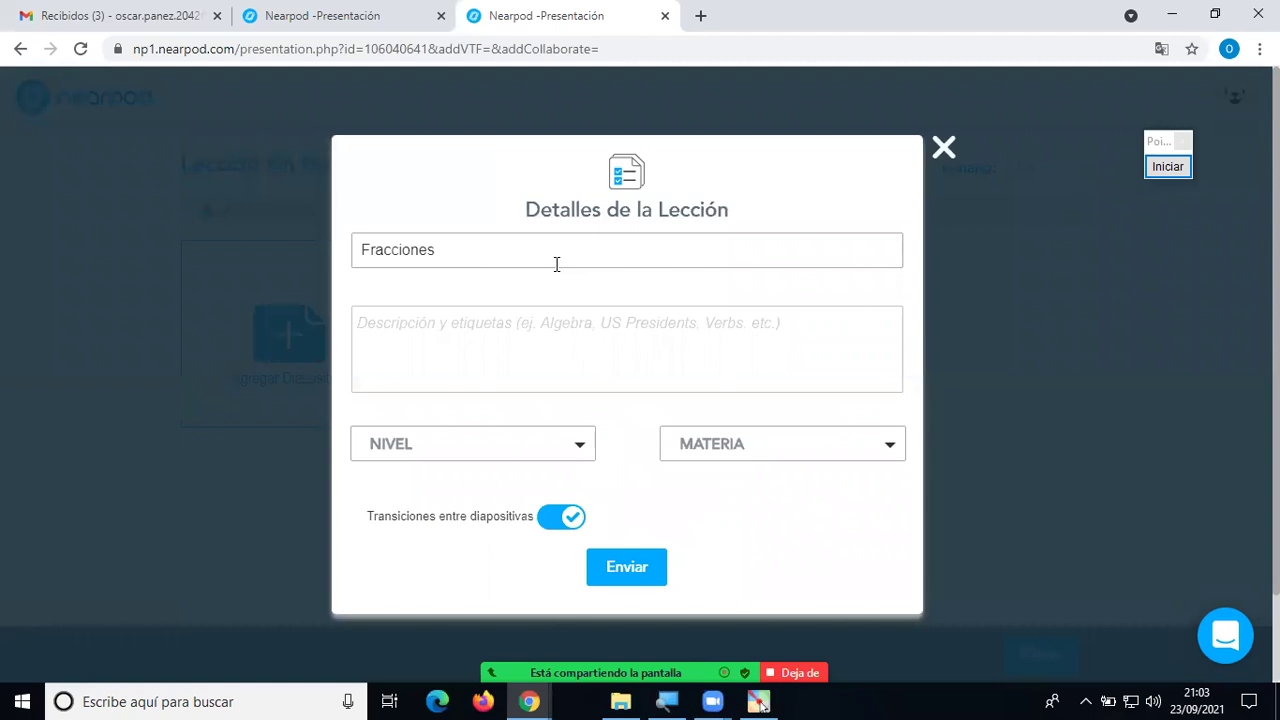
left_click(484, 443)
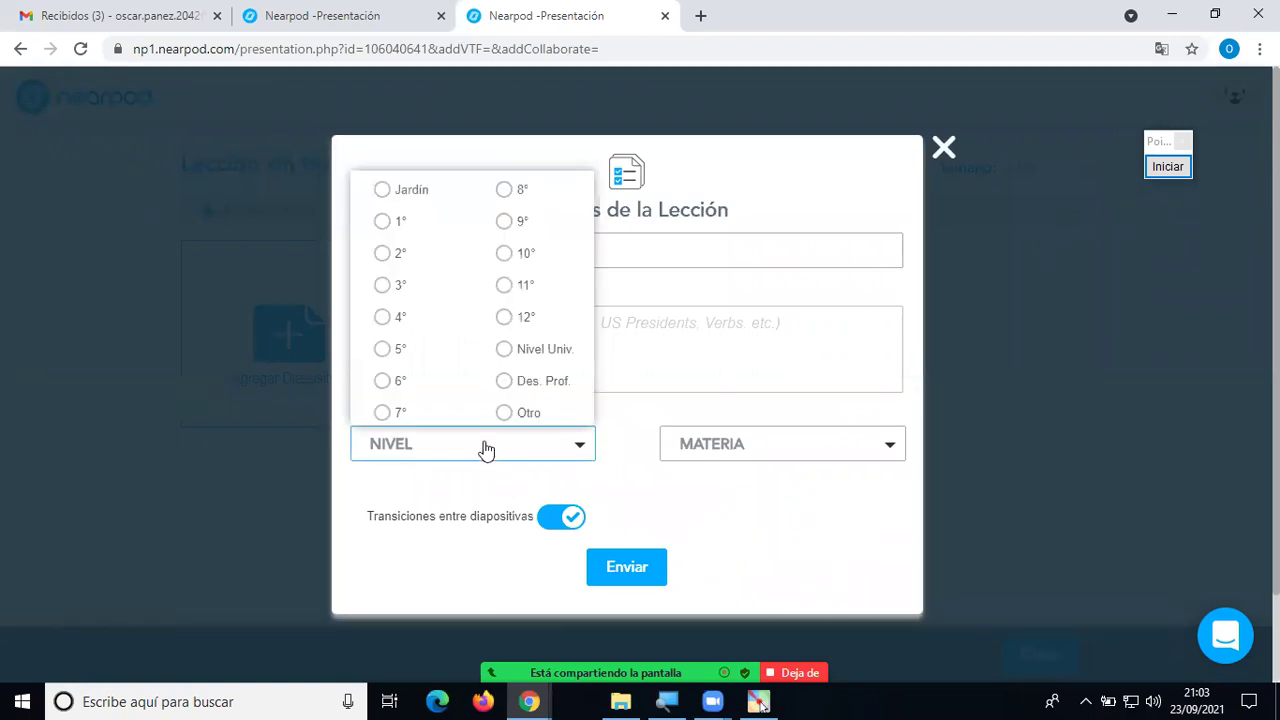
left_click(400, 352)
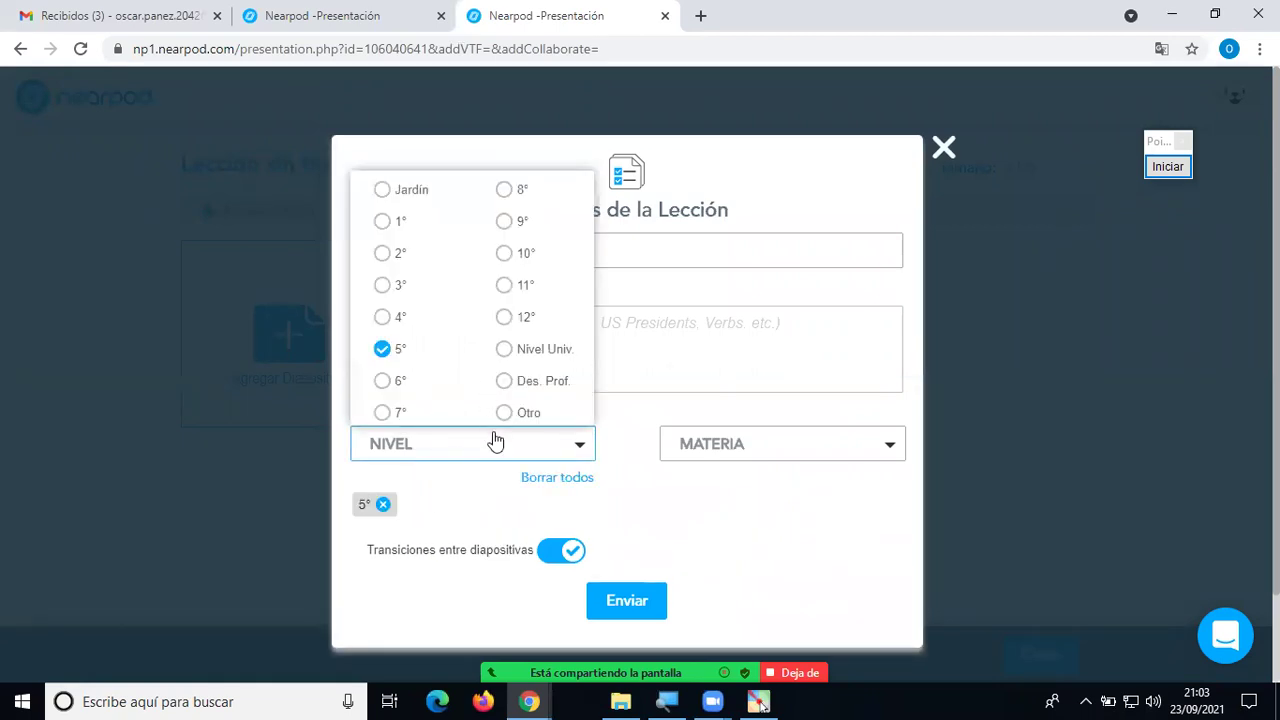
left_click(684, 418)
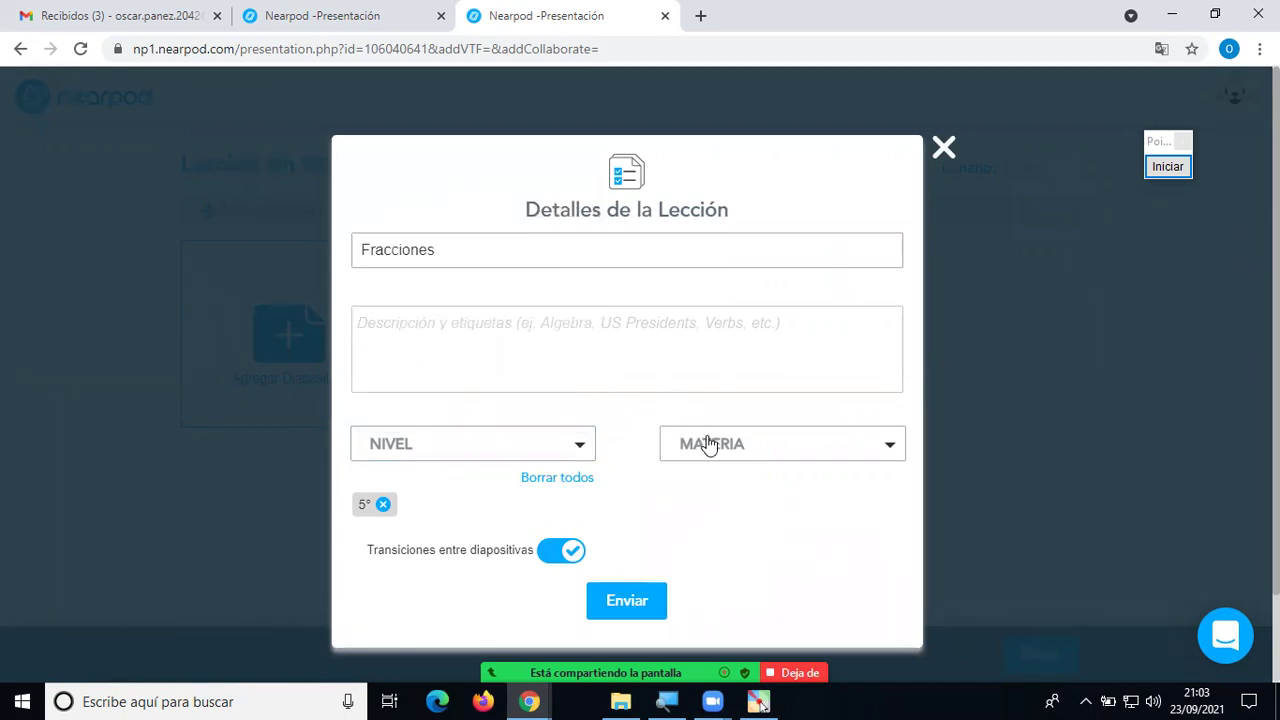
left_click(708, 444)
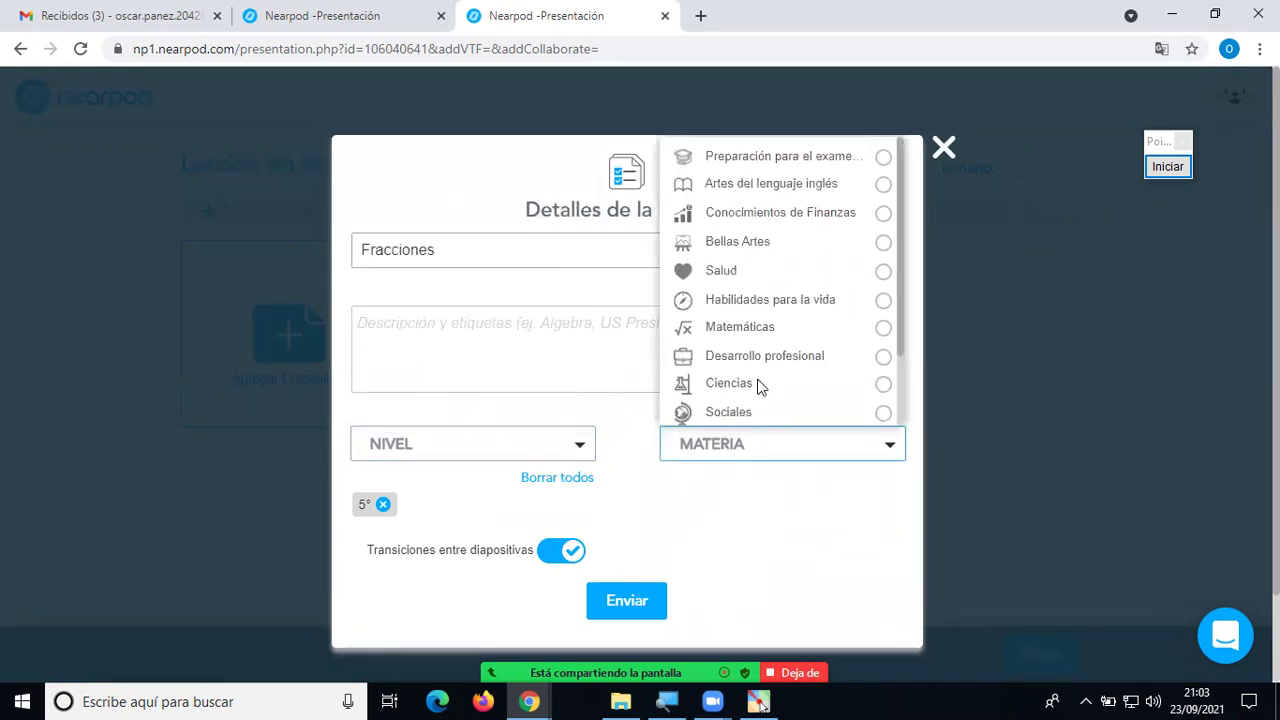
left_click(740, 387)
left_click(744, 557)
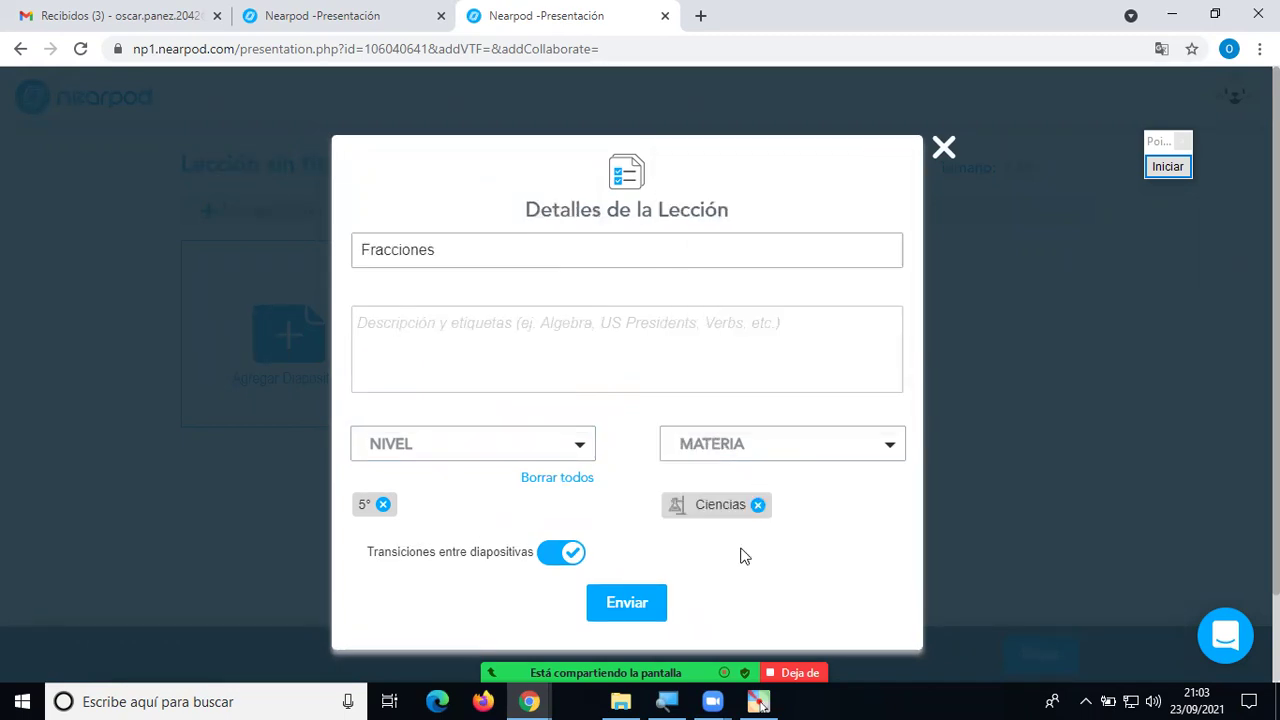
left_click(625, 603)
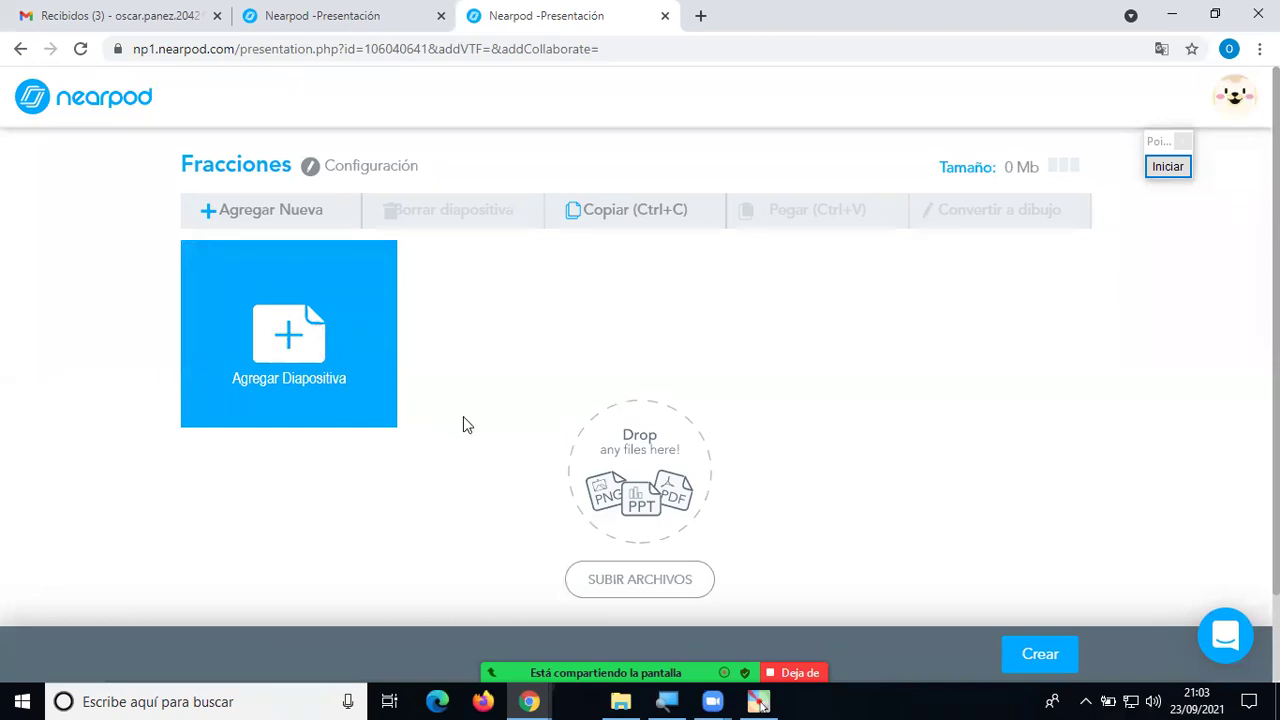
left_click(661, 582)
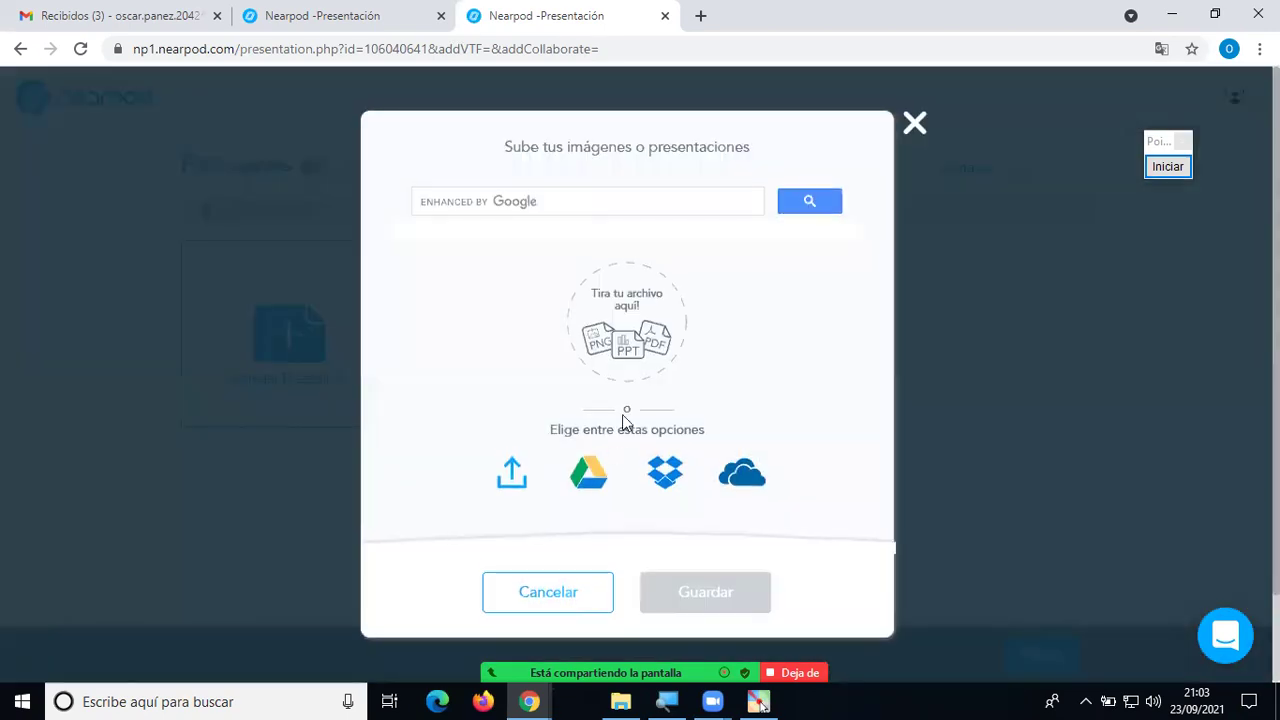
left_click(517, 478)
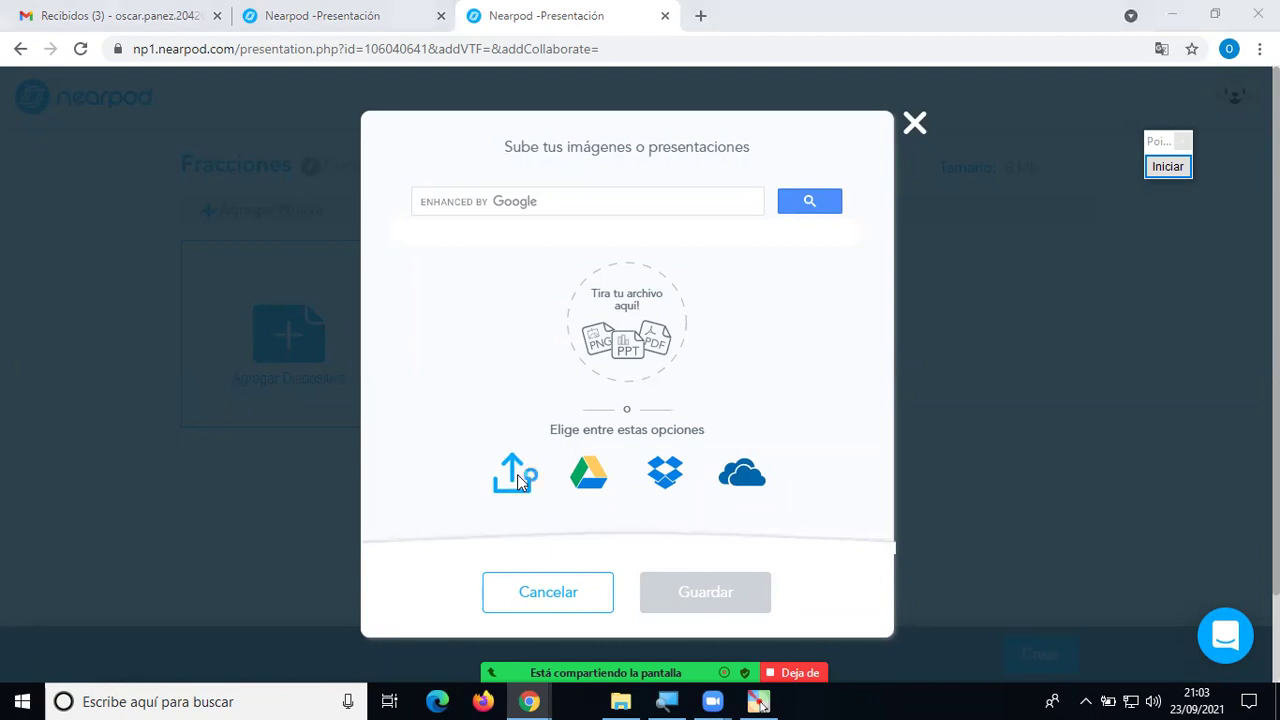
left_click_drag(624, 170, 624, 335)
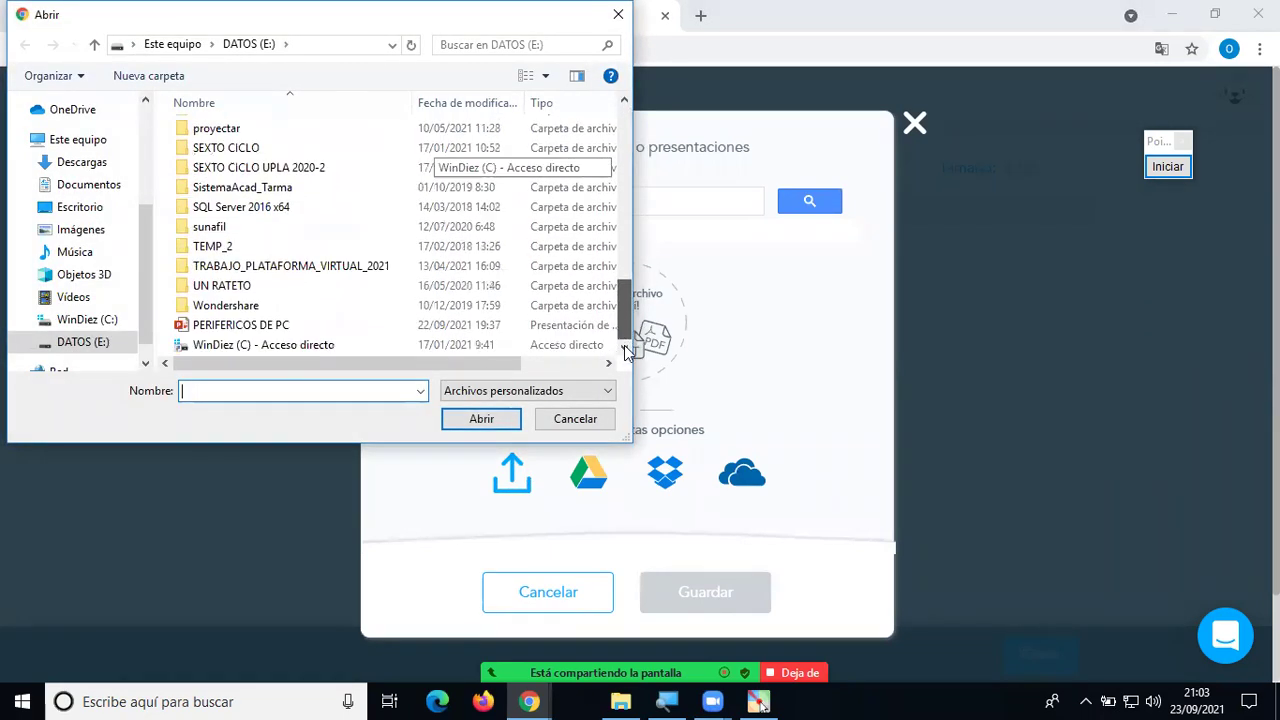
left_click(234, 325)
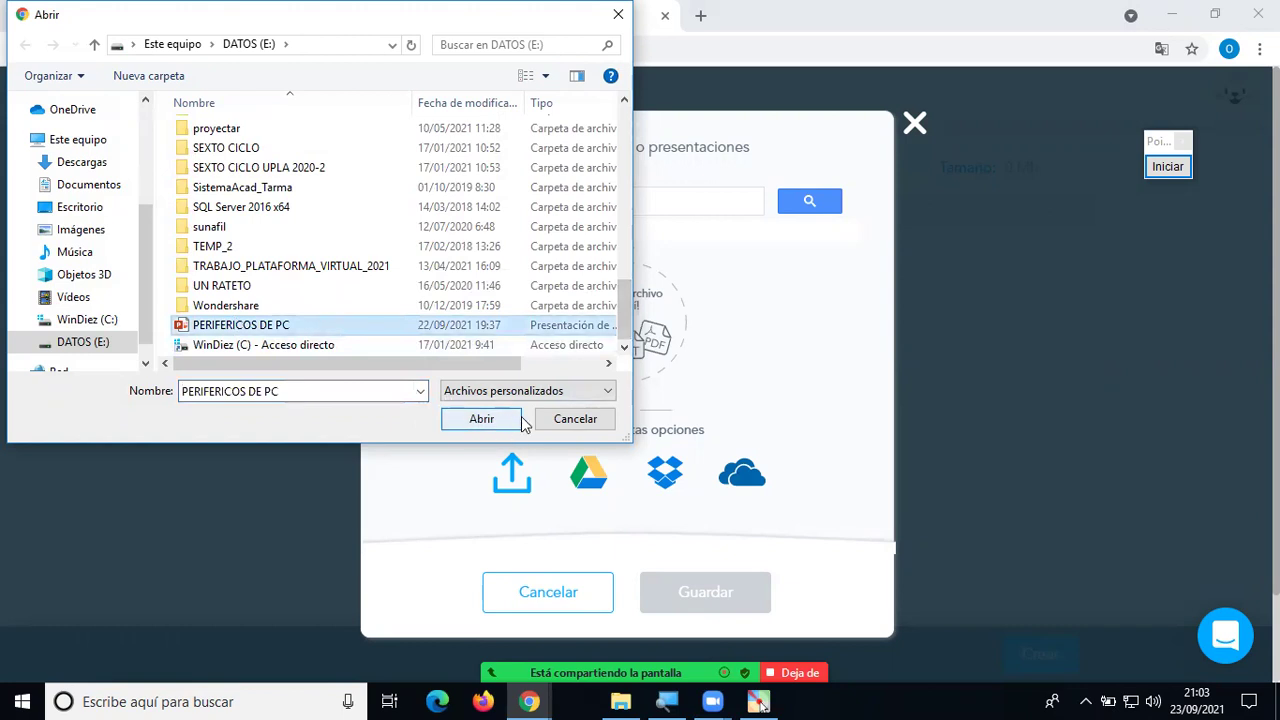
left_click(489, 424)
left_click(915, 124)
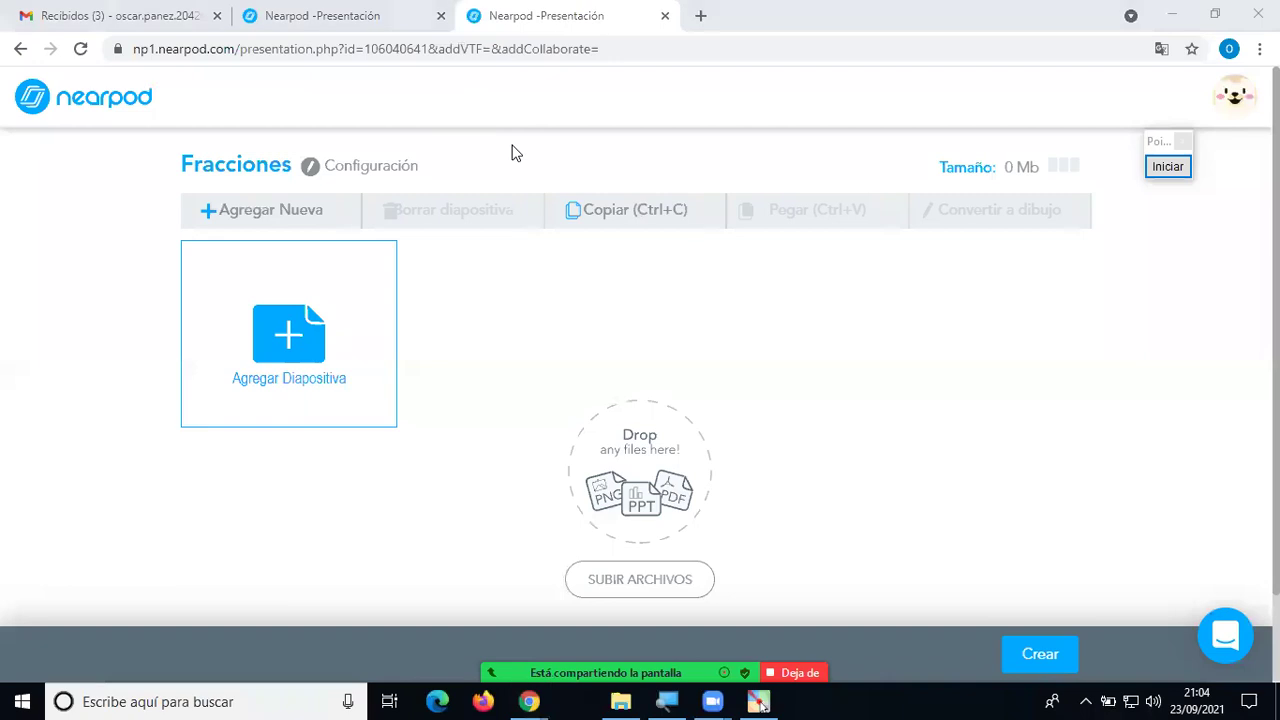
Switch to the Periféricos de Computadoras tab and scroll through its nine slide thumbnails.
left_click(366, 15)
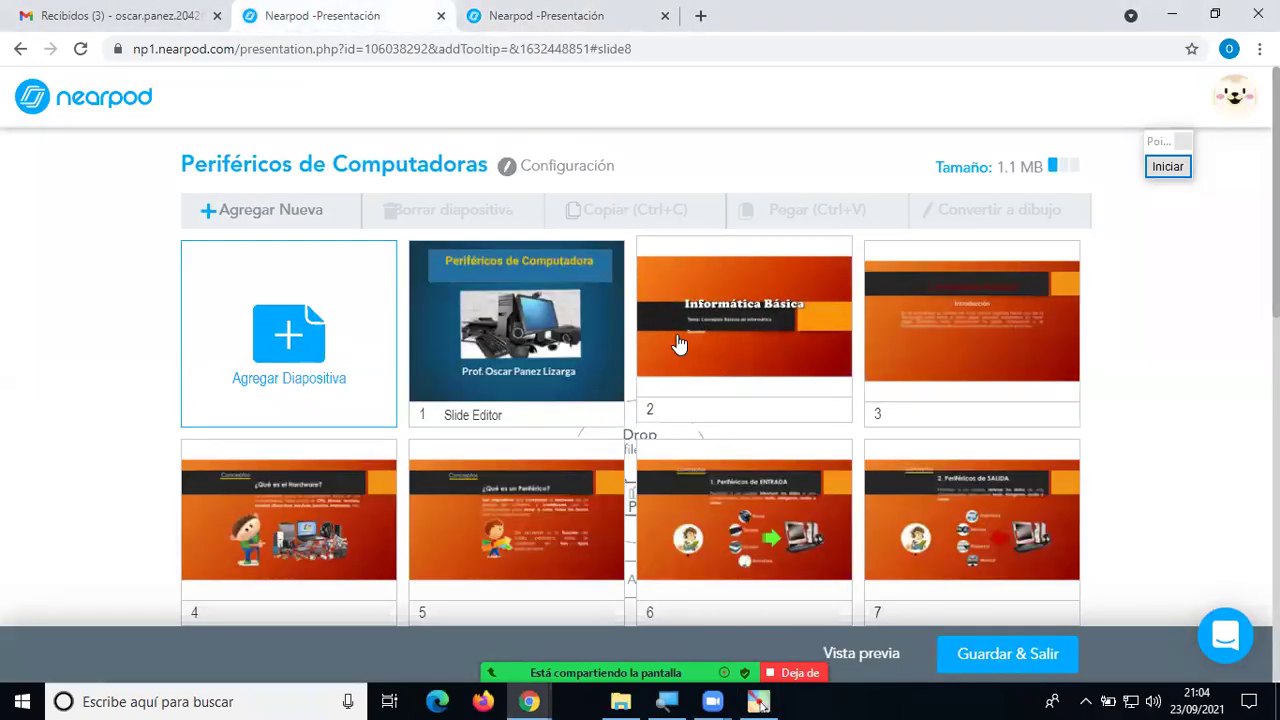
scroll(678, 345, "down", 3)
scroll(678, 345, "up", 3)
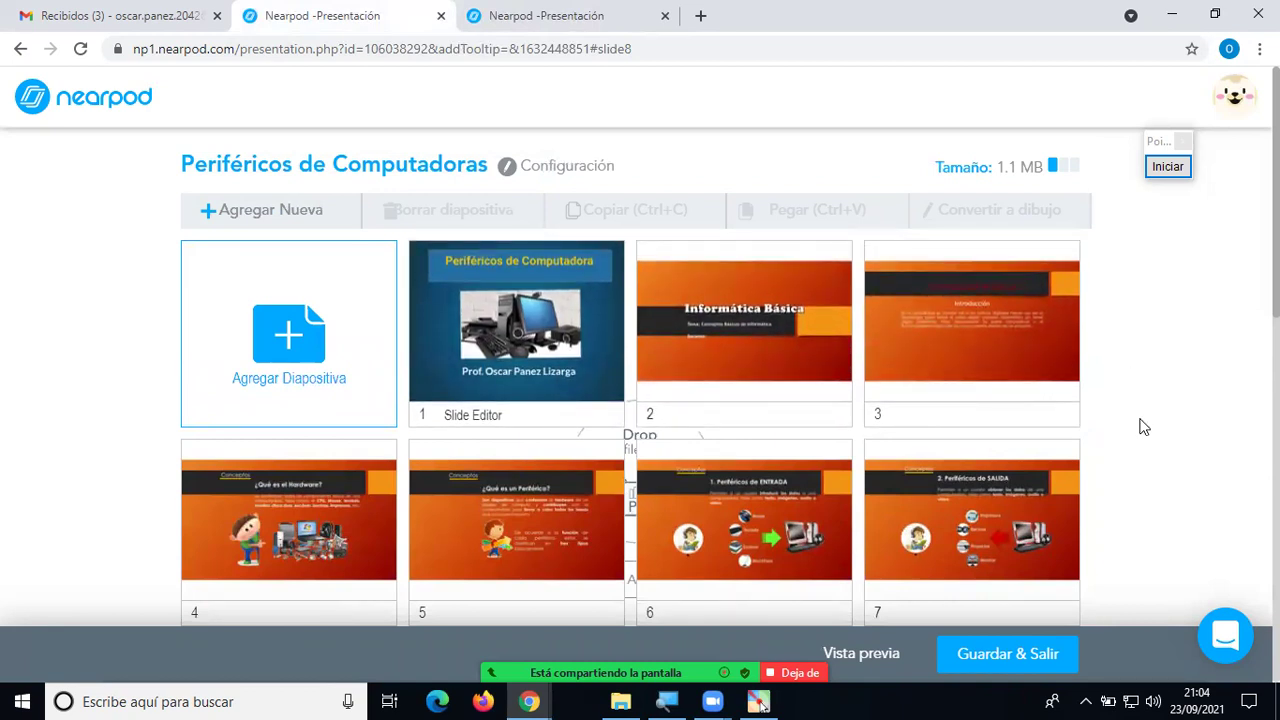
scroll(1147, 443, "down", 2)
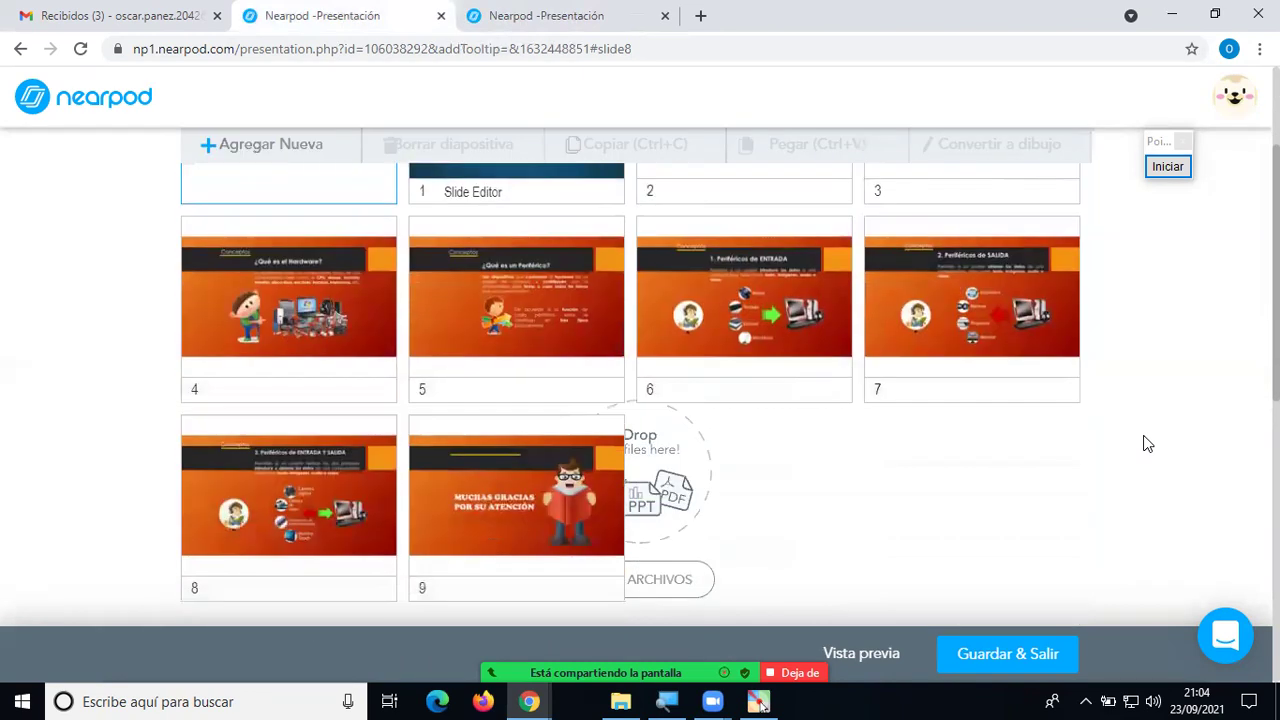
scroll(1066, 457, "up", 2)
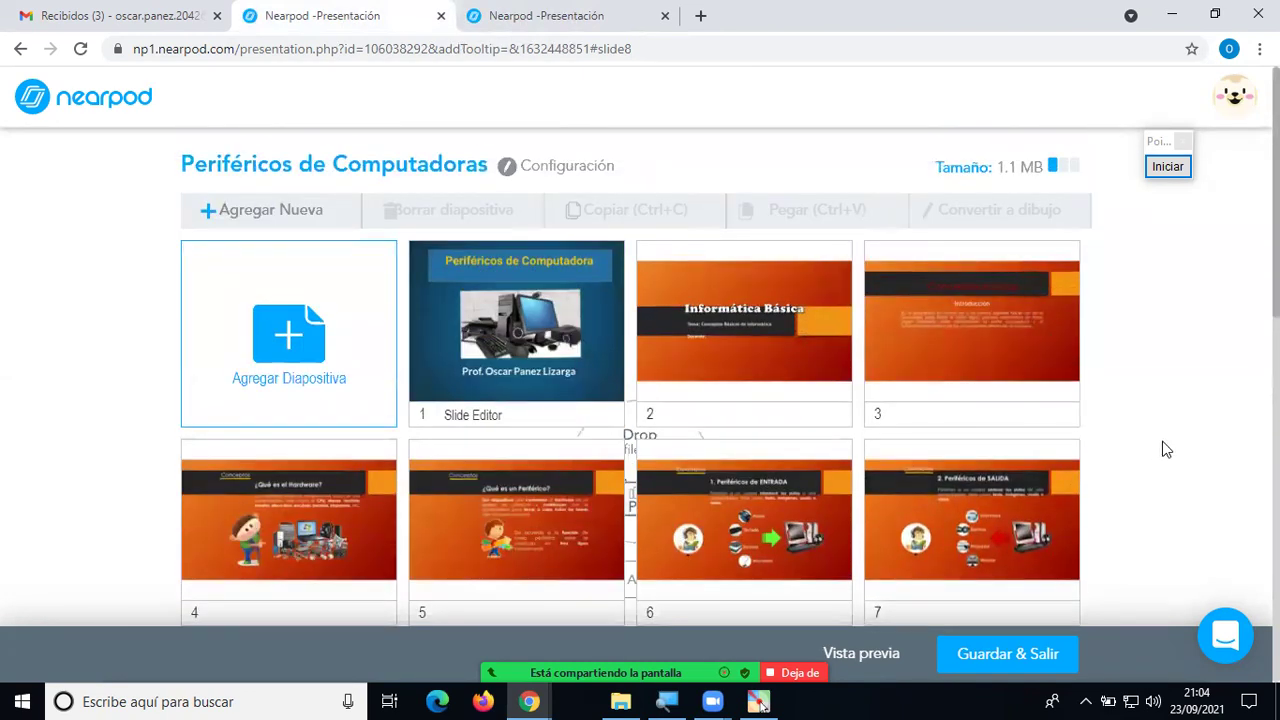
scroll(1150, 455, "down", 1)
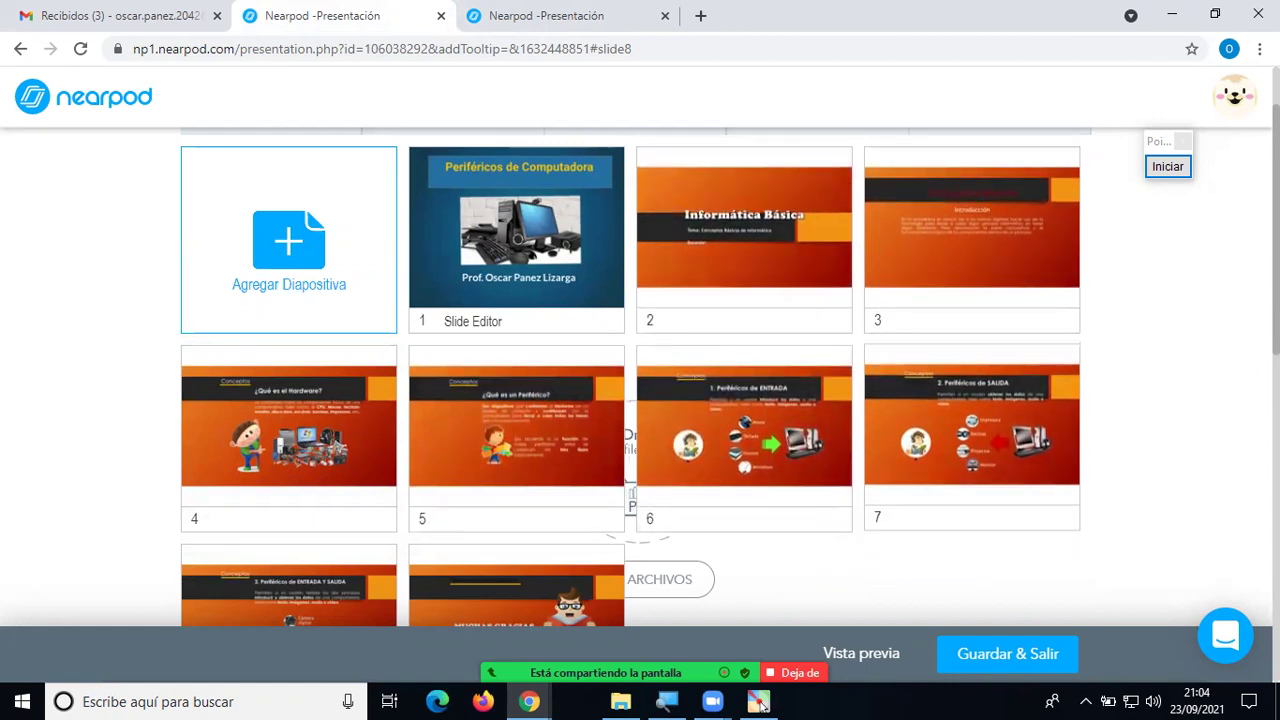
scroll(992, 356, "up", 1)
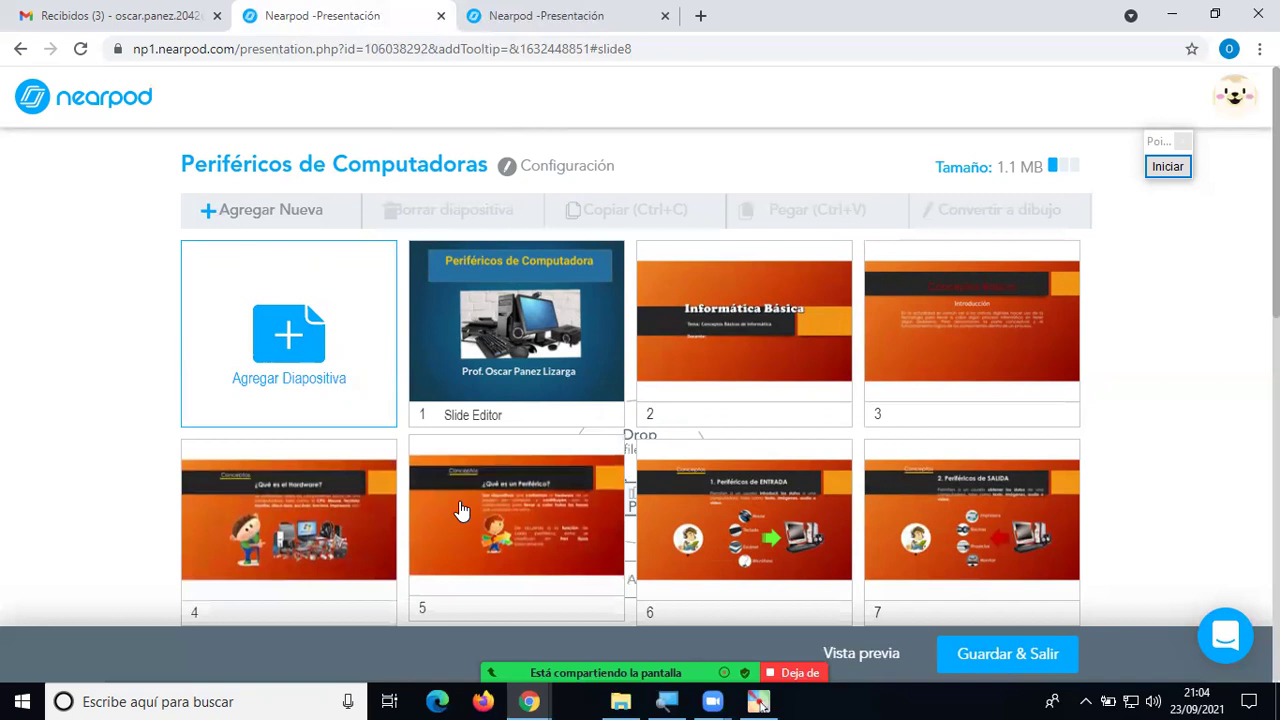
scroll(766, 420, "down", 2)
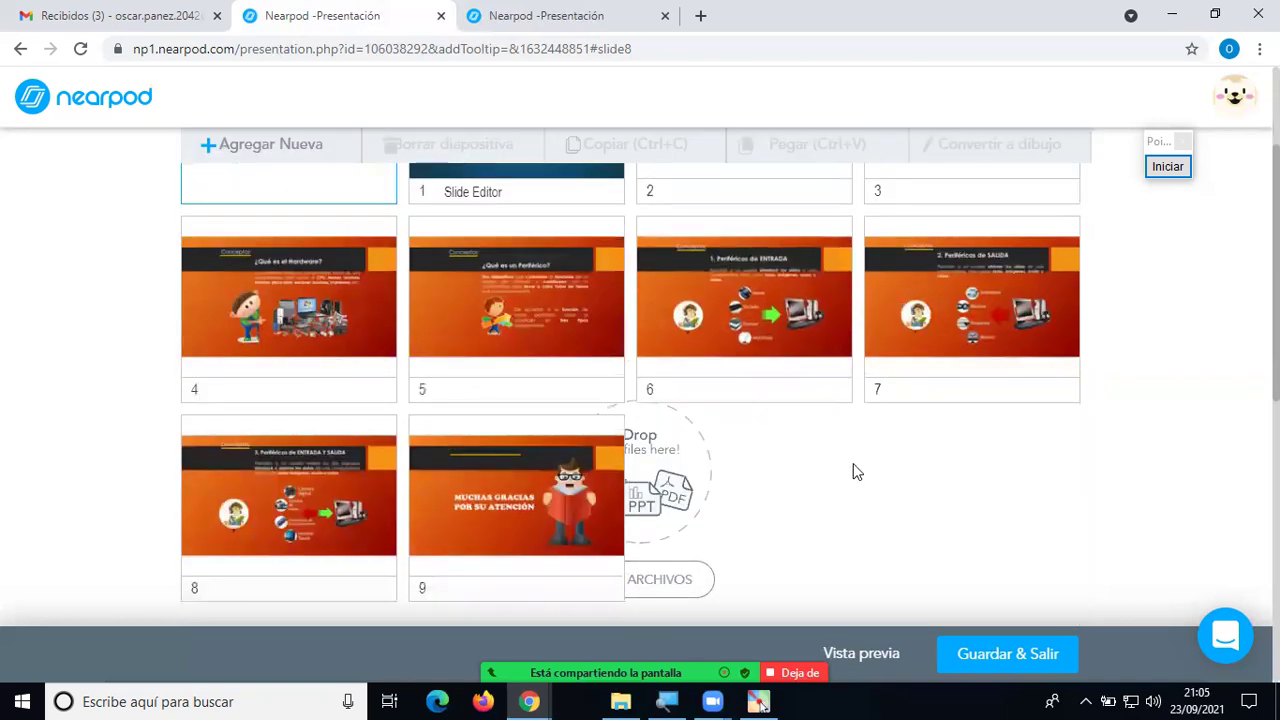
scroll(852, 471, "up", 2)
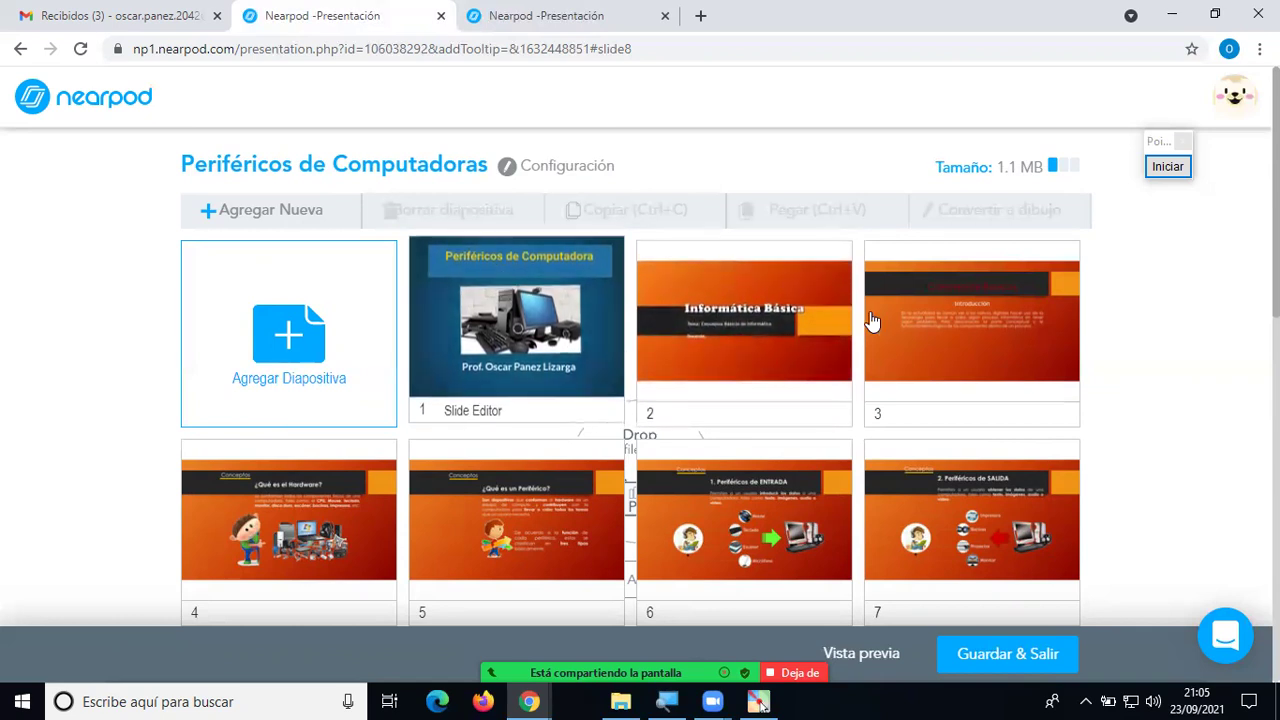
Delete slide 2, the Informática Básica slide, confirming in the Borrar diapositiva dialog.
left_click(676, 327)
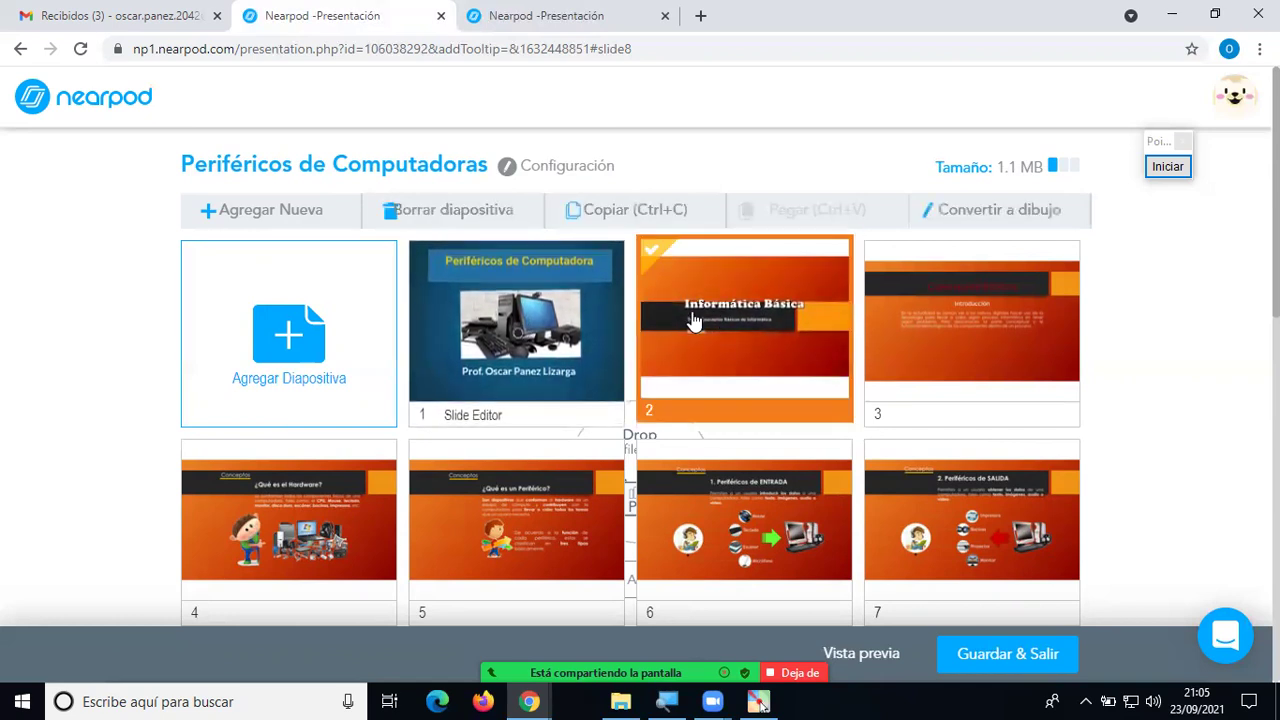
key("Delete")
key("Return")
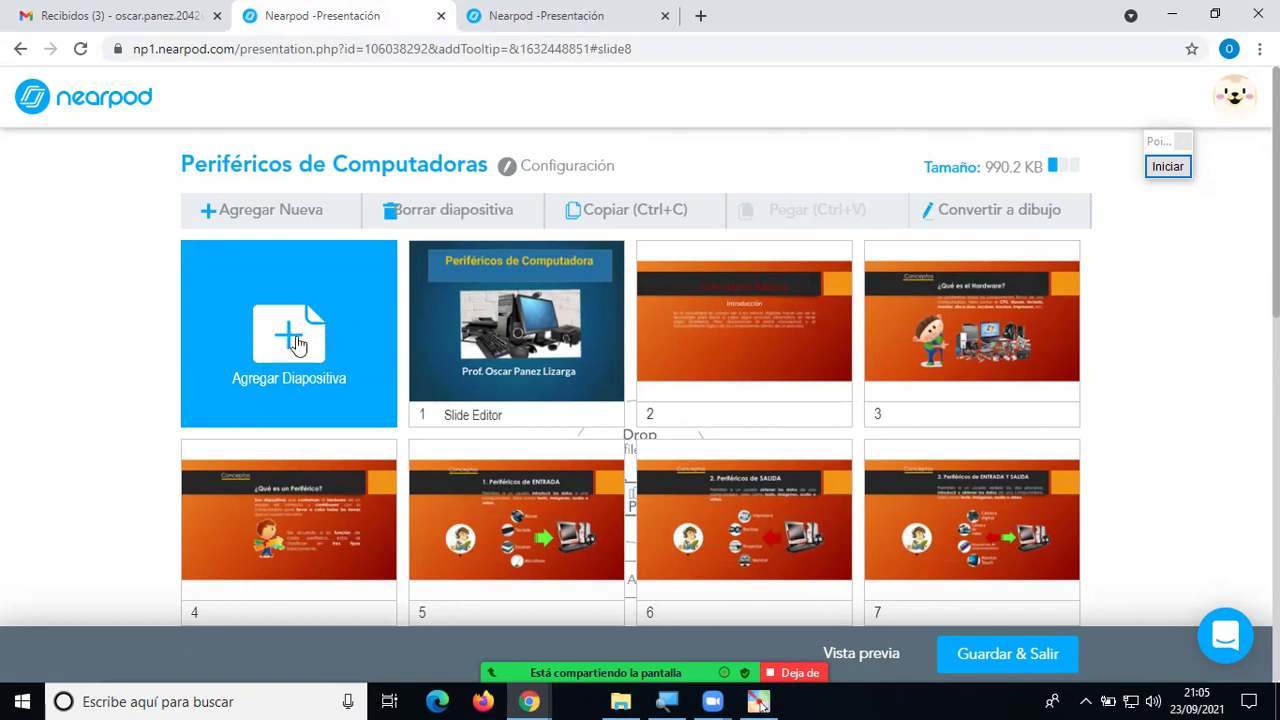
Close the add-slide content chooser unused, then switch to the Fracciones editor tab and reload it.
left_click(298, 342)
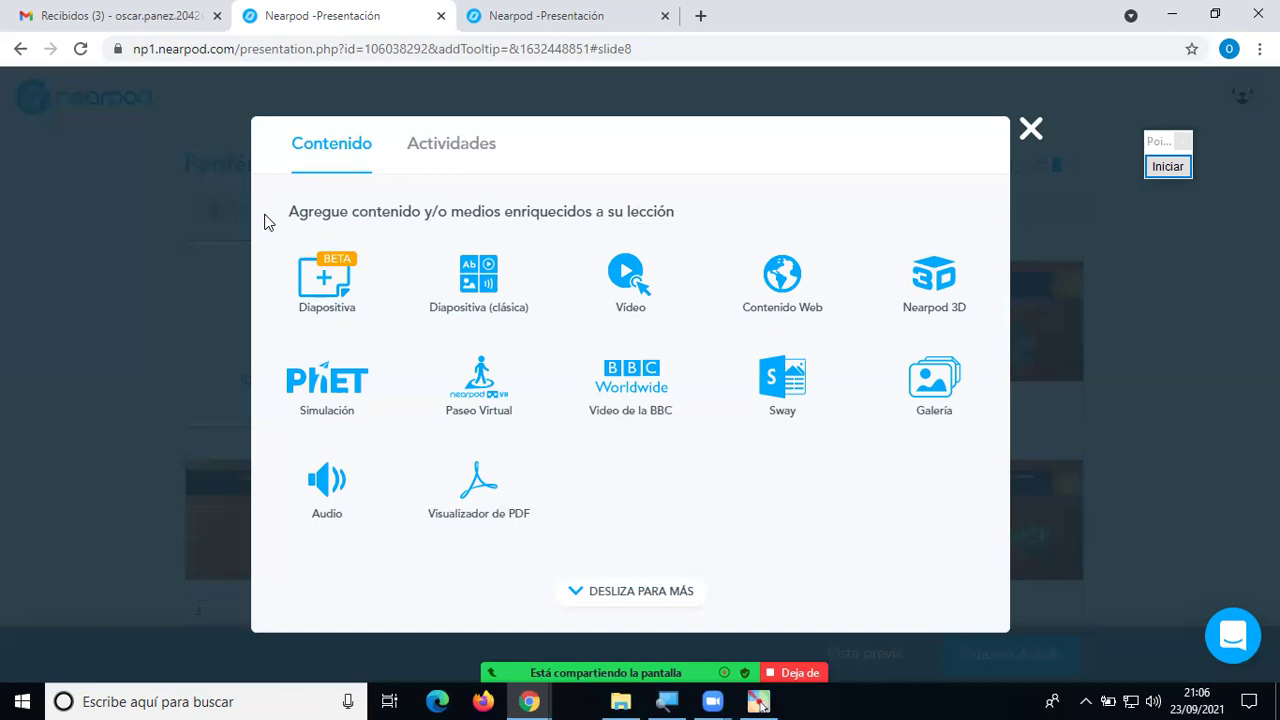
left_click(1030, 129)
scroll(1075, 385, "down", 2)
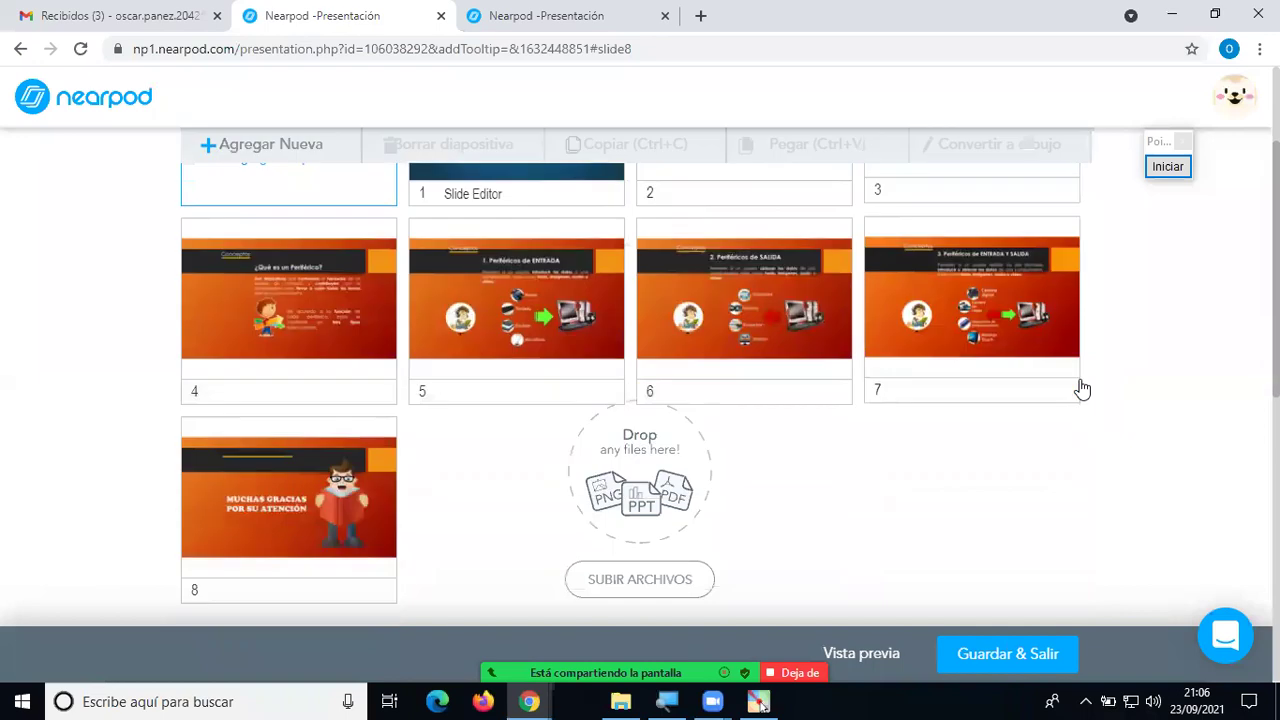
scroll(1089, 396, "up", 2)
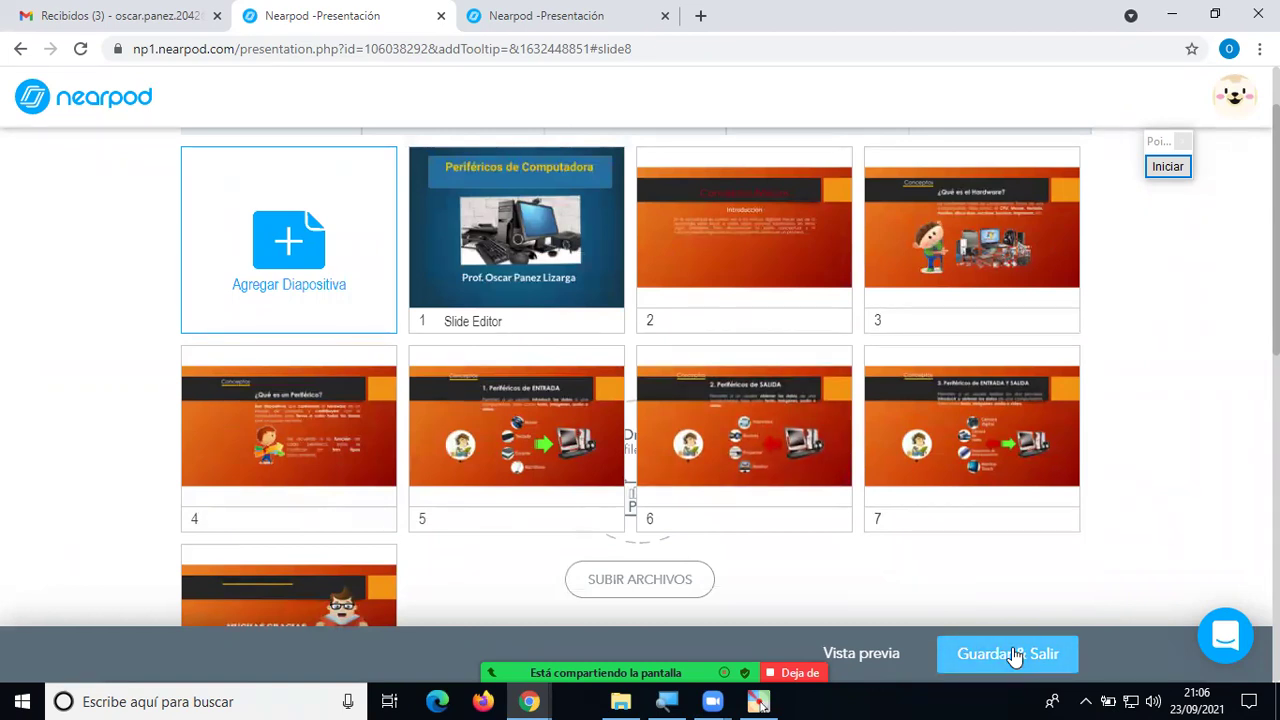
left_click(500, 18)
left_click(81, 49)
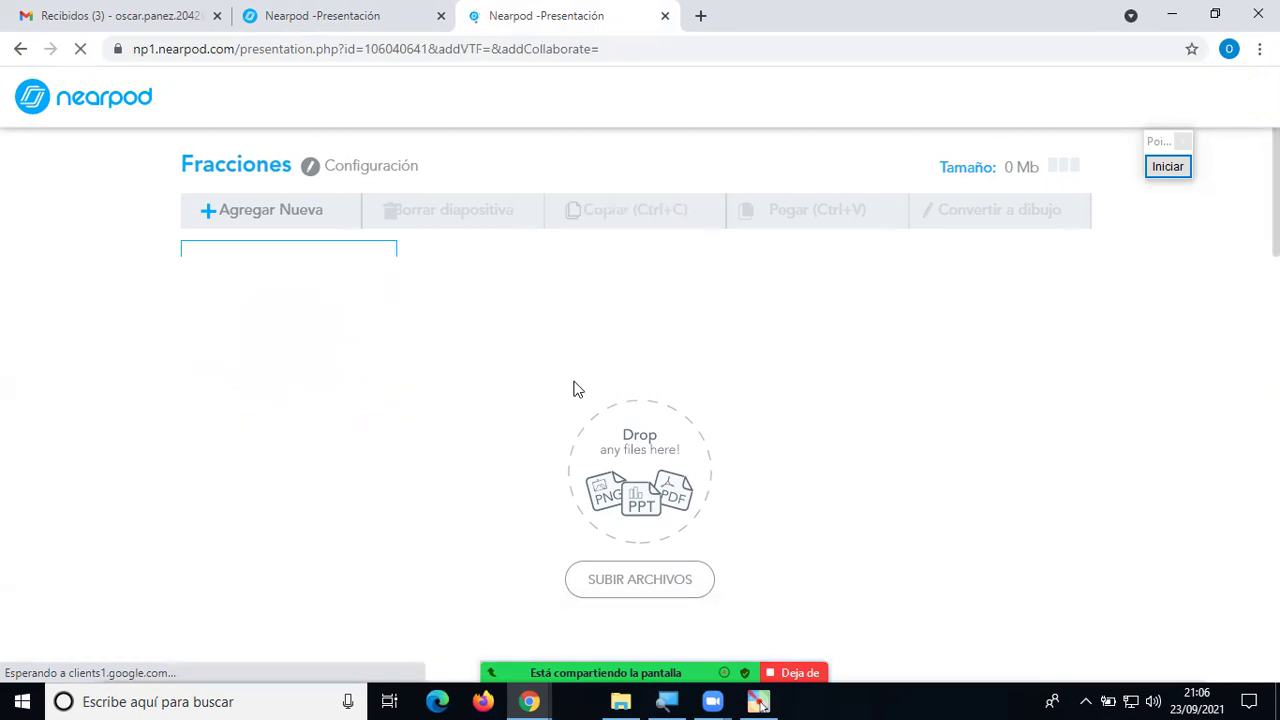
Go back to Mis Lecciones and open 'Periféricos de Computadoras' with Editar.
left_click(357, 18)
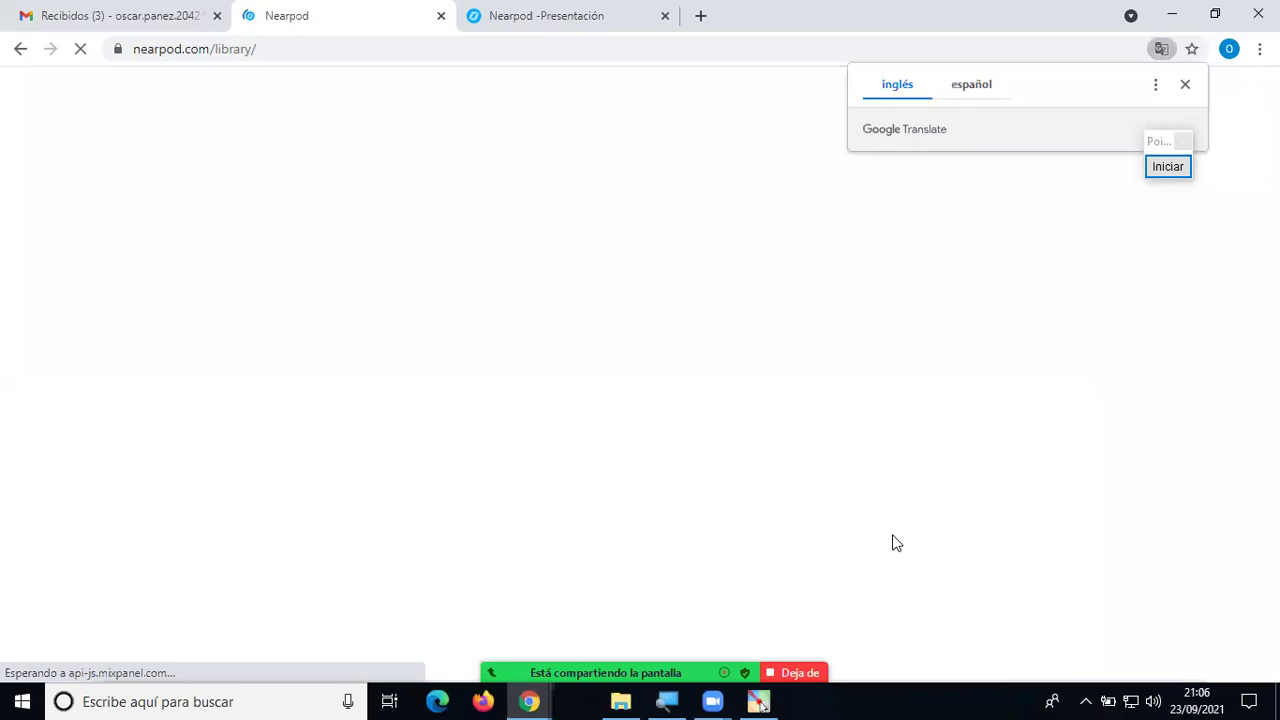
scroll(765, 555, "down", 2)
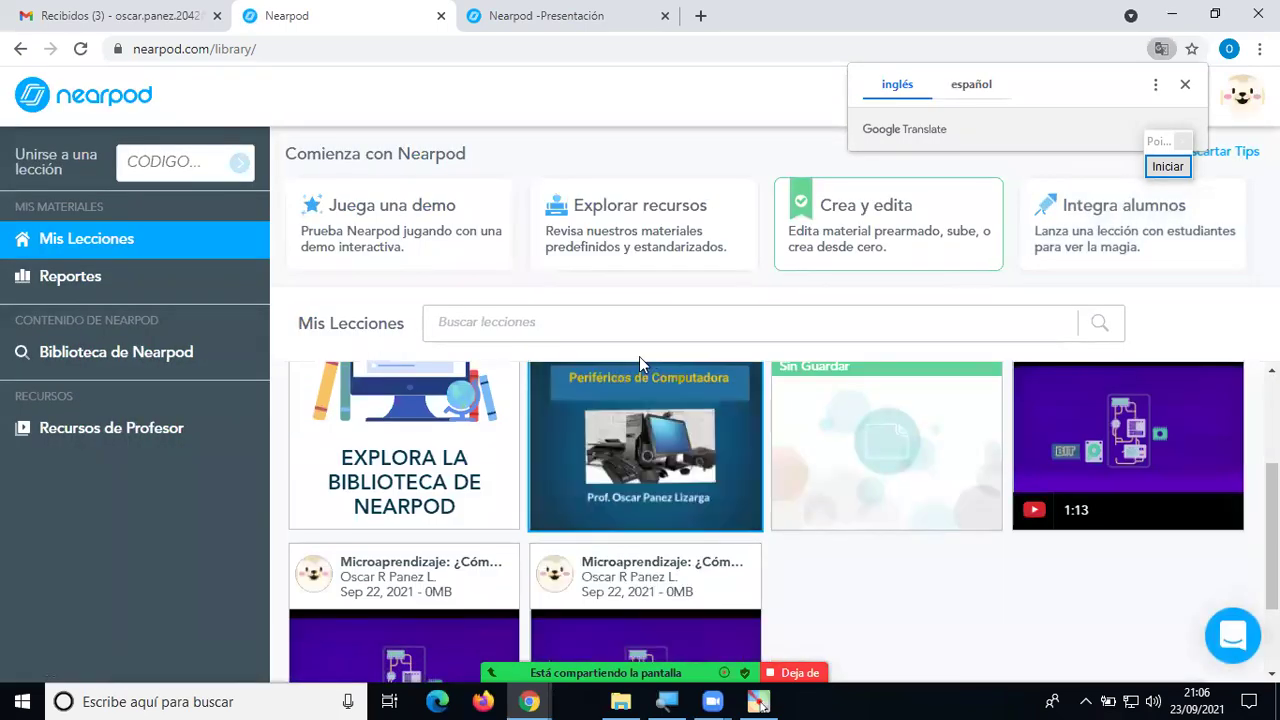
mouse_move(626, 392)
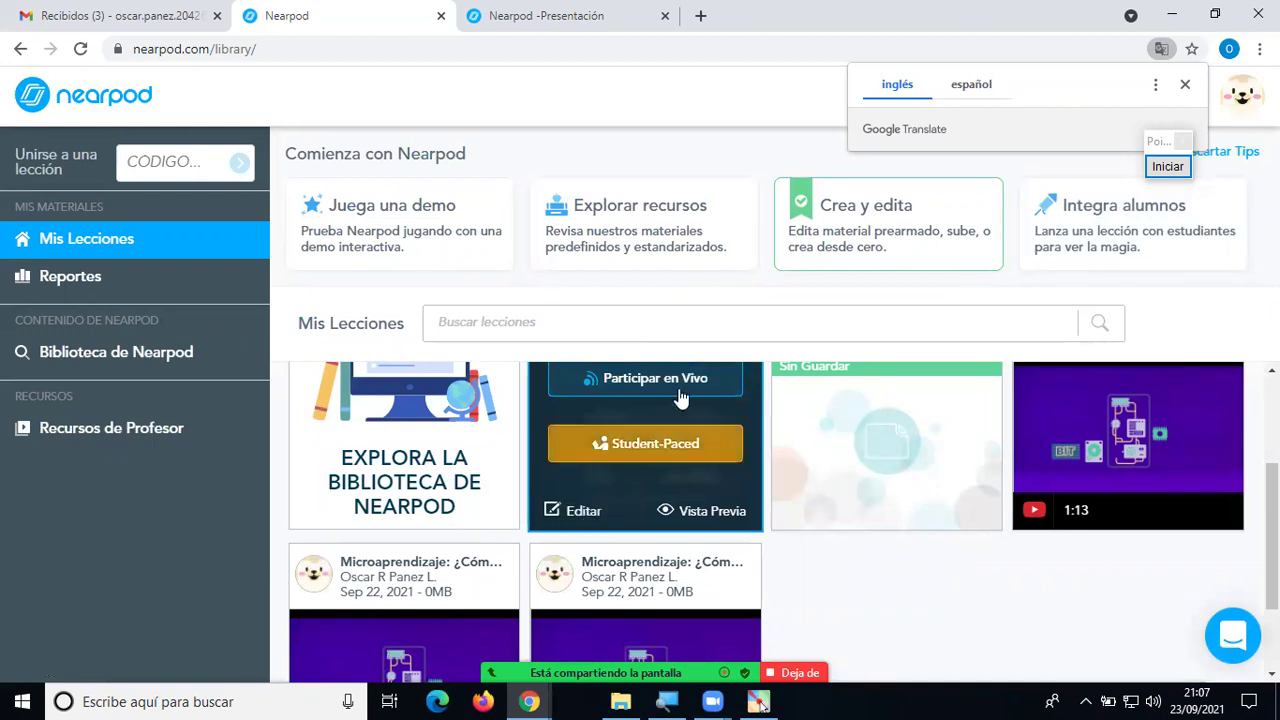
scroll(680, 398, "up", 1)
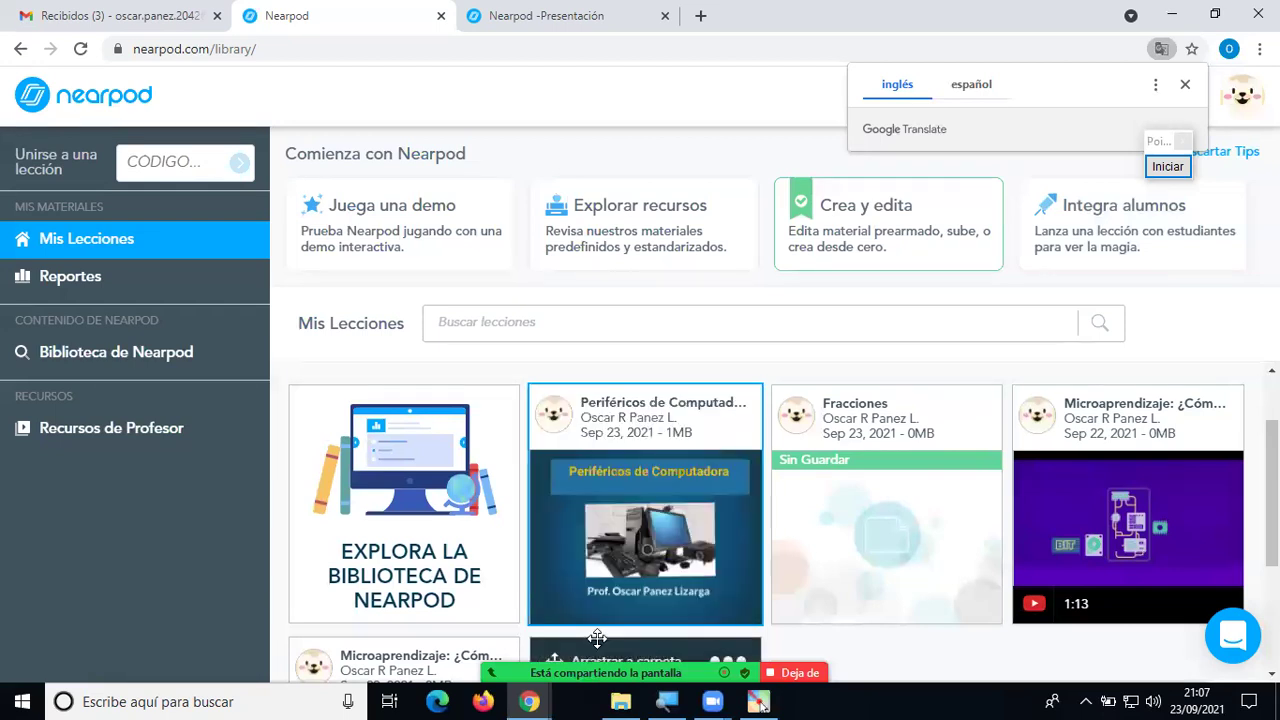
scroll(605, 580, "down", 2)
scroll(597, 455, "up", 1)
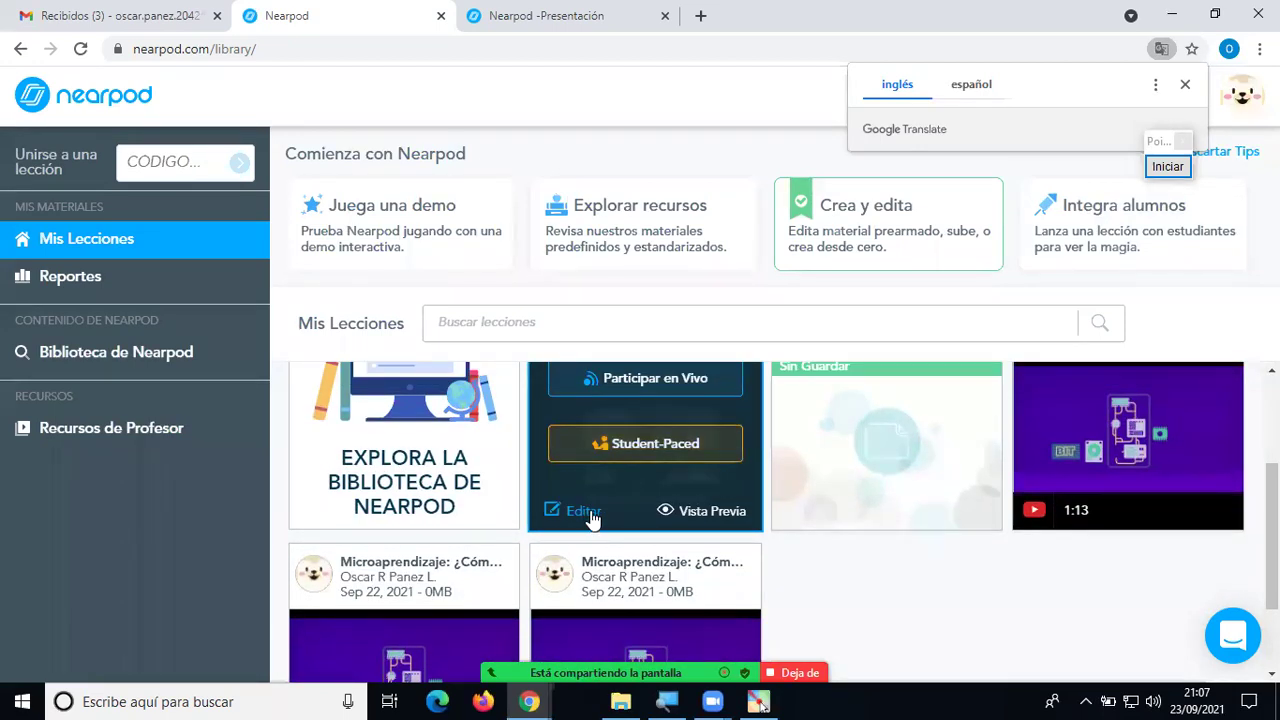
left_click(585, 512)
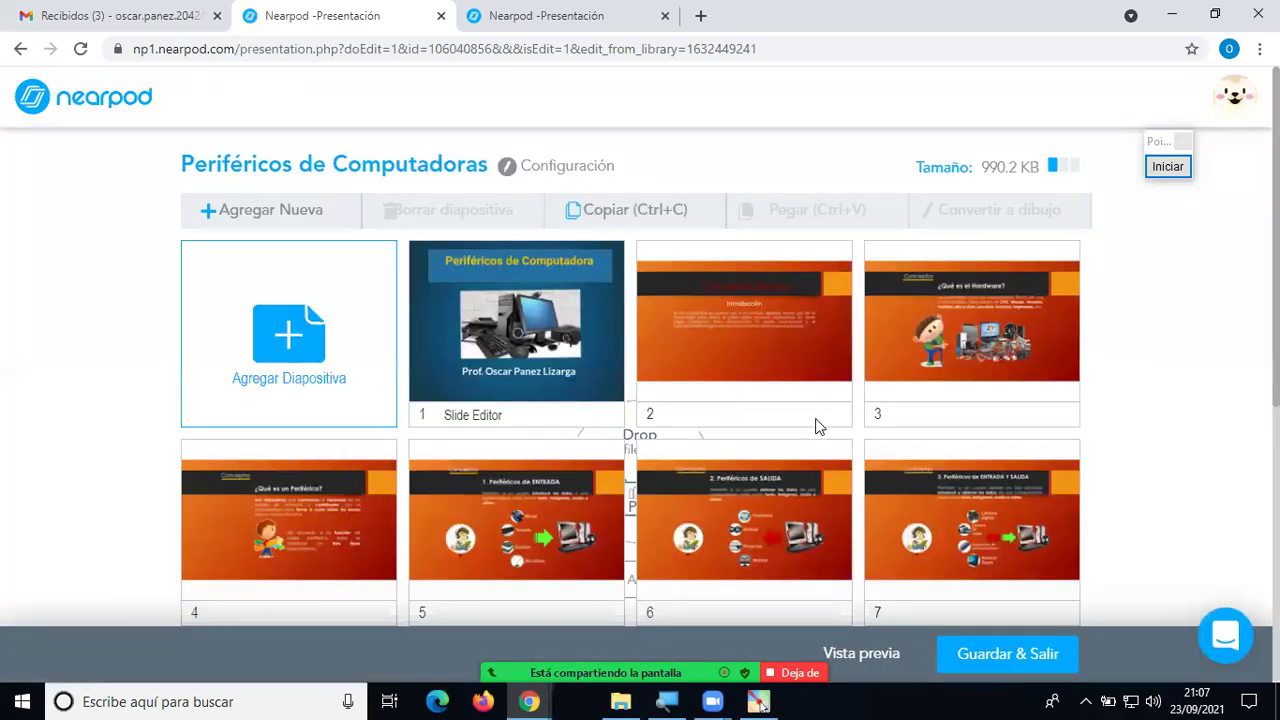
Review the lesson's slides, then open the Agregar Diapositiva content chooser.
scroll(1146, 389, "down", 1)
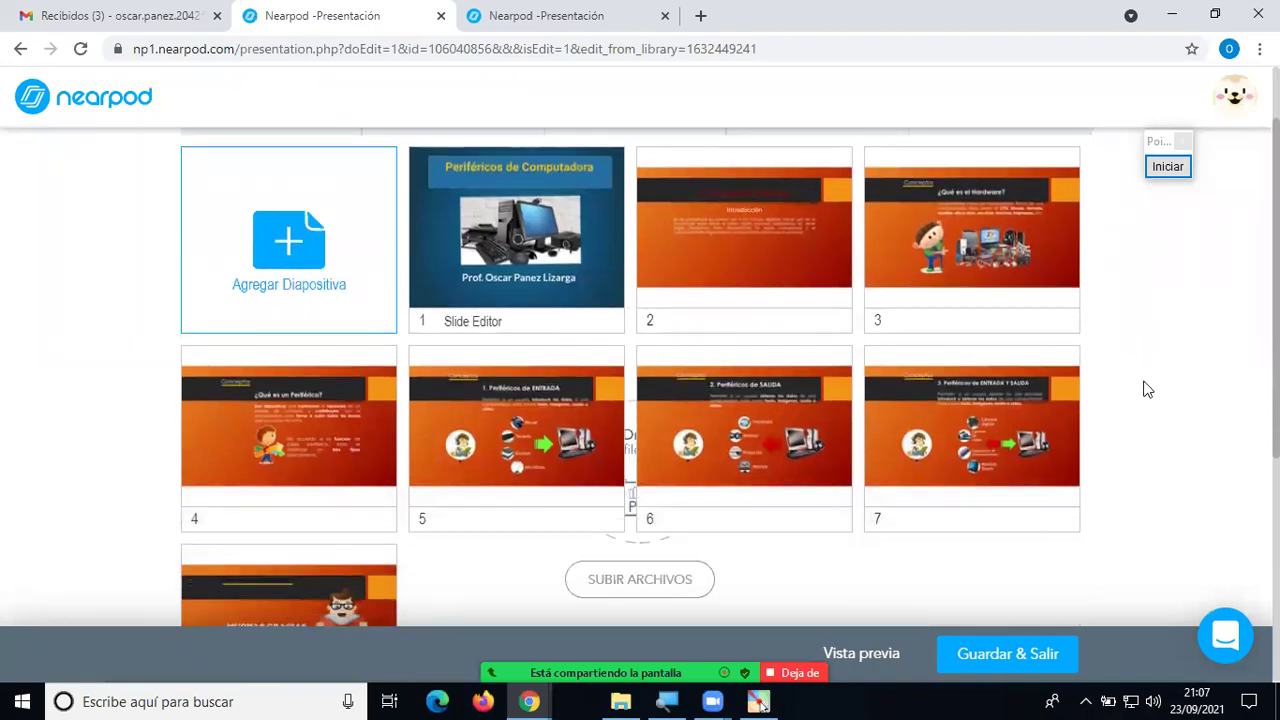
scroll(1148, 389, "up", 1)
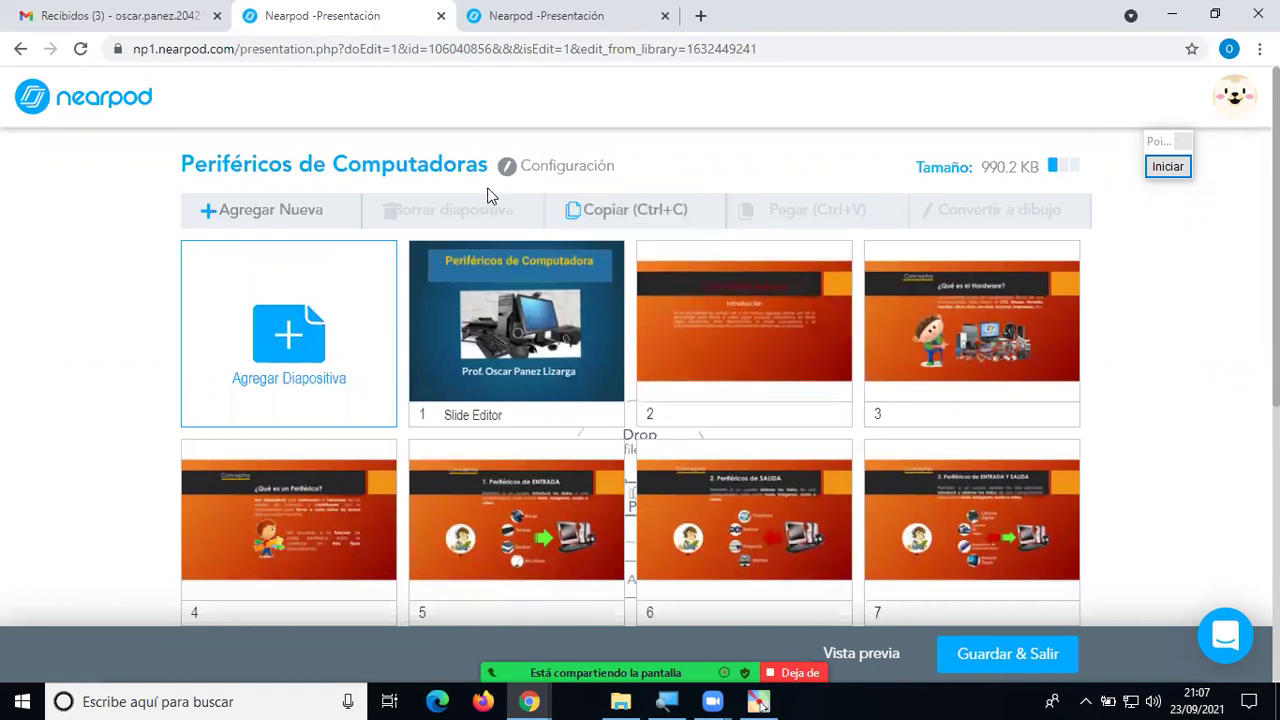
left_click(292, 342)
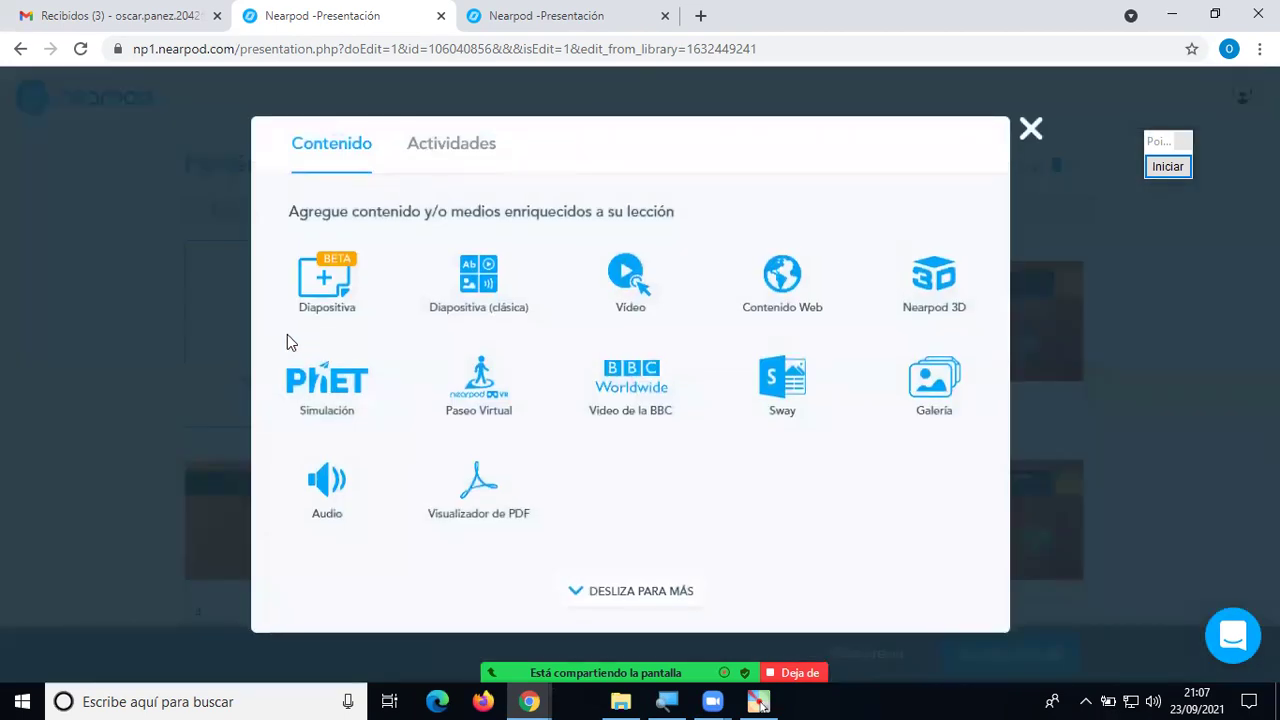
Choose Video as the new slide's content and switch the picker to YouTube.
left_click(630, 287)
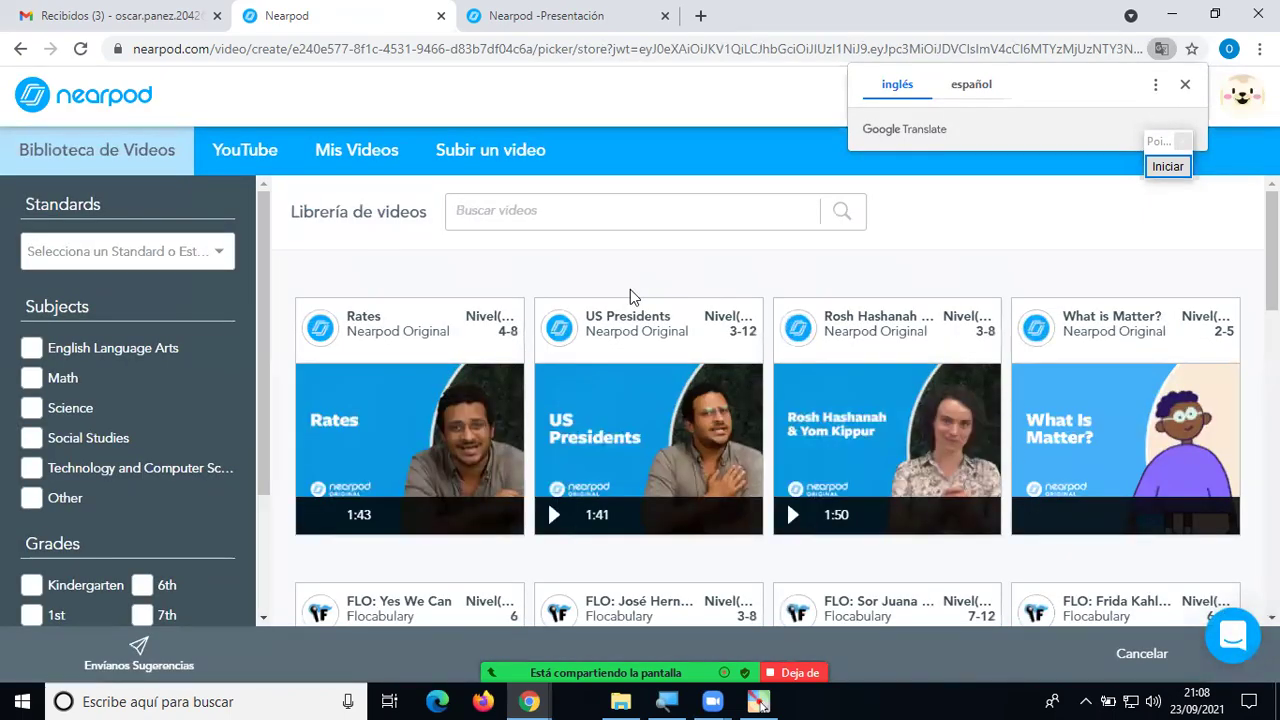
mouse_move(631, 307)
left_click(265, 158)
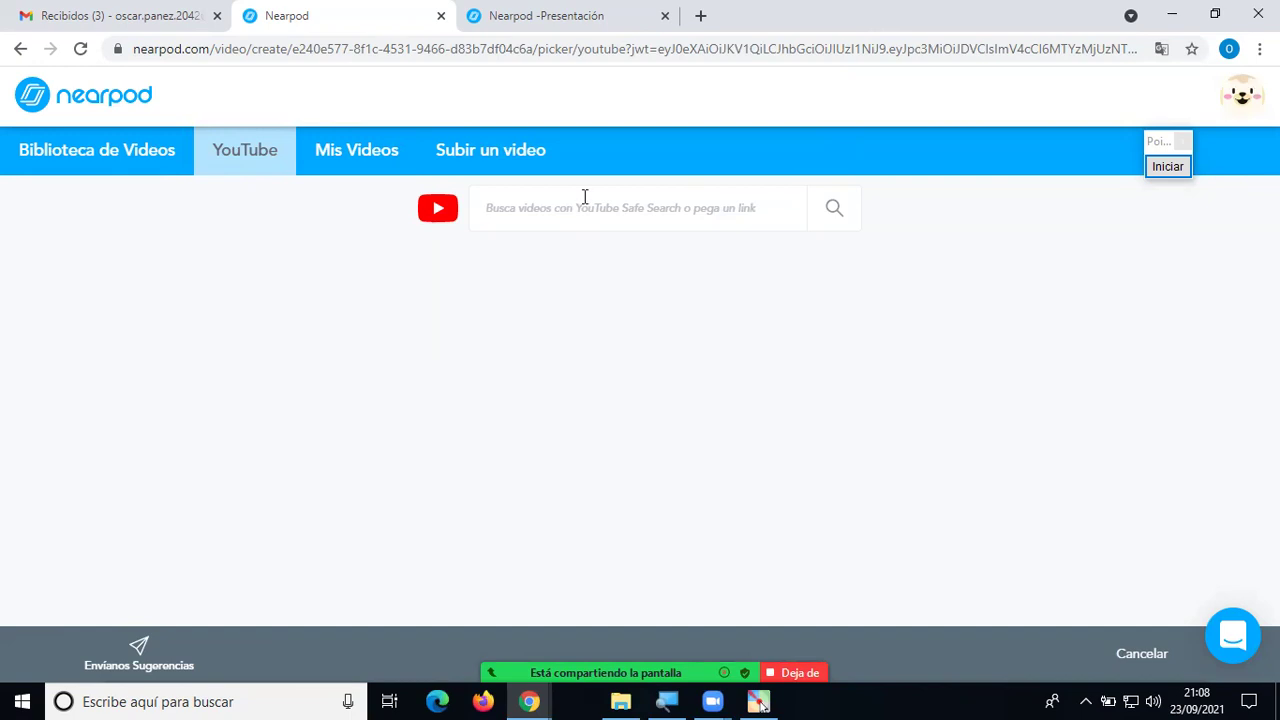
Open youtube.com in a new browser tab and dismiss its new library notice.
left_click(702, 15)
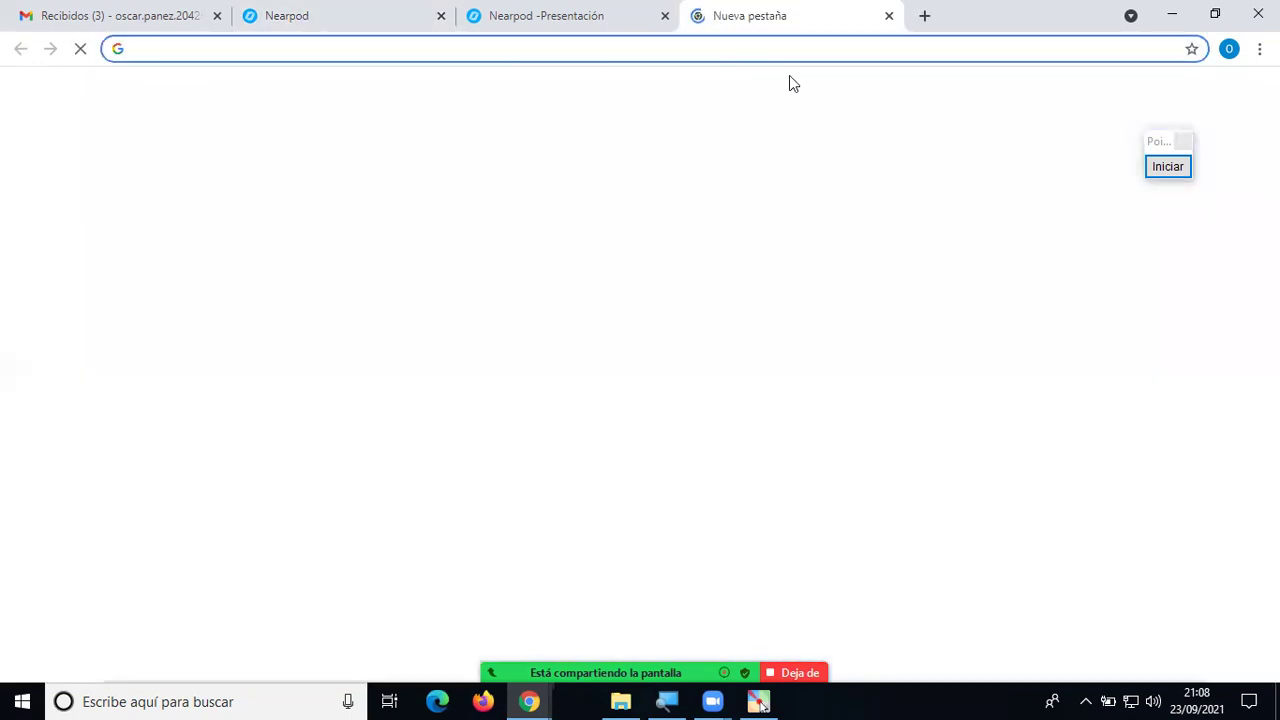
type("you")
key("Return")
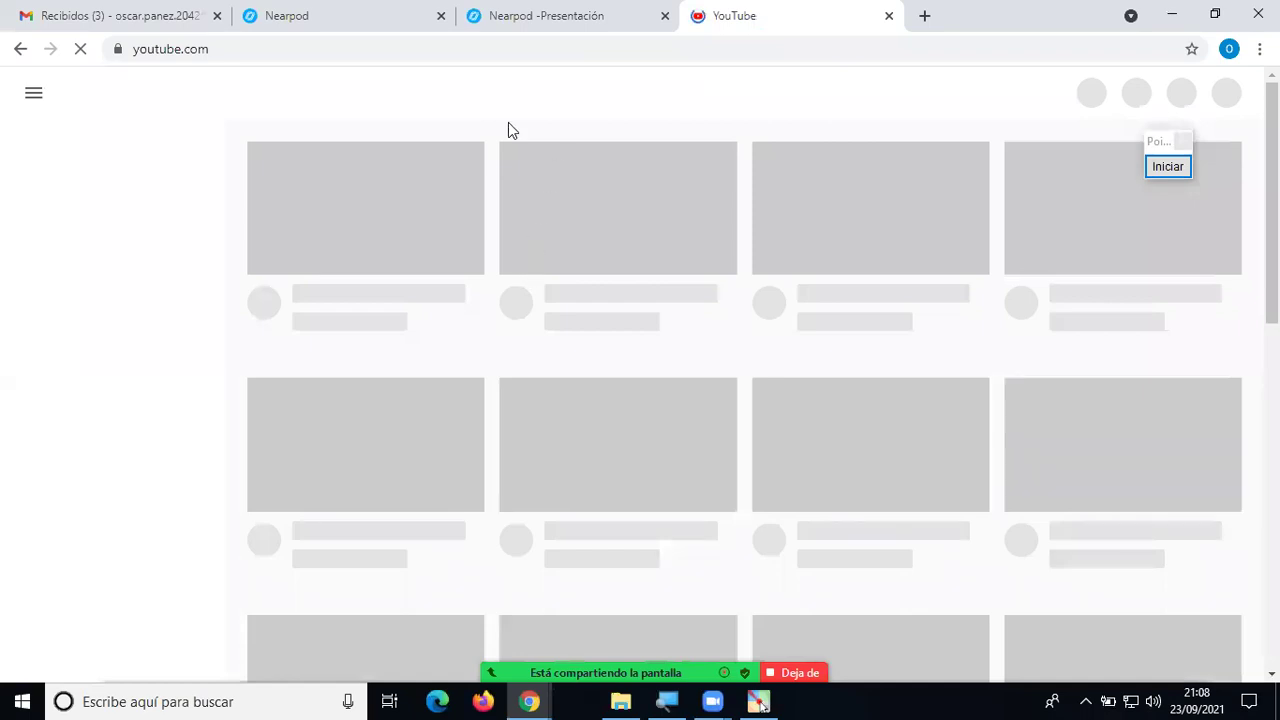
left_click(332, 10)
left_click(526, 212)
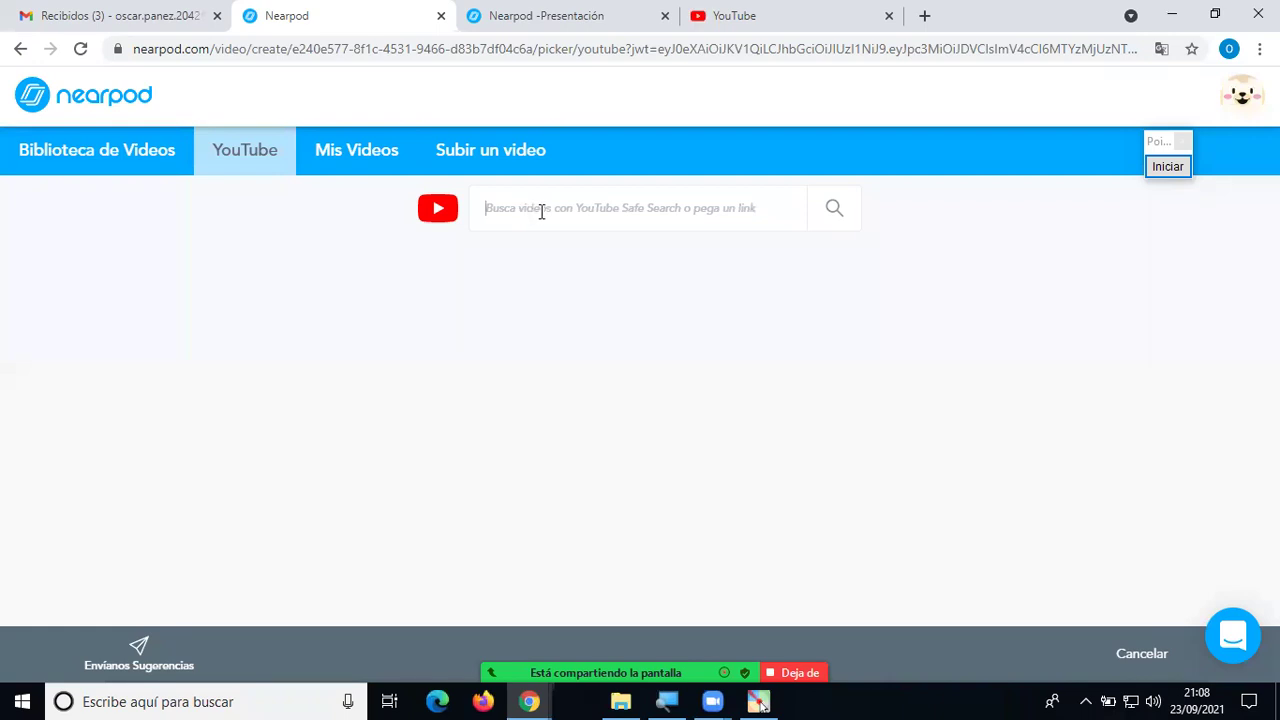
left_click(752, 18)
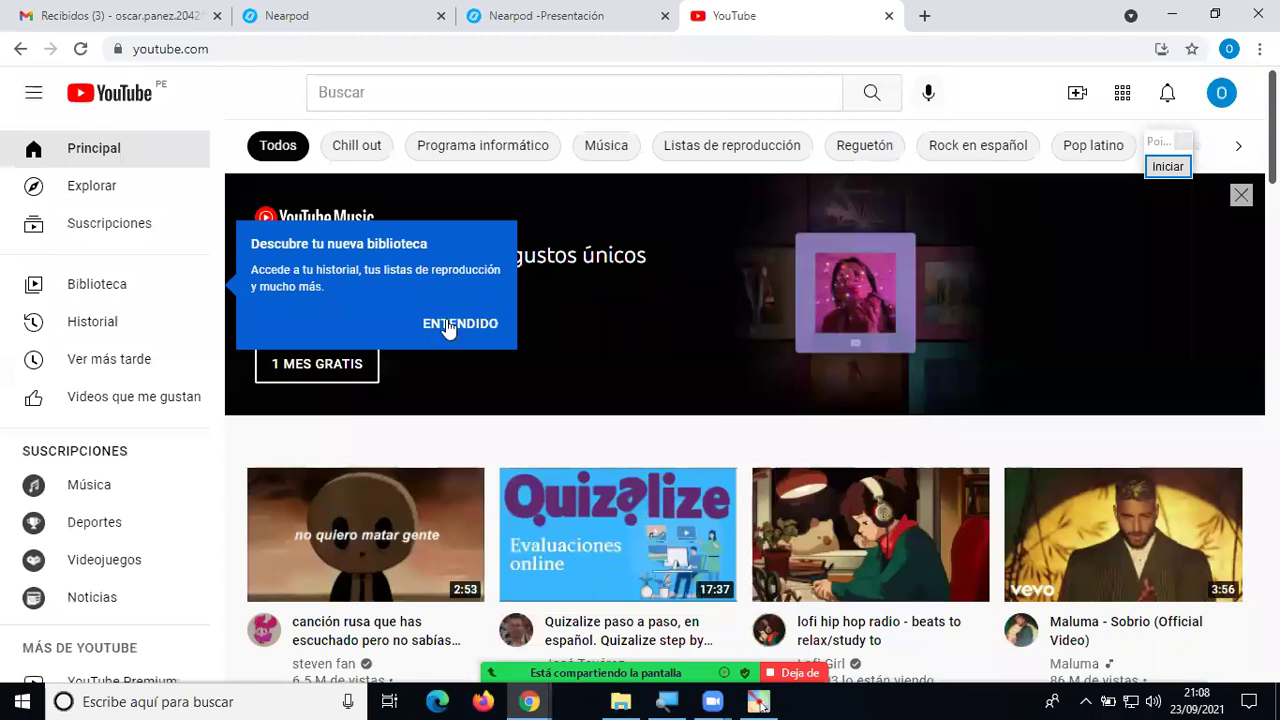
left_click(454, 326)
left_click(318, 32)
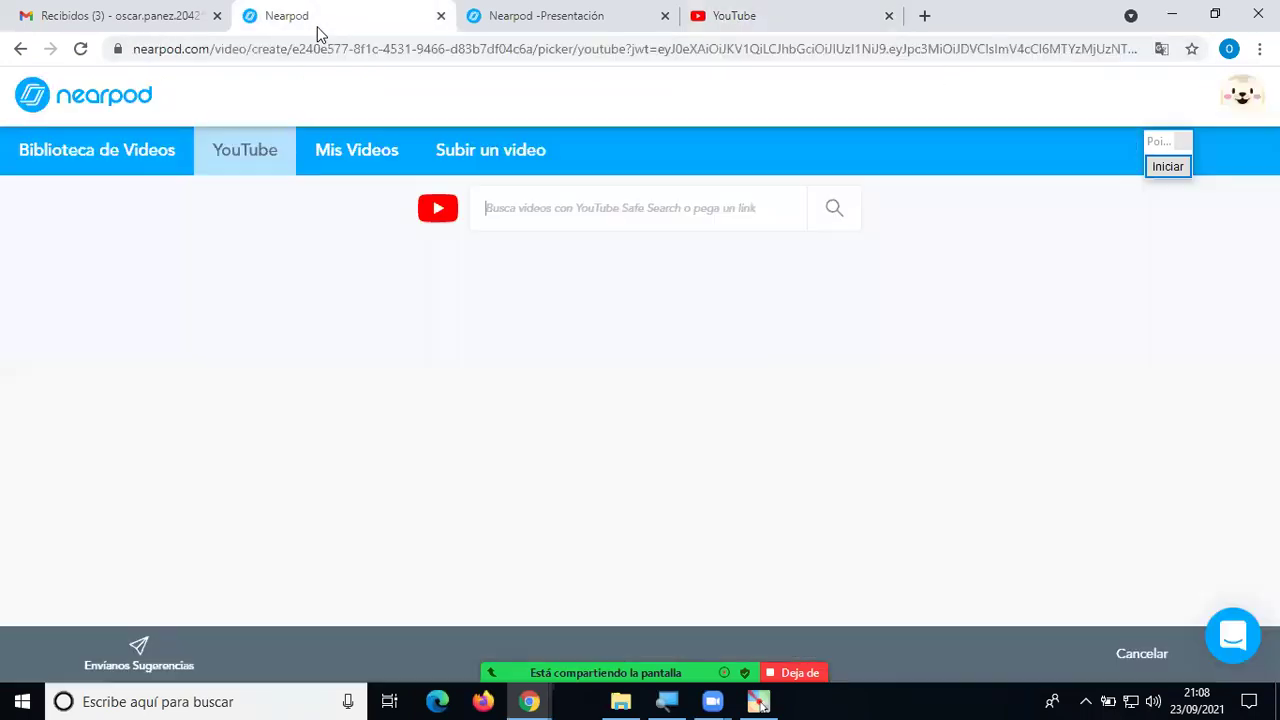
left_click(784, 23)
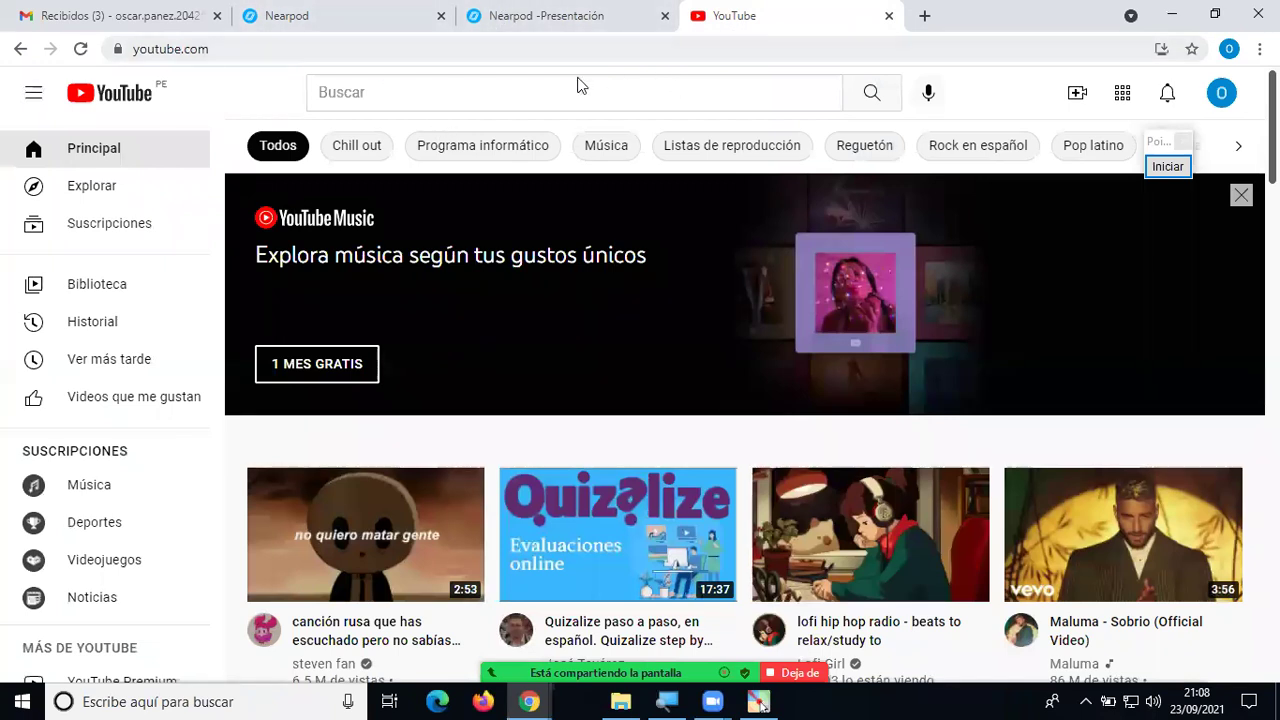
Search YouTube for 'perifericos' and browse the results.
left_click(455, 99)
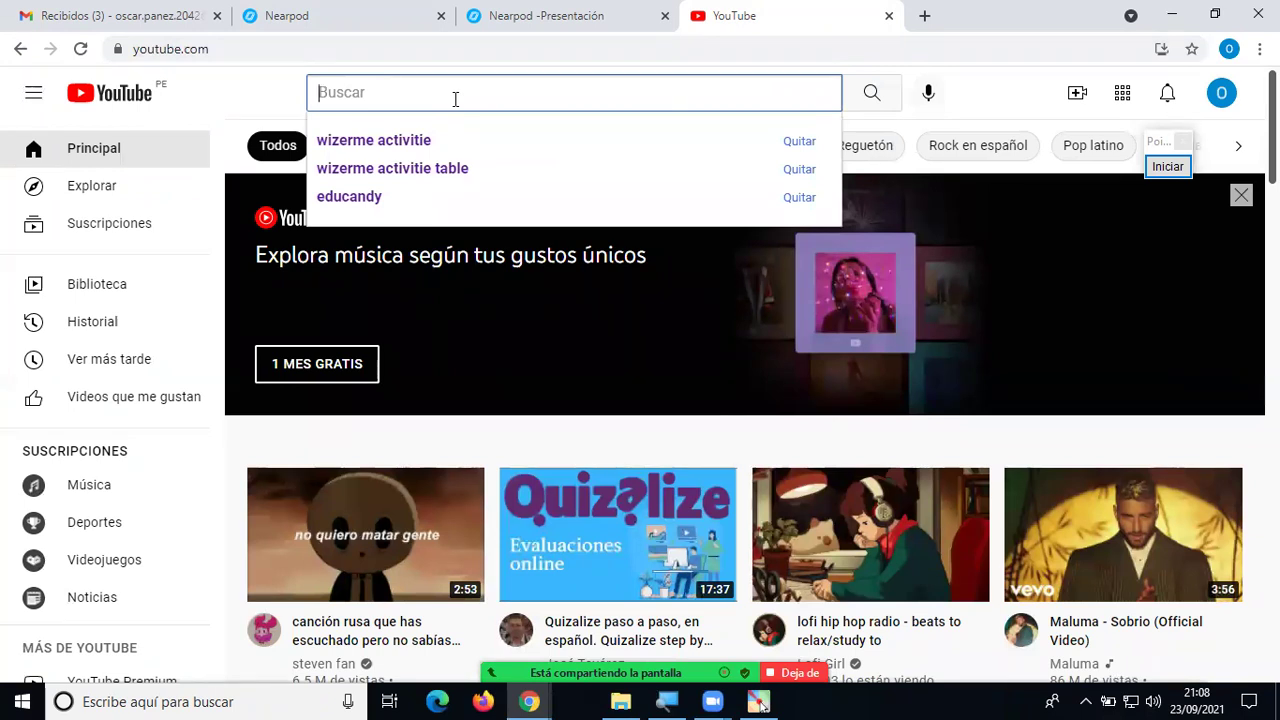
type("periferico")
type("s")
key("Return")
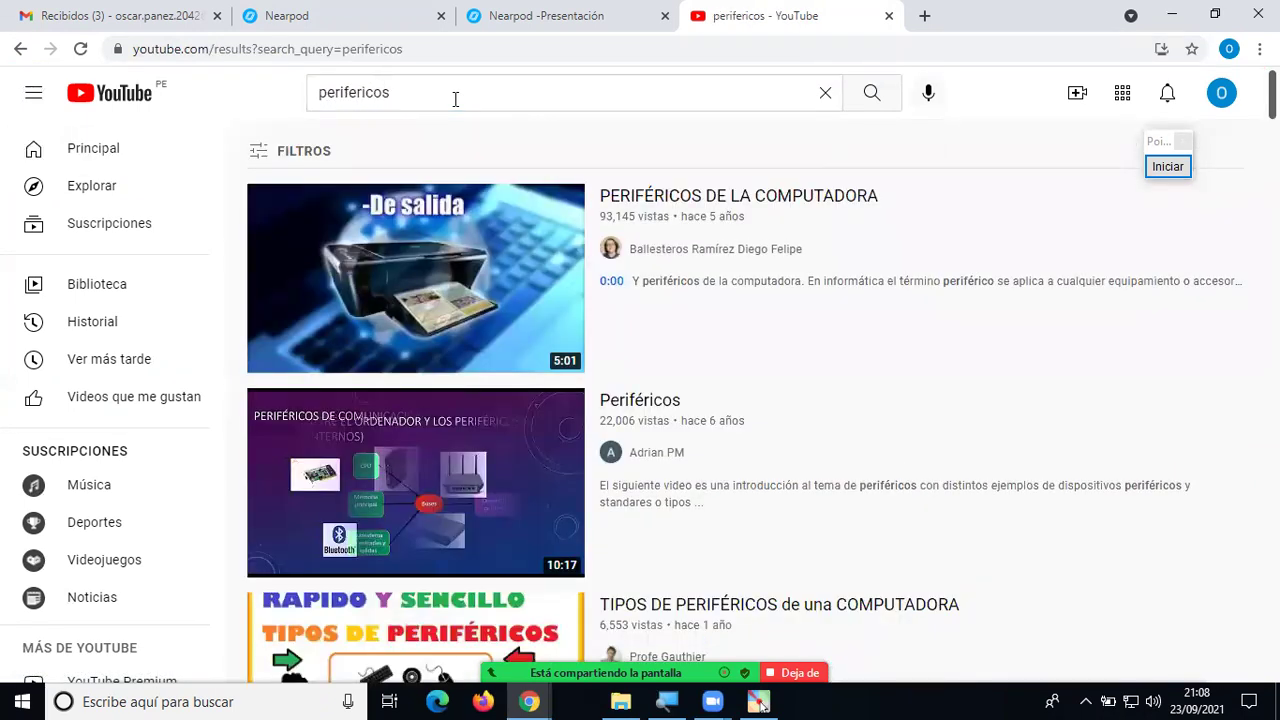
scroll(480, 250, "down", 1)
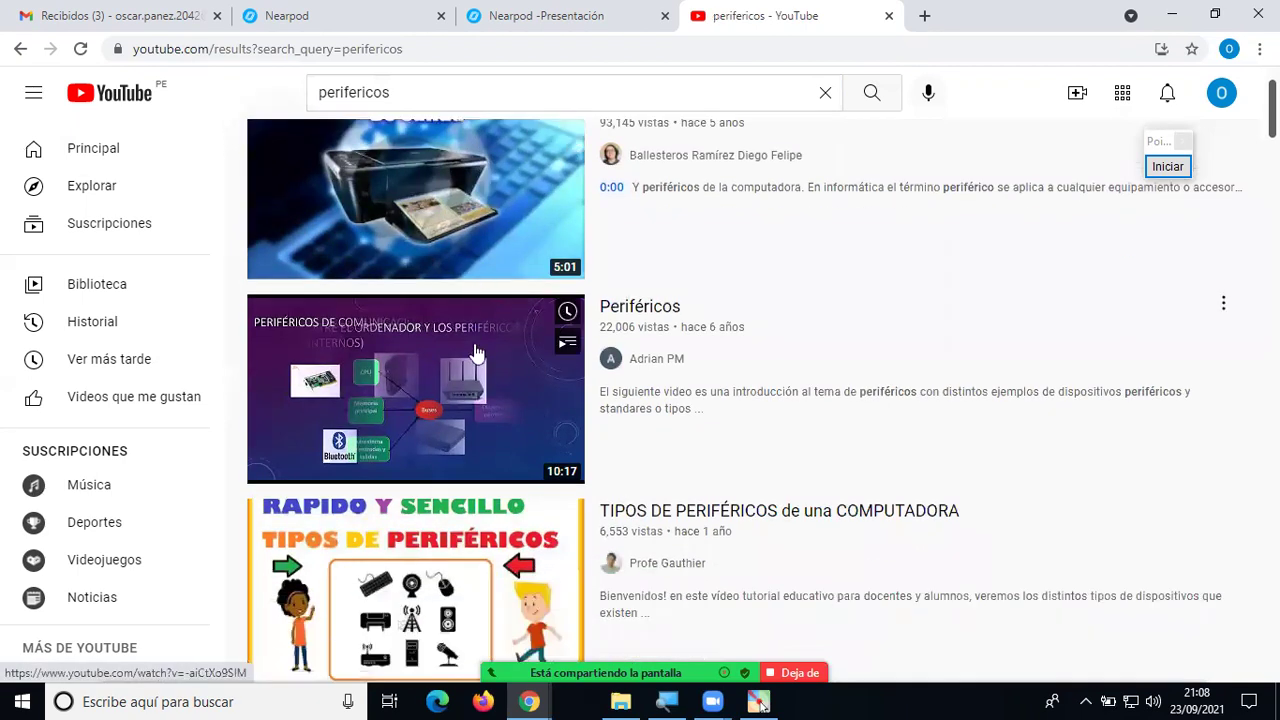
scroll(480, 325, "up", 1)
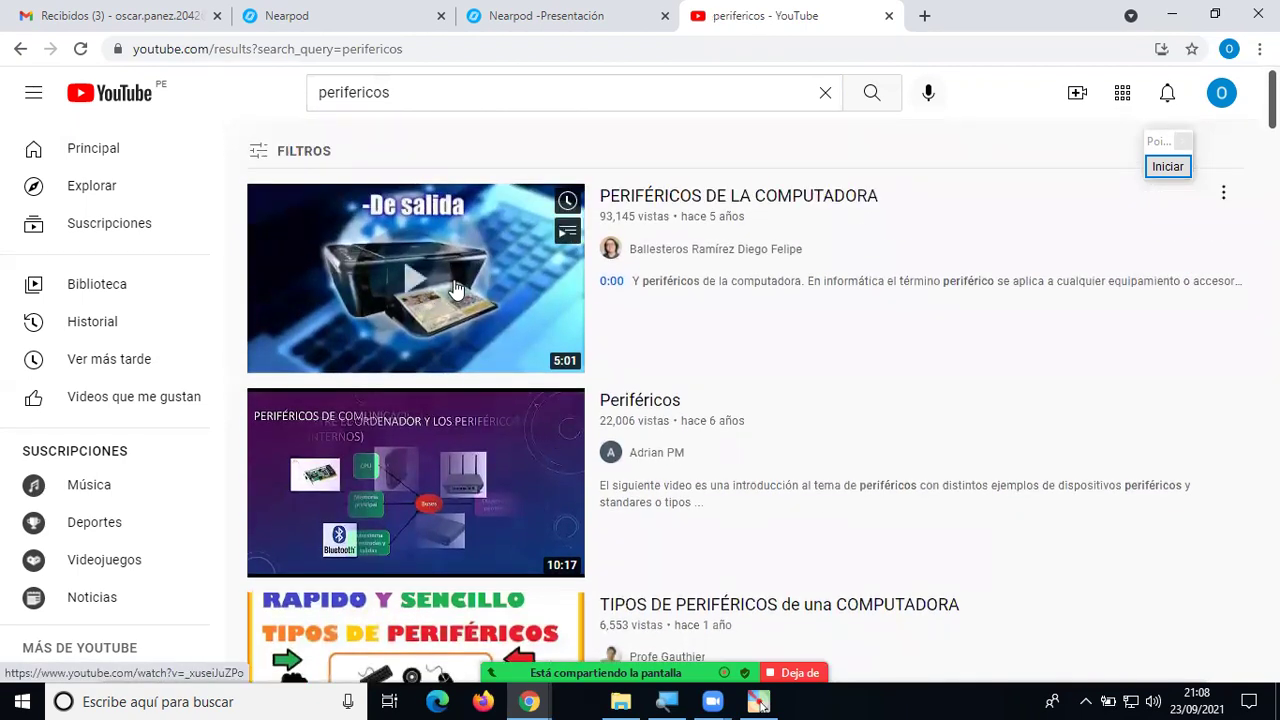
scroll(470, 295, "down", 2)
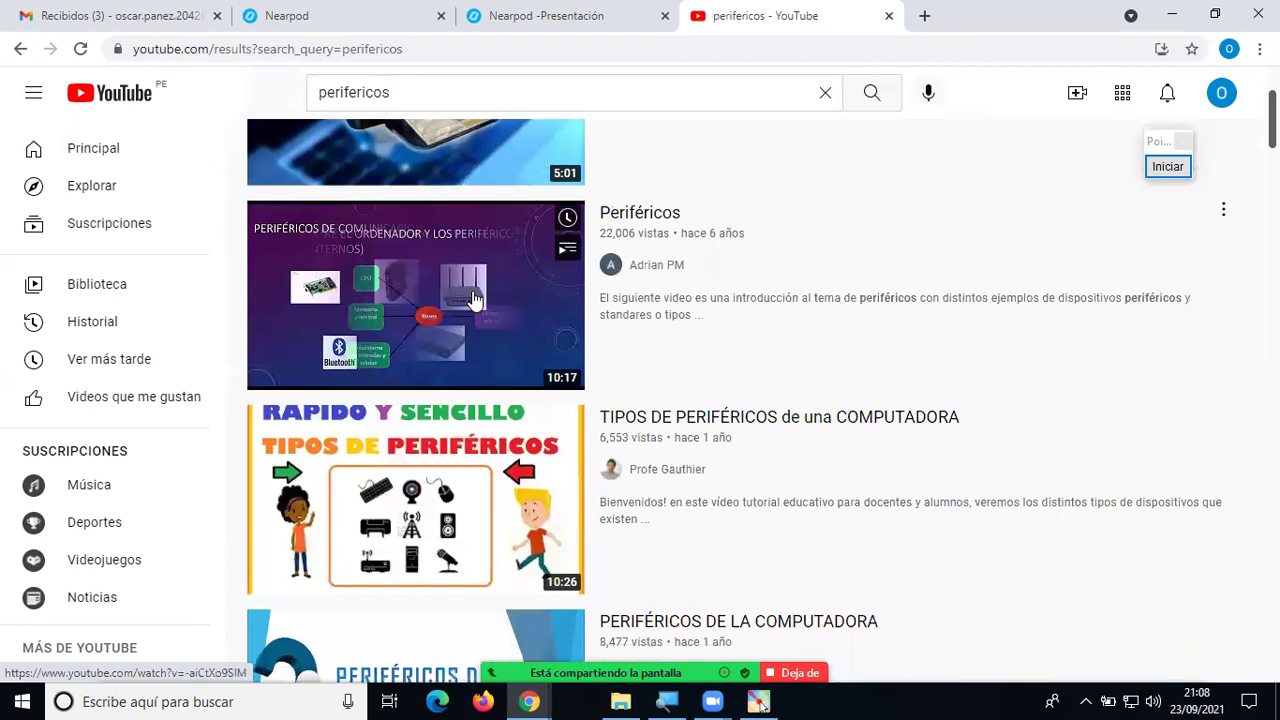
scroll(474, 300, "down", 3)
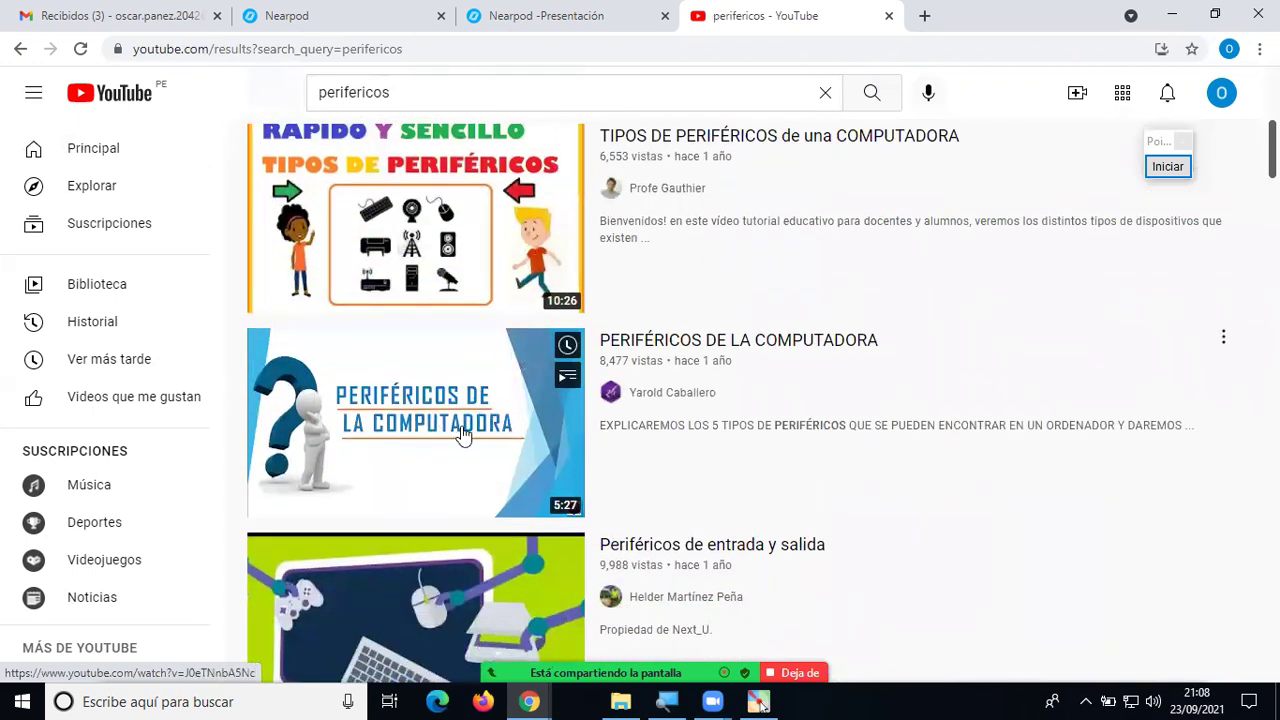
Open PERIFÉRICOS DE LA COMPUTADORA, skip the ad, pause it, and copy its URL.
left_click(456, 425)
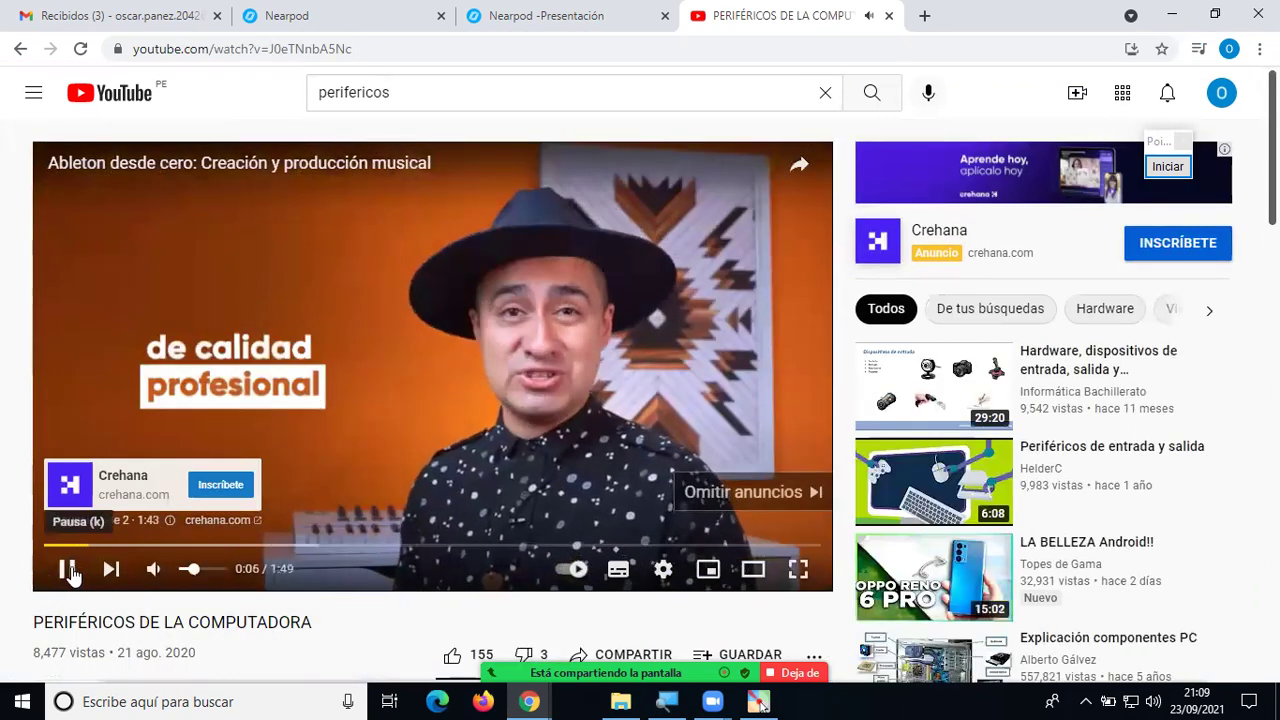
left_click(752, 500)
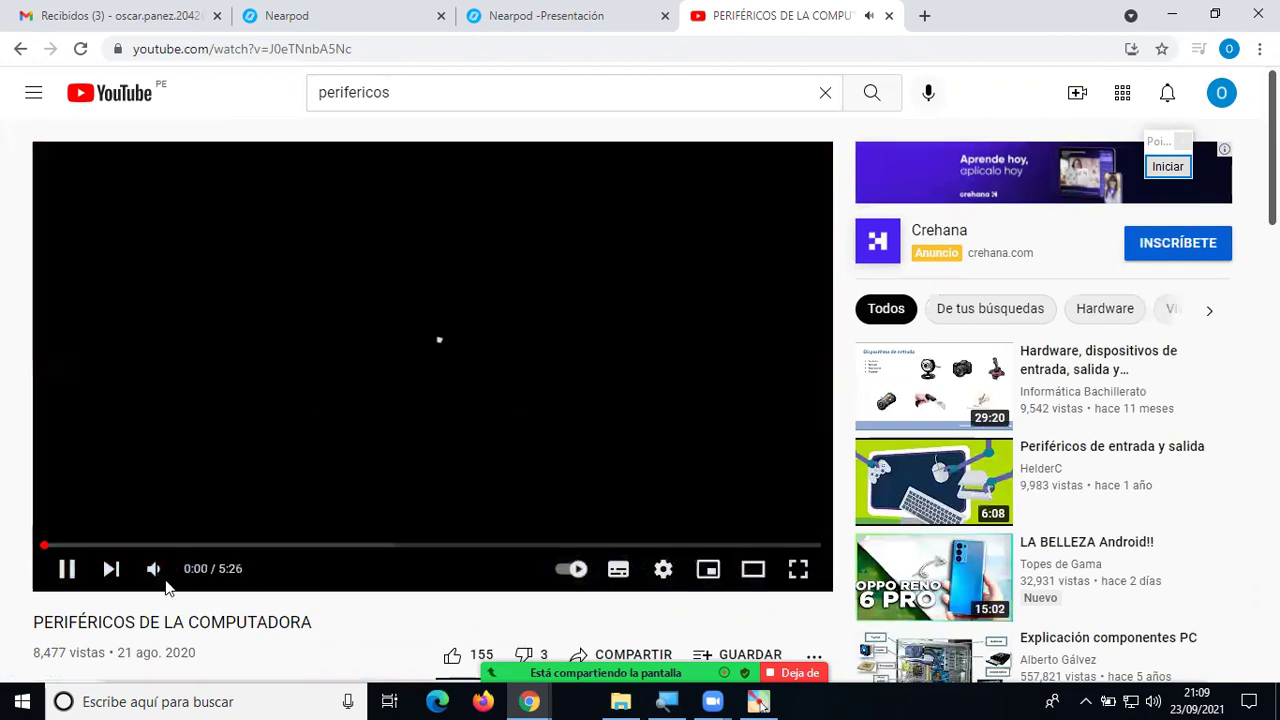
left_click(67, 569)
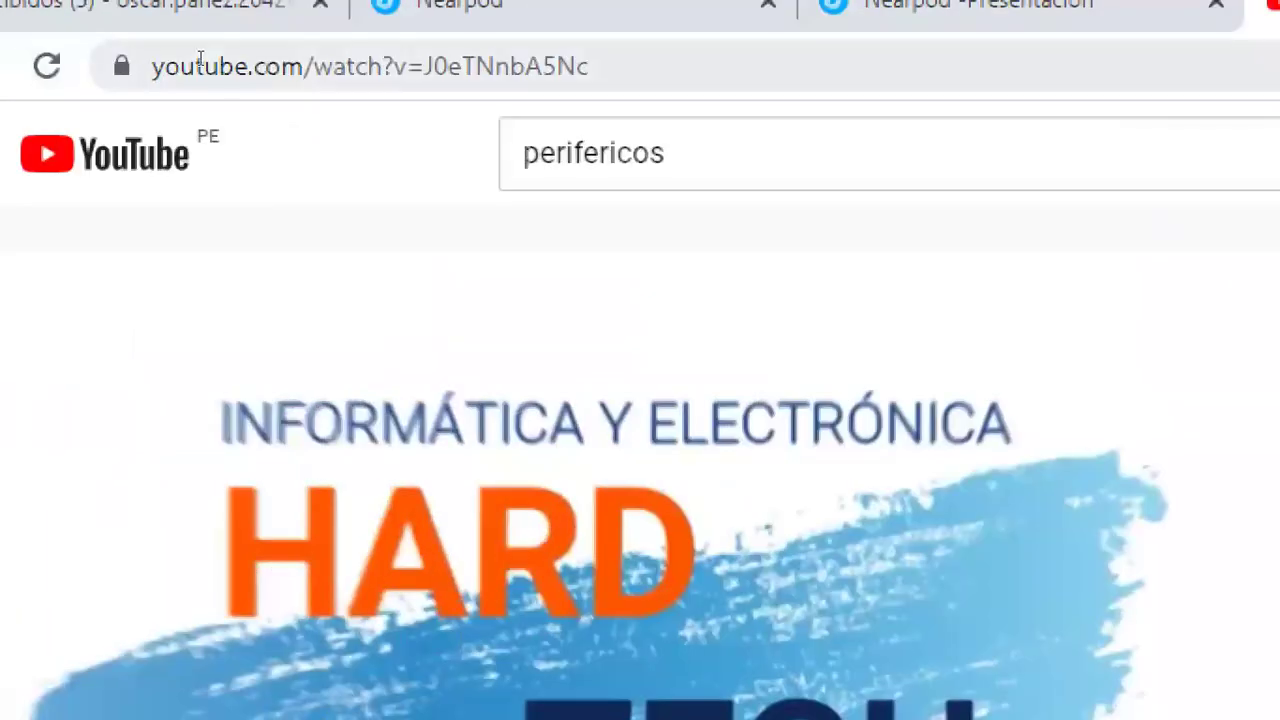
left_click(202, 62)
key("ctrl+c")
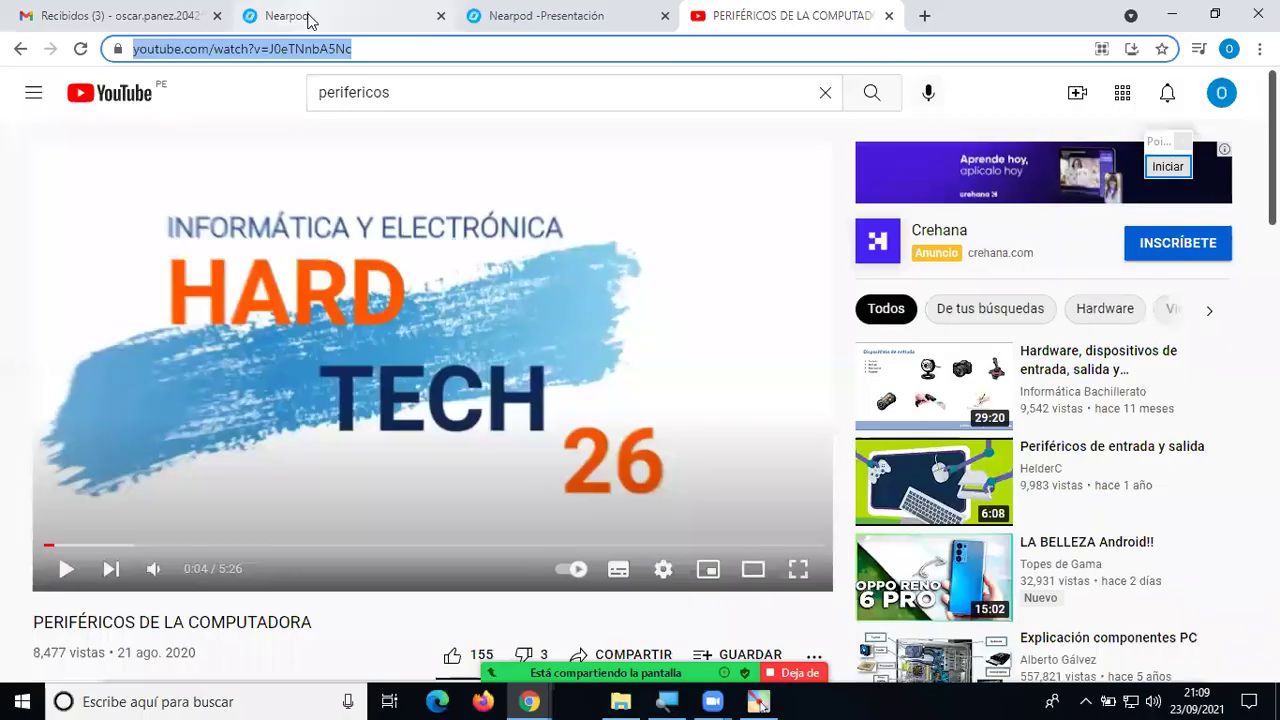
left_click(499, 36)
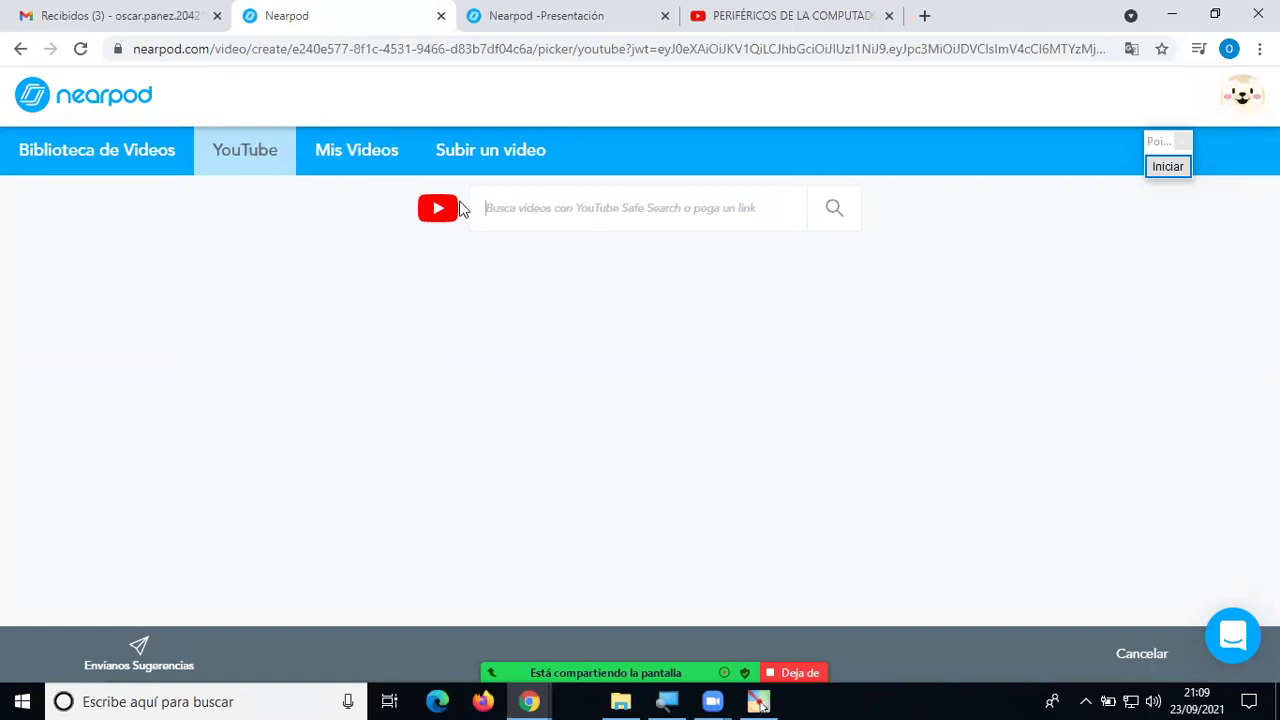
Paste the video link into Nearpod's YouTube search, pick PERIFÉRICOS DE LA COMPUTADORA, and save.
left_click(509, 211)
key("ctrl+v")
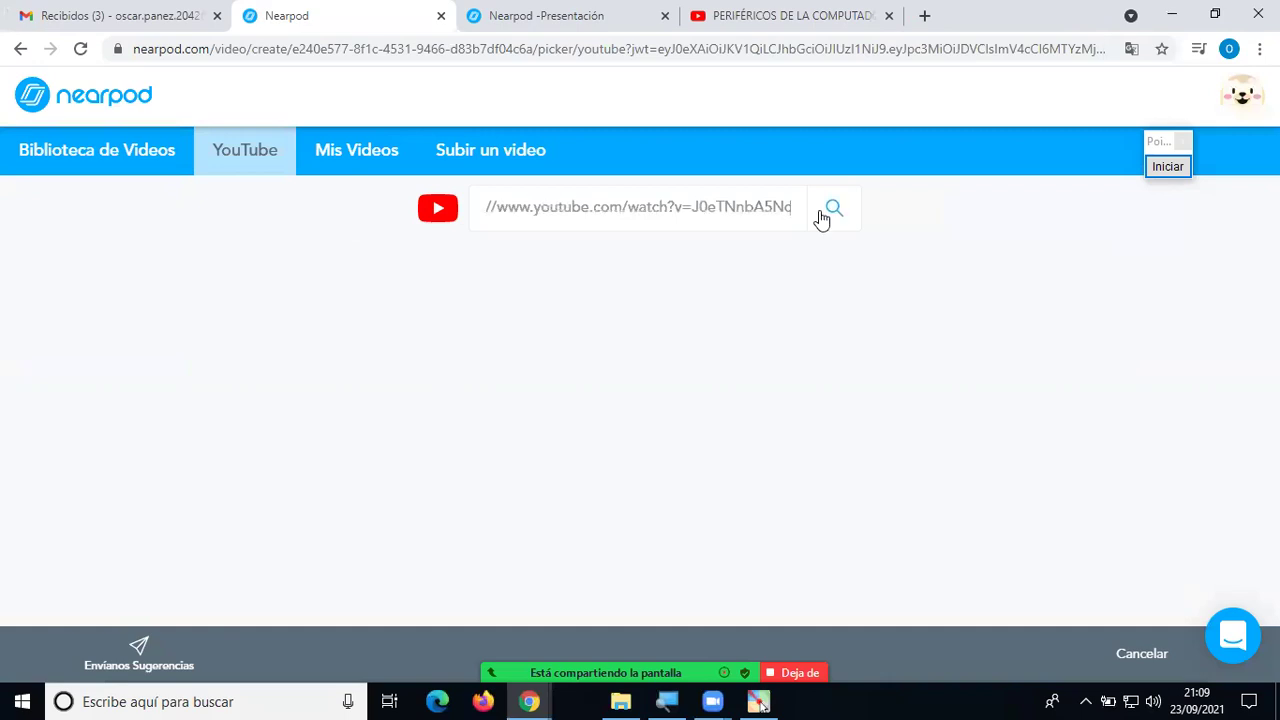
left_click(834, 211)
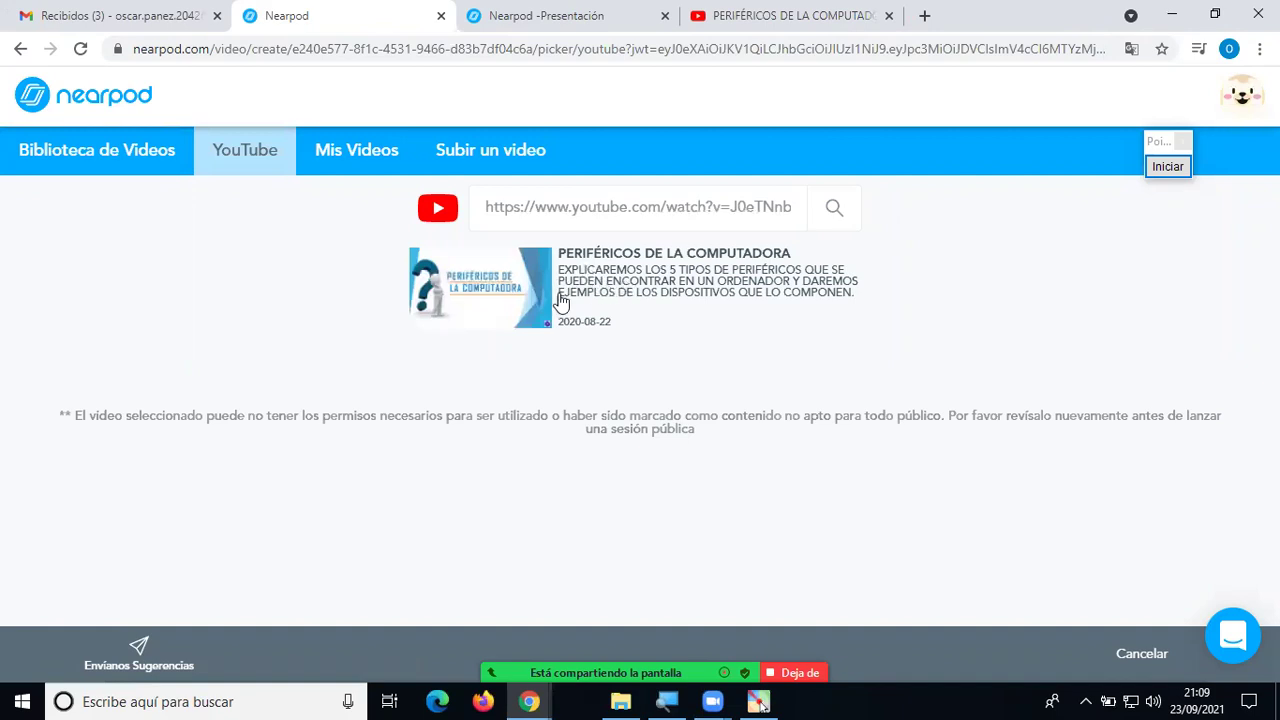
left_click(575, 288)
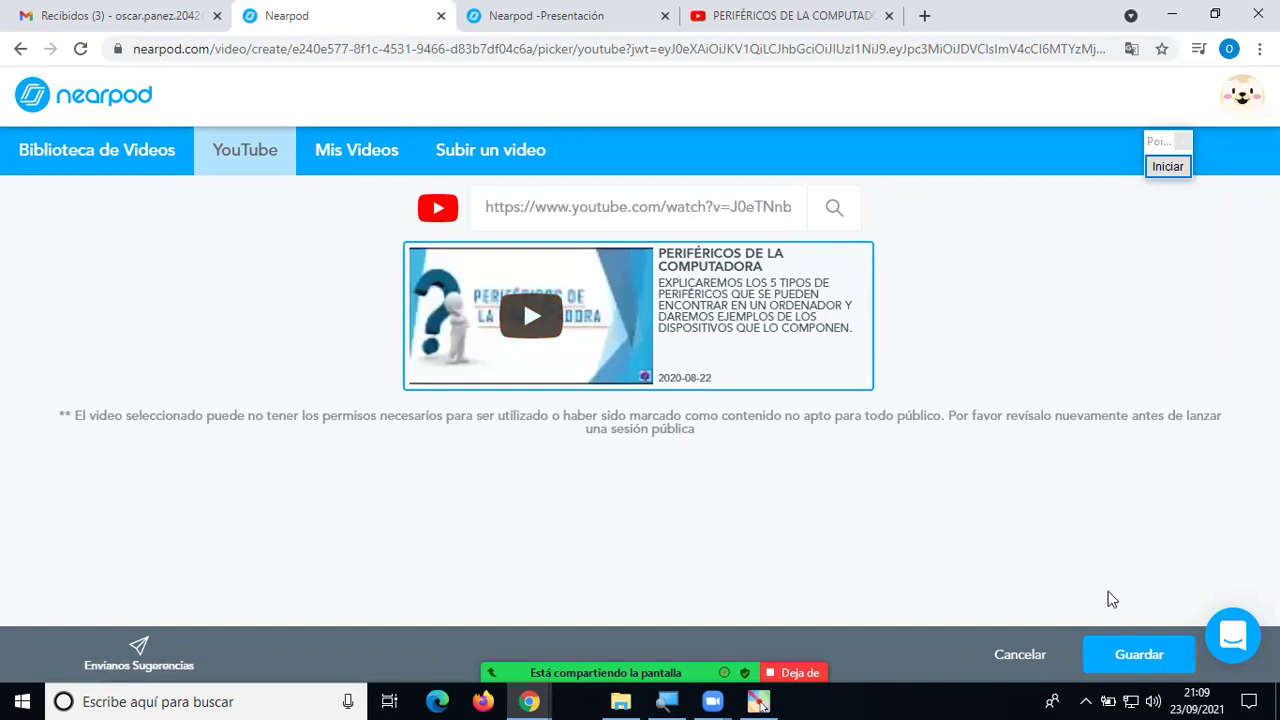
left_click(1143, 652)
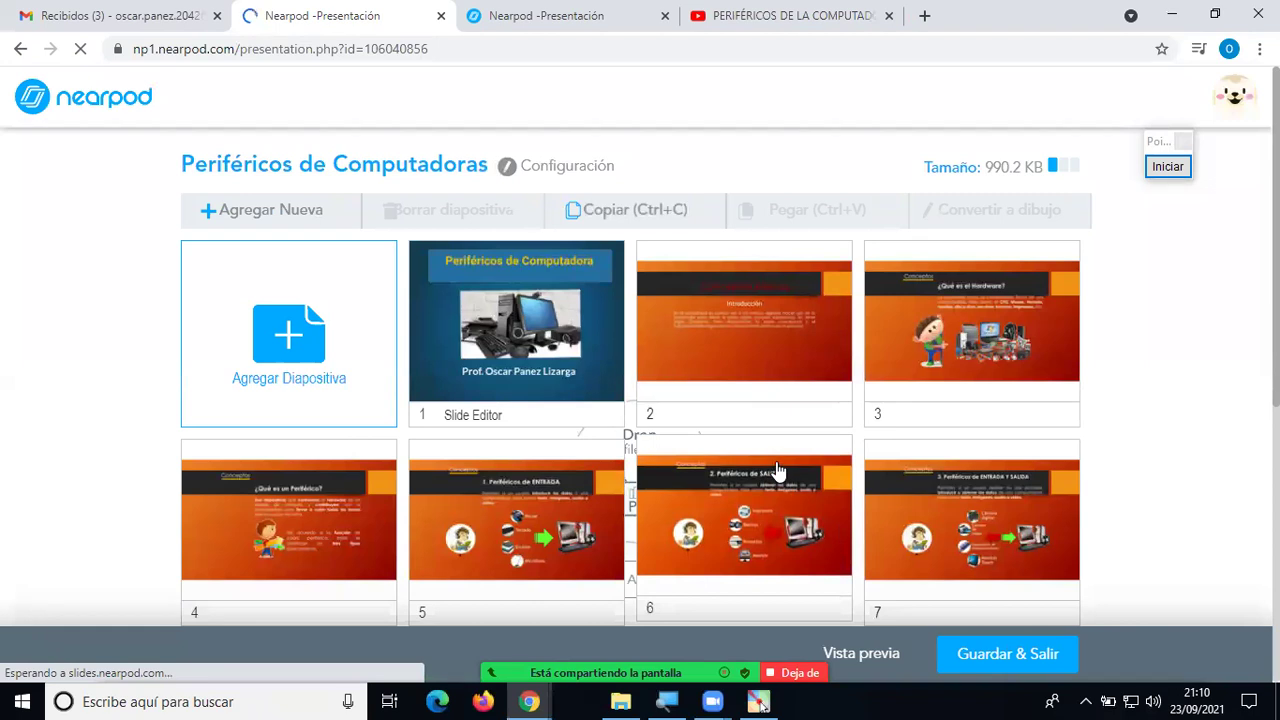
Delete the new video slide 9 and return to the top of the lesson.
scroll(776, 461, "down", 5)
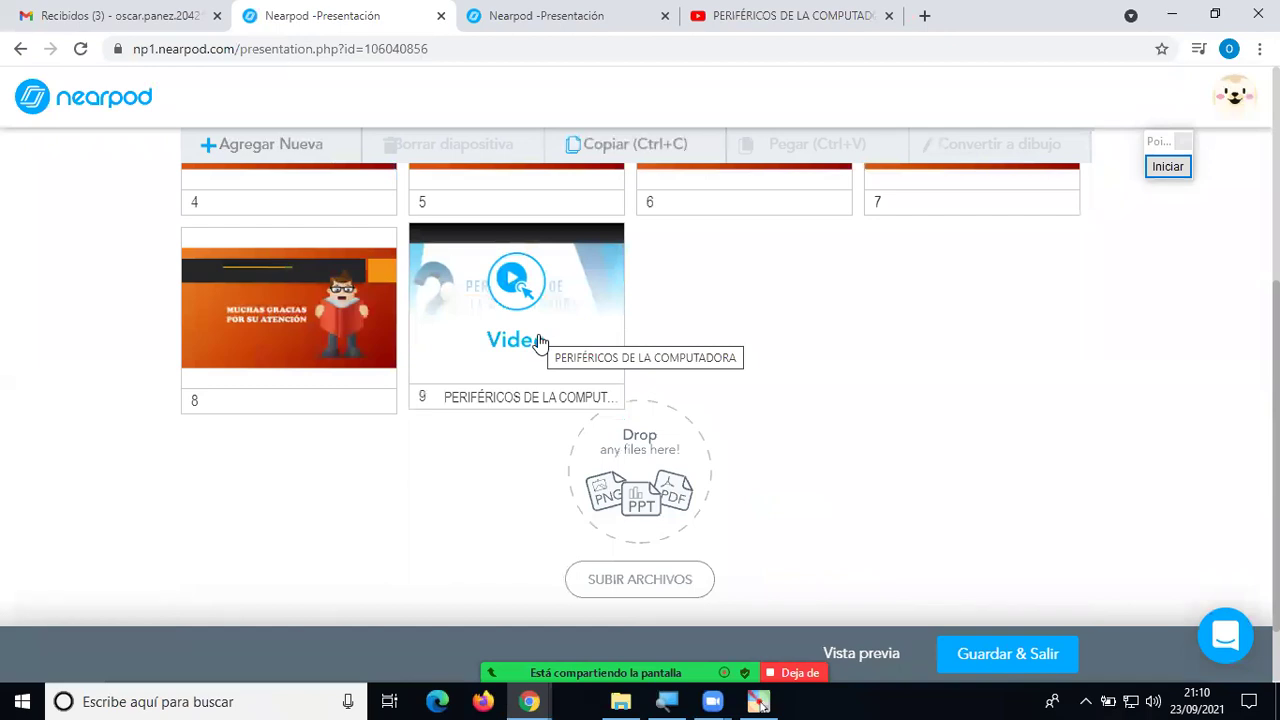
left_click(538, 341)
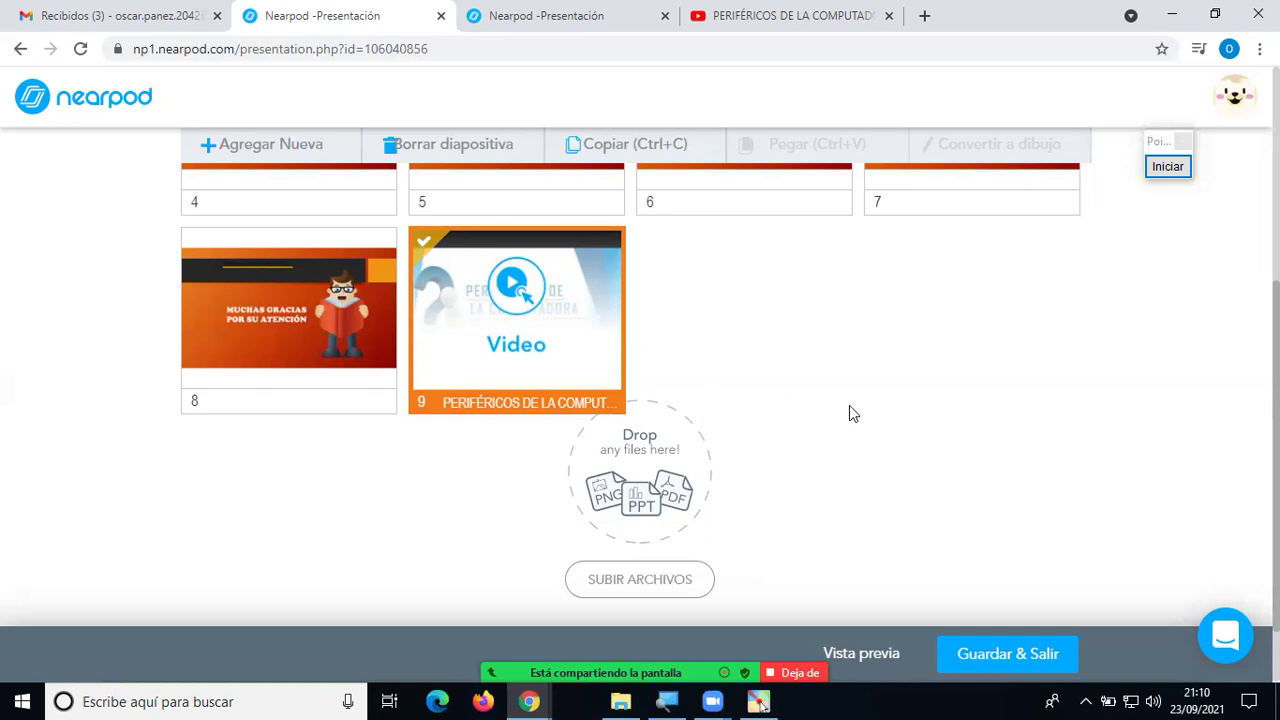
key("Delete")
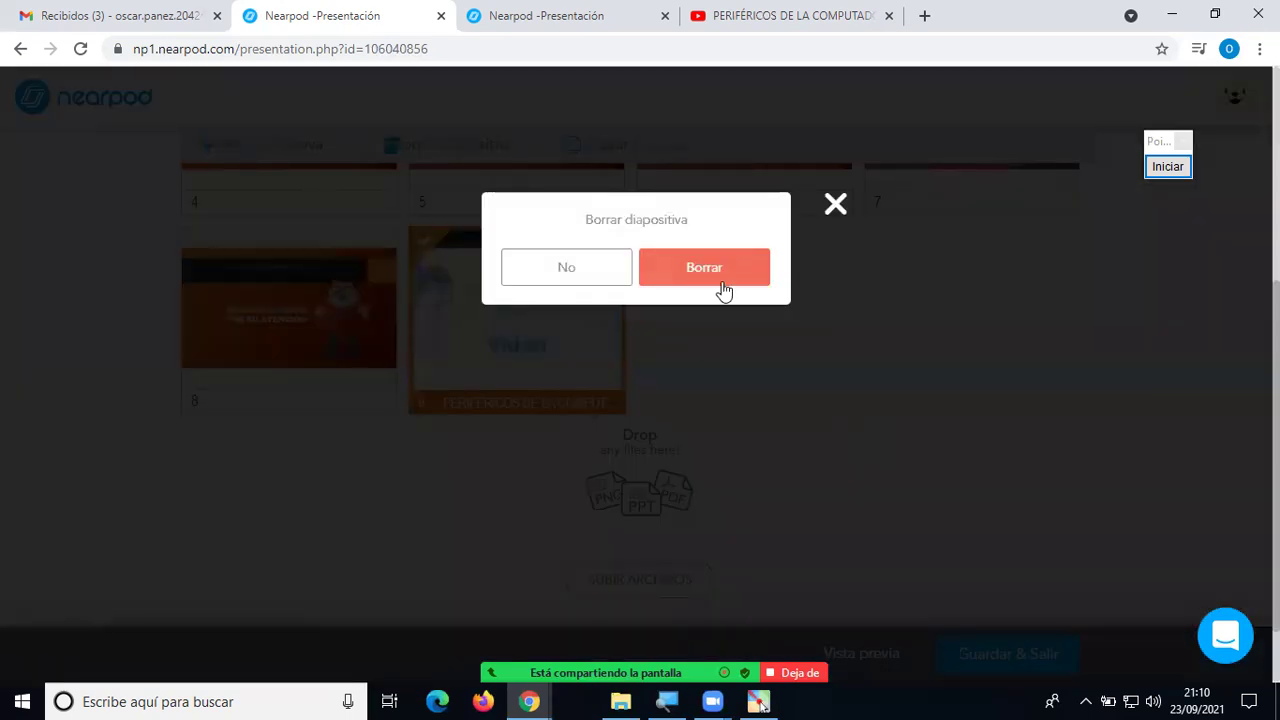
left_click(708, 287)
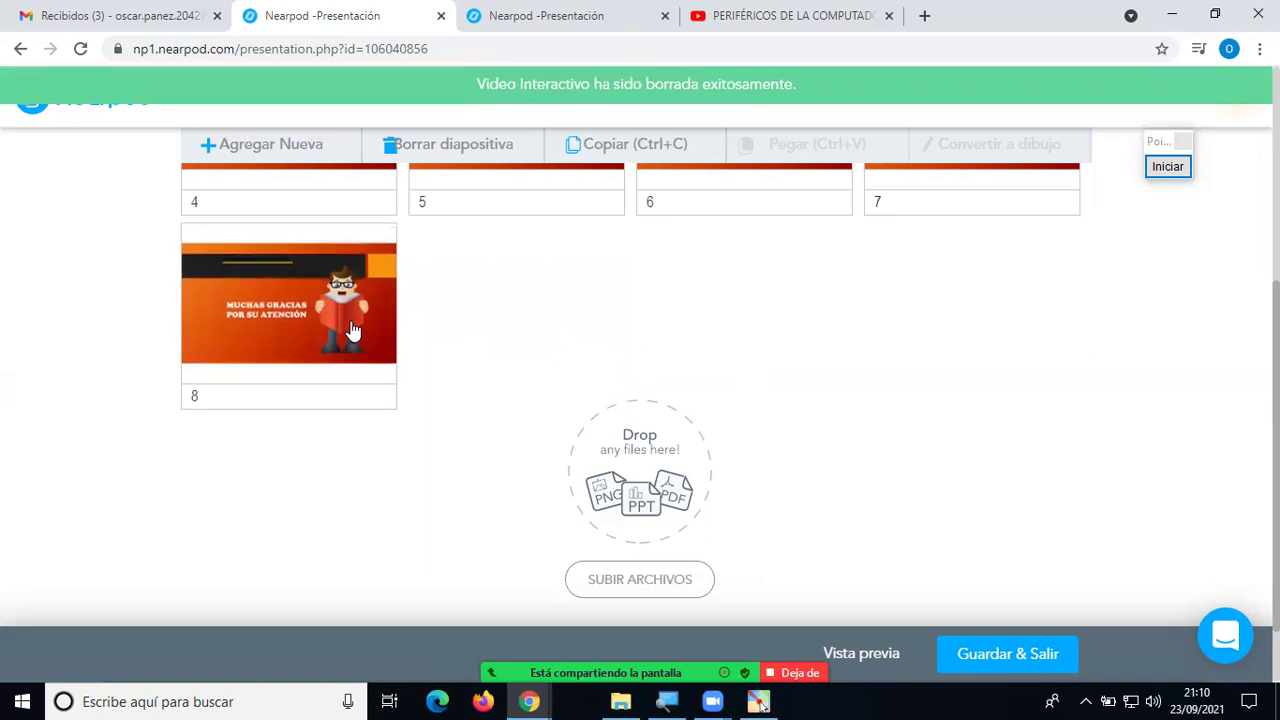
scroll(414, 337, "up", 3)
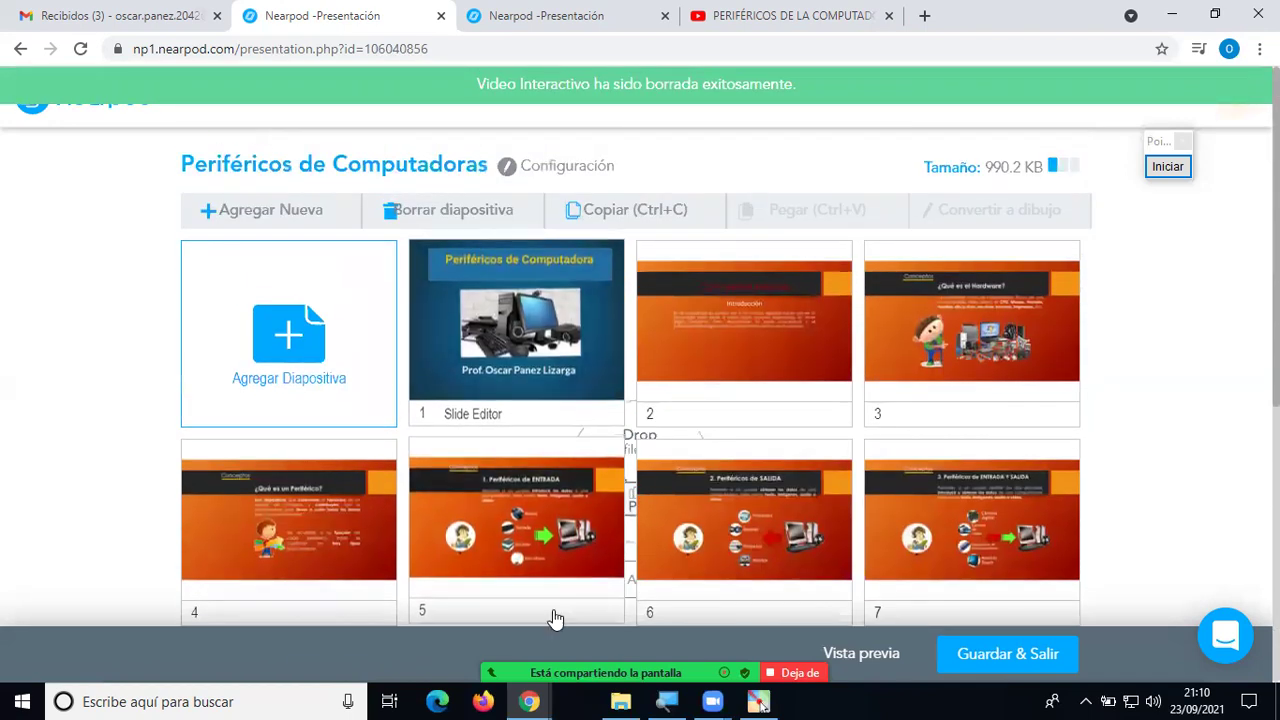
Start a new Video slide, browse the Biblioteca de Videos, dismiss the translate offer, then go to YouTube.
left_click(300, 350)
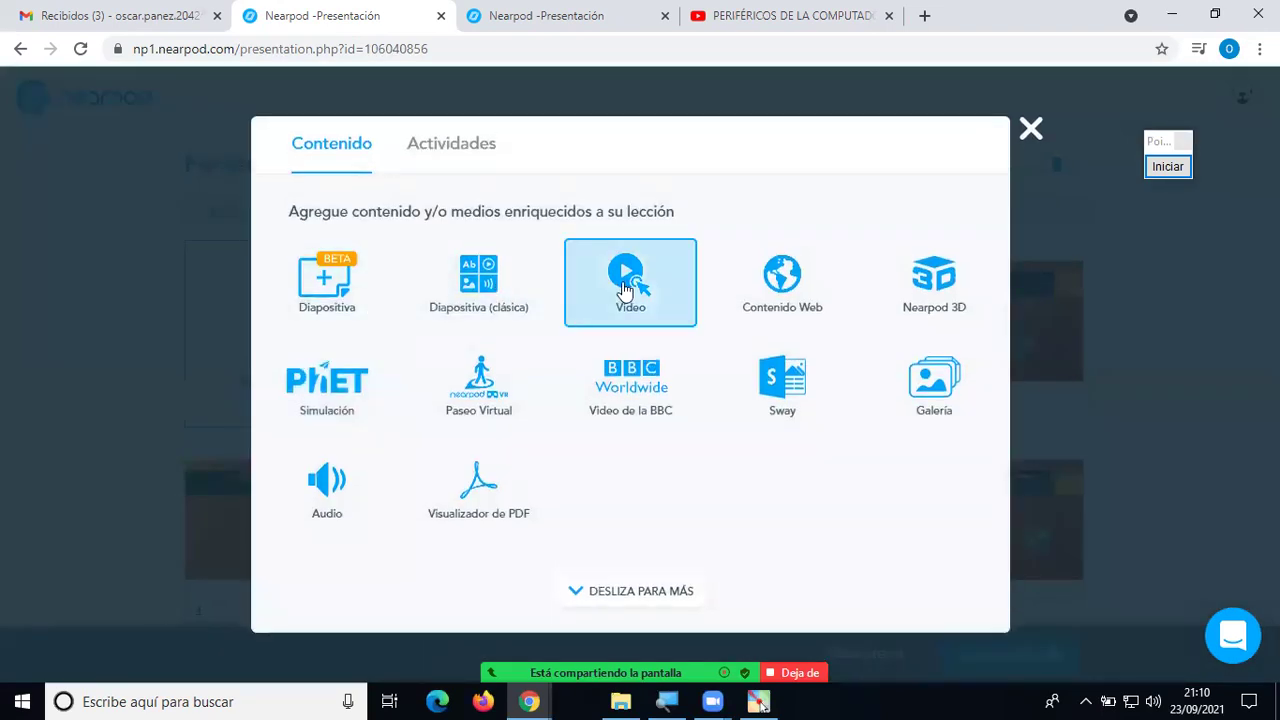
left_click(624, 289)
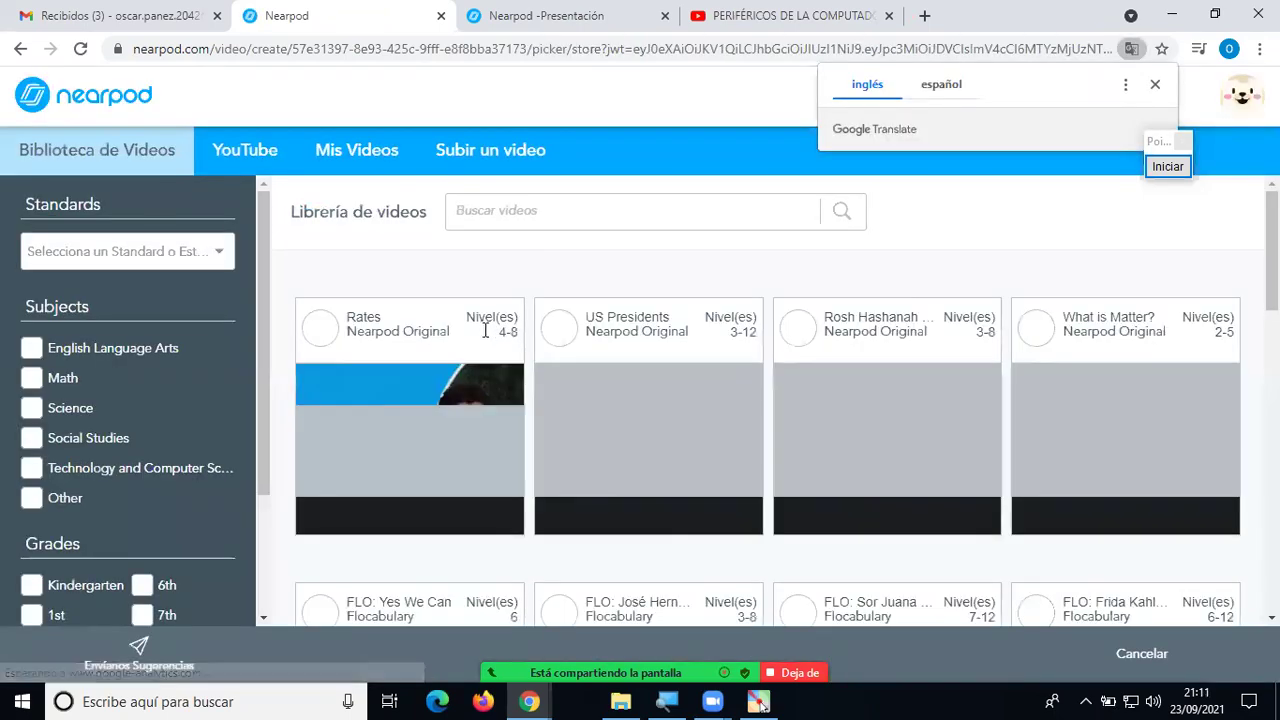
mouse_move(686, 408)
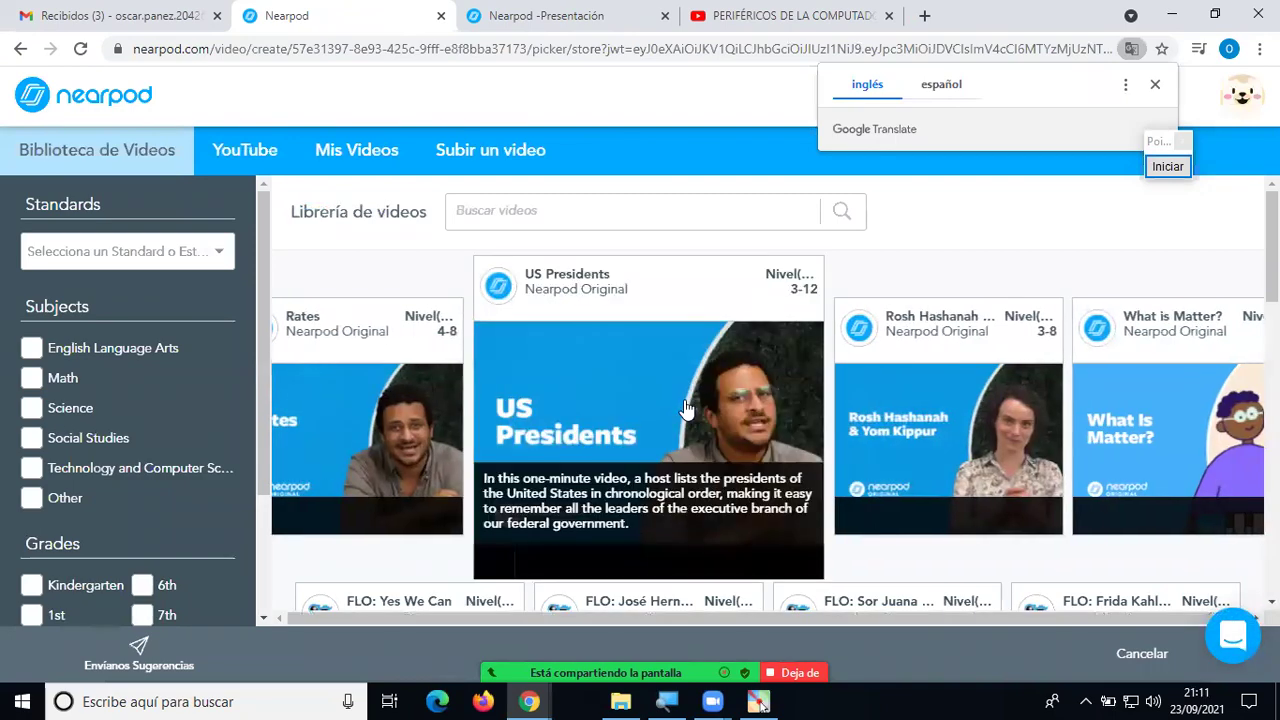
scroll(686, 408, "down", 5)
scroll(697, 409, "up", 2)
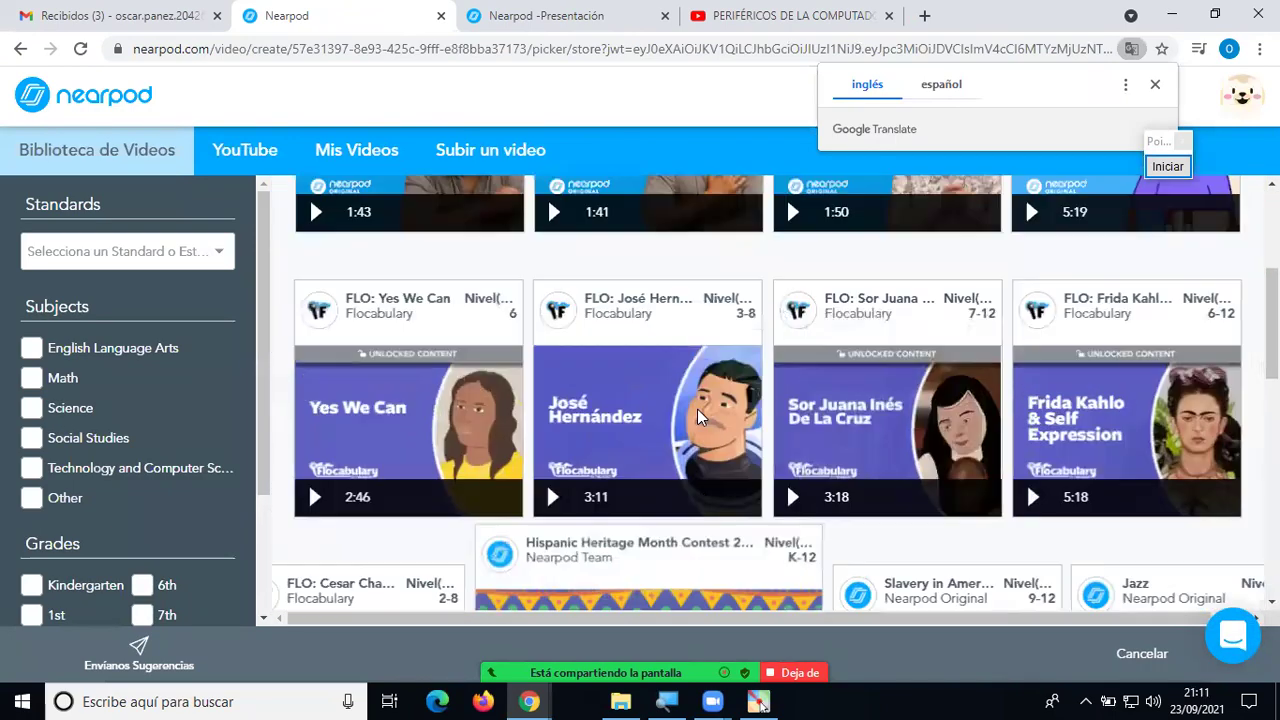
scroll(697, 420, "down", 3)
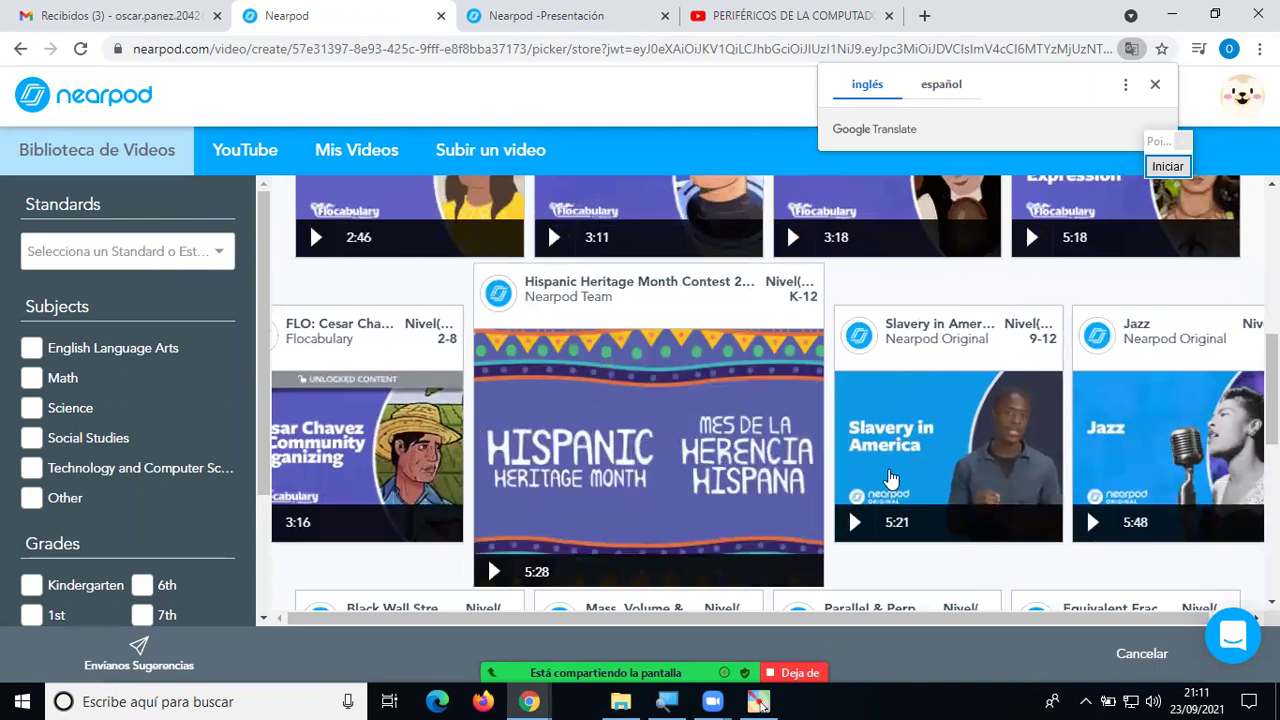
scroll(583, 349, "up", 6)
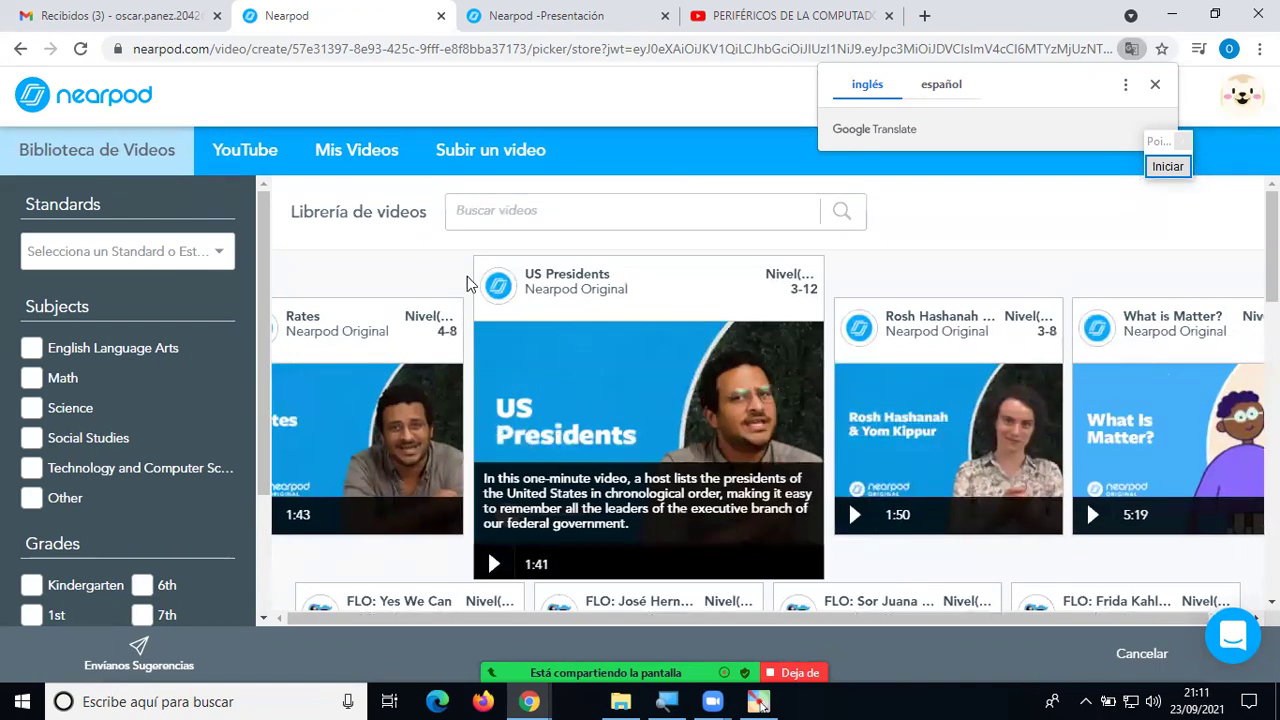
left_click(539, 218)
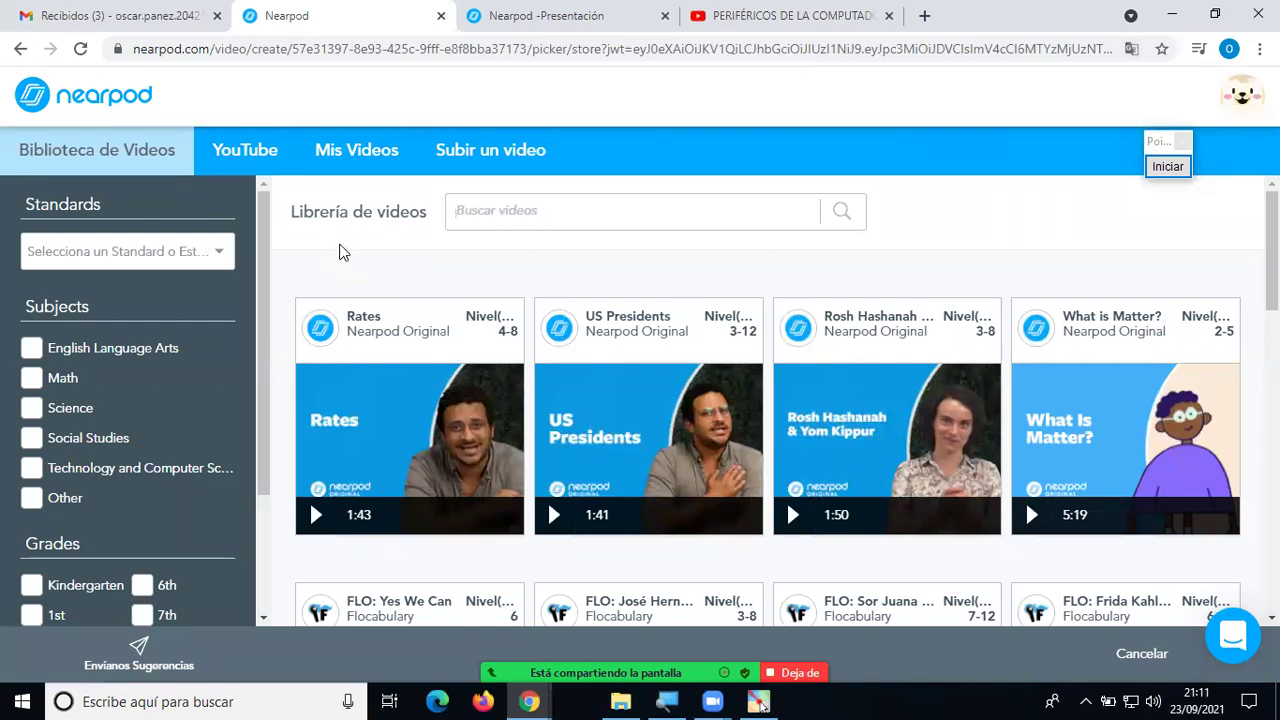
left_click(255, 152)
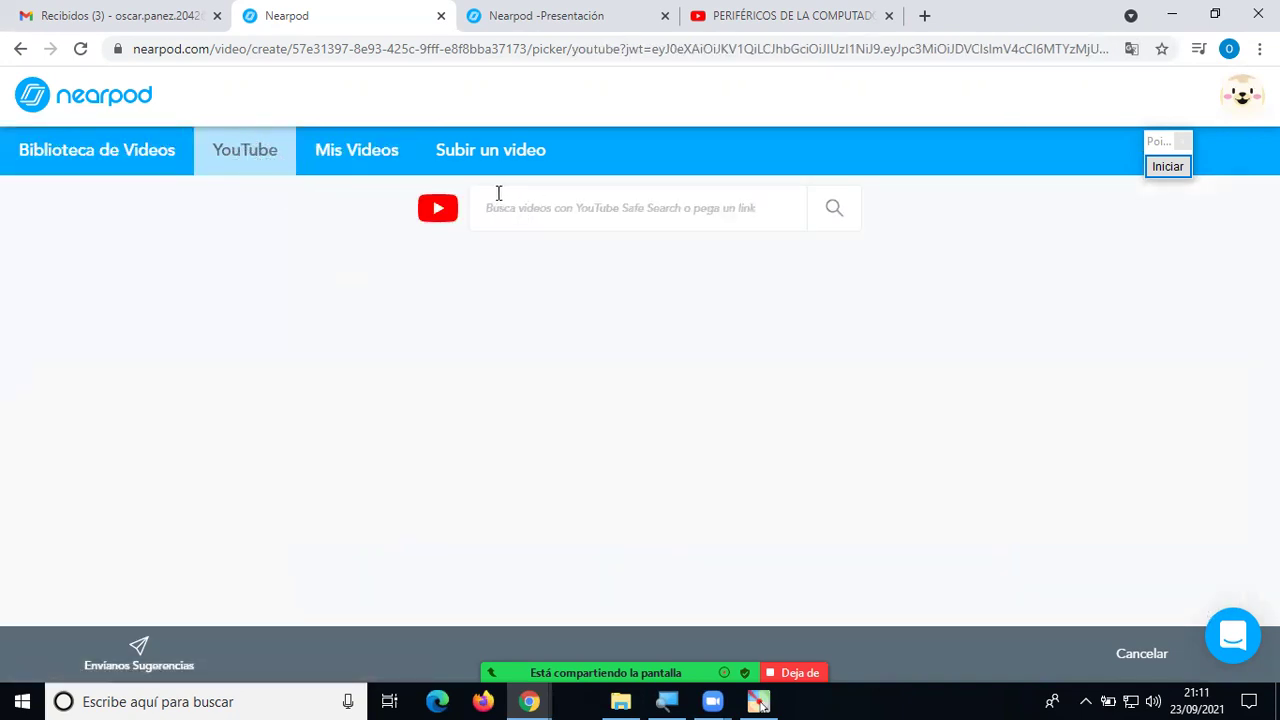
Search YouTube for 'perifericos' inside the Nearpod picker and scroll through the results.
type("perifericos")
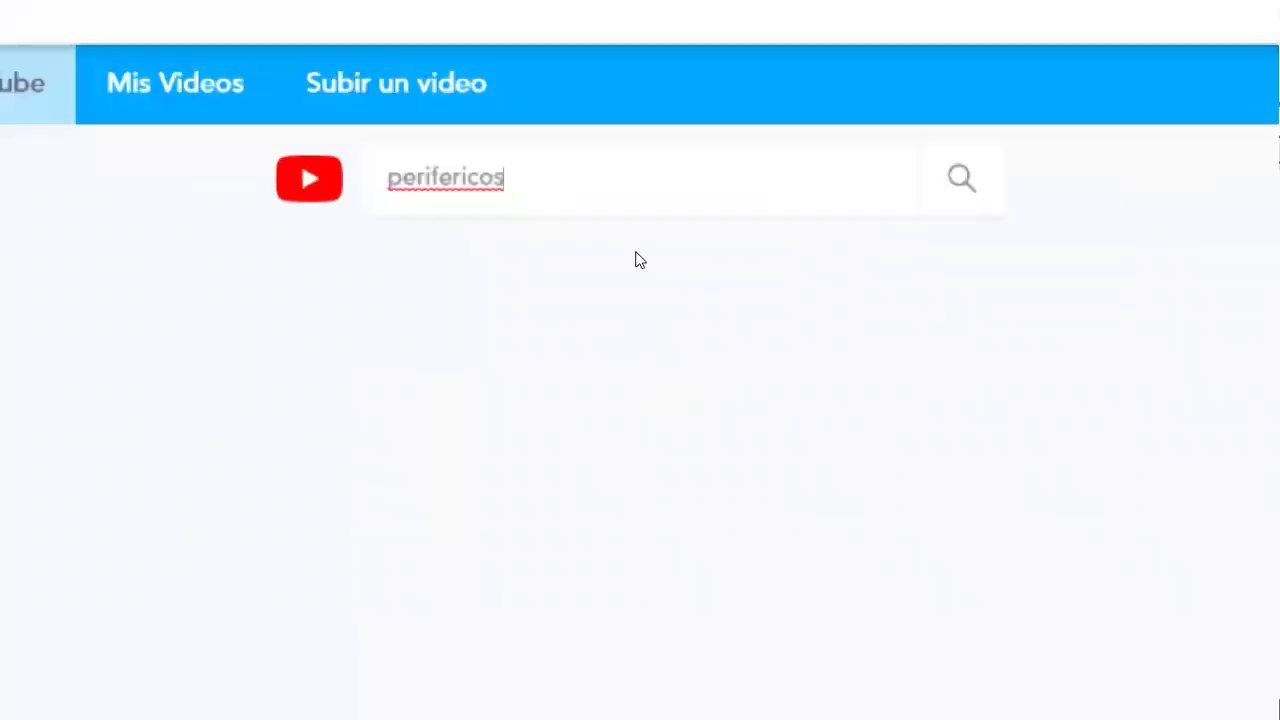
left_click(826, 210)
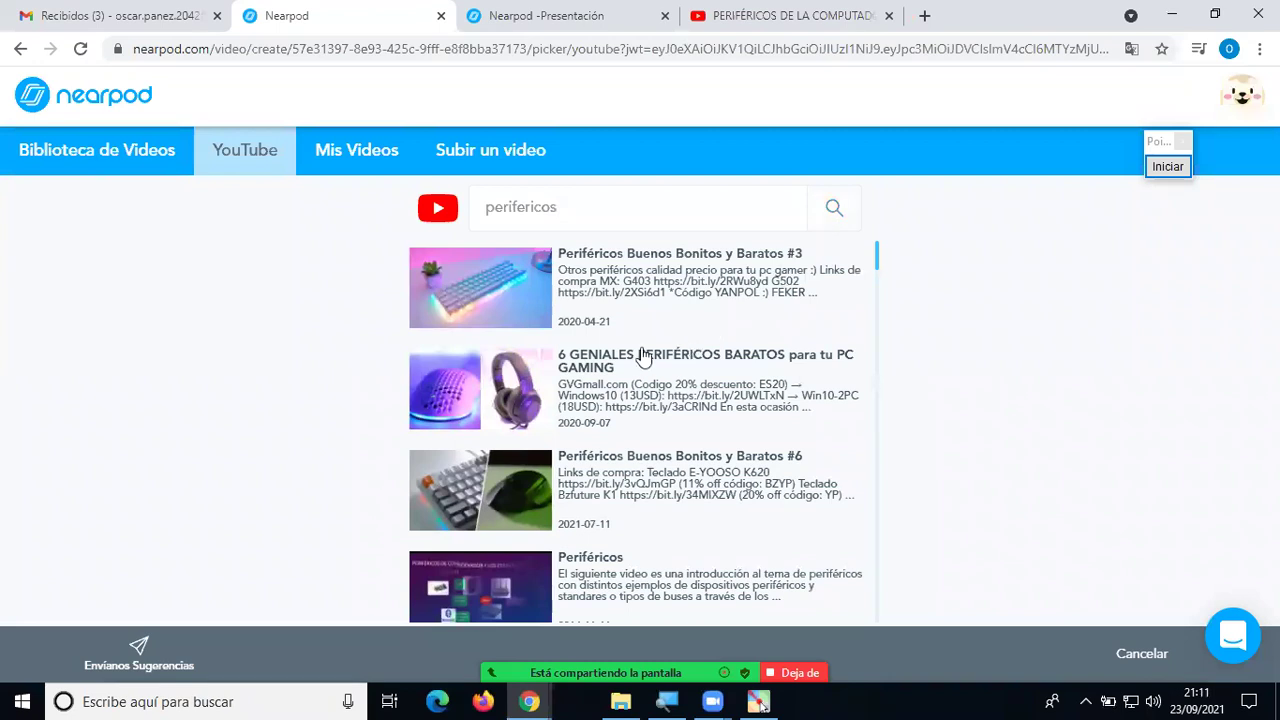
scroll(643, 355, "down", 2)
scroll(640, 360, "down", 1)
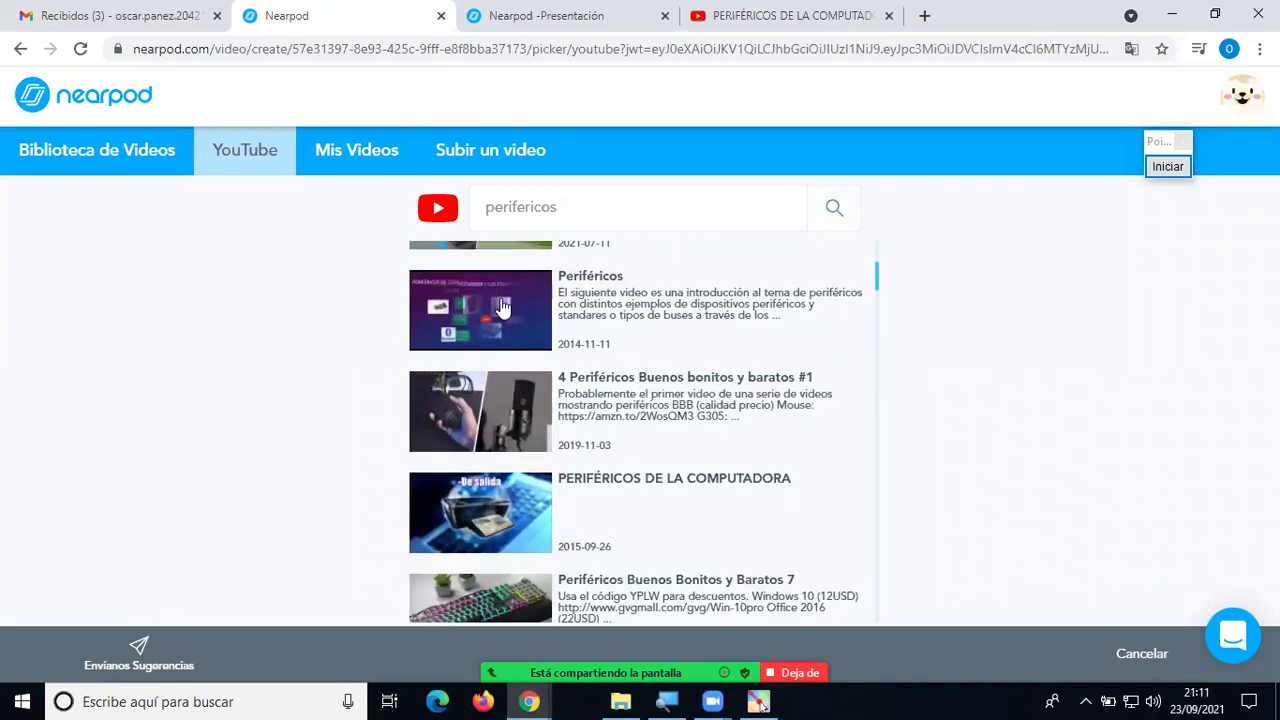
scroll(628, 422, "down", 1)
scroll(628, 422, "down", 2)
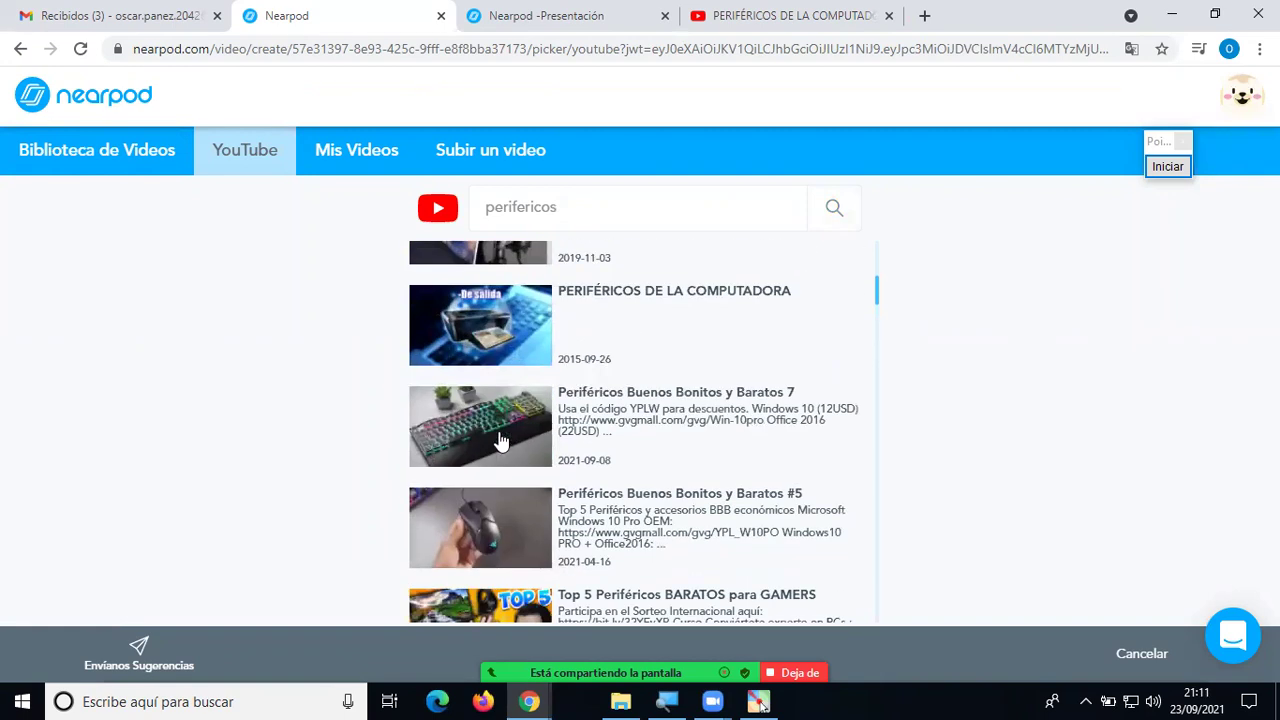
scroll(684, 467, "down", 2)
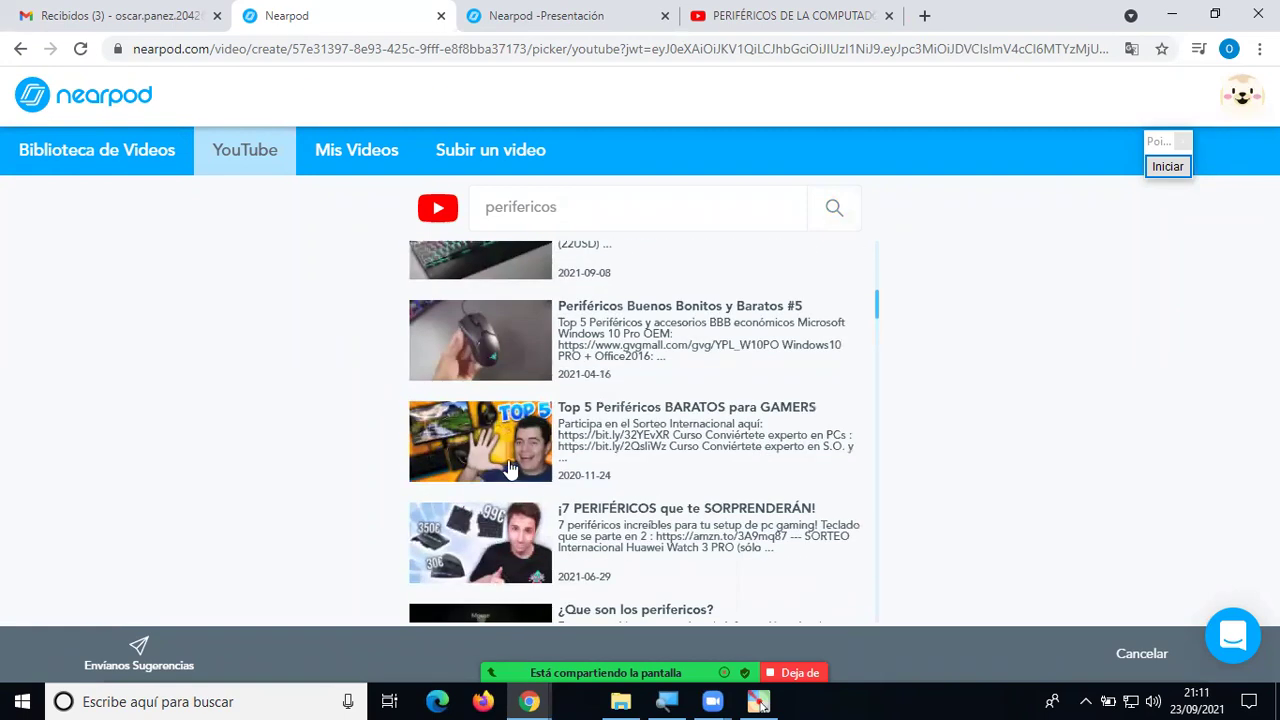
scroll(505, 400, "down", 5)
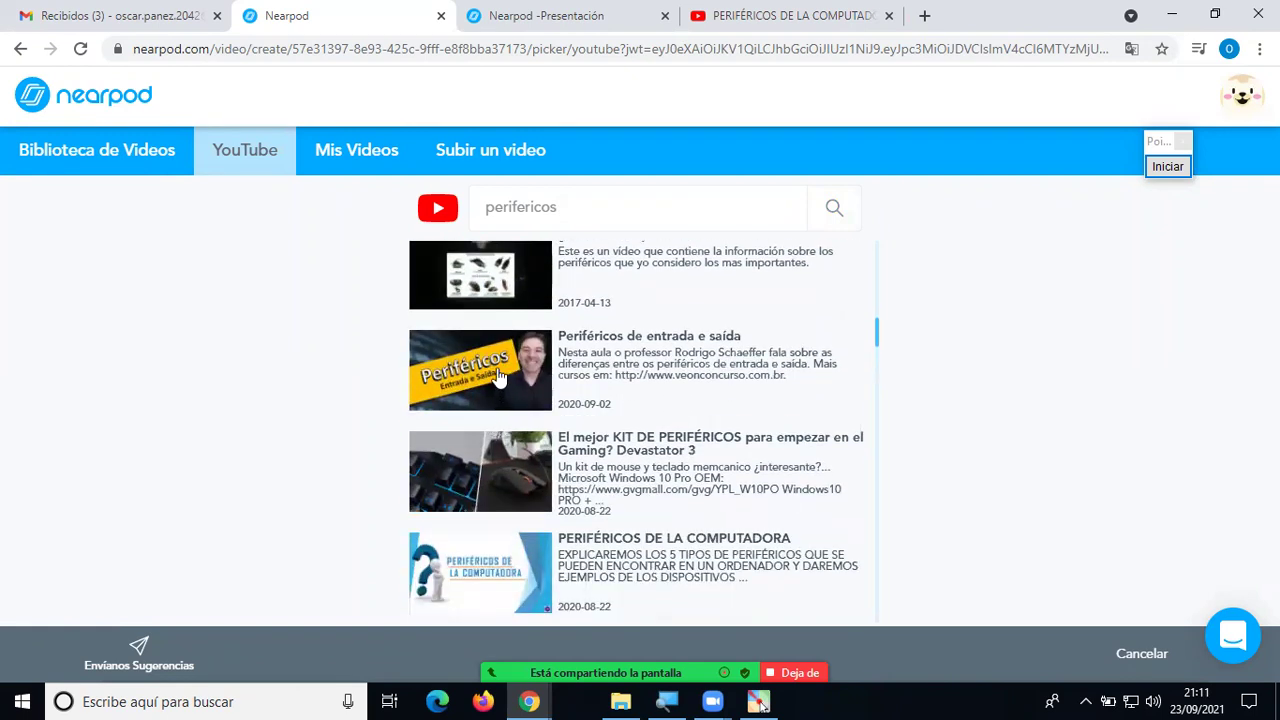
Select the PERIFÉRICOS DE LA COMPUTADORA video and save it to the new slide.
left_click(500, 376)
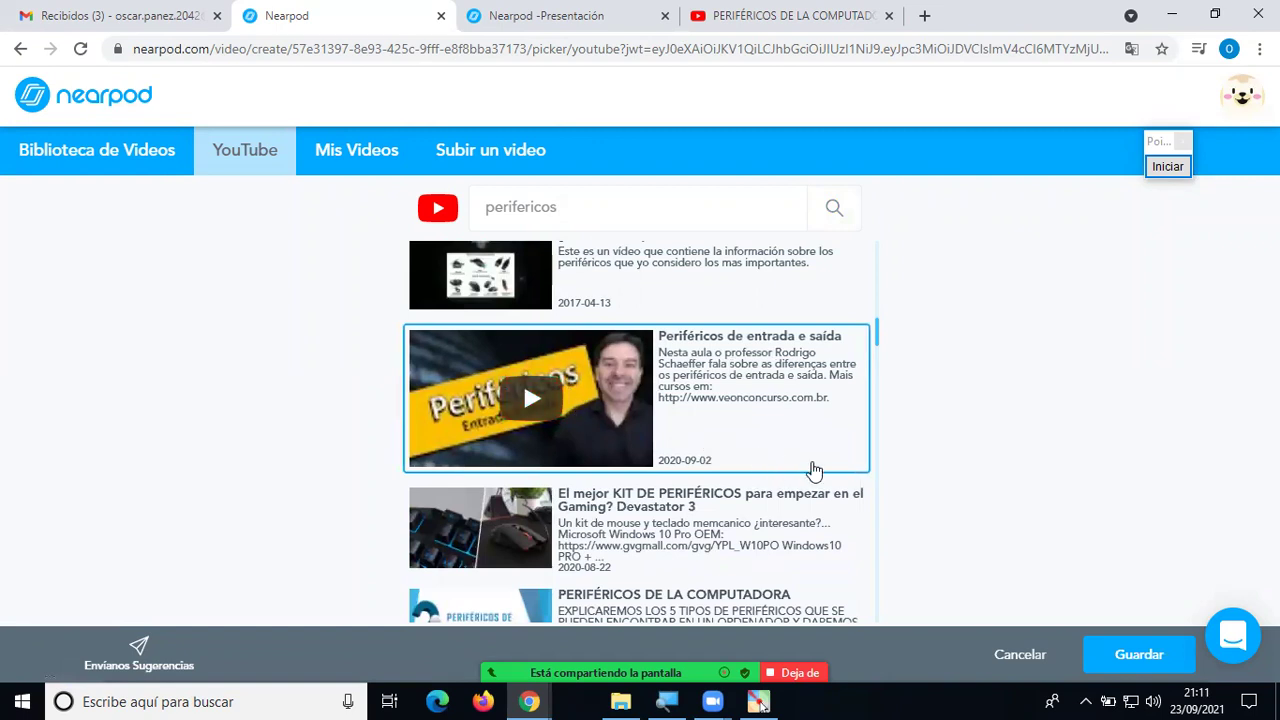
scroll(814, 471, "down", 2)
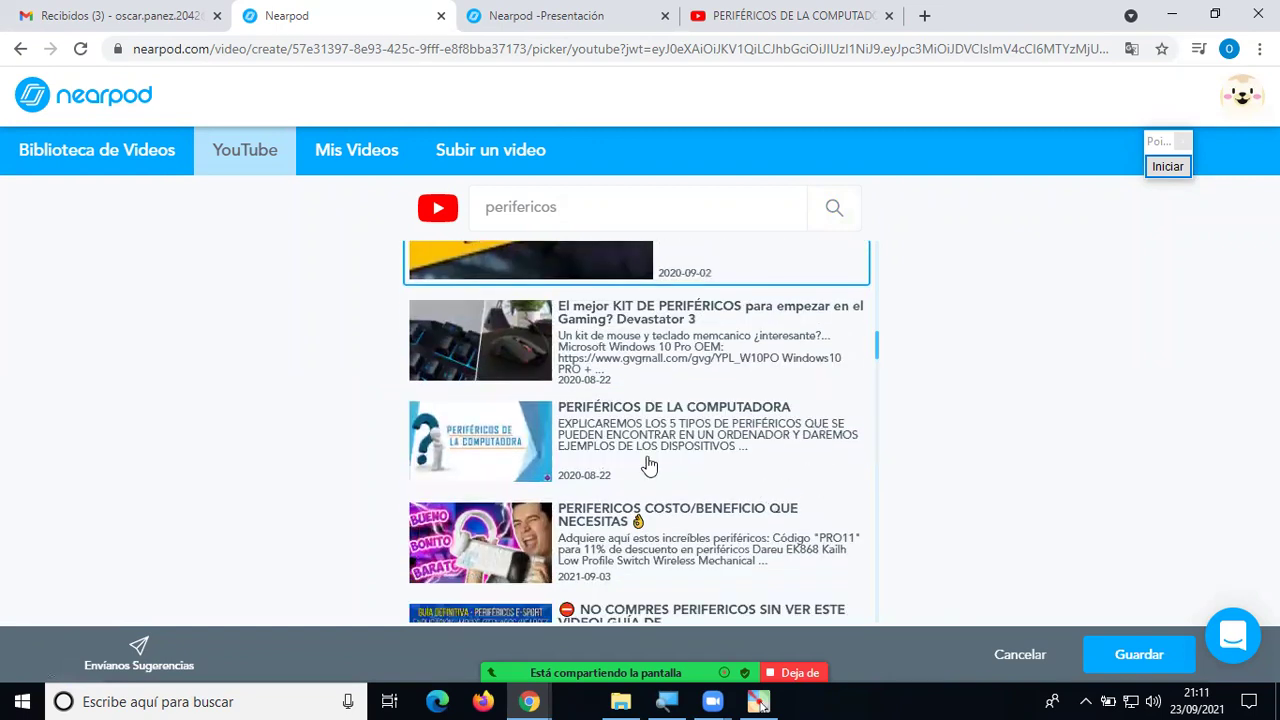
left_click(525, 430)
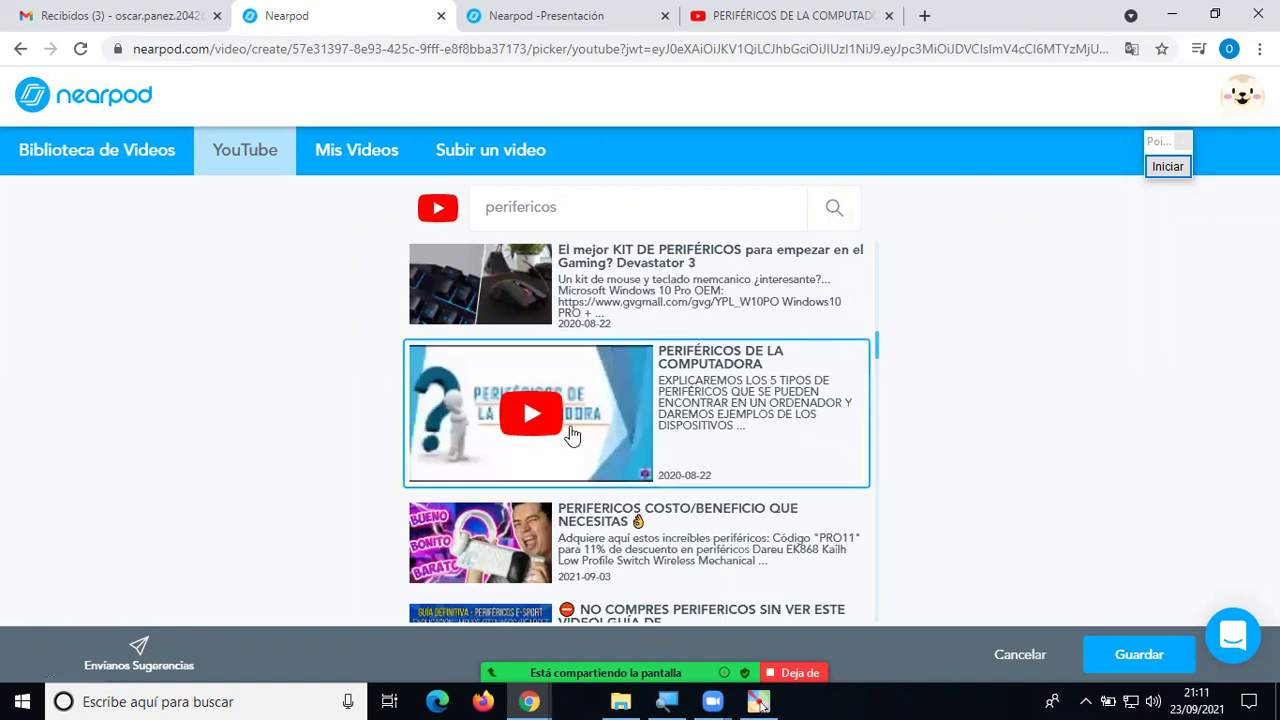
left_click(1100, 655)
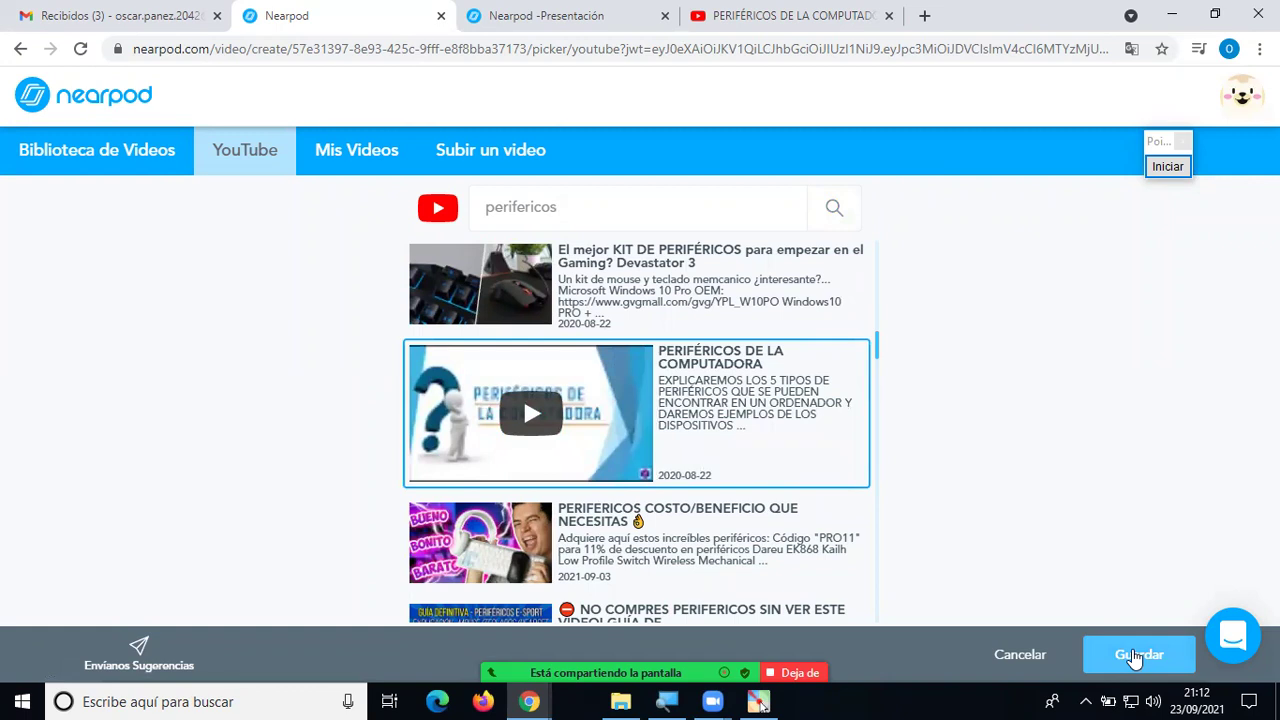
left_click(1136, 655)
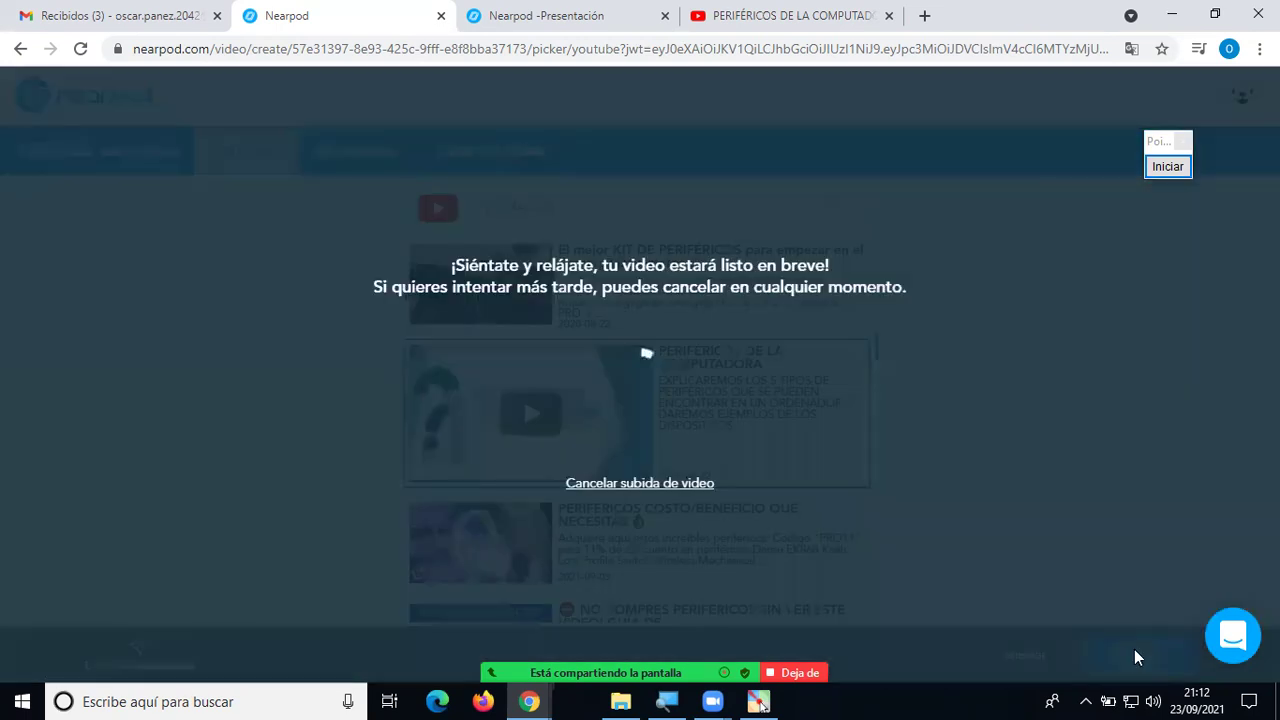
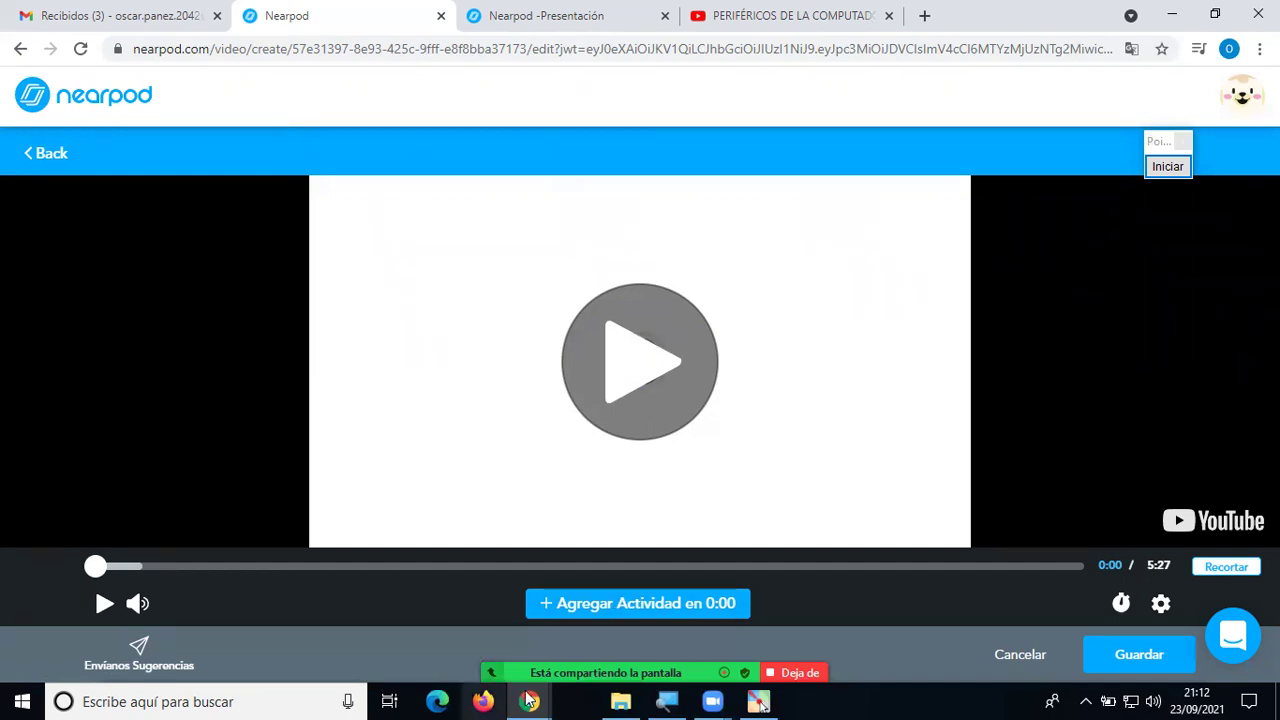
Scroll through the meeting's participant list with alt+U and the arrow keys, then close it.
key("alt+u")
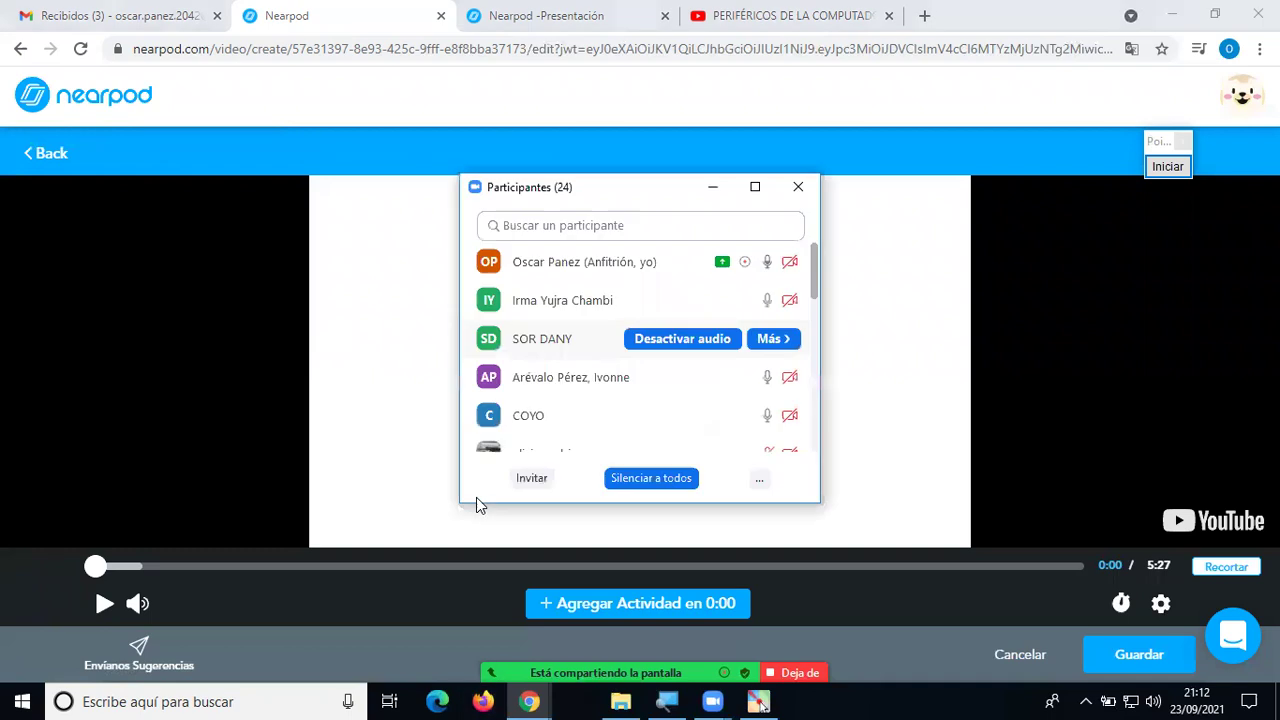
key("Down")
key("Down")
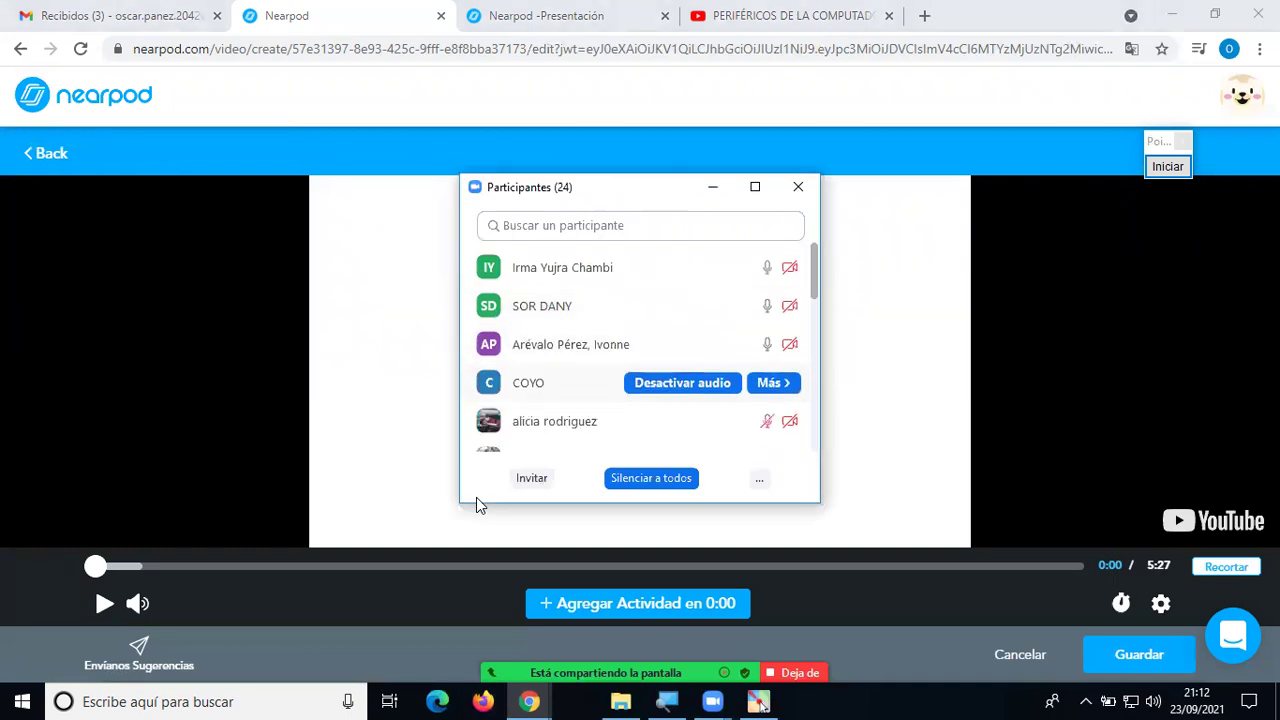
key("Down")
key("Down")
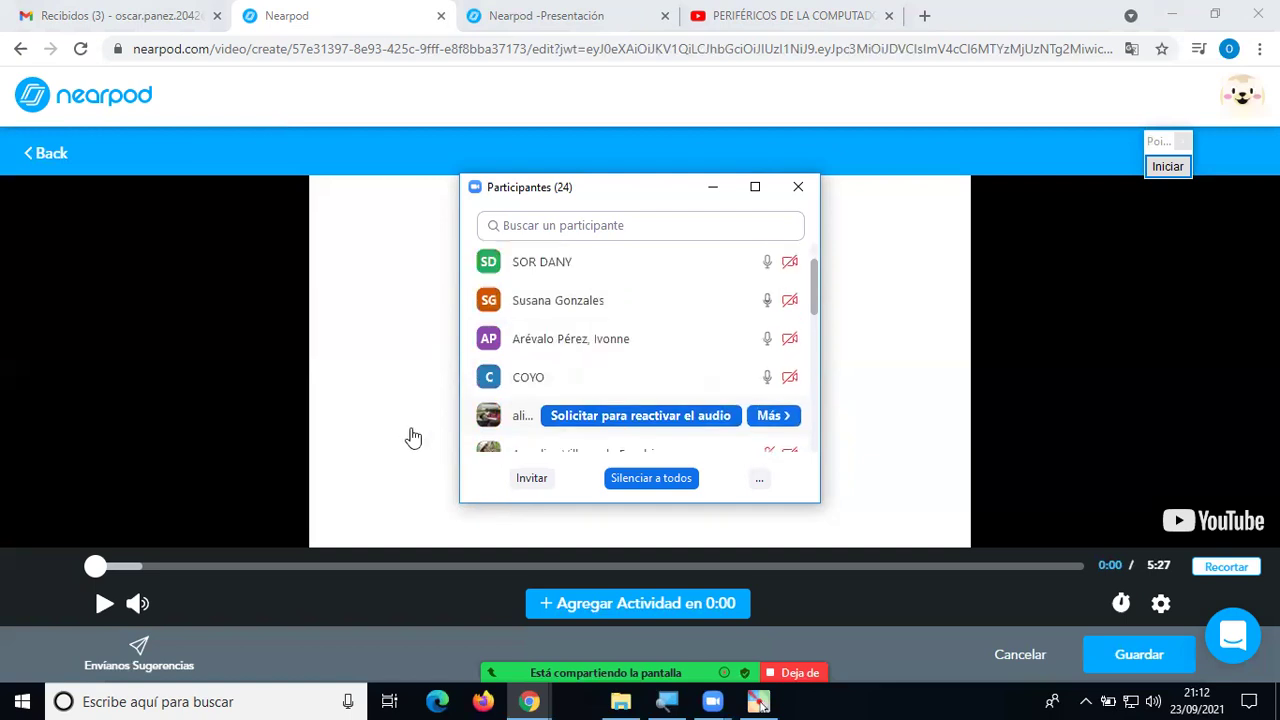
key("Down")
key("Down")
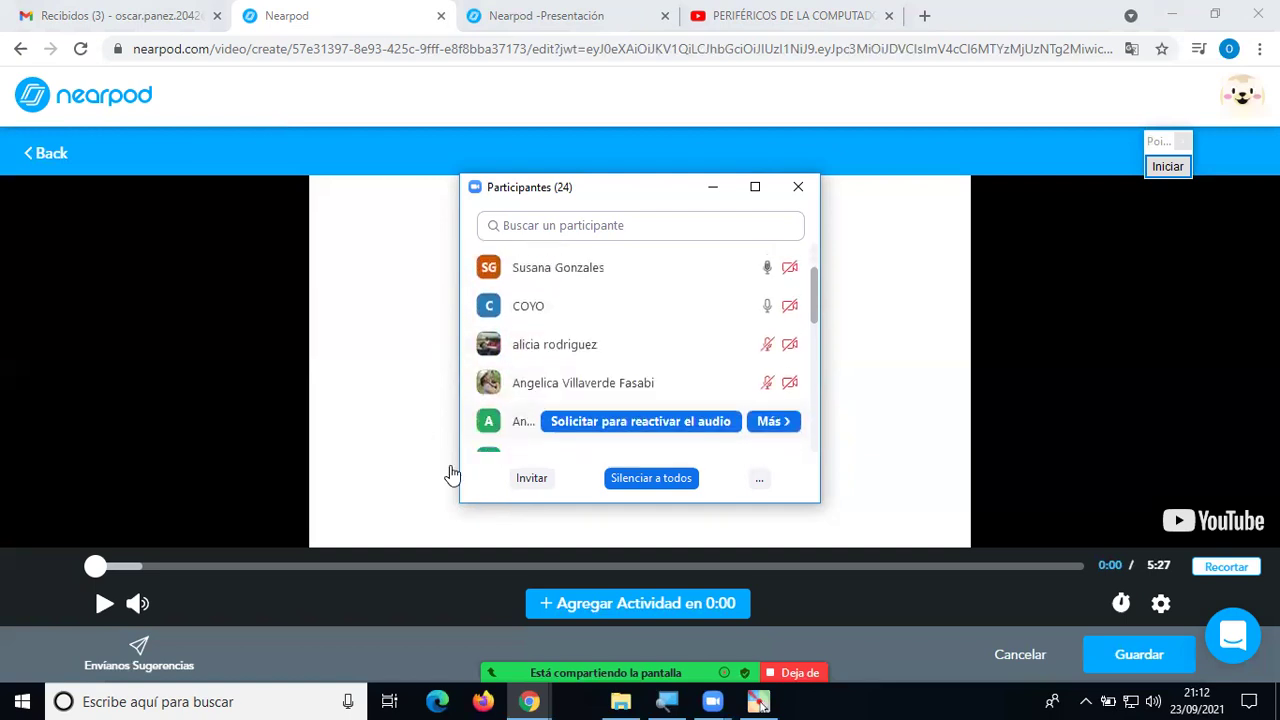
key("Down")
key("Down")
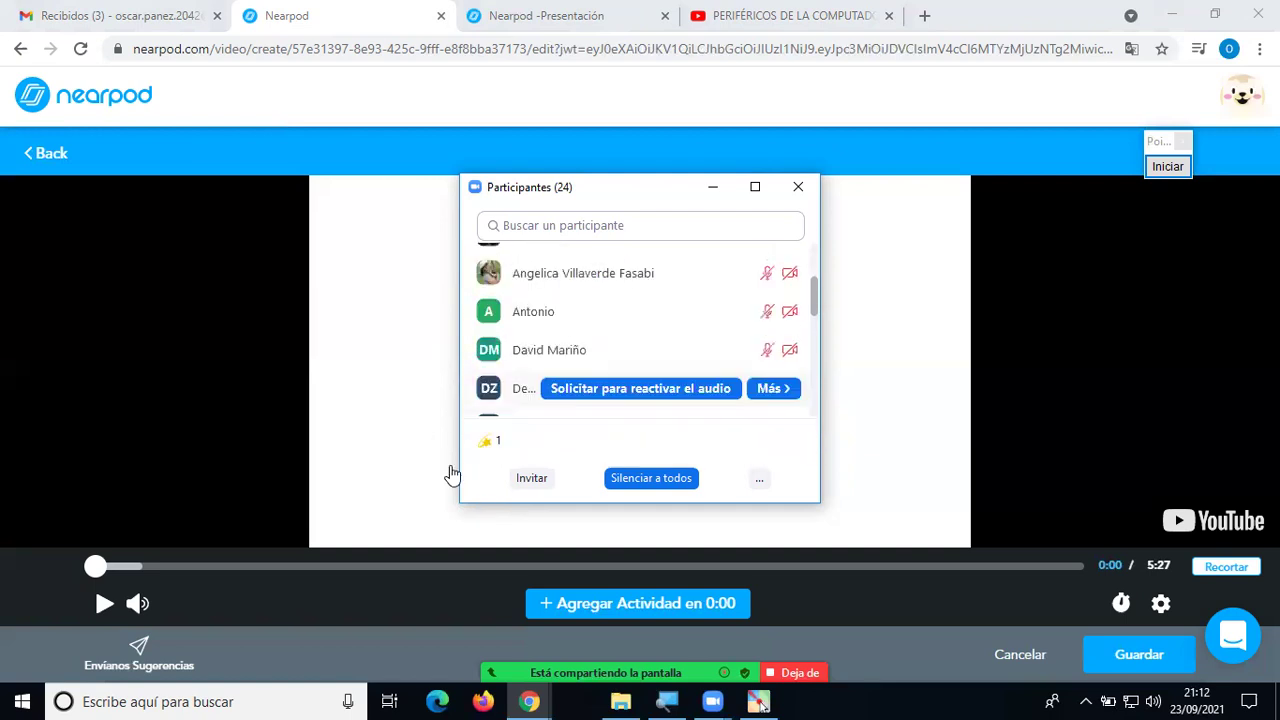
key("Down")
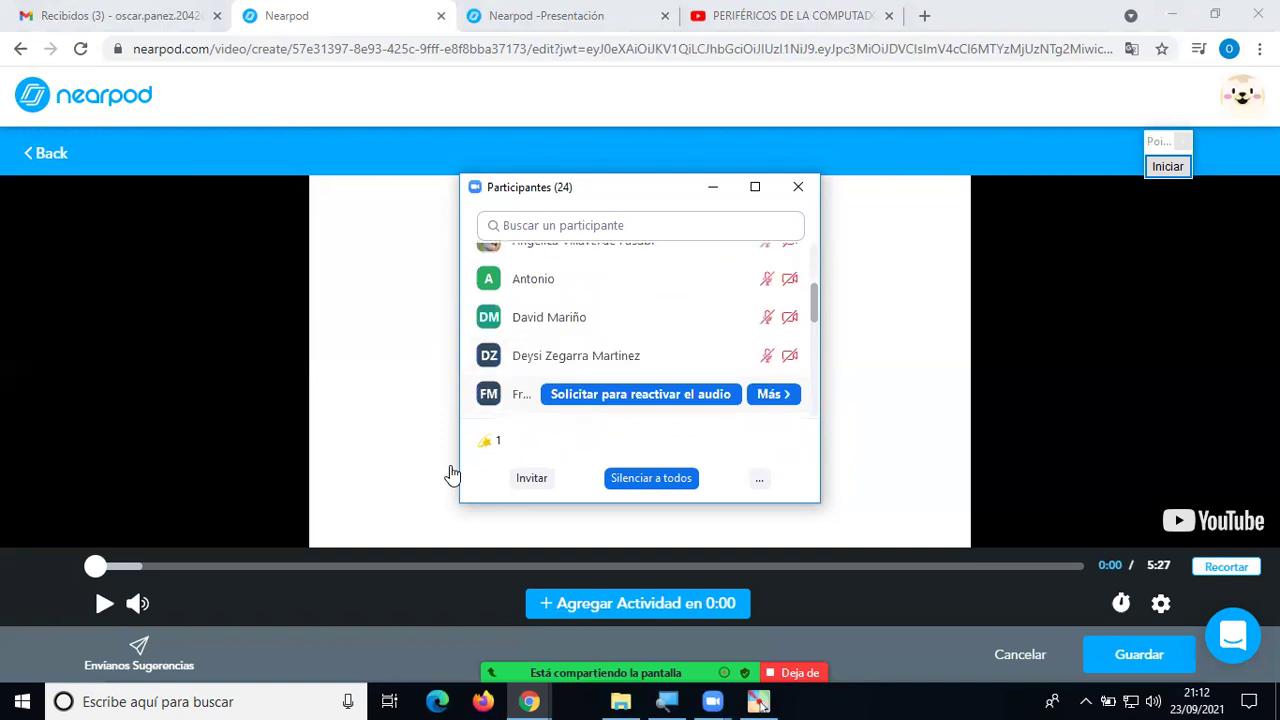
key("Down")
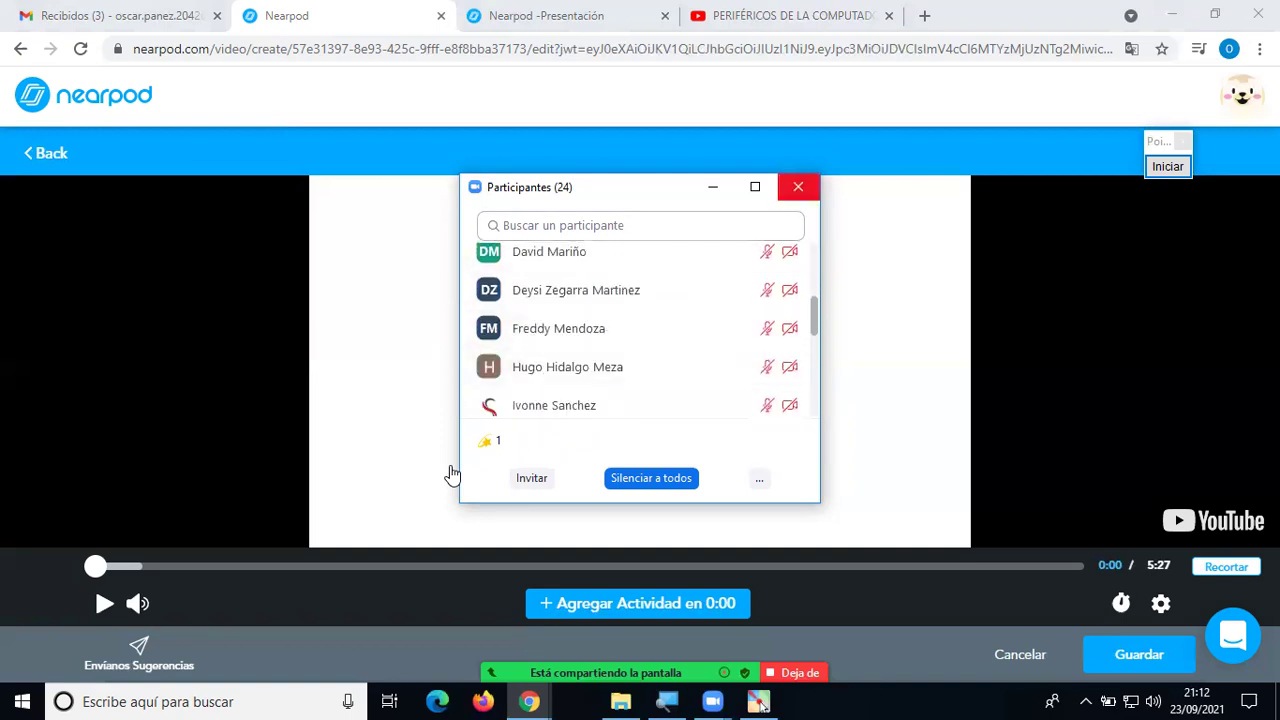
left_click(451, 474)
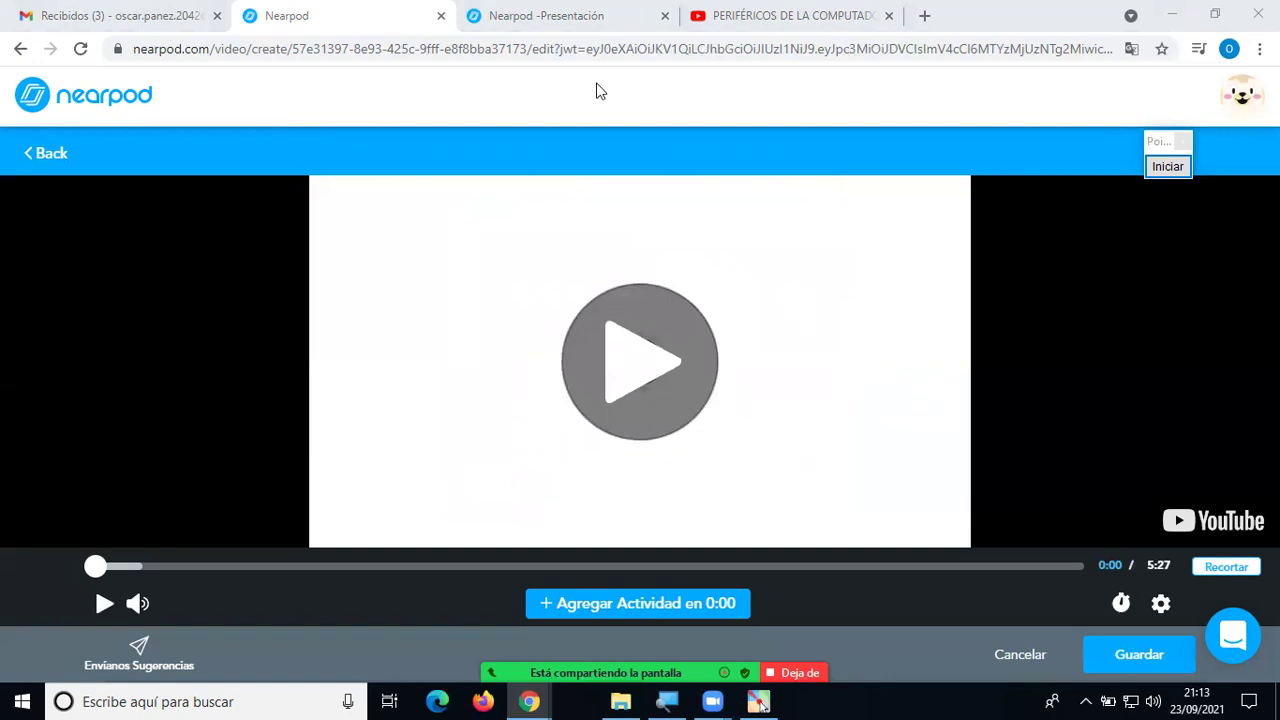
Switch to the Fracciones lesson editor and look over its lesson details.
left_click(565, 18)
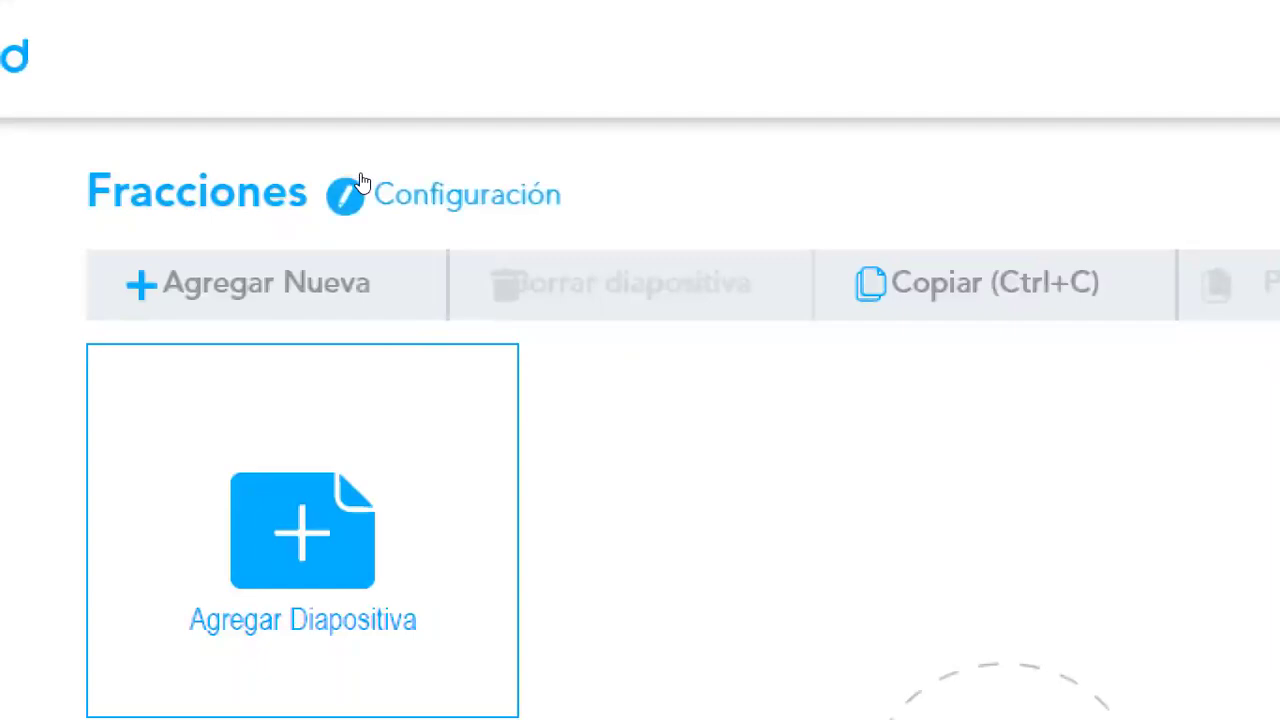
left_click(347, 192)
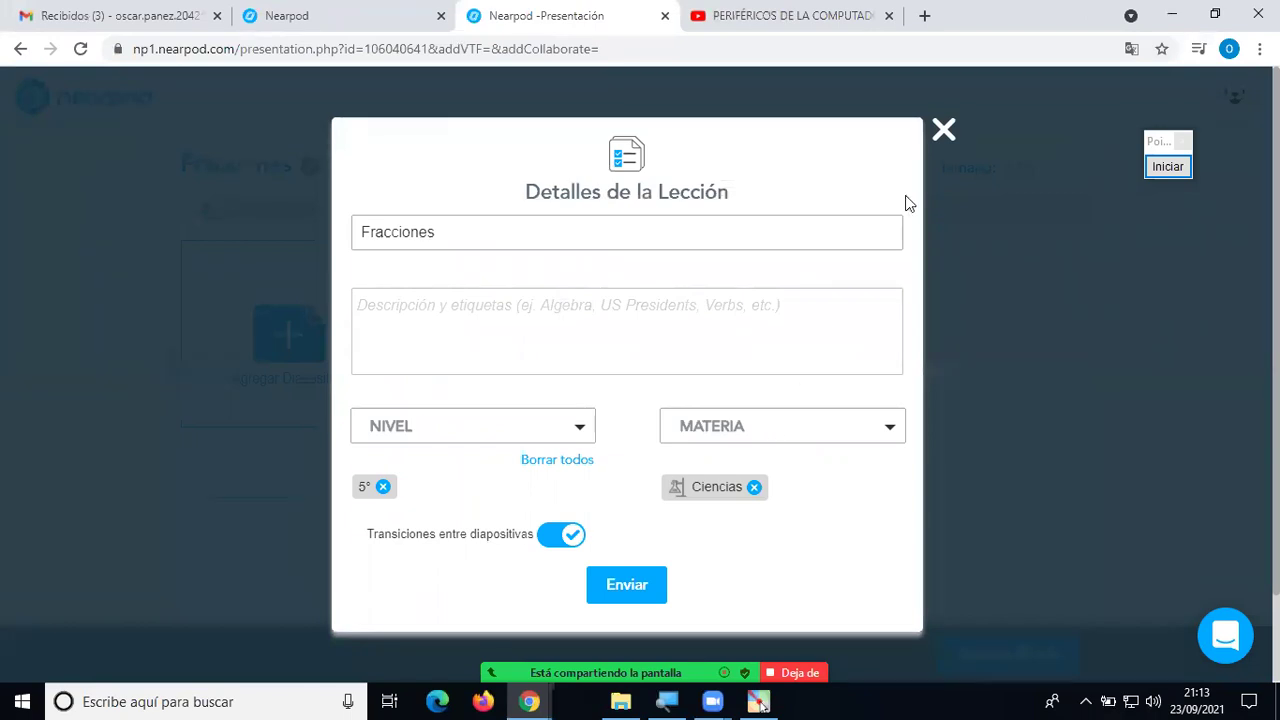
left_click(943, 130)
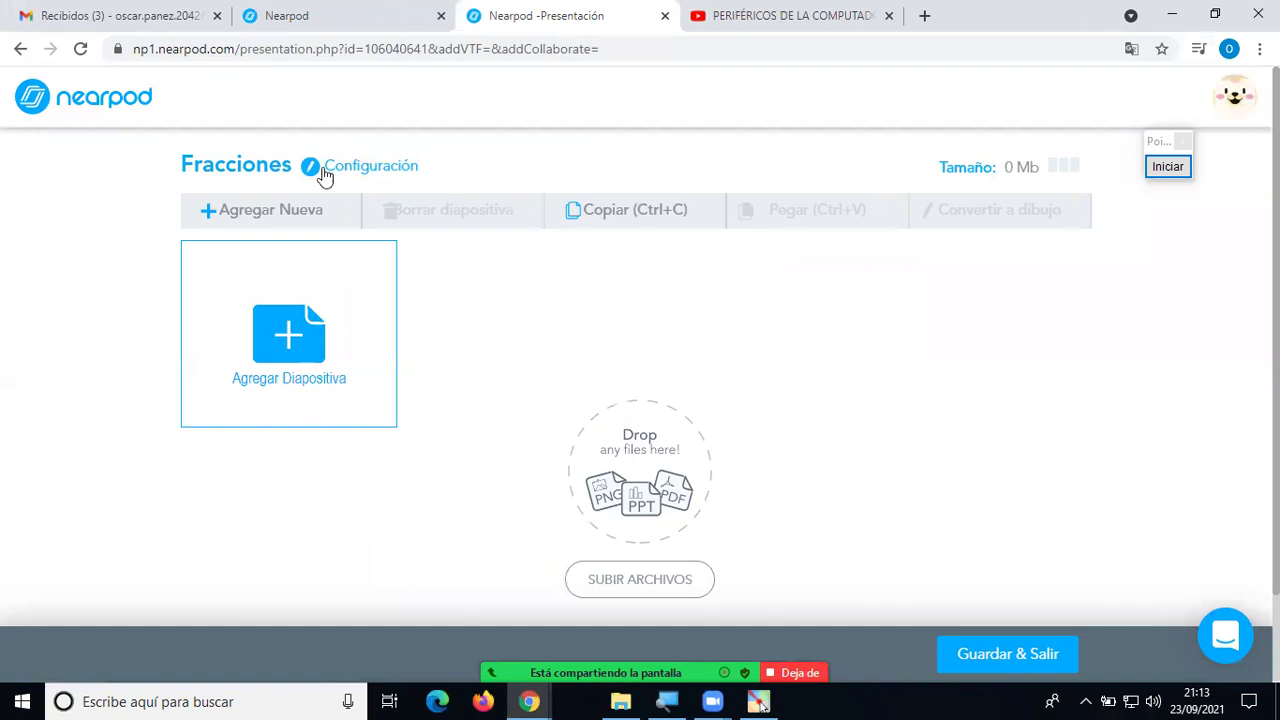
Retype the lesson title as 'Periféricos de Computadoras' in the lesson details.
left_click(390, 180)
left_click_drag(437, 233, 328, 245)
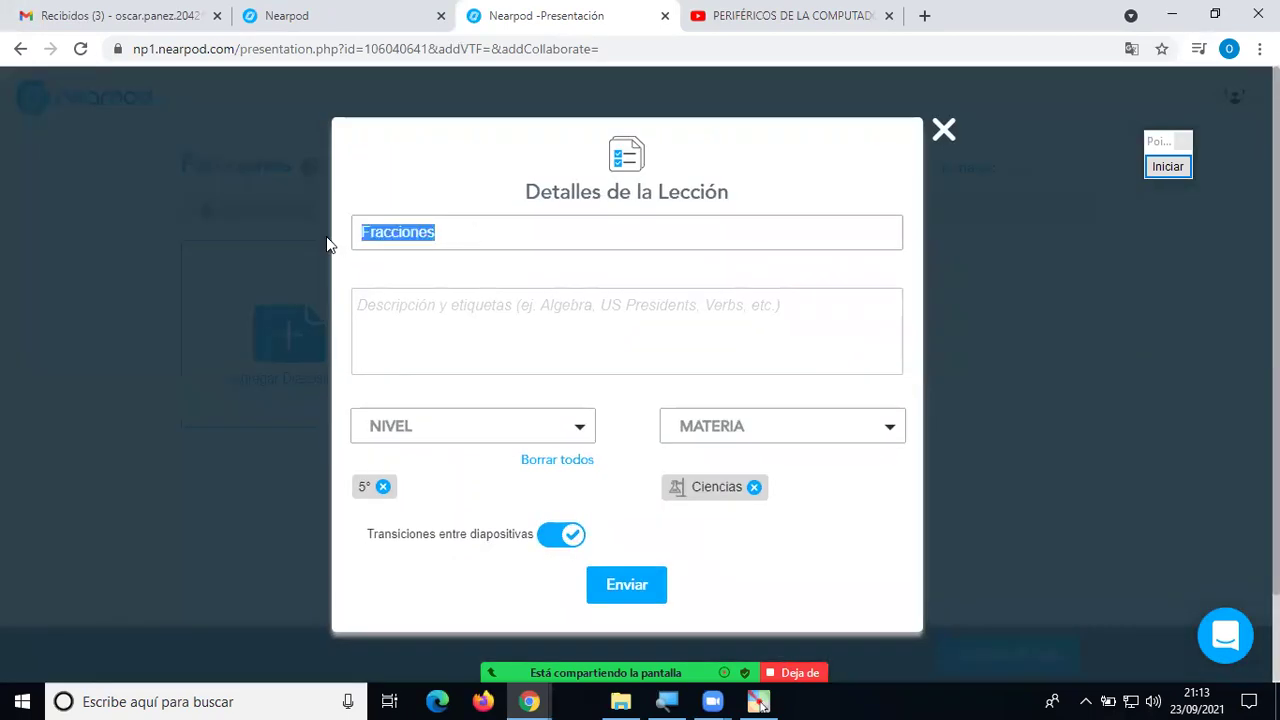
type("Perif")
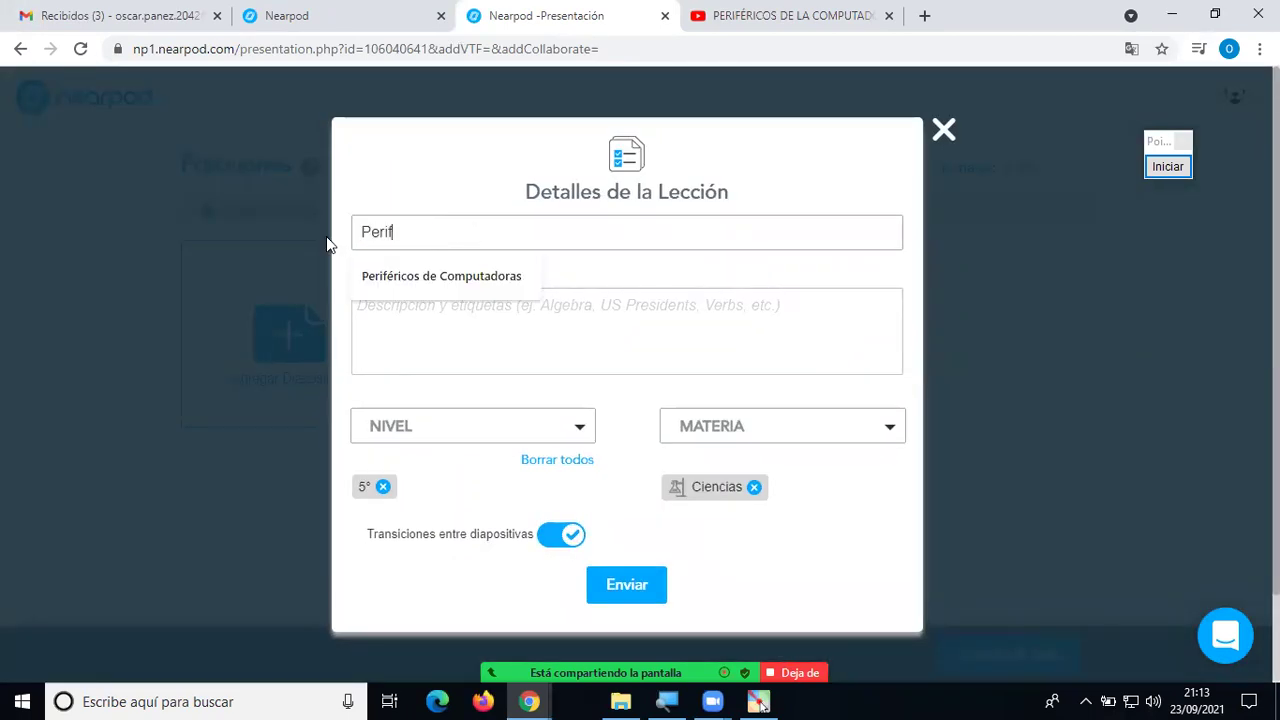
type("éricos de Computadoras")
left_click(455, 278)
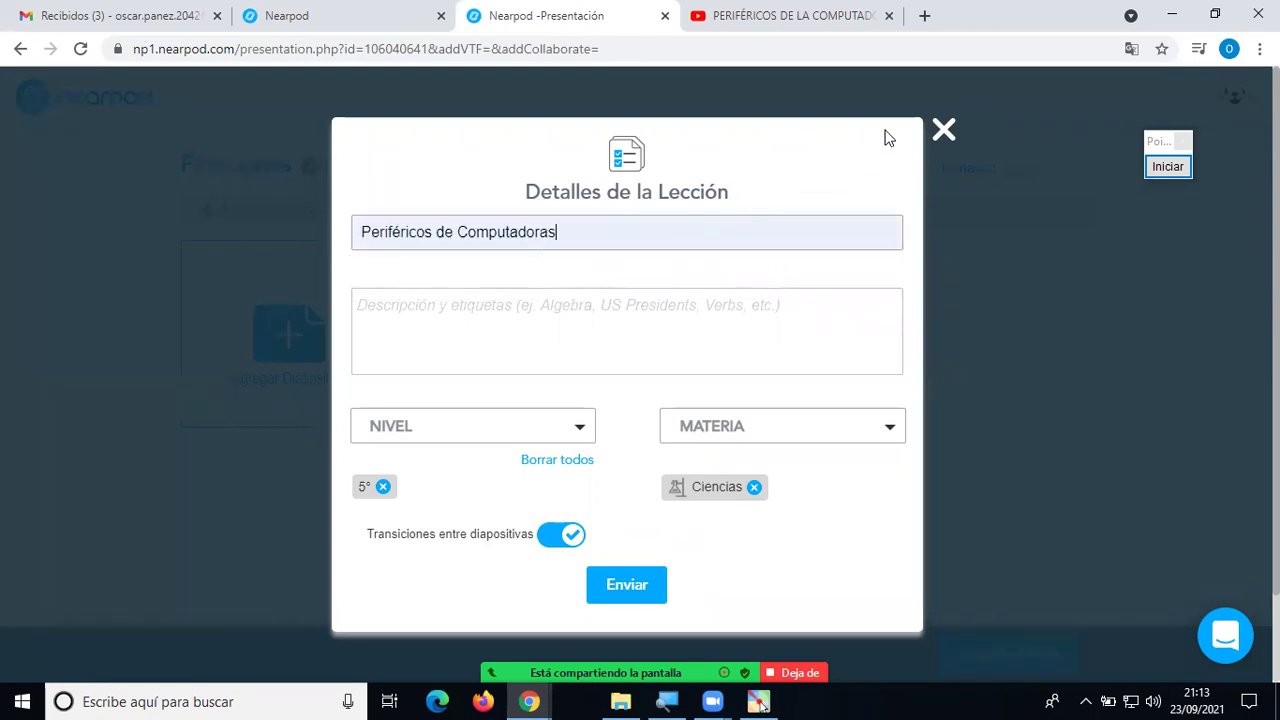
left_click(943, 129)
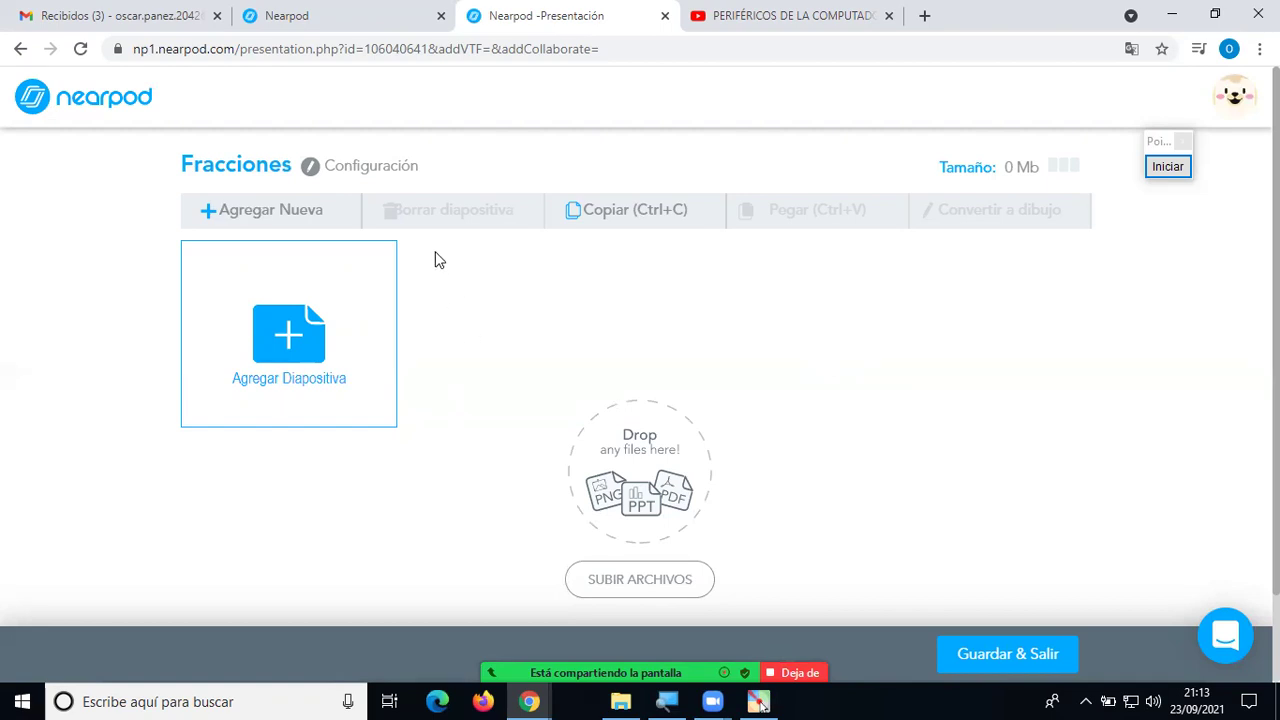
left_click(396, 176)
Close the lesson details, preview the add-slide choices, then open a new tab beside the video editor.
left_click(943, 131)
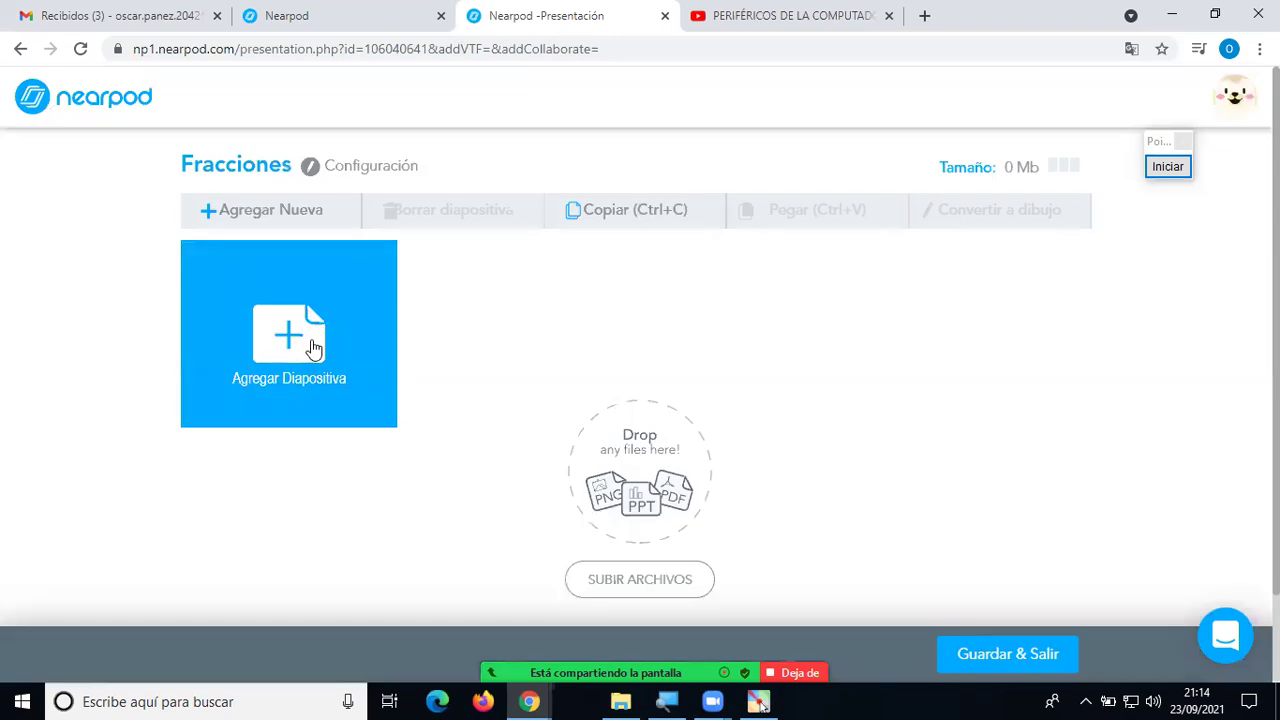
left_click(313, 347)
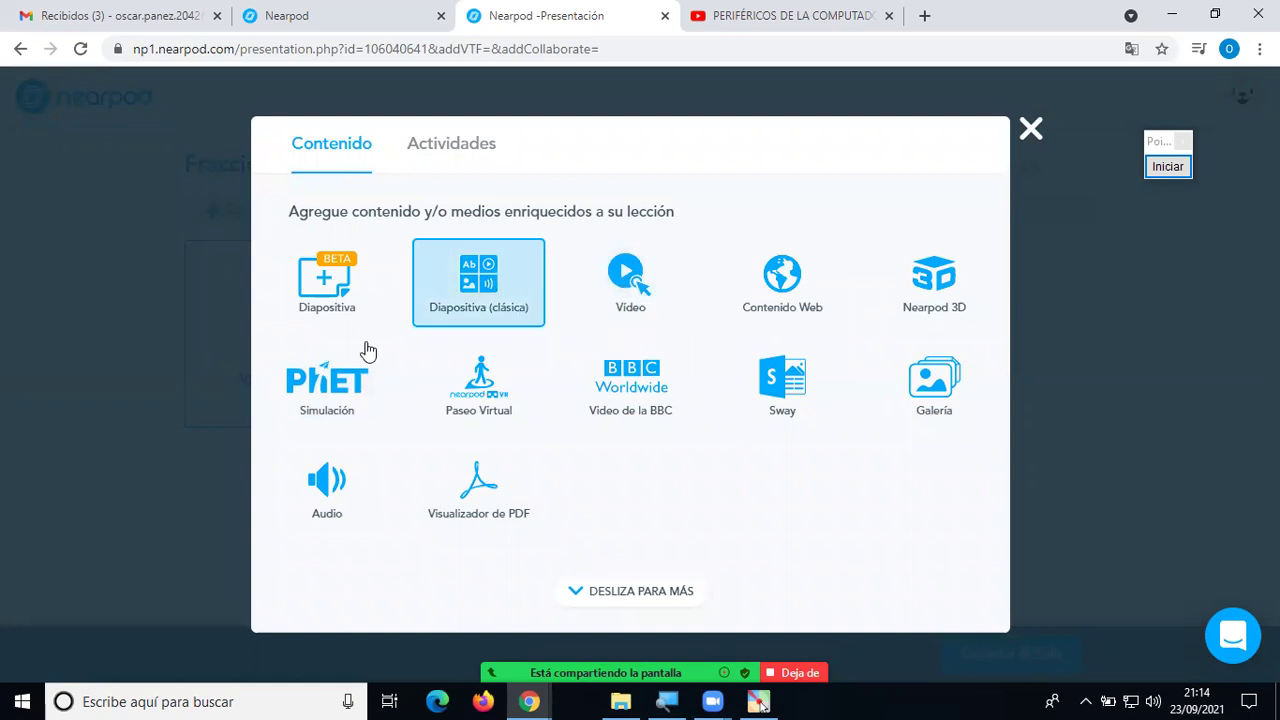
left_click(1029, 141)
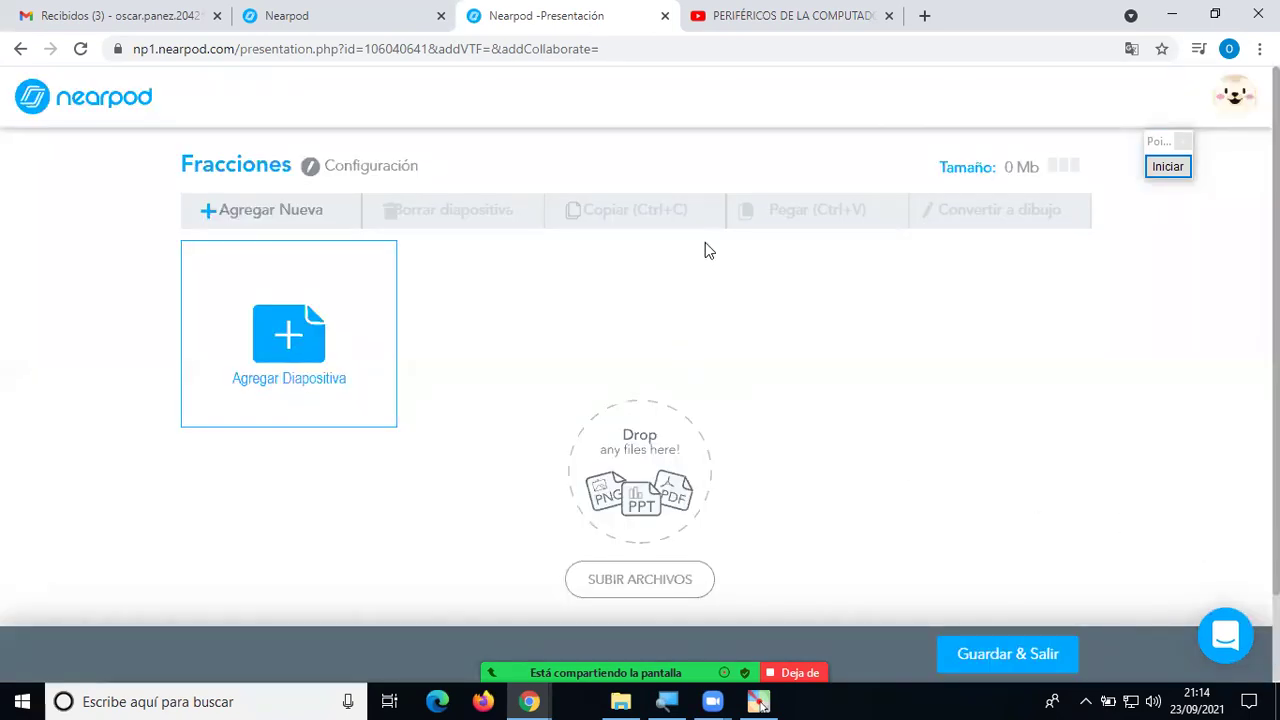
left_click(343, 23)
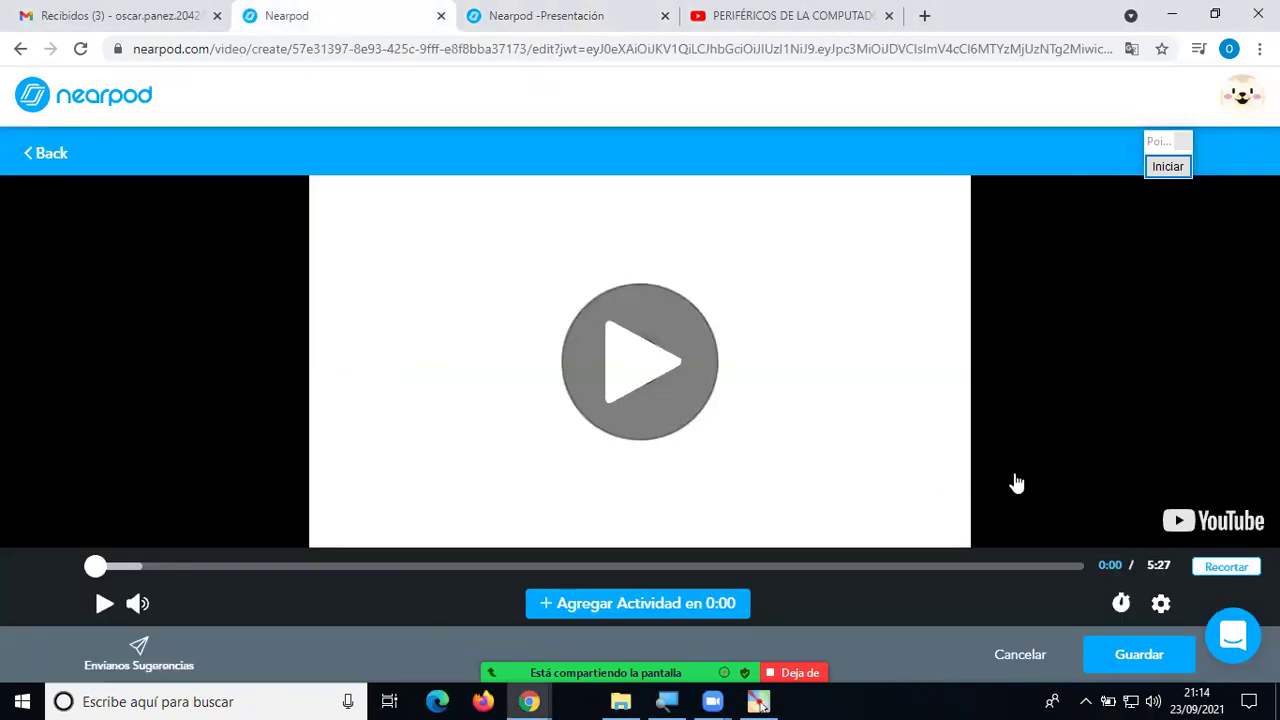
left_click(925, 17)
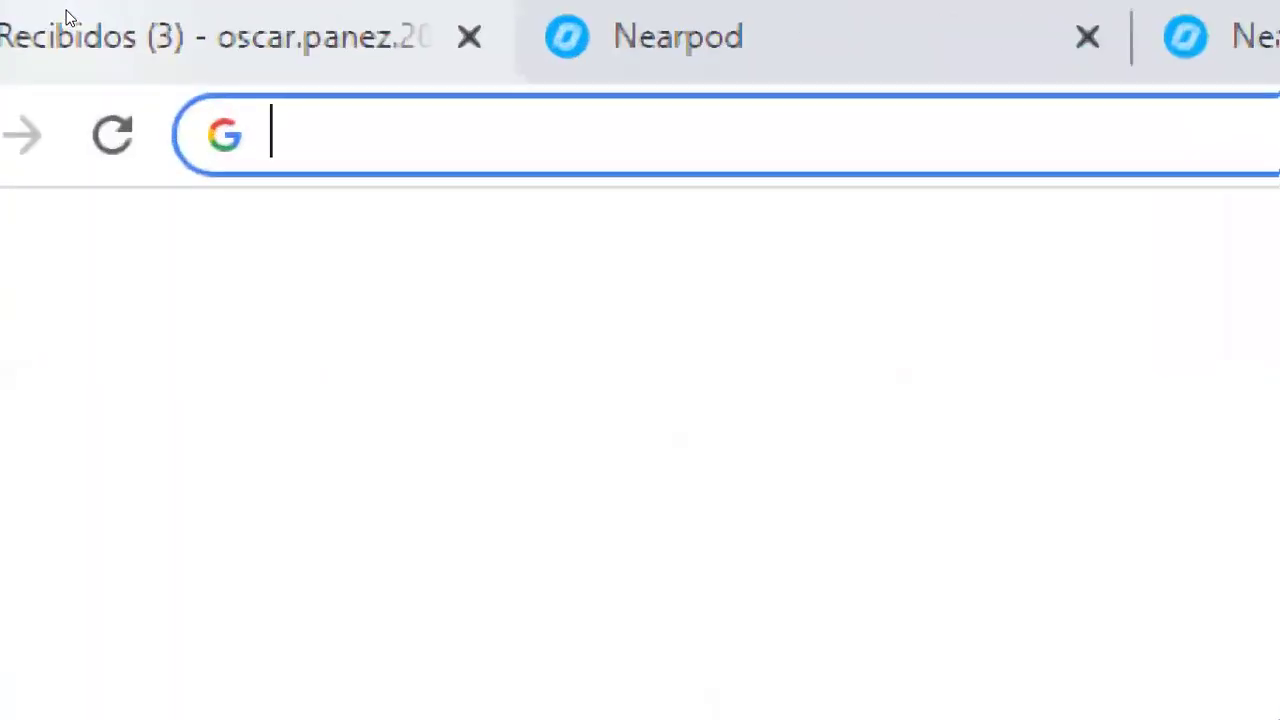
Load nearpod.com in the new browser tab.
type("nearpod.com")
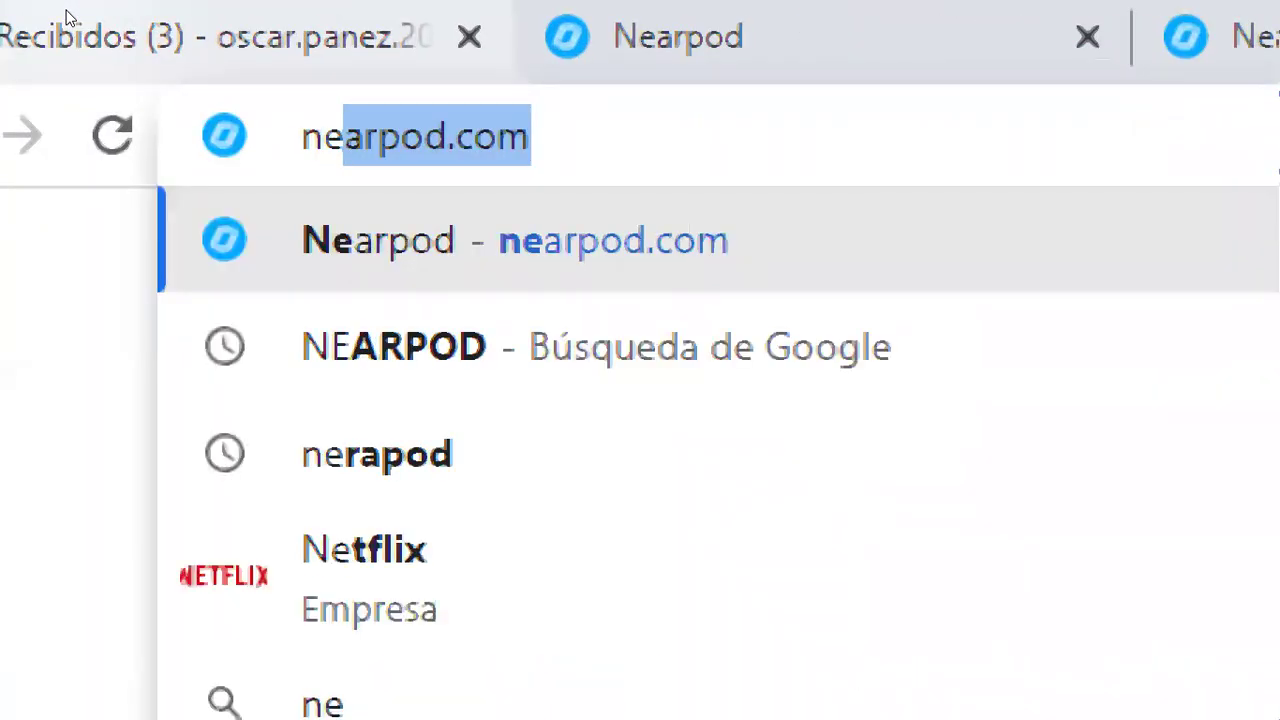
key("Return")
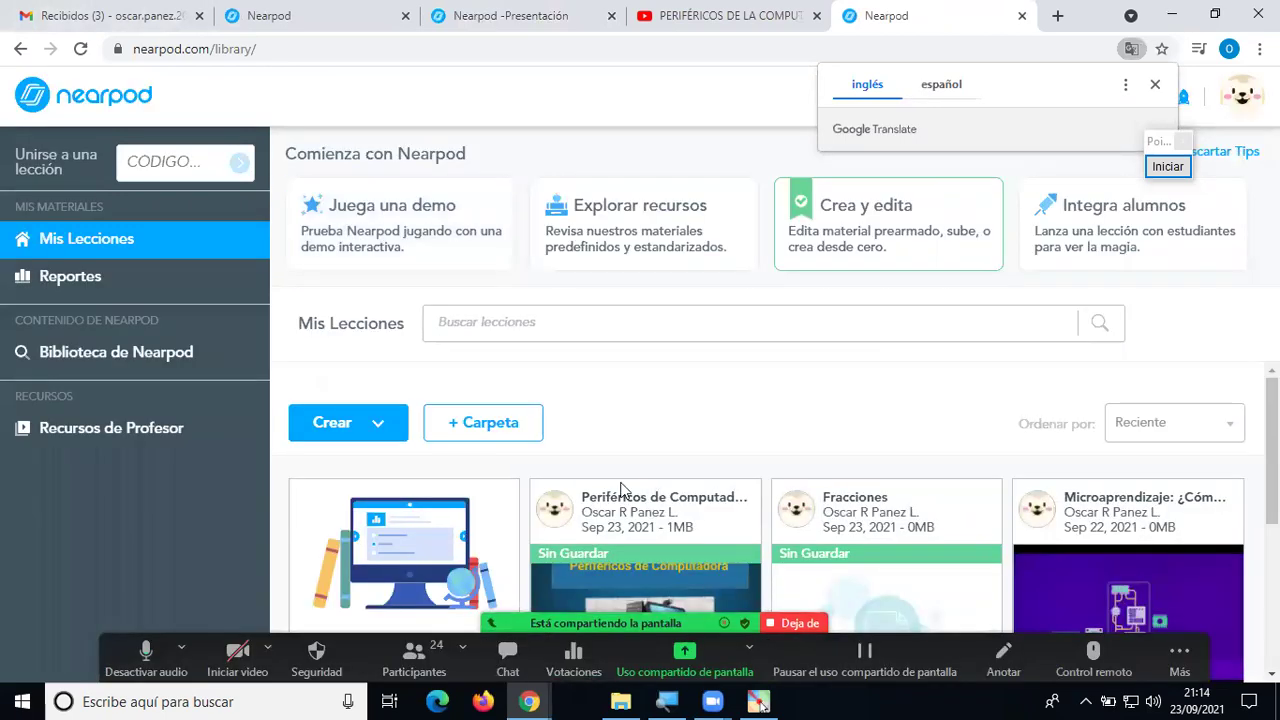
key("alt+u")
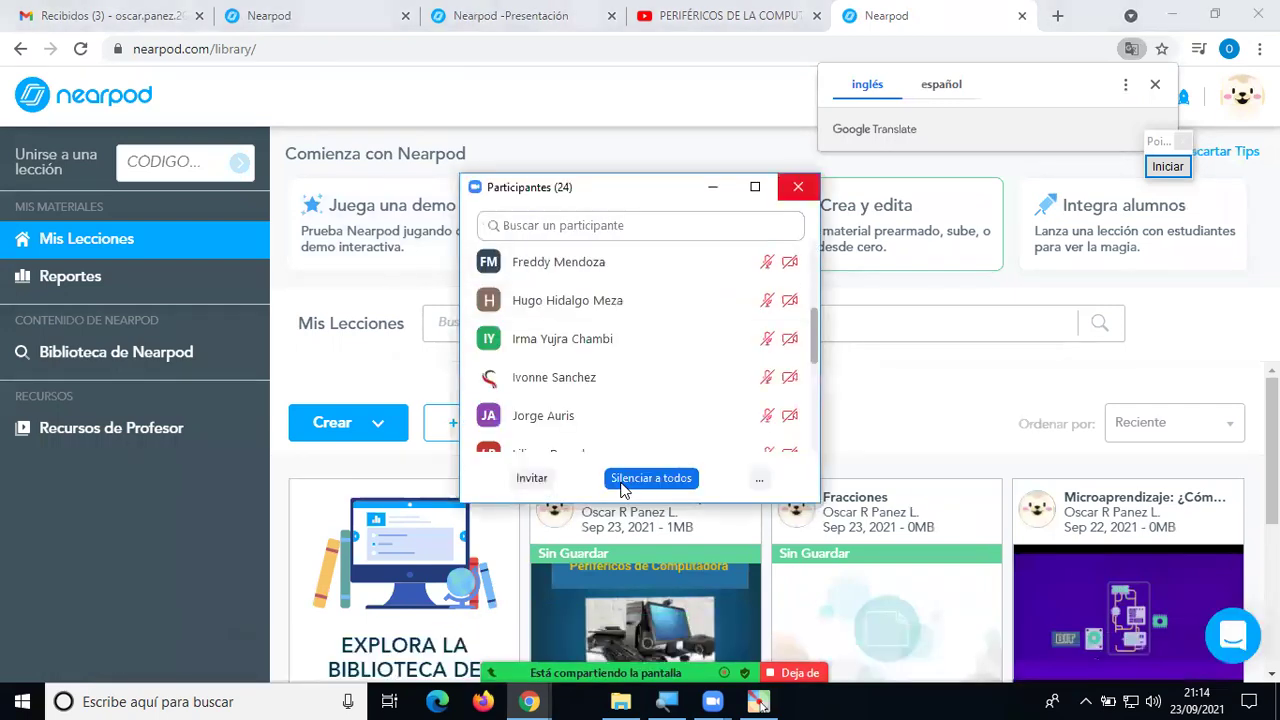
key("alt+u")
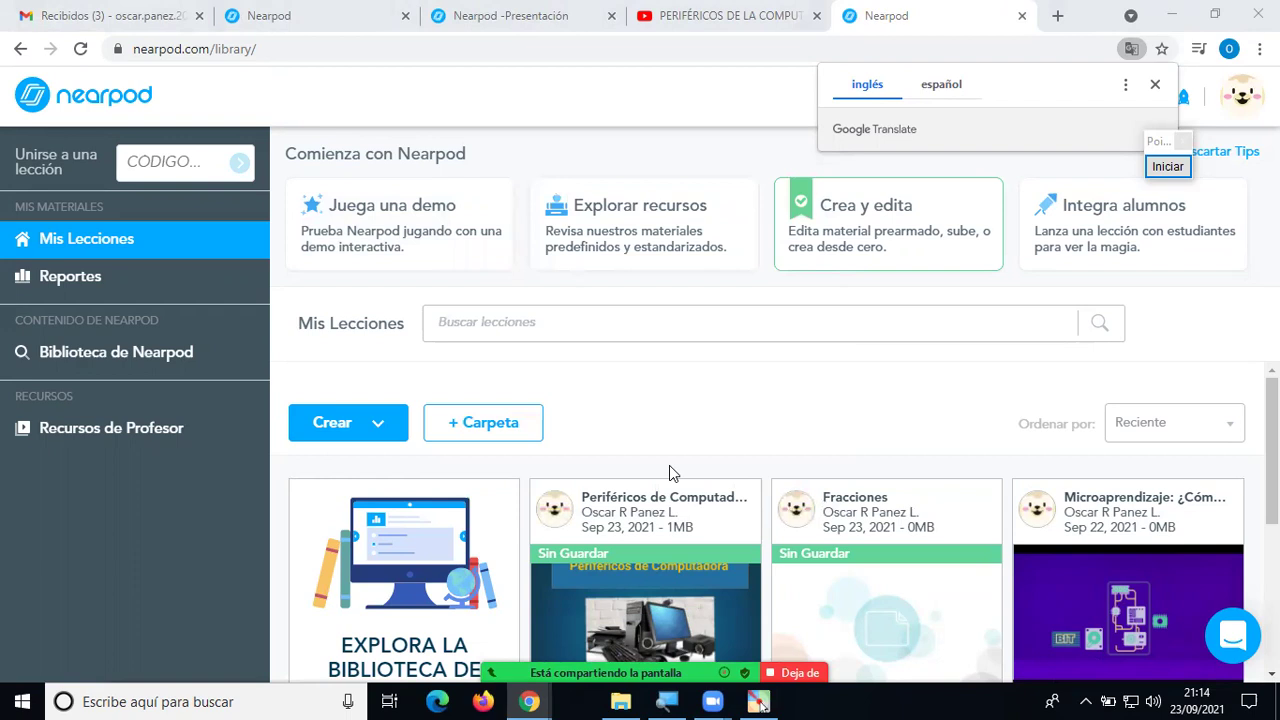
Look over the Periféricos de Computadoras and Fracciones lessons in Mis Lecciones.
mouse_move(646, 491)
mouse_move(588, 594)
scroll(668, 432, "down", 2)
mouse_move(614, 521)
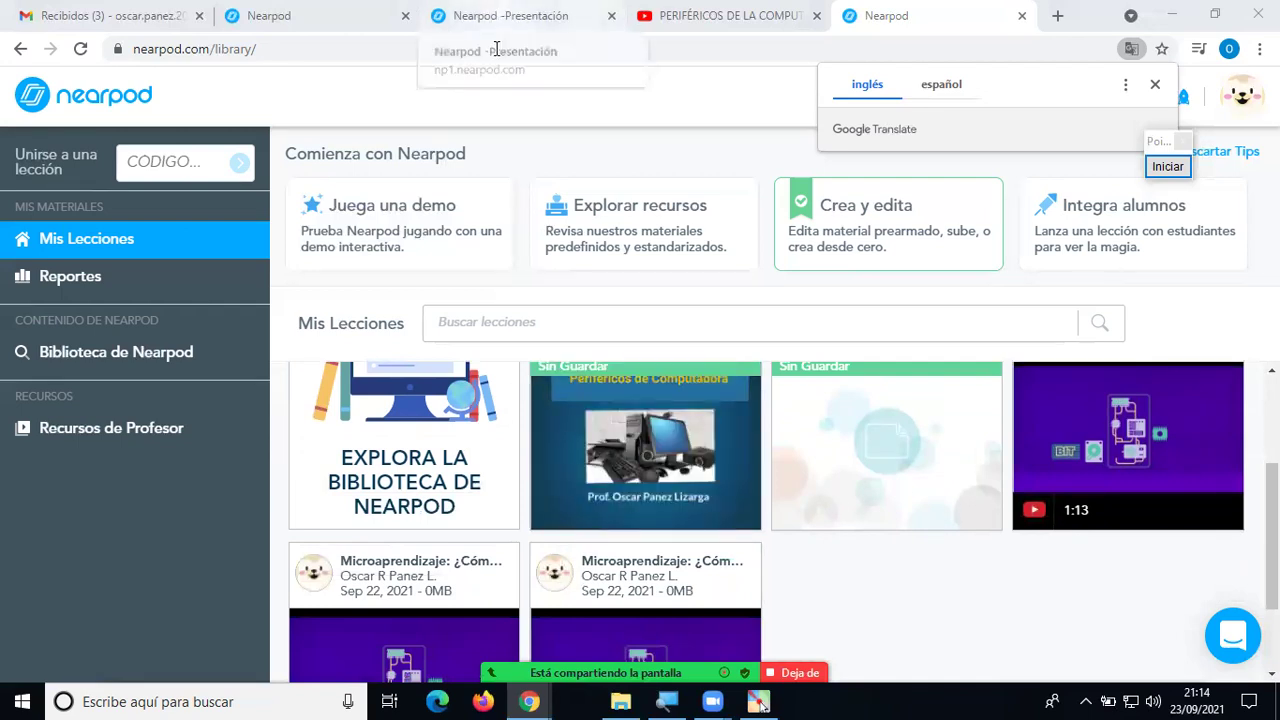
scroll(508, 420, "up", 1)
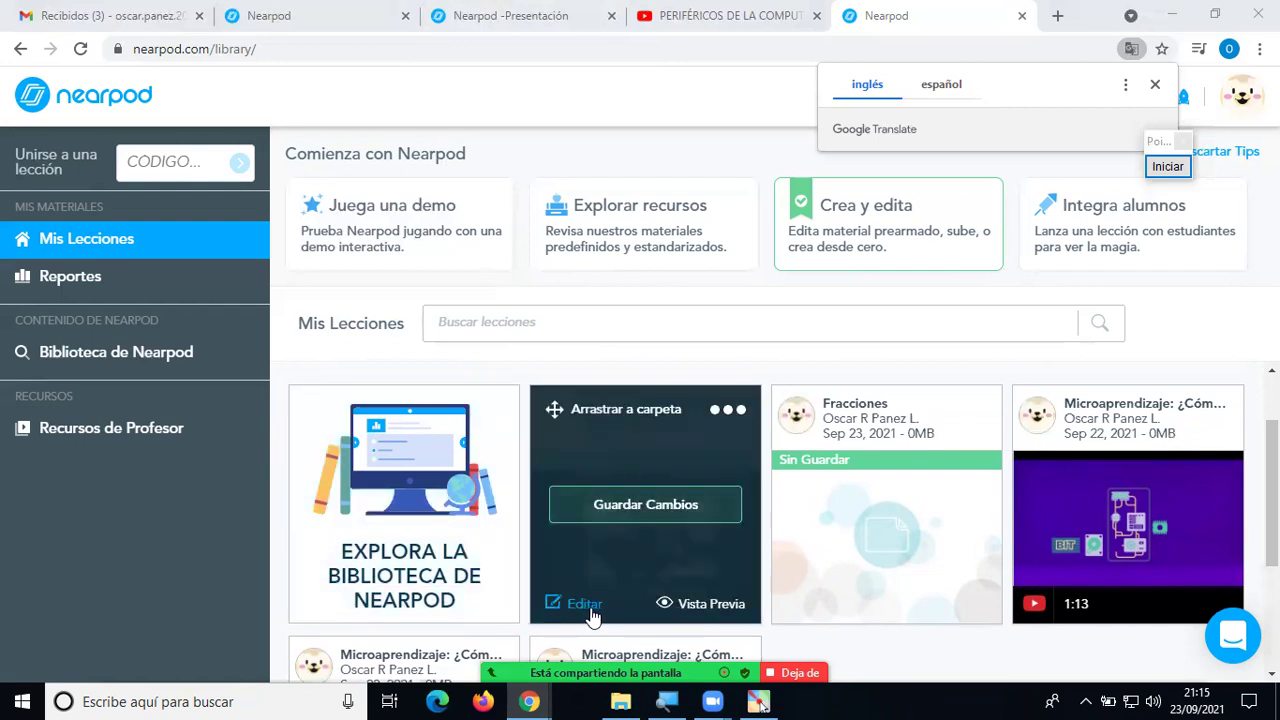
Play the 5:27 'Periféricos de la Computadora' video with low volume and pause at 0:21.
left_click(340, 15)
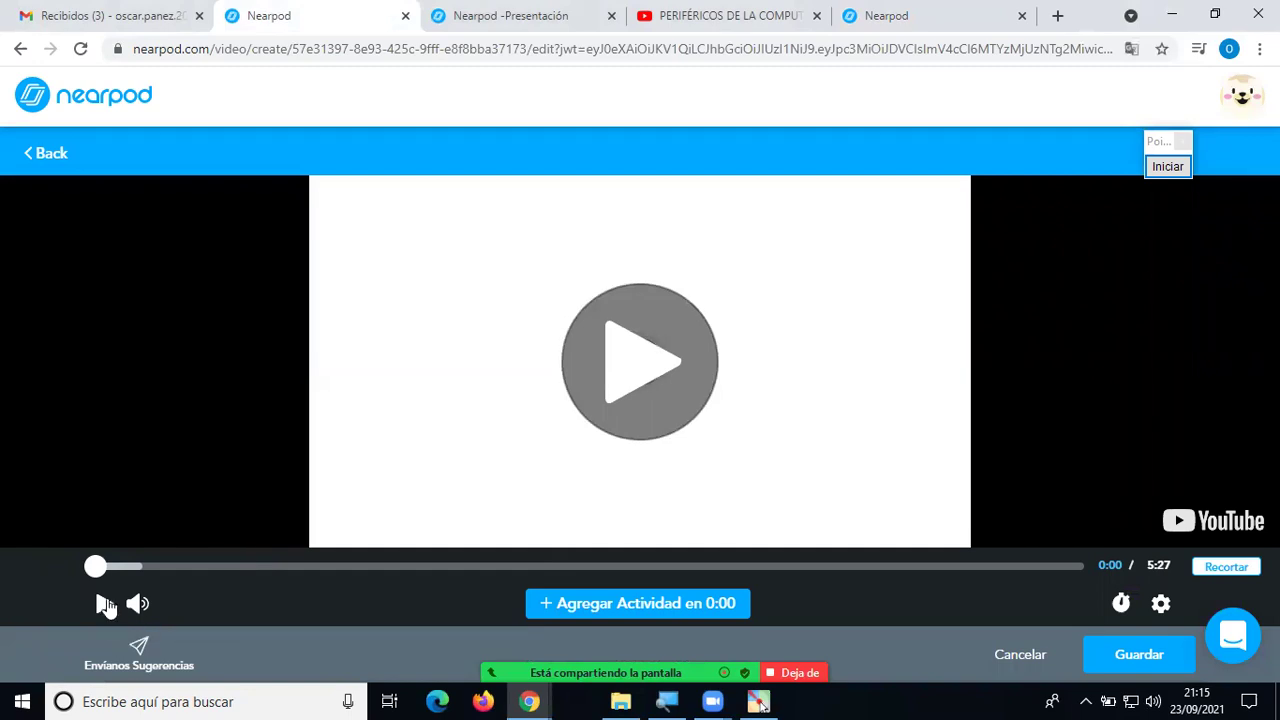
left_click(105, 604)
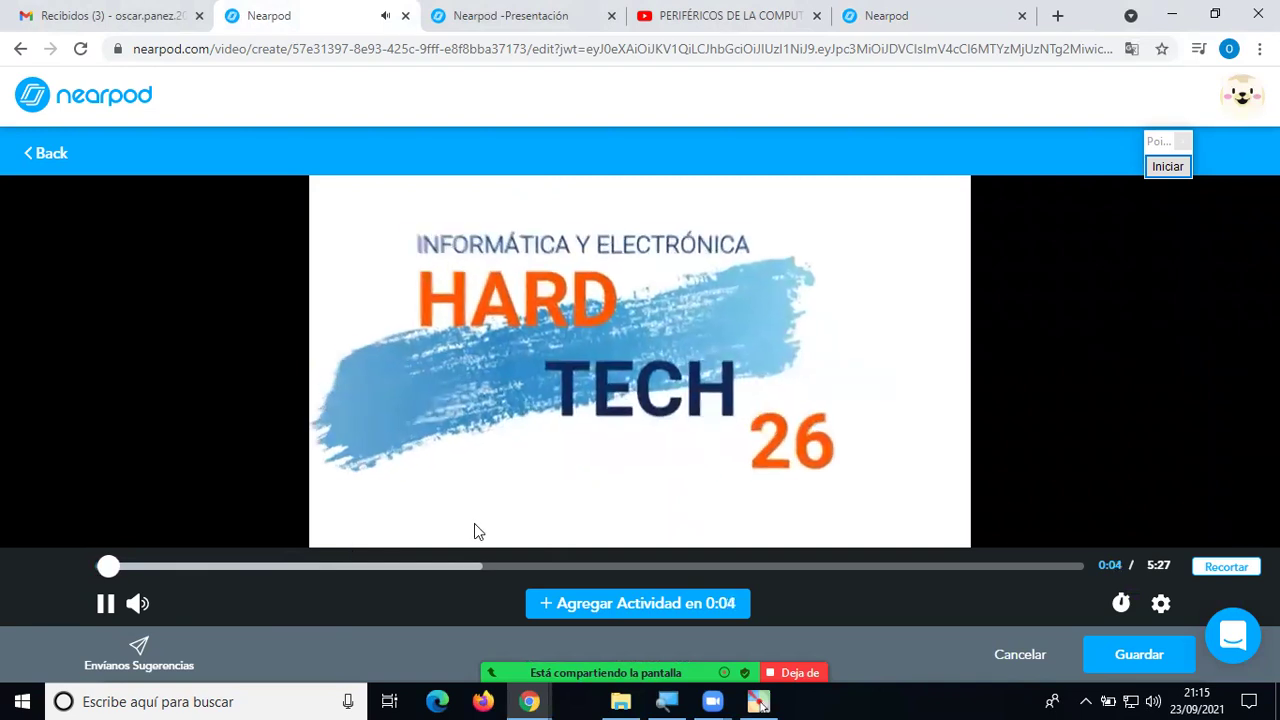
mouse_move(141, 620)
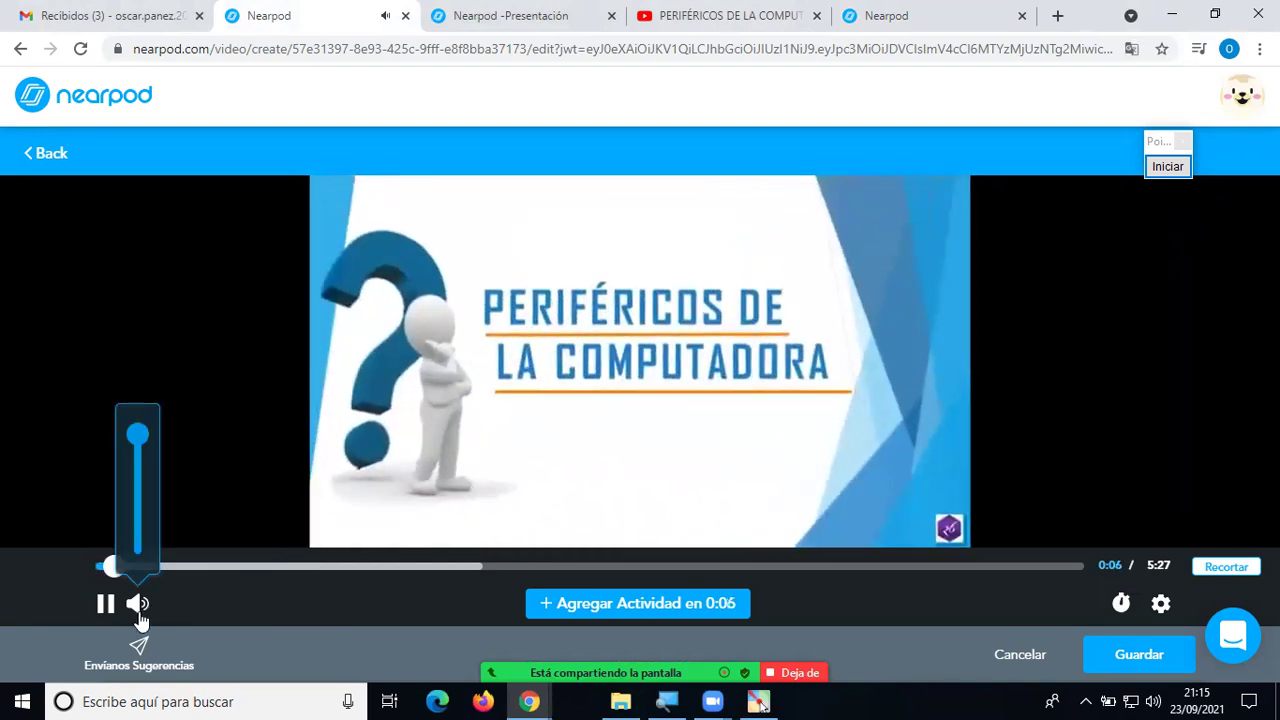
left_click(139, 541)
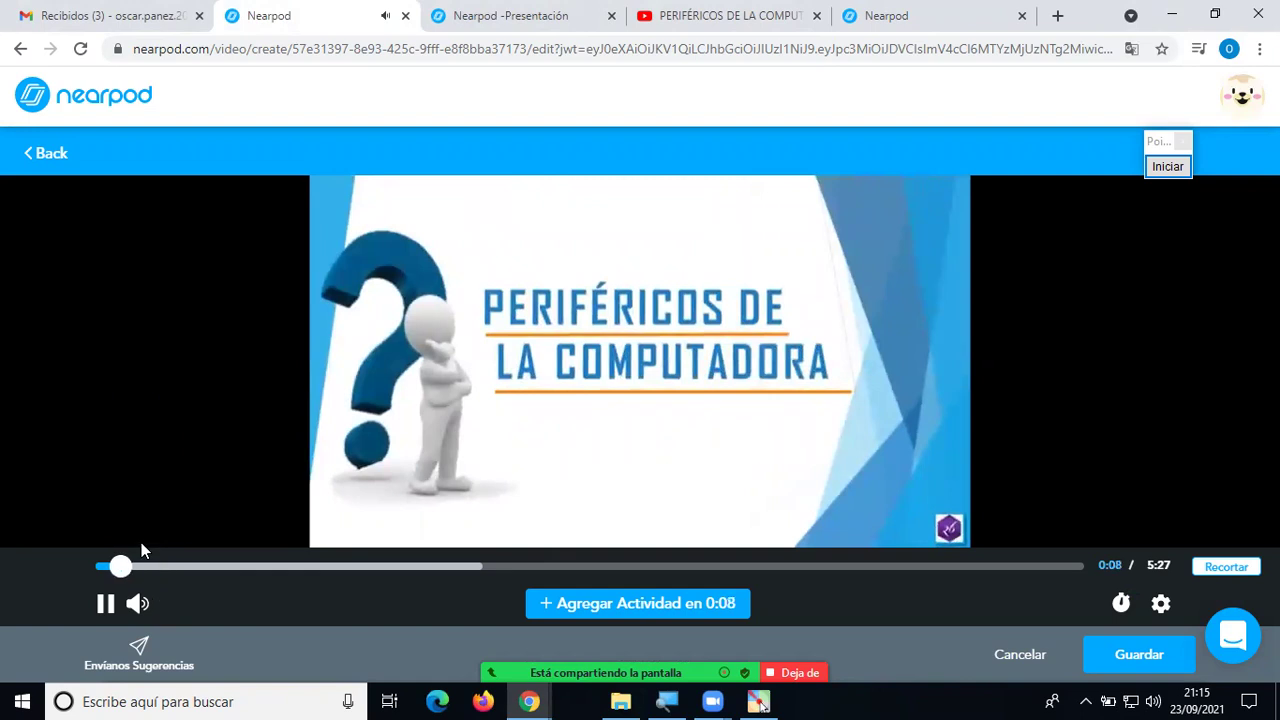
mouse_move(137, 604)
left_click_drag(139, 541, 138, 522)
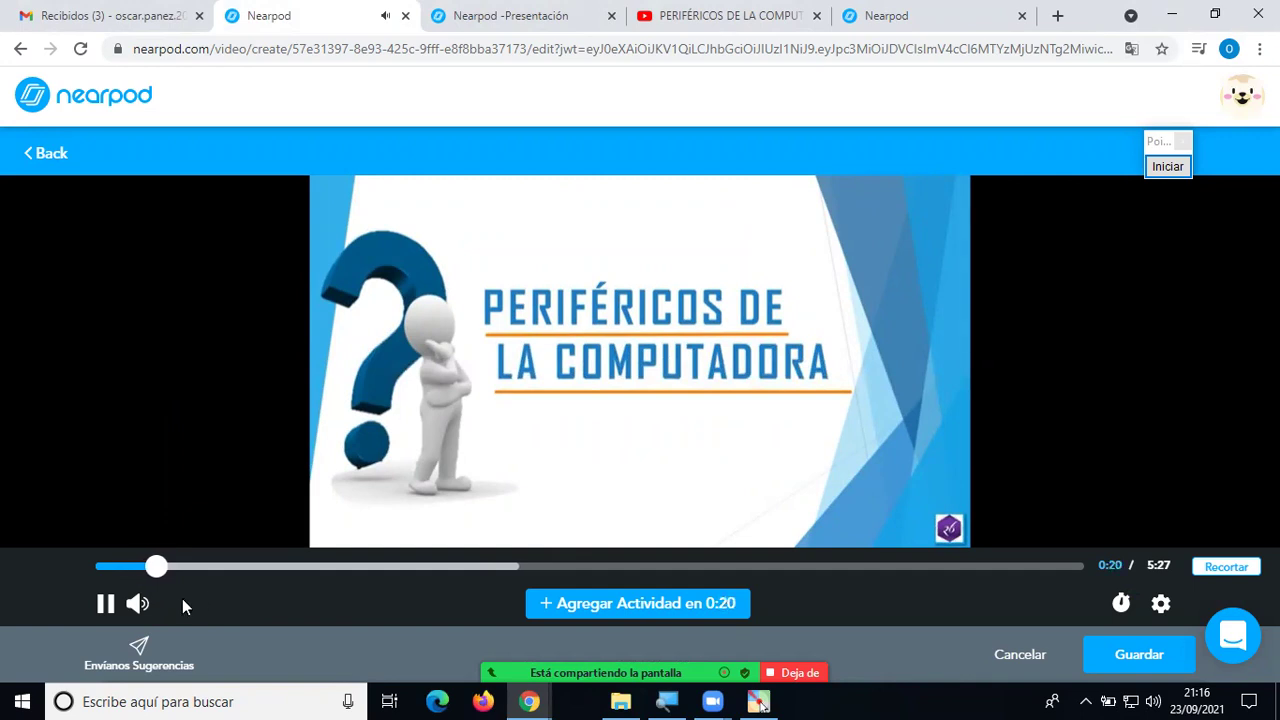
left_click(105, 603)
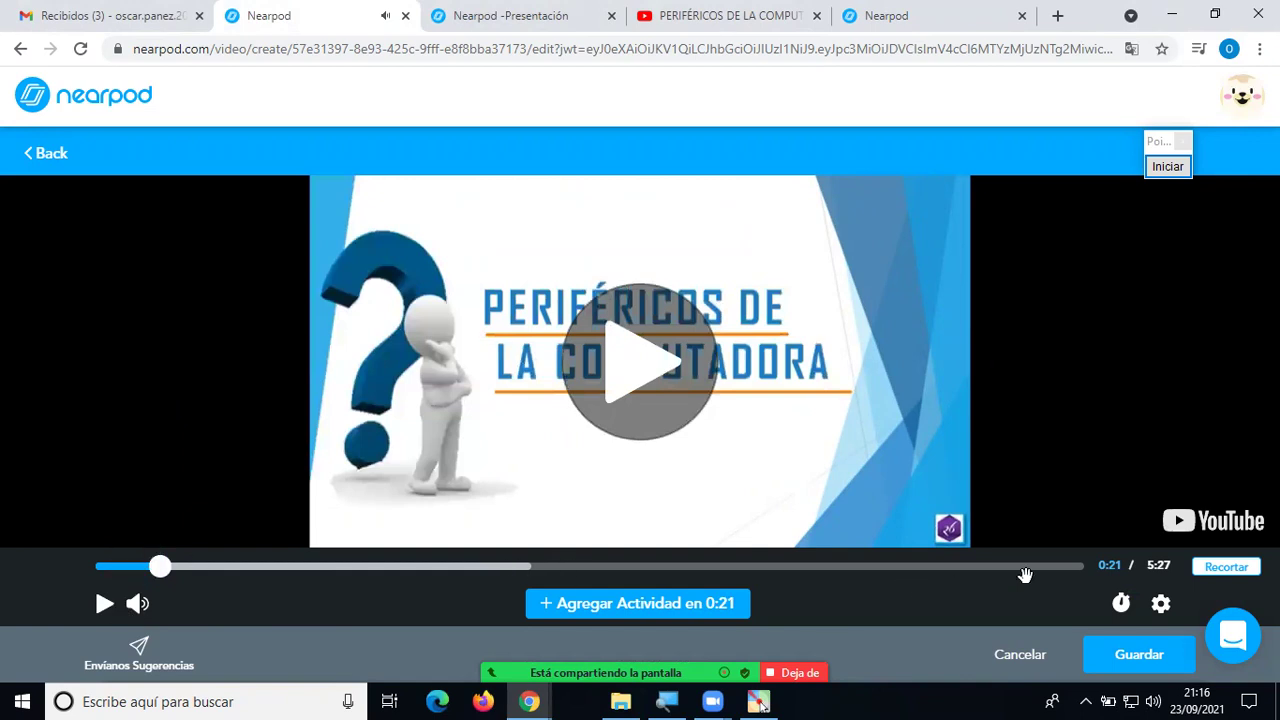
Trim the video to start at 0:16 and end at 4:00, leaving a 3:43 clip.
left_click(1218, 568)
left_click_drag(112, 518, 152, 522)
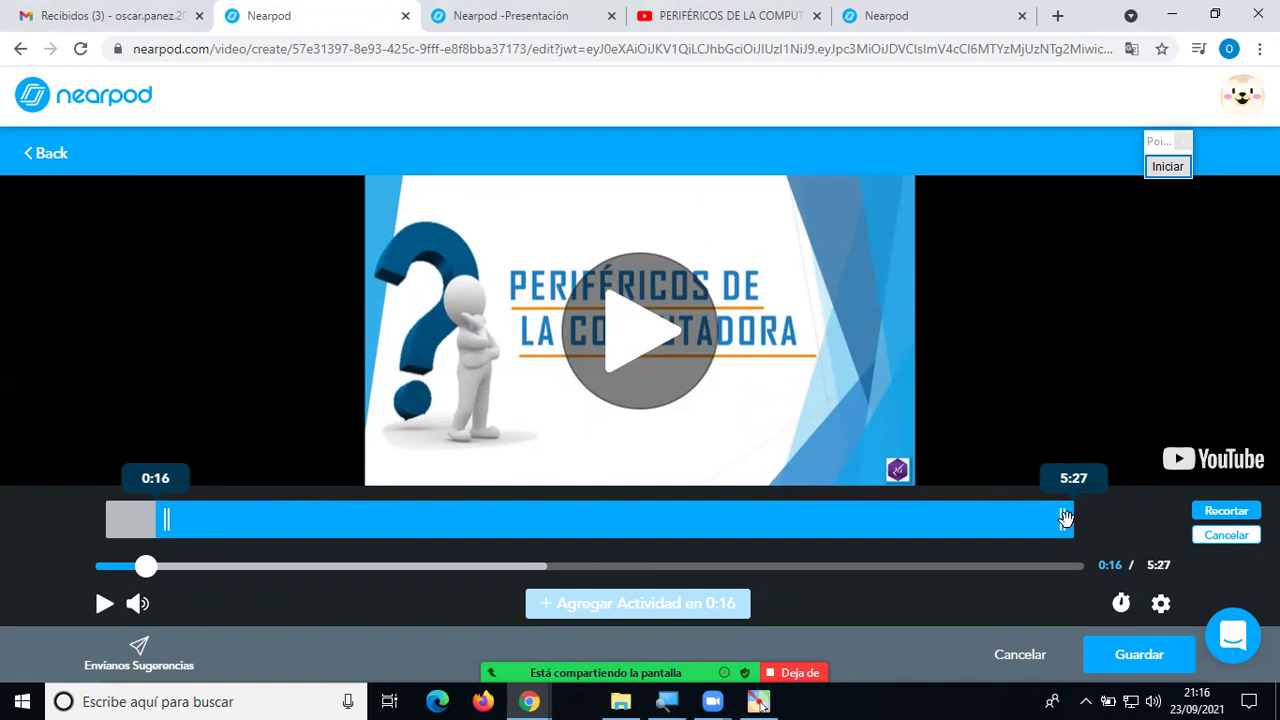
left_click_drag(1060, 523, 818, 548)
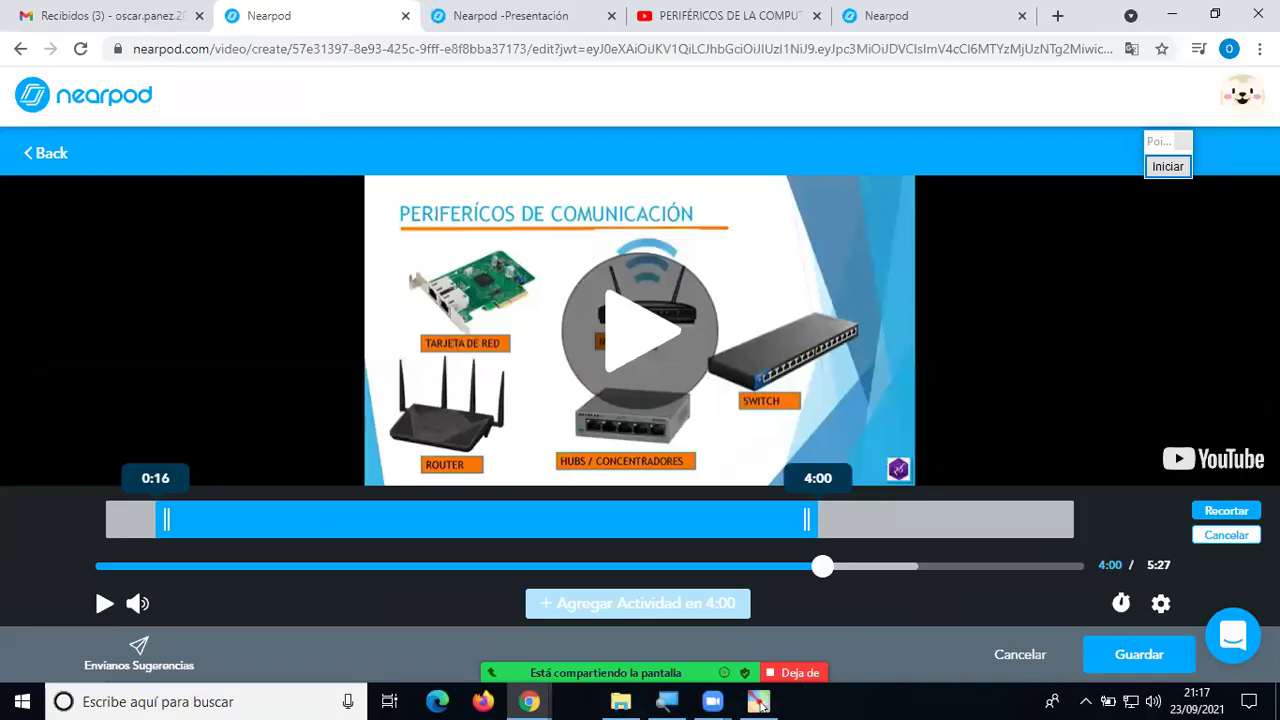
left_click(1226, 511)
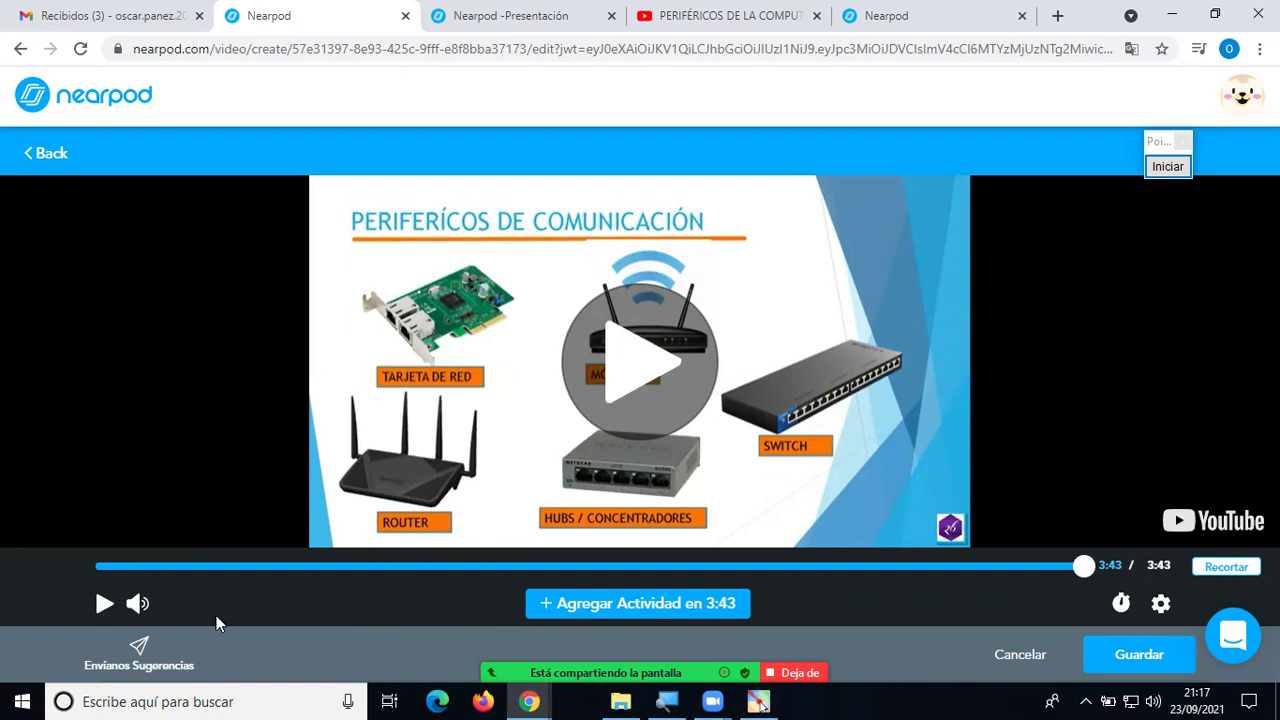
Scrub the trimmed video to 0:27 on the Tipos de periféricos slide and add an activity there.
left_click(105, 605)
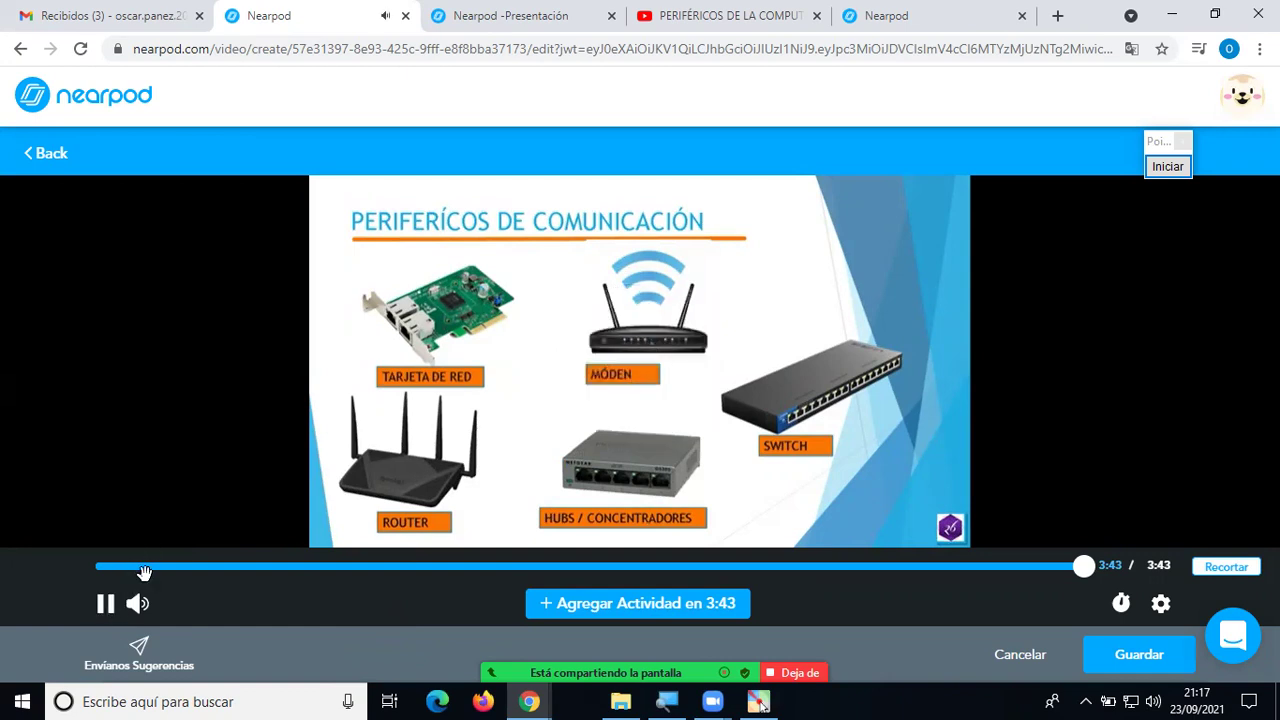
mouse_move(142, 603)
left_click(106, 603)
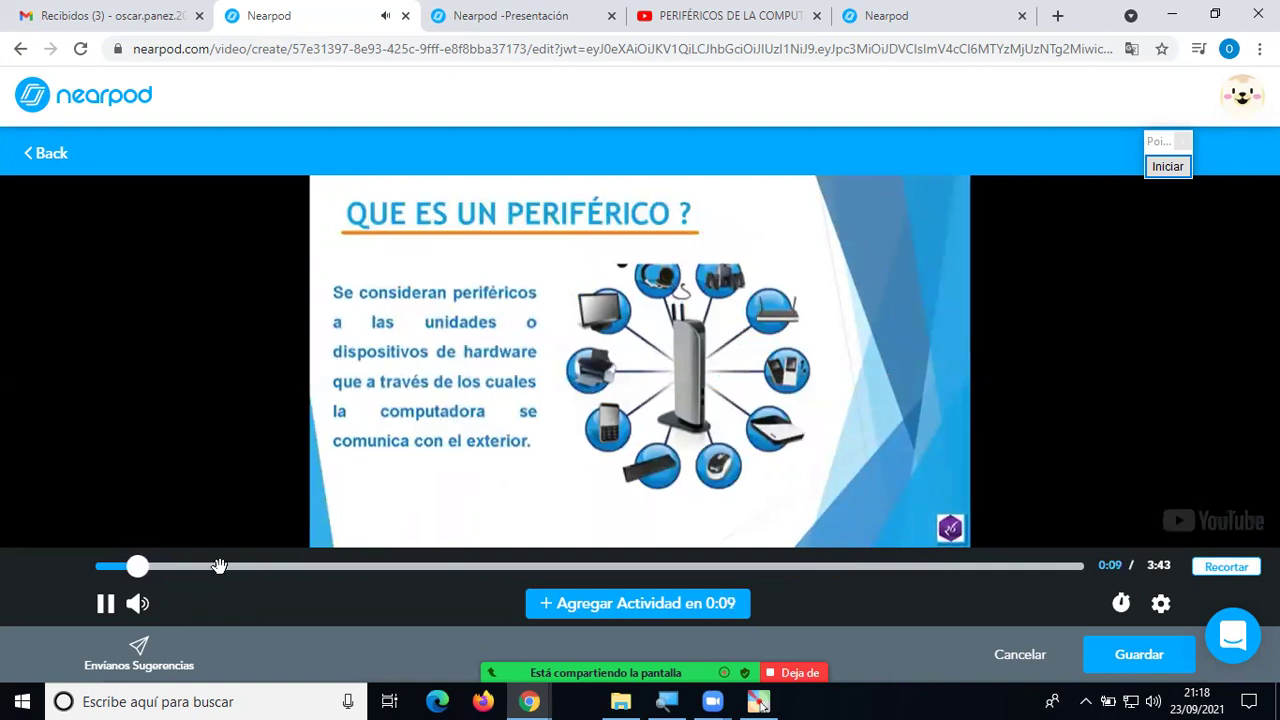
left_click(219, 566)
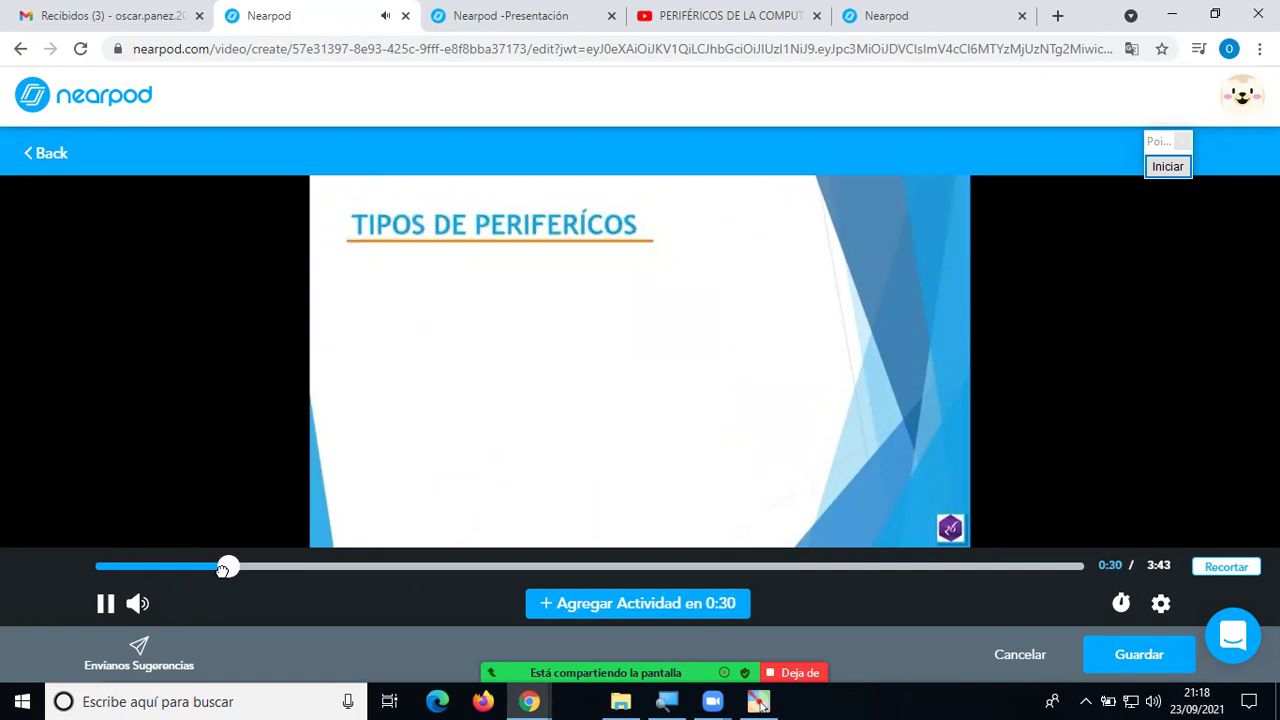
left_click(218, 567)
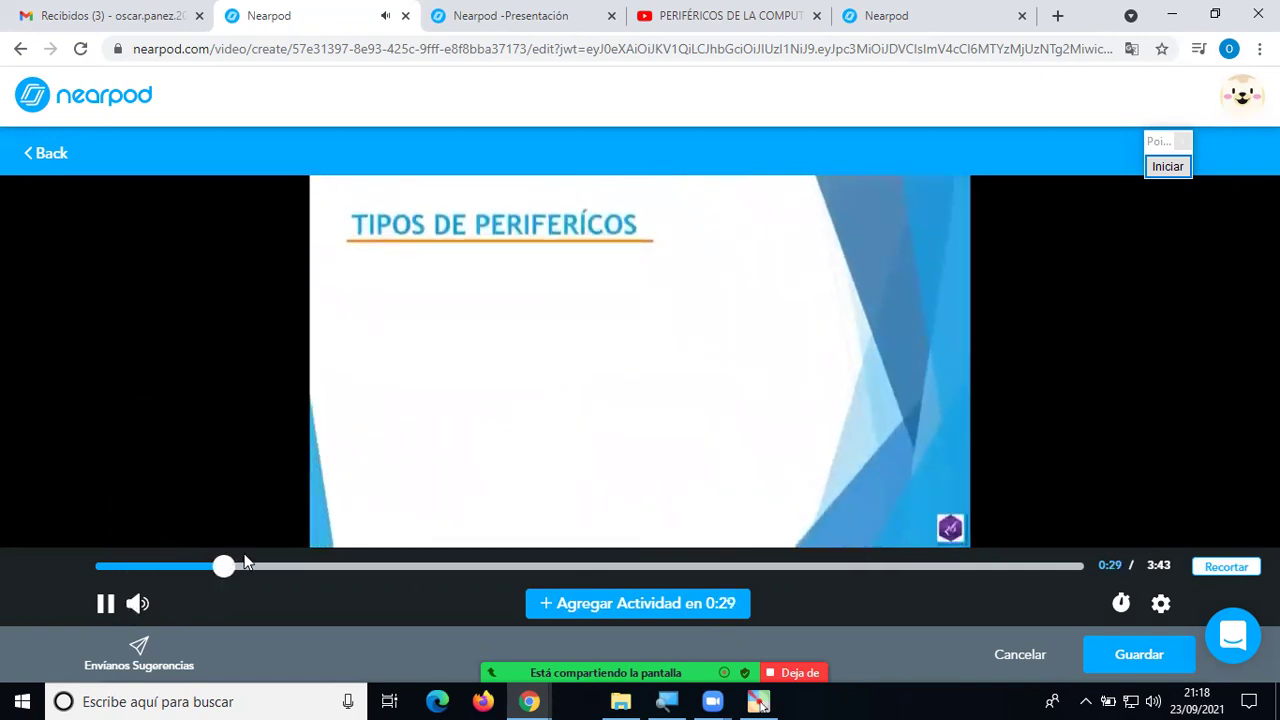
left_click(106, 603)
left_click(218, 567)
left_click(218, 567)
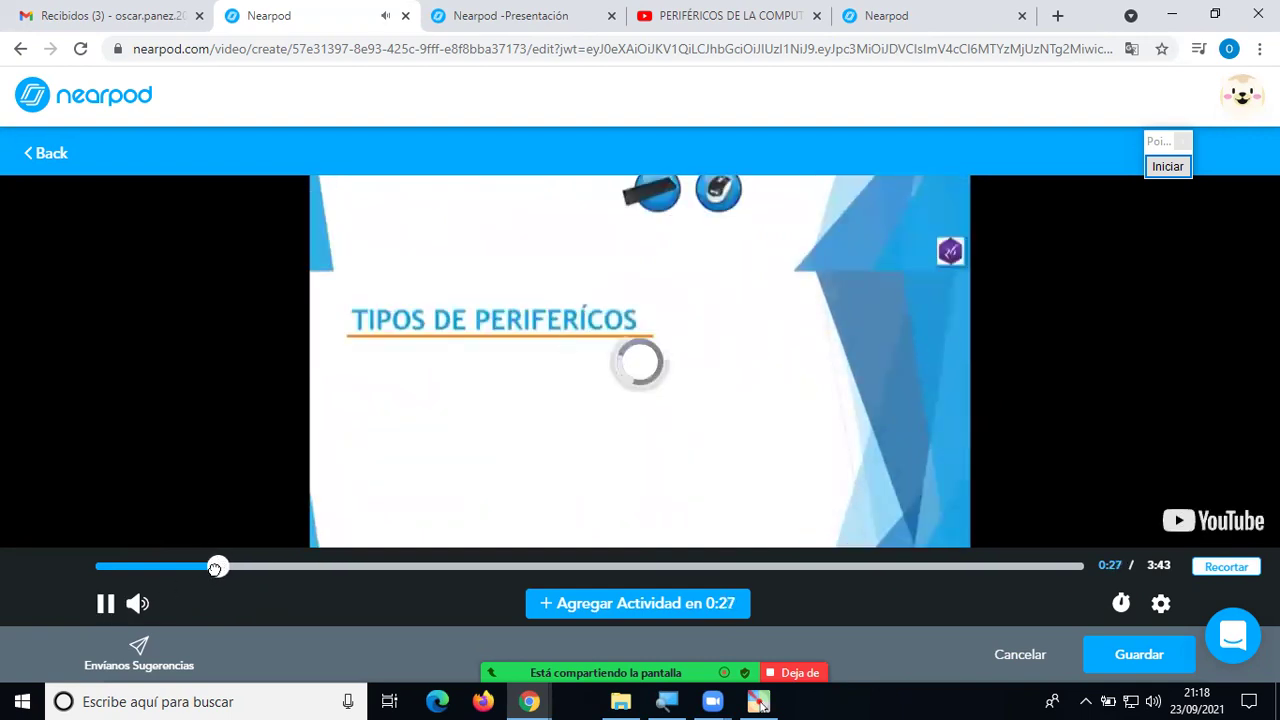
left_click(218, 567)
left_click(218, 567)
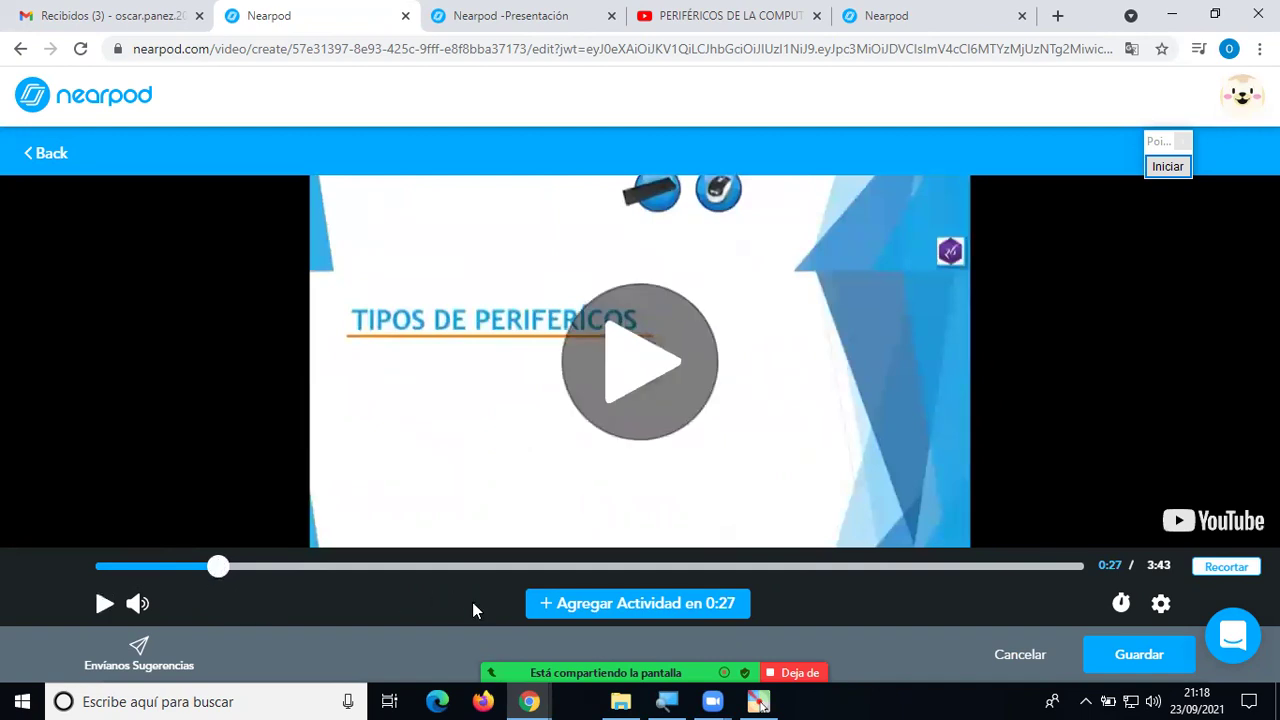
left_click(687, 606)
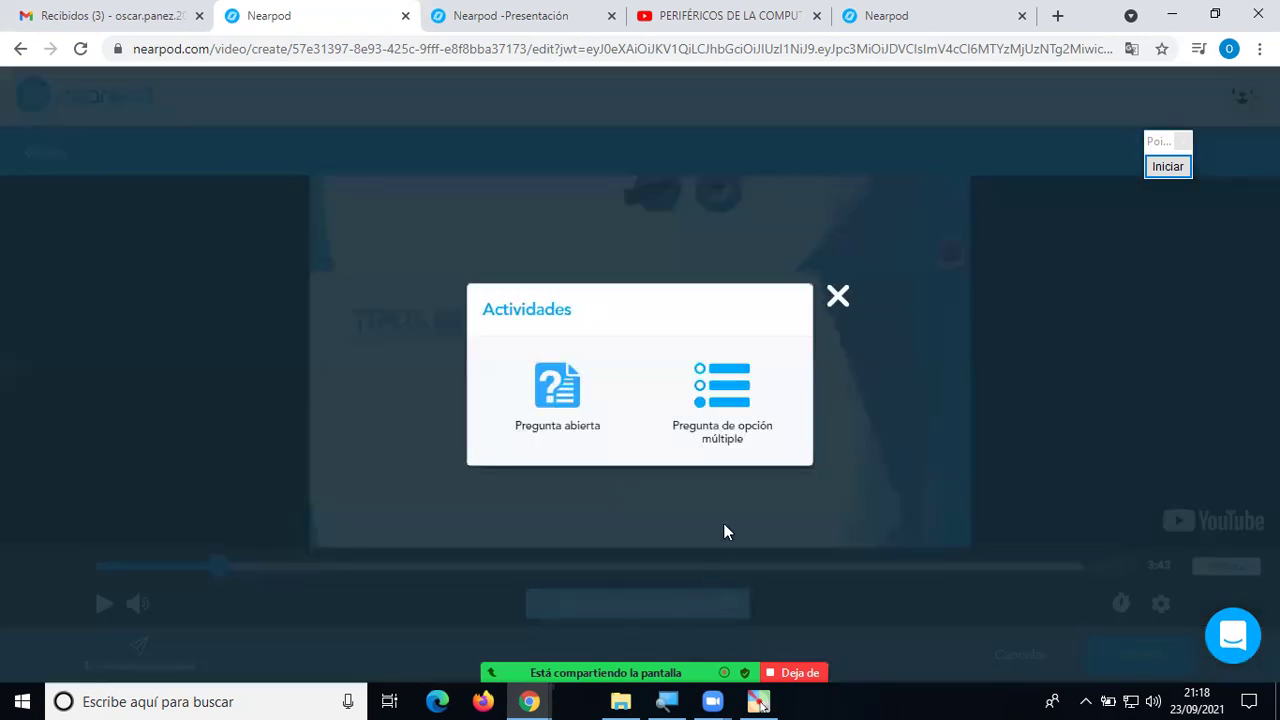
Create a multiple-choice question asking '¿Qué es un periférico?'.
left_click(737, 409)
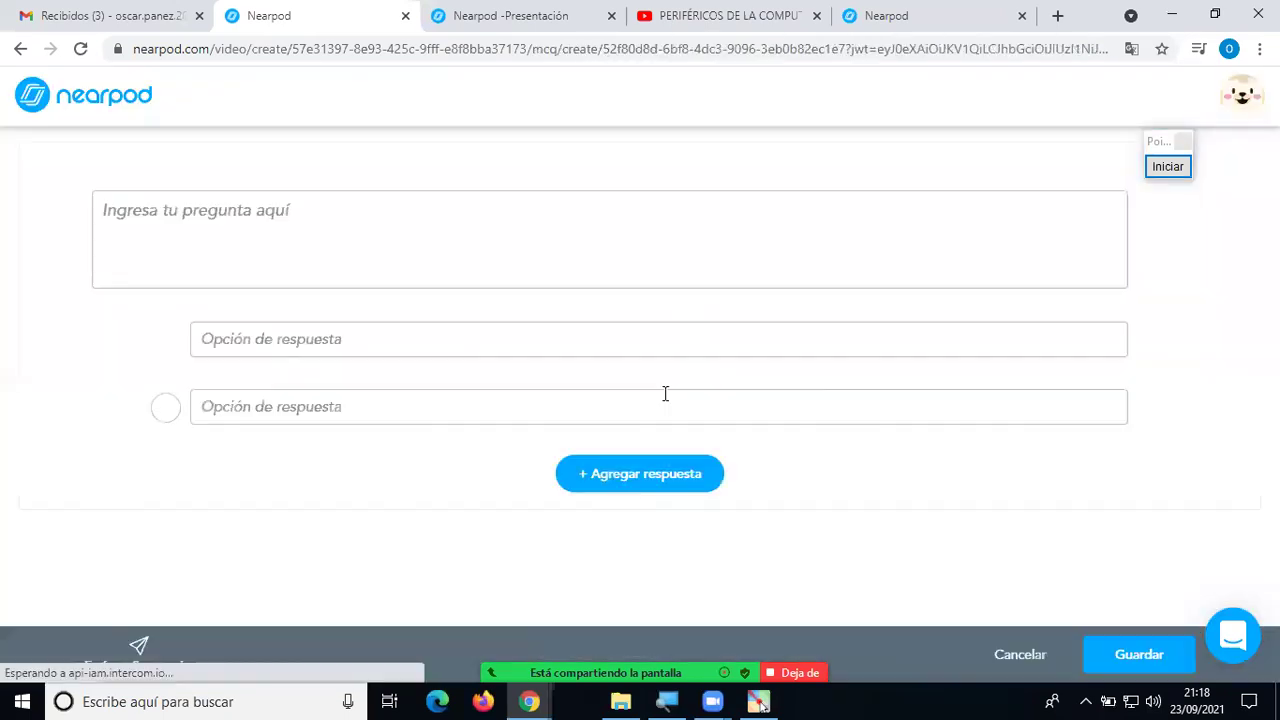
left_click(352, 222)
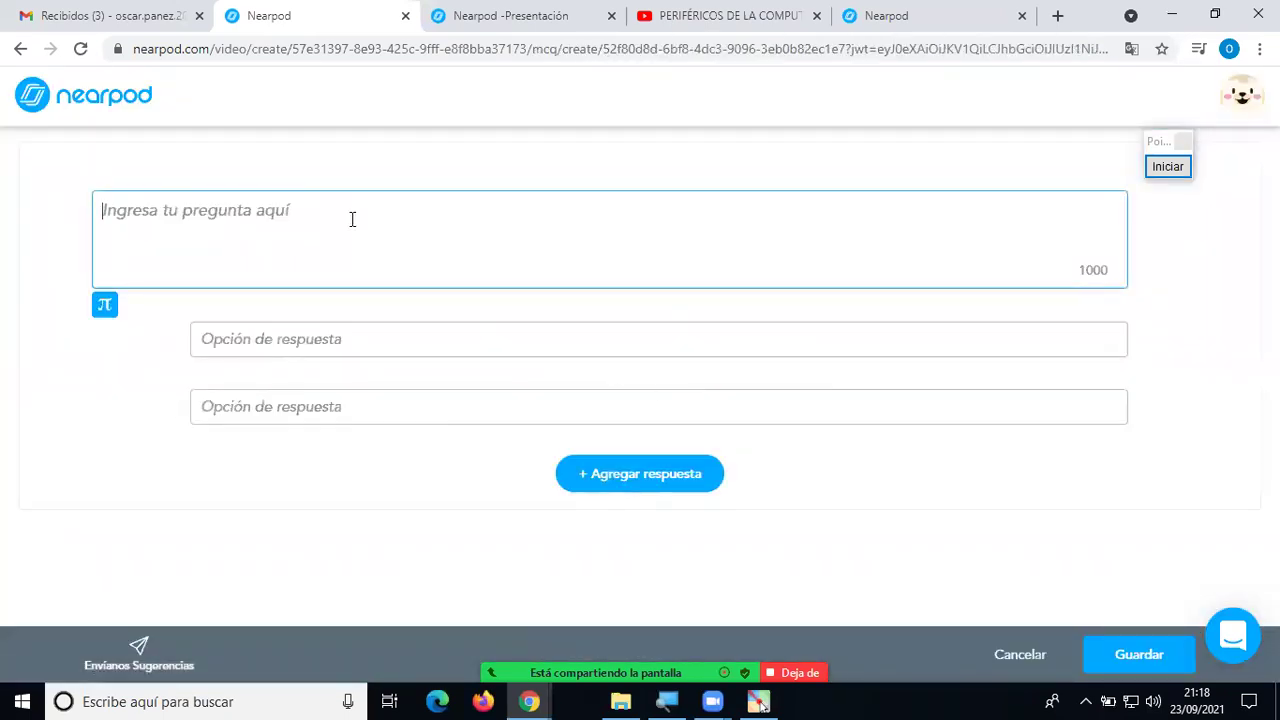
type("¿Qué ")
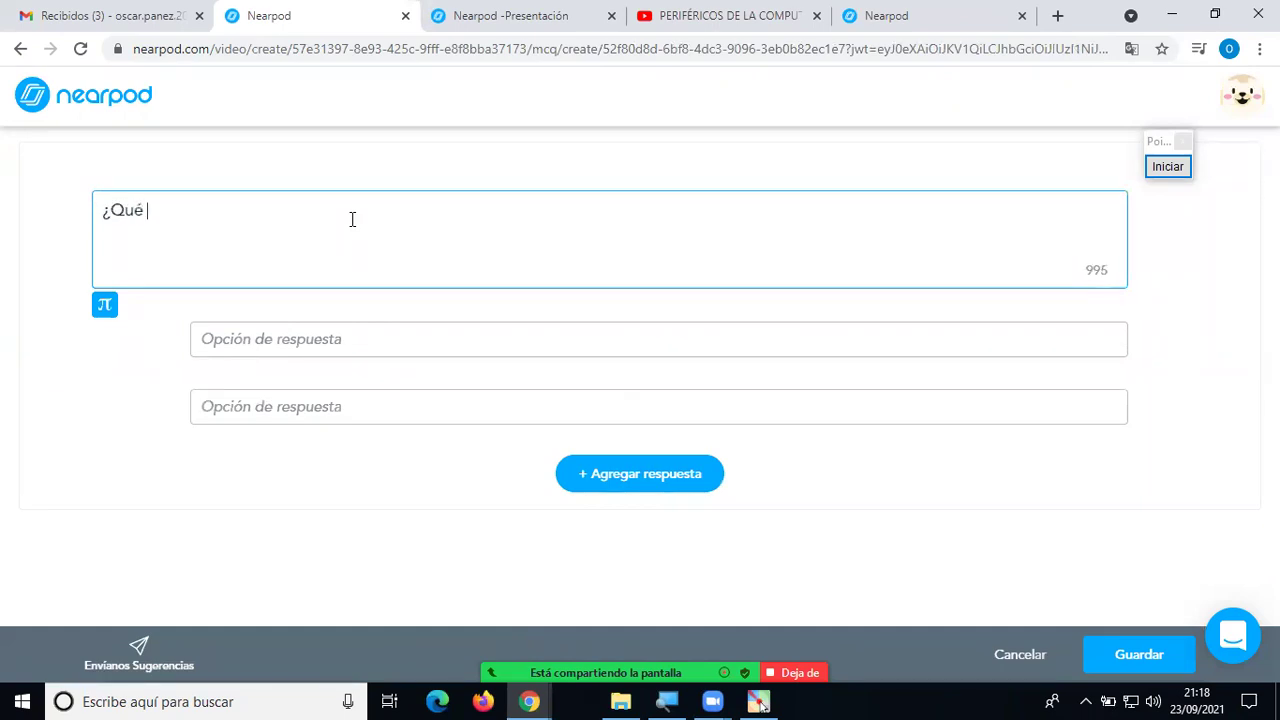
type("es un  periféricos")
key("BackSpace")
type("?")
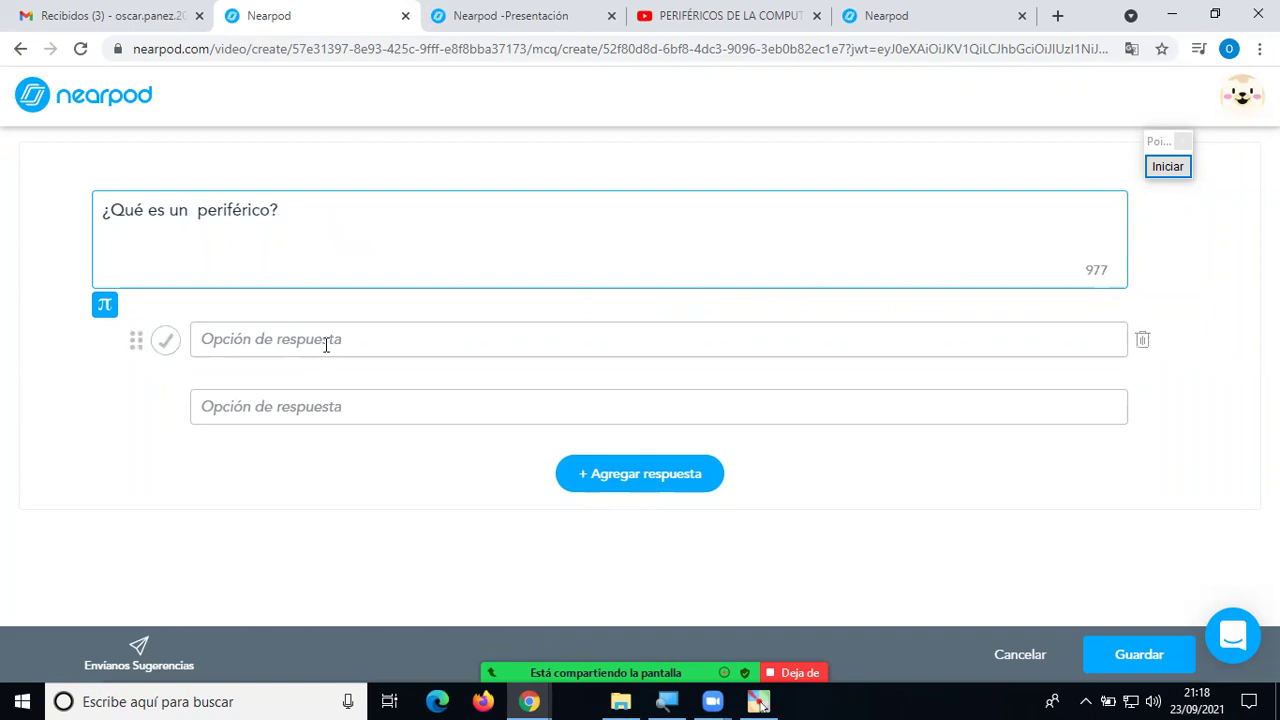
Add three answers, marking 'Un componente externo de la computadora' correct, and save the question.
left_click(326, 341)
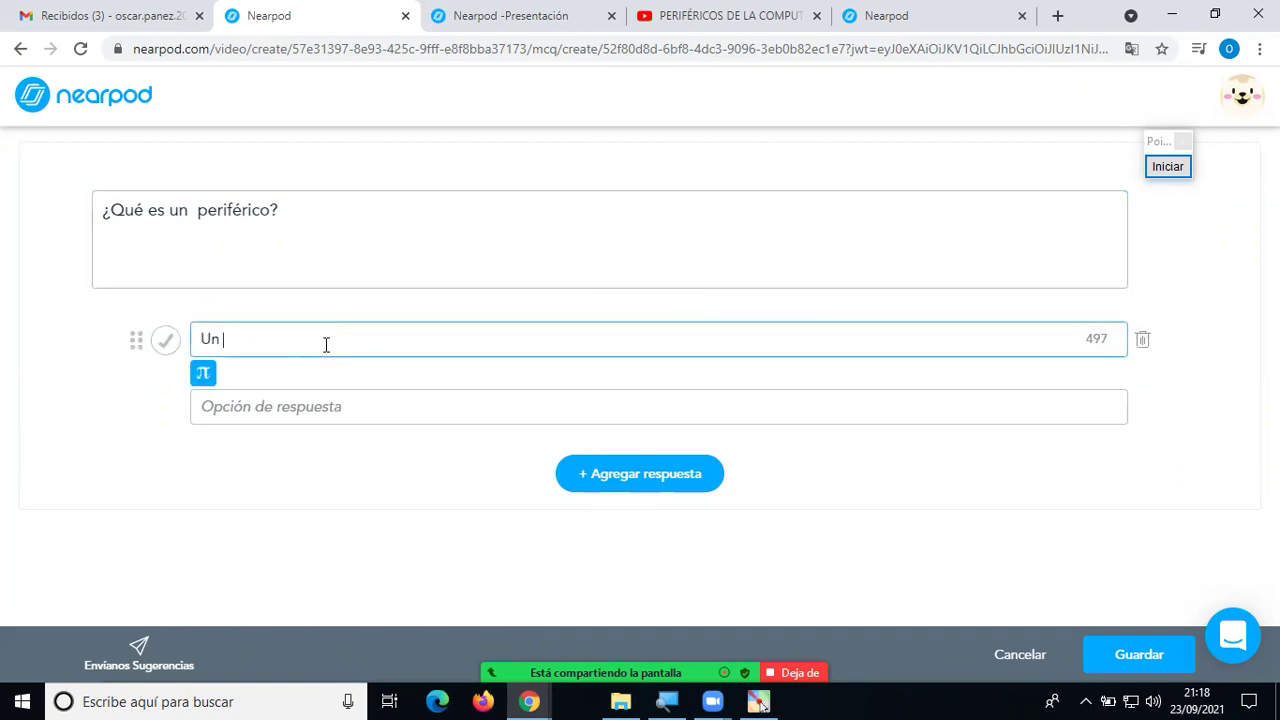
type("tware")
left_click(334, 403)
type("Un comp")
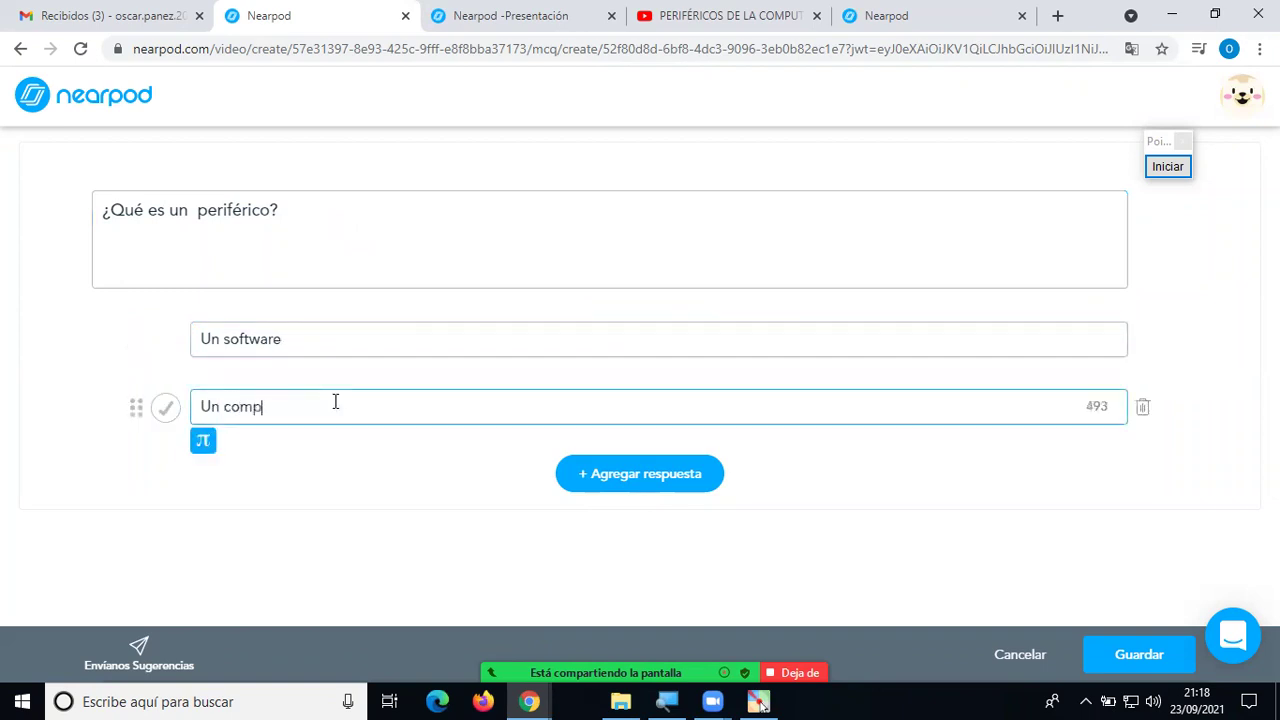
type("onente interno de la computadora")
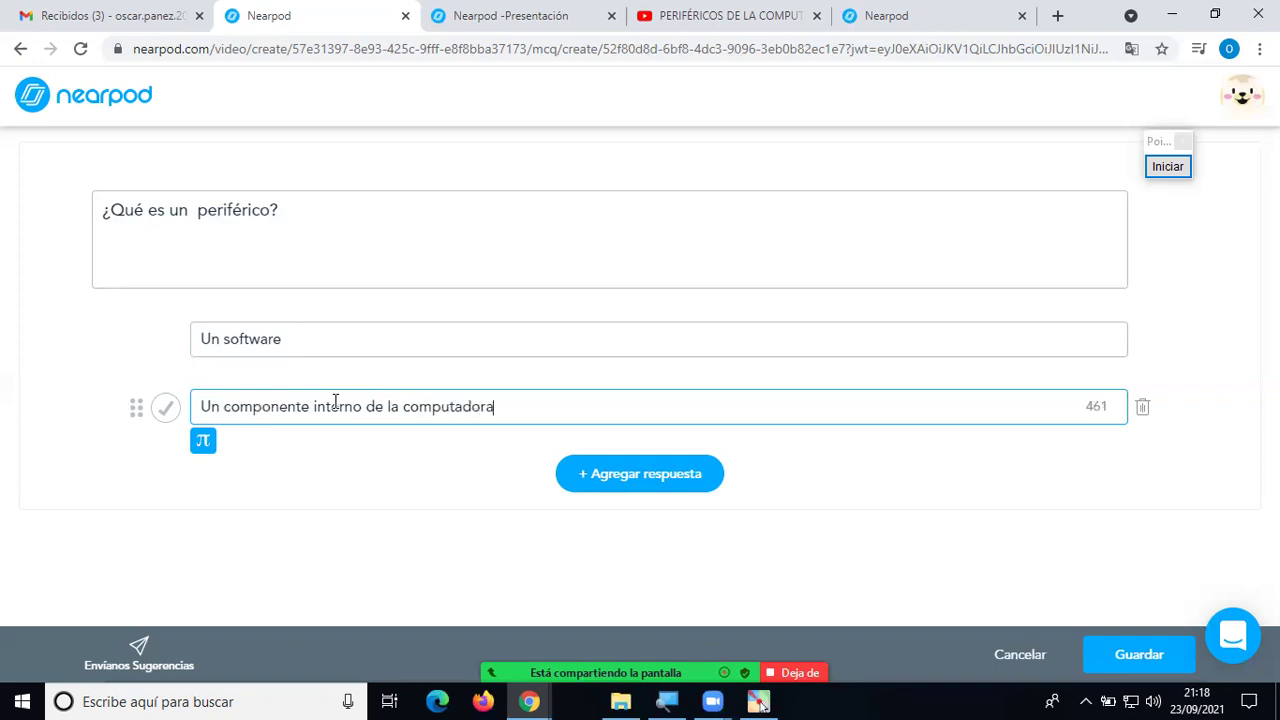
left_click(611, 477)
left_click(403, 465)
type("Un compo")
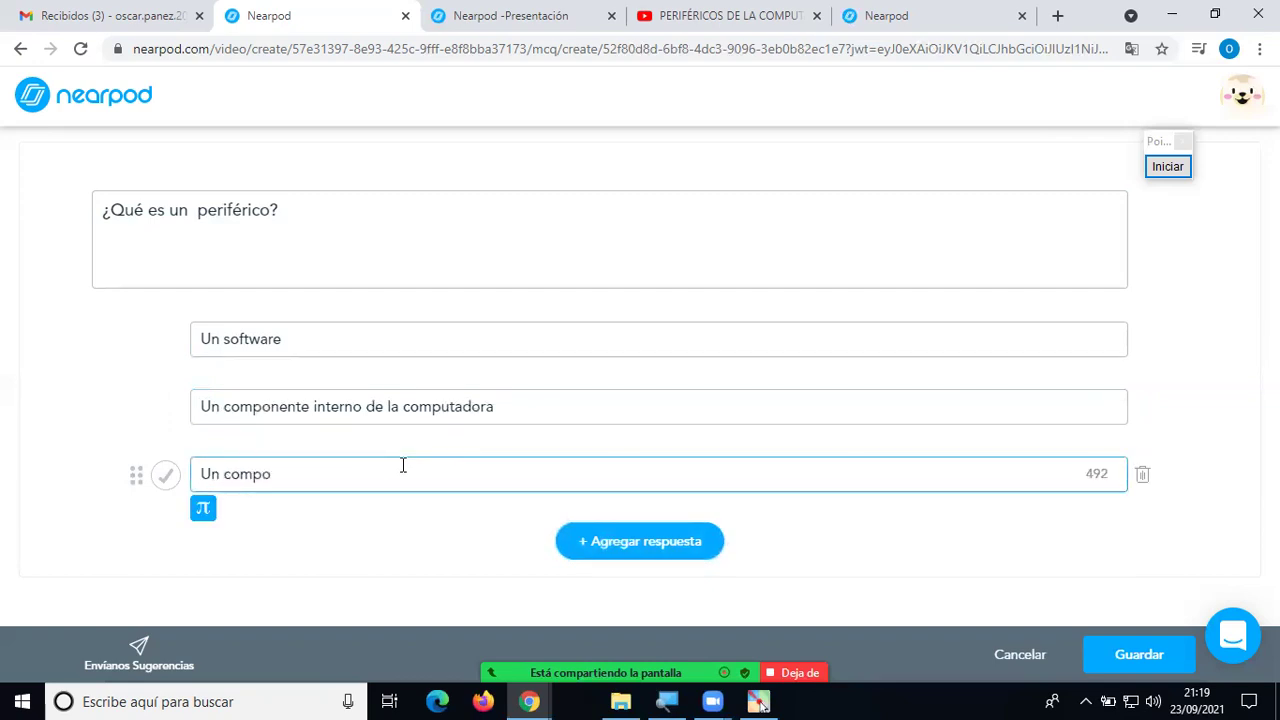
type("nente")
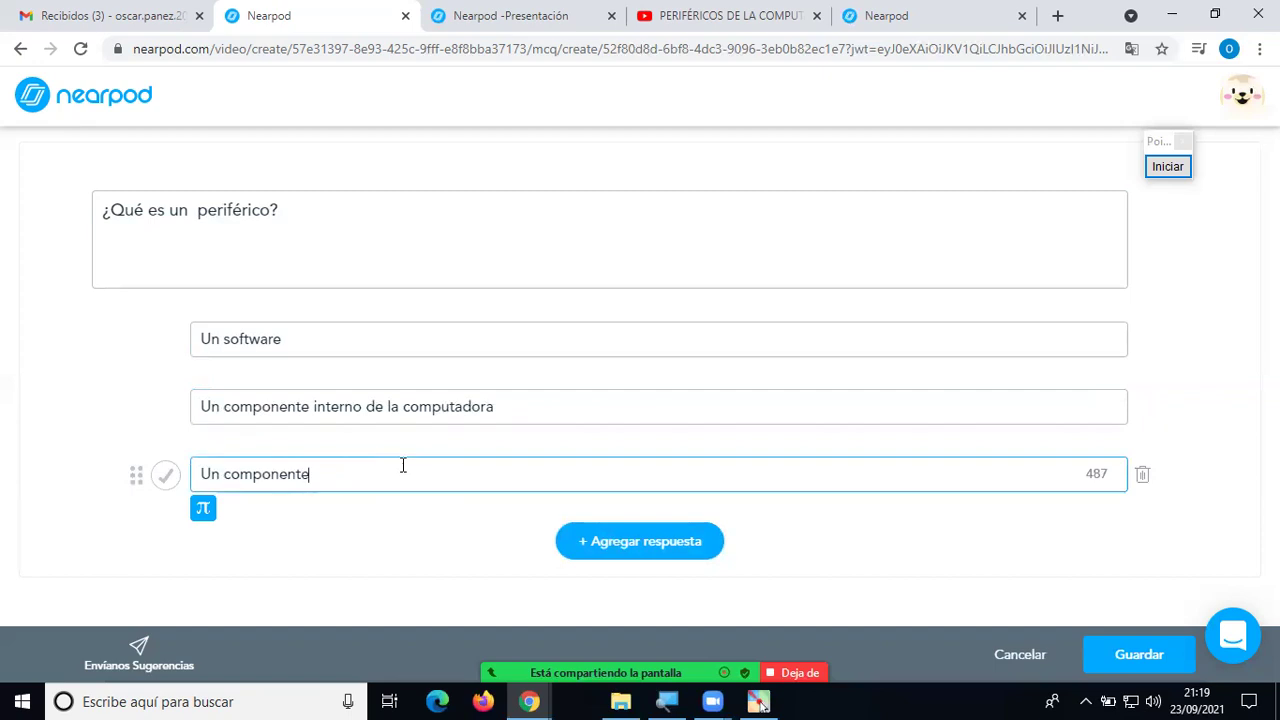
type(" externo ")
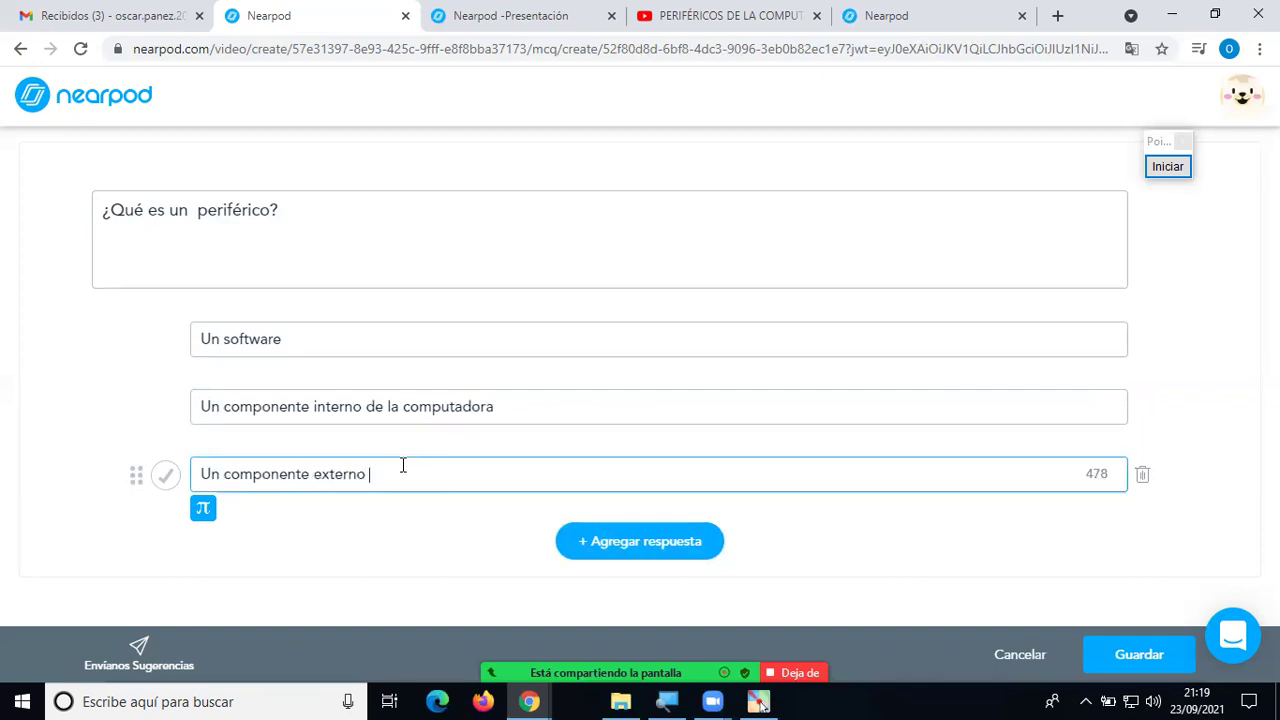
type("de la computadora")
left_click(165, 478)
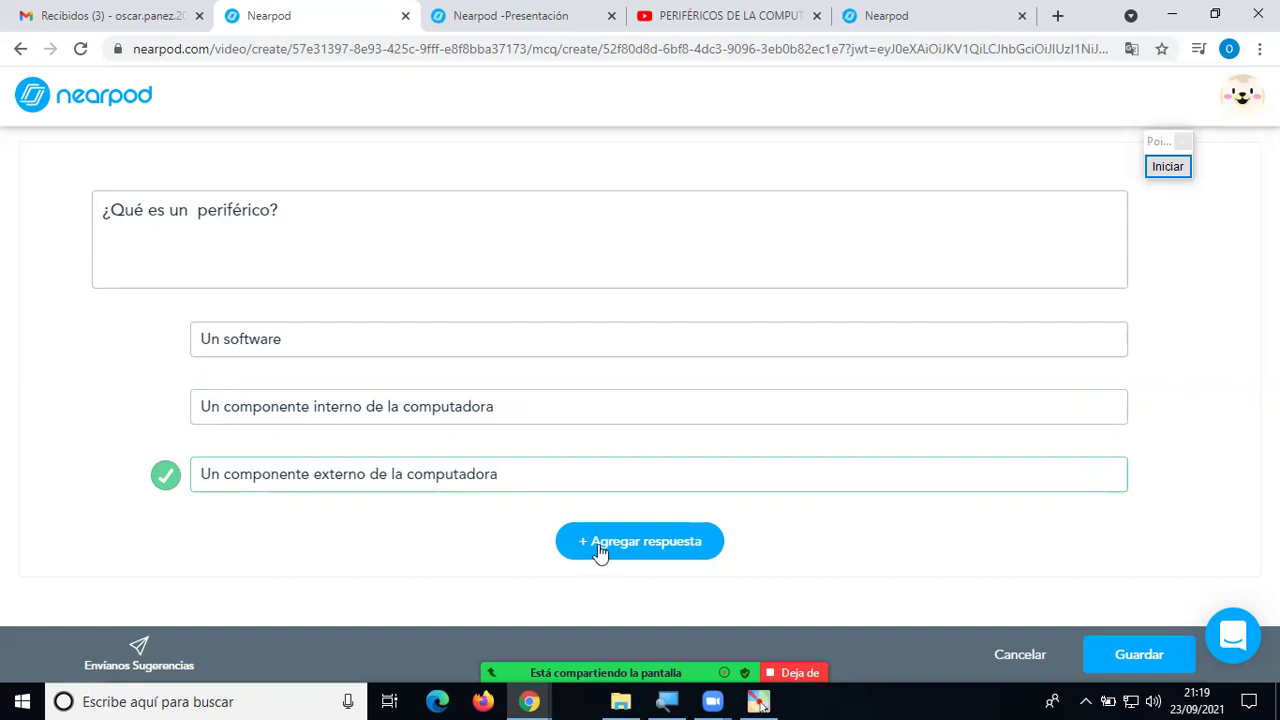
left_click(1115, 655)
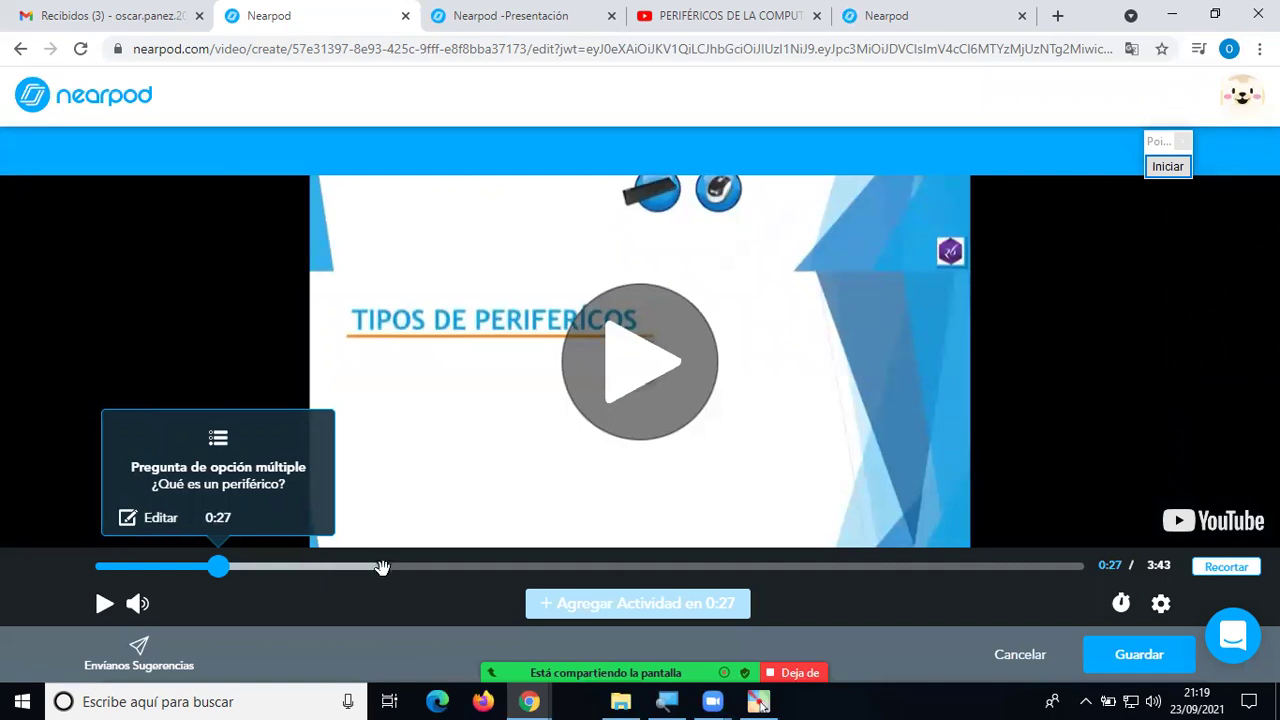
Scrub to 2:36 on the storage peripherals slide and start a multiple-choice question there.
left_click(417, 567)
left_click(430, 567)
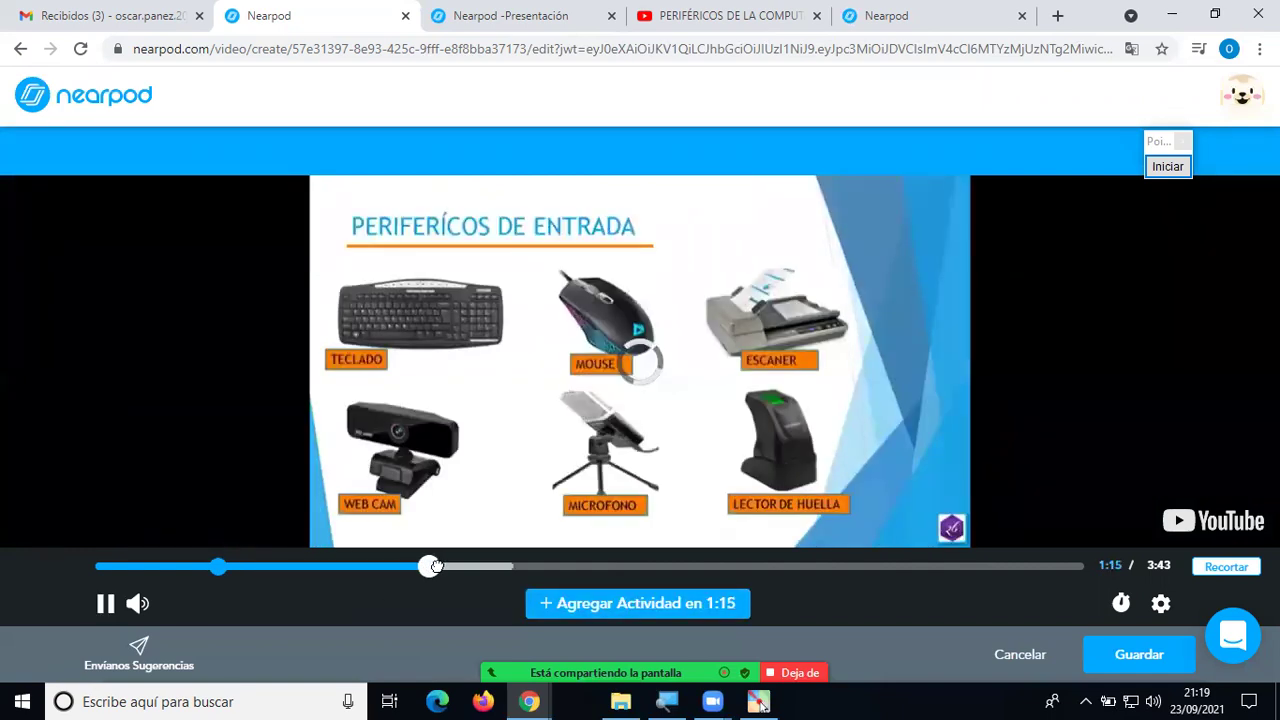
left_click(440, 567)
left_click(474, 567)
left_click(530, 567)
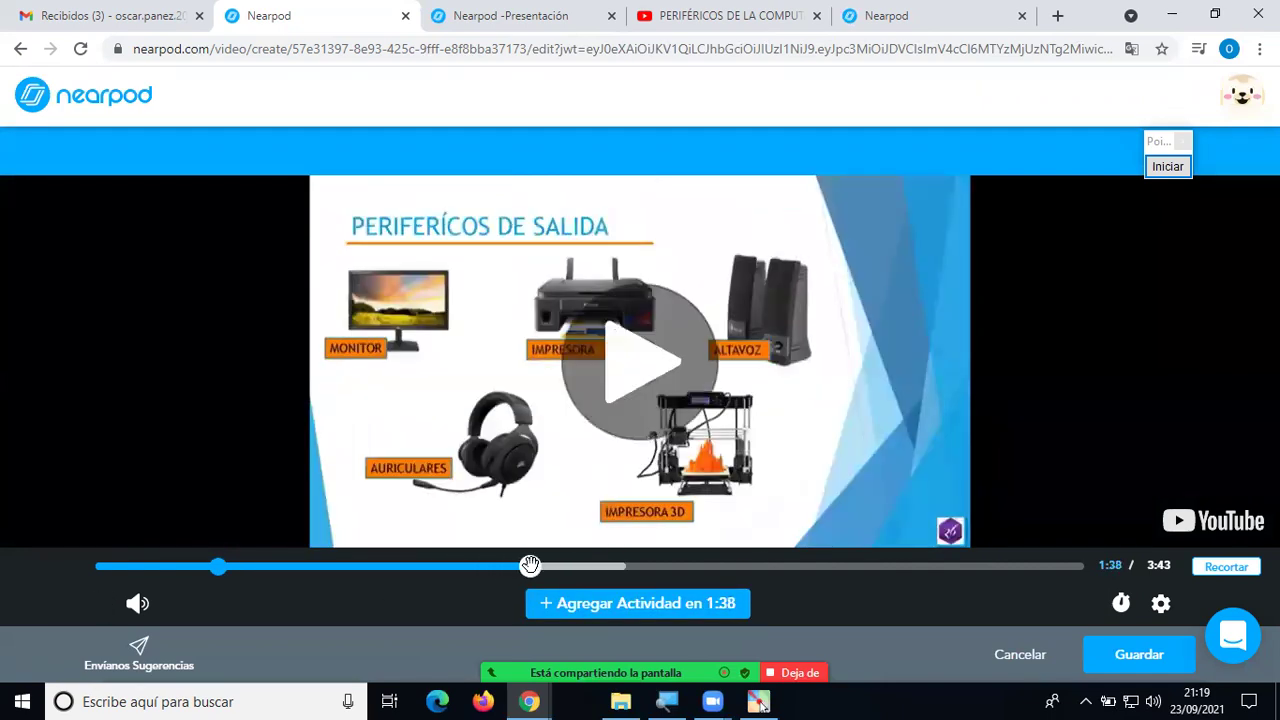
left_click(542, 567)
left_click(583, 567)
left_click(604, 567)
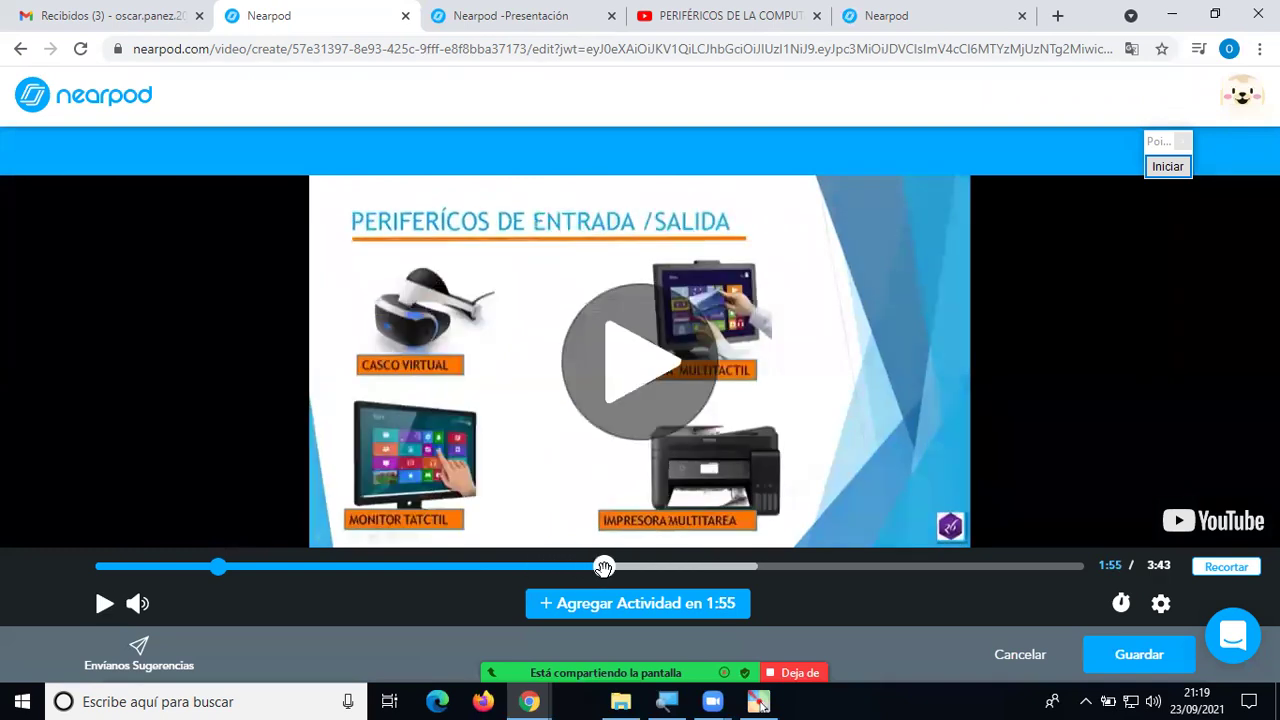
left_click(612, 567)
left_click(729, 567)
left_click(721, 567)
left_click_drag(721, 567, 788, 567)
left_click(752, 567)
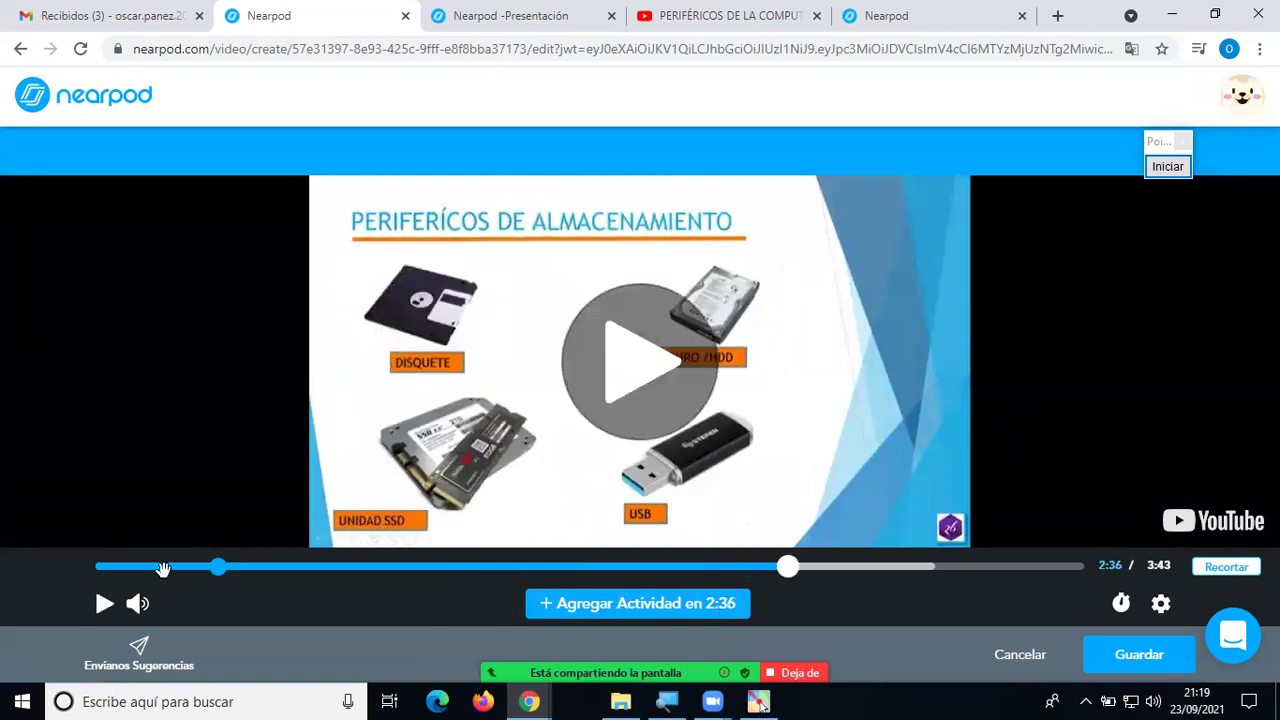
left_click(662, 608)
left_click(742, 396)
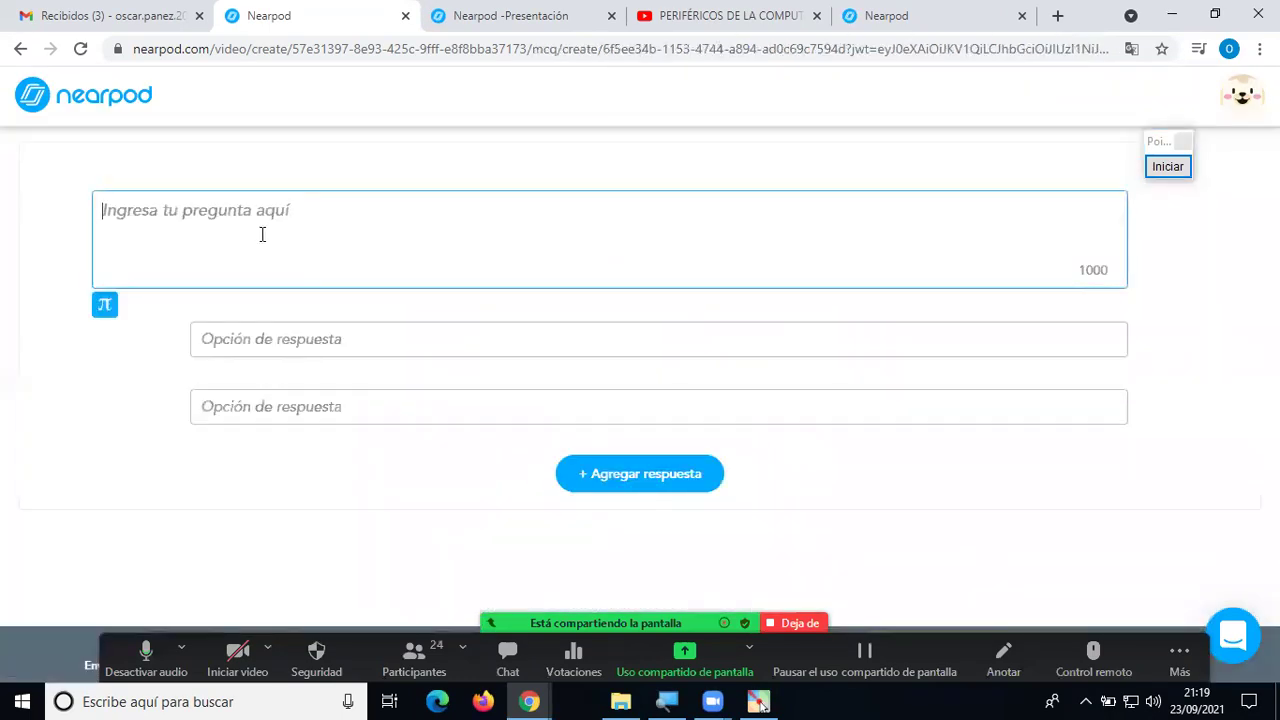
Enter the question 'El Pendrive es.....' with first answer 'Un dispositivo de Almacenamiento'.
type("El P")
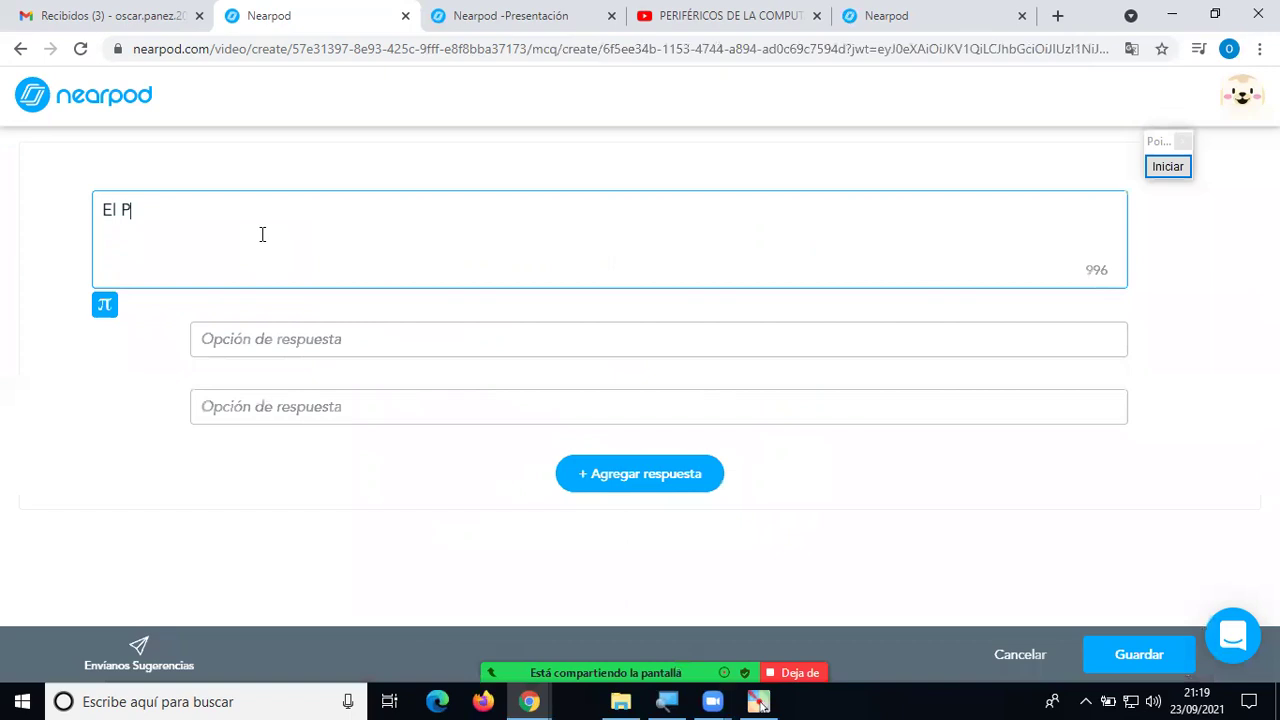
type("endrive es.....")
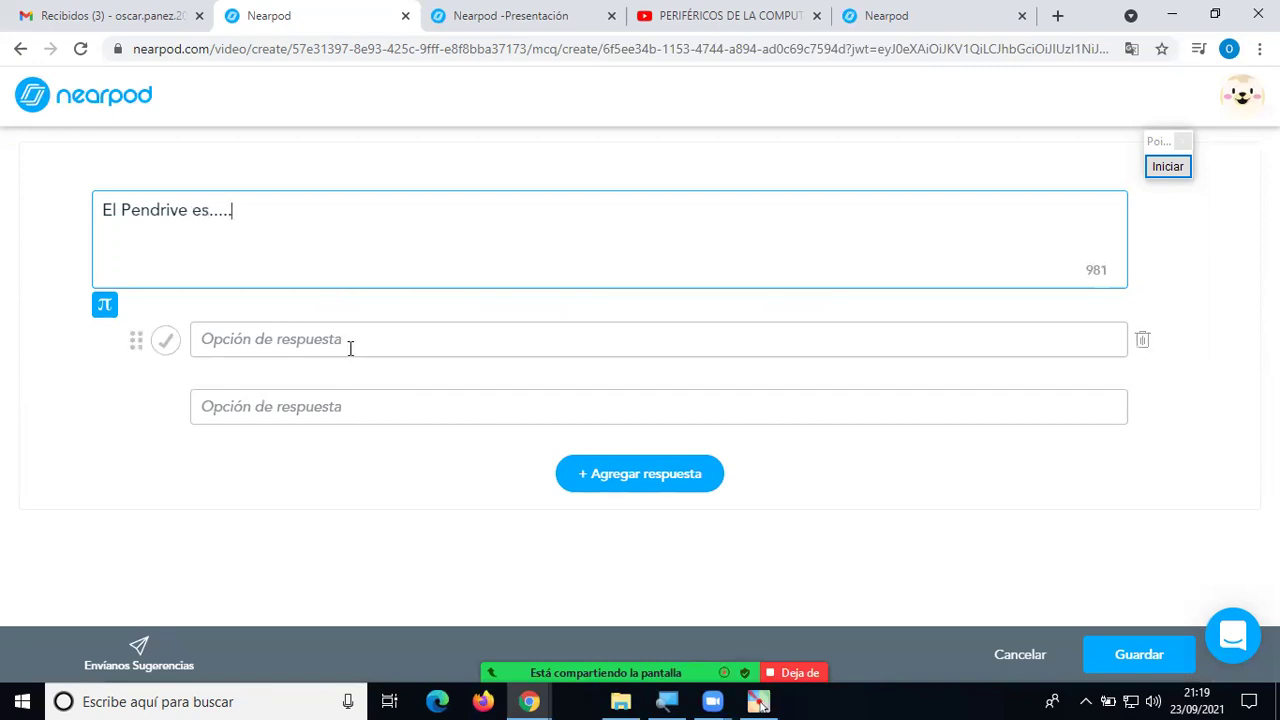
left_click(354, 342)
type("Un dispoi")
type("itivo de Ala")
key("BackSpace")
type("ma")
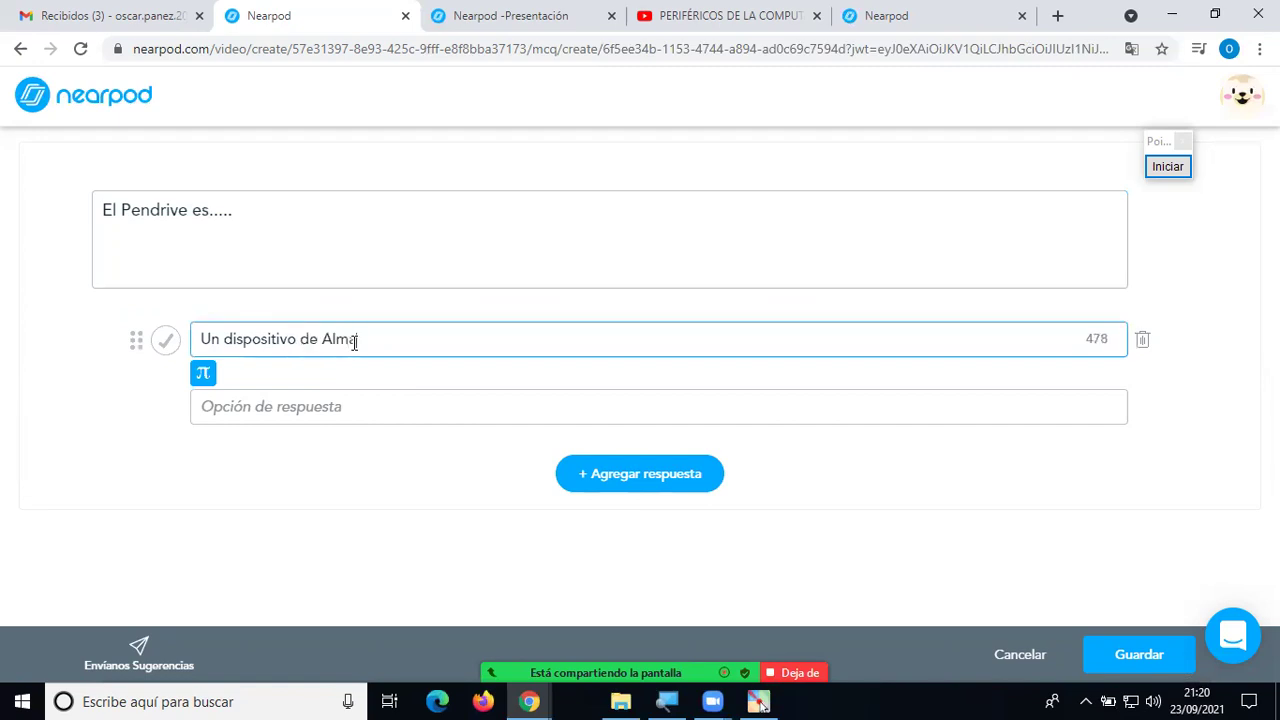
type("cenamiento")
Add answers 'un dispoissitivo que no almacena datos' and 'Es un software', mark the first correct, and save.
left_click(367, 405)
type("No")
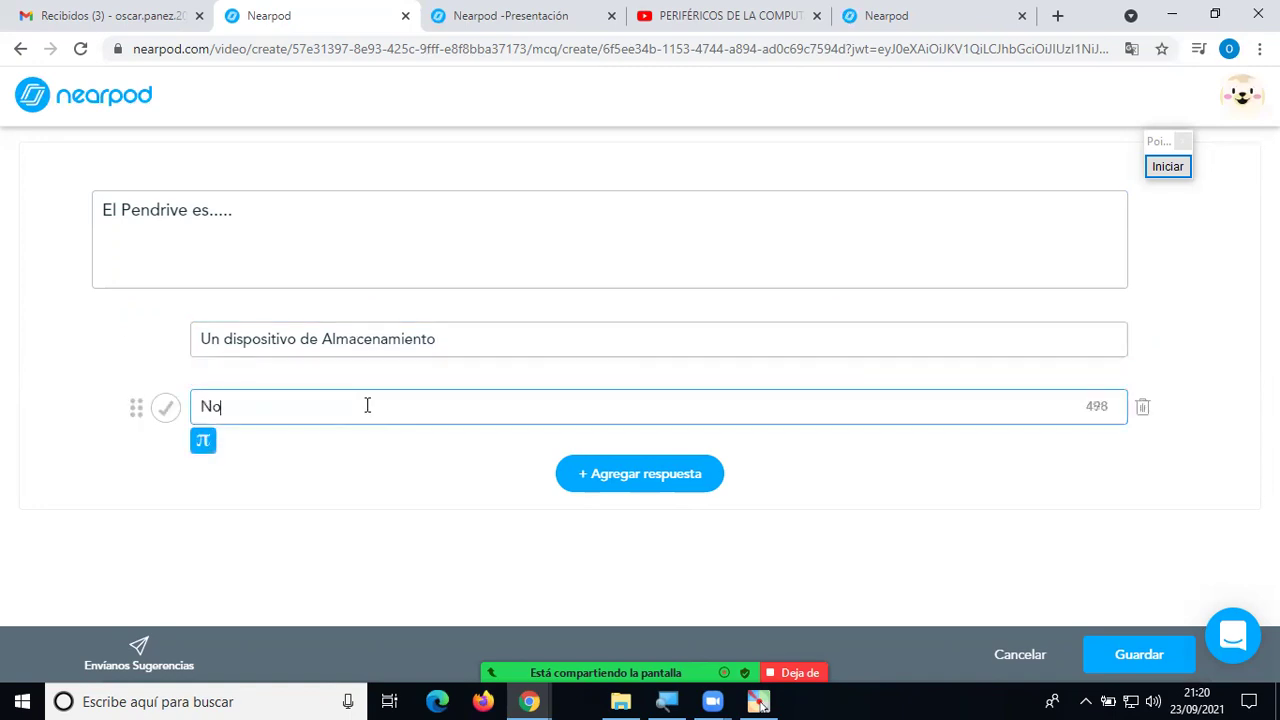
type(" es de")
key("ctrl+a")
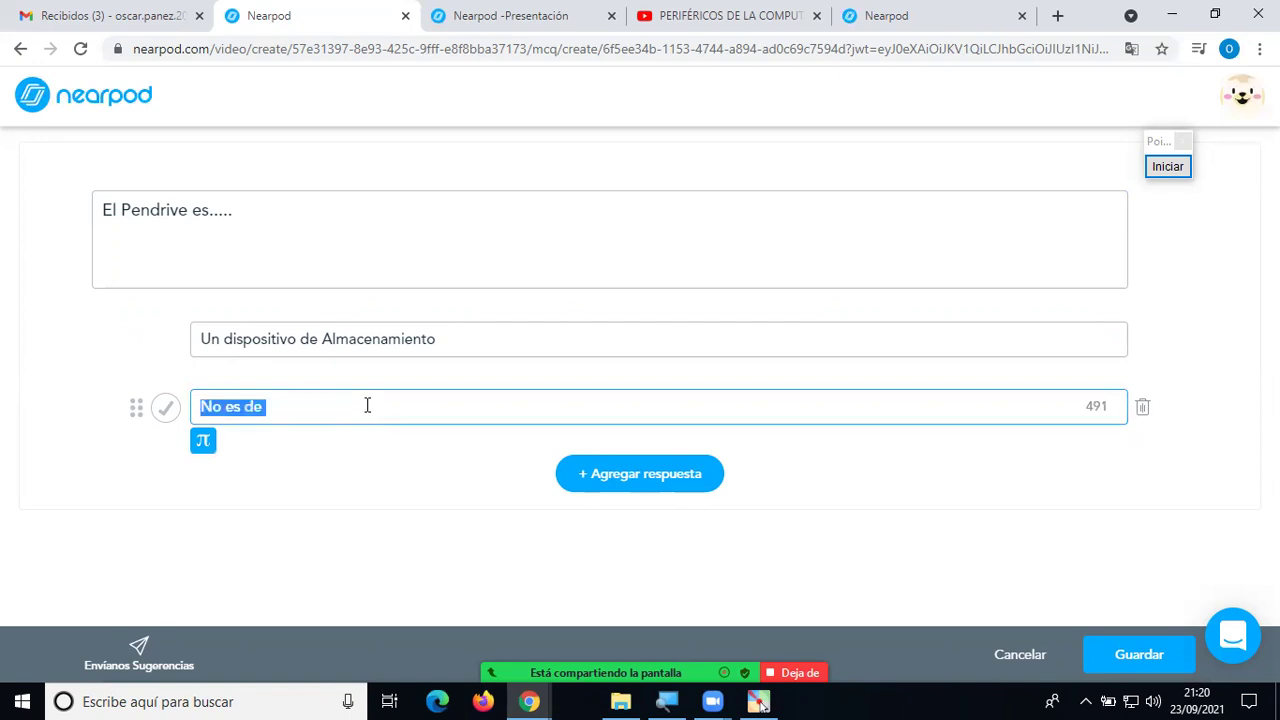
type("un disp")
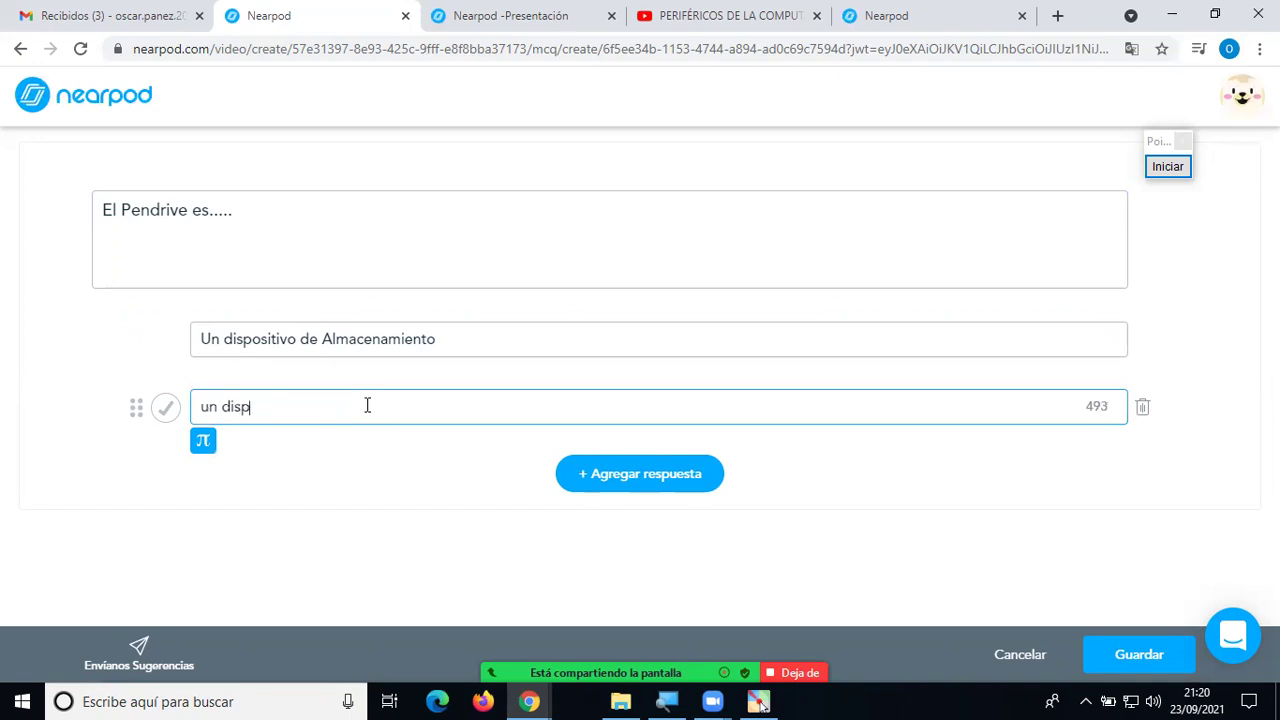
type("oissitivo que no almacena datos")
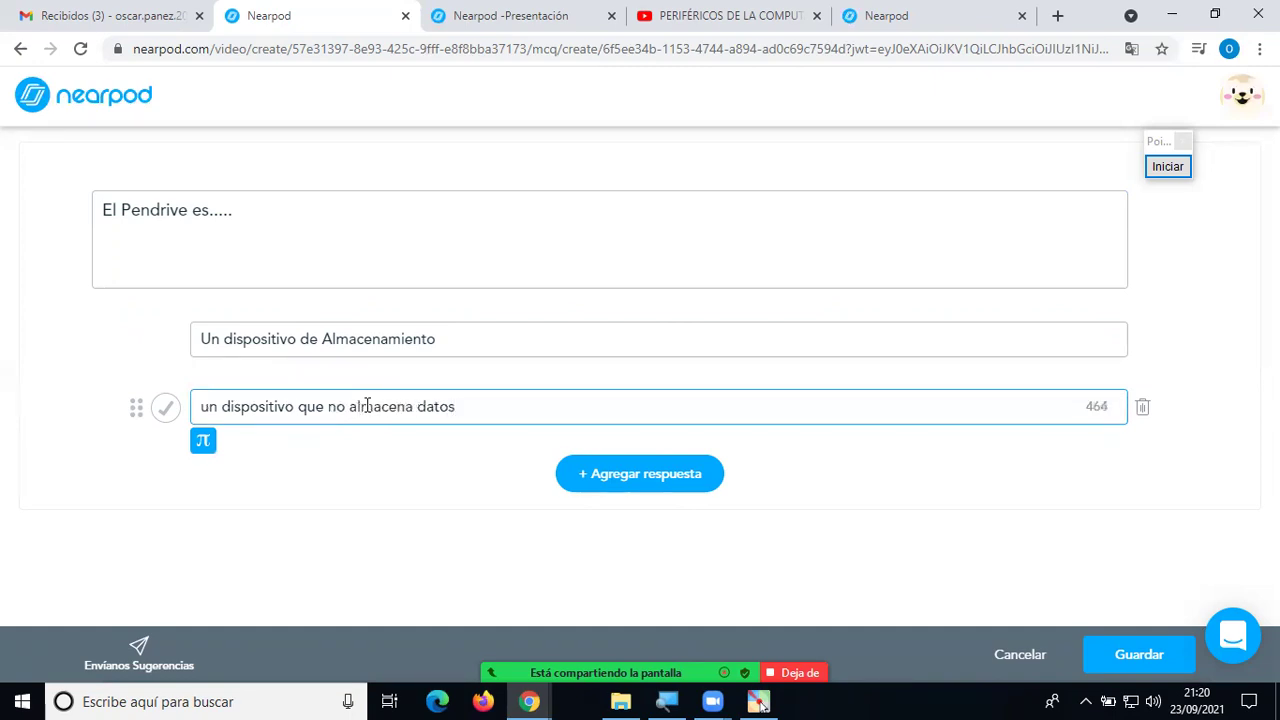
left_click(591, 483)
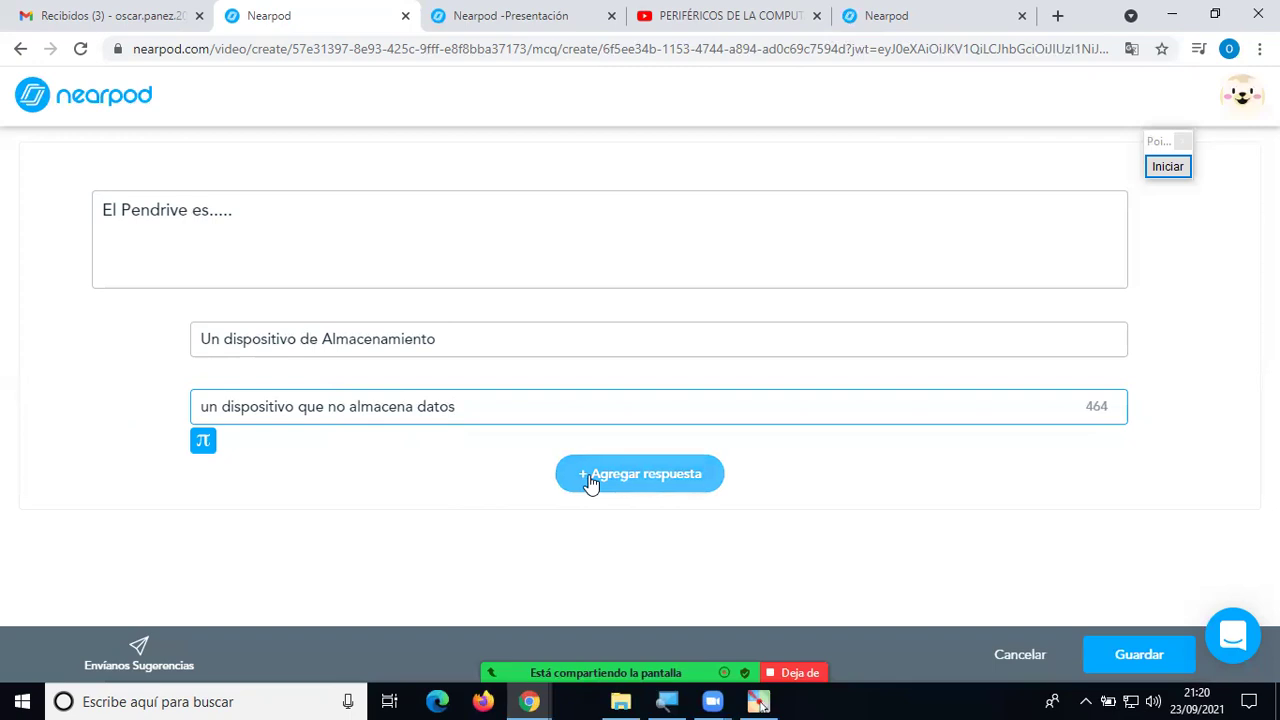
left_click(444, 476)
type("Es un software")
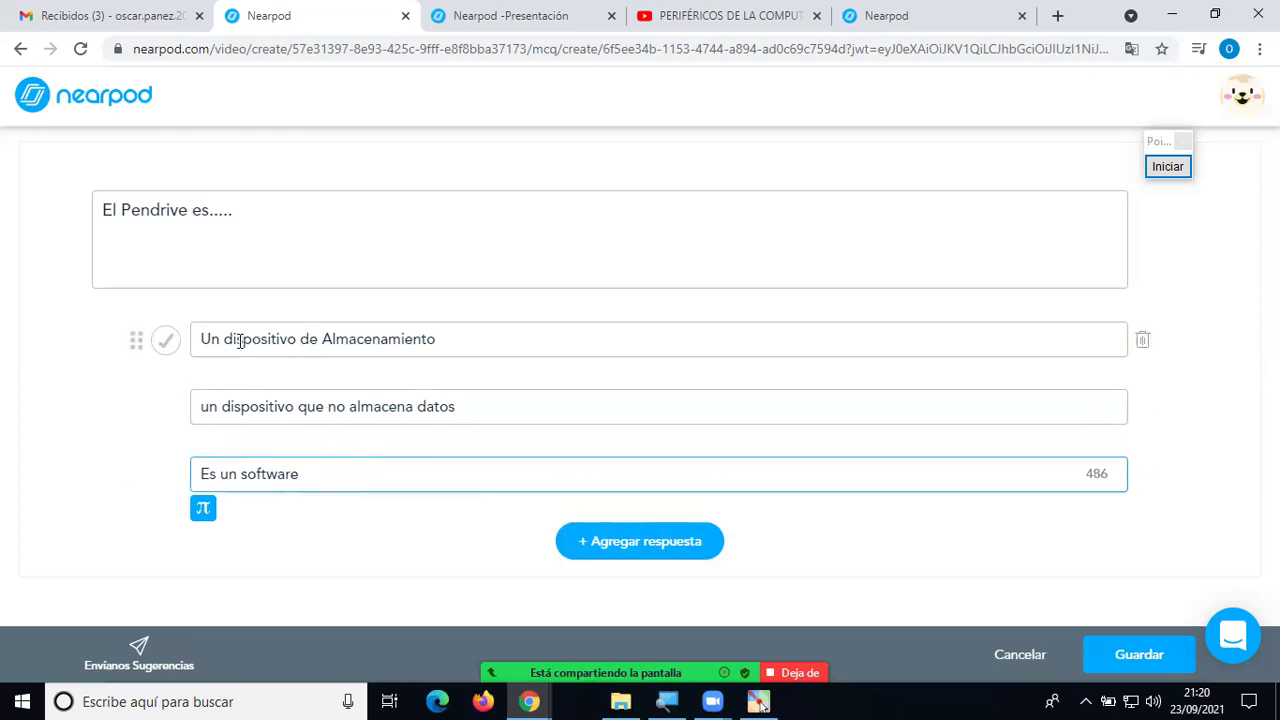
left_click(166, 343)
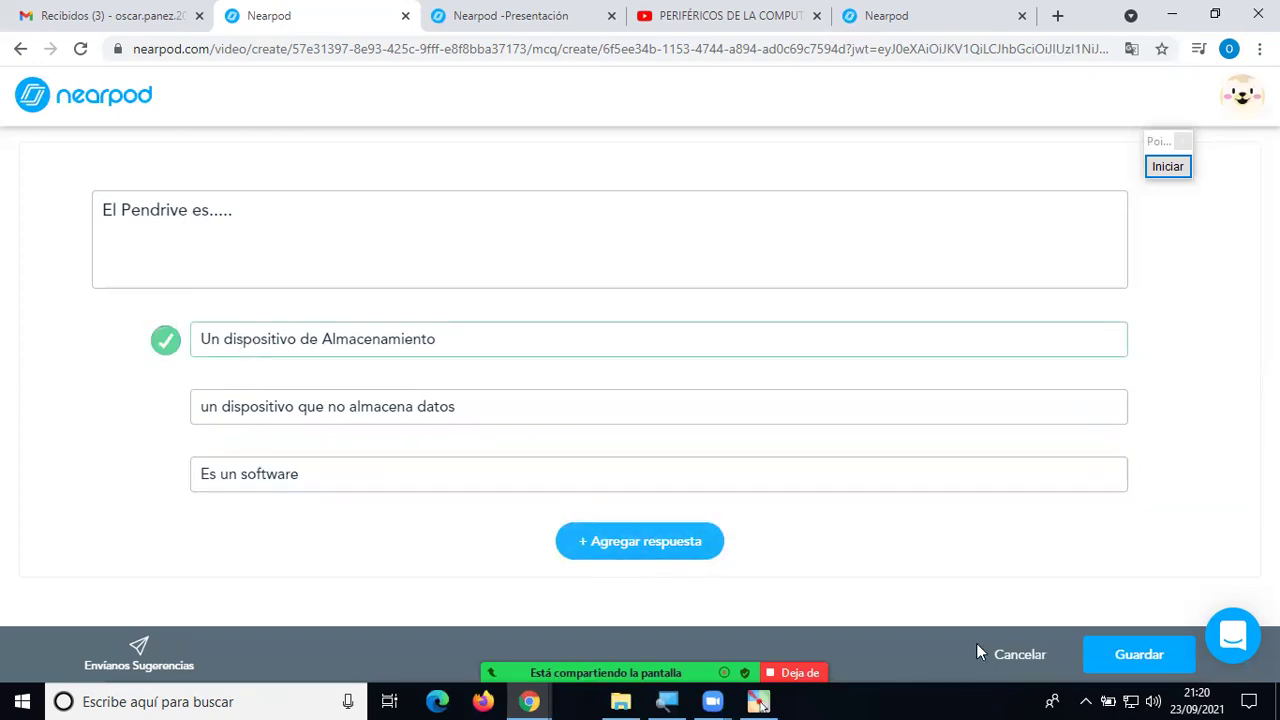
left_click(1090, 645)
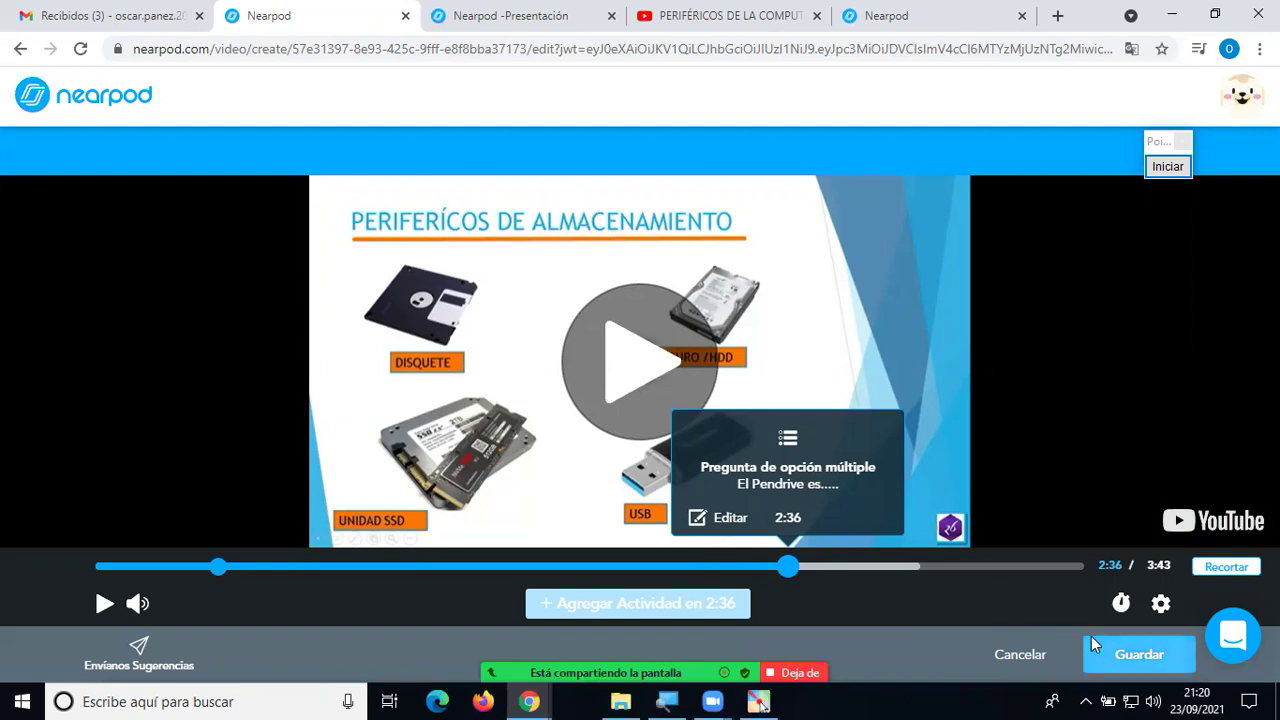
Save the video with its questions and return to the Periféricos de Computadoras lesson.
left_click(1147, 655)
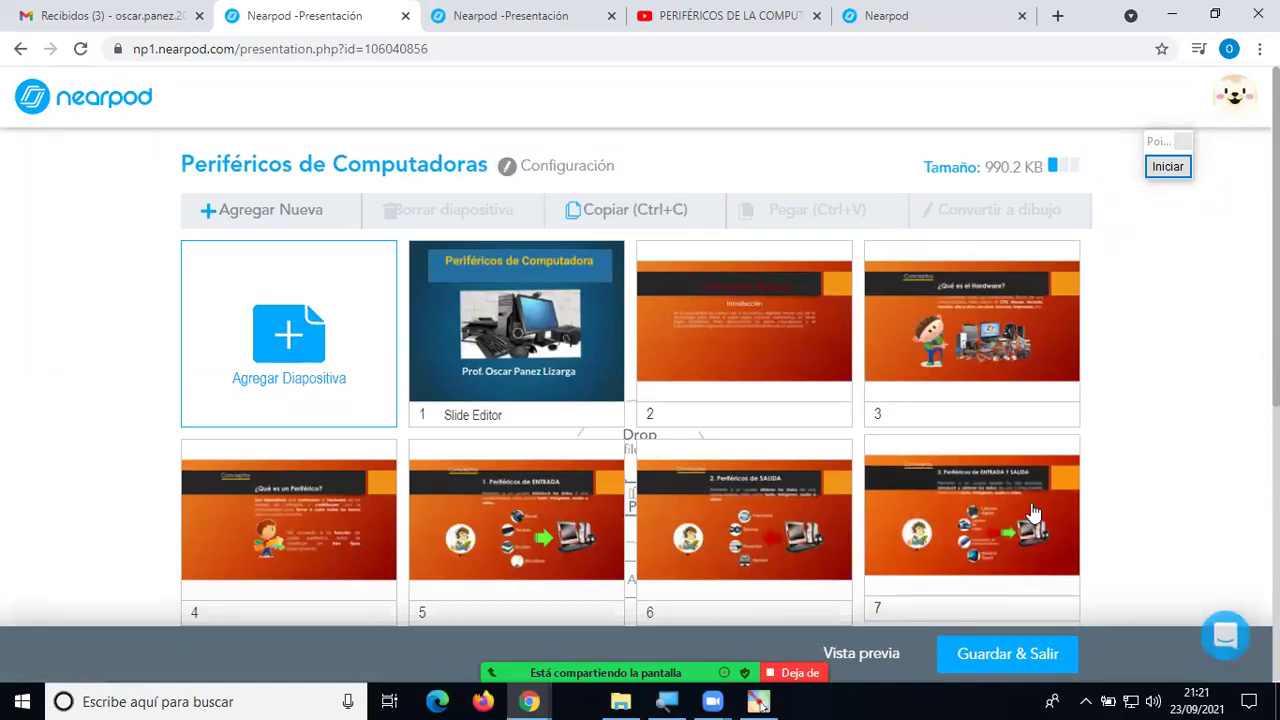
Drag the 'PERIFÉRICOS DE LA COMPUTADORA' Video slide from ninth to third, after Introducción.
scroll(1032, 525, "down", 3)
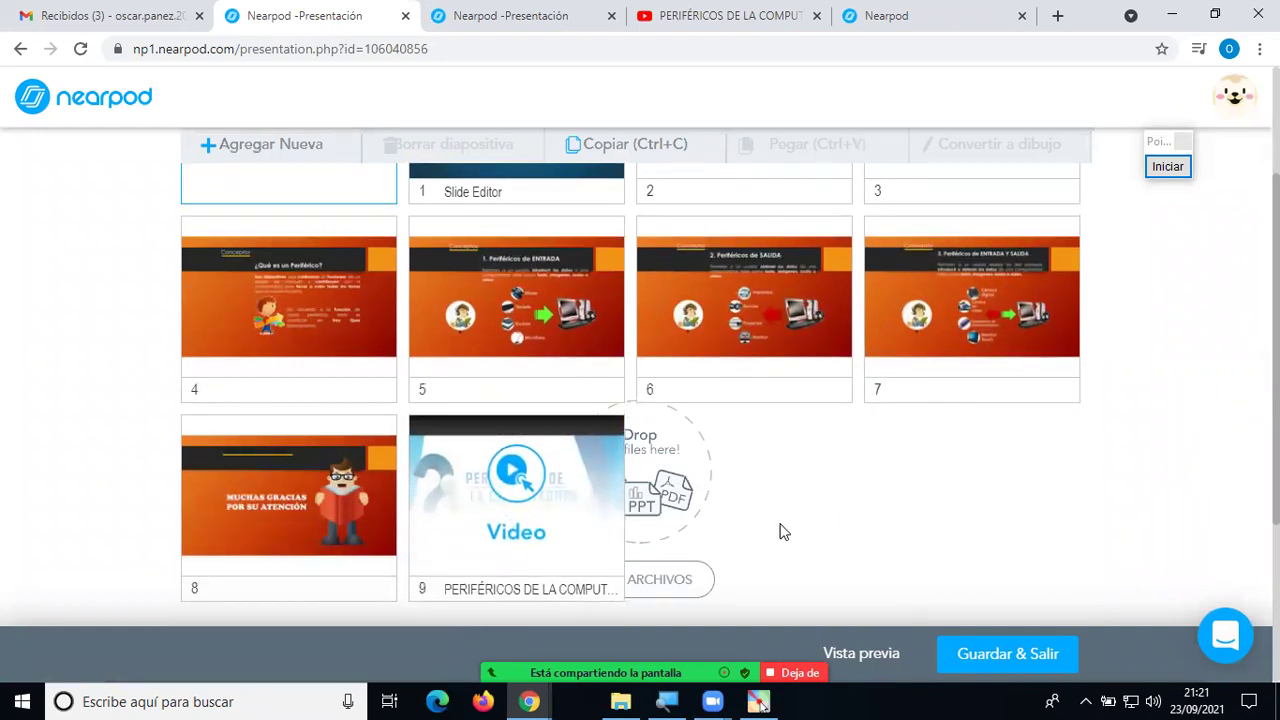
scroll(780, 528, "down", 1)
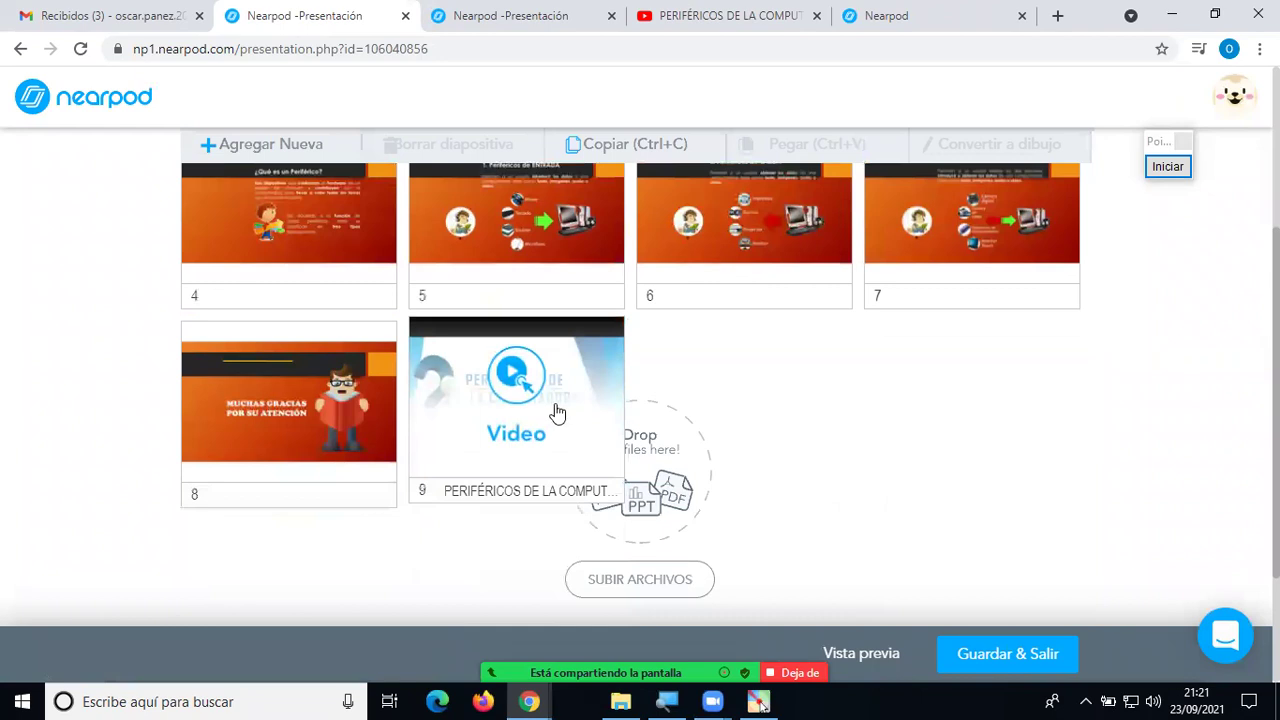
scroll(714, 453, "up", 1)
scroll(712, 455, "up", 2)
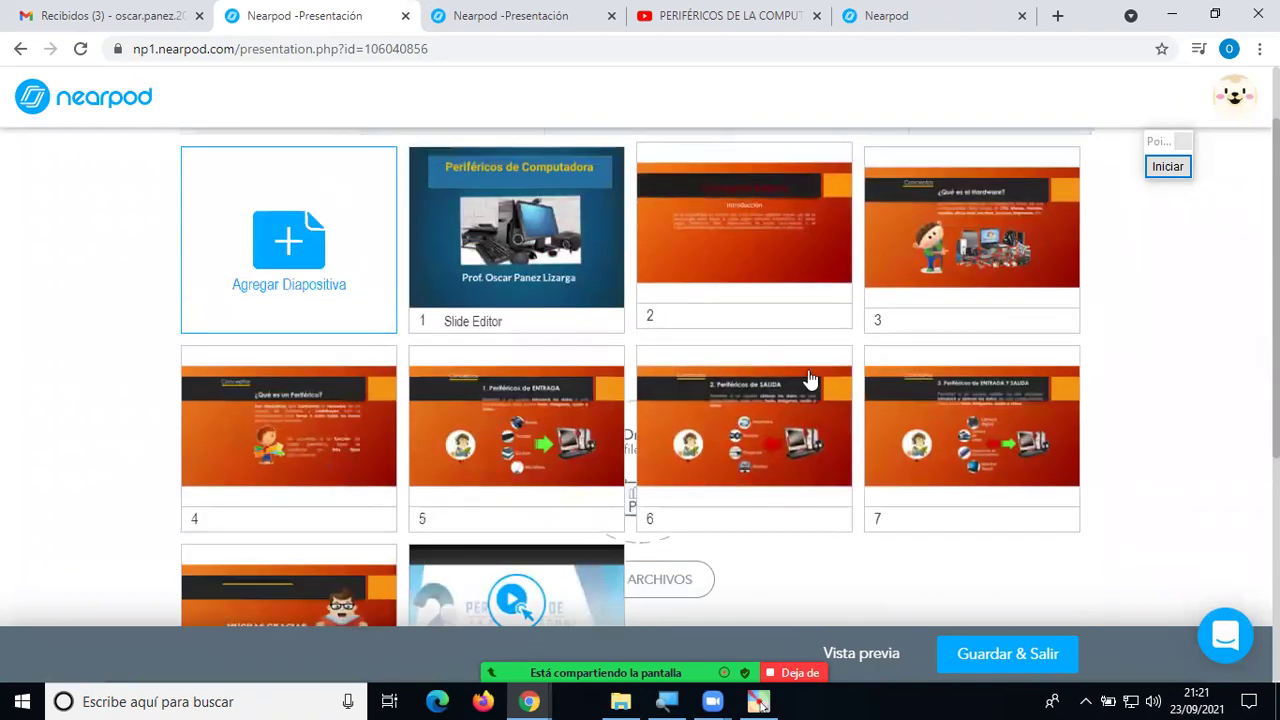
scroll(840, 480, "down", 1)
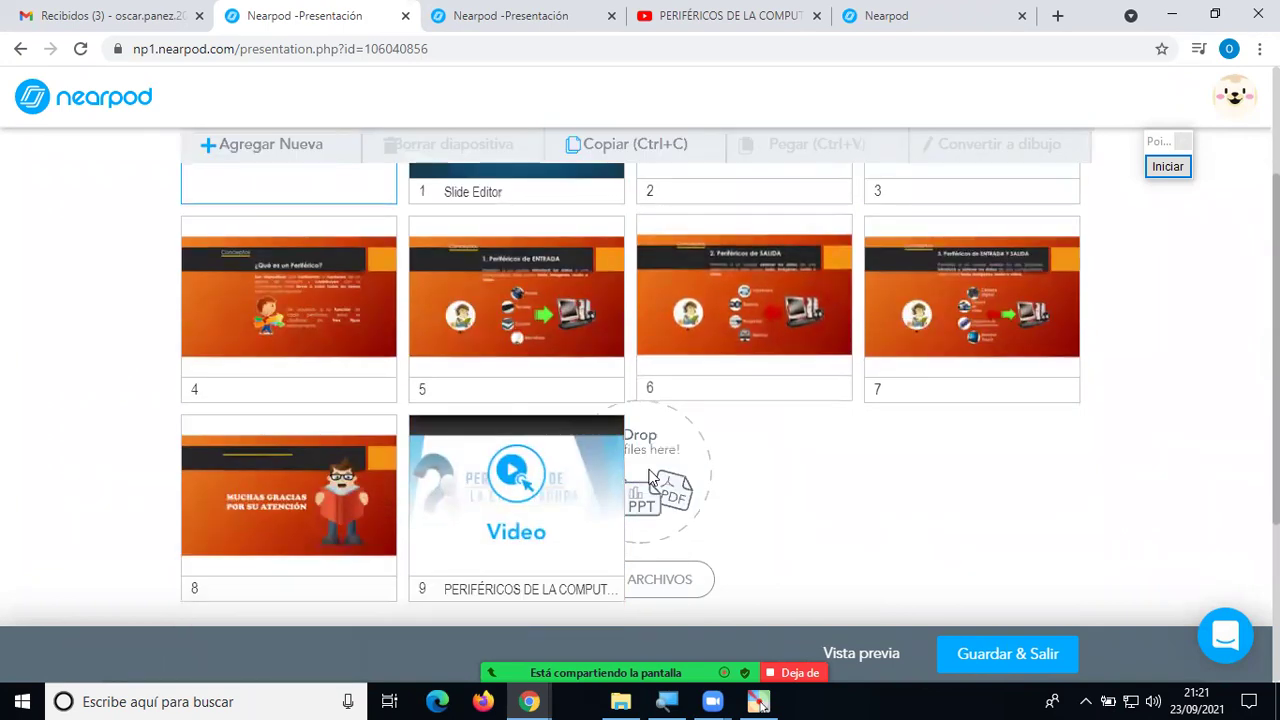
left_click_drag(519, 533, 830, 360)
left_click_drag(806, 533, 971, 366)
left_click_drag(482, 432, 951, 331)
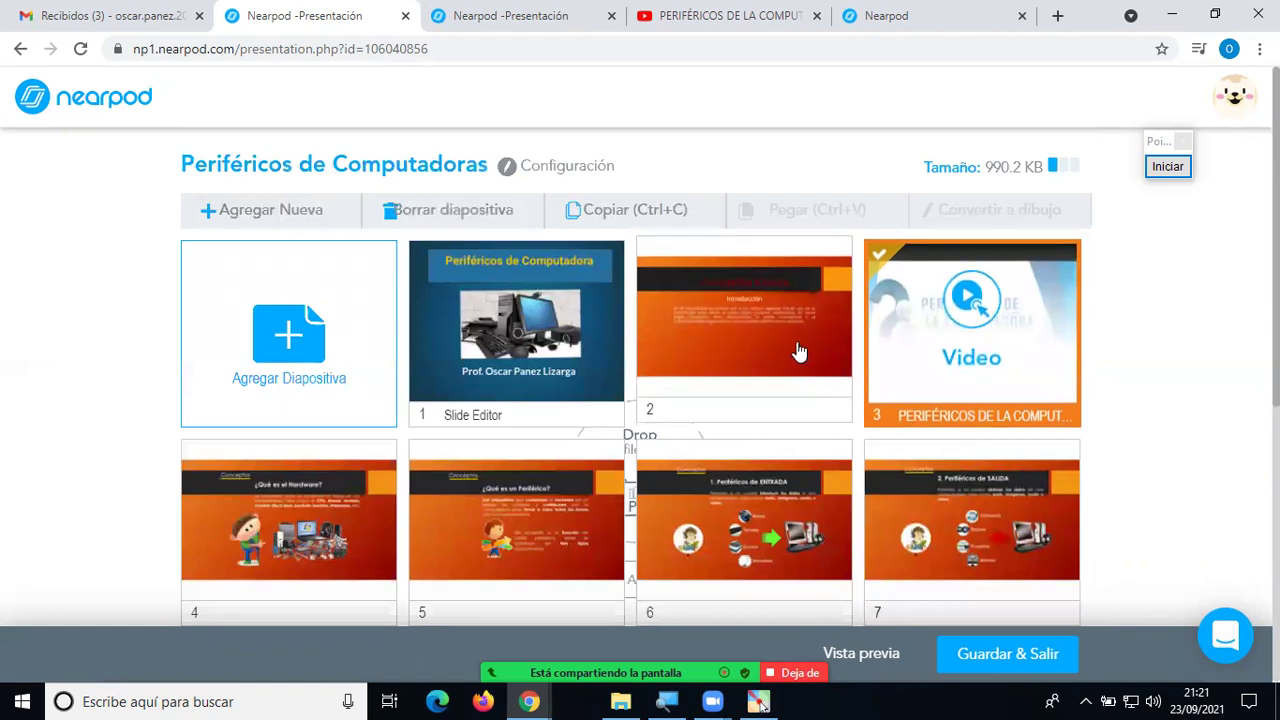
Check the new order by selecting slide 2 and the Video slide, then clear the selection.
left_click(797, 350)
left_click(913, 344)
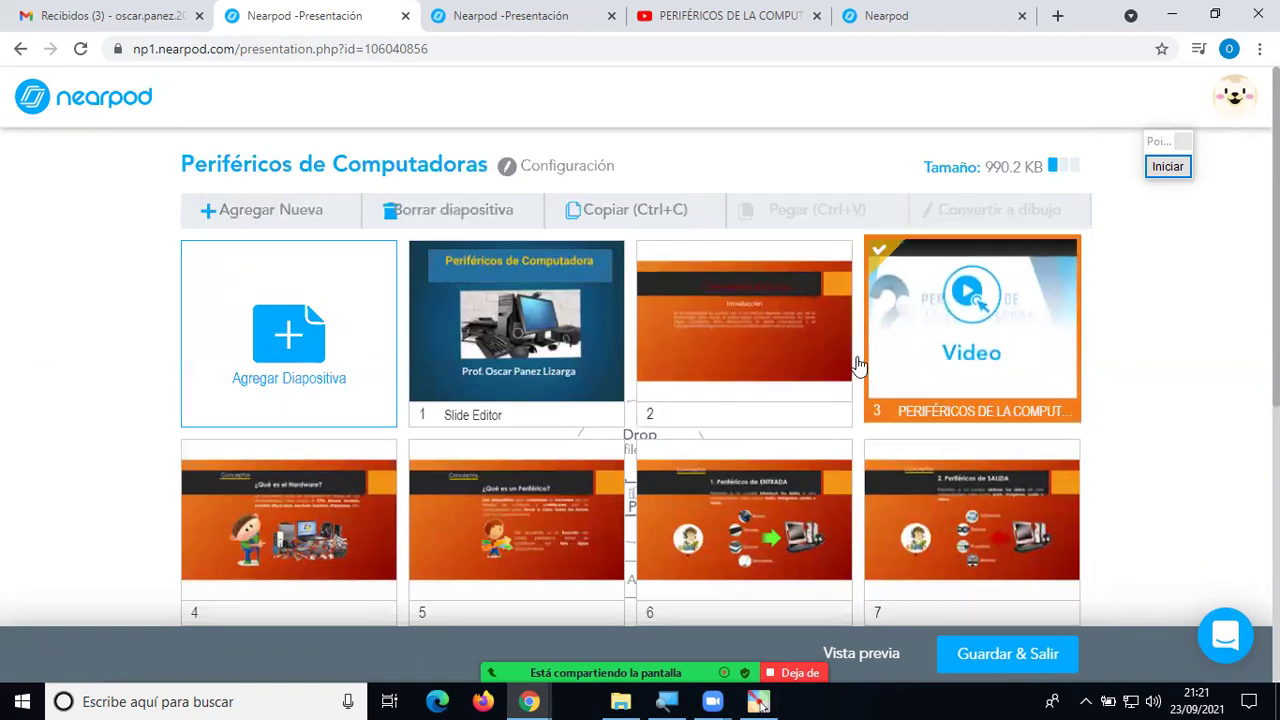
left_click(800, 363)
left_click(995, 355)
left_click(825, 356)
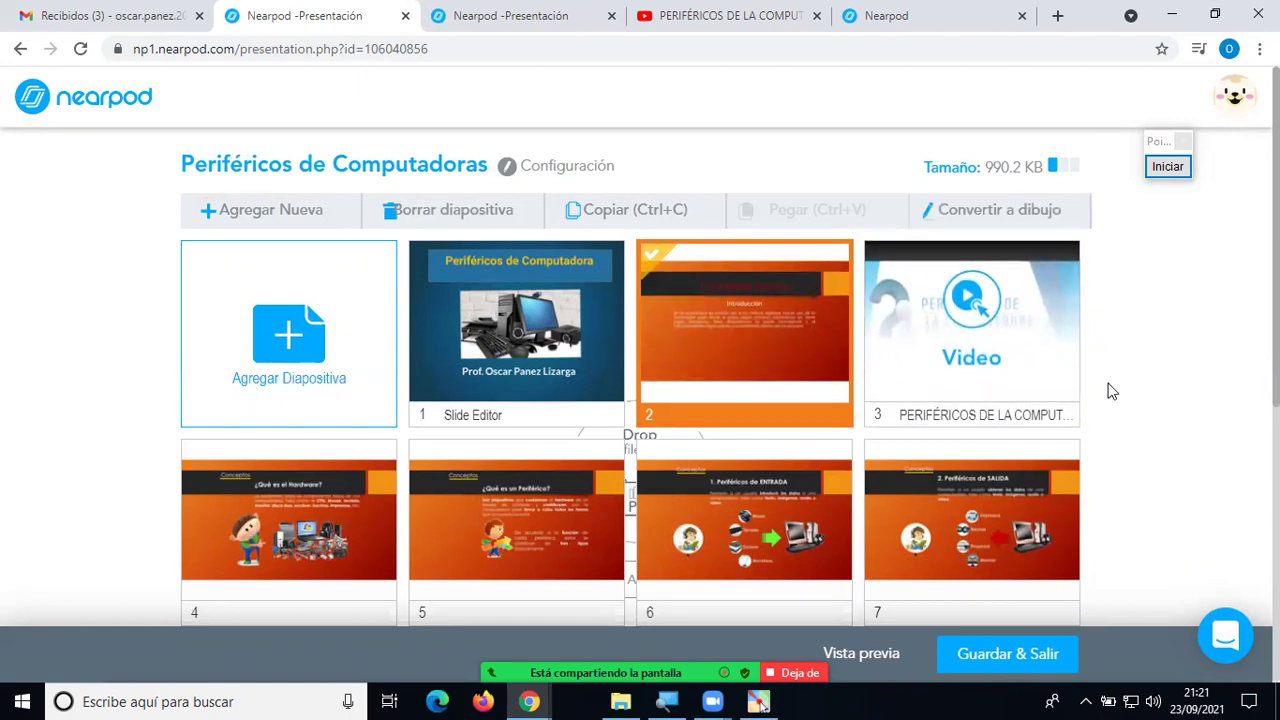
left_click(1124, 382)
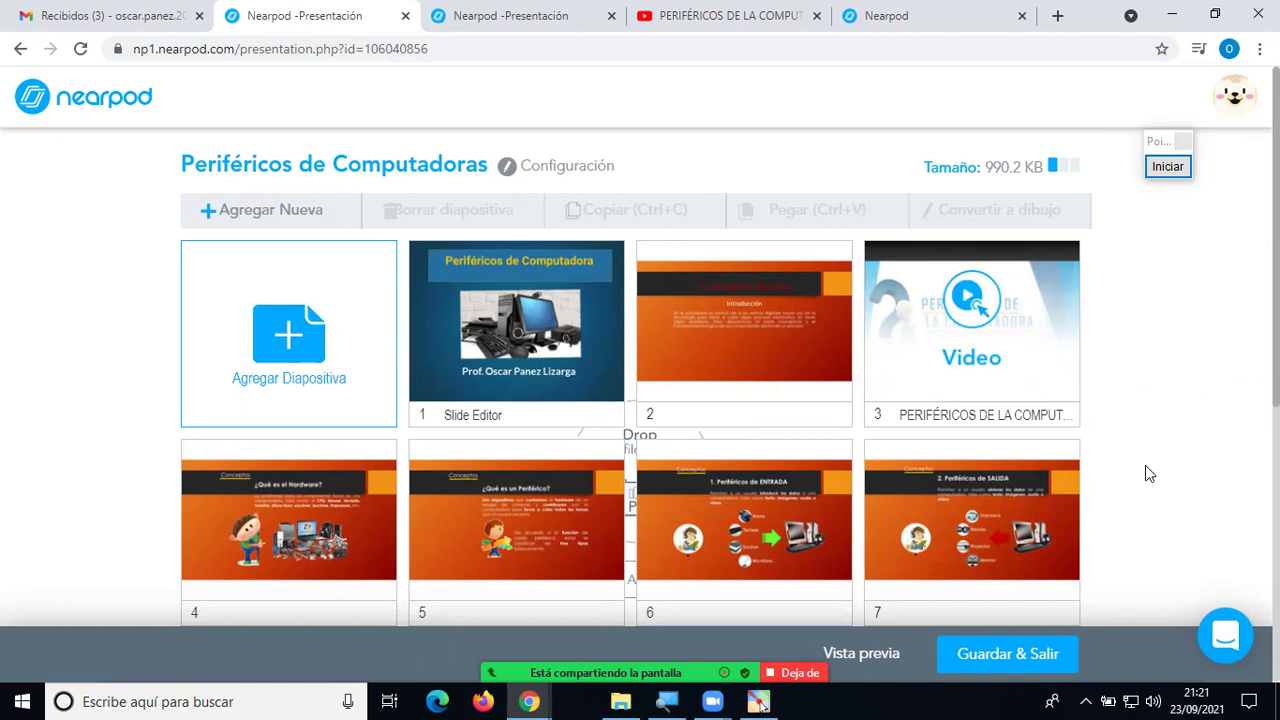
scroll(1163, 503, "down", 4)
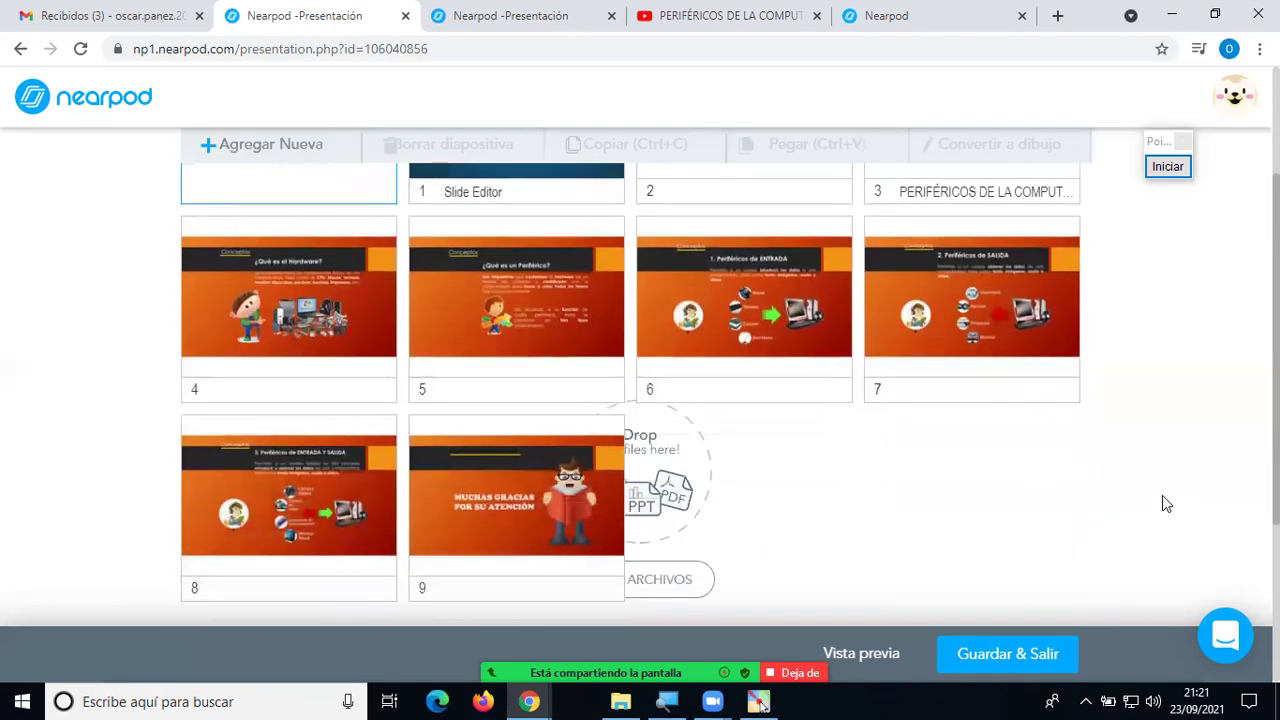
scroll(1163, 504, "up", 4)
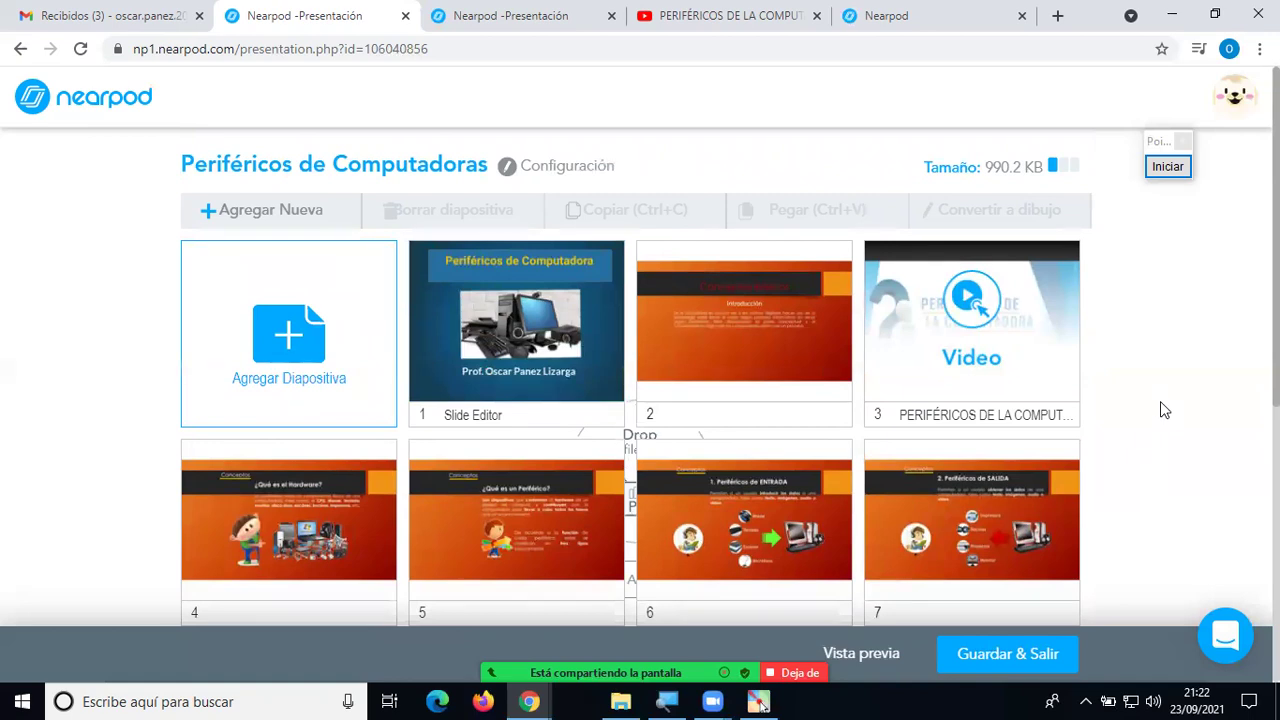
scroll(1163, 410, "down", 1)
scroll(1163, 410, "up", 1)
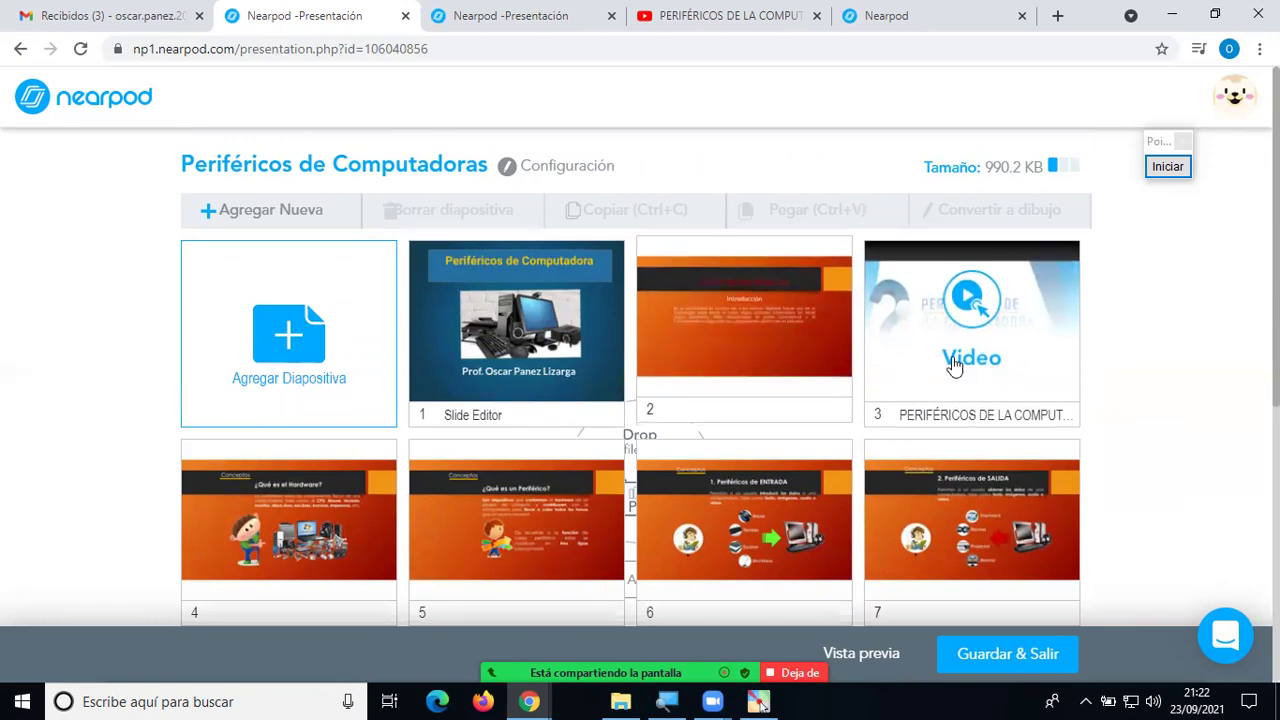
left_click(262, 342)
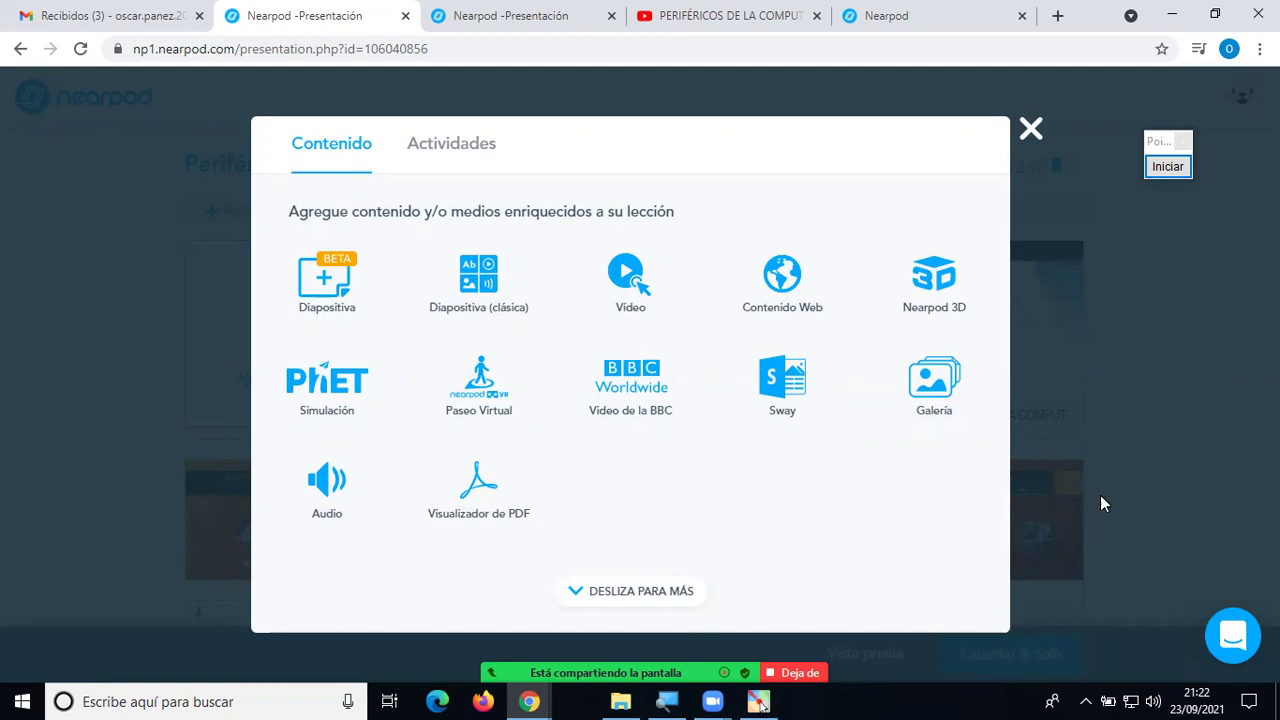
left_click(1032, 133)
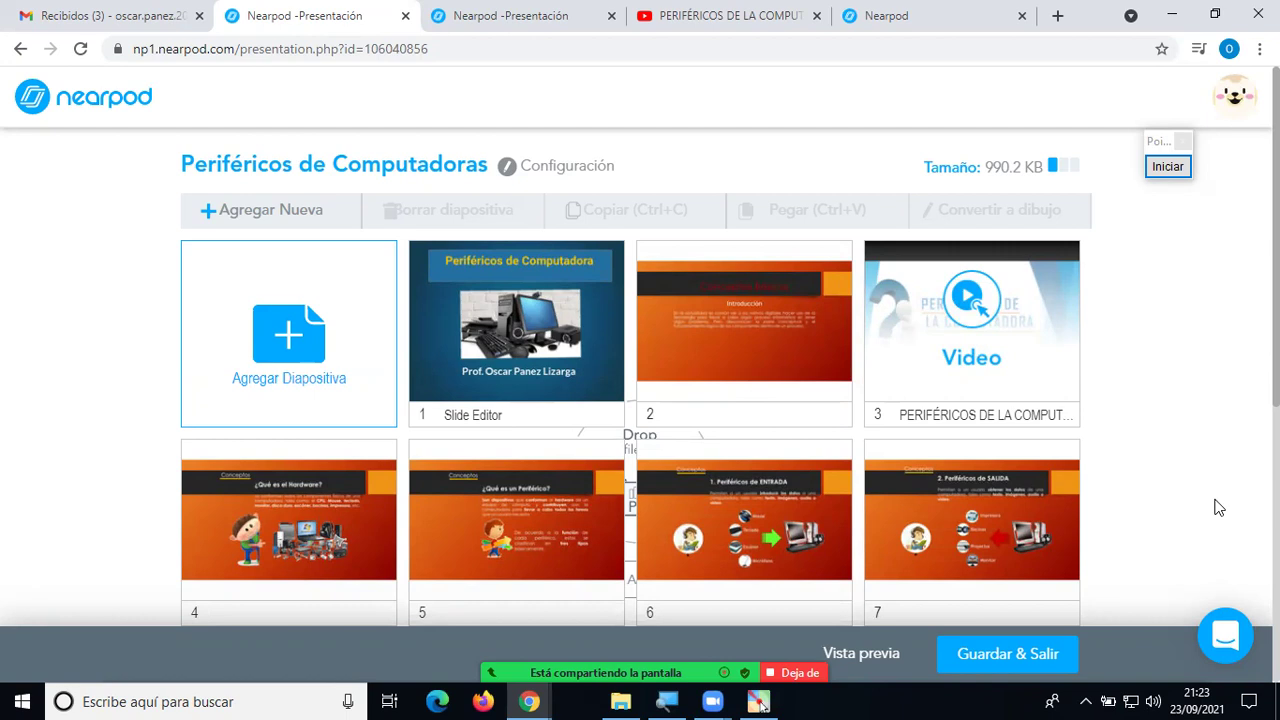
scroll(1175, 463, "down", 3)
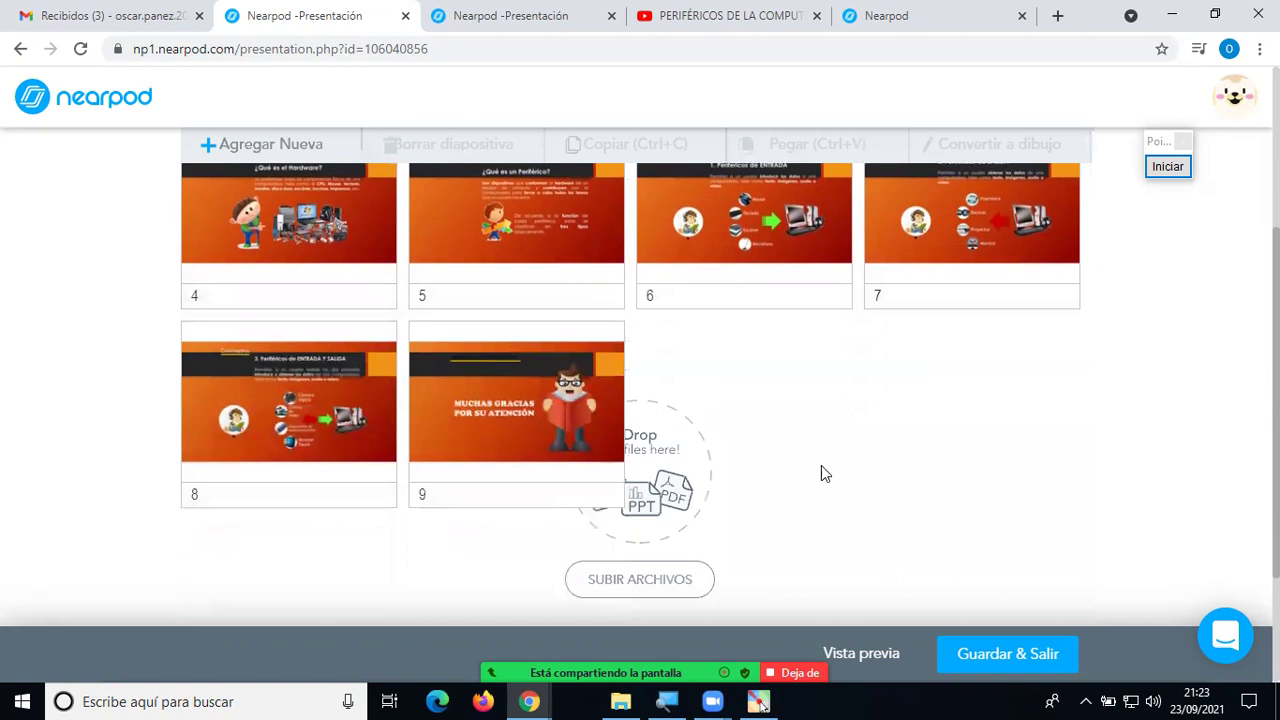
scroll(955, 469, "up", 3)
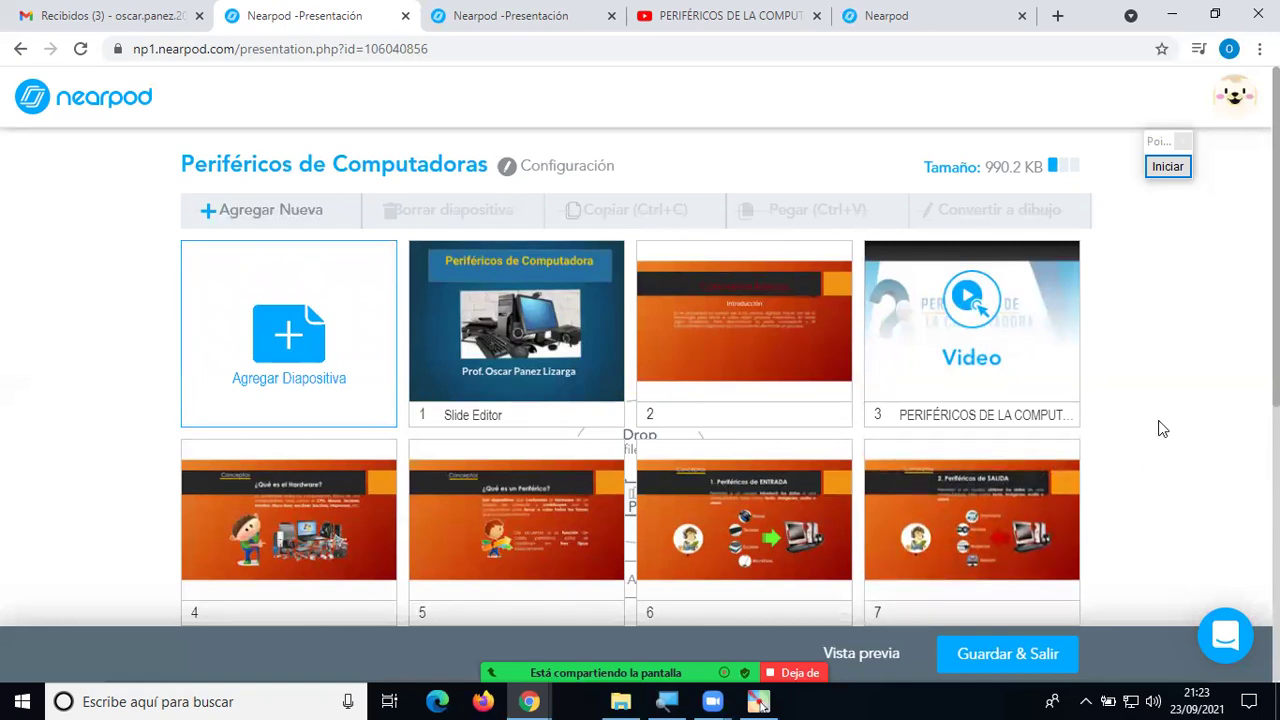
left_click(290, 345)
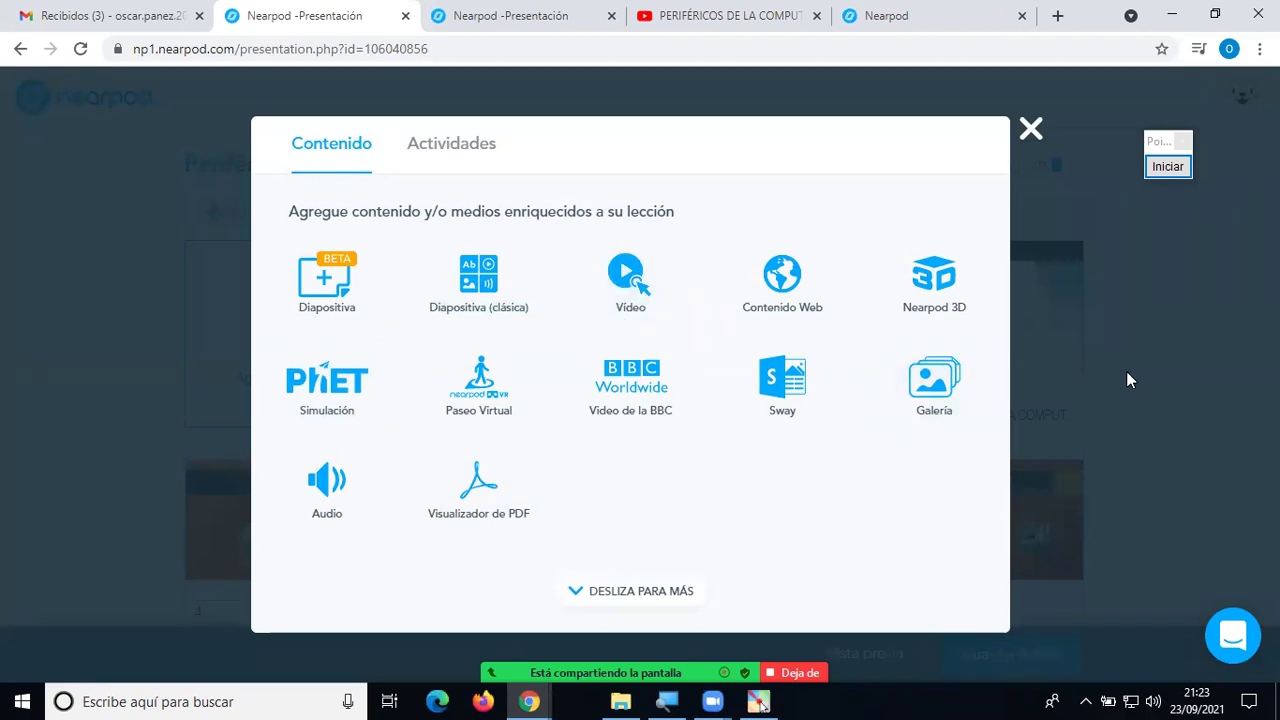
left_click(1033, 135)
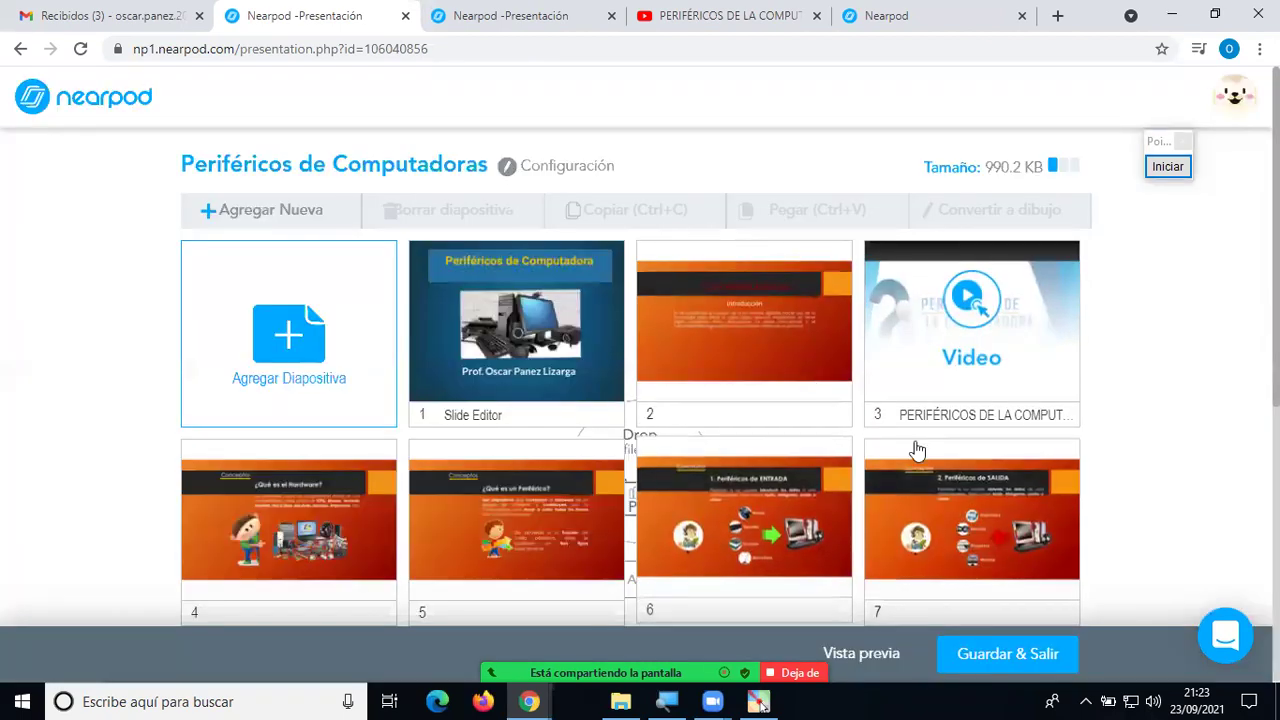
scroll(1130, 463, "down", 3)
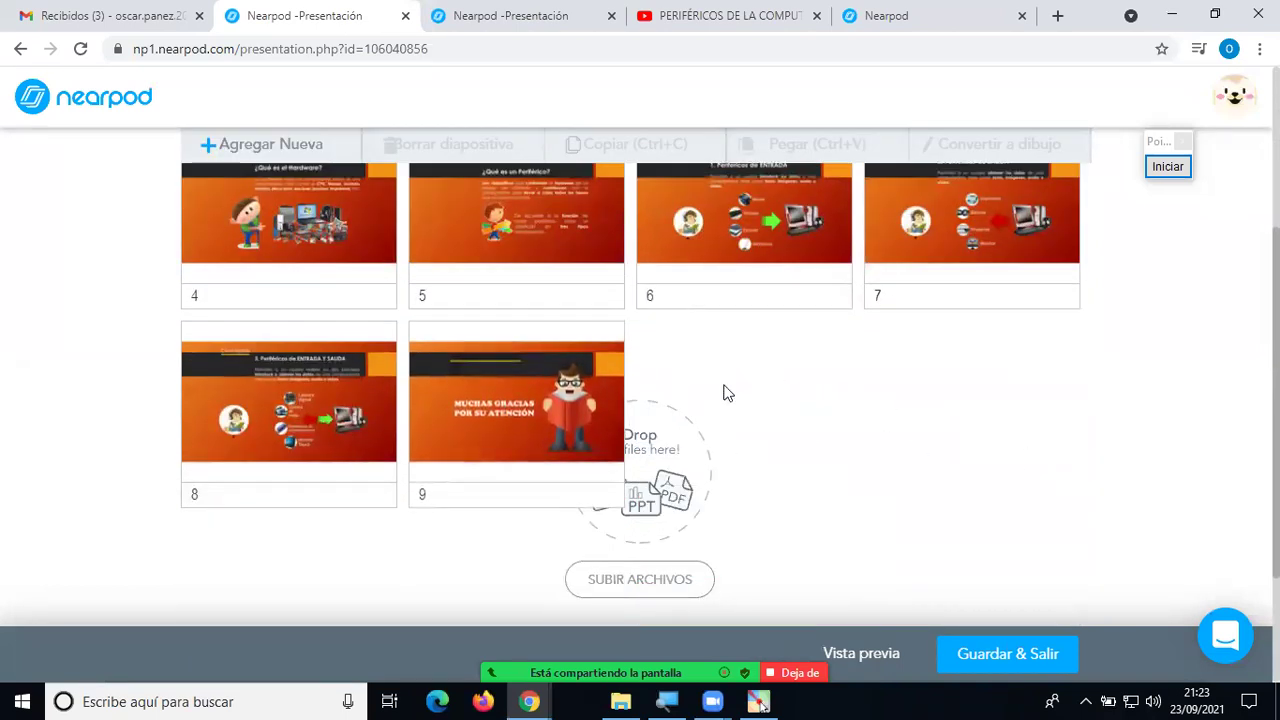
scroll(1040, 412, "up", 3)
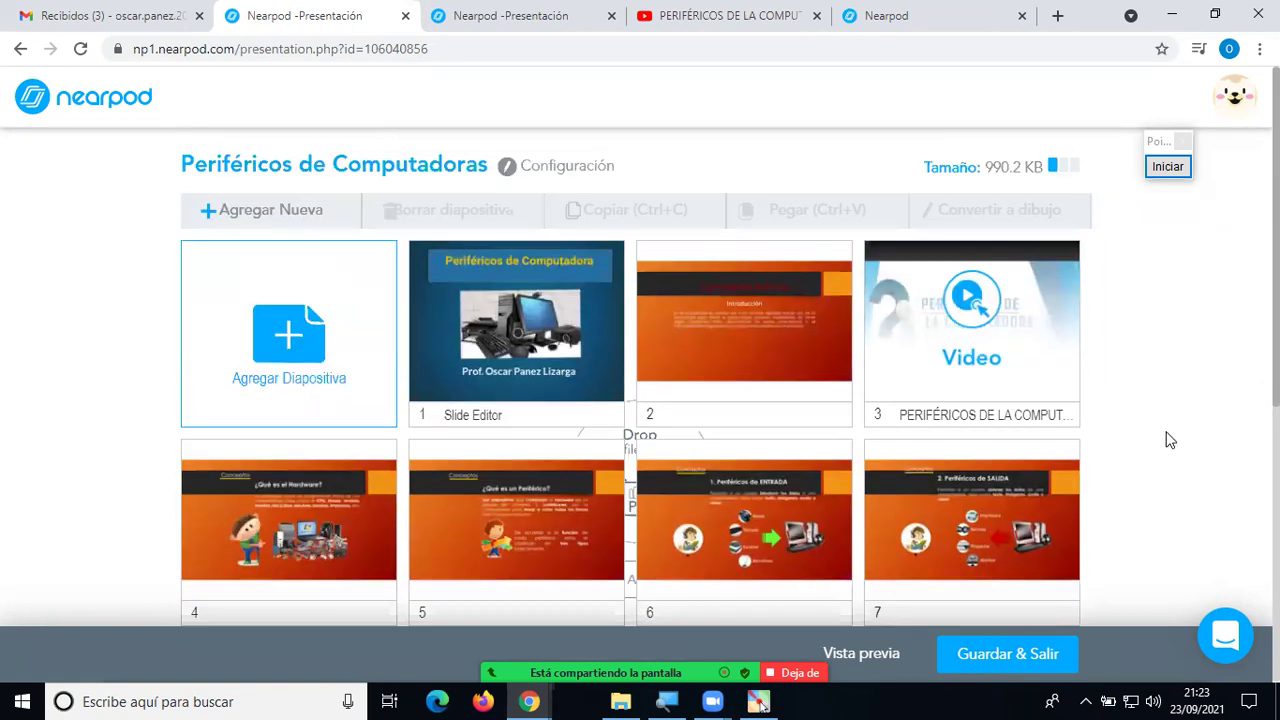
scroll(1170, 440, "down", 2)
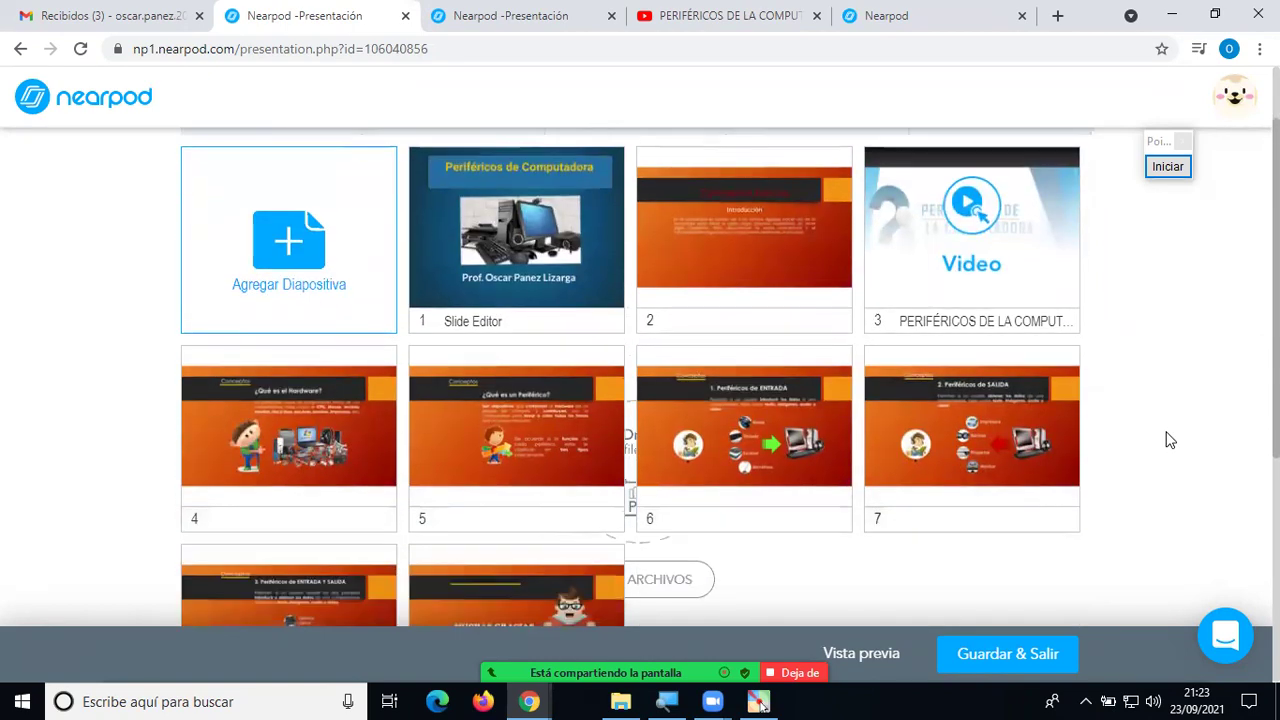
scroll(1170, 440, "up", 2)
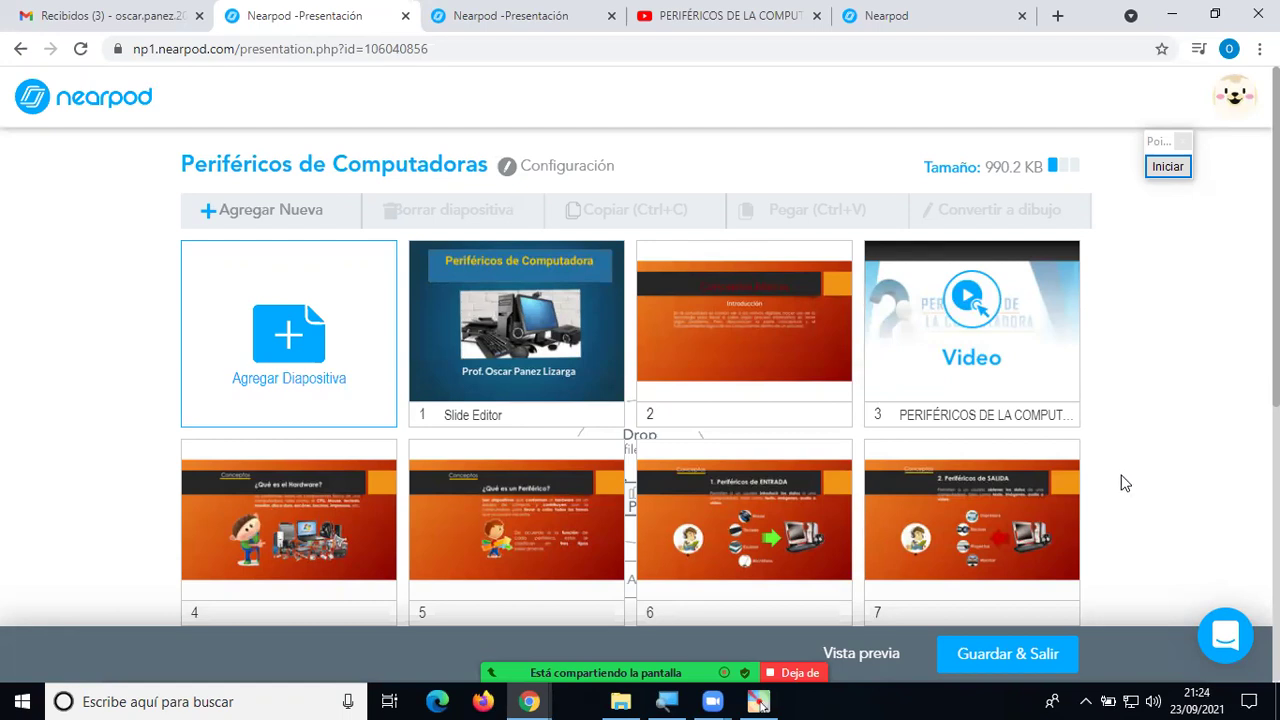
scroll(1100, 488, "down", 2)
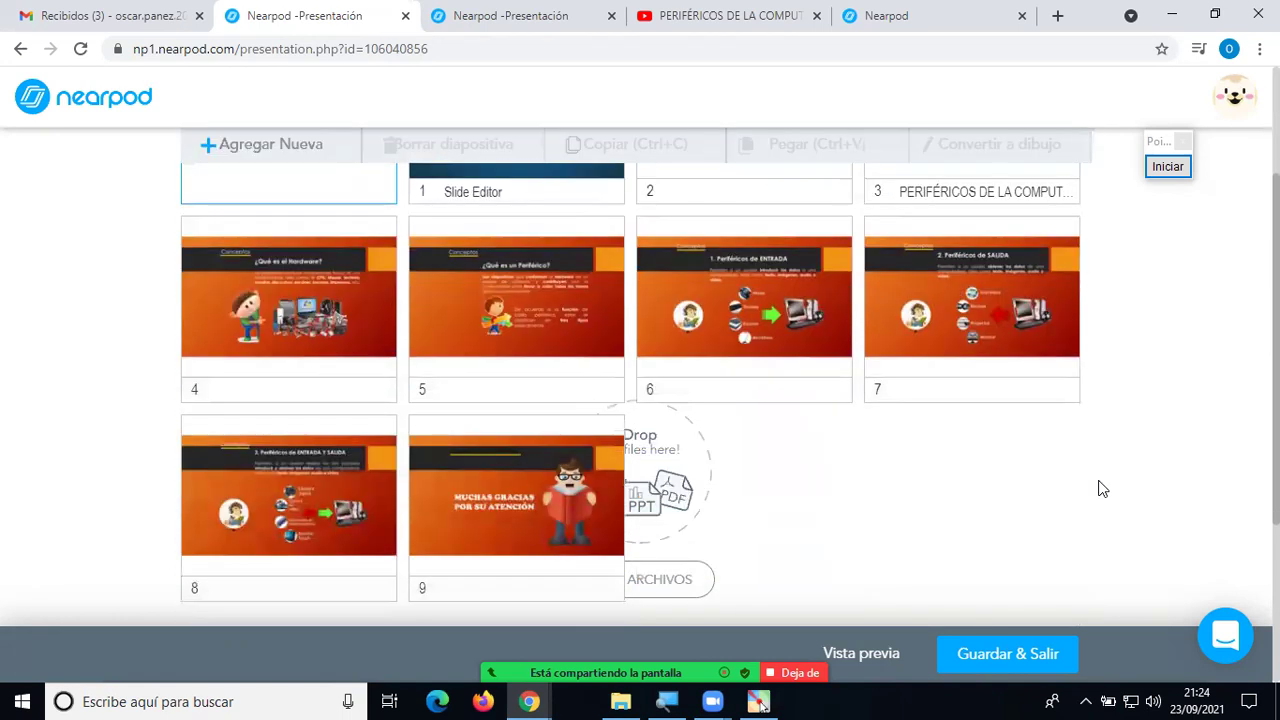
scroll(960, 498, "up", 1)
scroll(945, 500, "up", 1)
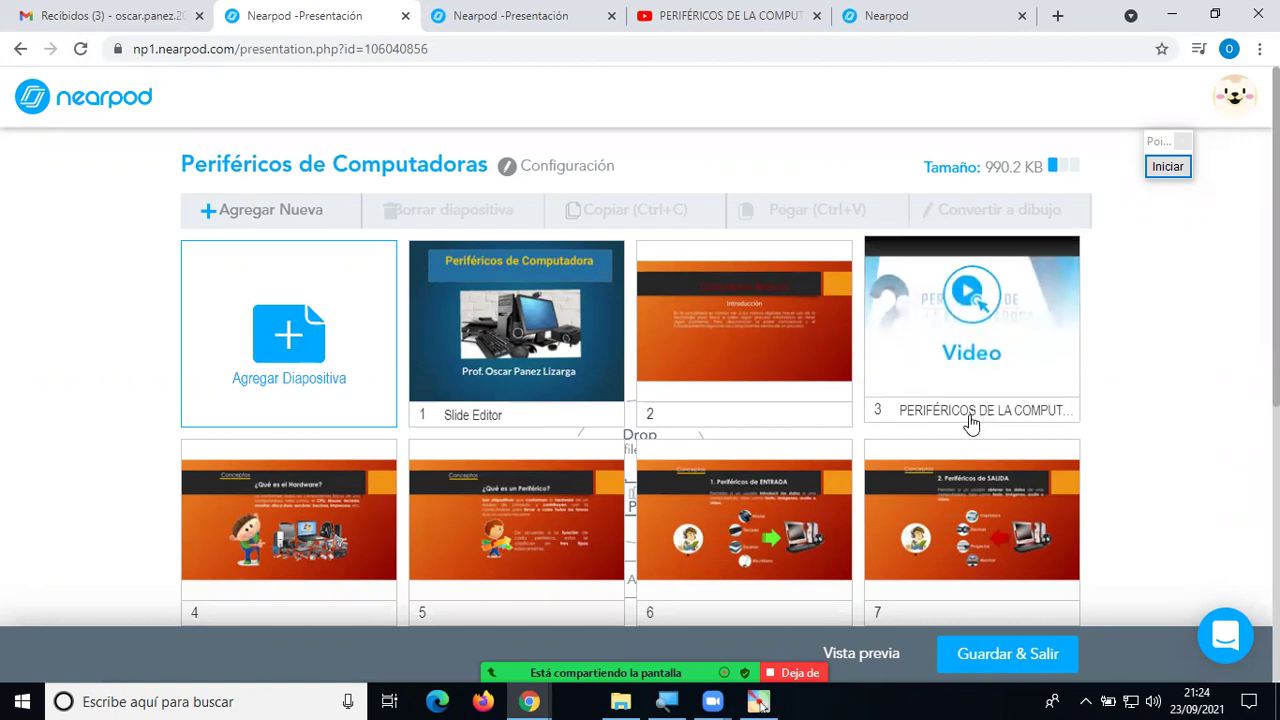
scroll(1130, 465, "down", 1)
scroll(1130, 461, "down", 3)
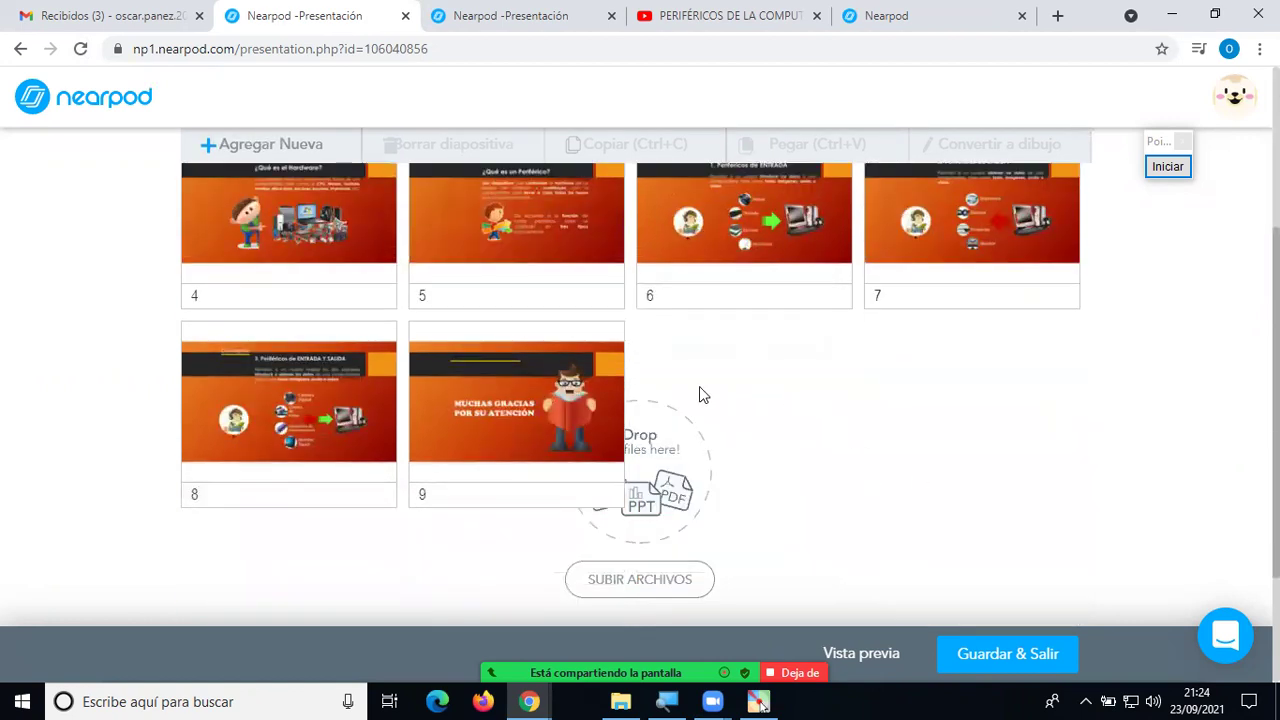
scroll(826, 440, "up", 4)
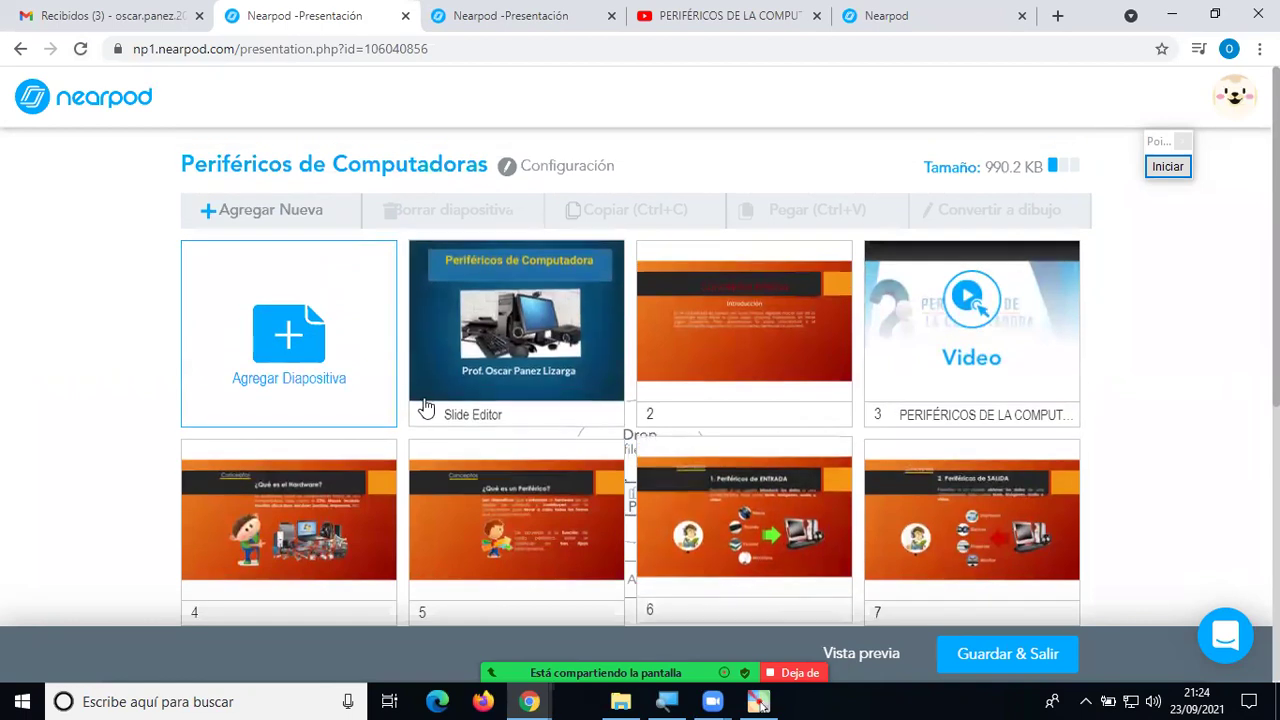
left_click(304, 352)
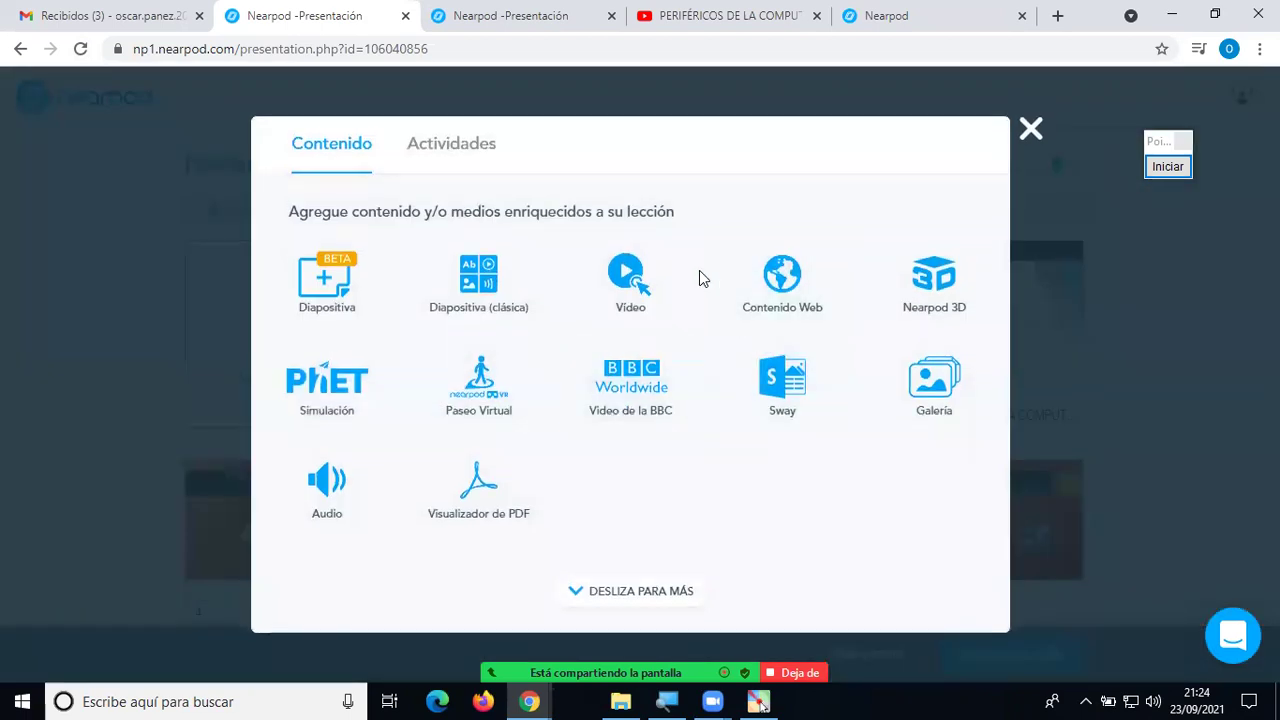
left_click(1031, 129)
scroll(1142, 411, "down", 1)
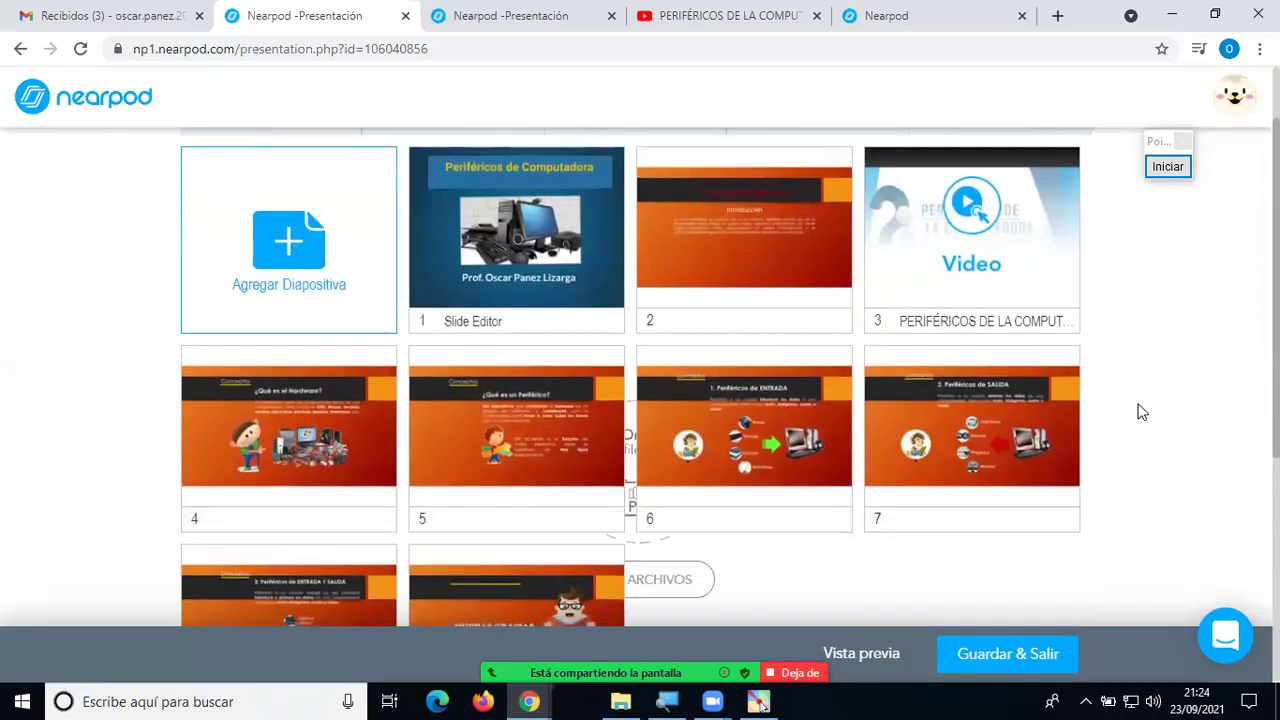
scroll(1140, 440, "down", 1)
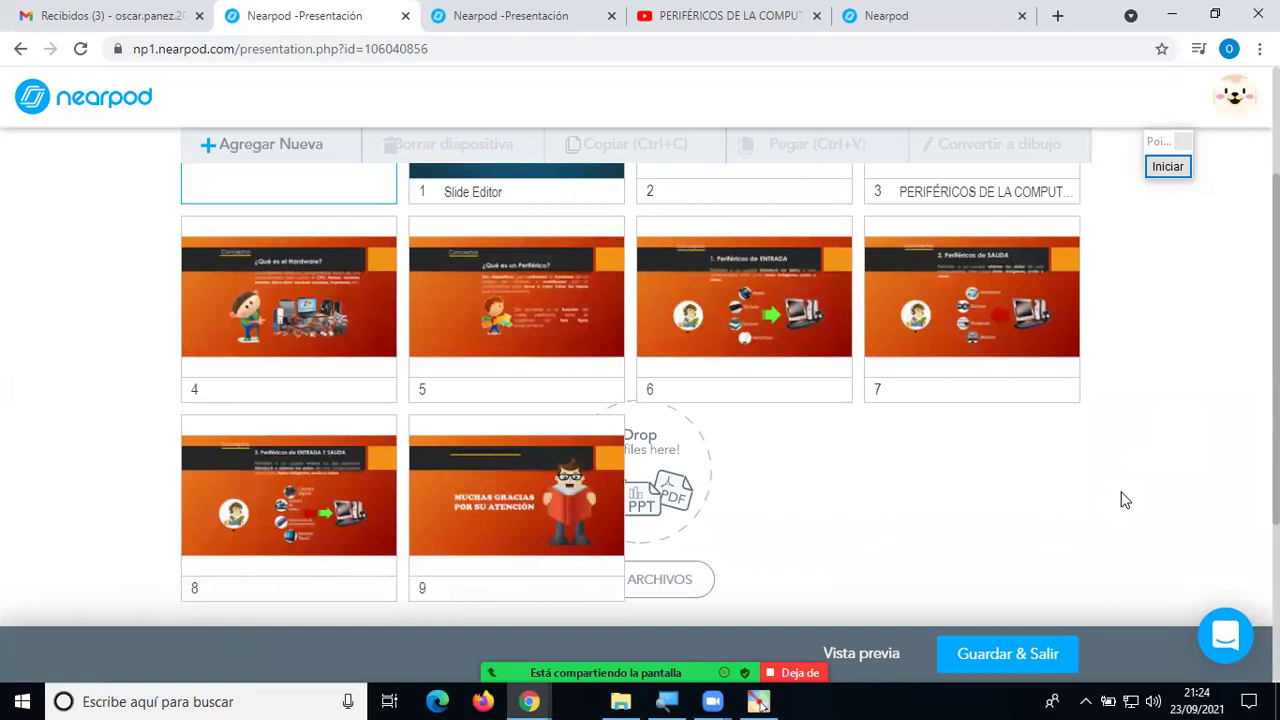
scroll(1117, 512, "up", 1)
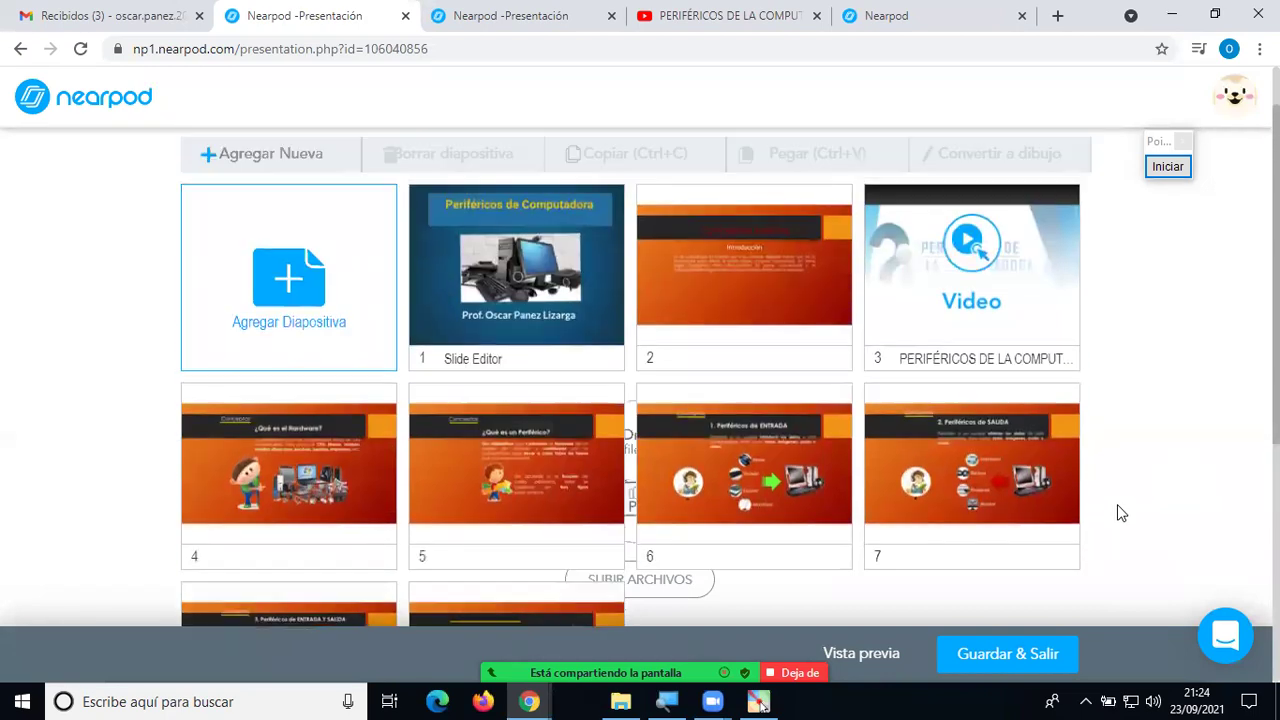
scroll(1117, 512, "down", 1)
scroll(1120, 512, "down", 1)
scroll(1120, 512, "up", 3)
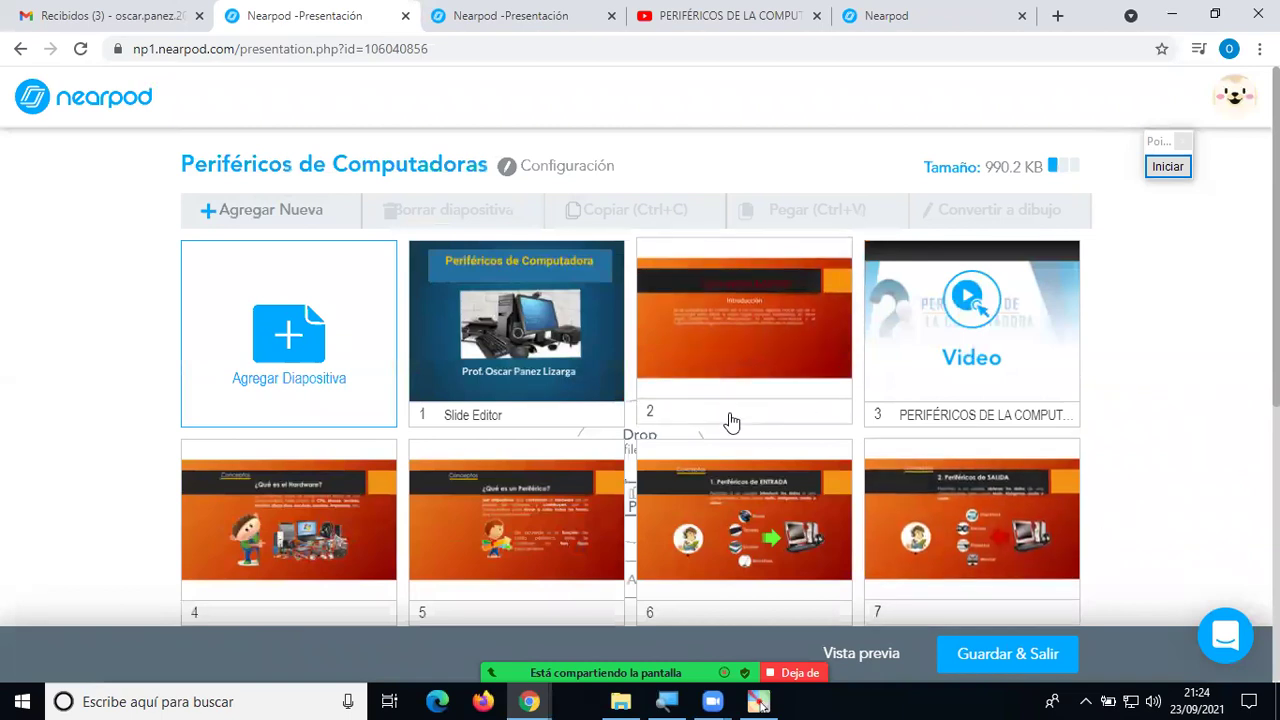
Open the add-slide choices, then view the Nearpod Mis Lecciones library listing Periféricos de Computadoras.
left_click(237, 340)
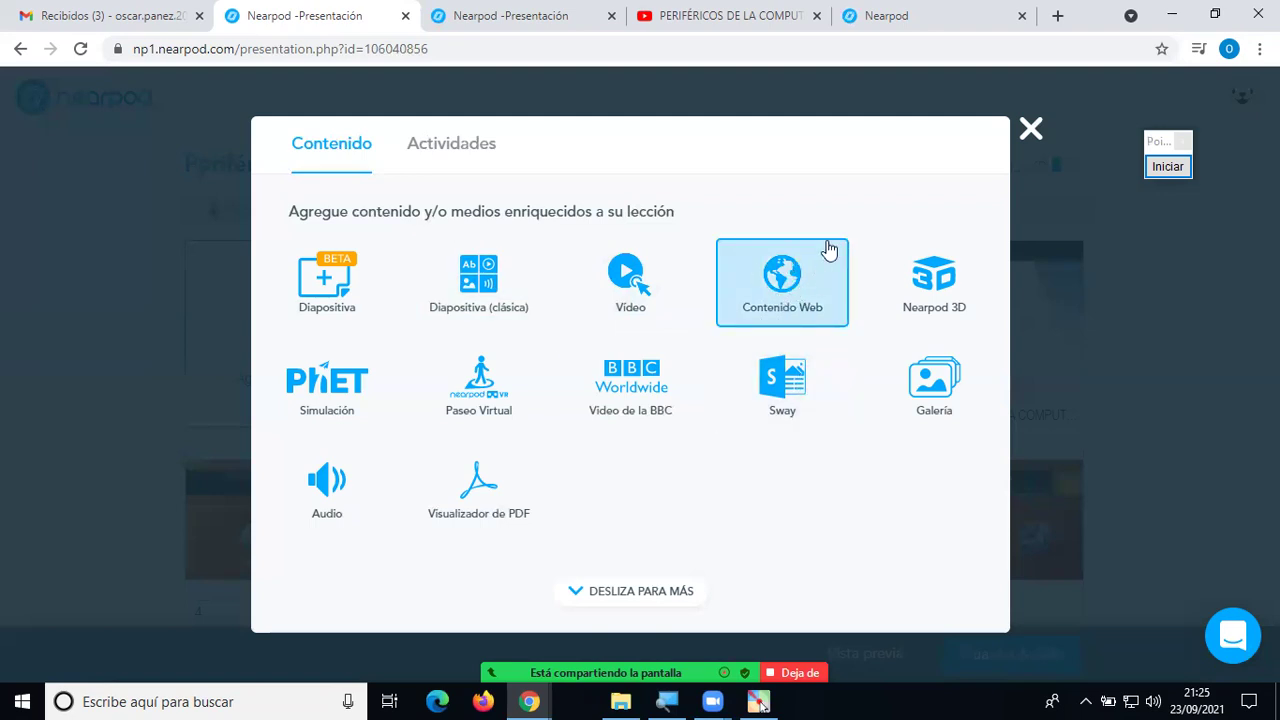
left_click(975, 20)
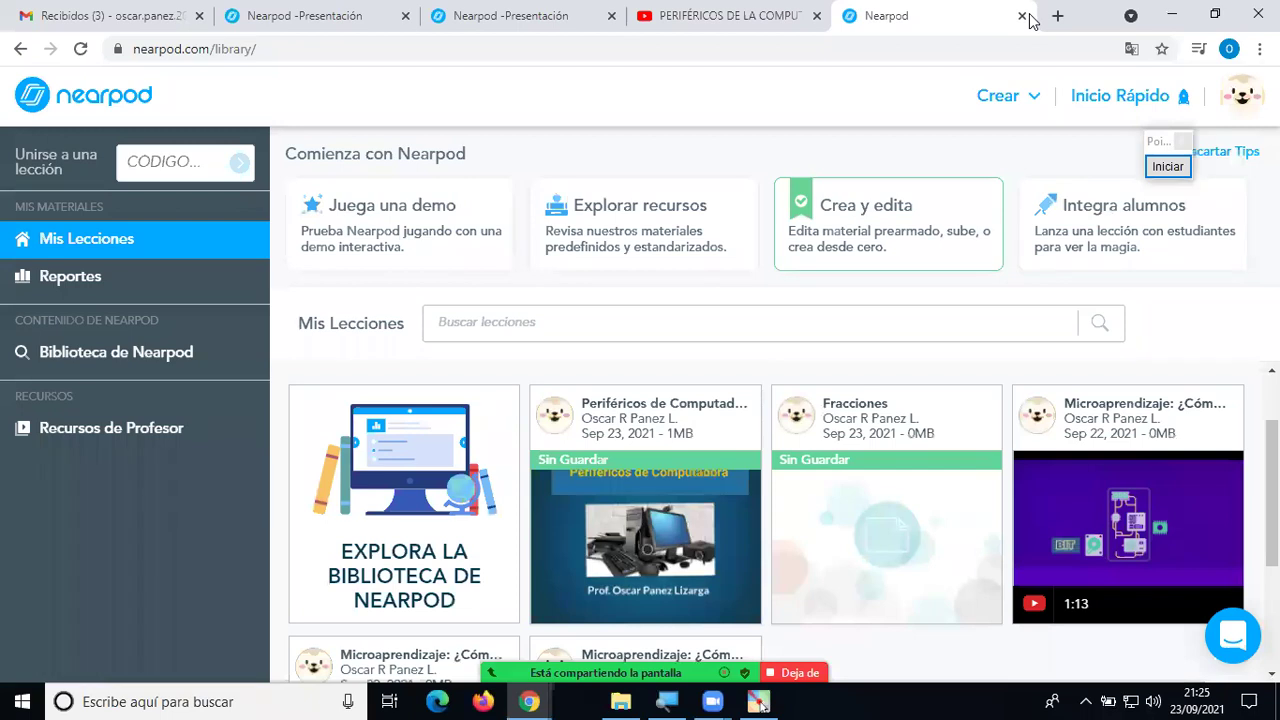
In a new tab, search Google for 'perifericos de computadora' and scroll through the results.
left_click(1057, 16)
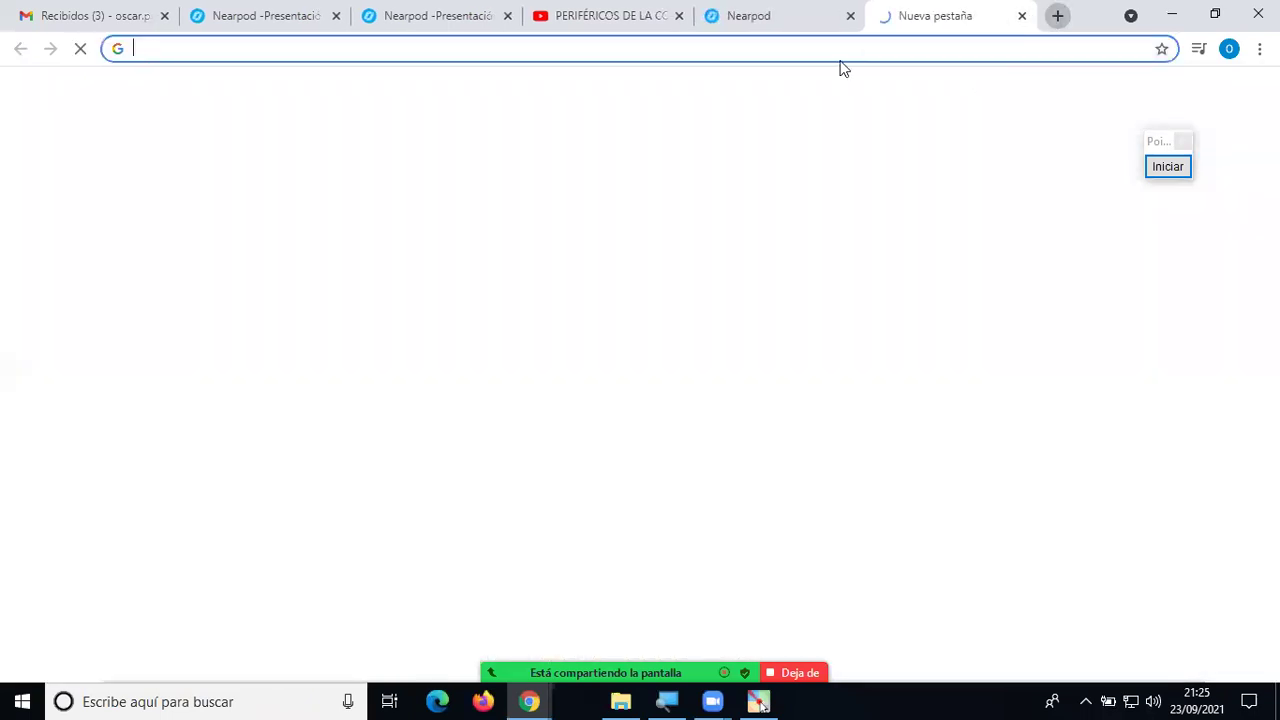
left_click(774, 52)
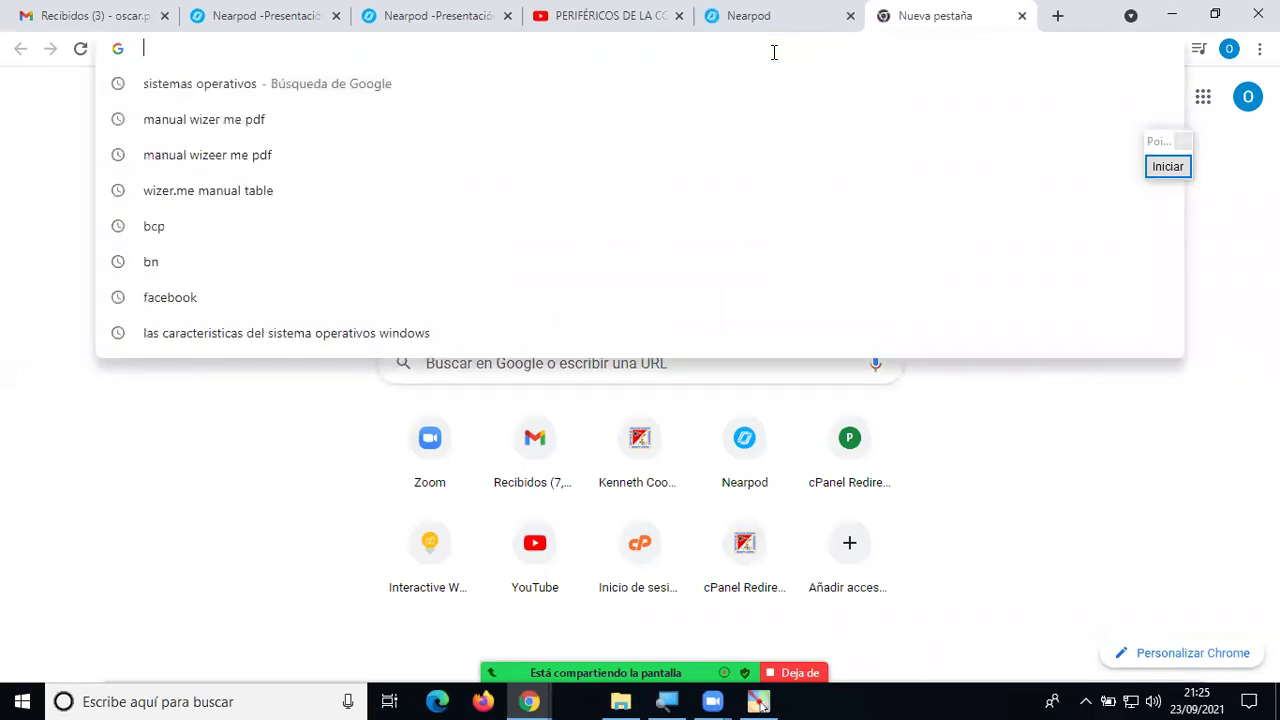
type("perifericosa")
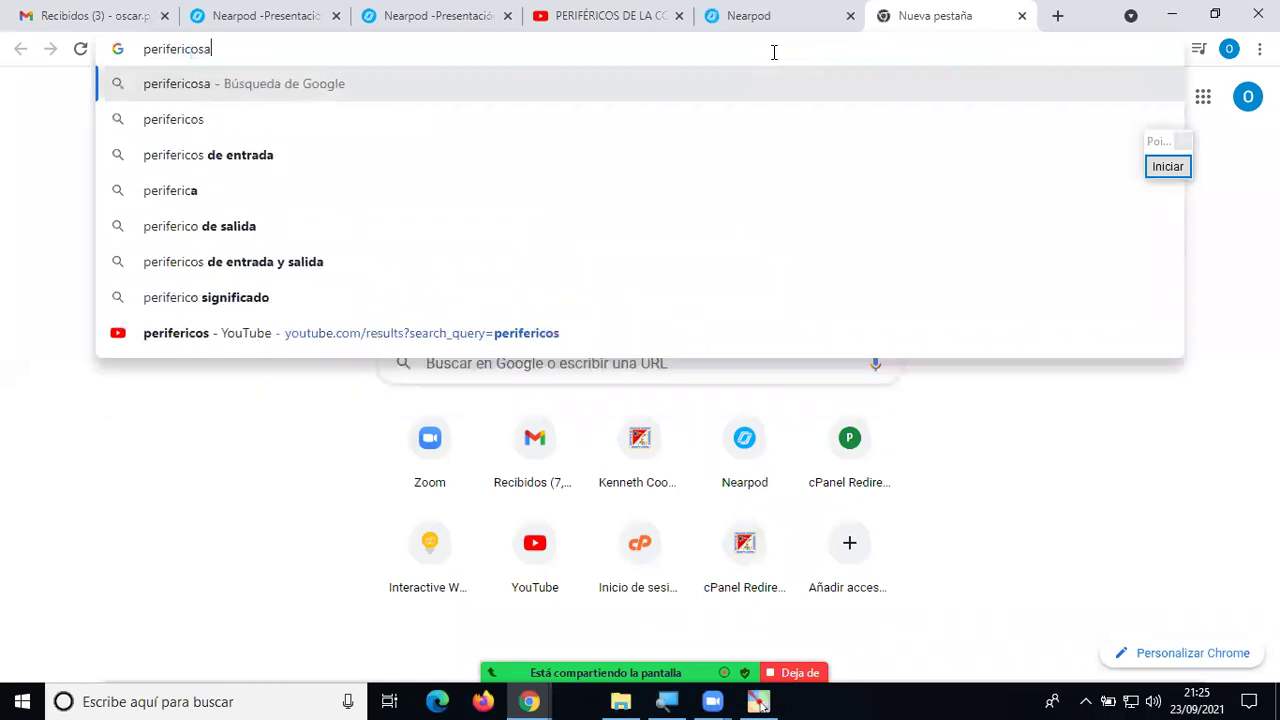
key("Return")
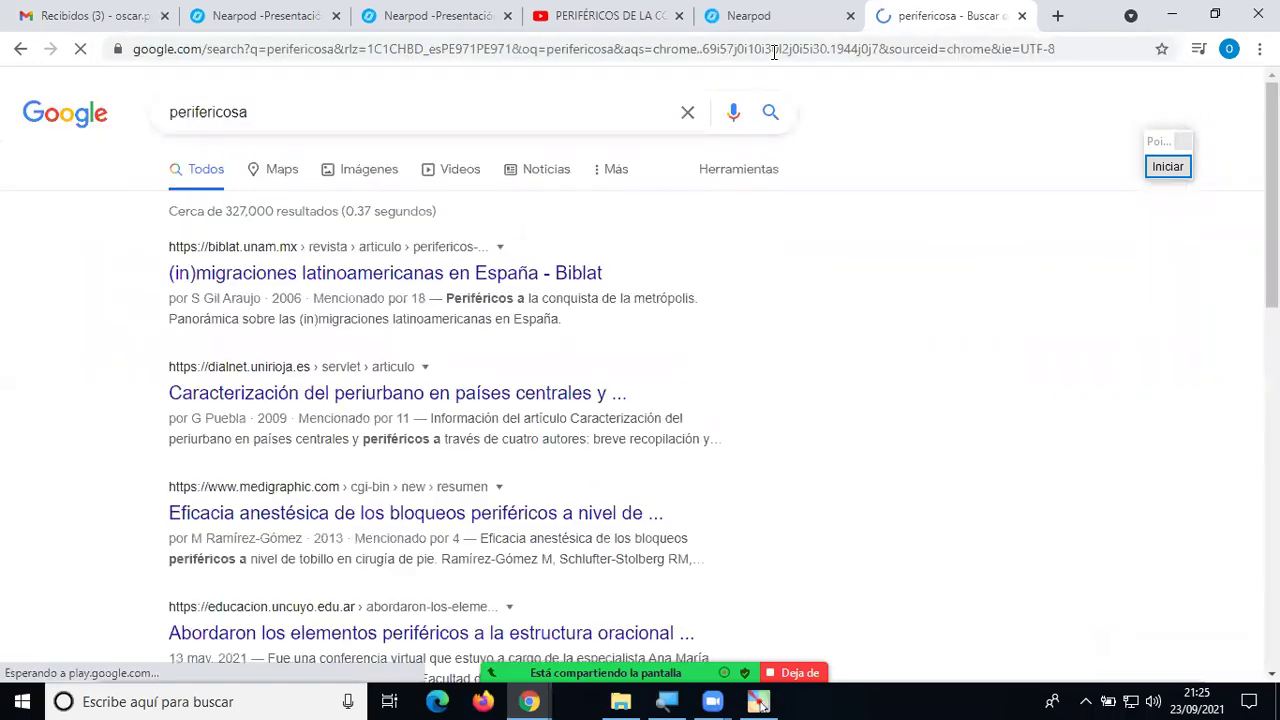
left_click(303, 129)
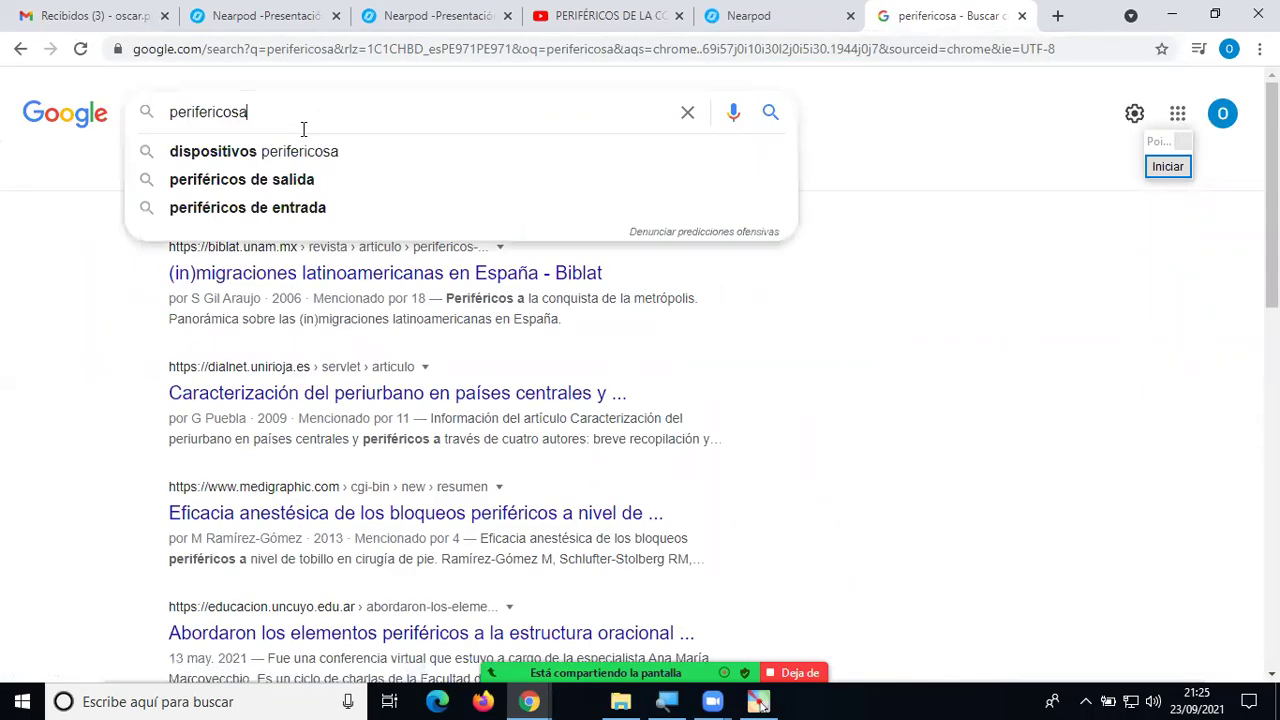
type("de compu")
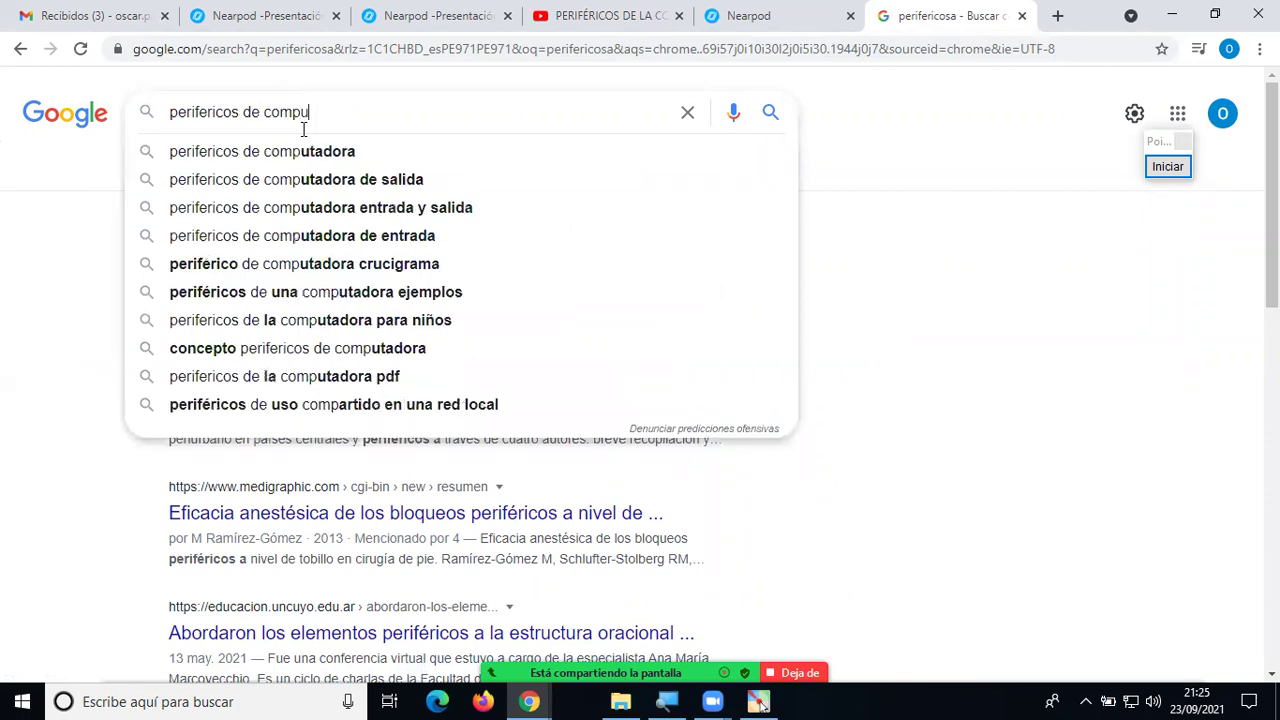
type("tadora")
key("Return")
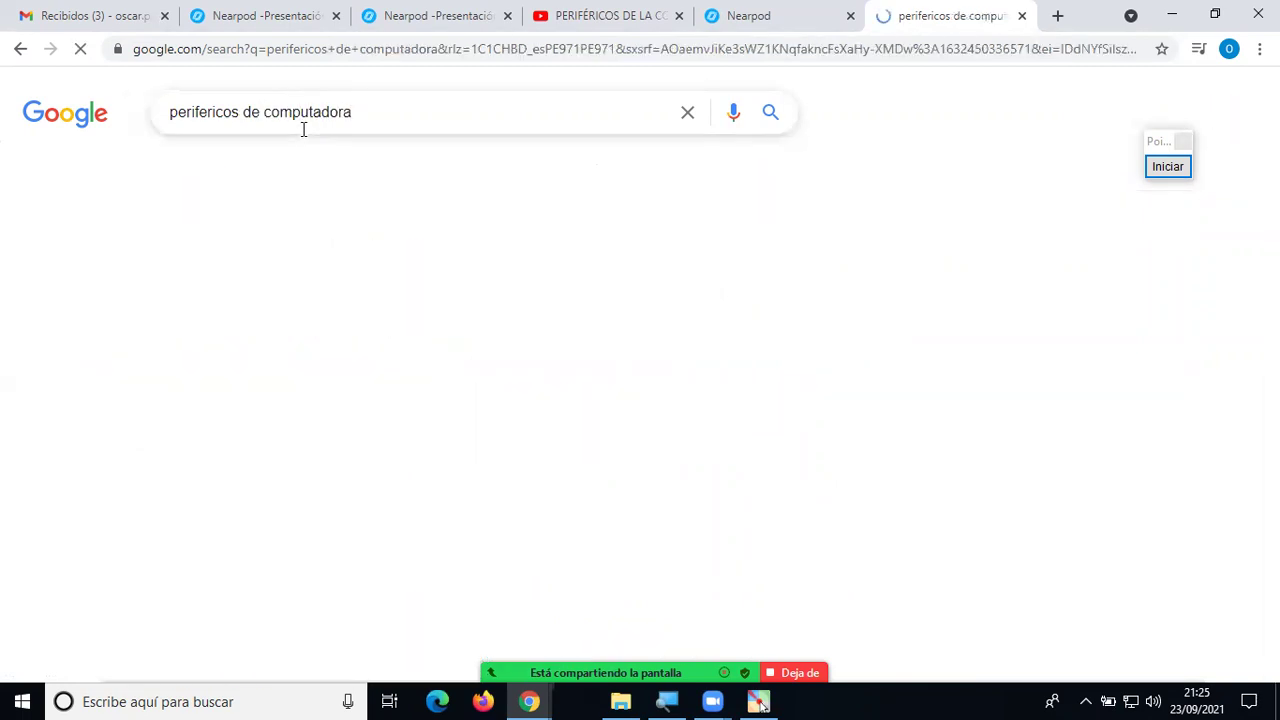
scroll(489, 386, "down", 4)
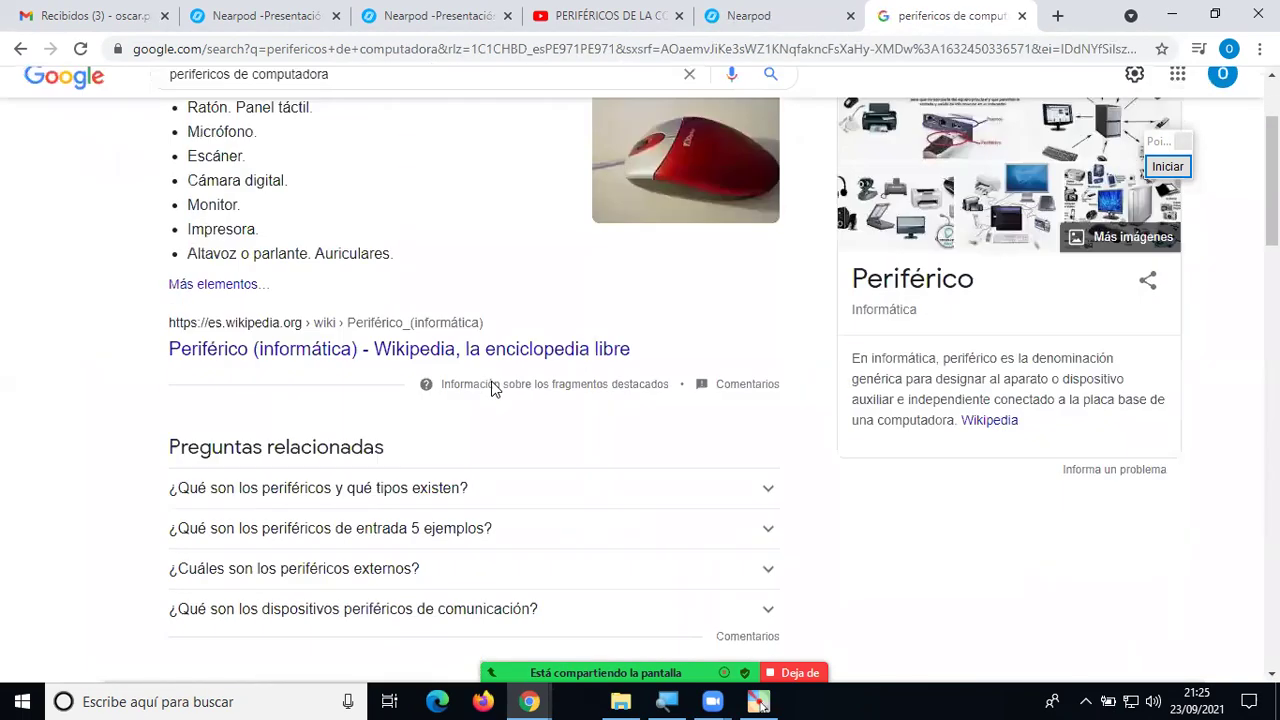
scroll(488, 400, "down", 1)
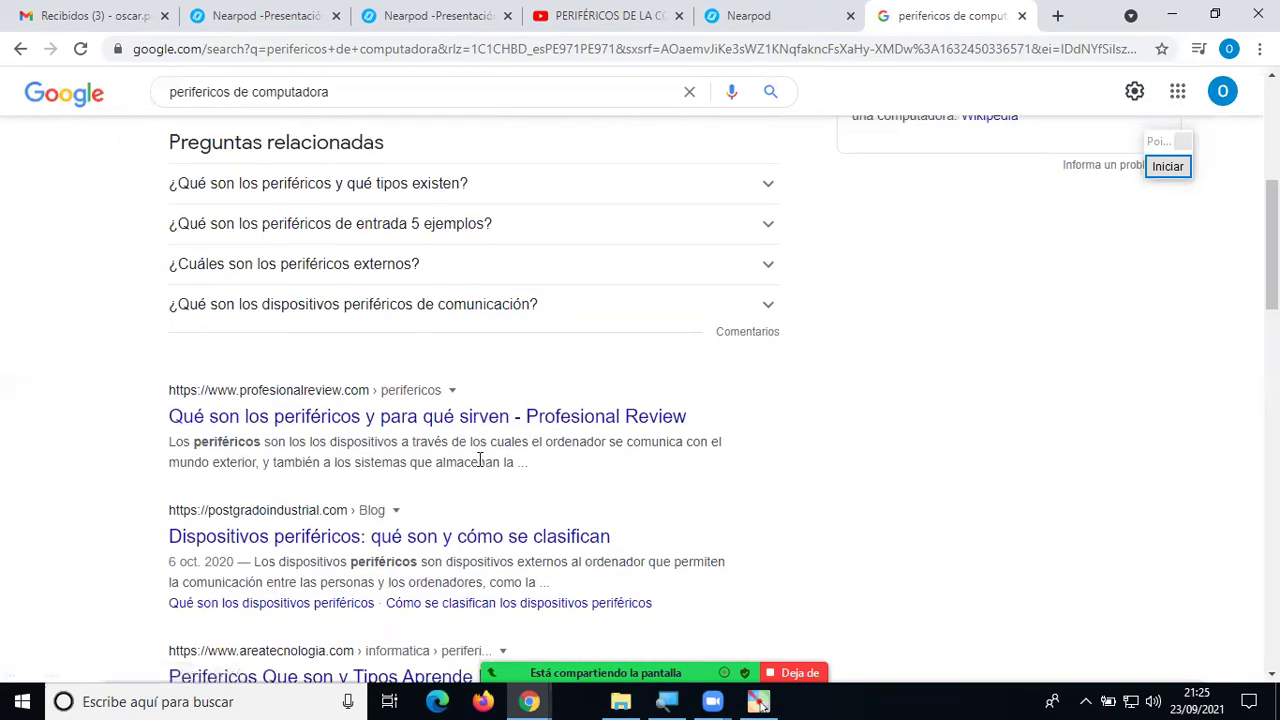
scroll(479, 460, "down", 1)
scroll(476, 470, "down", 1)
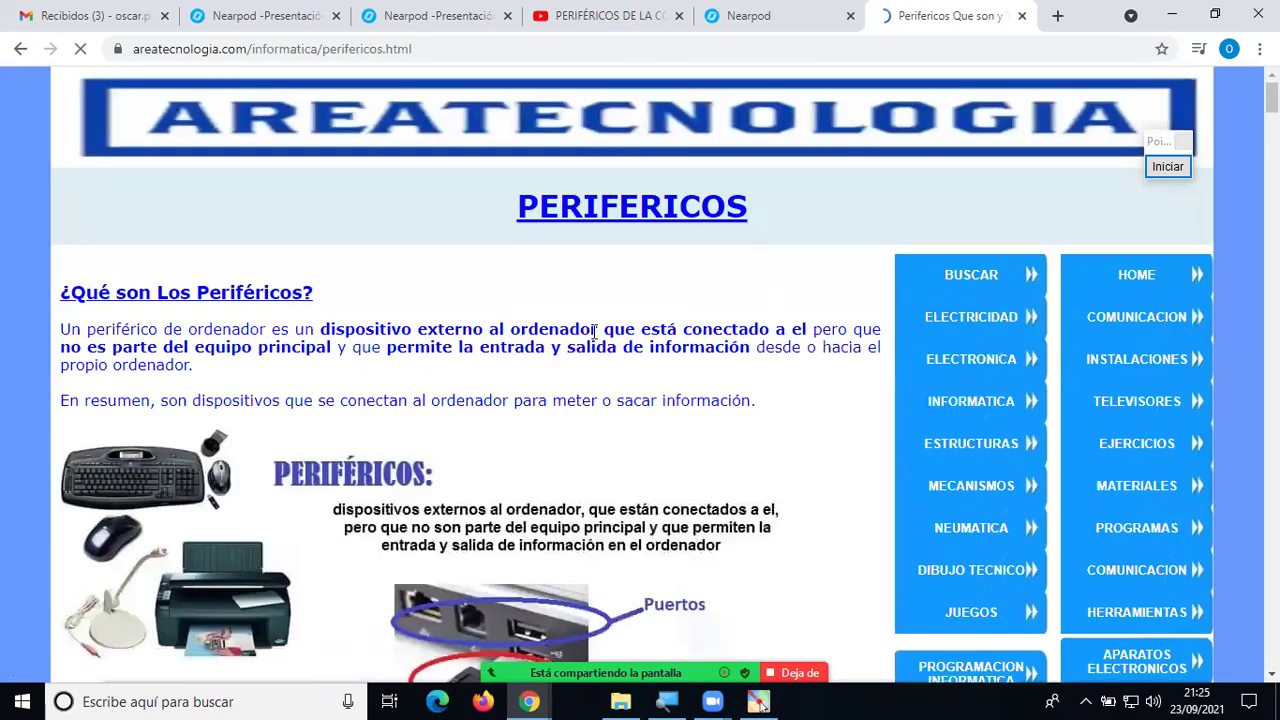
Scroll through the AreaTecnologia peripherals article, then return to Nearpod's add-content choices.
scroll(596, 314, "down", 2)
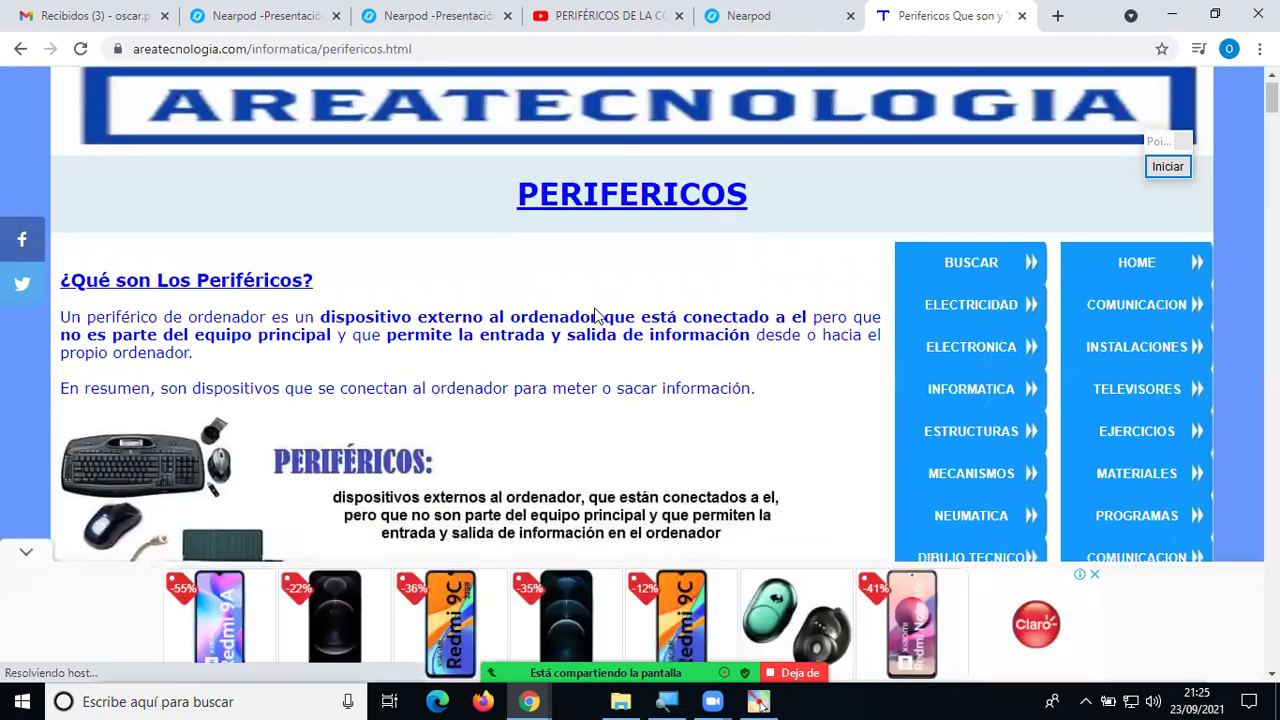
scroll(596, 314, "down", 5)
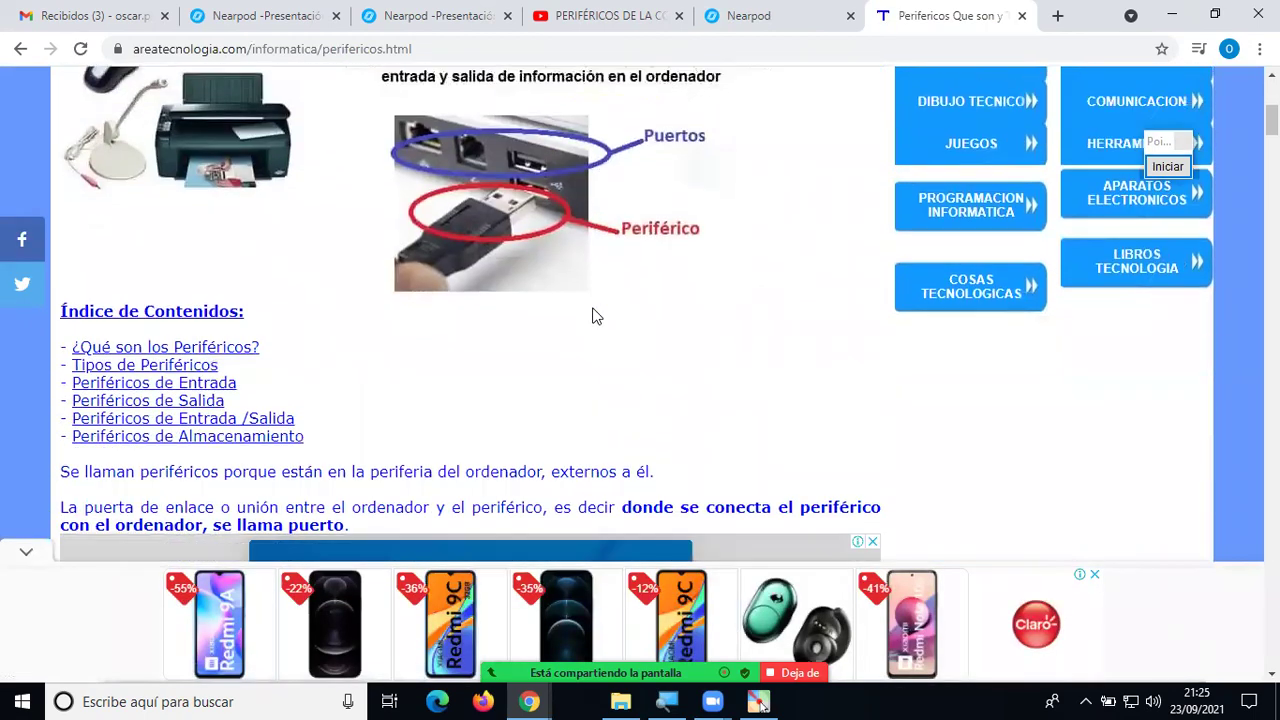
scroll(596, 314, "down", 2)
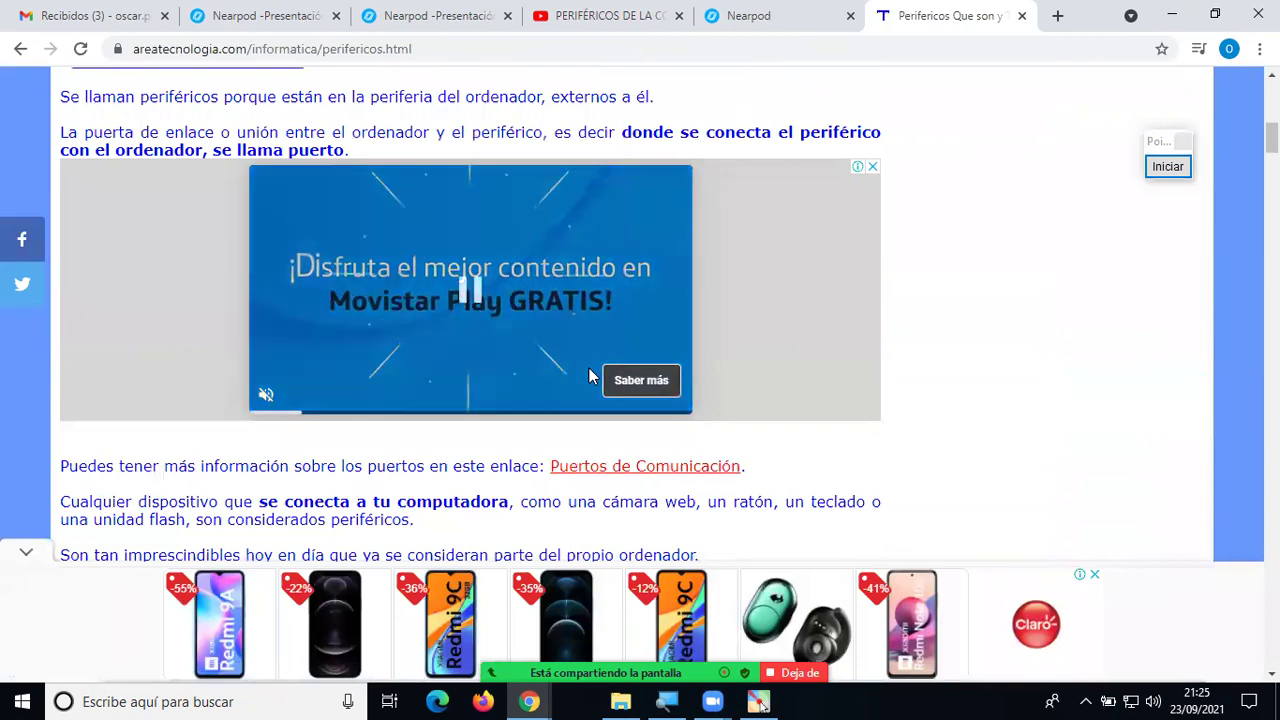
scroll(592, 375, "down", 1)
scroll(592, 375, "down", 6)
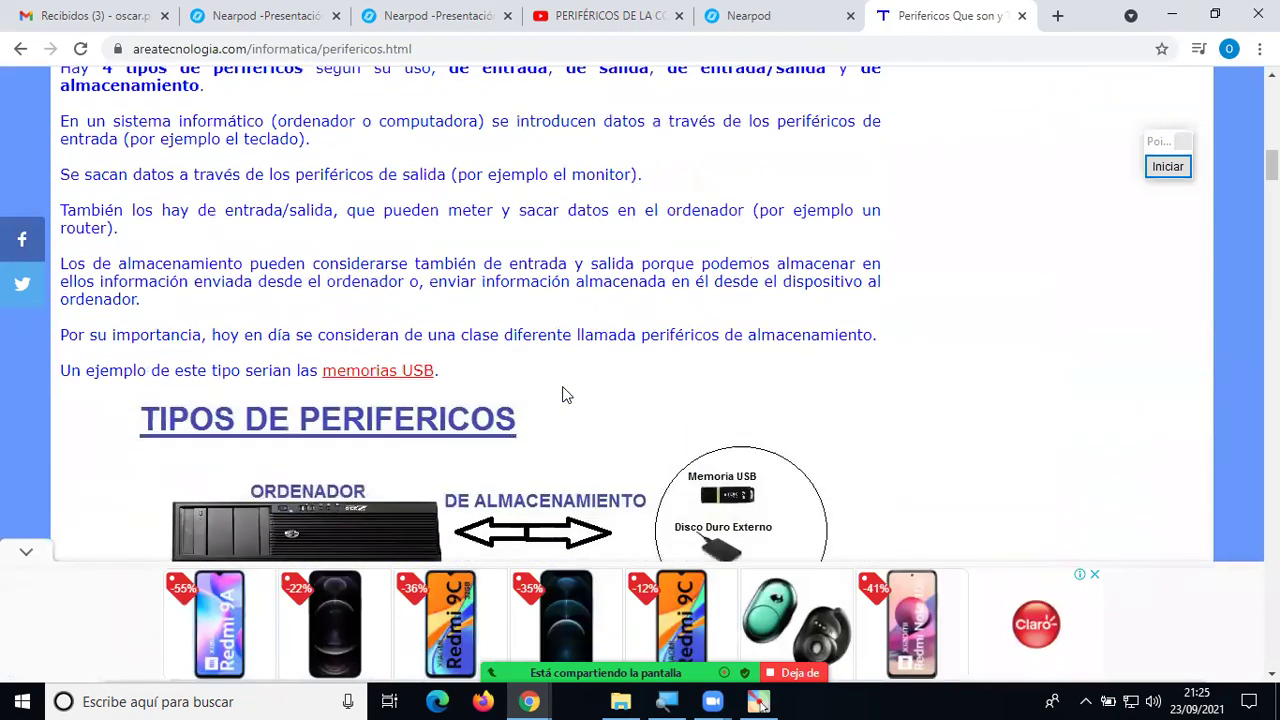
scroll(563, 393, "down", 5)
scroll(563, 393, "up", 3)
scroll(563, 393, "up", 12)
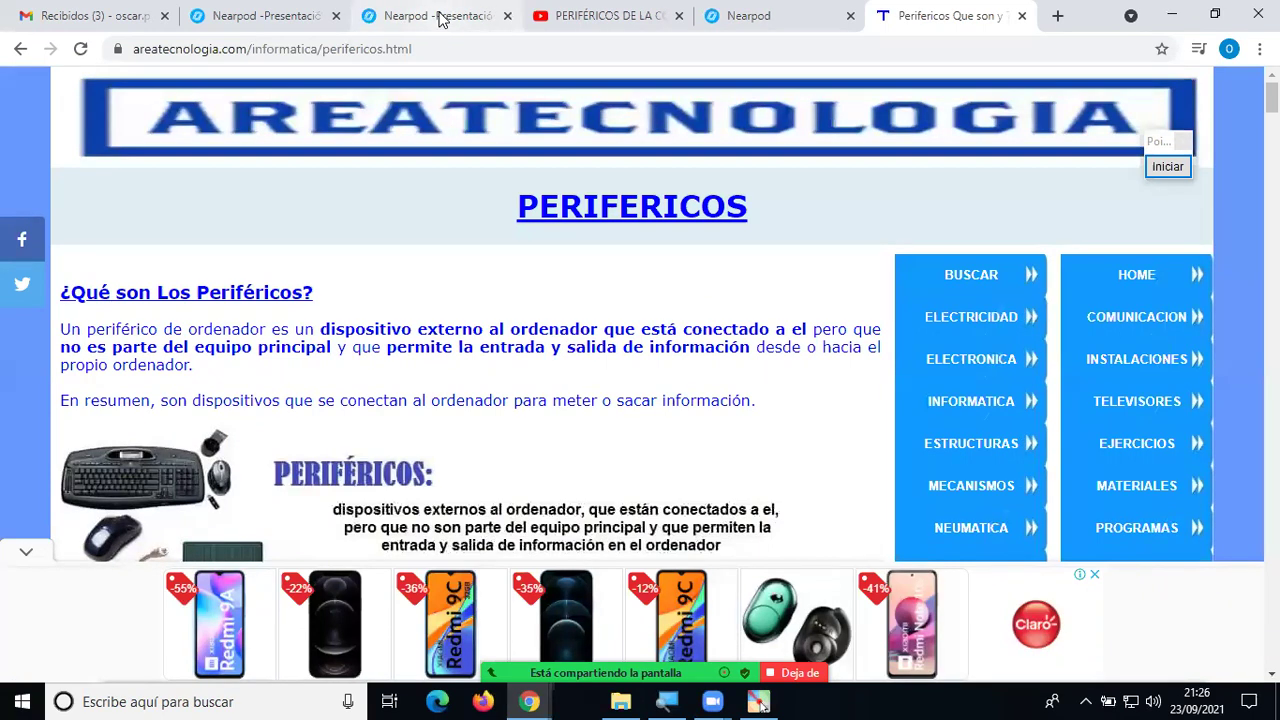
left_click(437, 15)
left_click(272, 16)
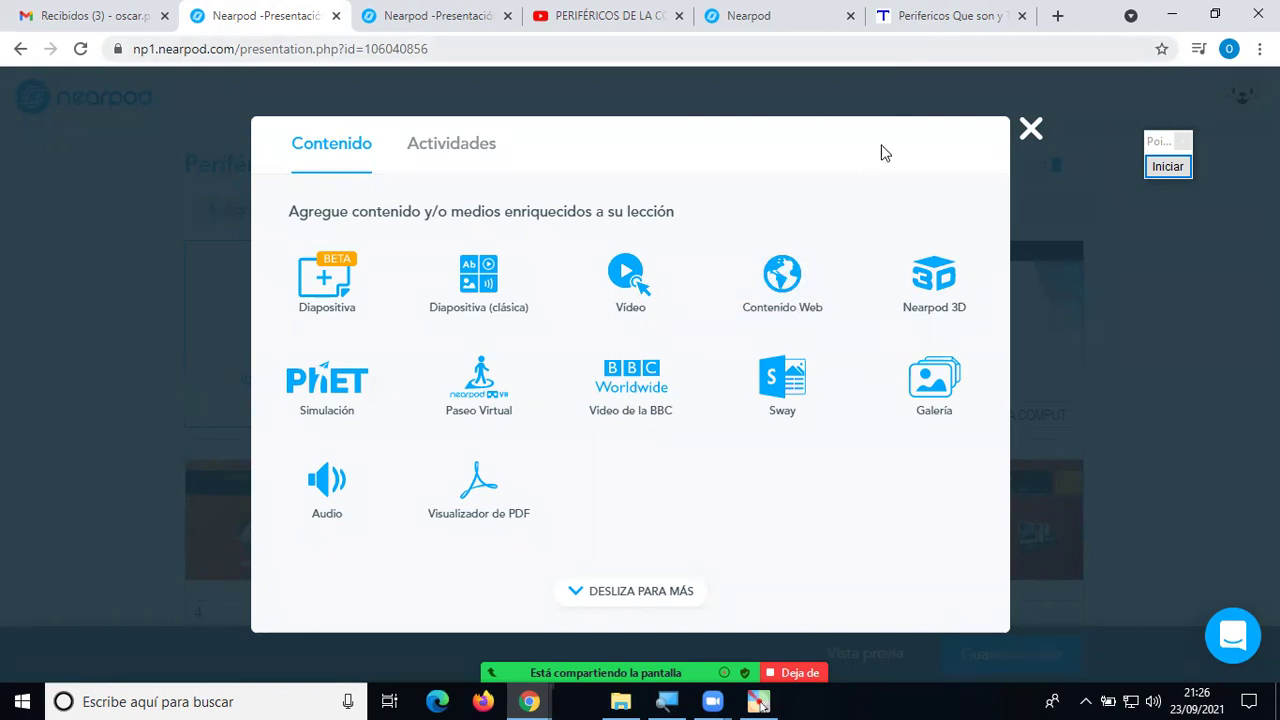
Close the content chooser, reopen Agregar Diapositiva, and pick the Contenido Web tile.
left_click(1030, 129)
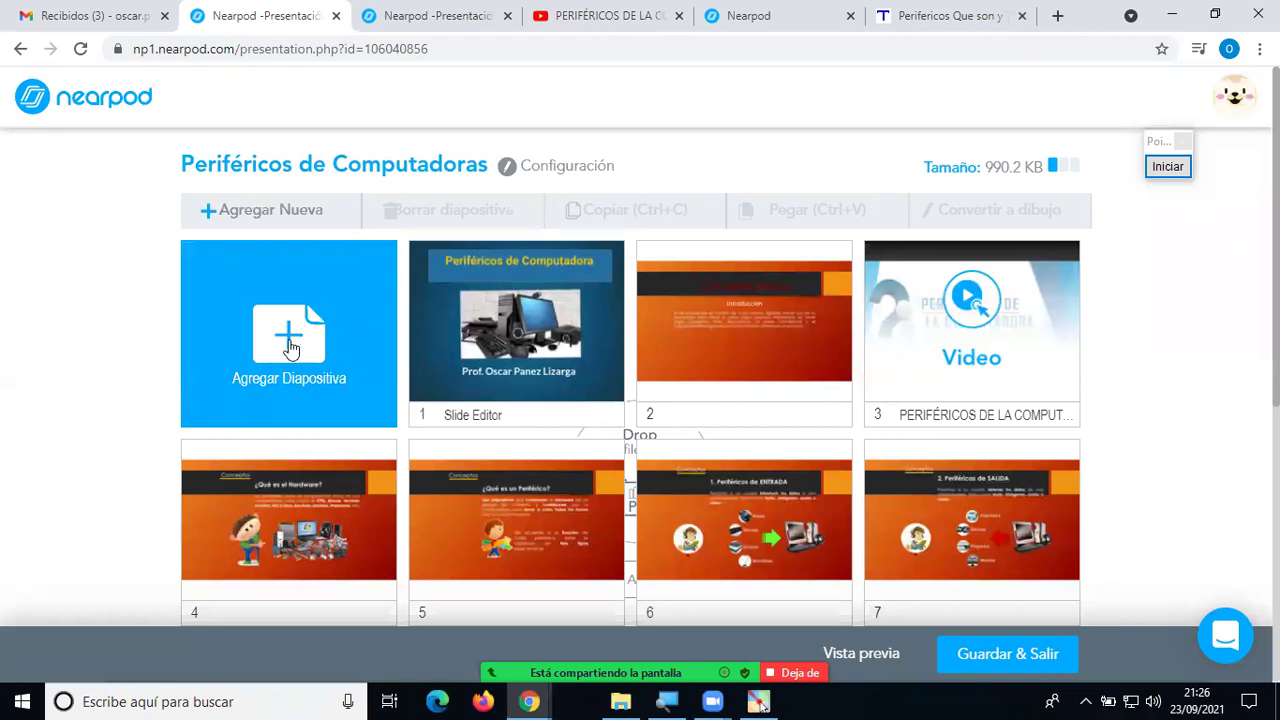
left_click(290, 347)
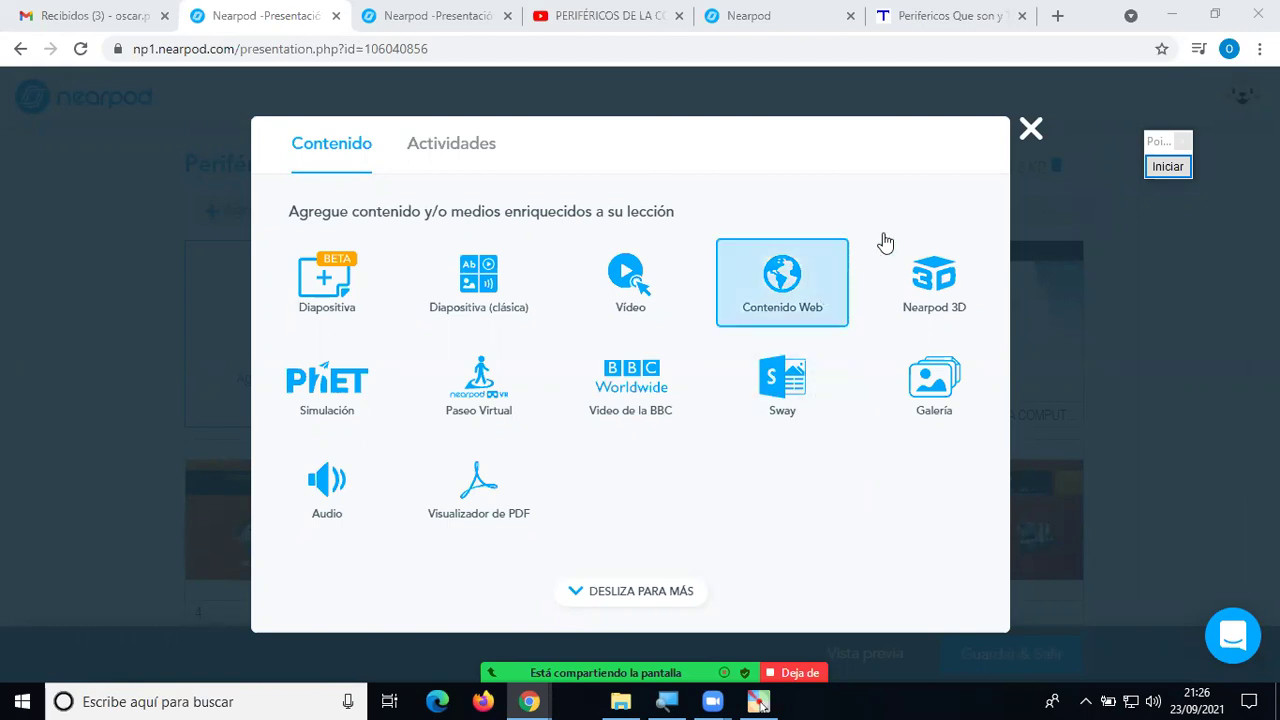
left_click(777, 290)
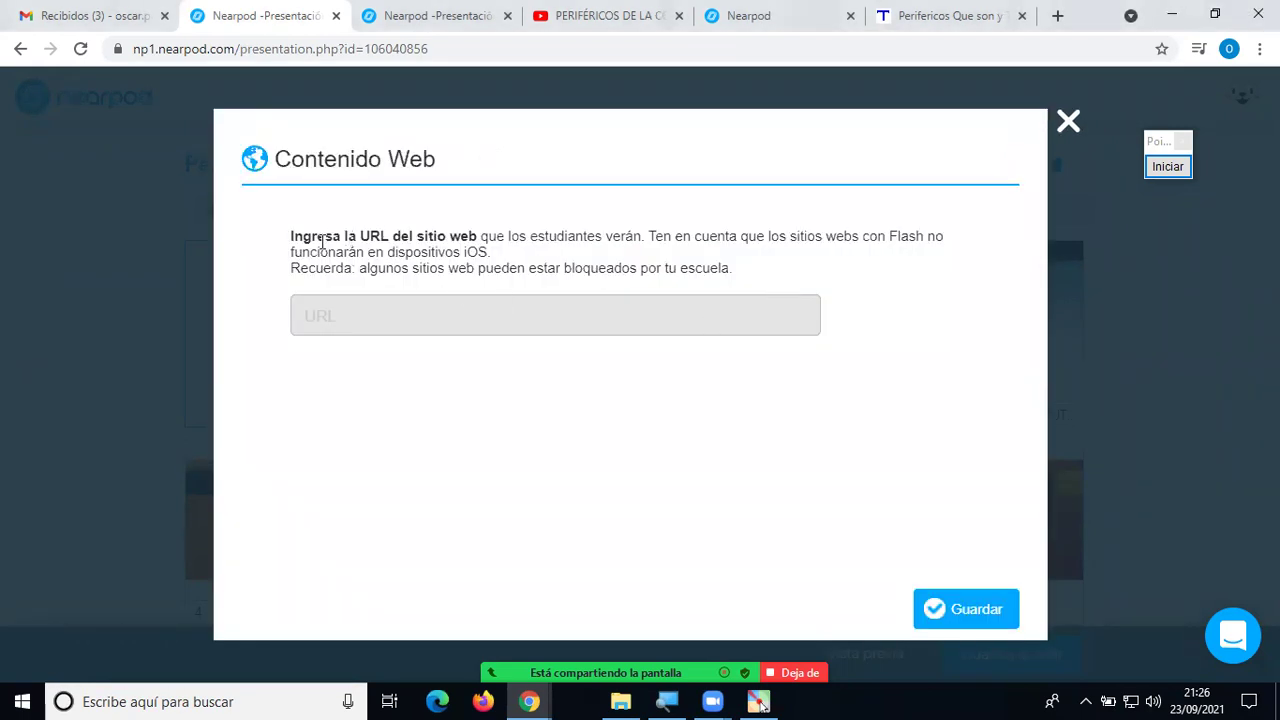
Copy the areatecnologia.com peripherals page URL into the Contenido Web URL field.
left_click_drag(385, 236, 645, 243)
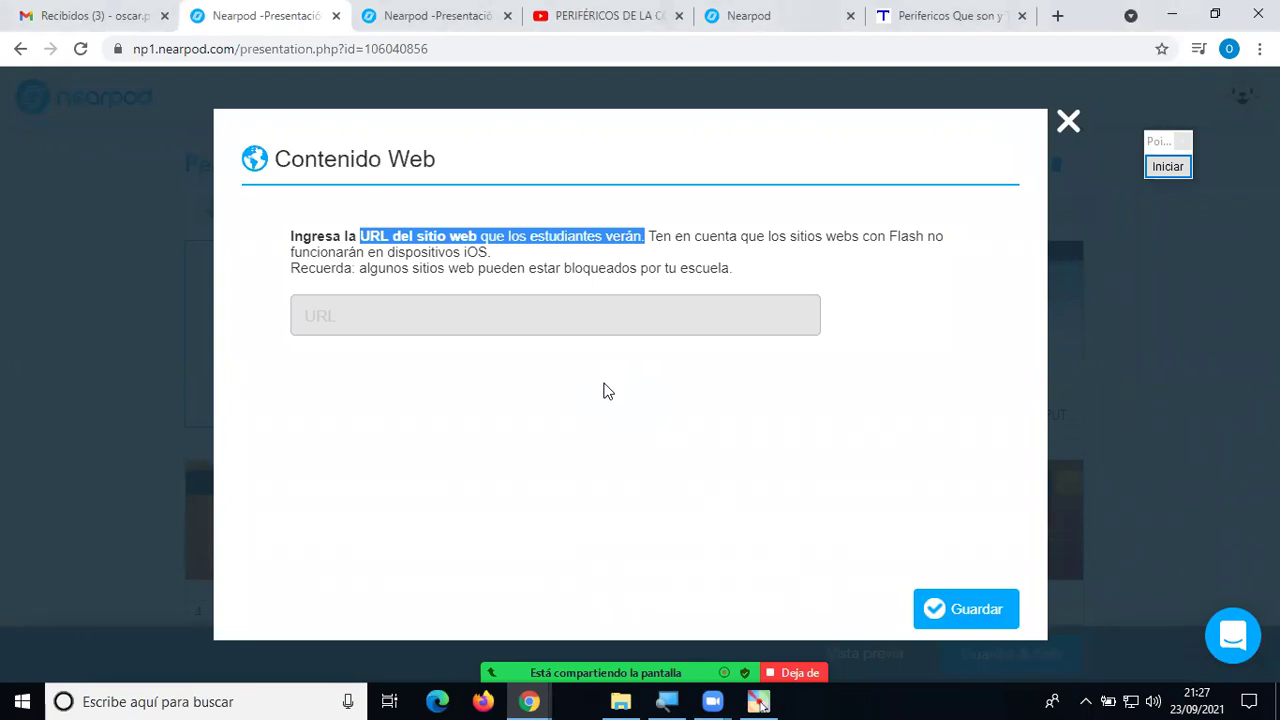
left_click(521, 311)
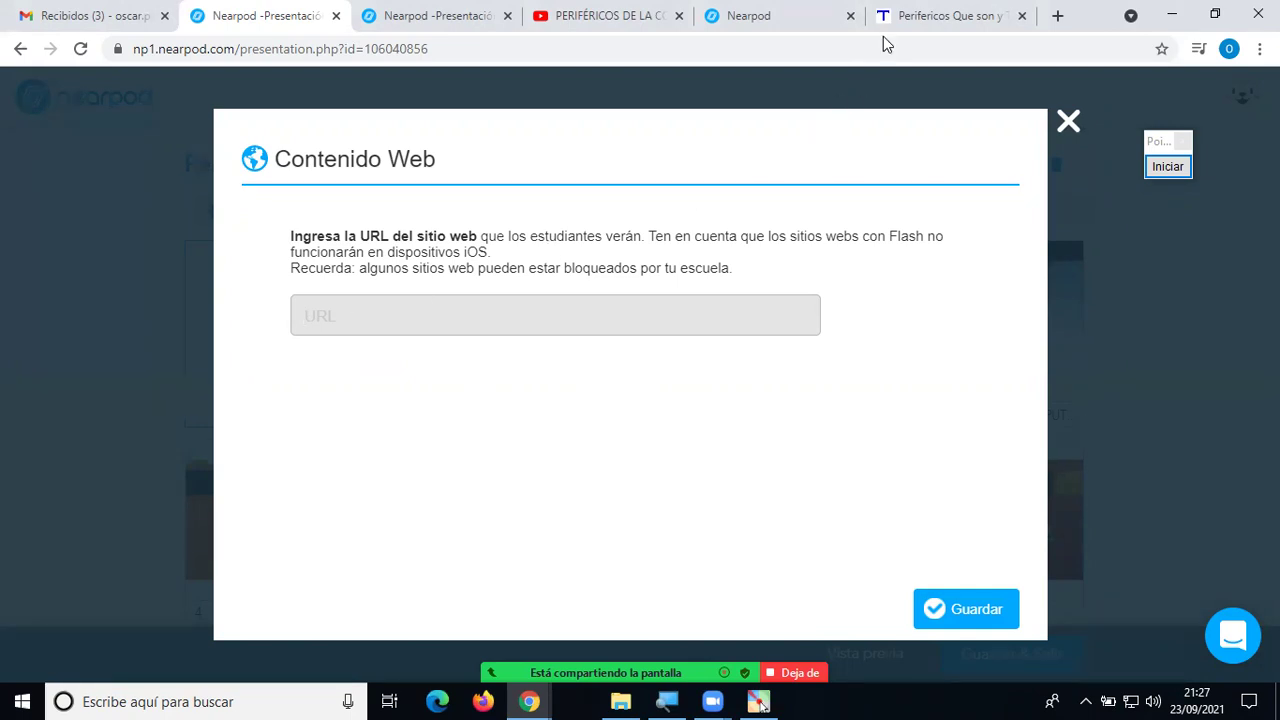
left_click(932, 17)
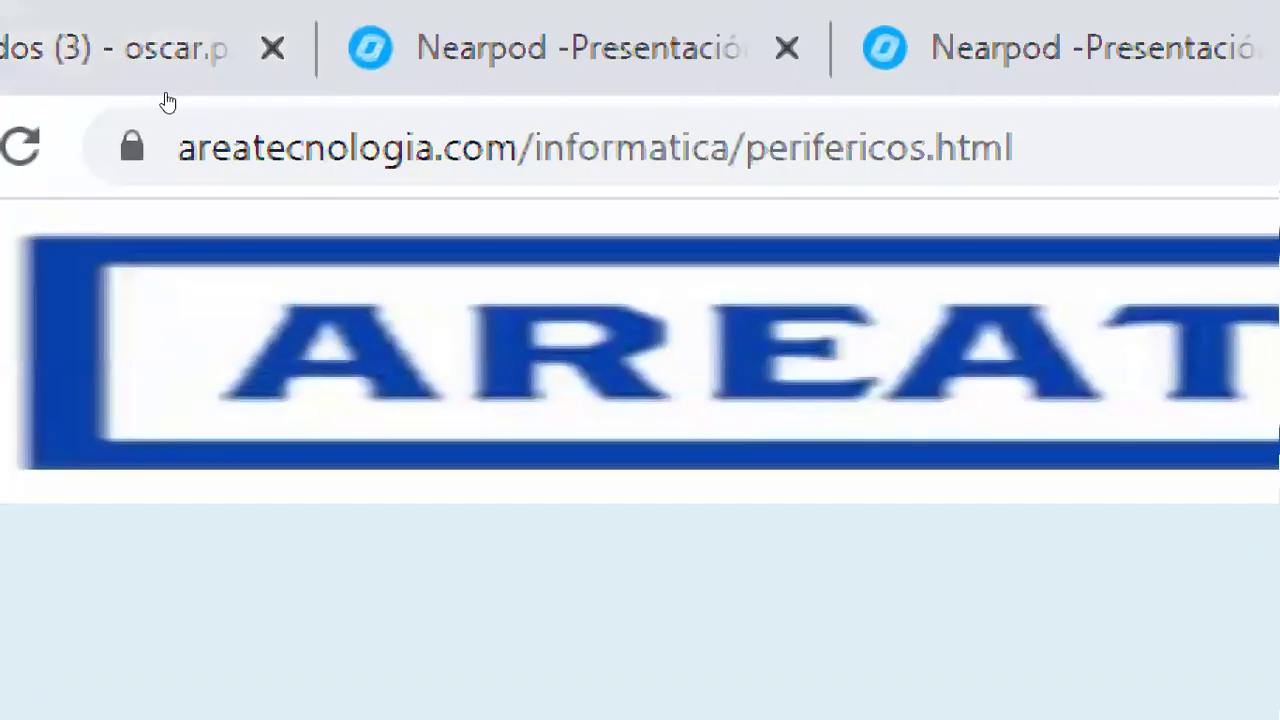
key("ctrl+l")
key("ctrl+c")
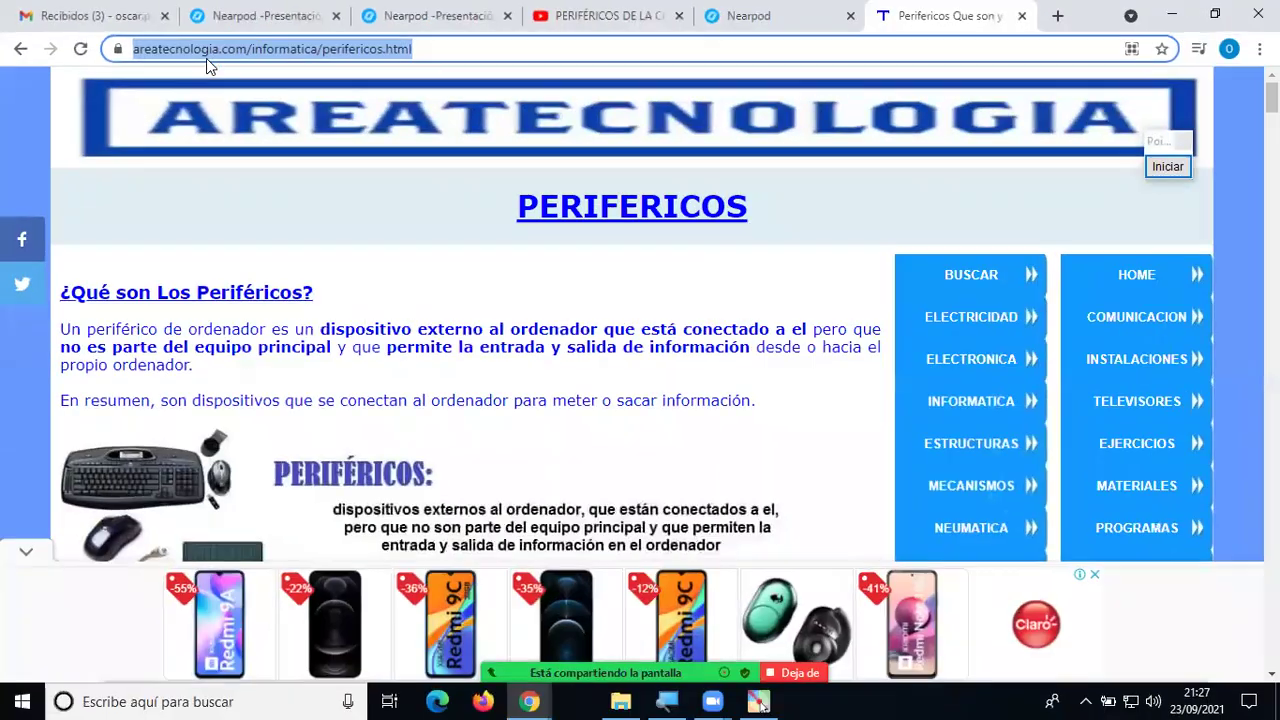
left_click(285, 16)
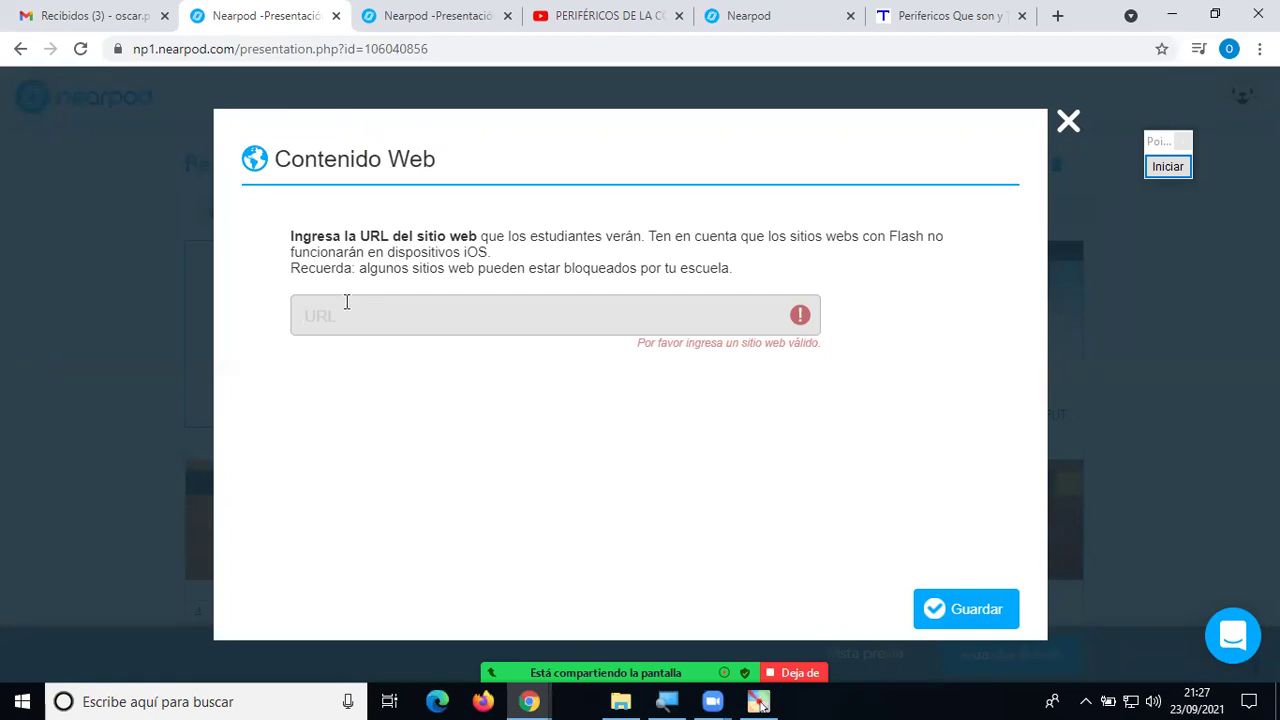
key("ctrl+v")
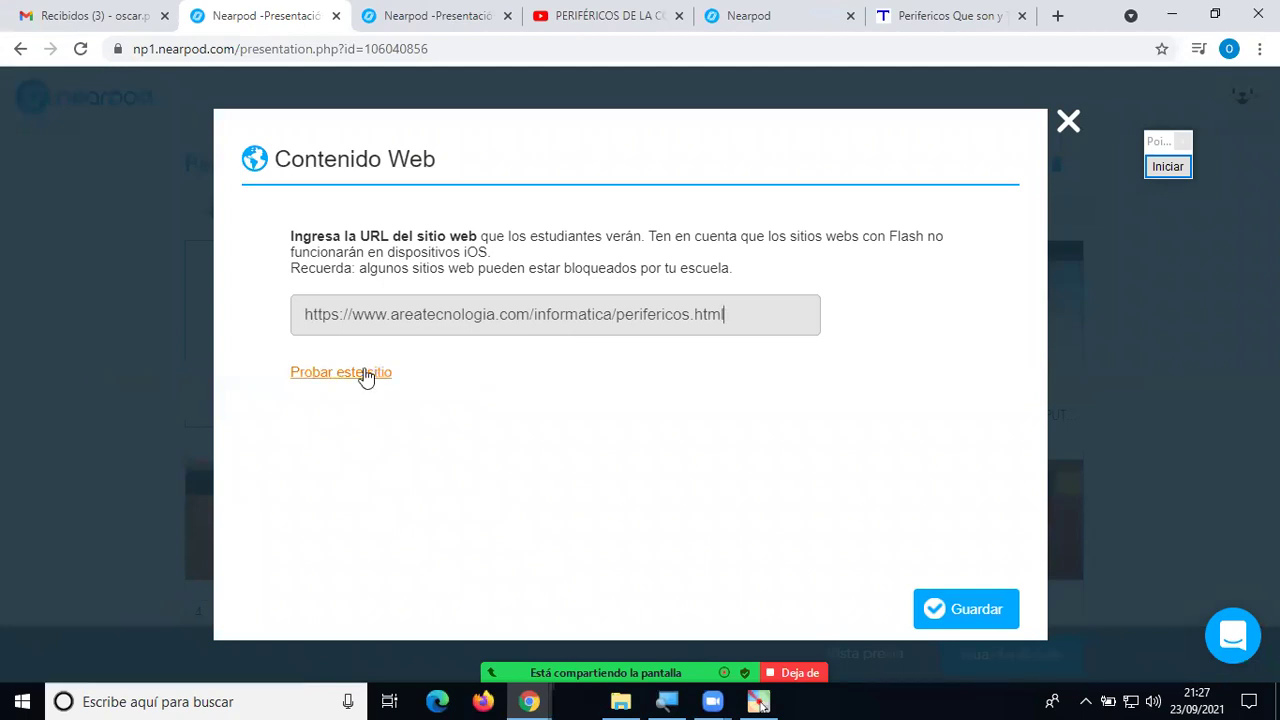
Test the site in a new tab, close it, and save the web-content slide.
left_click(382, 376)
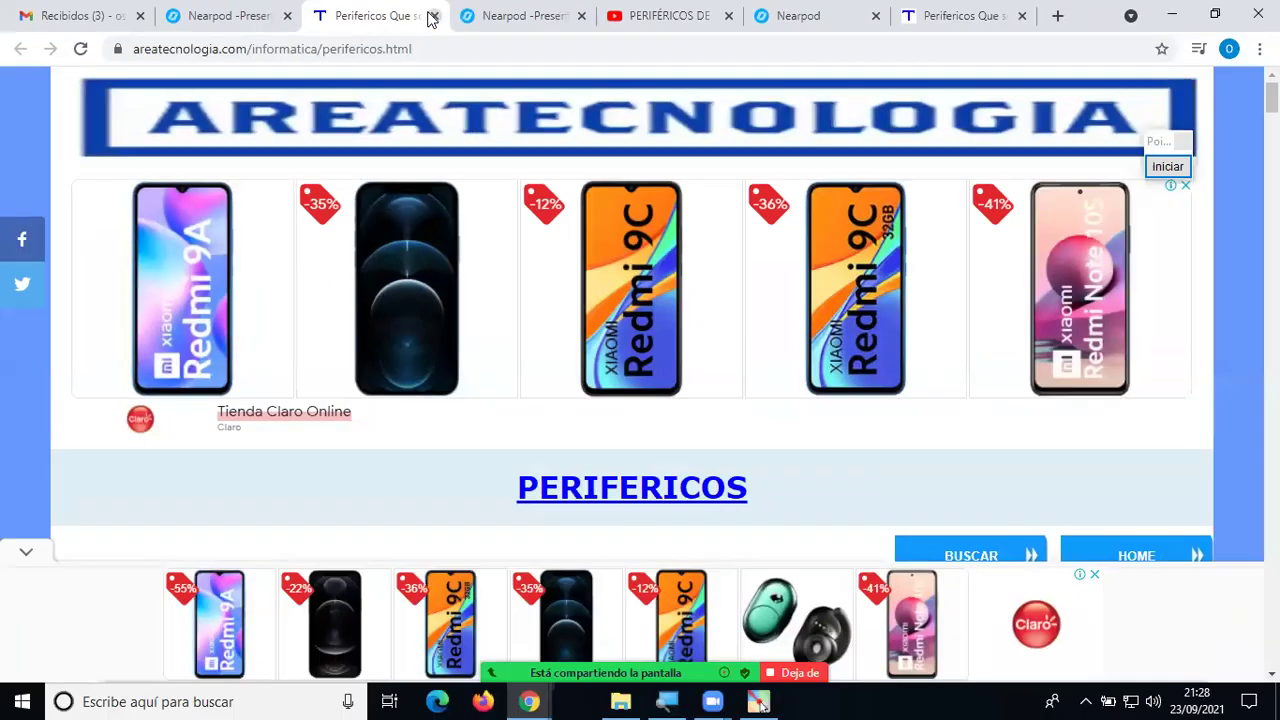
left_click(432, 16)
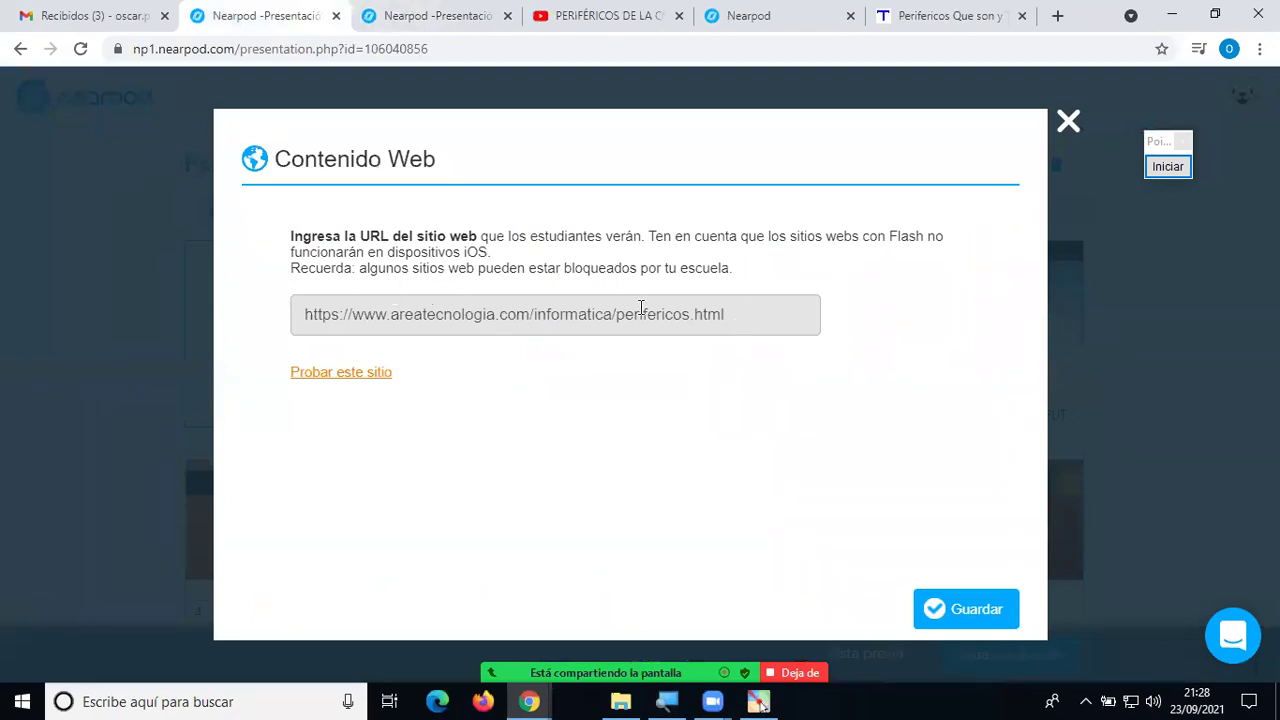
left_click(1000, 612)
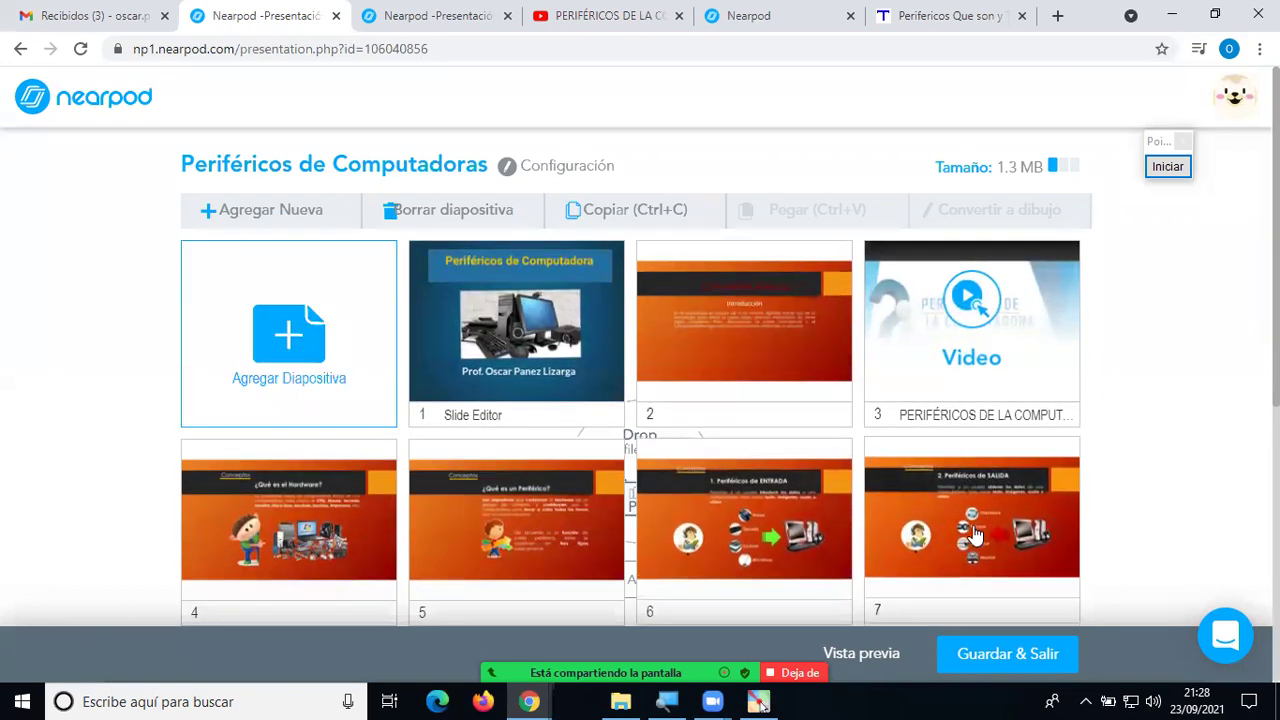
Move the web-content slide from position 10 to fifth, then open Agregar Diapositiva.
scroll(982, 480, "down", 1)
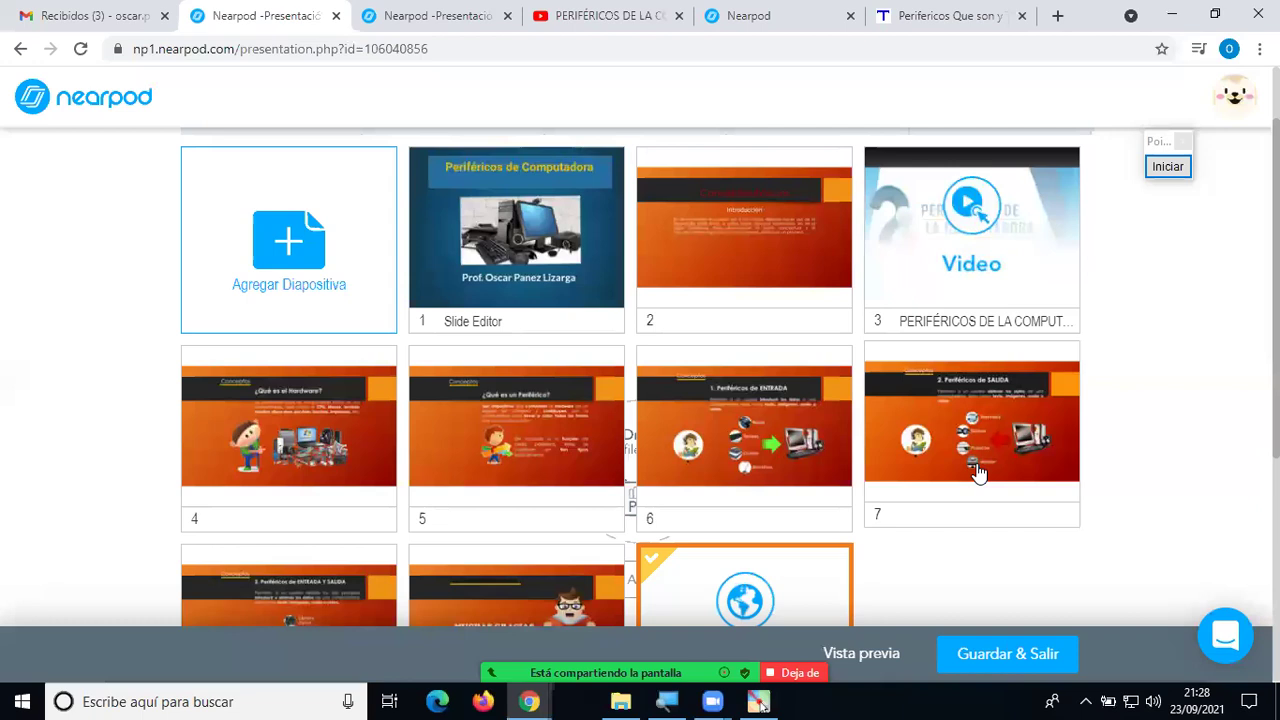
scroll(980, 473, "down", 2)
scroll(980, 473, "up", 1)
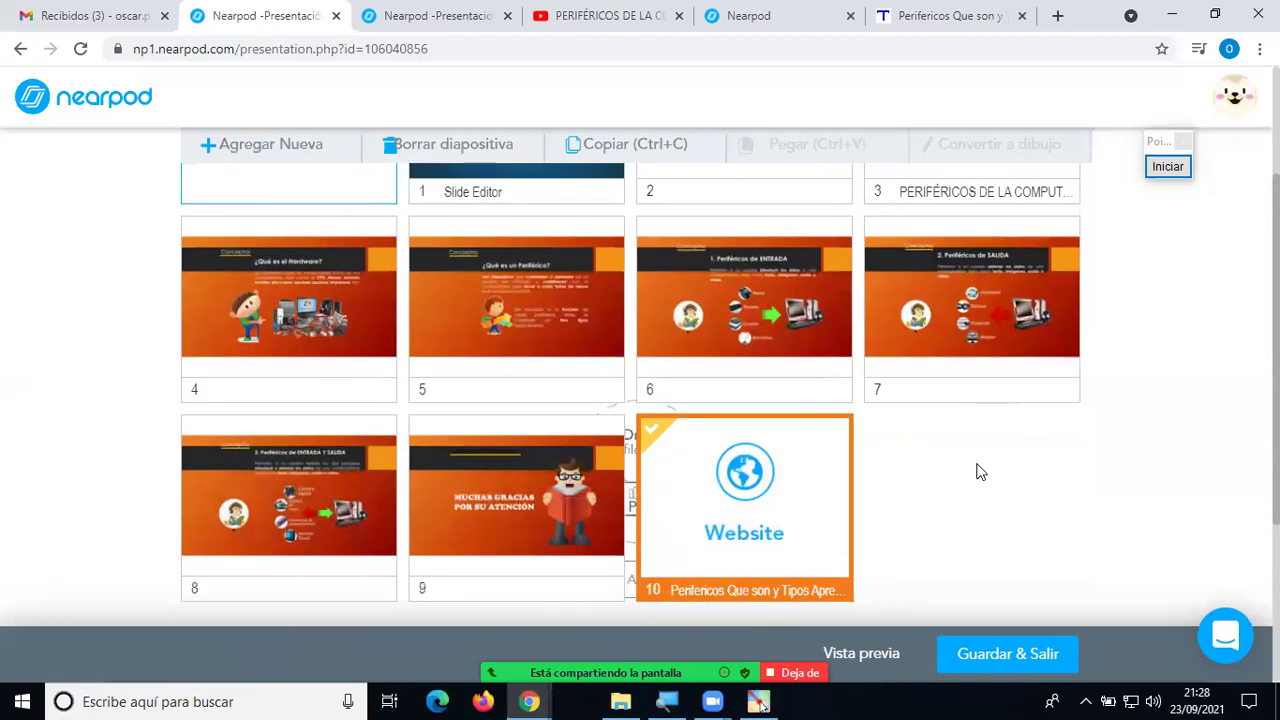
scroll(980, 473, "up", 1)
scroll(978, 472, "down", 1)
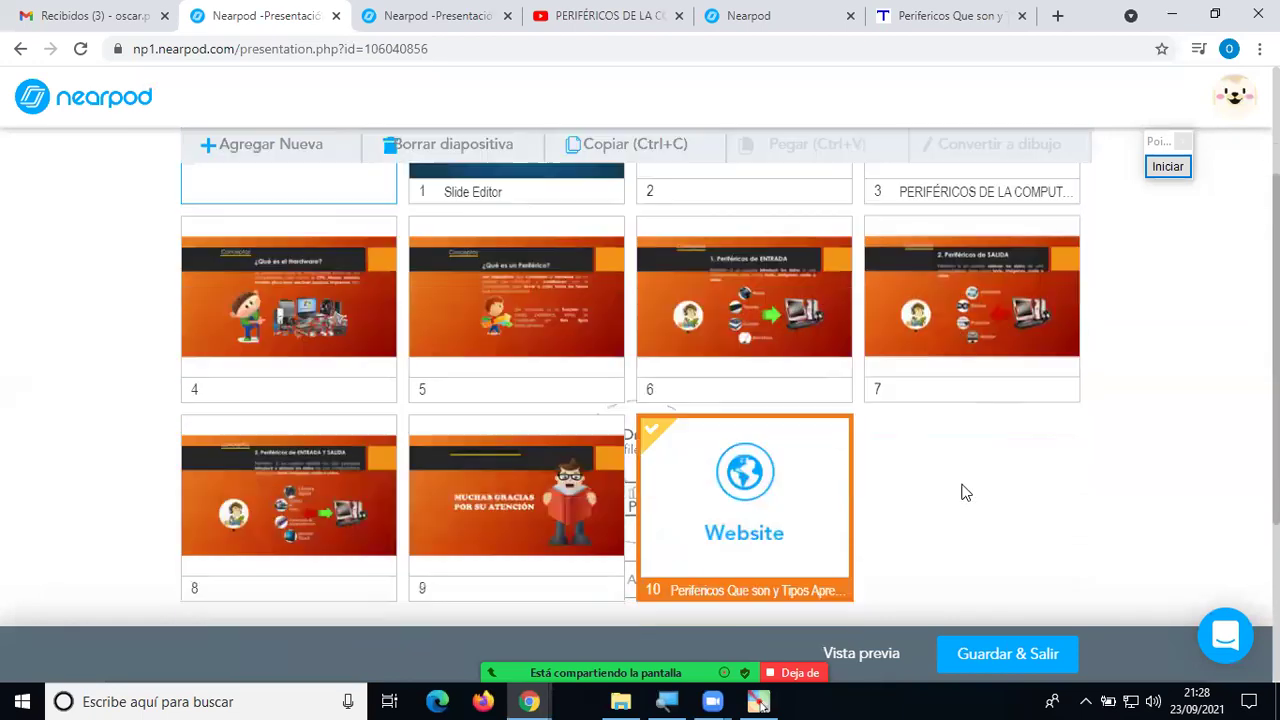
scroll(840, 495, "up", 1)
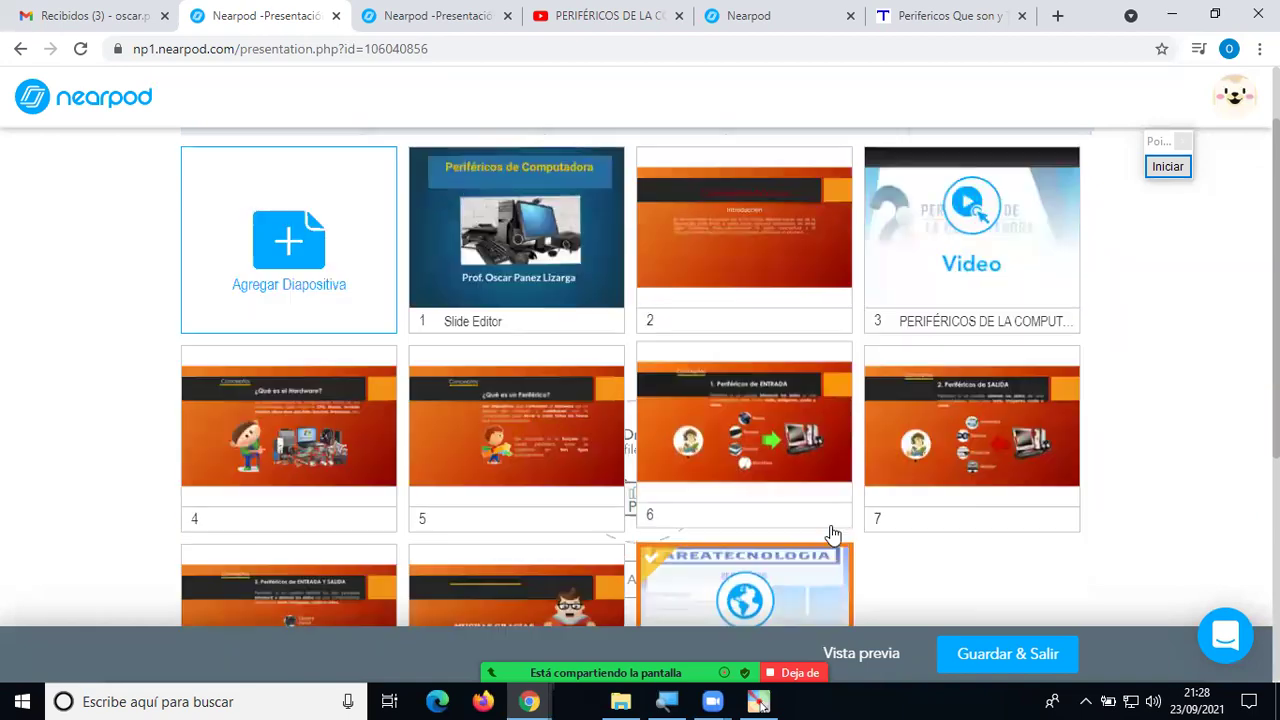
left_click_drag(750, 585, 490, 418)
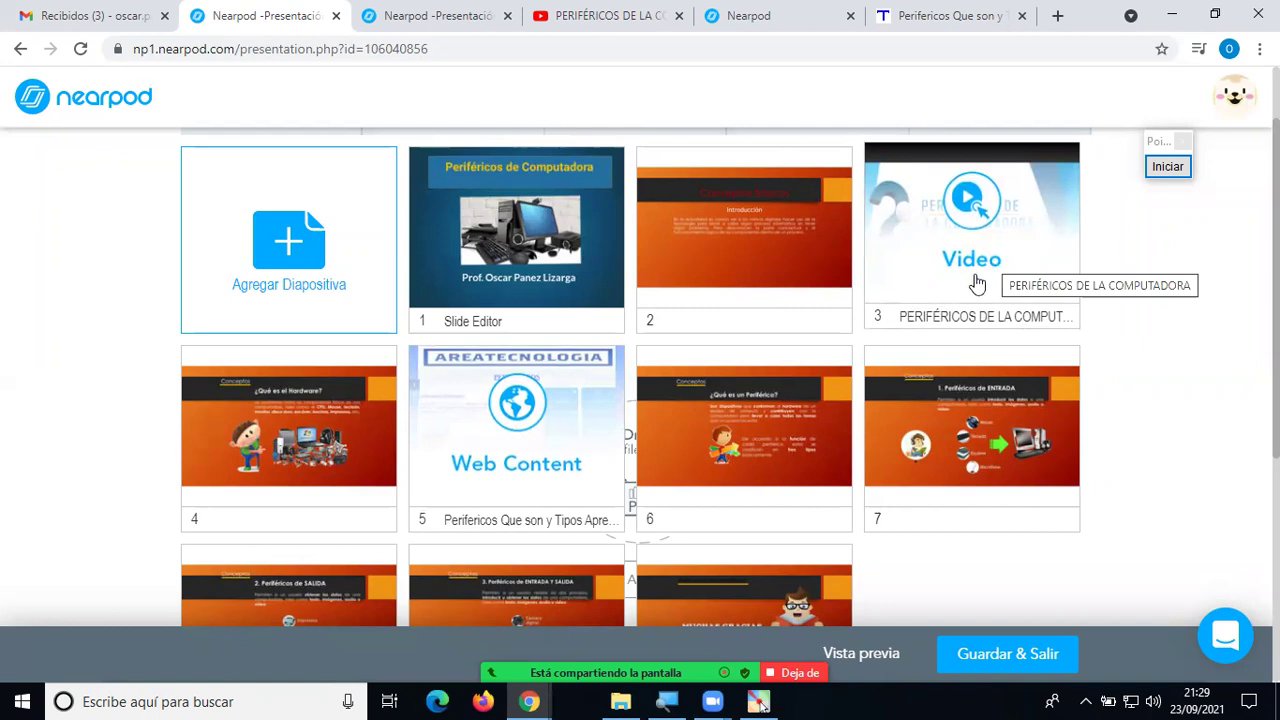
left_click(293, 252)
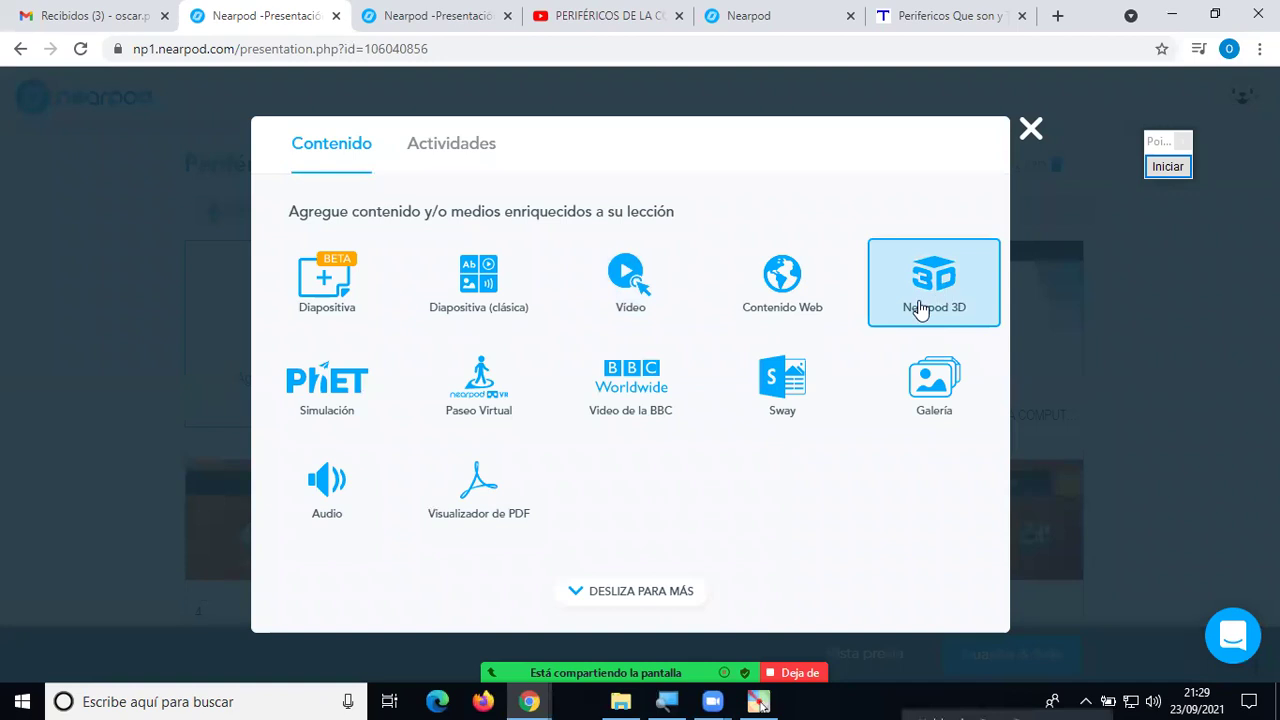
Circle the Nearpod 3D option in red with Pointofix, erase it, and close the chooser.
left_click(1168, 166)
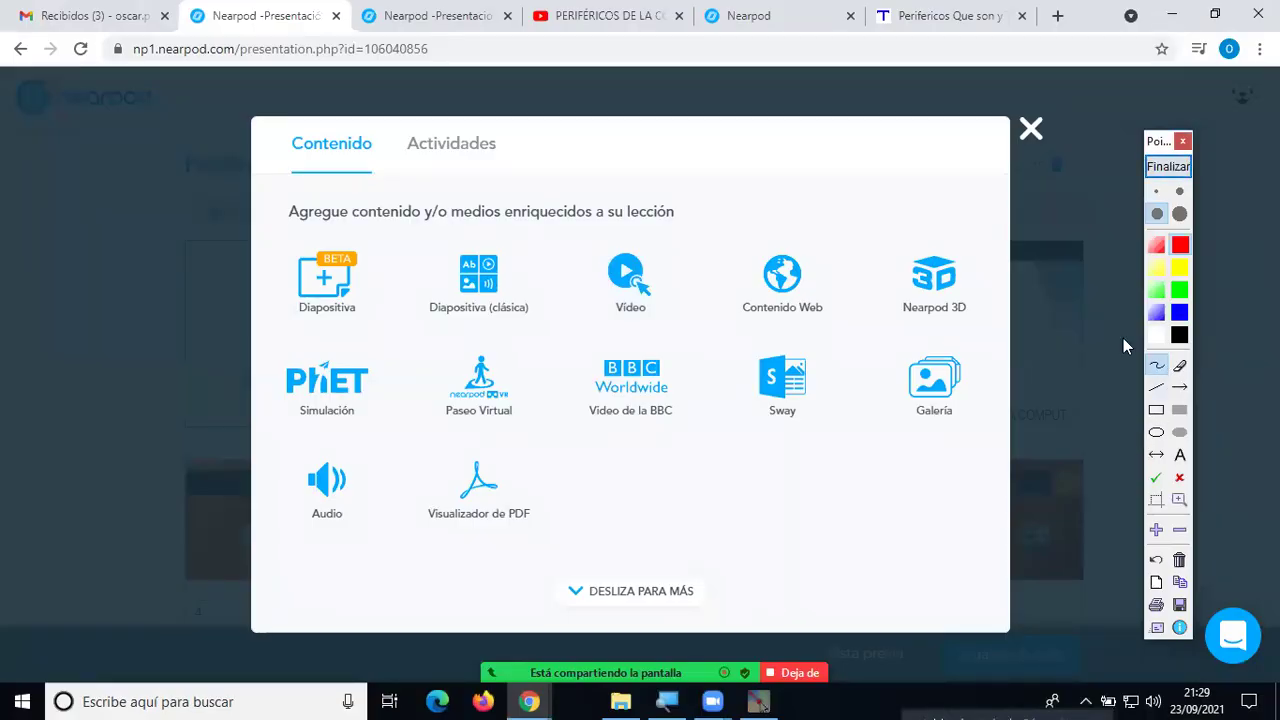
mouse_move(988, 232)
left_mouse_down()
mouse_move(950, 230)
mouse_move(868, 268)
mouse_move(920, 328)
mouse_move(995, 300)
mouse_move(985, 236)
left_mouse_up()
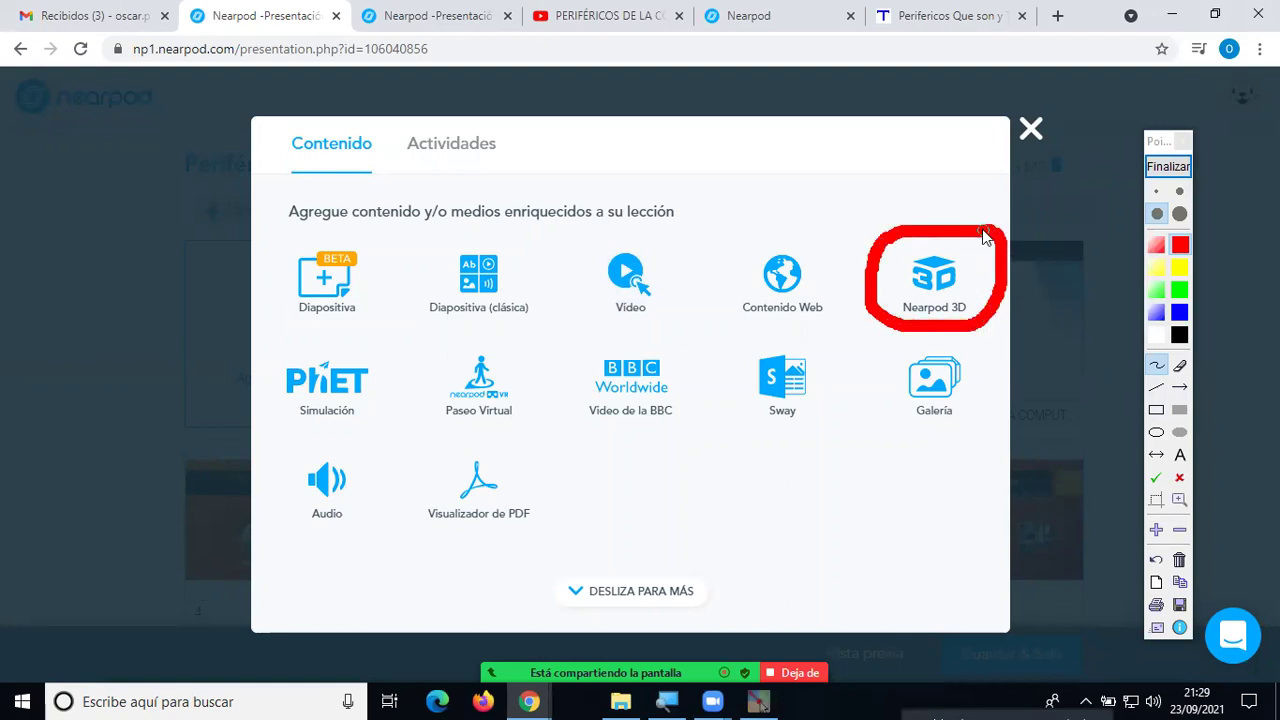
left_click(1170, 167)
left_click(1030, 128)
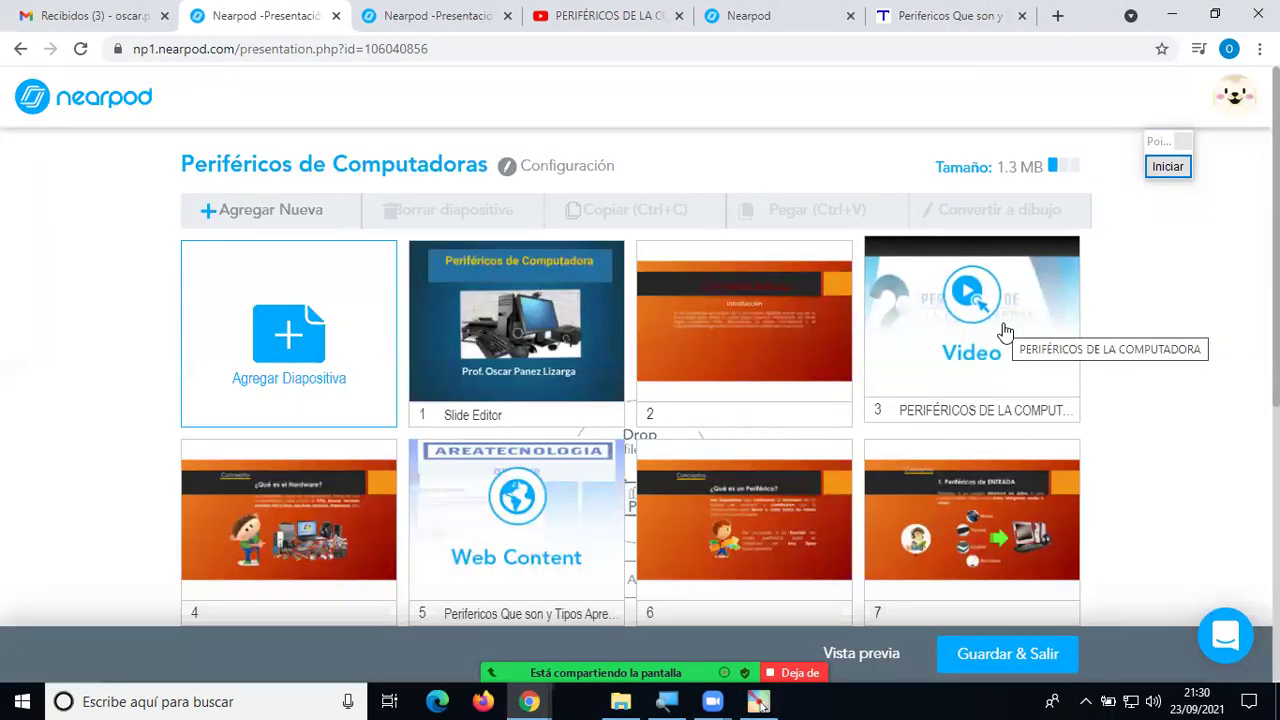
Add a Video slide with the first YouTube result for the volcano search, an 8:16 clip.
left_click(291, 341)
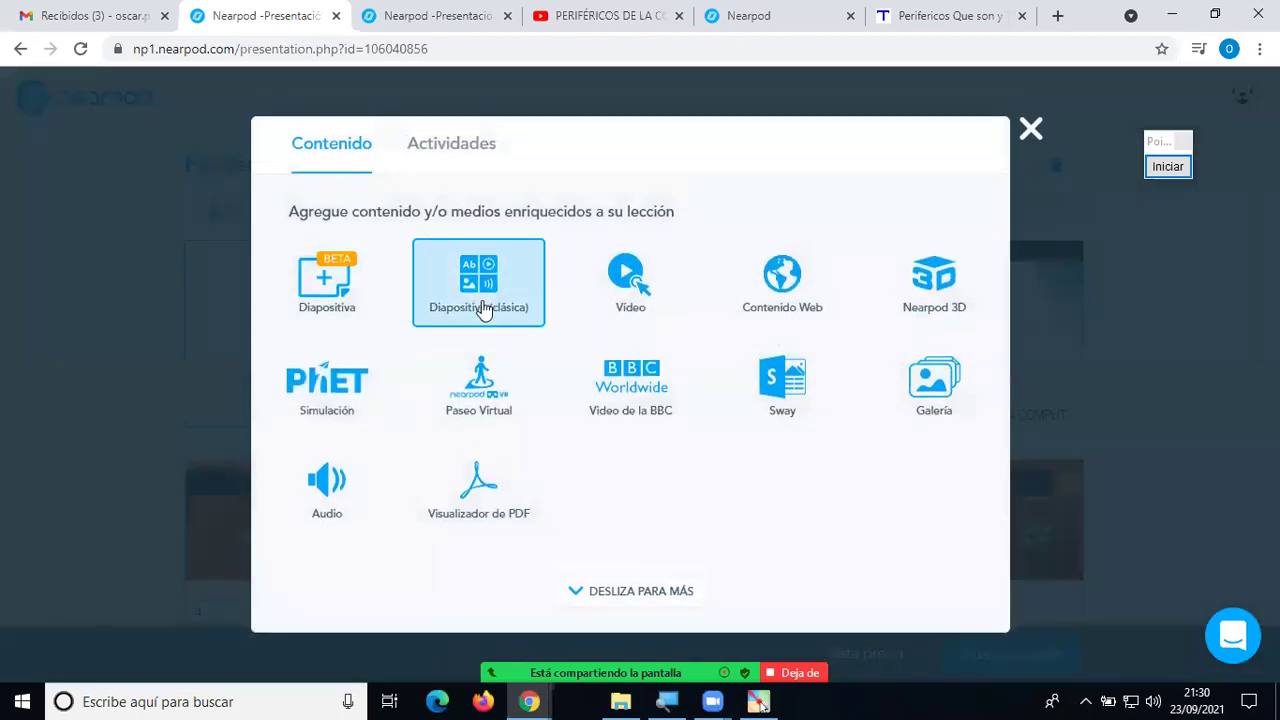
left_click(627, 285)
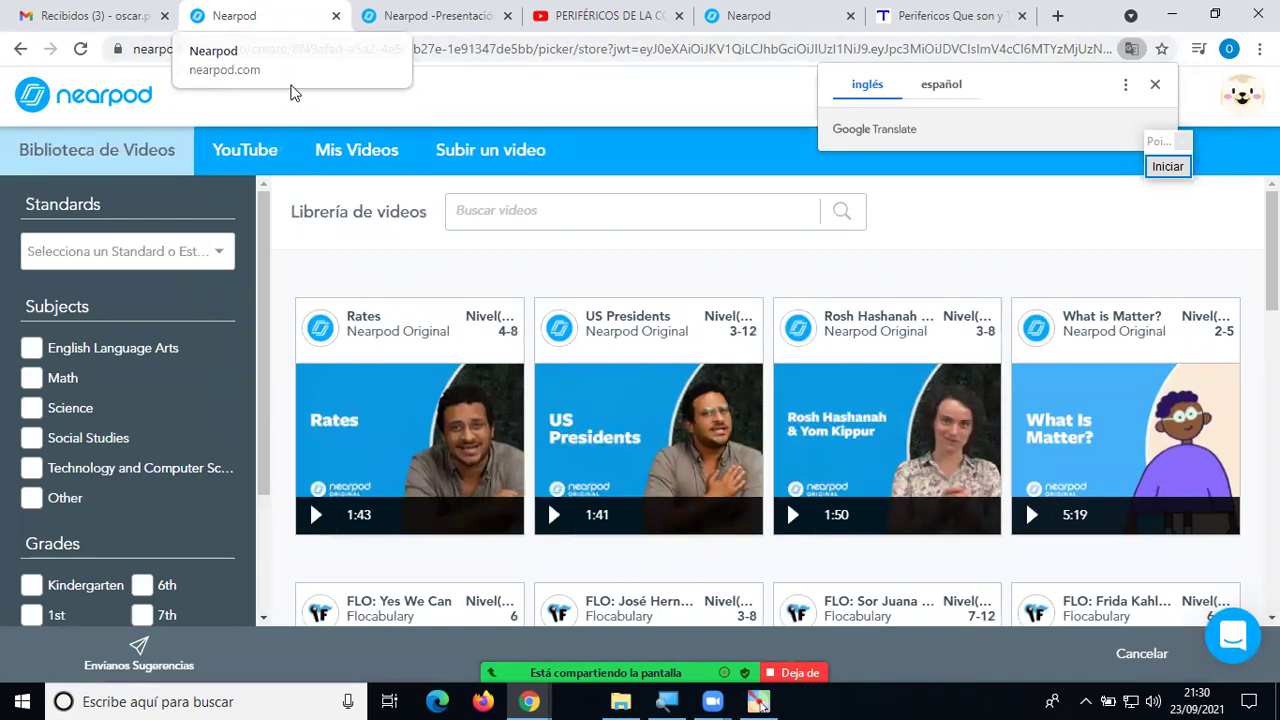
left_click(244, 157)
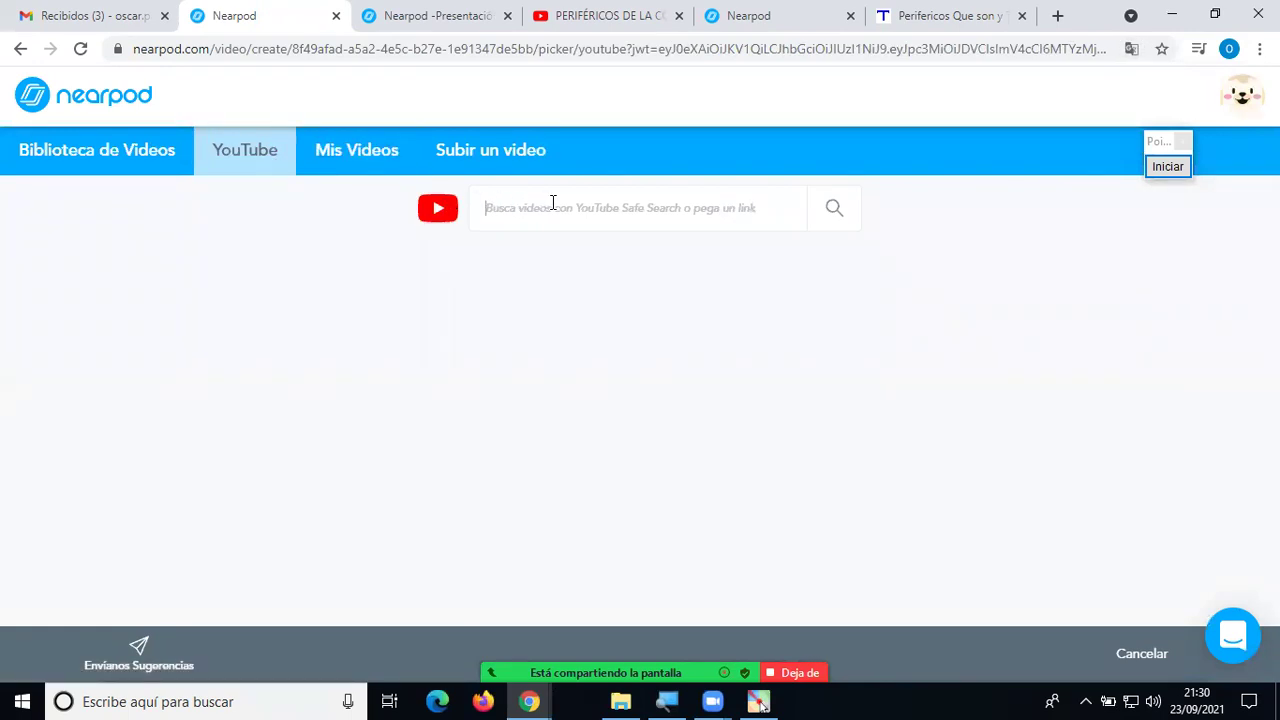
type("vold")
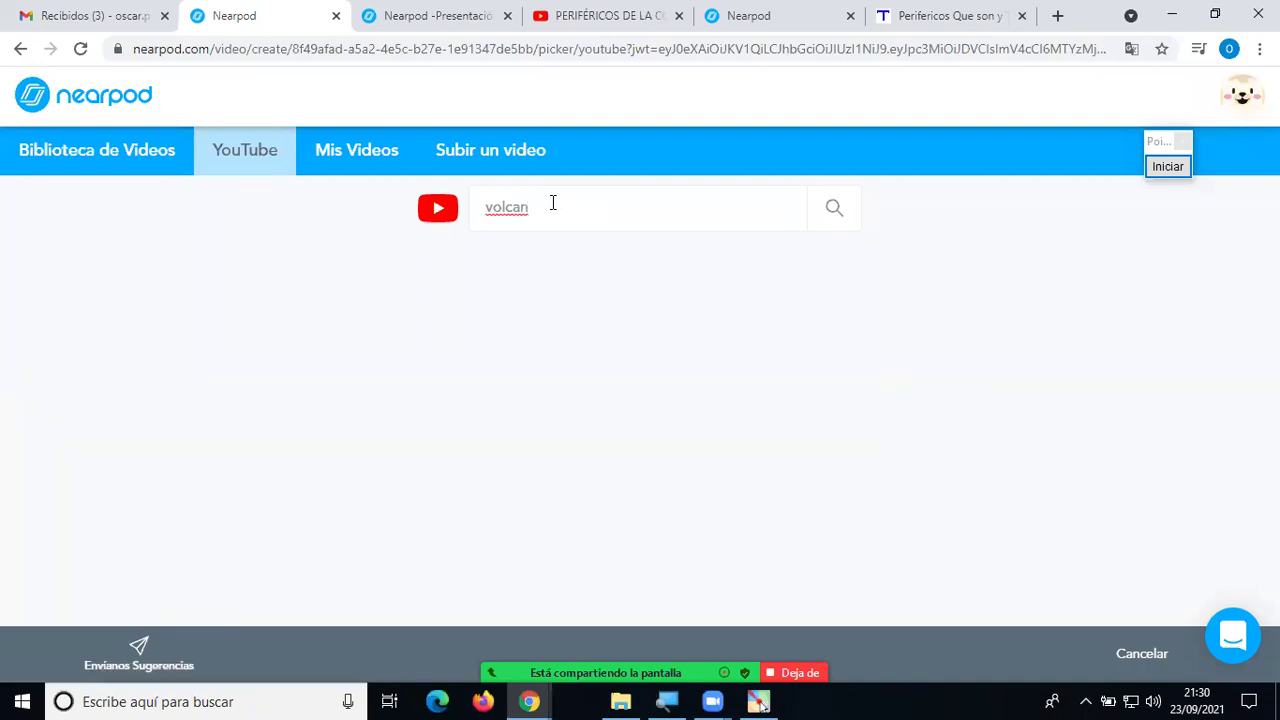
key("Return")
left_click(526, 287)
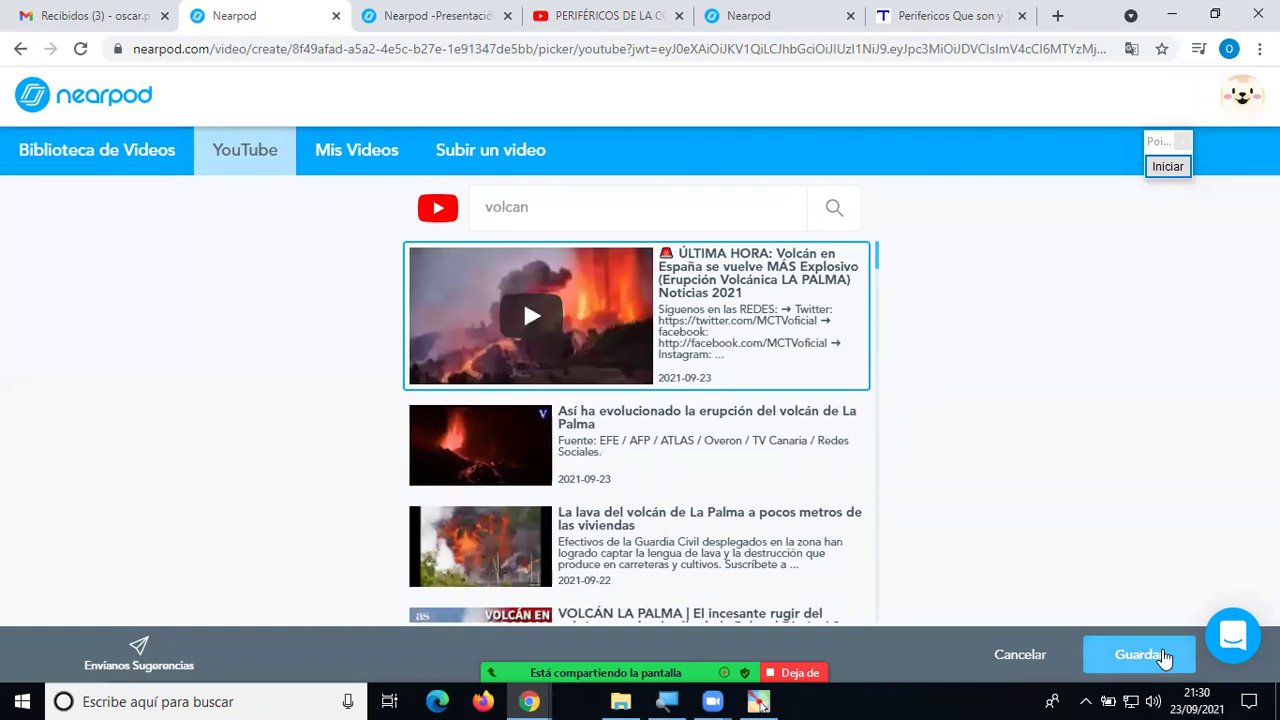
left_click(1165, 656)
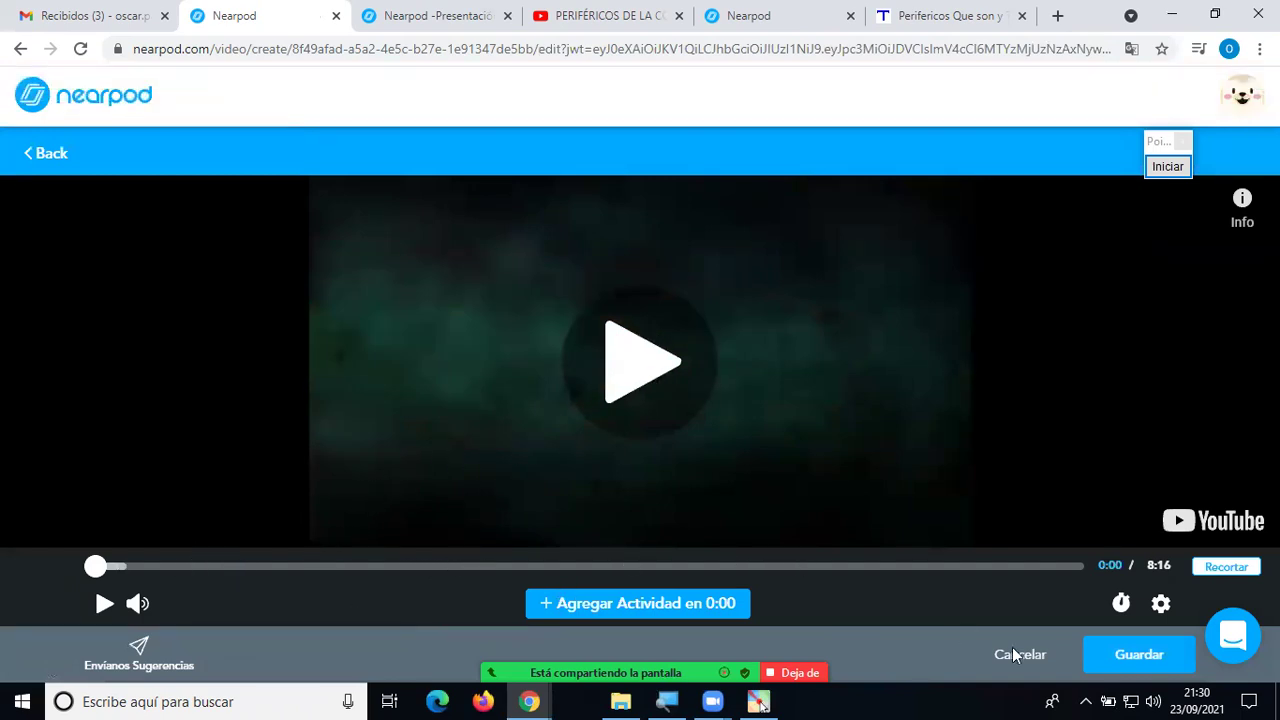
left_click(1148, 651)
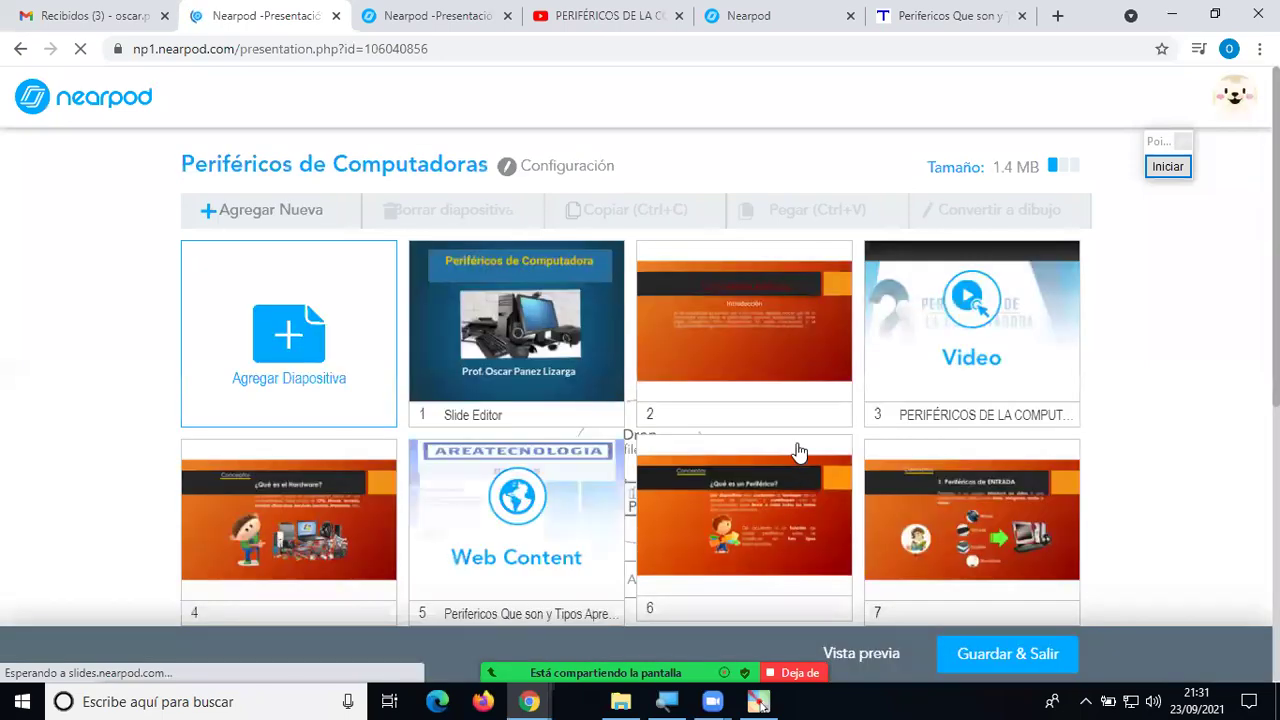
Delete the volcano video slide 11, confirming with Borrar, so the lesson ends at 'Muchas gracias'.
scroll(798, 455, "down", 2)
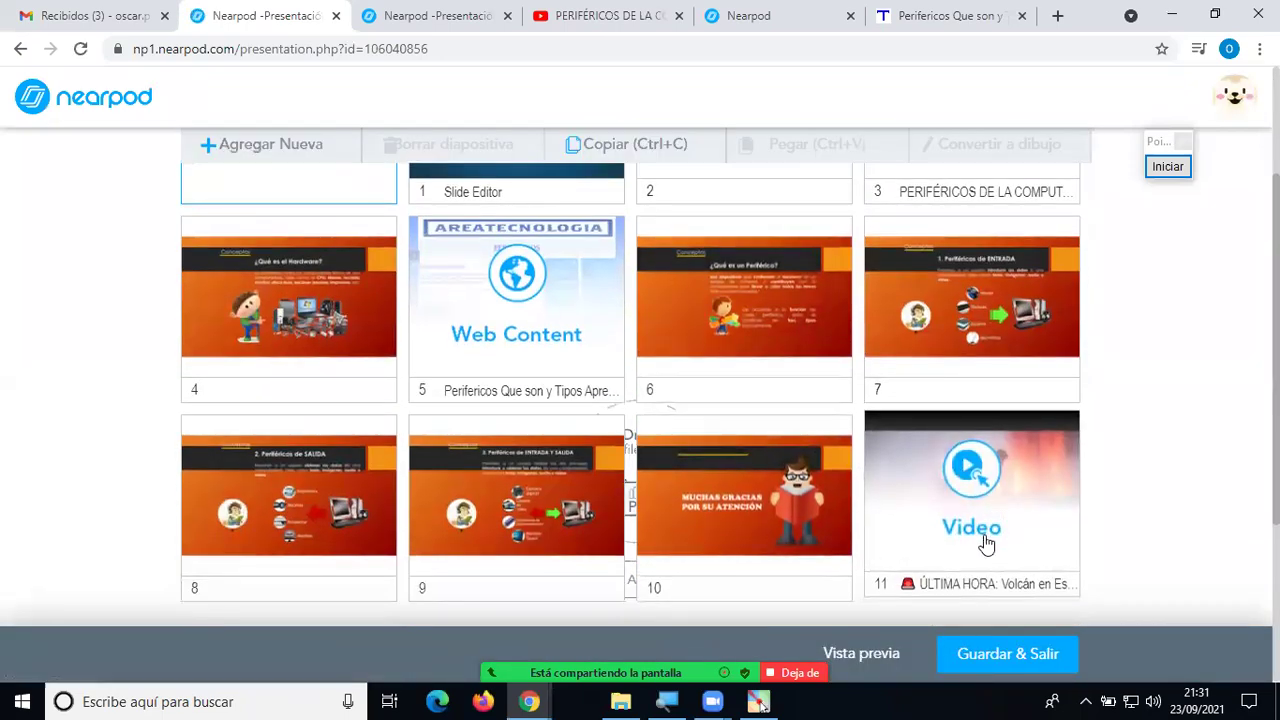
left_click(975, 503)
left_click_drag(975, 503, 1120, 551)
key("Delete")
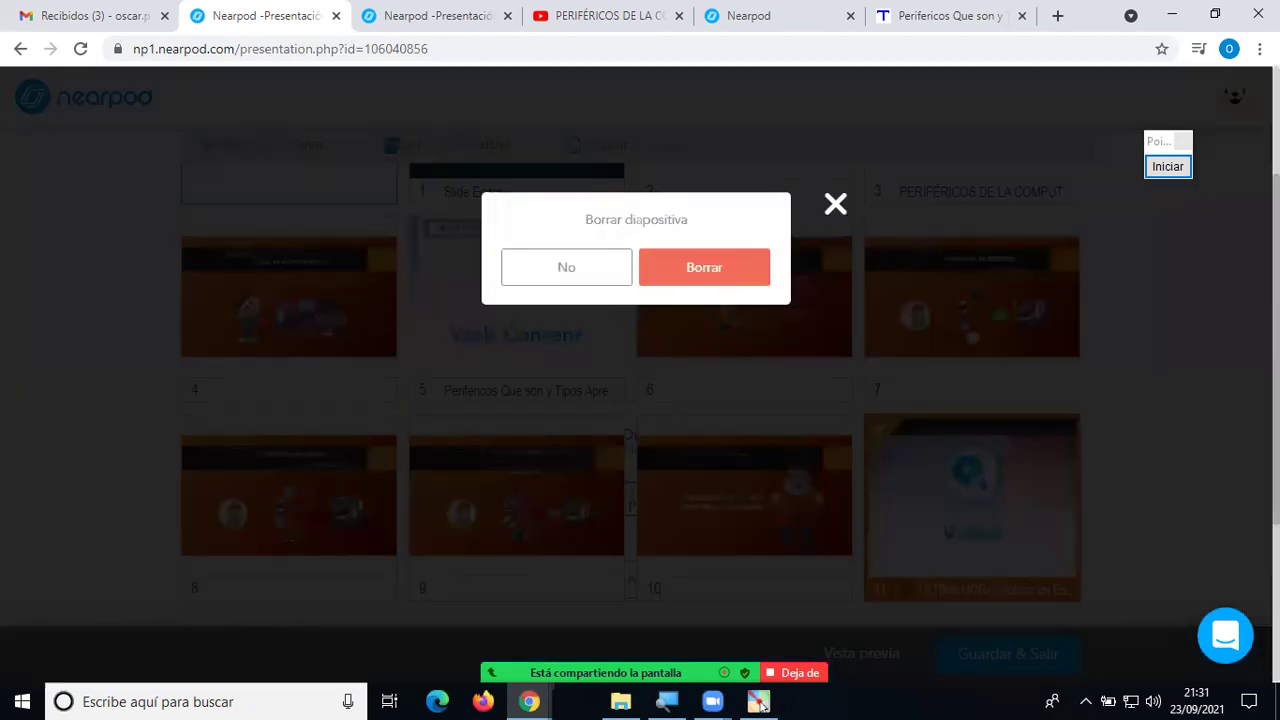
left_click(699, 271)
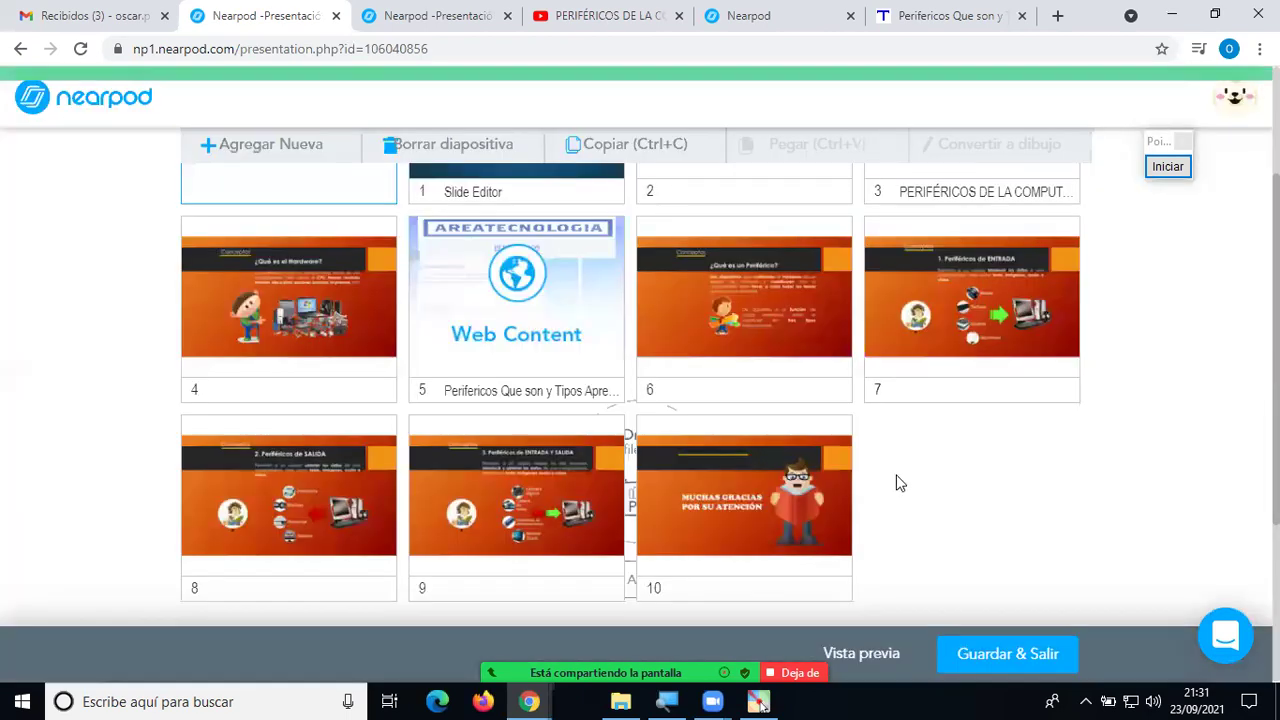
scroll(580, 450, "up", 2)
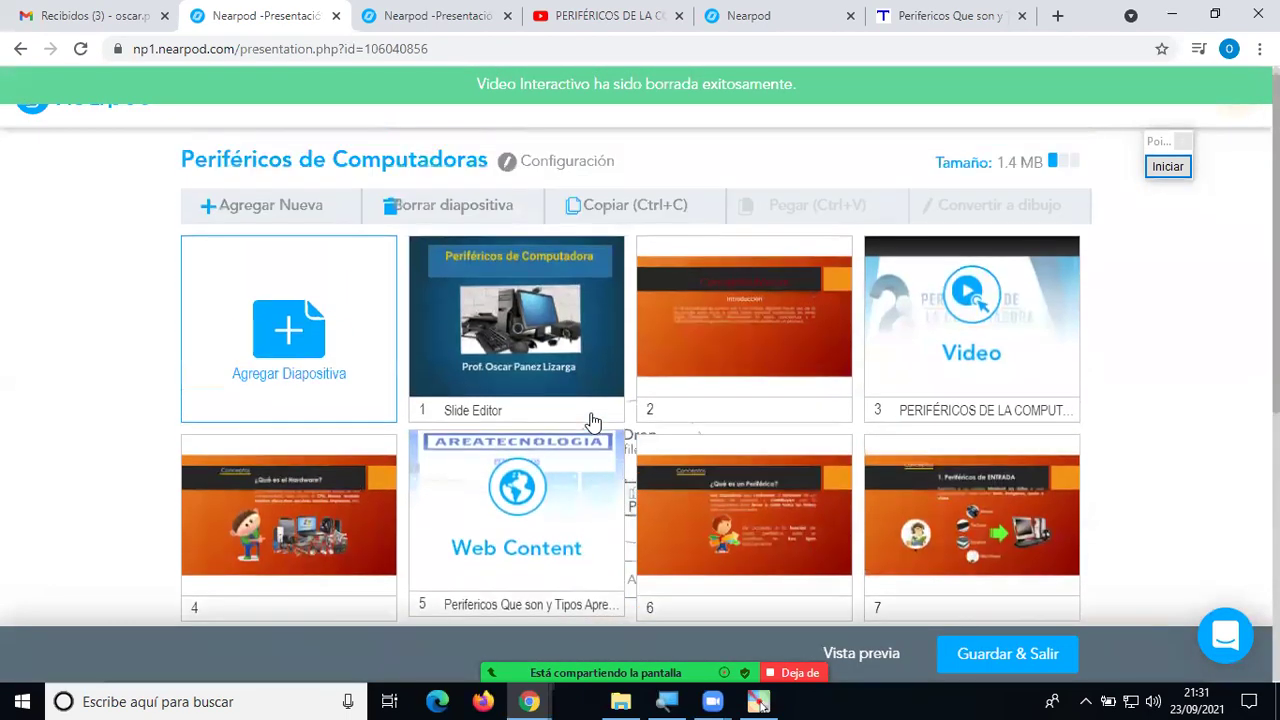
Start a new slide and open the Nearpod 3D model gallery.
left_click(305, 343)
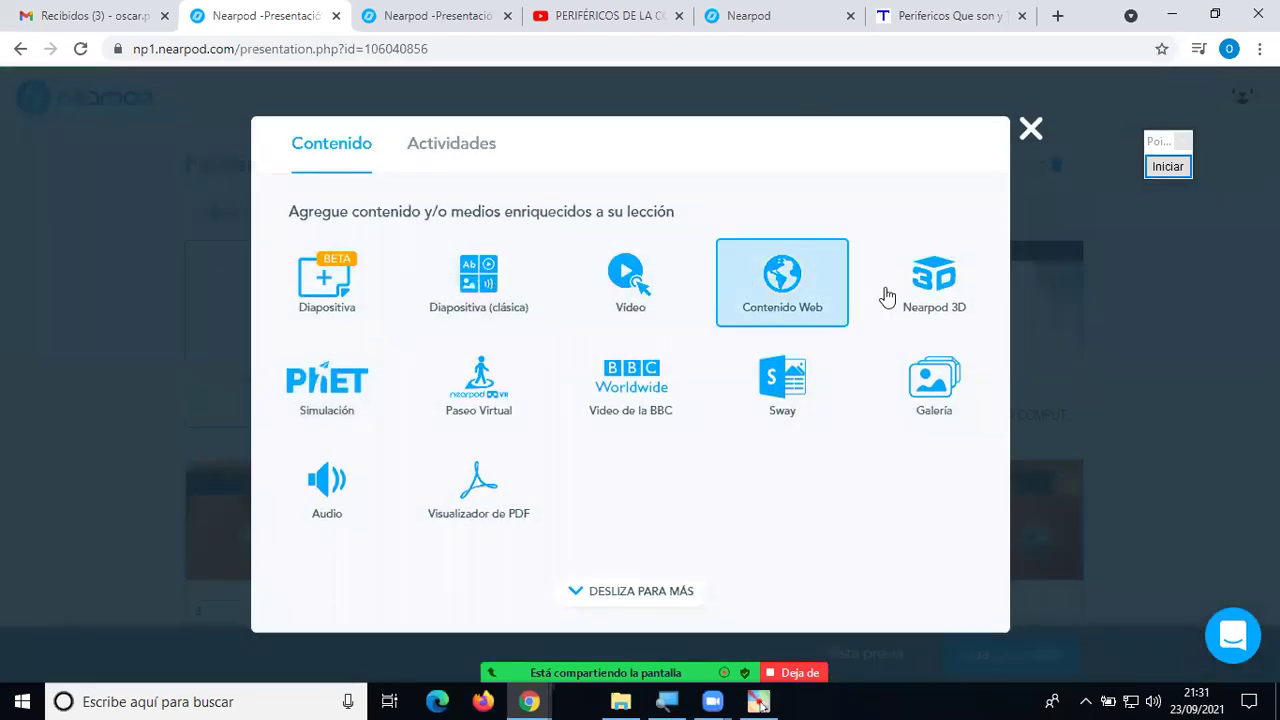
left_click(955, 290)
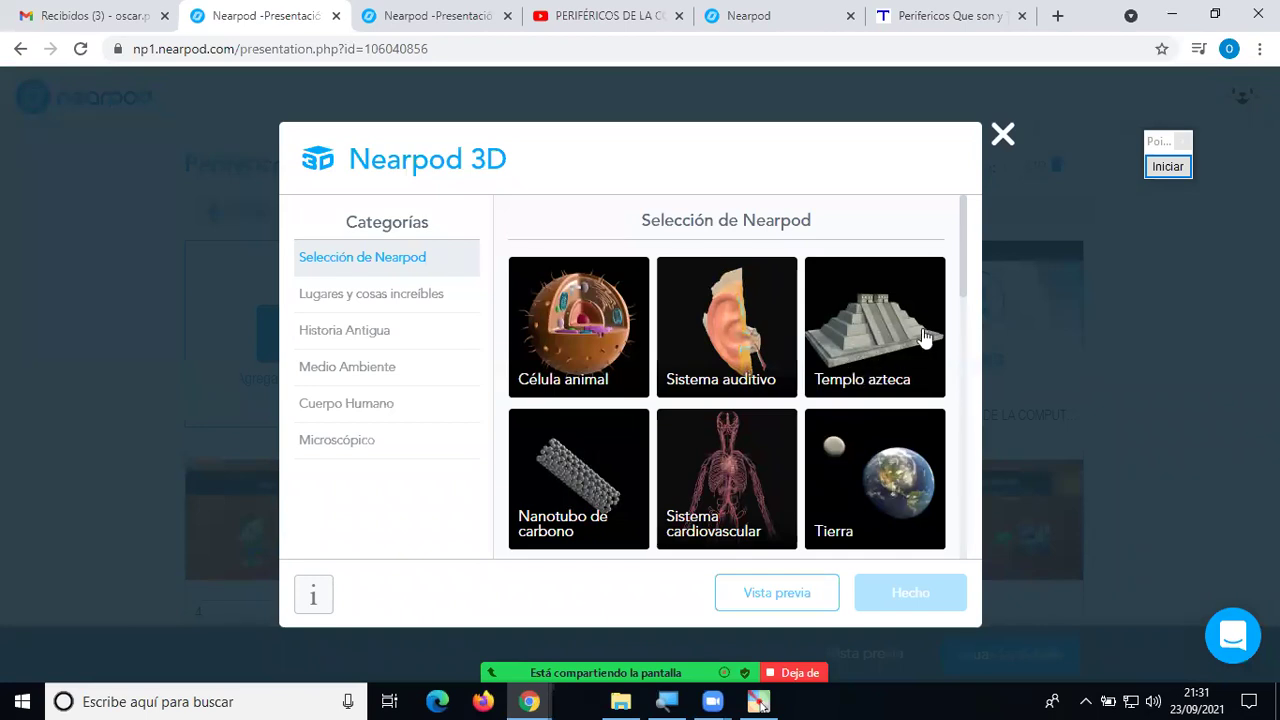
left_click_drag(960, 280, 994, 463)
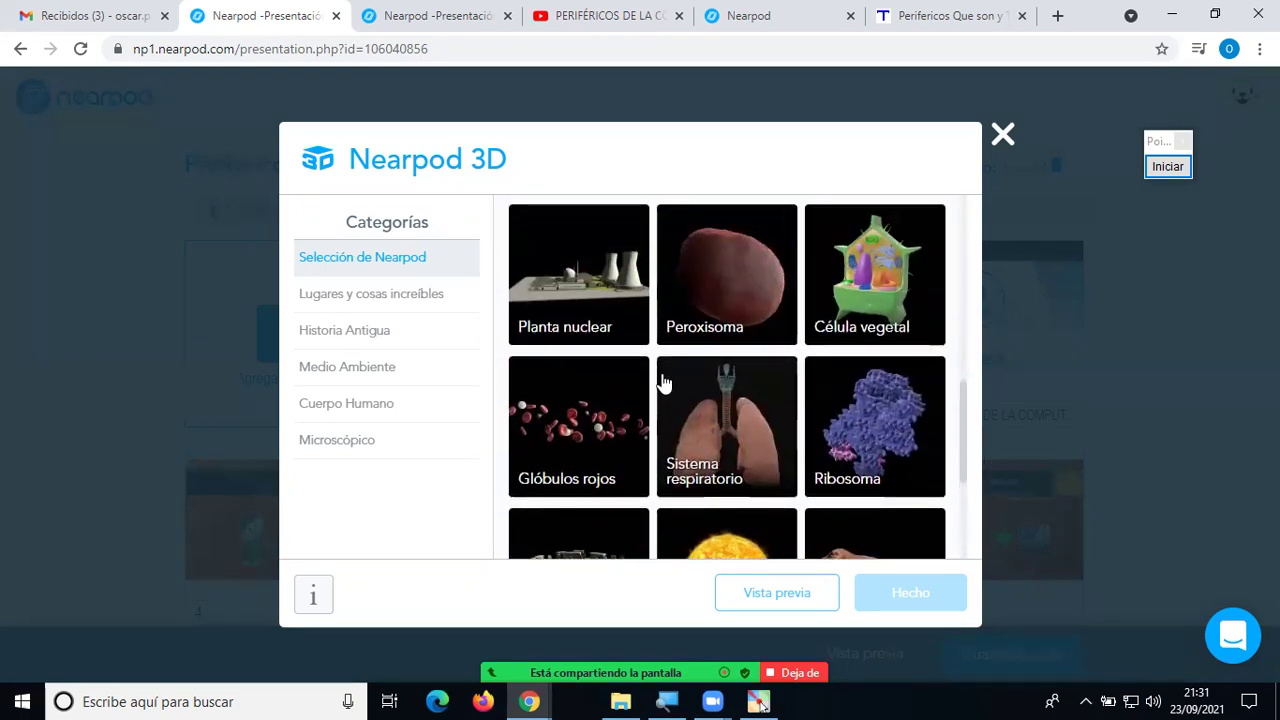
Browse the 3D categories and add the Célula animal model from Microscópico.
left_click(372, 290)
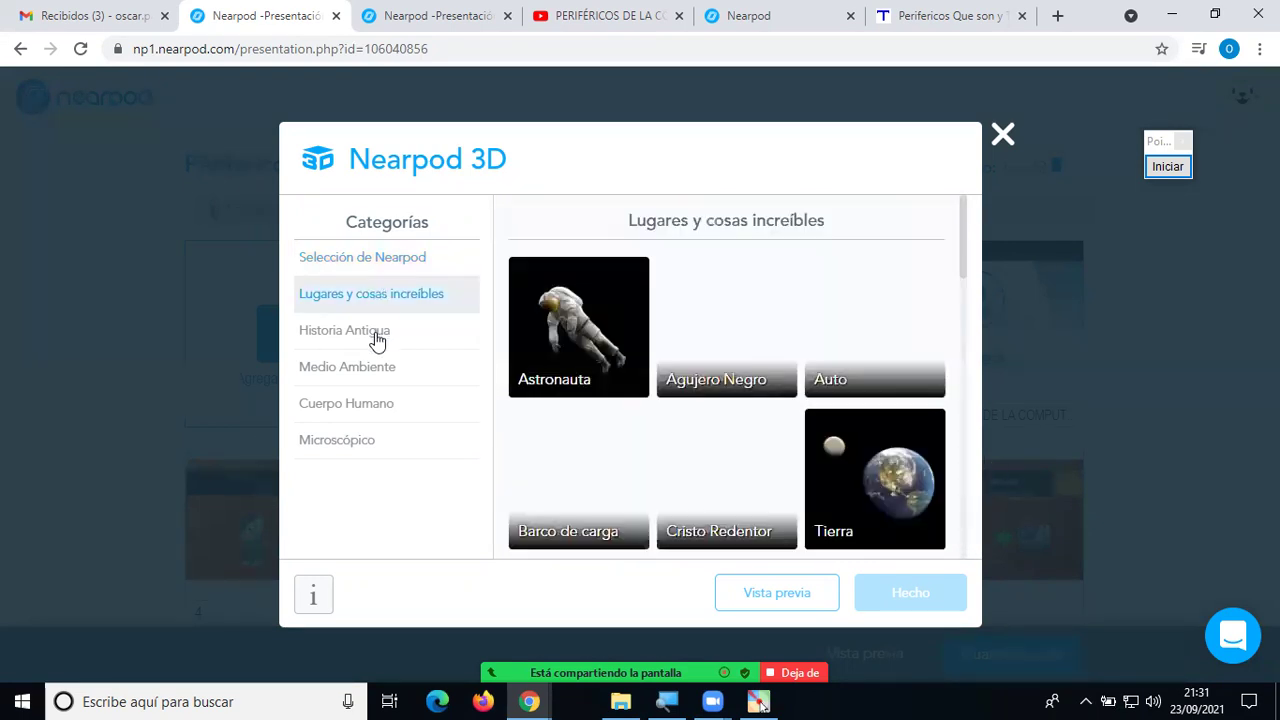
left_click(372, 333)
left_click(388, 372)
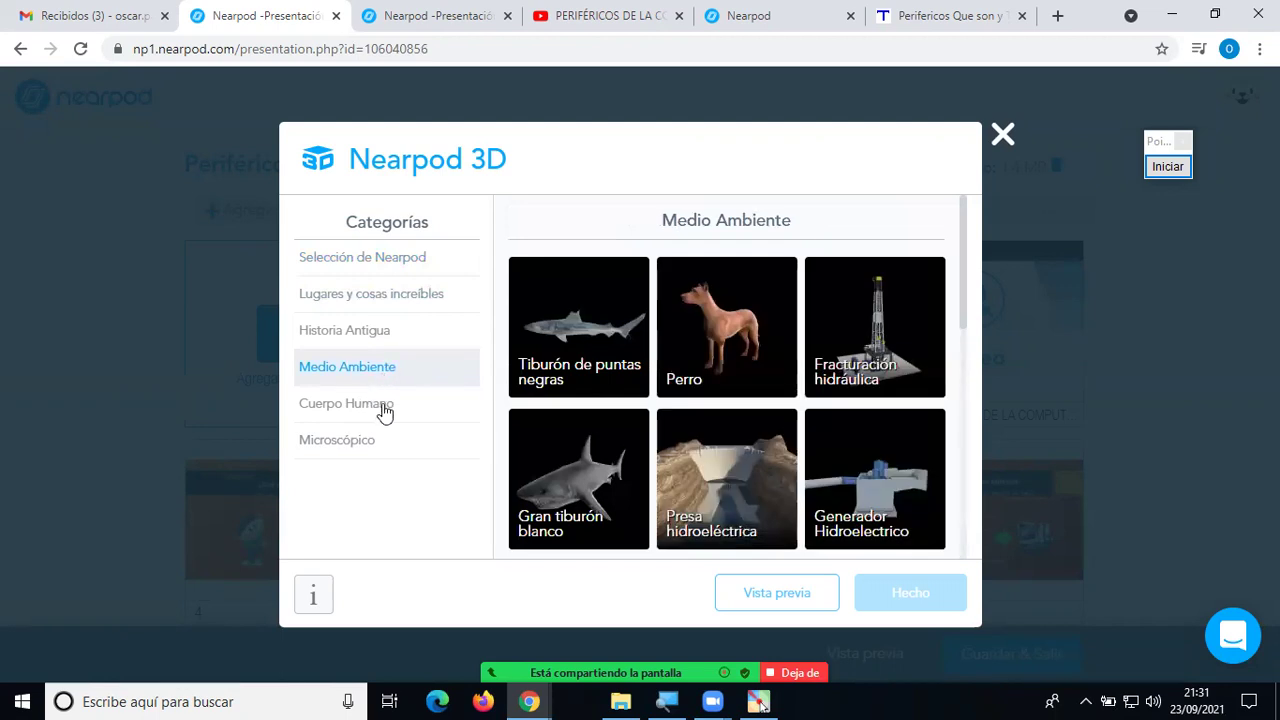
left_click(385, 408)
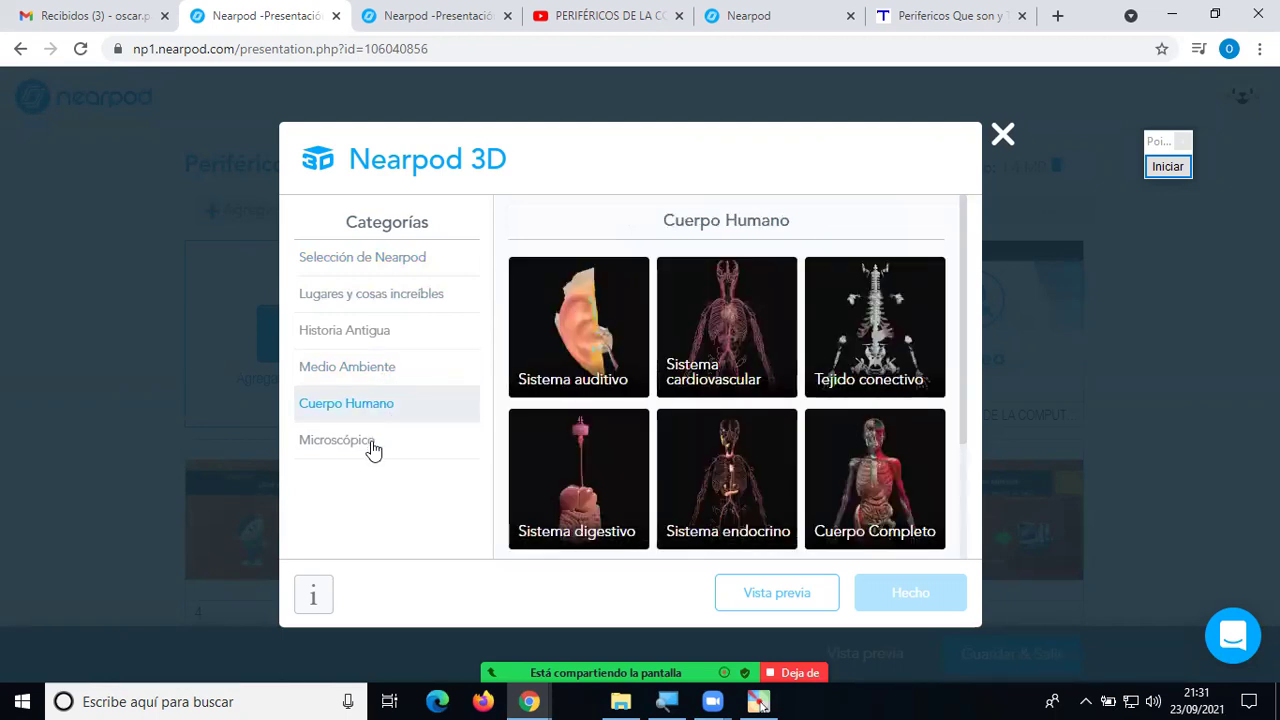
left_click(365, 445)
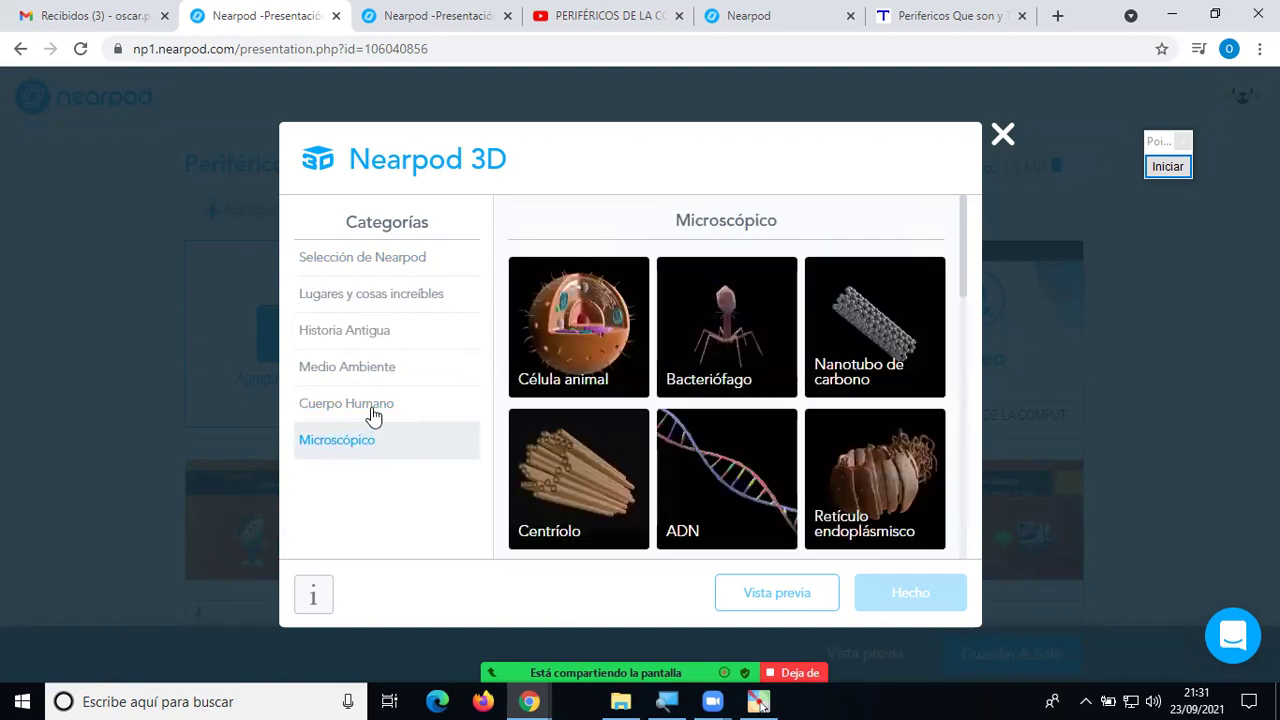
left_click(562, 336)
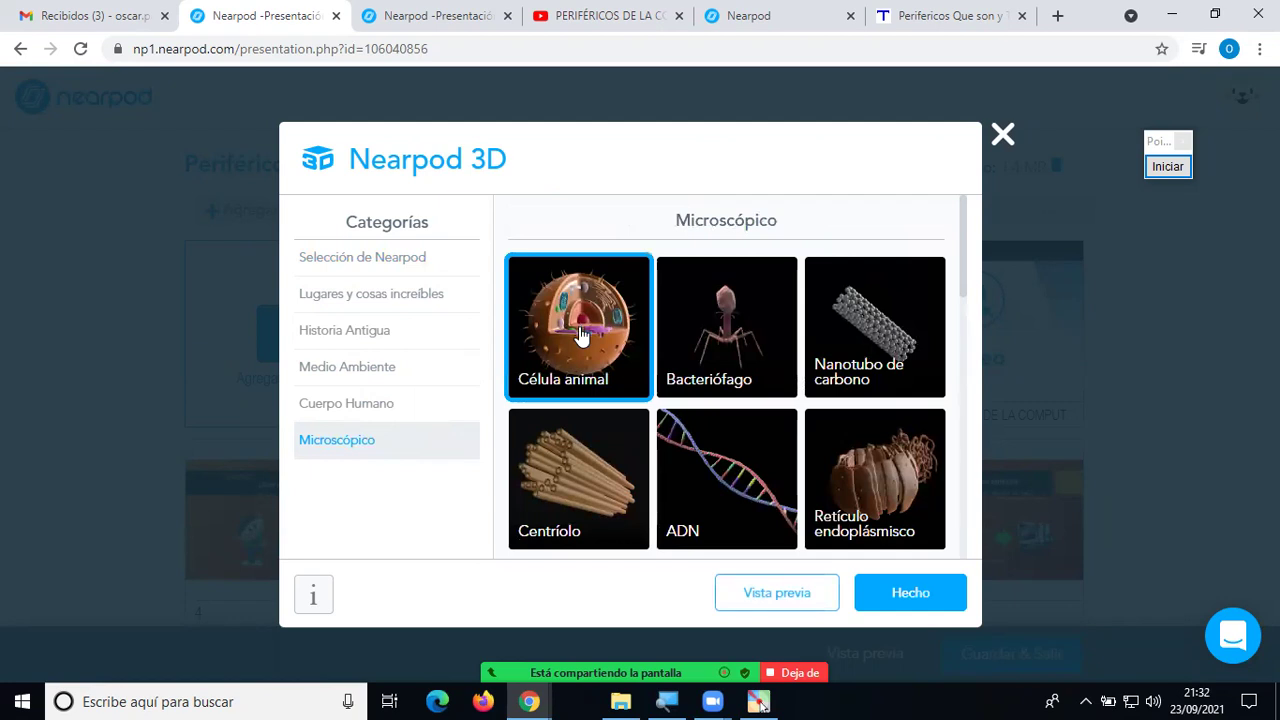
left_click(910, 594)
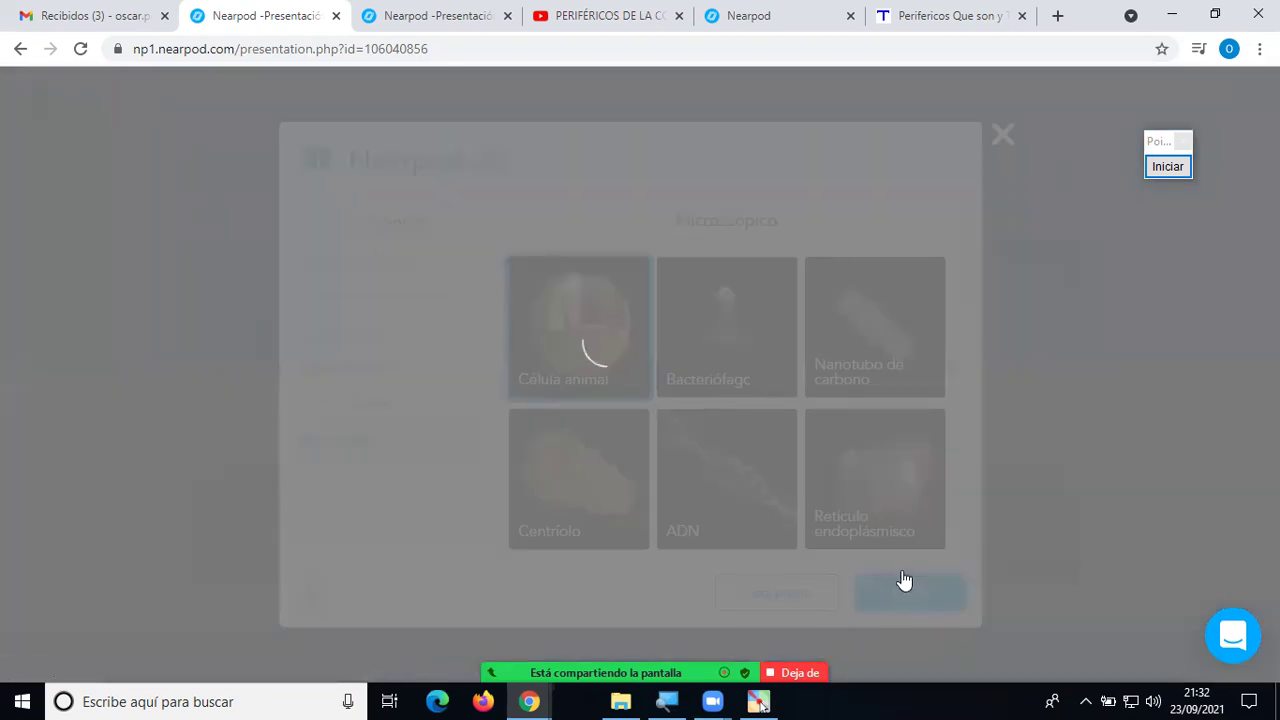
scroll(1057, 468, "down", 2)
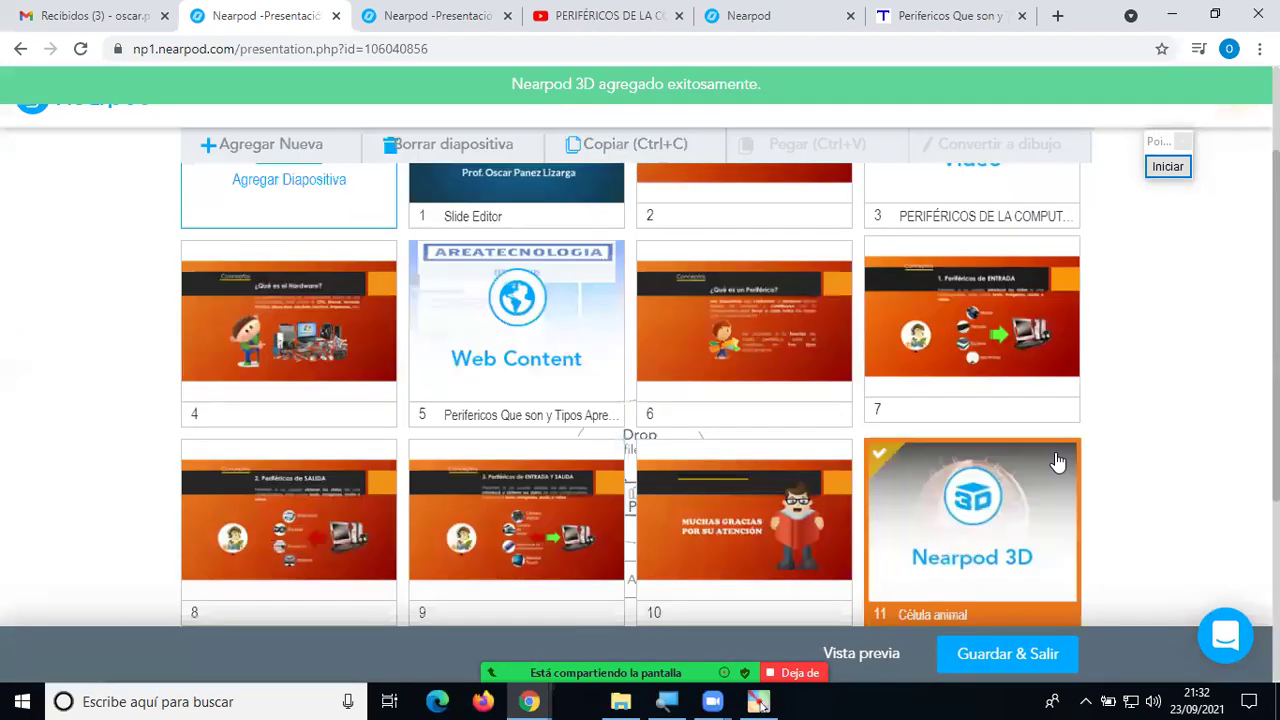
scroll(1057, 462, "down", 3)
scroll(1026, 434, "up", 1)
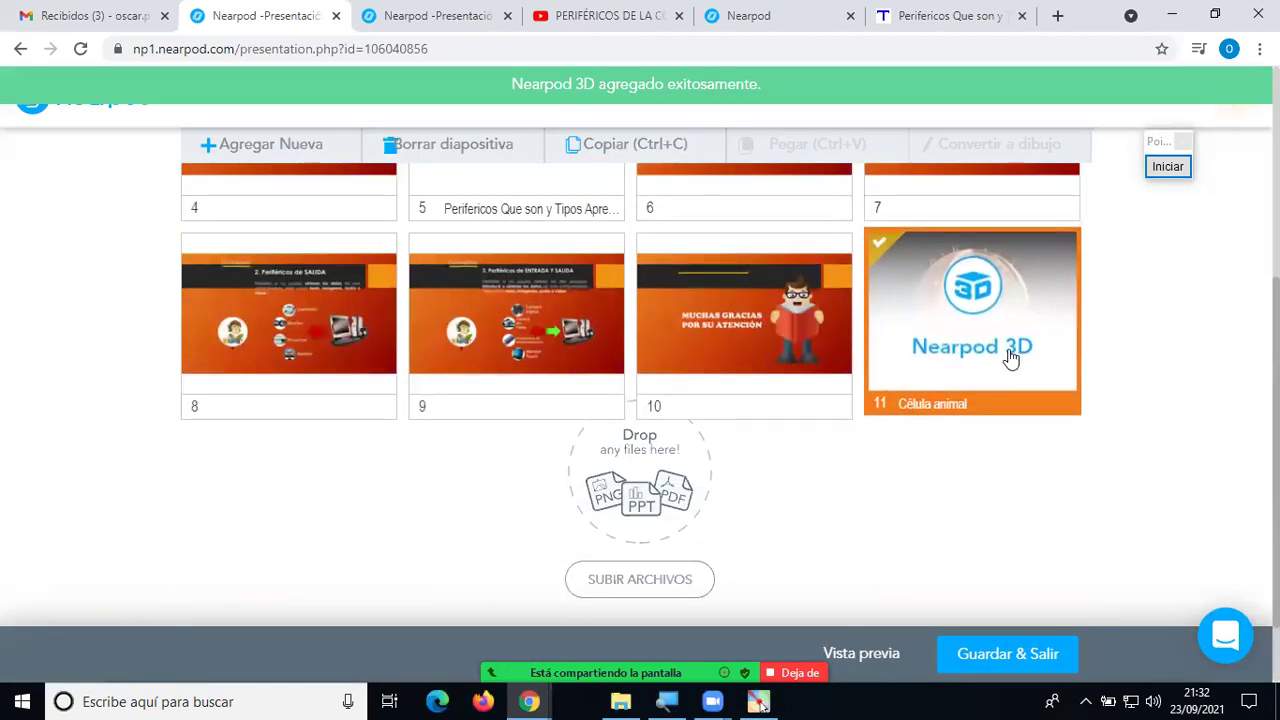
scroll(1134, 406, "up", 3)
scroll(1140, 443, "down", 2)
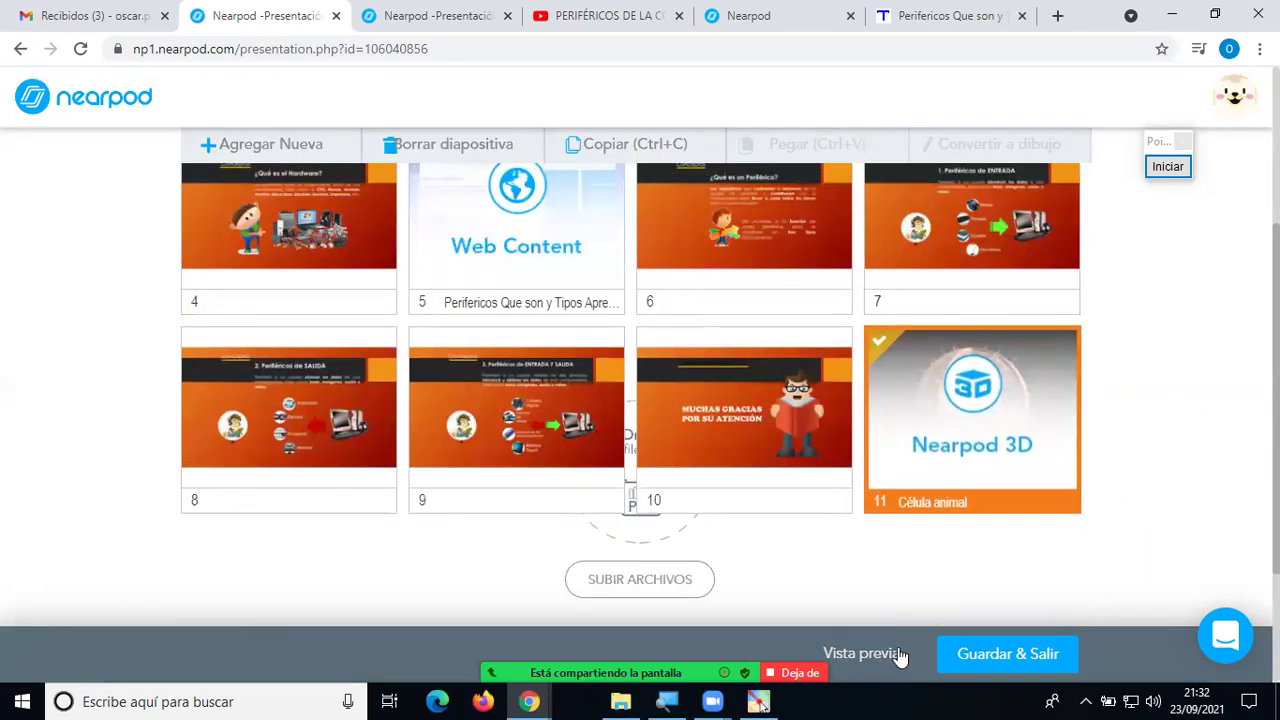
scroll(1068, 400, "down", 1)
left_click(1165, 176)
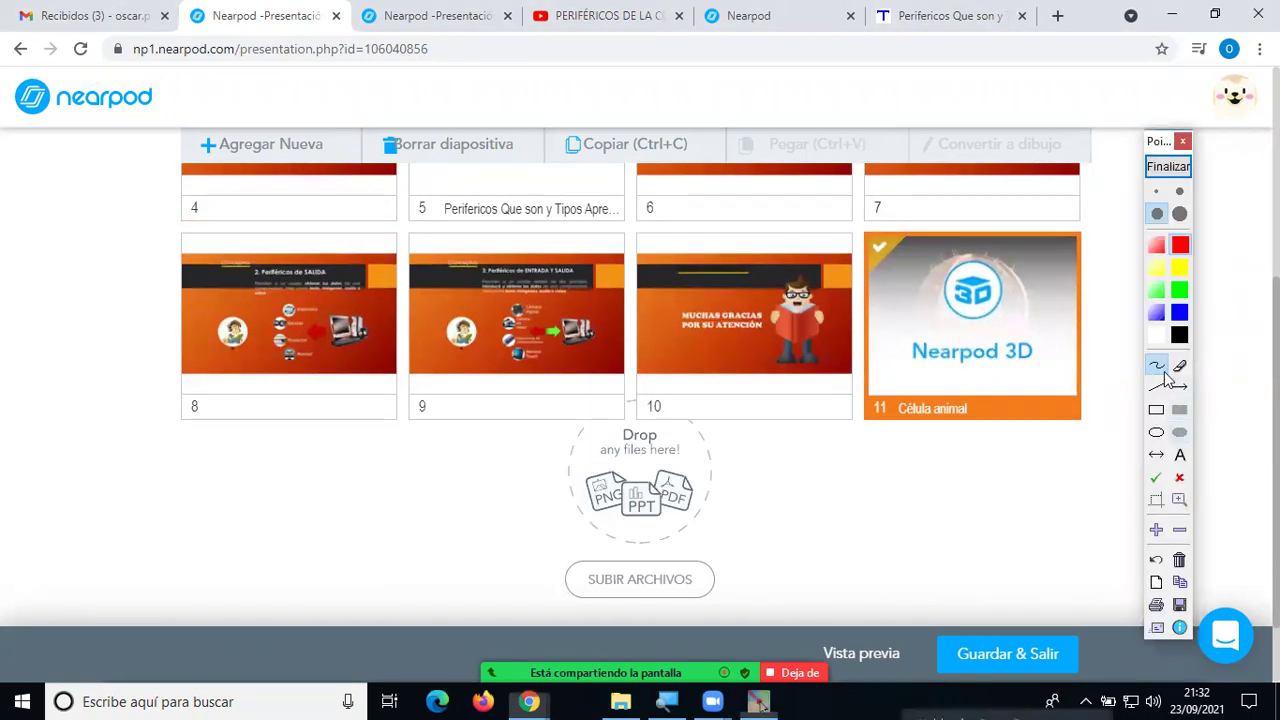
mouse_move(929, 488)
left_mouse_down()
mouse_move(878, 598)
mouse_move(882, 636)
mouse_move(918, 592)
mouse_move(880, 638)
mouse_move(868, 592)
mouse_move(905, 597)
mouse_move(896, 612)
left_mouse_up()
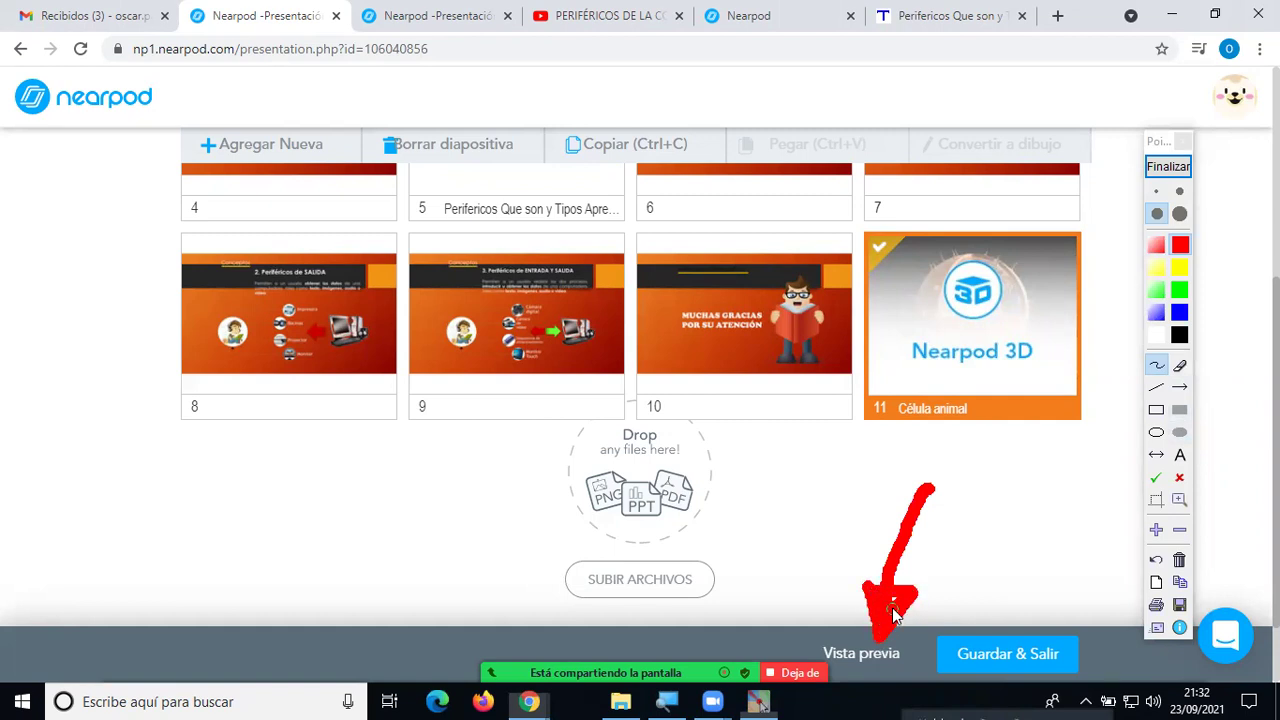
left_click(1168, 166)
Preview slide 11 as a student and rotate the 3D cell to reveal its cutaway interior.
left_click(856, 645)
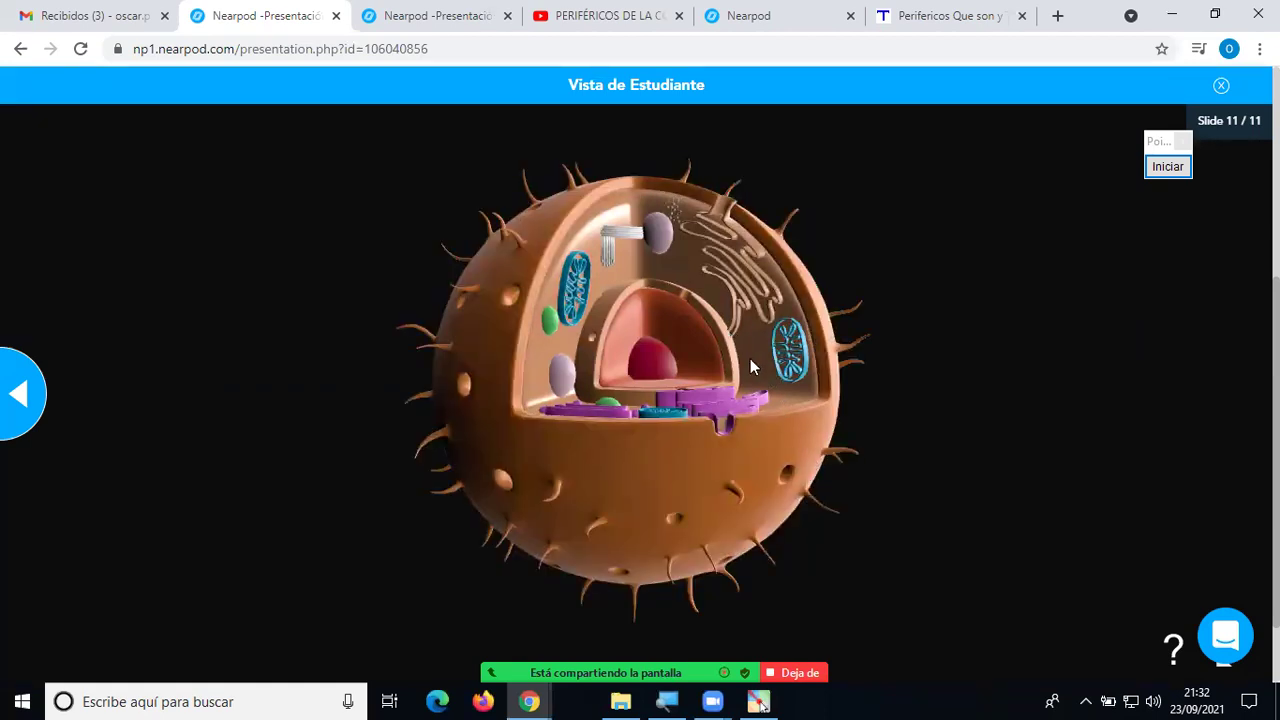
left_click_drag(714, 362, 525, 394)
left_click_drag(549, 446, 920, 434)
left_click_drag(472, 343, 877, 431)
left_click_drag(695, 371, 281, 397)
left_click_drag(699, 411, 866, 491)
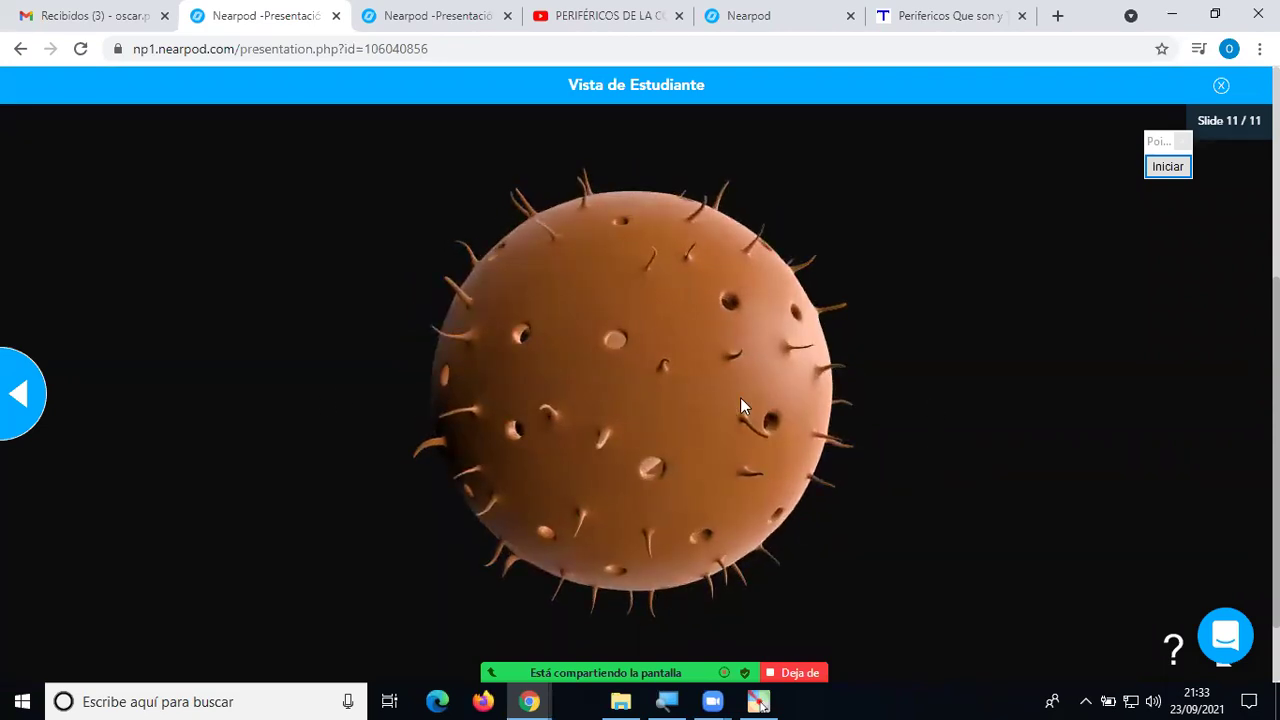
left_click_drag(654, 422, 1018, 283)
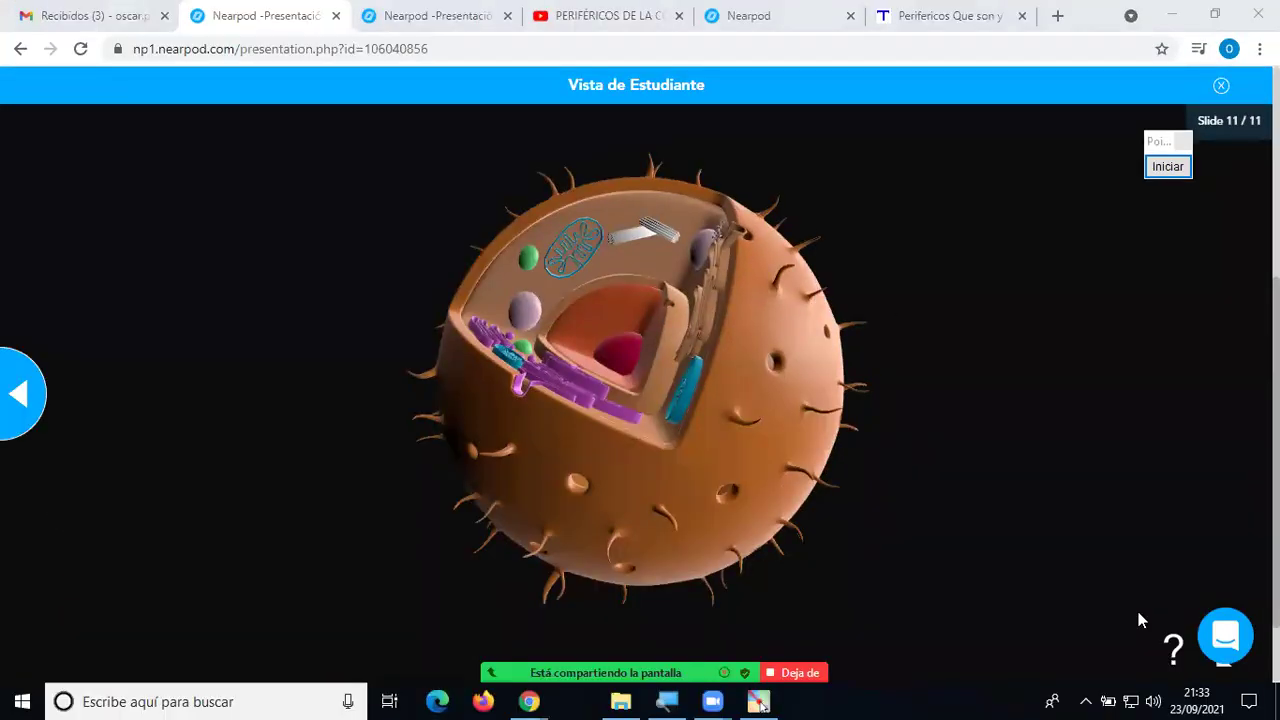
left_click(1180, 172)
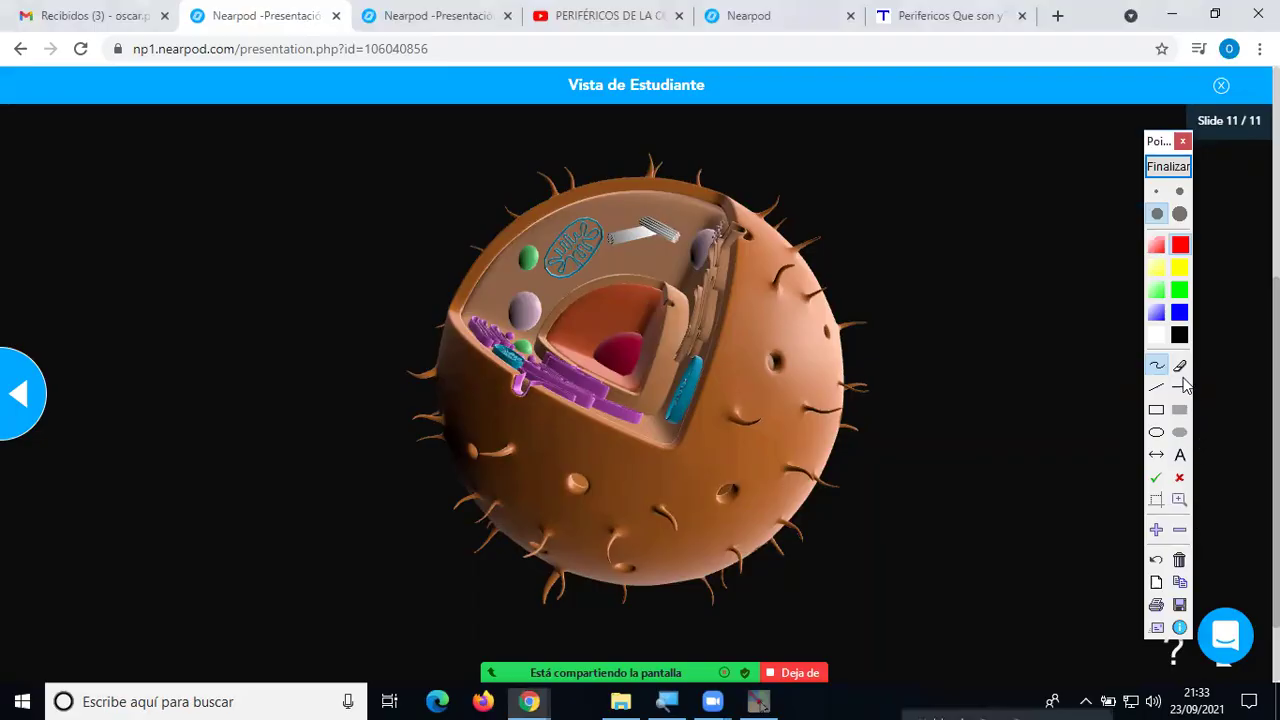
left_click_drag(708, 84, 757, 86)
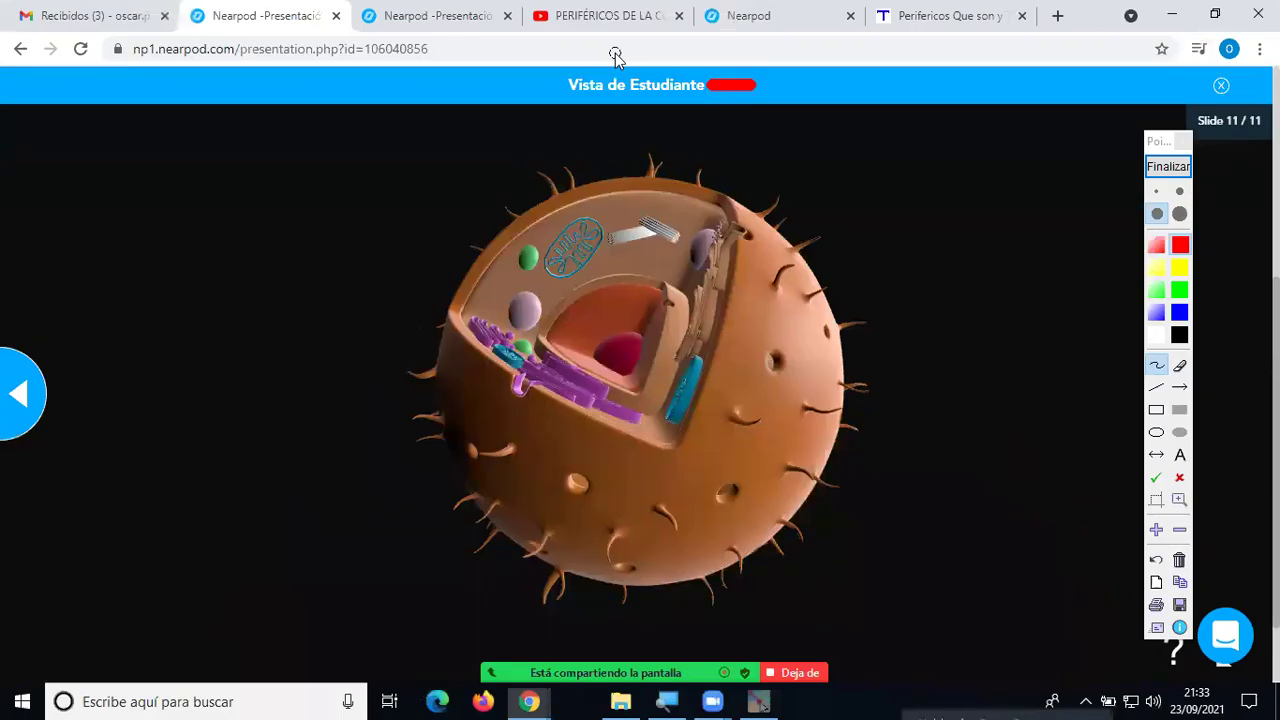
mouse_move(728, 97)
left_mouse_down()
mouse_move(1220, 100)
mouse_move(1203, 95)
mouse_move(1196, 116)
mouse_move(1125, 100)
left_mouse_up()
left_click(1180, 366)
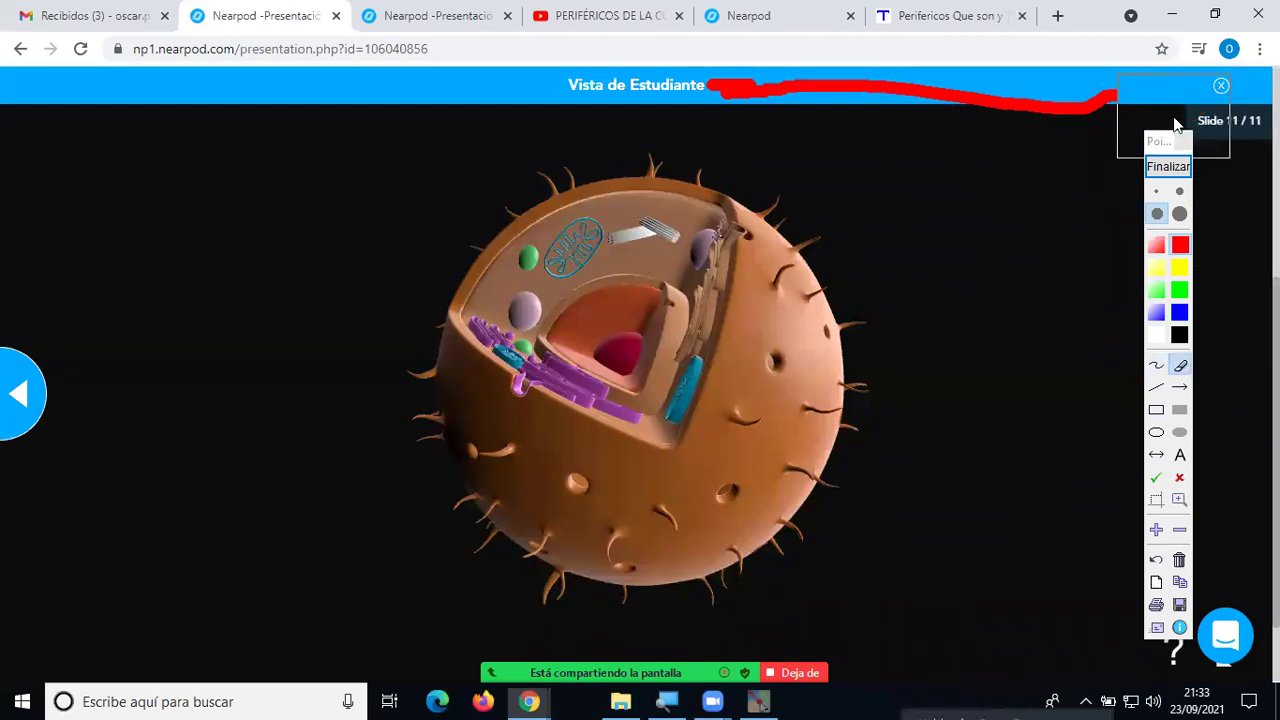
left_click(1157, 367)
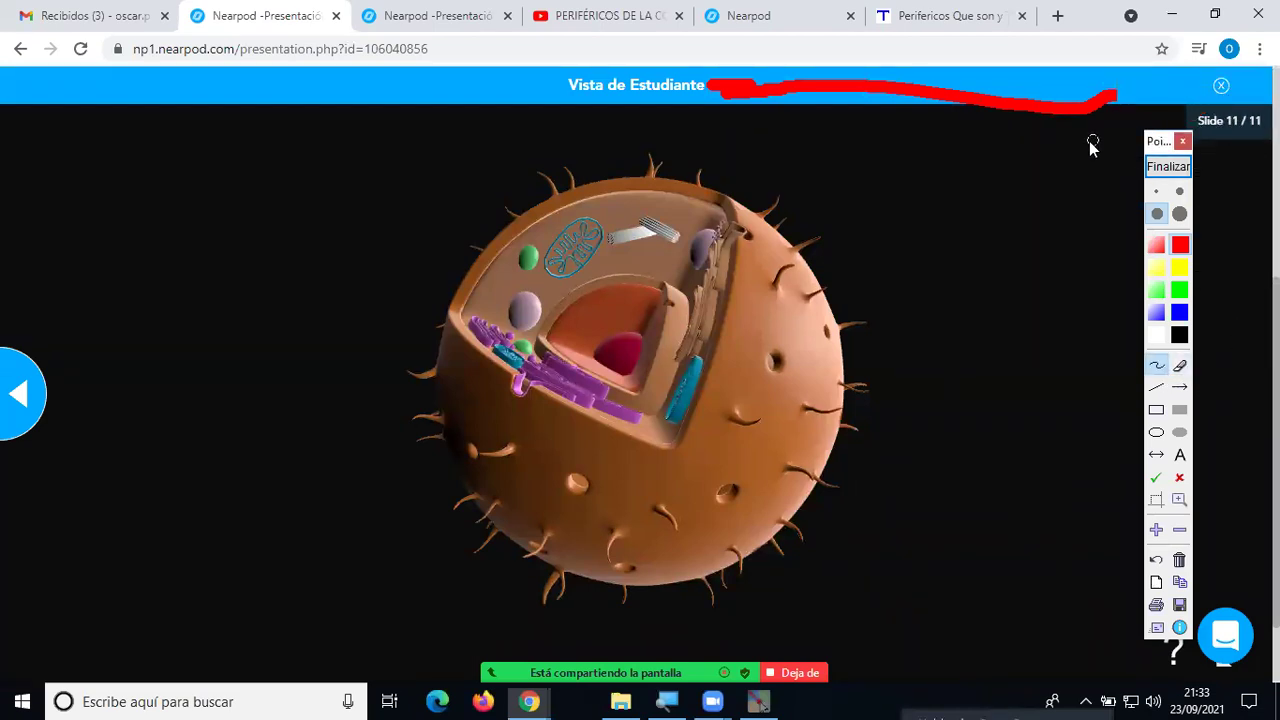
mouse_move(1112, 107)
left_mouse_down()
mouse_move(1181, 89)
mouse_move(1181, 112)
left_mouse_up()
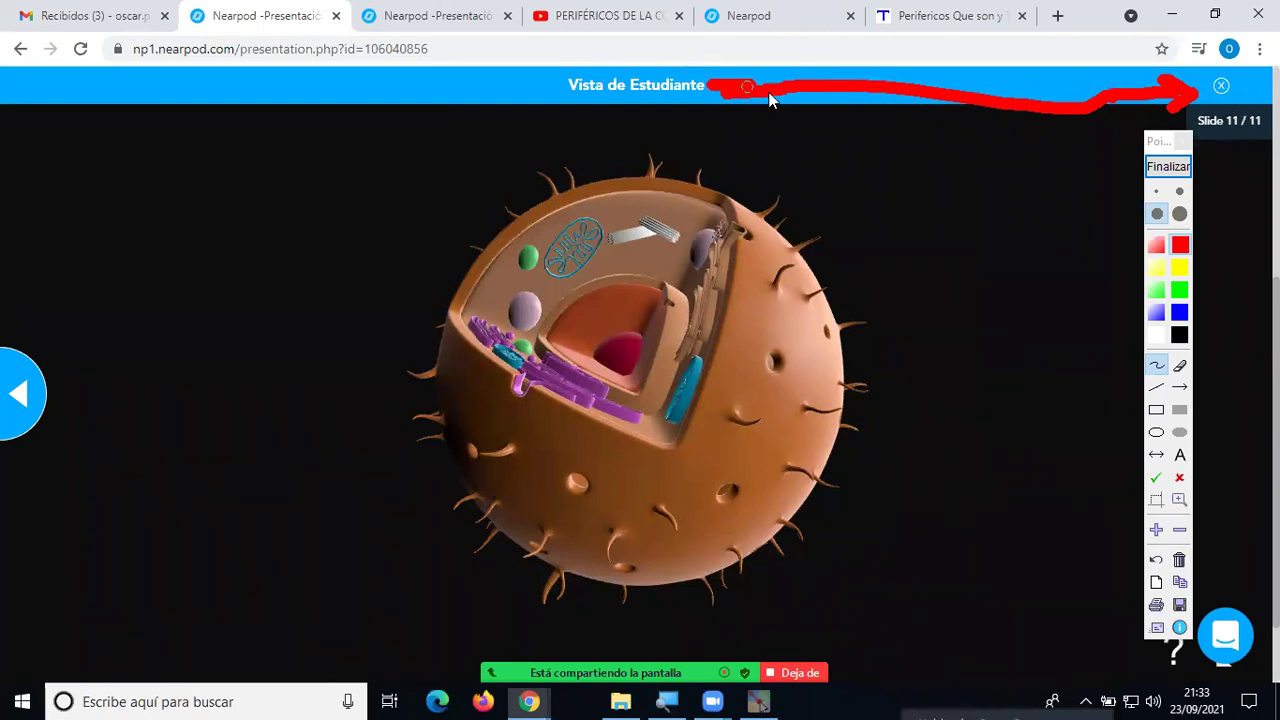
left_click(1166, 168)
left_click(1164, 174)
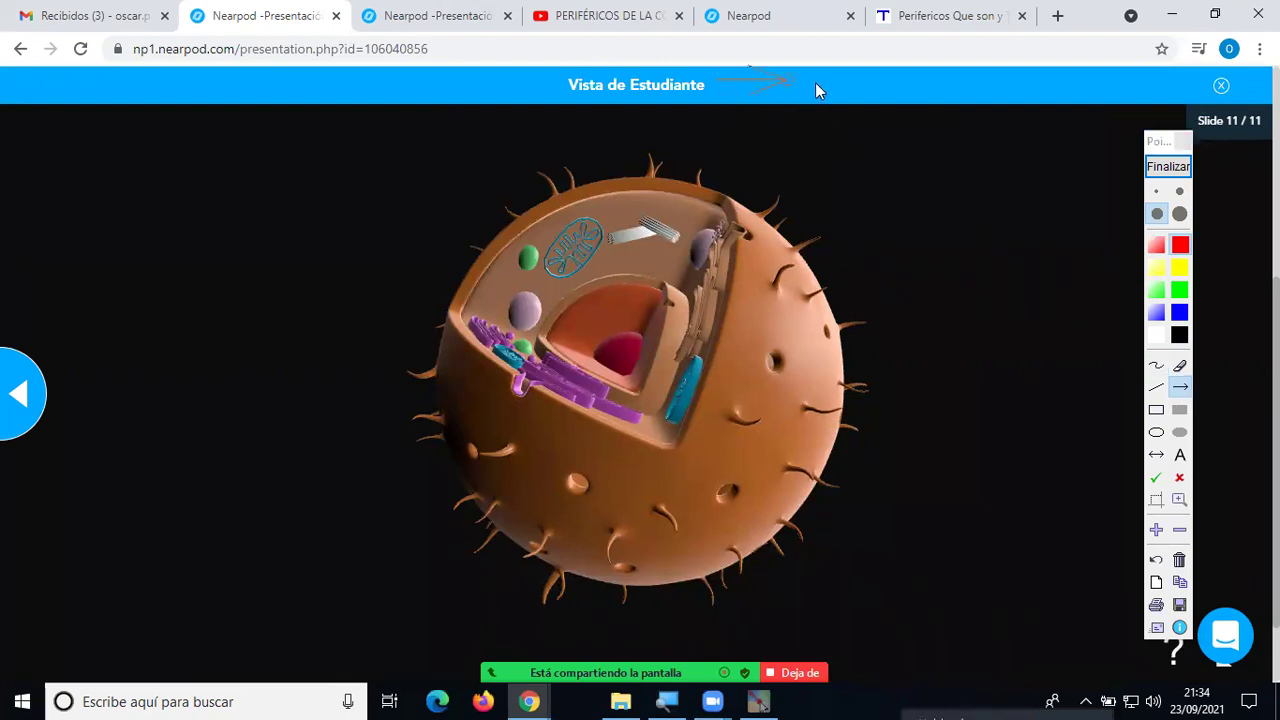
left_click_drag(1187, 78, 1201, 82)
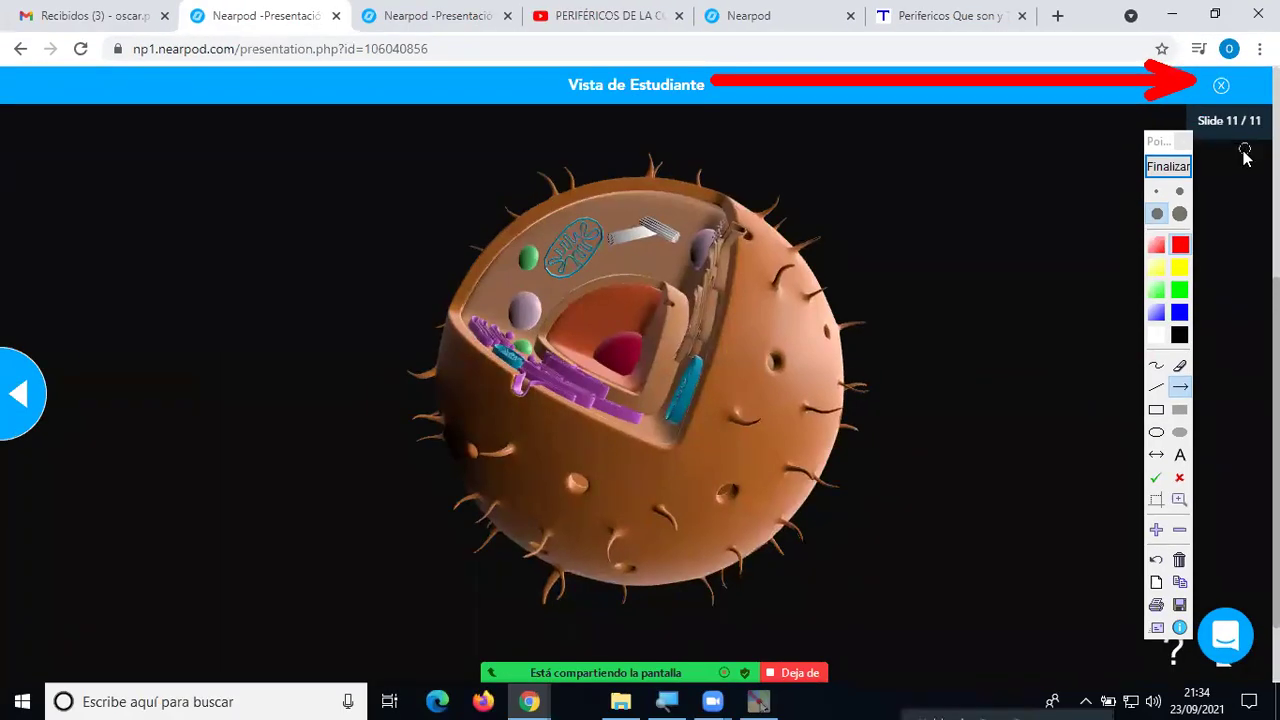
left_click(1168, 166)
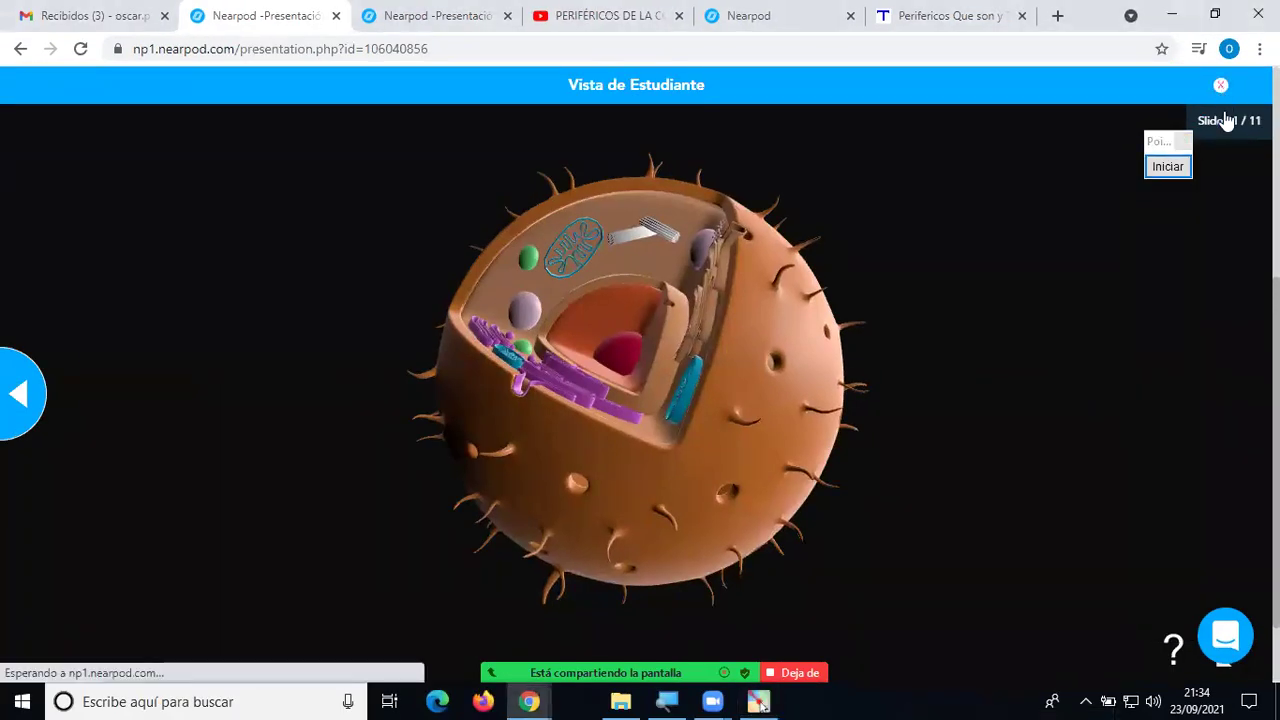
Close the student preview and delete the Nearpod 3D slide 11 from the lesson.
left_click(1220, 85)
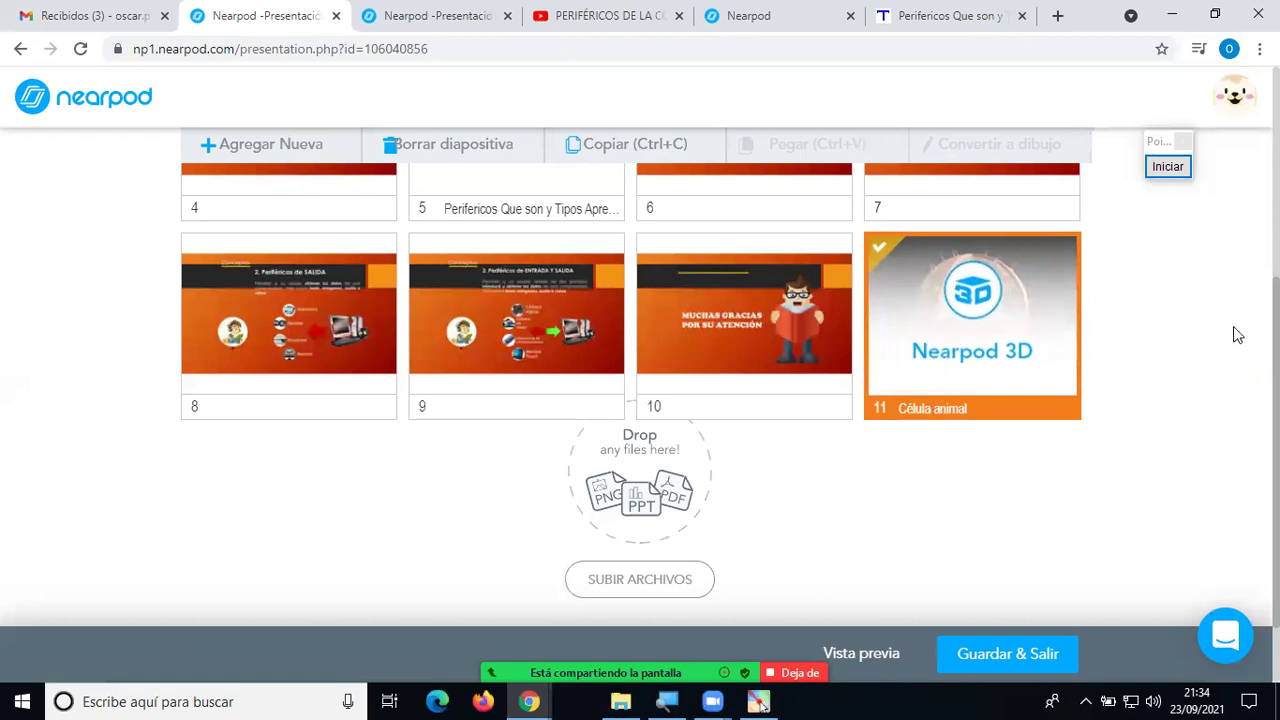
key("Delete")
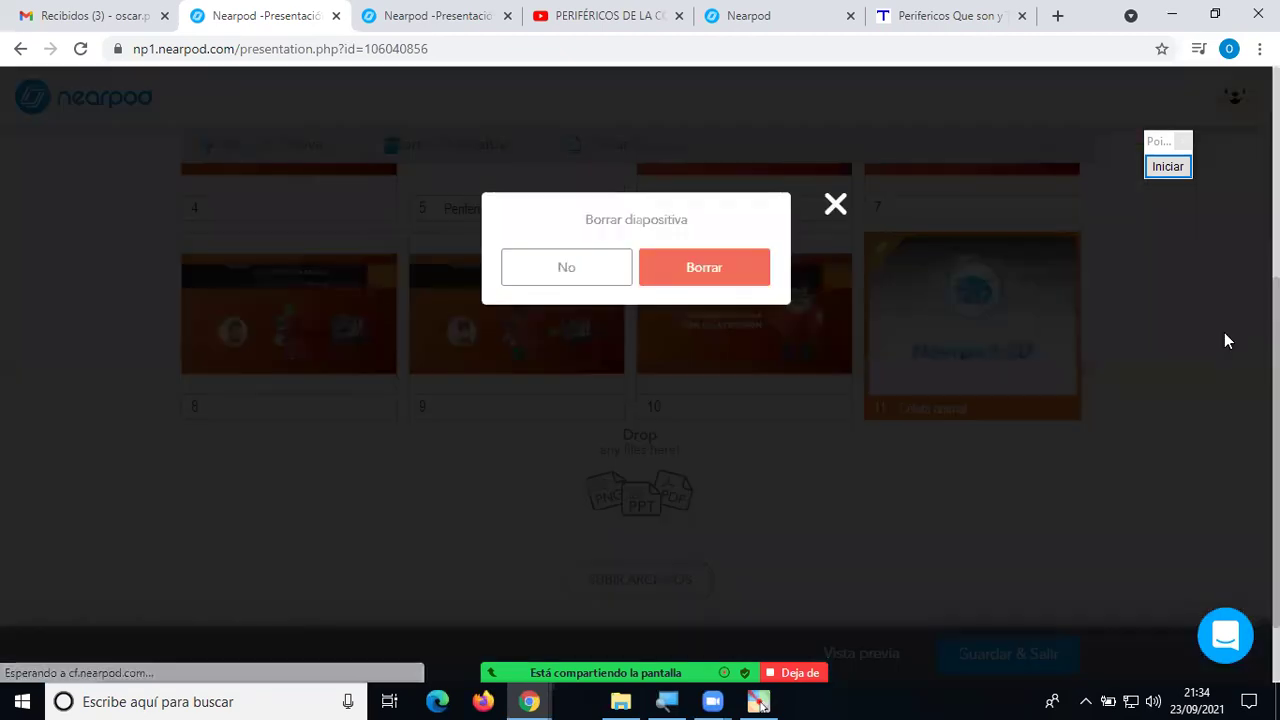
left_click(740, 276)
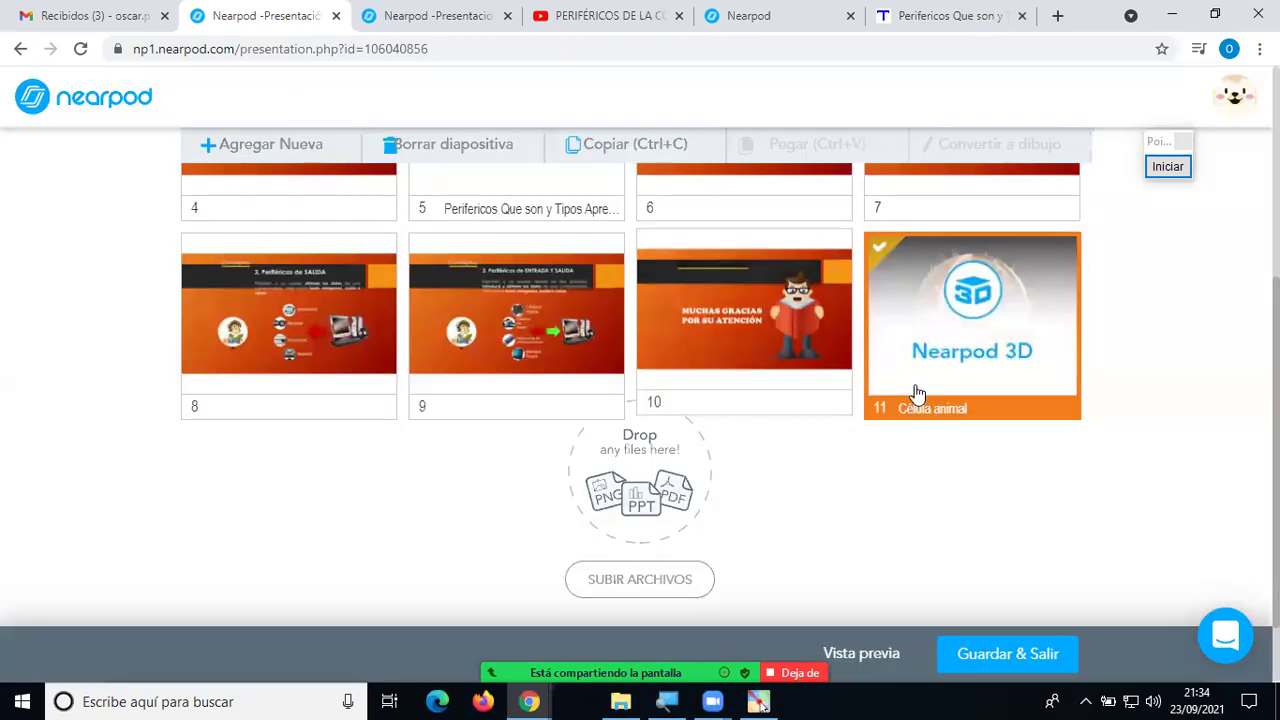
scroll(995, 390, "up", 5)
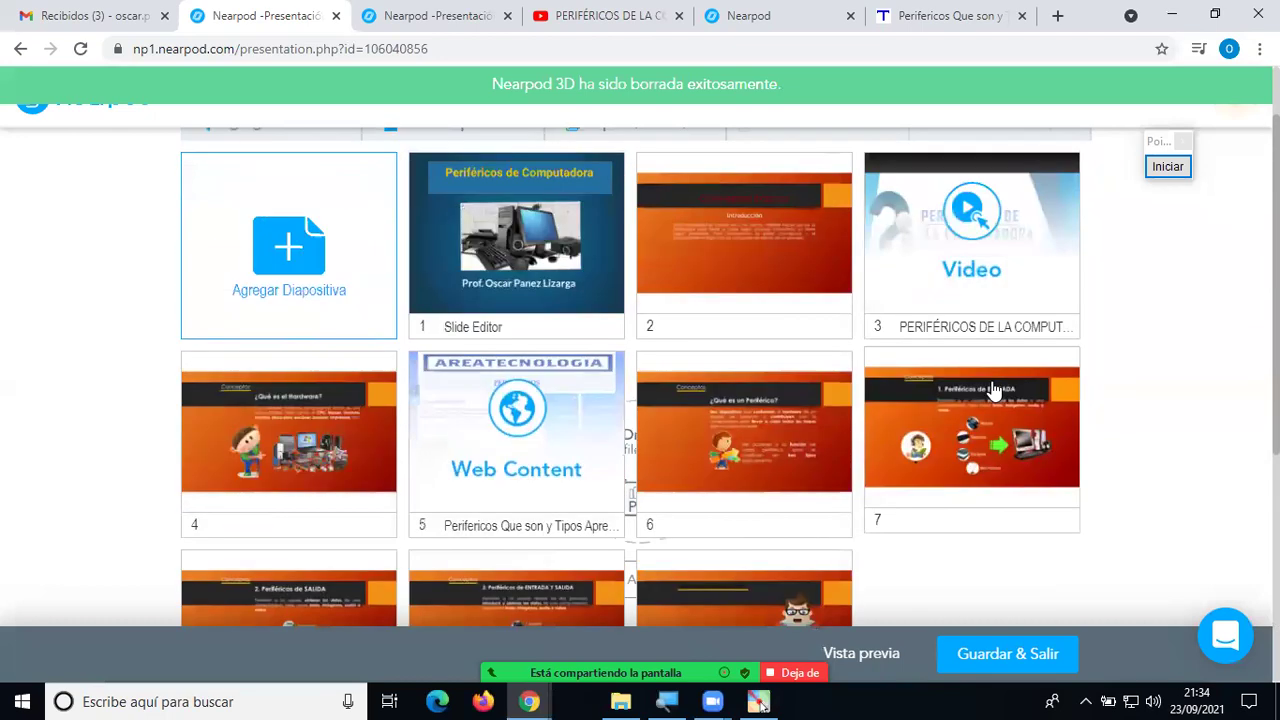
scroll(995, 390, "down", 1)
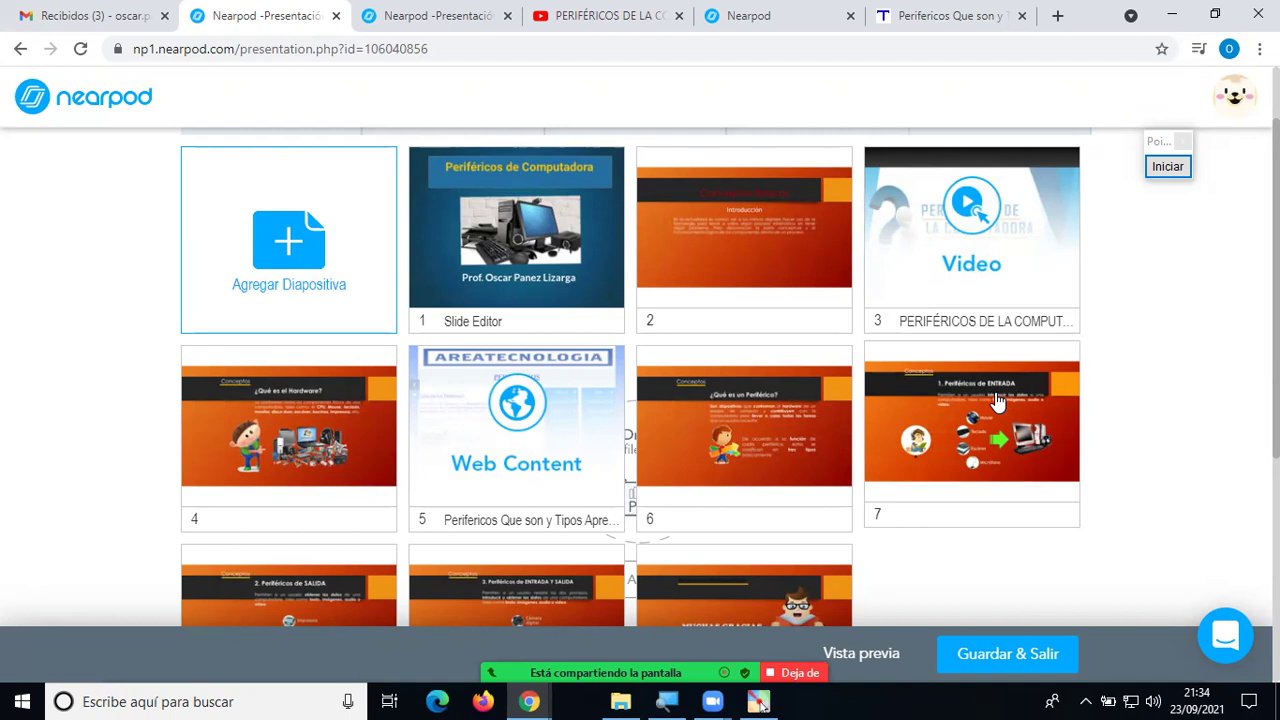
Open and dismiss the add-content chooser twice, then switch to the Fracciones presentation tab.
left_click(303, 253)
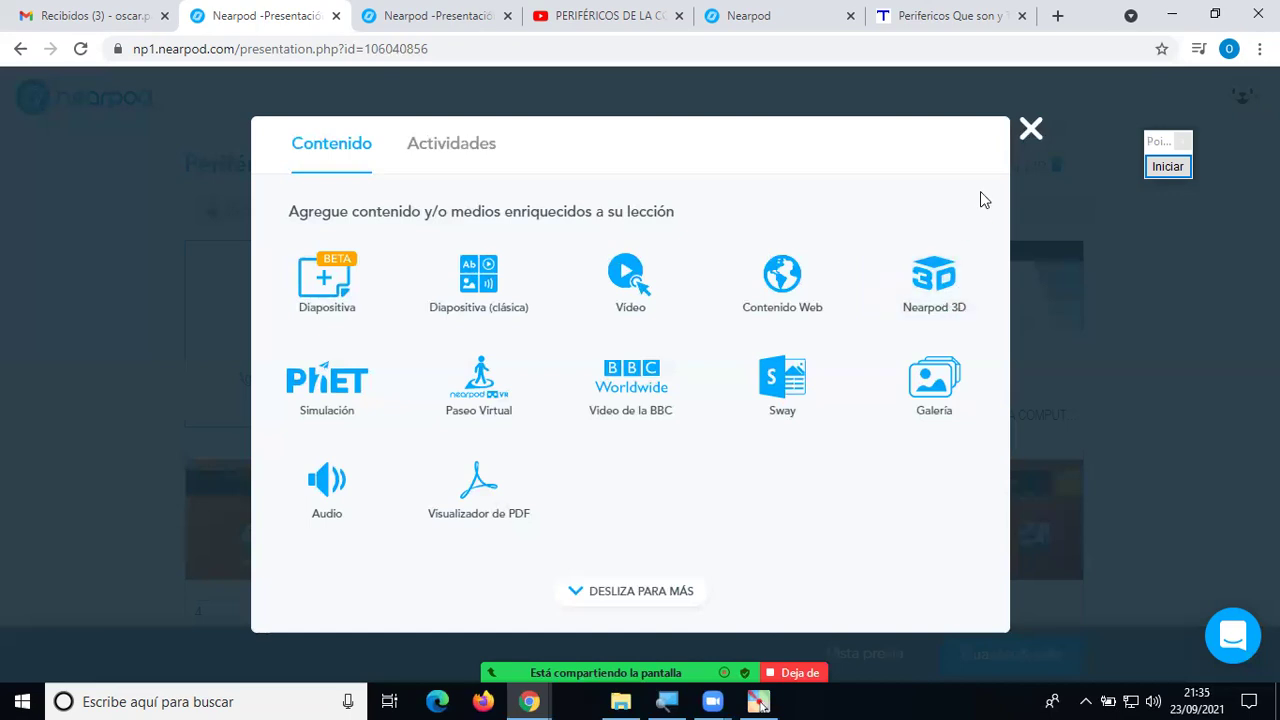
left_click(1030, 131)
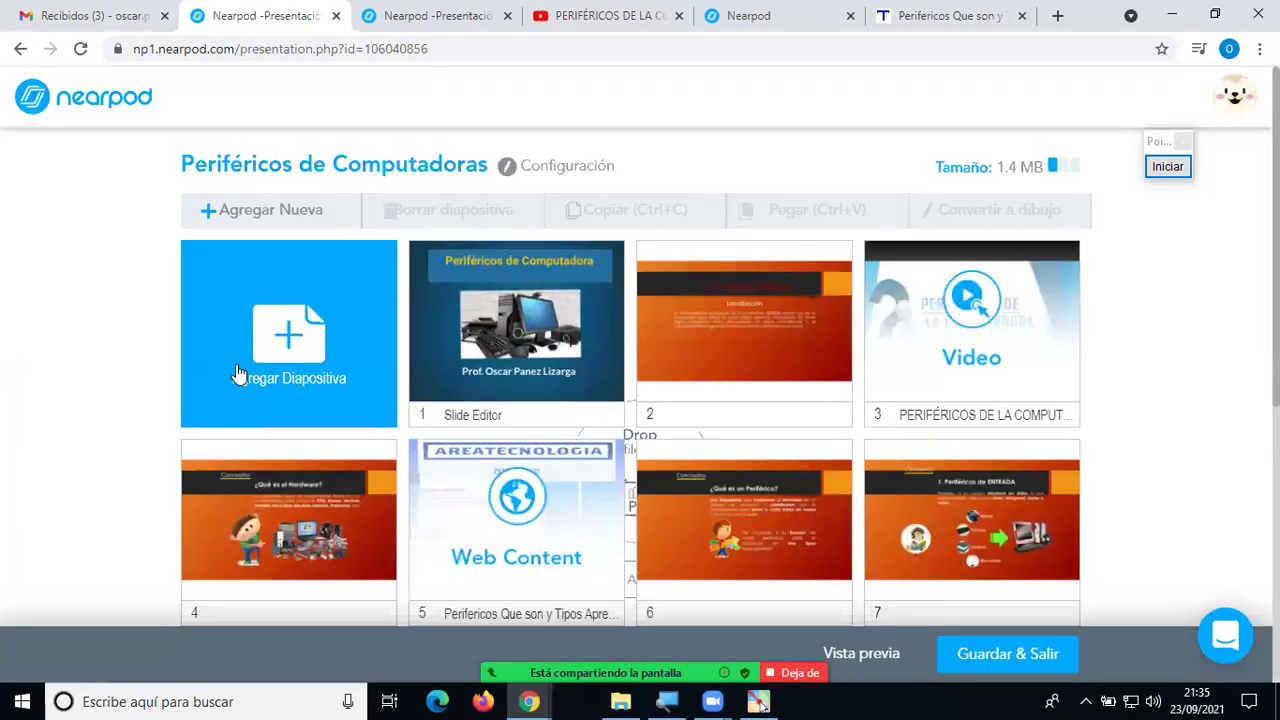
left_click(302, 340)
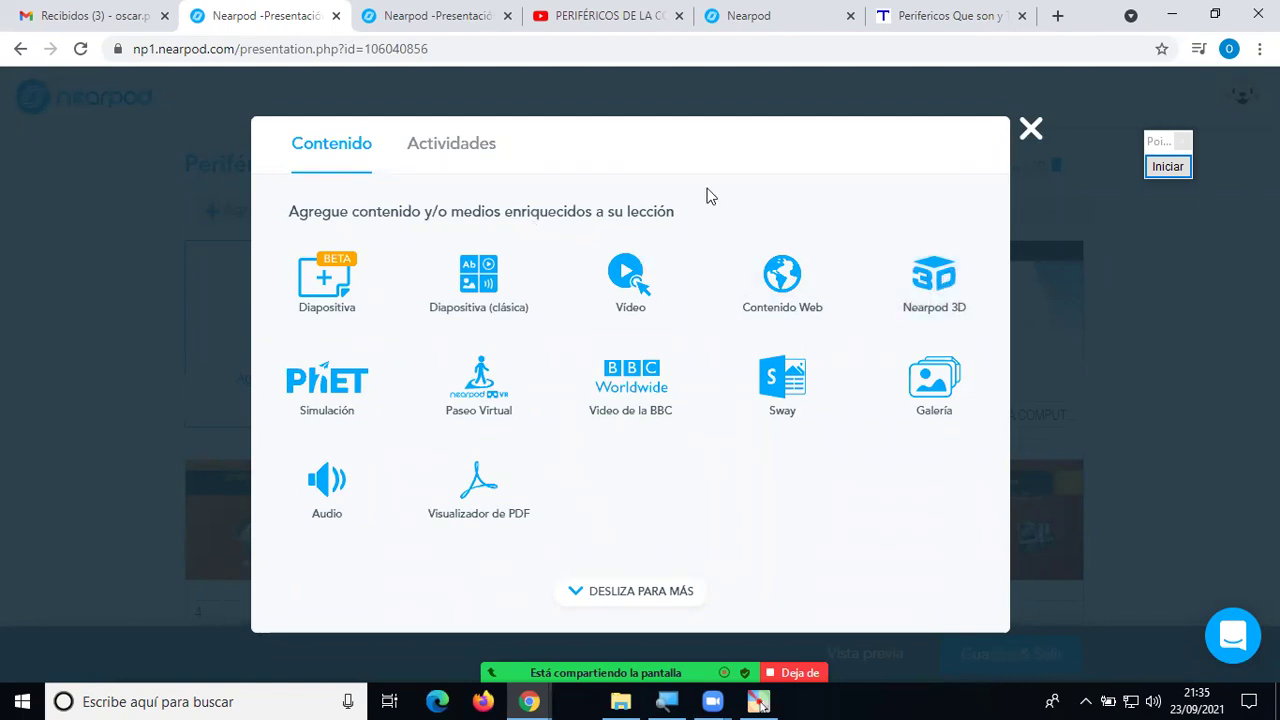
left_click(1028, 134)
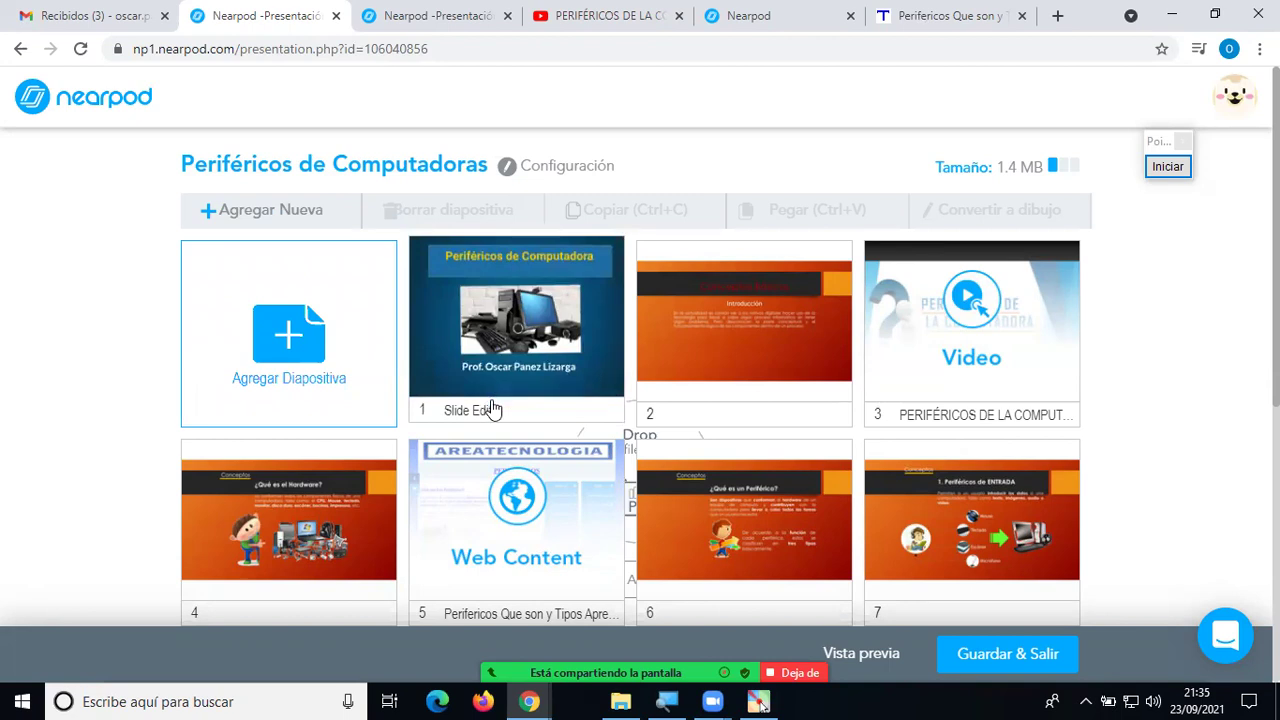
left_click(421, 28)
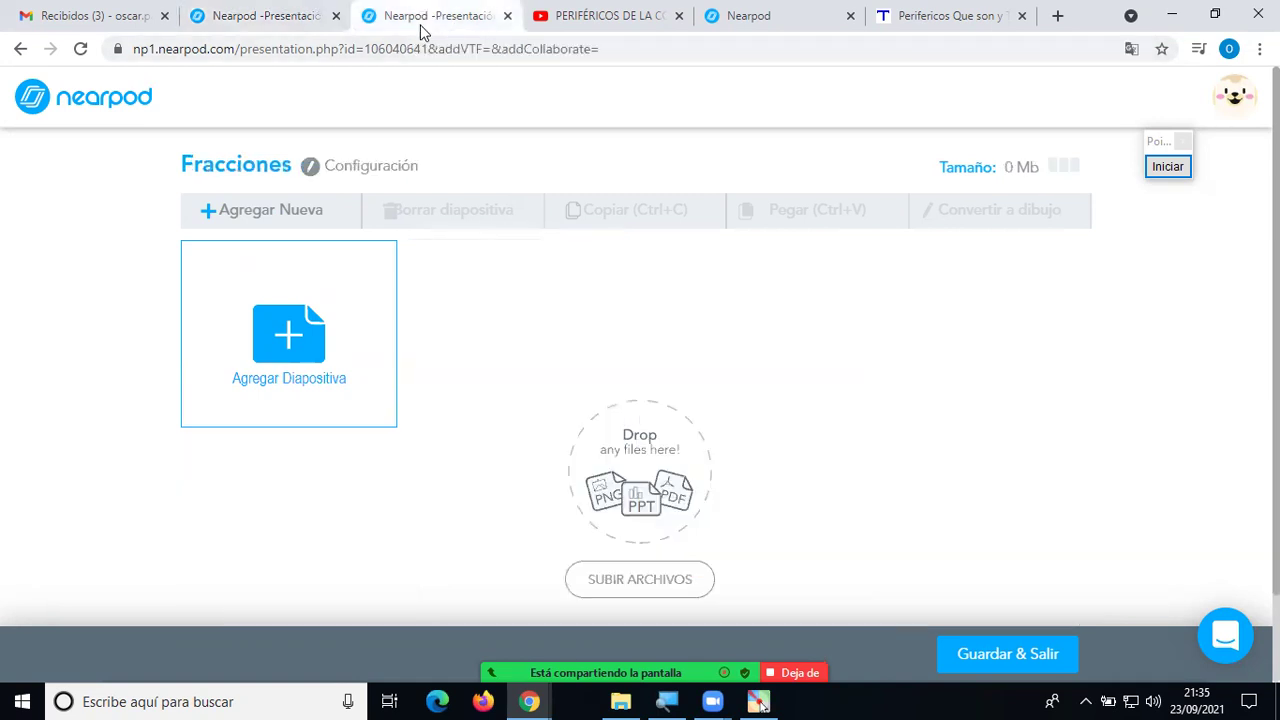
Browse the Nearpod lesson library, then return to the Periféricos de Computadoras editor tab.
left_click(91, 105)
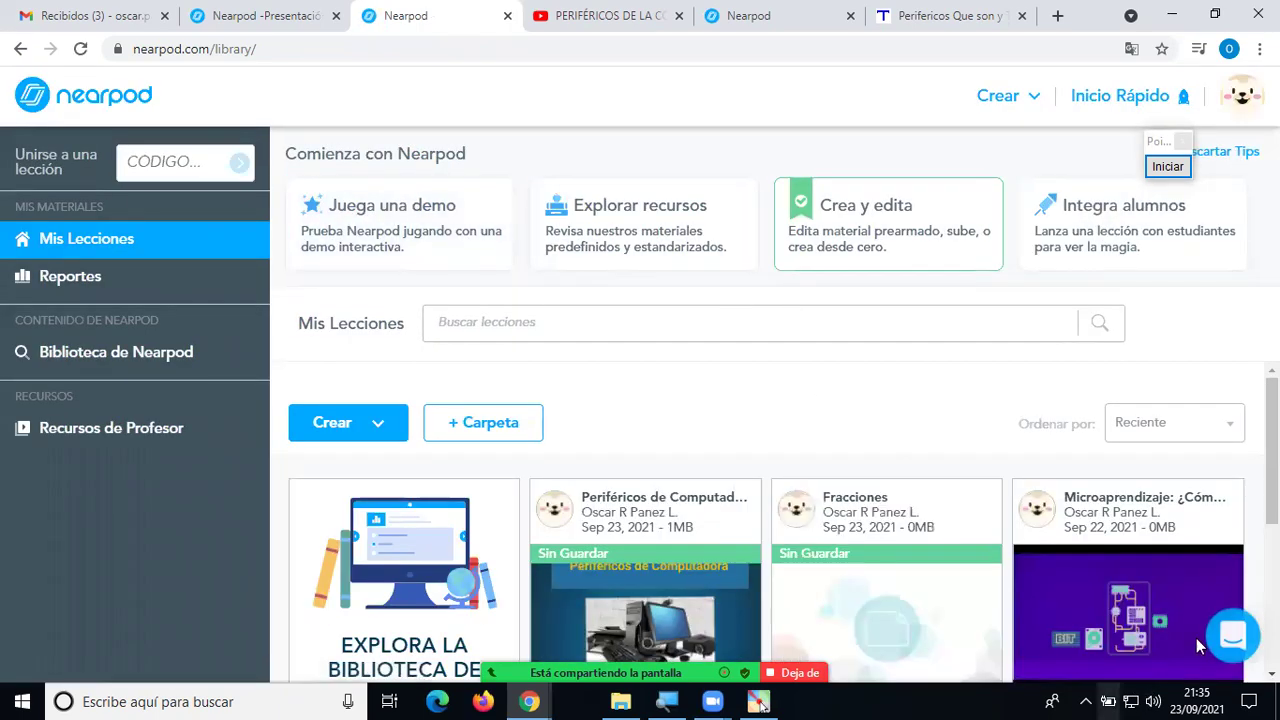
scroll(917, 487, "down", 2)
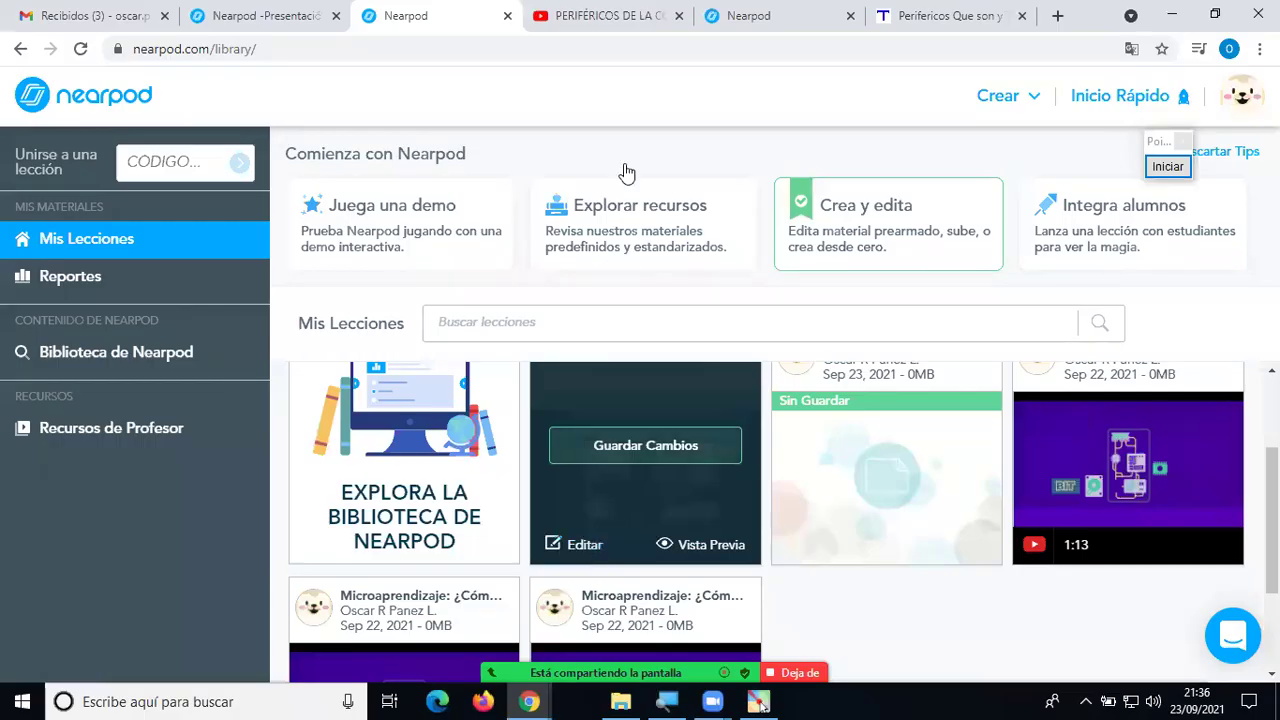
left_click(280, 18)
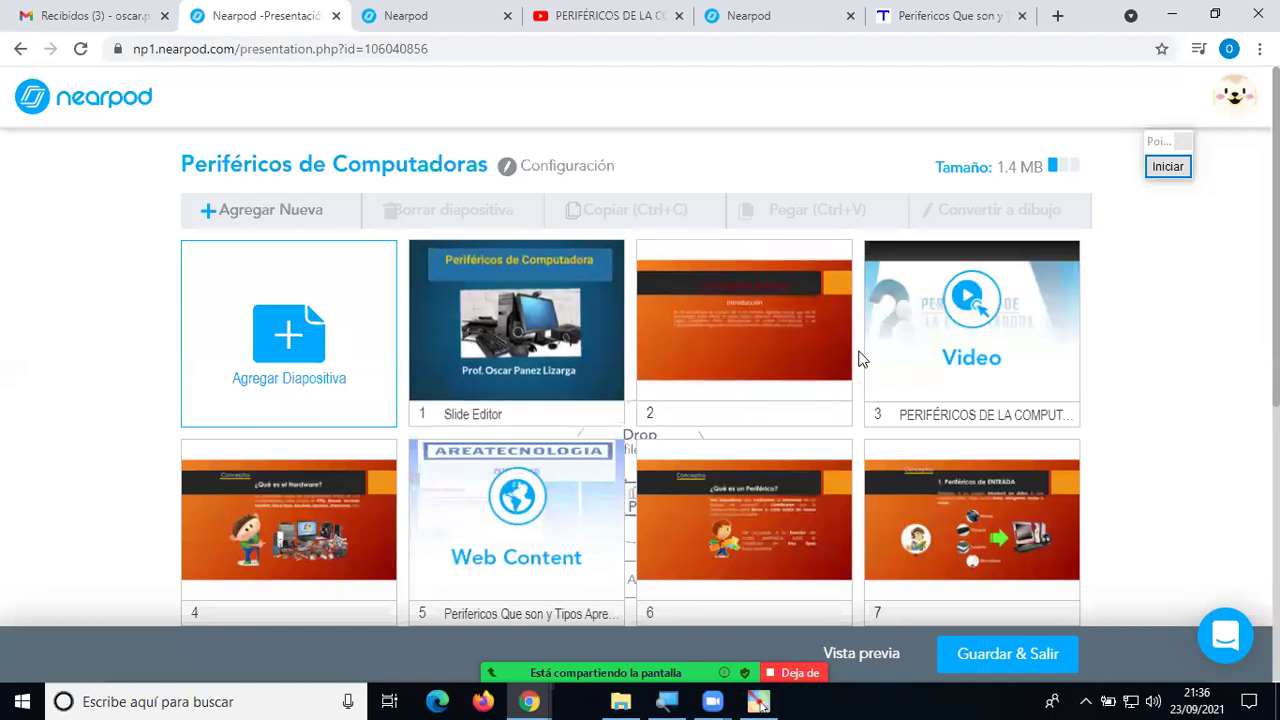
Open the add-content chooser, close it without choosing, and reopen it.
left_click(300, 357)
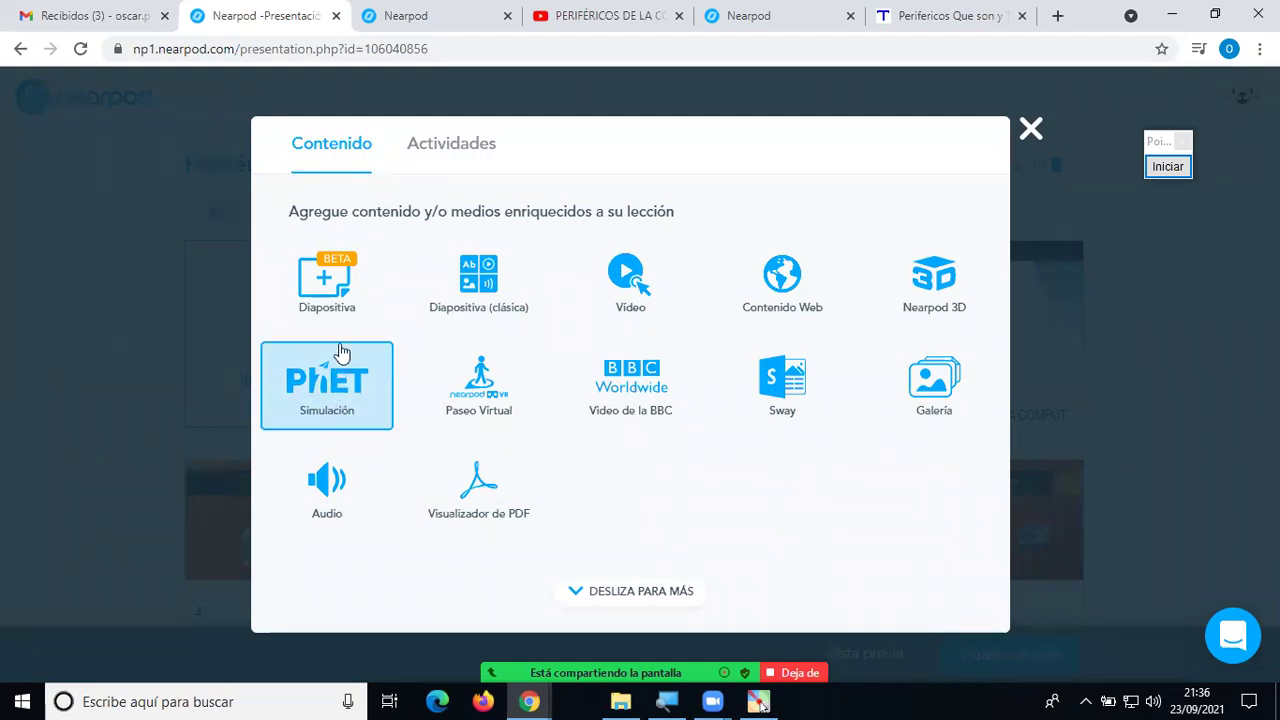
left_click(1030, 128)
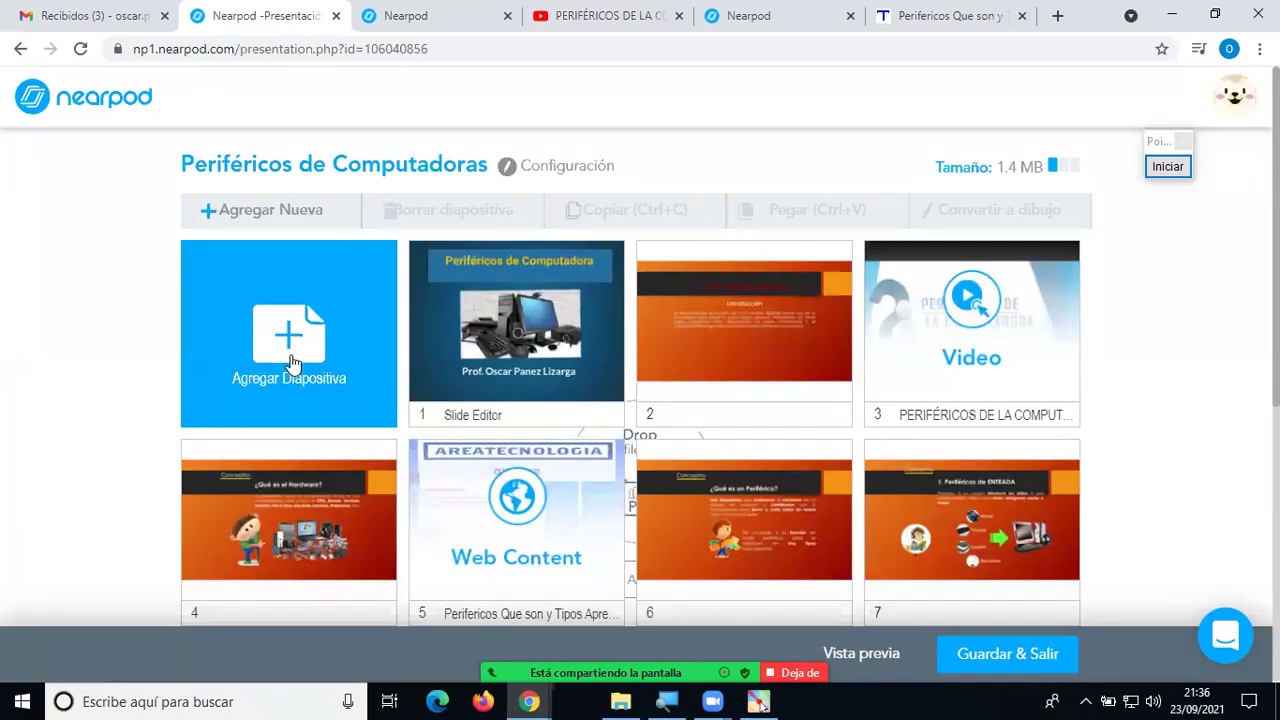
left_click(291, 362)
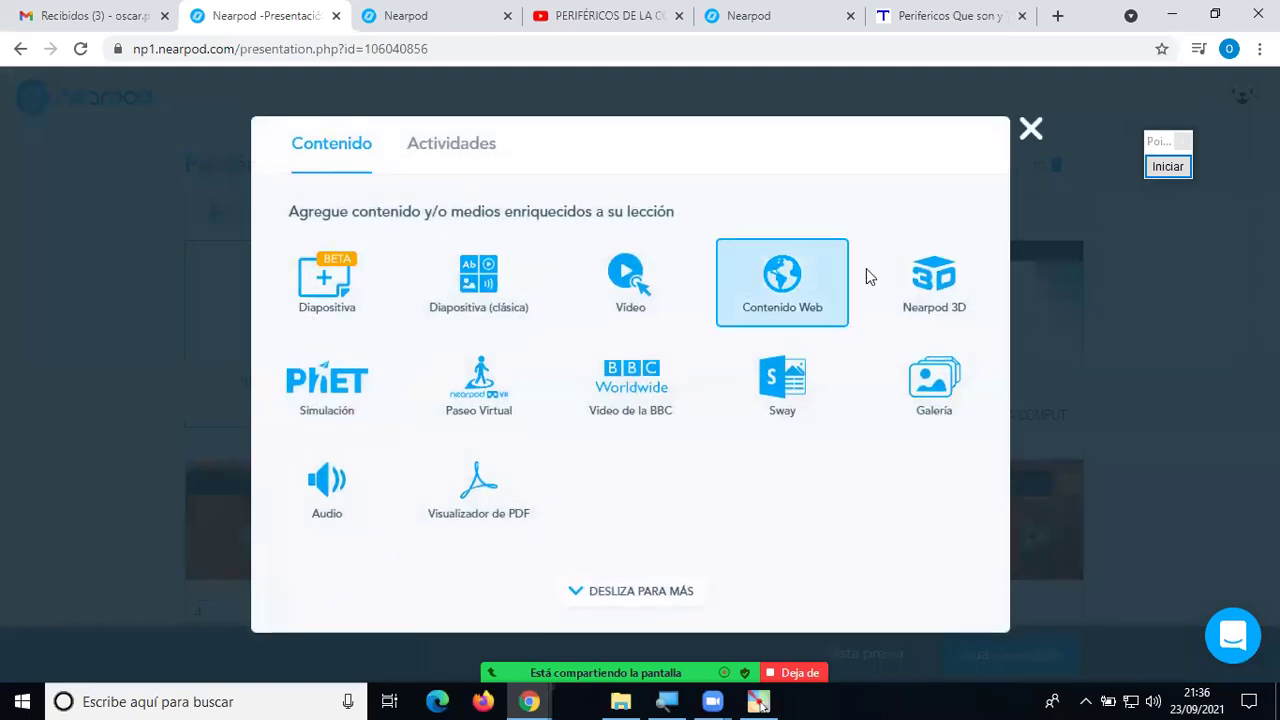
Select the PhET 'Construir una fraccion' simulation in the Simulación catalogue.
left_click(330, 392)
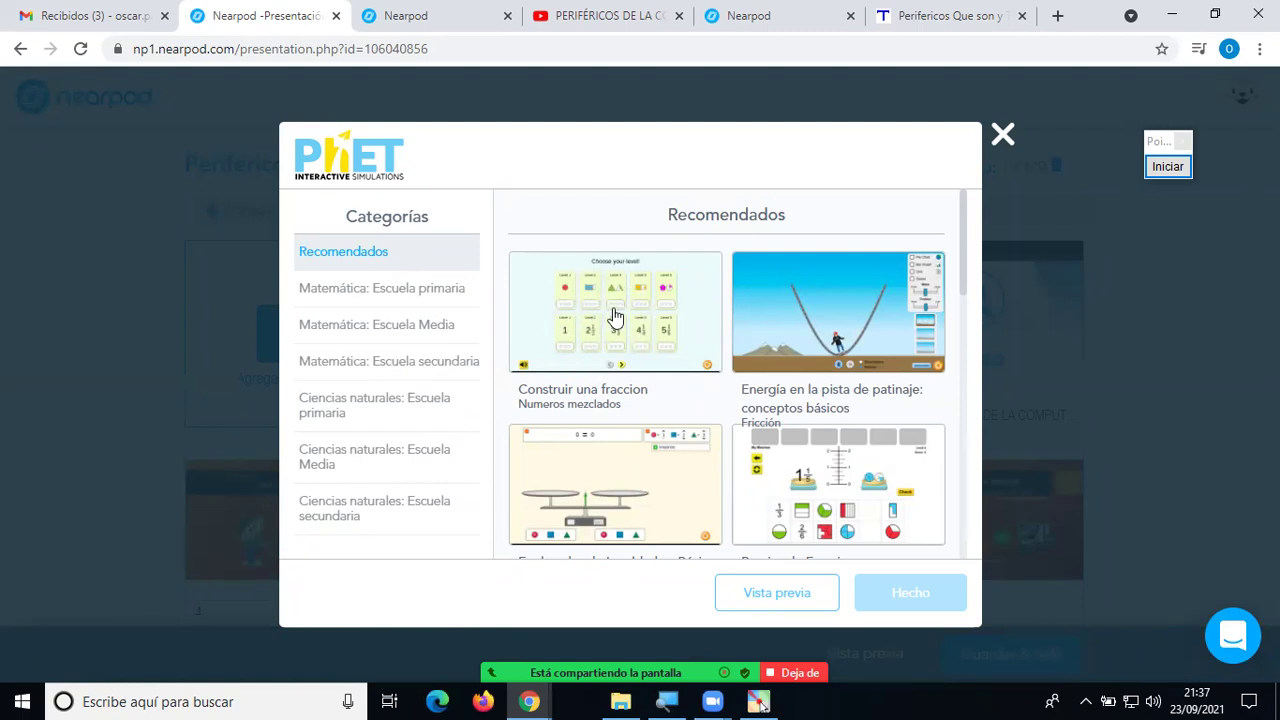
left_click(607, 316)
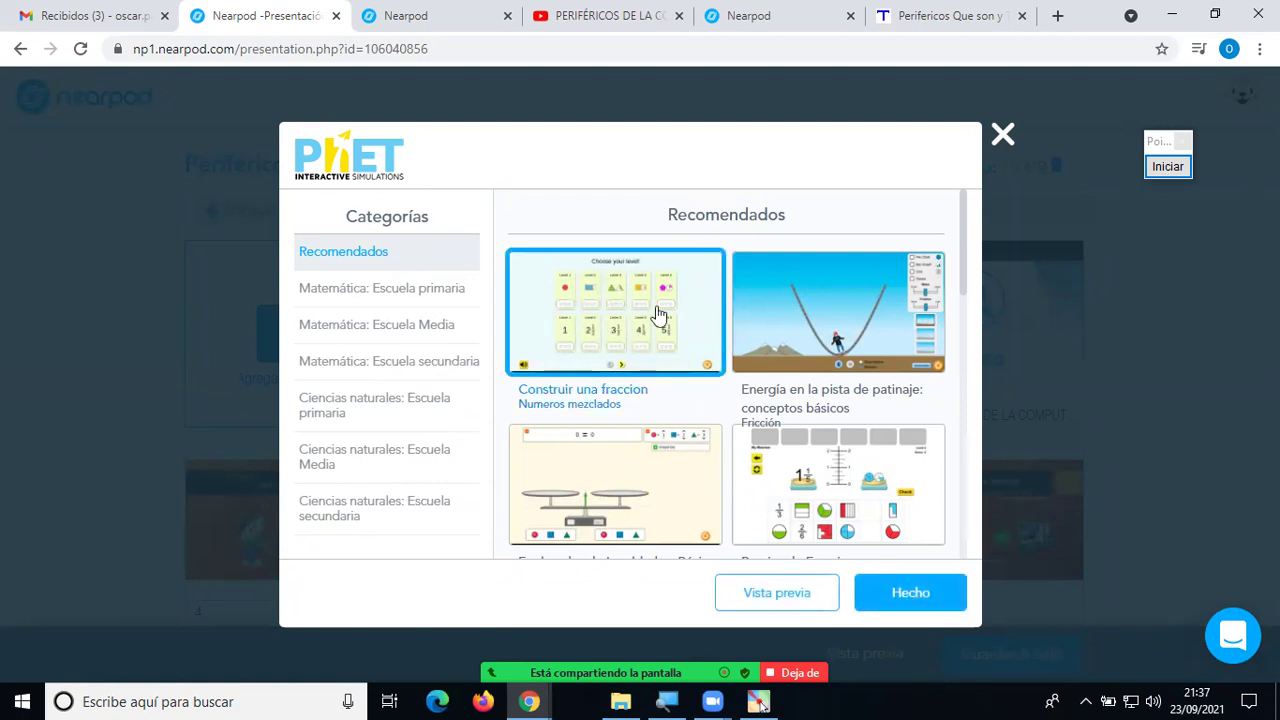
left_click(885, 591)
Preview the Construir una fraccion simulation and open its shapes Level 1 game.
left_click(613, 313)
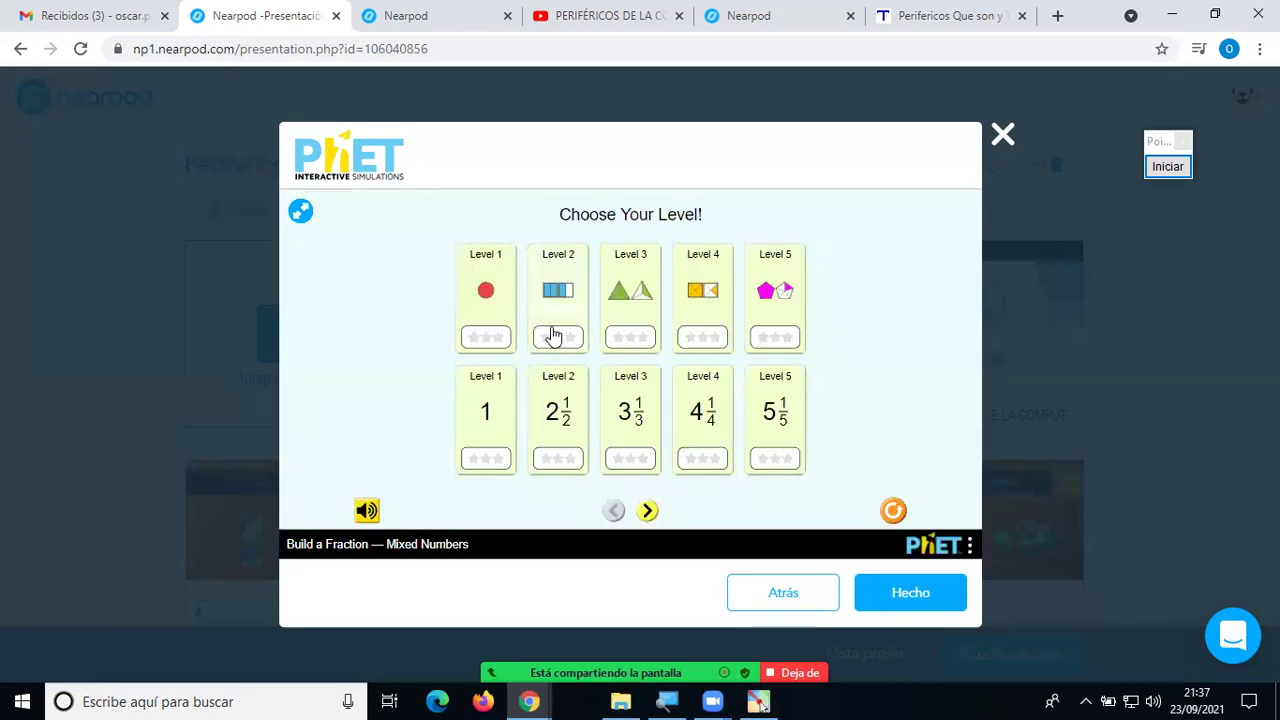
left_click(767, 592)
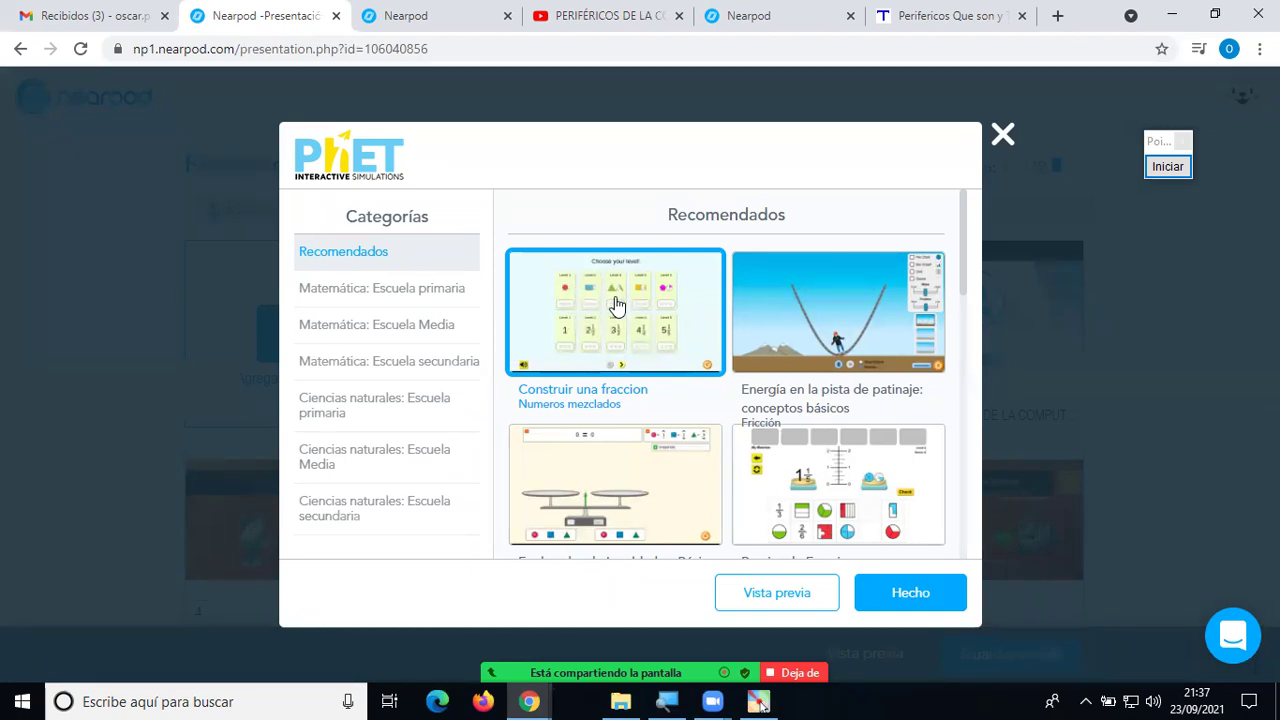
left_click(617, 305)
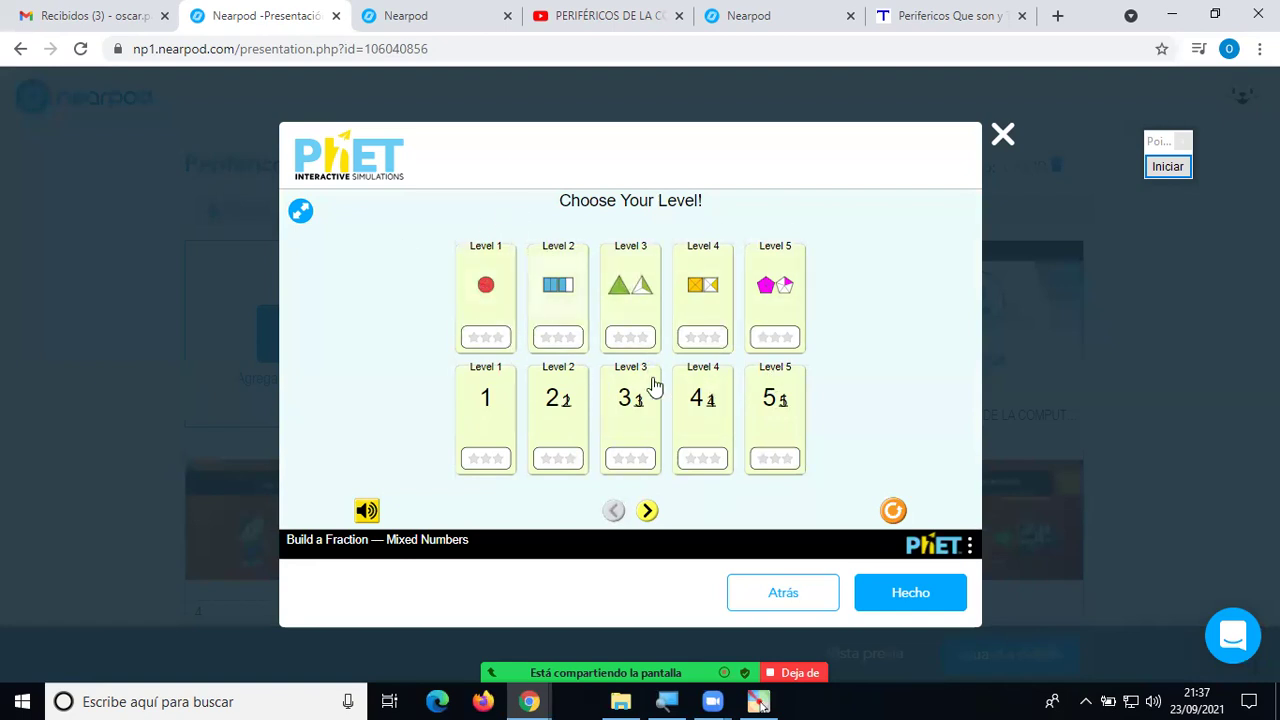
left_click(487, 282)
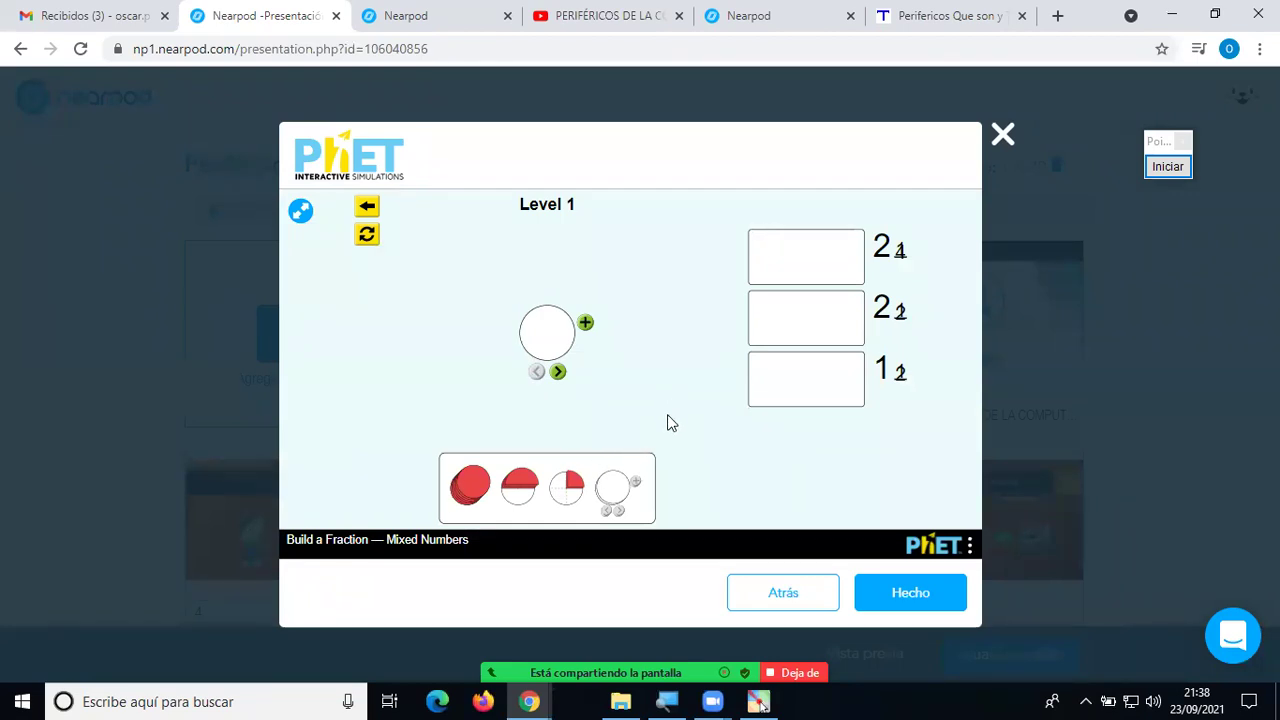
Reopen the fraction simulation preview and start the Level 2 mixed-number game.
left_click(760, 591)
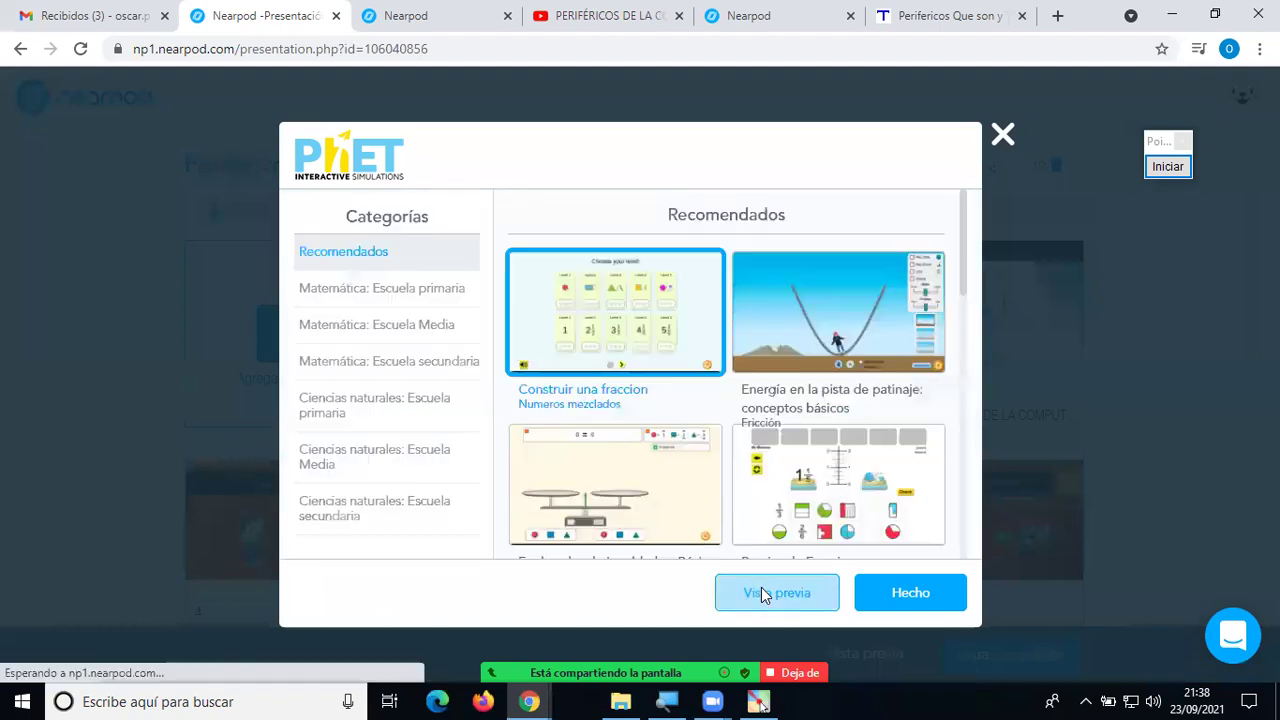
double_click(637, 343)
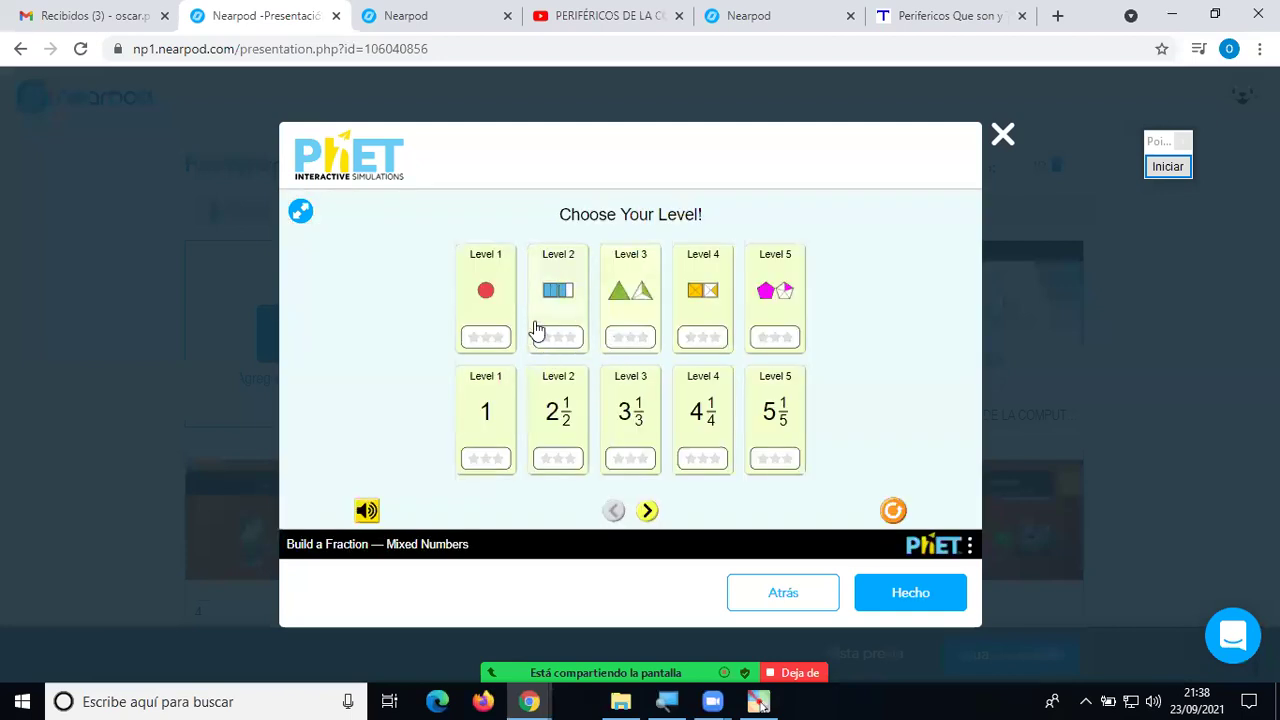
left_click(558, 300)
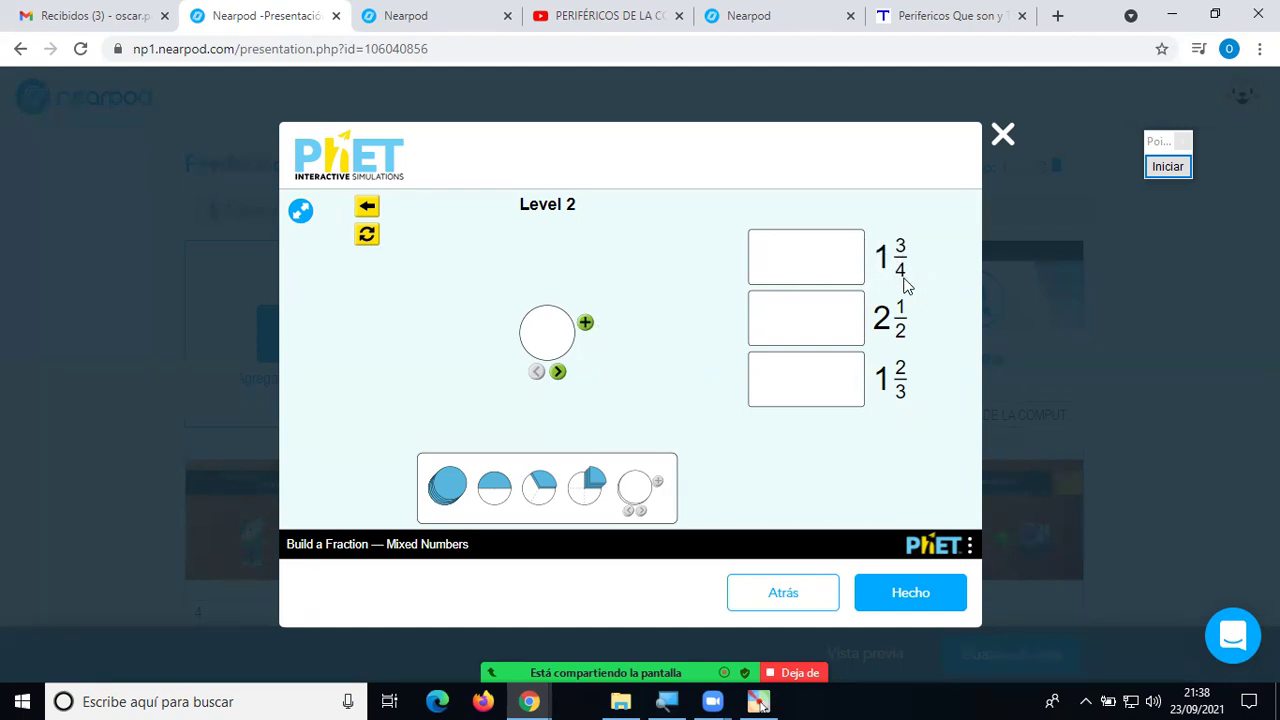
Add a second circle, fill the first with a whole piece, and change circle divisions.
left_click(587, 323)
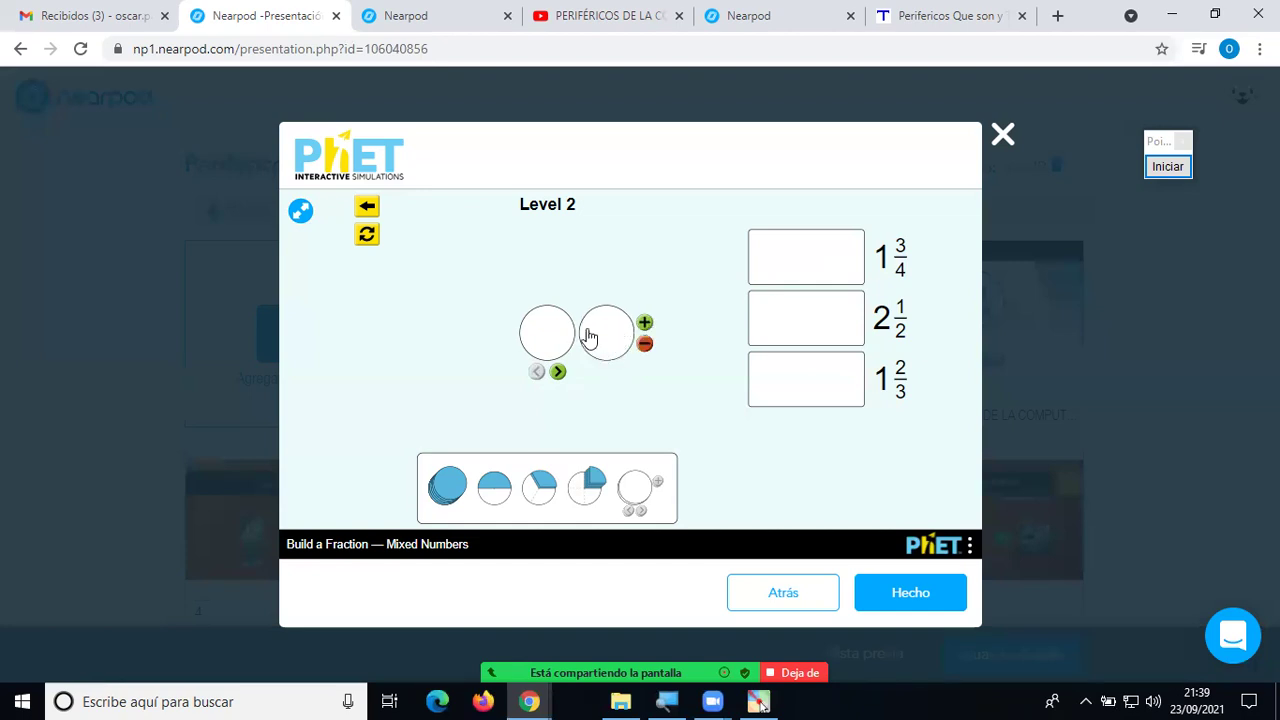
left_click_drag(449, 482, 543, 345)
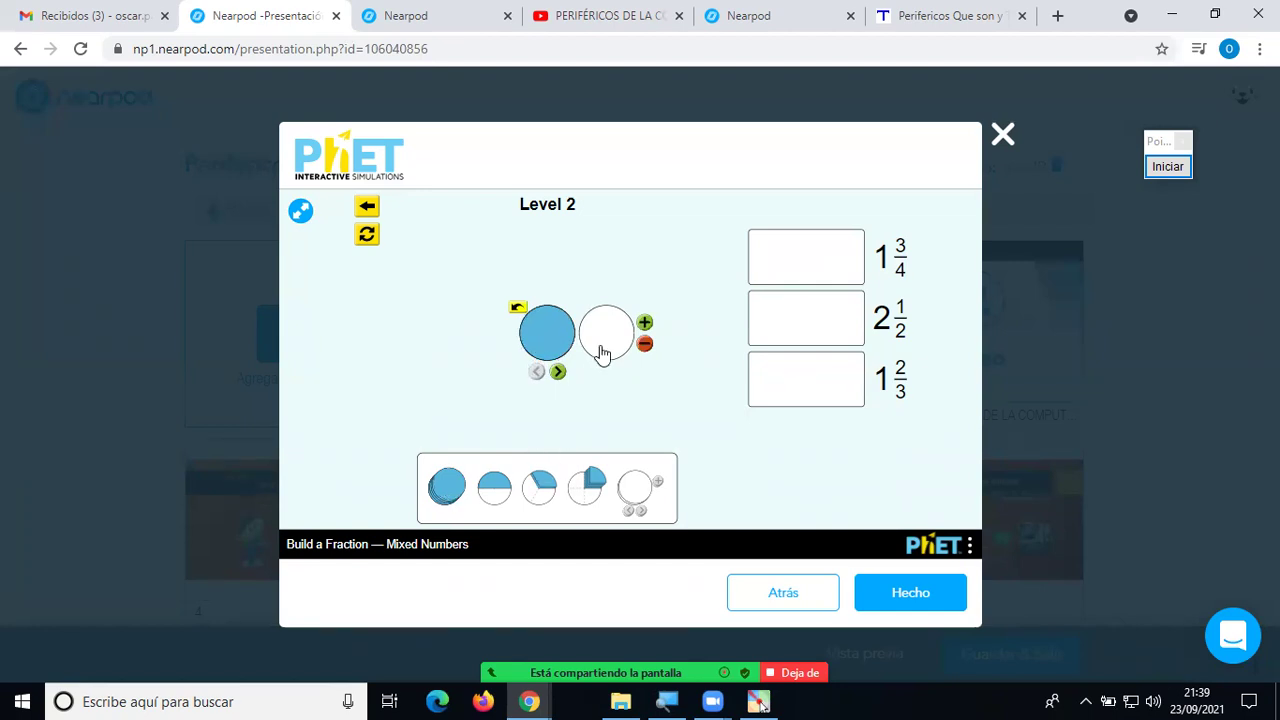
left_click(559, 371)
left_click(561, 372)
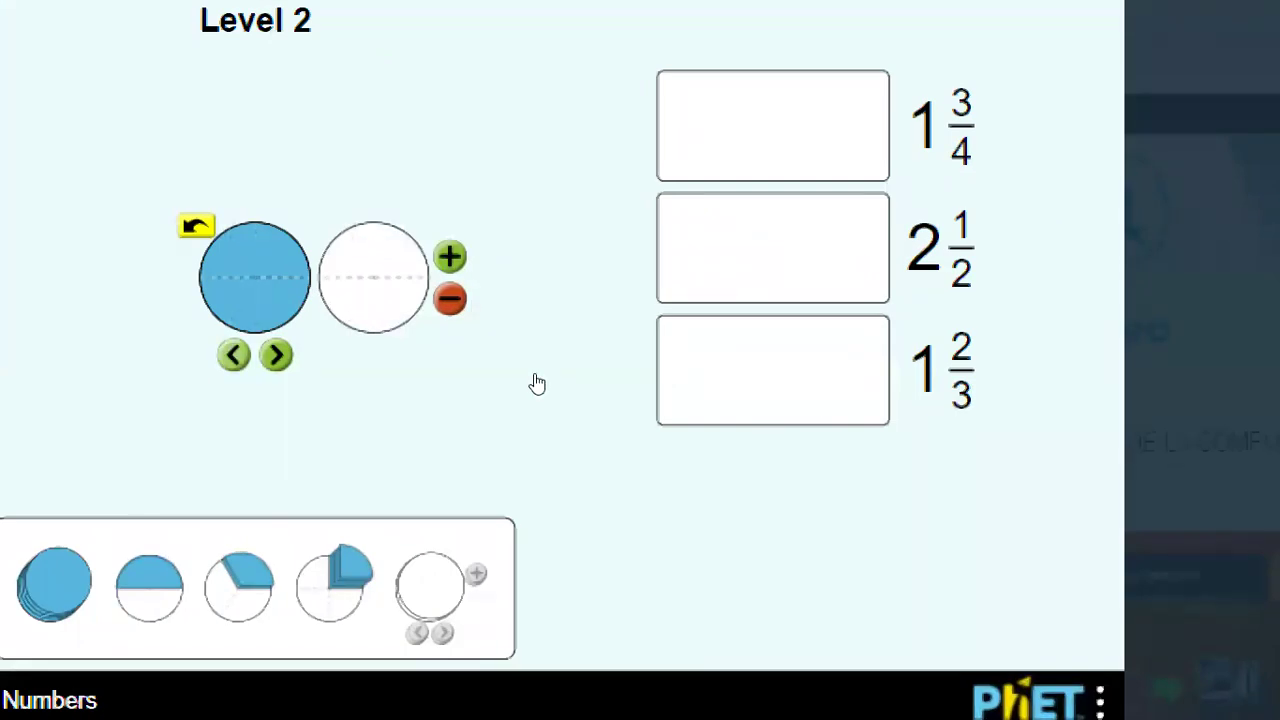
Cycle the circle divisions and place a piece into the second circle toward 1 3/4.
key("space")
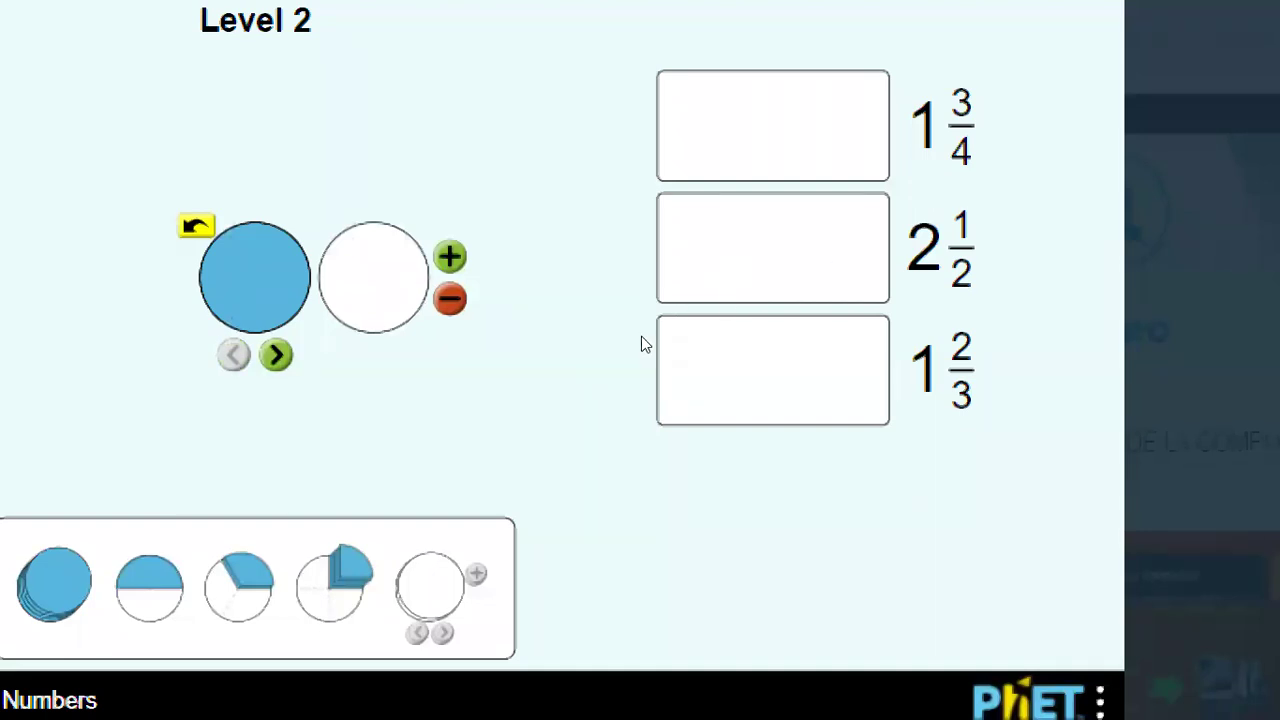
key("space")
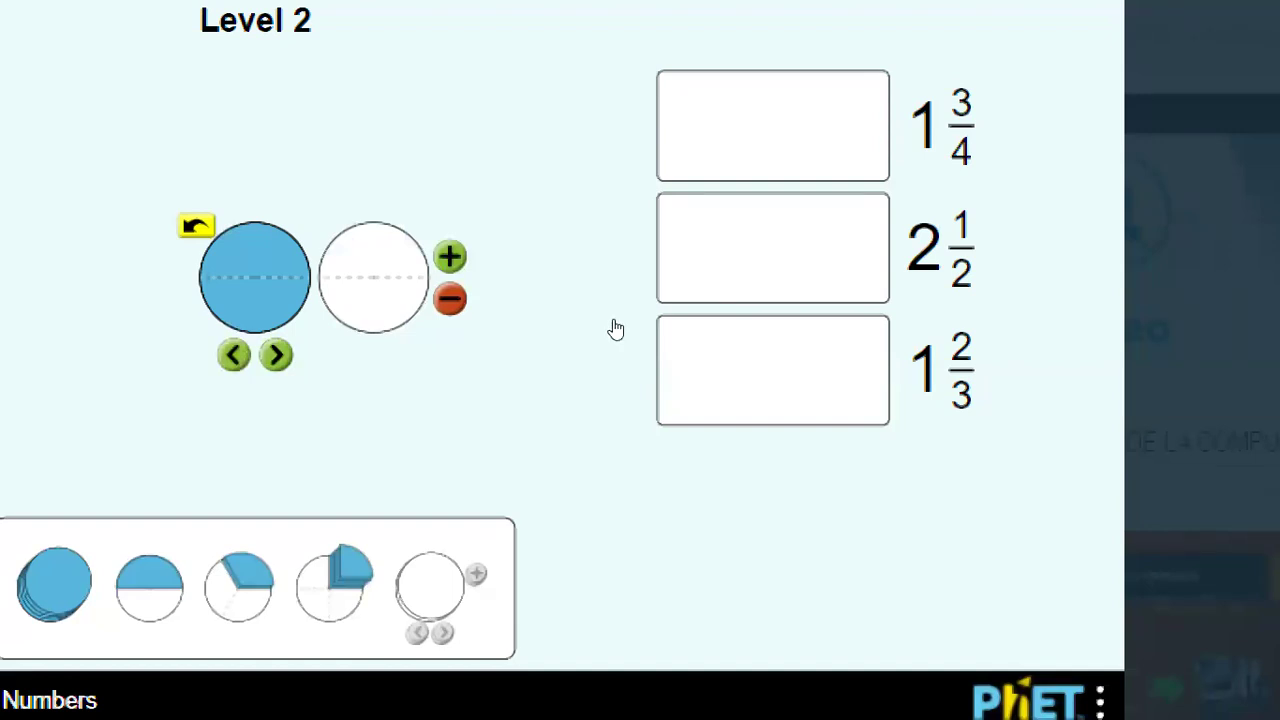
key("space")
key("space")
key("space")
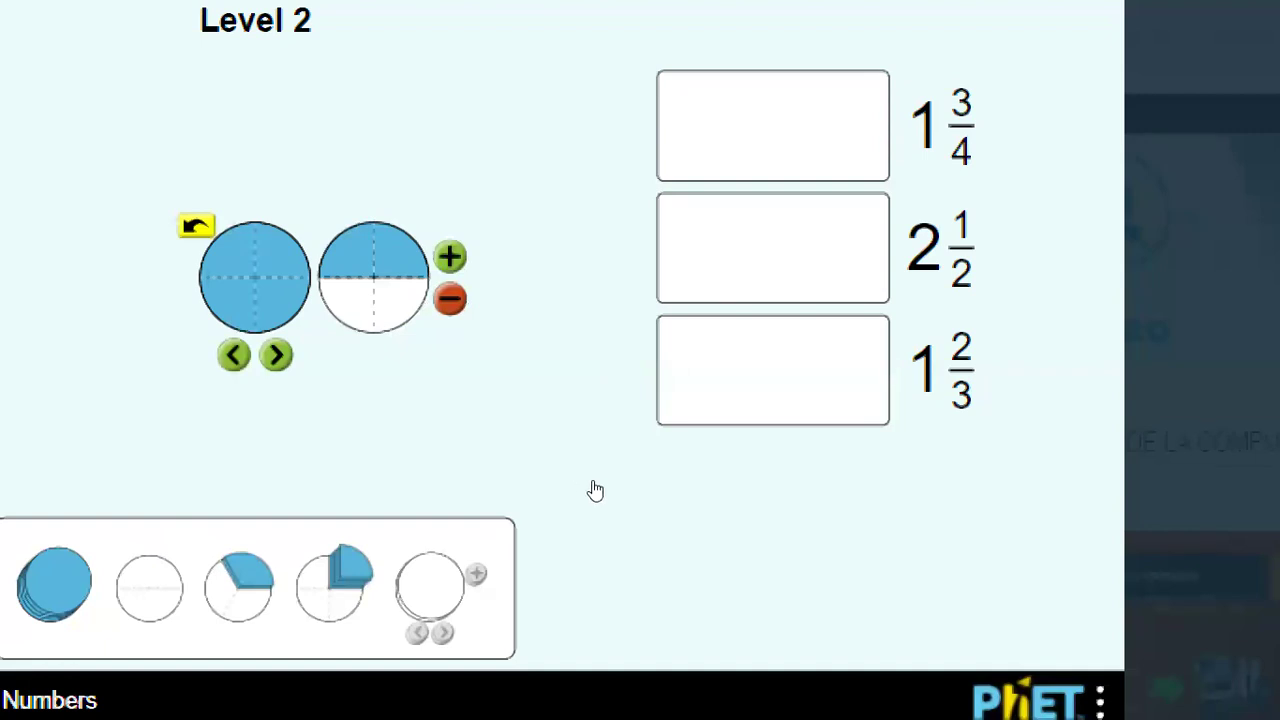
key("space")
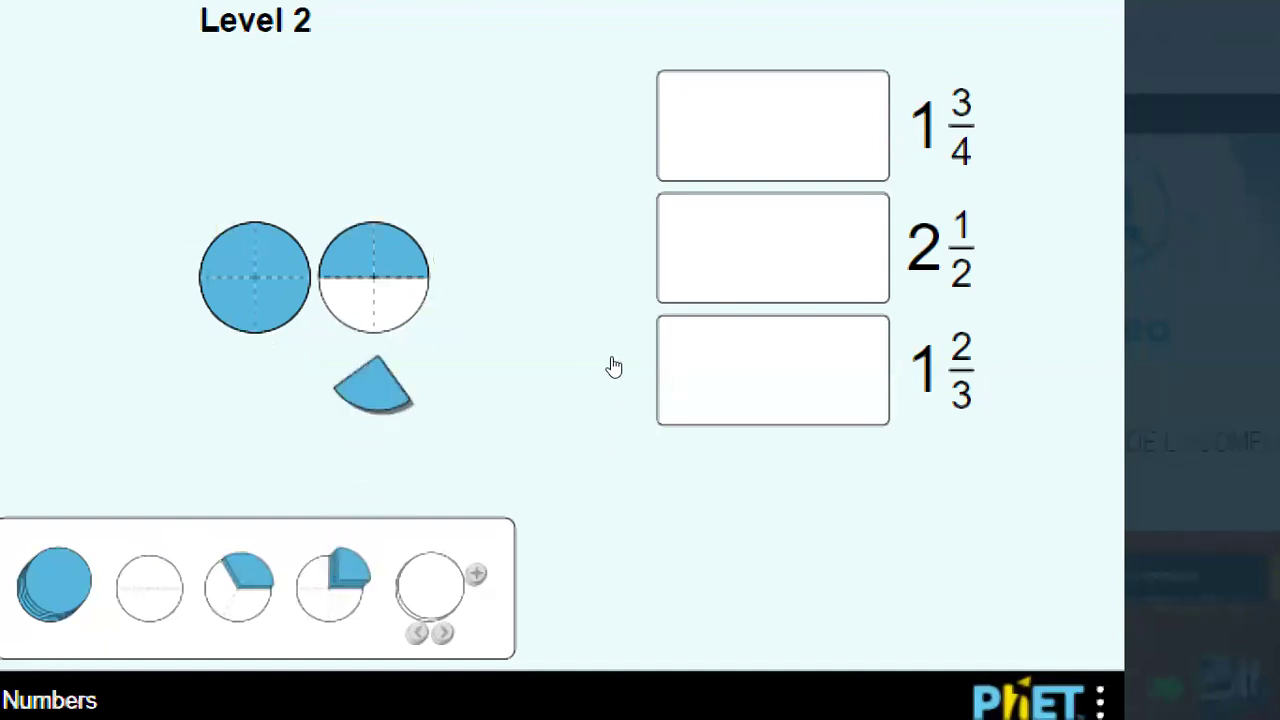
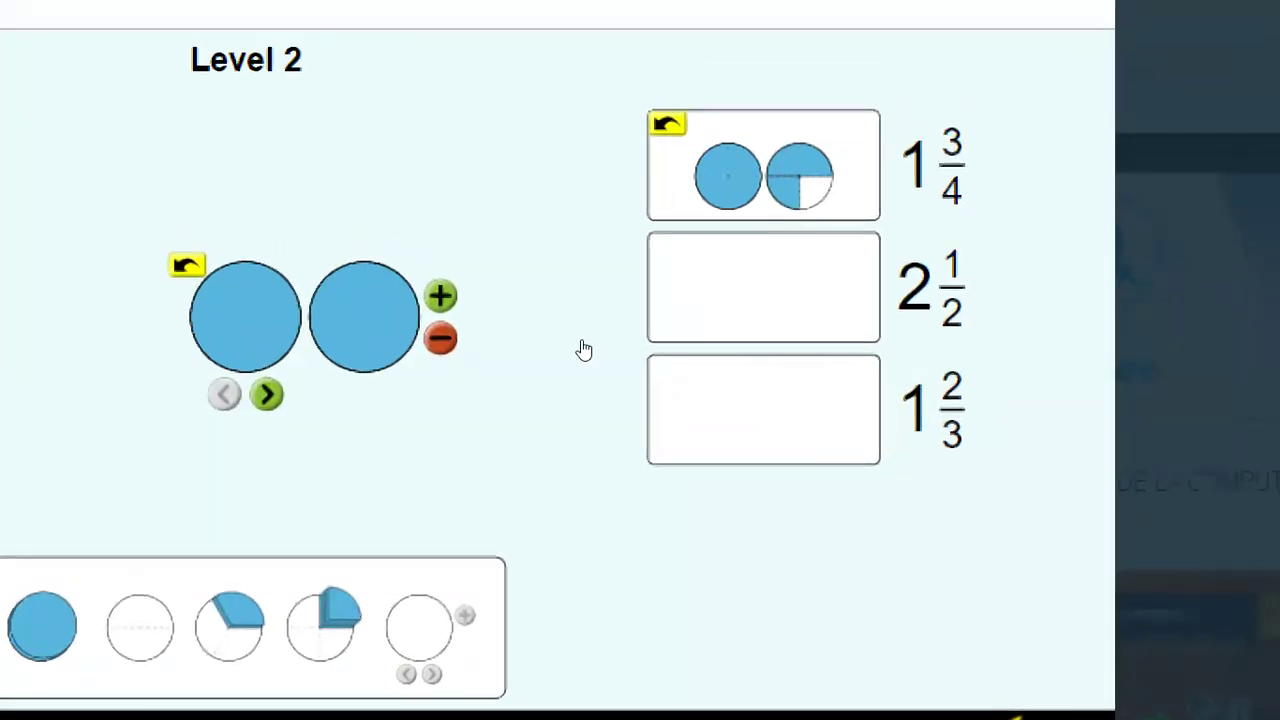
Drop the two whole circles plus a half circle into the 2 1/2 target box.
left_click(652, 336)
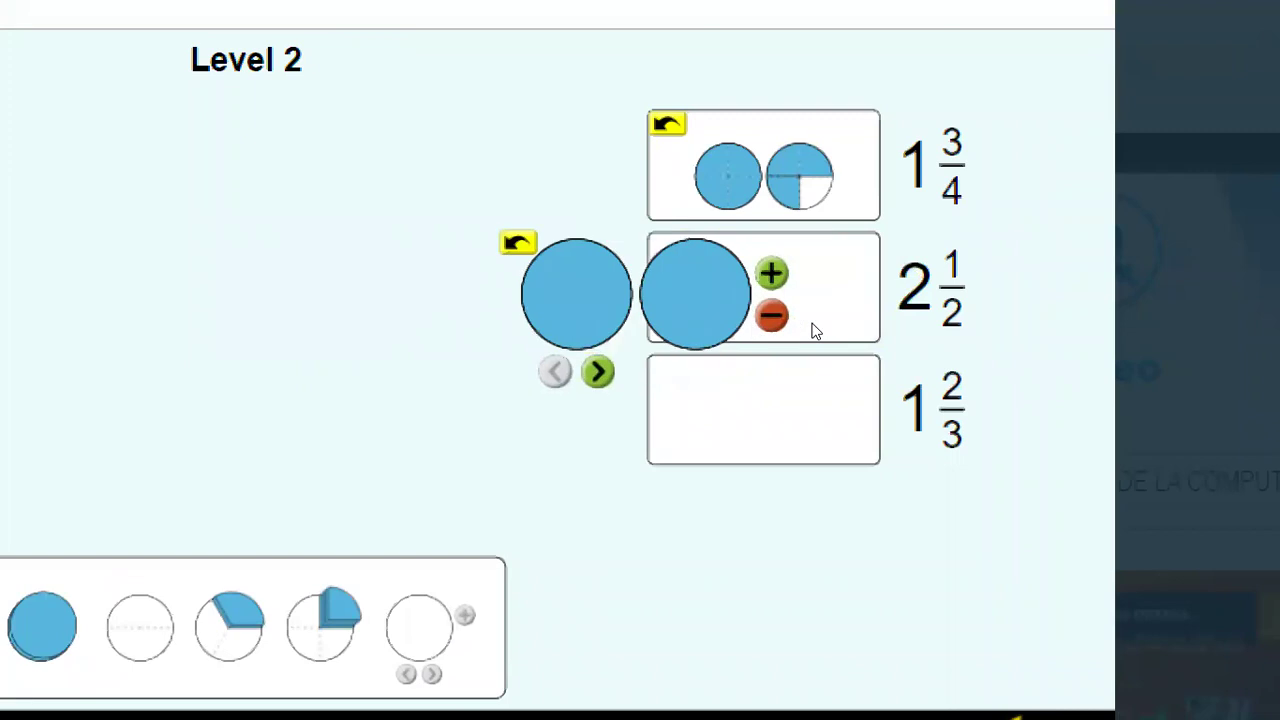
left_click(667, 342)
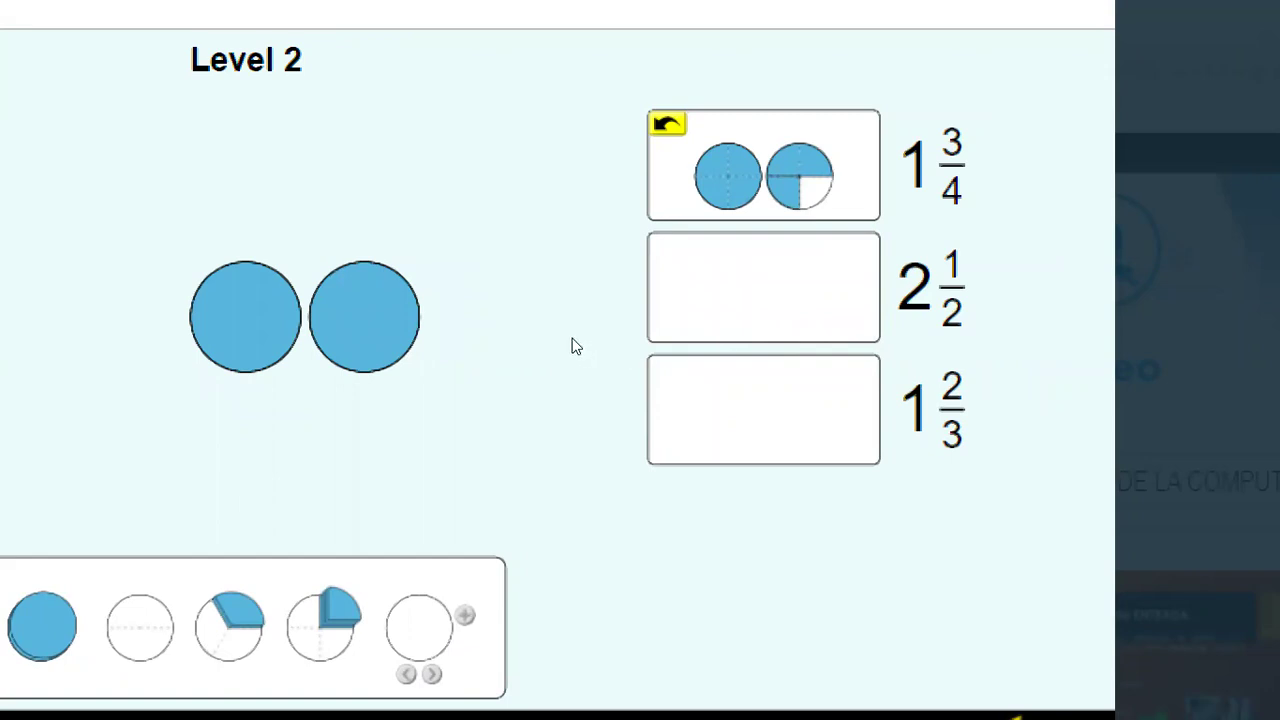
left_click(680, 337)
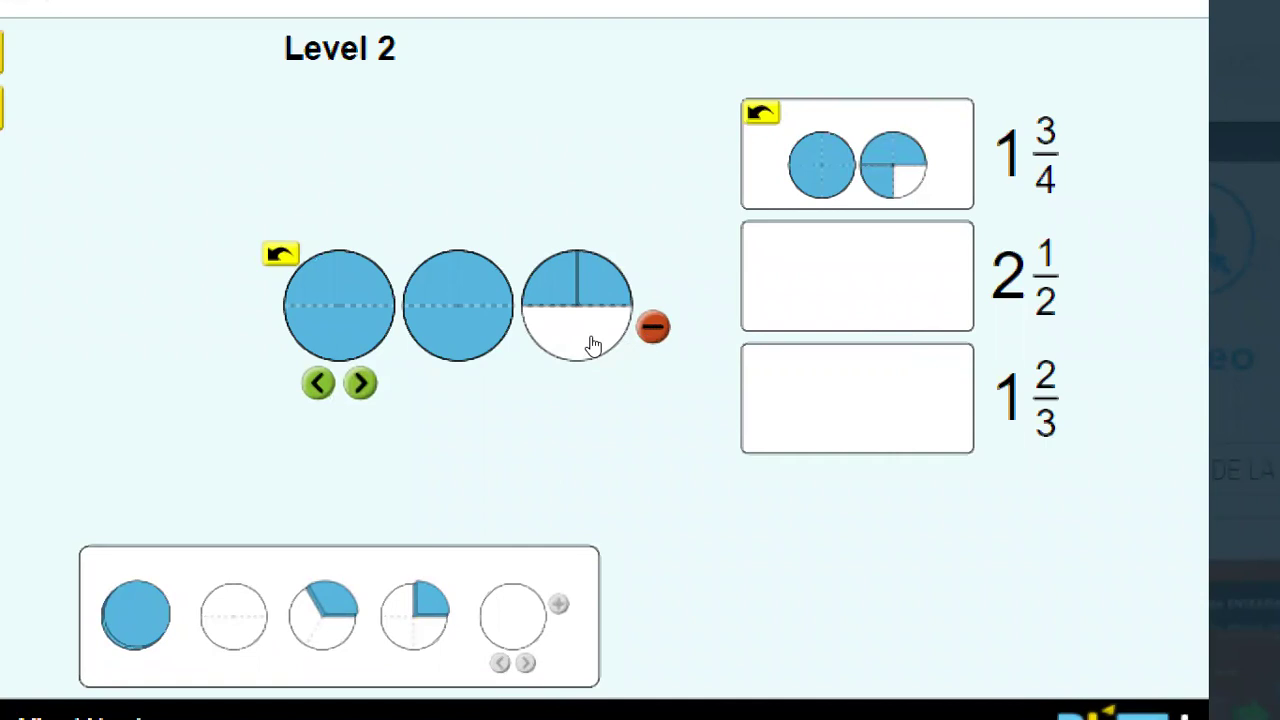
left_click_drag(593, 345, 784, 335)
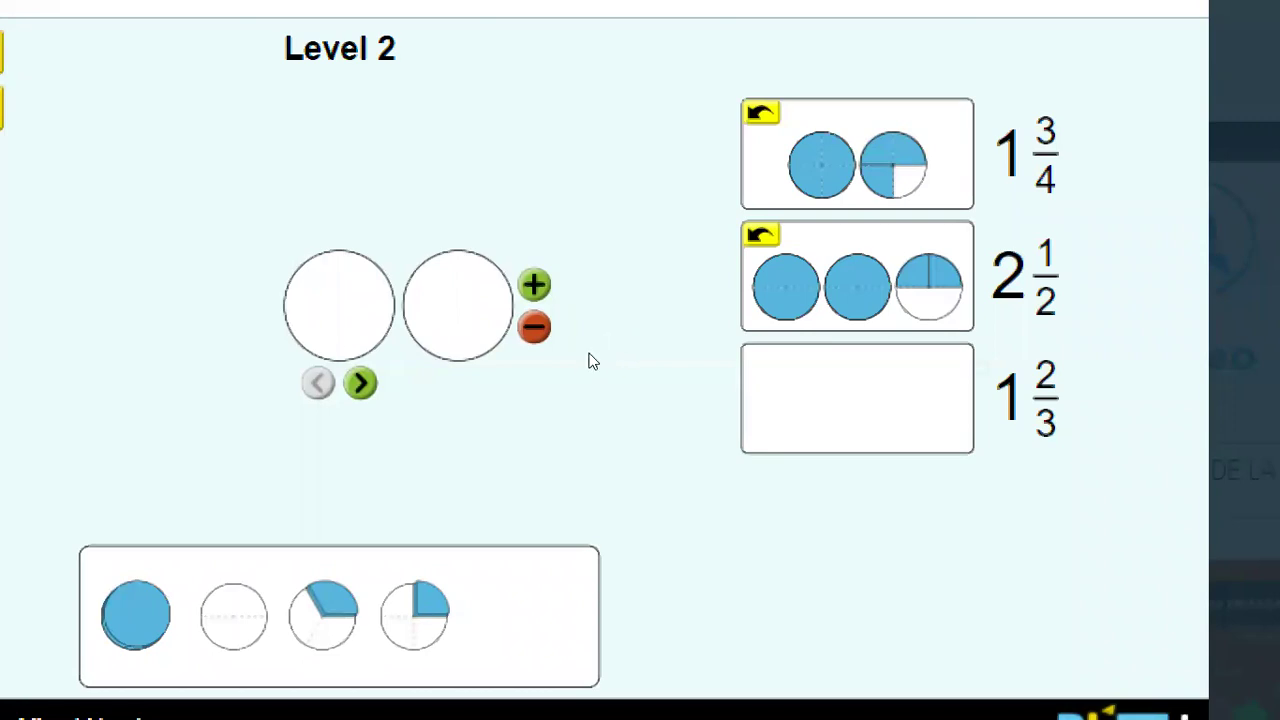
Divide the circles into thirds and drag one and two-thirds onto the 1 2/3 box.
left_click(562, 381)
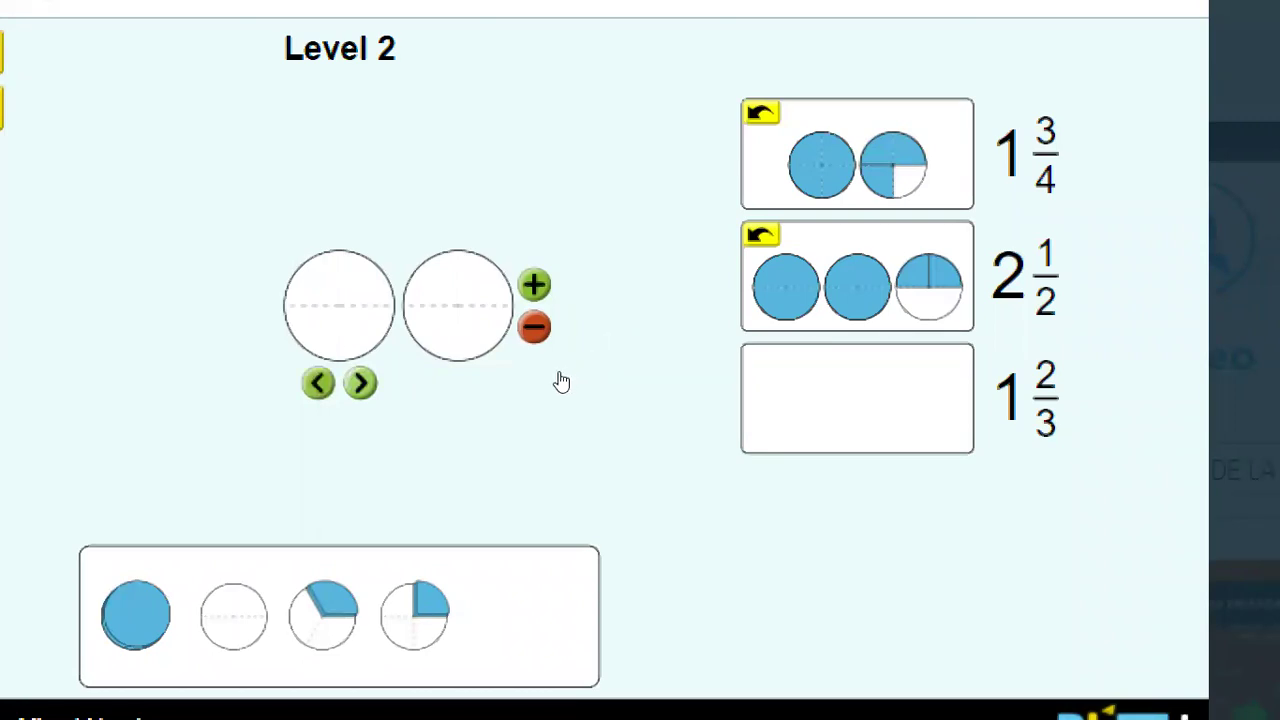
left_click(562, 381)
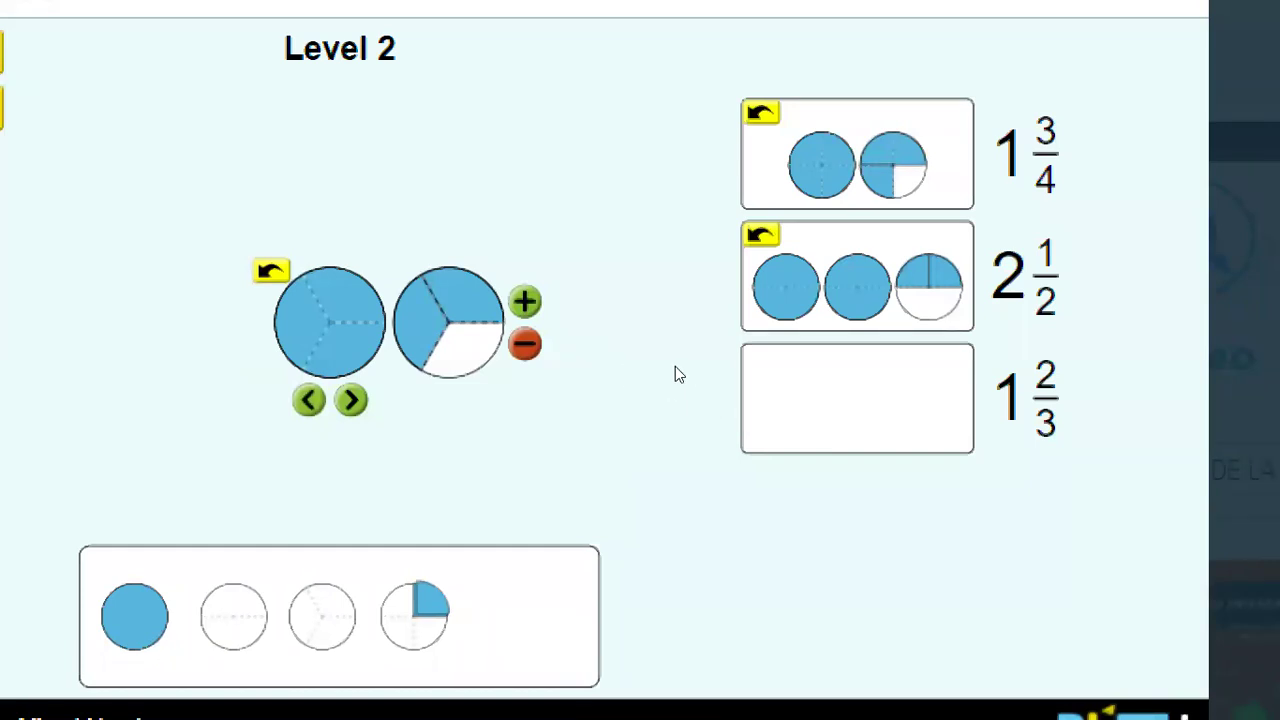
left_click_drag(537, 360, 761, 392)
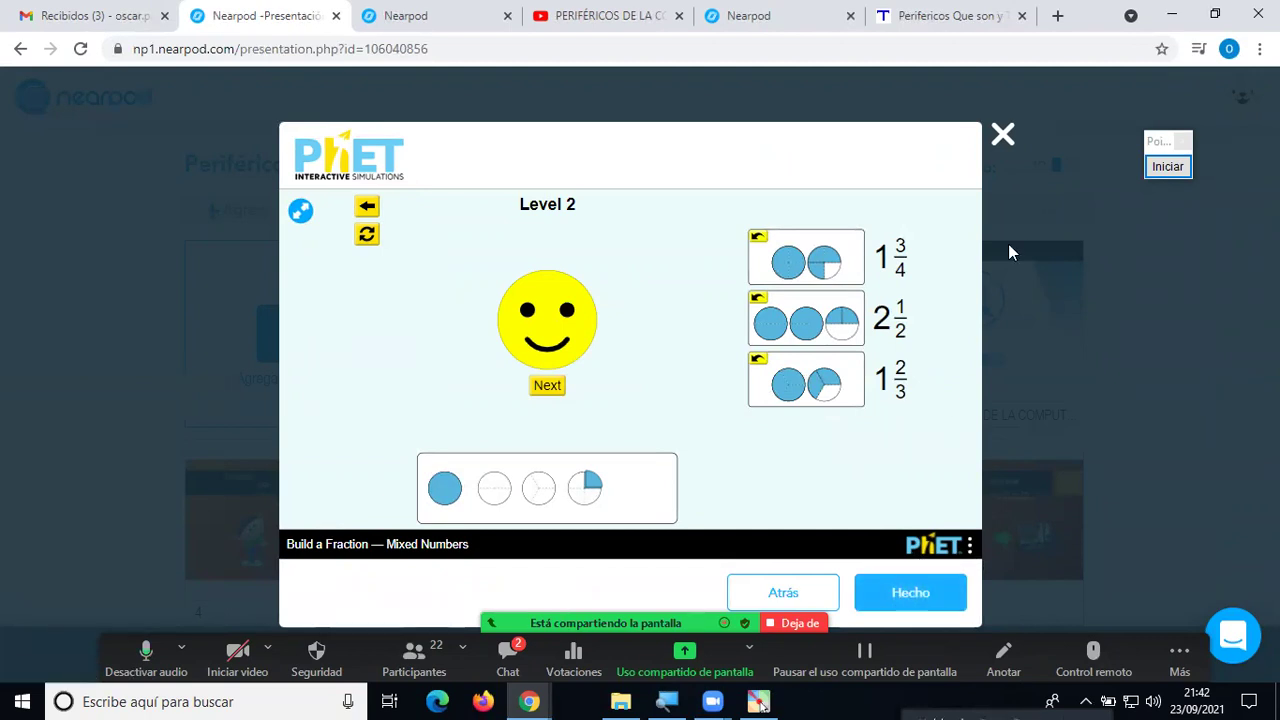
Close the PhET simulation and toggle the meeting chat window open and shut.
left_click(1003, 137)
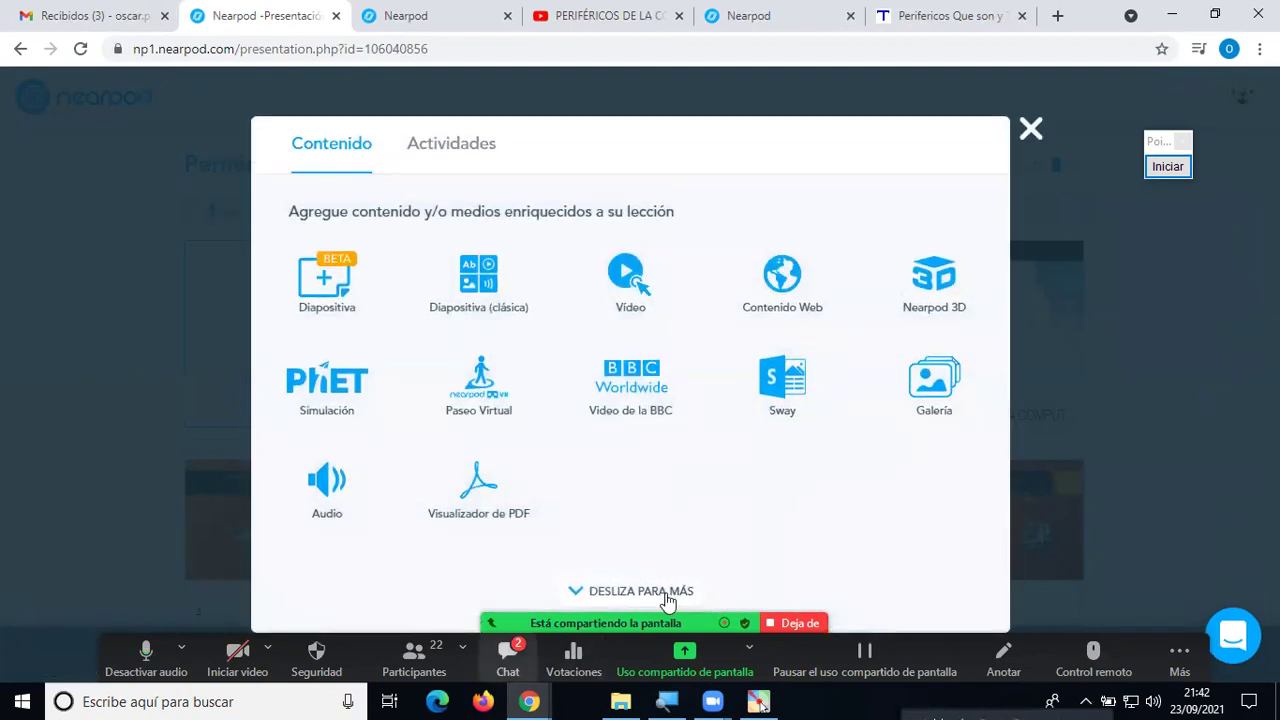
key("alt+h")
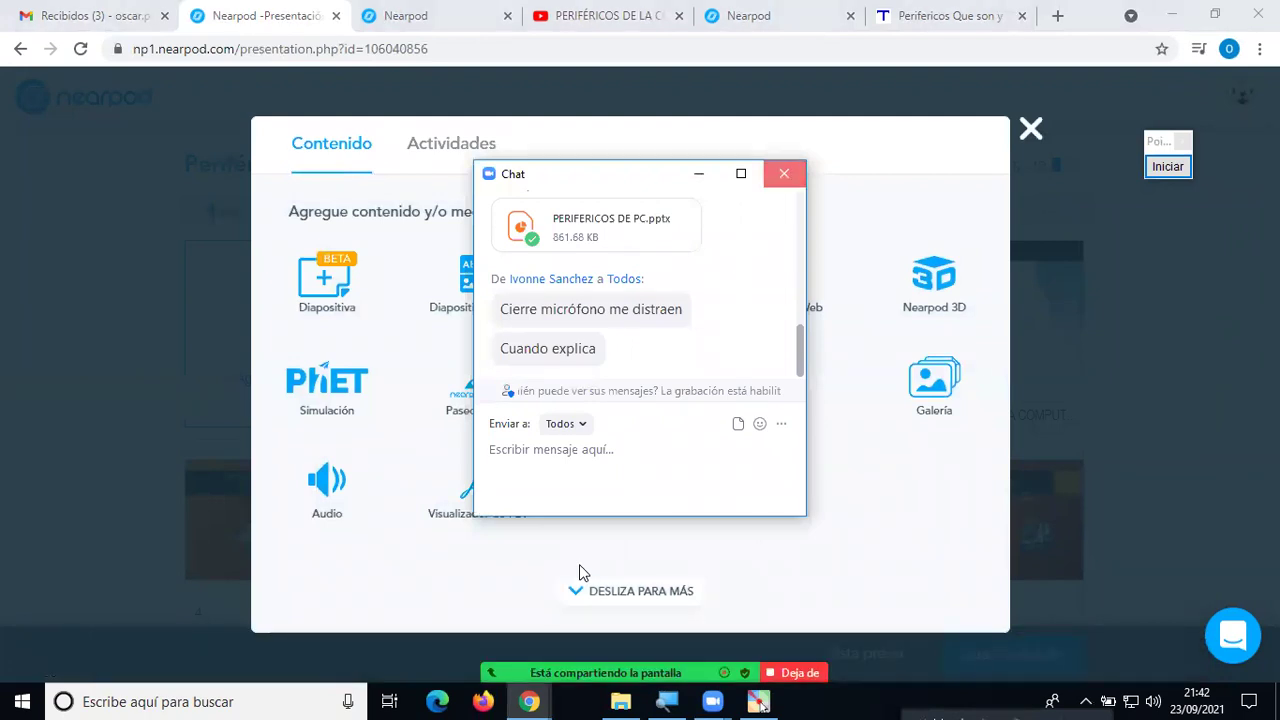
key("alt+h")
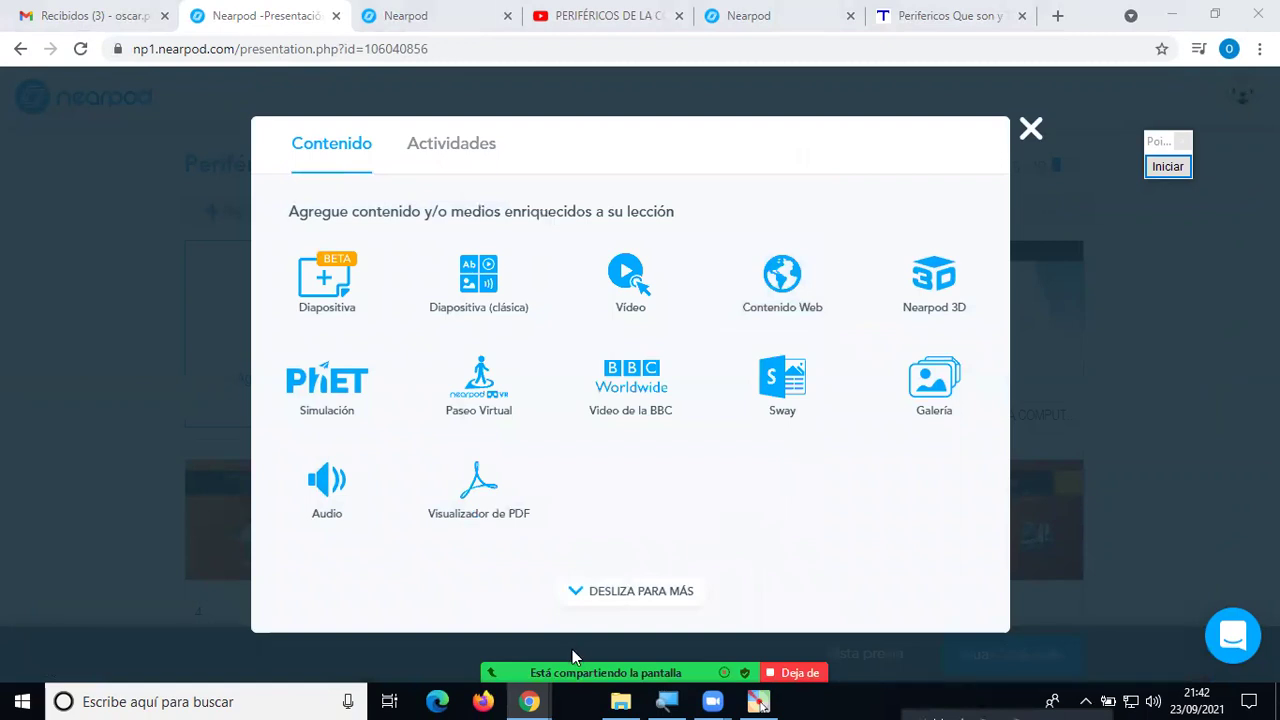
mouse_move(574, 655)
Search Paseo Virtual for 'machu picchu' and pick The Lost City of the Incas tour.
left_click(488, 383)
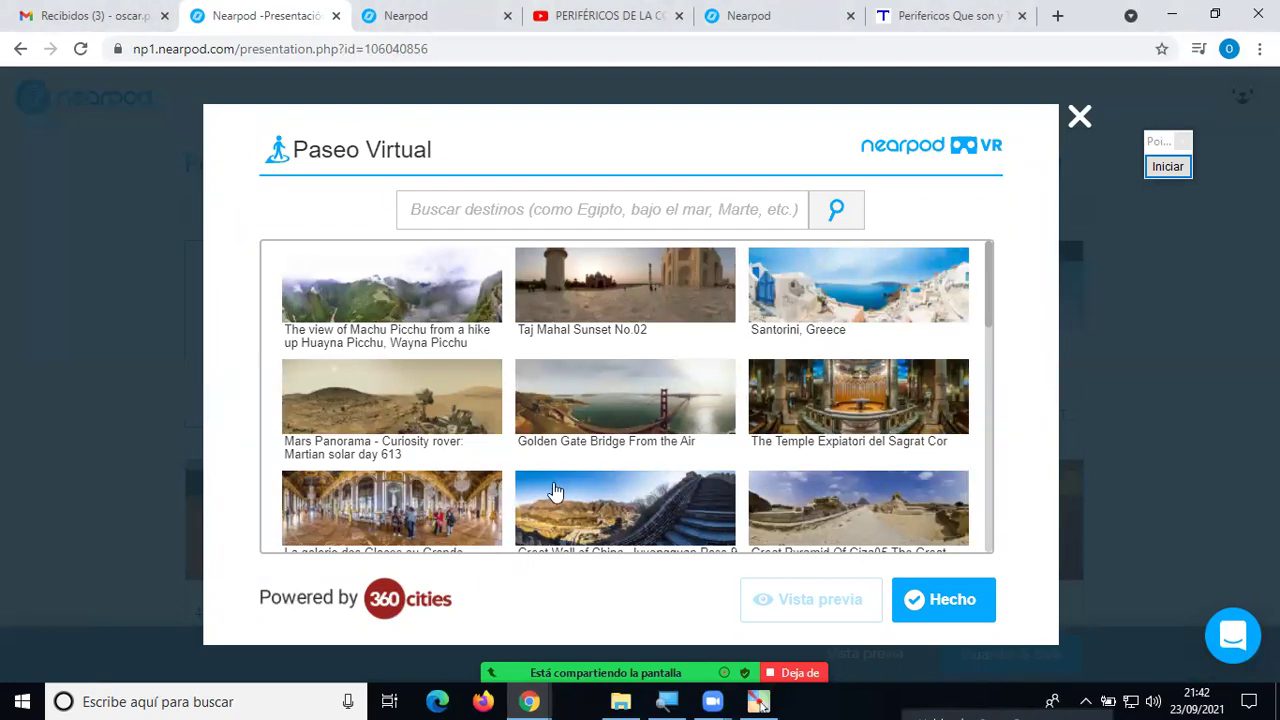
left_click(569, 215)
type("machu p")
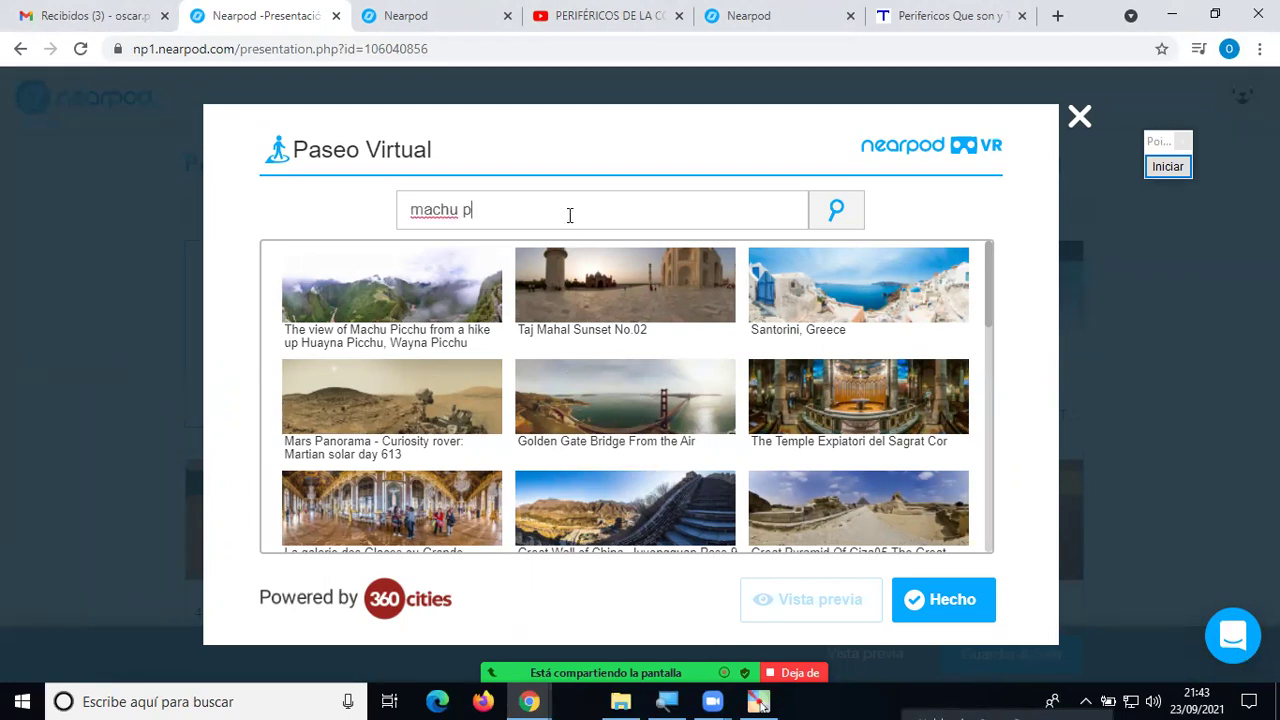
key("Return")
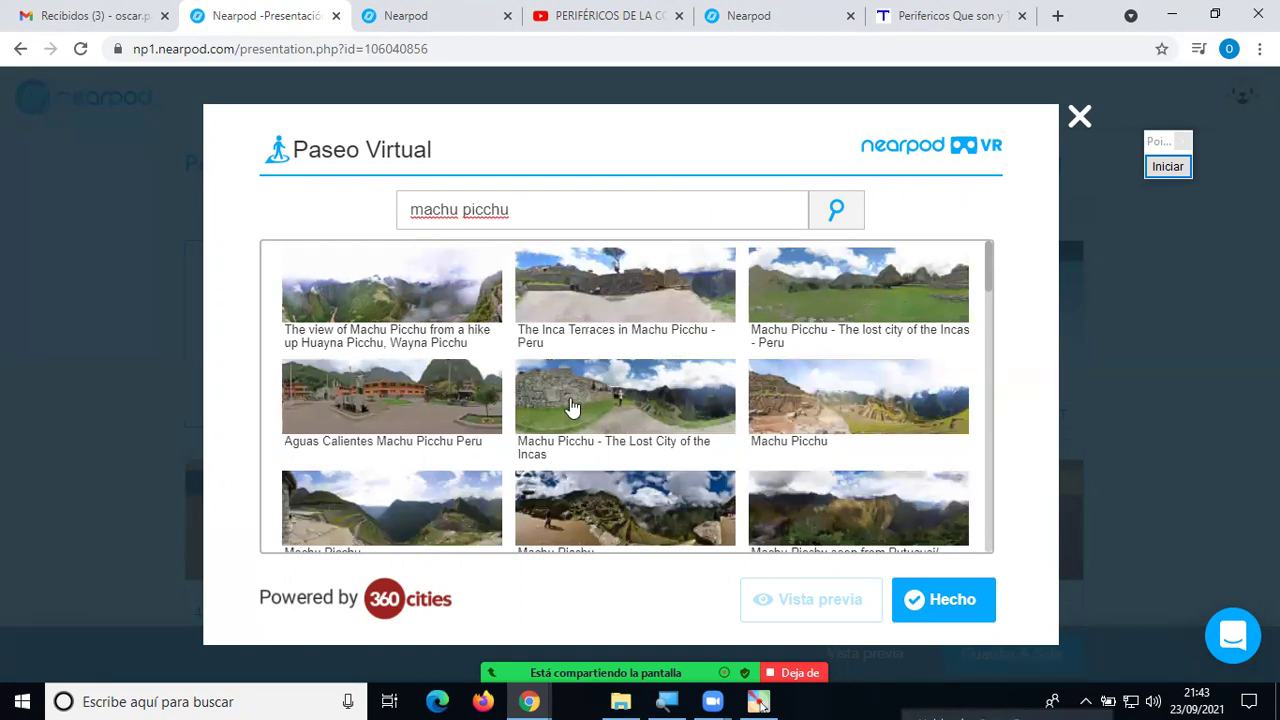
left_click(638, 408)
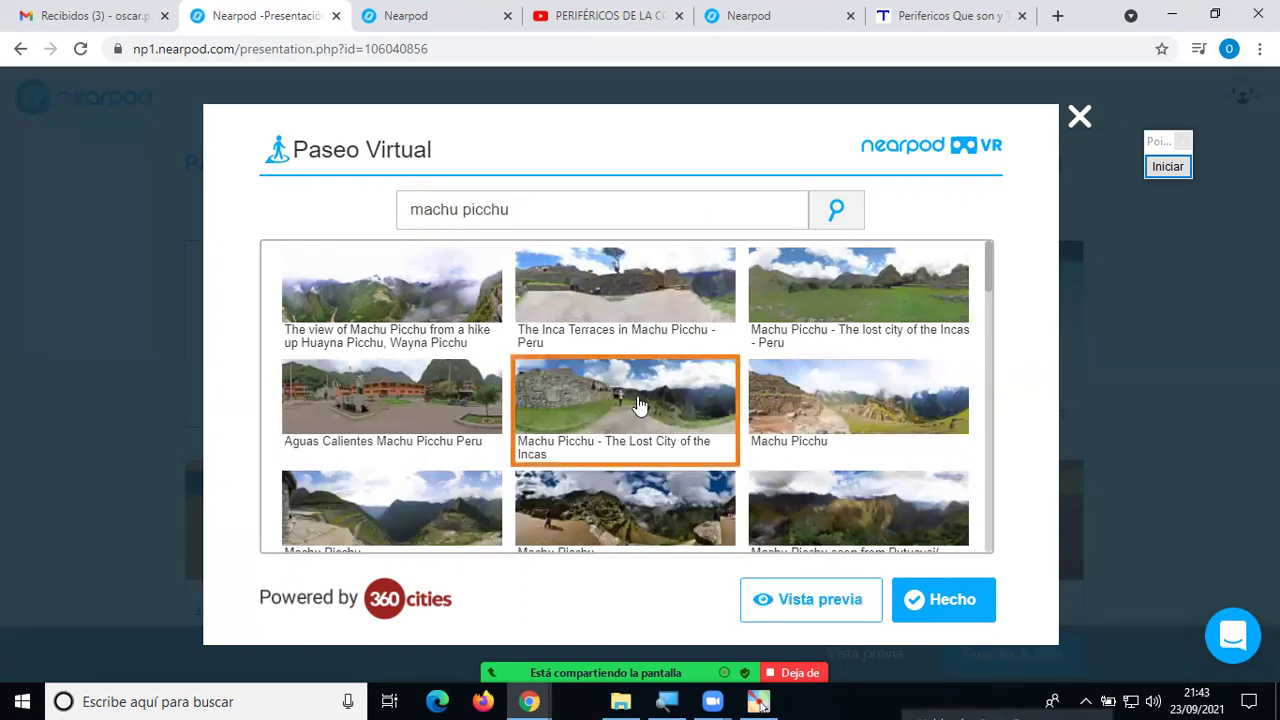
left_click(836, 598)
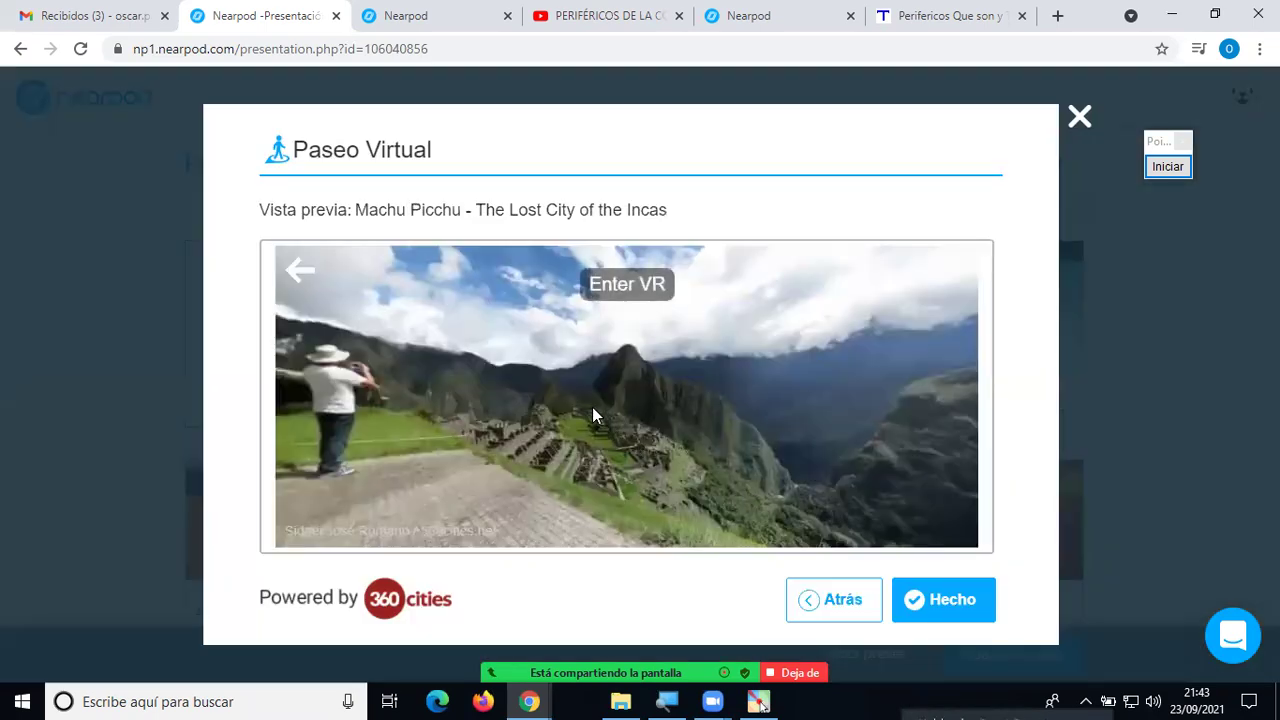
left_click_drag(548, 381, 553, 312)
left_click_drag(498, 365, 701, 405)
left_click_drag(714, 340, 970, 514)
left_click_drag(595, 405, 625, 458)
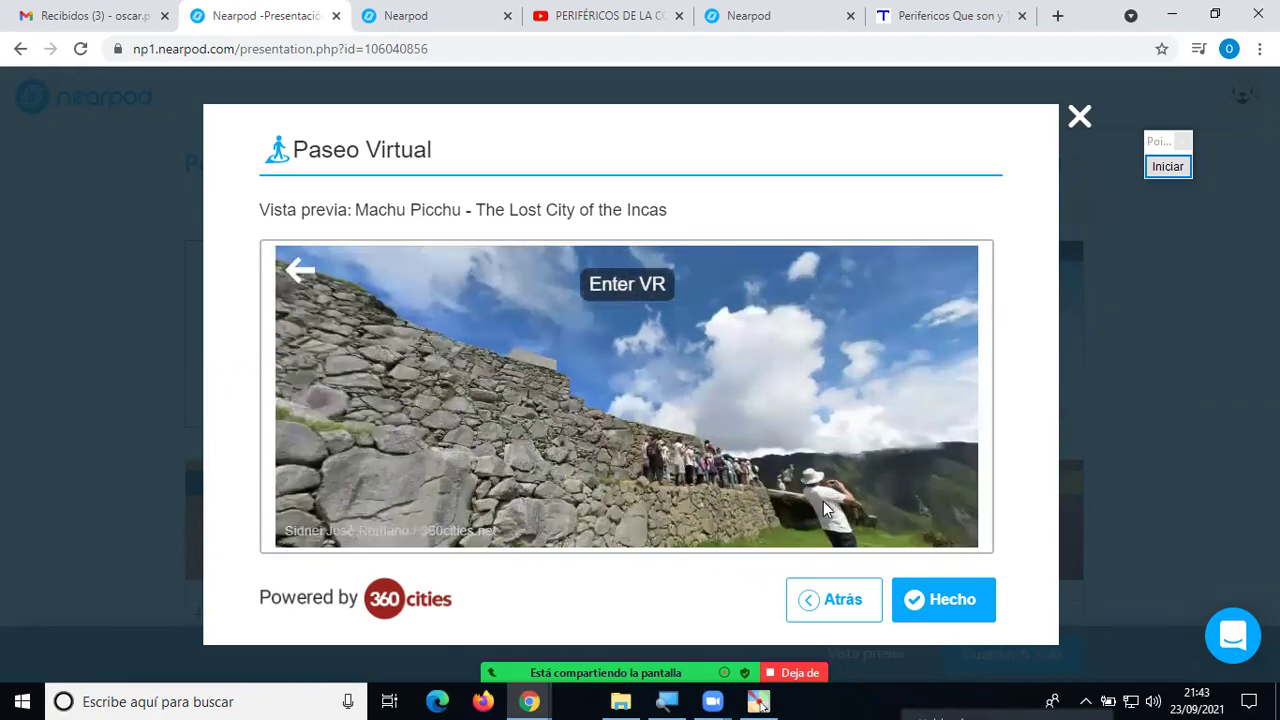
left_click(843, 600)
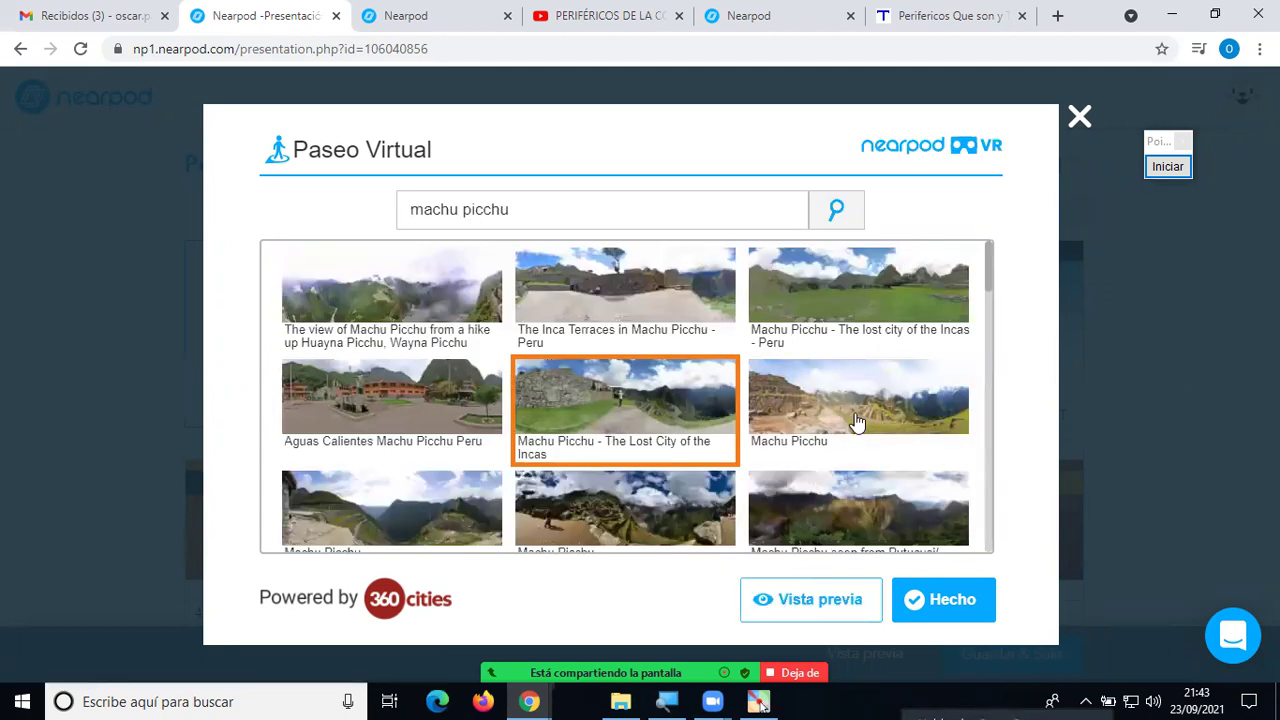
Choose the 'Lost City of the Incas - Peru' tour and look around its 360° preview.
left_click(866, 320)
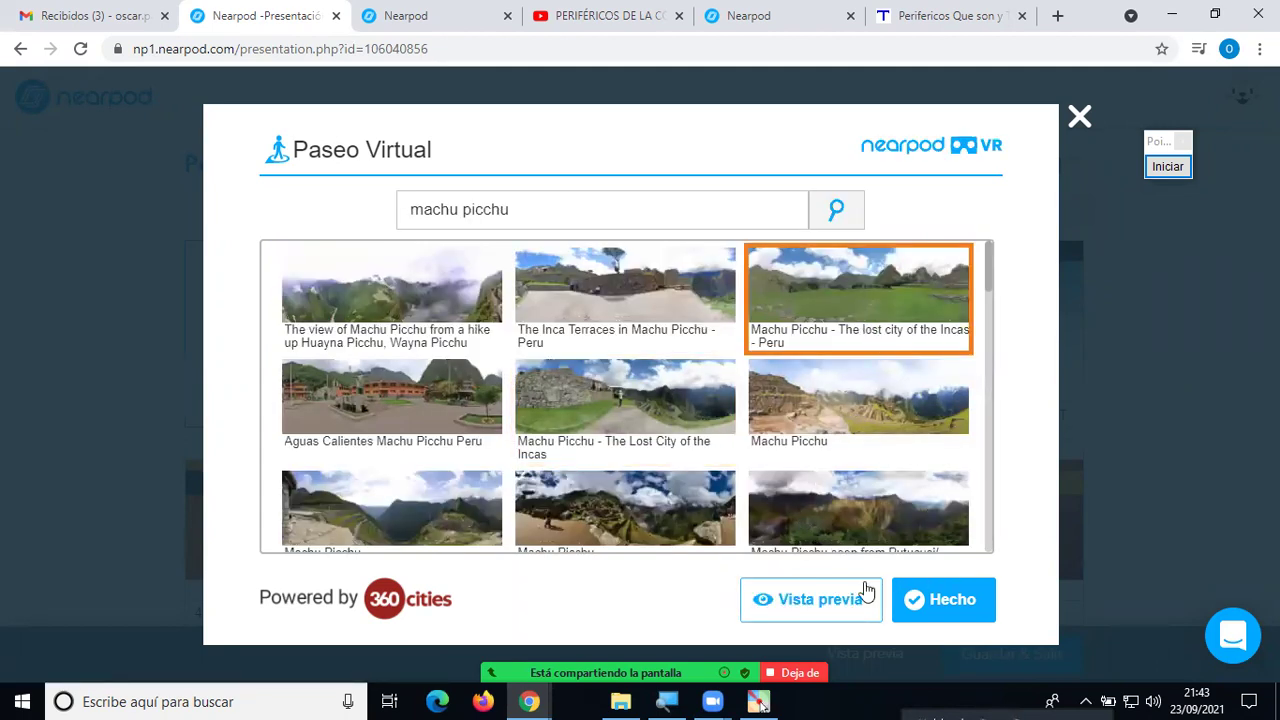
left_click(815, 600)
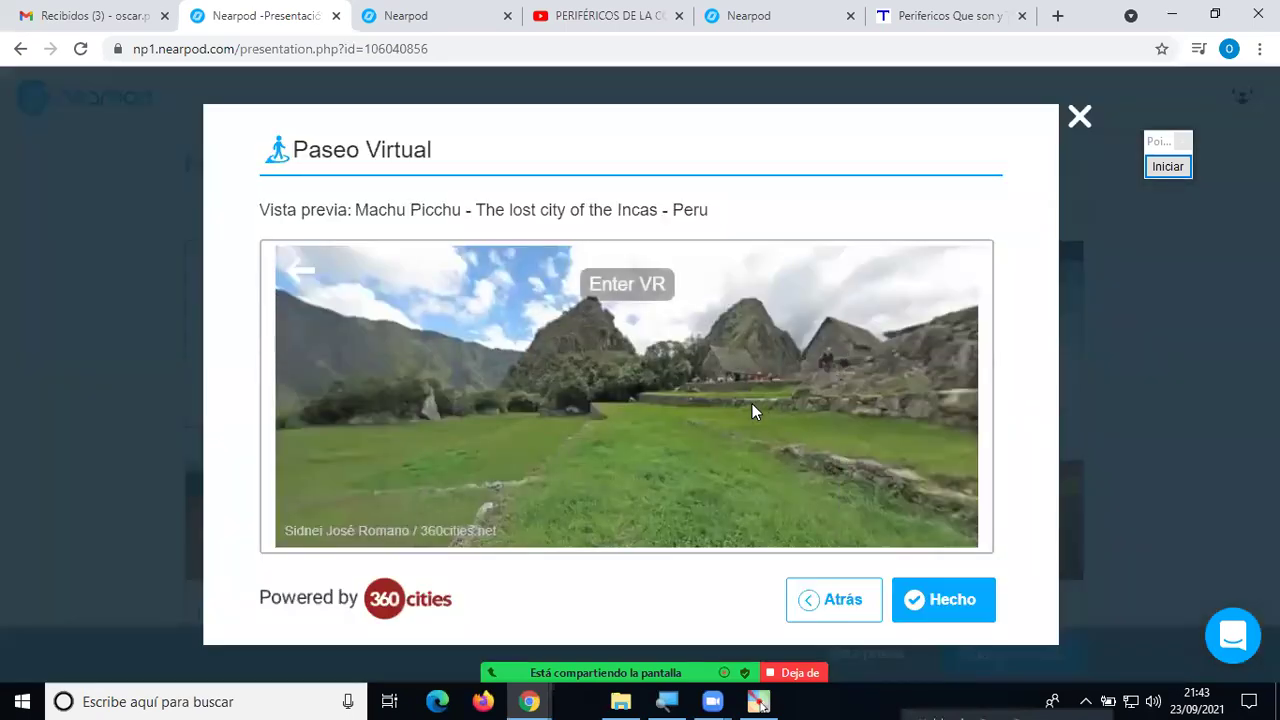
left_click_drag(571, 371, 963, 434)
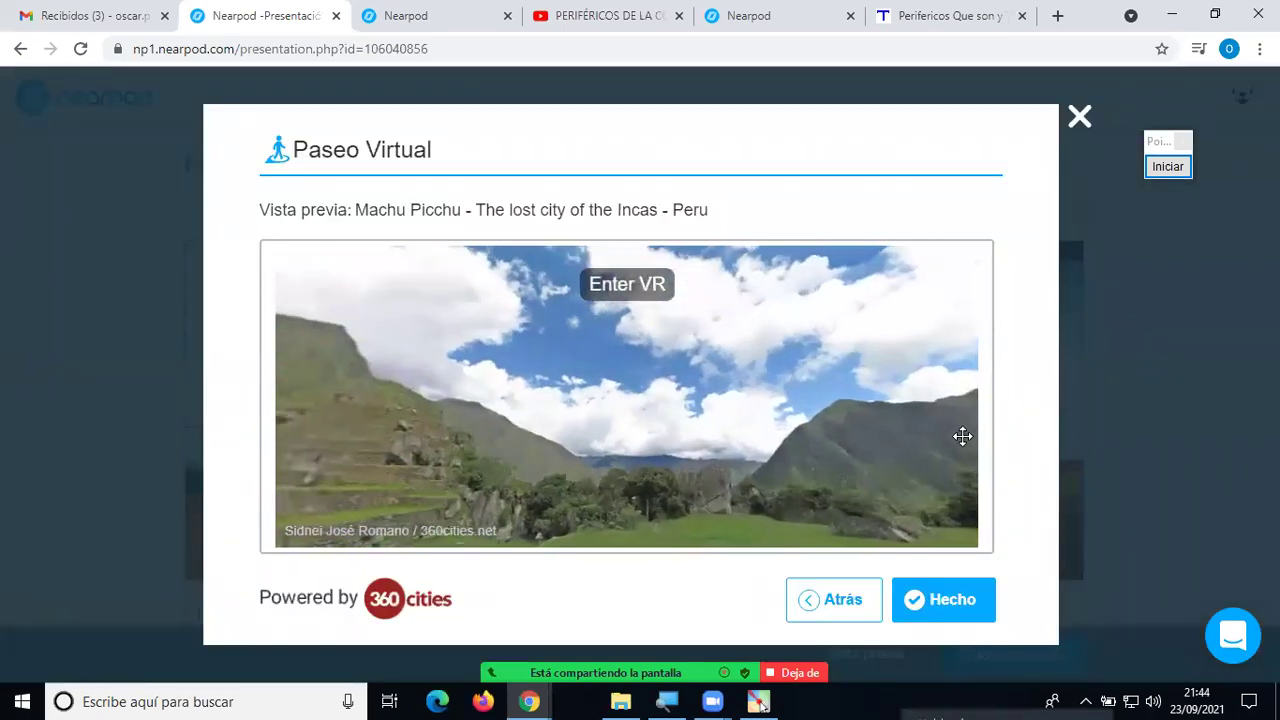
left_click_drag(562, 404, 781, 365)
left_click_drag(498, 414, 720, 353)
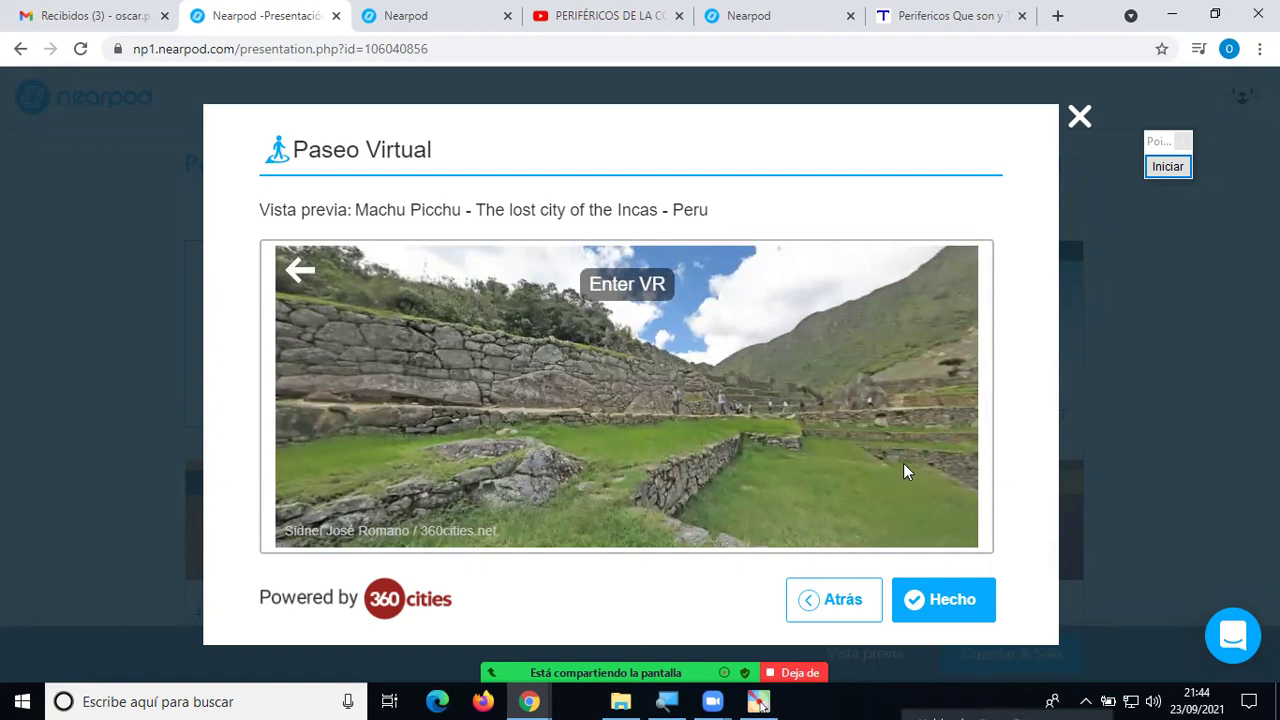
left_click_drag(903, 465, 534, 388)
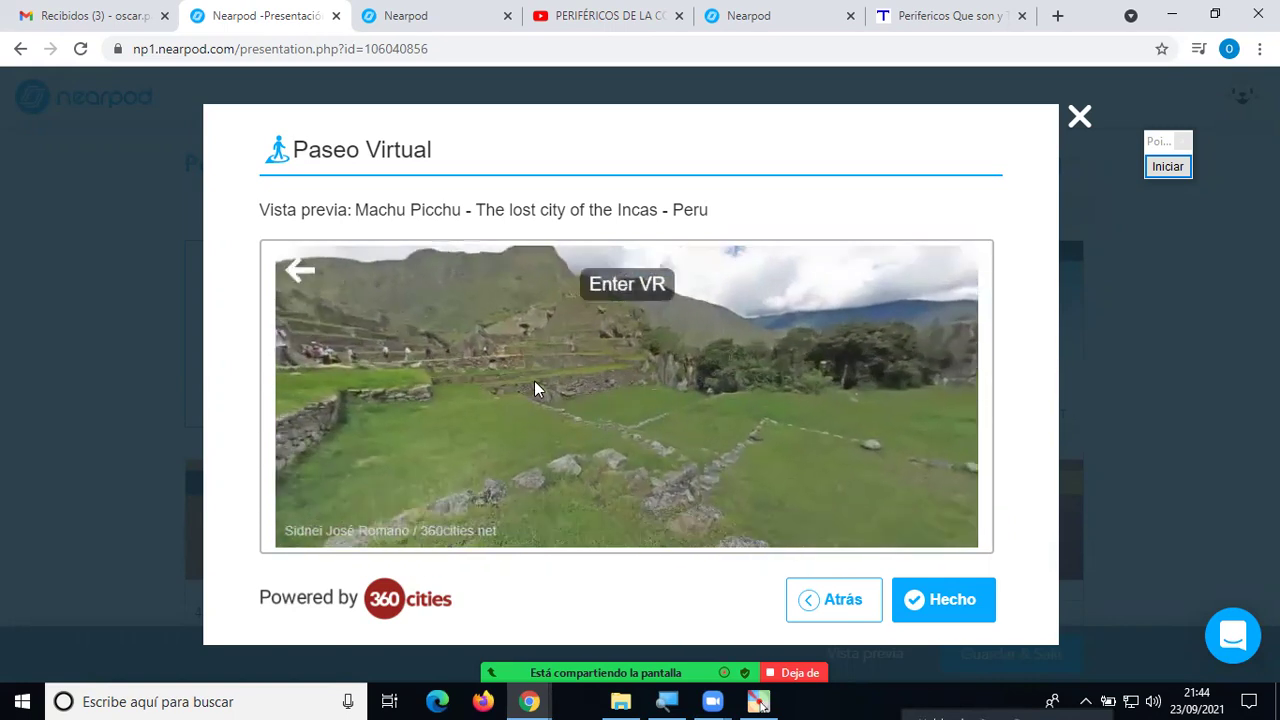
Try the Machu Picchu panorama in stereo VR mode twice, returning to the normal preview.
left_click(626, 293)
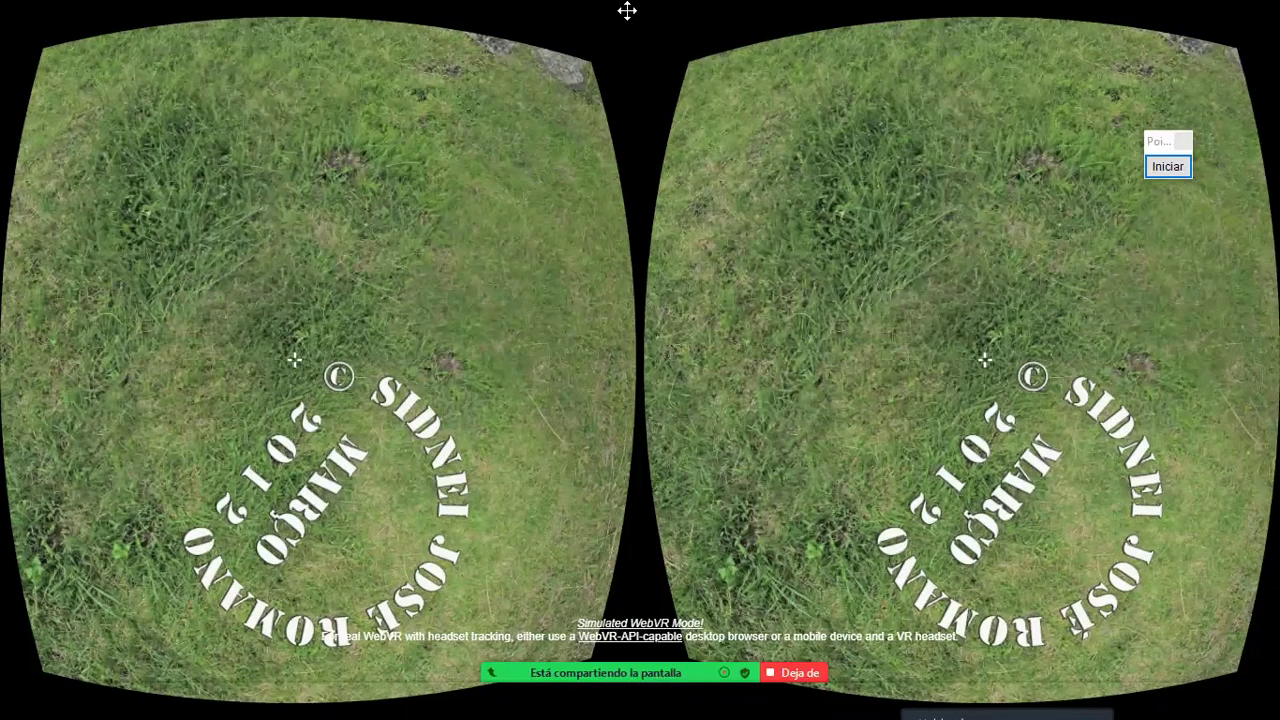
left_click(780, 292)
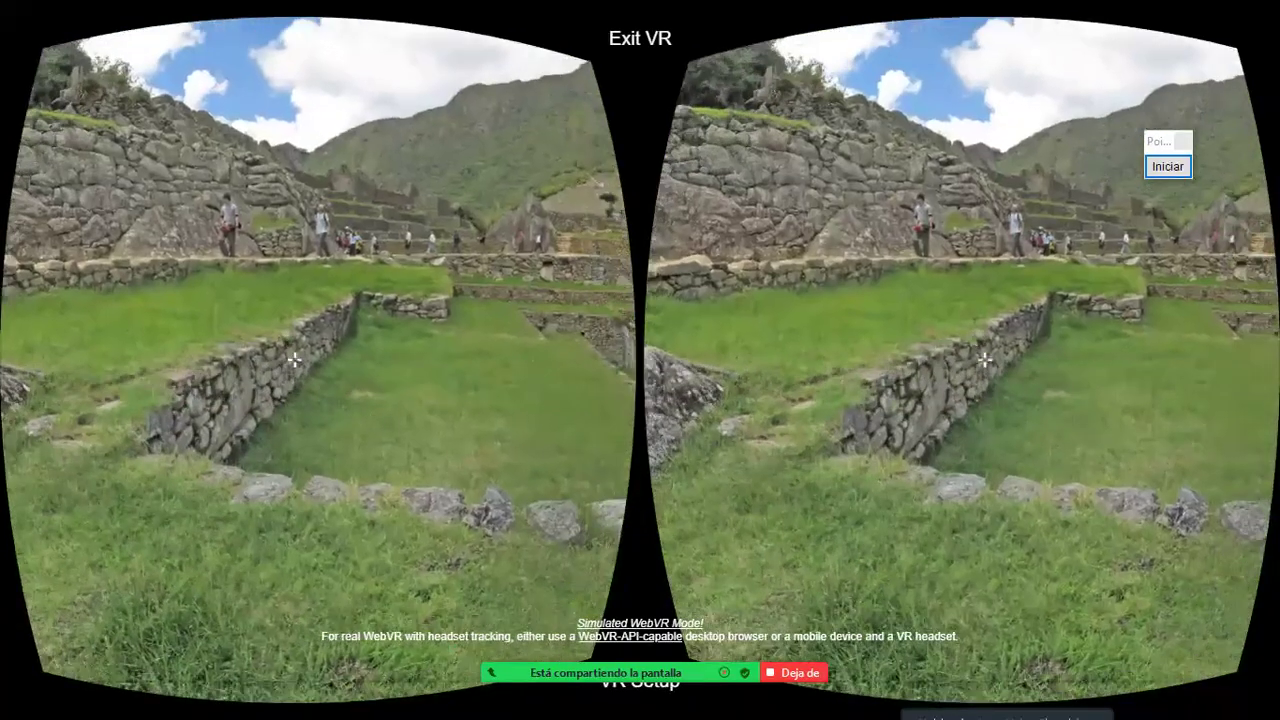
key("Escape")
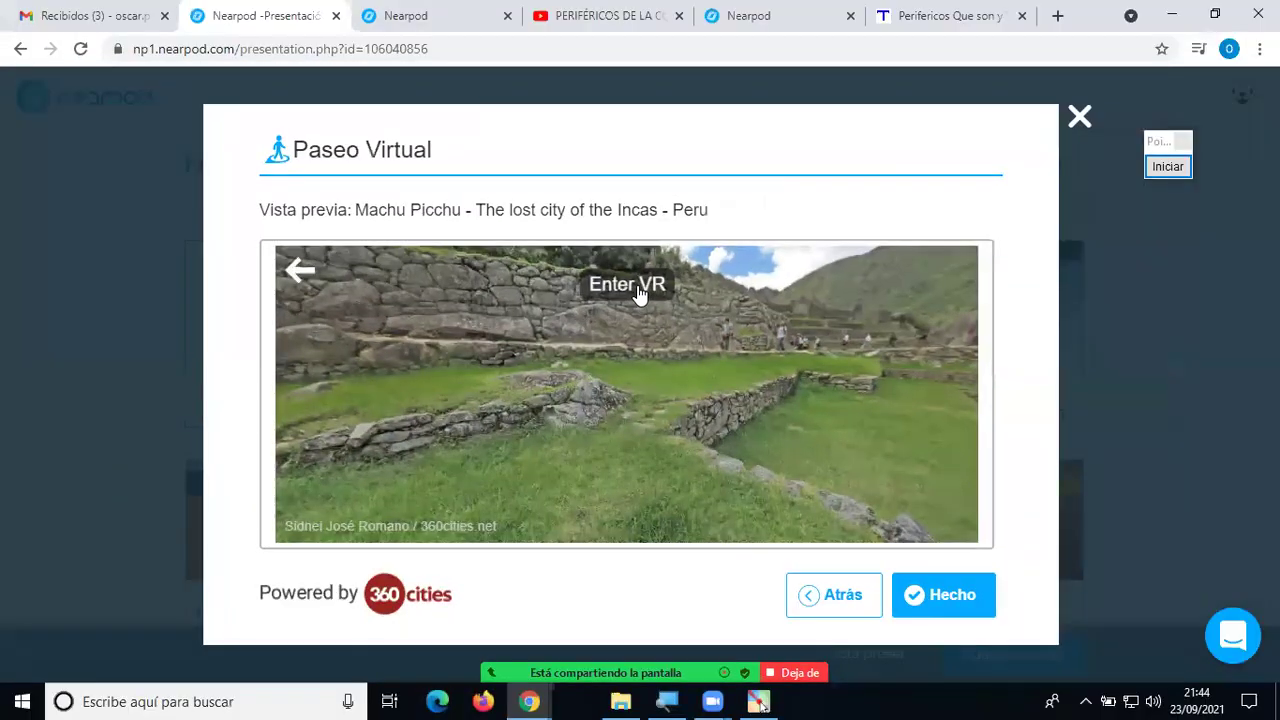
left_click(627, 285)
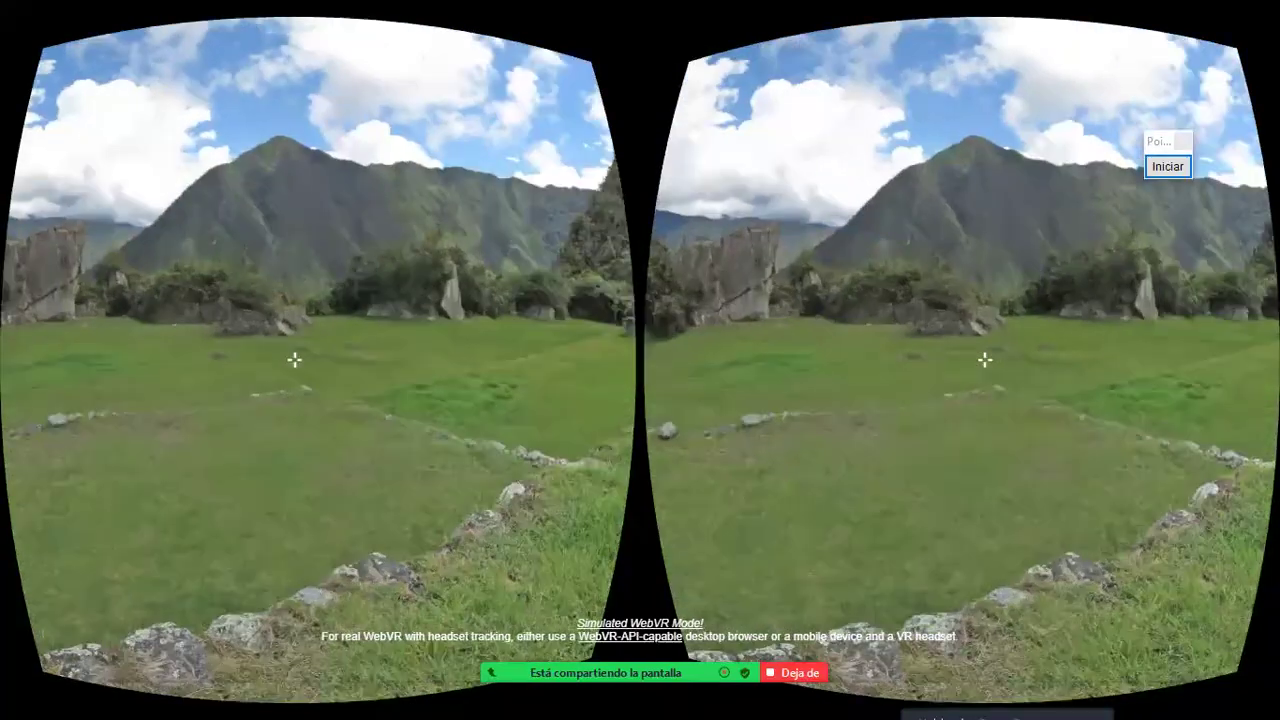
key("Escape")
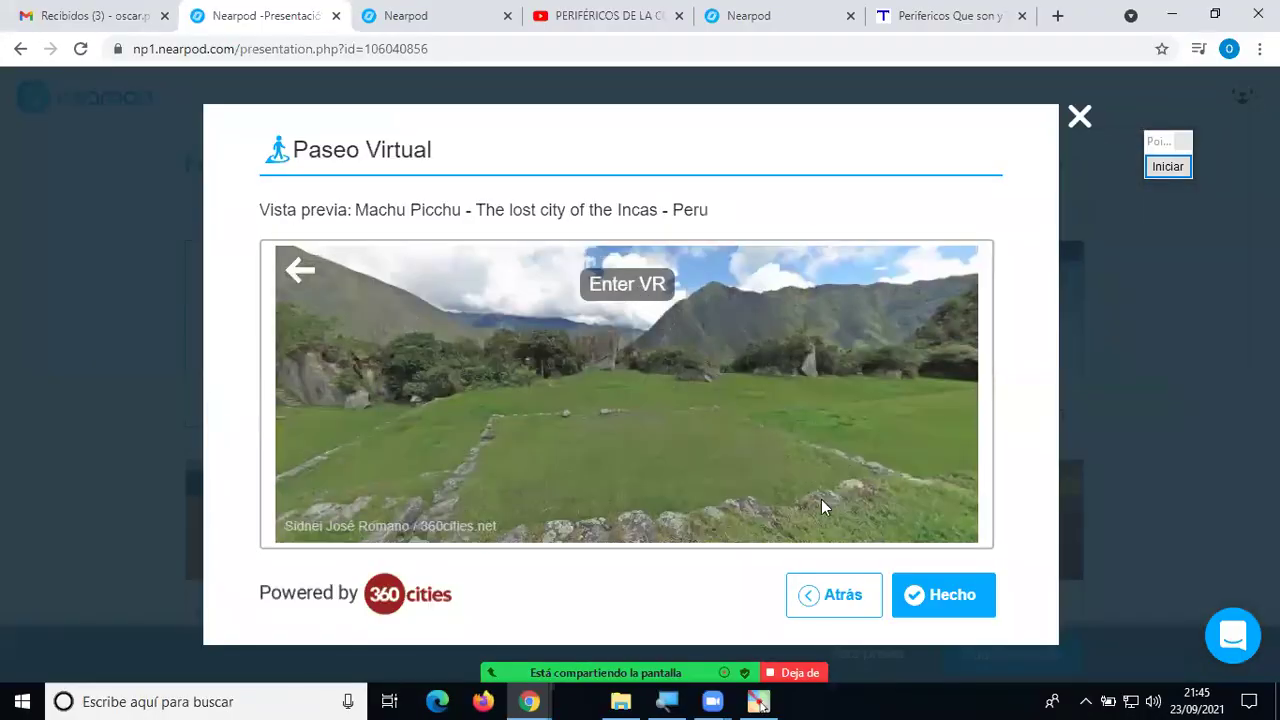
Replace the search with 'lago titicaca' and choose the Tiahuanaco 360° tour.
left_click(832, 596)
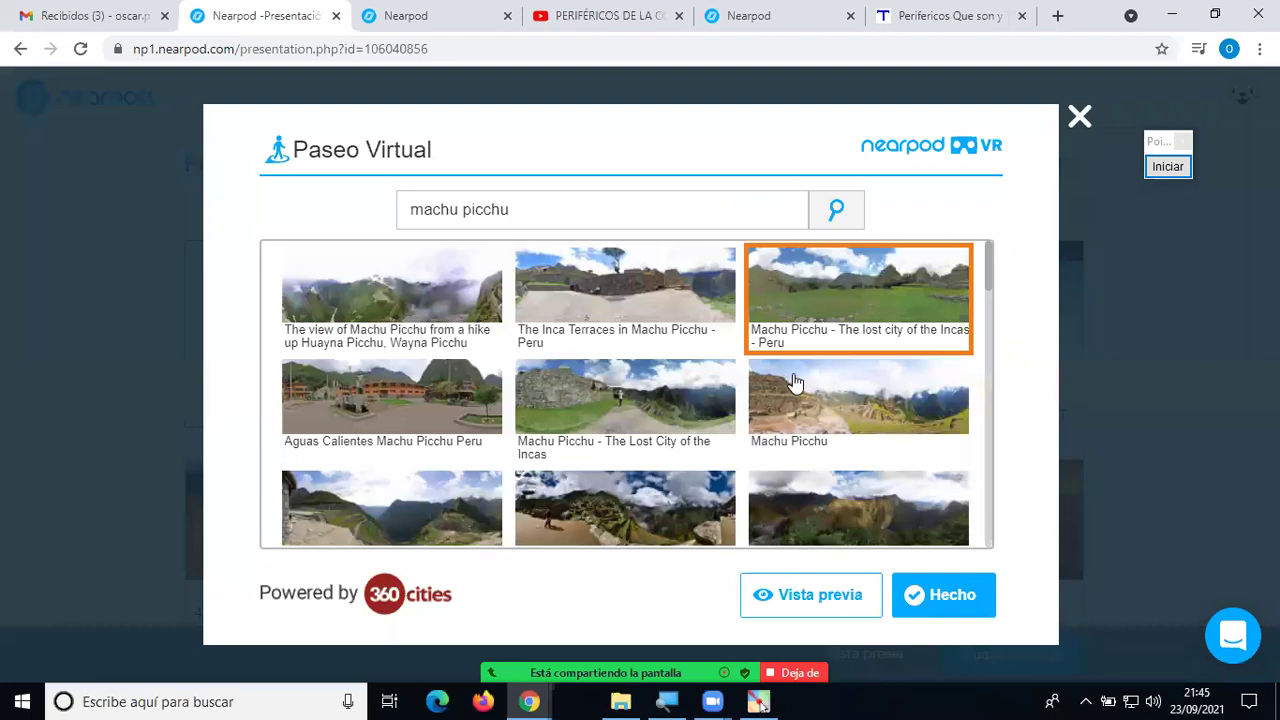
scroll(793, 381, "down", 1)
scroll(777, 405, "down", 1)
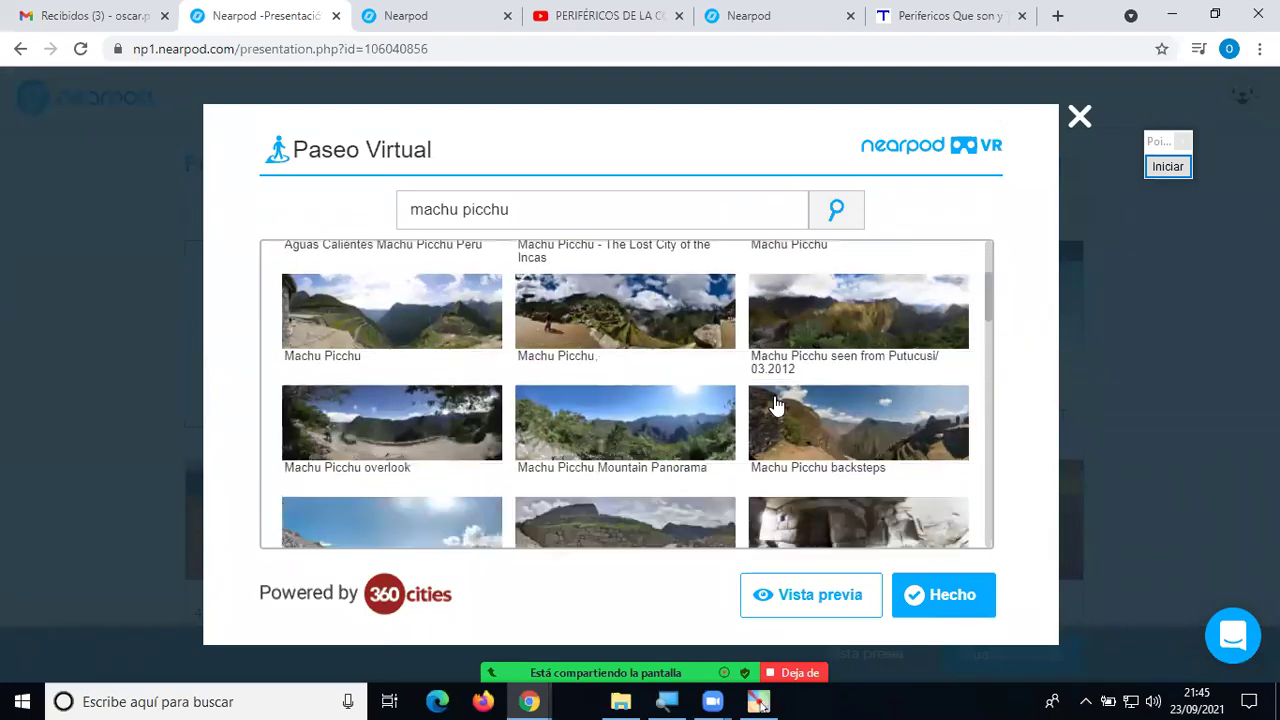
scroll(775, 404, "down", 1)
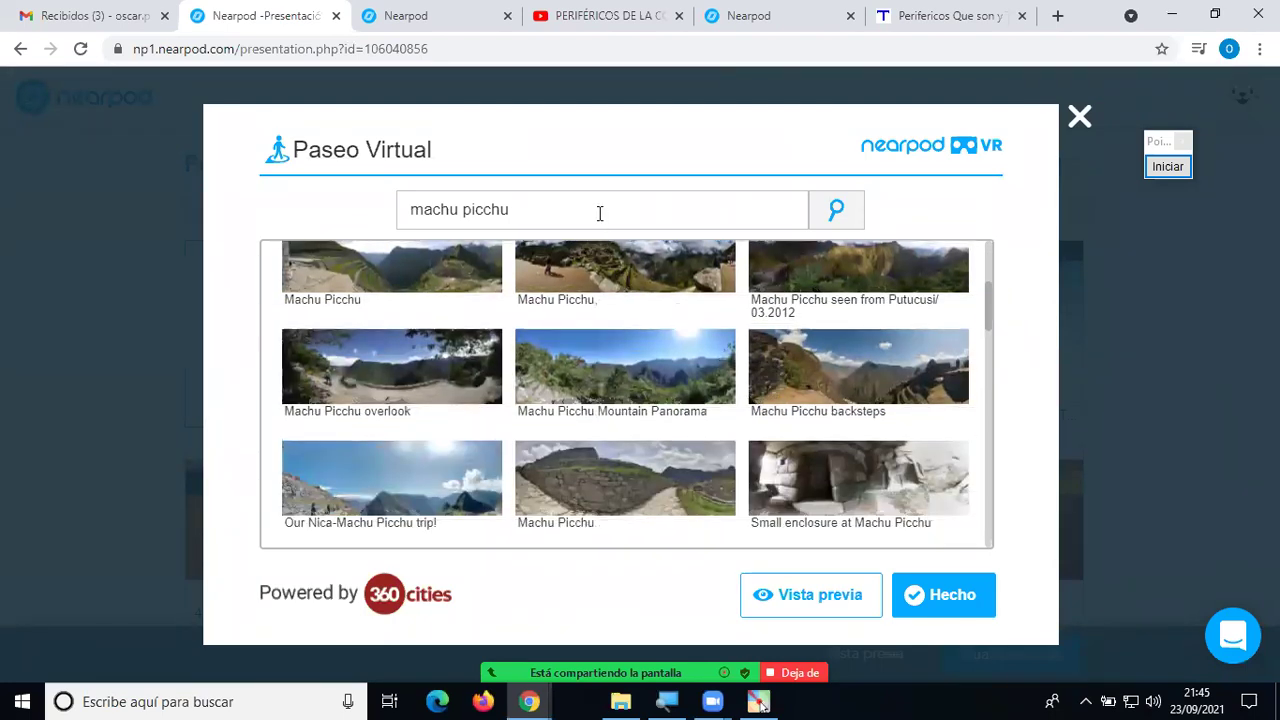
left_click_drag(599, 213, 380, 202)
type("lago titicac")
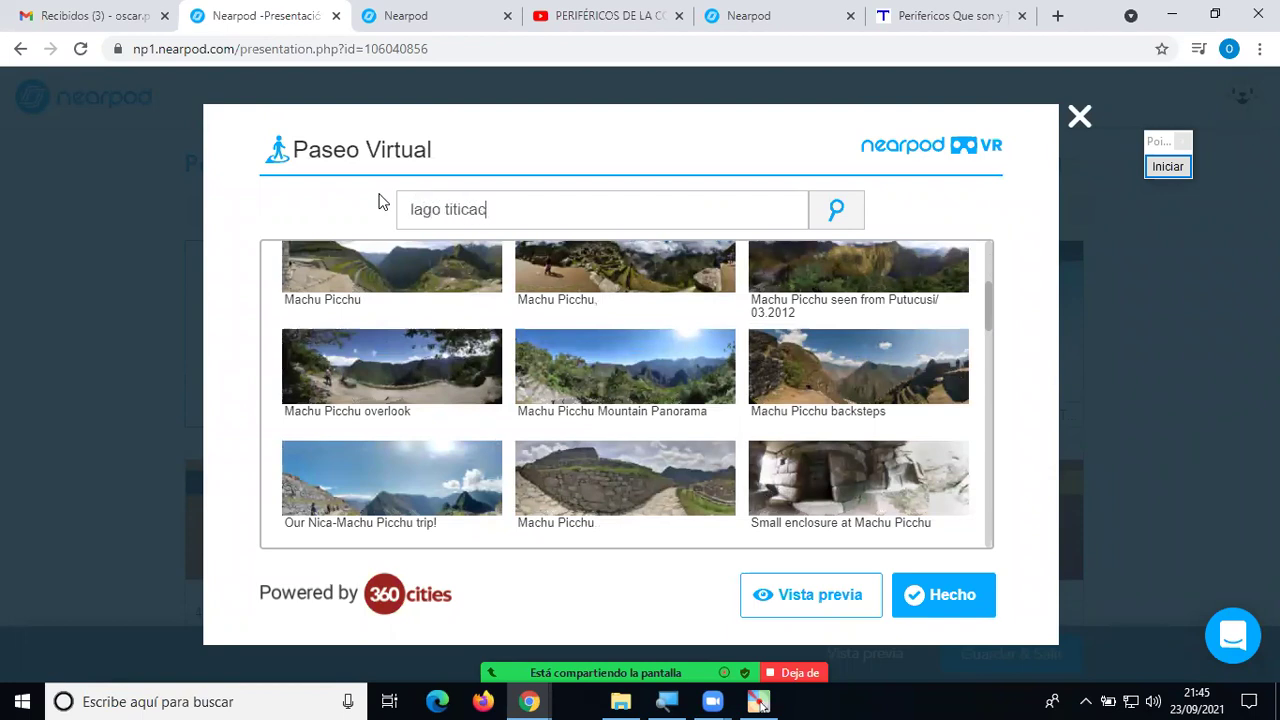
type("a")
key("Return")
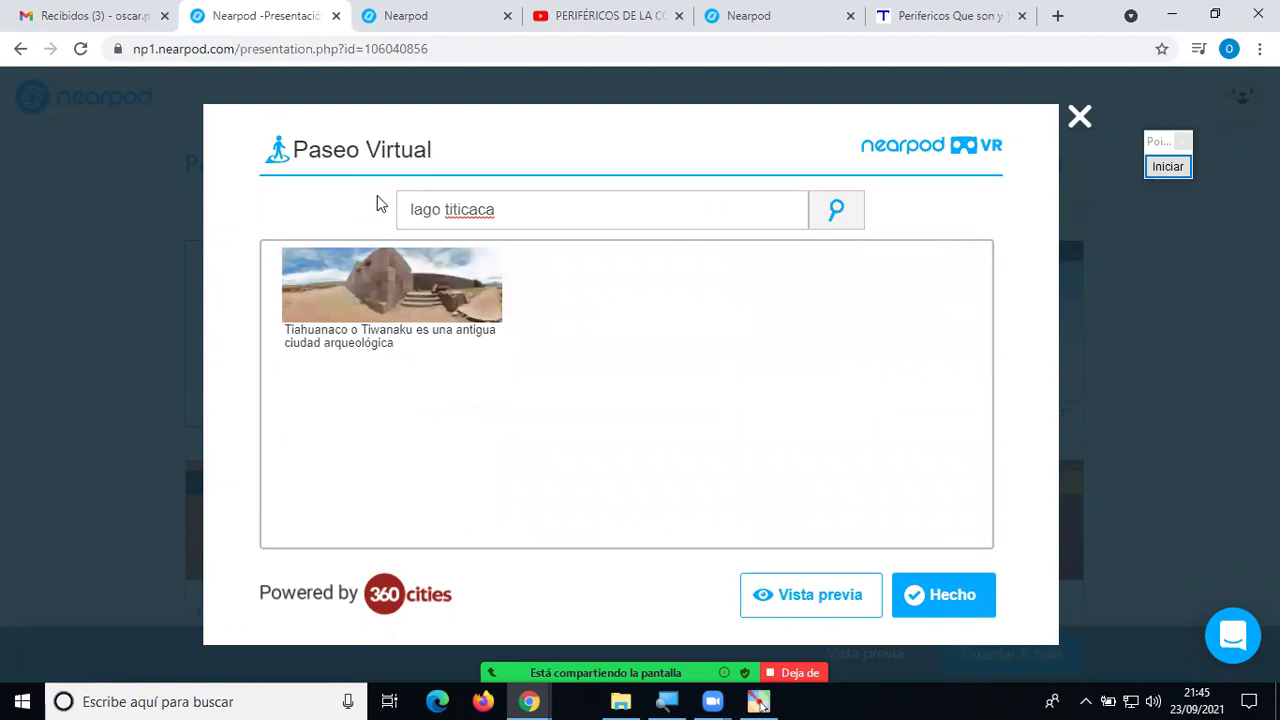
left_click(394, 304)
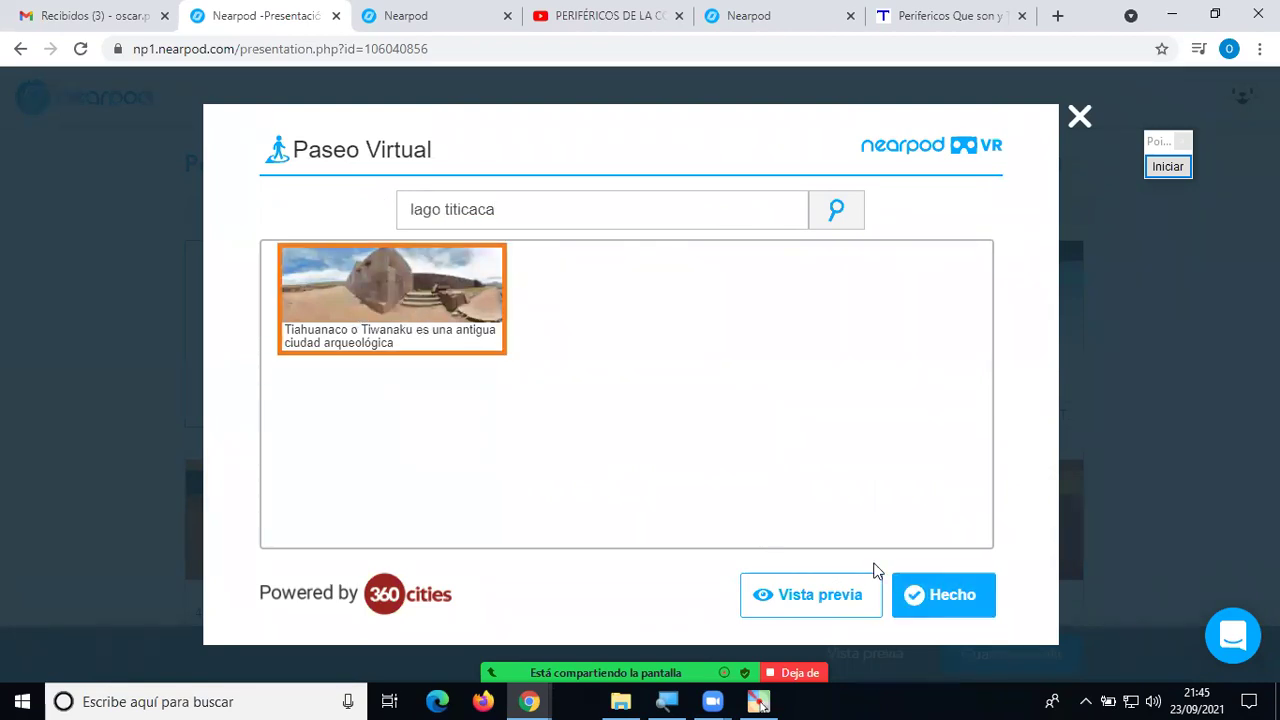
Preview the Tiahuanaco panorama, try VR mode, then close the tour window without adding it.
left_click(845, 594)
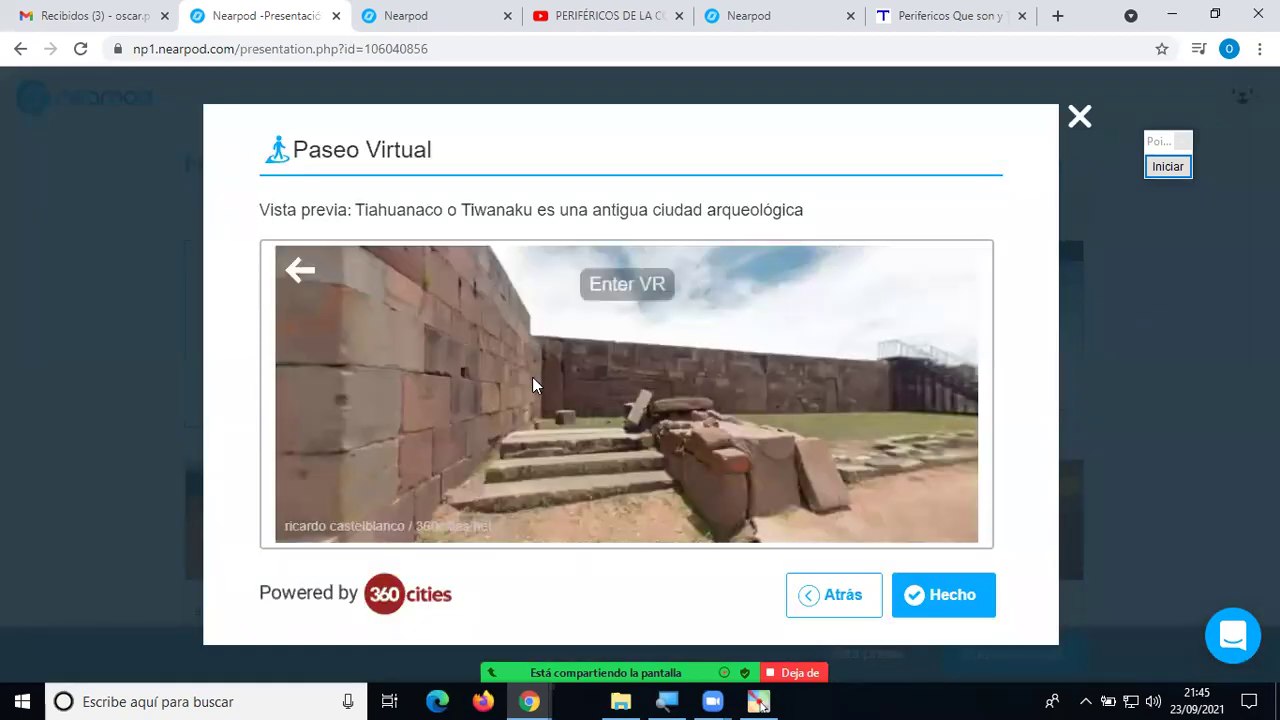
left_click_drag(532, 383, 977, 400)
left_click_drag(725, 395, 715, 344)
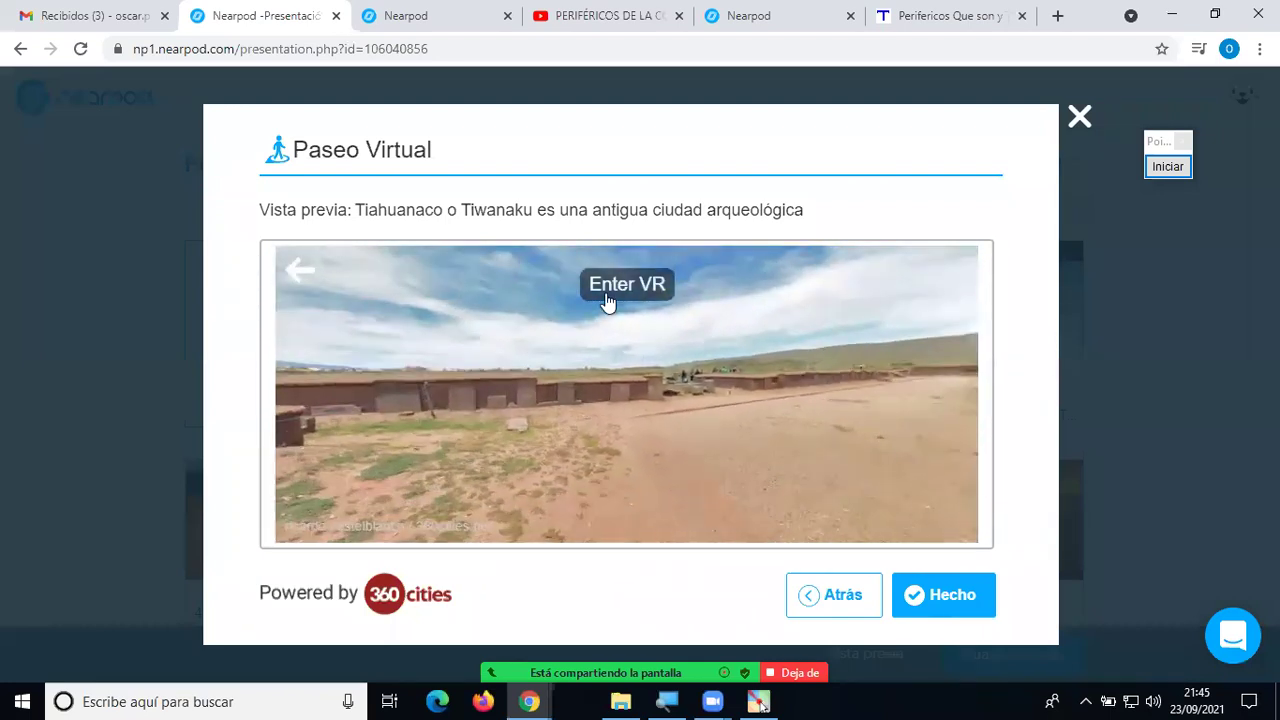
left_click(624, 289)
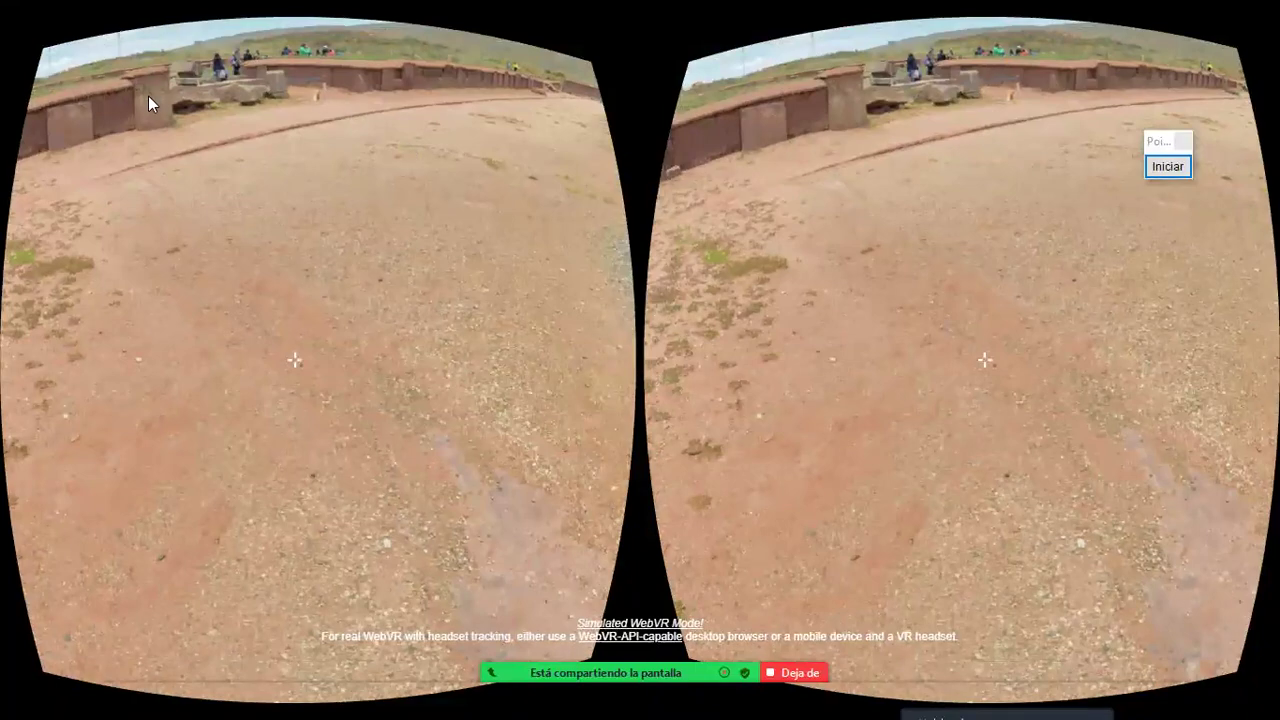
key("Escape")
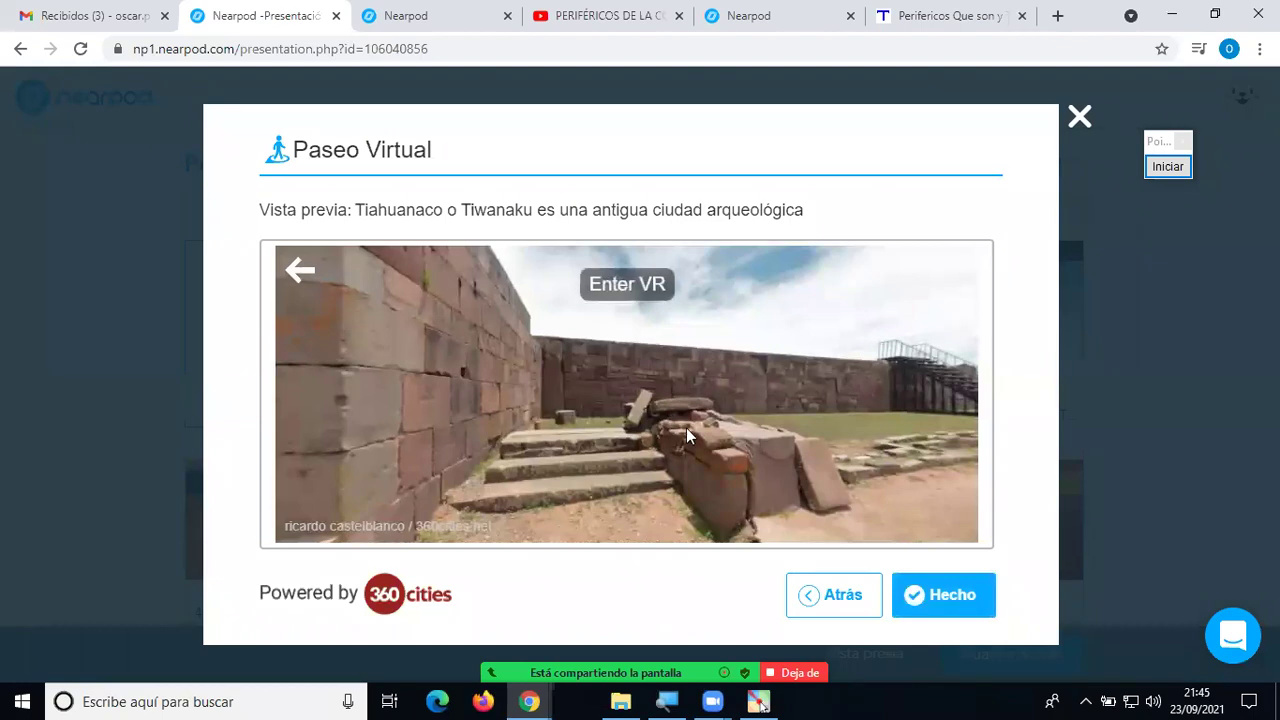
left_click(1080, 118)
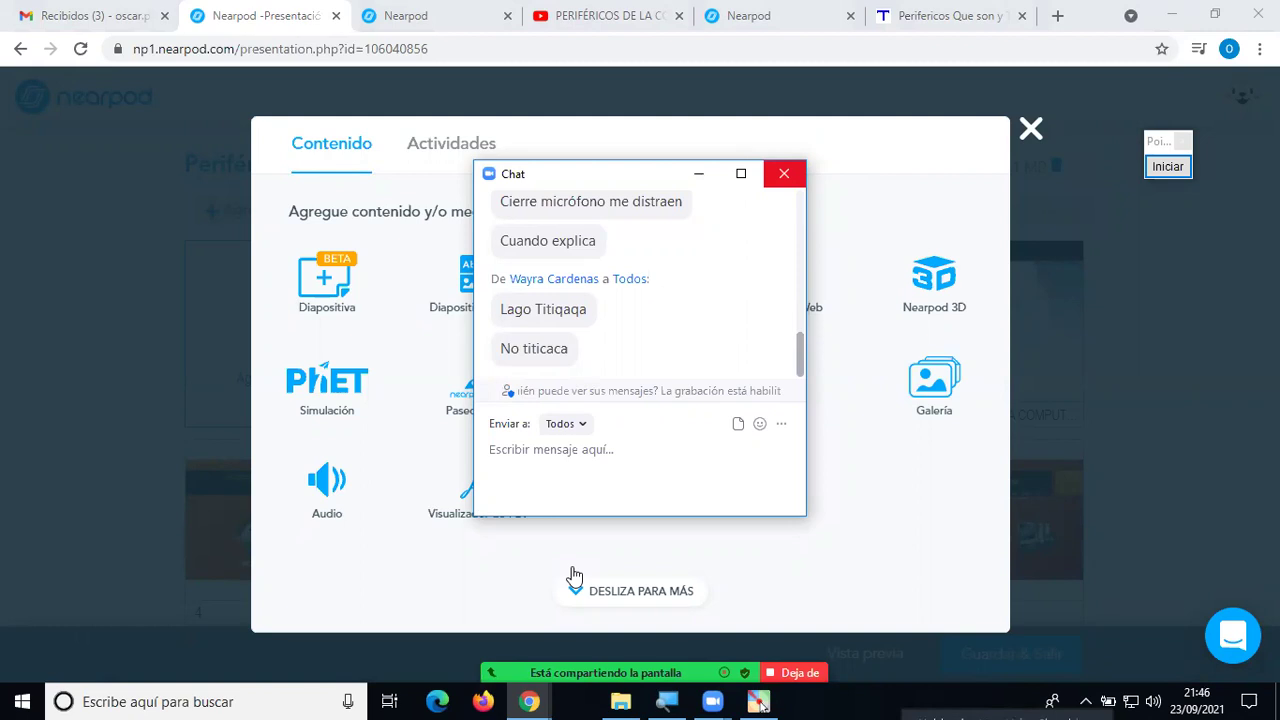
Dismiss the chat window and choose Galería from the content types.
left_click(784, 173)
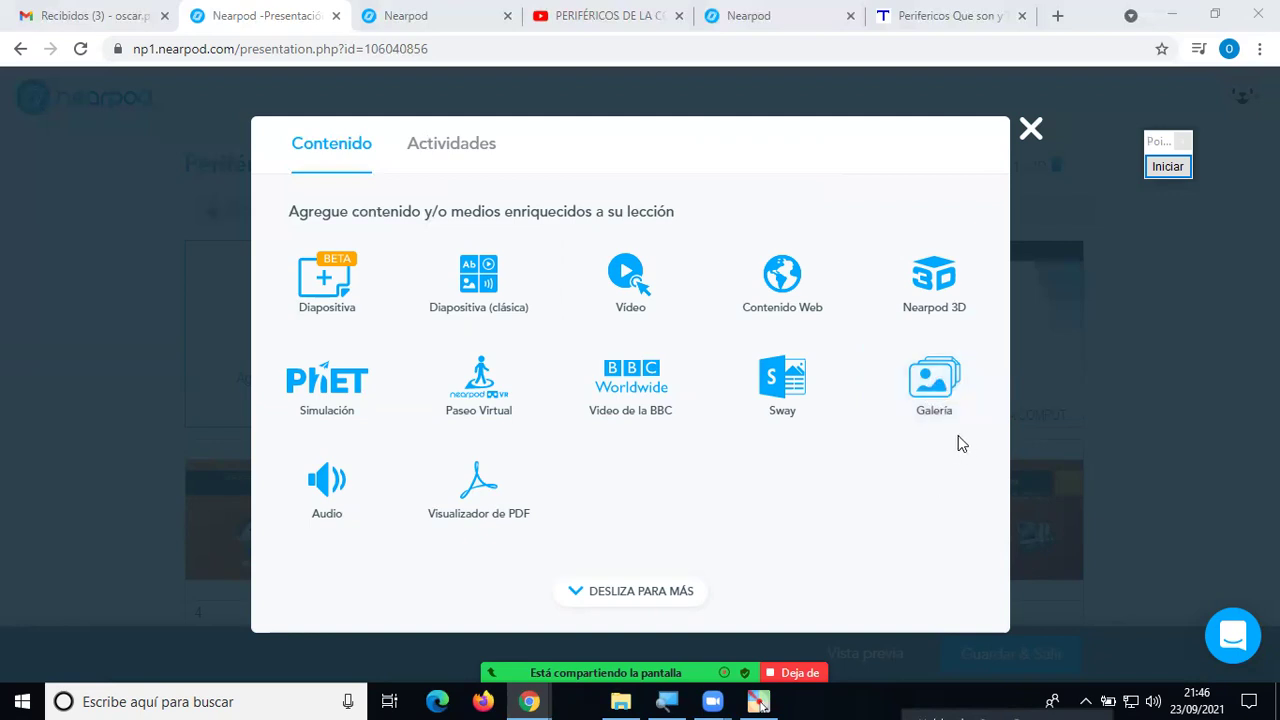
left_click(941, 393)
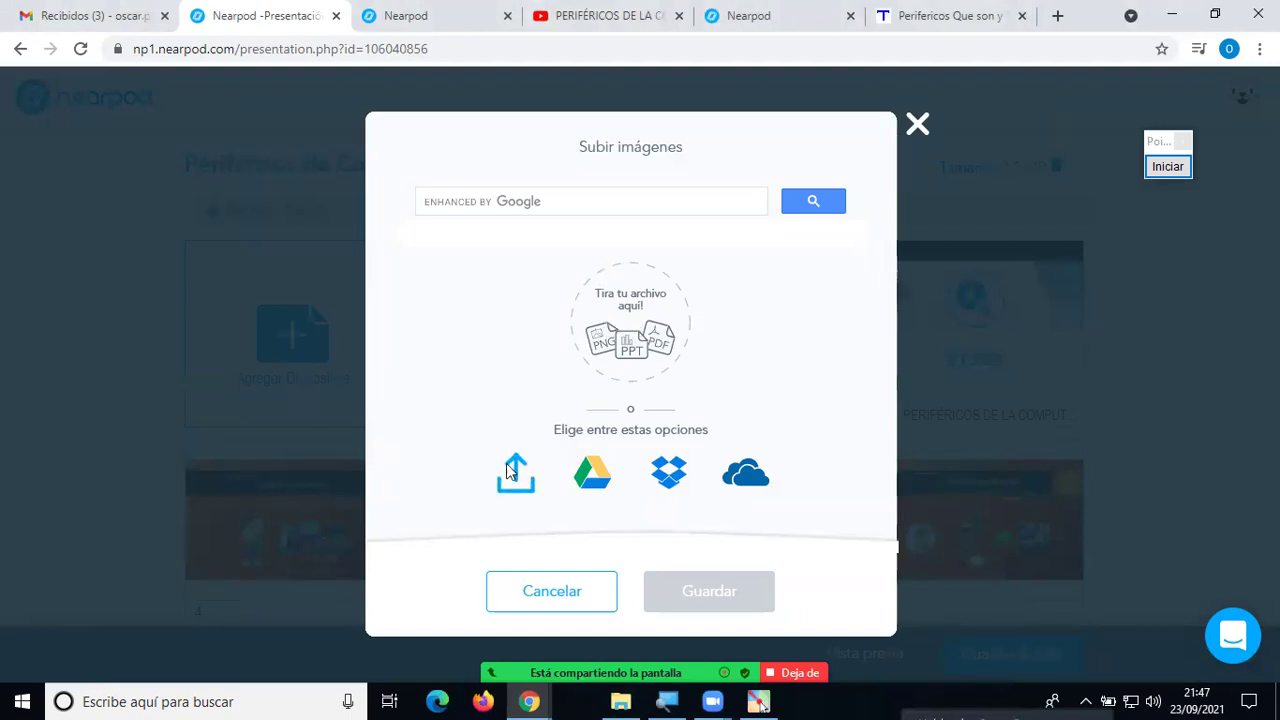
Upload the operating-system images from the Imágenes folder, including sistemas-operativos, as a Slideshow gallery.
left_click(588, 204)
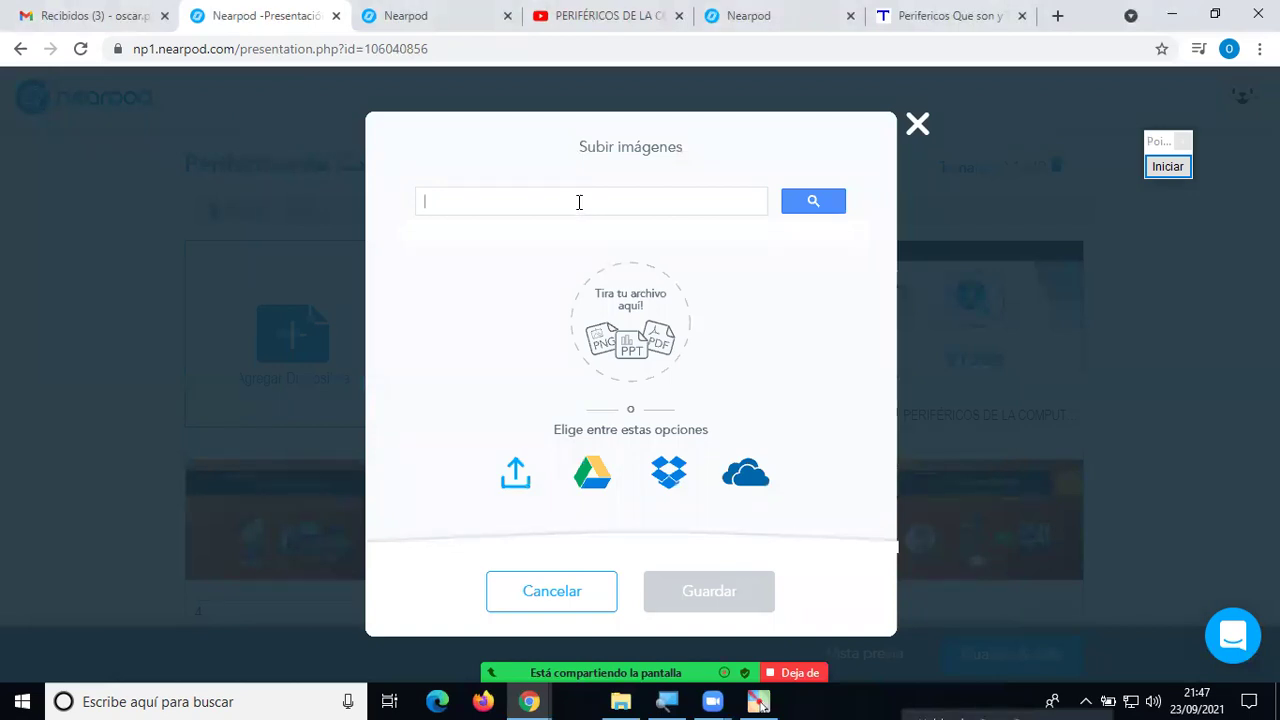
left_click(517, 474)
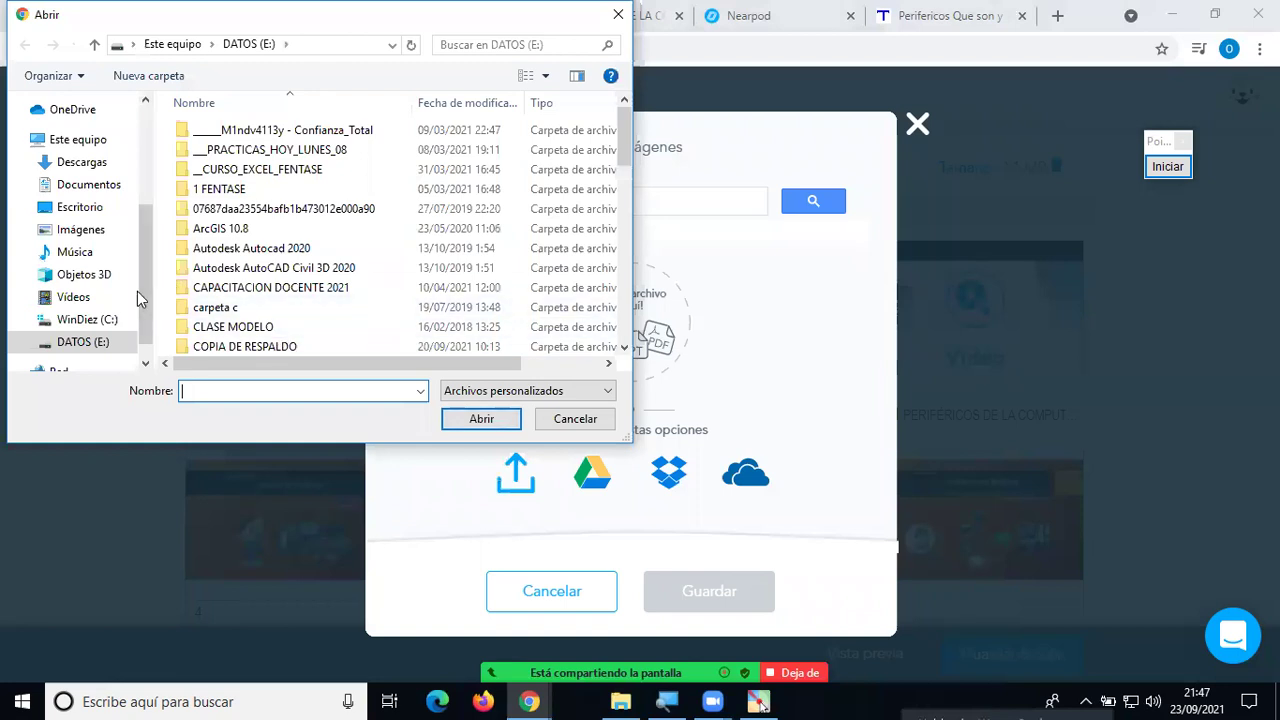
left_click(80, 230)
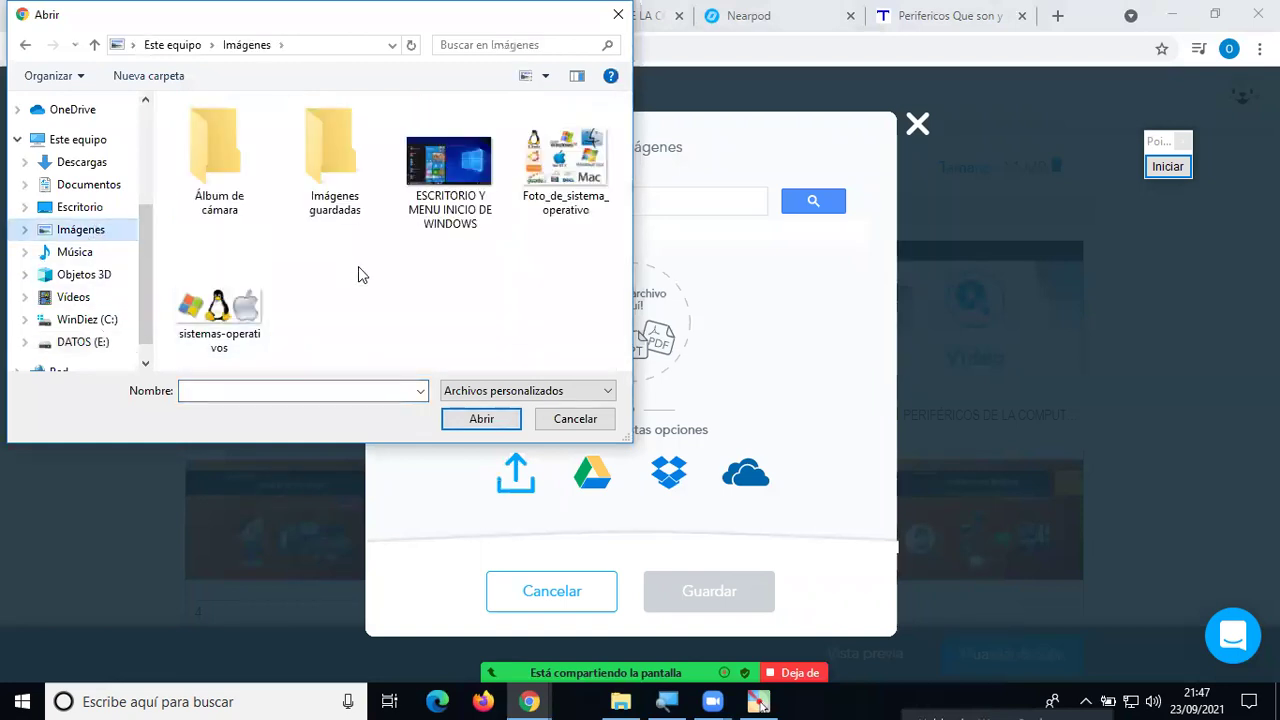
left_click(459, 159)
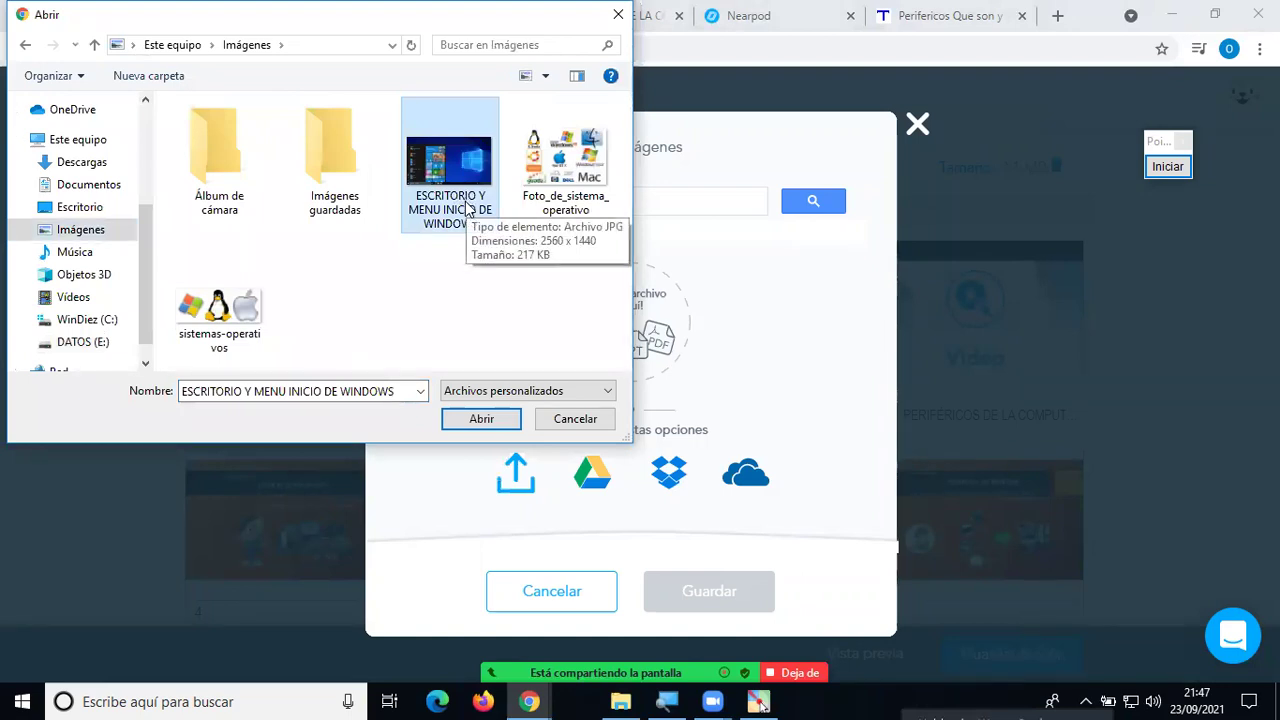
left_click(258, 300, "ctrl")
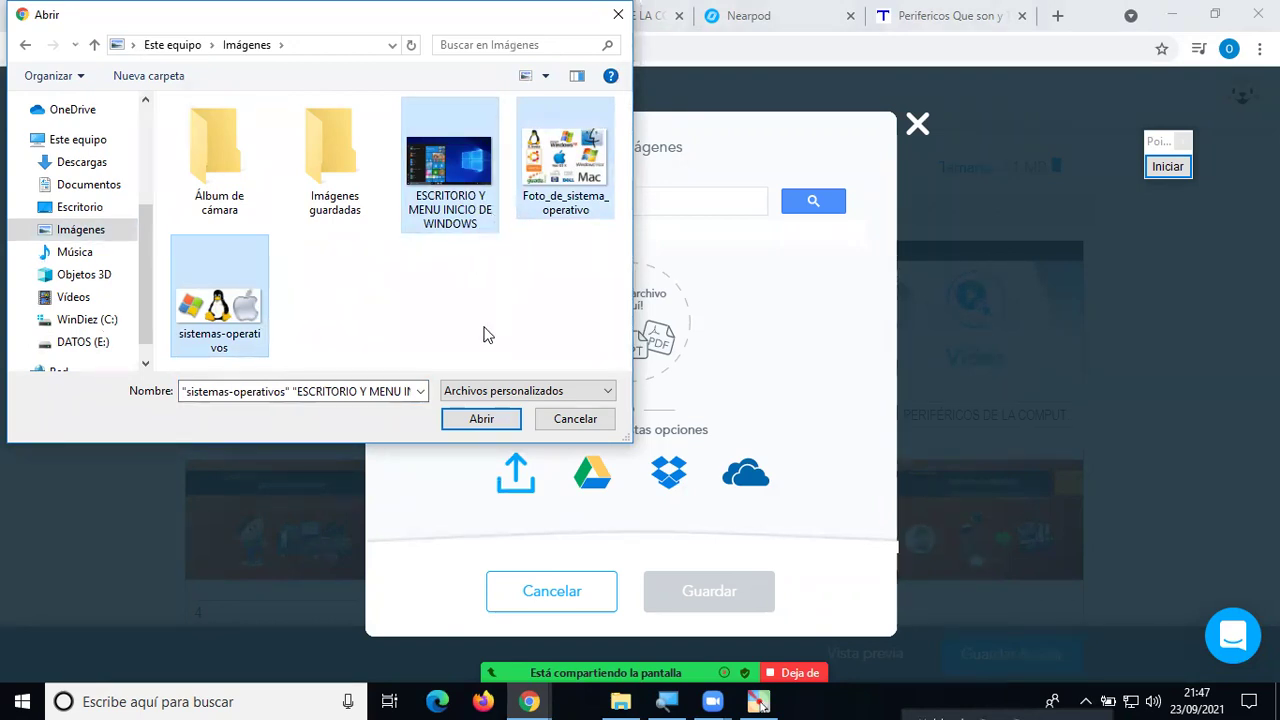
left_click(485, 418)
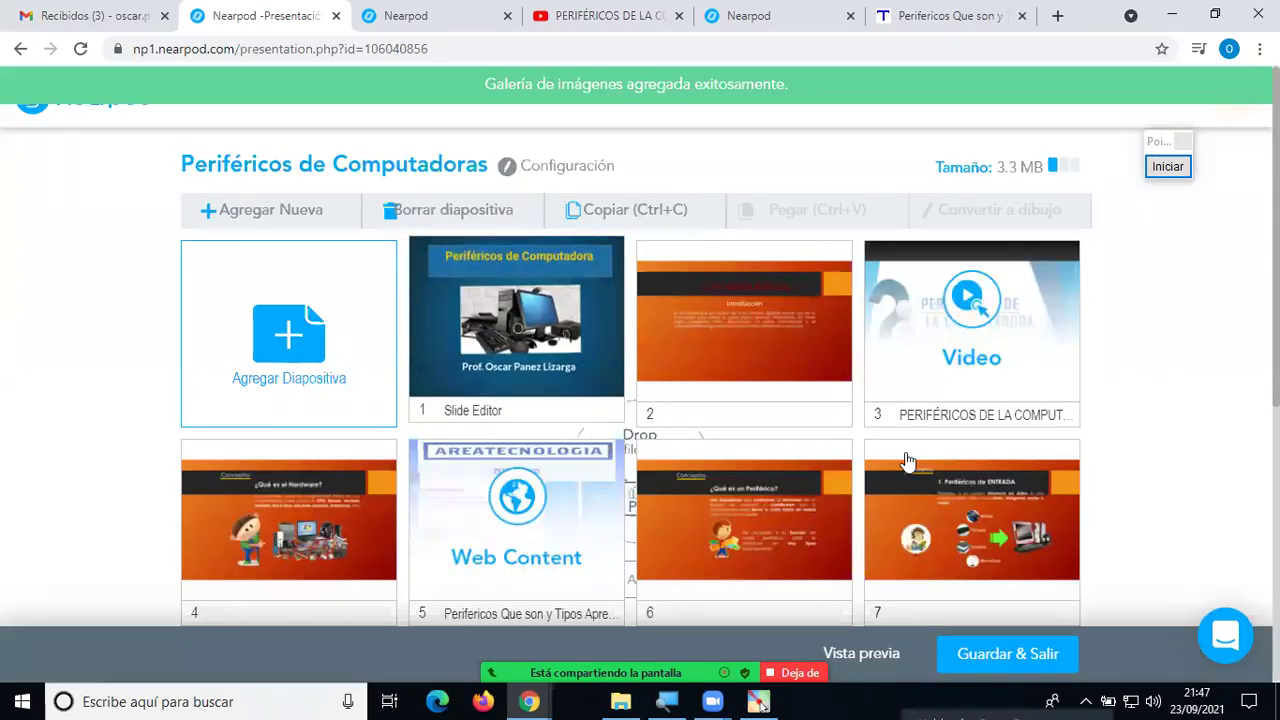
scroll(1060, 500, "down", 3)
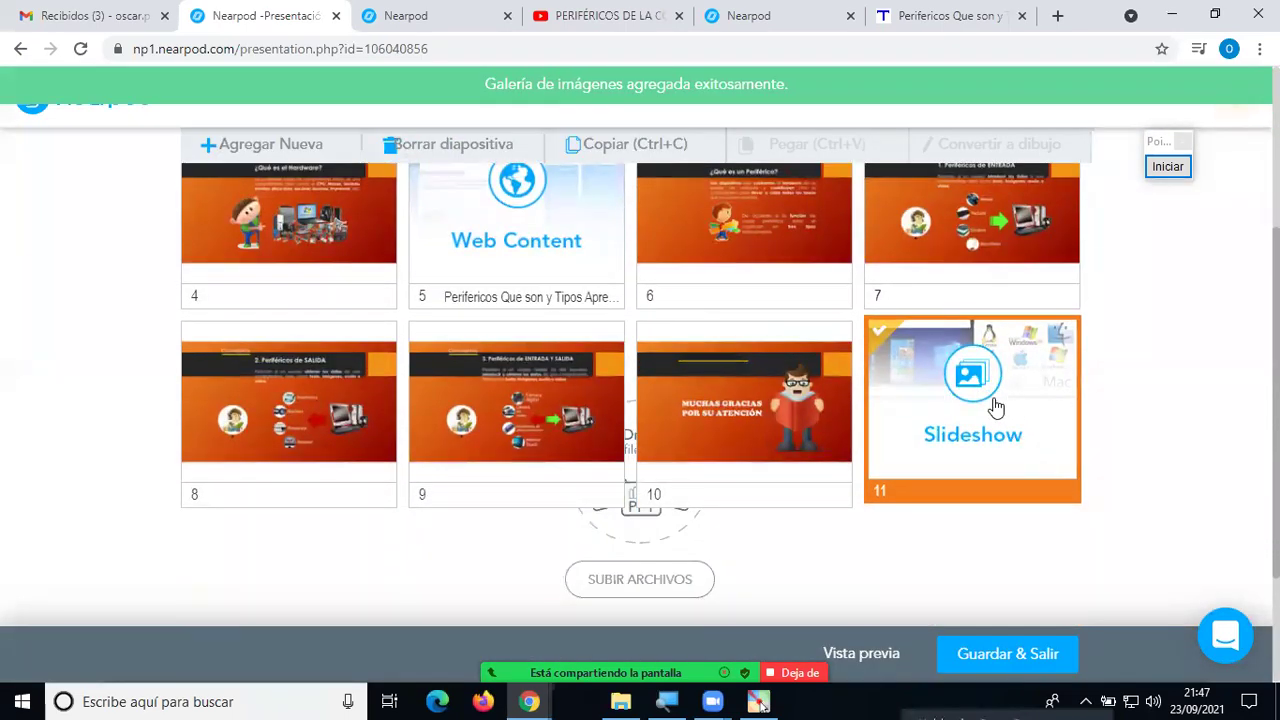
Open the student preview and advance to the new gallery slide.
left_click(858, 652)
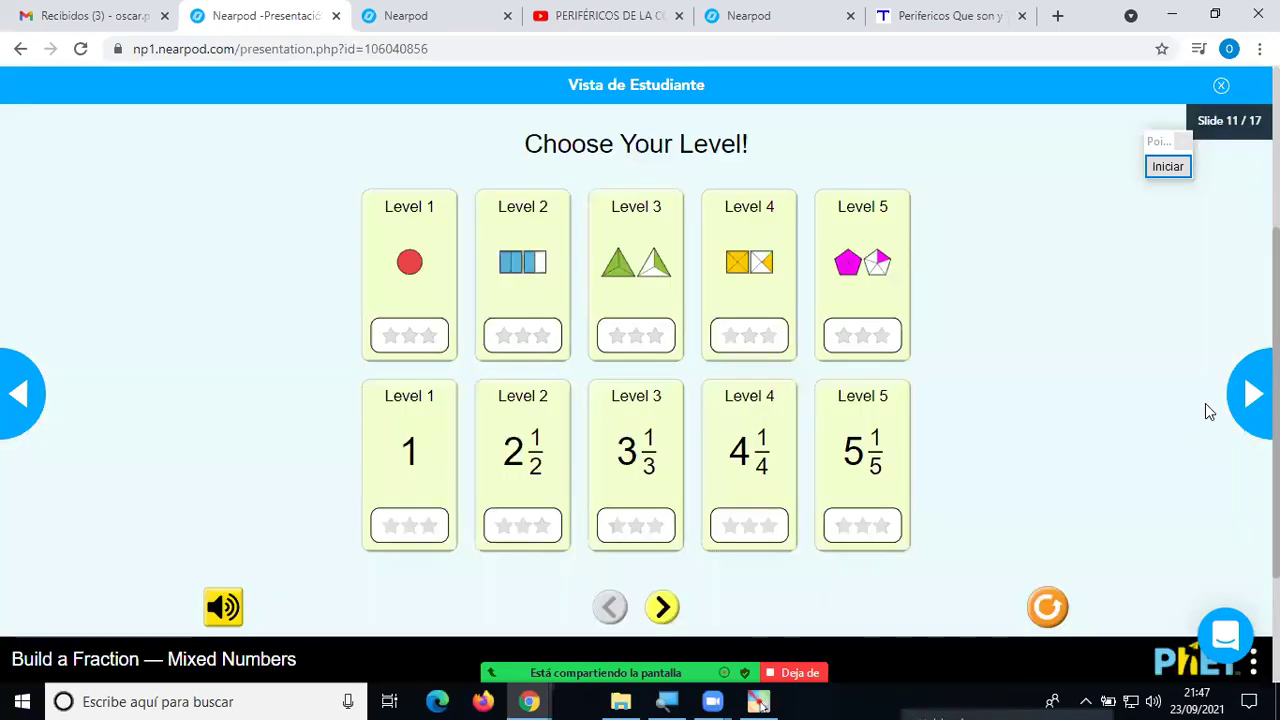
left_click(1247, 405)
left_click(1247, 405)
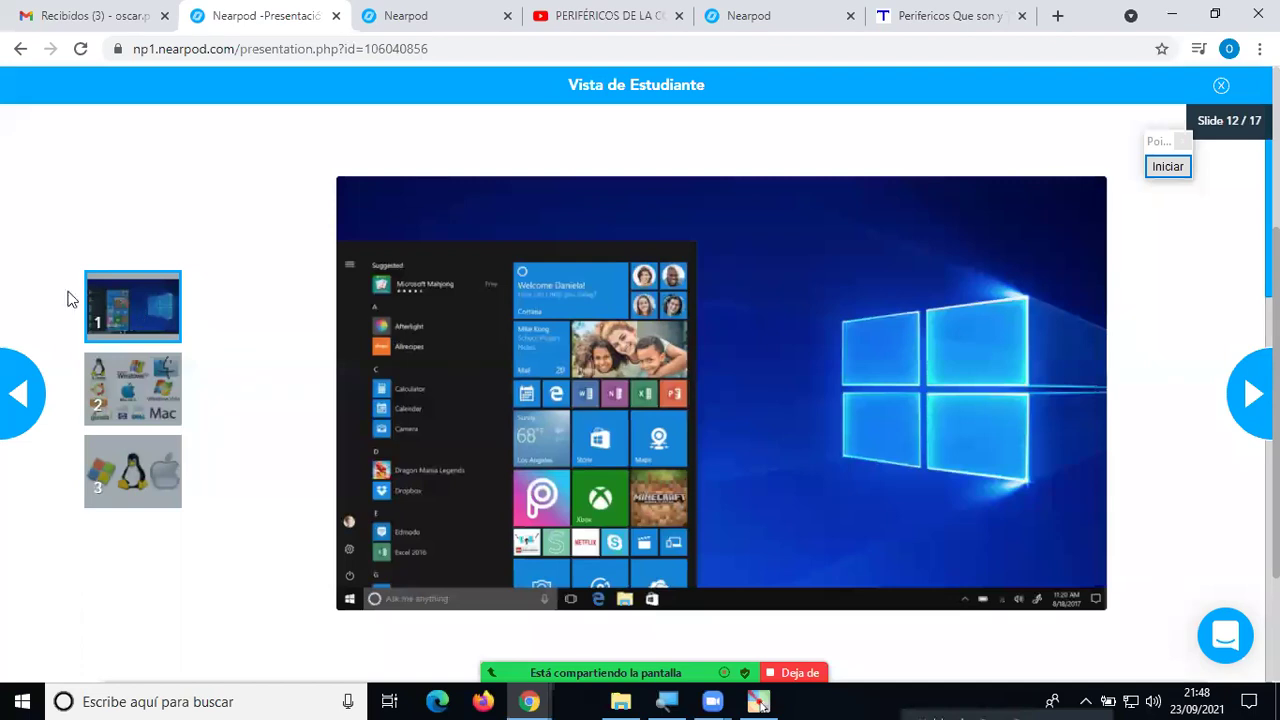
Flip through the gallery's three operating-system images, then advance to the next slide.
left_click(112, 368)
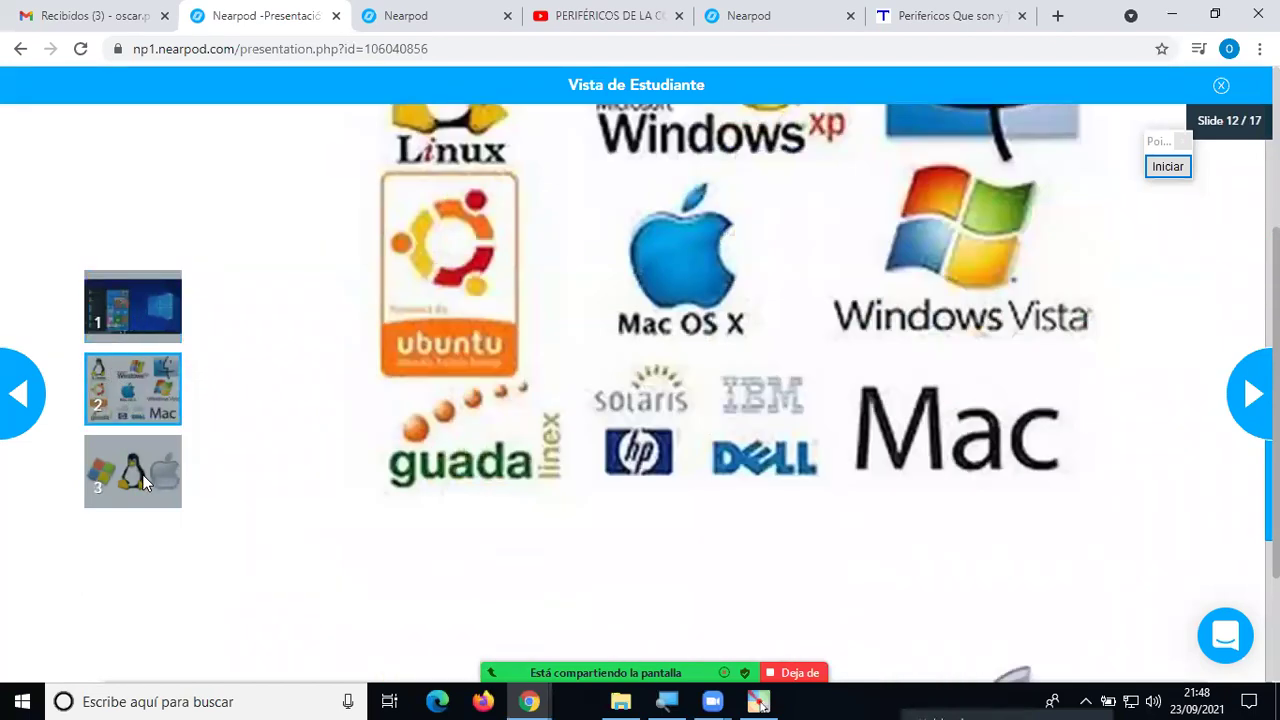
left_click(140, 470)
left_click(158, 392)
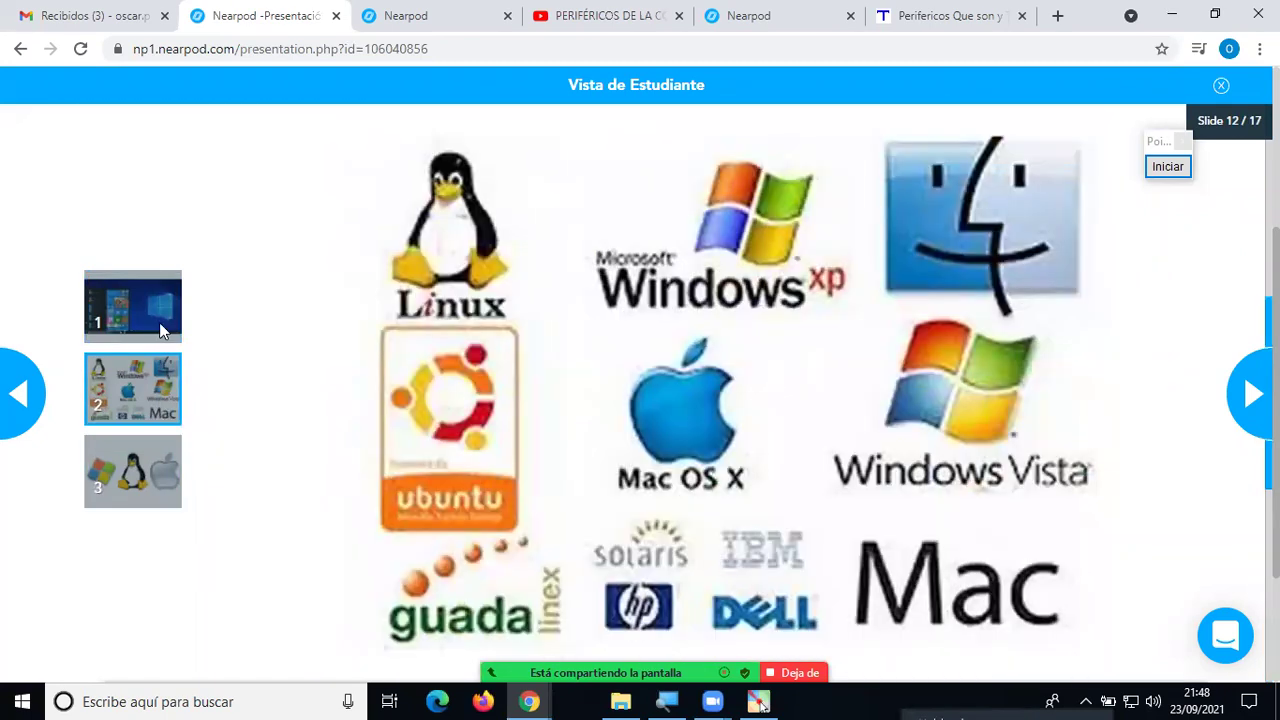
left_click(159, 322)
left_click(139, 377)
left_click(124, 446)
left_click(131, 395)
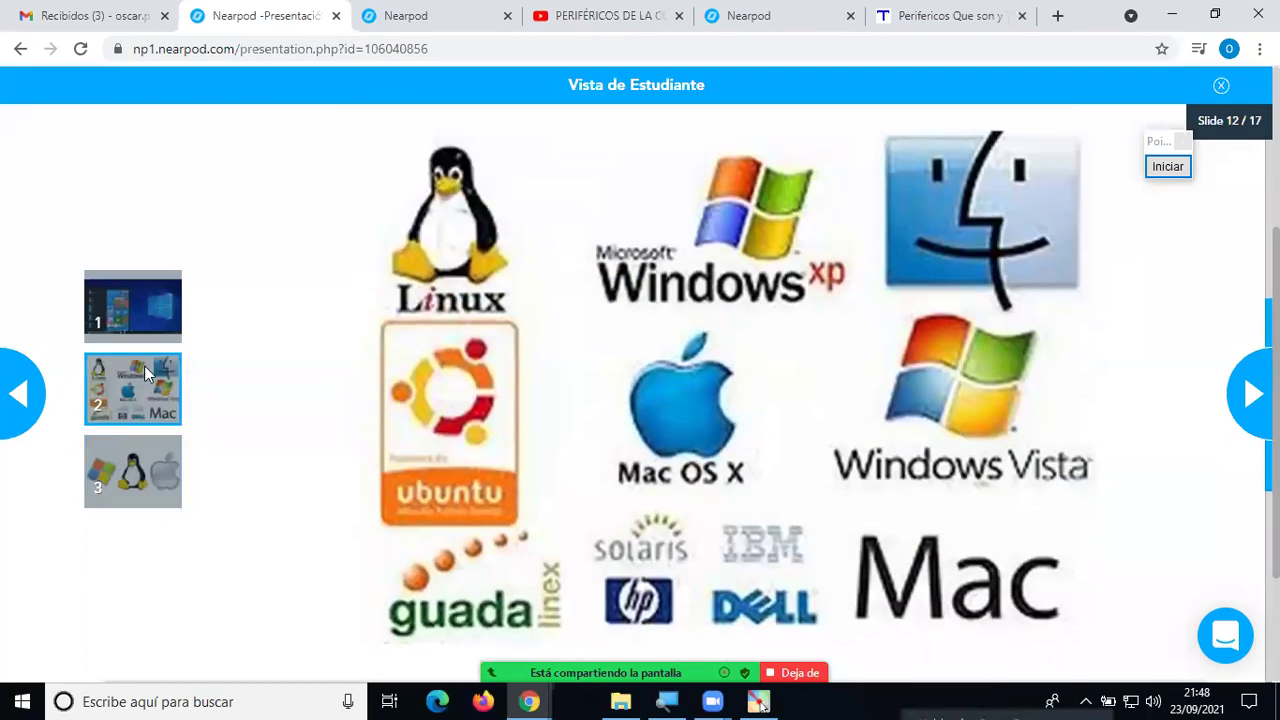
left_click(161, 321)
left_click(148, 373)
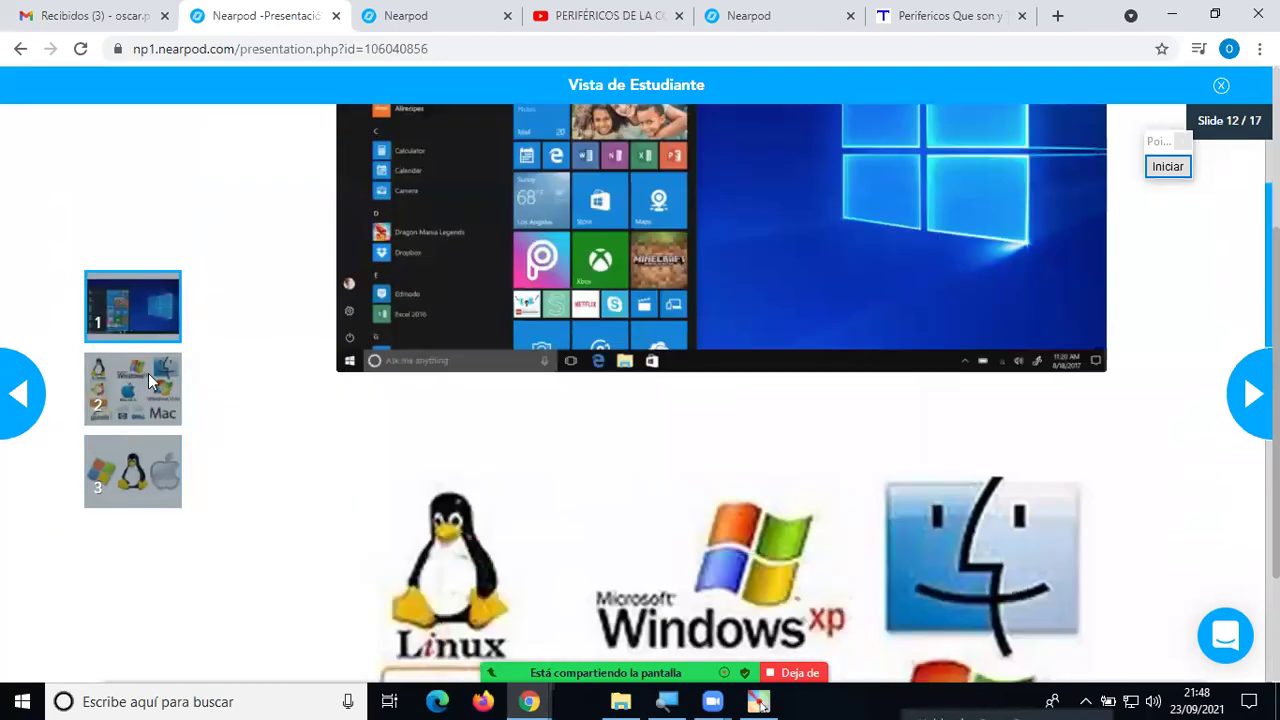
left_click(146, 452)
left_click(155, 320)
left_click(157, 376)
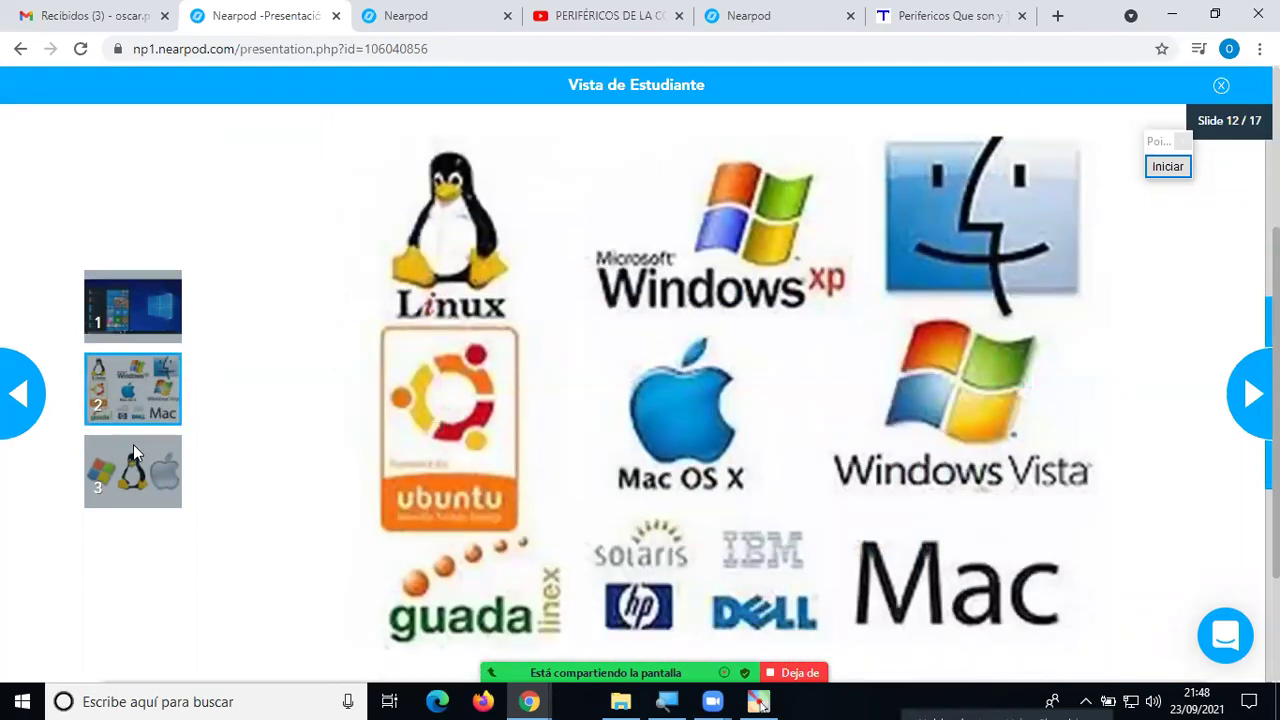
left_click(133, 446)
left_click(153, 391)
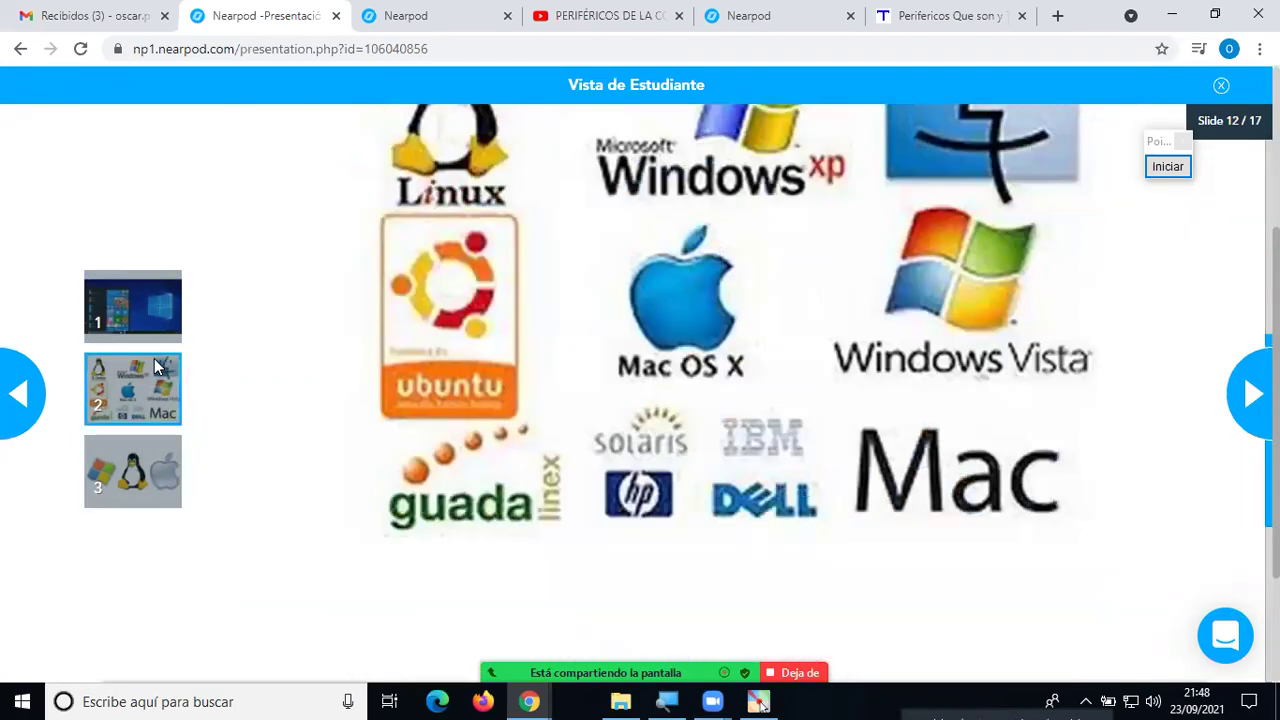
left_click(138, 338)
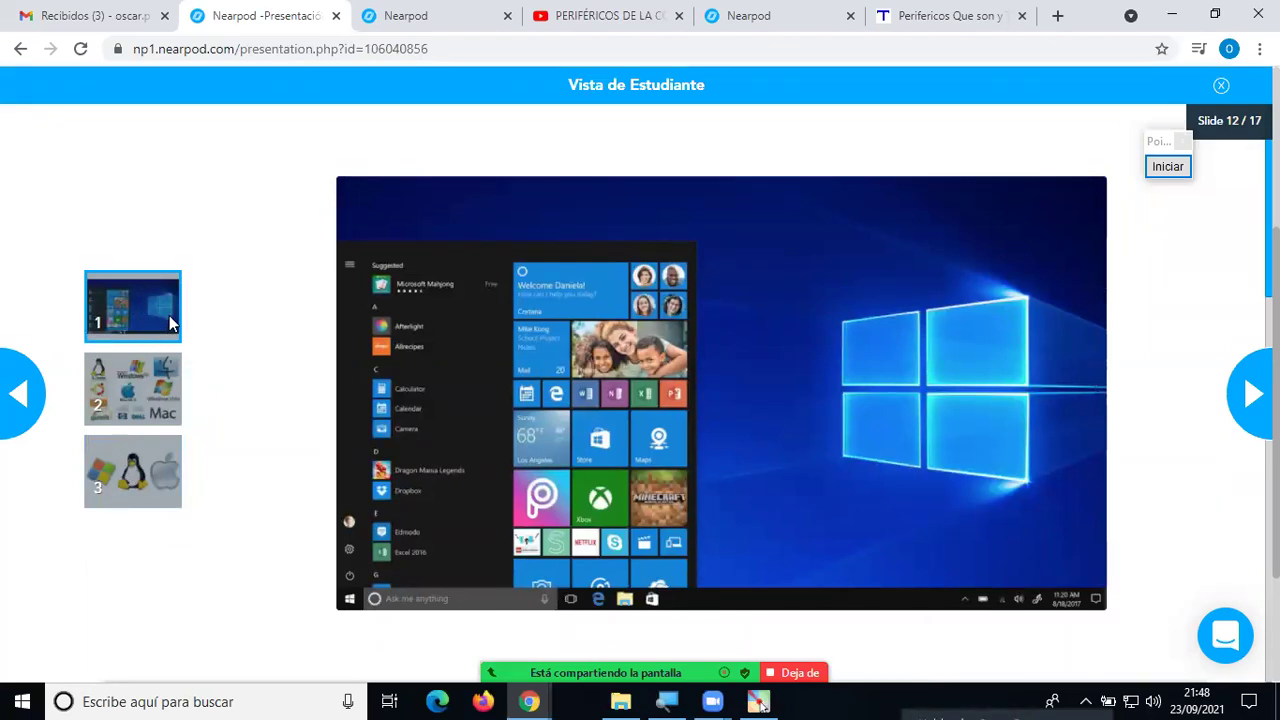
left_click(148, 373)
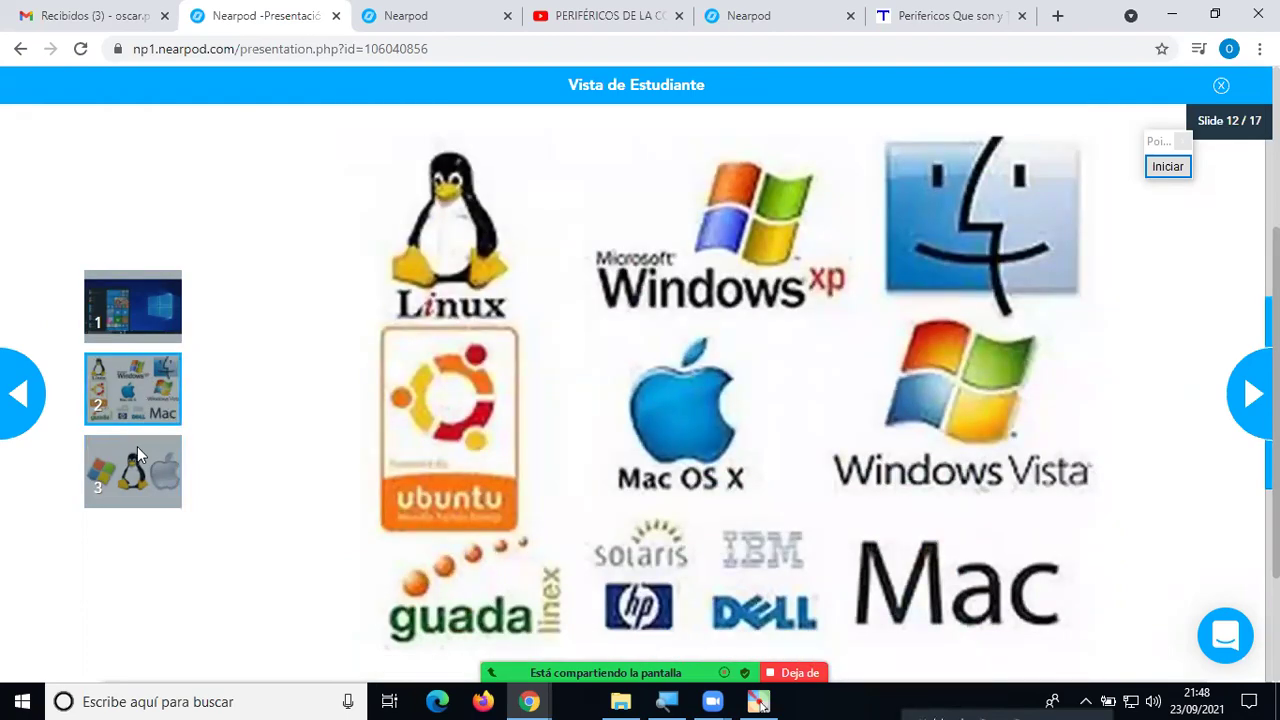
left_click(137, 446)
left_click(154, 368)
left_click(150, 318)
left_click(141, 403)
left_click(158, 318)
left_click(1240, 392)
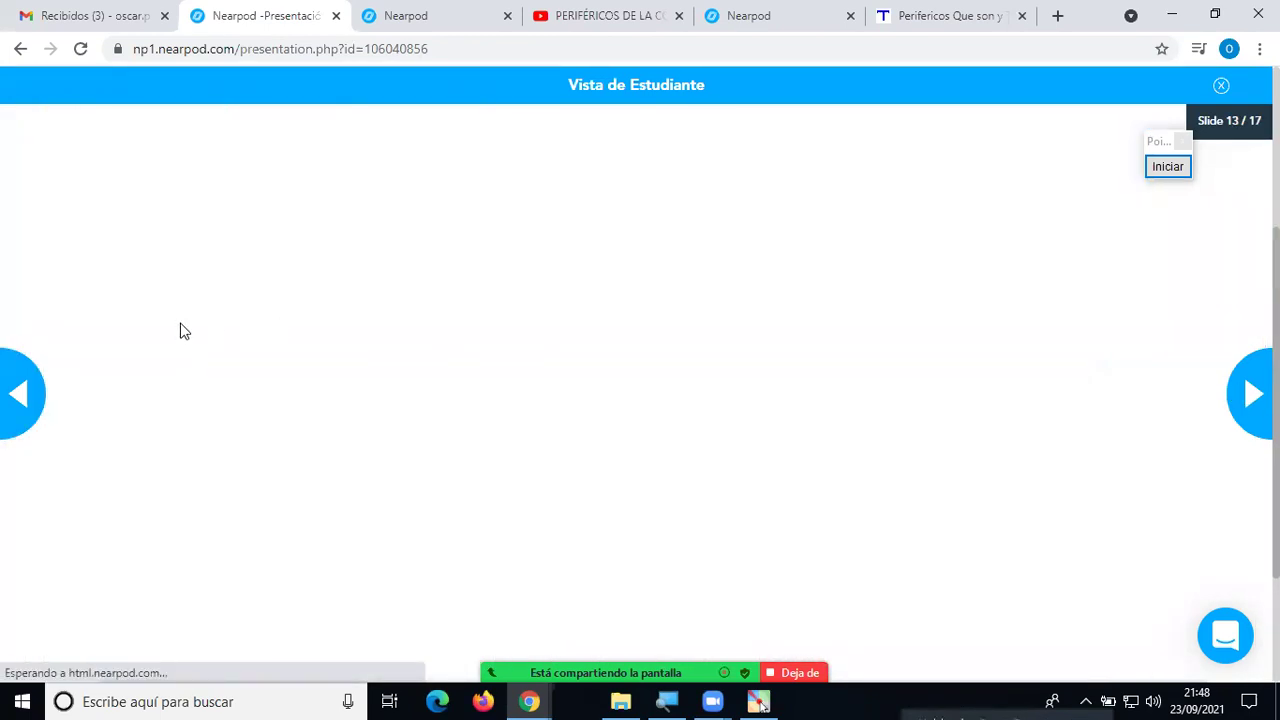
left_click(24, 395)
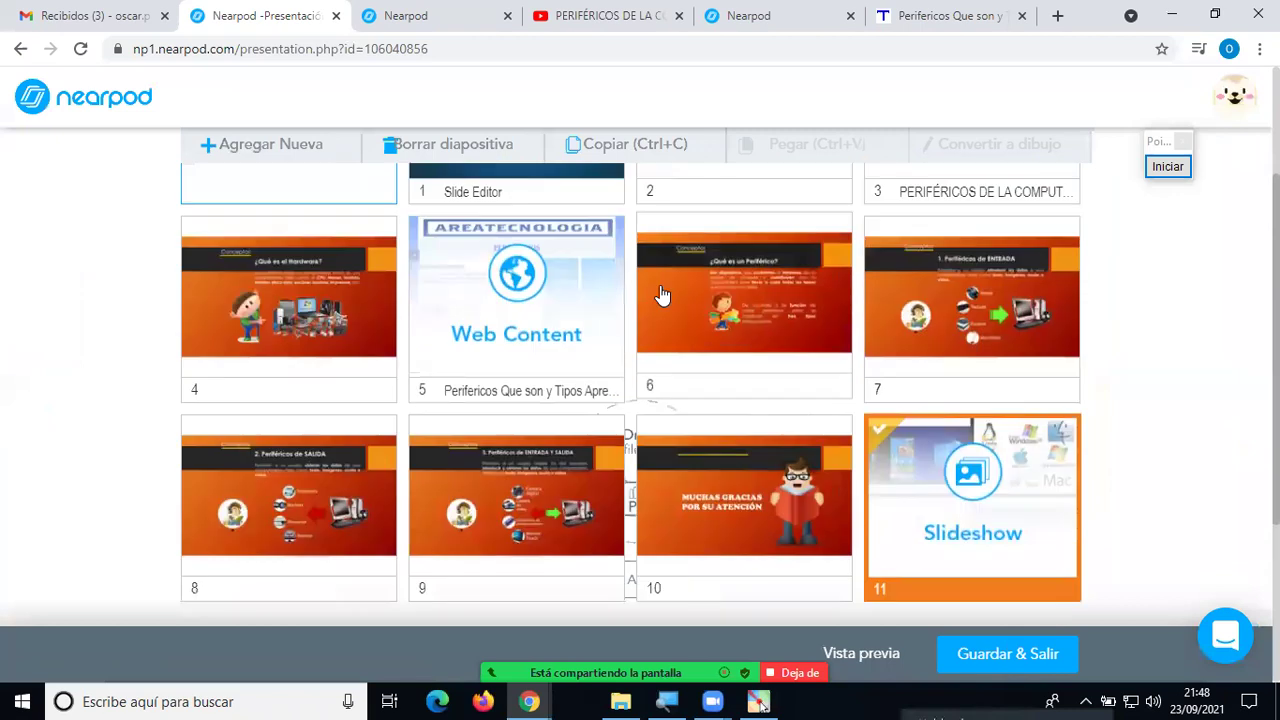
scroll(684, 302, "up", 2)
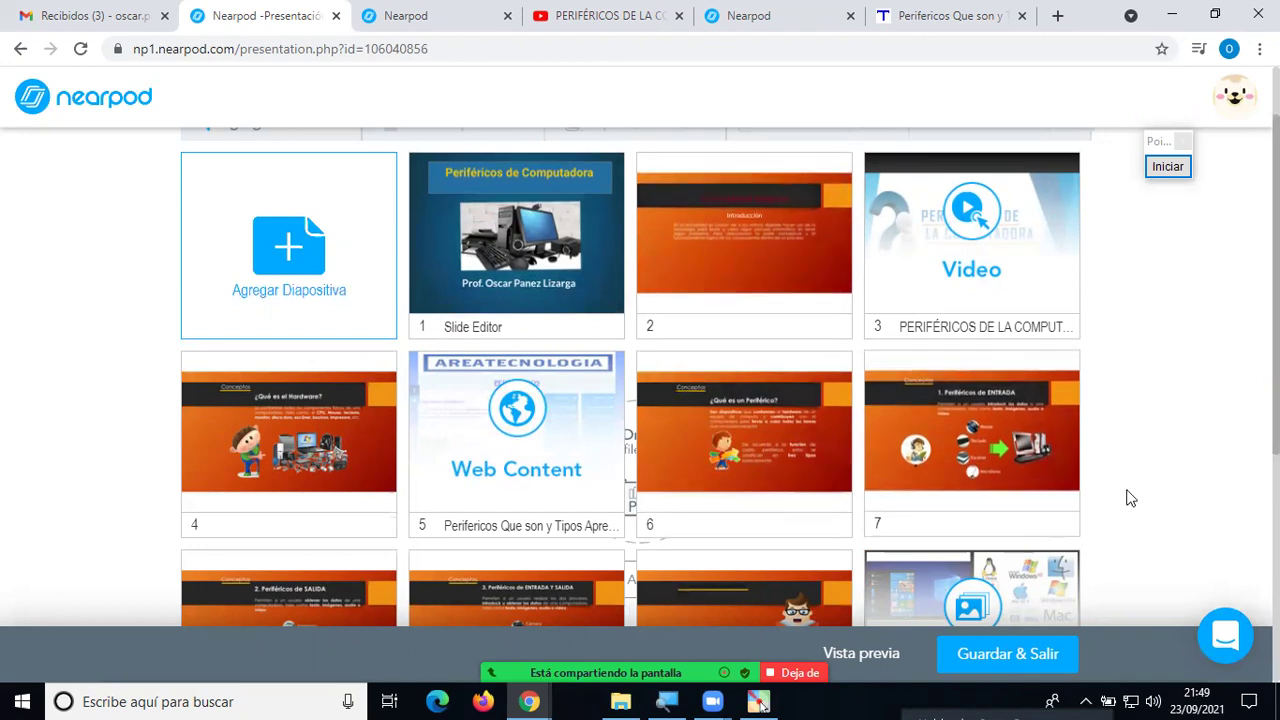
scroll(1129, 497, "down", 1)
scroll(1129, 497, "up", 1)
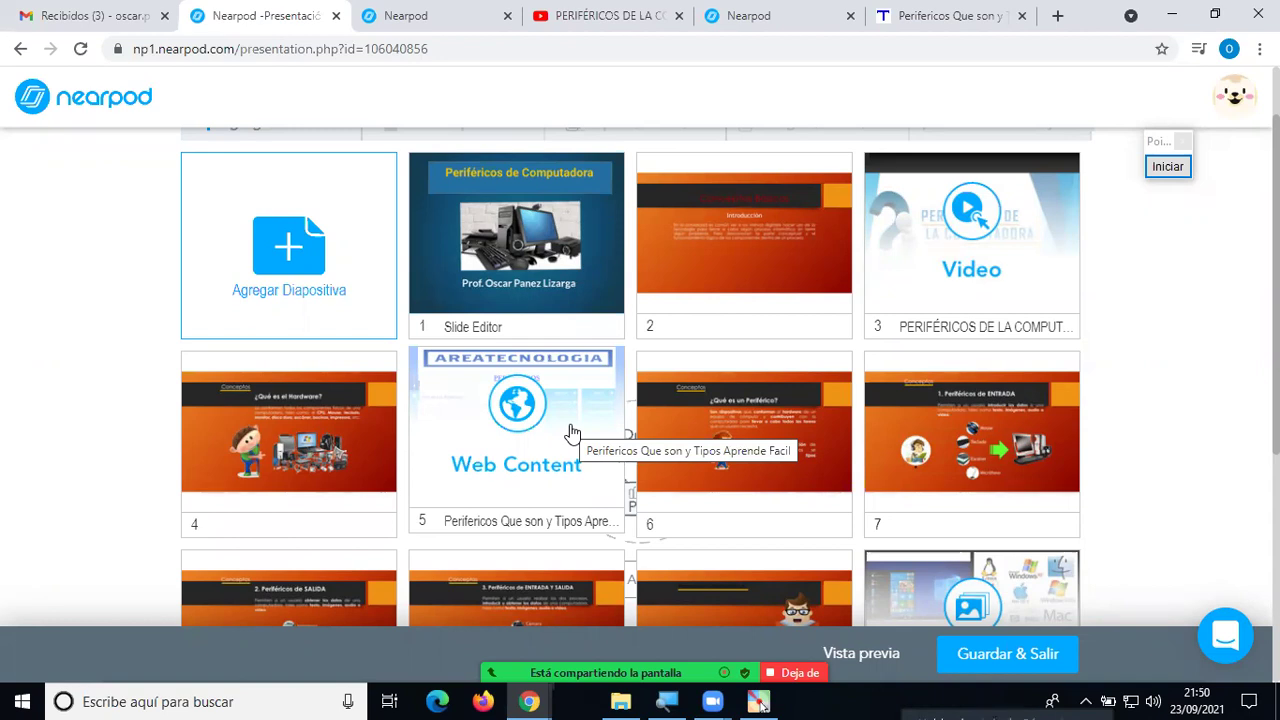
scroll(1240, 388, "down", 3)
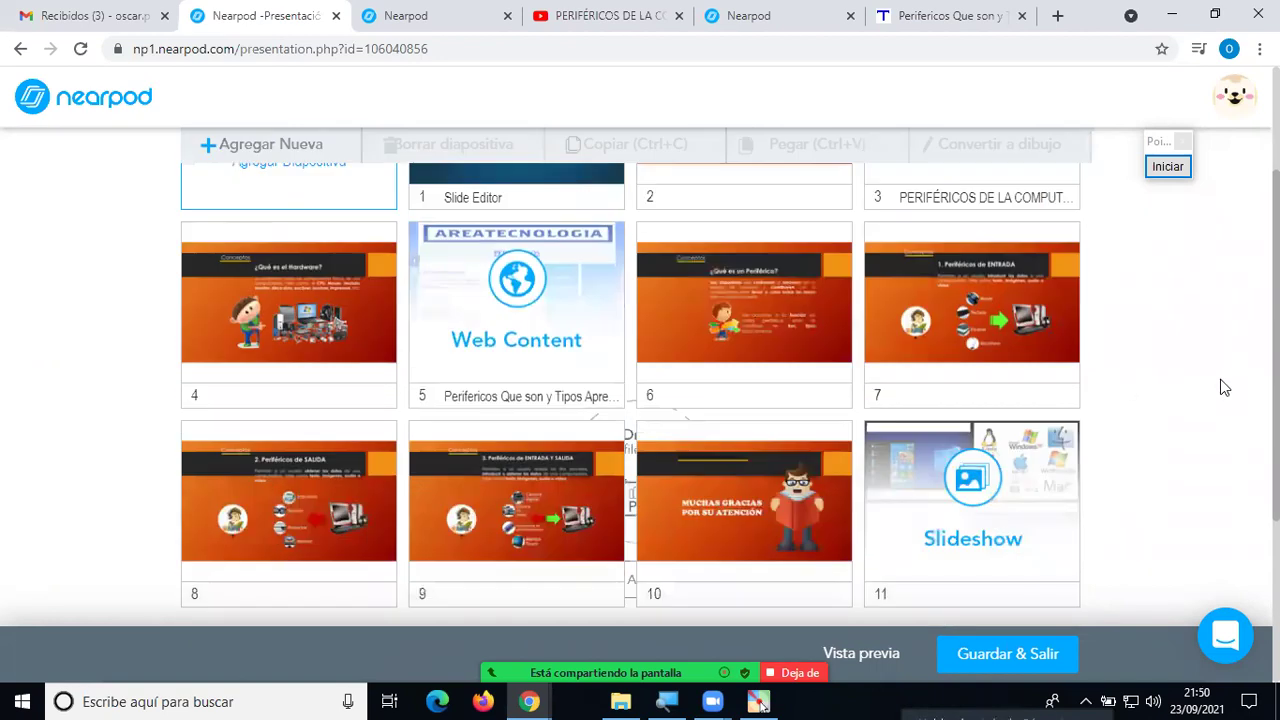
scroll(1222, 388, "up", 3)
scroll(1222, 388, "down", 3)
scroll(1222, 388, "up", 3)
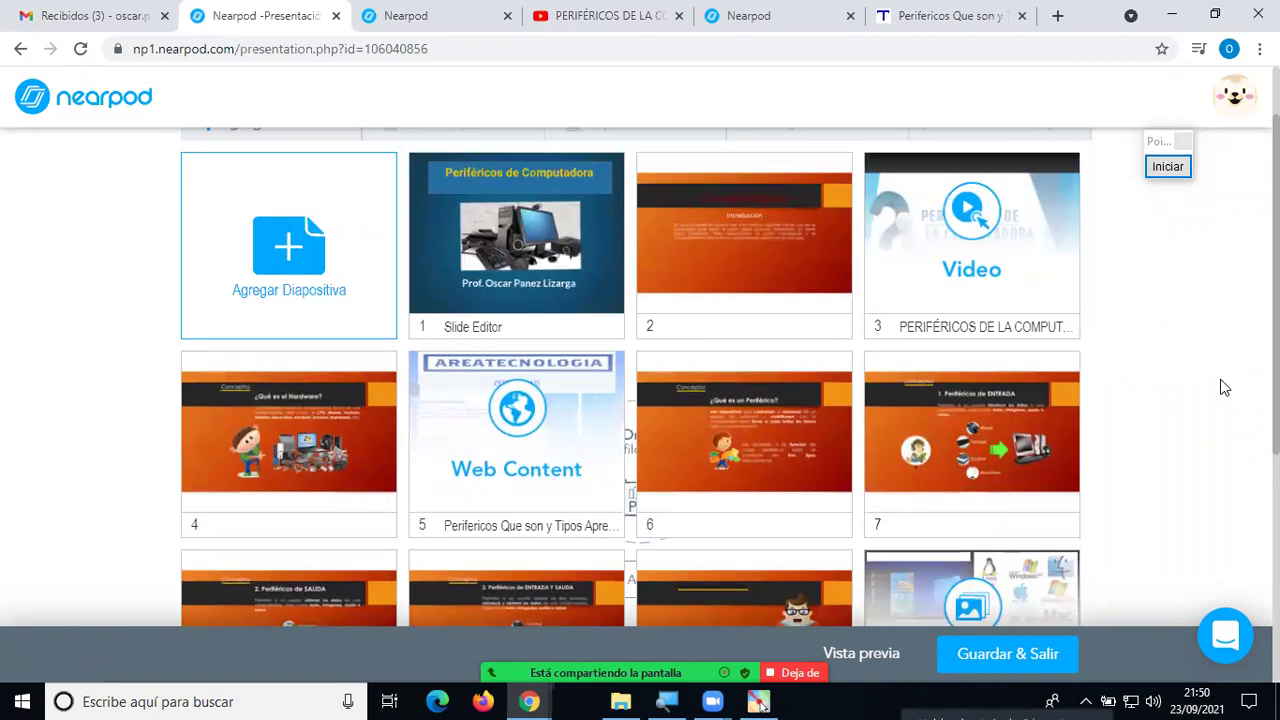
scroll(1224, 388, "up", 1)
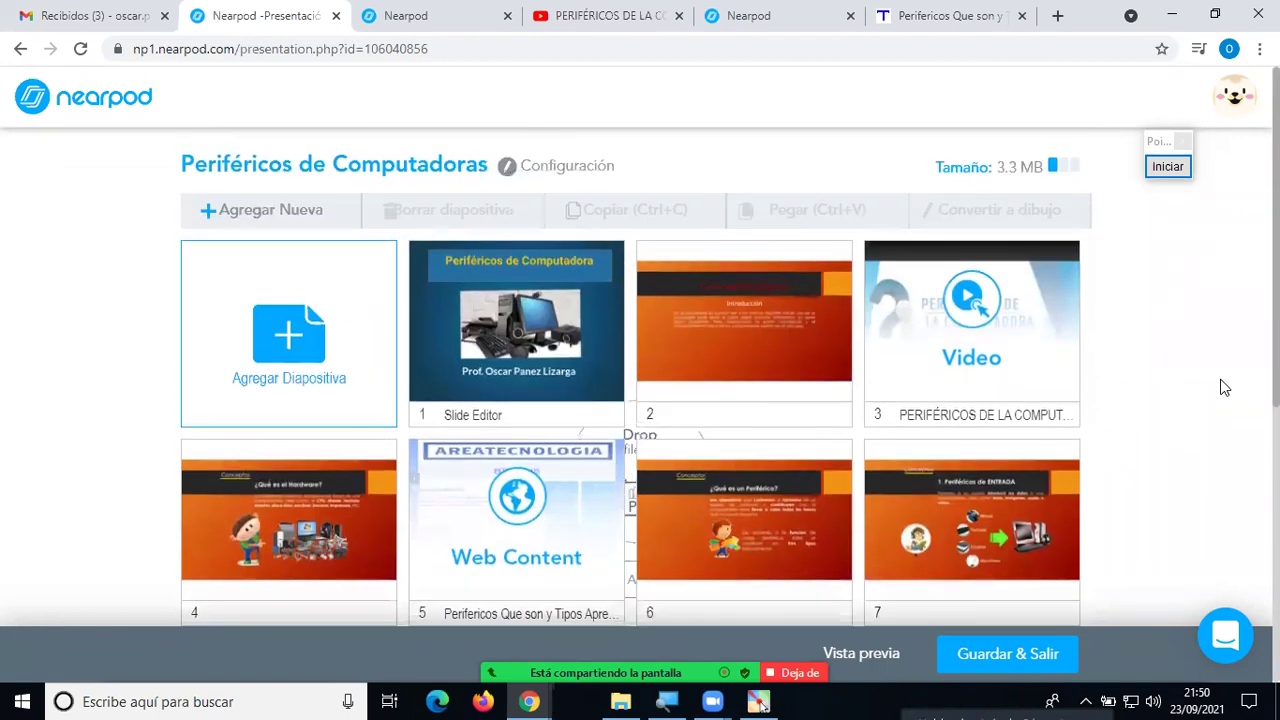
scroll(1224, 388, "down", 3)
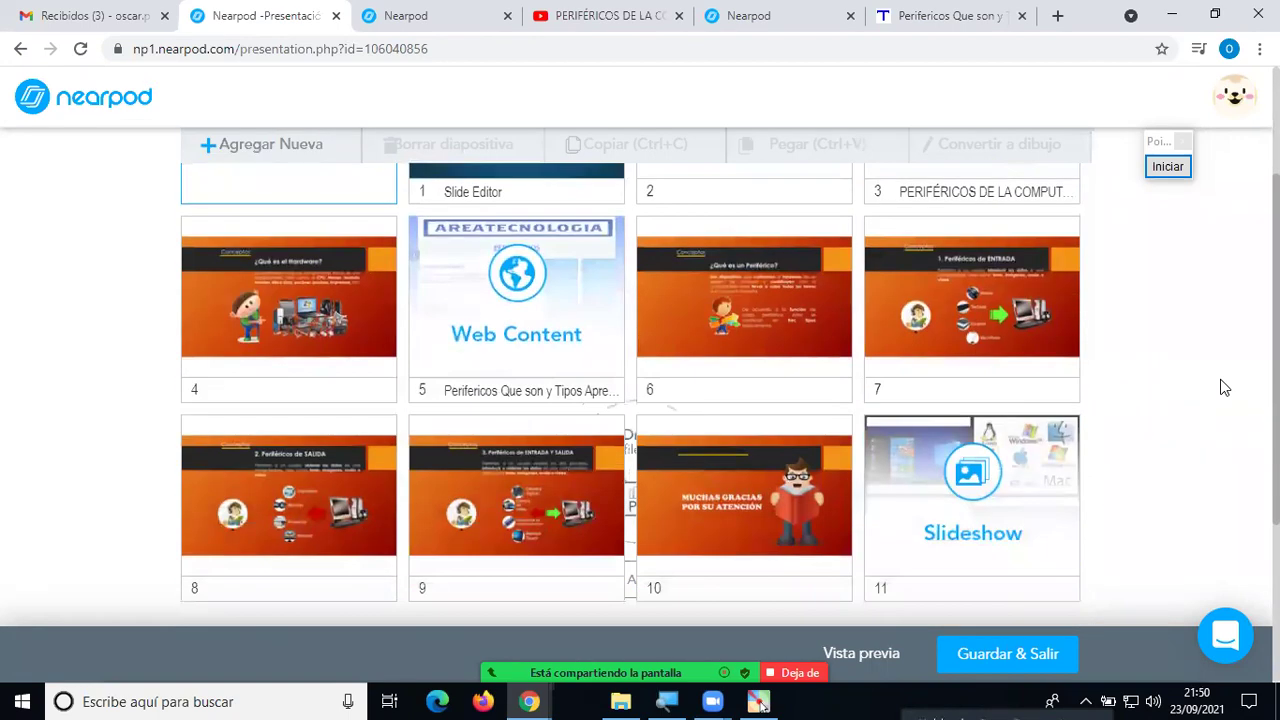
scroll(1224, 388, "up", 3)
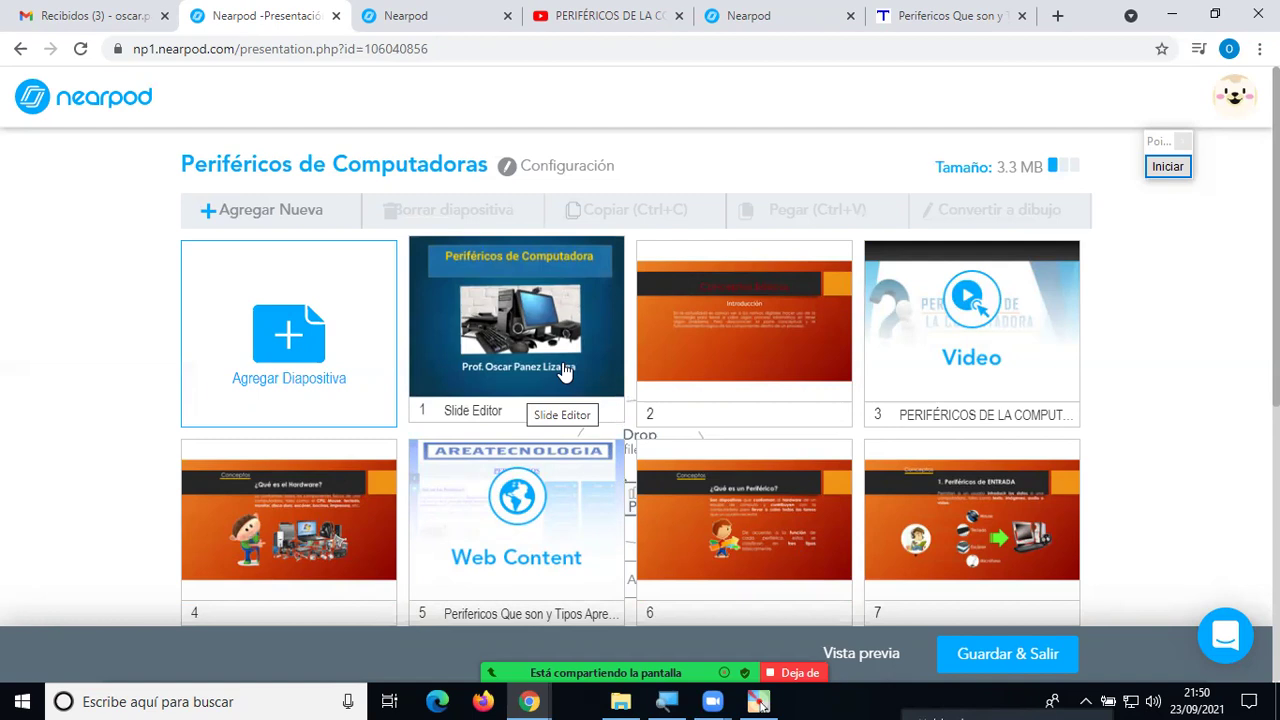
Add an Audio slide and bring up its upload dialog, leaving the file browser without a file.
left_click(305, 352)
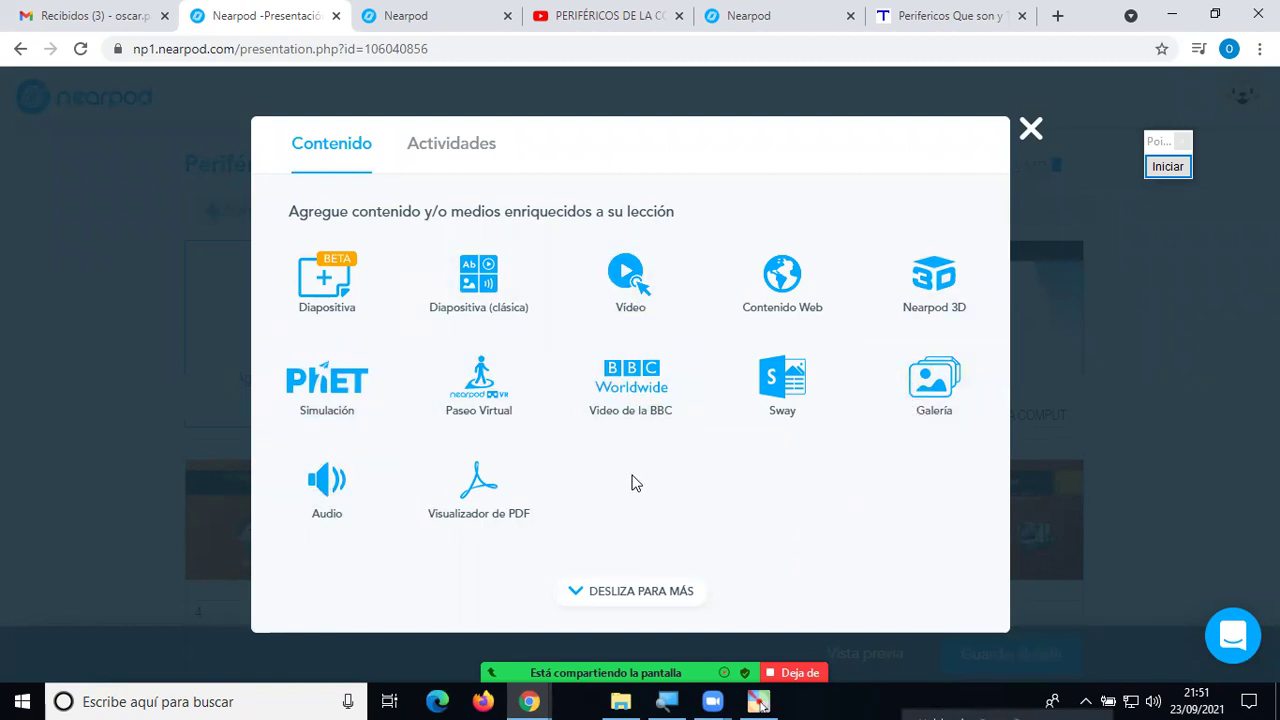
left_click(330, 480)
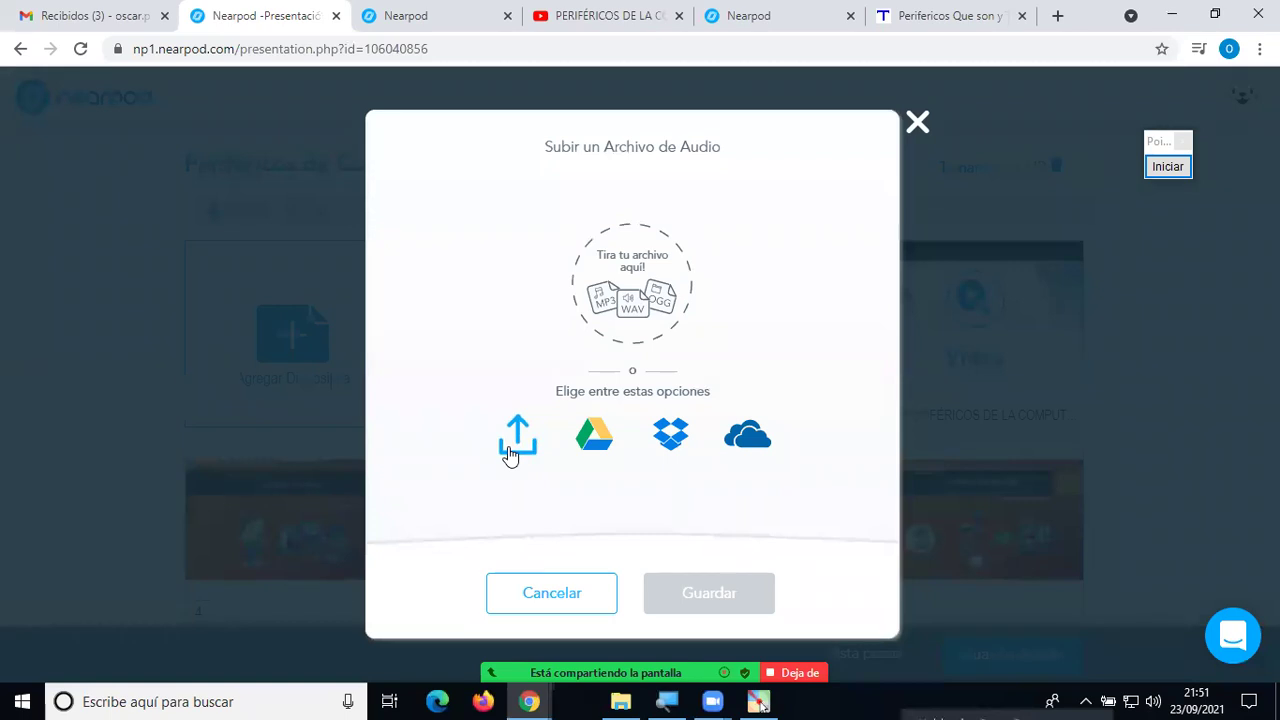
left_click(508, 448)
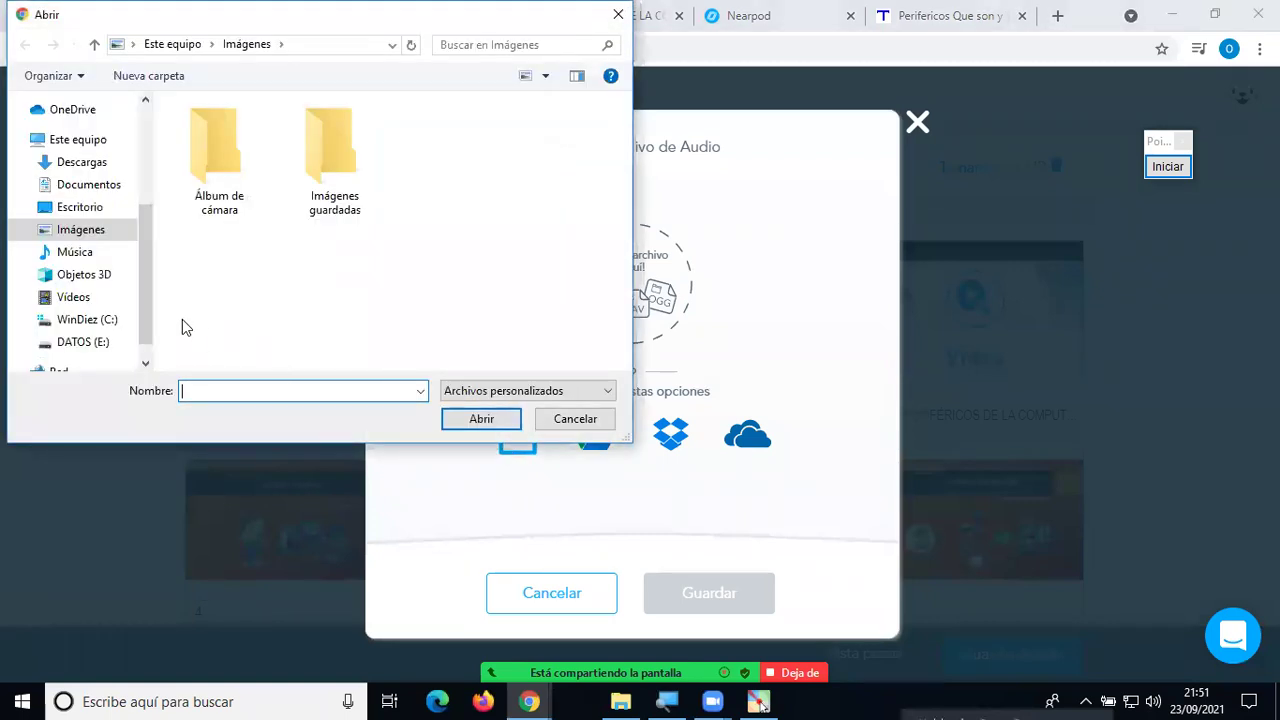
scroll(148, 287, "down", 1)
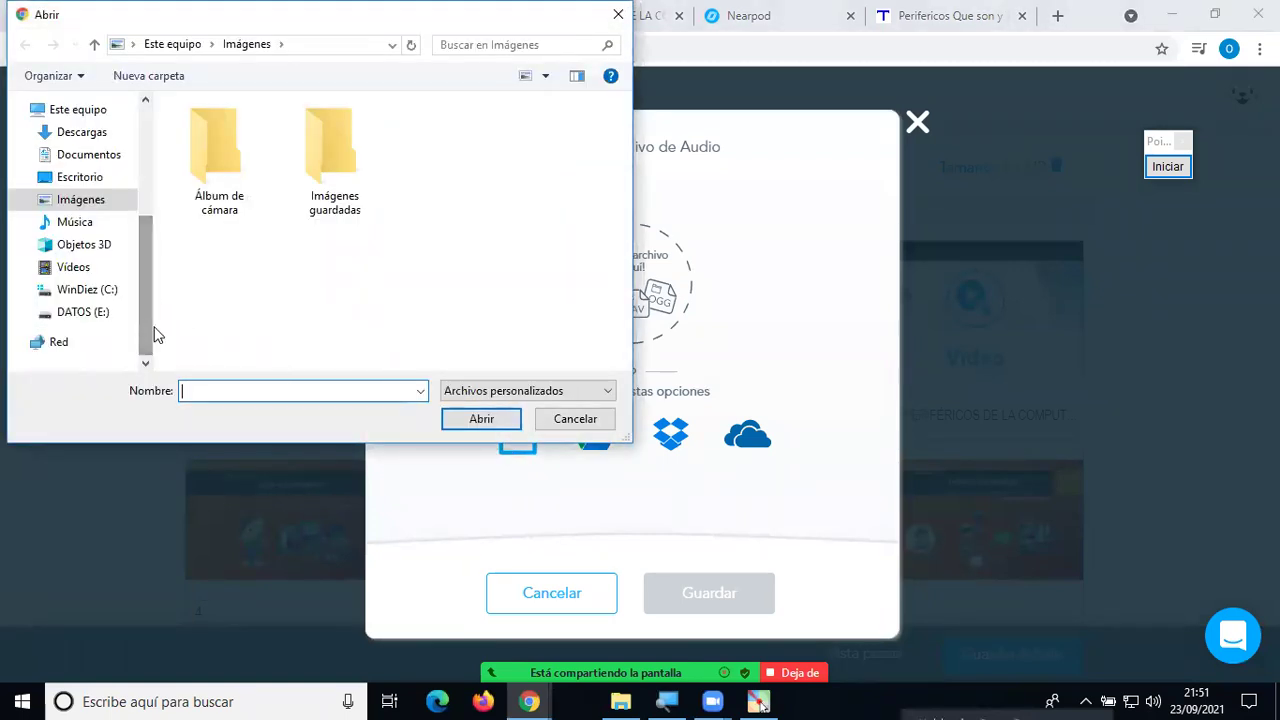
left_click(619, 16)
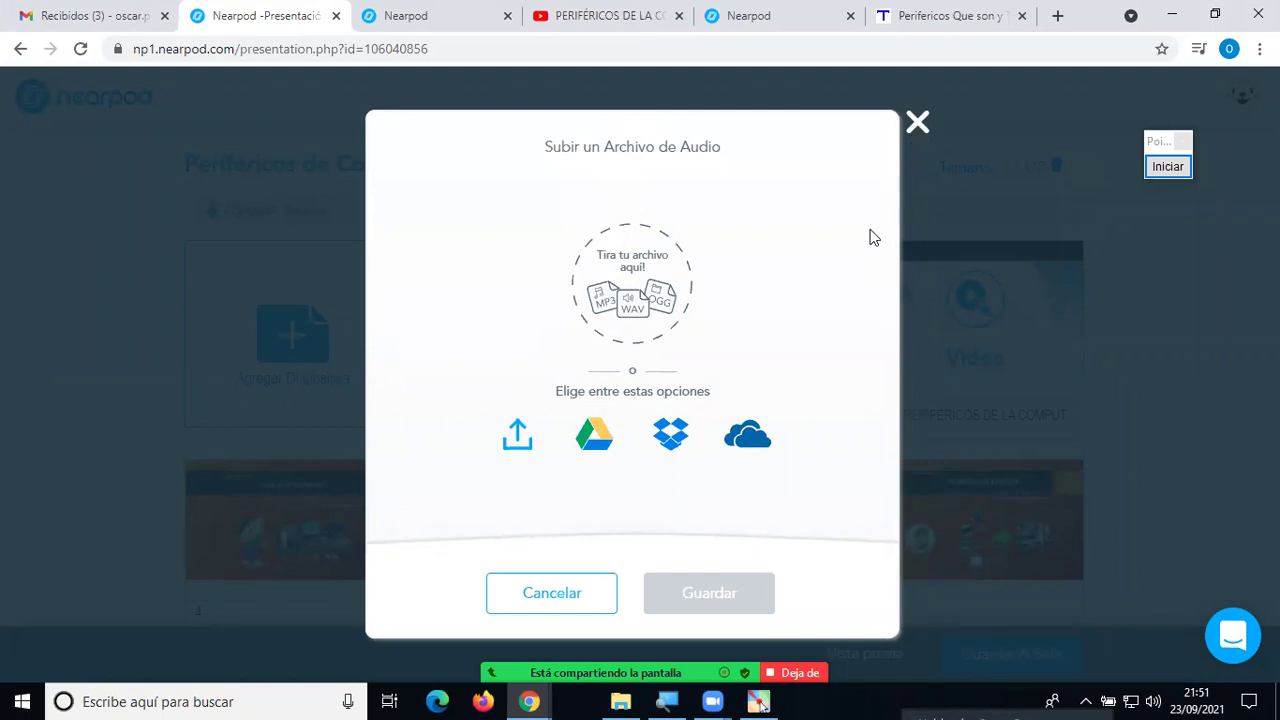
Drop the audio upload, choose a PDF Viewer slide instead, and switch to File Explorer.
left_click(918, 127)
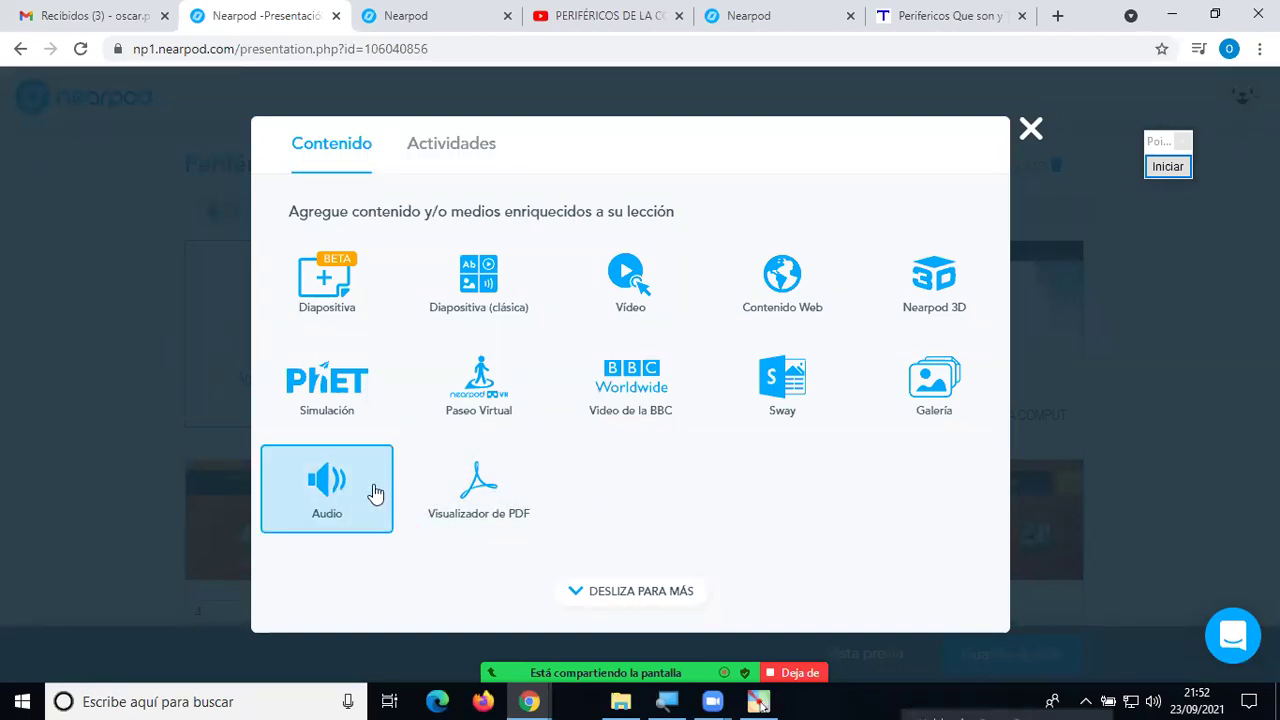
left_click(483, 488)
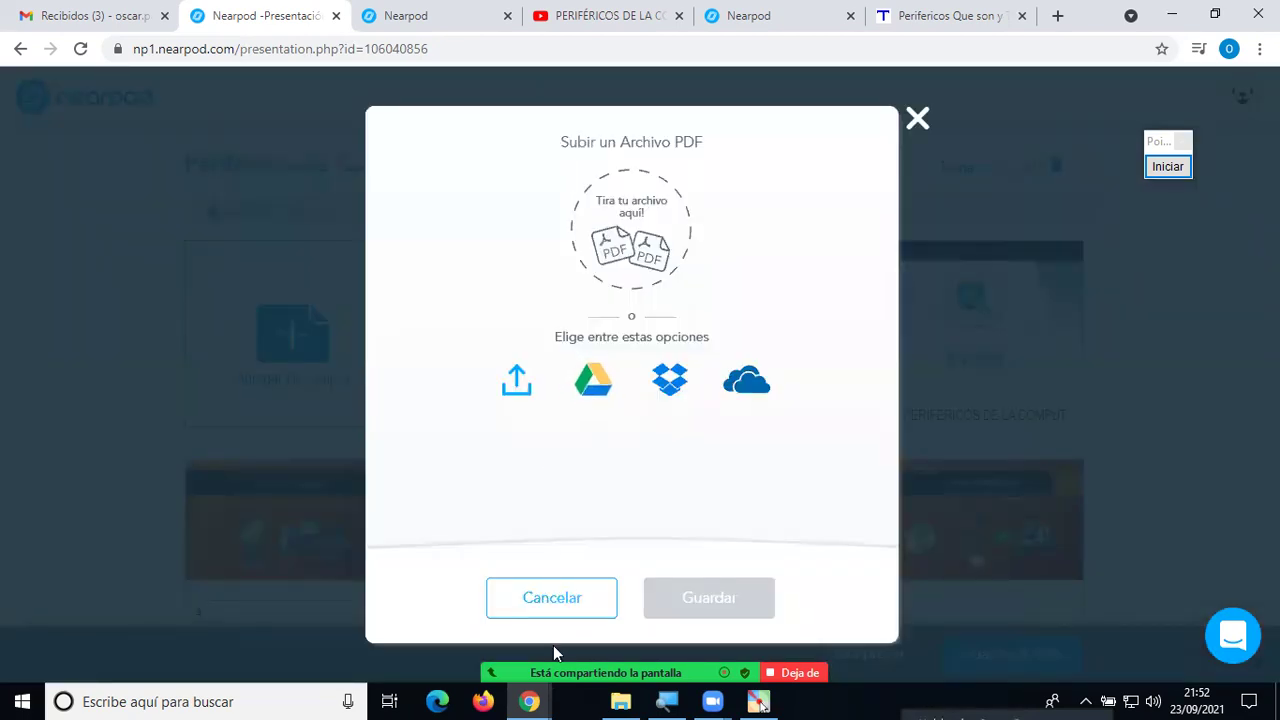
left_click(620, 700)
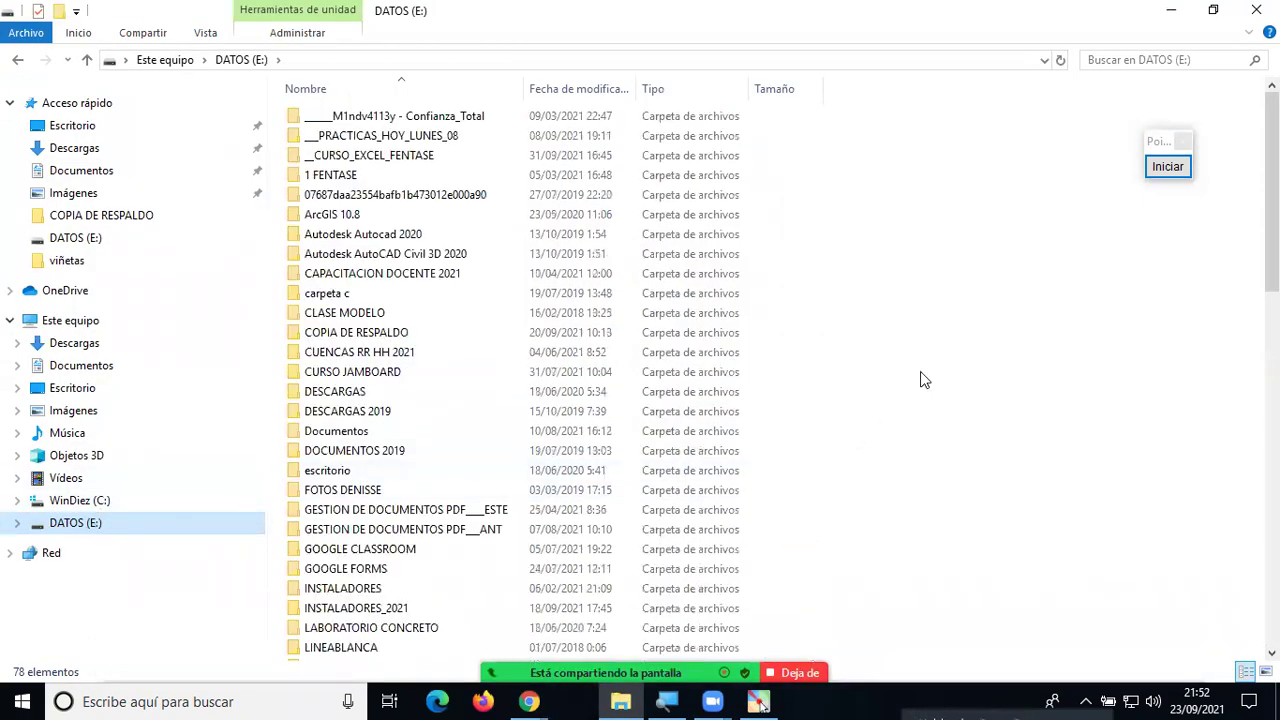
Search DATOS (E:) for *.pdf, select SESION 3 y 4, and return to Chrome.
left_click(1109, 58)
type("*.")
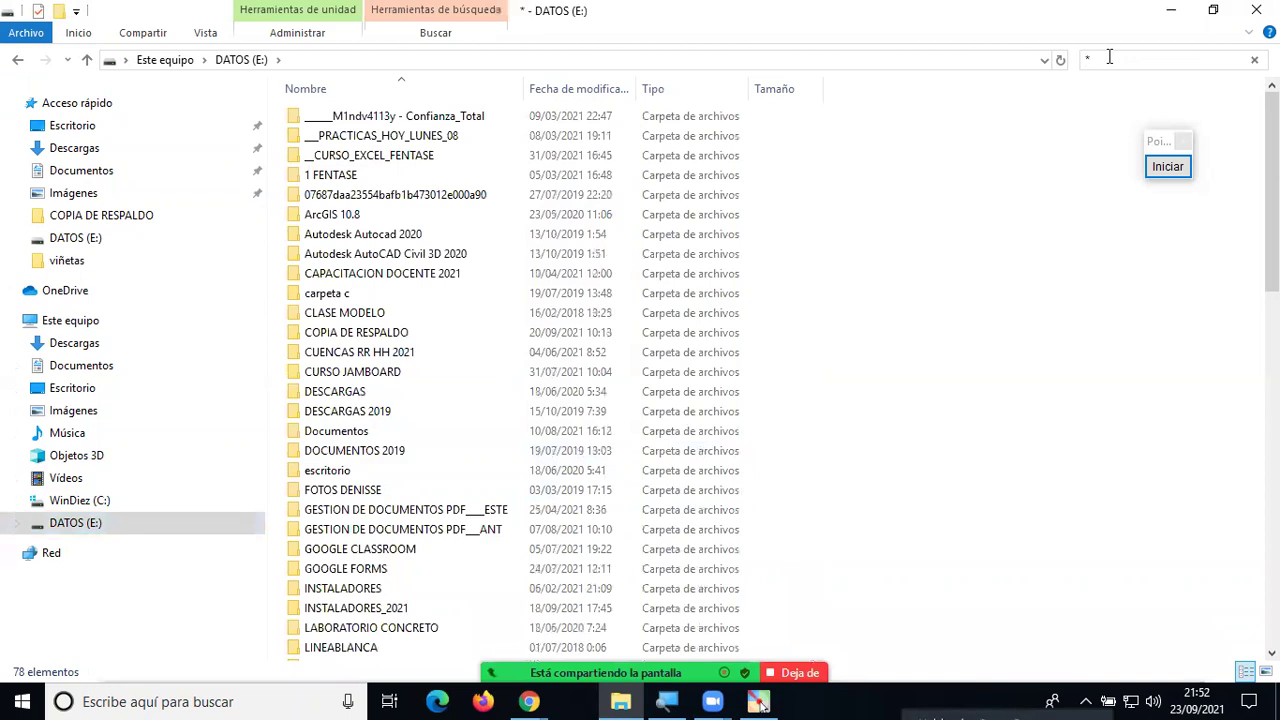
type("pdf")
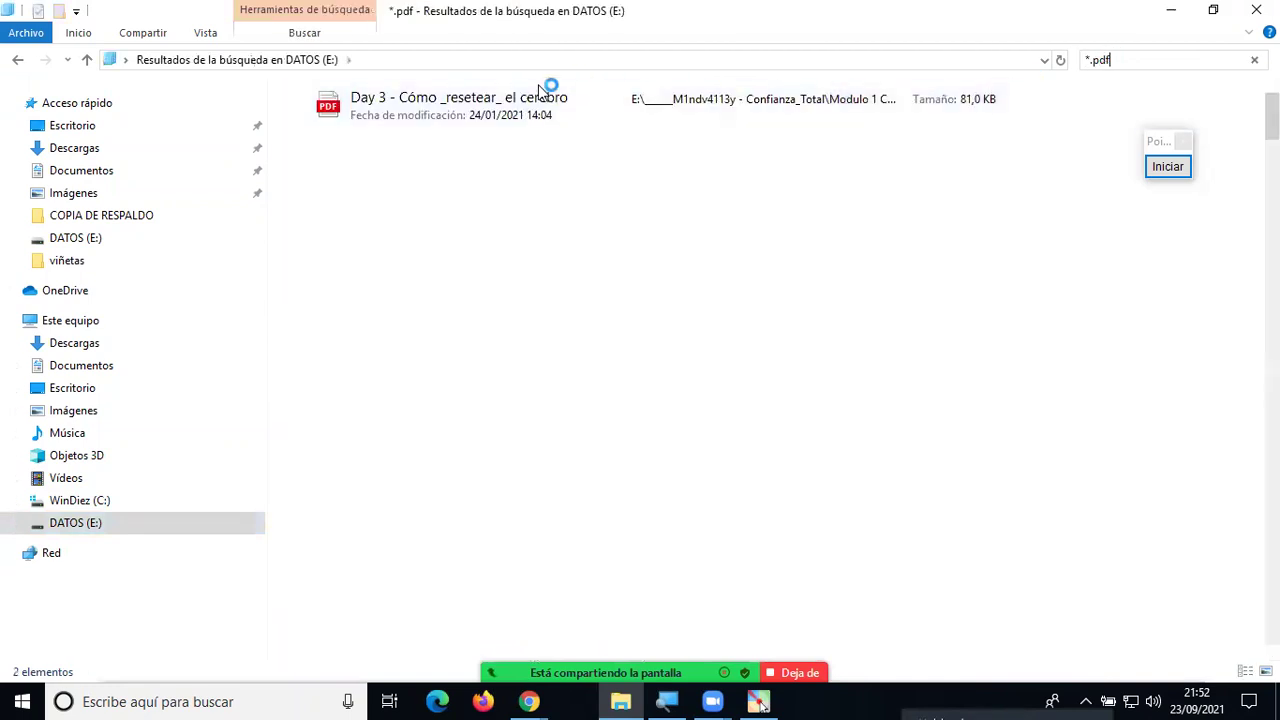
left_click(448, 116)
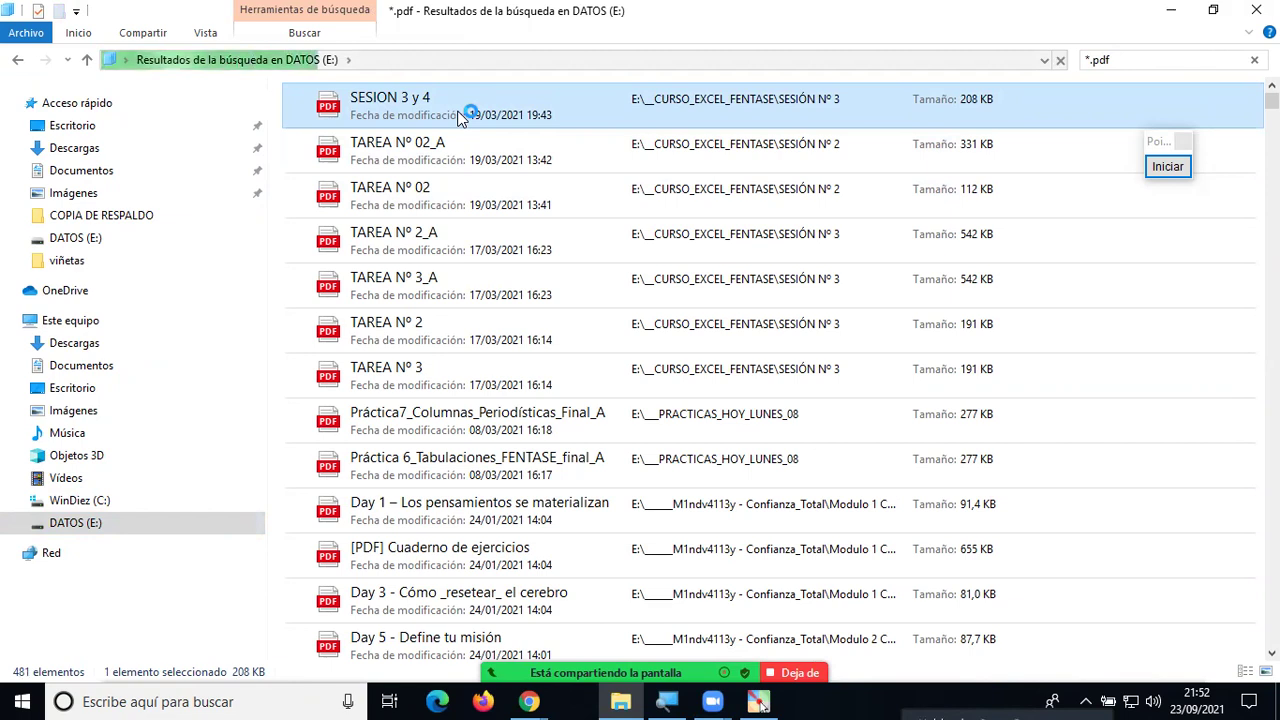
key("alt+Tab")
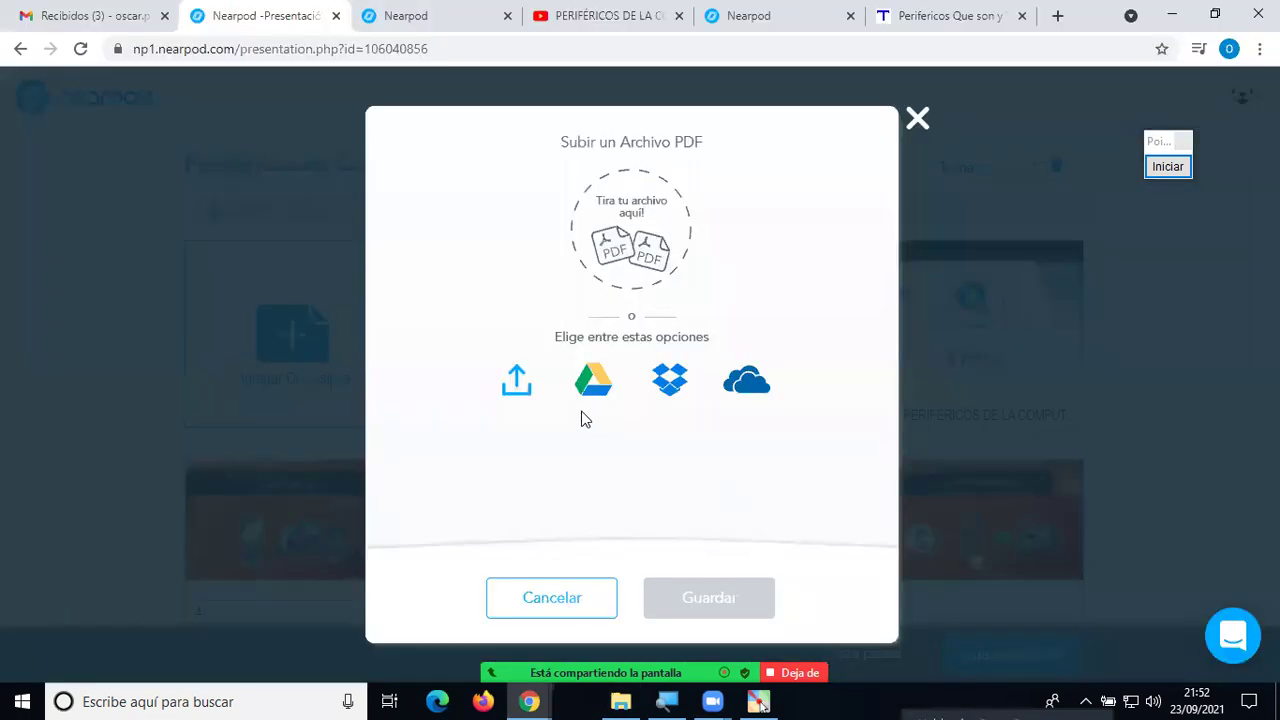
Upload SESION 3 y 4.pdf from DATOS (E:) > __CURSO_EXCEL_FENTASE > SESIÓN Nº 3 as slide 12.
left_click(505, 400)
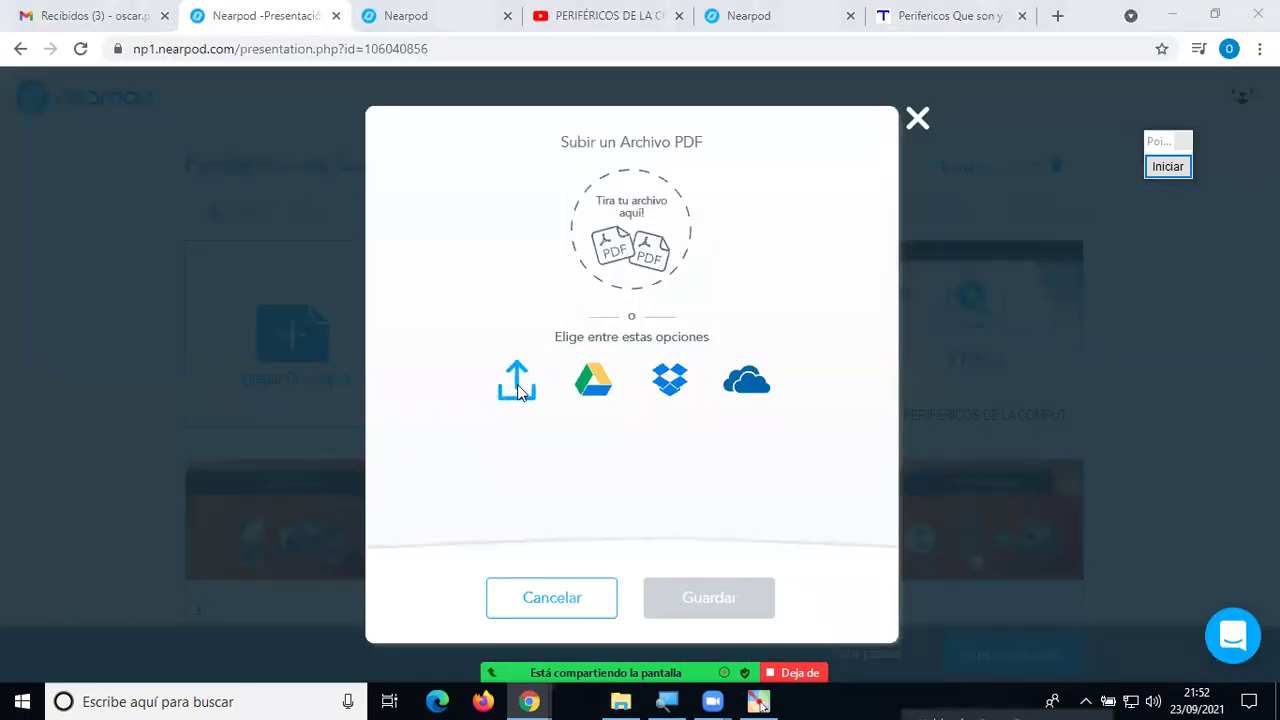
left_click(110, 345)
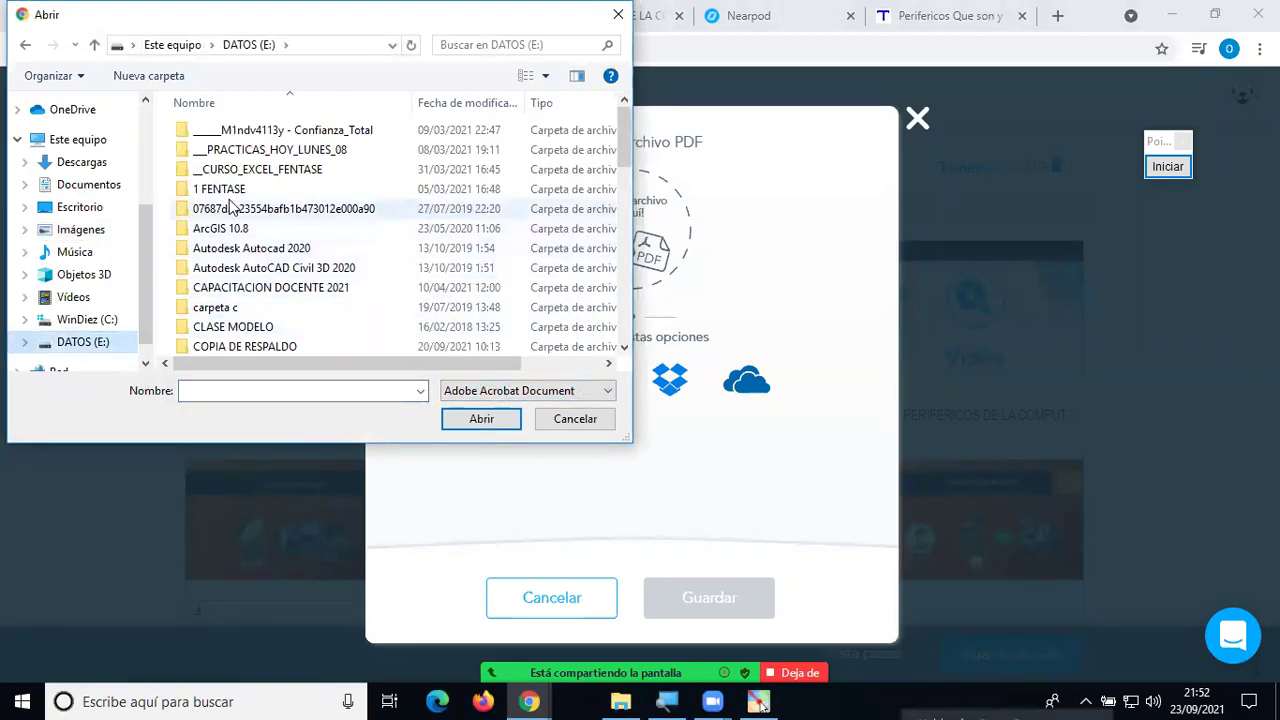
double_click(250, 170)
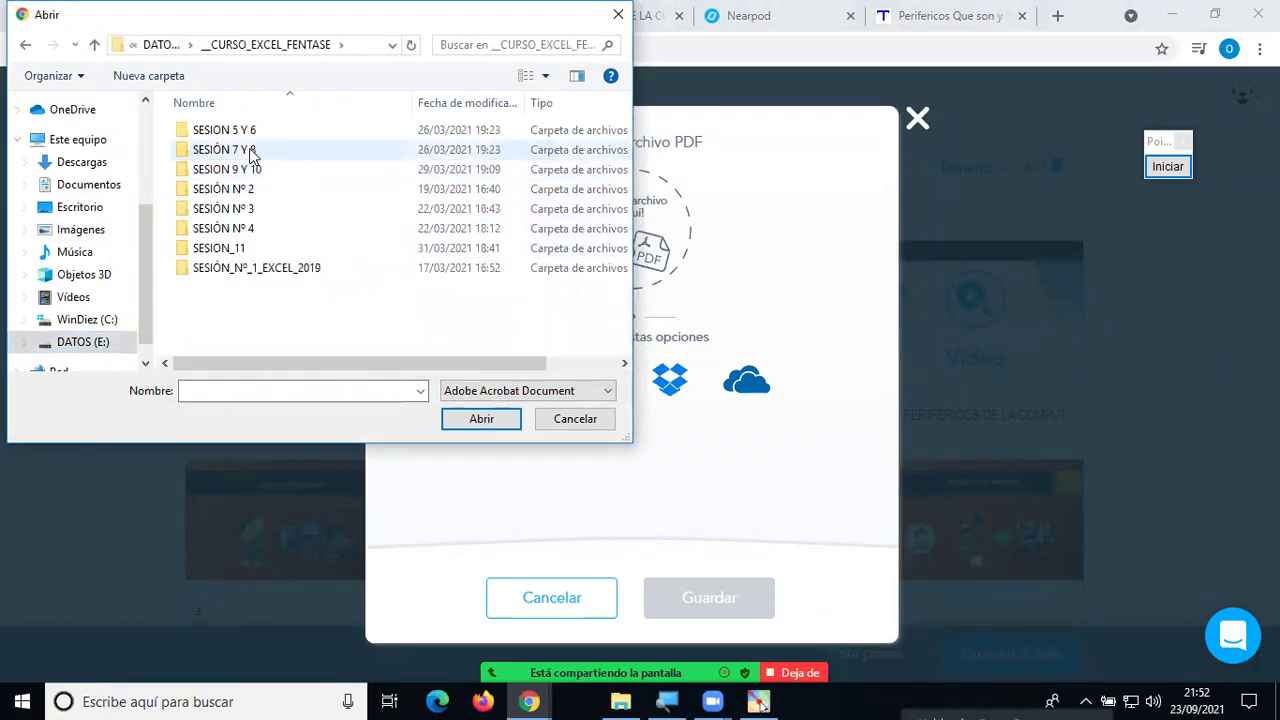
double_click(252, 209)
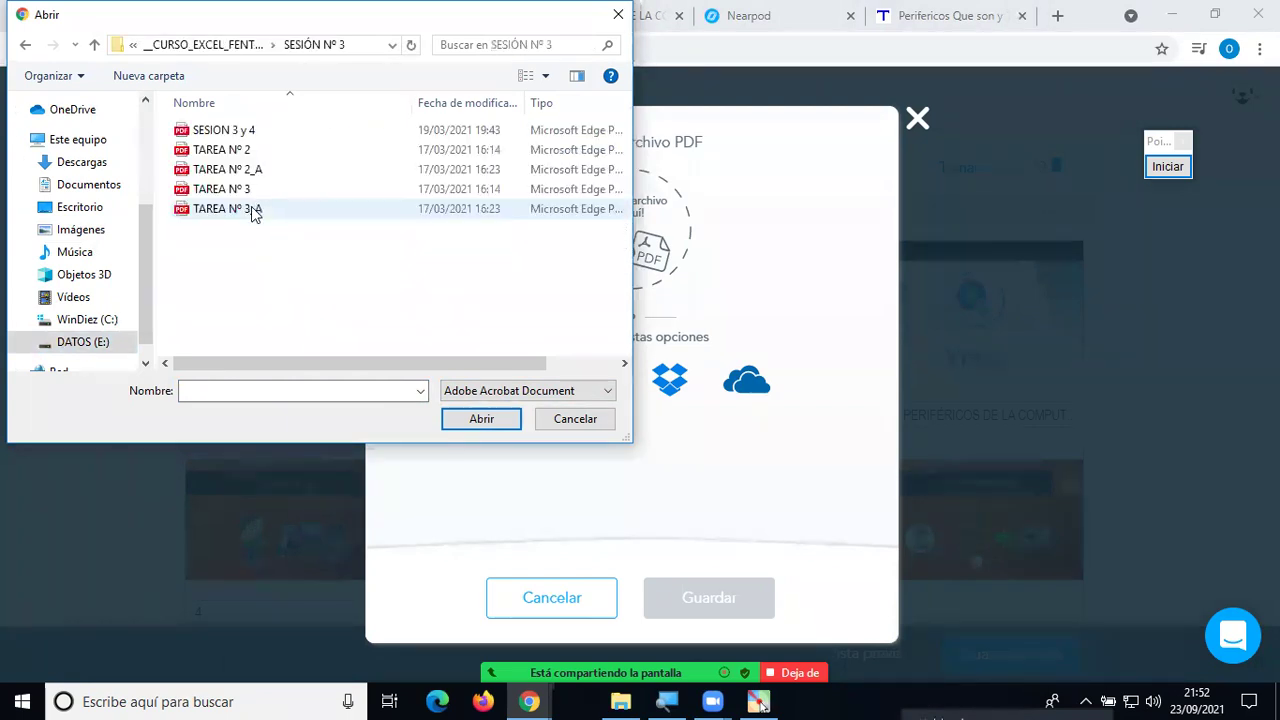
left_click(233, 133)
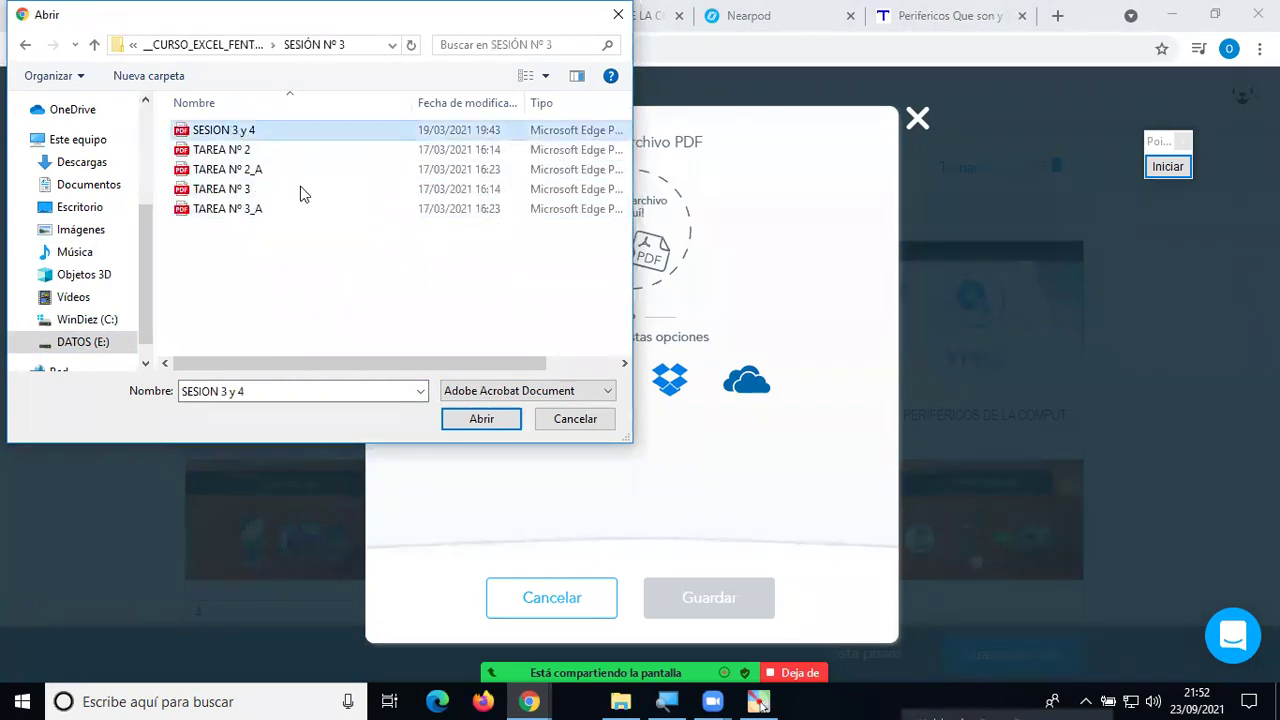
left_click(458, 419)
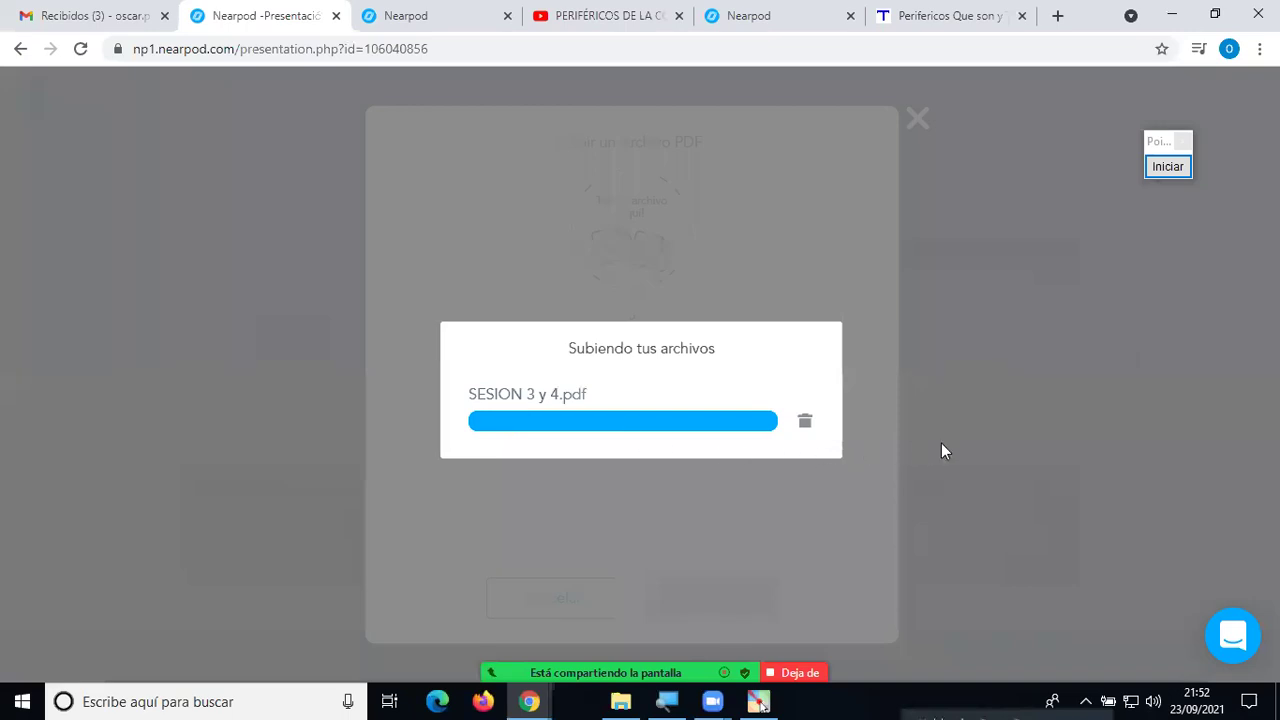
scroll(963, 455, "down", 1)
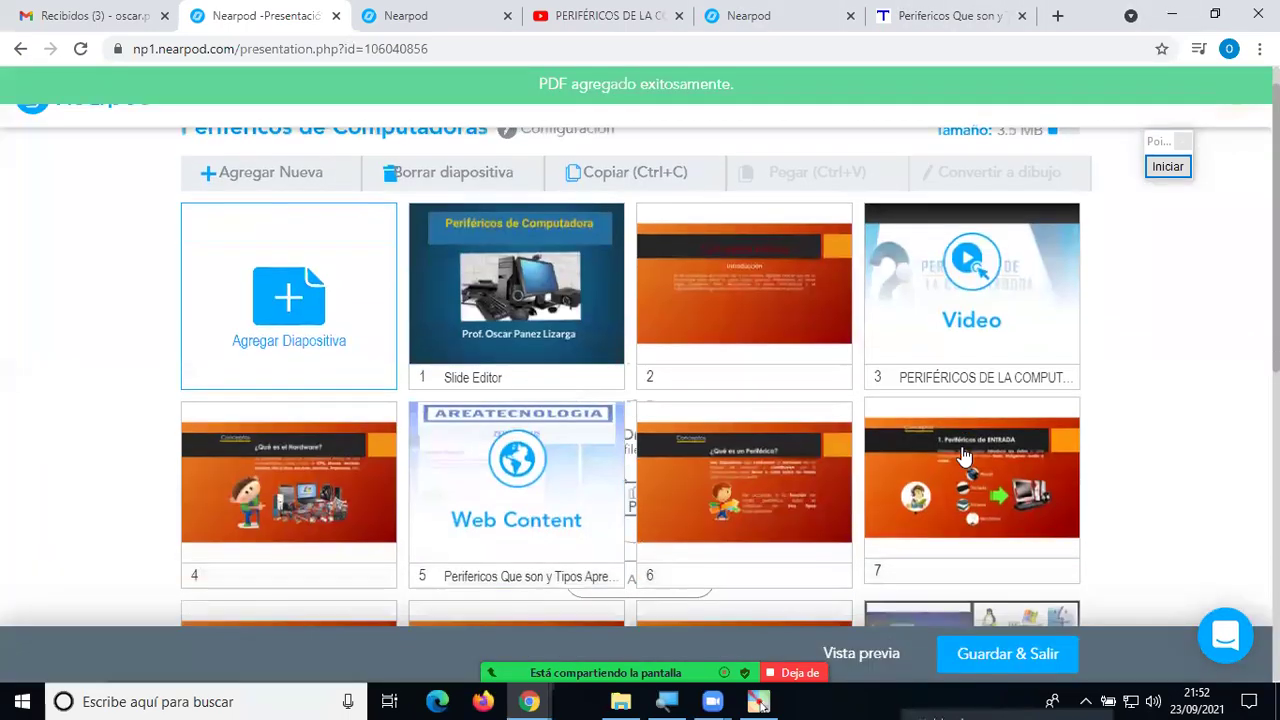
scroll(963, 455, "down", 4)
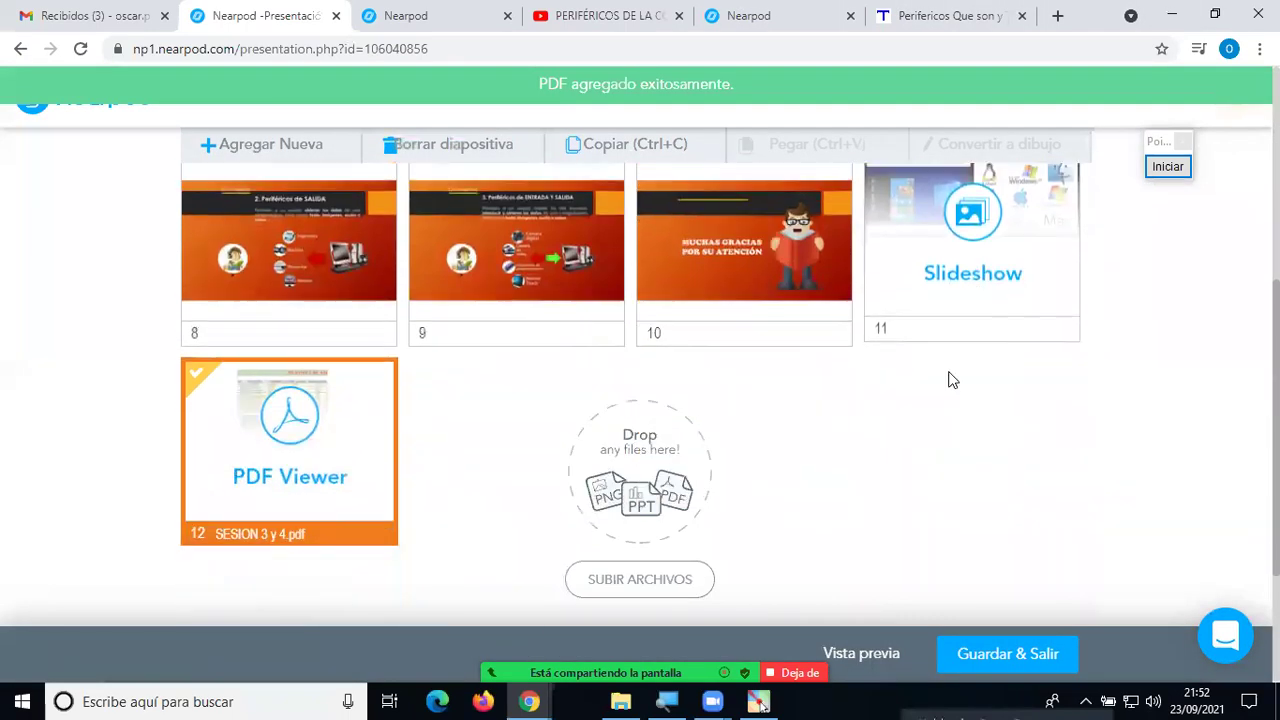
scroll(952, 380, "down", 1)
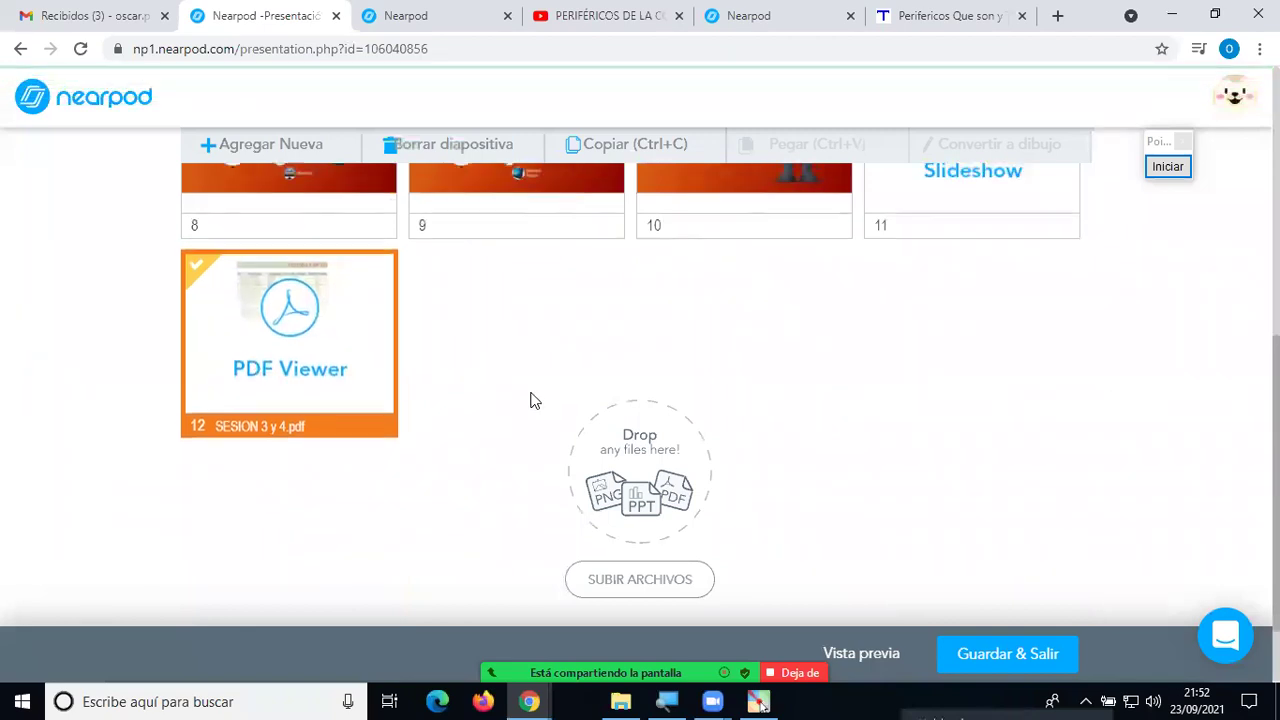
scroll(531, 400, "up", 1)
left_click_drag(311, 514, 920, 330)
scroll(560, 480, "up", 2)
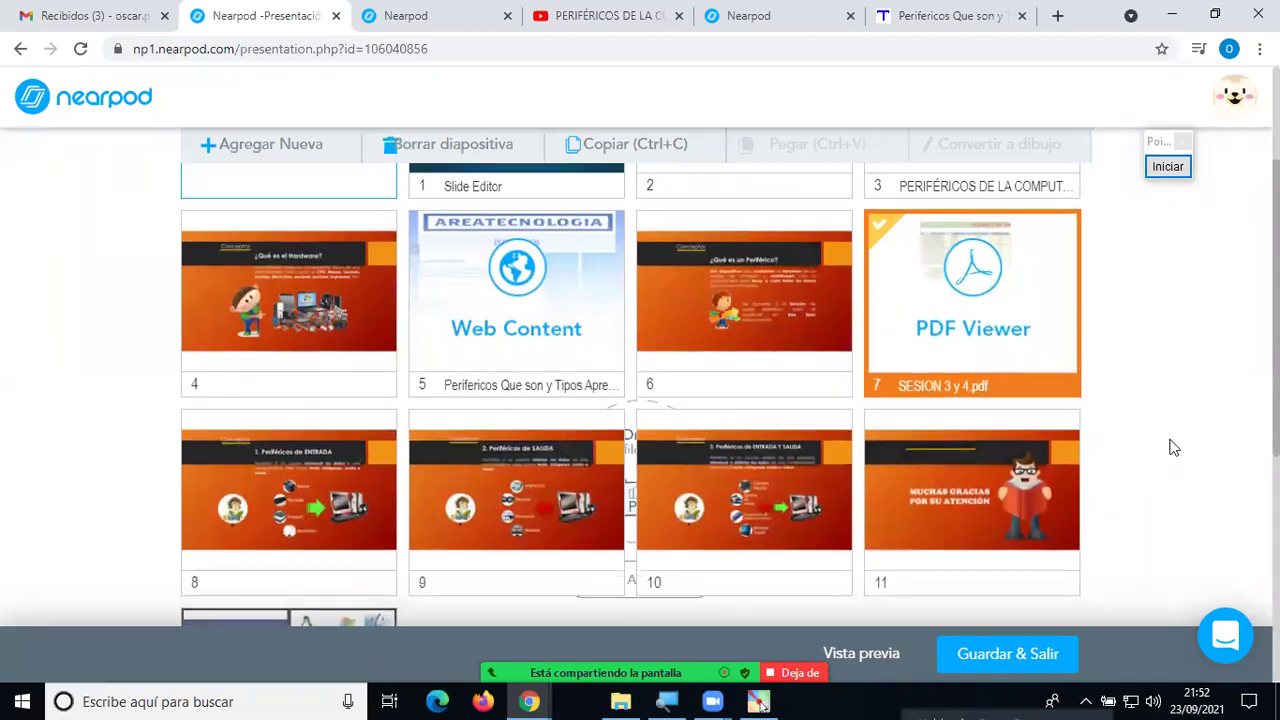
scroll(1173, 447, "down", 1)
scroll(1173, 447, "down", 1)
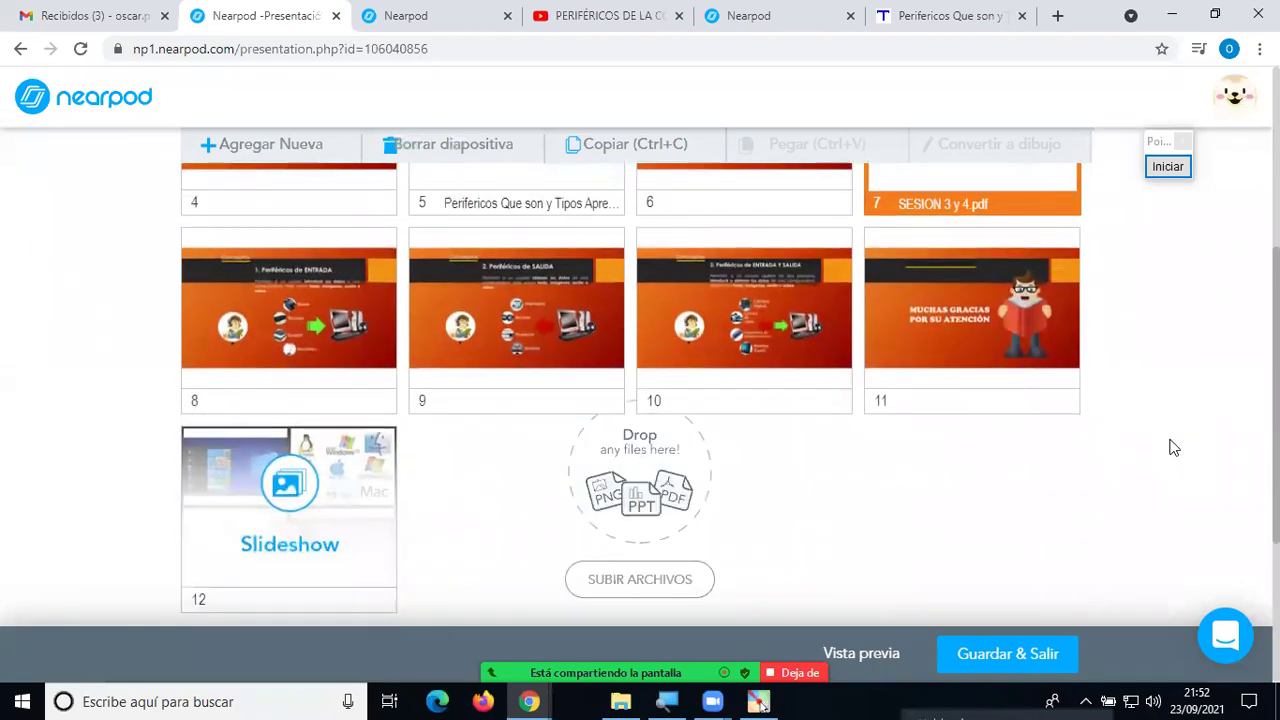
scroll(1175, 447, "up", 5)
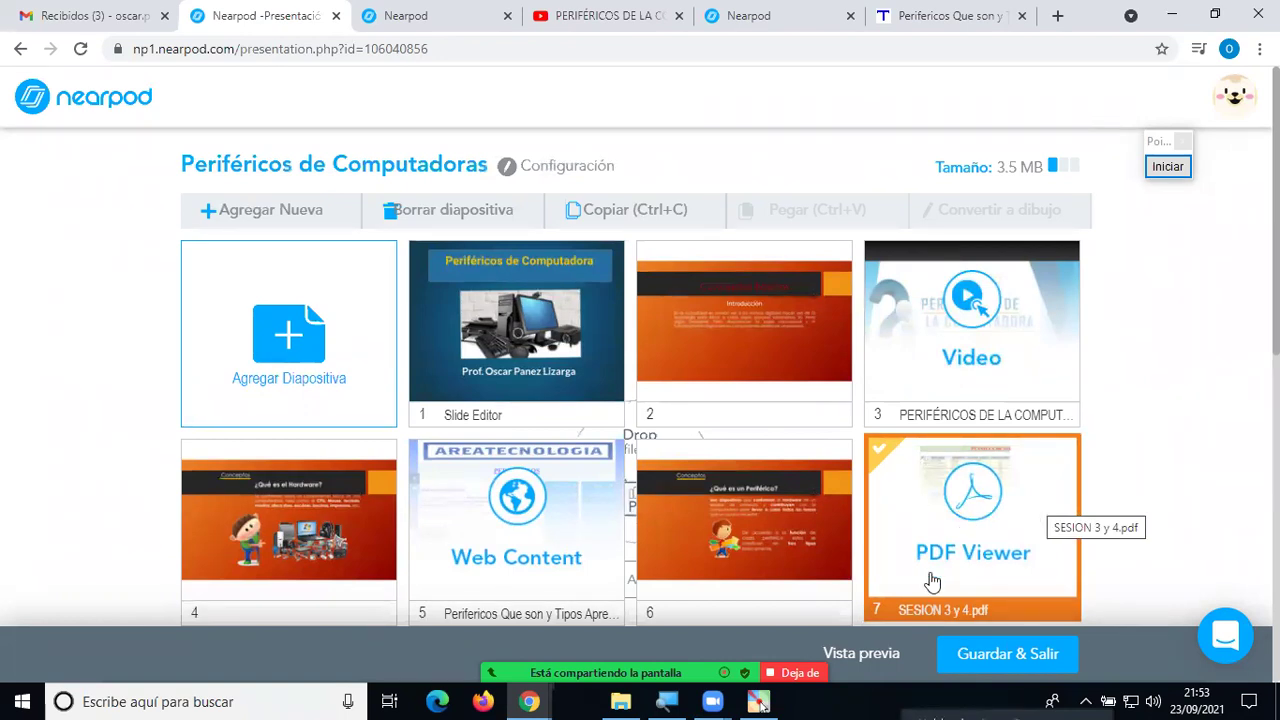
left_click(861, 653)
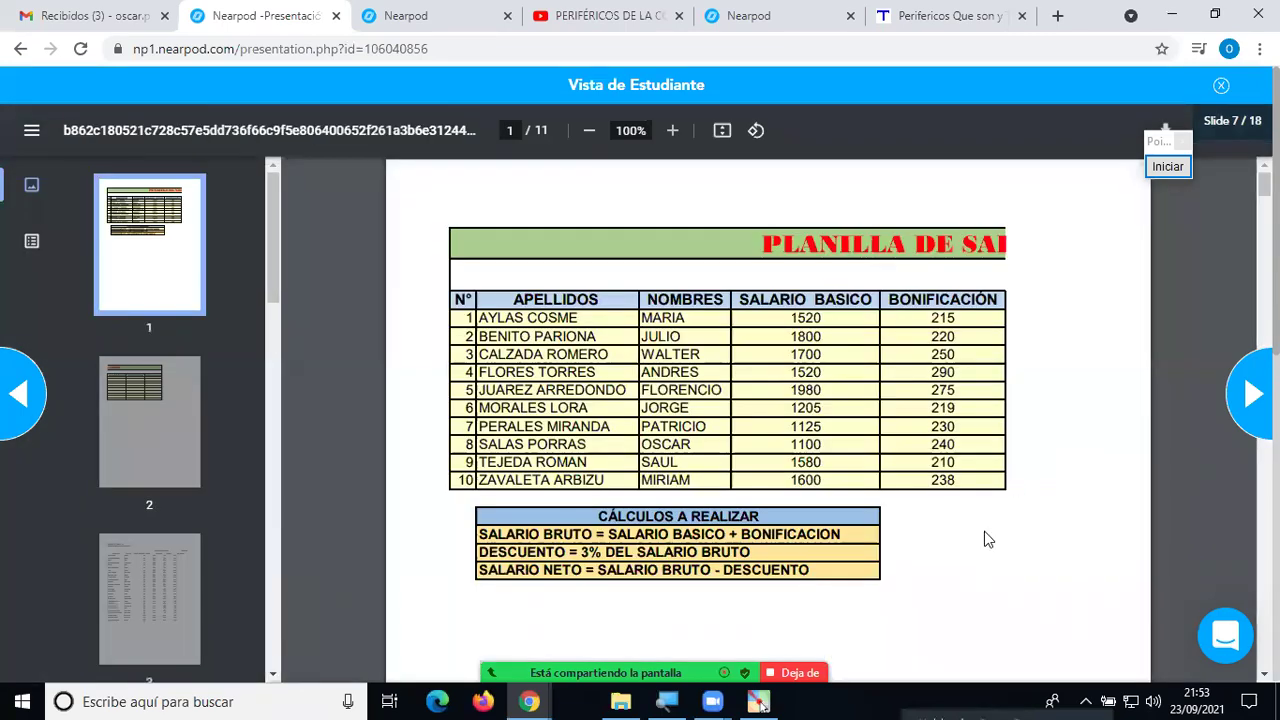
scroll(985, 540, "down", 7)
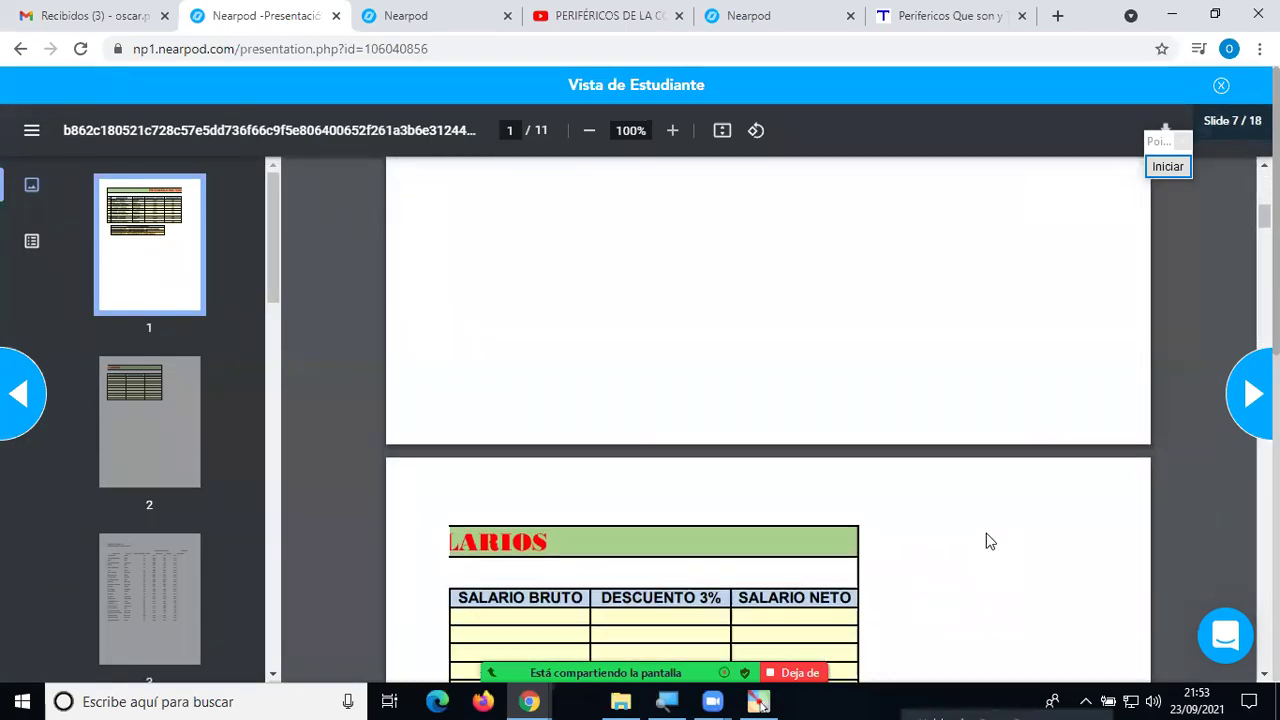
scroll(986, 541, "down", 6)
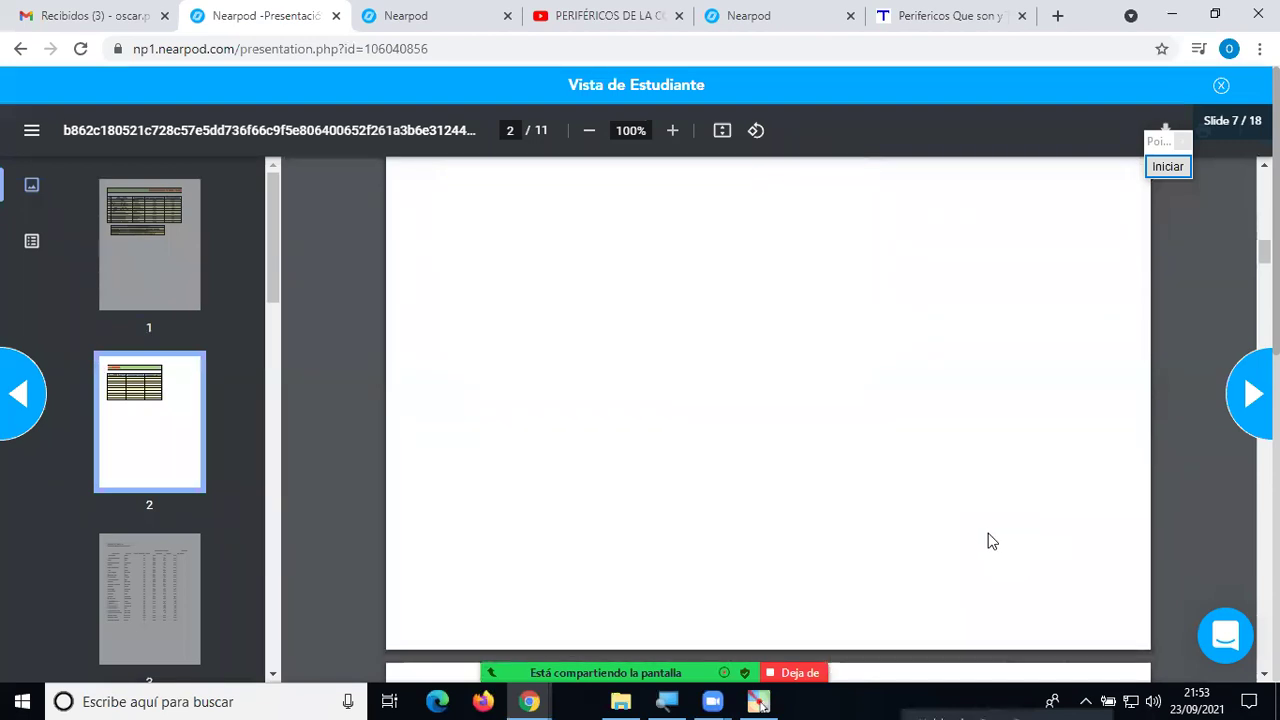
scroll(991, 541, "down", 8)
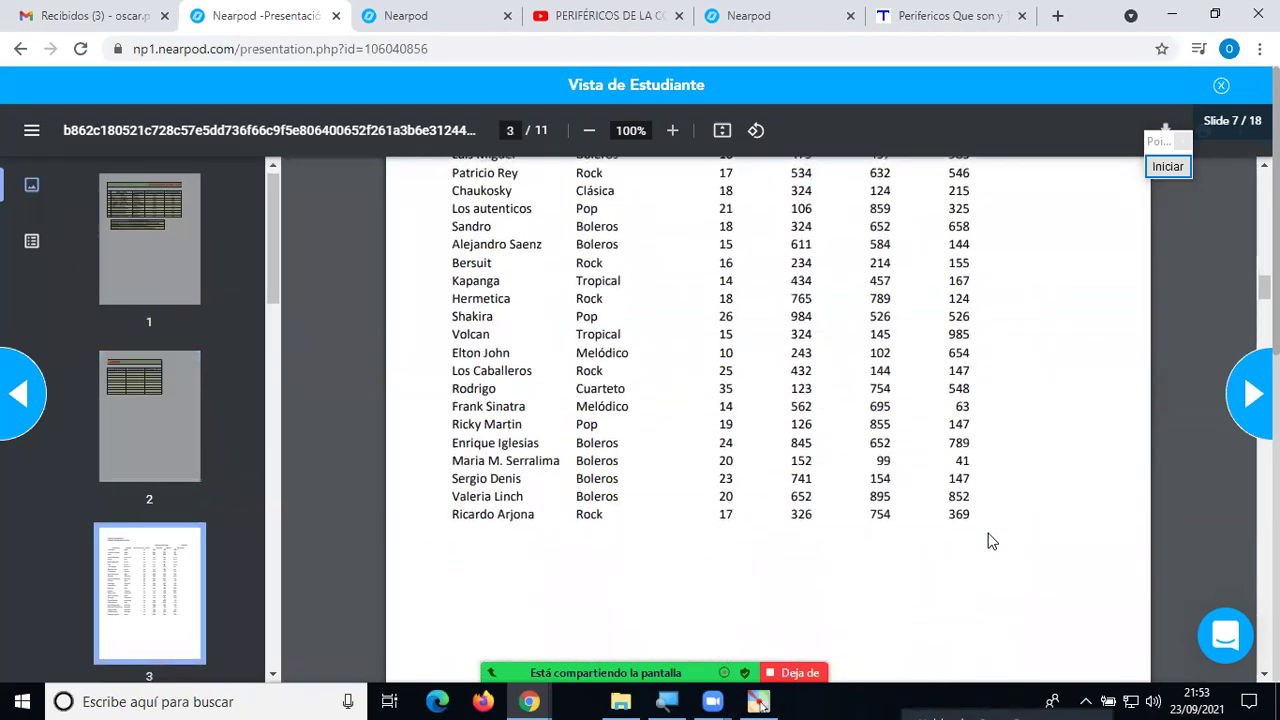
scroll(991, 541, "down", 2)
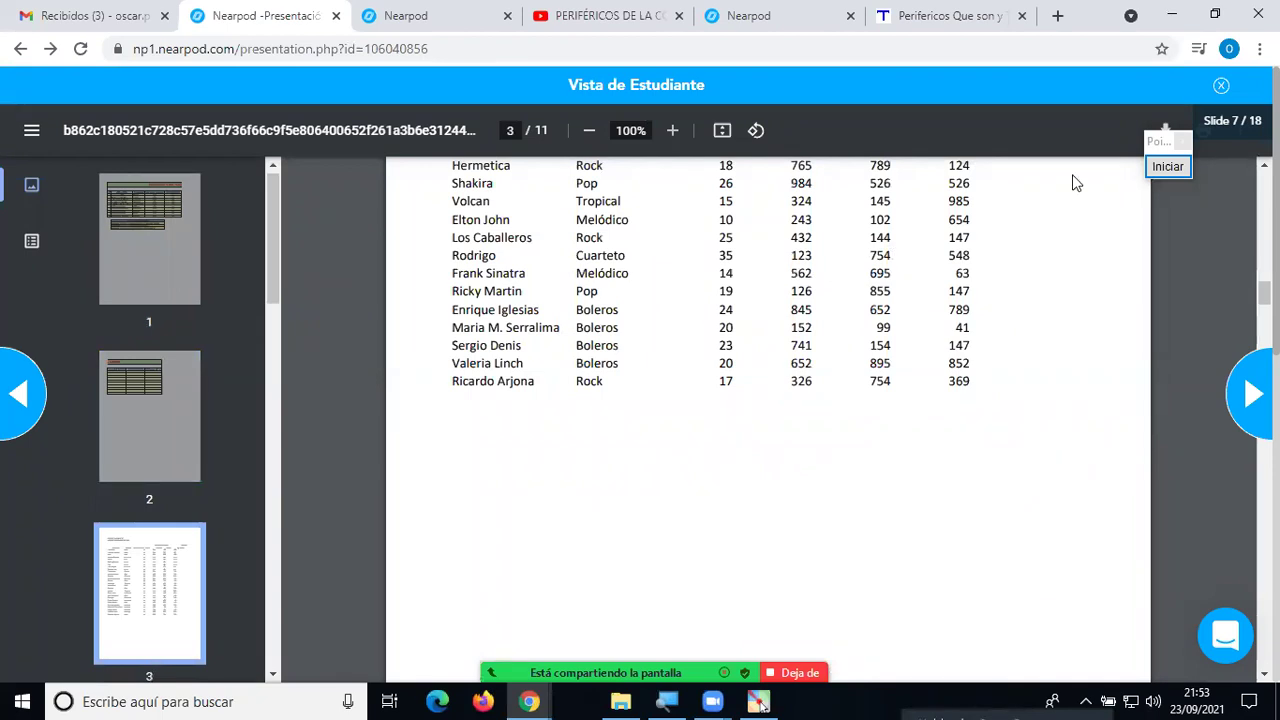
left_click(1220, 87)
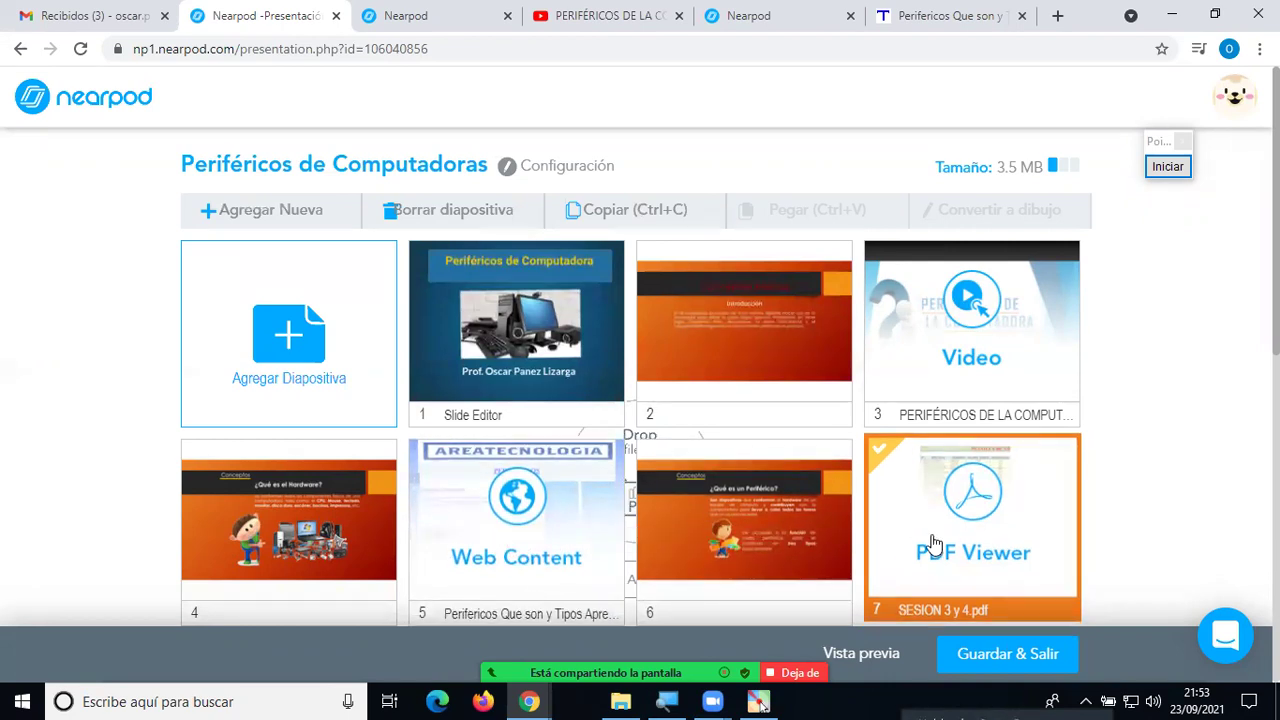
Drag the Slideshow slide from position 12 to position 7, ahead of the PDF.
scroll(933, 507, "down", 1)
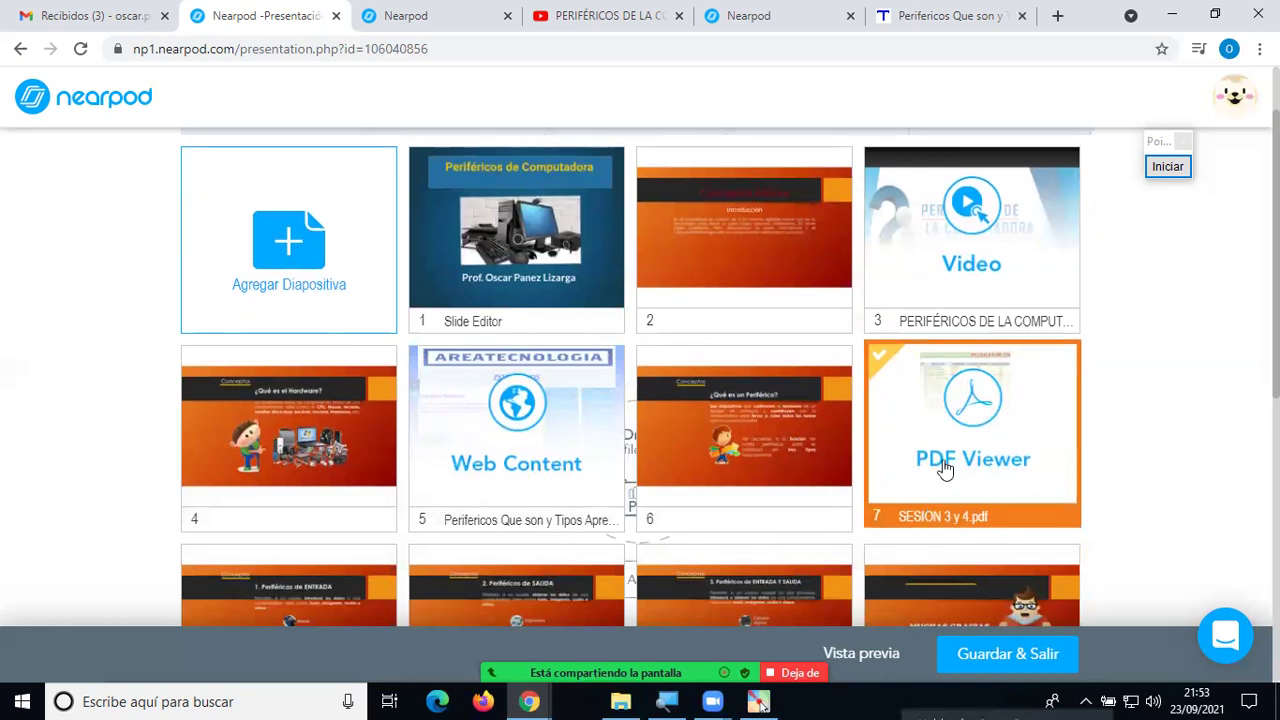
scroll(937, 457, "down", 1)
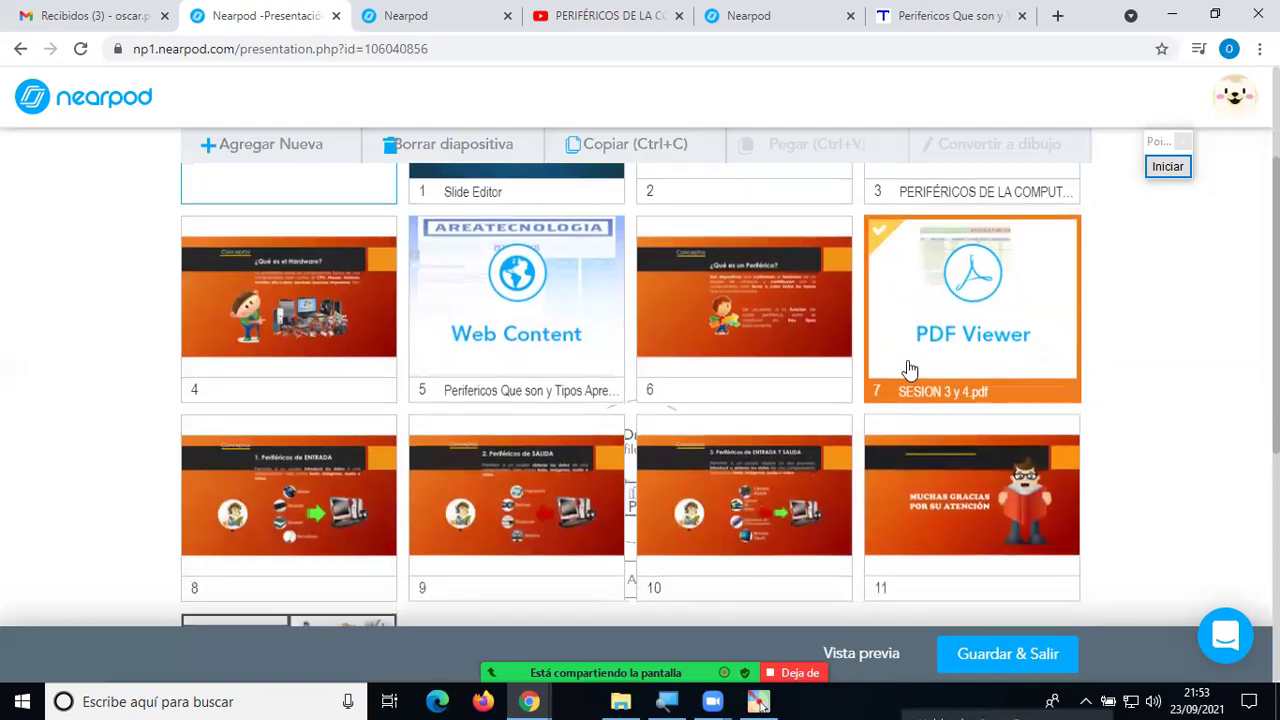
scroll(731, 457, "up", 2)
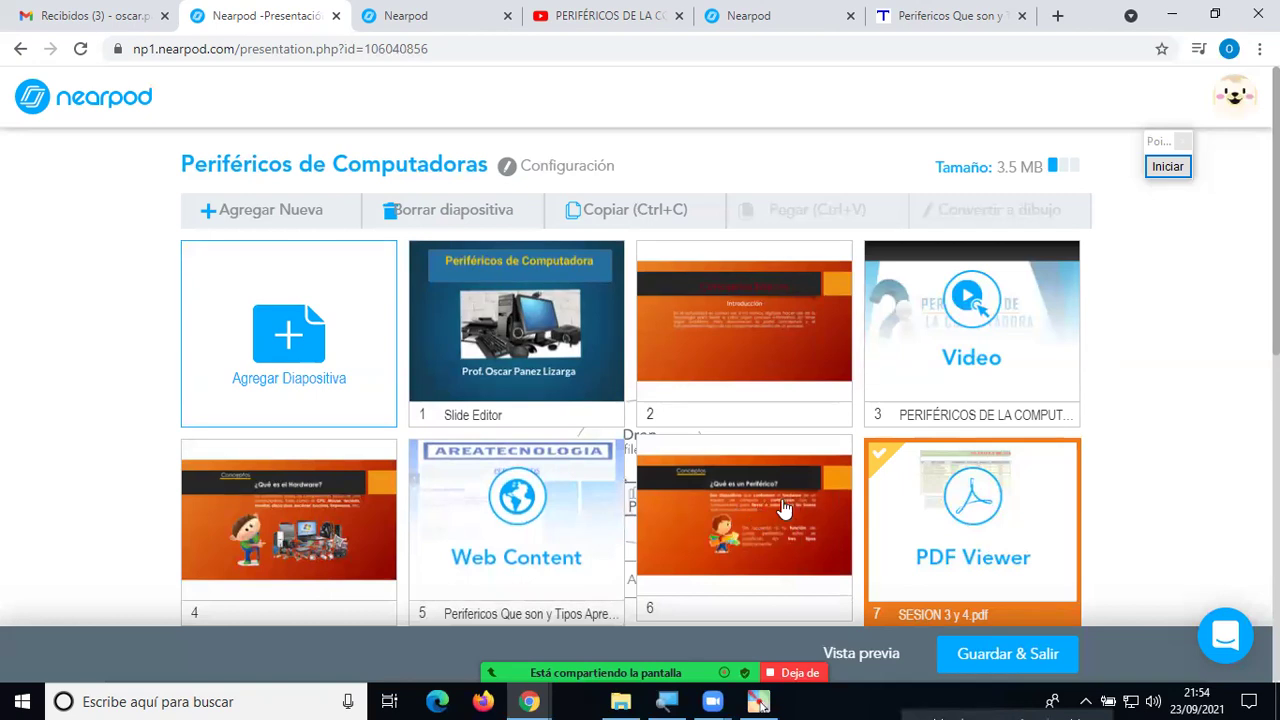
scroll(985, 530, "down", 2)
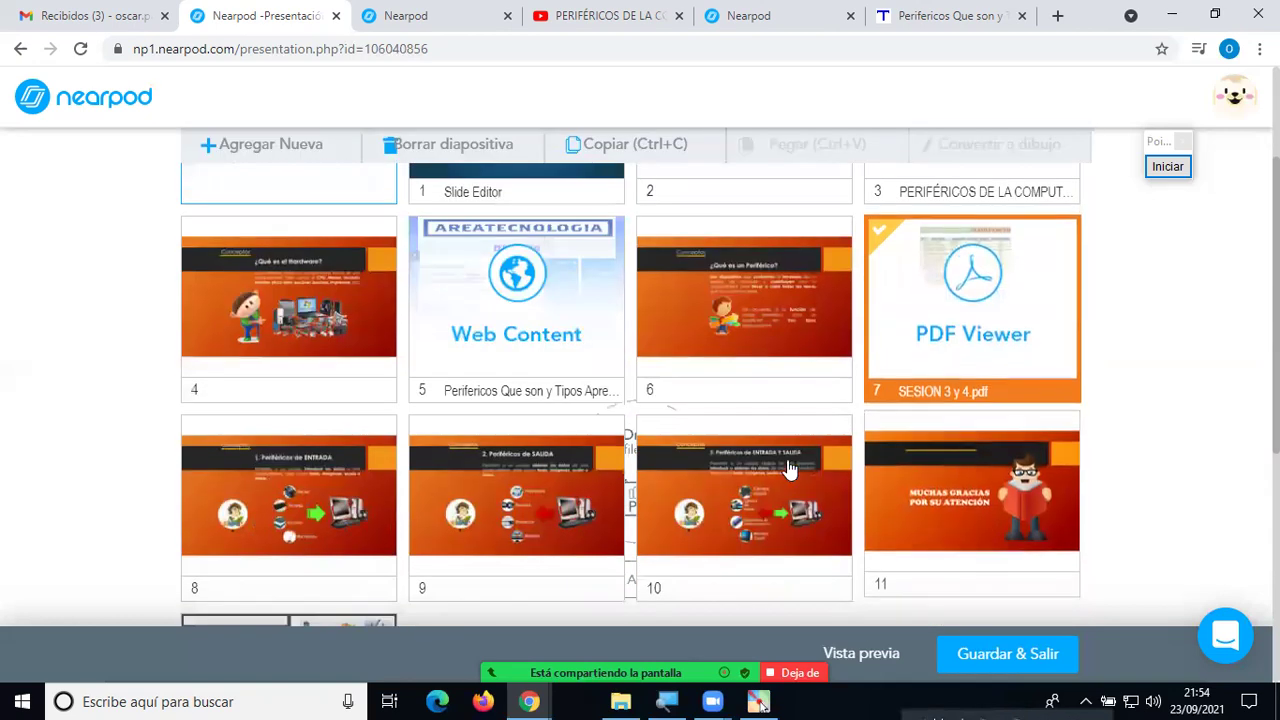
scroll(815, 505, "down", 3)
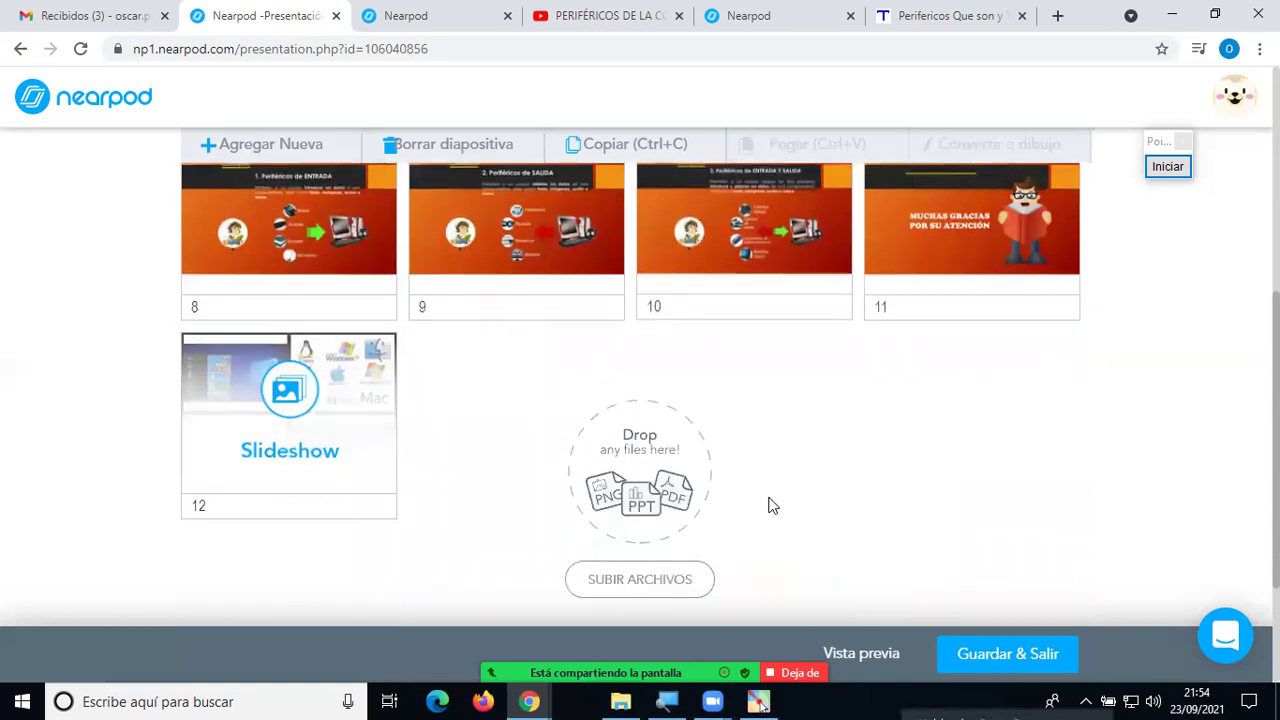
scroll(323, 566, "up", 2)
left_click_drag(330, 563, 865, 263)
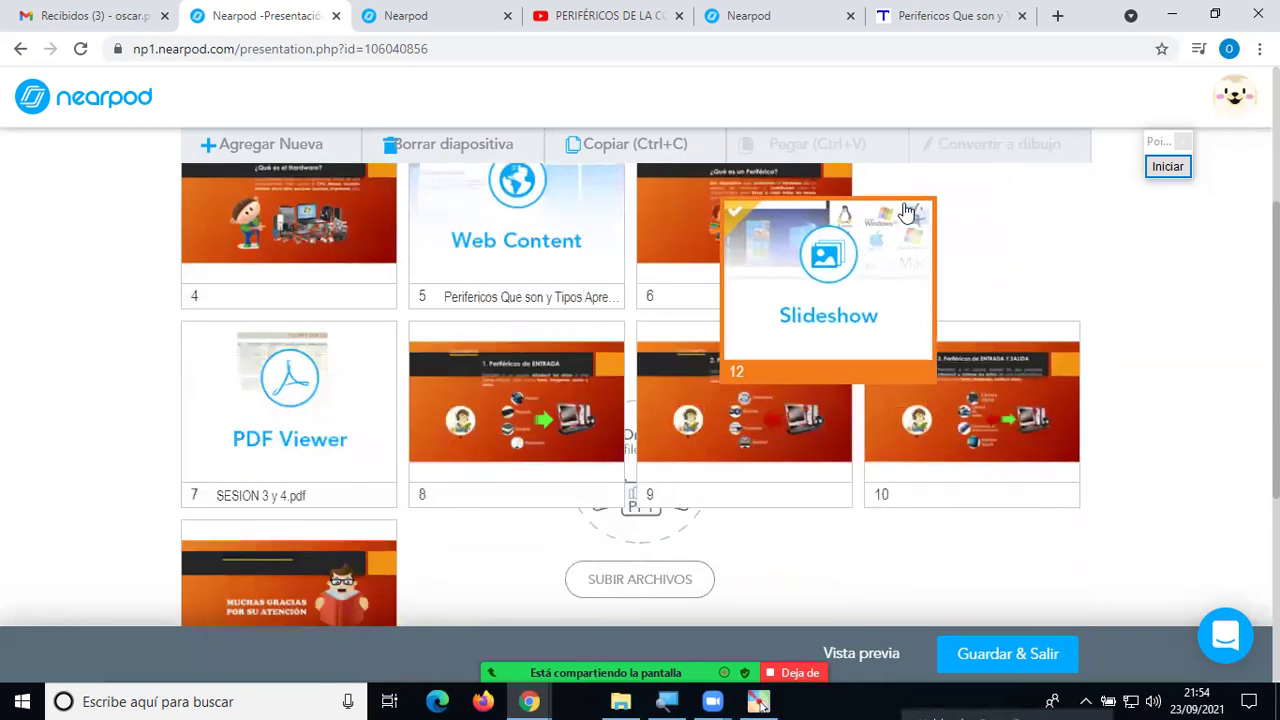
left_click_drag(905, 212, 800, 178)
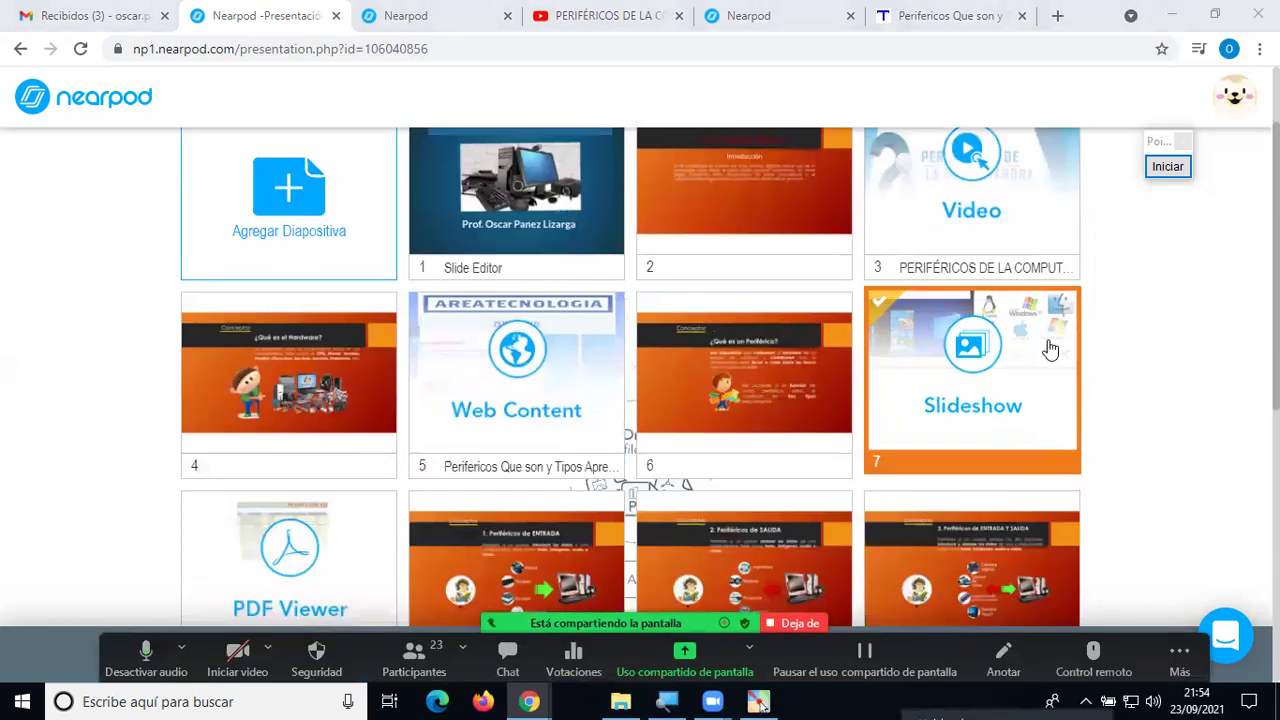
Deselect the moved slide and open the Agregar Diapositiva content dialog.
scroll(1050, 349, "up", 1)
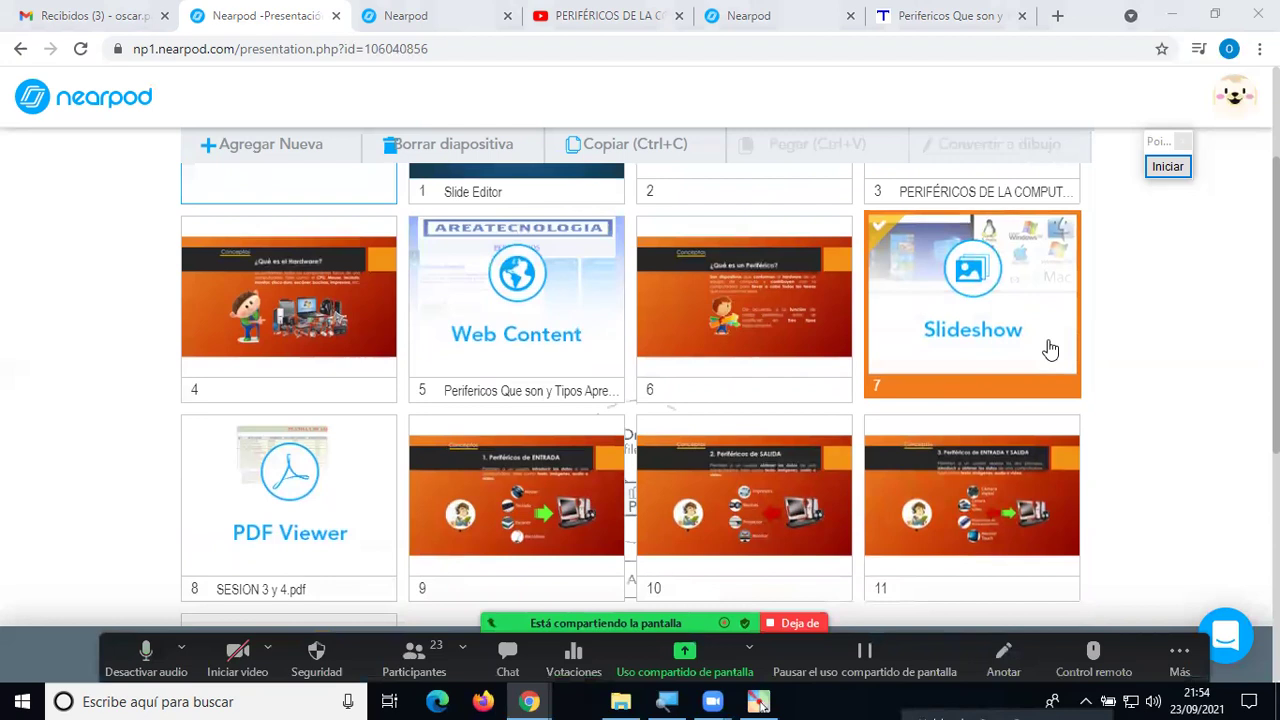
scroll(940, 366, "up", 3)
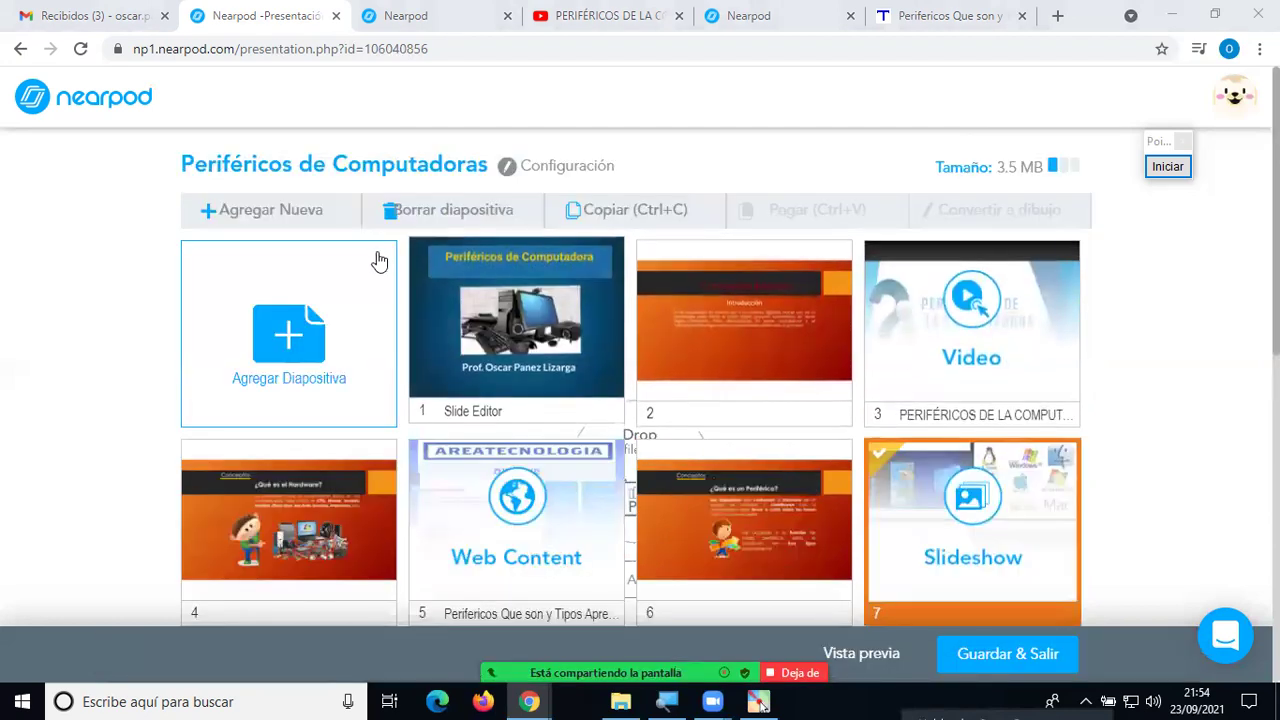
scroll(1085, 446, "down", 1)
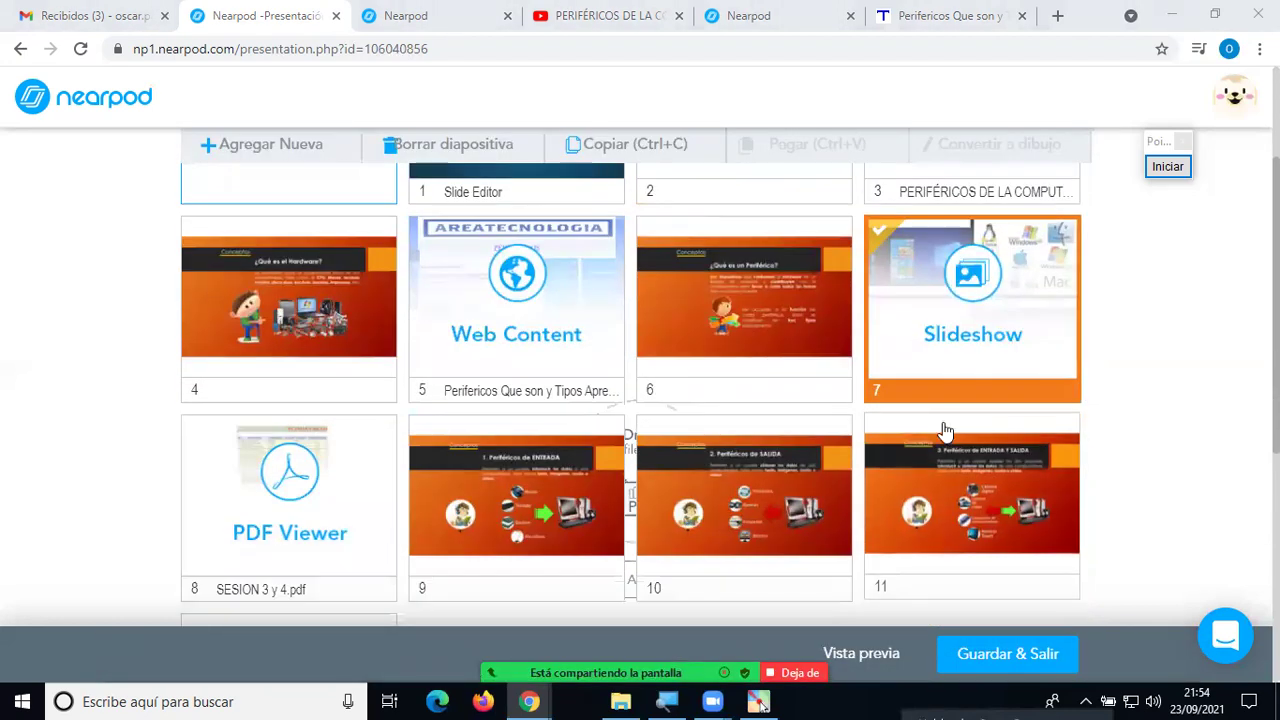
scroll(940, 430, "down", 1)
scroll(938, 428, "up", 3)
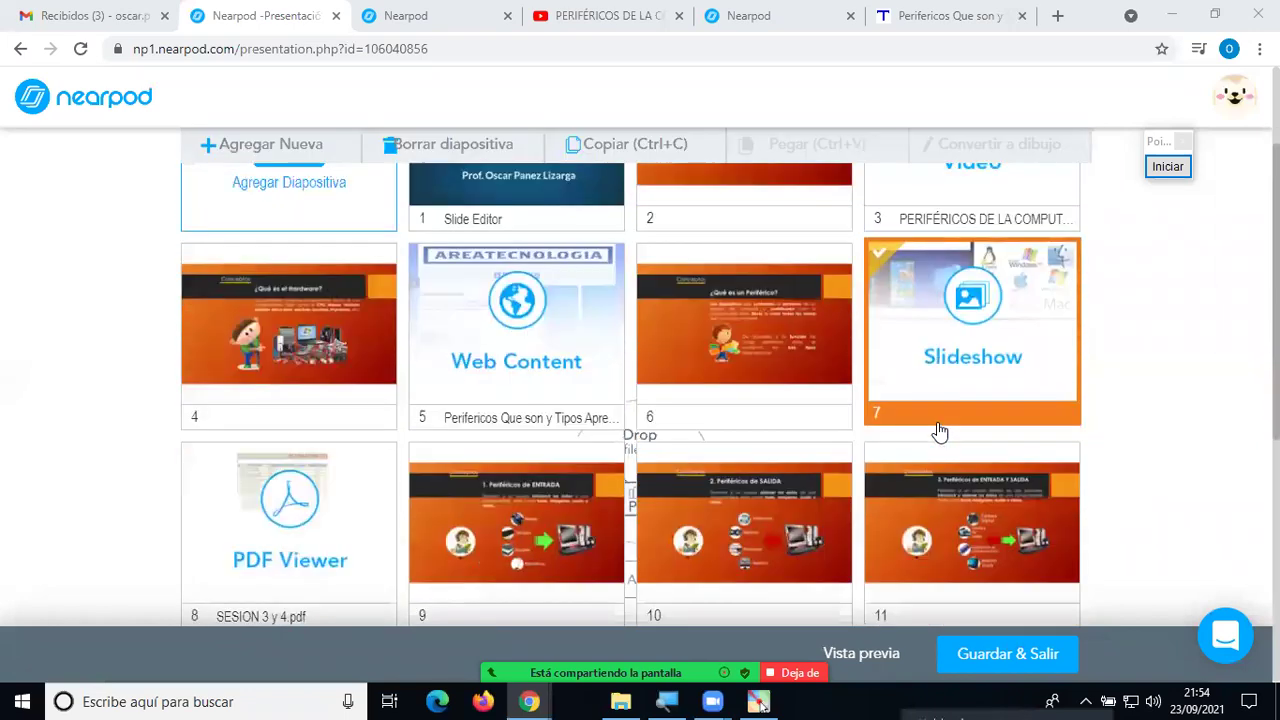
scroll(938, 425, "down", 2)
scroll(940, 423, "up", 1)
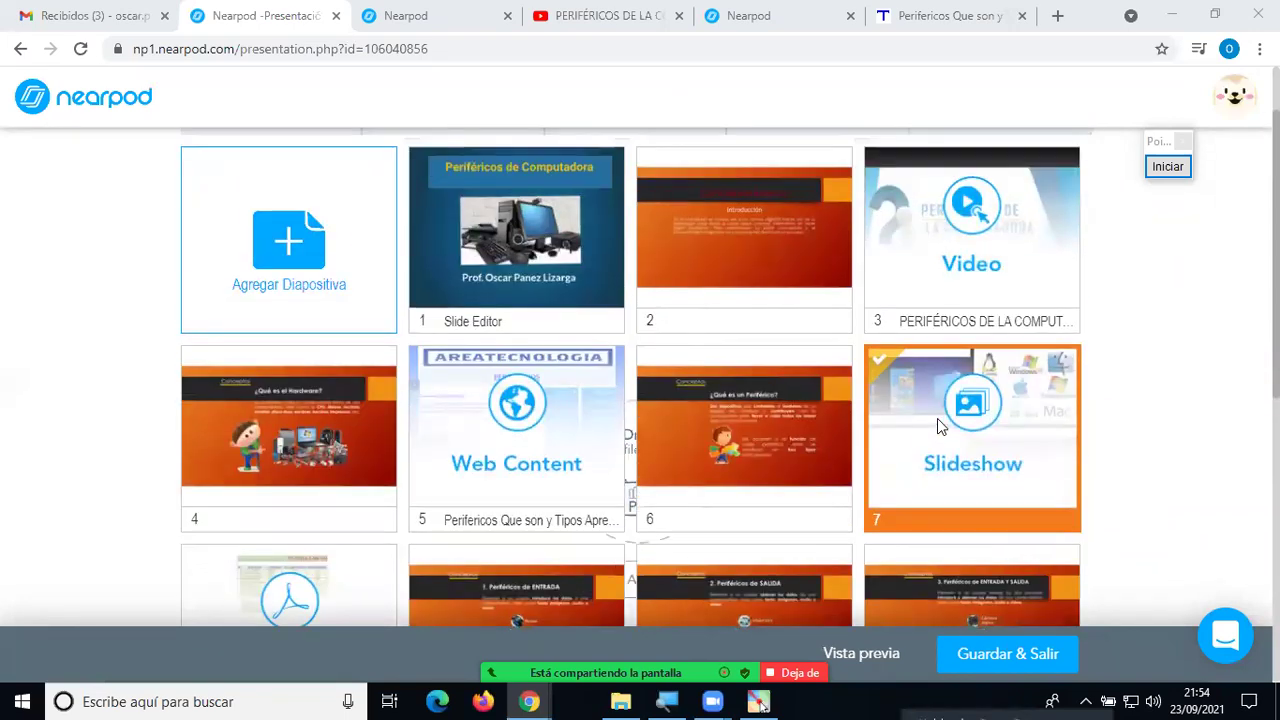
left_click(1180, 421)
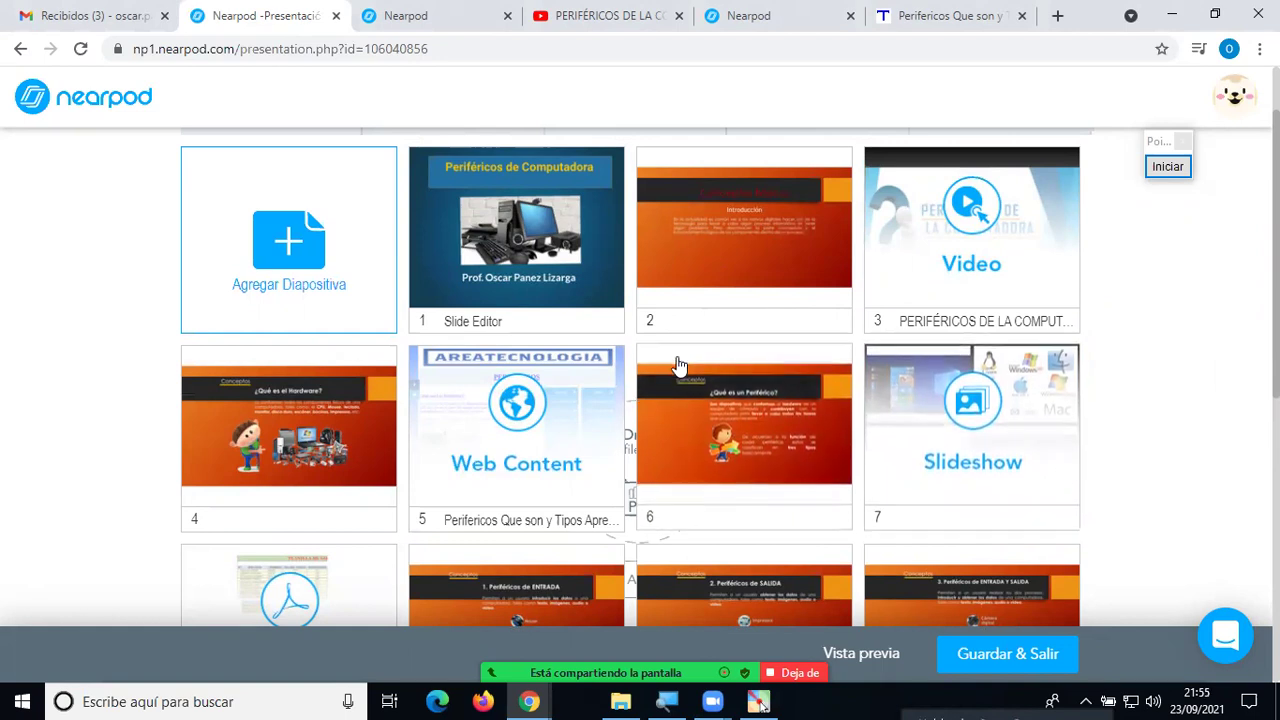
scroll(477, 292, "up", 2)
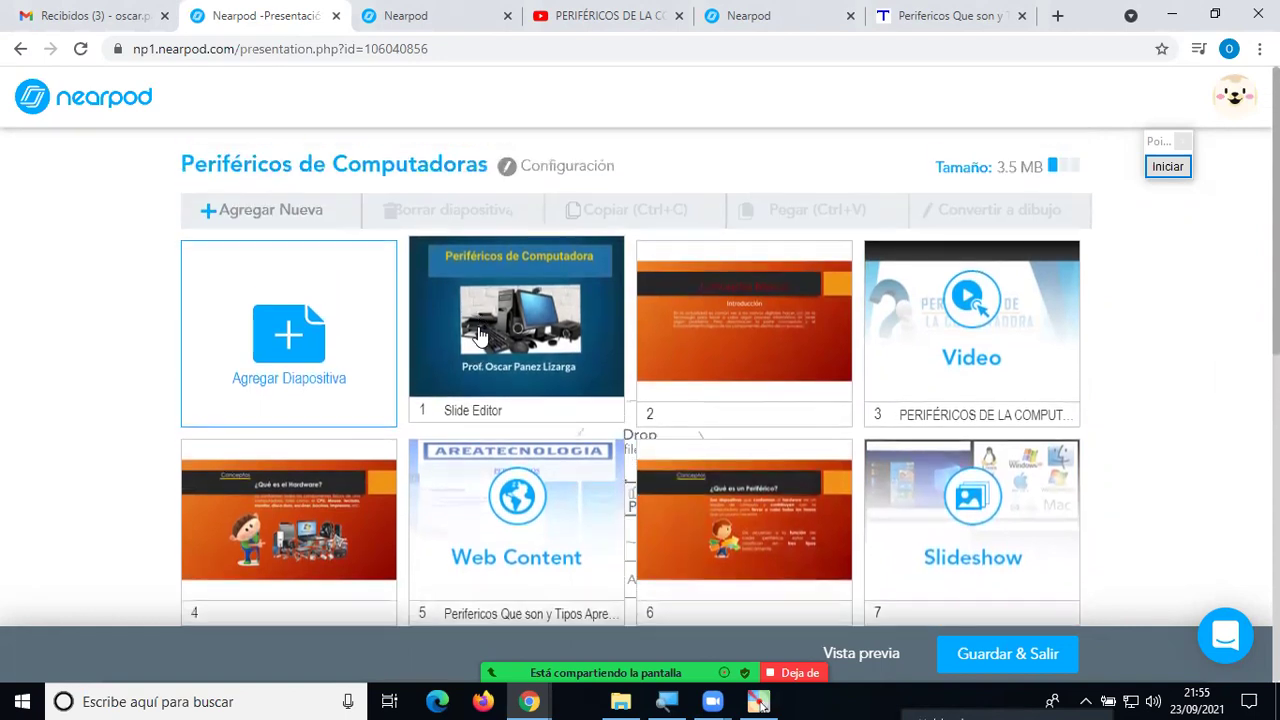
left_click(330, 345)
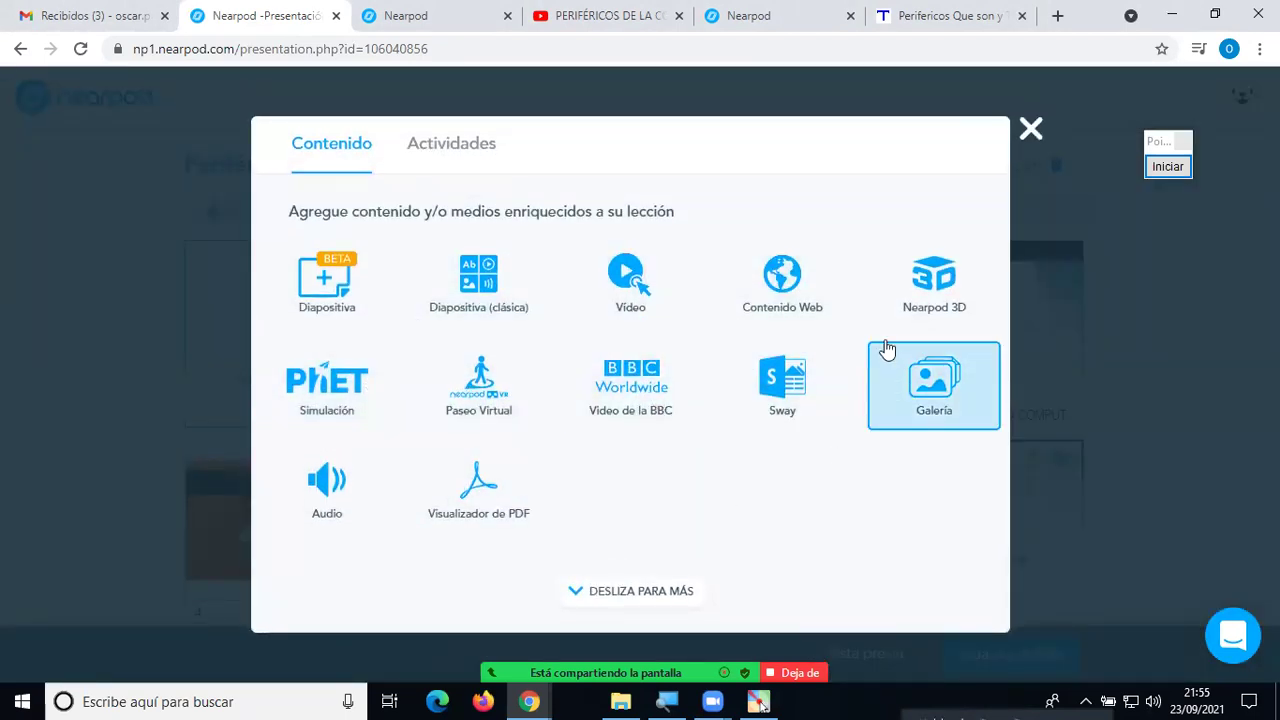
In the Actividades tab, highlight Time To Climb with red pen annotations, then clear them.
left_click(438, 158)
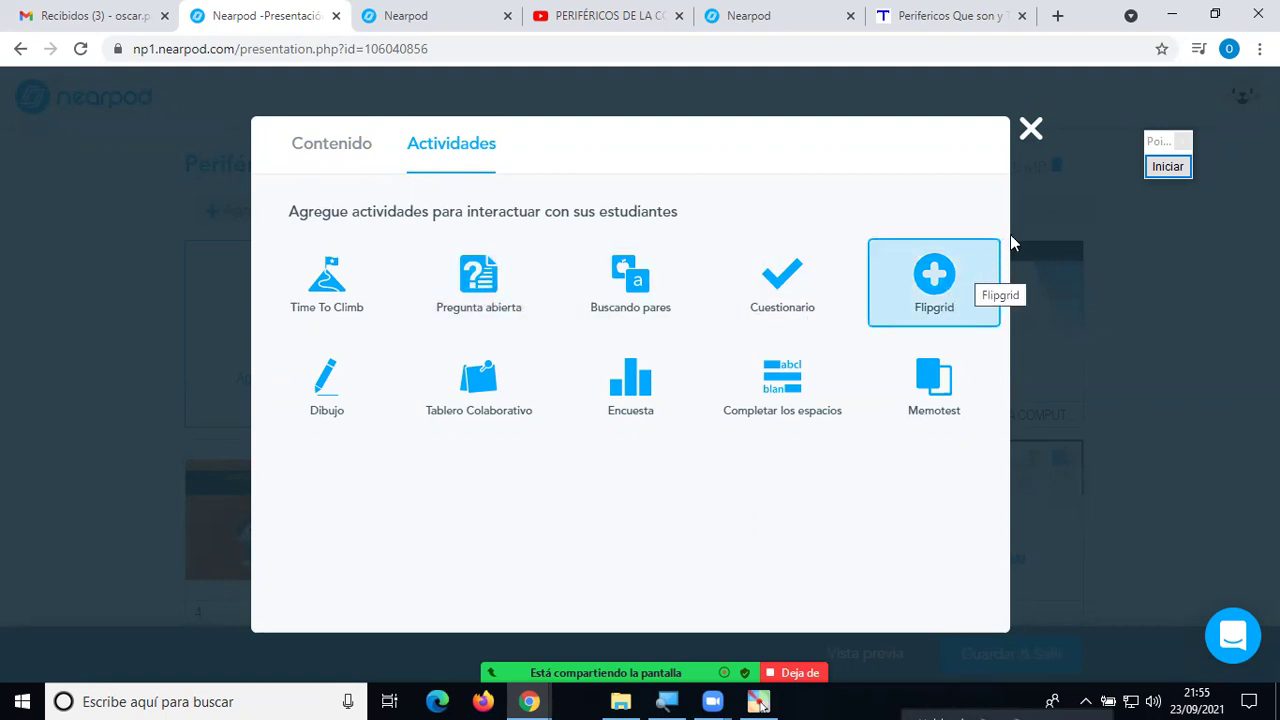
left_click(1167, 166)
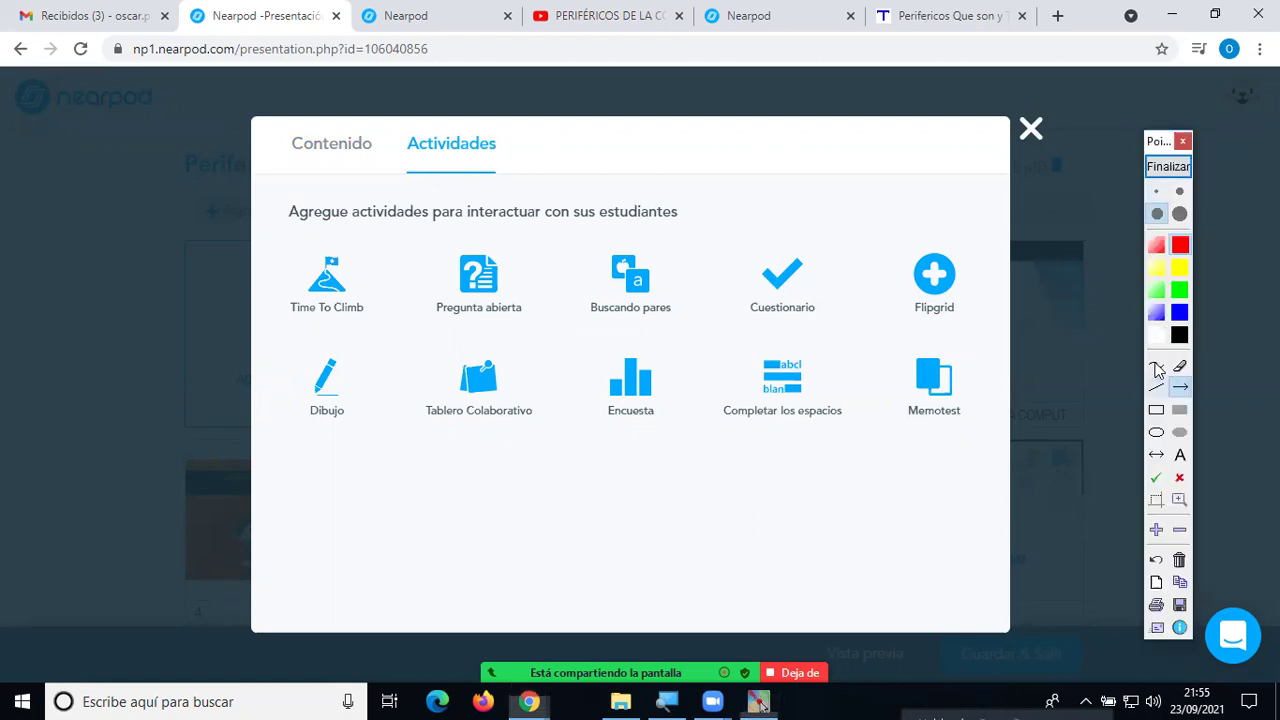
mouse_move(397, 281)
left_mouse_down()
mouse_move(337, 249)
mouse_move(268, 252)
mouse_move(288, 340)
mouse_move(420, 320)
mouse_move(405, 280)
left_mouse_up()
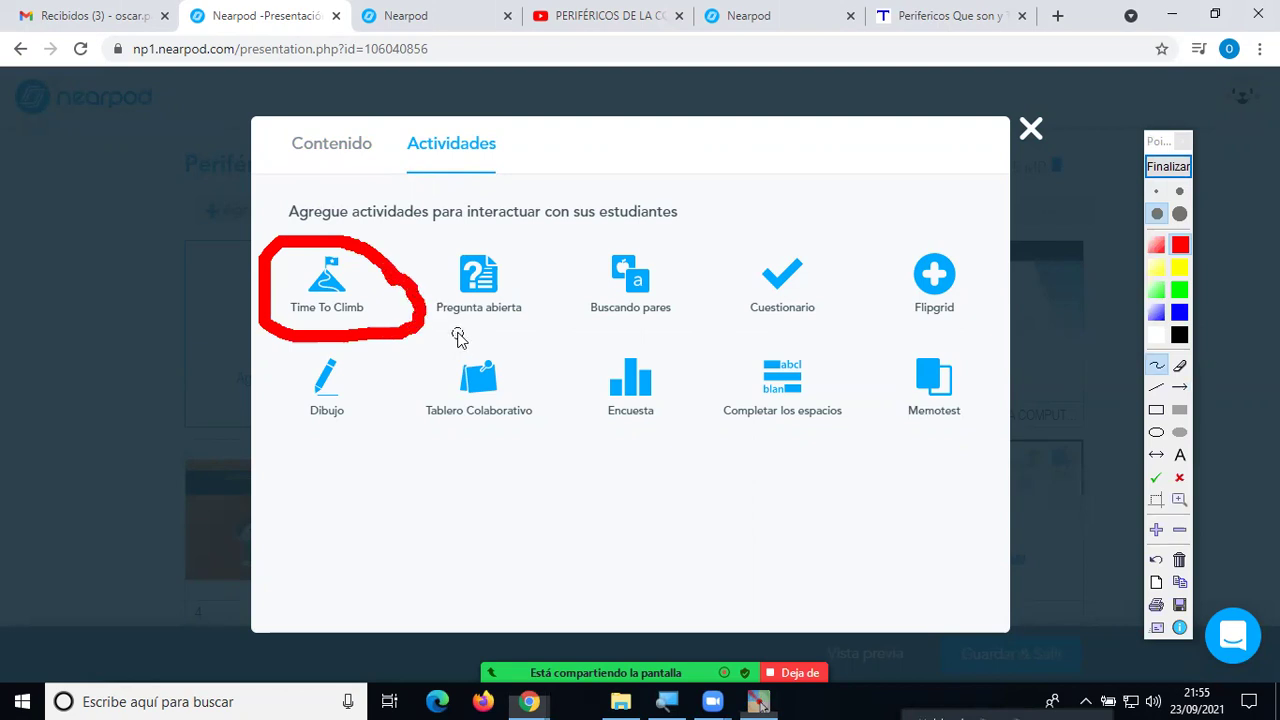
mouse_move(553, 172)
left_mouse_down()
mouse_move(402, 265)
mouse_move(445, 261)
left_mouse_up()
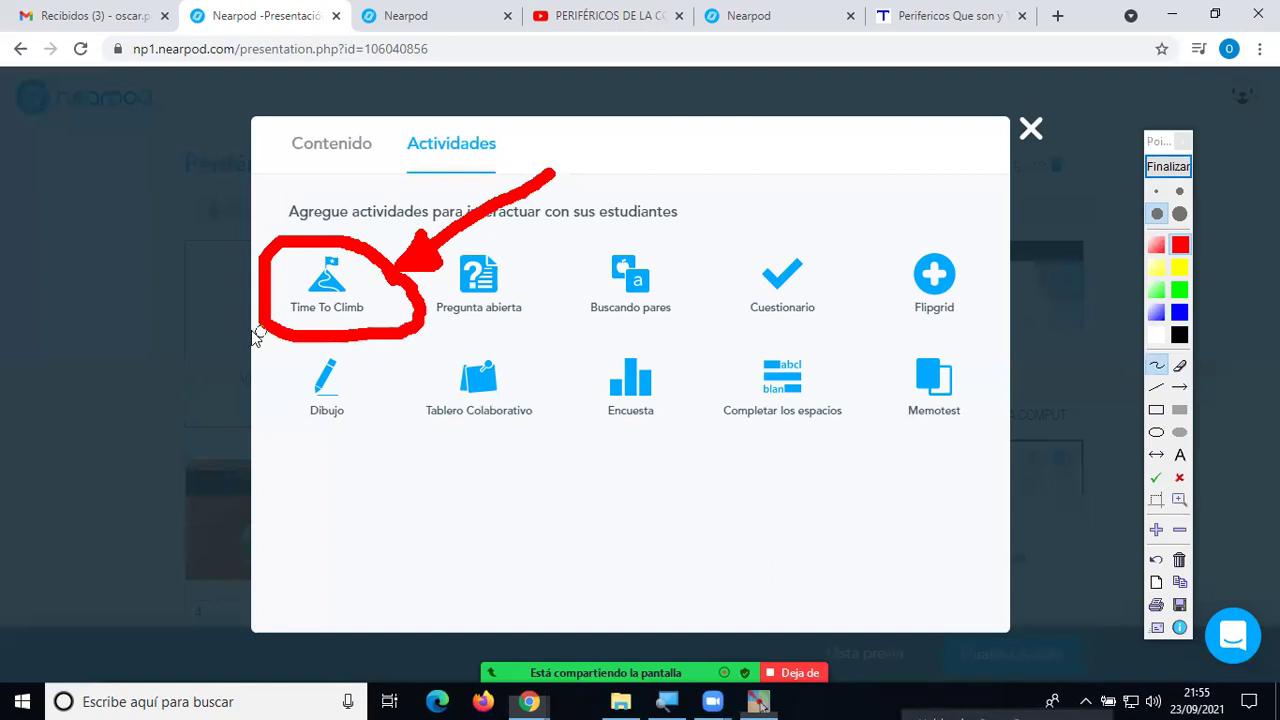
mouse_move(30, 438)
left_mouse_down()
mouse_move(100, 383)
mouse_move(234, 326)
mouse_move(211, 323)
mouse_move(251, 321)
mouse_move(217, 358)
mouse_move(200, 334)
mouse_move(223, 329)
left_mouse_up()
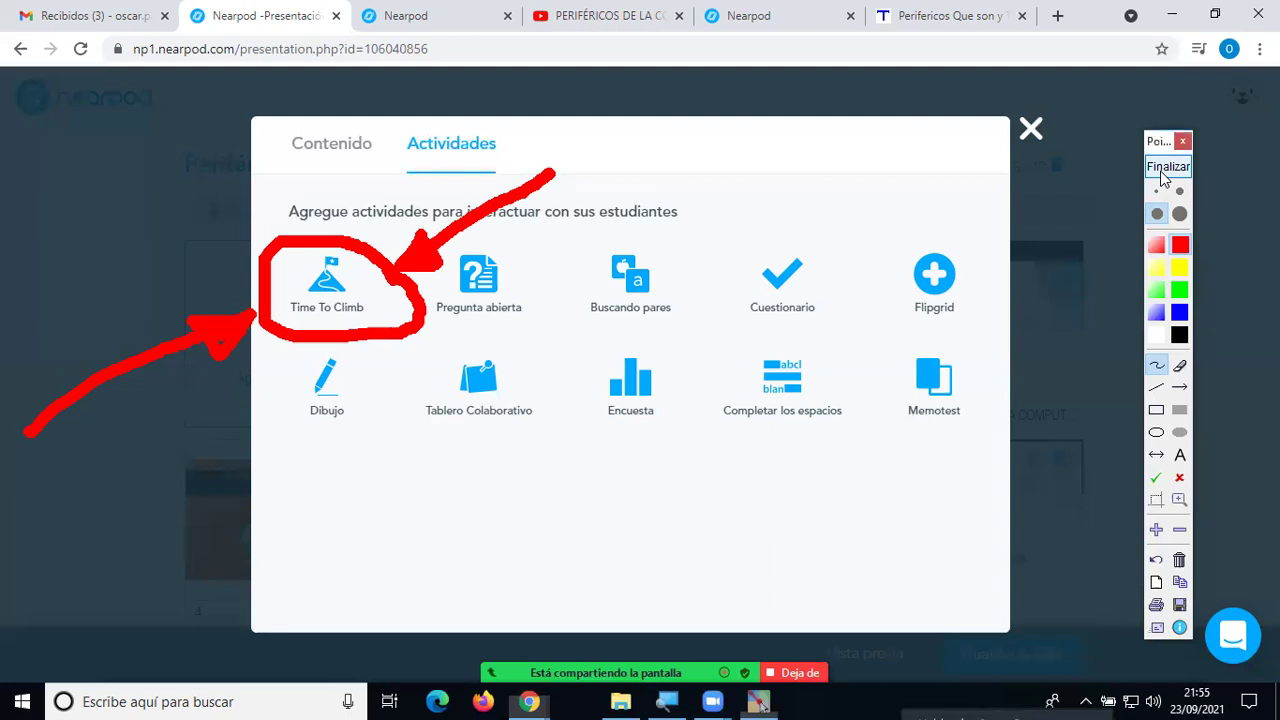
left_click(1164, 168)
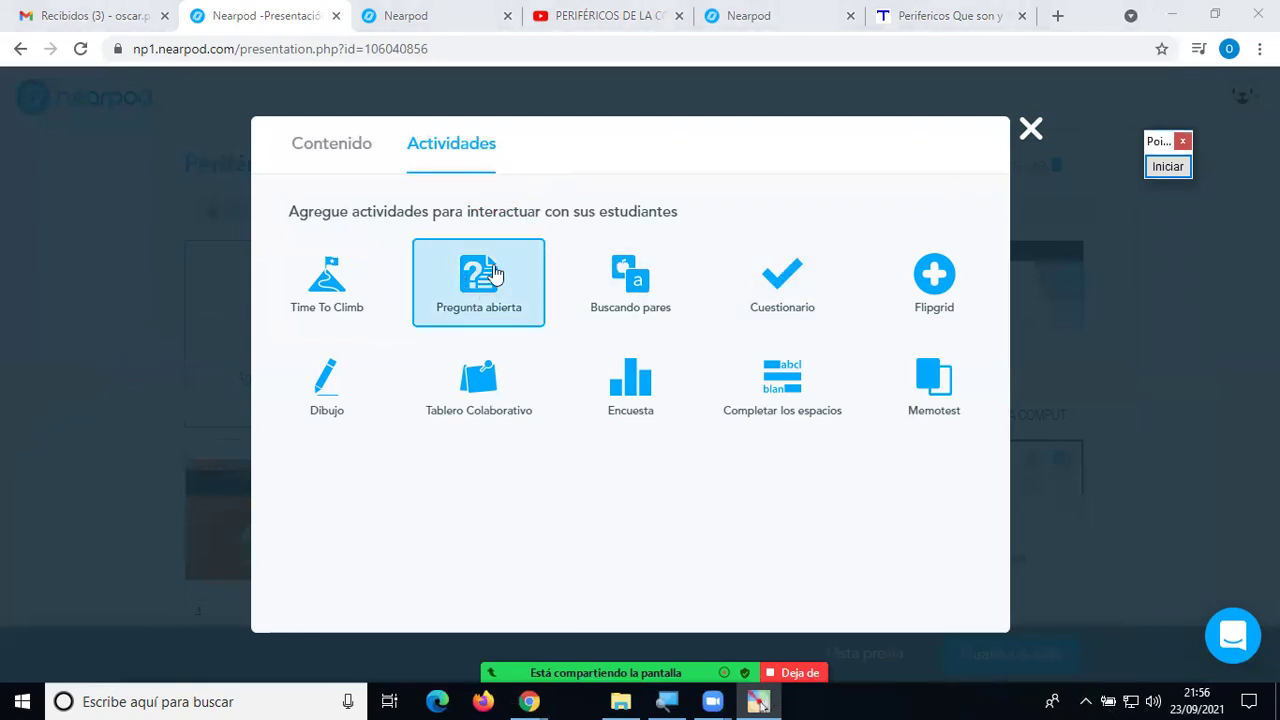
Close the activities dialog and review the slide grid with the Slideshow at slide 7.
left_click(471, 285)
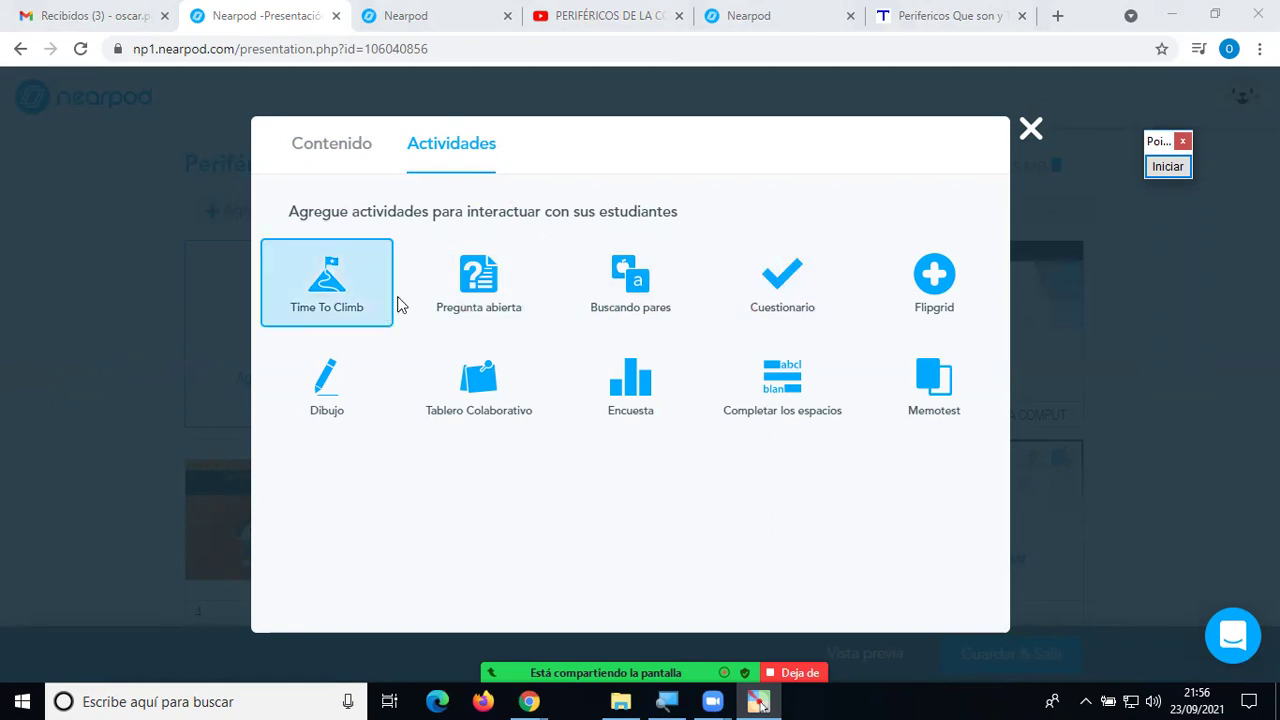
left_click(1030, 132)
scroll(870, 385, "down", 1)
scroll(860, 375, "down", 2)
scroll(790, 390, "up", 4)
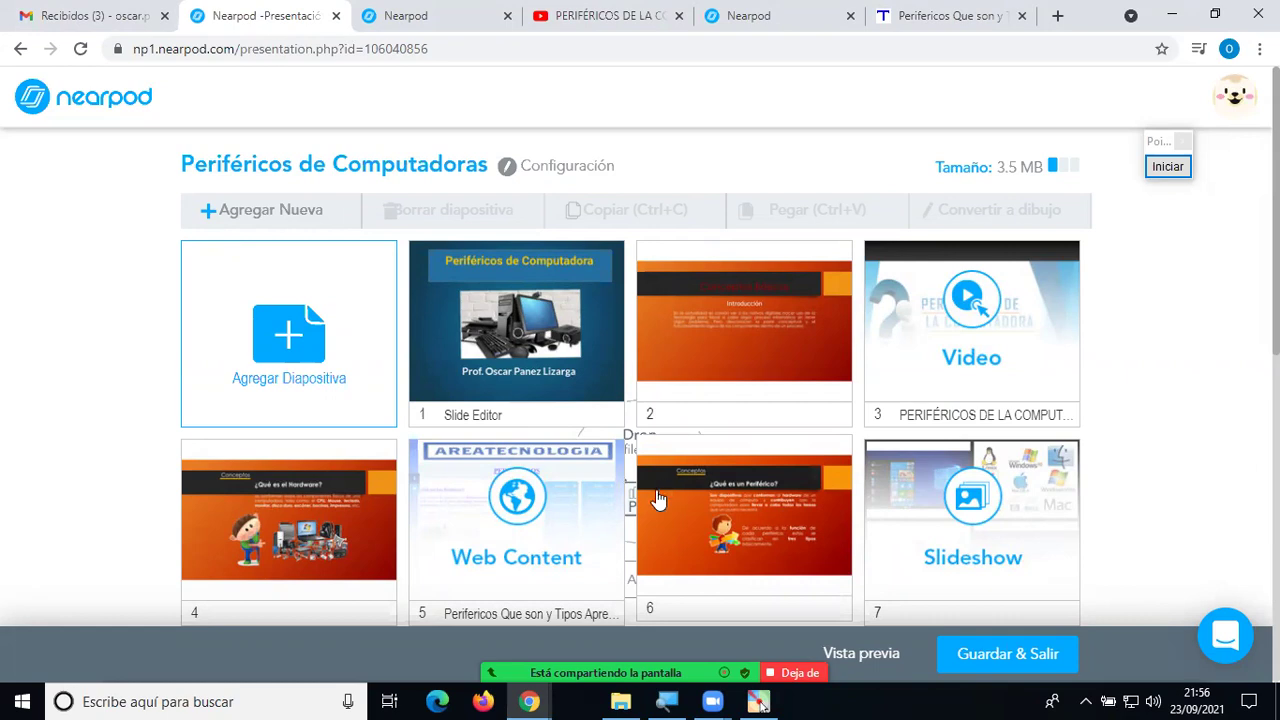
Add a new slide and choose Cuestionario under Actividades to start an Untitled Quiz.
left_click_drag(650, 503, 578, 508)
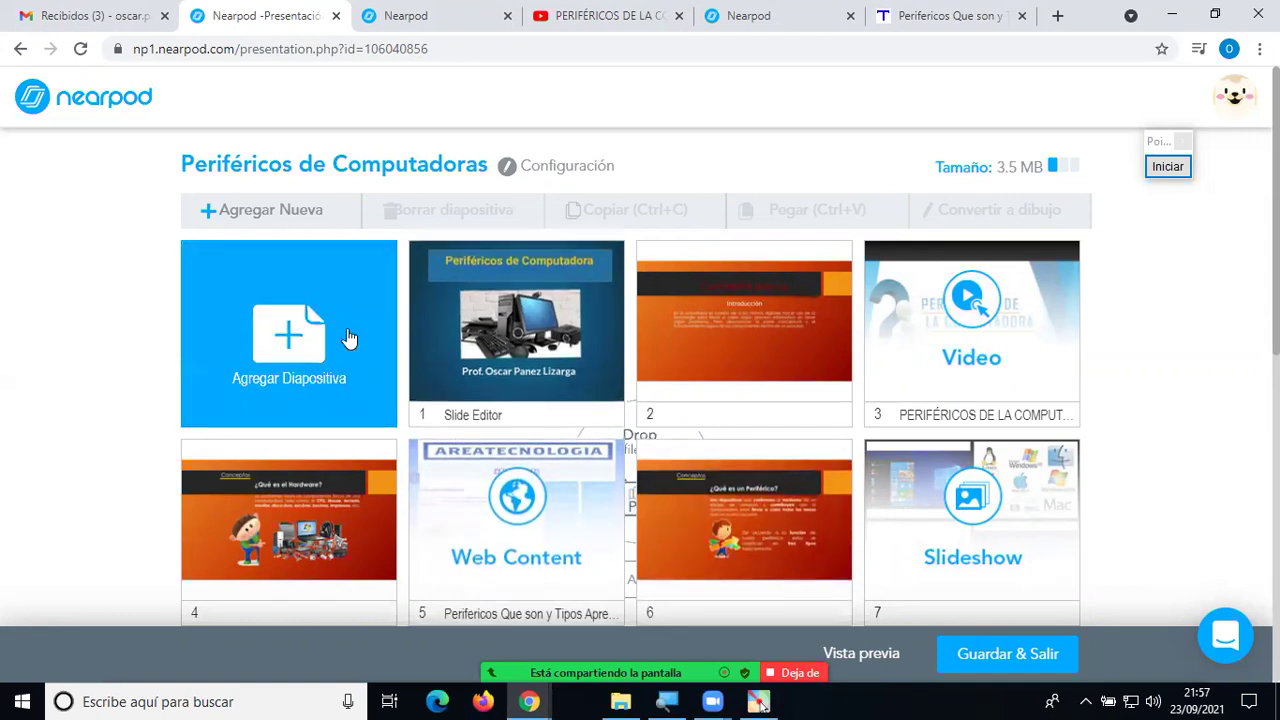
left_click(284, 336)
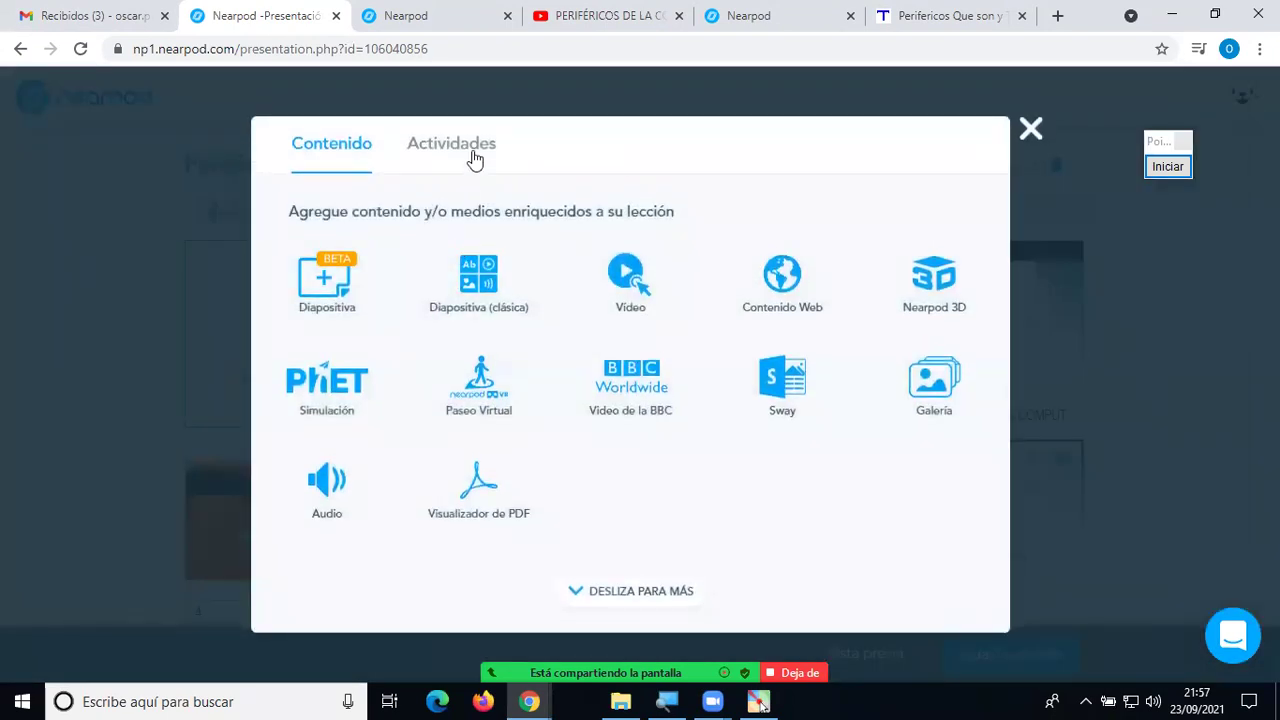
left_click(475, 158)
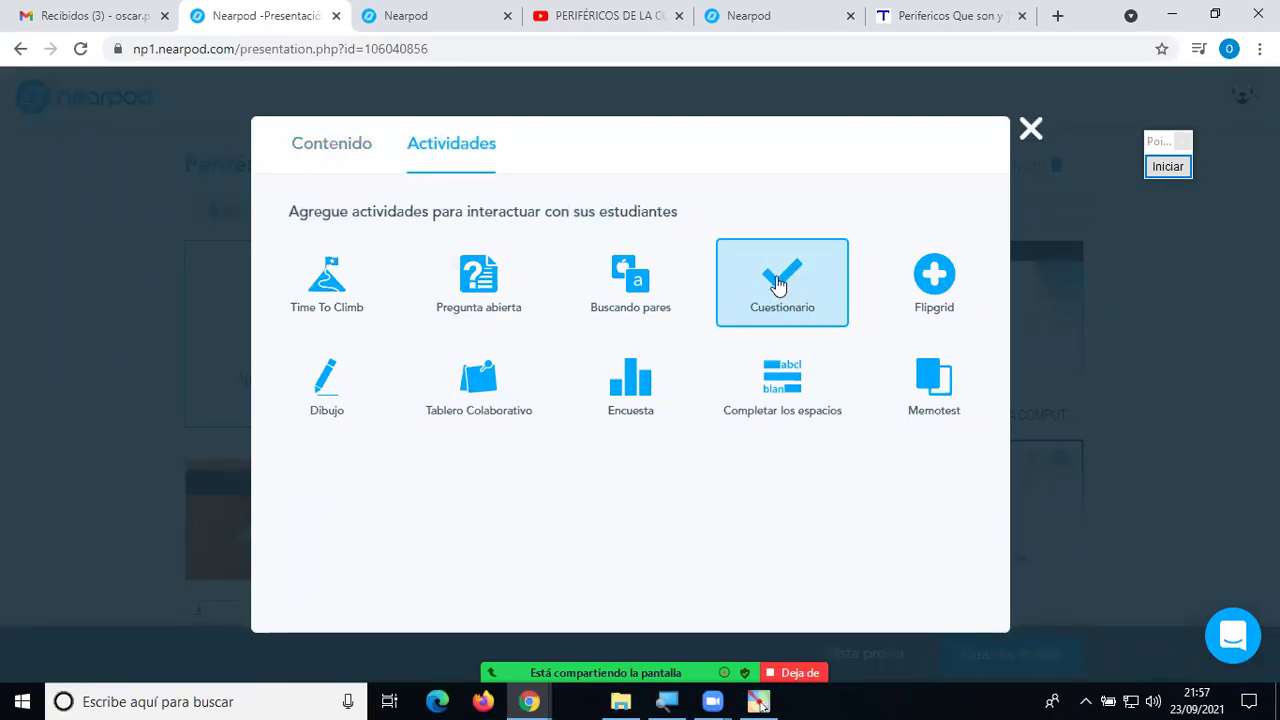
left_click(779, 286)
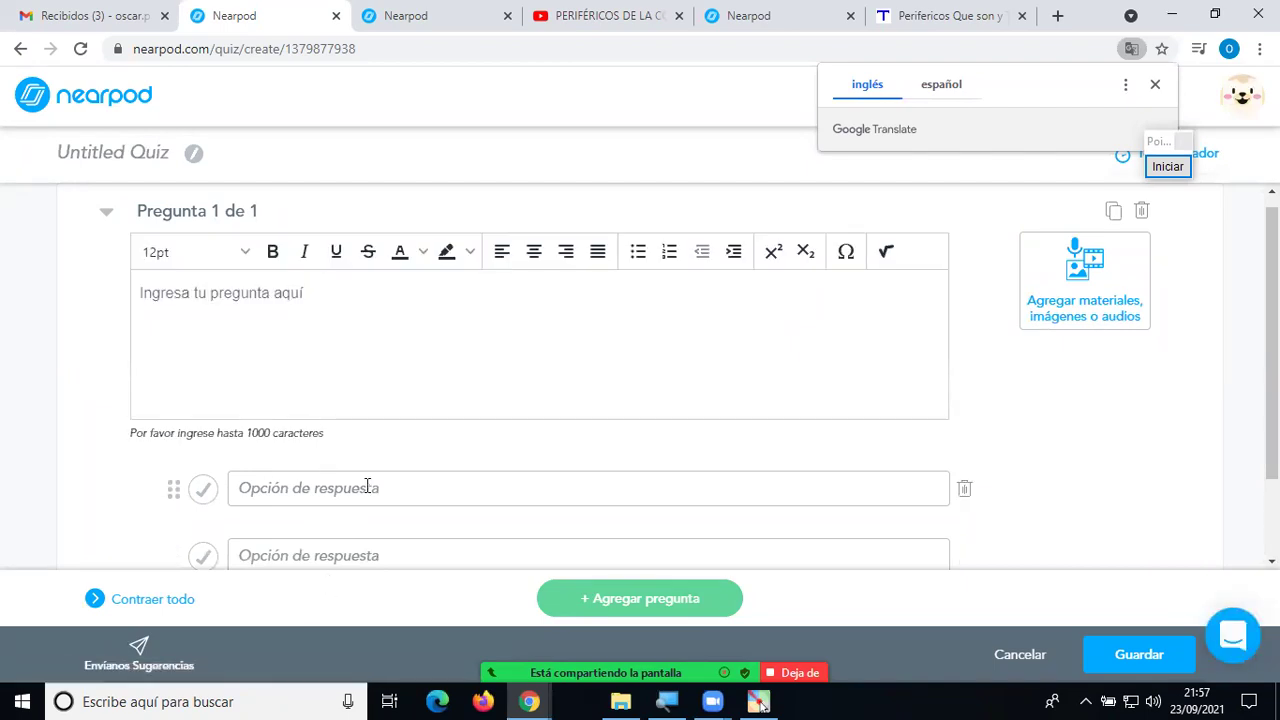
Enter 'Elegir el periférico de Entrada de datos' as the first question's text.
scroll(362, 490, "down", 1)
scroll(368, 478, "up", 1)
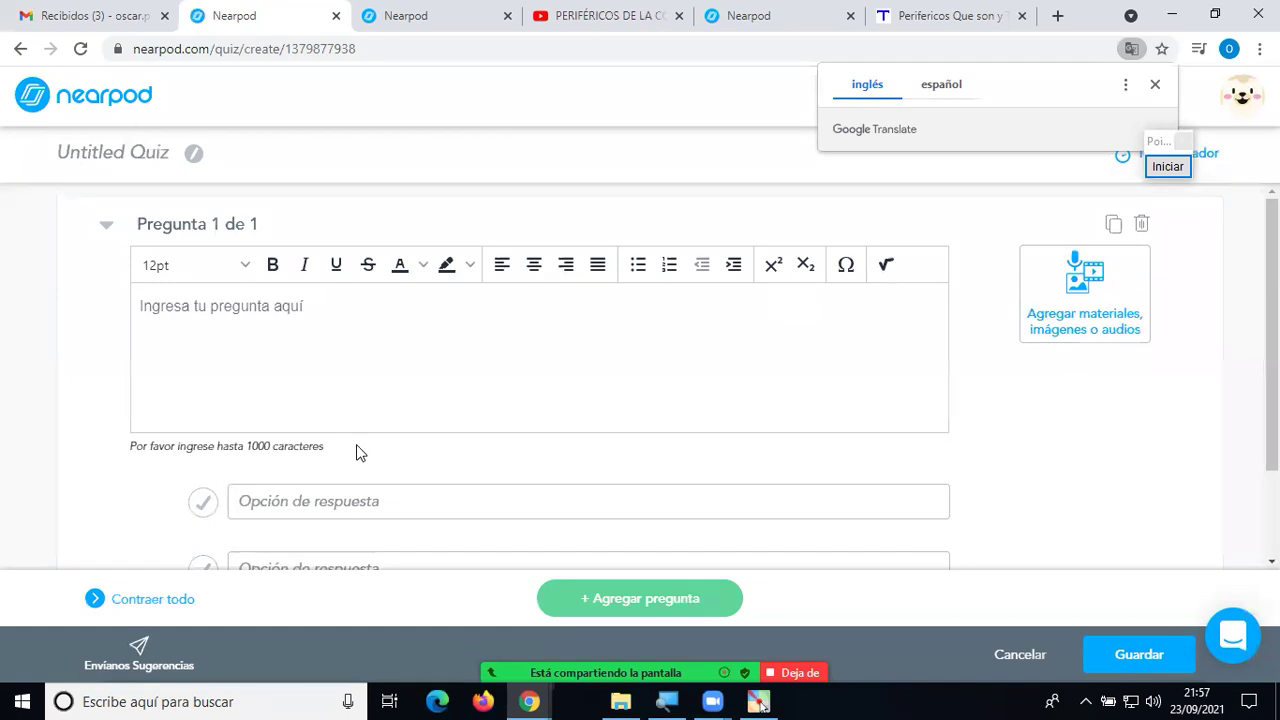
left_click(340, 321)
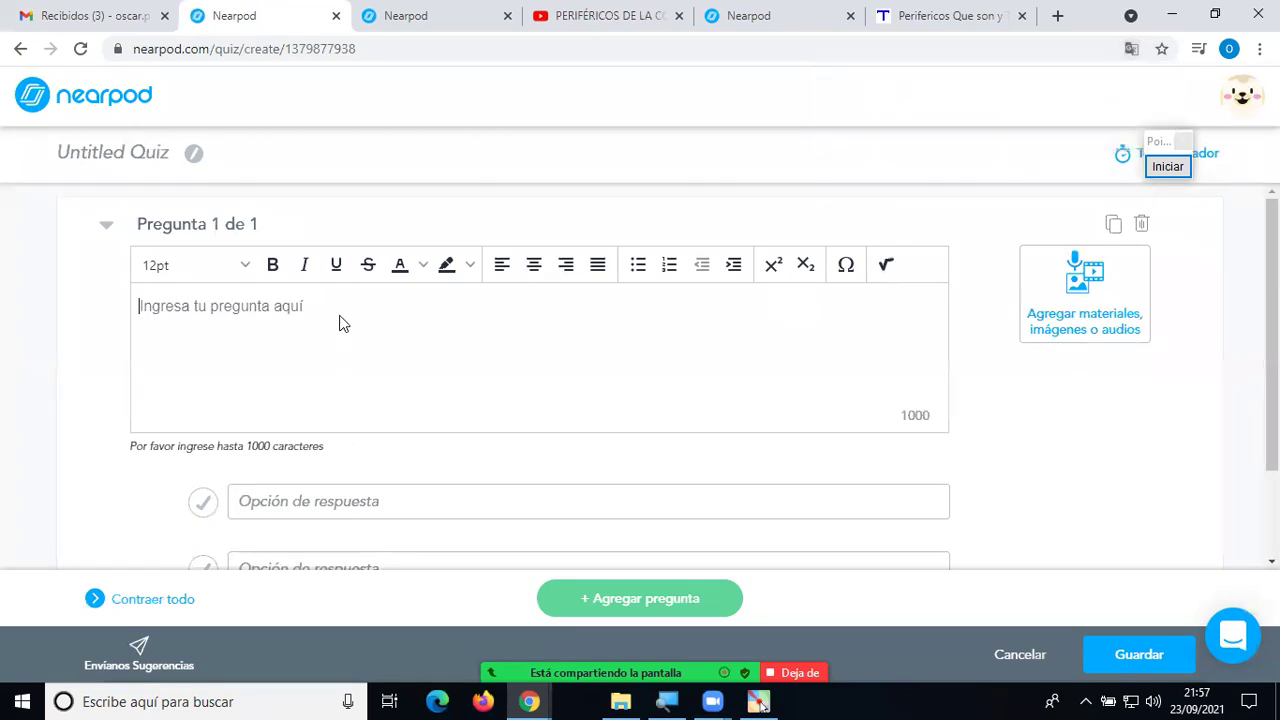
type("E")
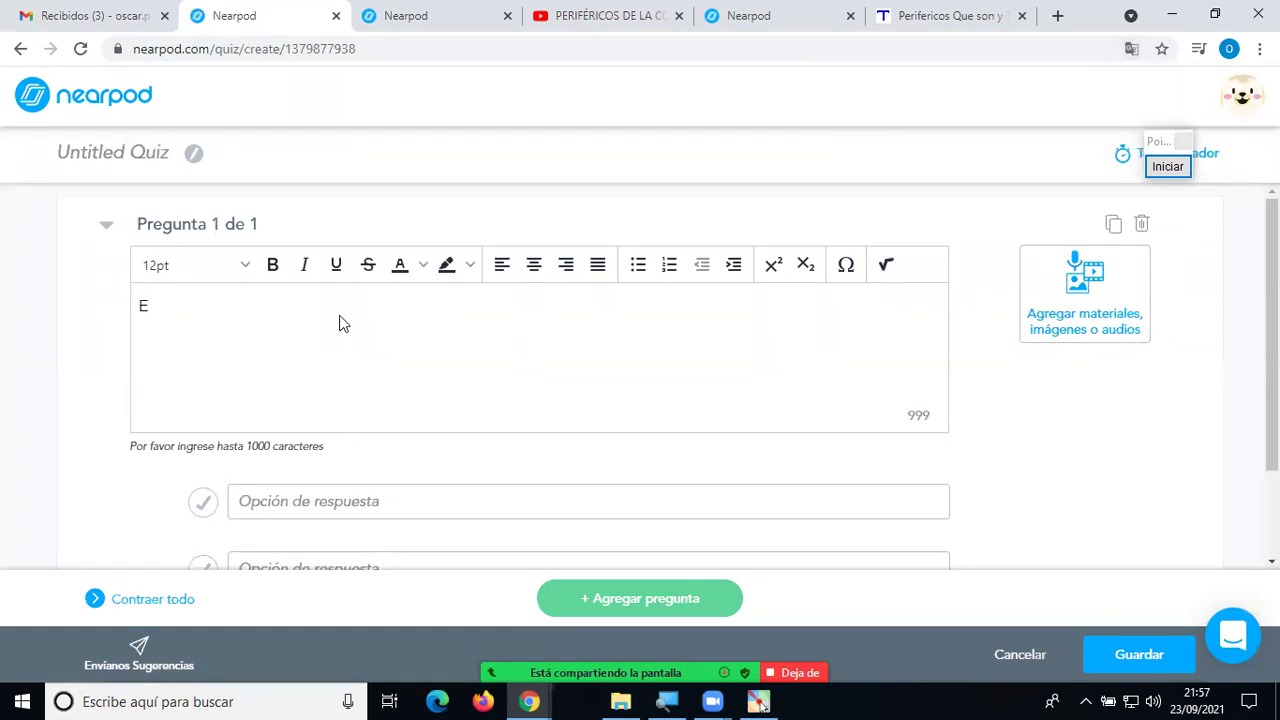
type("legir el perifér")
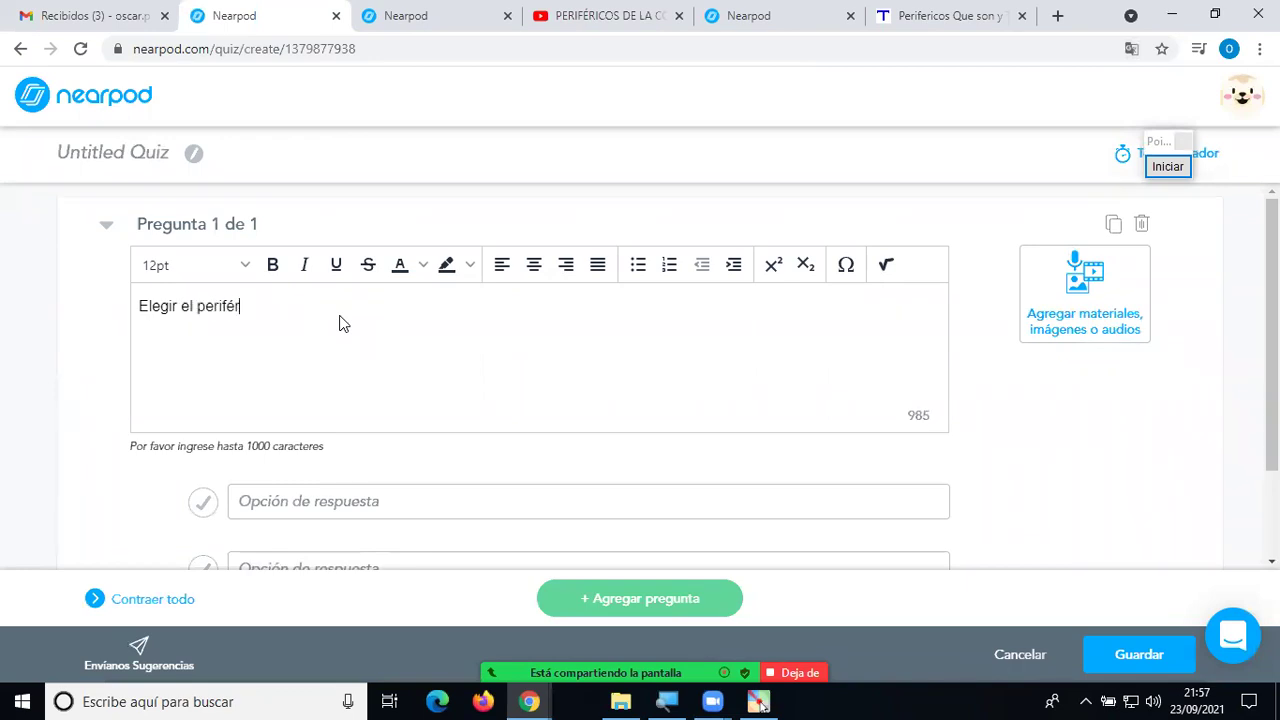
type("ico de Entrada de datos")
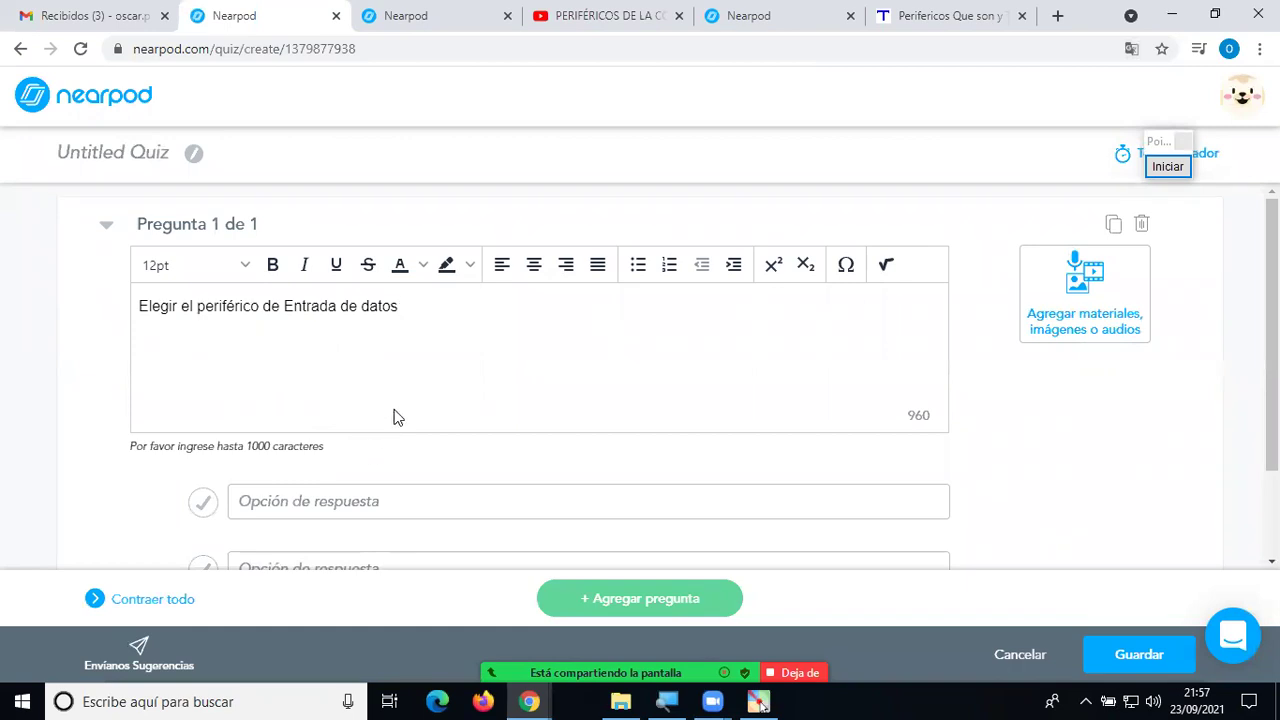
Fill in answer options Monitor, Parlante, Teclado and Impresora.
scroll(348, 423, "down", 1)
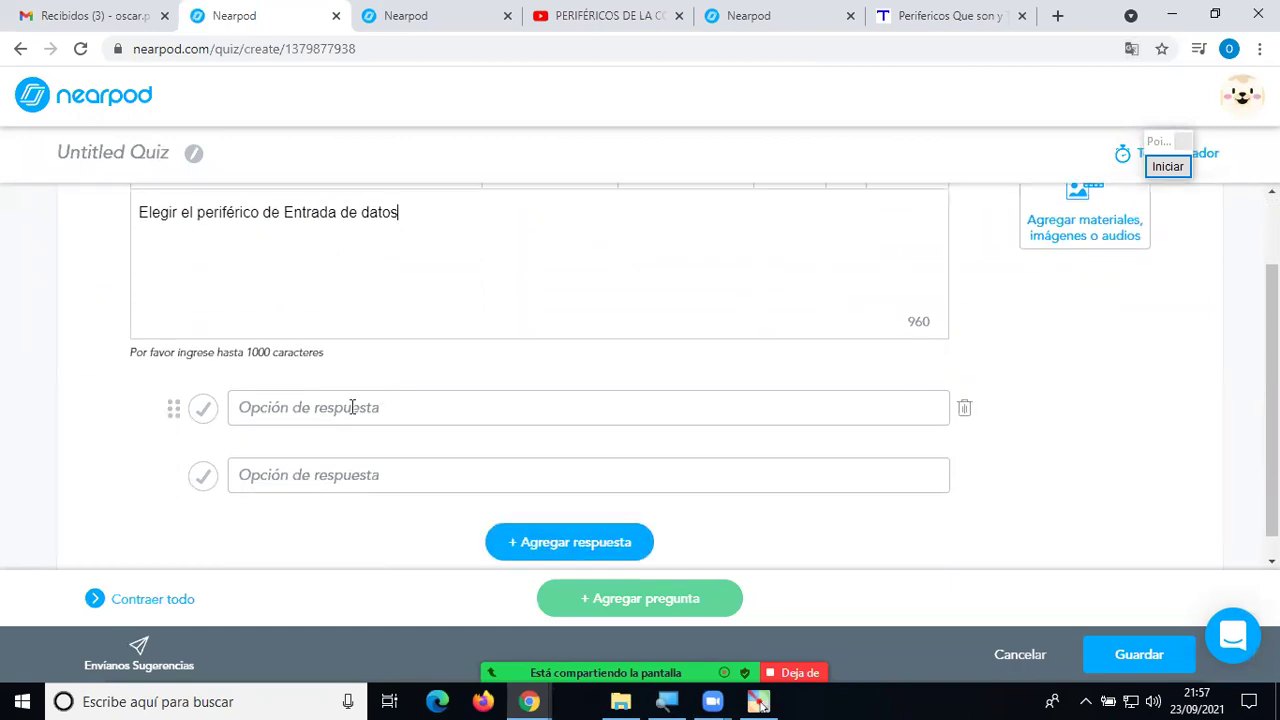
left_click(352, 407)
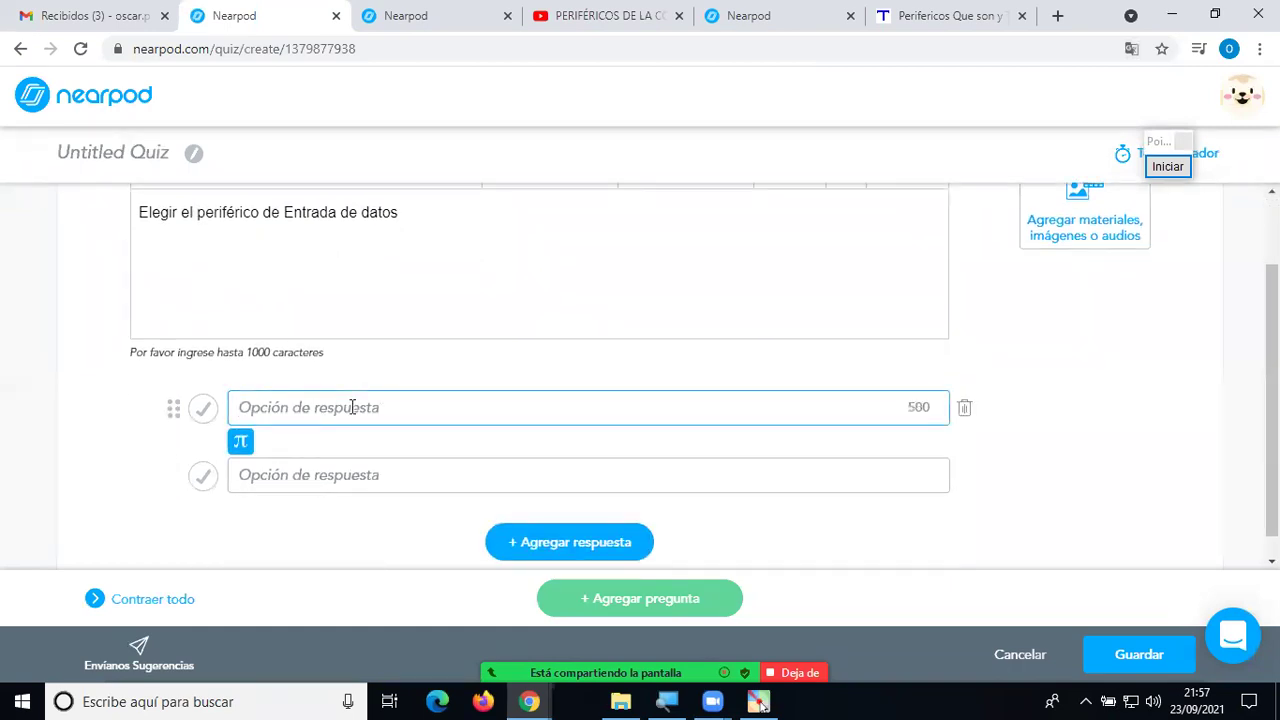
type("Monitor")
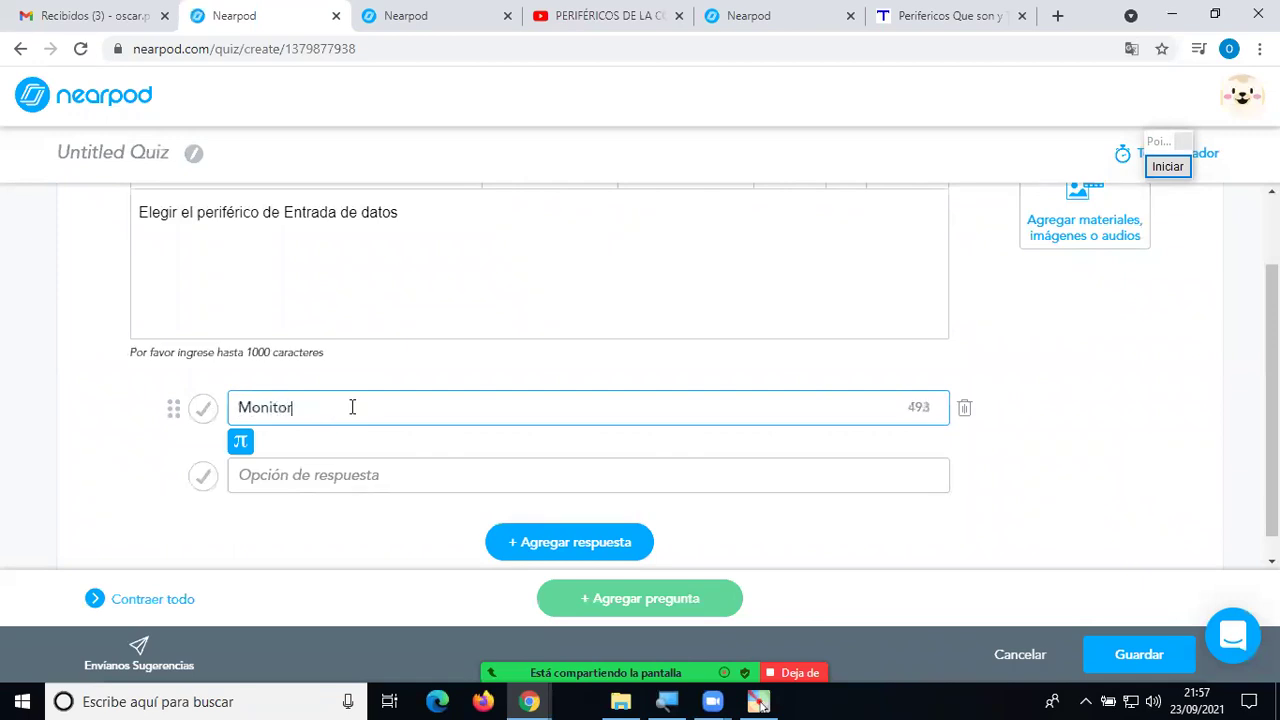
left_click(348, 478)
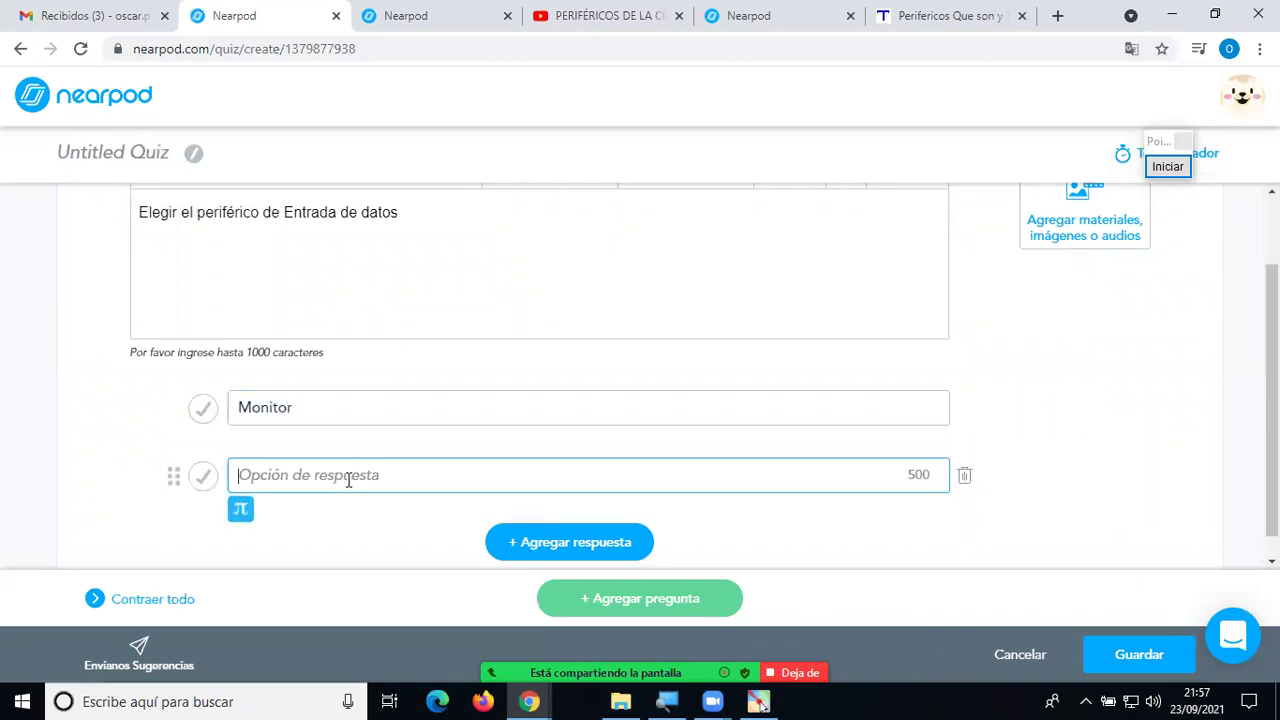
type("Parlante")
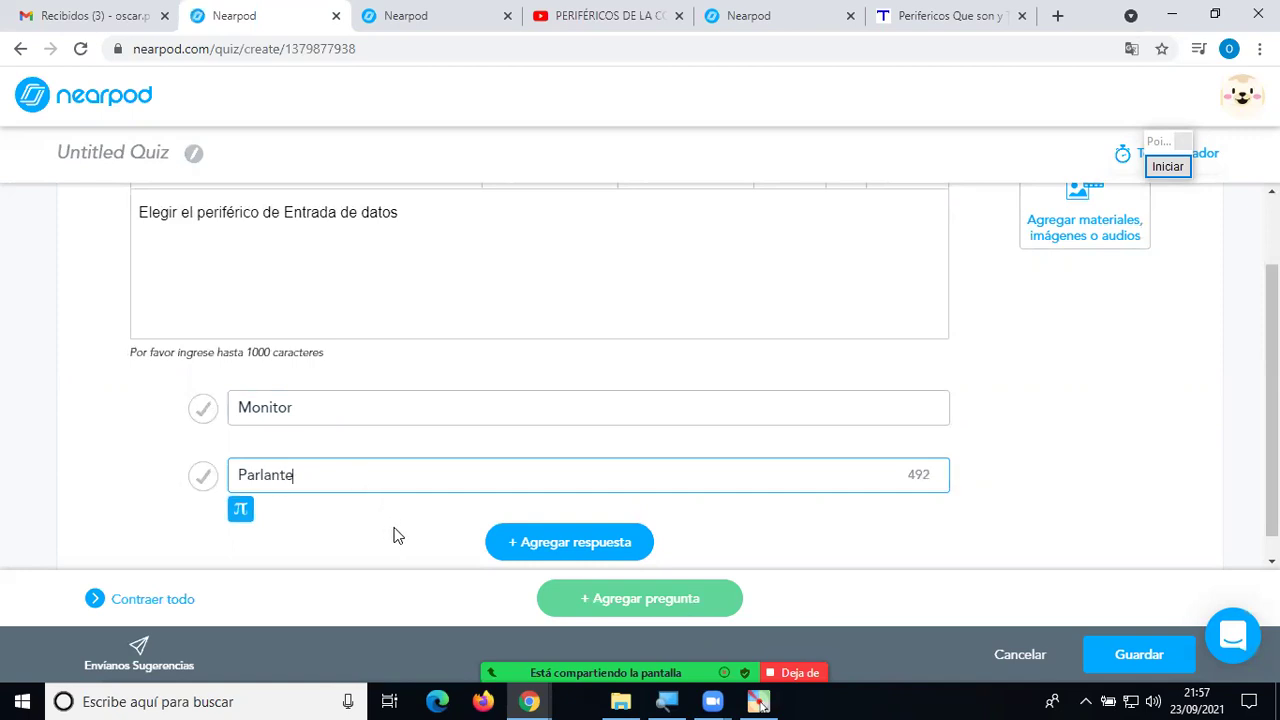
left_click(505, 540)
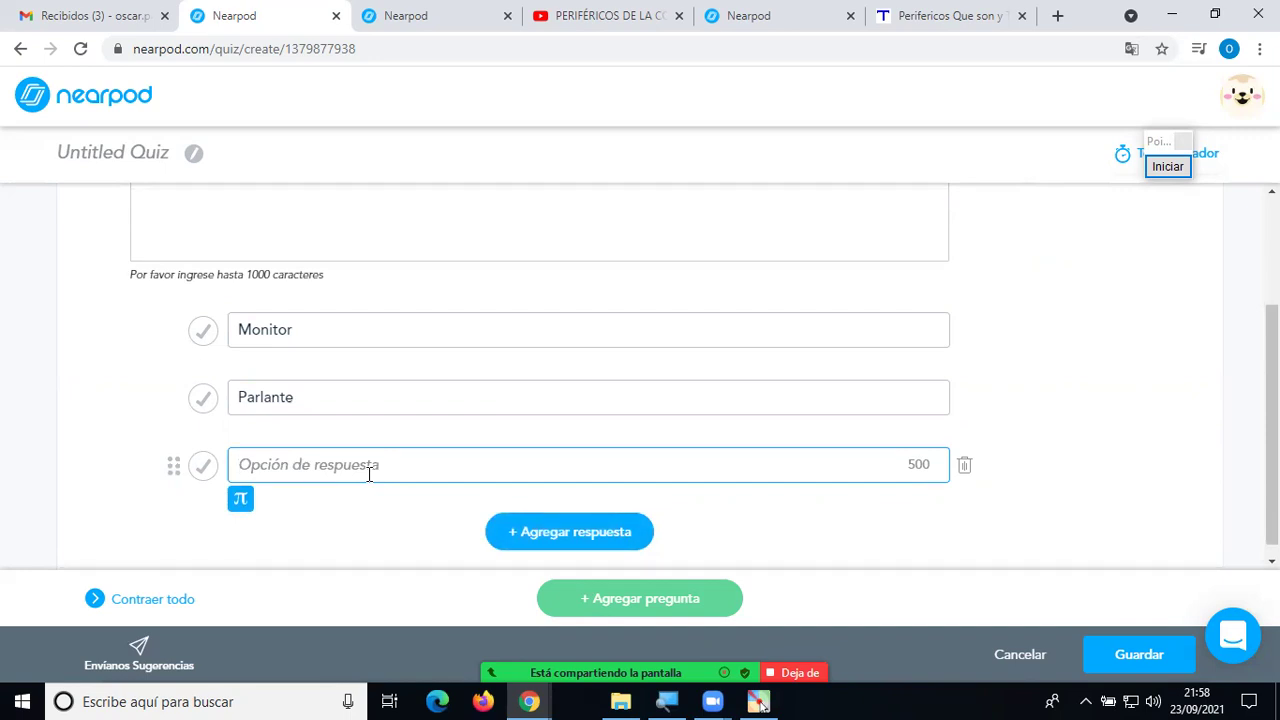
type("Teclado")
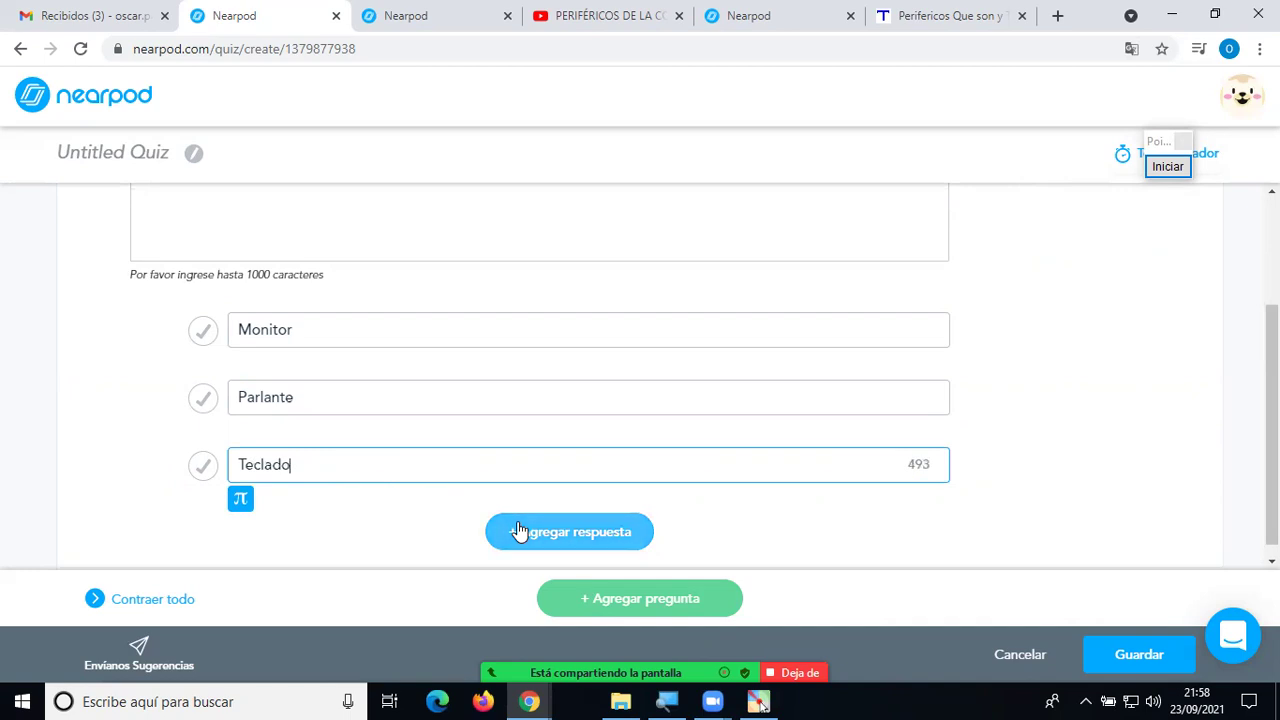
left_click(490, 537)
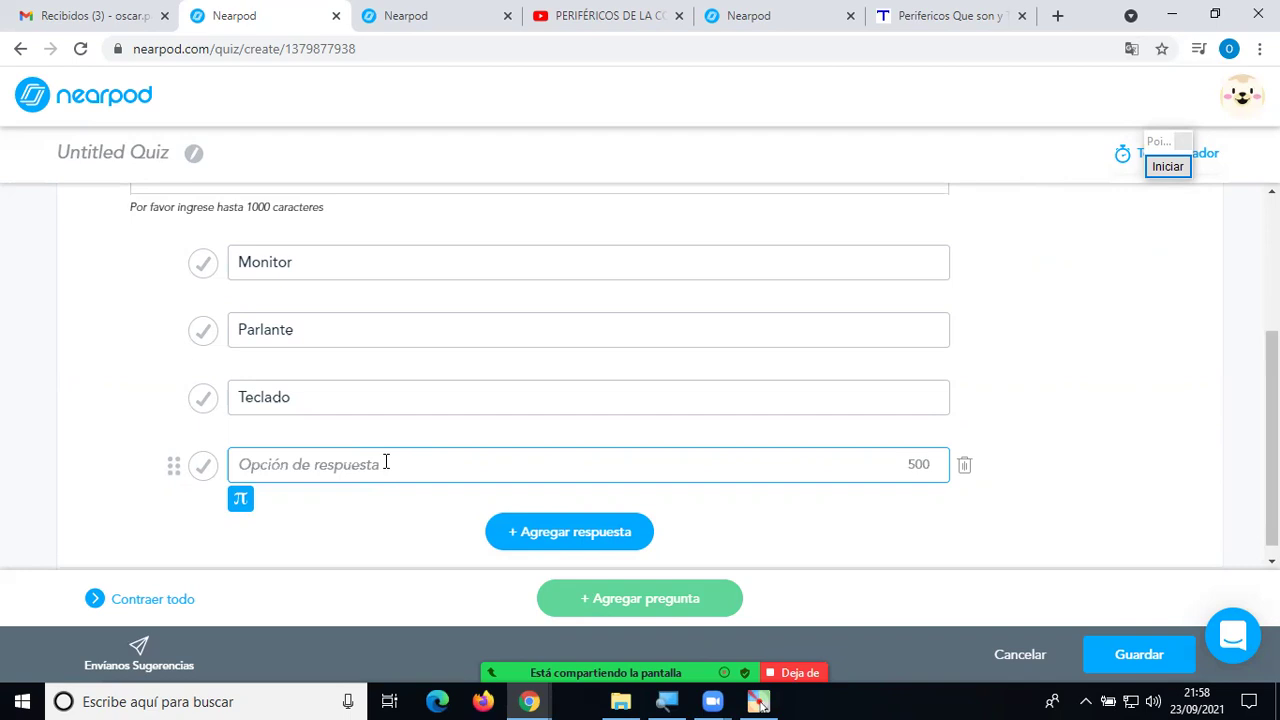
type("Impresora")
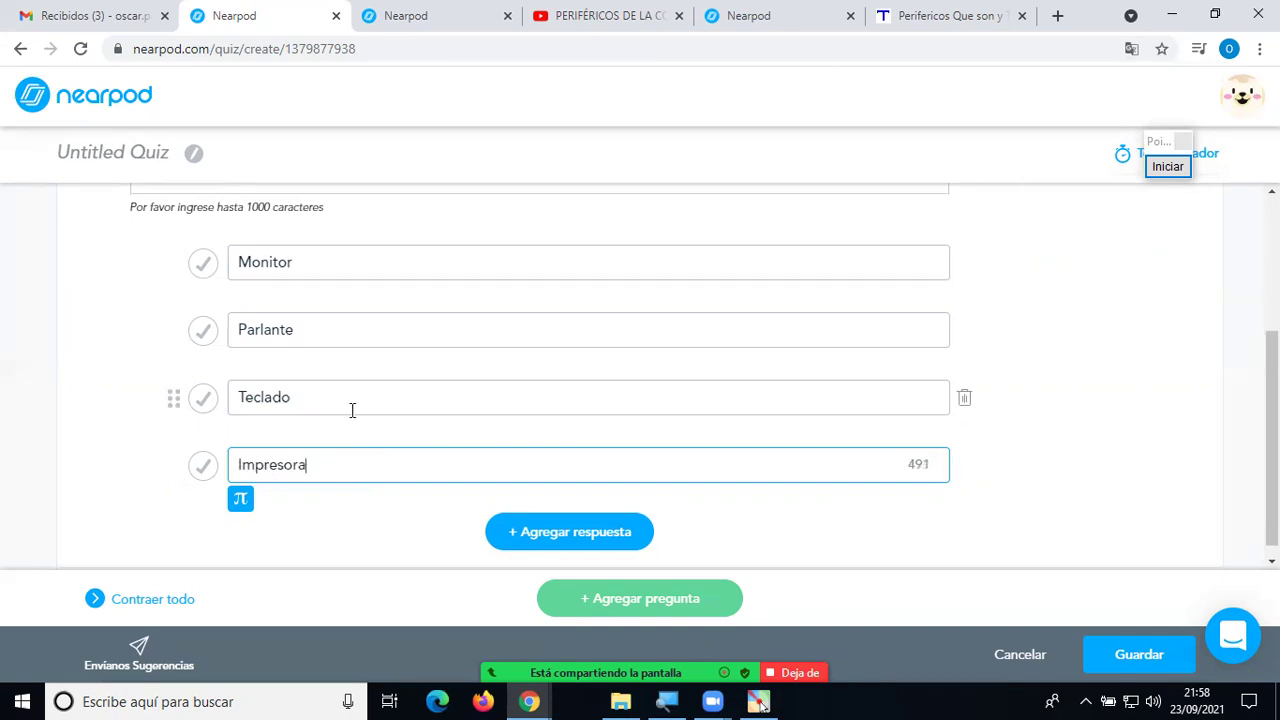
Mark Teclado as the correct answer and review the question.
left_click(203, 398)
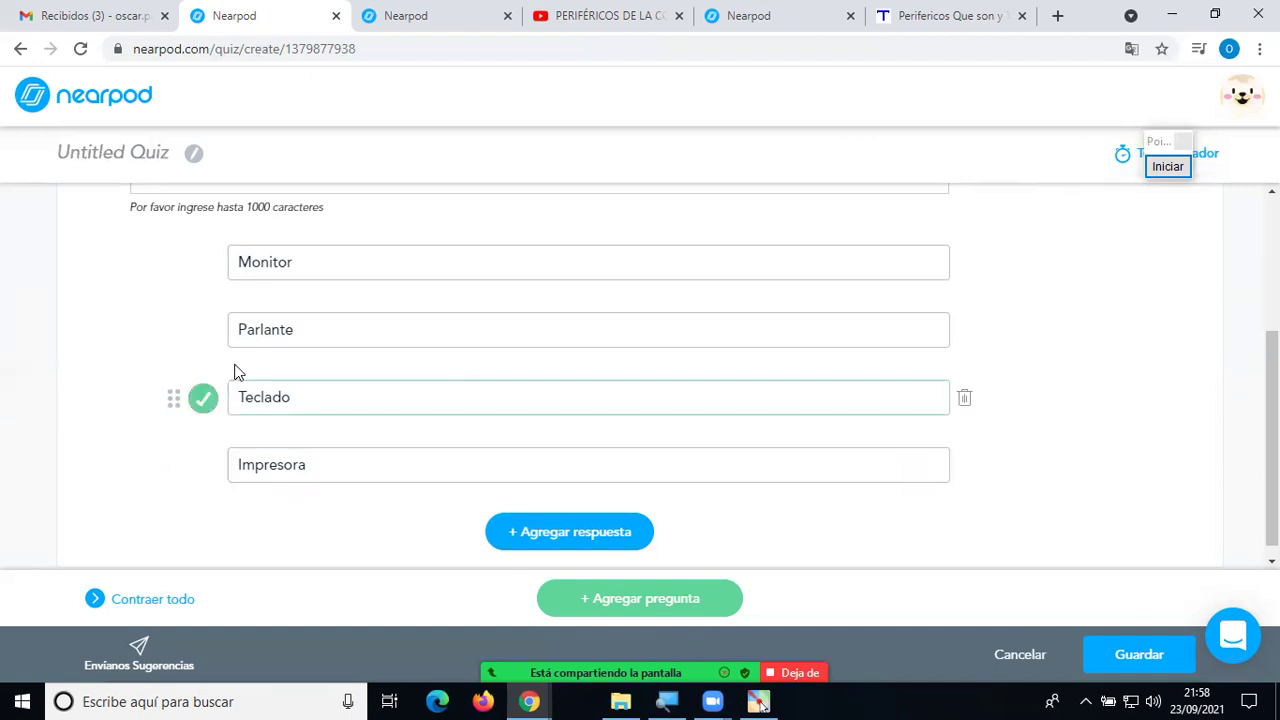
scroll(251, 251, "up", 2)
left_click(263, 277)
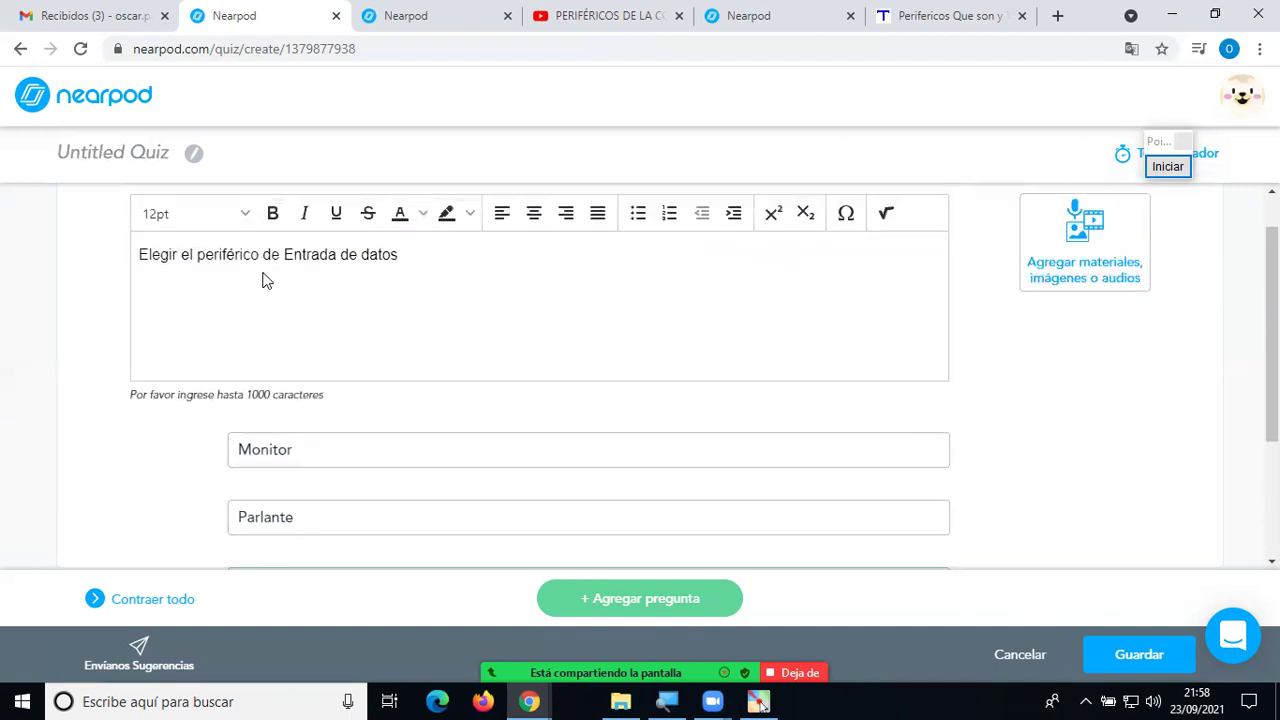
scroll(264, 370, "down", 3)
scroll(277, 257, "up", 2)
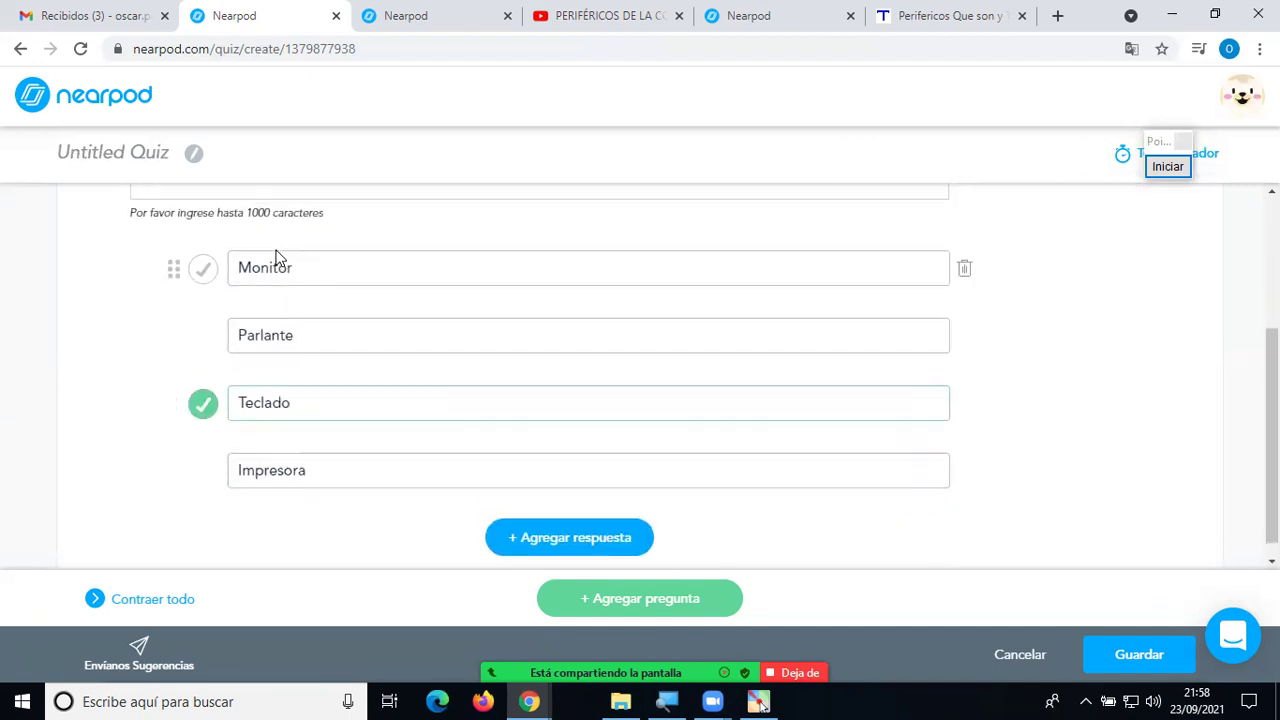
scroll(277, 257, "up", 1)
scroll(274, 371, "down", 3)
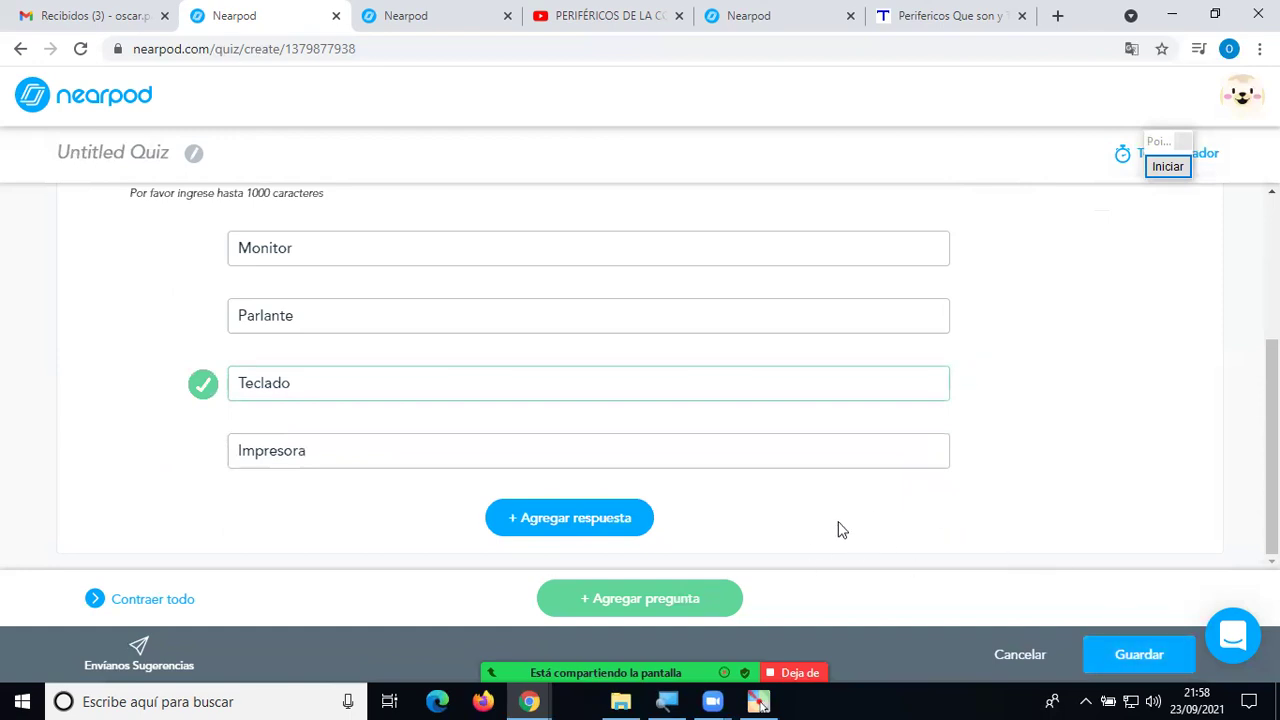
Annotate the finished question with the screen pen, then add a second quiz question.
left_click(1167, 168)
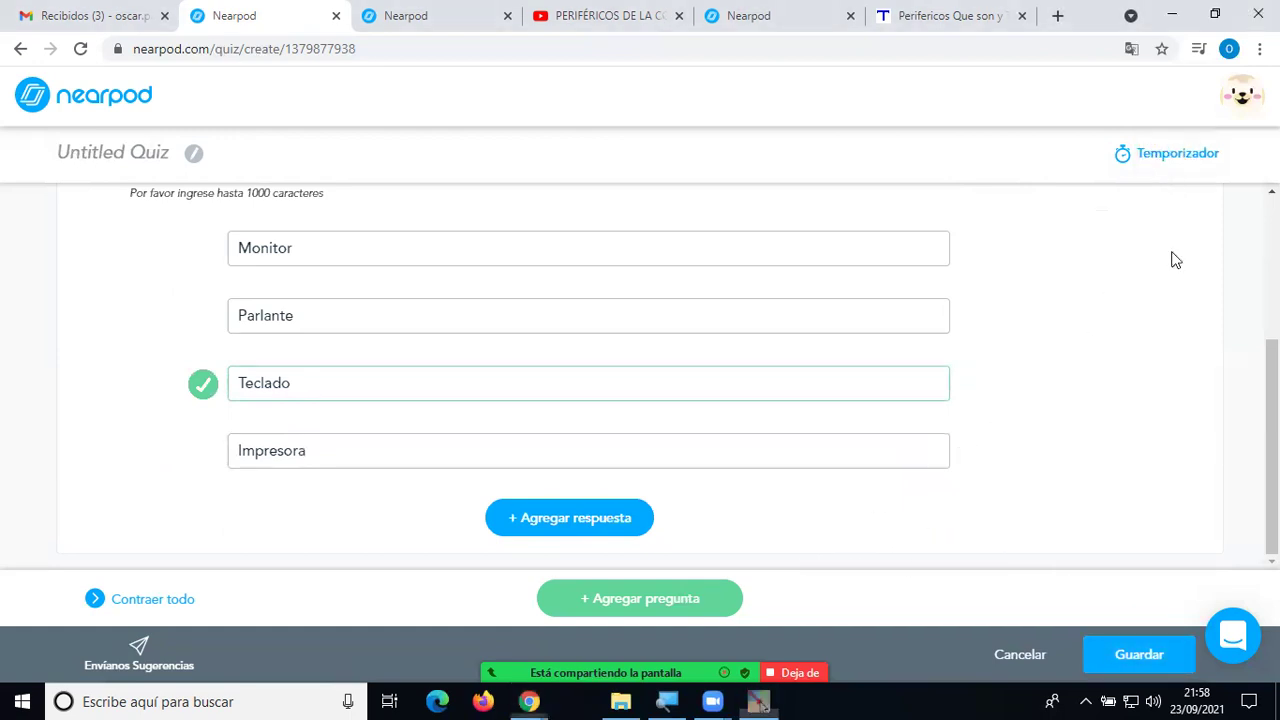
mouse_move(1020, 442)
left_mouse_down()
mouse_move(835, 553)
mouse_move(735, 583)
left_mouse_up()
mouse_move(757, 564)
left_mouse_down()
mouse_move(716, 578)
mouse_move(780, 586)
left_mouse_up()
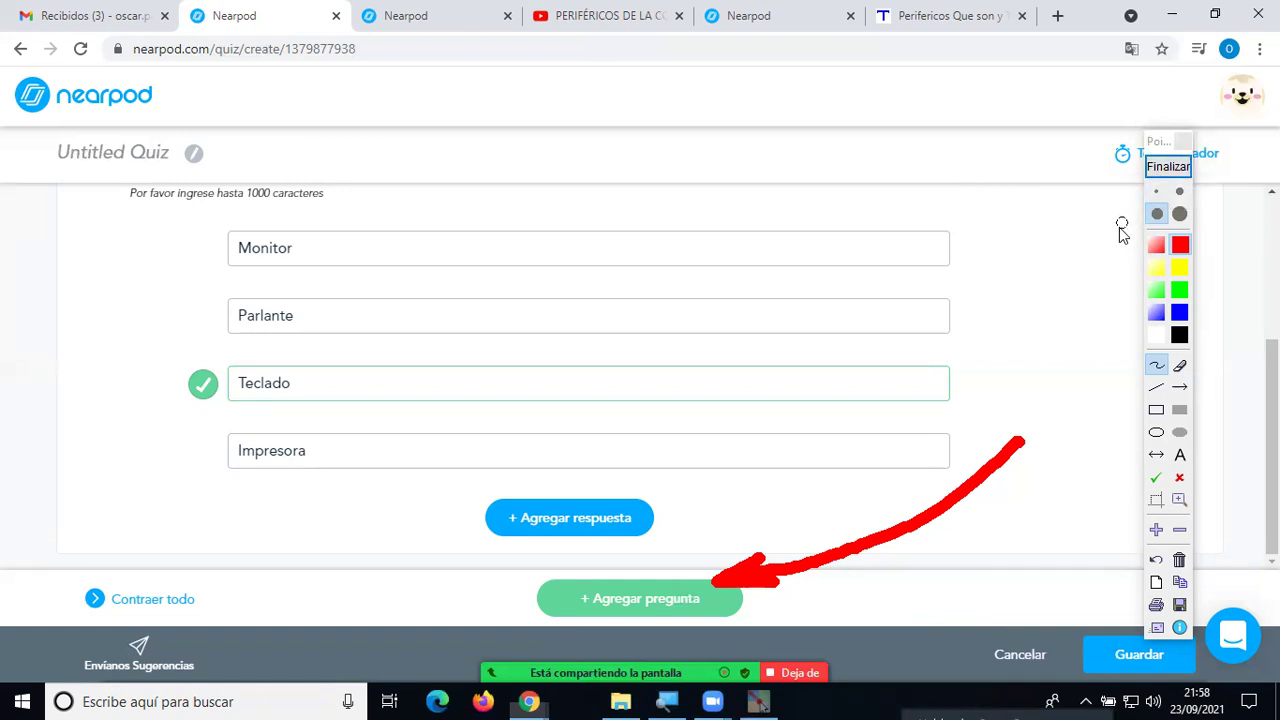
left_click(1168, 166)
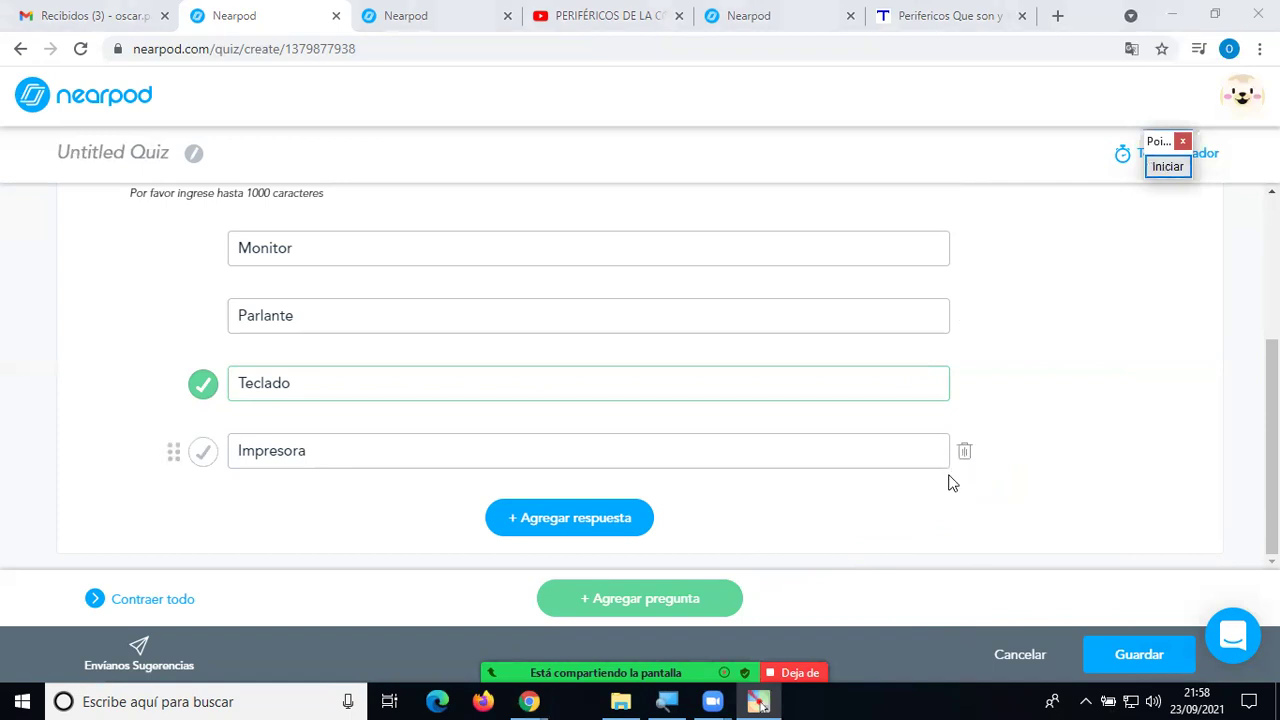
left_click(695, 605)
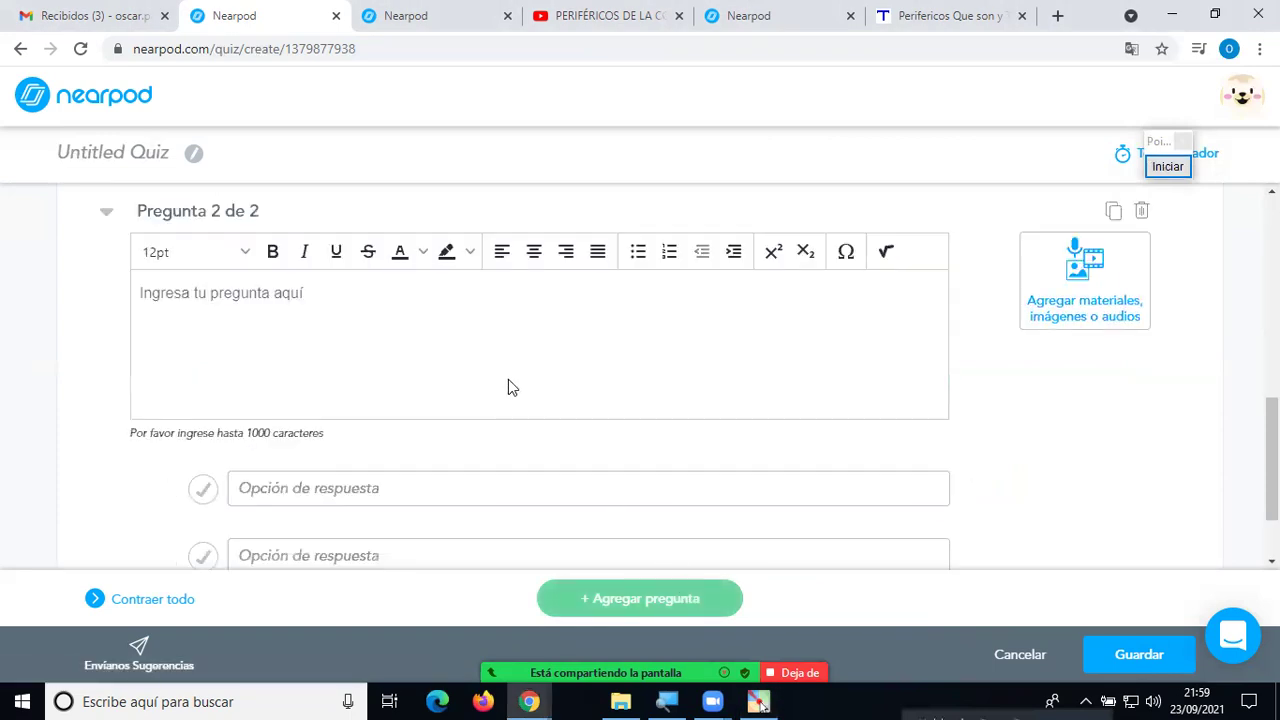
Type 'Elegir el dispositivo de Almacenamiento' as the text of Pregunta 2.
left_click(480, 321)
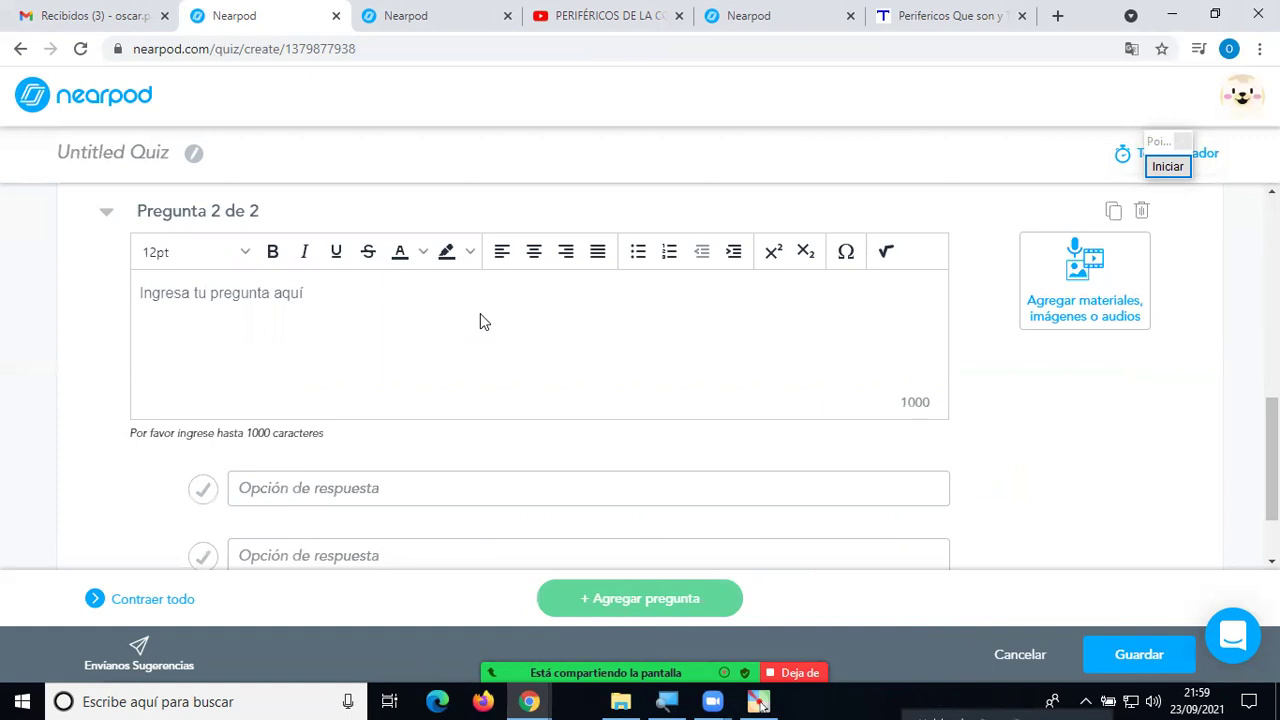
left_click(545, 298)
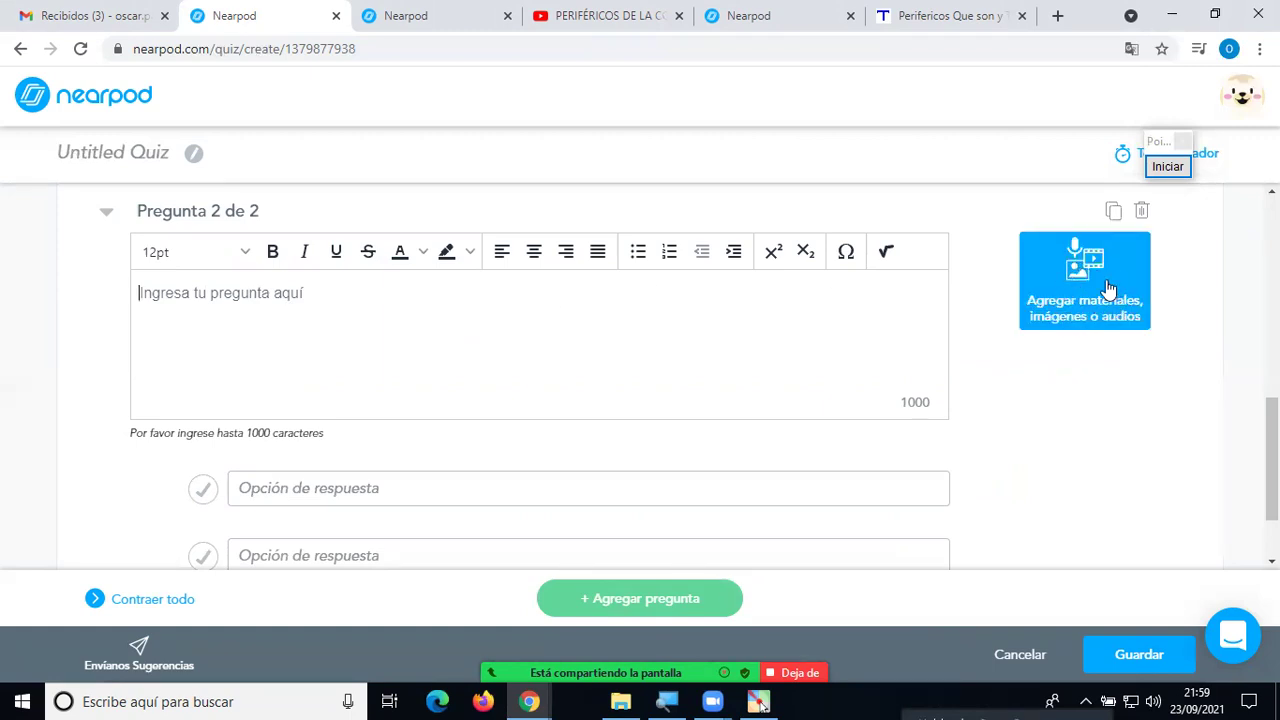
left_click(1108, 290)
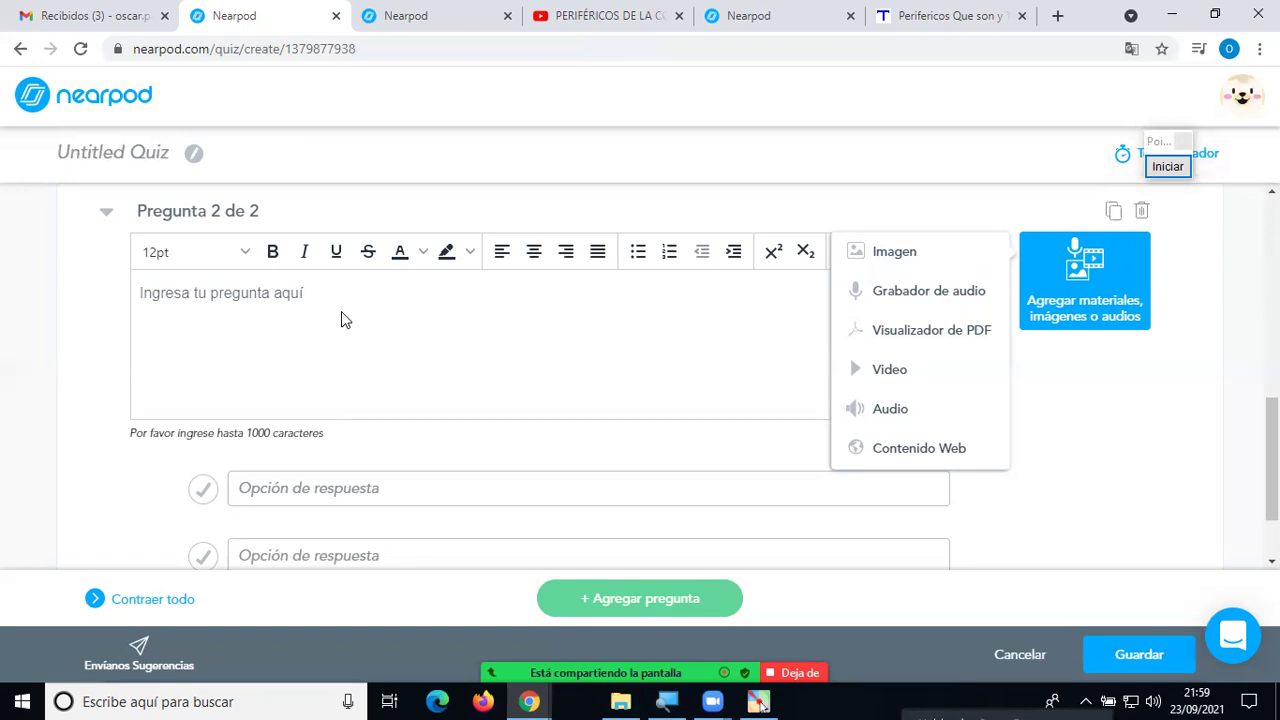
type("Elegir ")
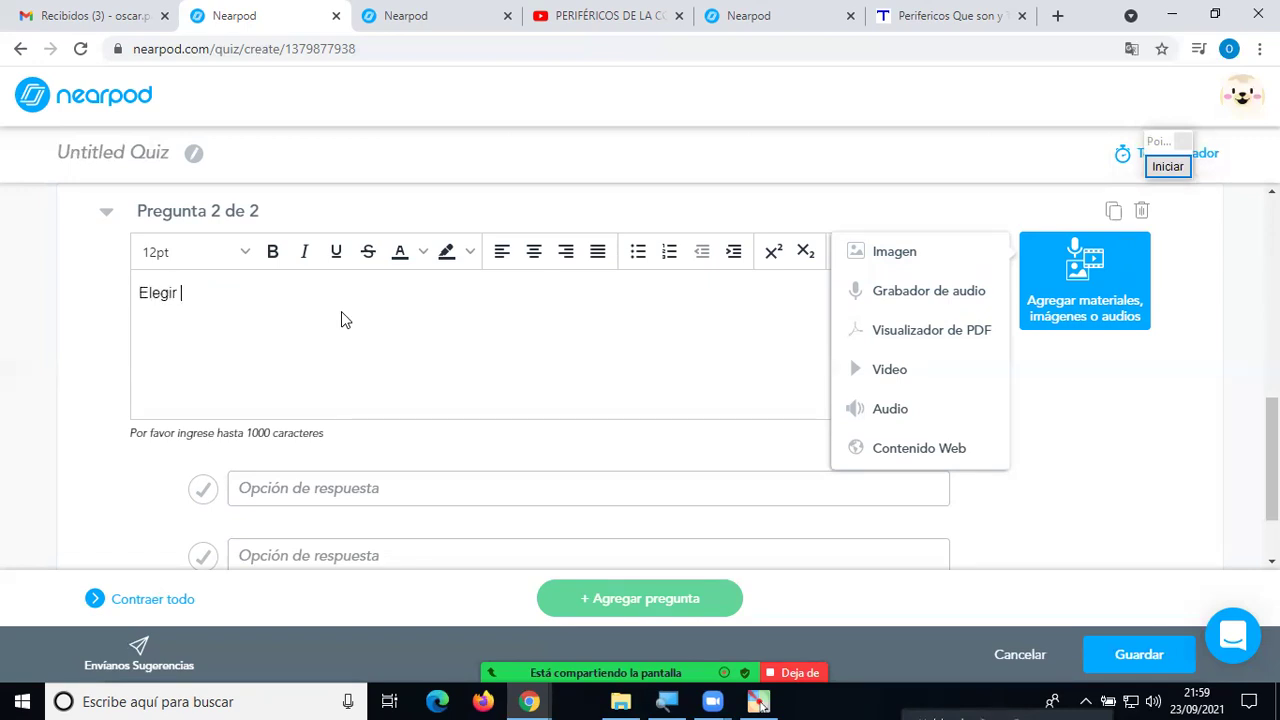
type("el dispositivo de")
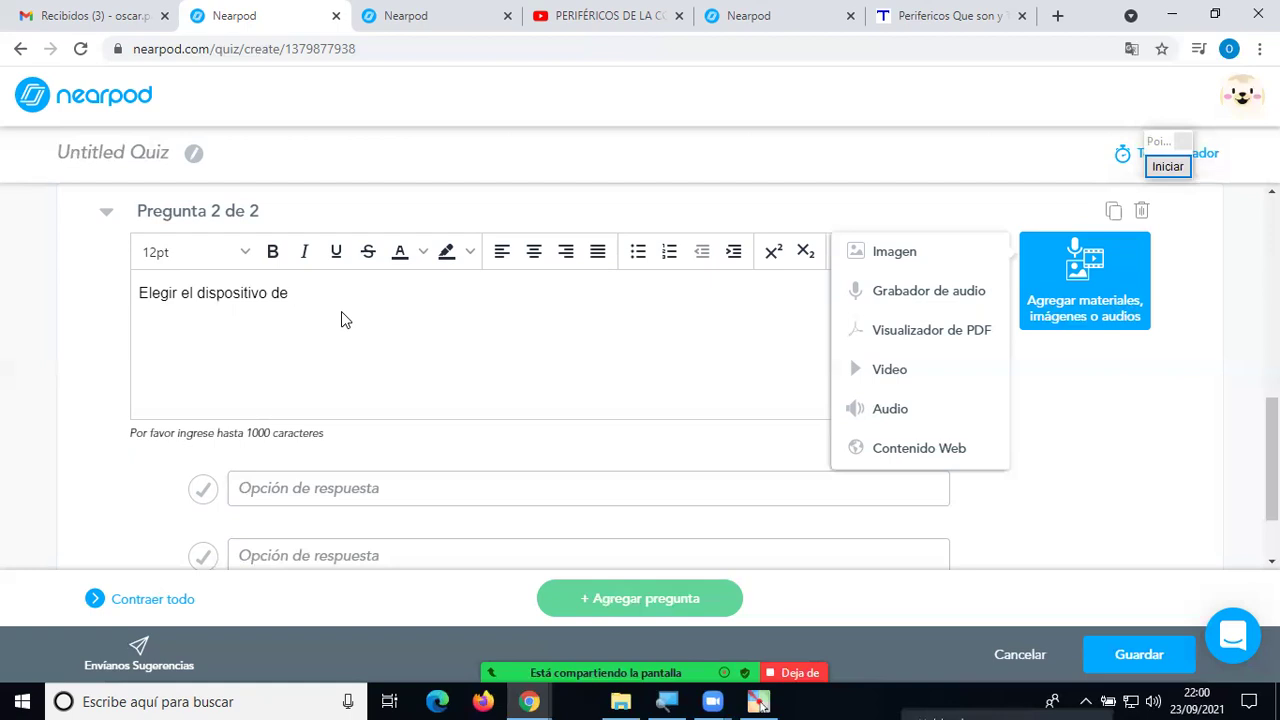
type(" Almacenamiento")
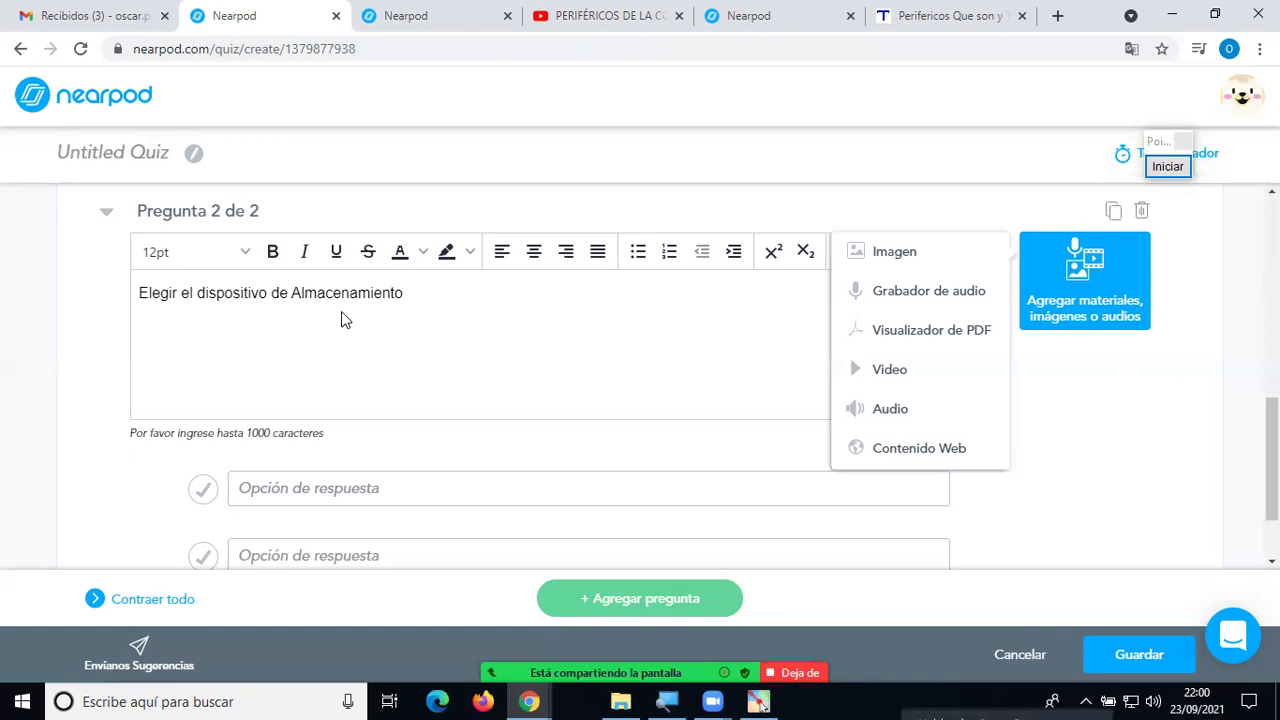
scroll(370, 370, "down", 1)
scroll(378, 392, "up", 1)
Give question 2 the answers Impresora, Teclado and Pendrive, with Pendrive marked correct.
left_click(391, 478)
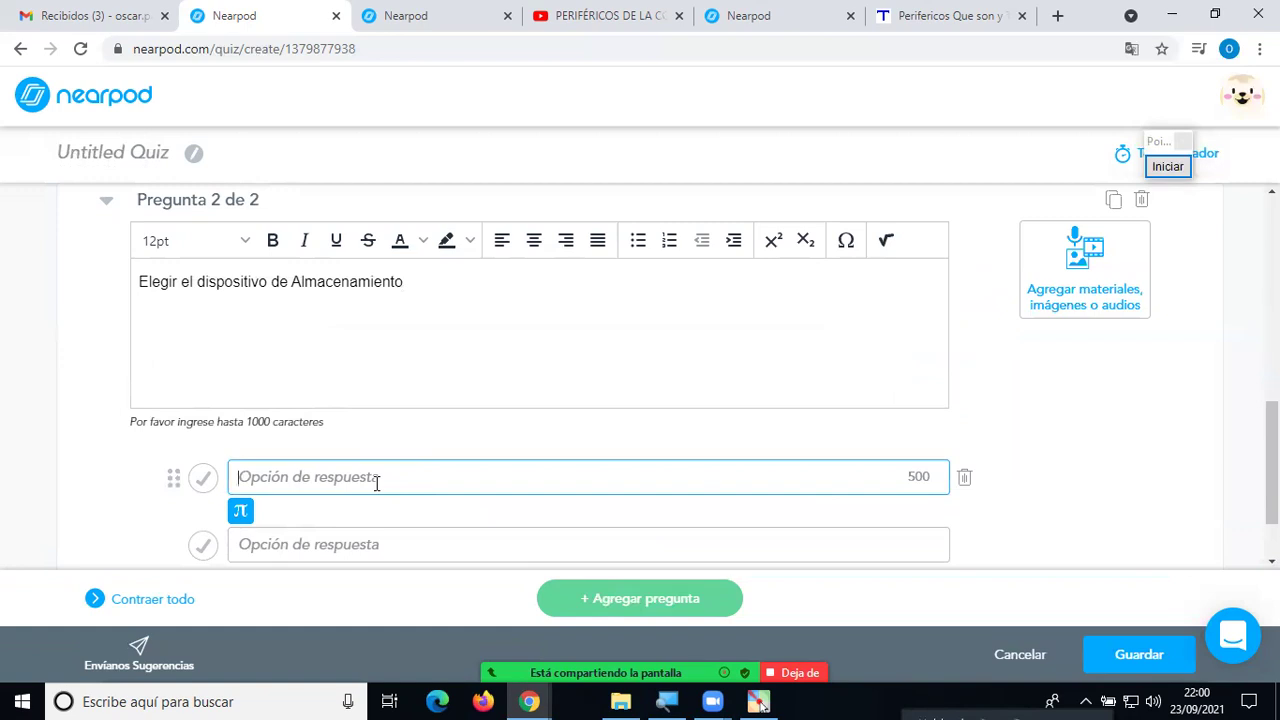
type("Impresora")
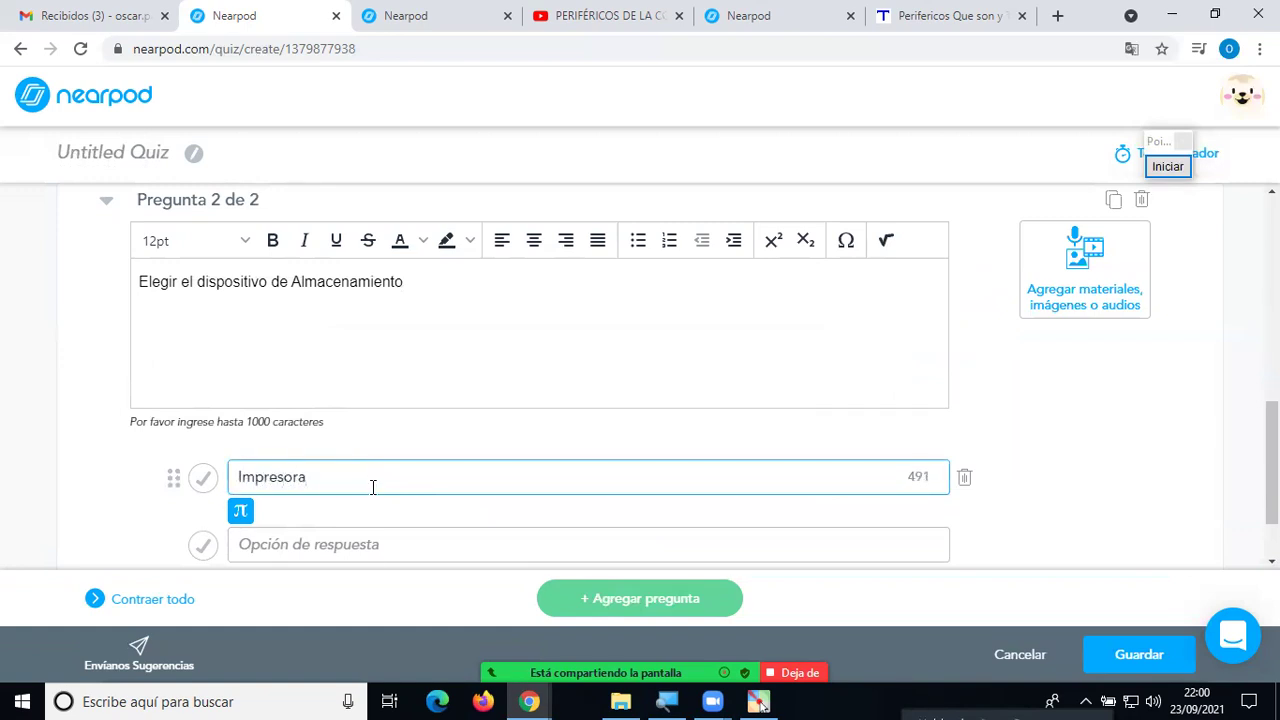
left_click(404, 546)
type("Terclado")
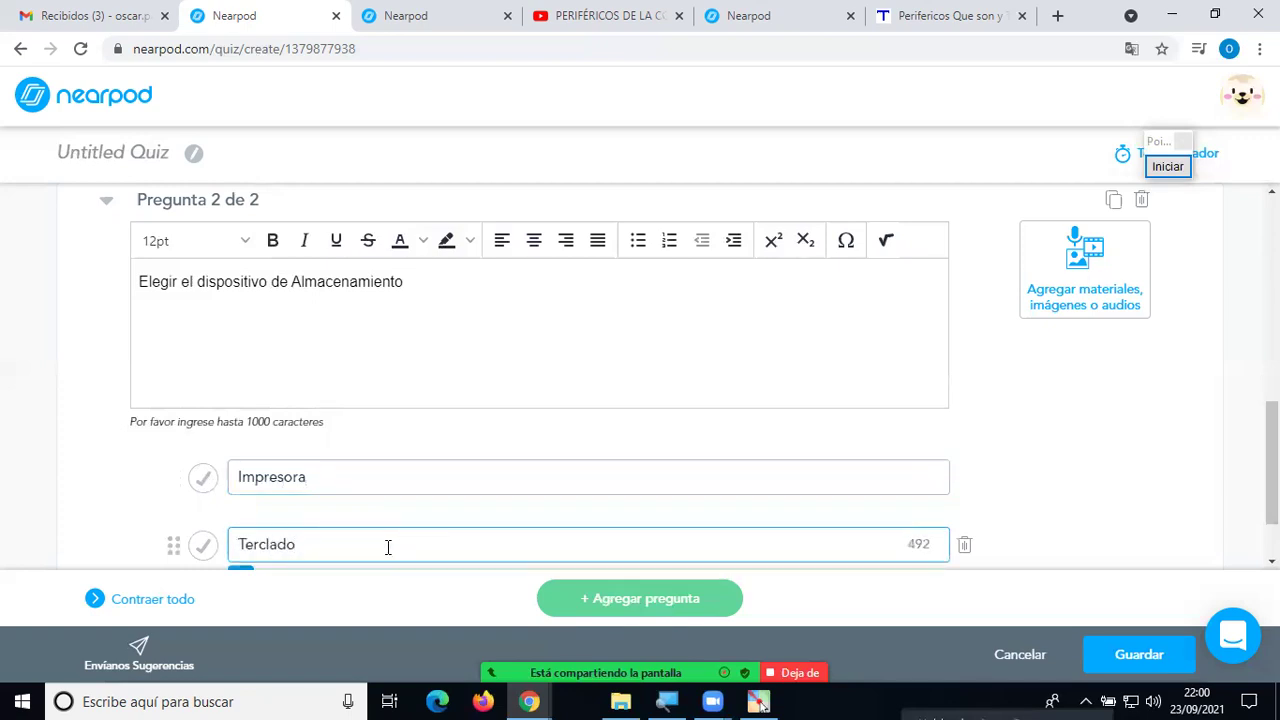
scroll(388, 547, "down", 1)
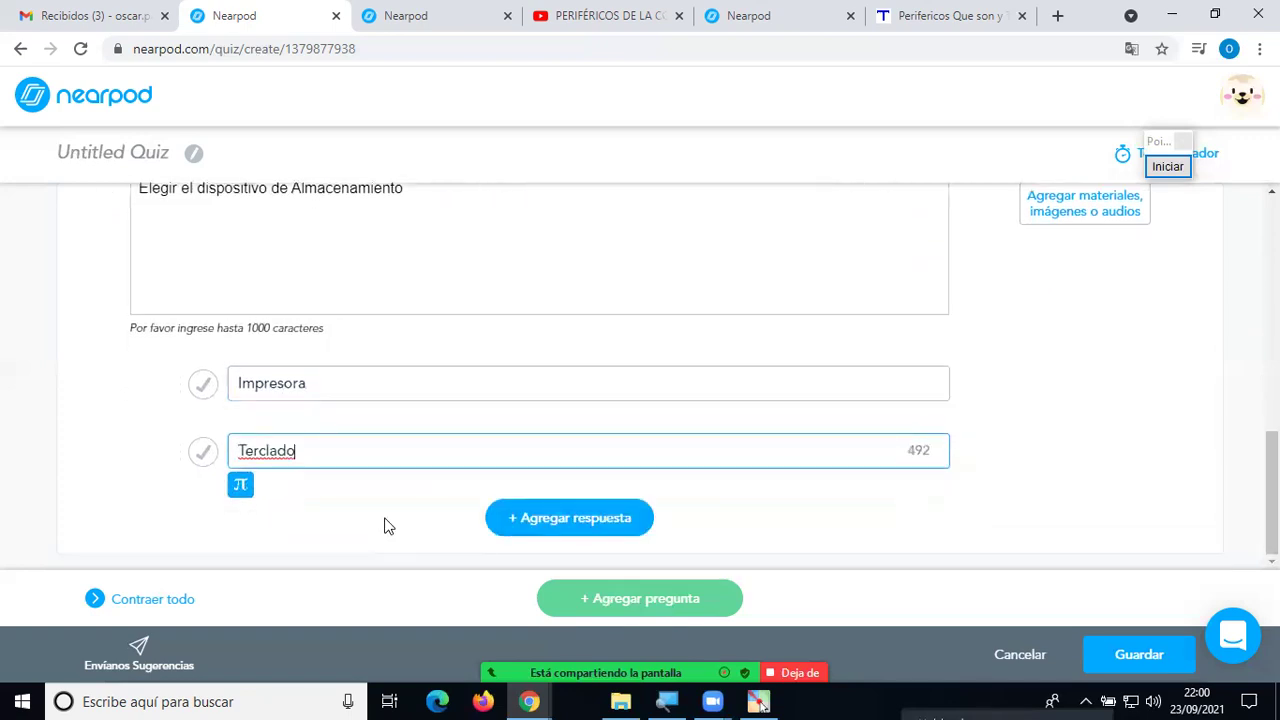
key("Delete")
left_click(532, 517)
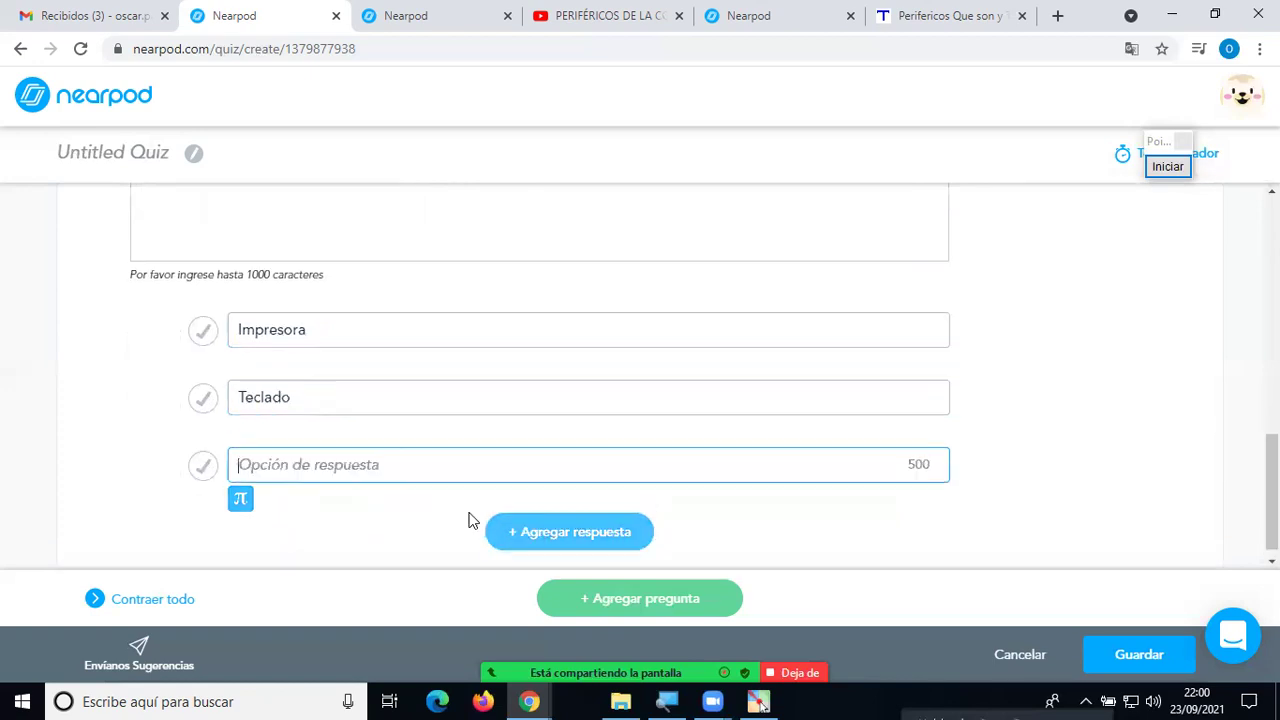
type("Pendrive")
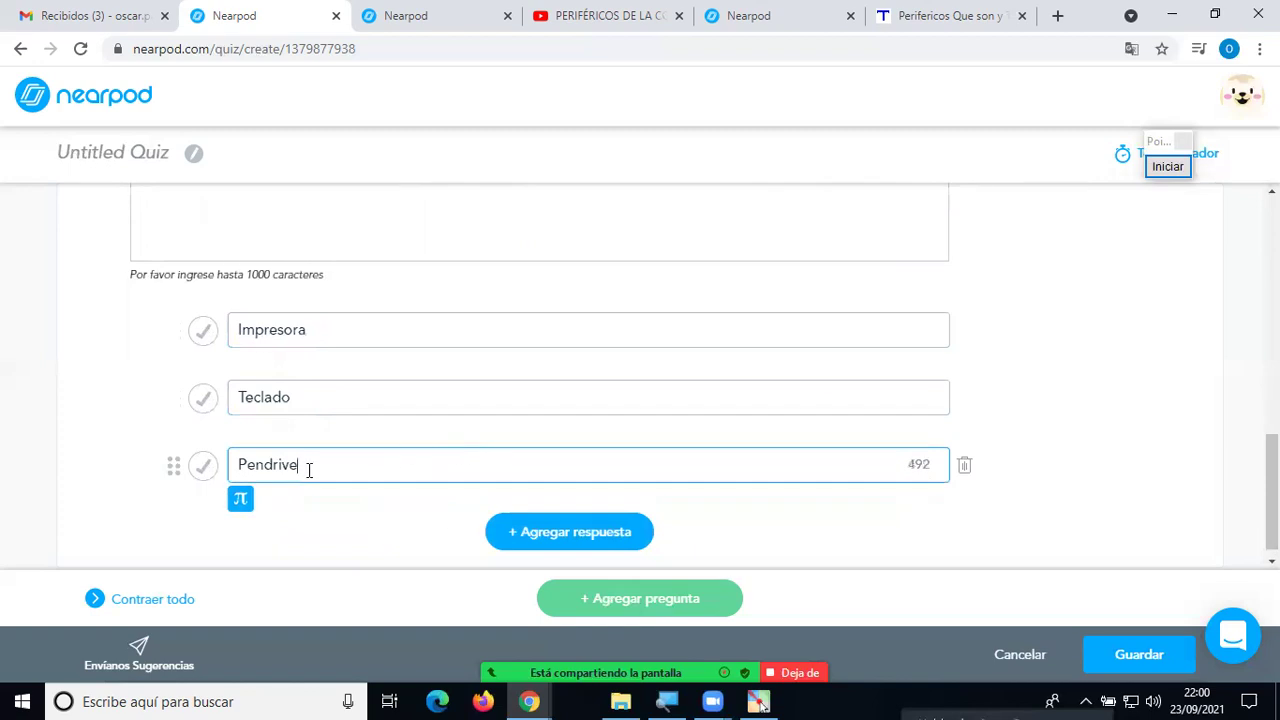
left_click(204, 466)
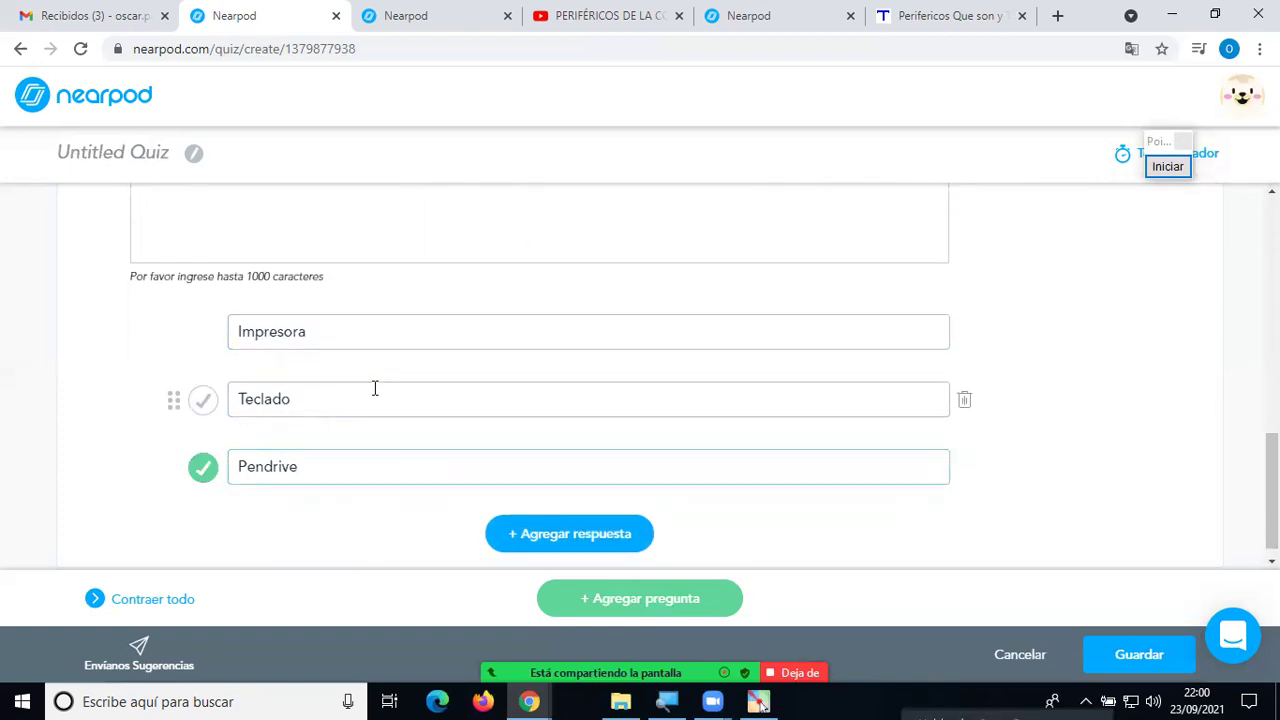
Review question 2 without attaching media, then save the quiz into the lesson.
scroll(374, 389, "up", 3)
scroll(376, 397, "down", 2)
scroll(374, 389, "up", 1)
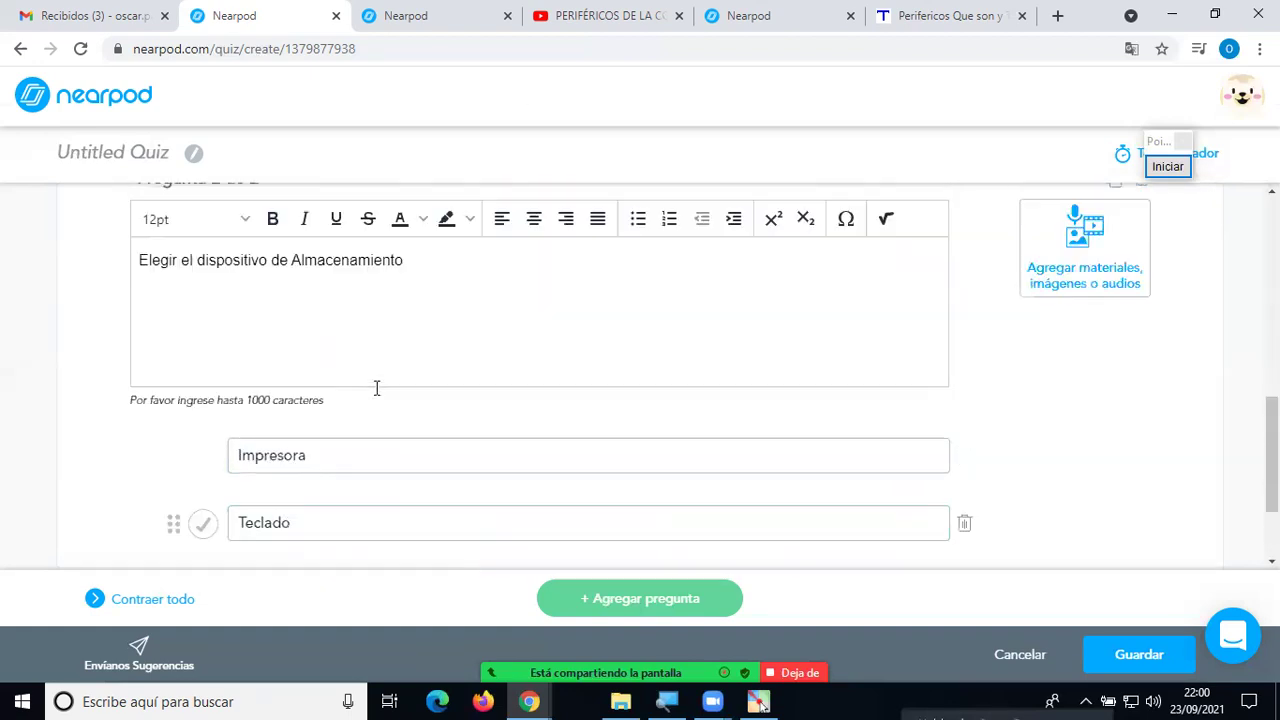
scroll(380, 389, "down", 1)
scroll(380, 389, "down", 1)
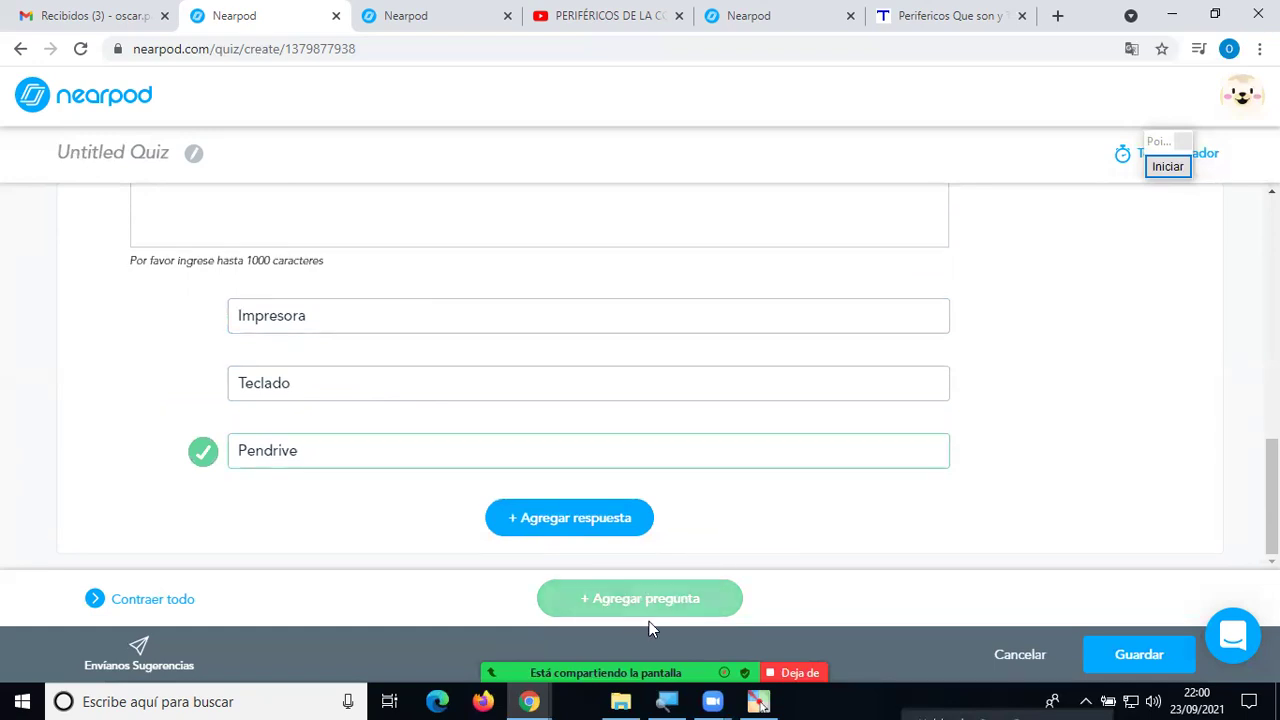
scroll(814, 477, "up", 2)
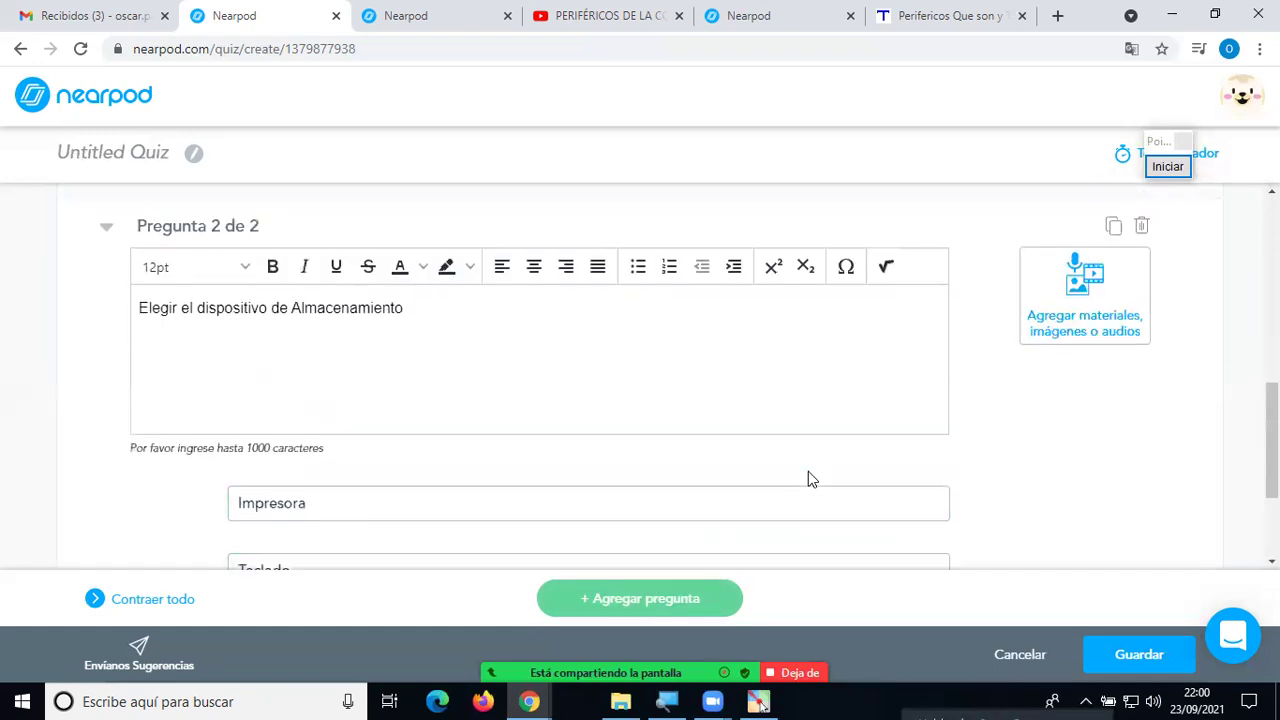
left_click(786, 387)
left_click(1086, 288)
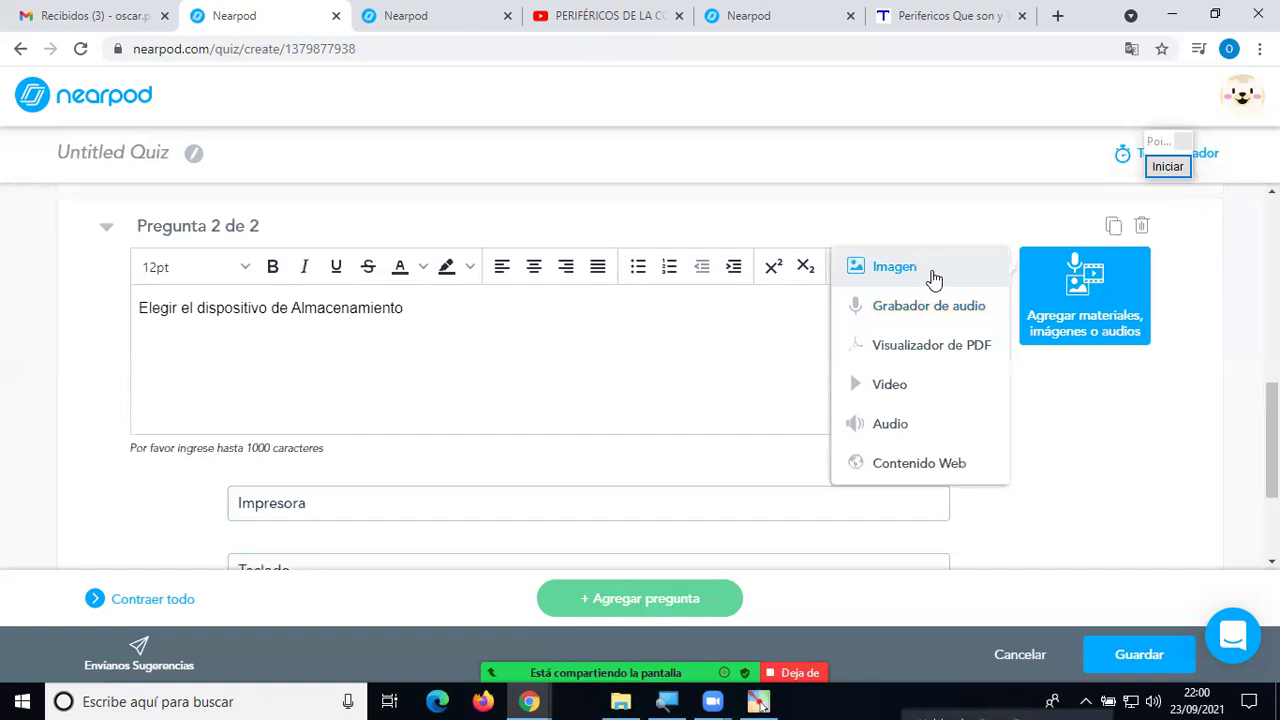
left_click(1160, 403)
left_click(515, 512)
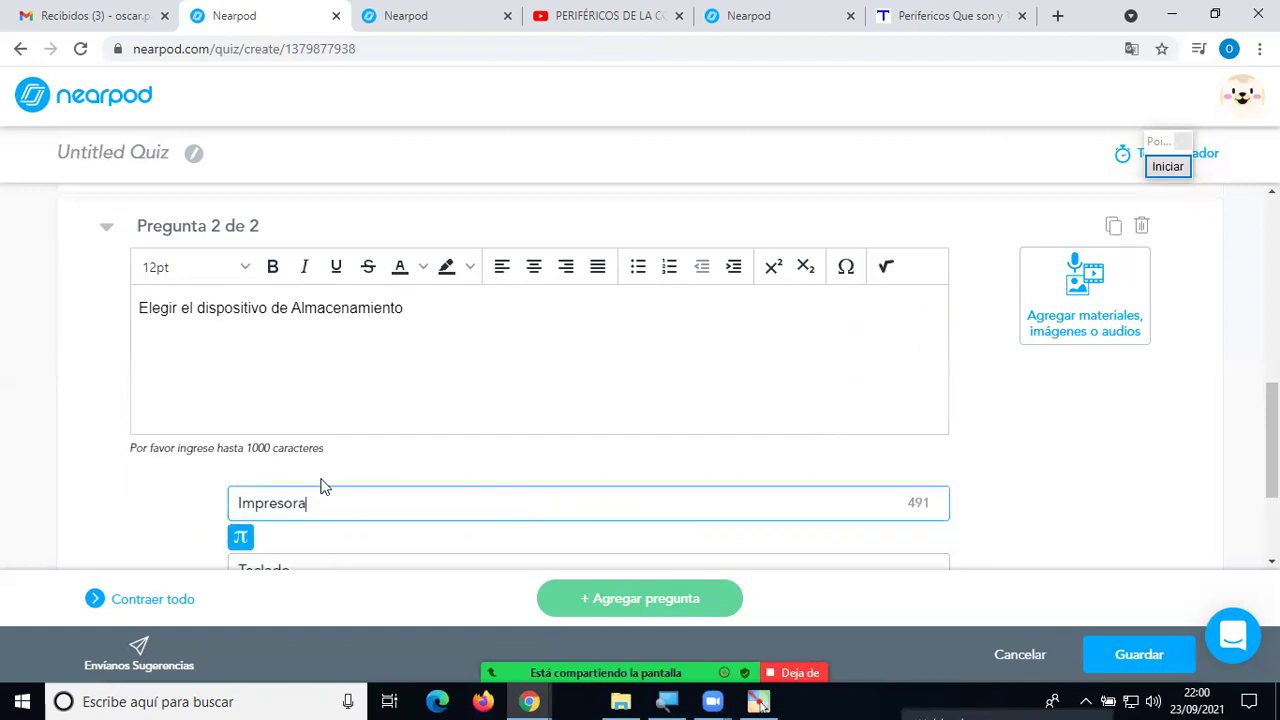
scroll(723, 457, "down", 2)
left_click(1030, 646)
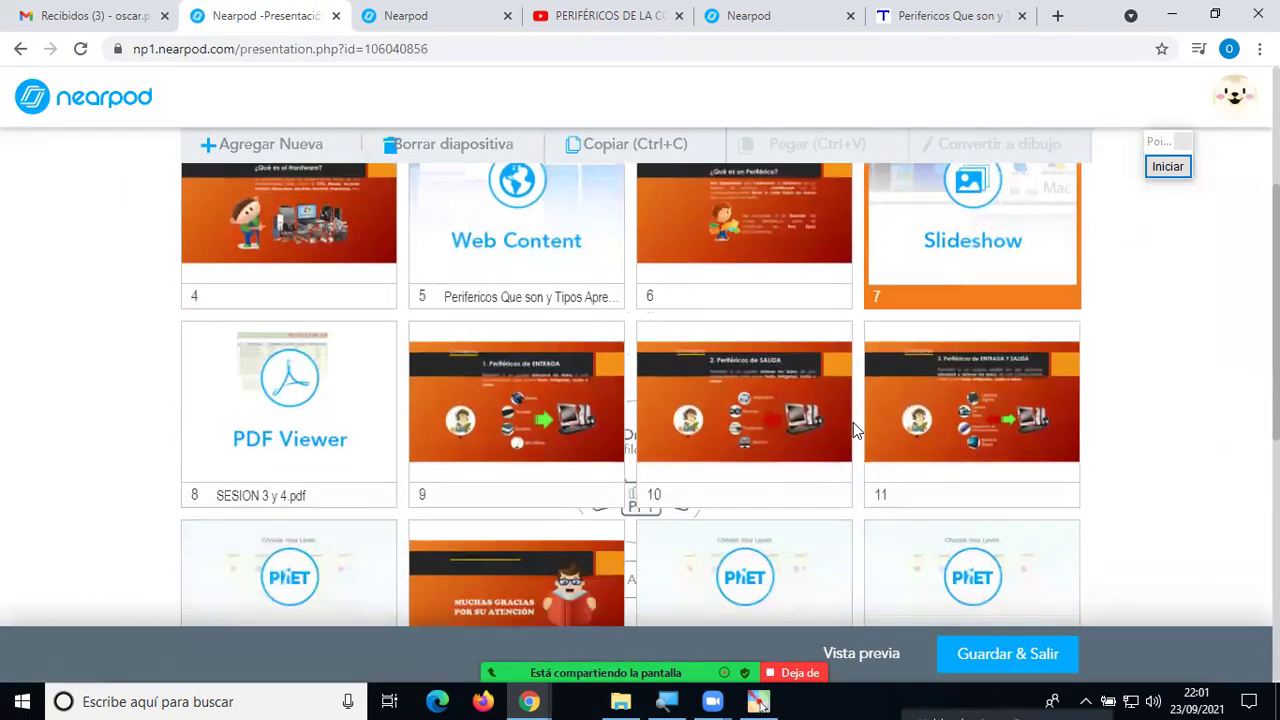
Drag the Quiz and Slideshow tiles so the Quiz sits at slide 7, ahead of the PDF Viewer.
scroll(860, 450, "down", 2)
scroll(963, 443, "up", 1)
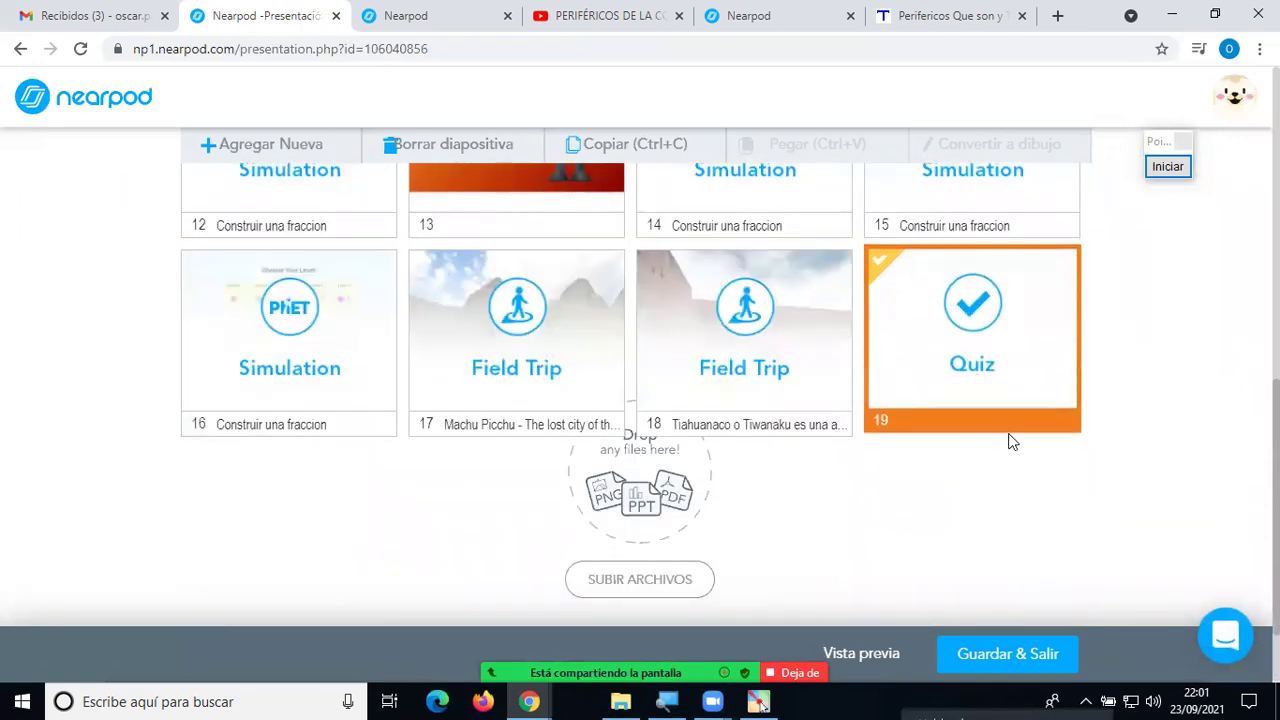
scroll(1014, 463, "up", 2)
left_click_drag(1010, 530, 1034, 520)
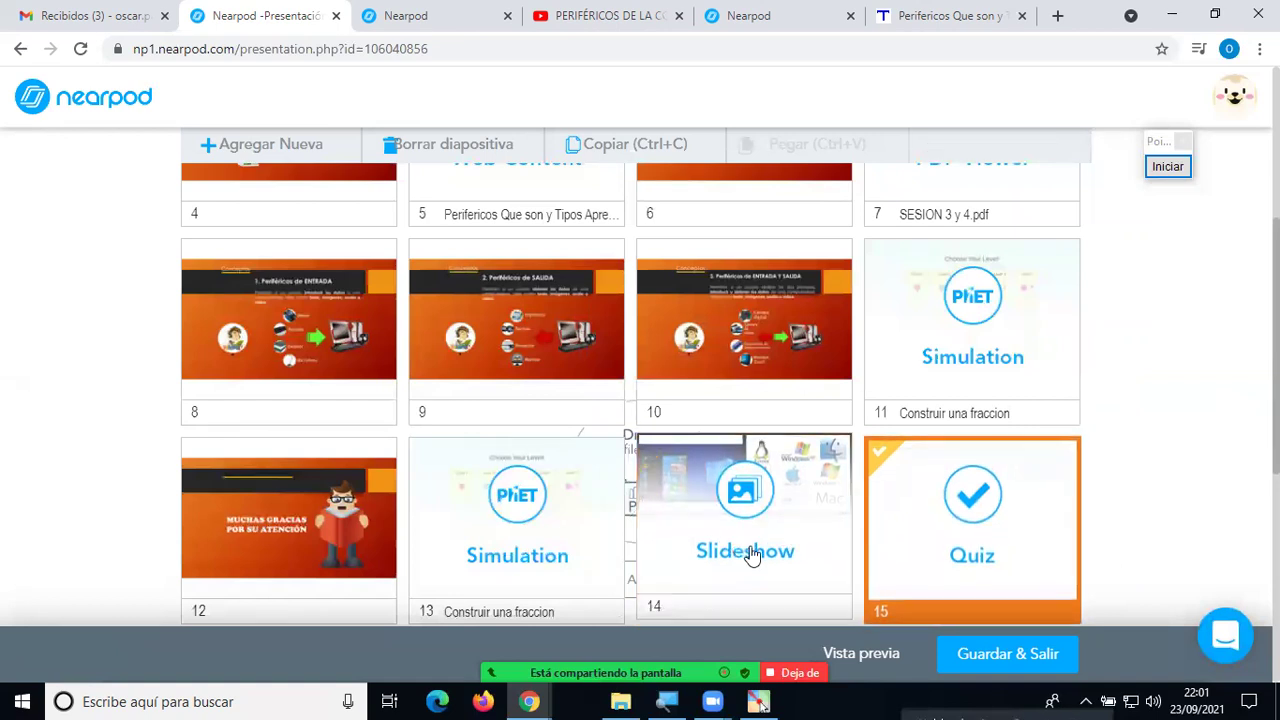
left_click_drag(820, 517, 520, 372)
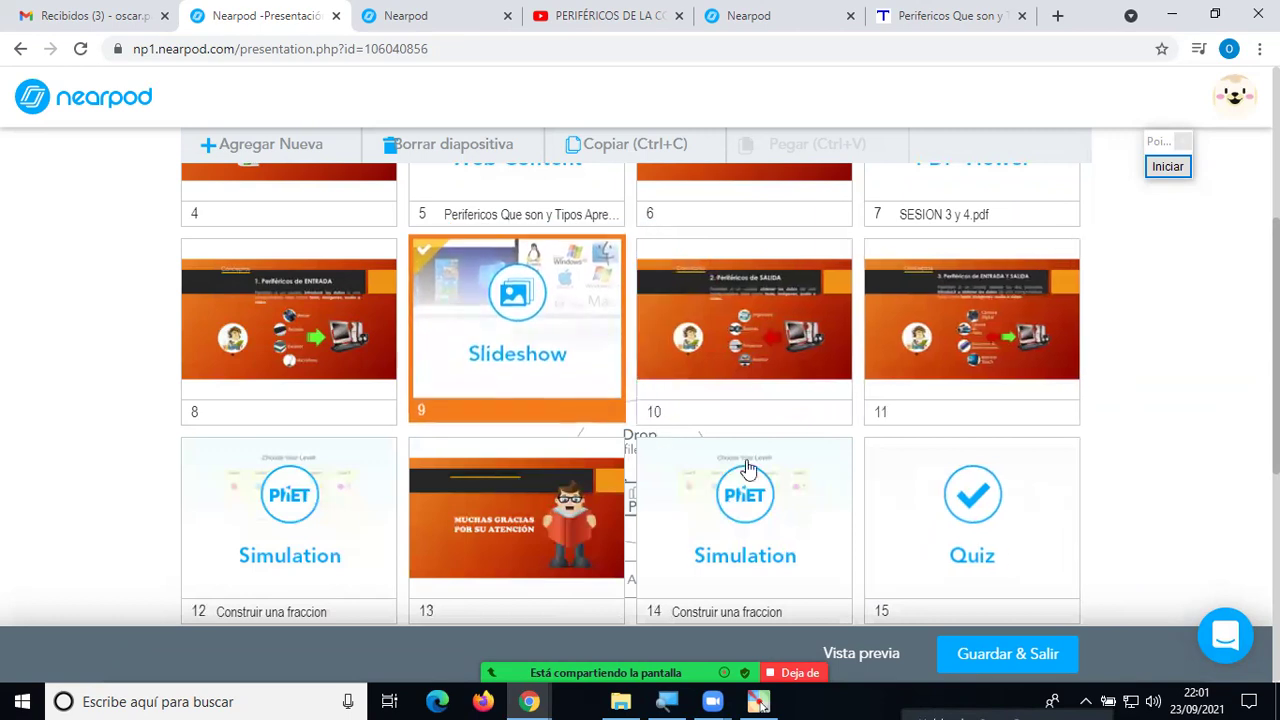
scroll(1011, 543, "up", 3)
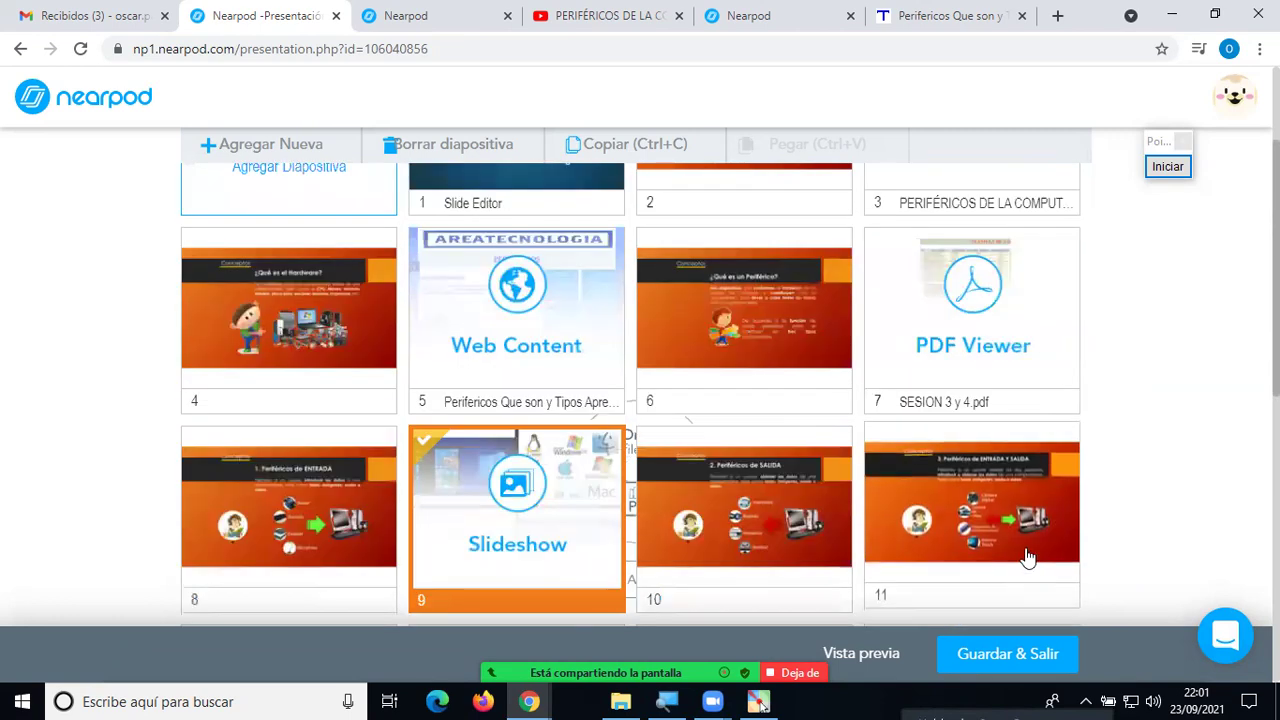
scroll(1006, 557, "down", 3)
left_click_drag(1006, 557, 915, 228)
scroll(1006, 380, "up", 2)
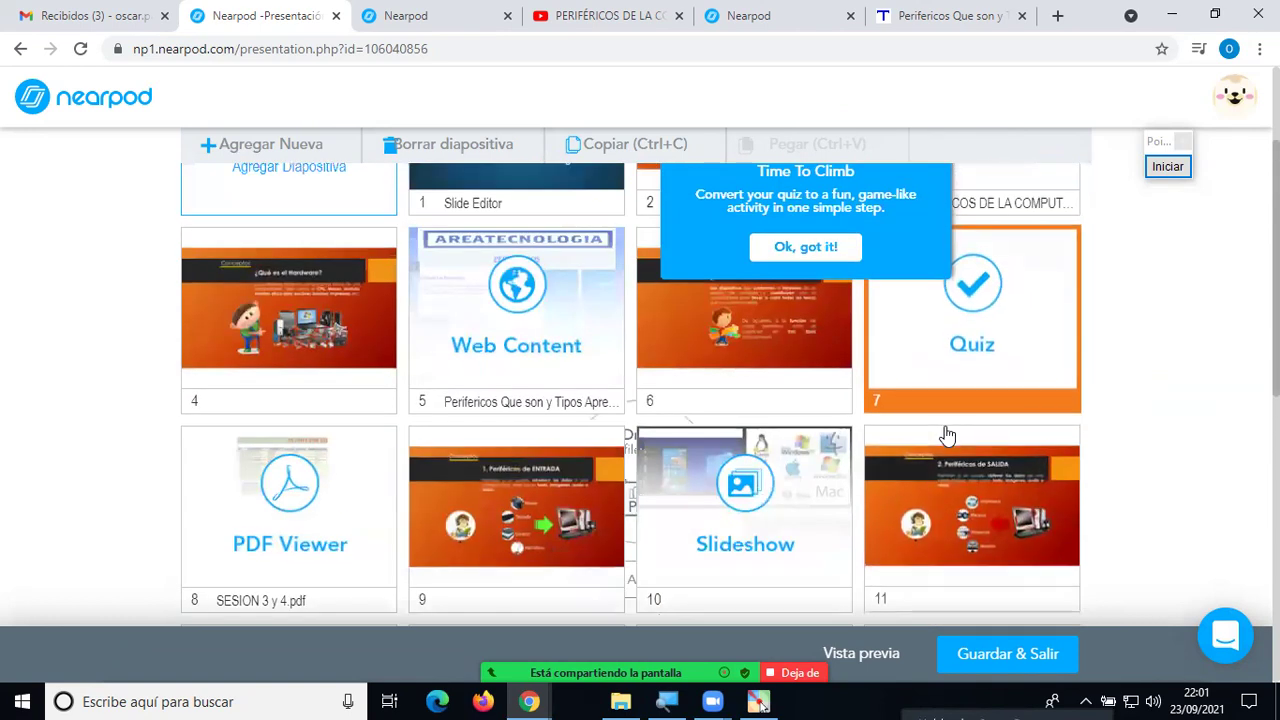
scroll(943, 434, "down", 5)
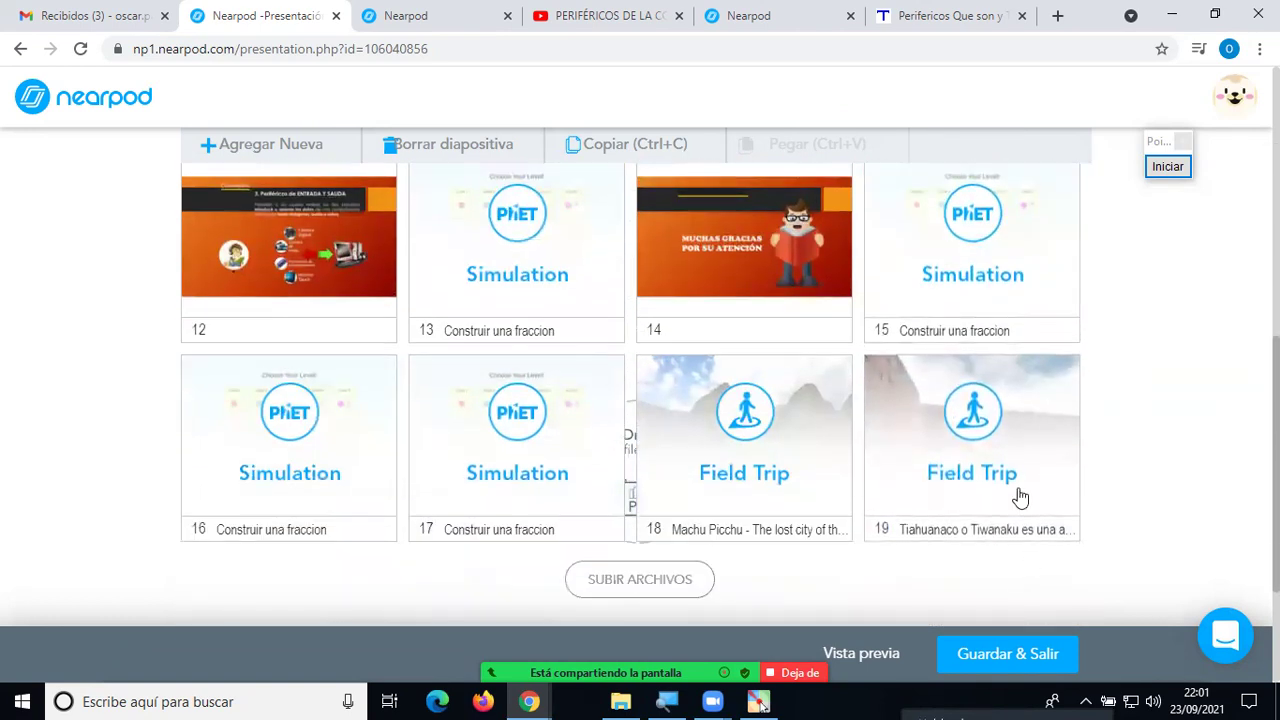
Delete the last Field Trip slide and Simulation slide 15, confirming with Borrar.
left_click(983, 421)
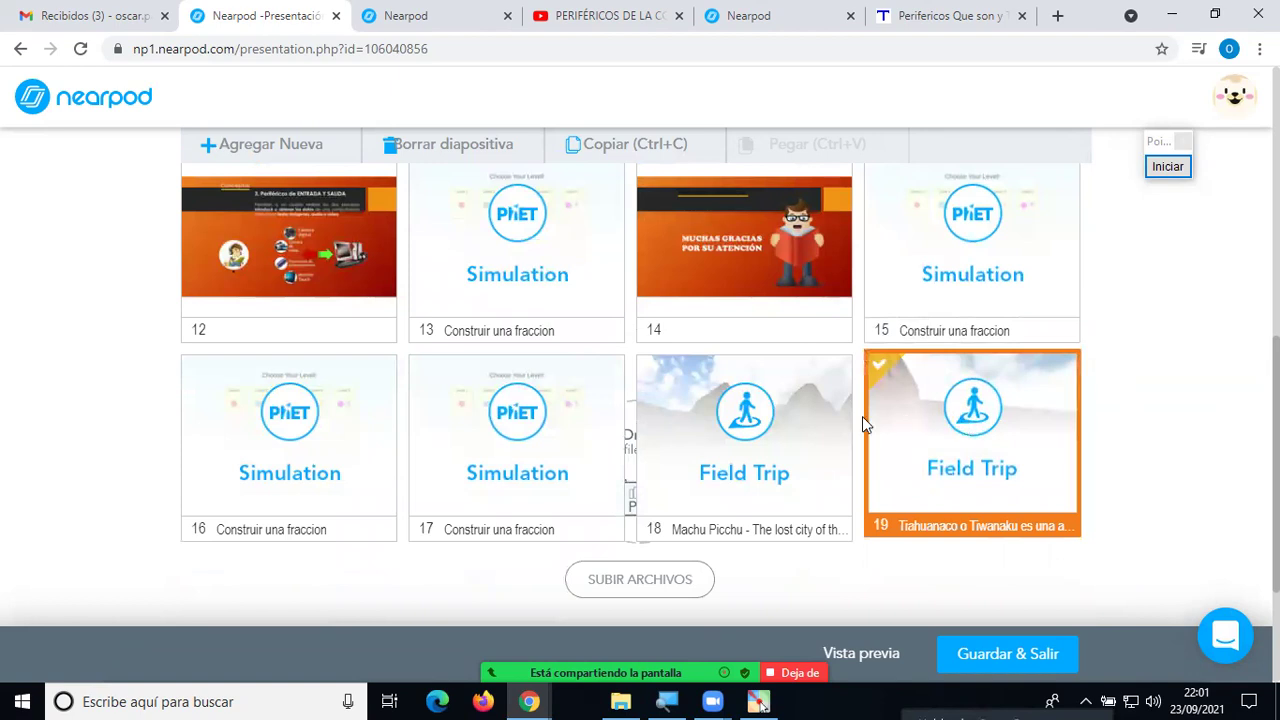
key("Delete")
left_click(716, 278)
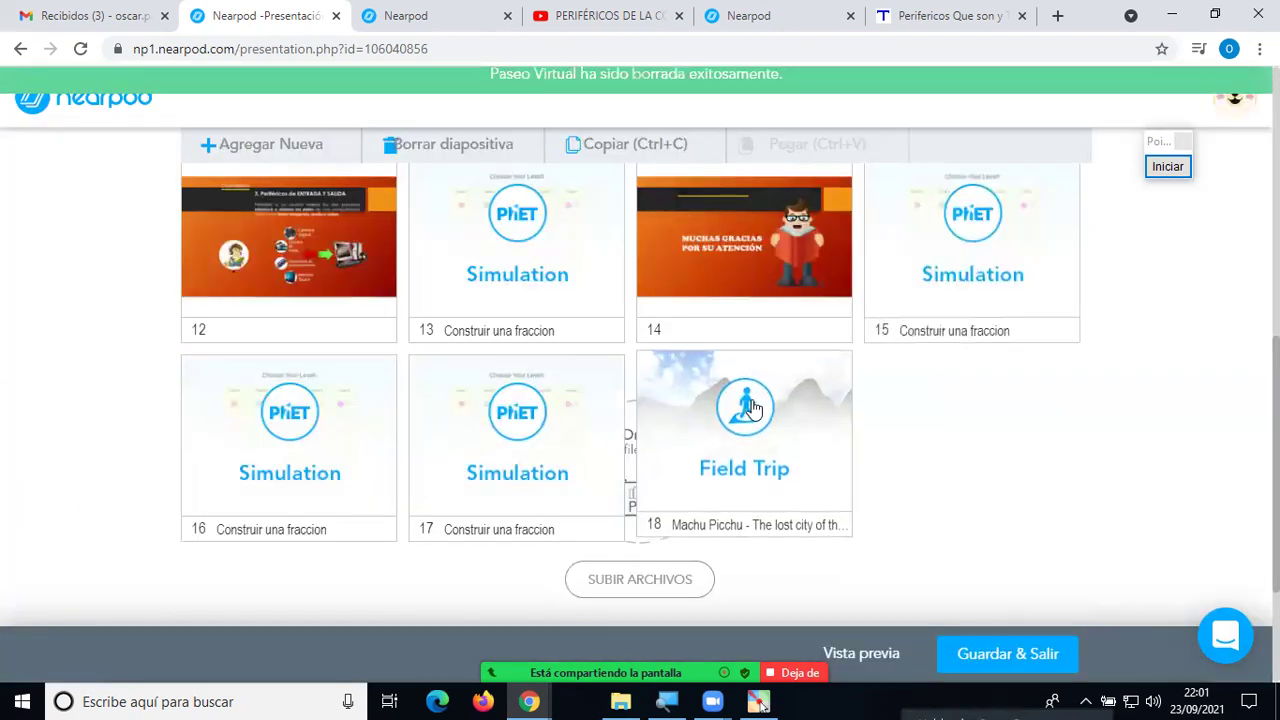
left_click(565, 443)
left_click(361, 432)
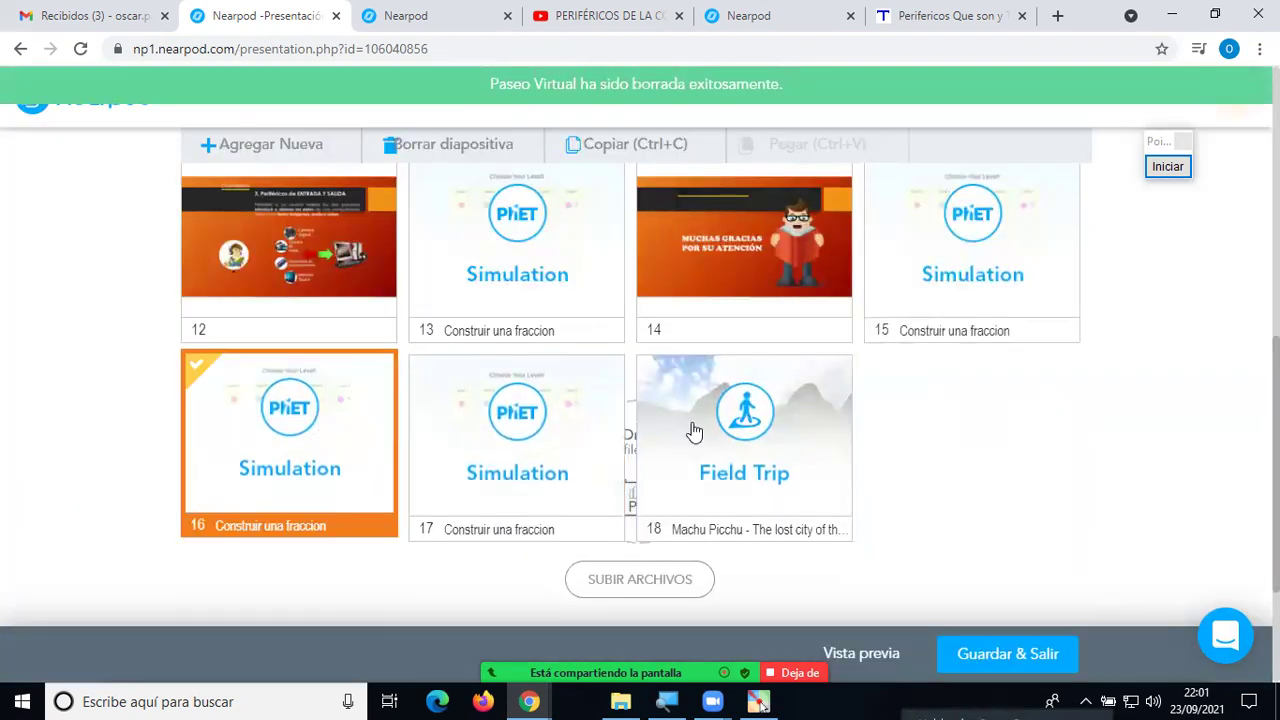
left_click(966, 305)
key("Delete")
left_click(726, 286)
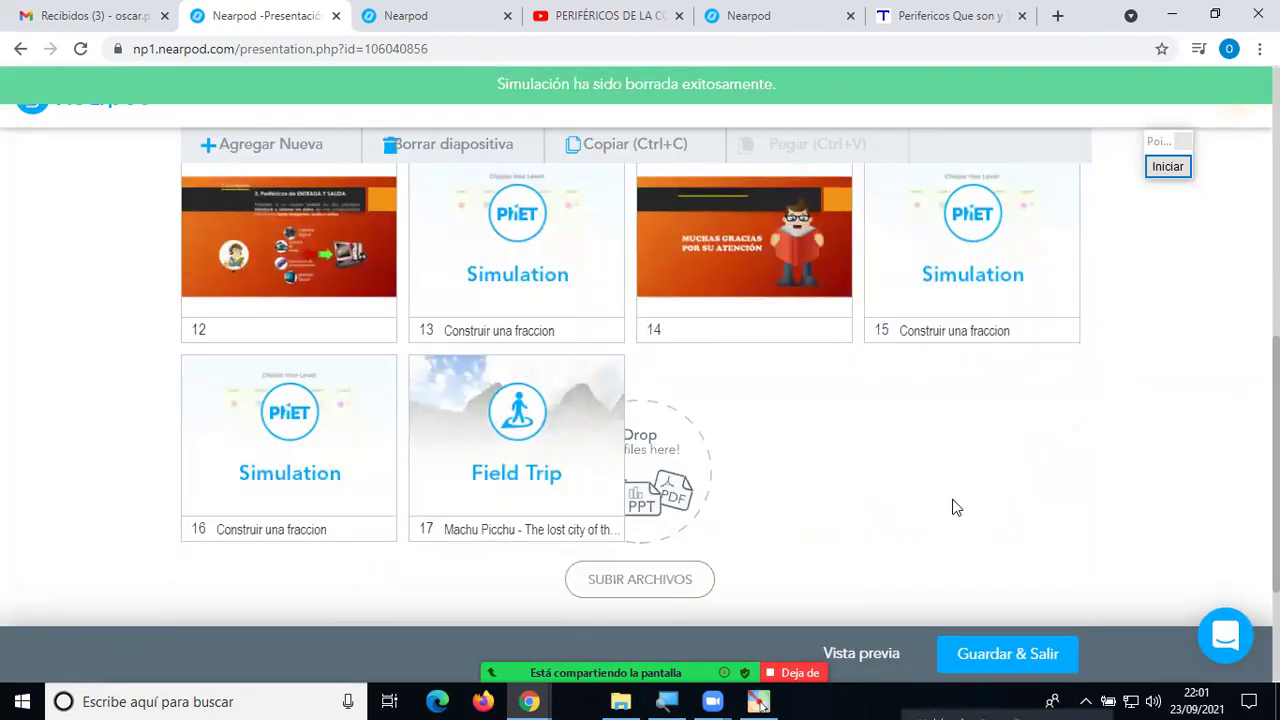
Delete the remaining Simulation and Field Trip slides, confirming each removal with Borrar.
left_click(982, 258)
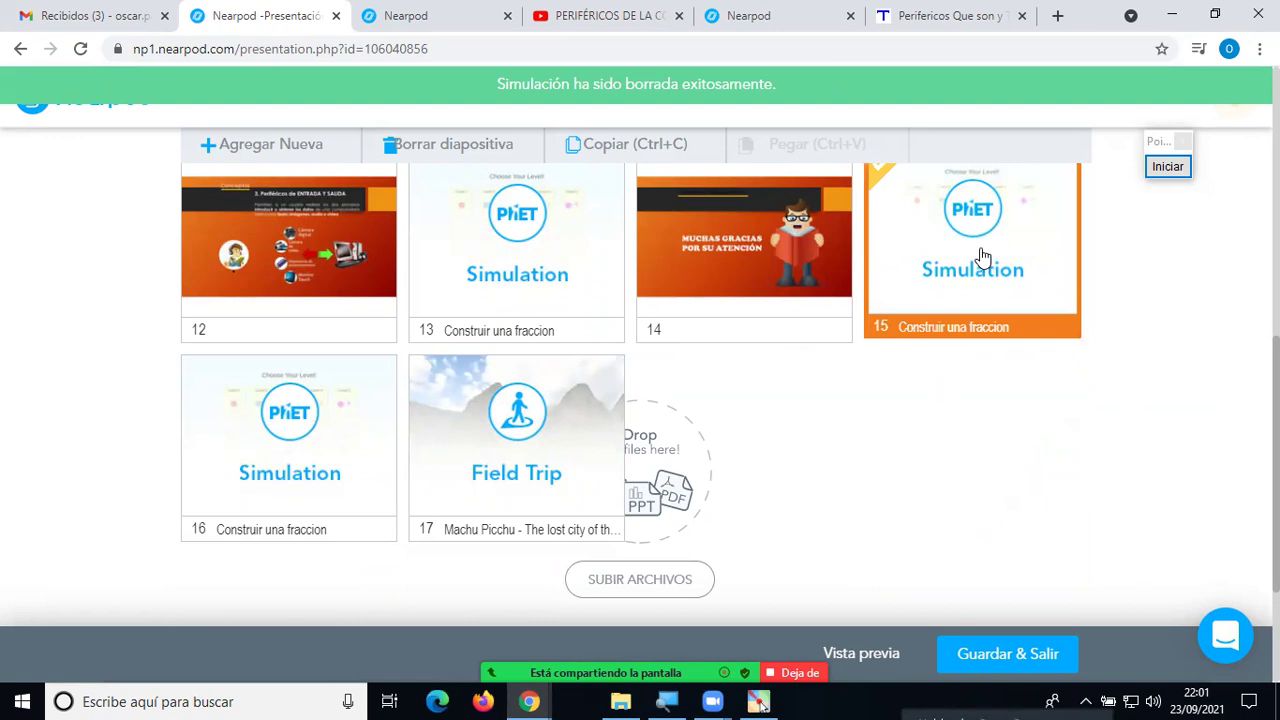
key("Delete")
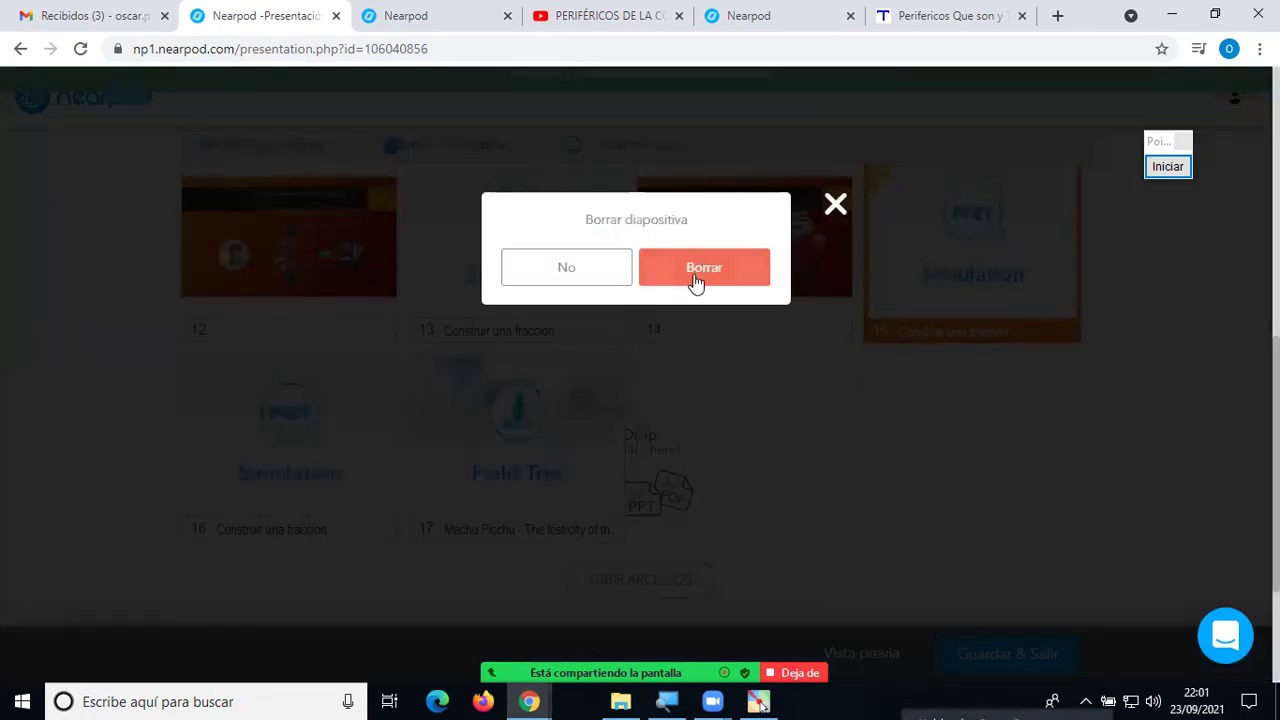
left_click(697, 286)
left_click(377, 443)
key("Delete")
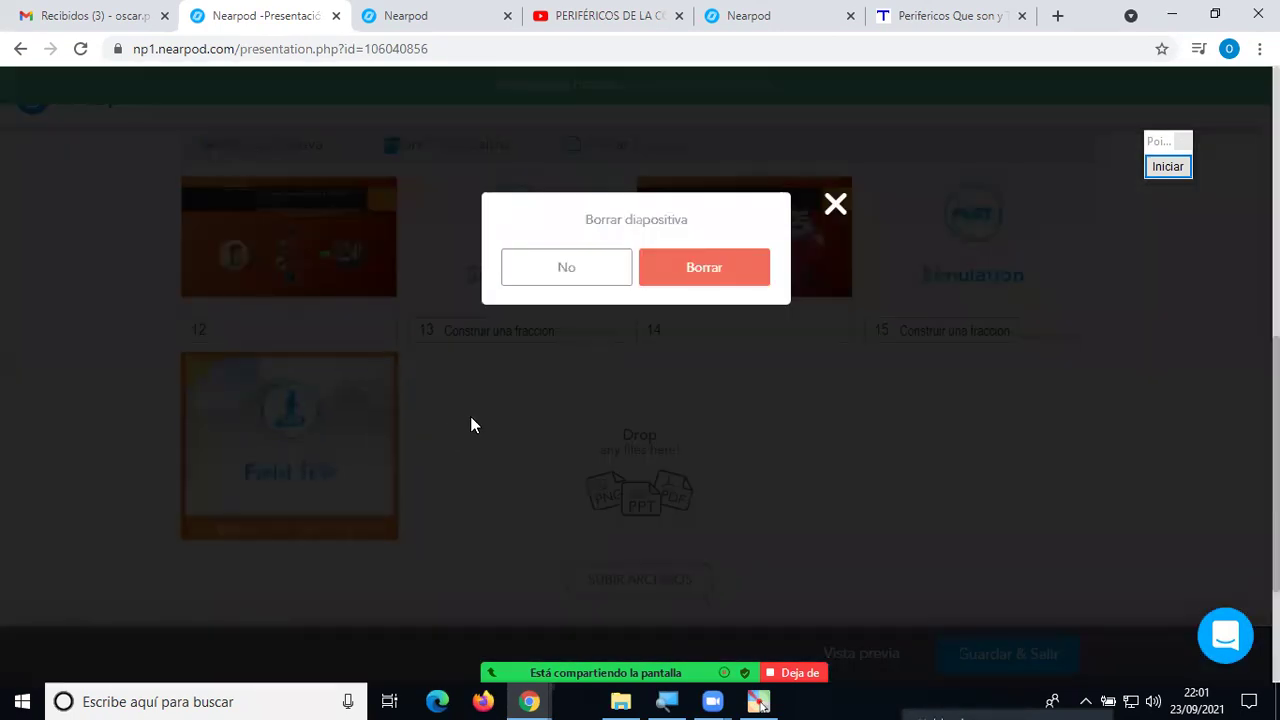
left_click(694, 291)
left_click(913, 282)
key("Delete")
left_click(713, 282)
left_click(513, 290)
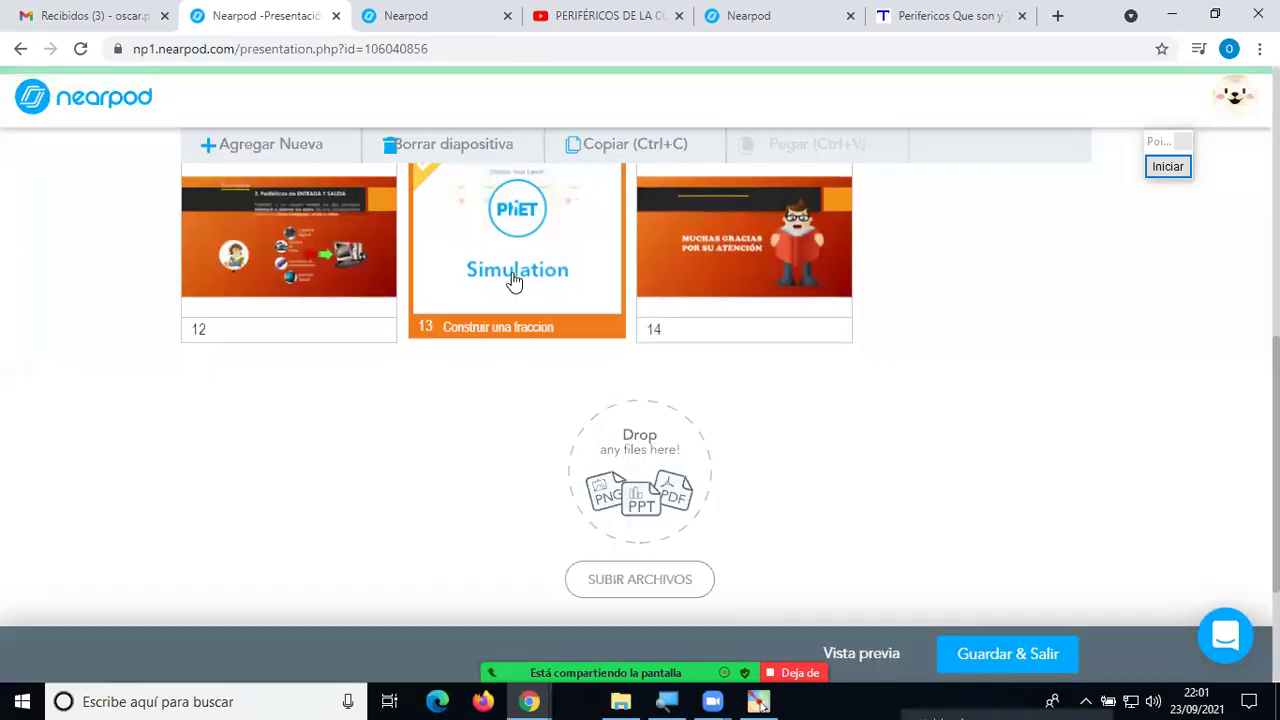
key("Delete")
left_click(720, 291)
scroll(820, 450, "up", 6)
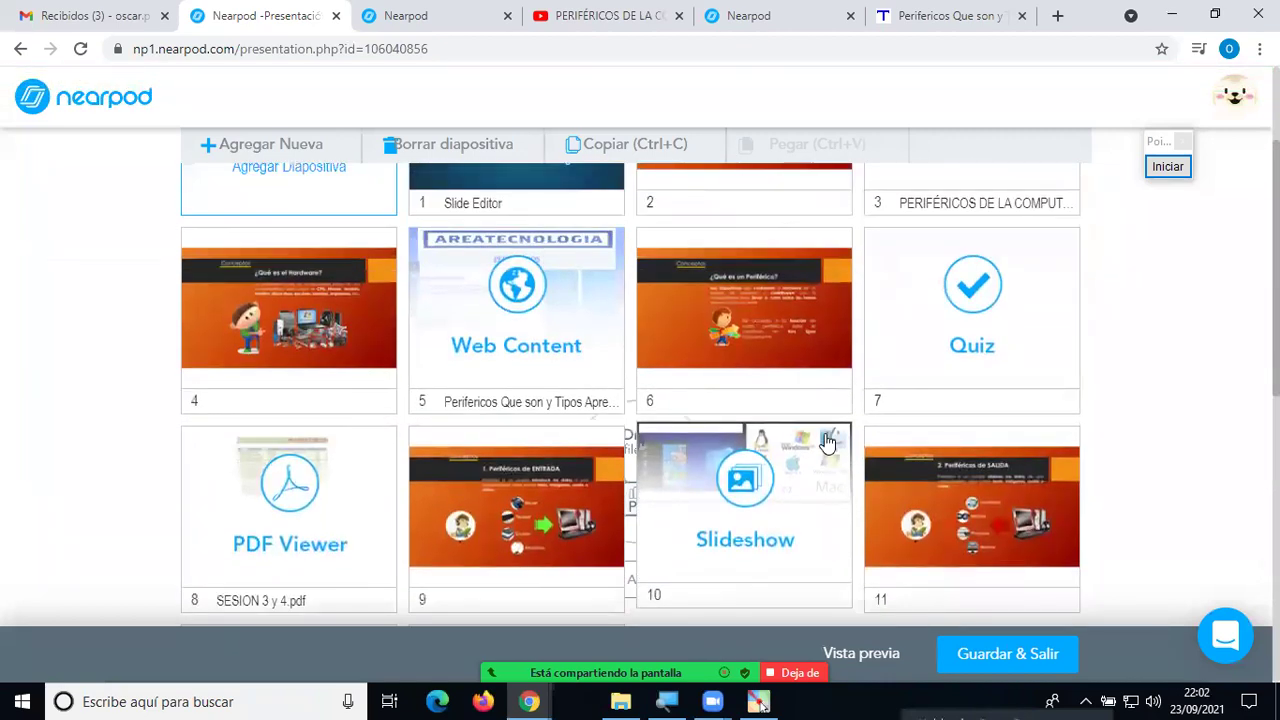
scroll(828, 442, "down", 1)
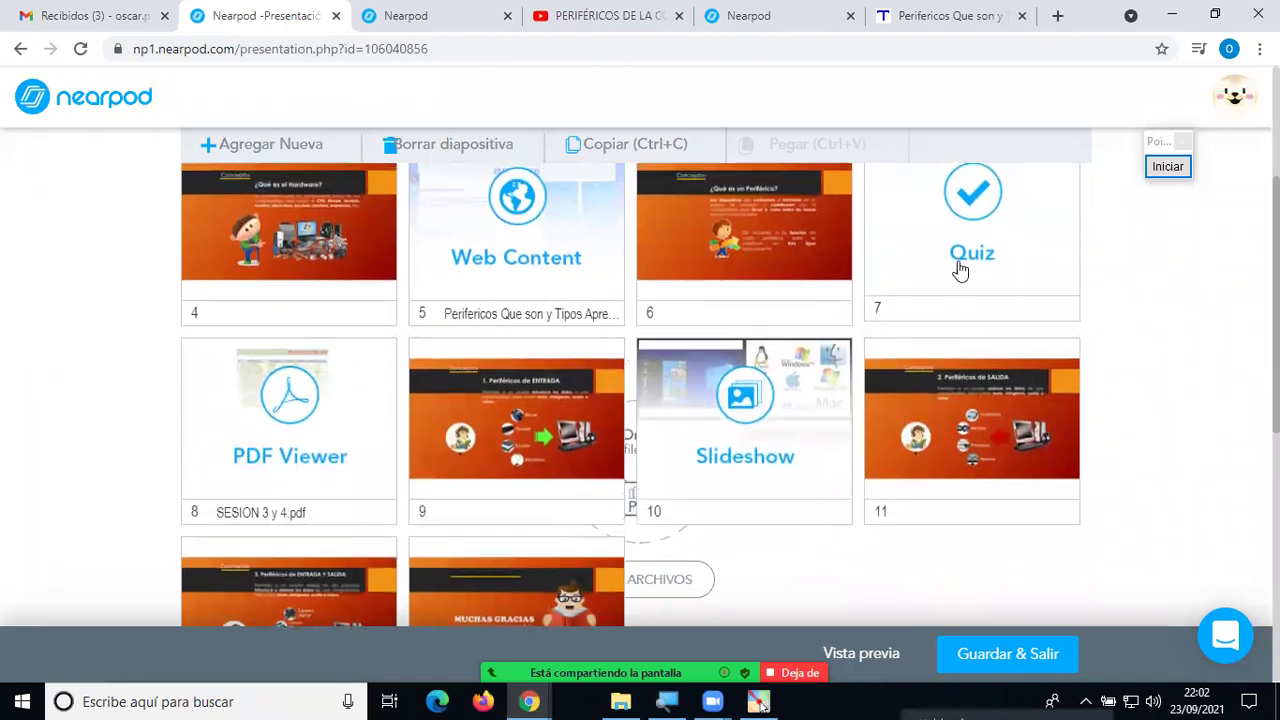
scroll(990, 290, "up", 1)
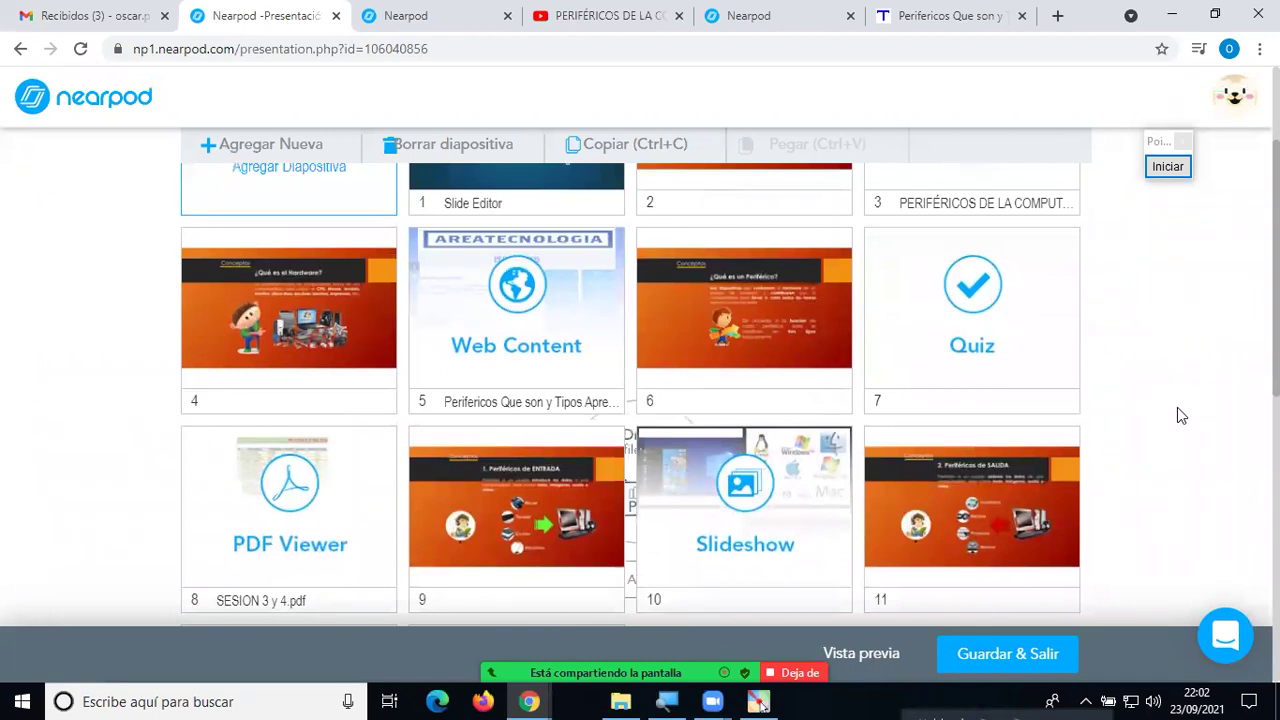
scroll(1177, 415, "up", 2)
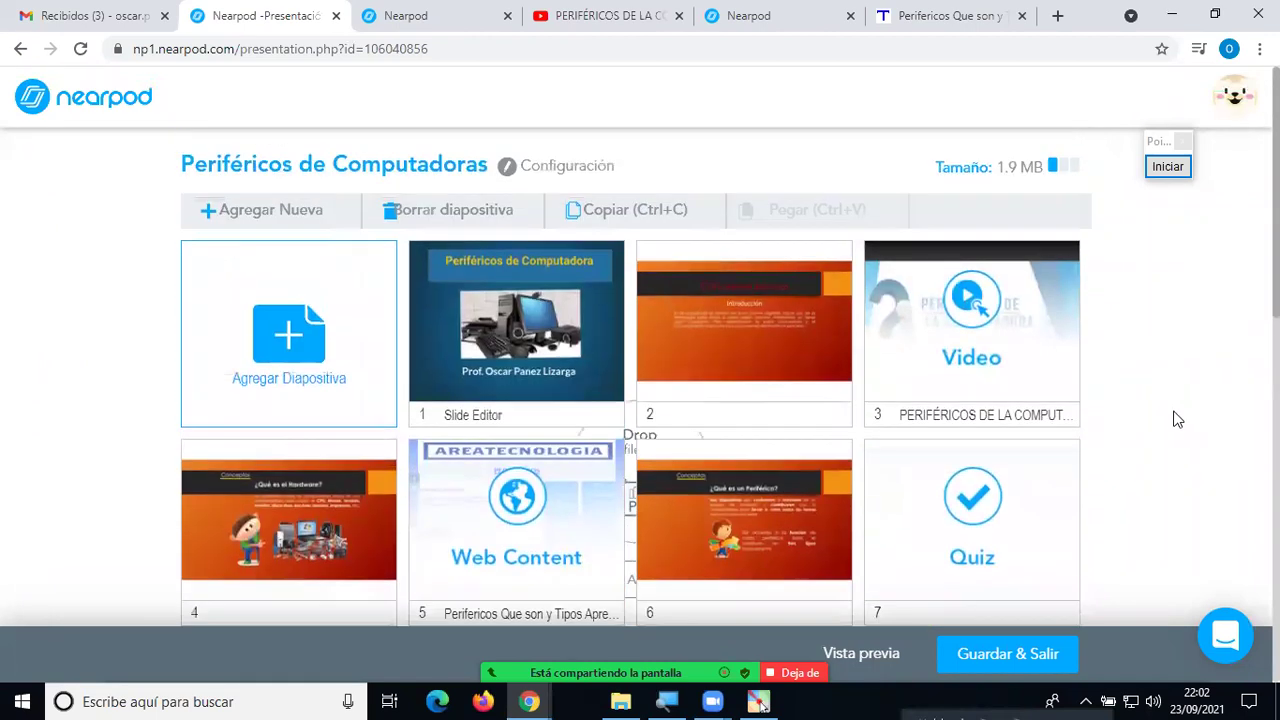
scroll(1145, 440, "down", 2)
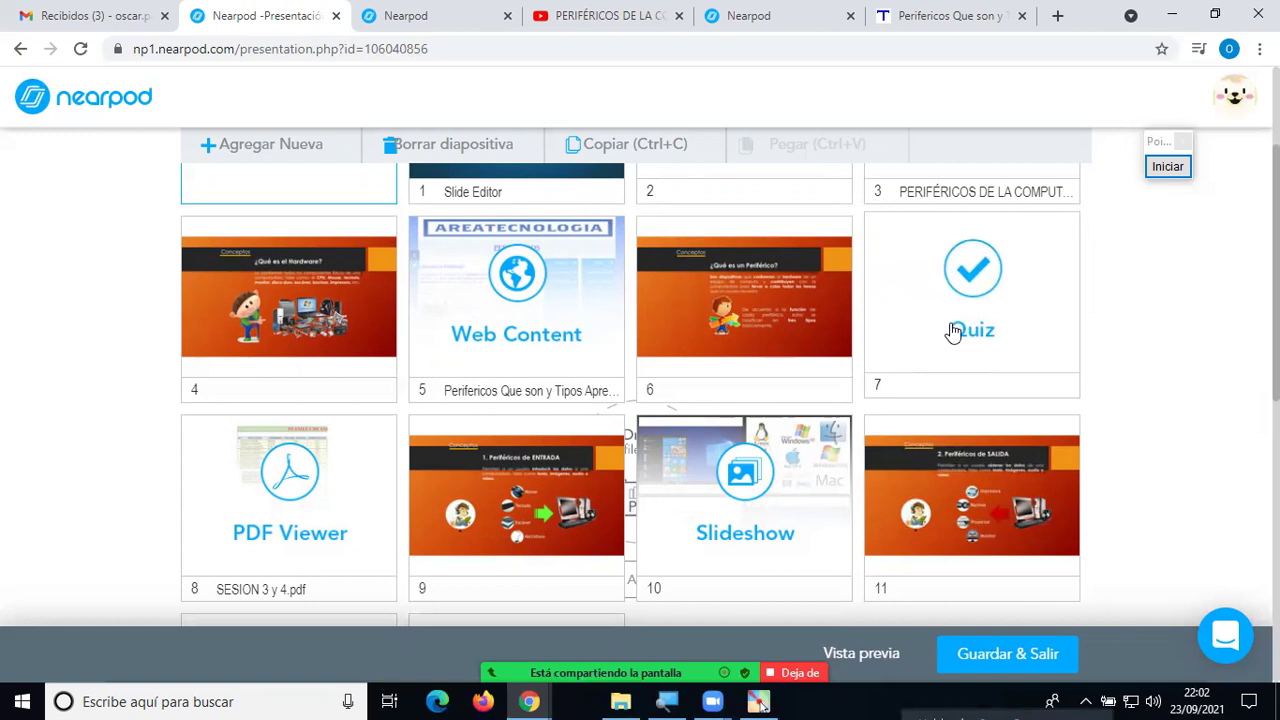
scroll(954, 331, "up", 2)
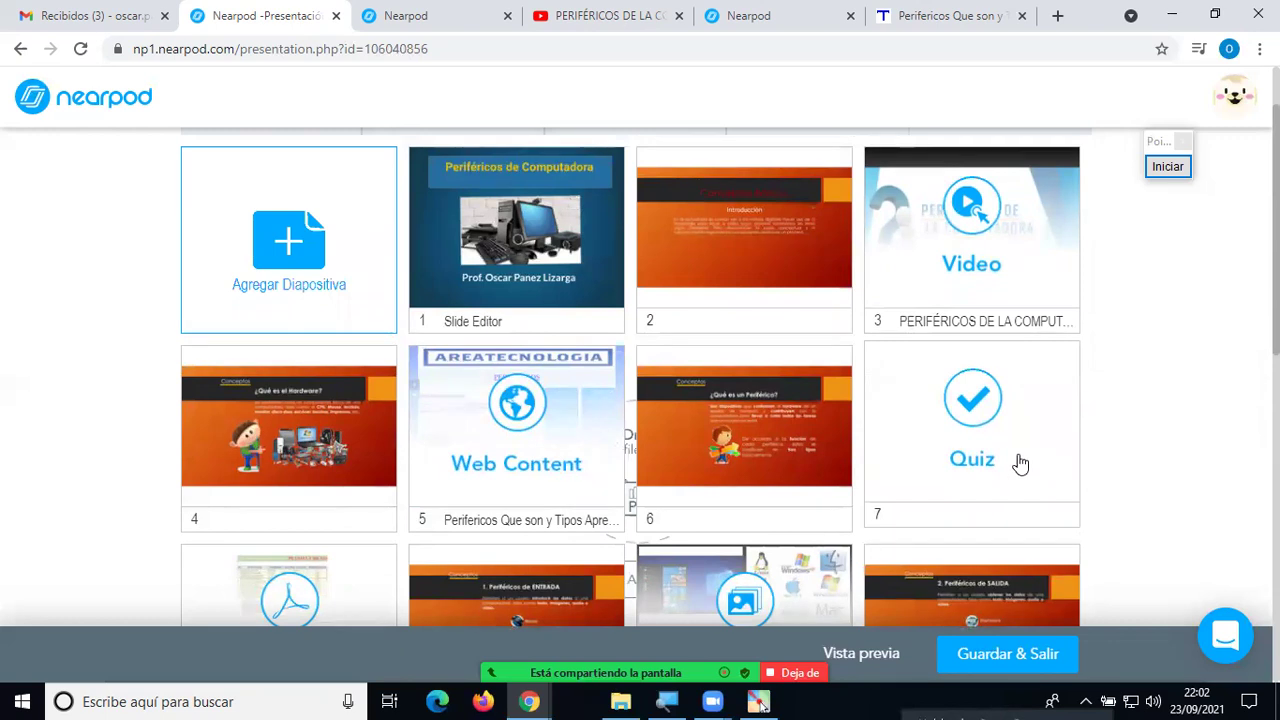
scroll(1019, 470, "up", 1)
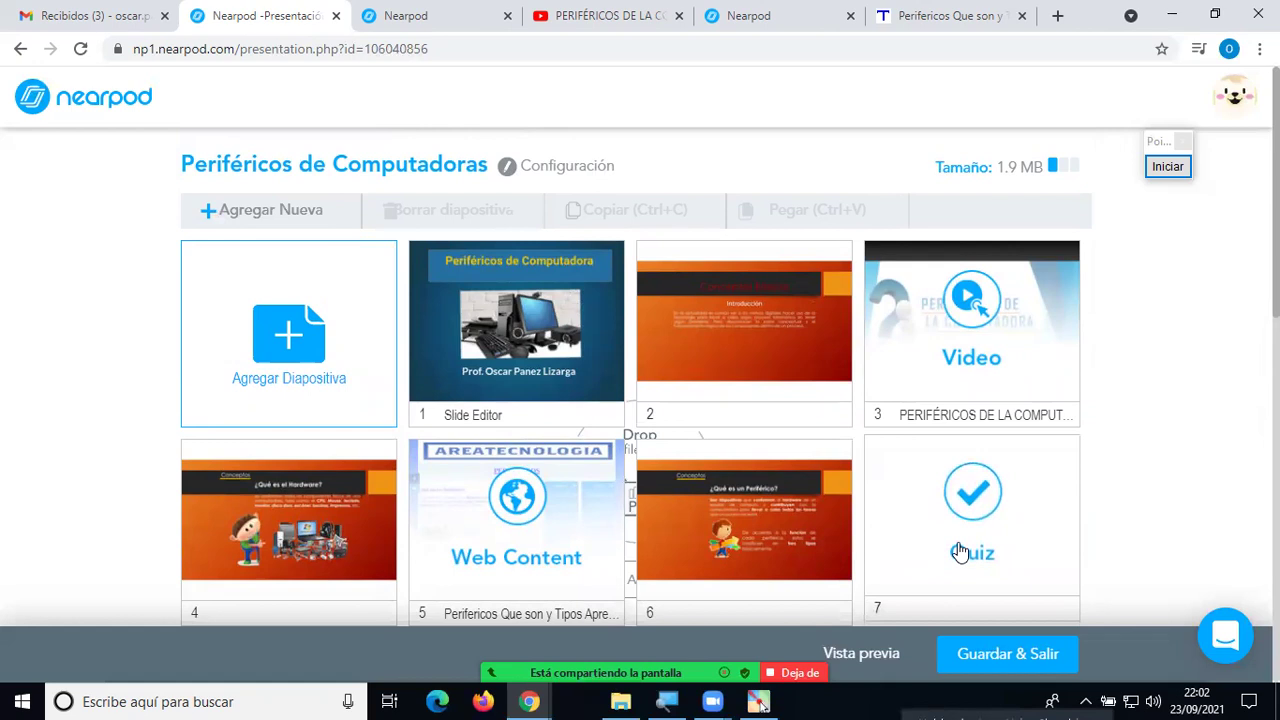
Open the slide 7 quiz, look over both questions, and save it with Guardar.
left_click(985, 527)
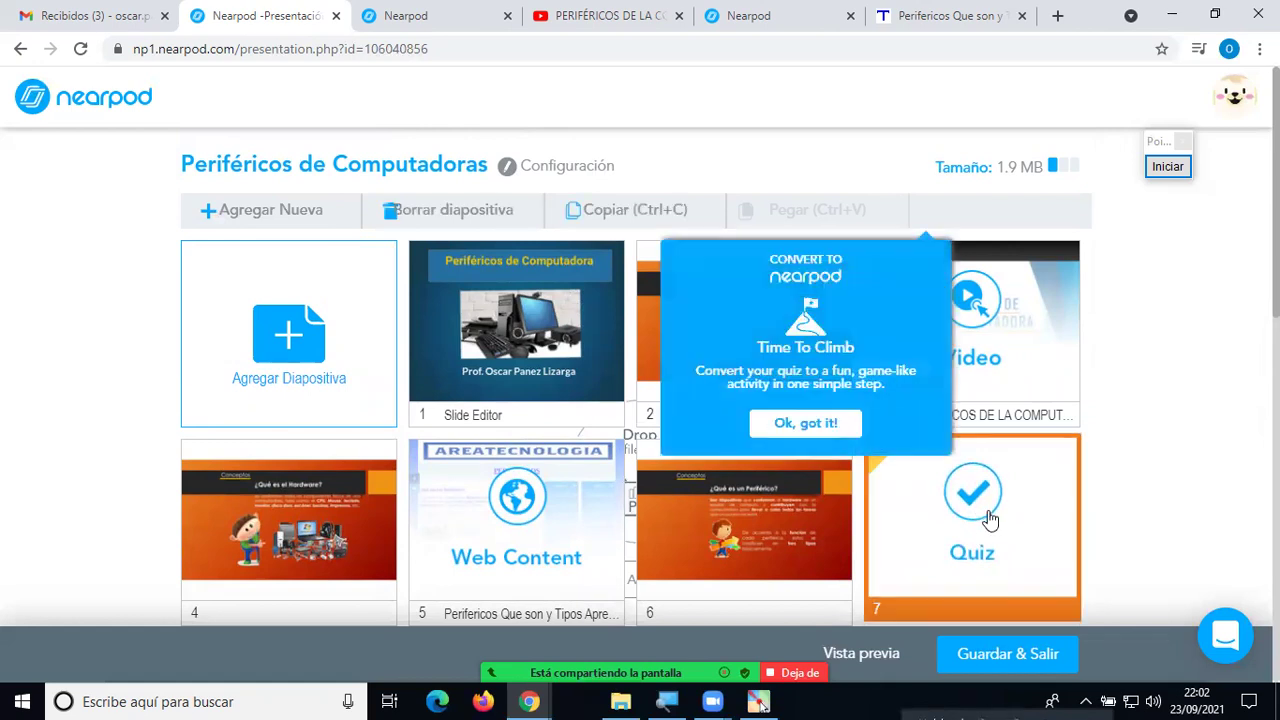
double_click(988, 516)
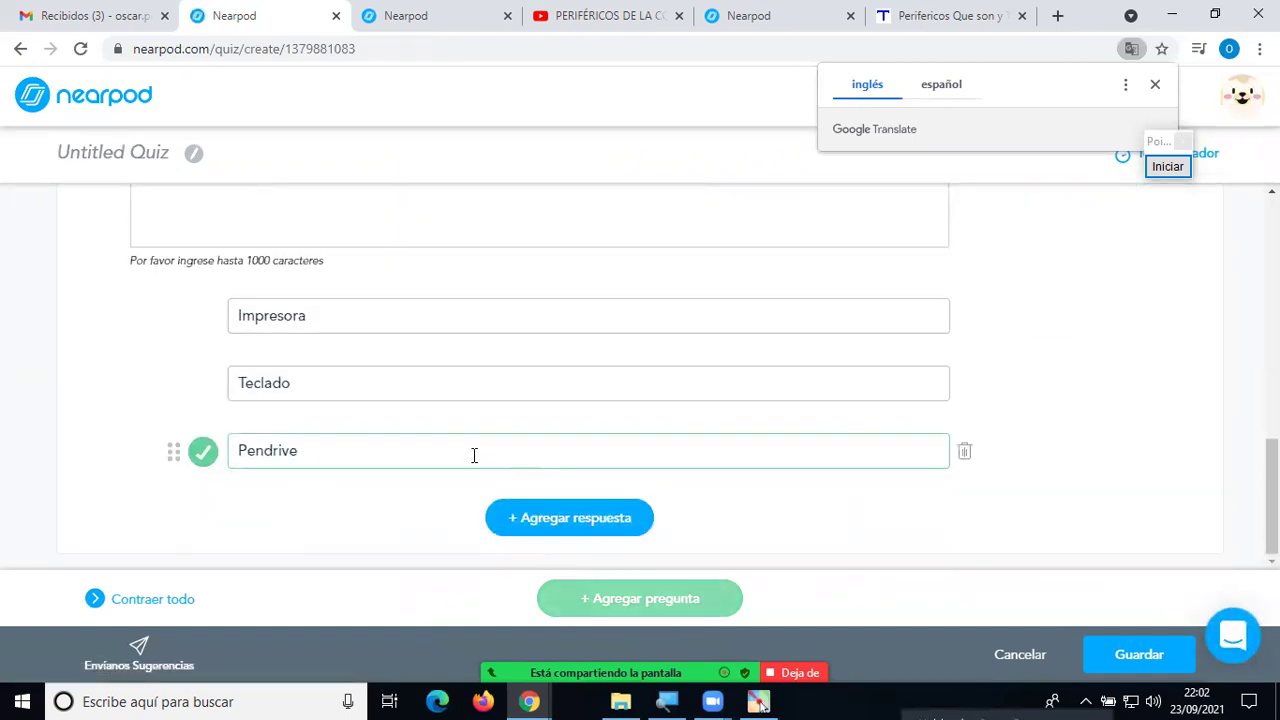
scroll(461, 389, "up", 10)
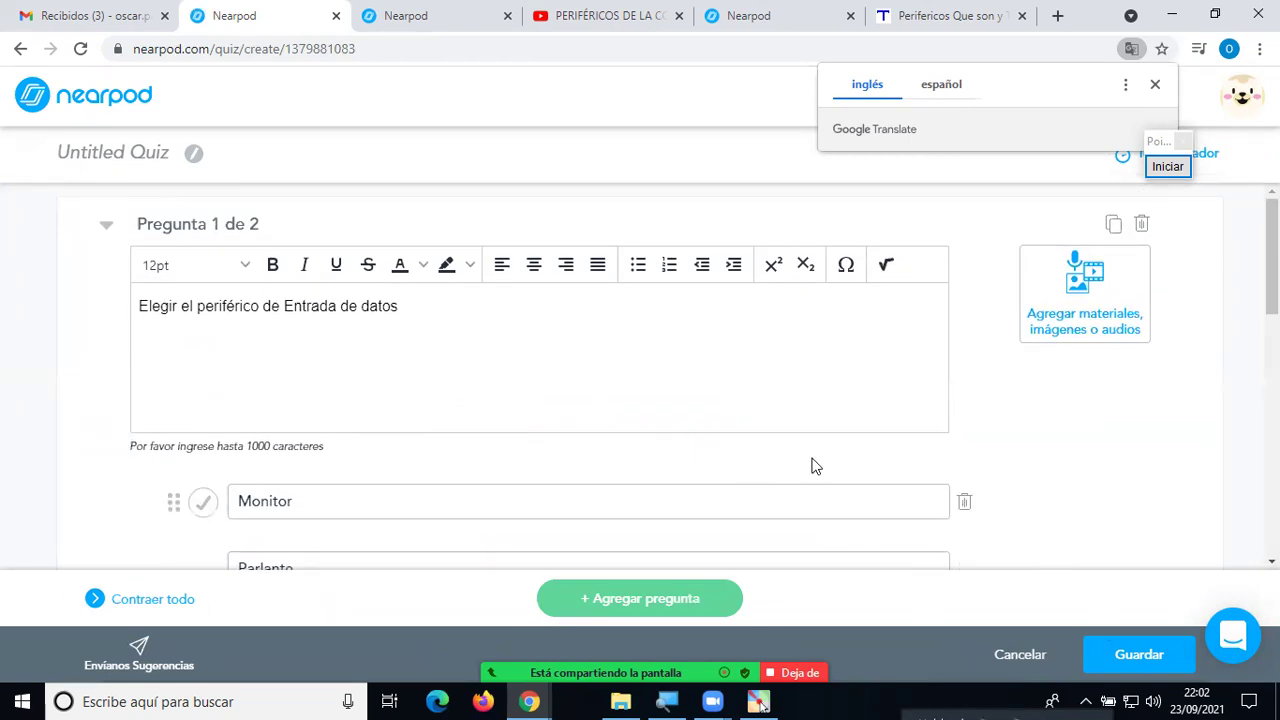
scroll(551, 362, "down", 2)
scroll(596, 495, "down", 6)
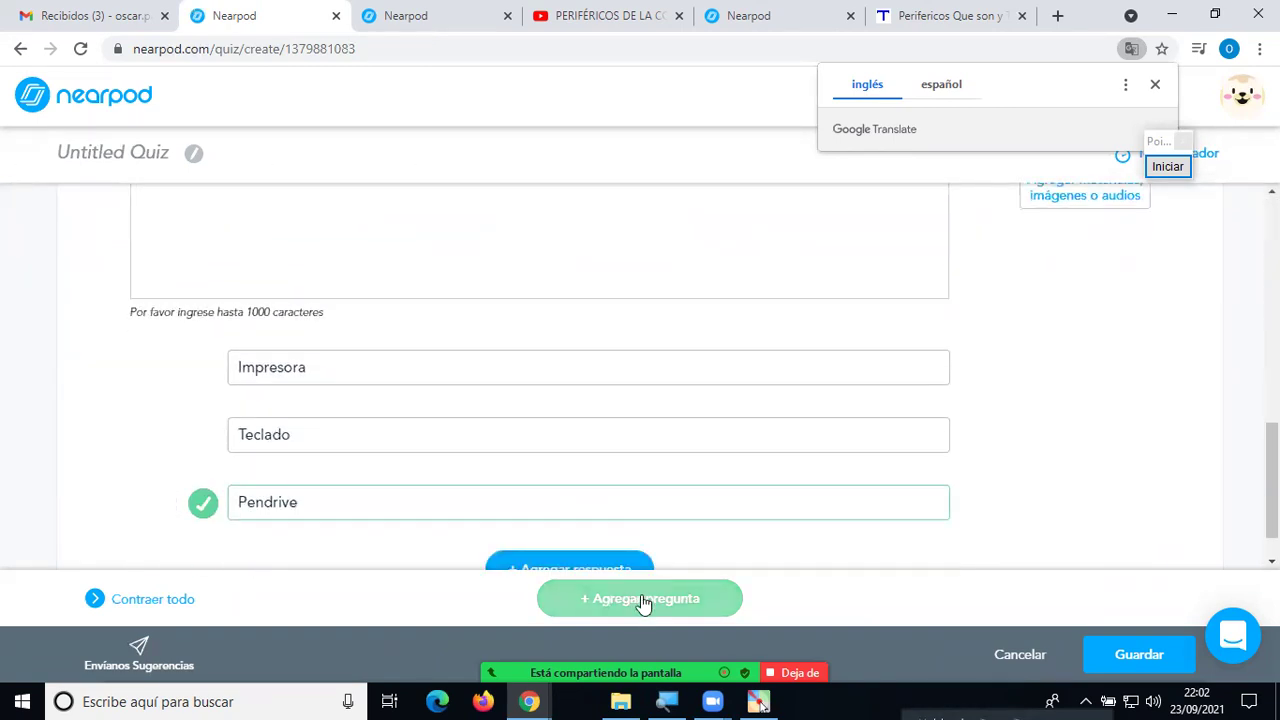
scroll(475, 333, "up", 2)
scroll(596, 405, "down", 1)
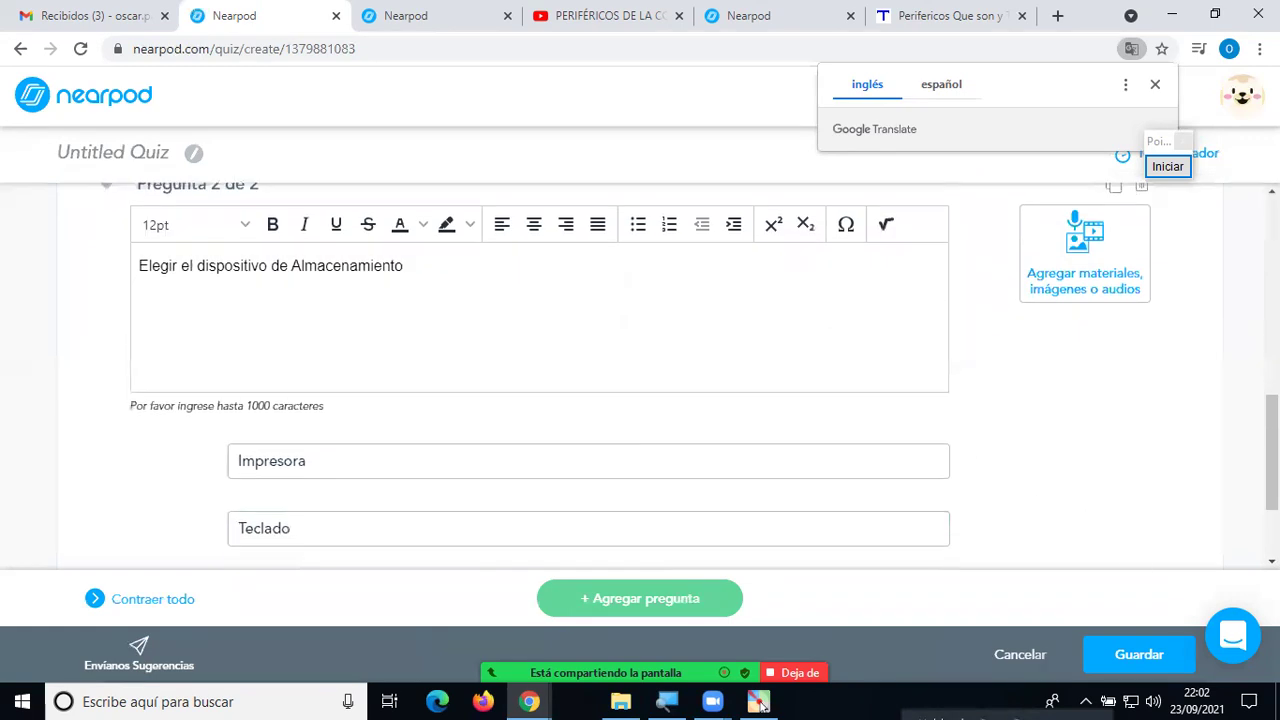
left_click(1139, 654)
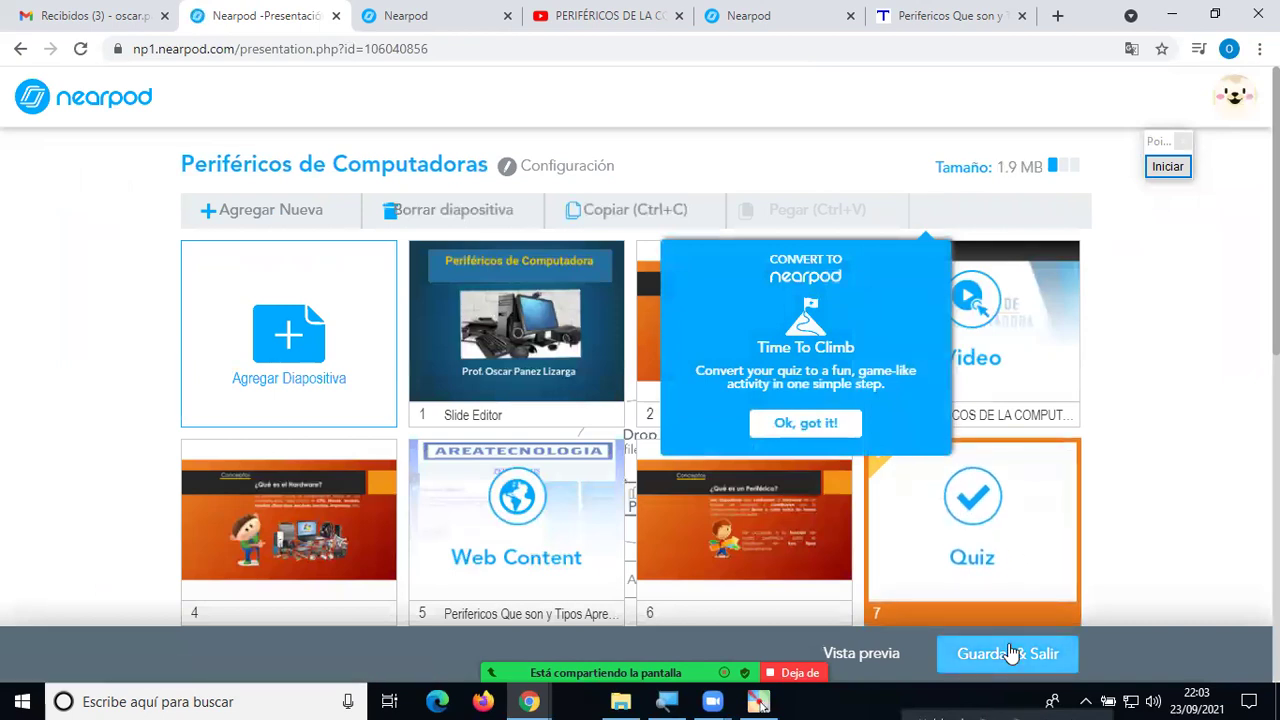
Dismiss the Time To Climb tip in the slide grid.
left_click(1218, 406)
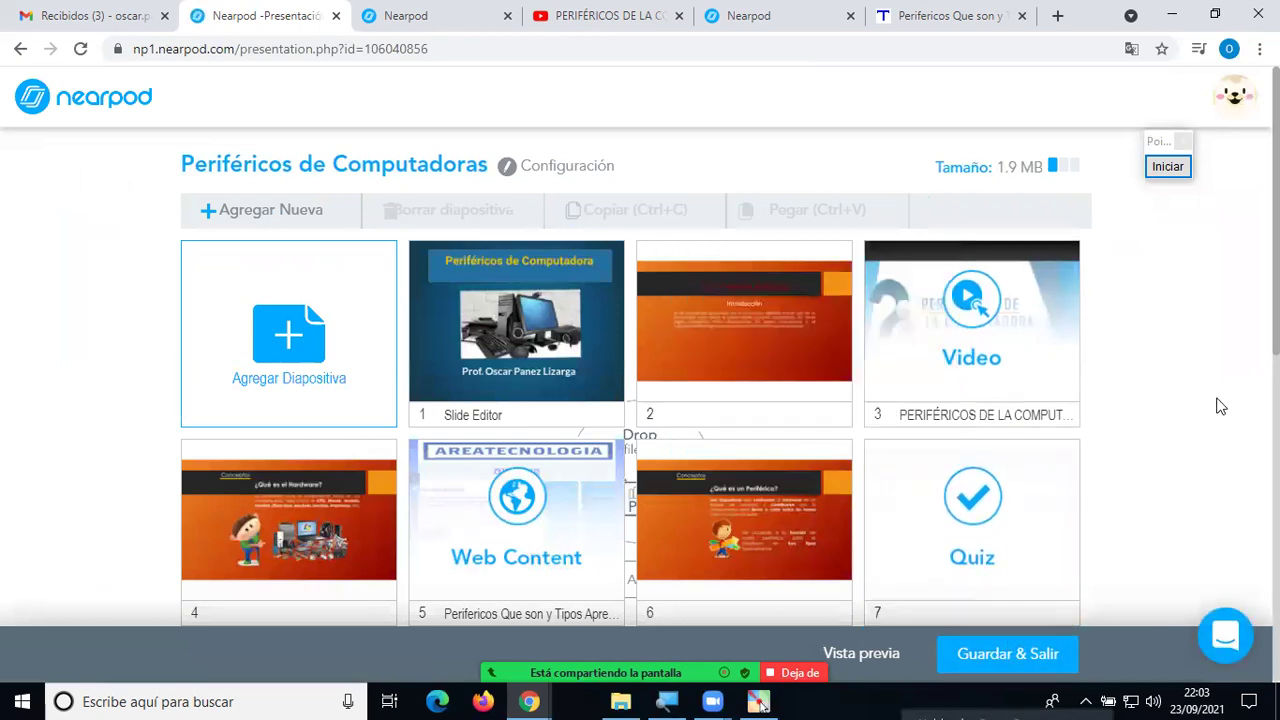
scroll(1150, 451, "down", 2)
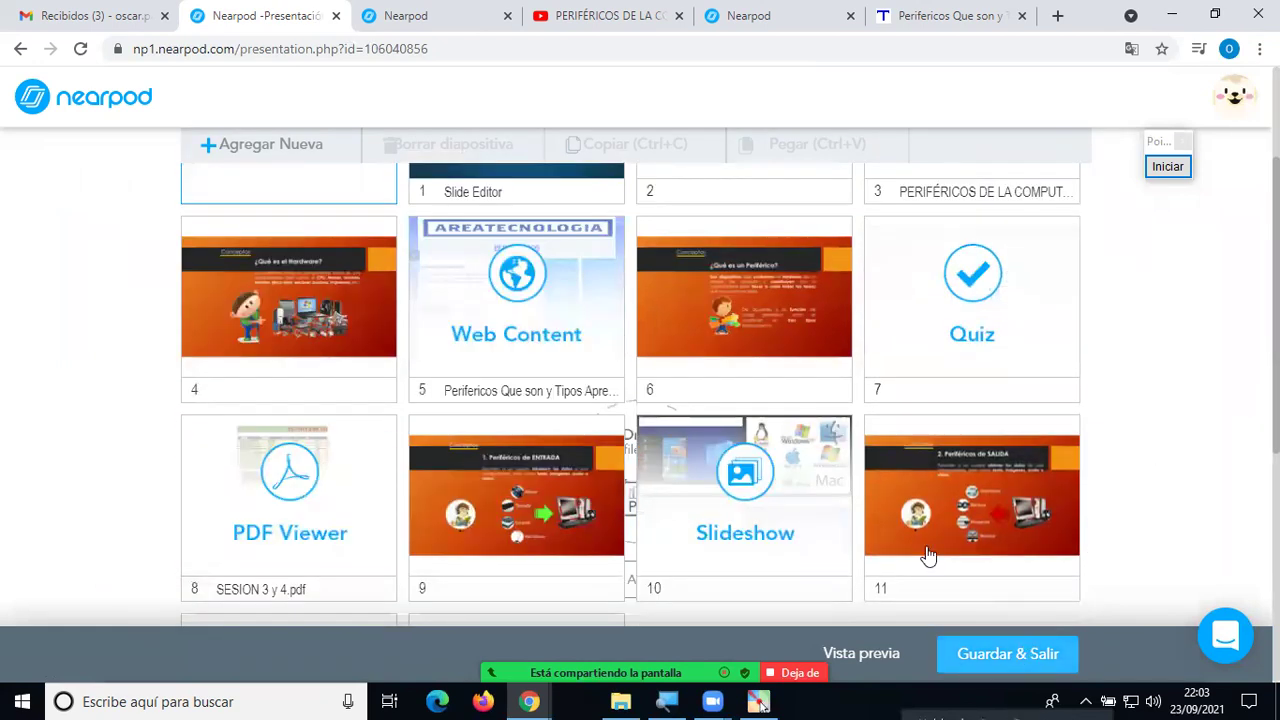
scroll(757, 400, "up", 2)
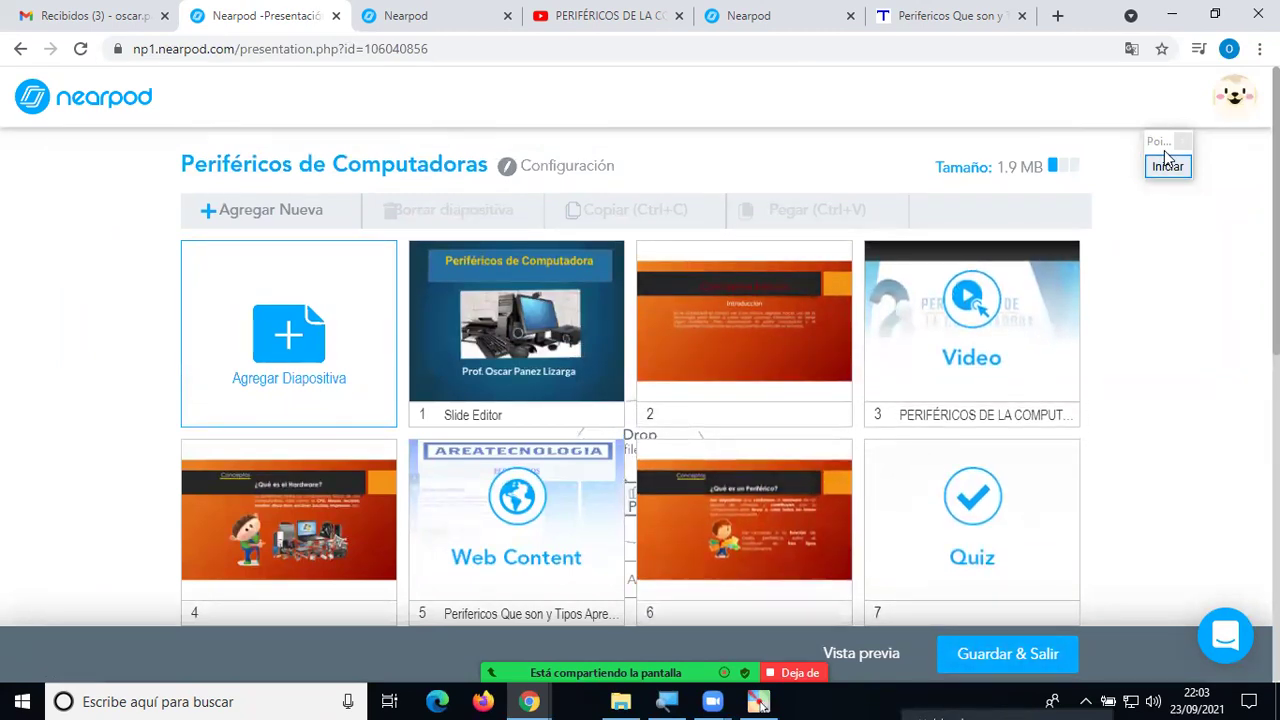
Circle the lesson's 1.9 MB size in red with the screen annotation tool, then clear it.
left_click_drag(1166, 170, 1238, 172)
left_click(1238, 167)
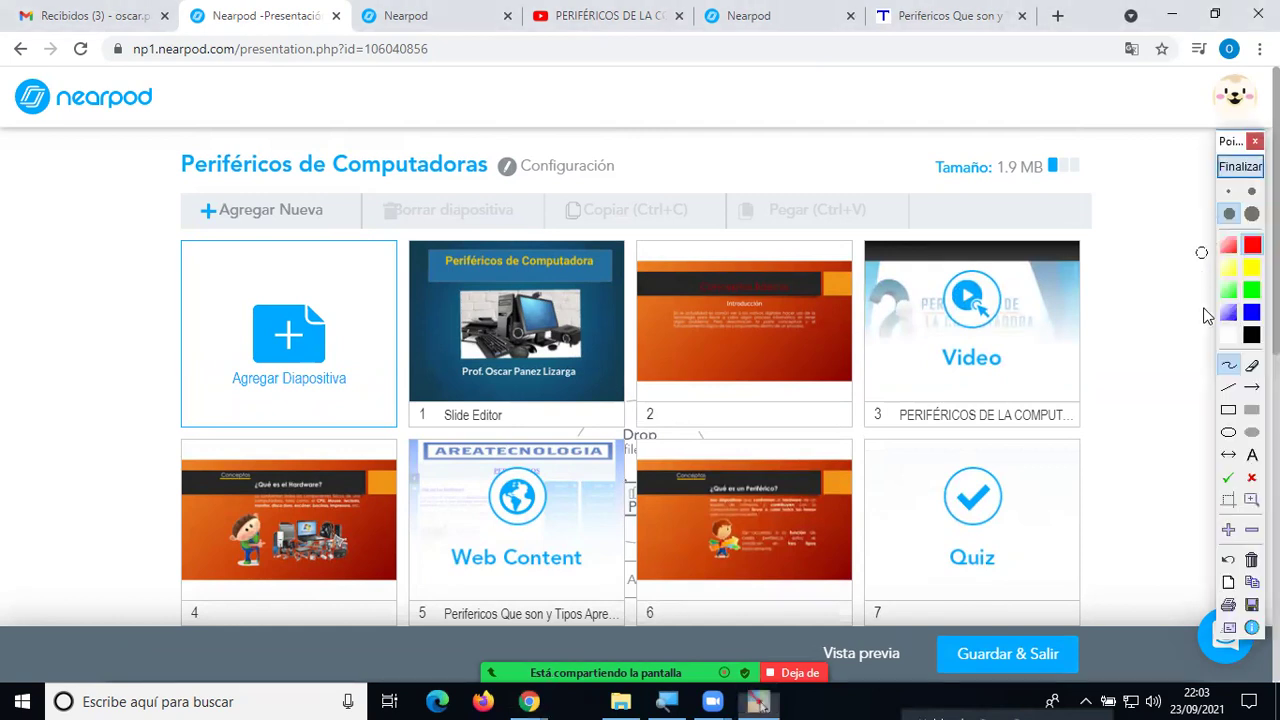
mouse_move(1086, 148)
left_mouse_down()
mouse_move(1050, 130)
mouse_move(932, 130)
mouse_move(906, 160)
mouse_move(1003, 214)
mouse_move(1100, 190)
mouse_move(1077, 134)
mouse_move(1050, 150)
left_mouse_up()
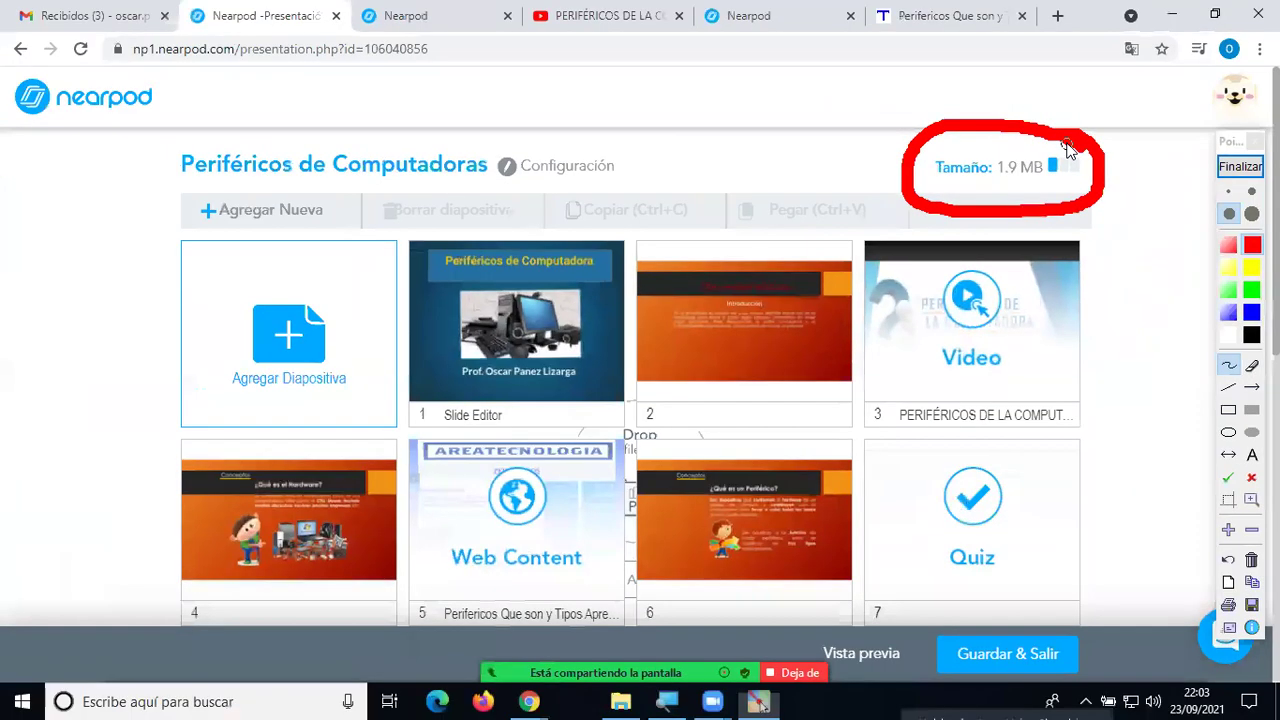
left_click(1238, 168)
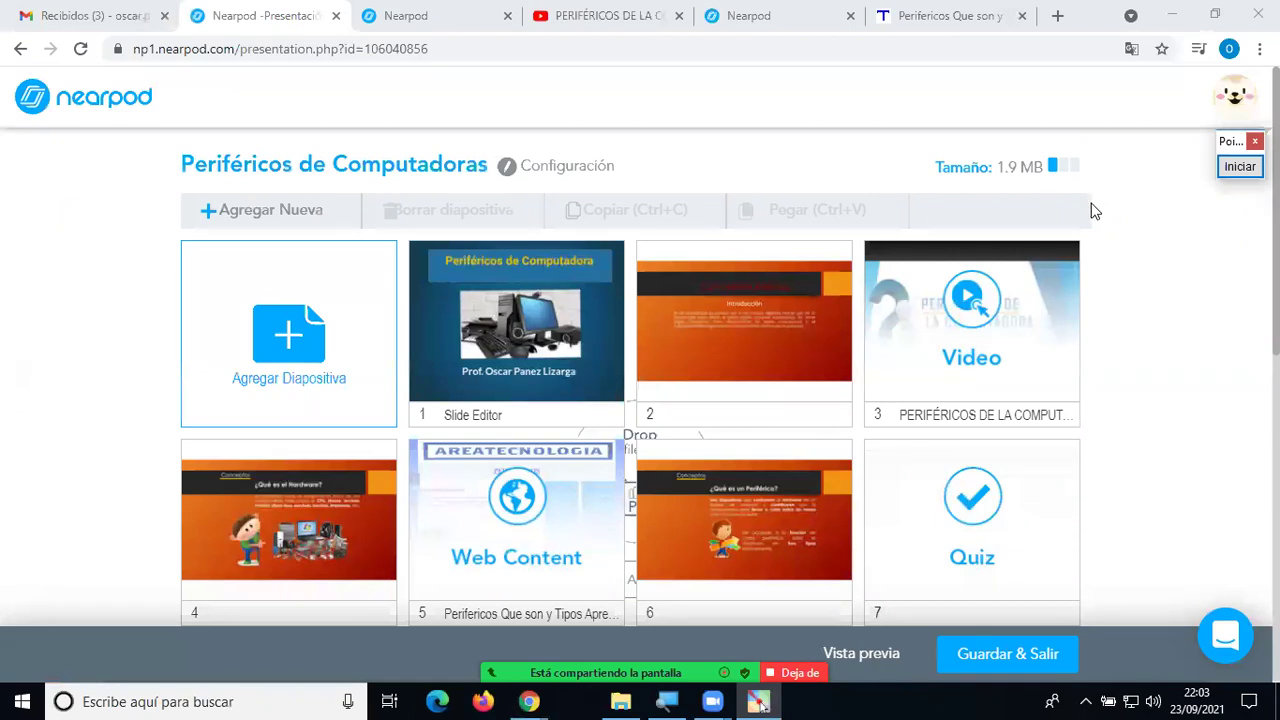
left_click(1238, 168)
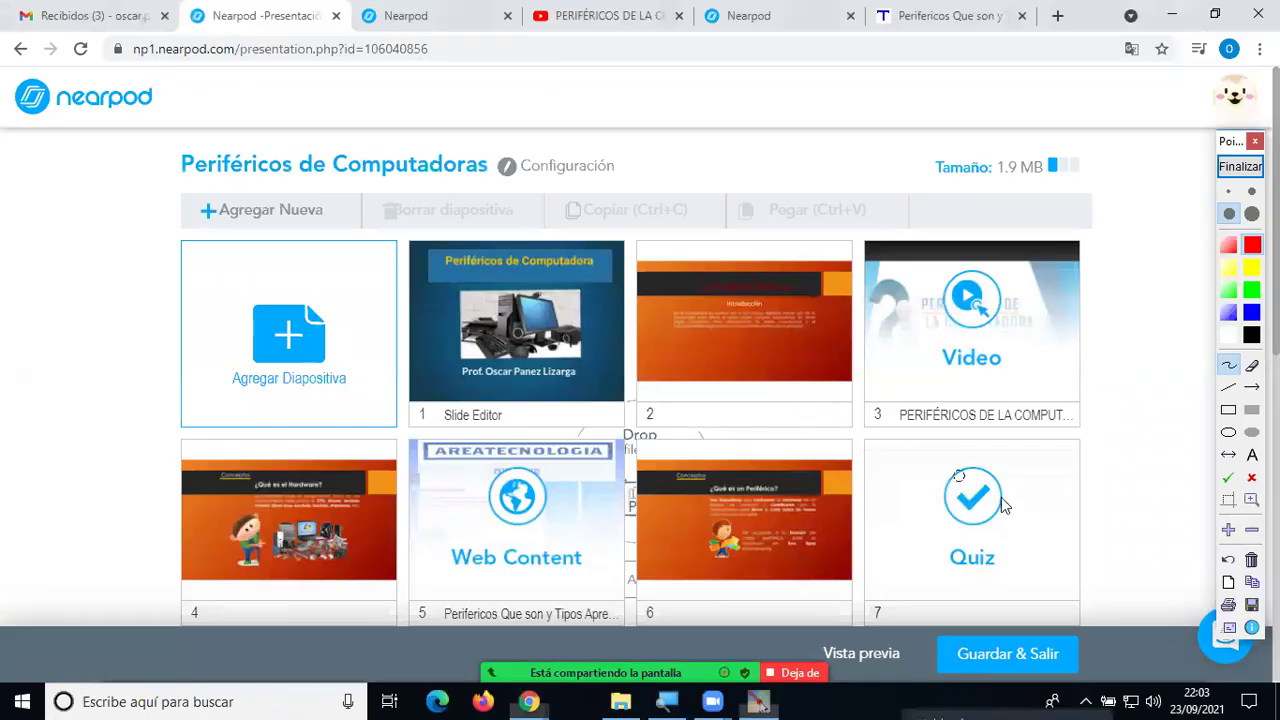
left_click(1240, 167)
scroll(1151, 424, "down", 4)
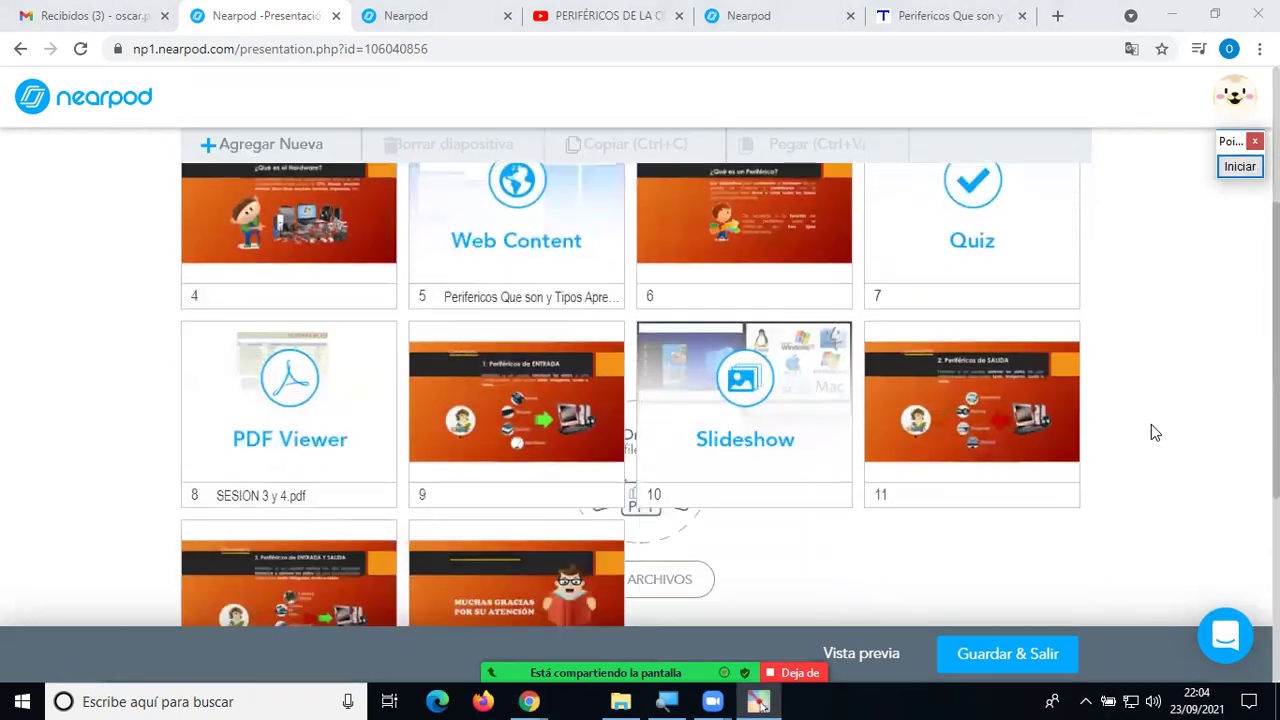
scroll(789, 453, "up", 4)
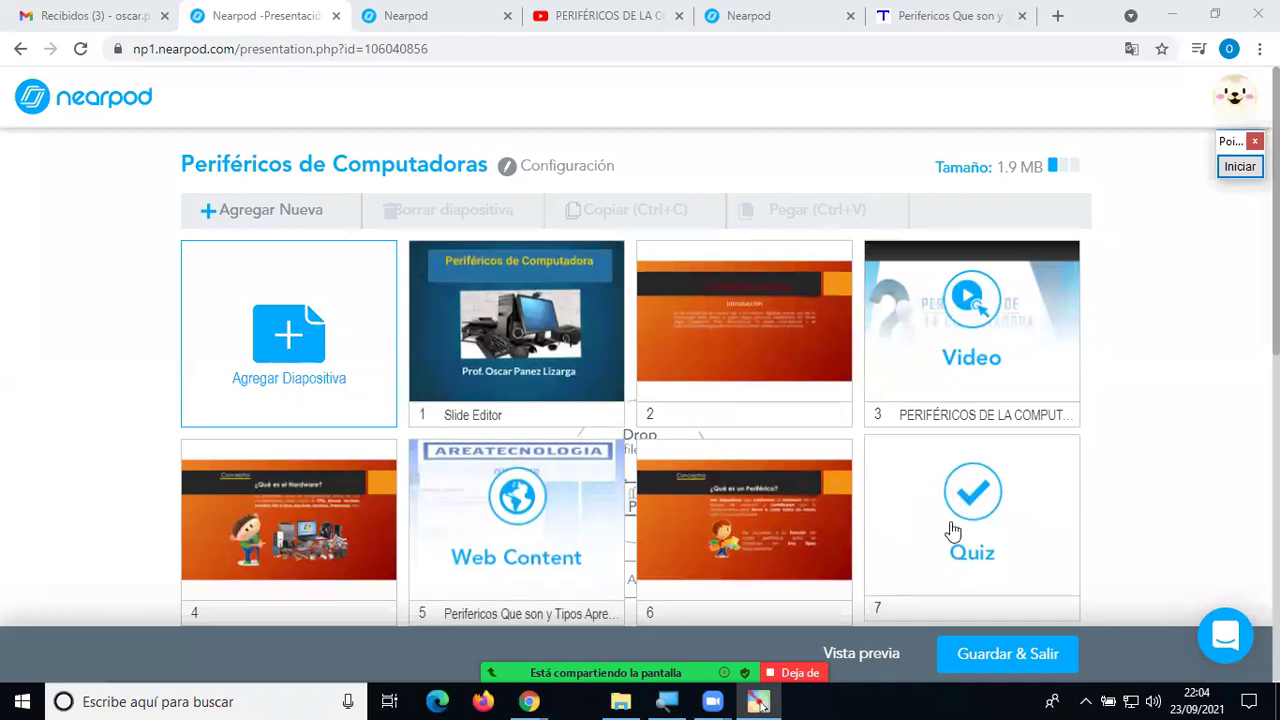
scroll(952, 530, "down", 1)
scroll(714, 497, "down", 2)
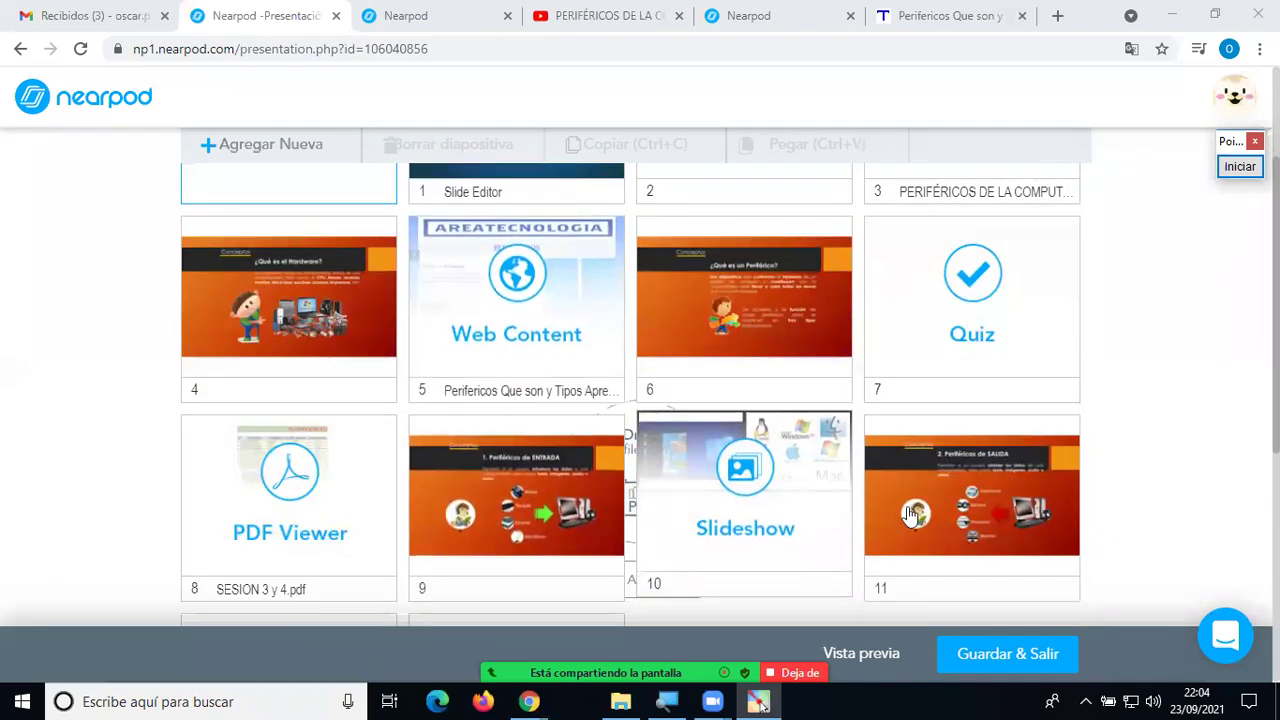
scroll(996, 434, "up", 2)
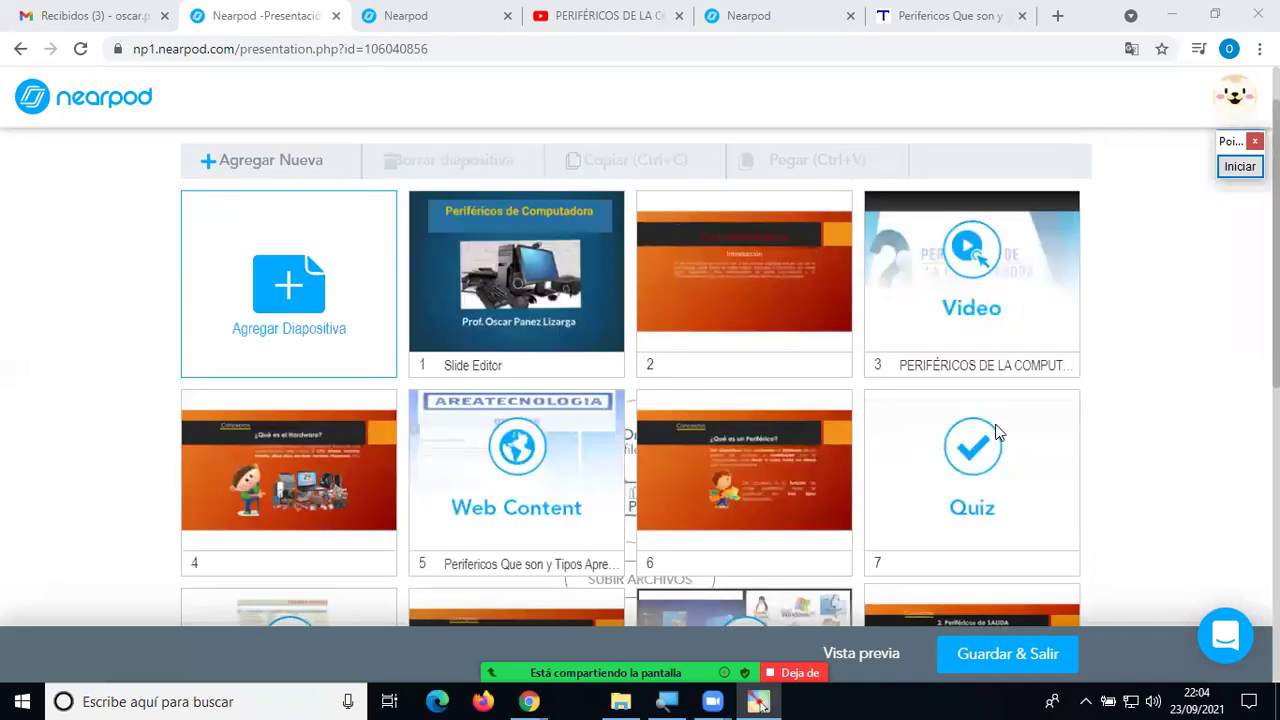
scroll(996, 432, "up", 1)
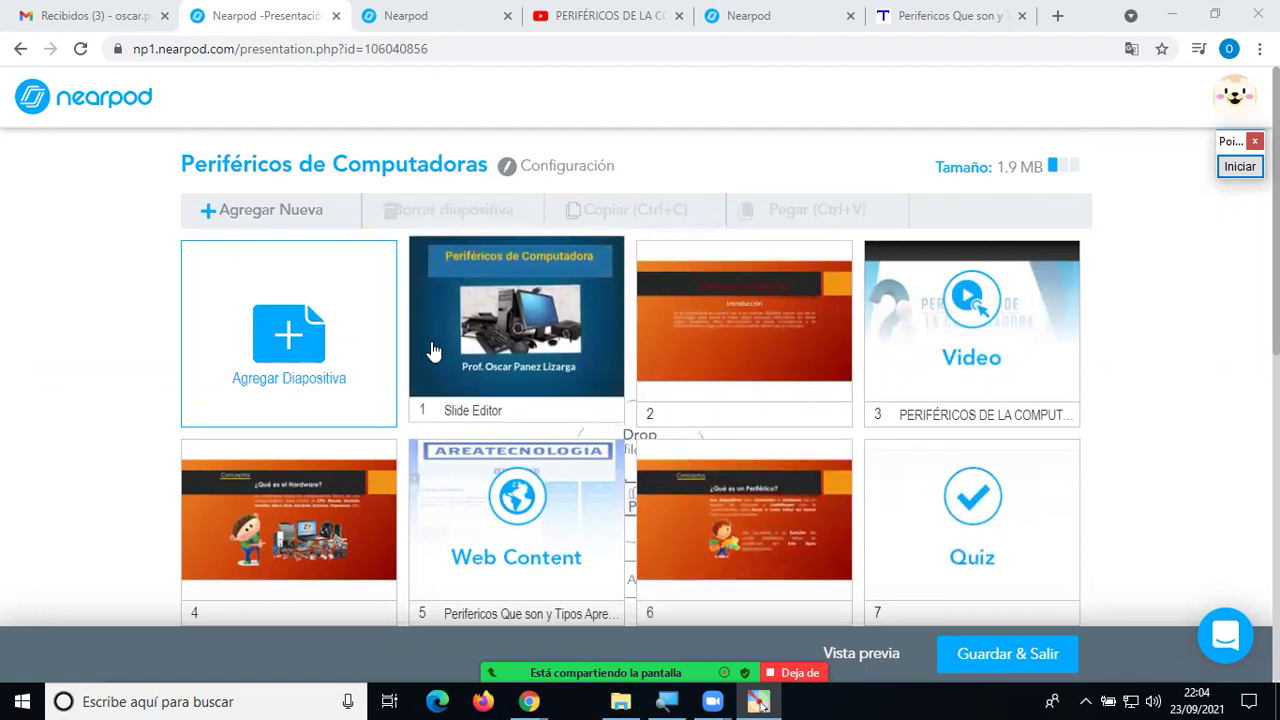
Add a new Time To Climb activity slide from the Actividades tab.
left_click(285, 345)
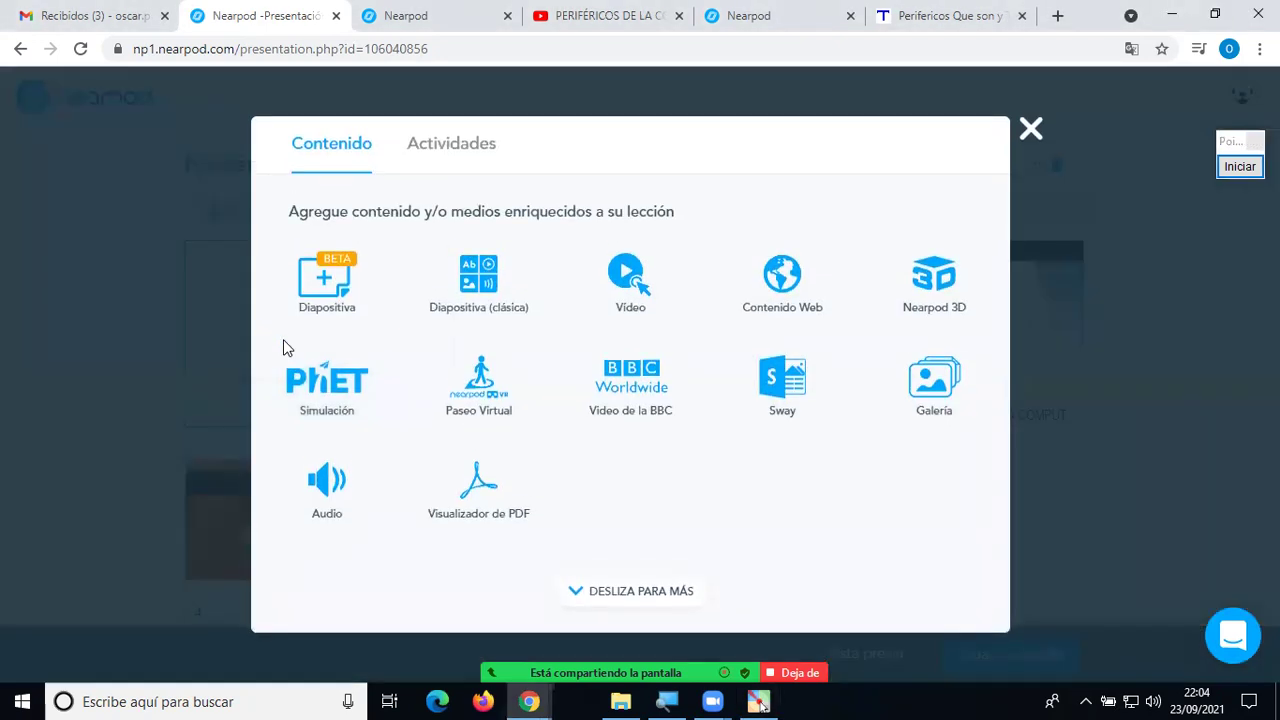
left_click(447, 151)
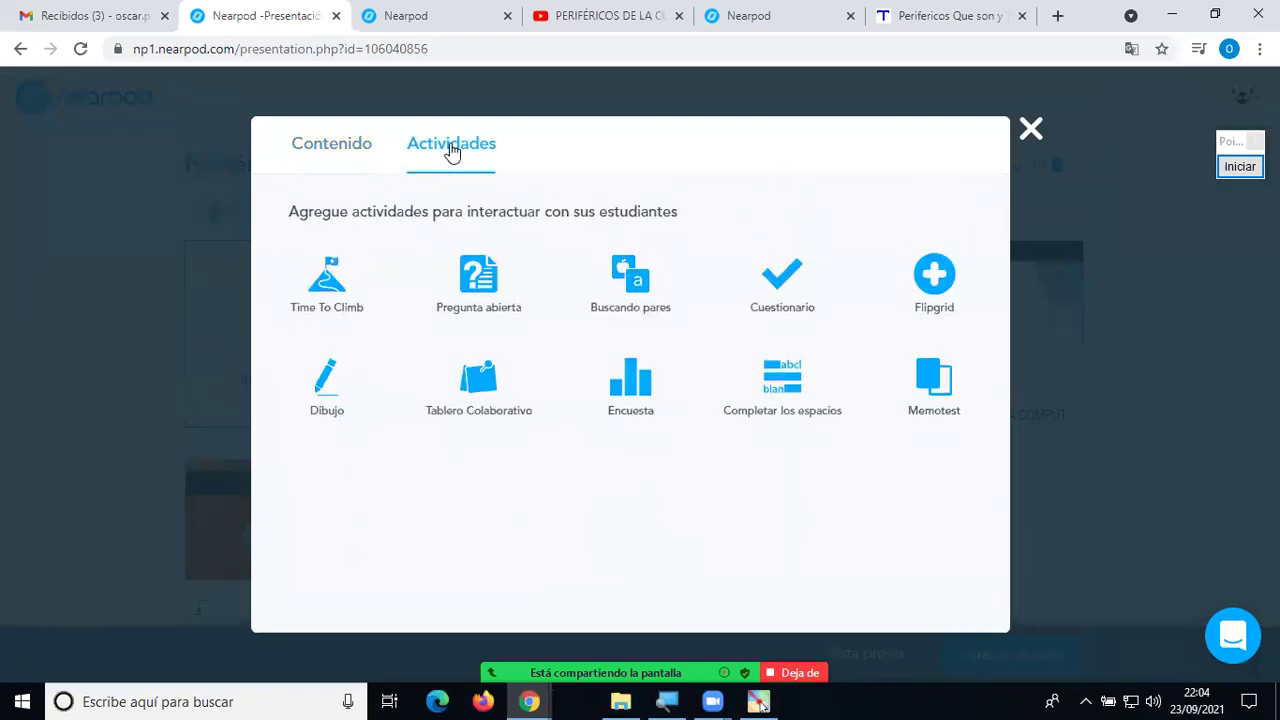
left_click(322, 283)
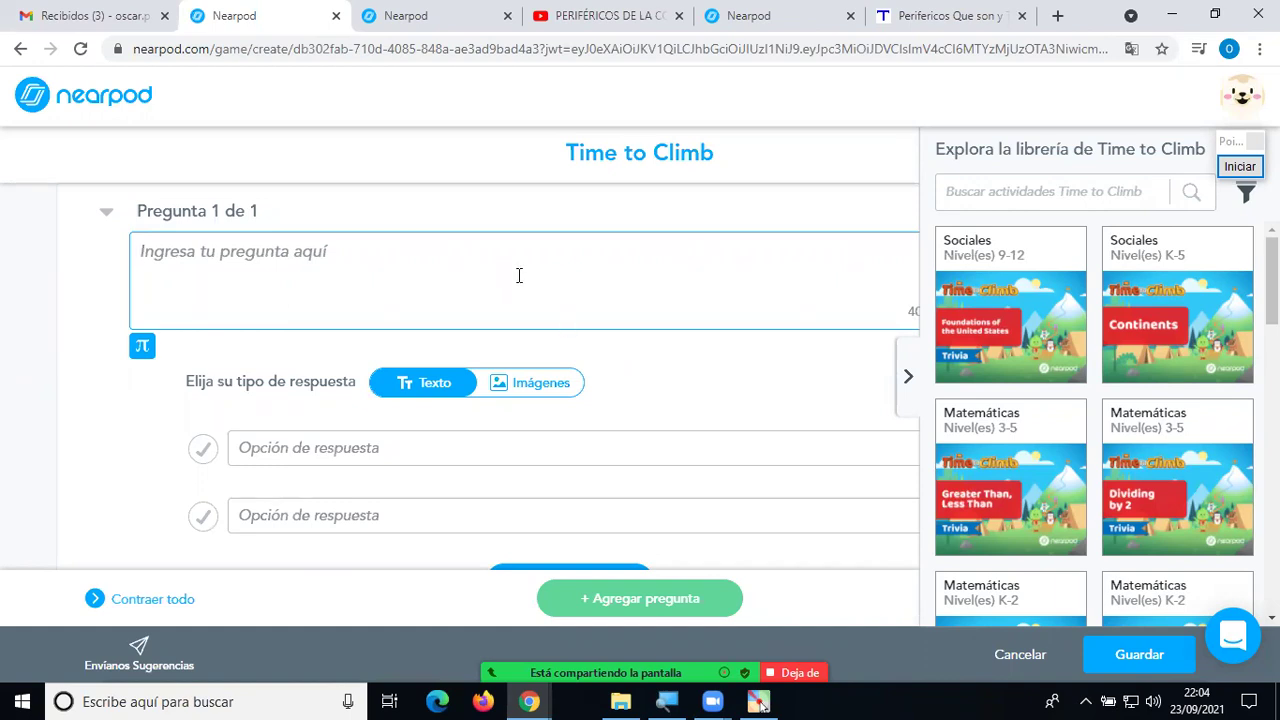
Move the annotation widget off the library panel and click into the question box to hide the library.
left_click(1226, 148)
left_click_drag(1224, 148, 912, 97)
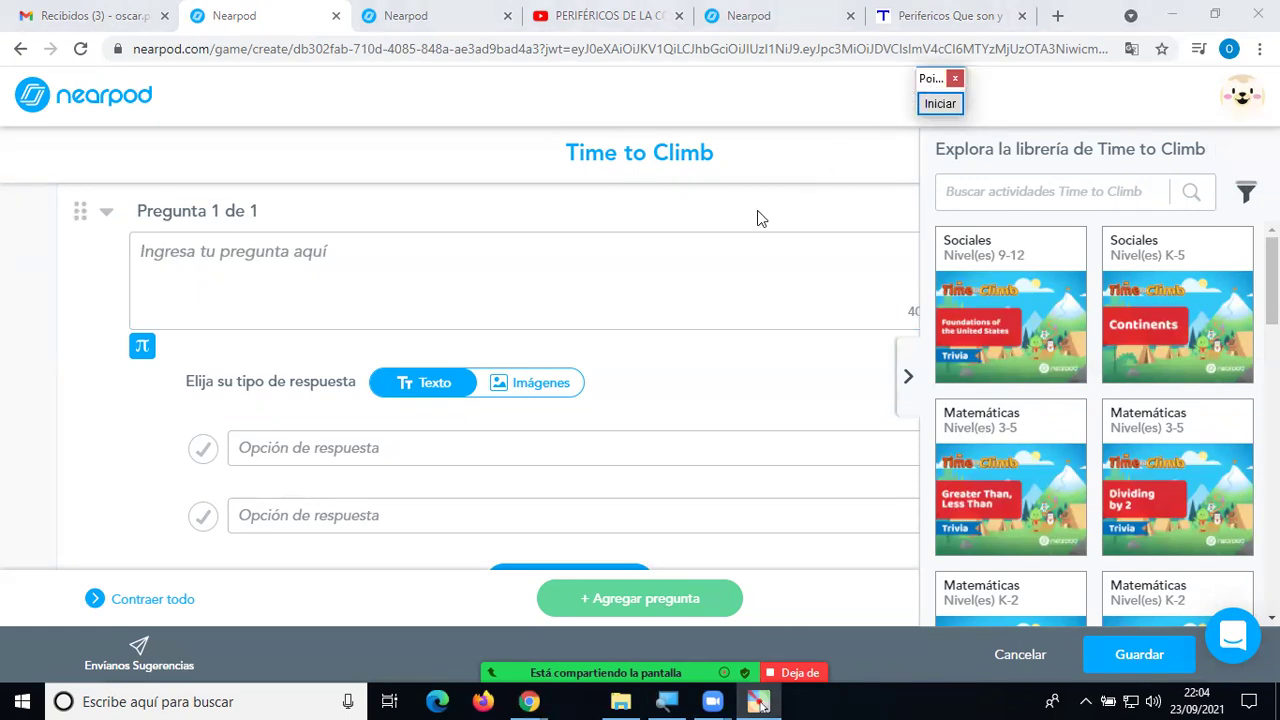
left_click(290, 262)
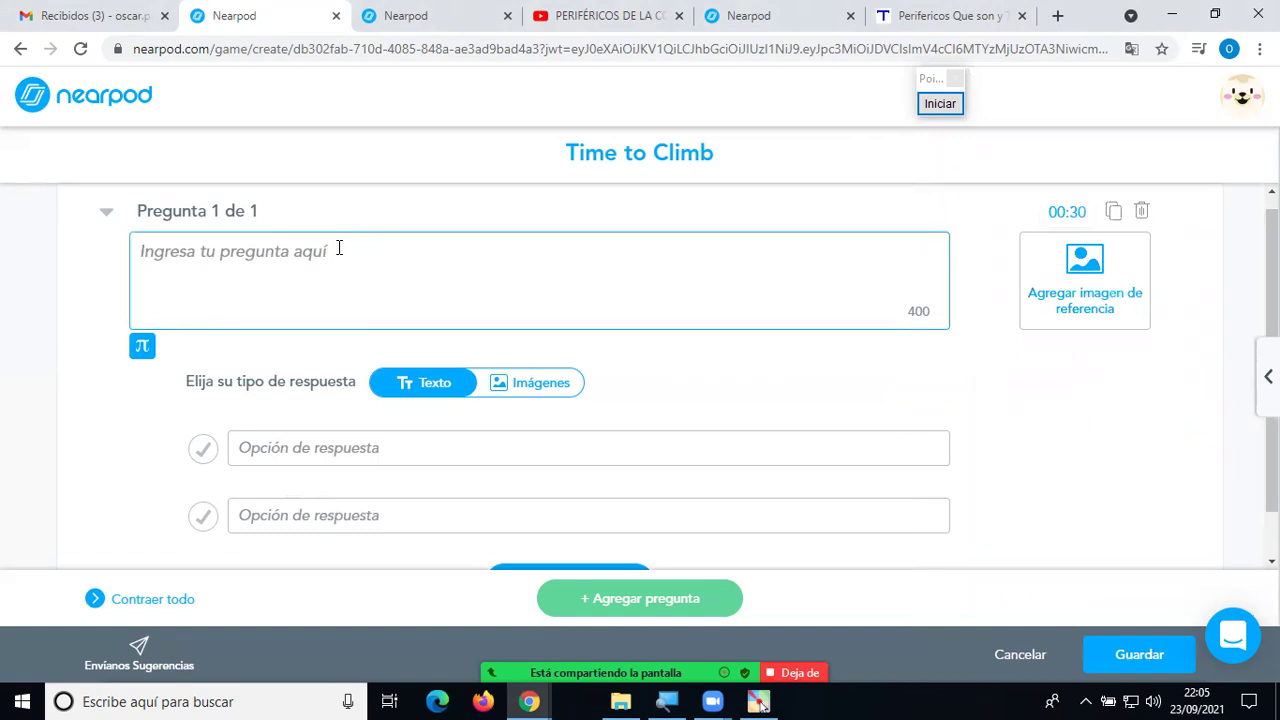
Enter the question 'Elegir el dispositivo de salida de datos'.
type("E")
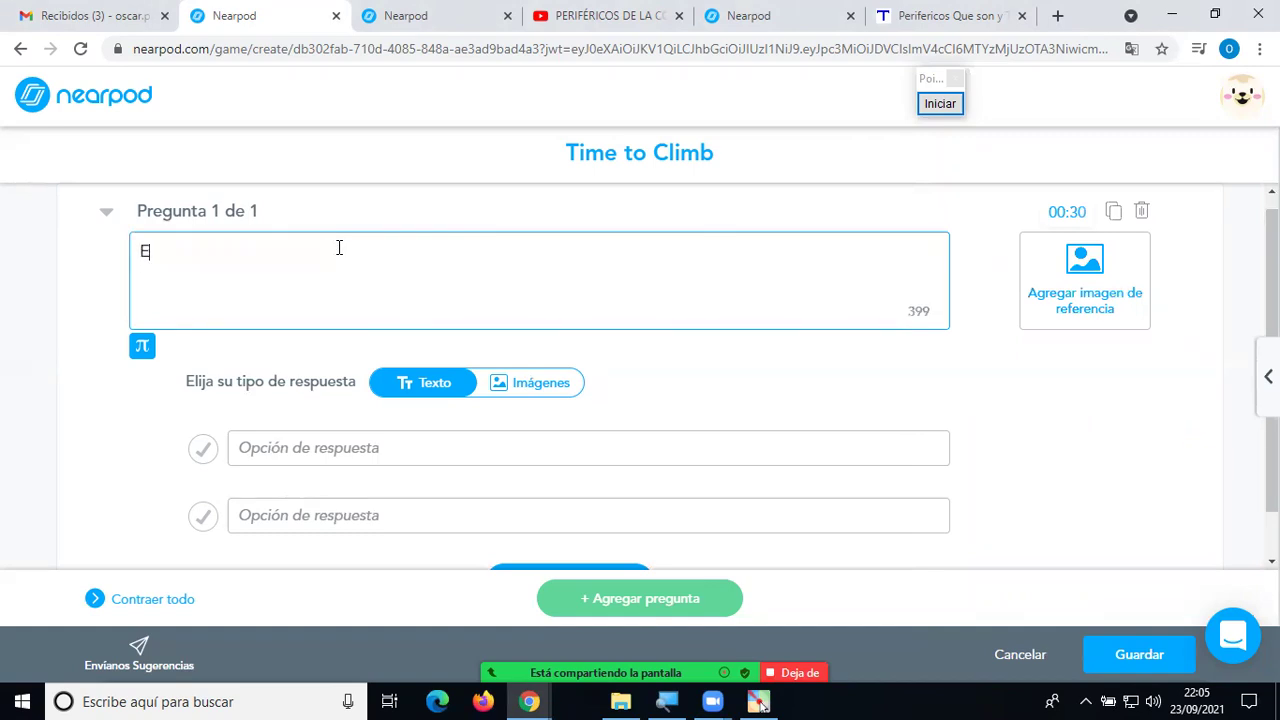
type("legir el disposi")
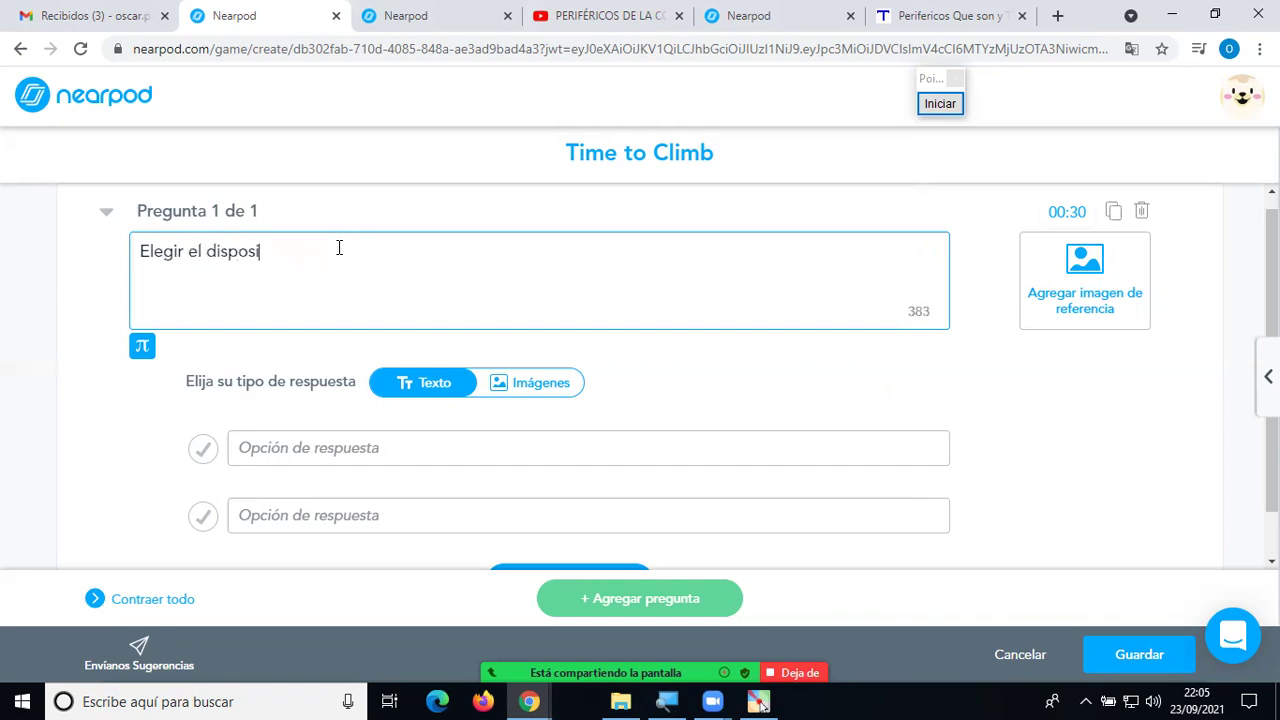
type("tivo de da")
key("BackSpace")
type("salidf")
type(" de datos")
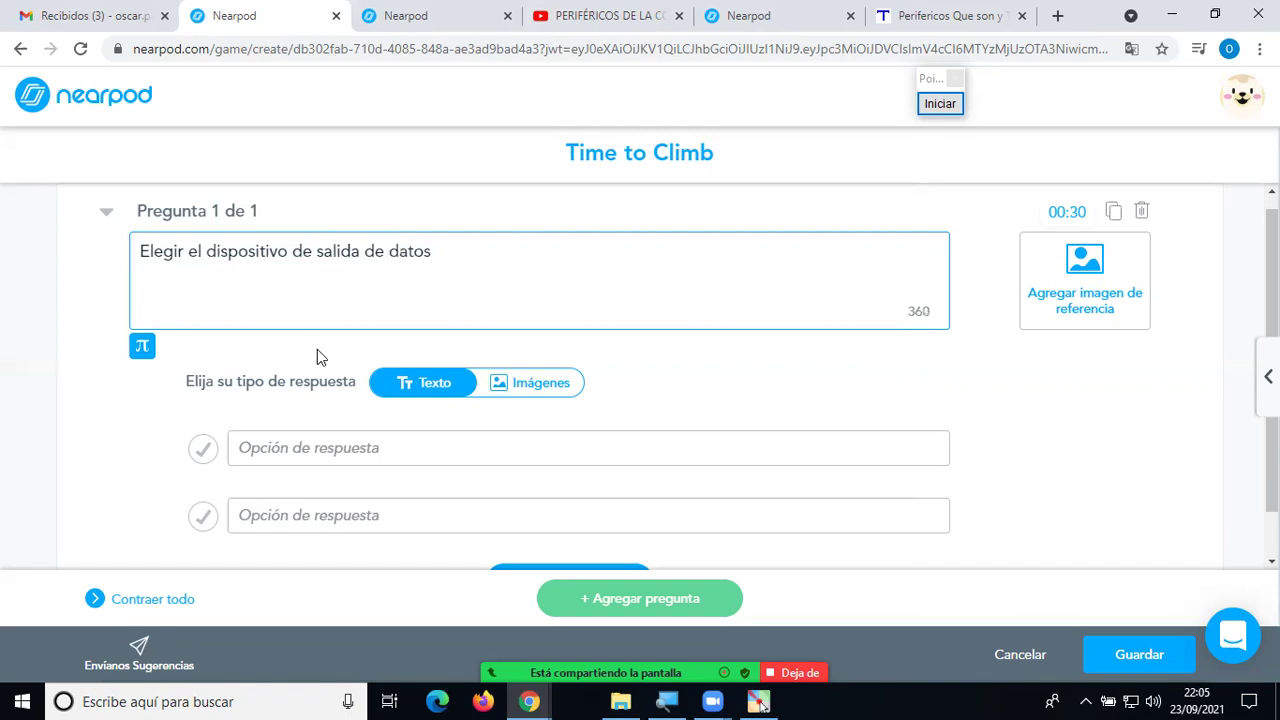
Fill in four answers: Impresora, Teclado, Ratón and Escáner.
left_click(305, 448)
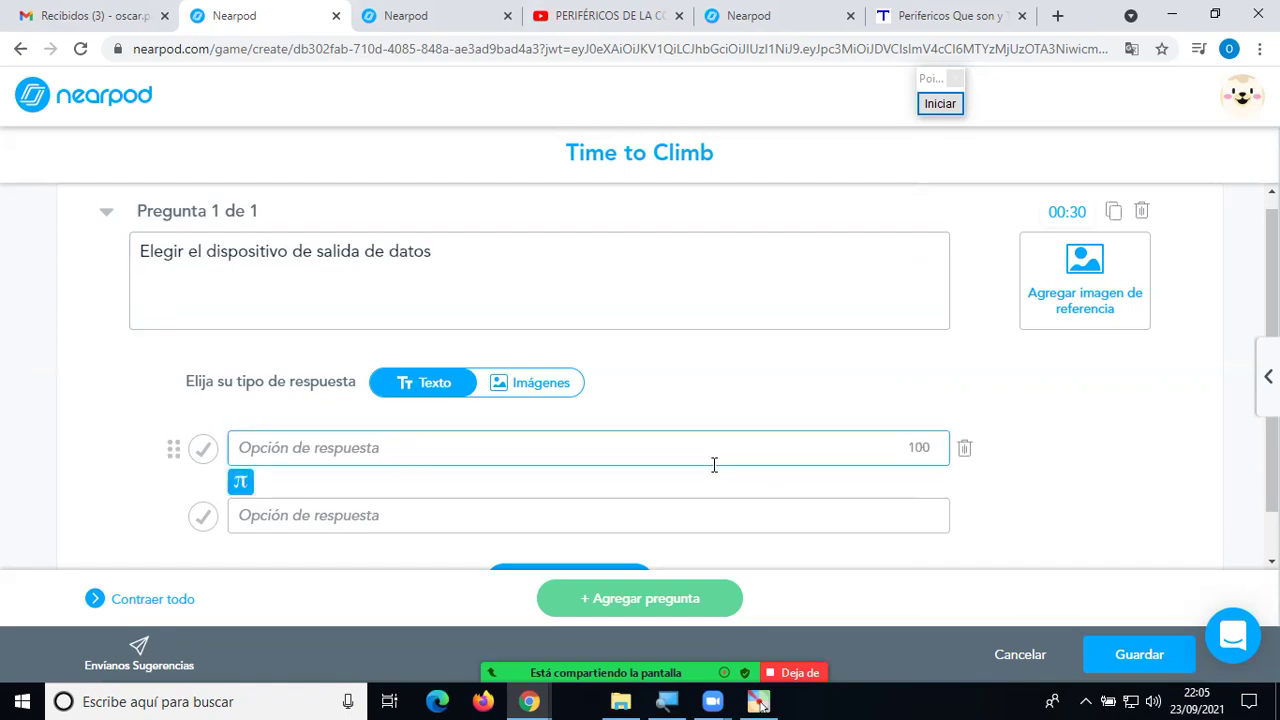
type("Impresora")
left_click(509, 516)
type("Teclado")
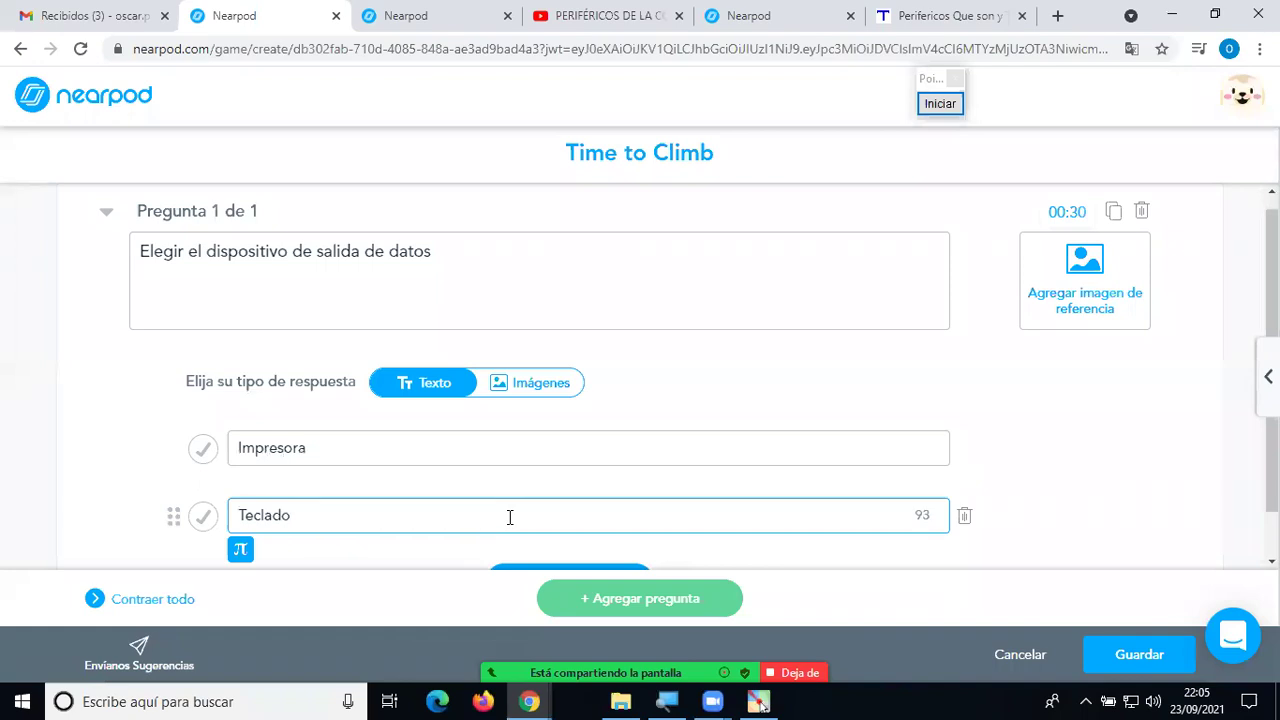
scroll(515, 512, "down", 1)
left_click(525, 525)
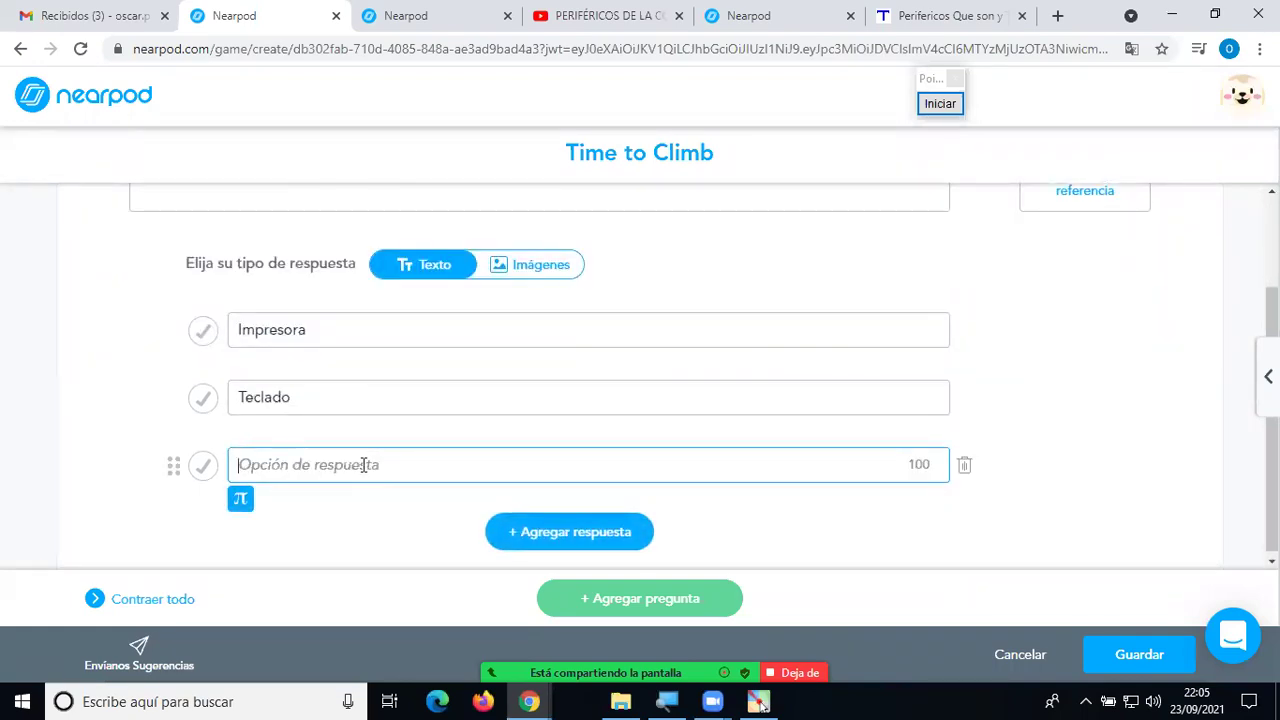
type("Ratón")
left_click(571, 532)
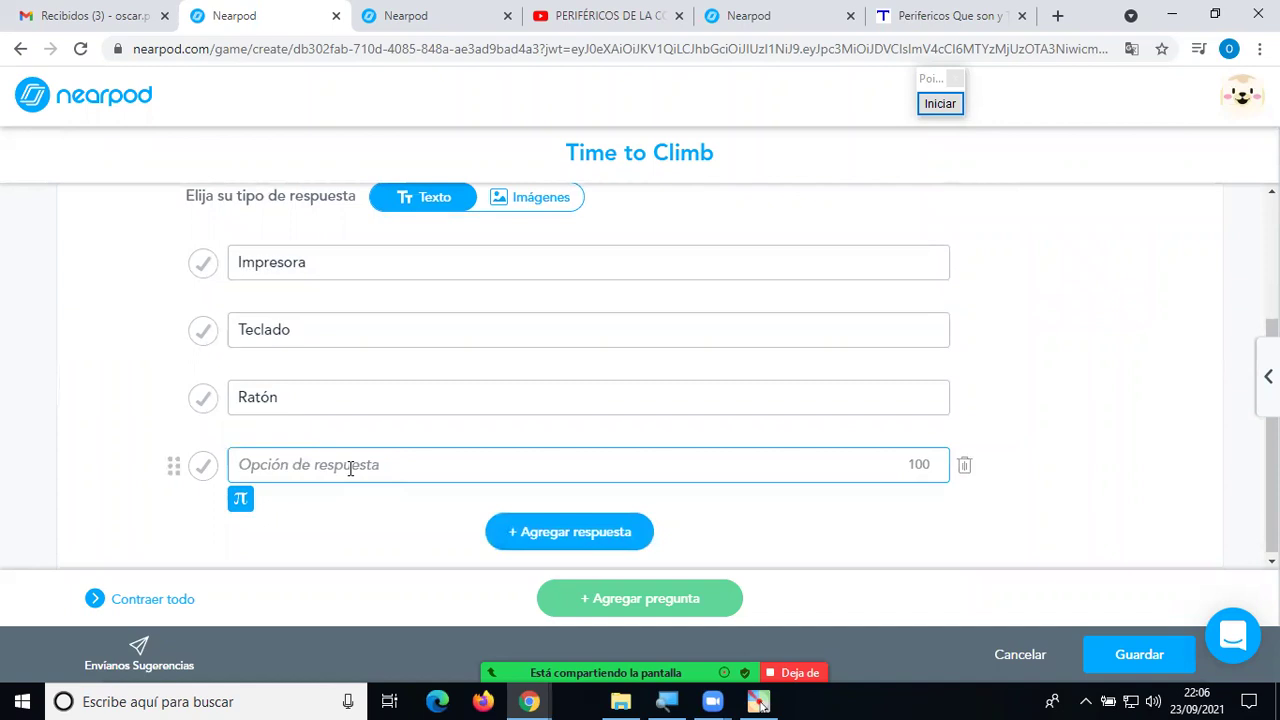
type("Esc")
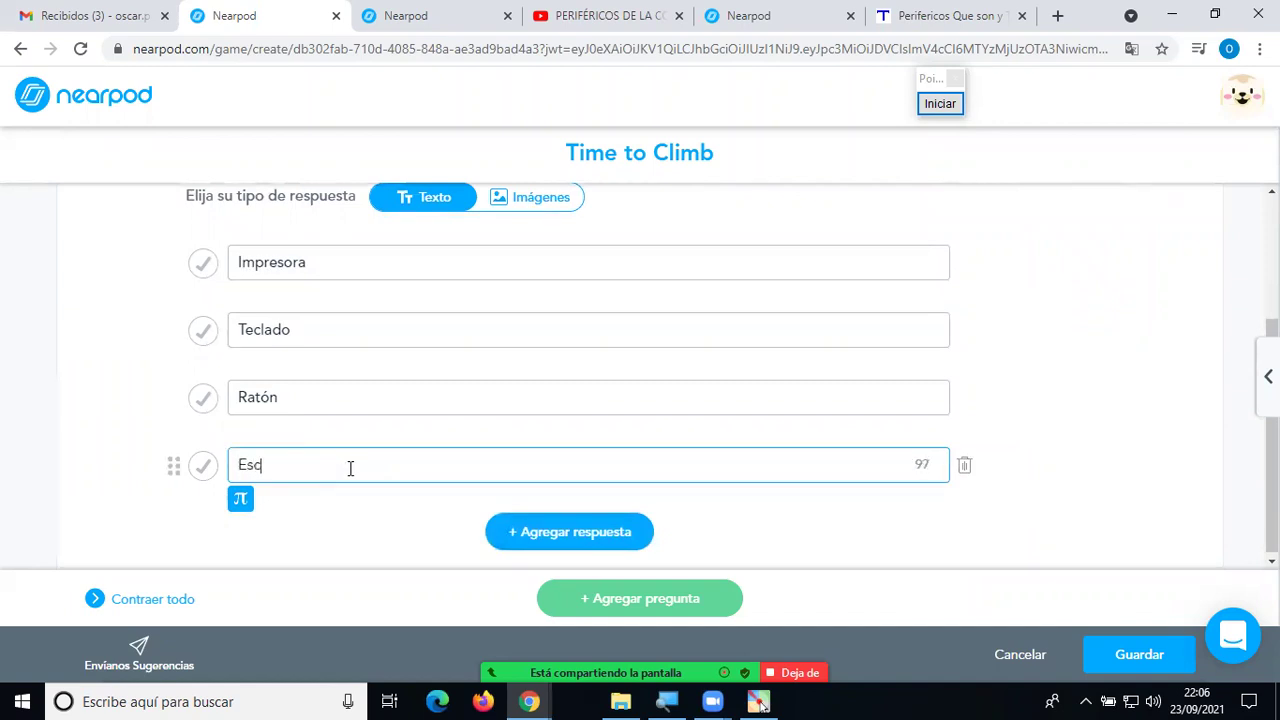
type("áner")
Mark Impresora as the correct answer.
scroll(316, 380, "up", 3)
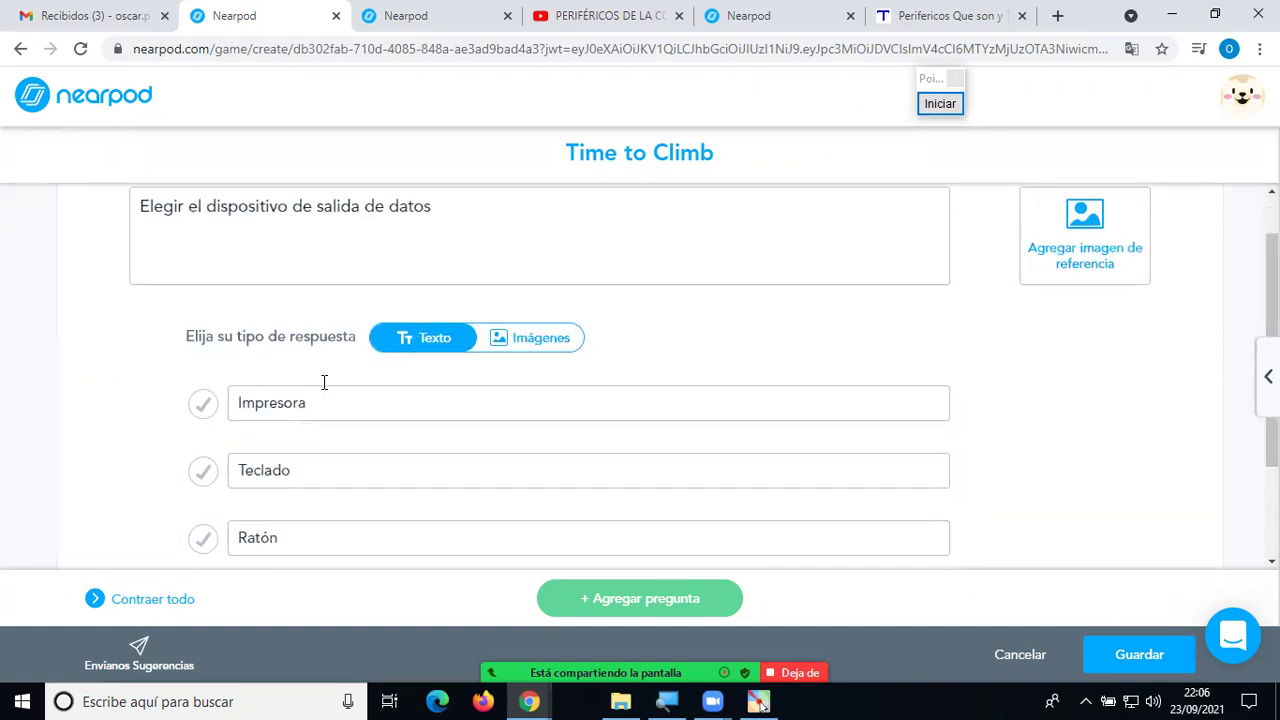
scroll(324, 382, "down", 3)
left_click(205, 264)
scroll(494, 318, "up", 1)
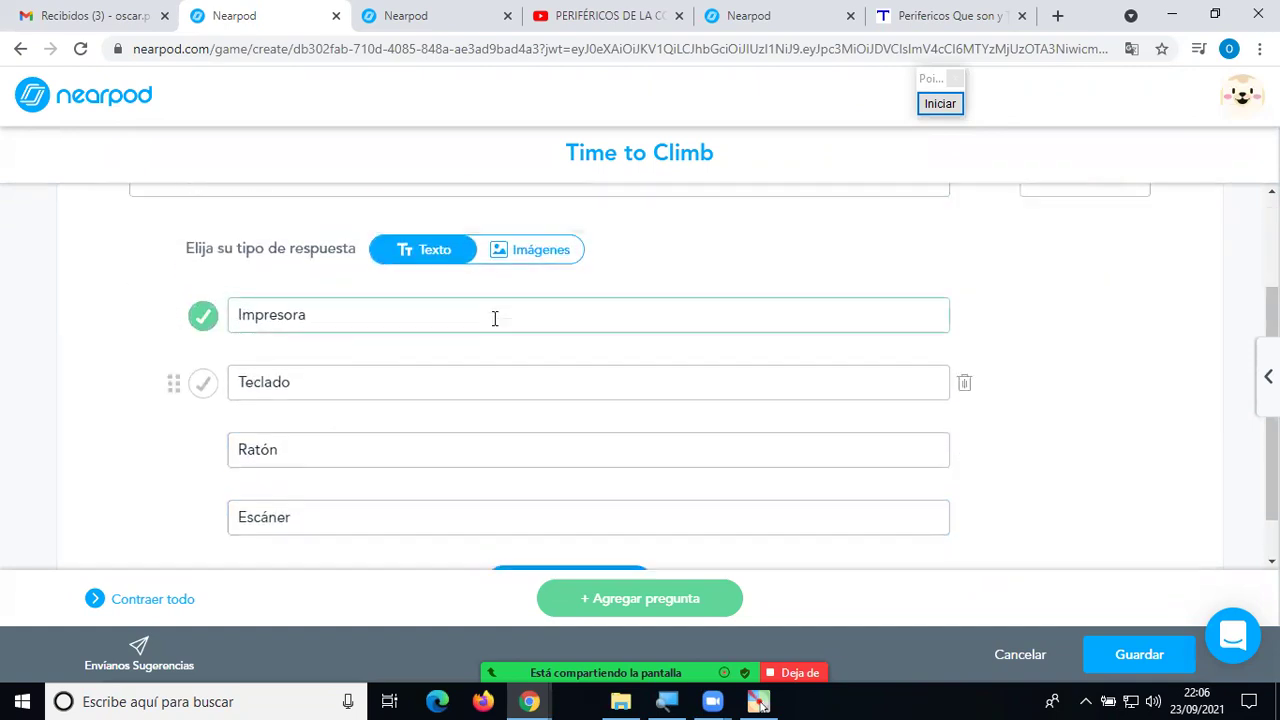
scroll(494, 318, "up", 3)
scroll(500, 317, "down", 4)
scroll(500, 320, "up", 2)
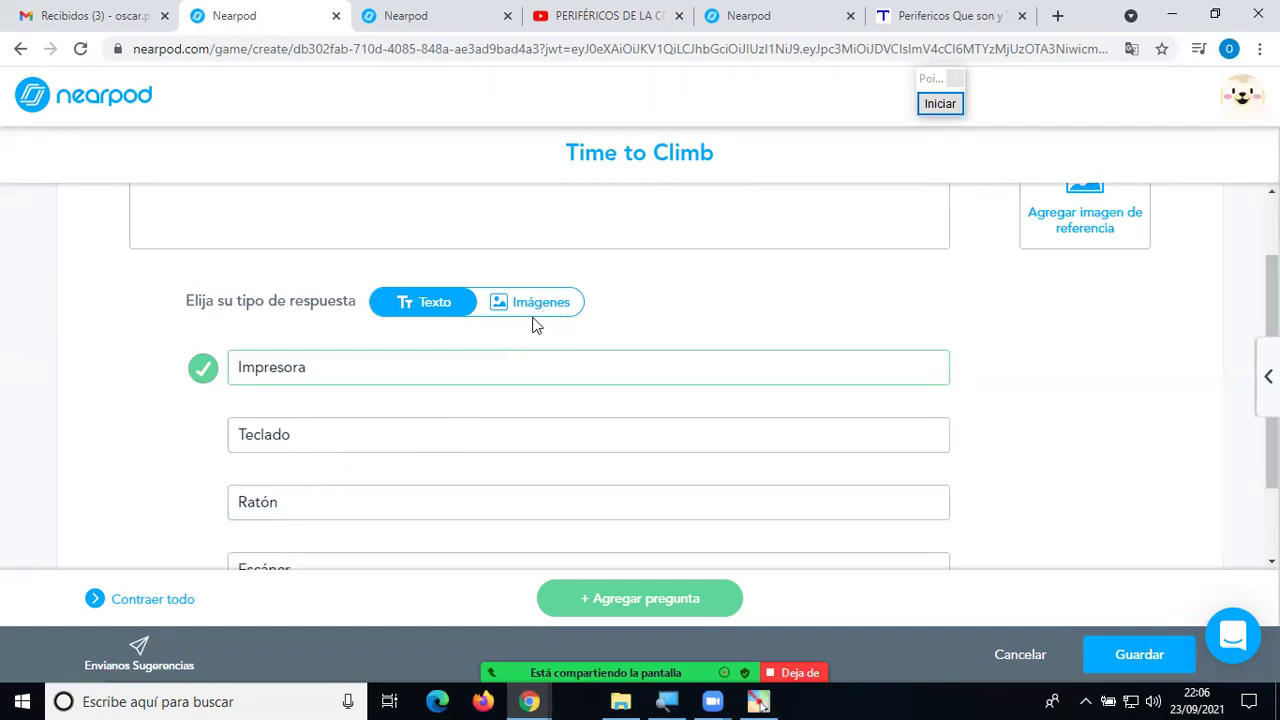
scroll(531, 354, "down", 1)
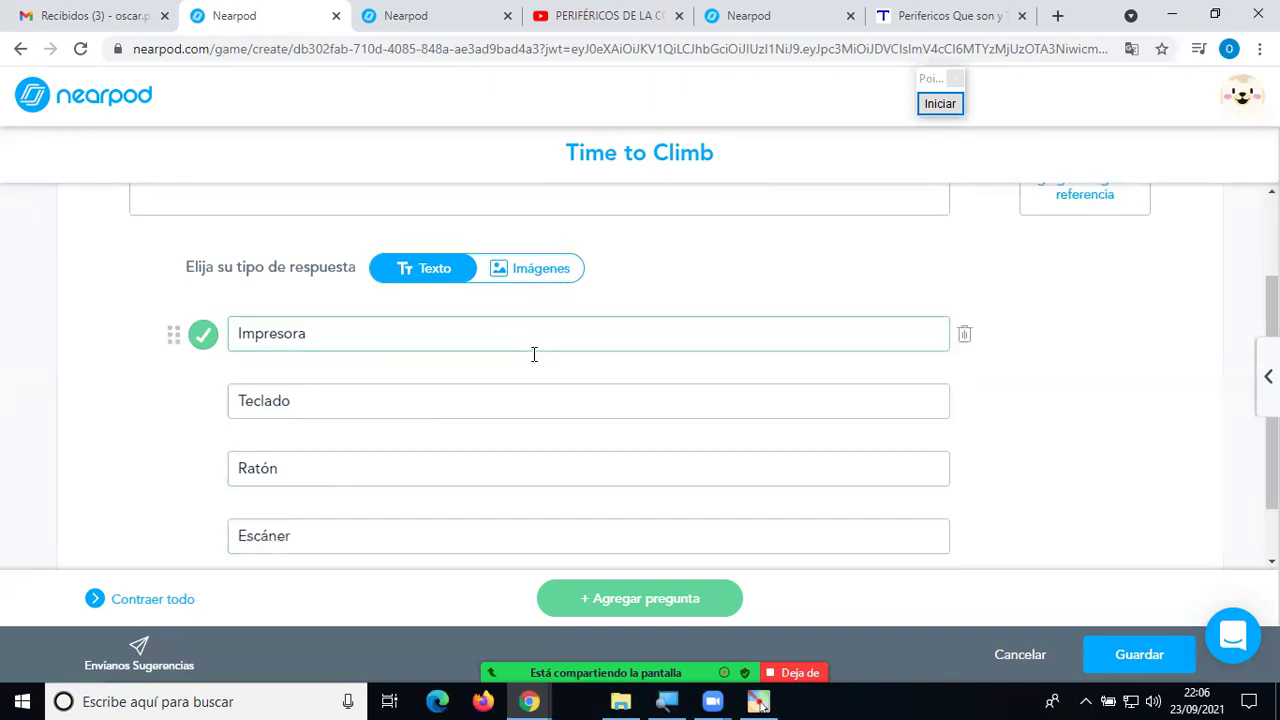
left_click(674, 601)
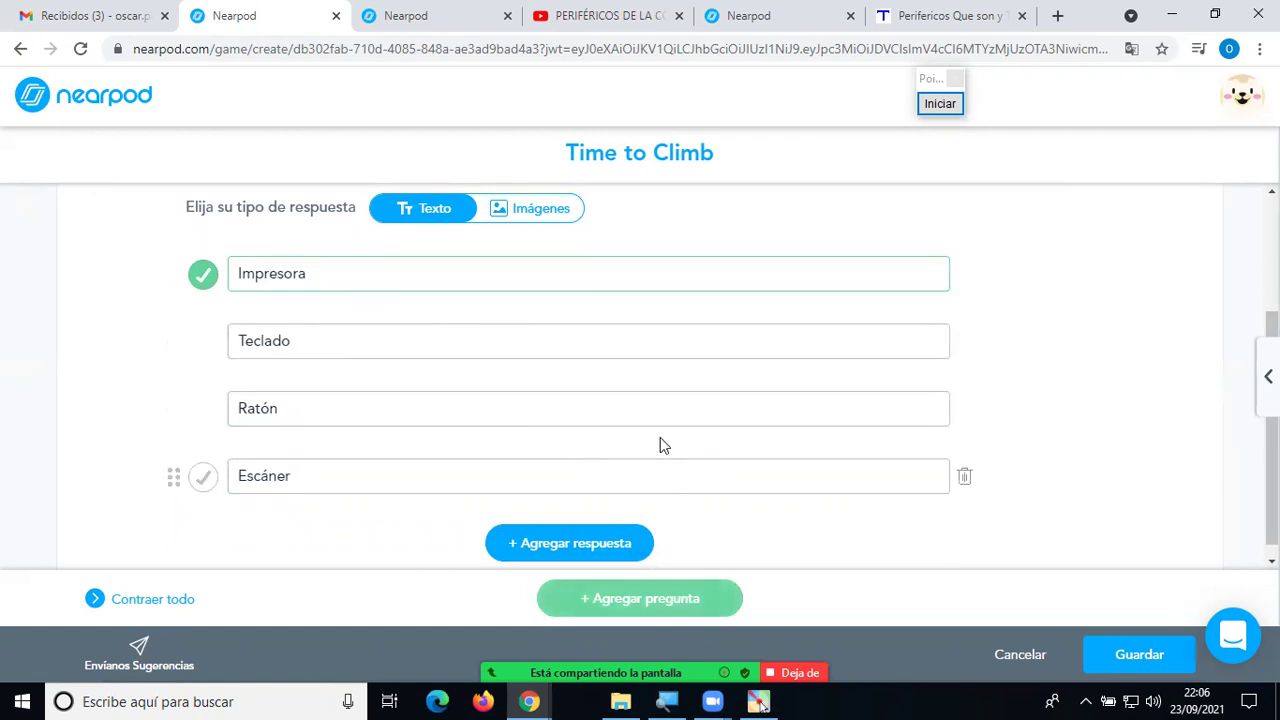
scroll(660, 437, "up", 2)
scroll(498, 400, "down", 2)
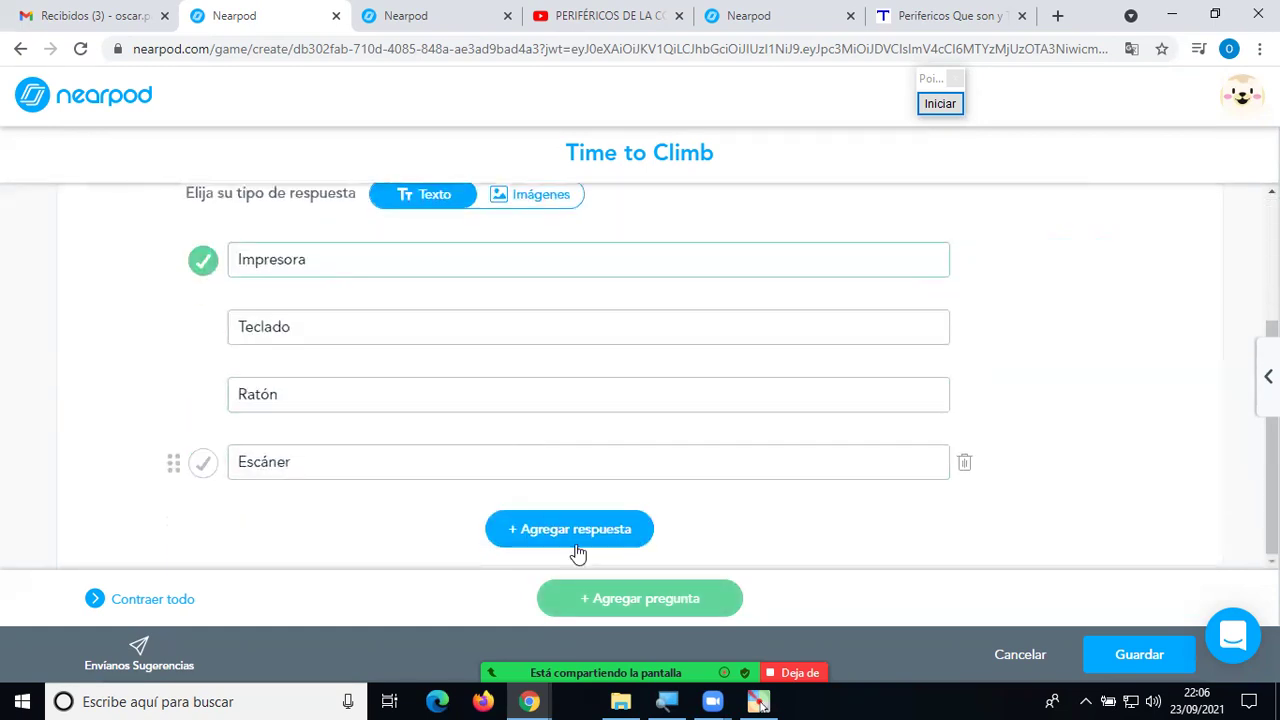
Add question 2 'Seleccionar la Impresora' and set its answer type to Imágenes.
left_click(674, 601)
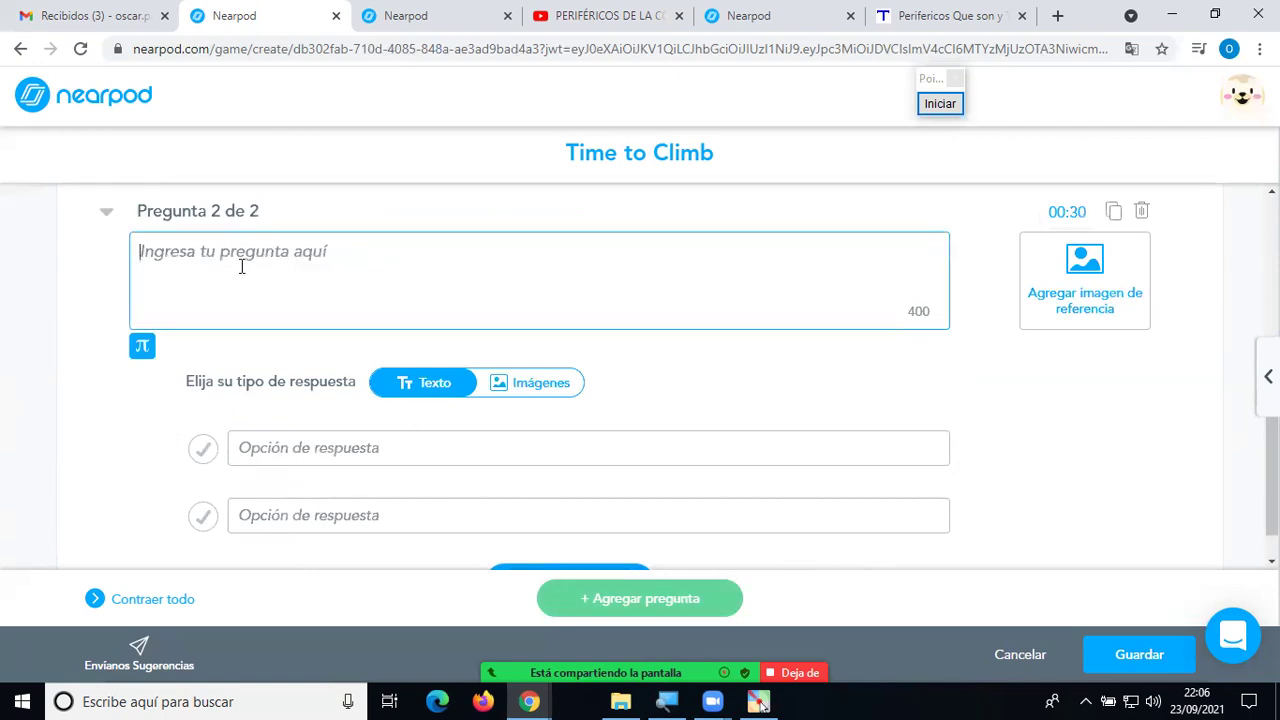
type("Sele")
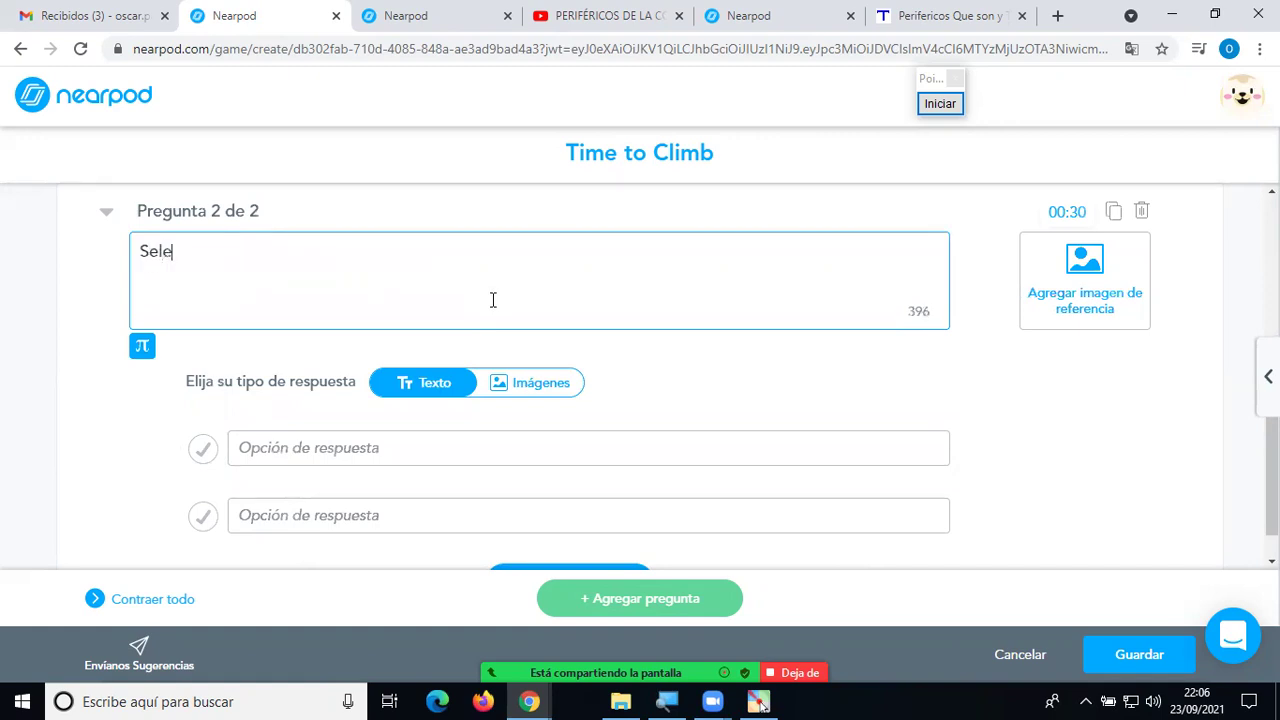
type("ccionar la Impresora")
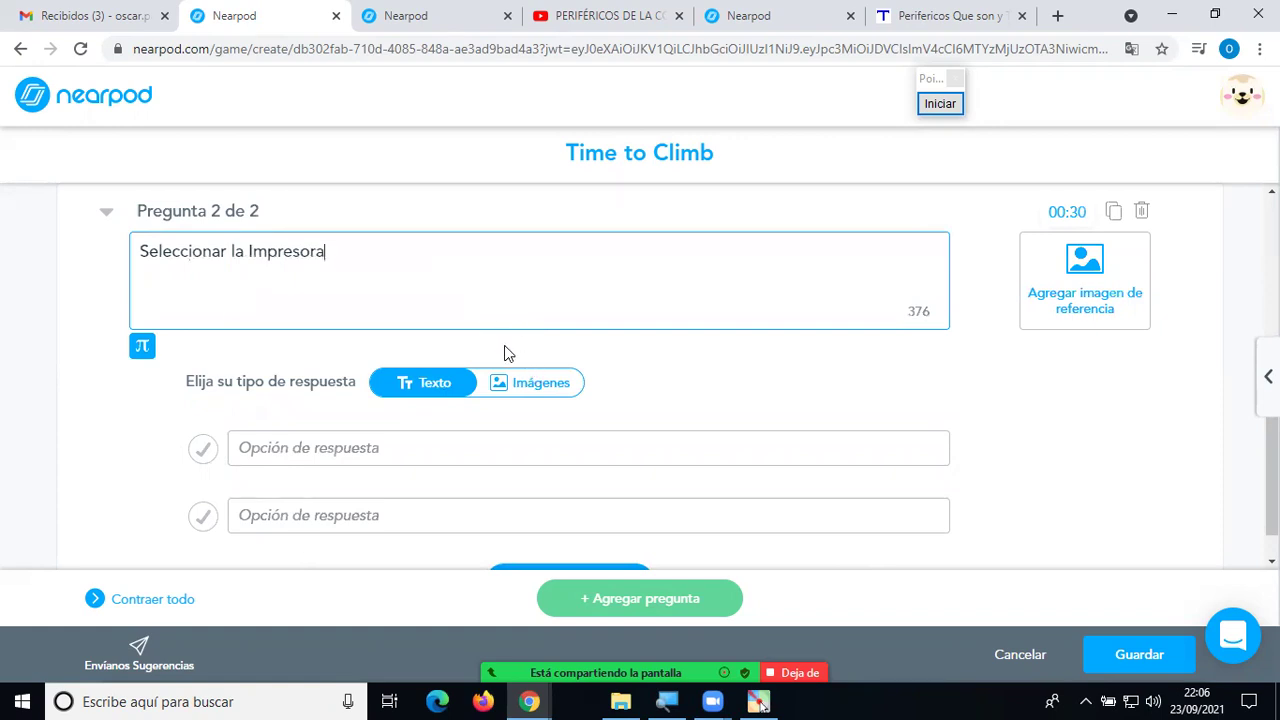
left_click(535, 390)
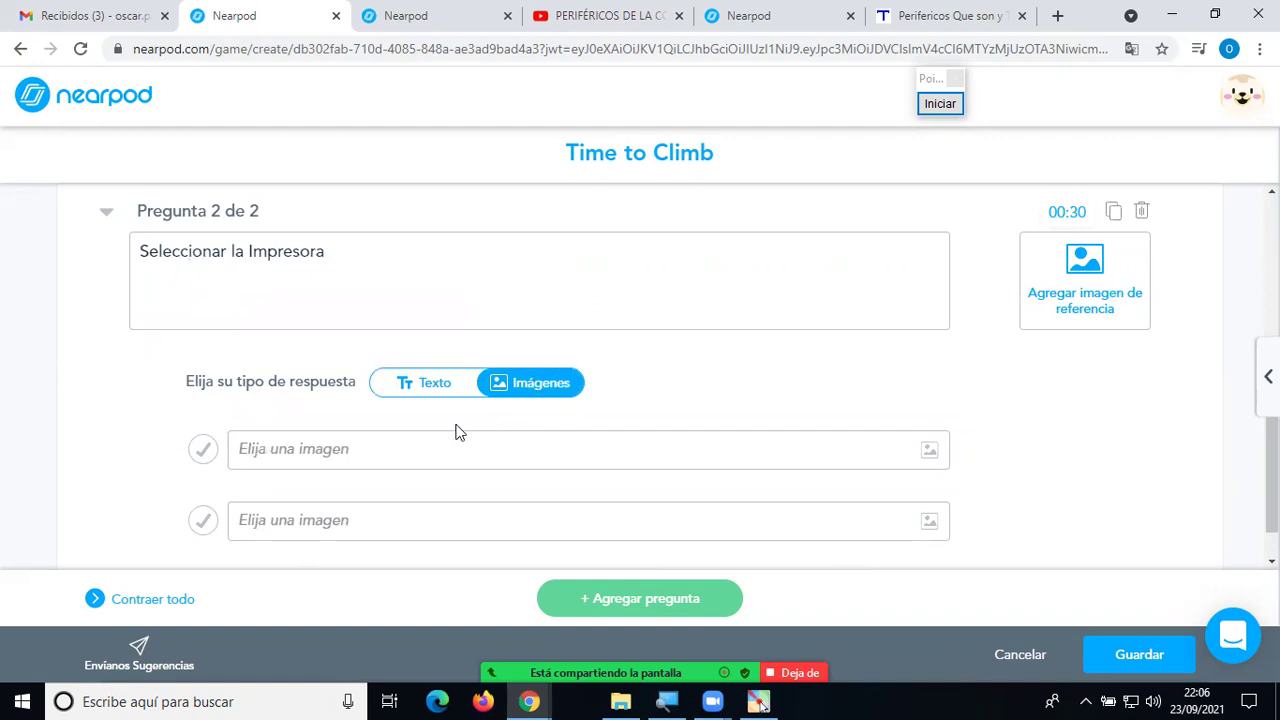
left_click(421, 386)
left_click(362, 447)
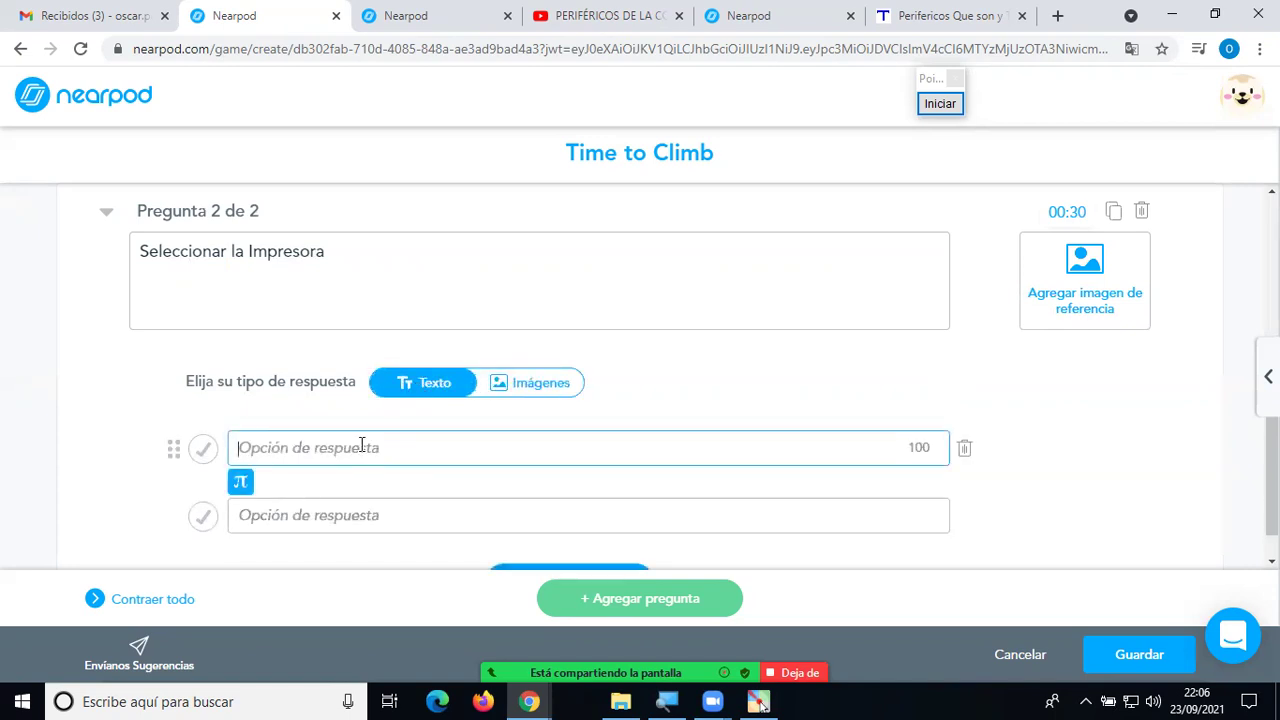
type("xx")
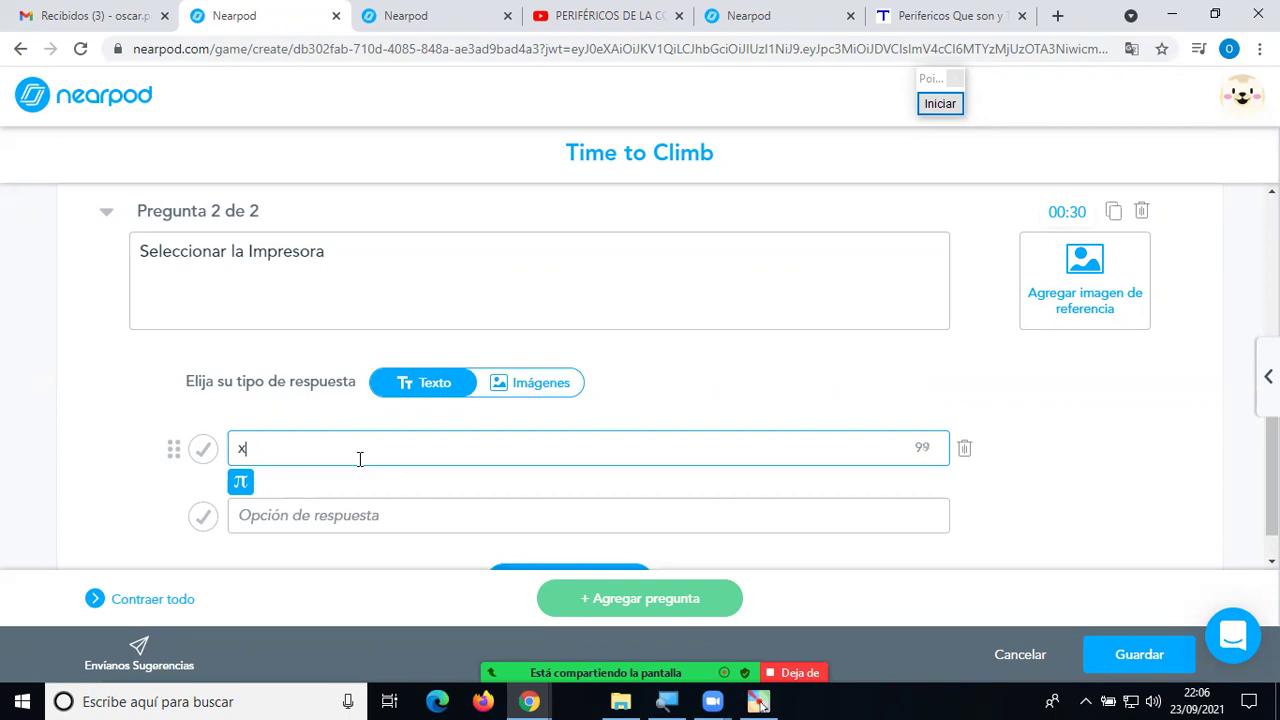
key("BackSpace")
left_click(545, 380)
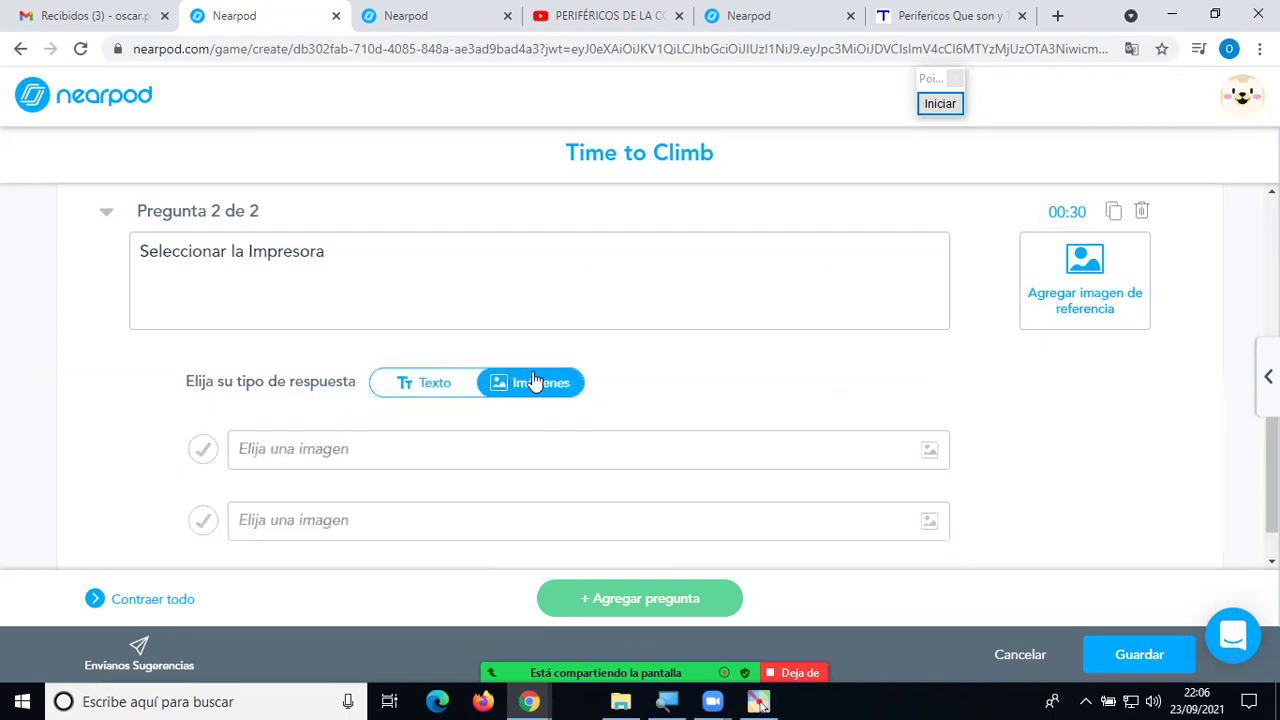
Set the first image answer to a keyboard picture found by searching 'Teclado'.
left_click(302, 455)
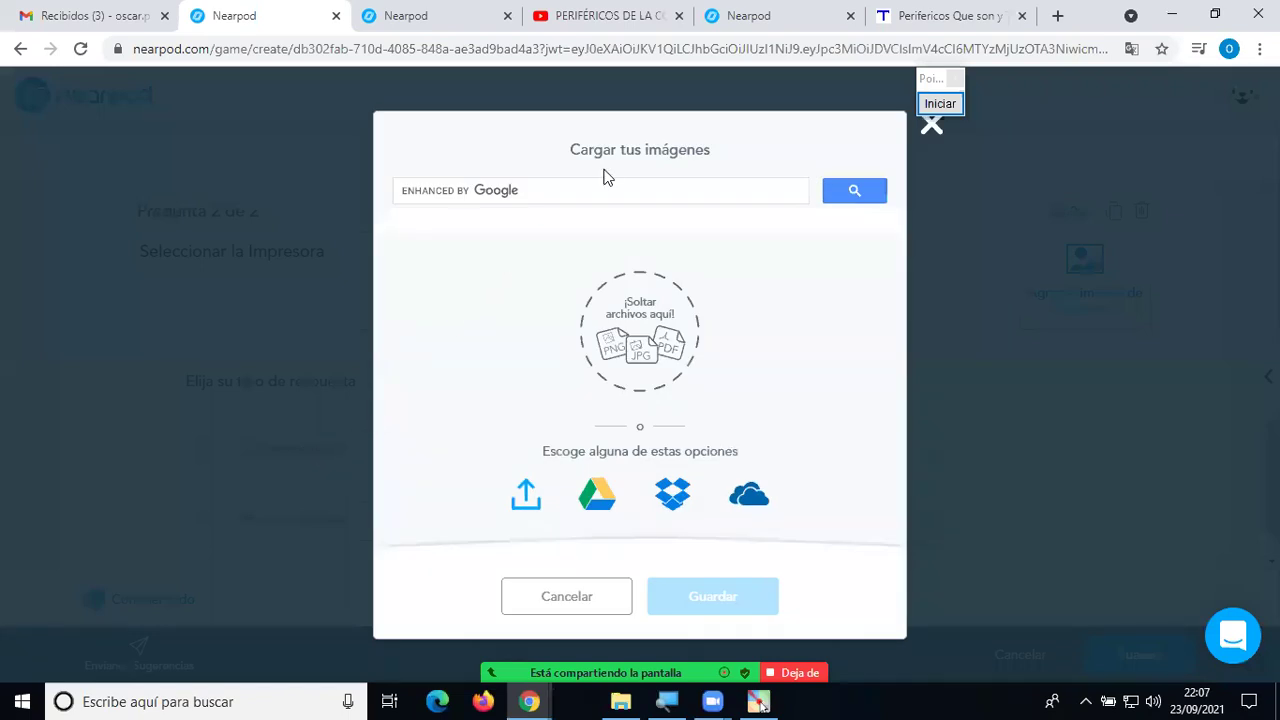
left_click(587, 191)
type("Teclado")
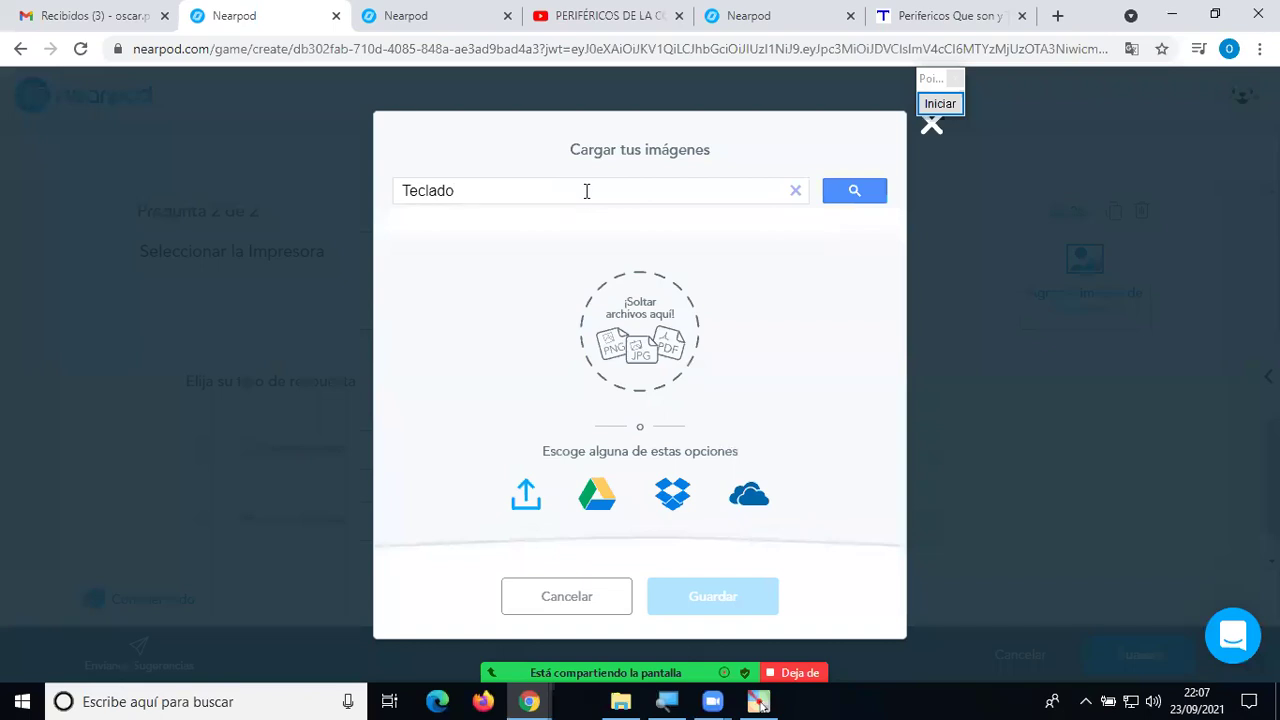
key("Return")
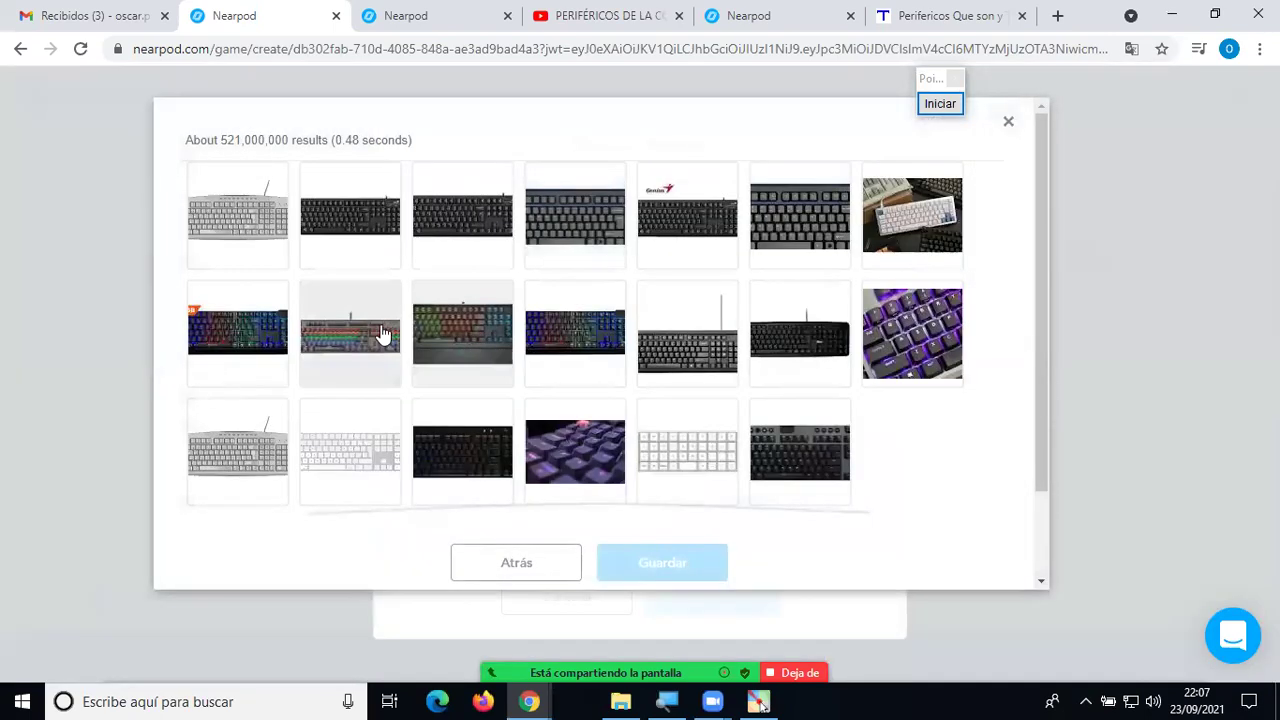
left_click(333, 342)
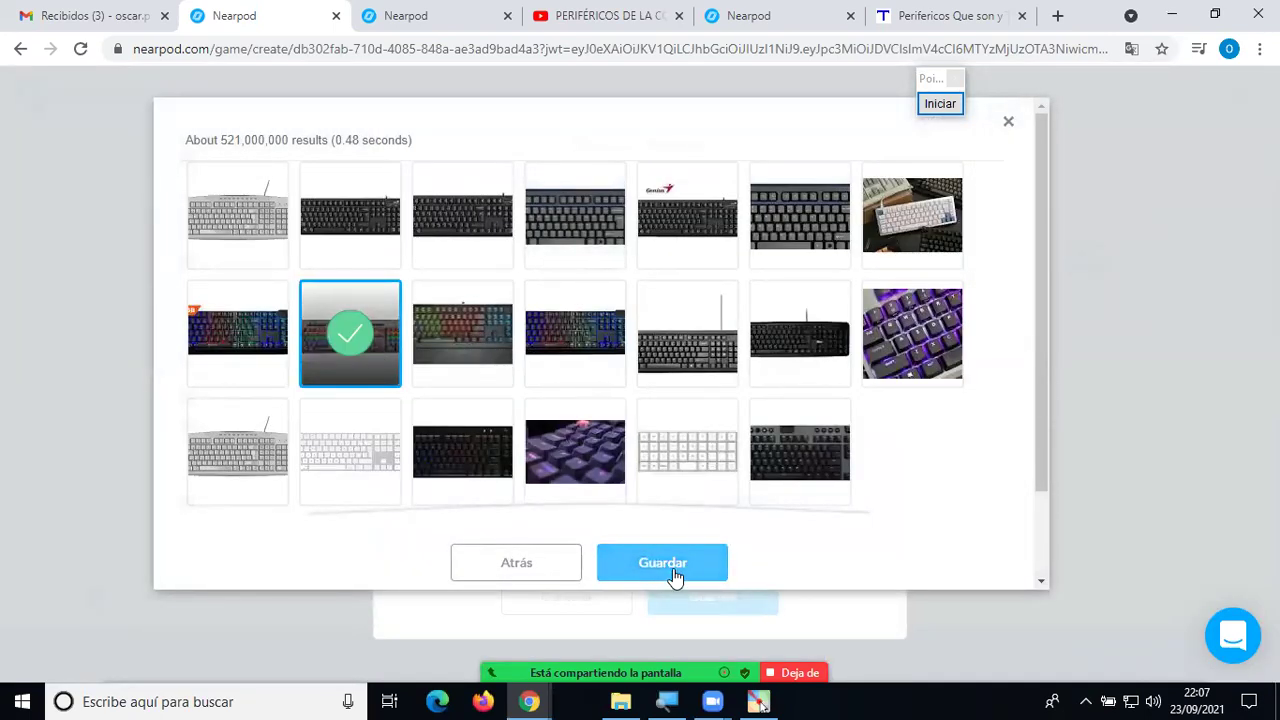
left_click(662, 563)
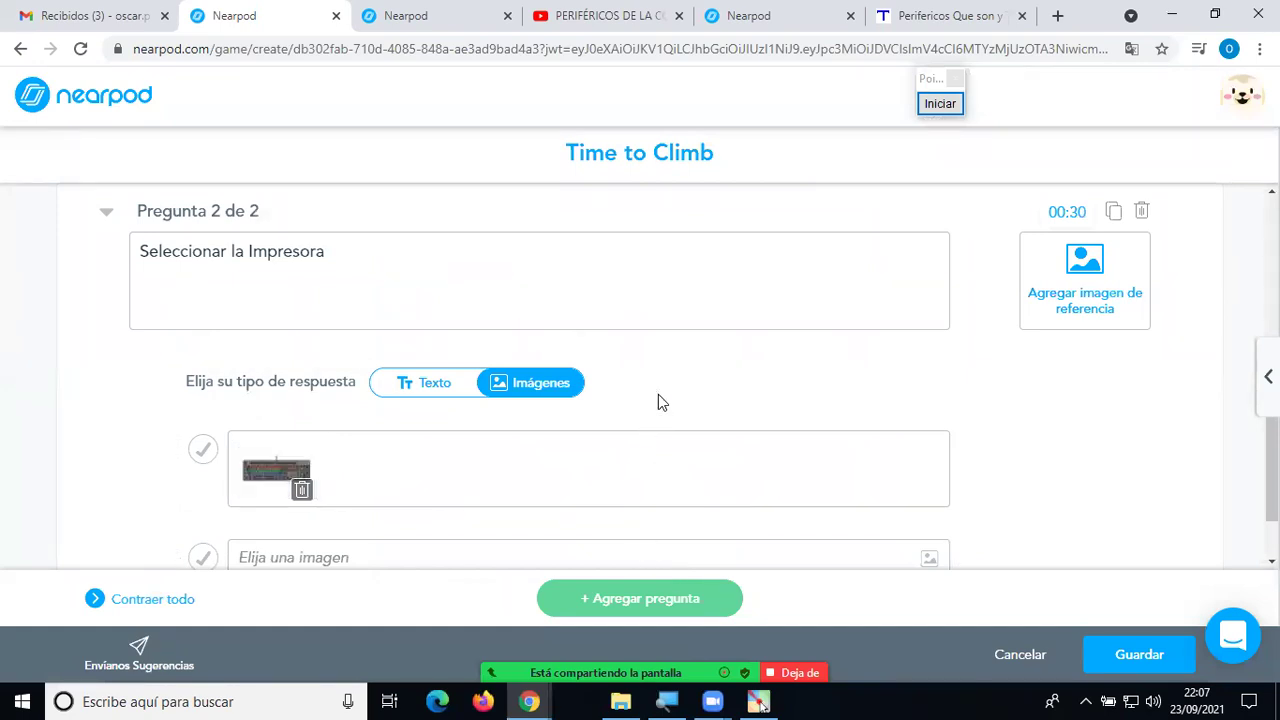
scroll(658, 402, "down", 1)
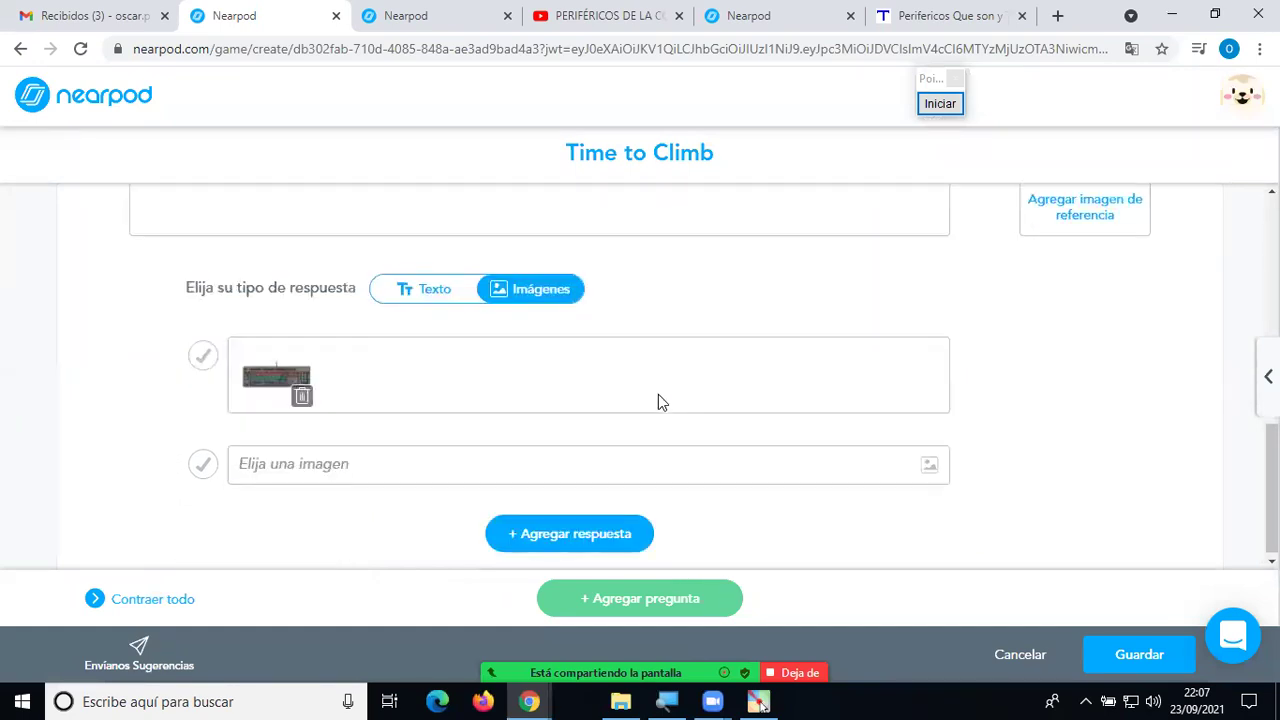
Set the second image answer to the rainbow gaming mouse found by searching 'mouse'.
left_click(300, 469)
left_click(540, 186)
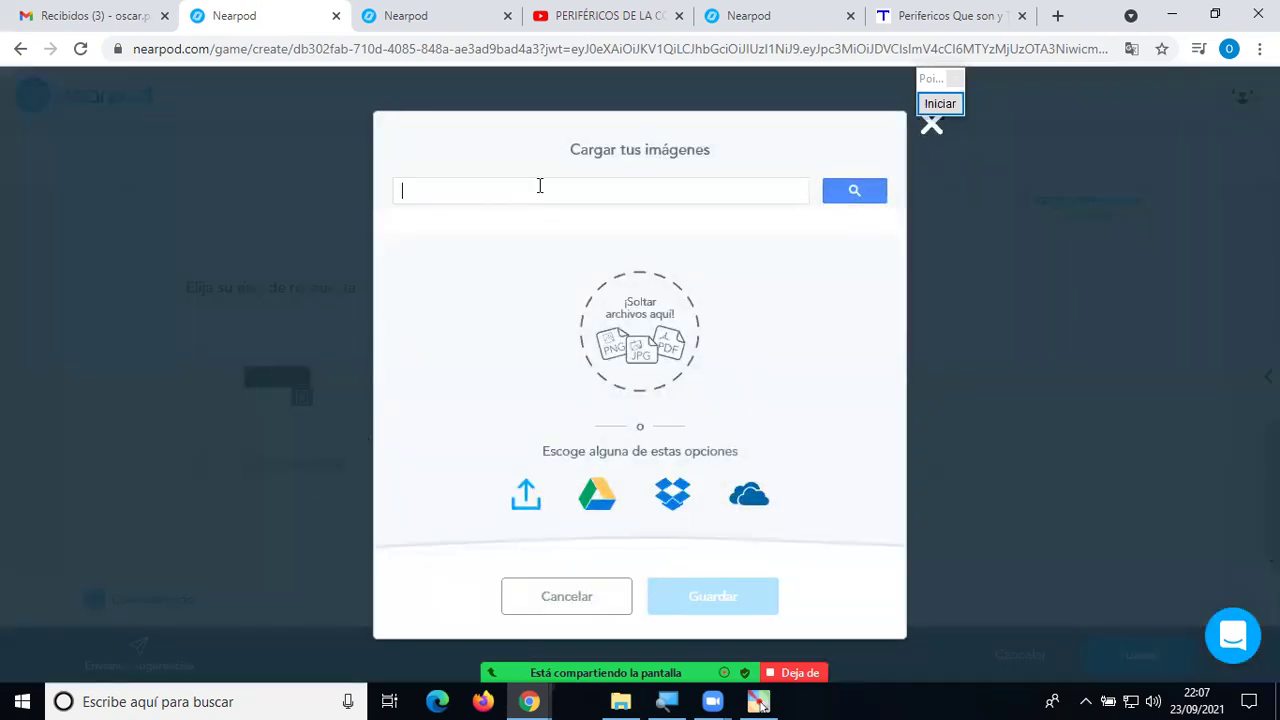
type("mouse")
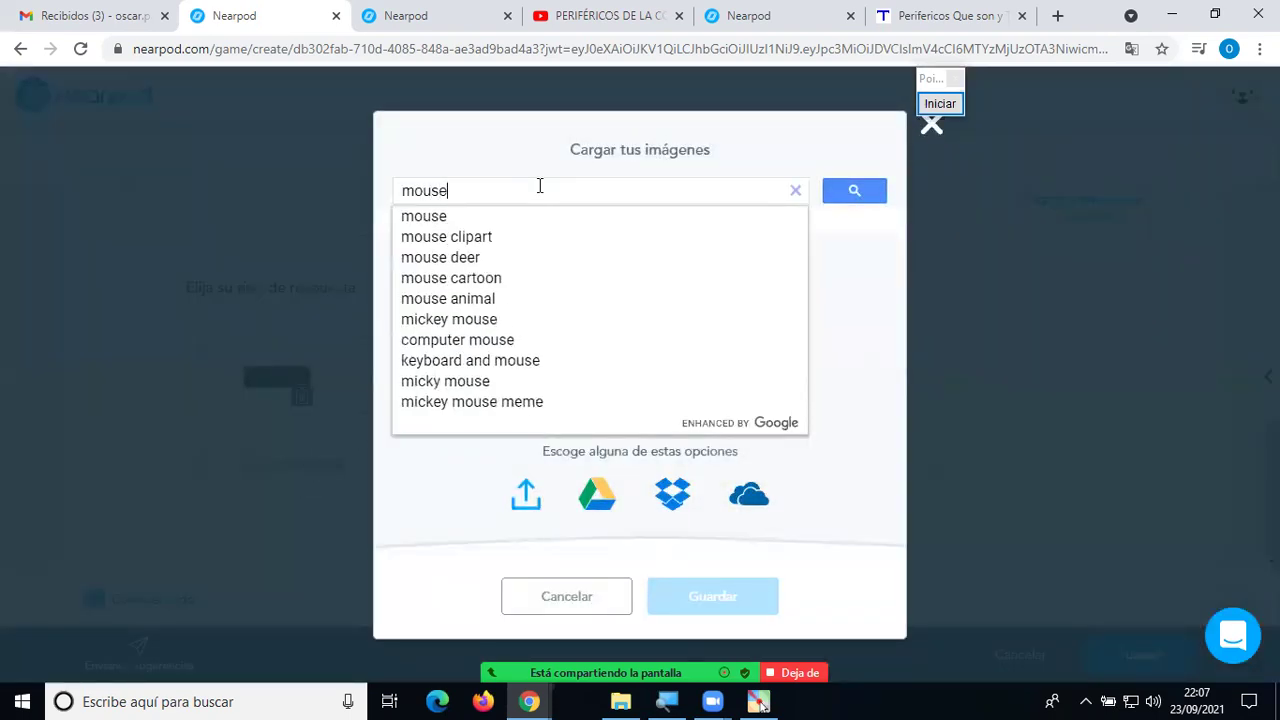
key("Return")
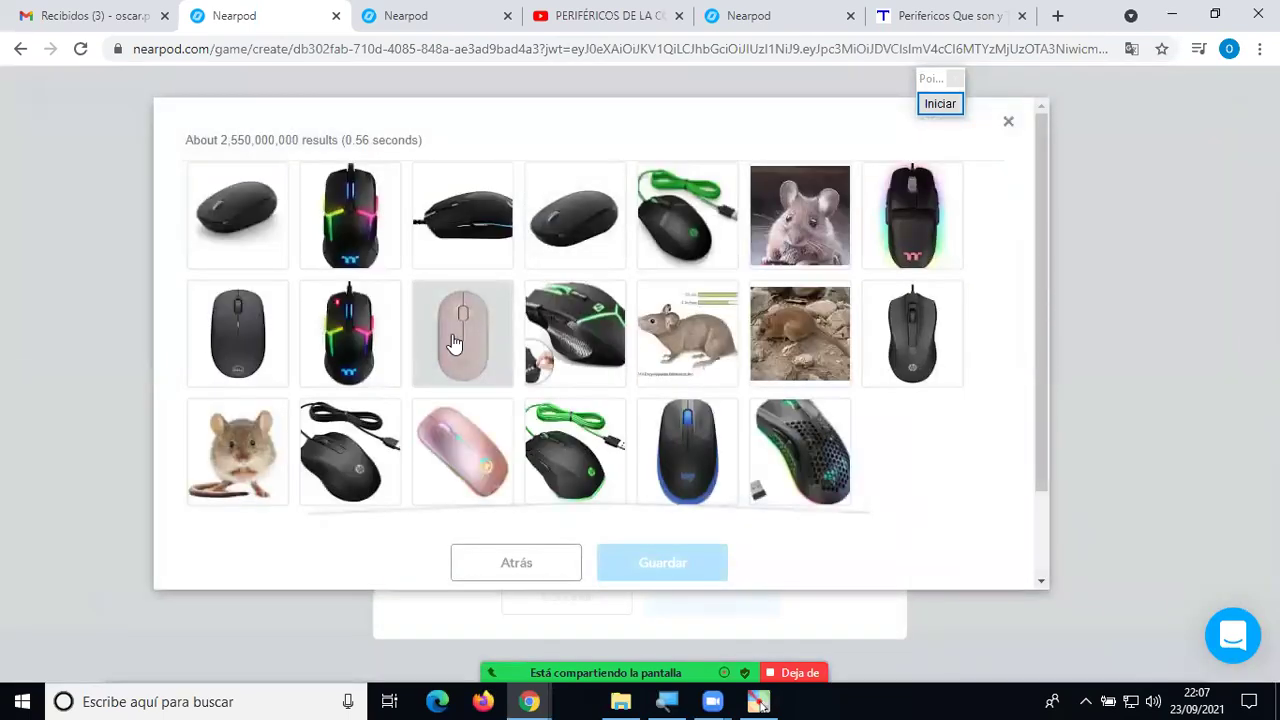
left_click(380, 340)
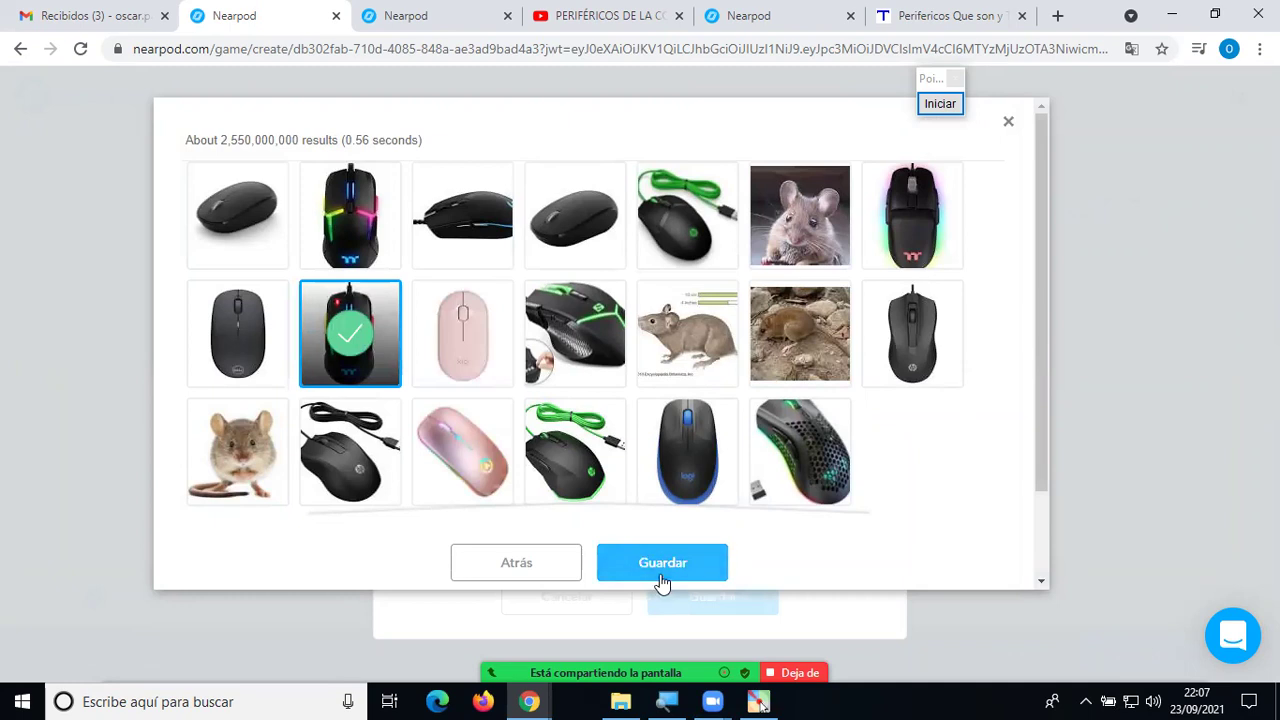
left_click(662, 562)
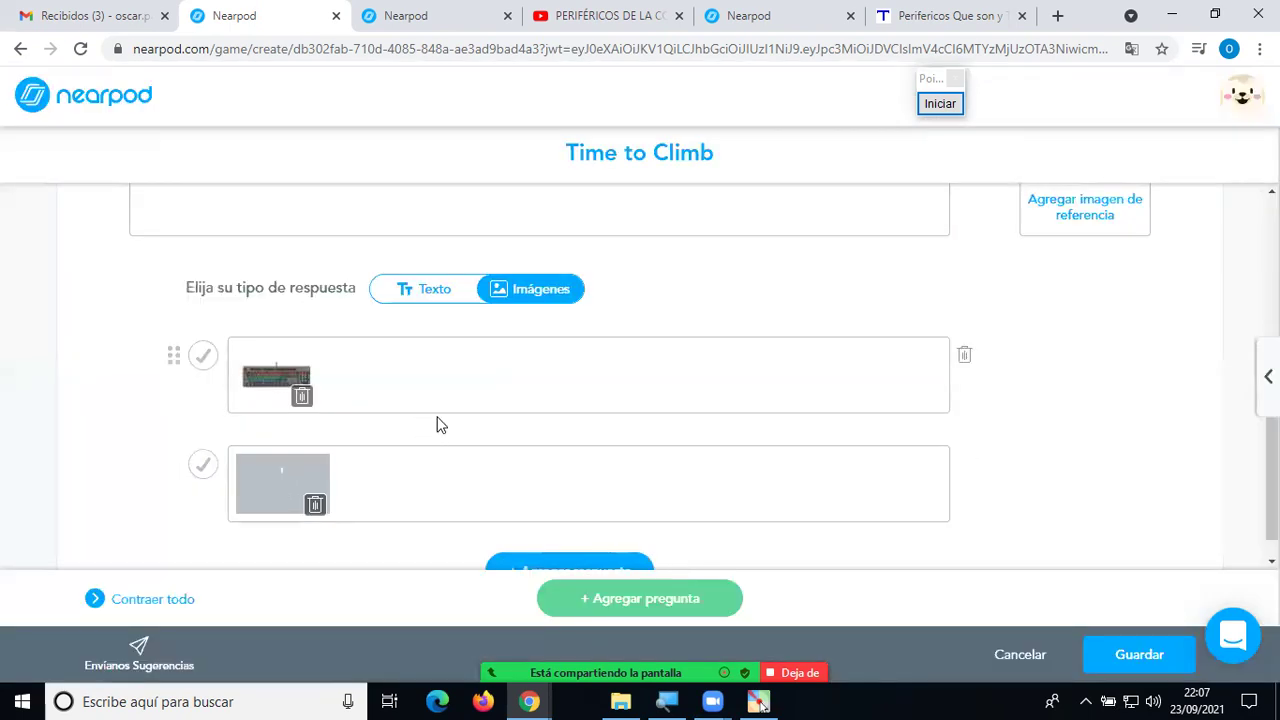
scroll(437, 423, "down", 1)
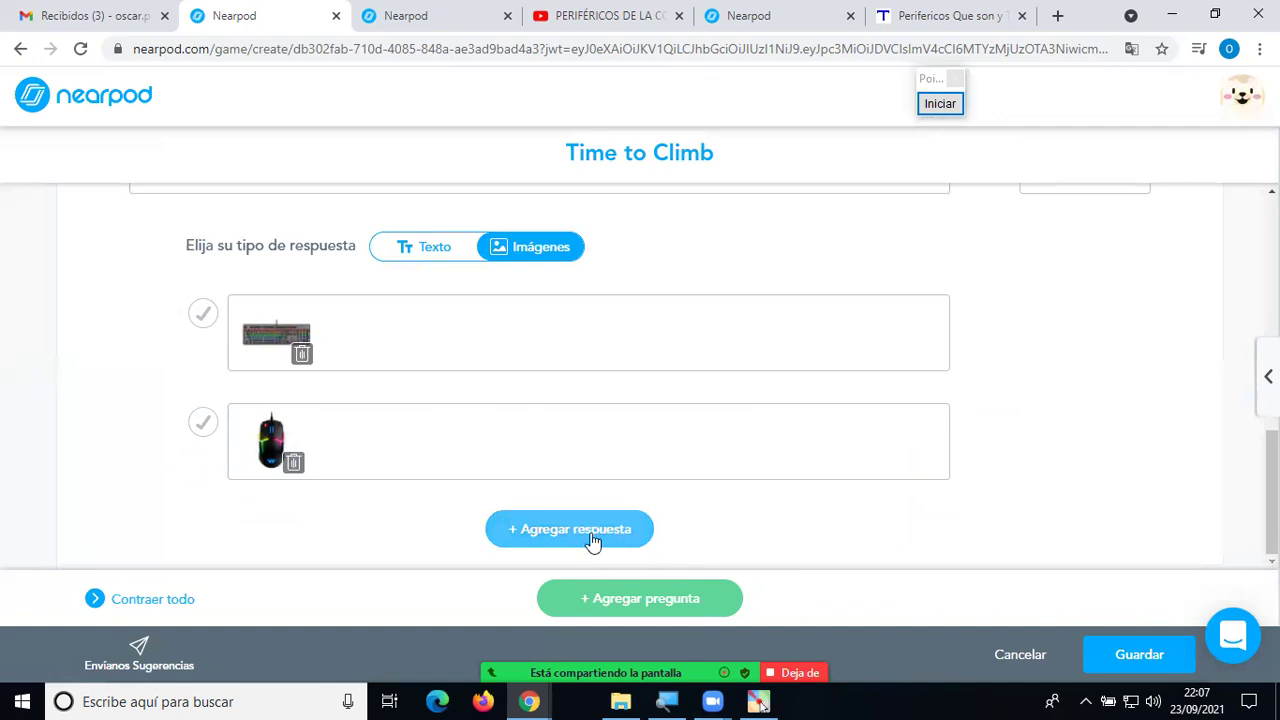
Add a third answer using a printer image found by searching 'impresora'.
left_click(590, 532)
scroll(418, 390, "up", 2)
scroll(420, 388, "down", 2)
left_click(366, 460)
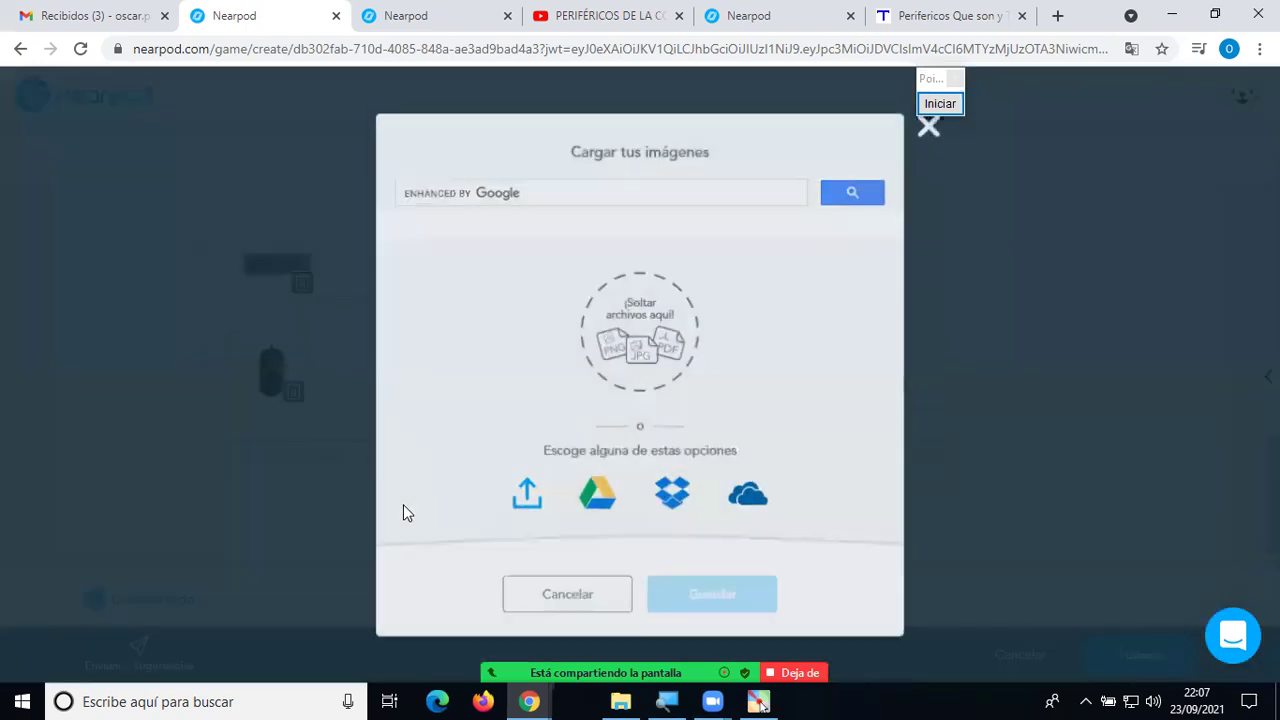
left_click(604, 189)
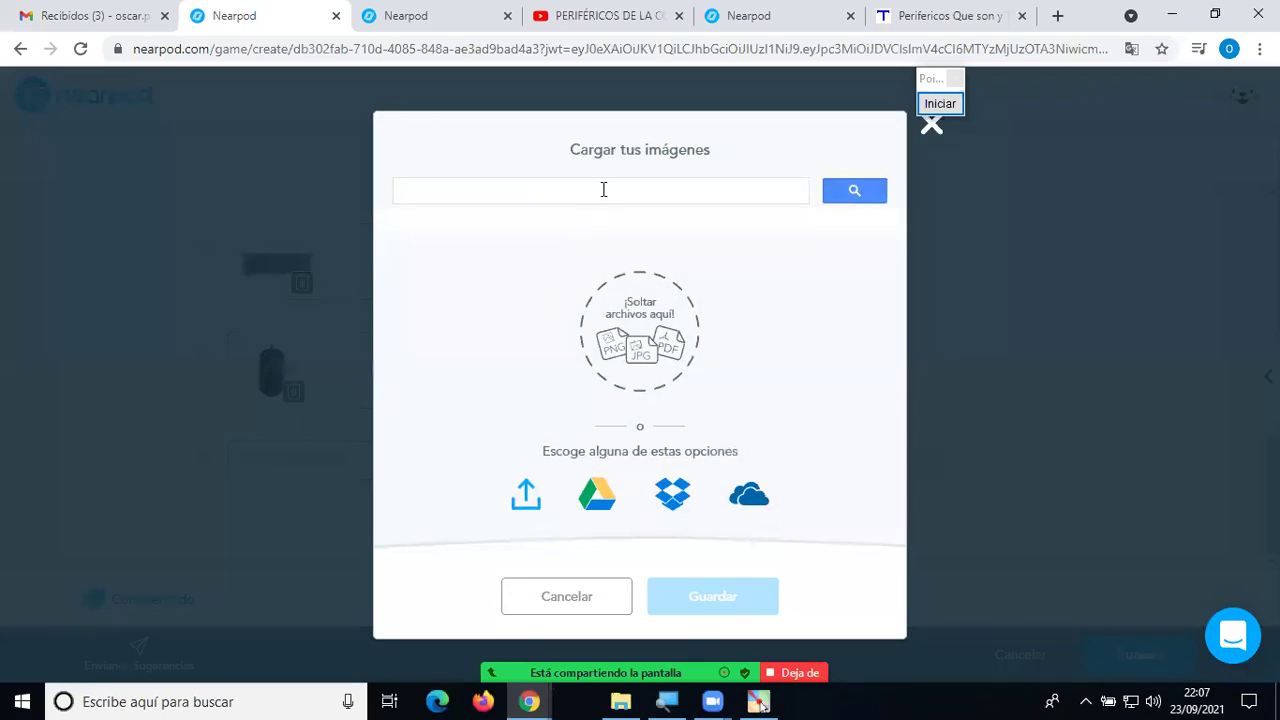
type("impresora")
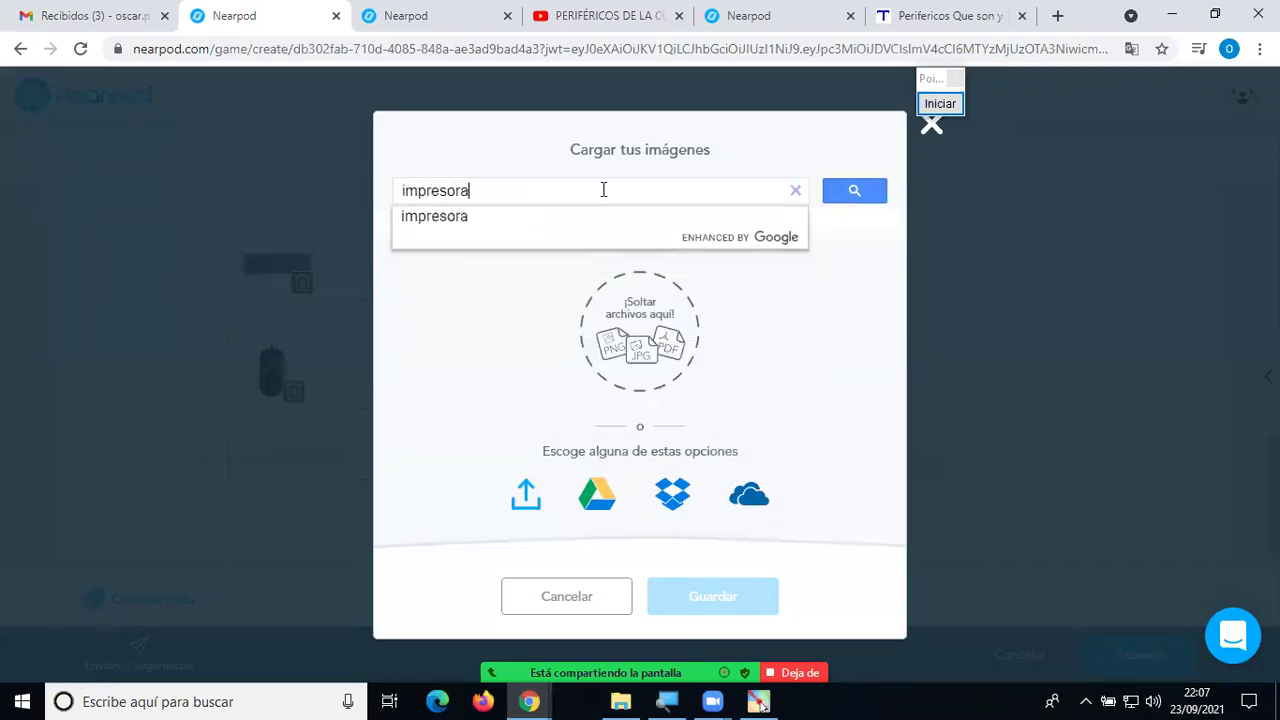
key("Return")
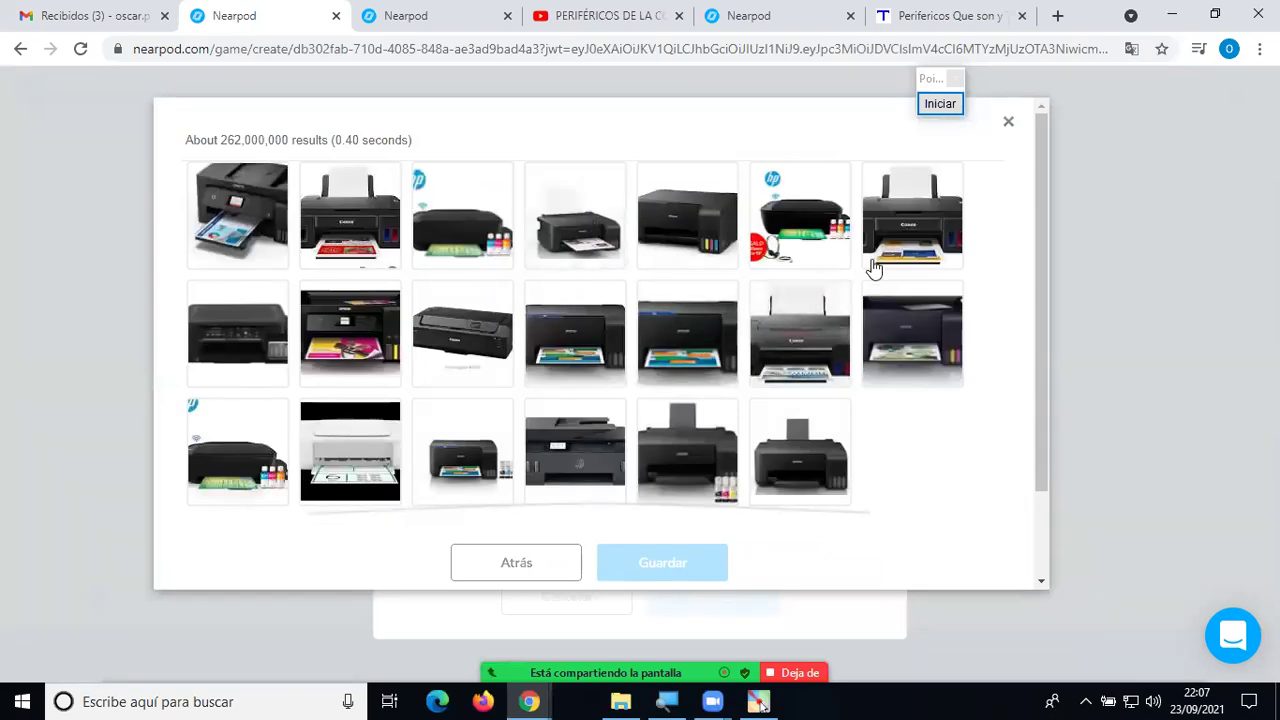
left_click(907, 247)
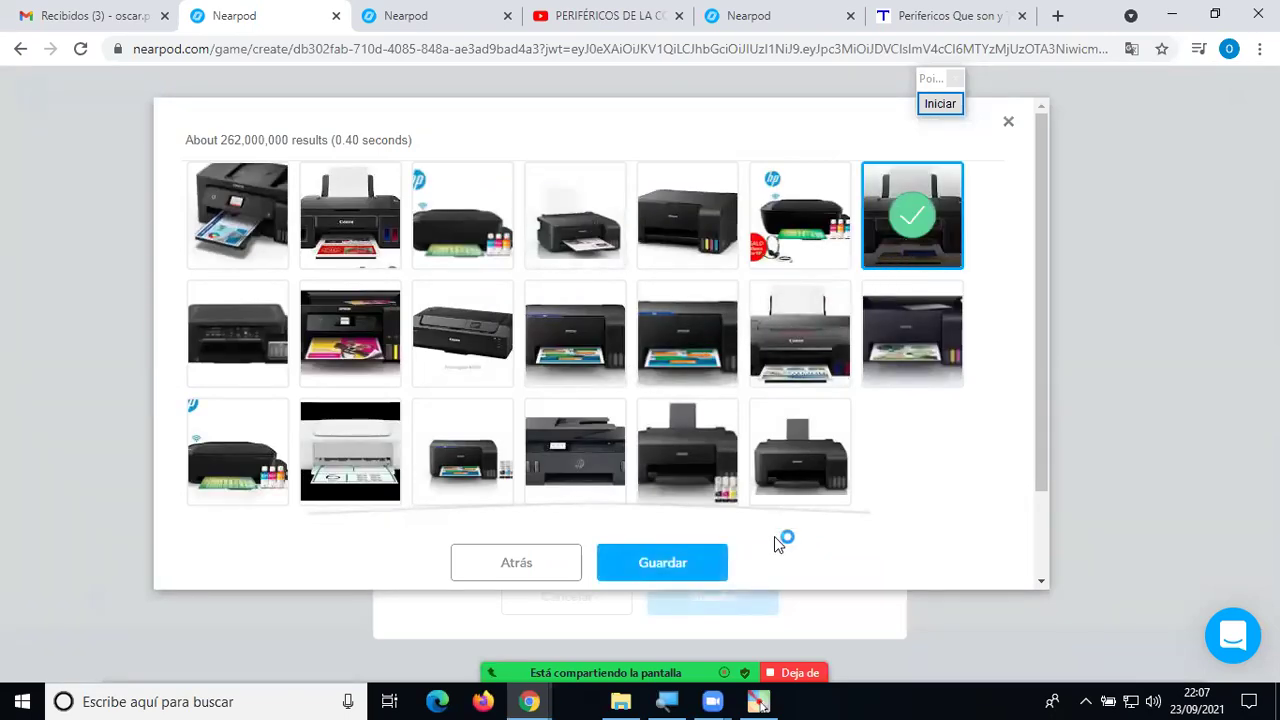
left_click(700, 566)
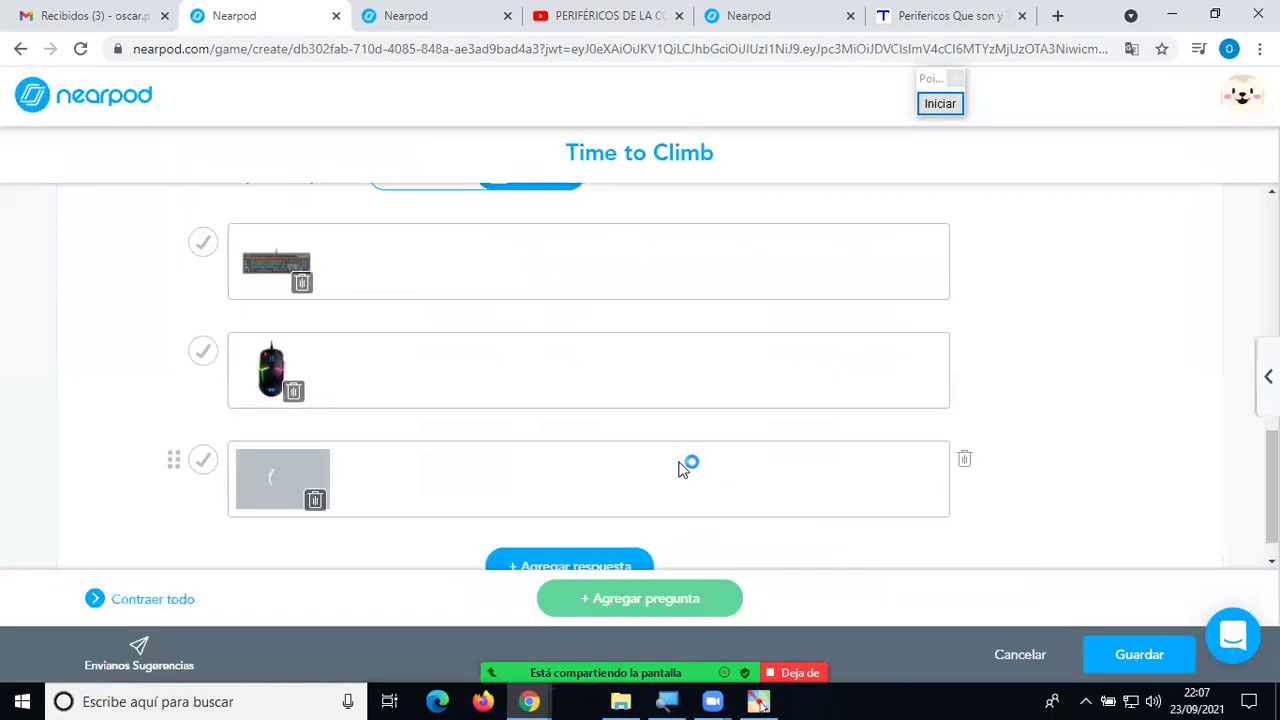
scroll(643, 420, "down", 1)
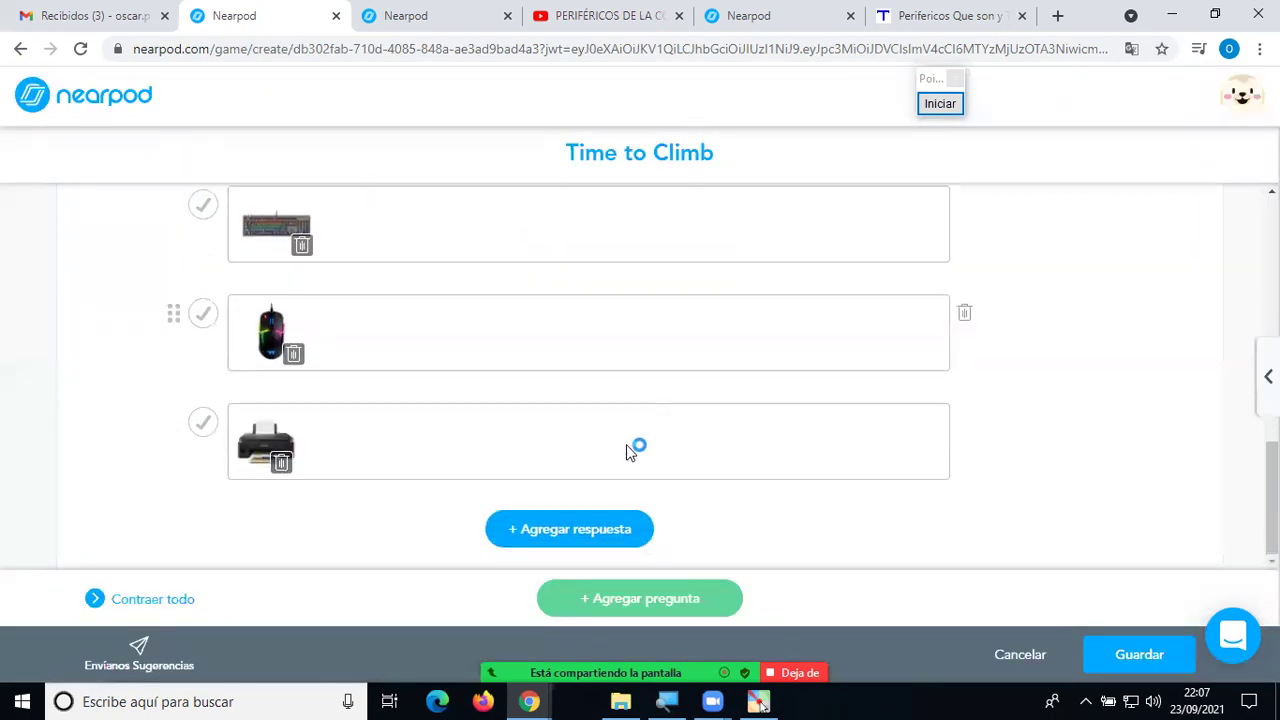
Add an empty fourth answer slot to question 2.
left_click(606, 527)
scroll(408, 357, "up", 2)
scroll(408, 357, "down", 2)
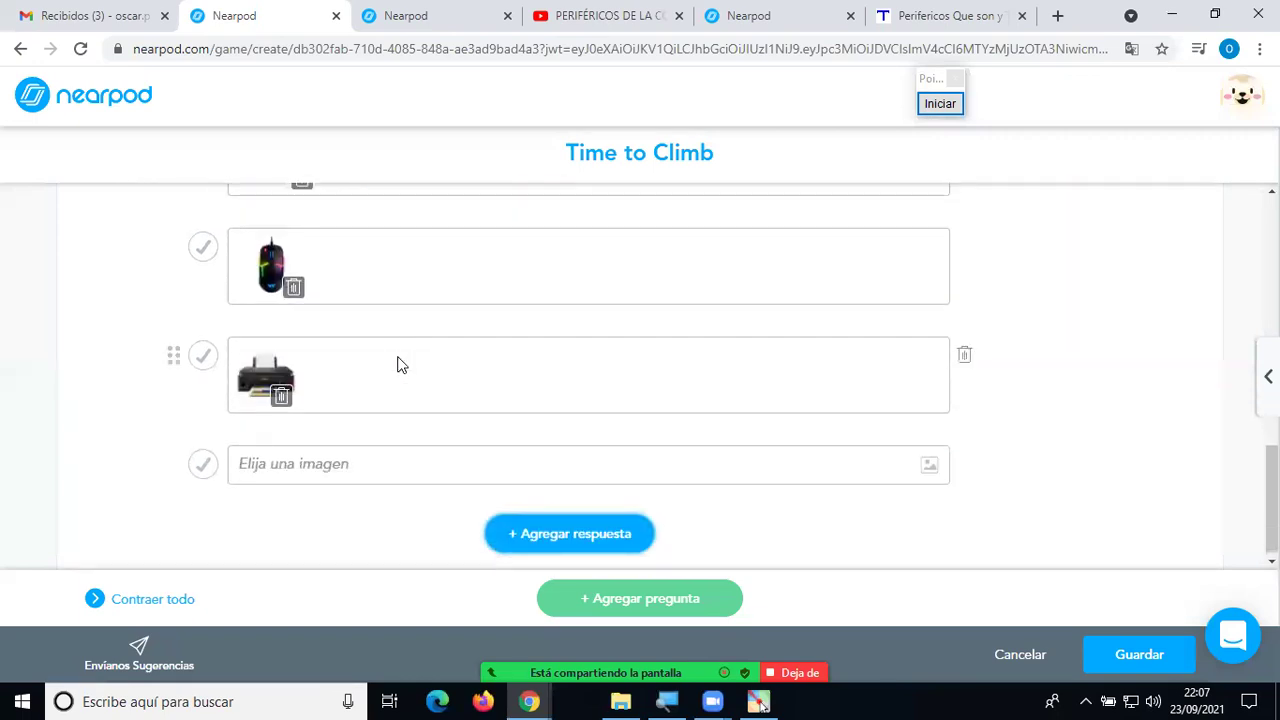
Search Google images for 'pendrive' and save the black-and-red pendrive photo as the fourth answer.
left_click(354, 463)
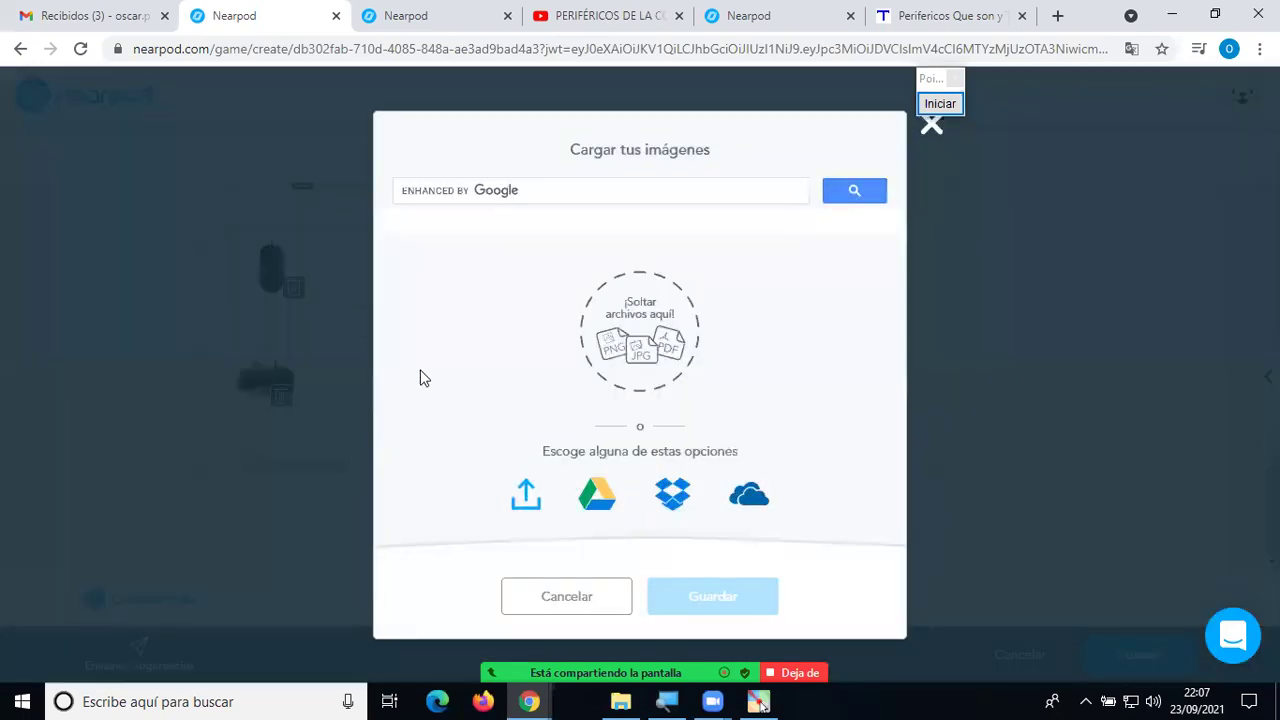
left_click(545, 191)
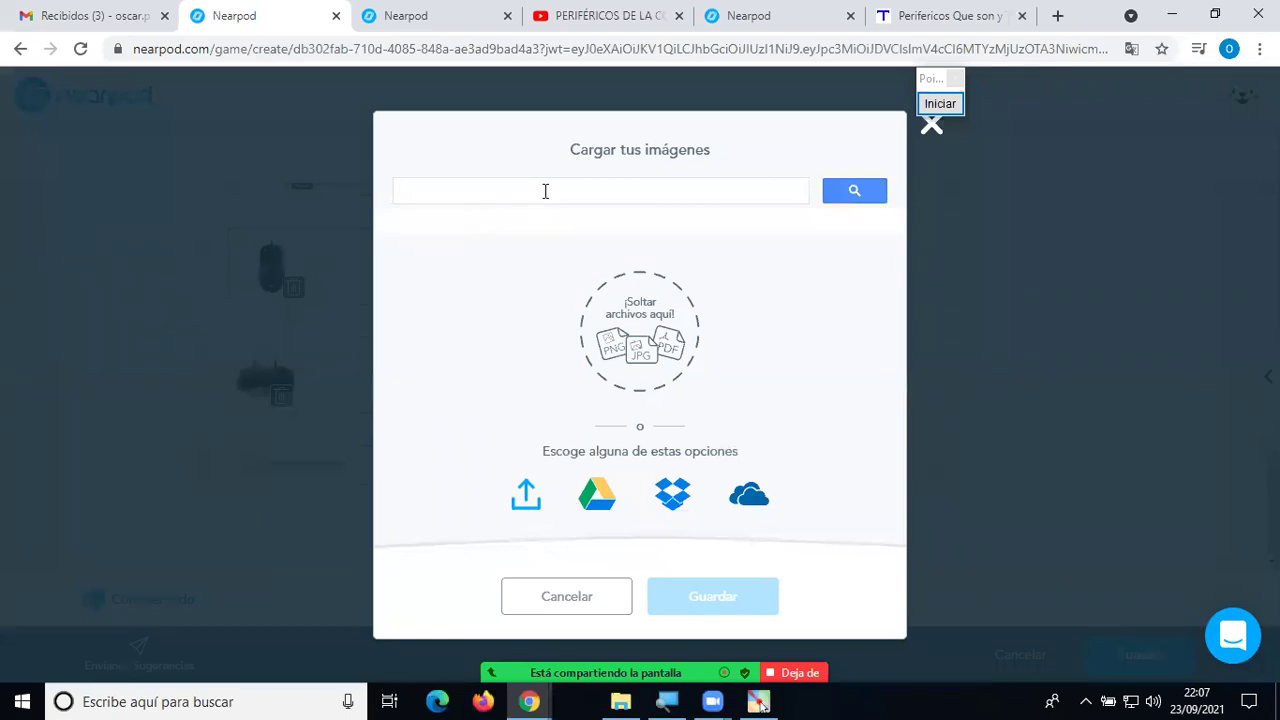
type("pendri")
key("Return")
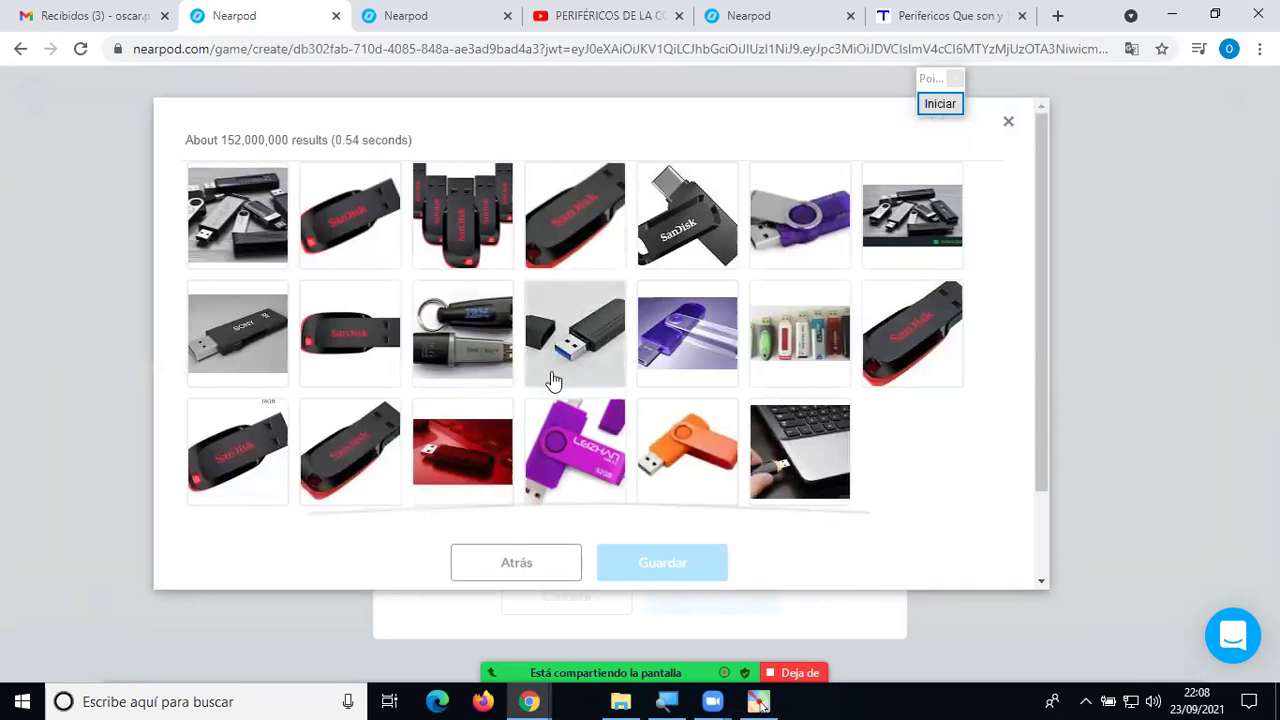
left_click(340, 450)
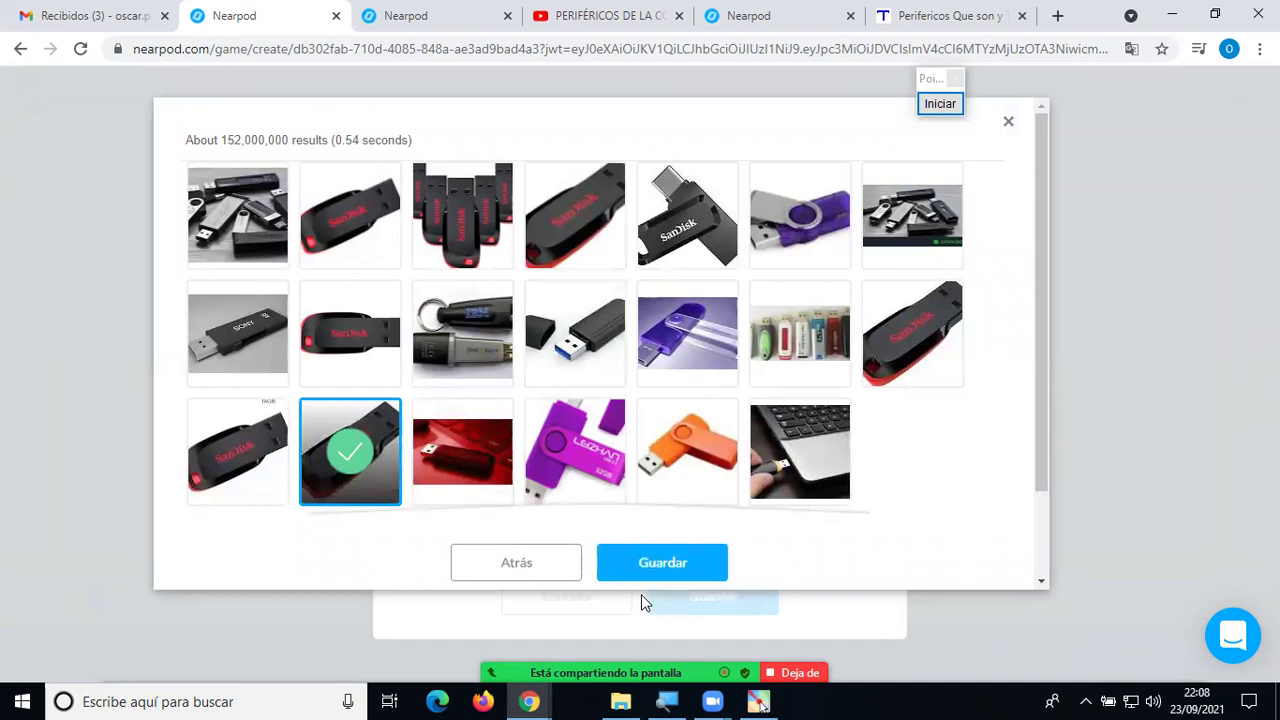
left_click(658, 560)
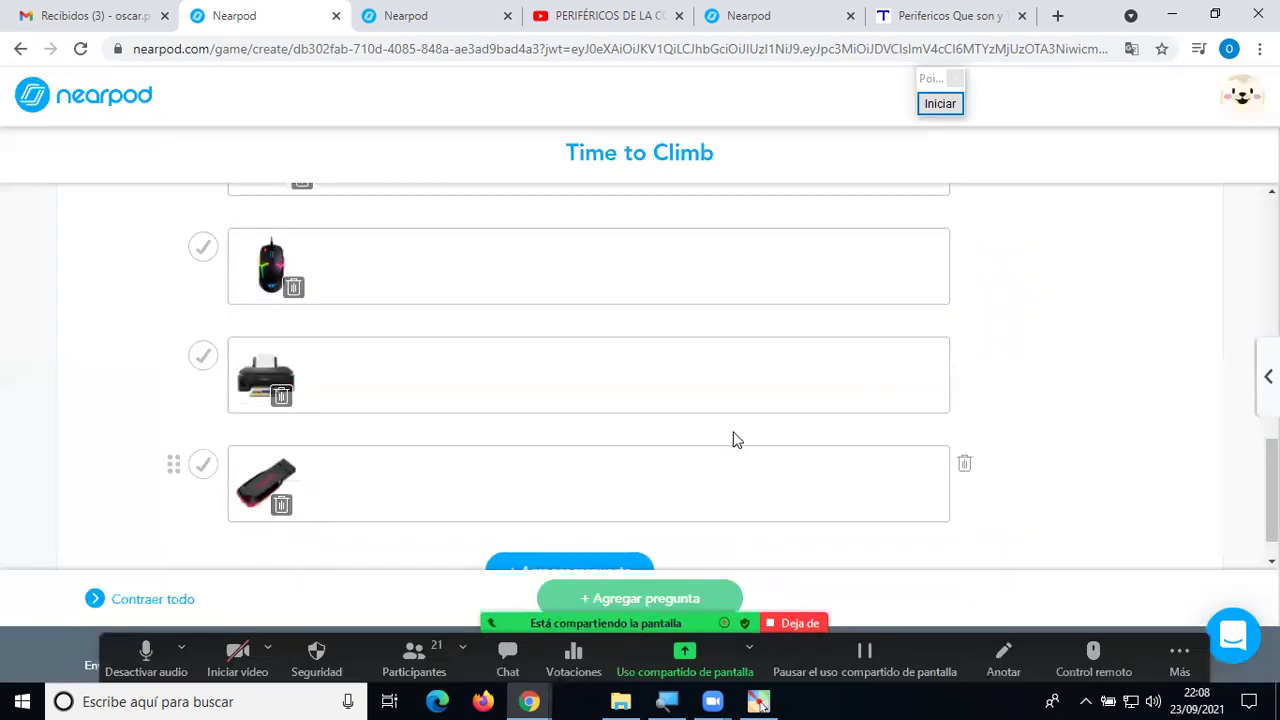
scroll(733, 440, "up", 4)
scroll(733, 440, "down", 2)
scroll(733, 440, "down", 3)
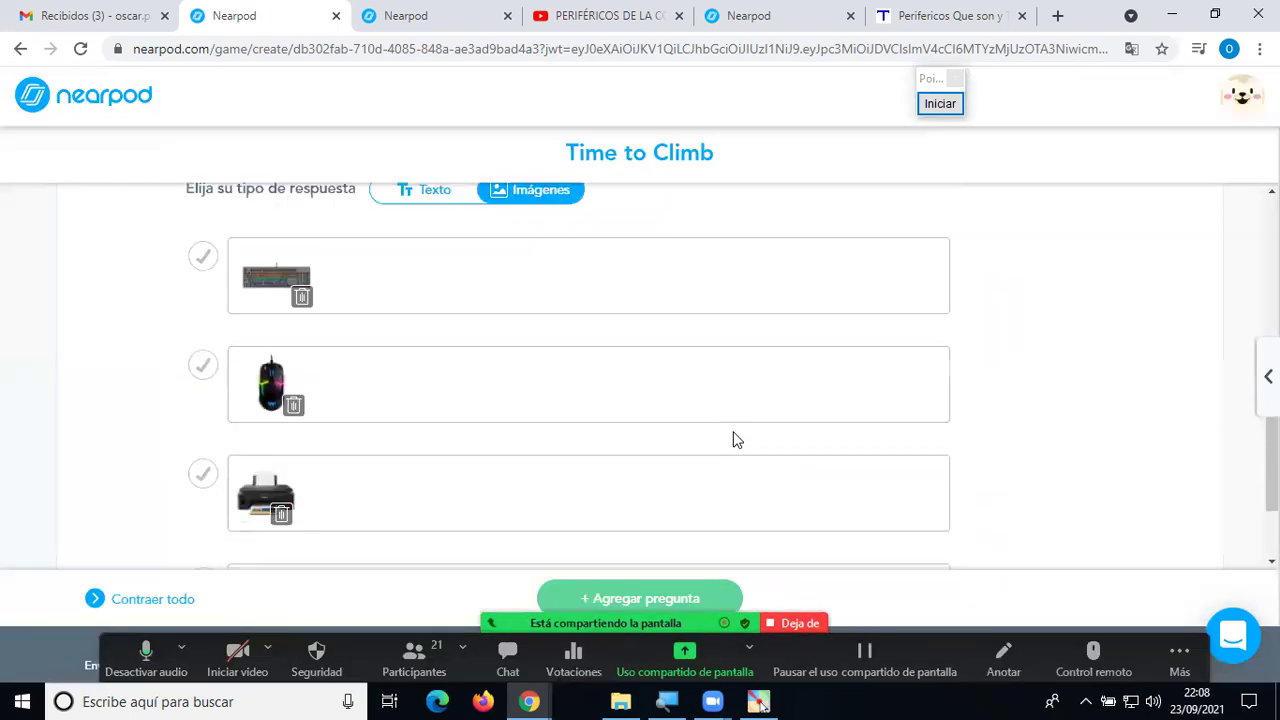
Mark the printer image correct for 'Seleccionar la Impresora', then review both Time to Climb questions.
left_click(203, 356)
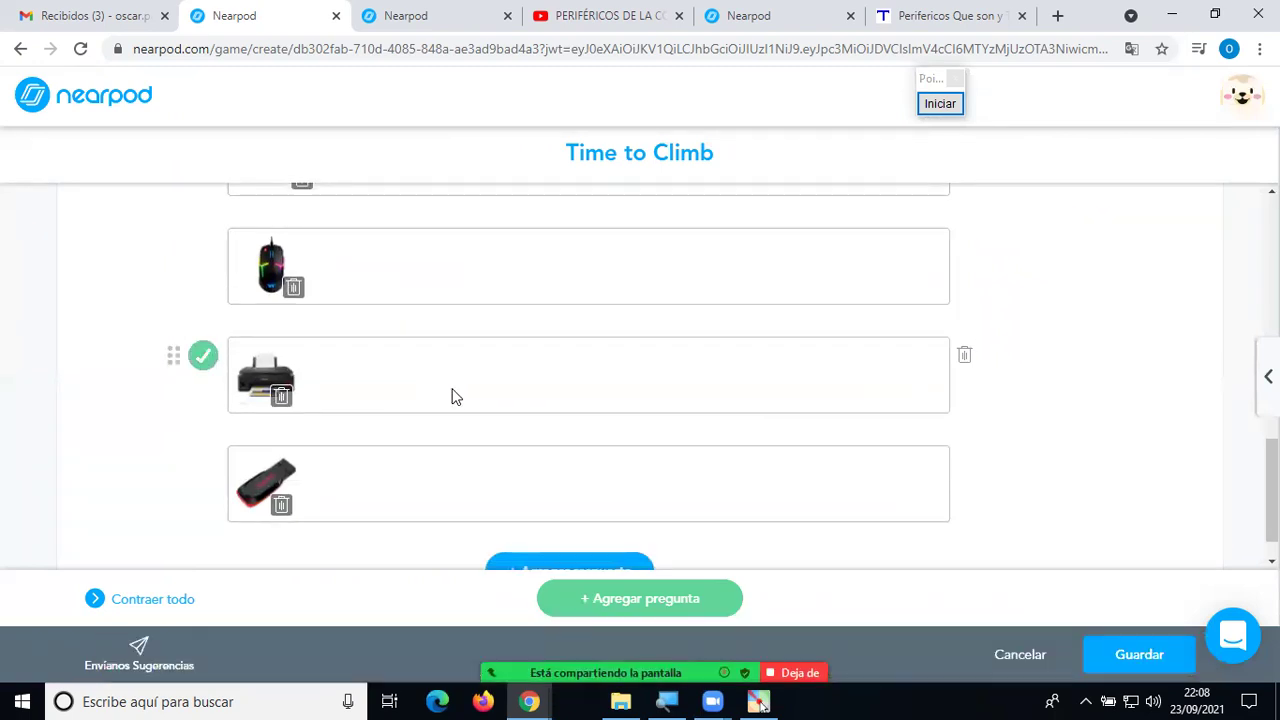
scroll(447, 394, "down", 1)
scroll(491, 401, "up", 5)
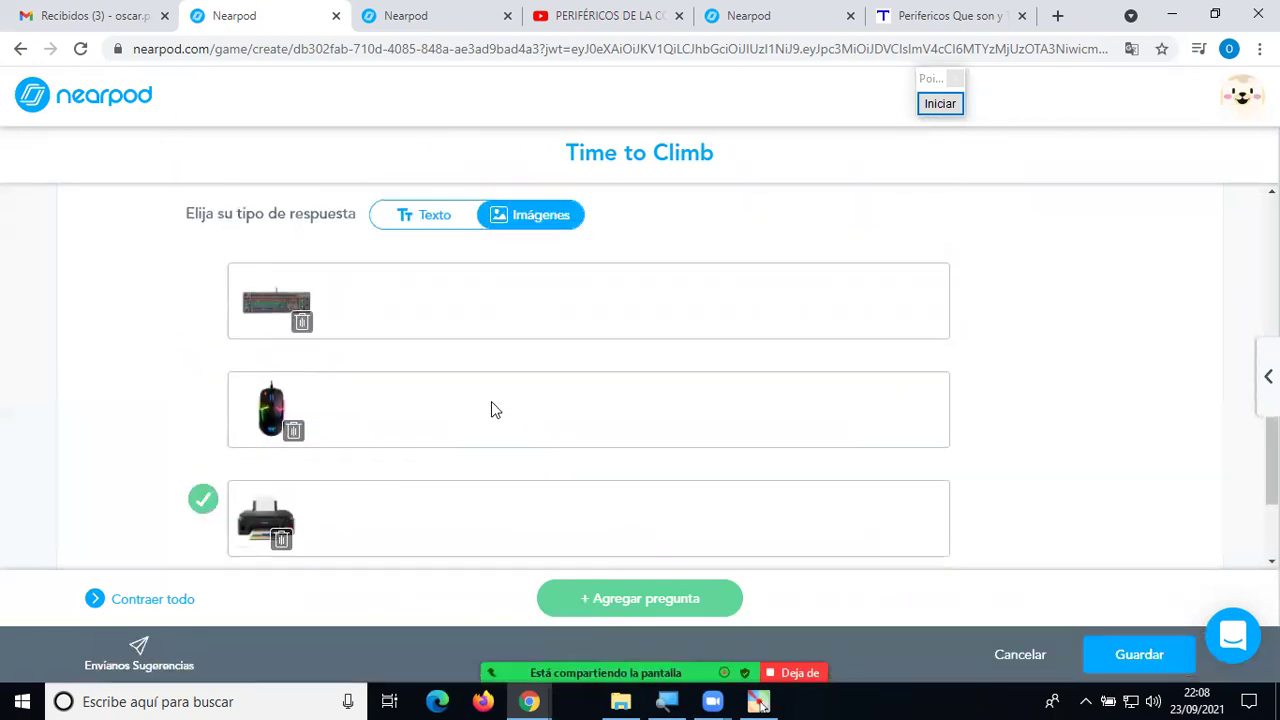
scroll(493, 401, "up", 3)
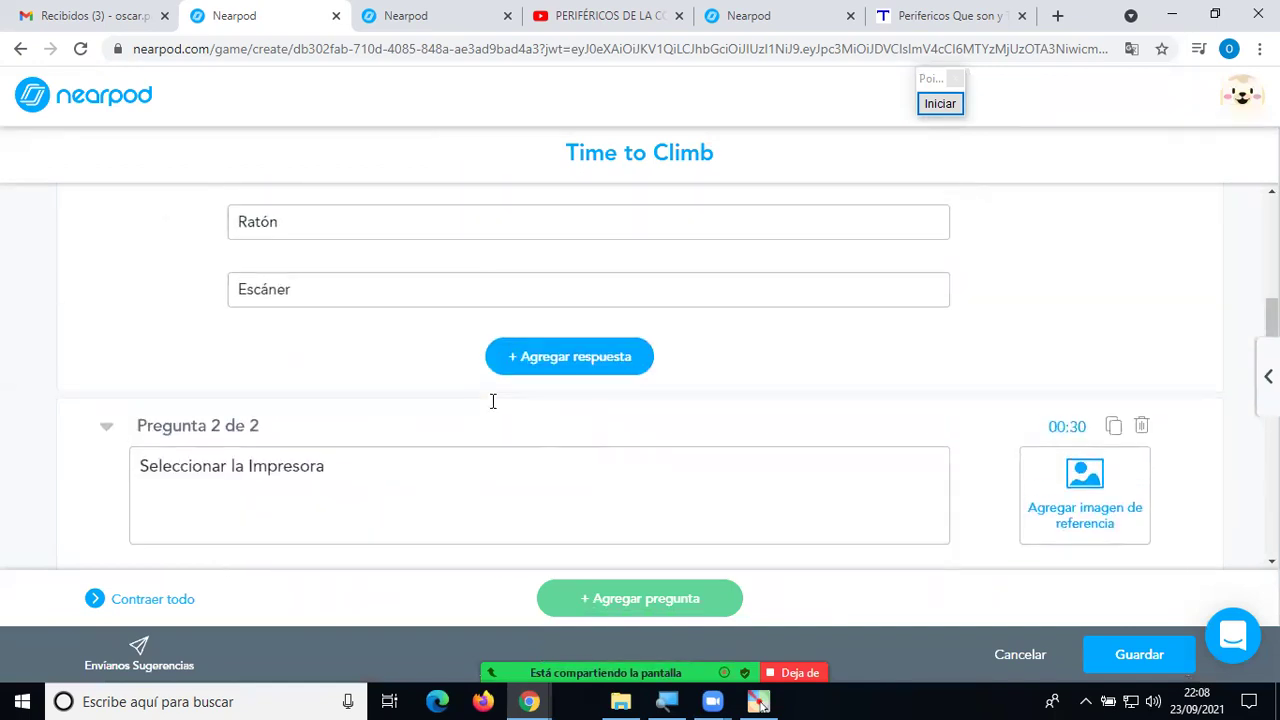
scroll(493, 401, "down", 1)
scroll(491, 410, "up", 2)
scroll(491, 410, "up", 3)
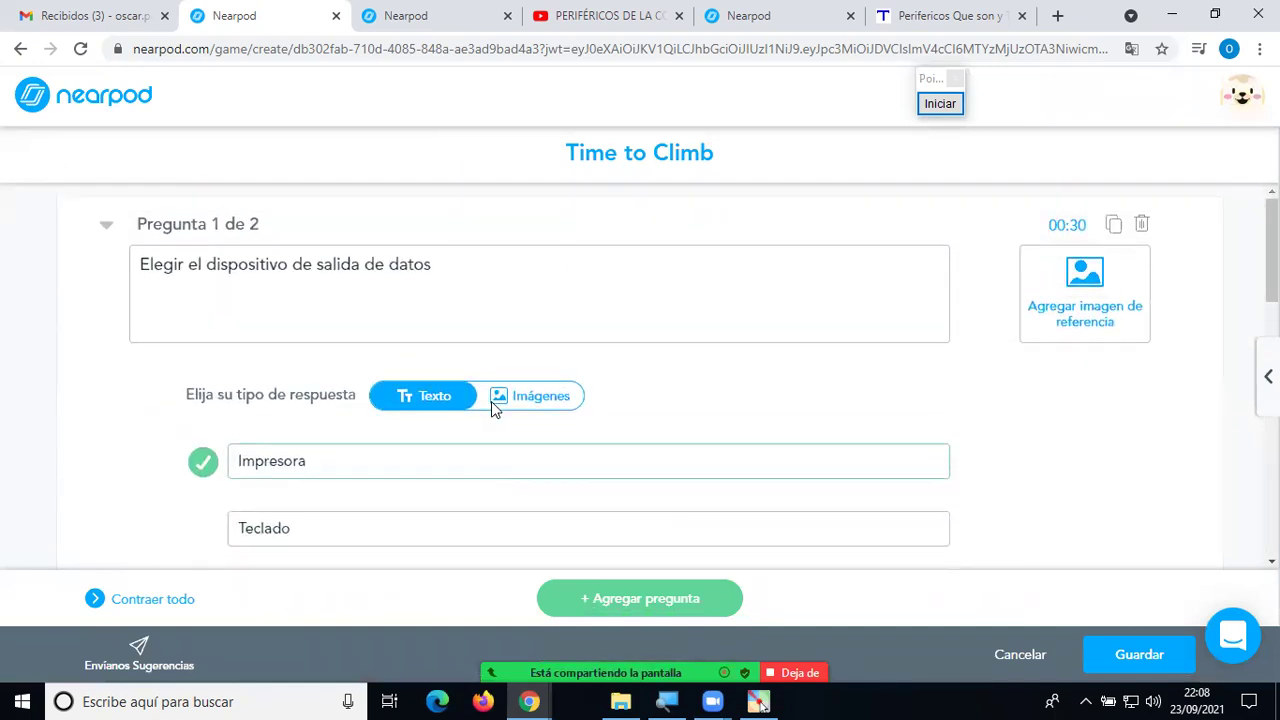
scroll(491, 410, "down", 6)
scroll(493, 410, "down", 6)
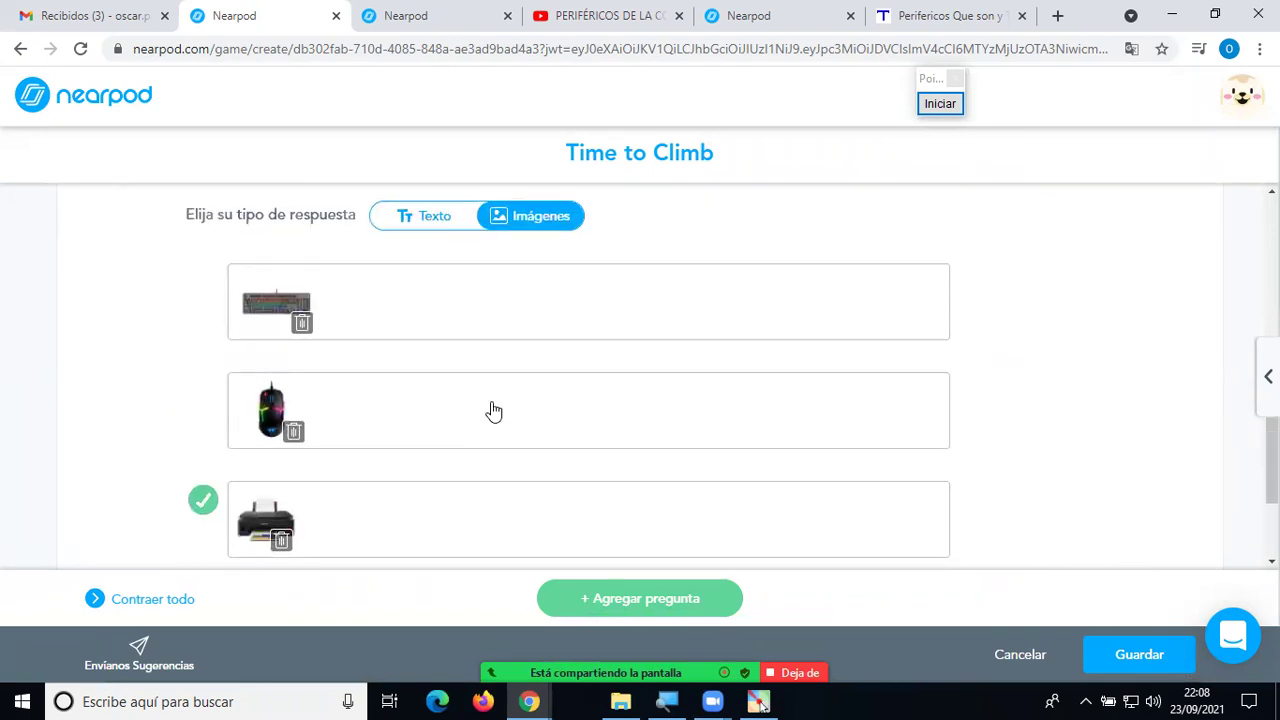
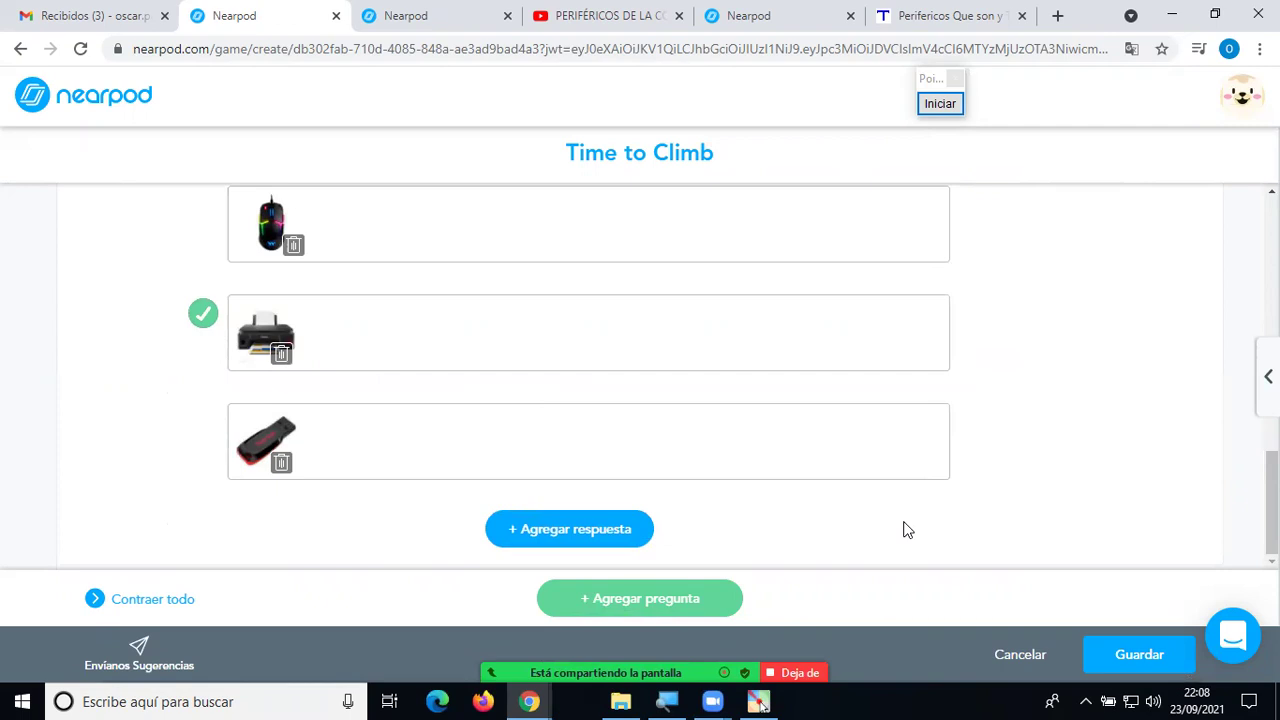
Add a blank third question (Pregunta 3 de 3) to the Time to Climb quiz.
mouse_move(1003, 488)
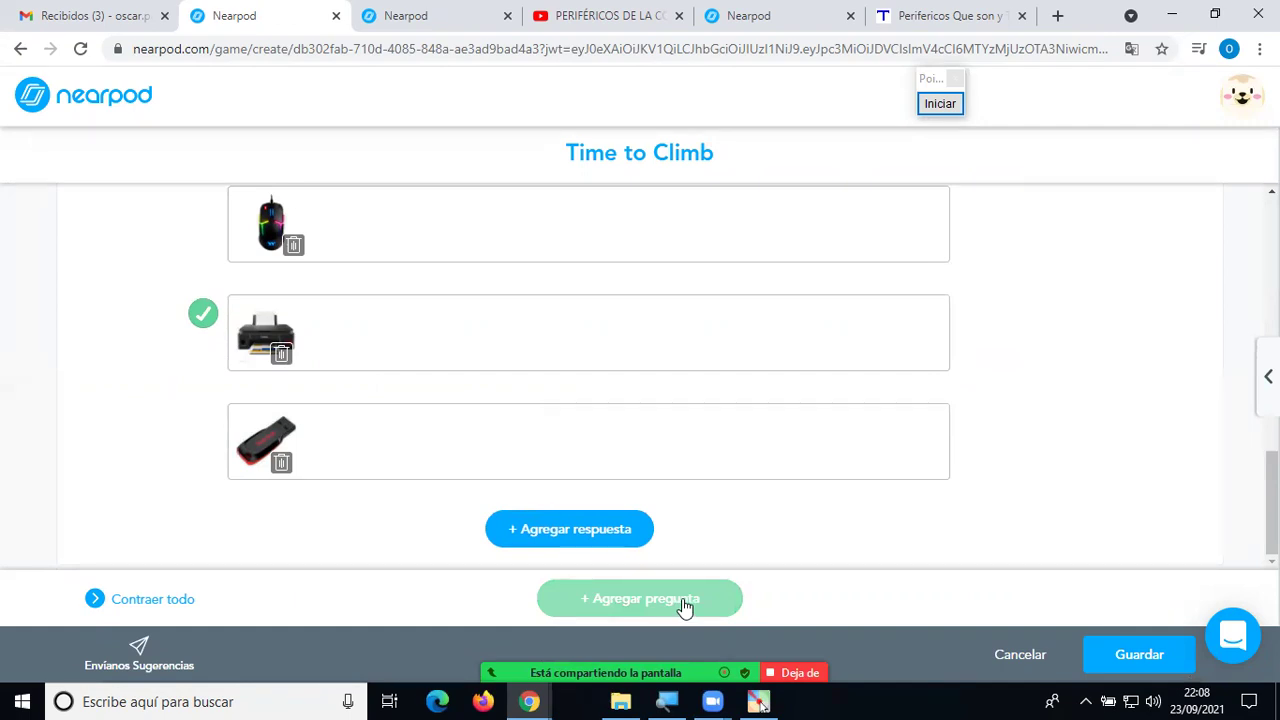
left_click(683, 604)
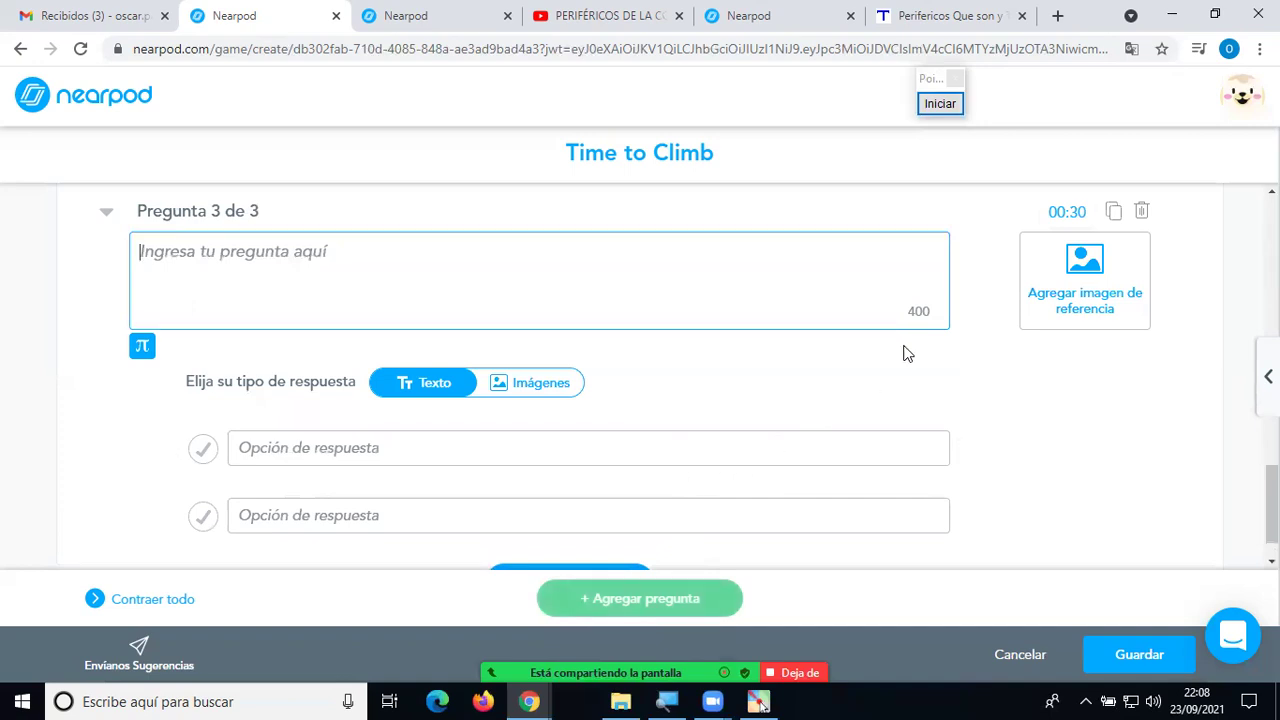
Attach a keyboard picture from a 'Teclado' image search as question 3's reference image.
left_click(1065, 299)
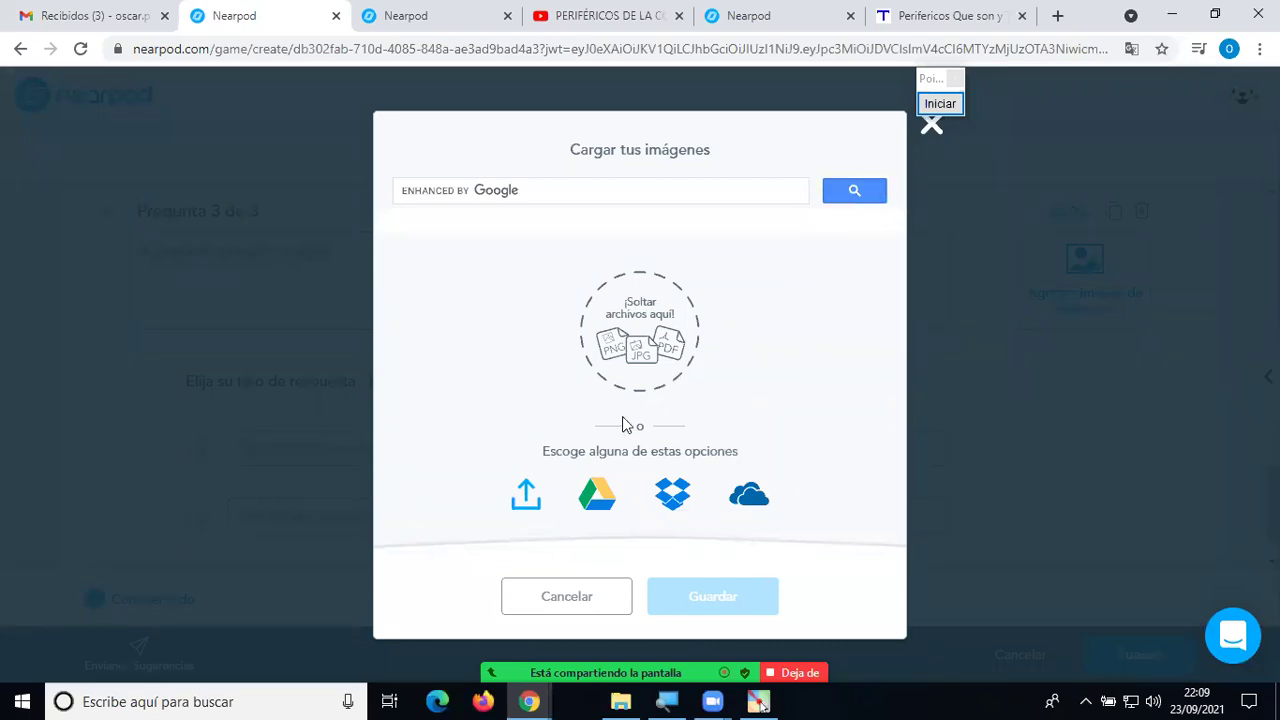
left_click(528, 494)
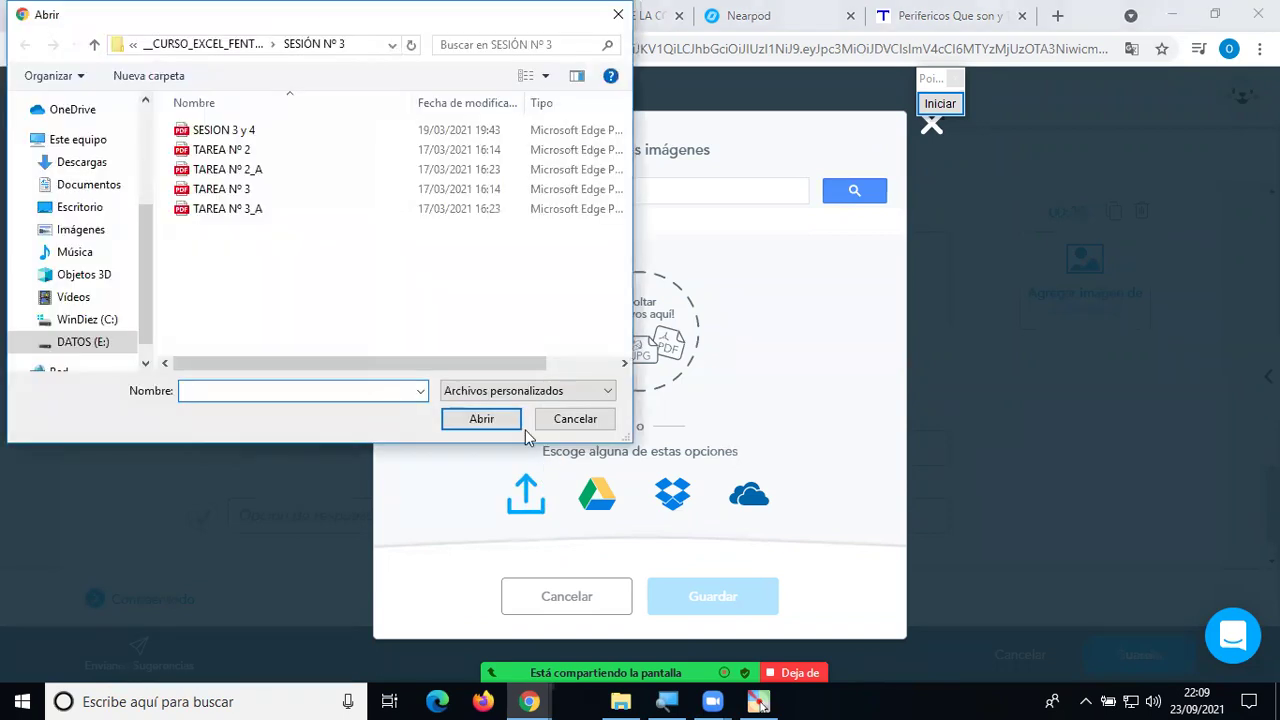
left_click(100, 232)
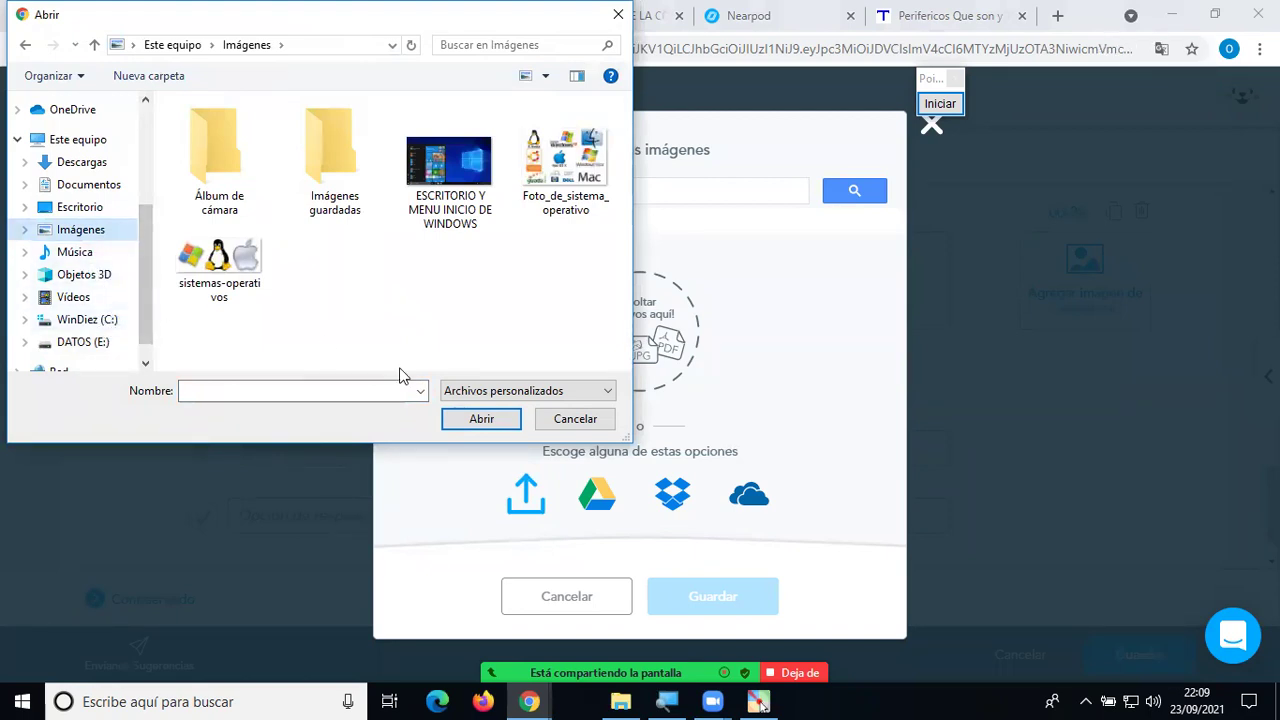
left_click(572, 414)
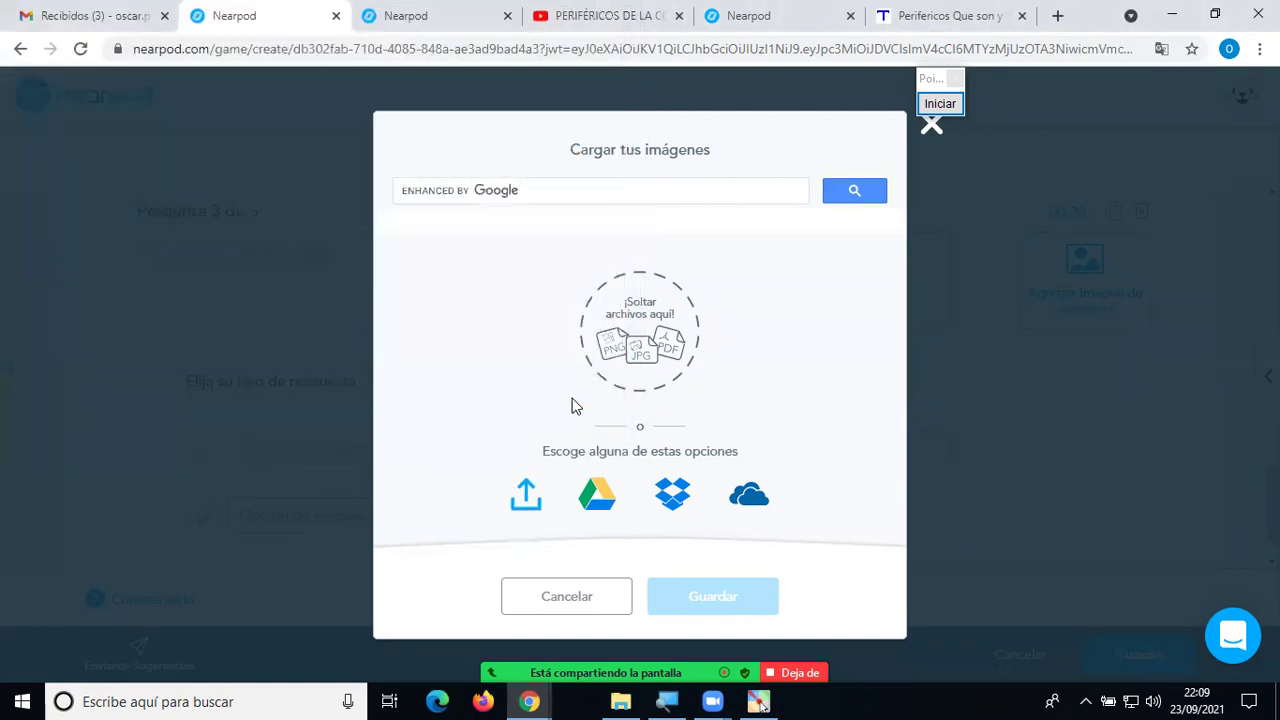
left_click(540, 186)
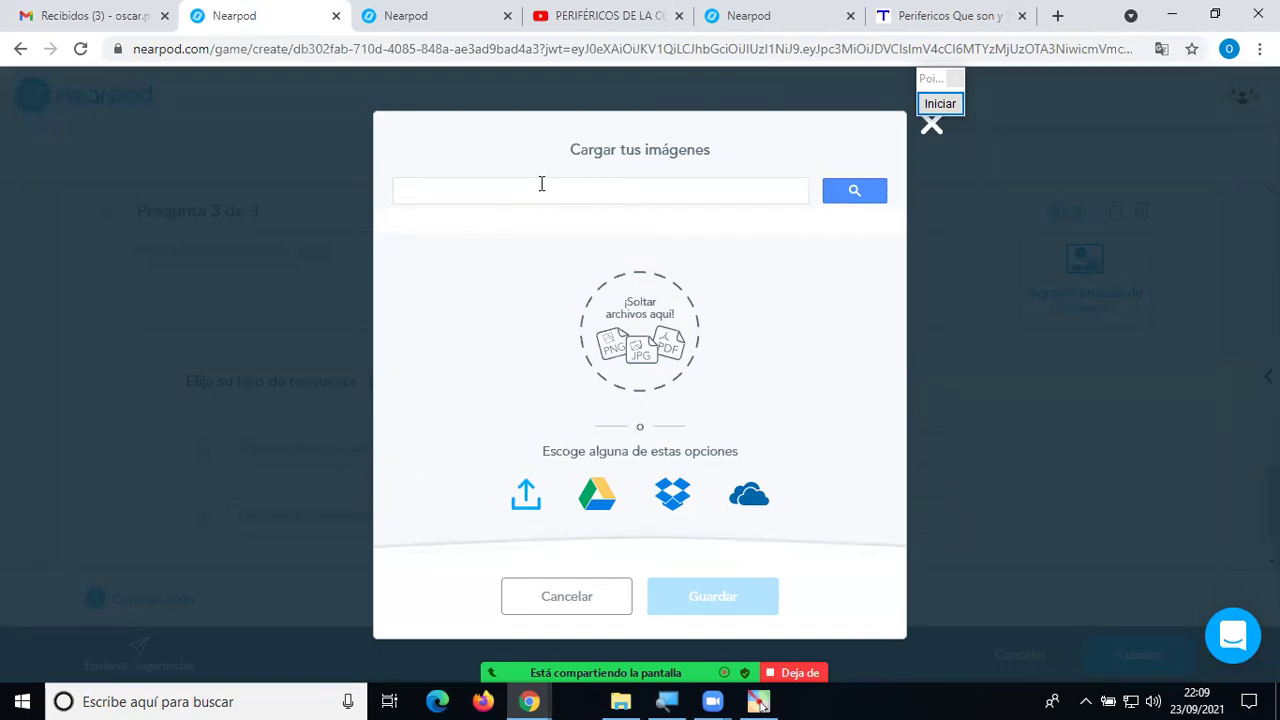
type("Teclado")
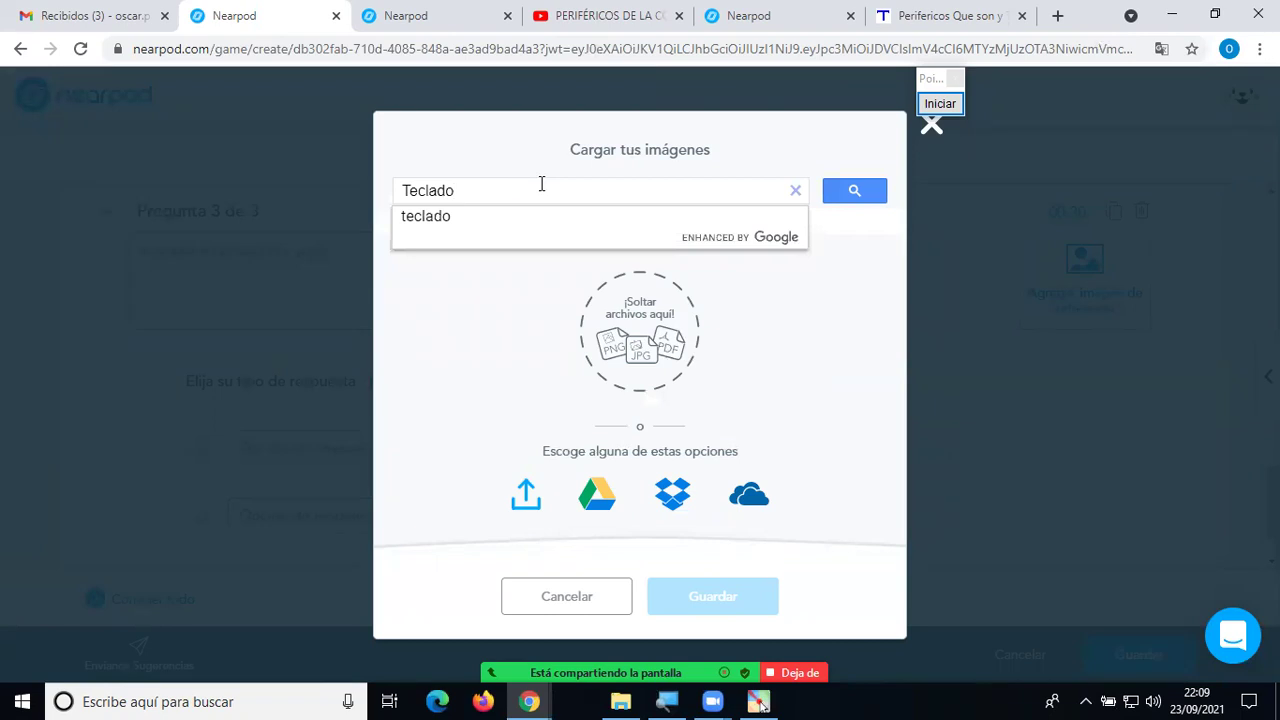
left_click(497, 218)
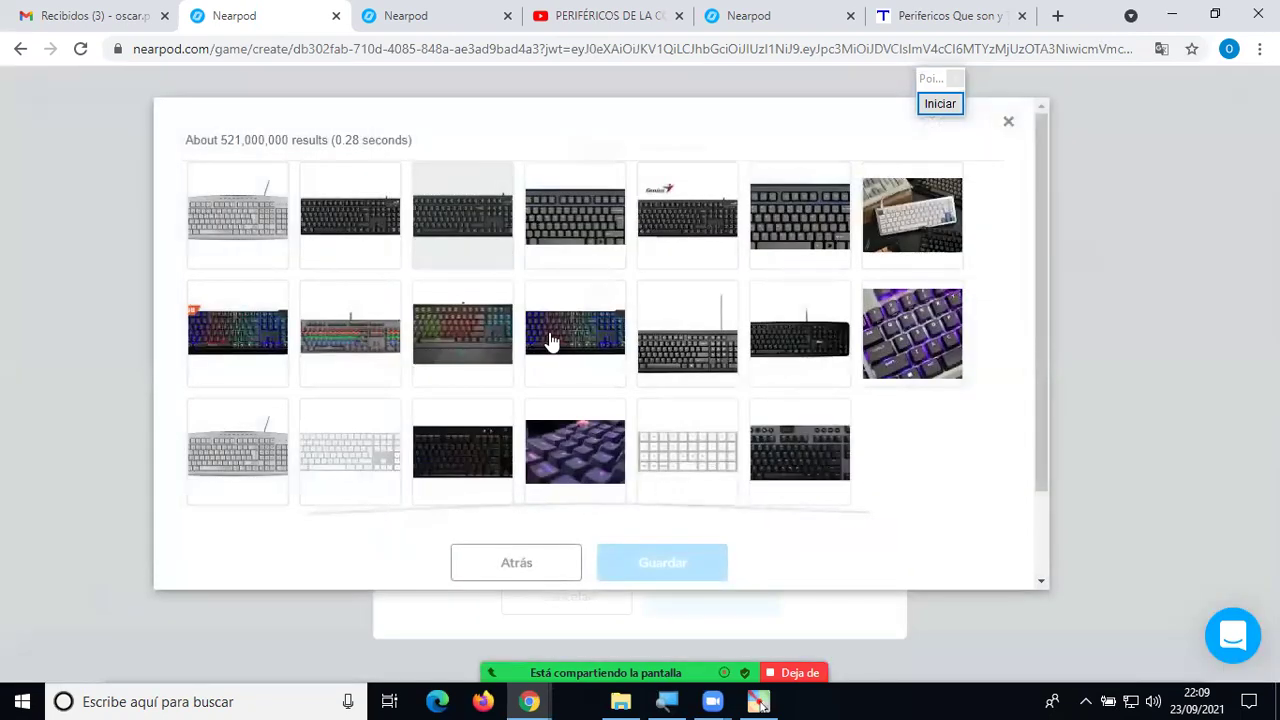
left_click(566, 350)
left_click(695, 562)
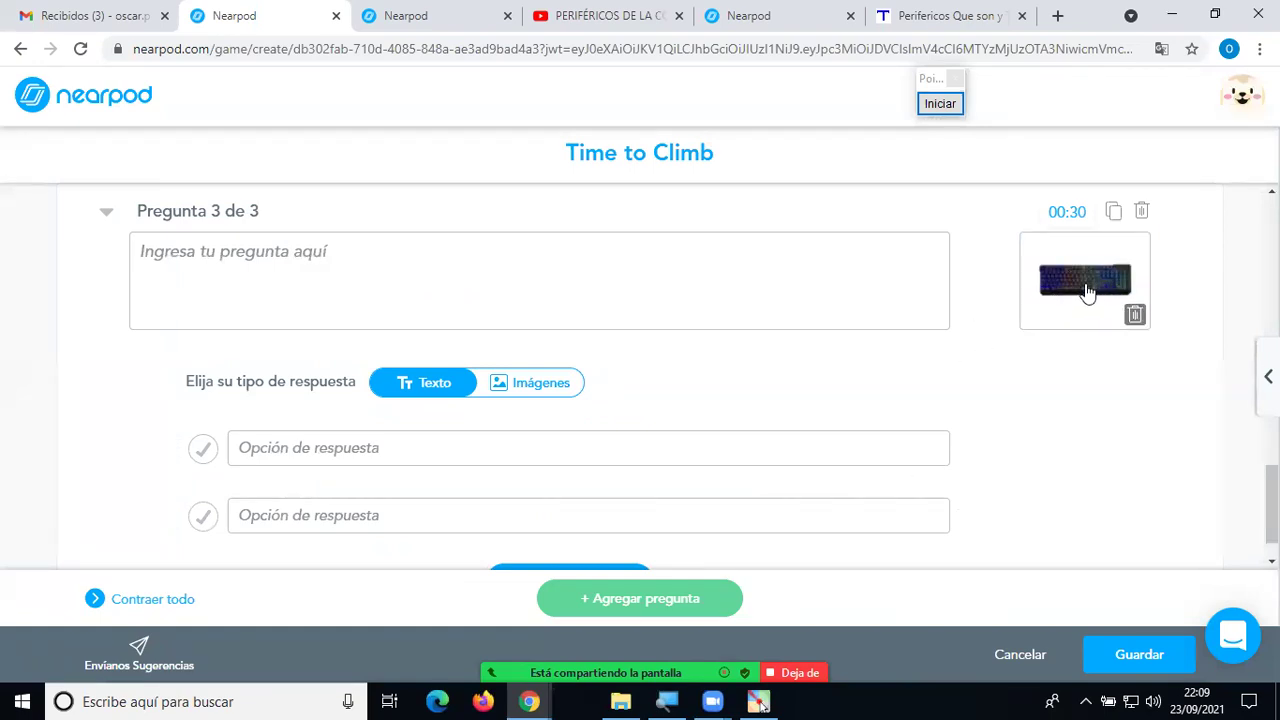
left_click(605, 275)
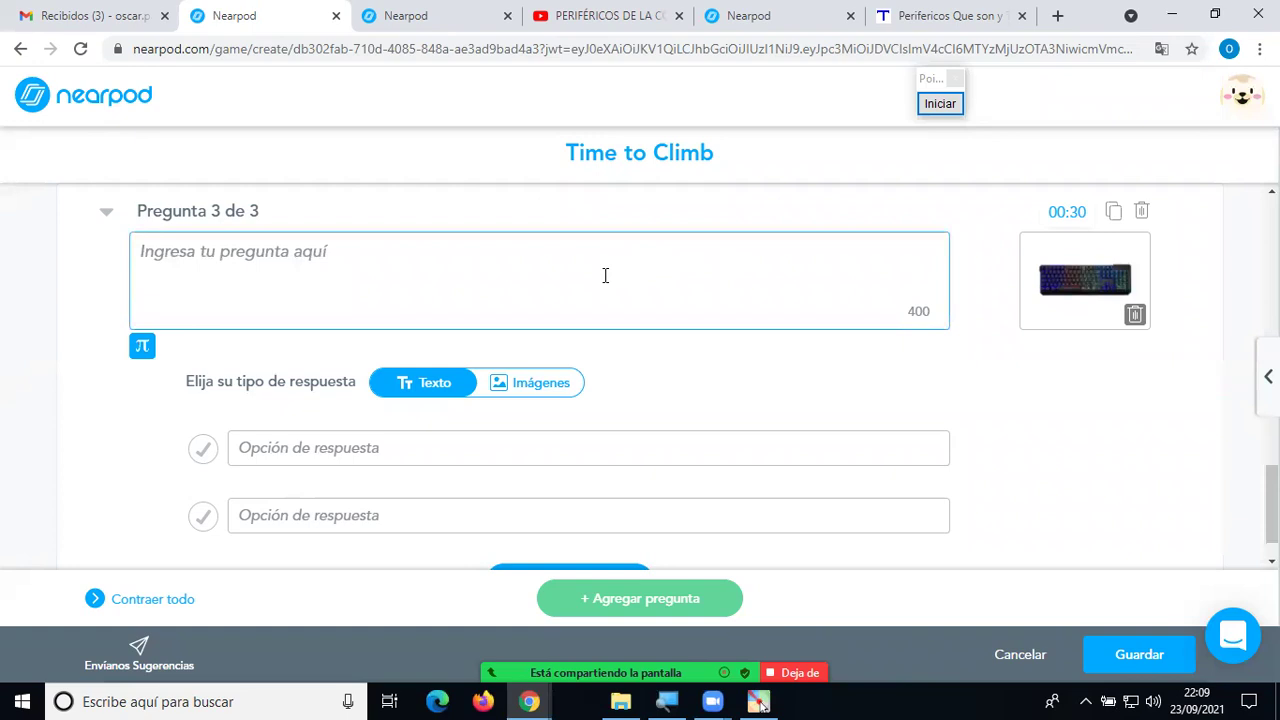
Enter the question text 'Identifícame', fixing the accent with the spelling suggestion.
type("Identificame")
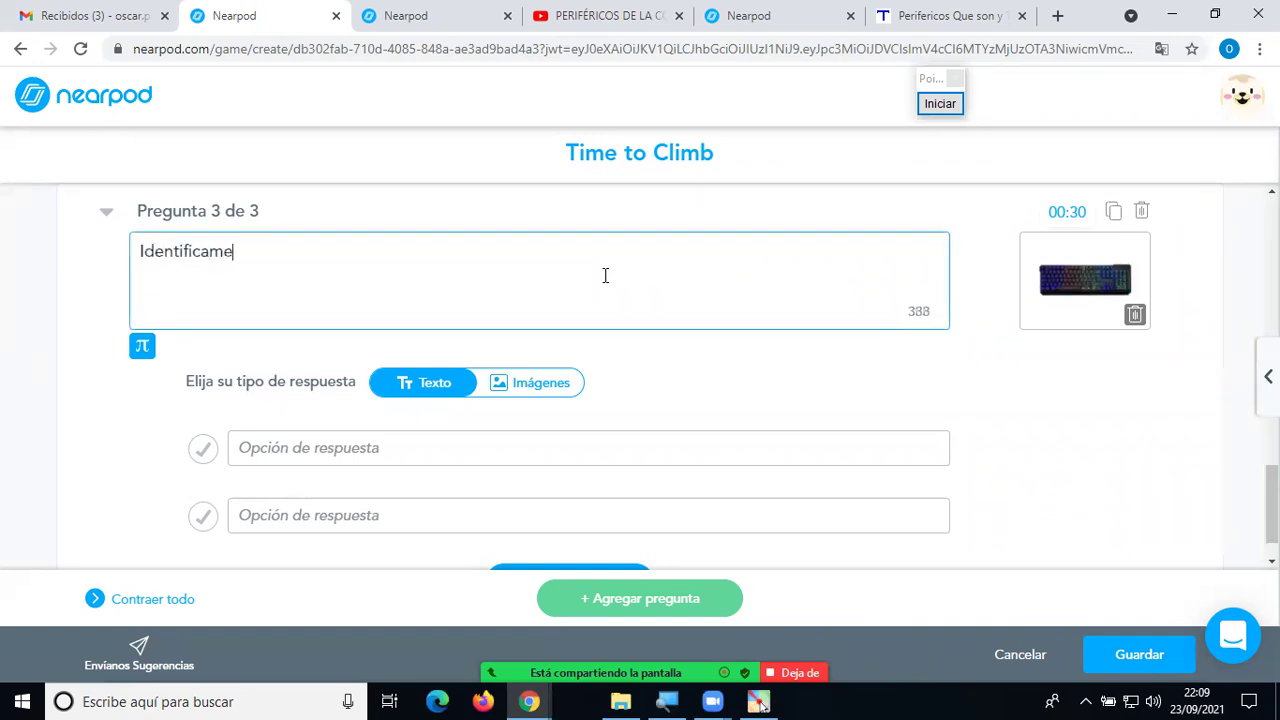
right_click(213, 256)
left_click(243, 271)
Fill in four text answers: Ratón, Impresora, Teclado and Parlante.
left_click(375, 448)
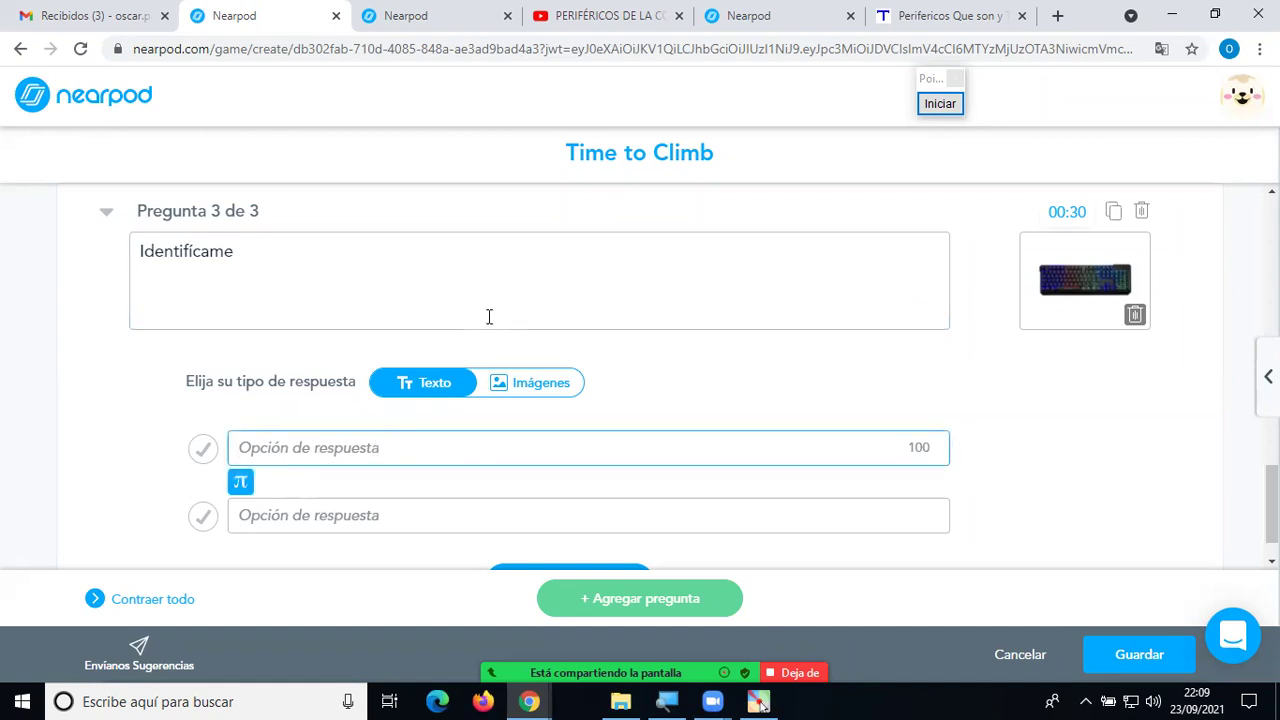
type("Ratón")
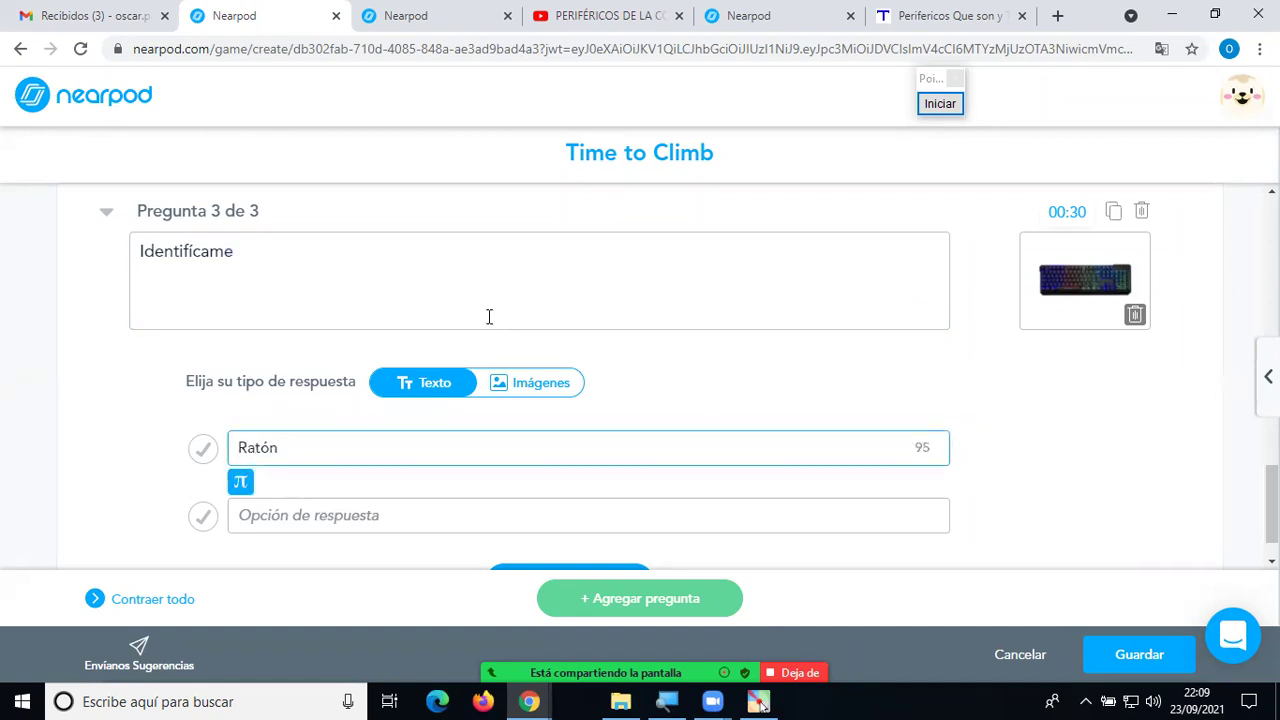
left_click(341, 512)
type("Impresora")
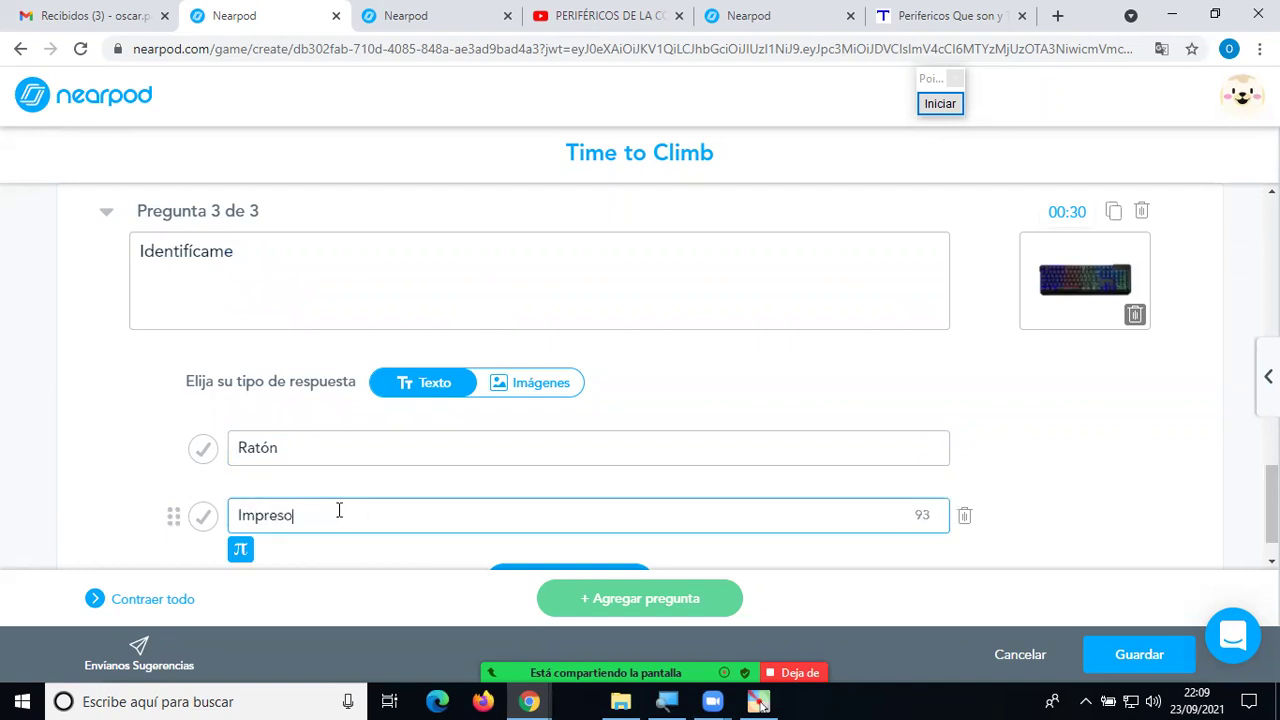
scroll(355, 505, "down", 1)
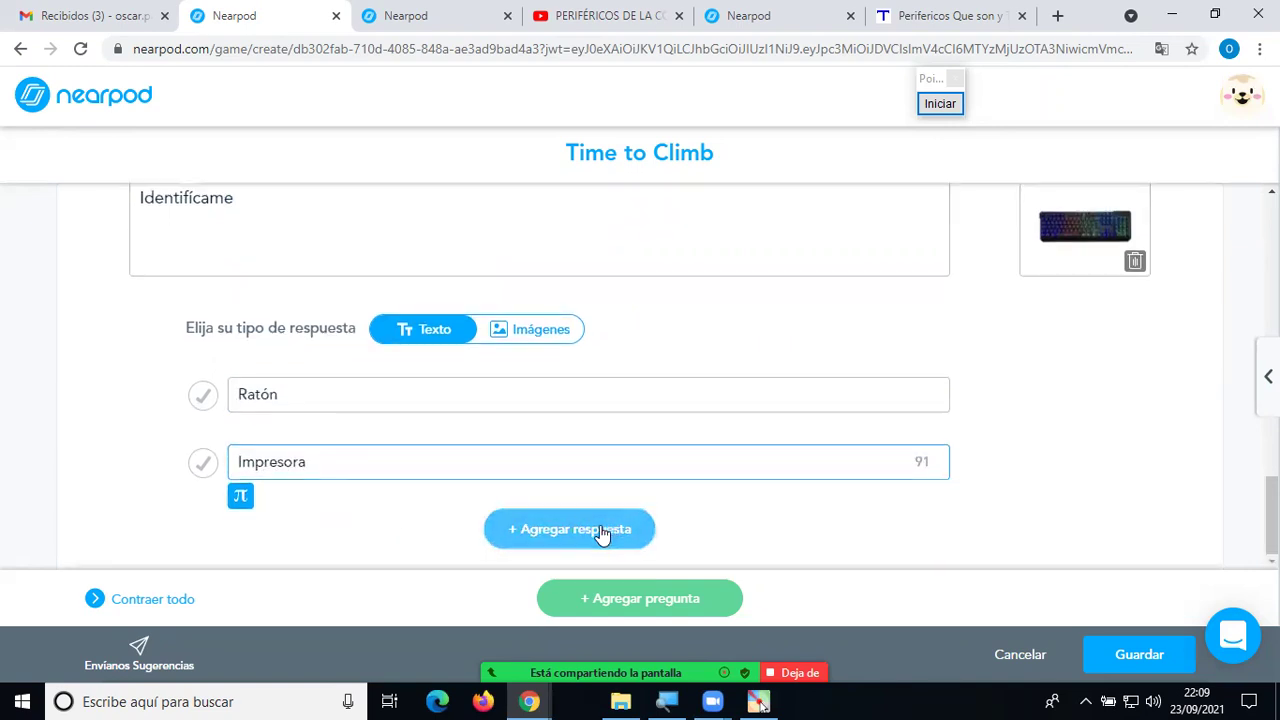
left_click(600, 530)
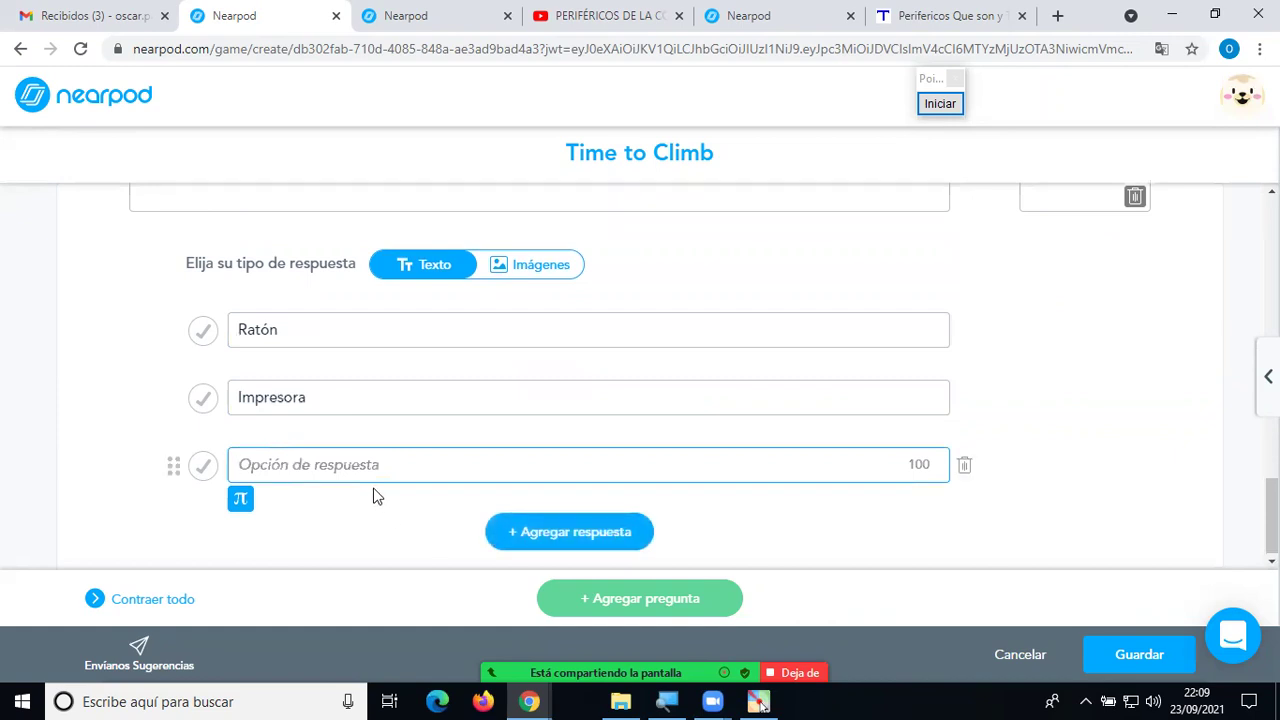
type("Teclado")
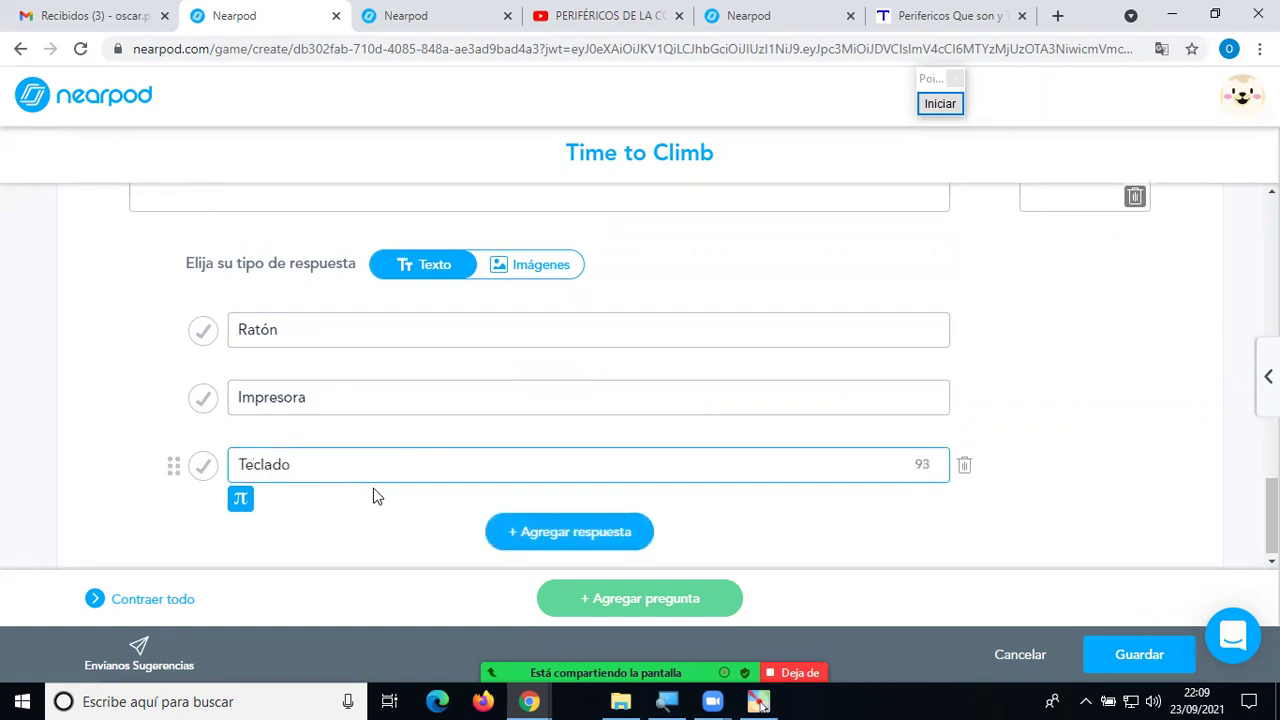
left_click(588, 533)
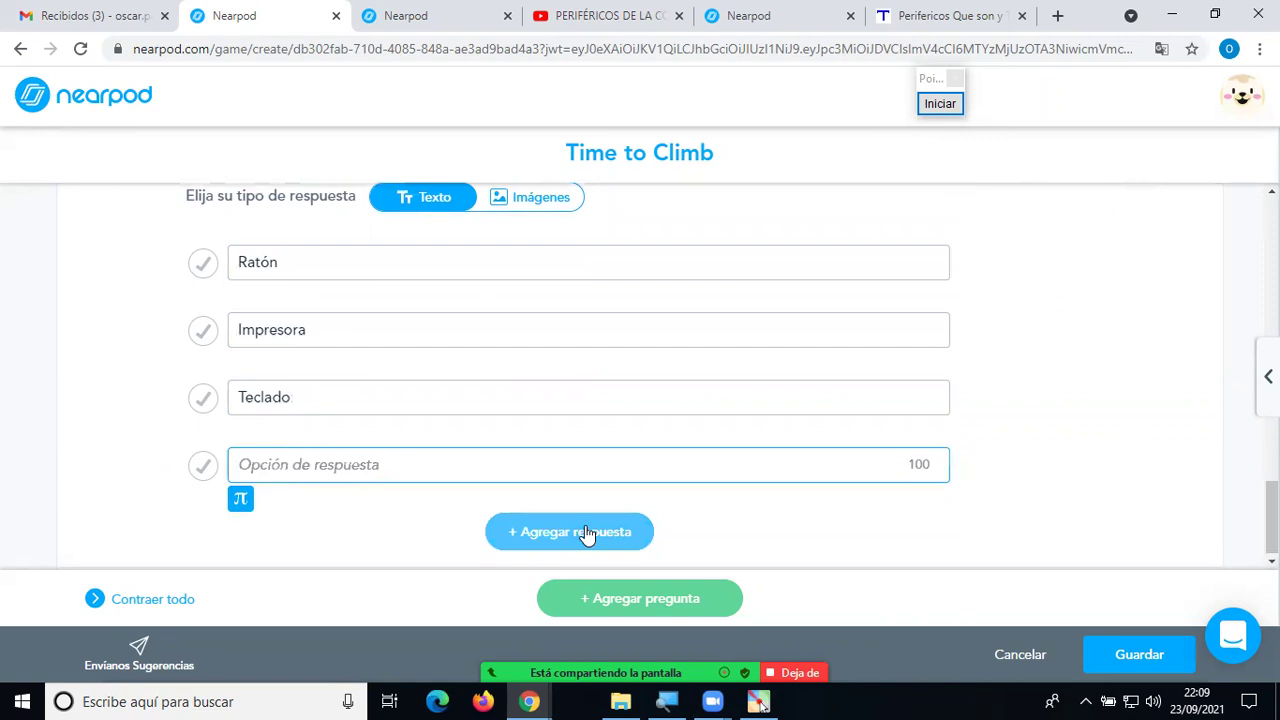
type("Parlante")
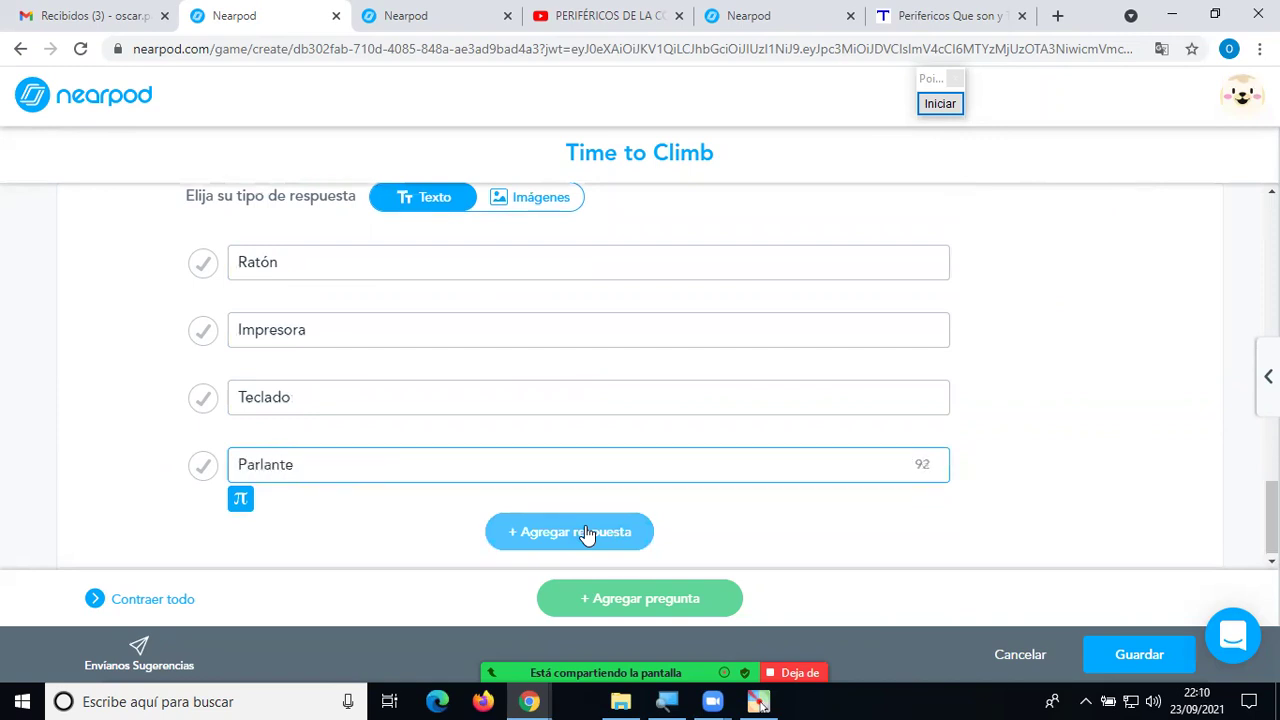
scroll(1116, 301, "up", 4)
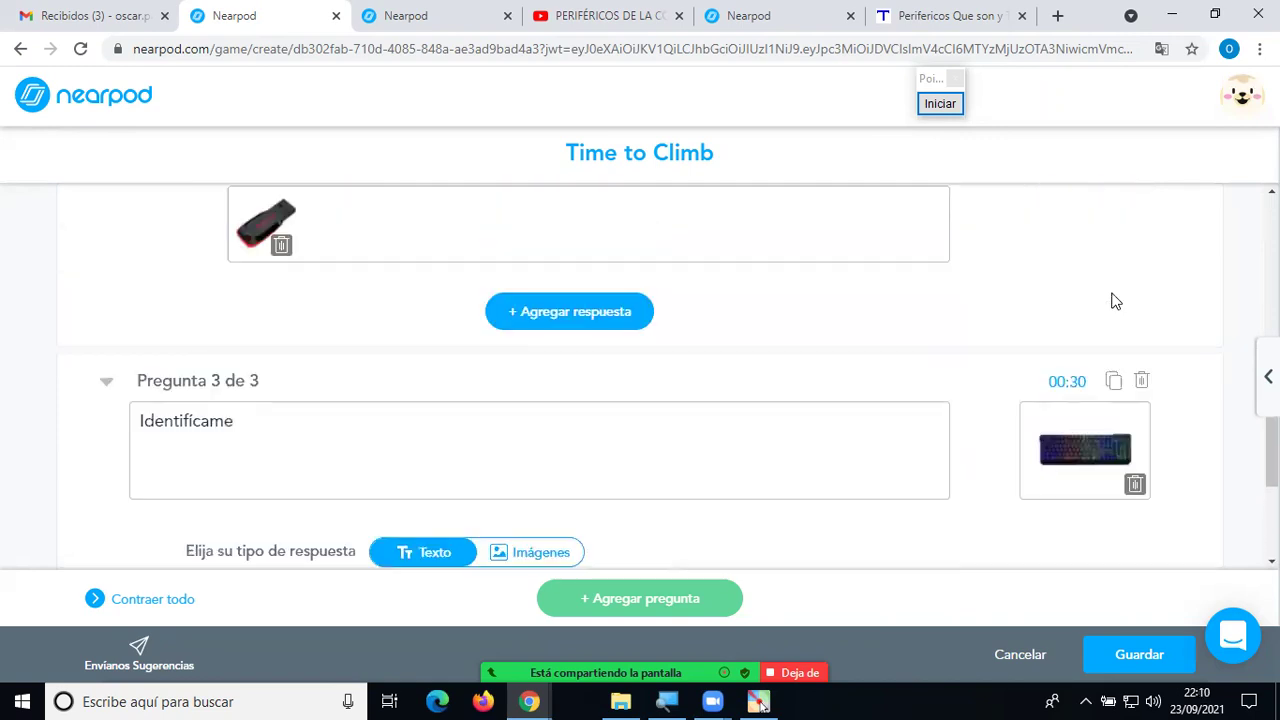
Mark Teclado as the correct answer to question 3.
scroll(1116, 301, "up", 3)
scroll(1116, 301, "up", 6)
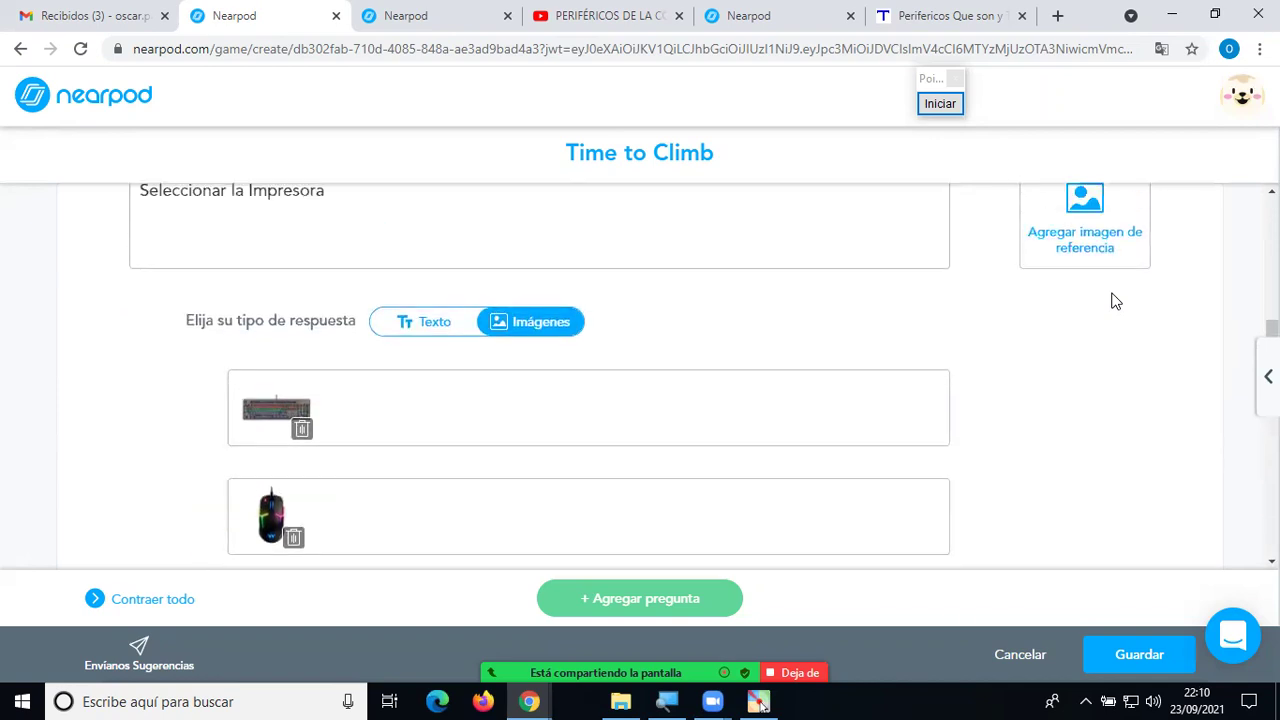
scroll(1116, 301, "up", 3)
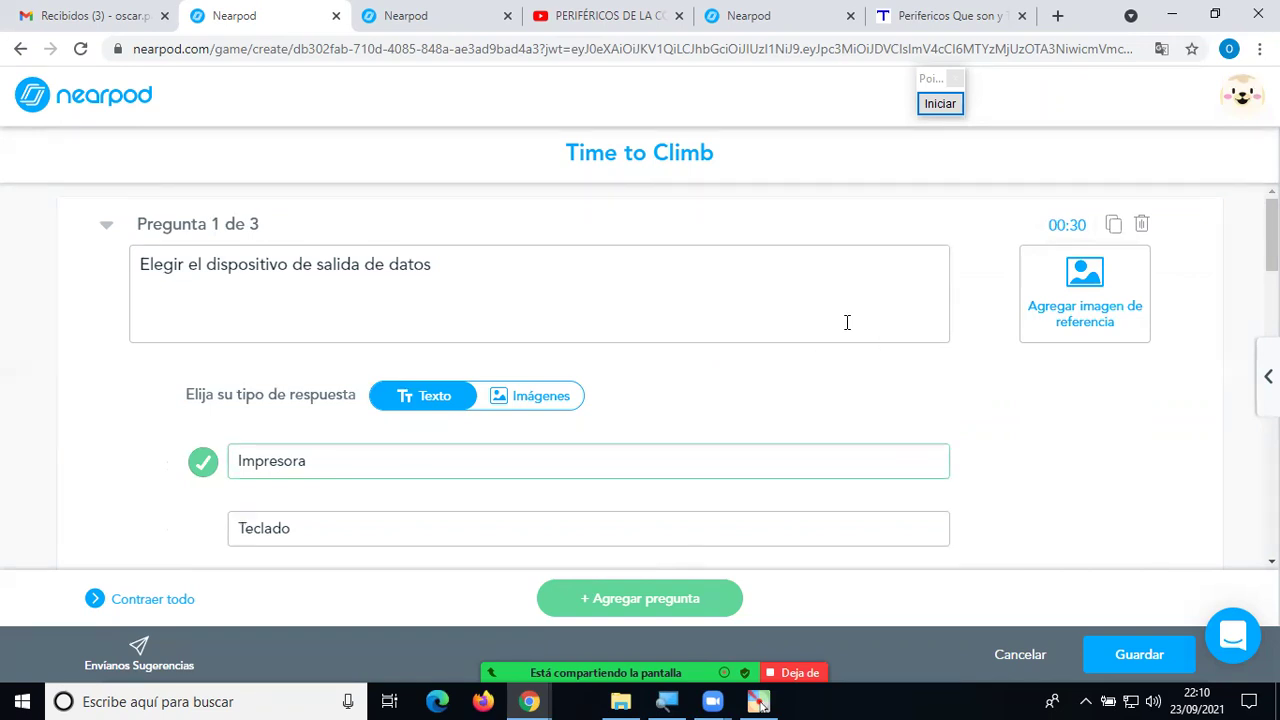
scroll(824, 352, "down", 10)
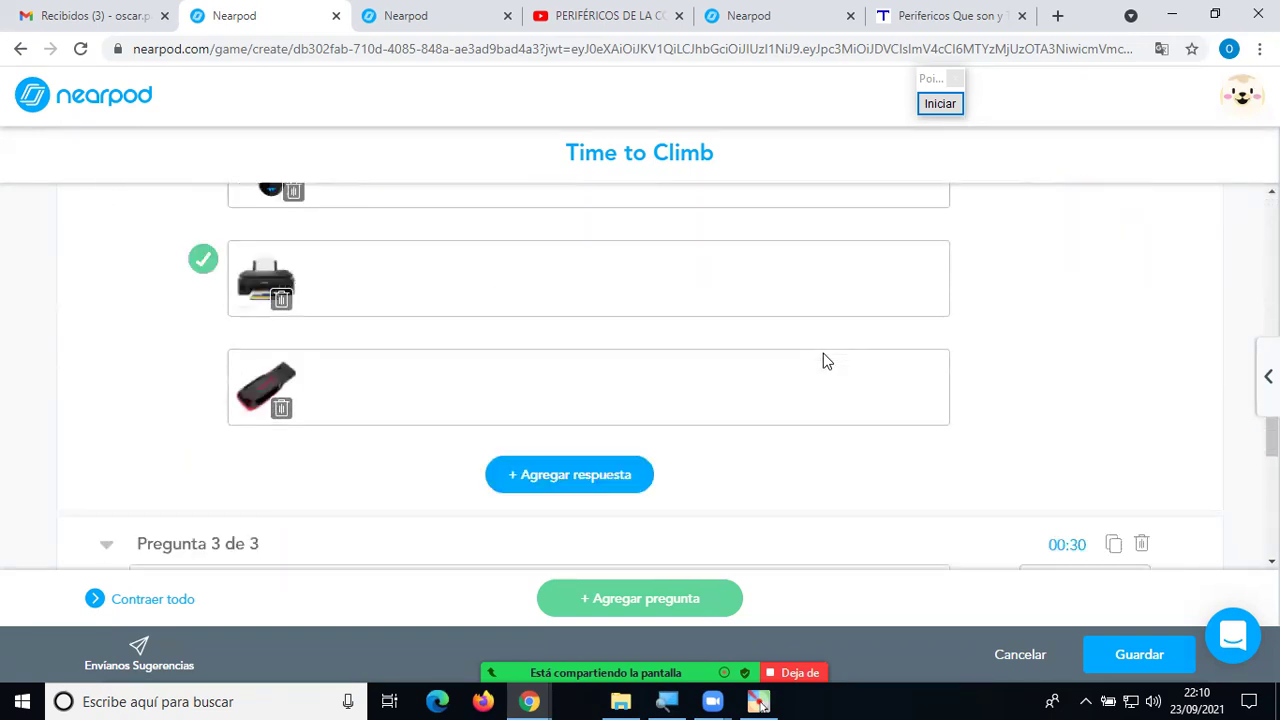
scroll(823, 360, "up", 5)
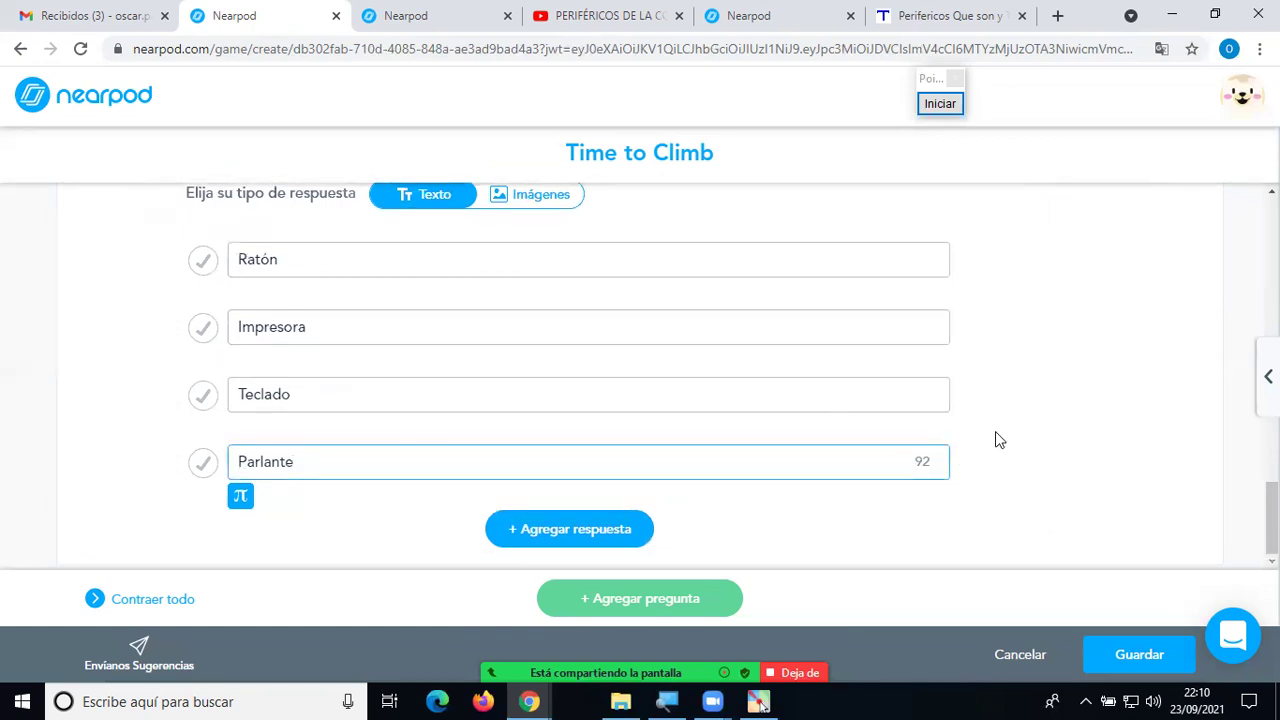
left_click(1099, 657)
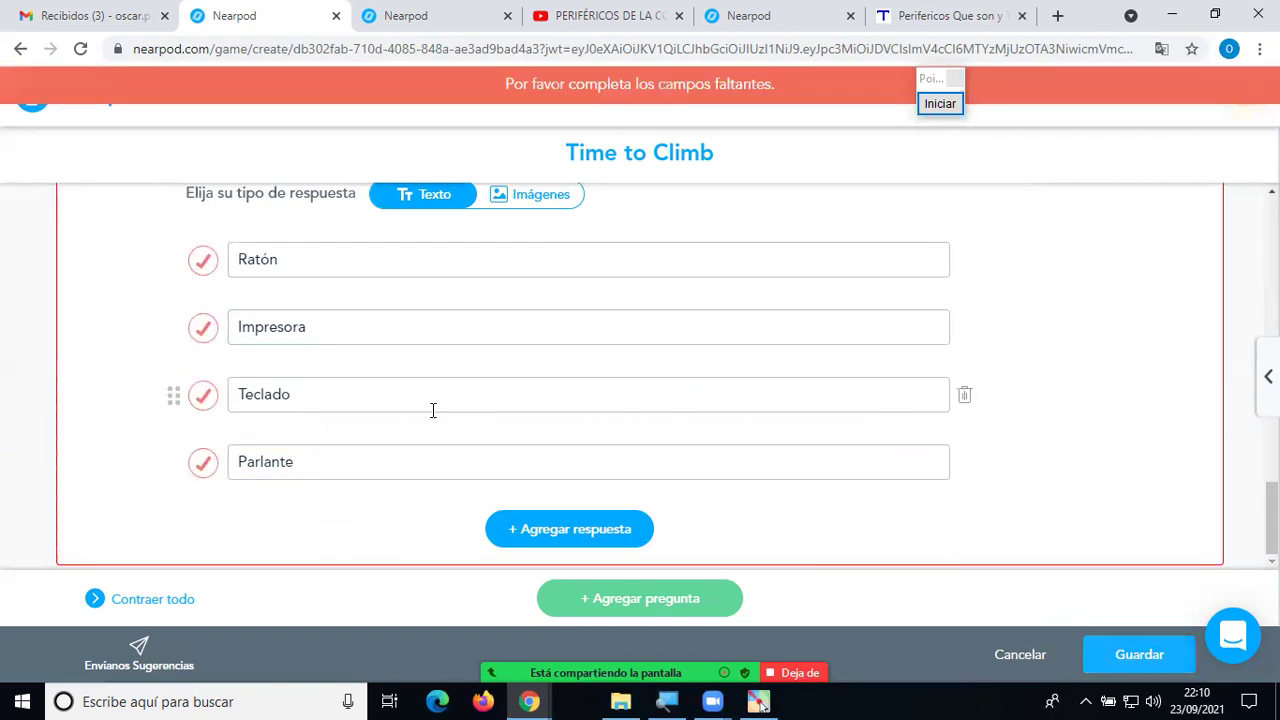
scroll(388, 313, "up", 2)
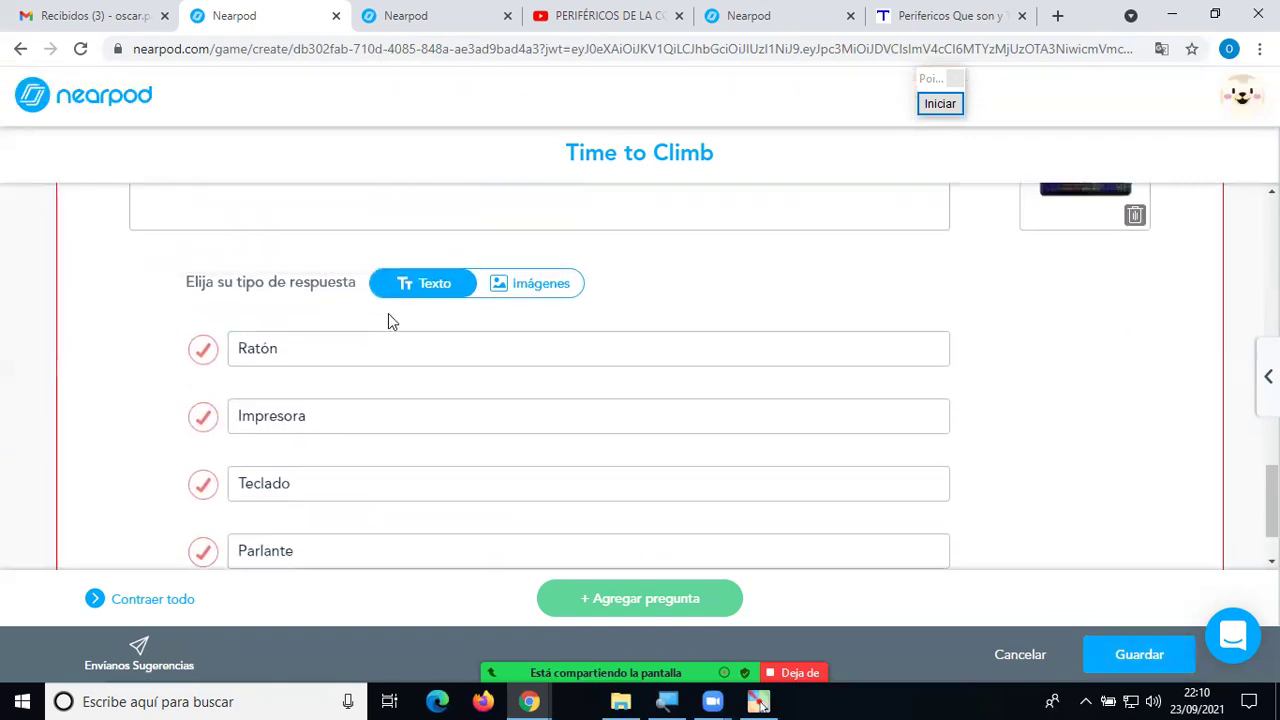
scroll(399, 337, "down", 2)
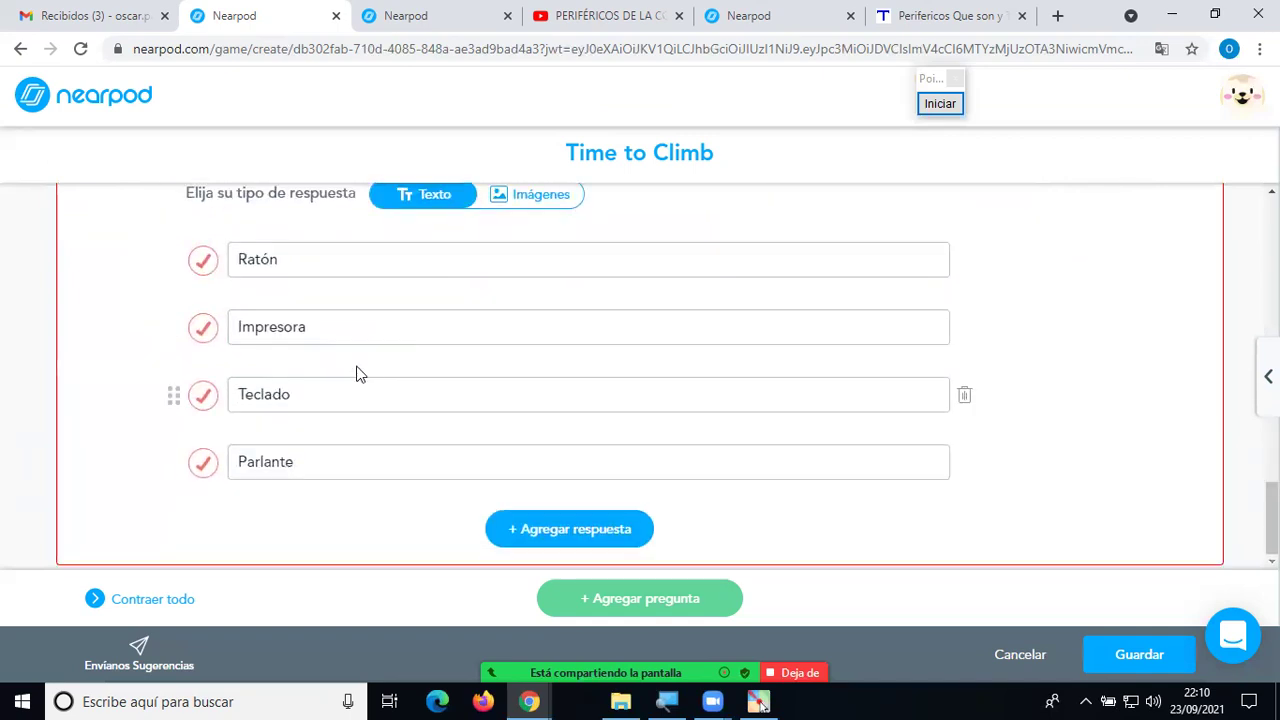
left_click(200, 398)
Save the three-question Time to Climb activity.
scroll(433, 410, "up", 9)
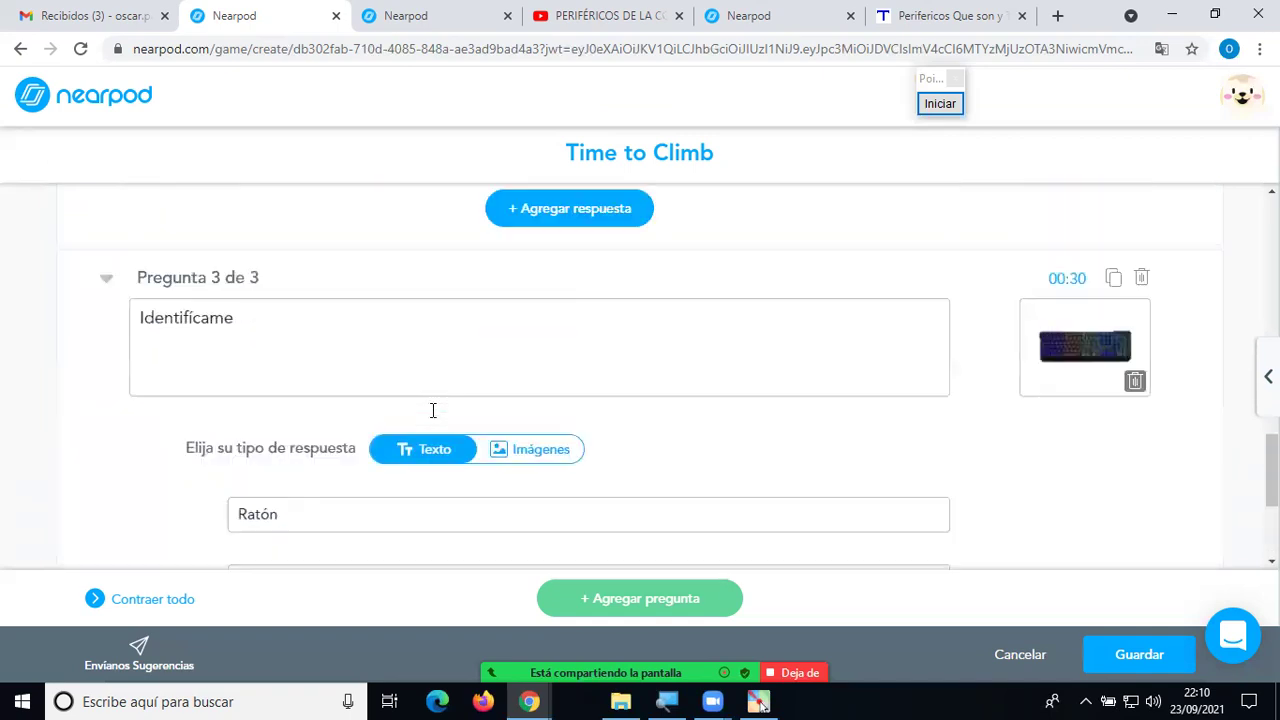
scroll(425, 405, "up", 6)
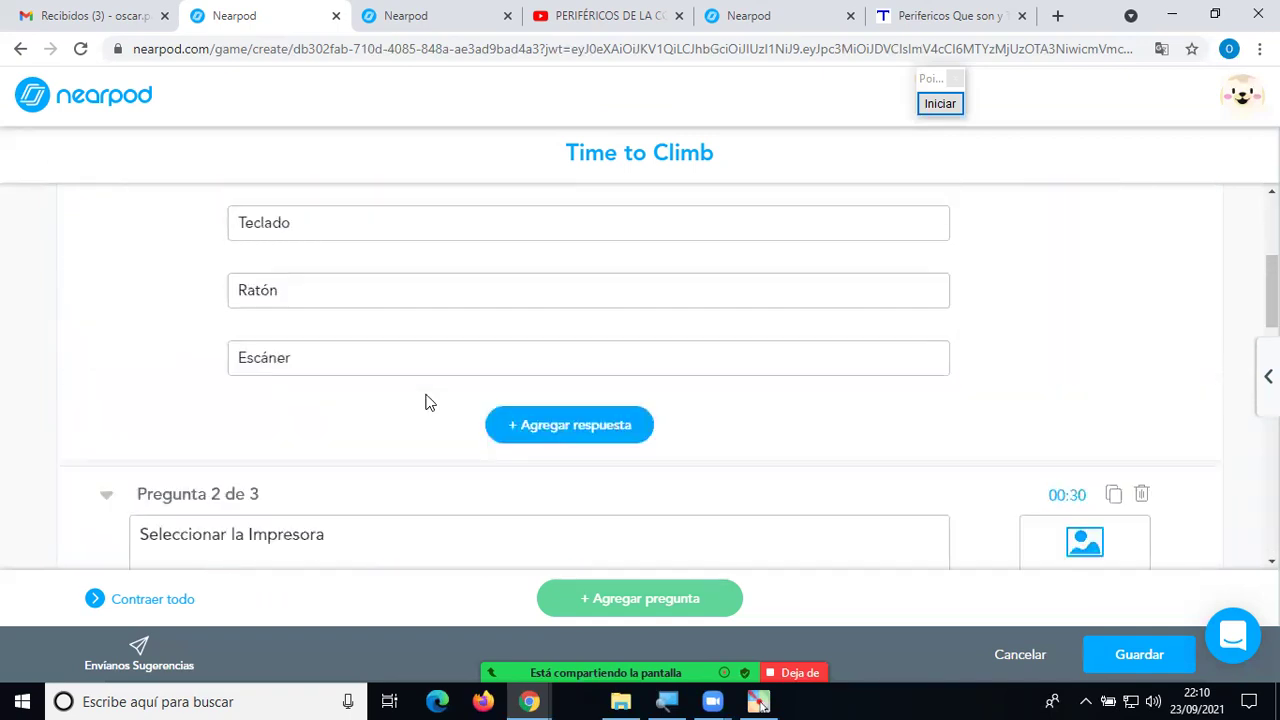
scroll(428, 400, "down", 6)
scroll(433, 389, "down", 8)
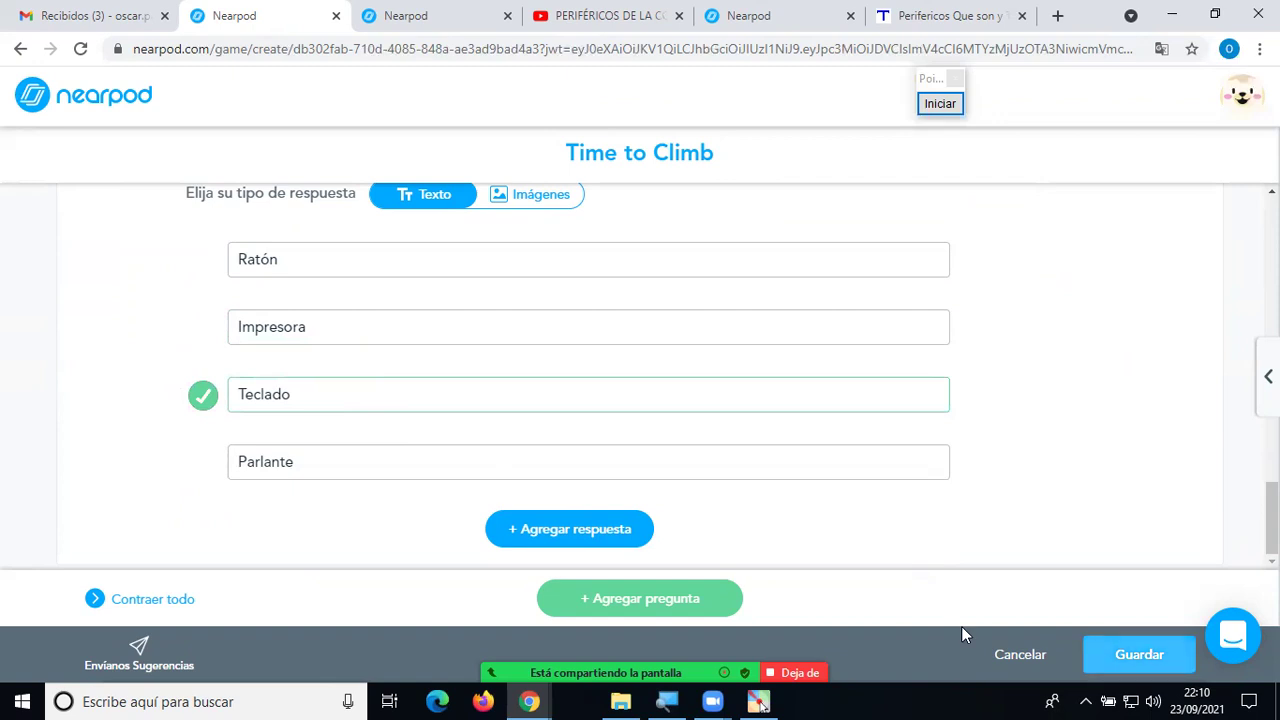
left_click(1110, 652)
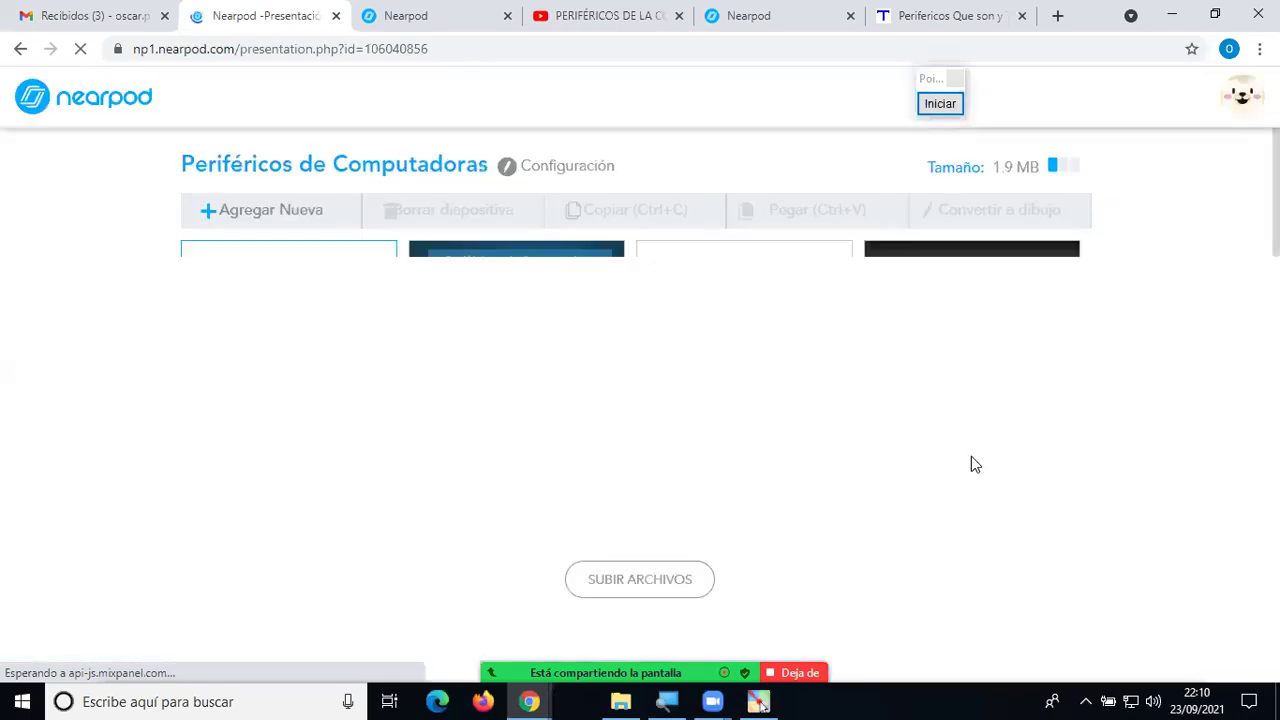
Move the Time to Climb slide to position 13, before the thank-you slide, then save and exit.
scroll(1014, 470, "down", 7)
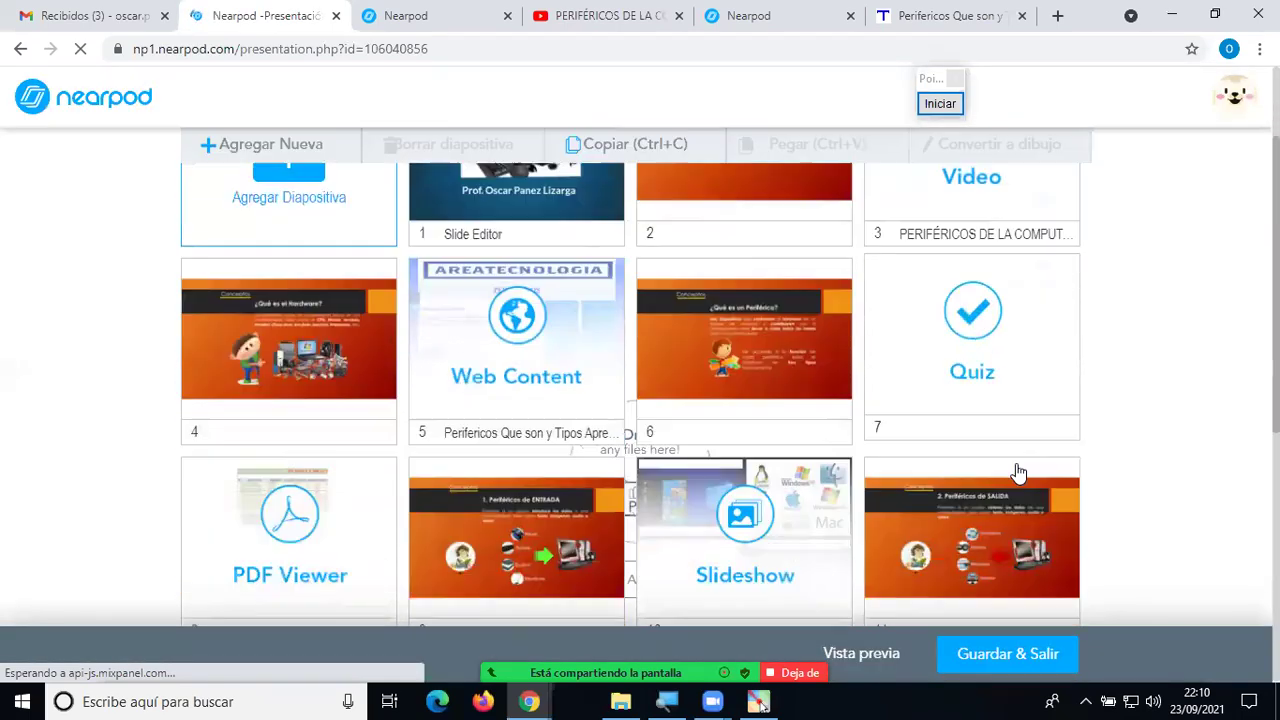
scroll(950, 466, "up", 3)
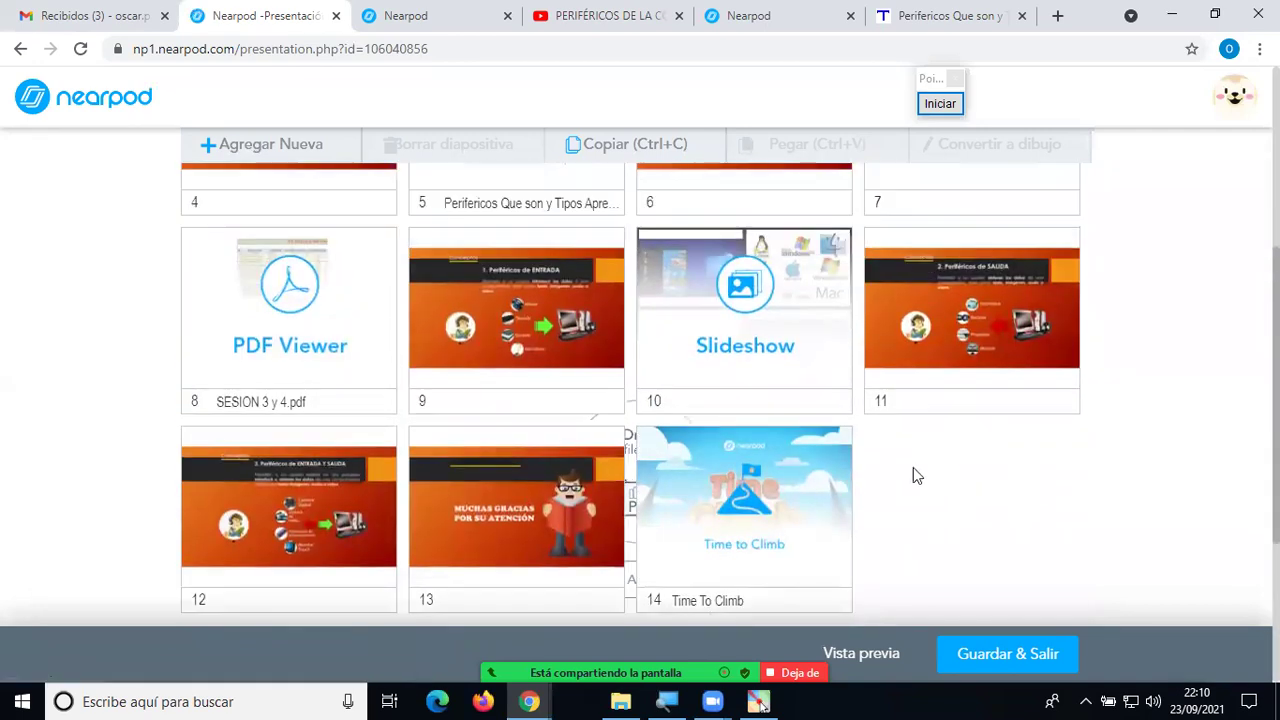
left_click_drag(733, 525, 514, 533)
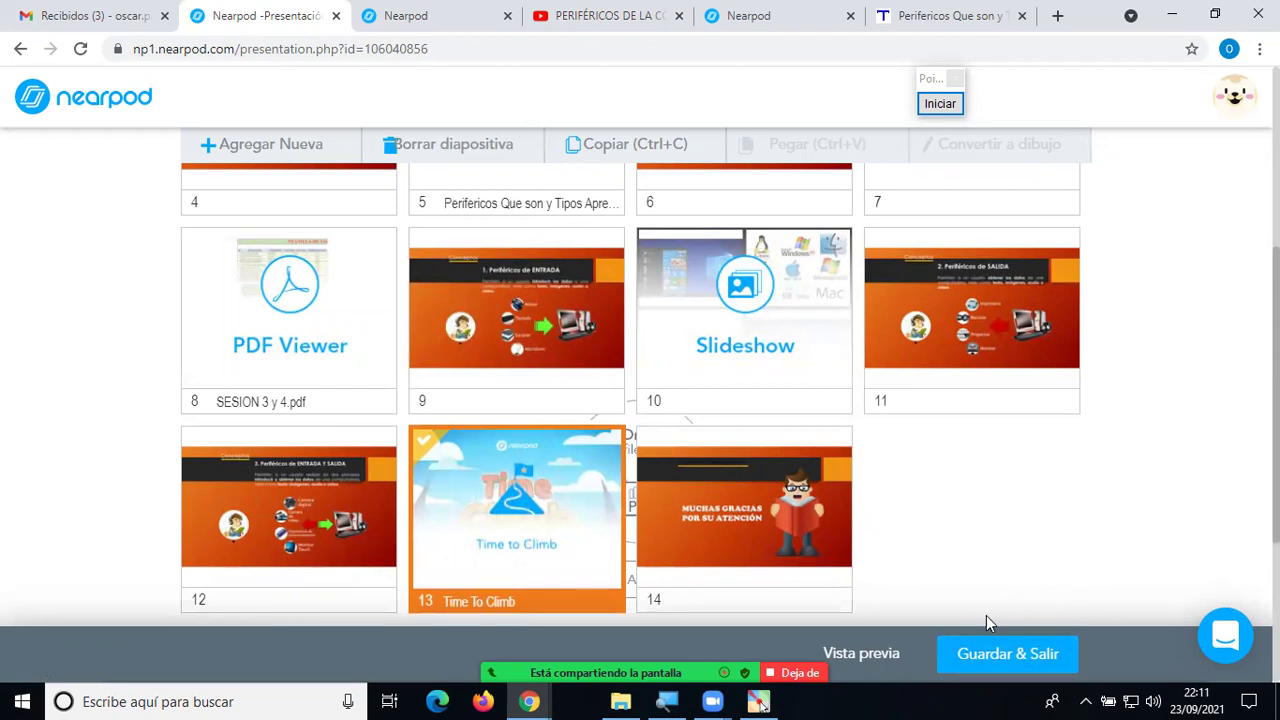
left_click(1034, 650)
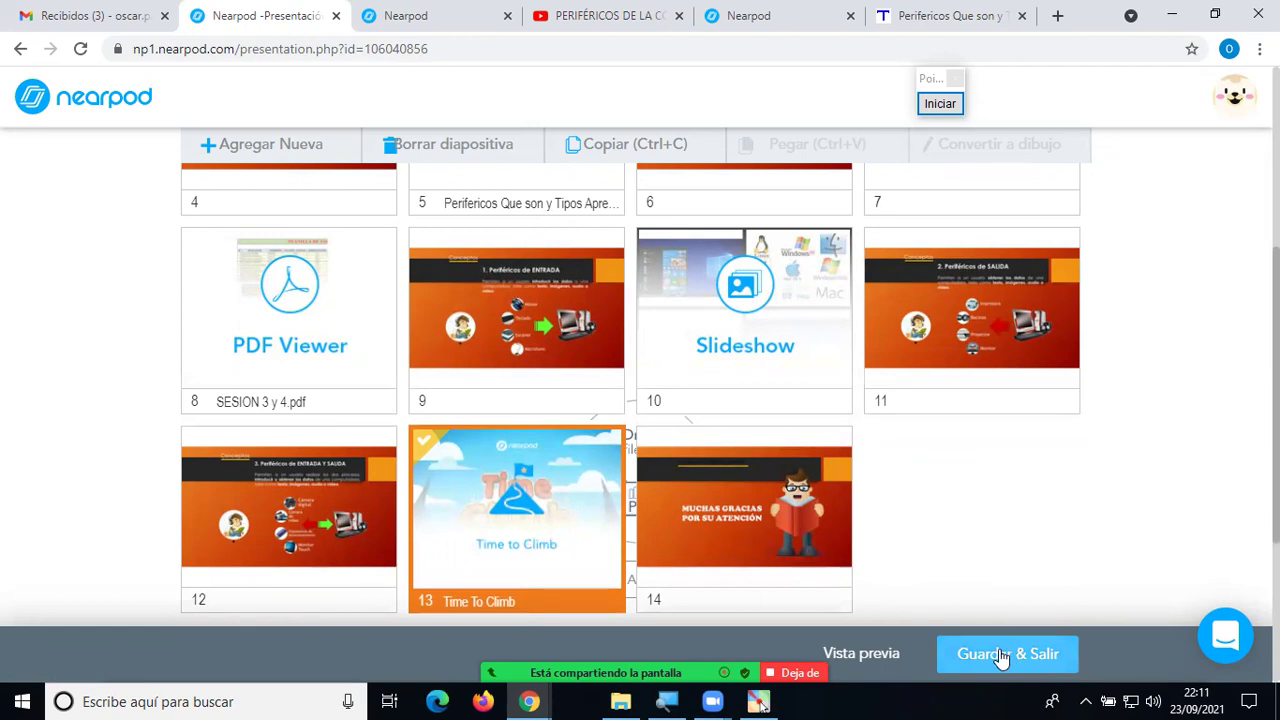
left_click(1000, 655)
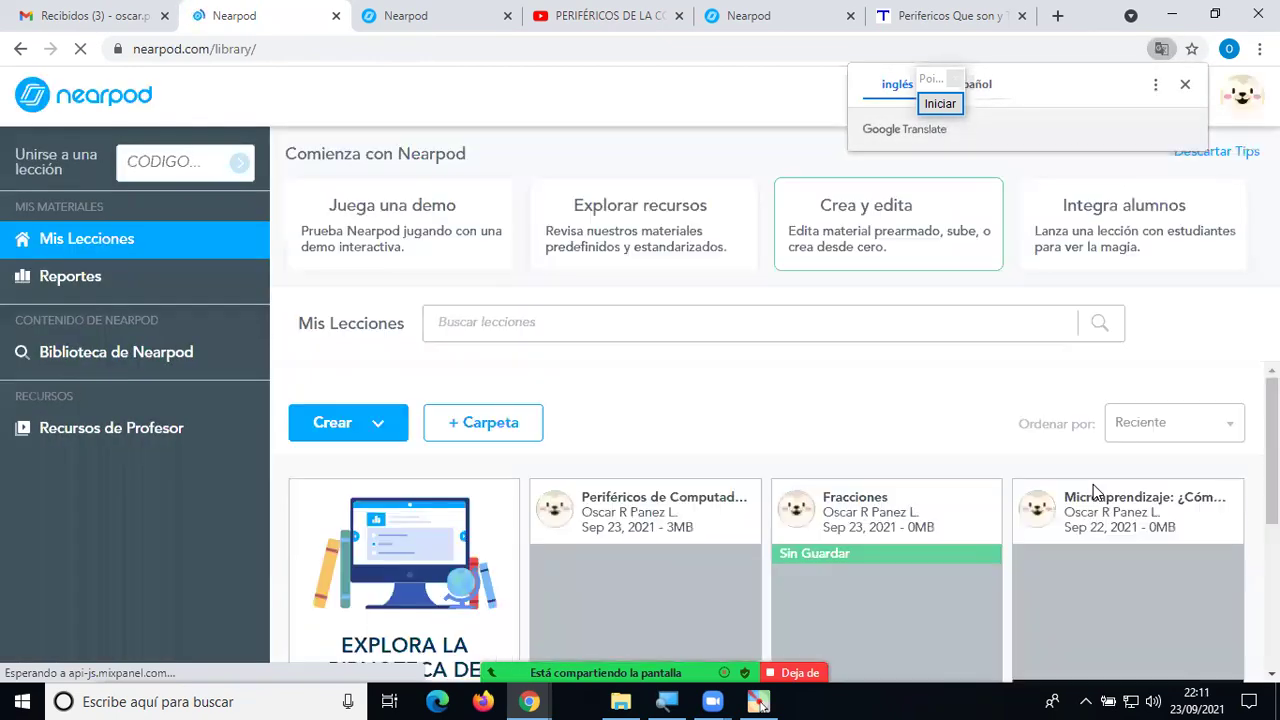
scroll(748, 394, "down", 3)
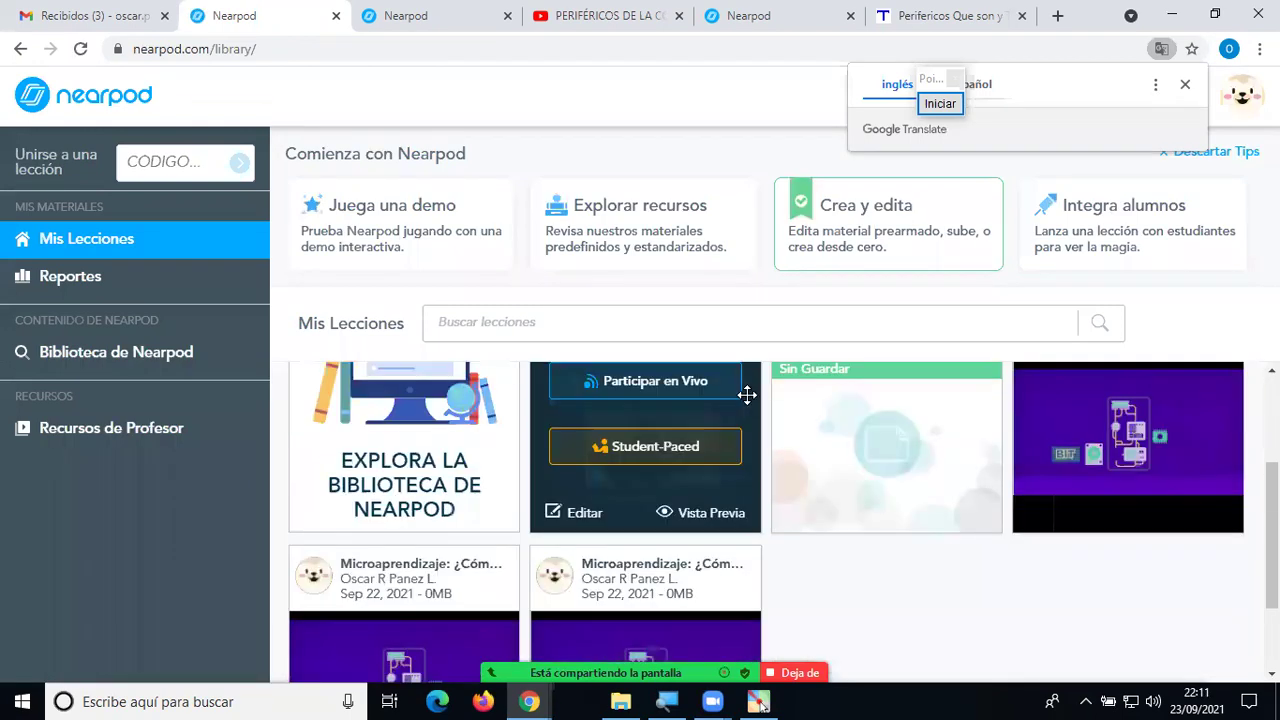
scroll(678, 447, "up", 2)
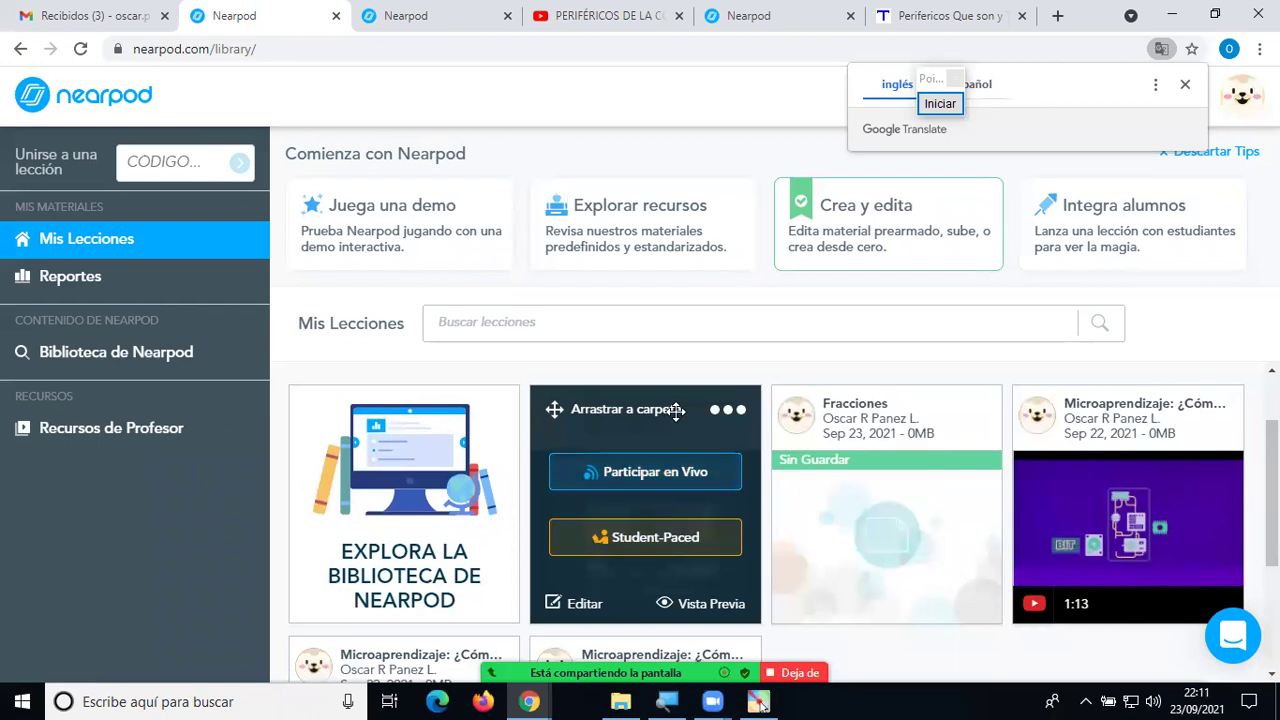
mouse_move(667, 467)
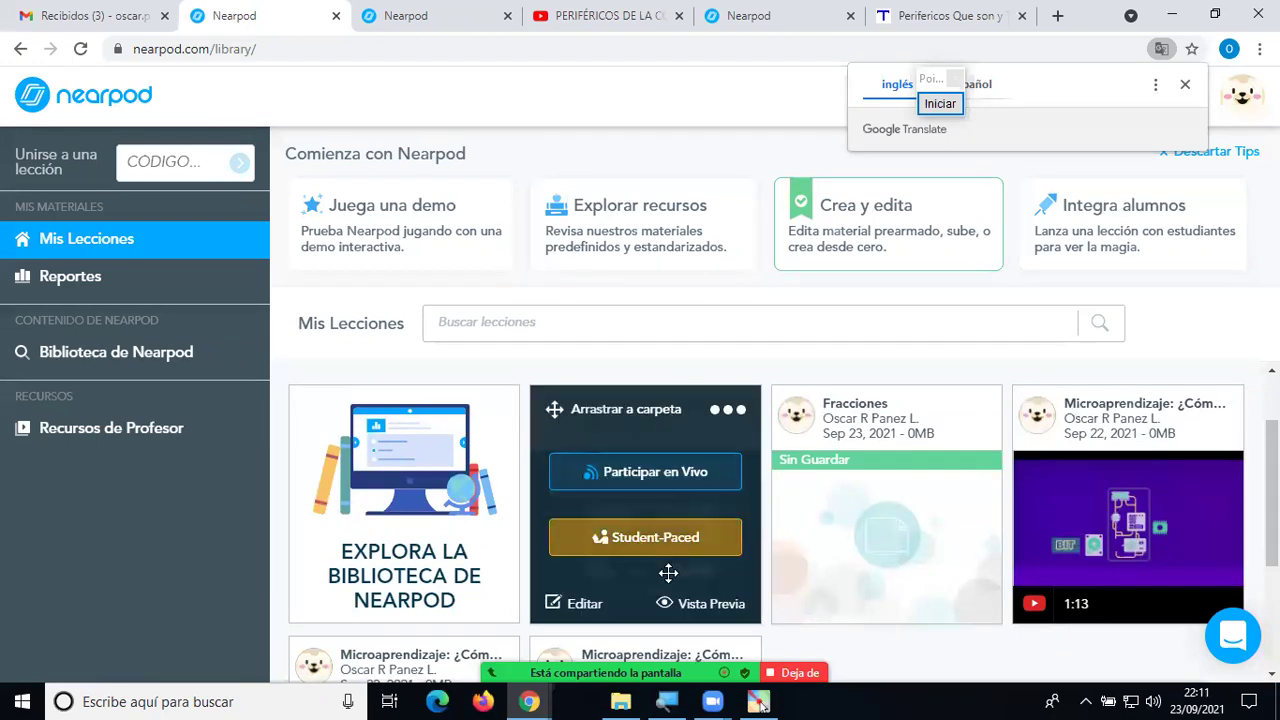
scroll(679, 443, "down", 1)
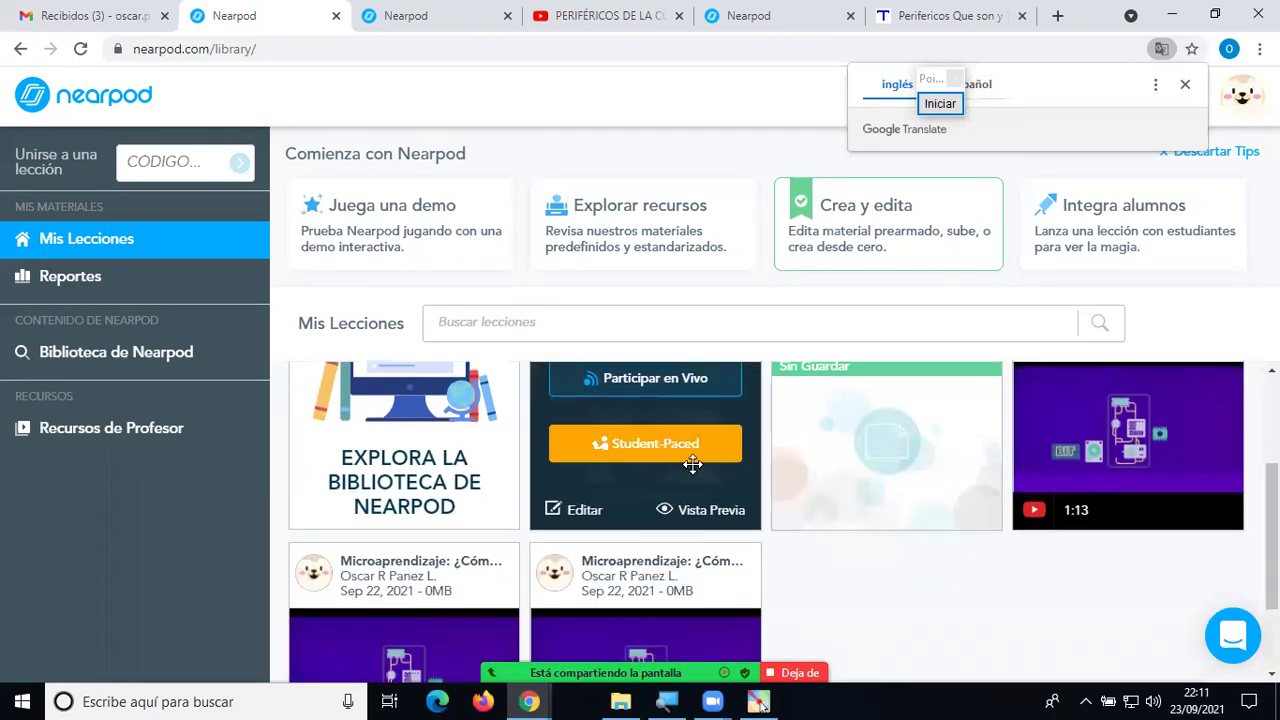
scroll(696, 472, "up", 1)
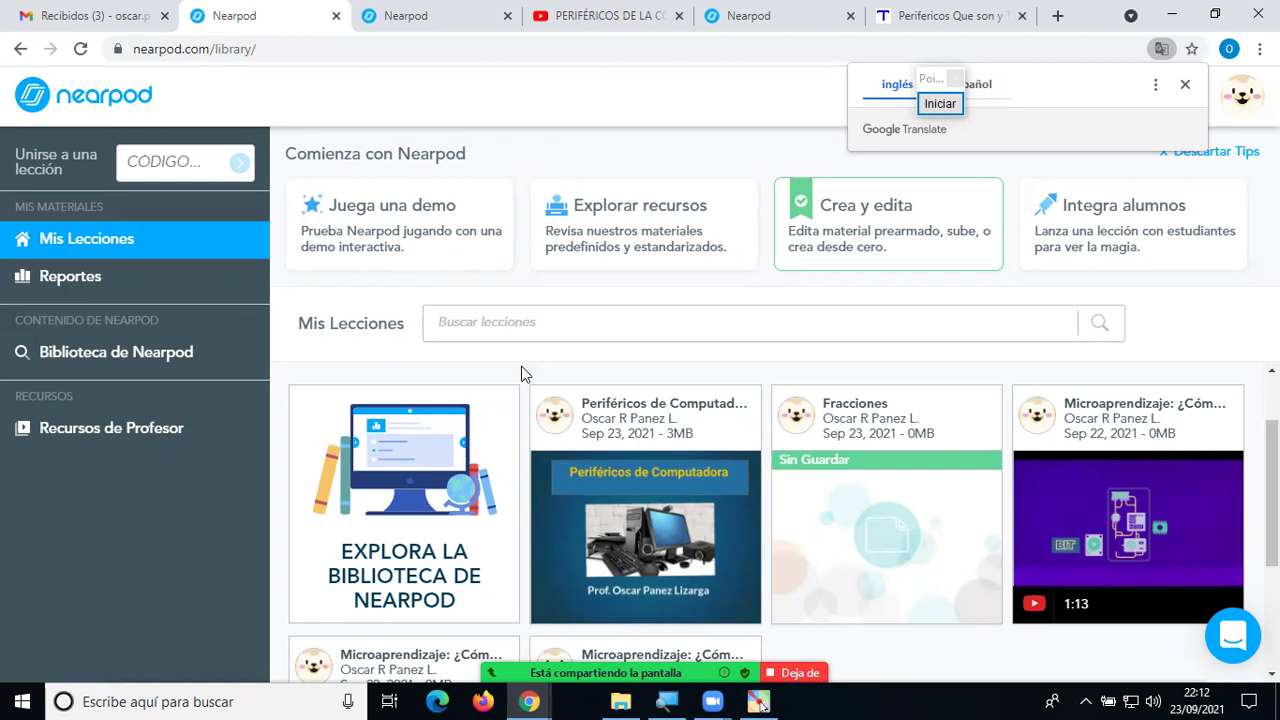
scroll(530, 400, "down", 1)
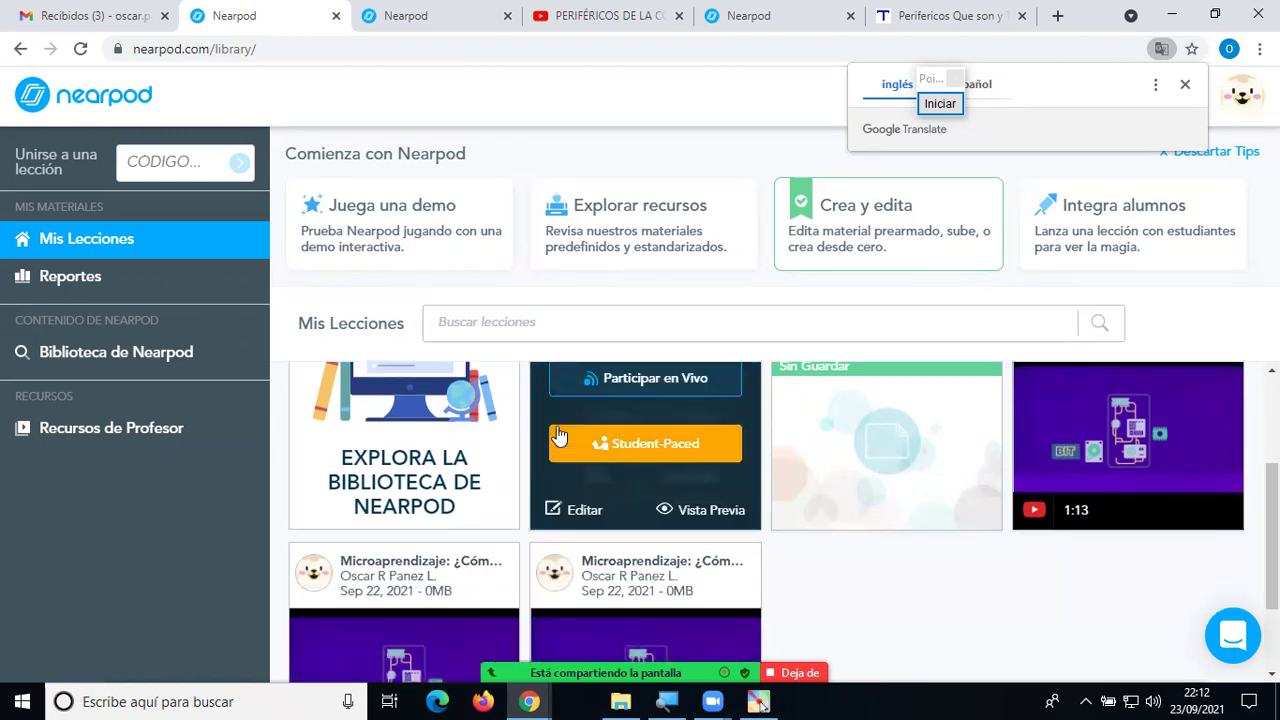
scroll(555, 410, "up", 1)
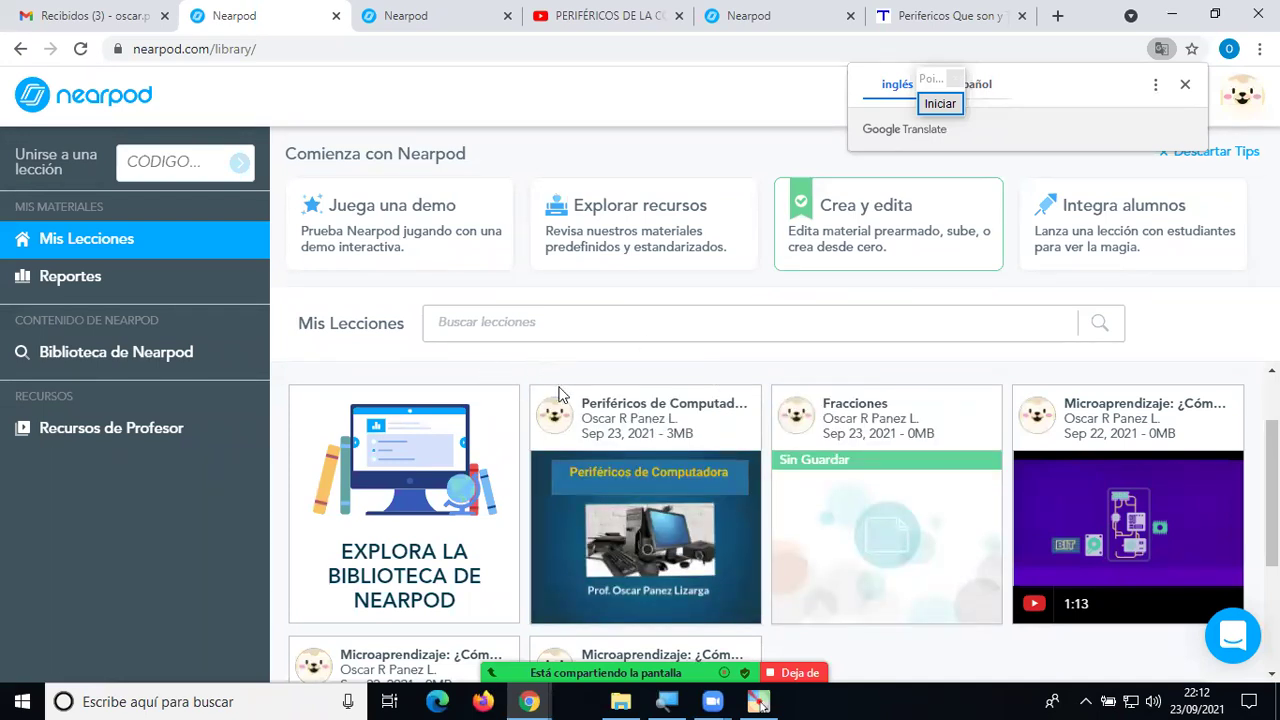
mouse_move(591, 440)
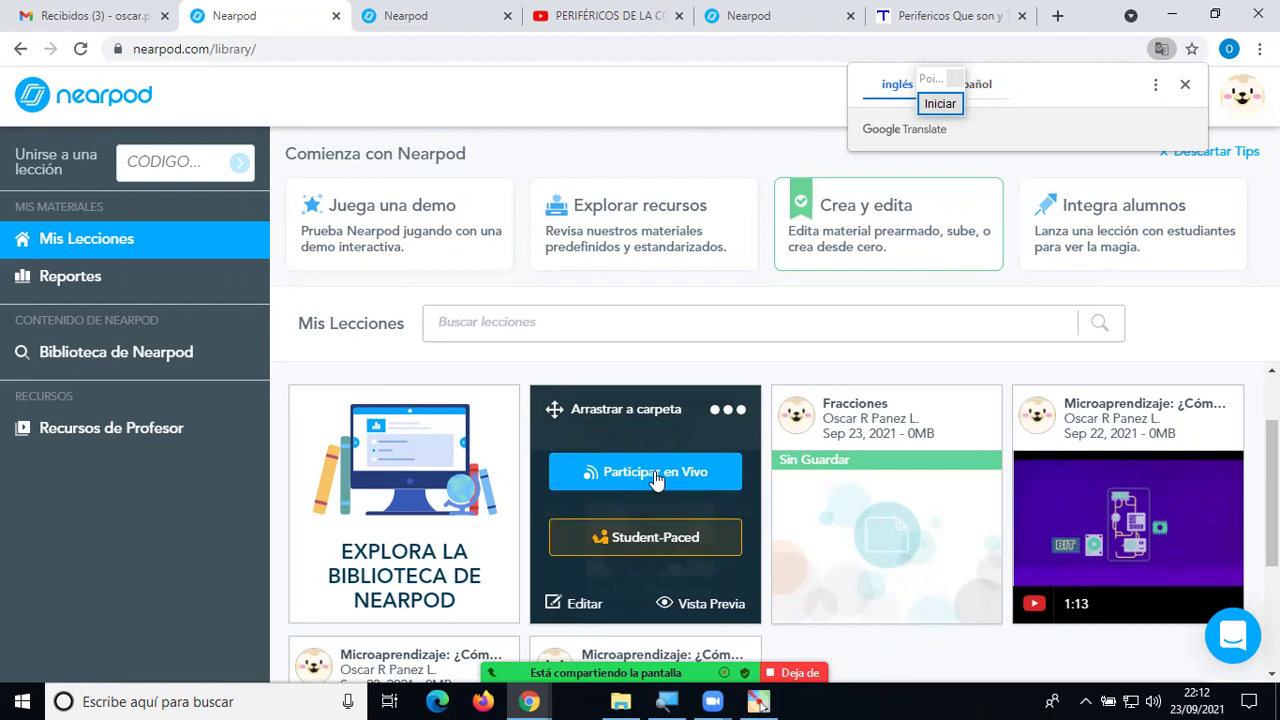
left_click(632, 477)
left_click(674, 471)
left_click(660, 477)
left_click(660, 475)
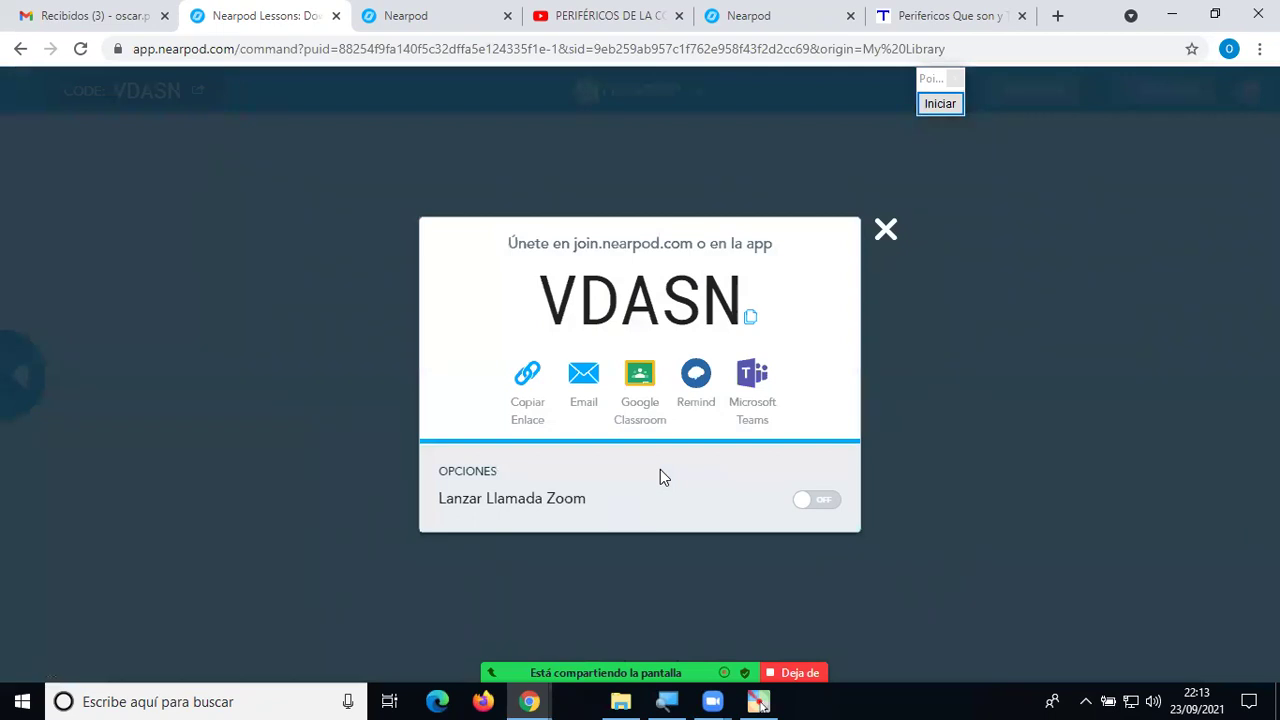
left_click(528, 412)
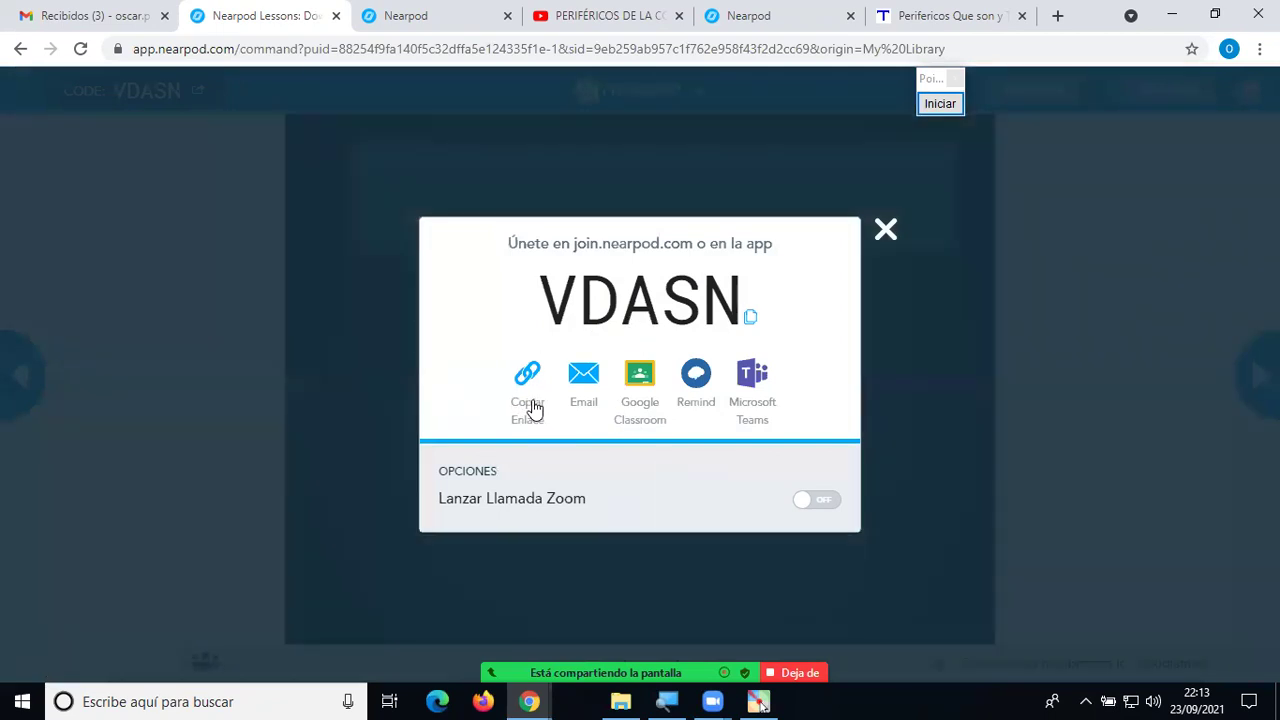
left_click(534, 411)
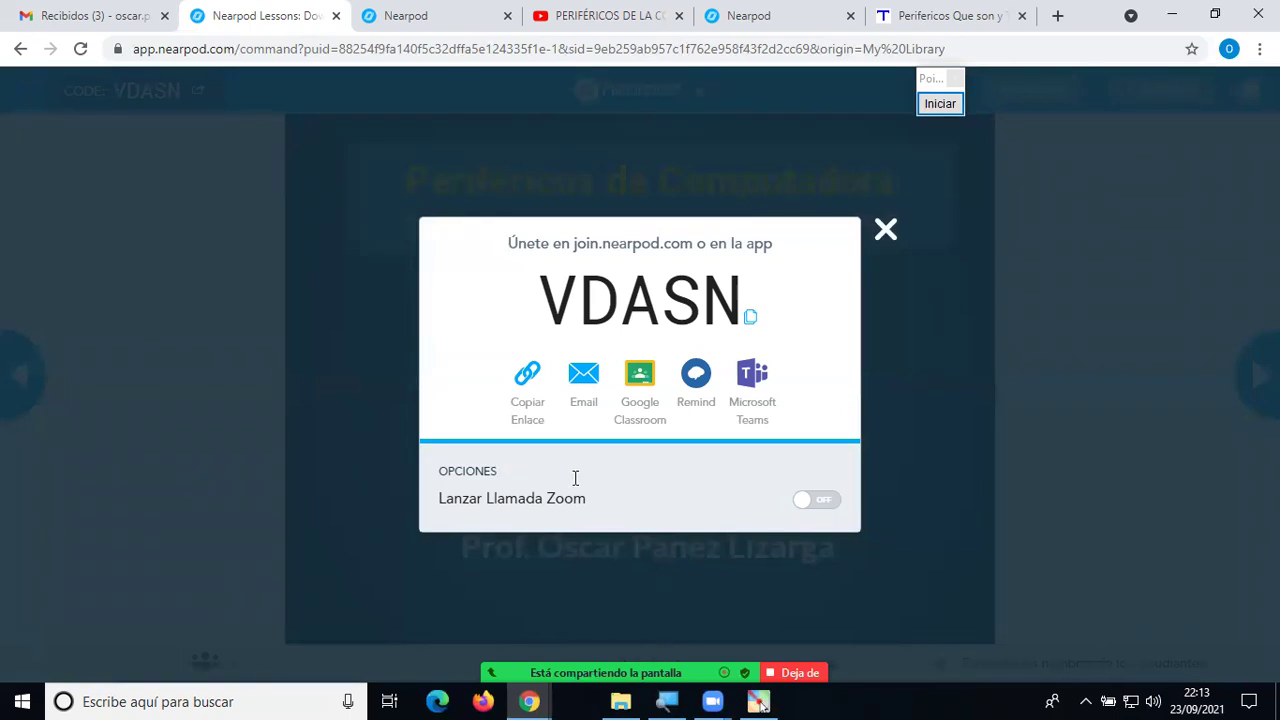
Post 'EN VIVO' and the Nearpod join link in Zoom chat, then close chat and join-code windows.
key("alt+h")
type("https://share.nearpod.com/L7V6U7dNNjb")
key("Return")
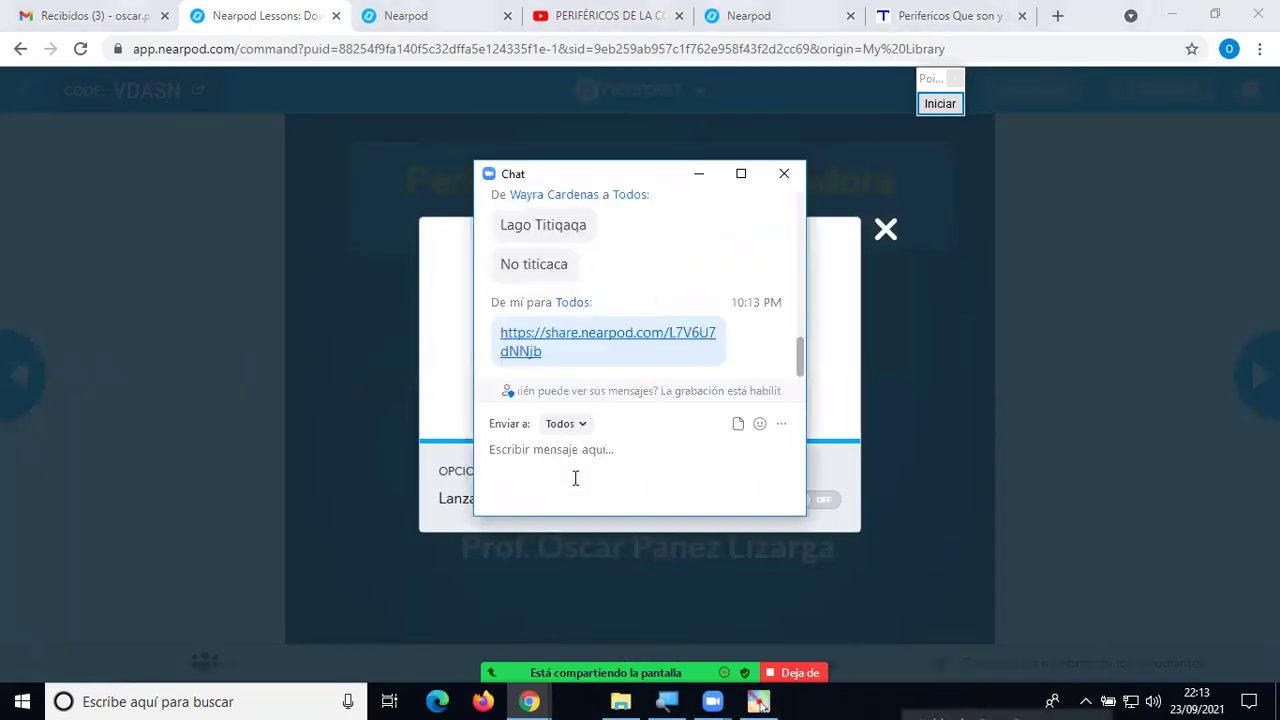
type("EN VIVO")
key("Return")
type("https://share.nearpod.com/L7V6U7dNNjb")
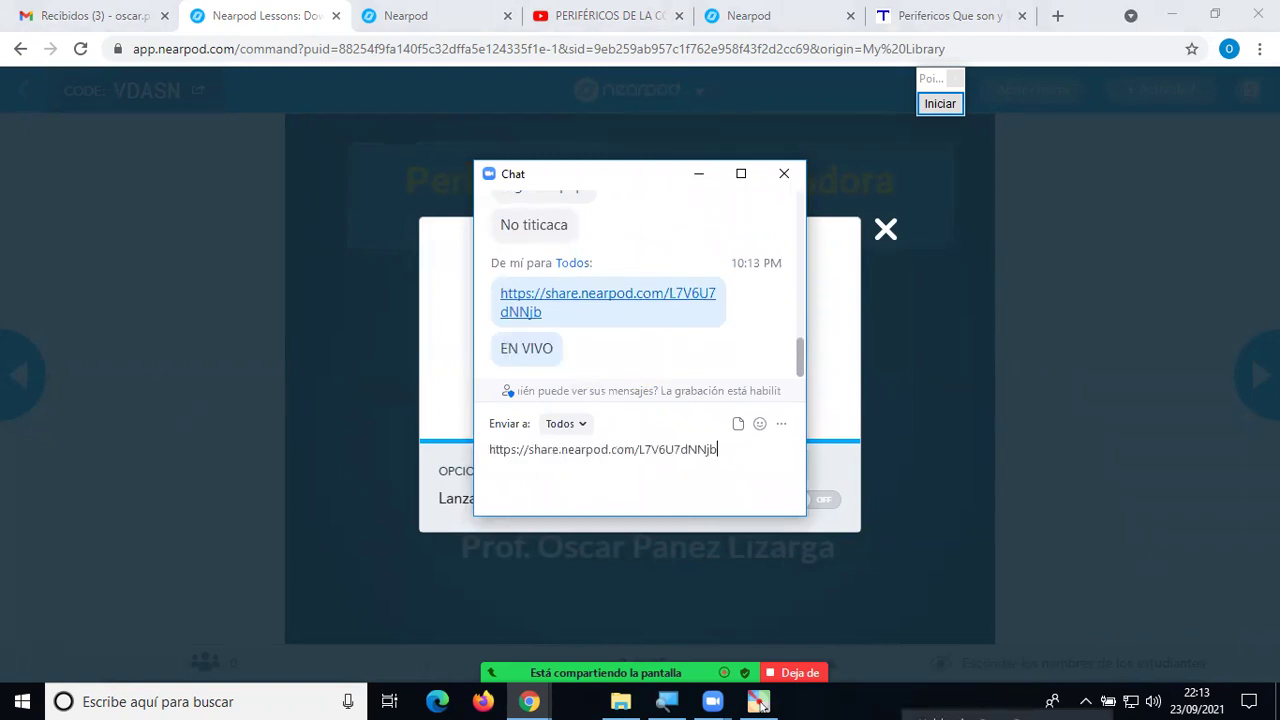
key("Return")
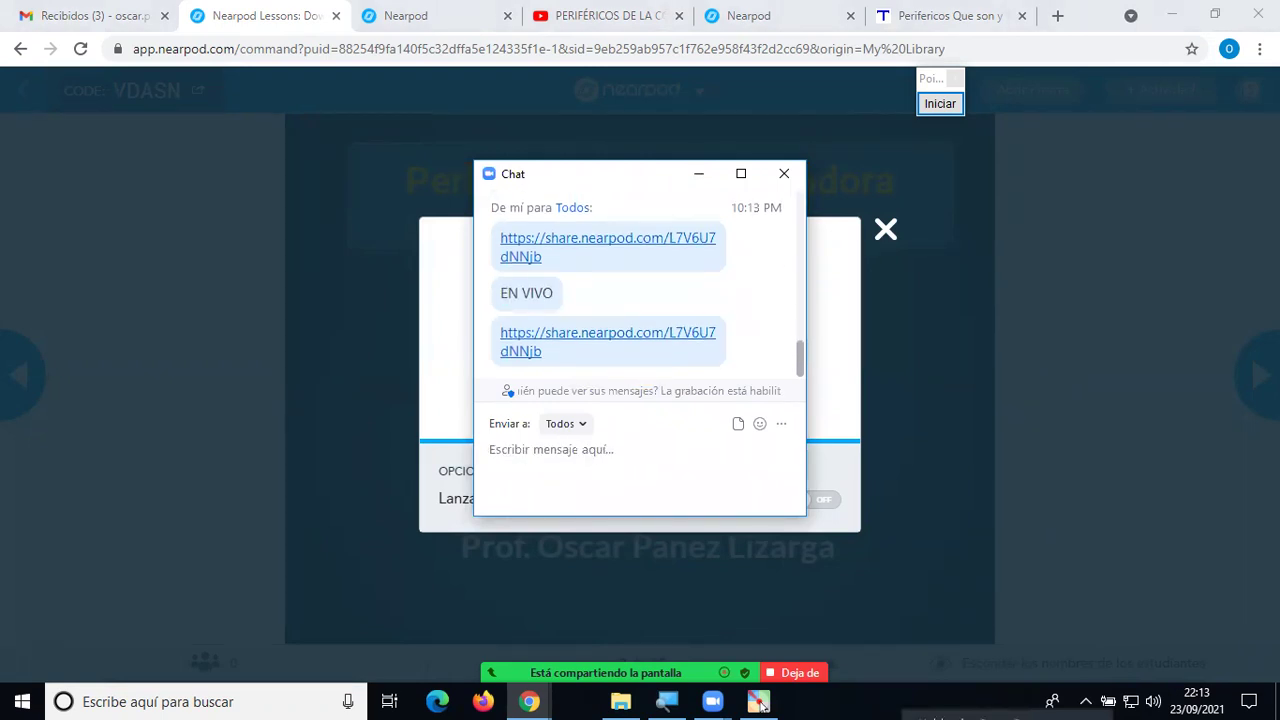
left_click(784, 173)
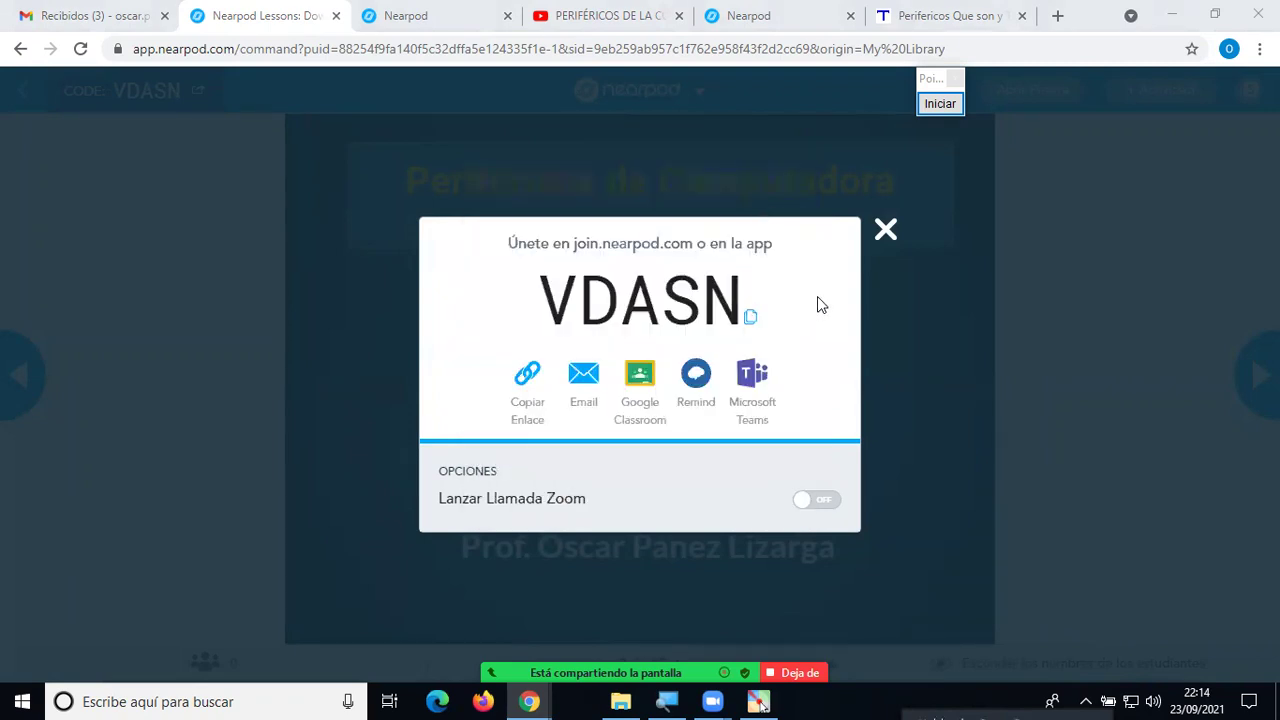
left_click(884, 232)
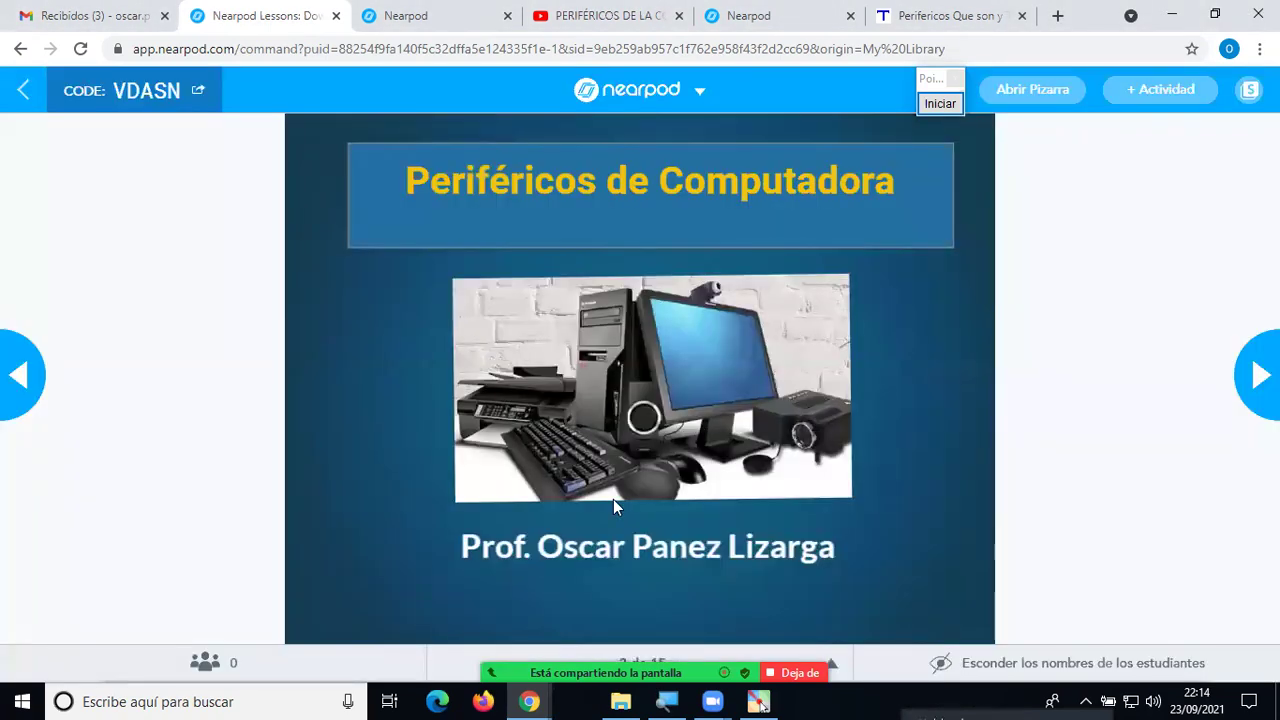
Return to the student-list slide and start the Pointofix screen-drawing tool.
left_click(16, 376)
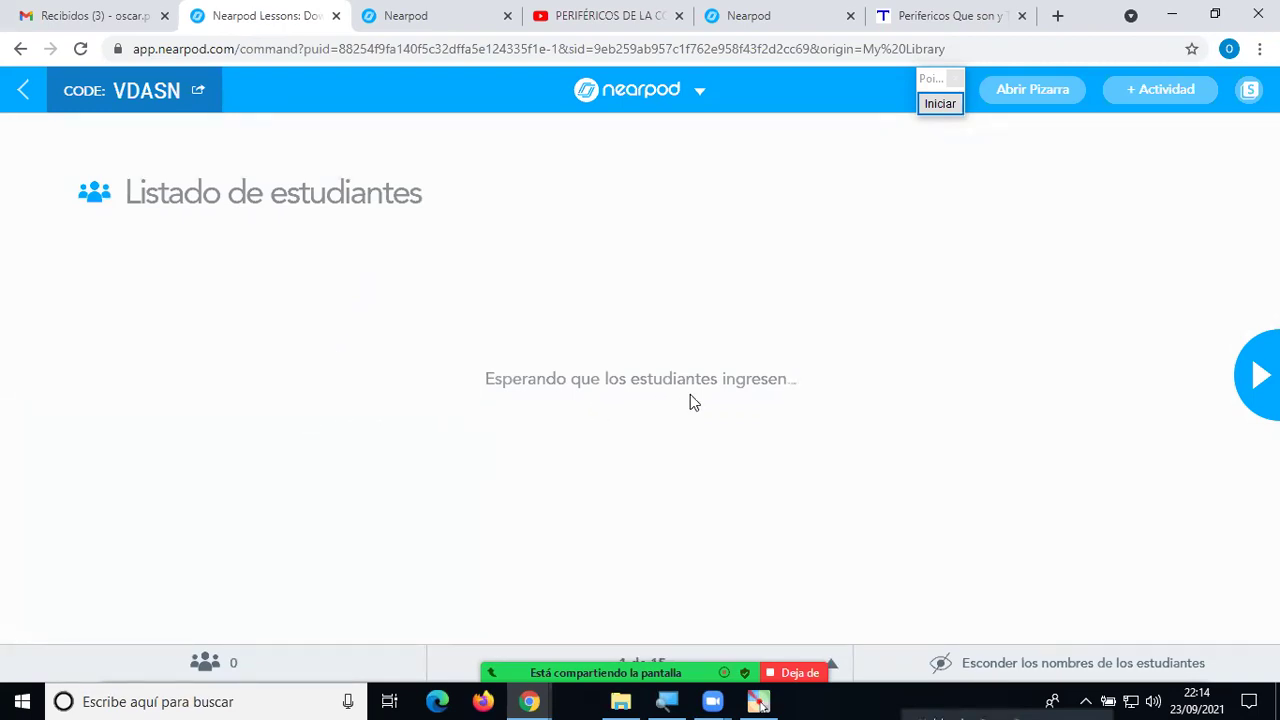
left_click(941, 78)
Circle and arrow the 'Esperando que los estudiantes ingresen' message in red freehand, then clear it.
left_click(1149, 128)
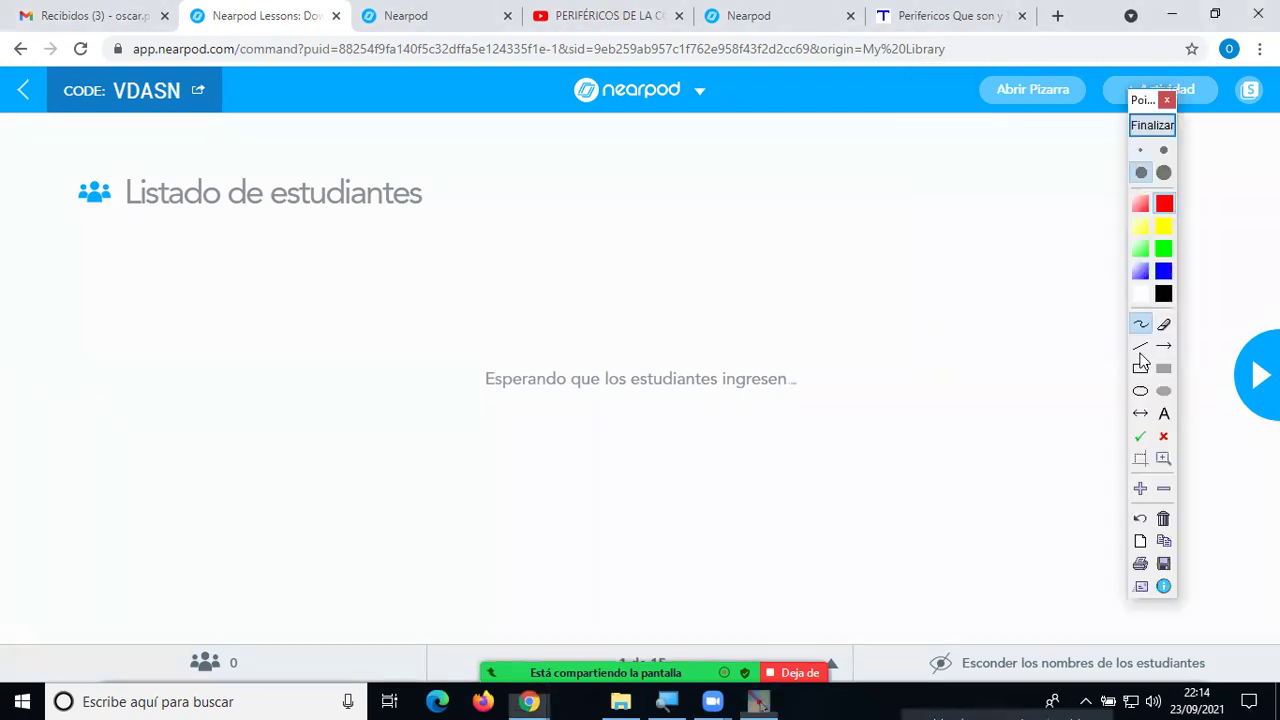
left_click(1141, 325)
mouse_move(932, 328)
left_mouse_down()
mouse_move(523, 346)
mouse_move(474, 405)
mouse_move(872, 414)
mouse_move(930, 328)
left_mouse_up()
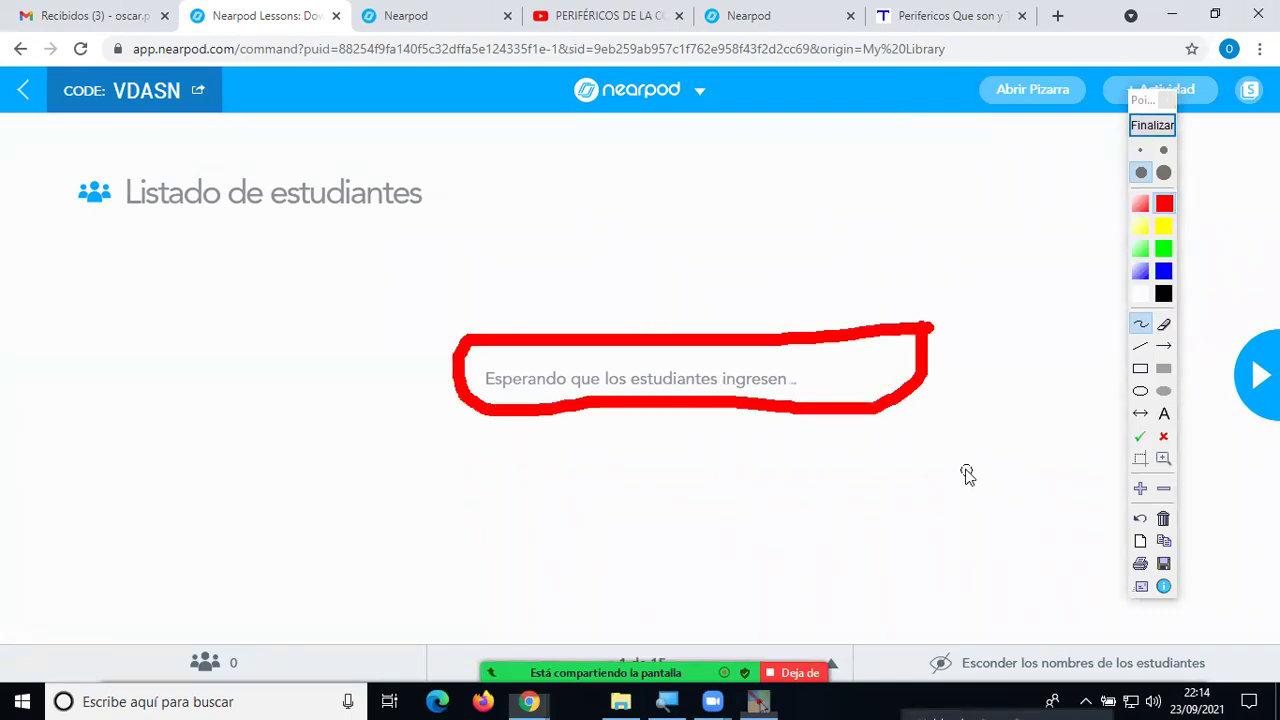
mouse_move(830, 180)
left_mouse_down()
mouse_move(731, 297)
mouse_move(728, 280)
mouse_move(731, 314)
mouse_move(760, 290)
left_mouse_up()
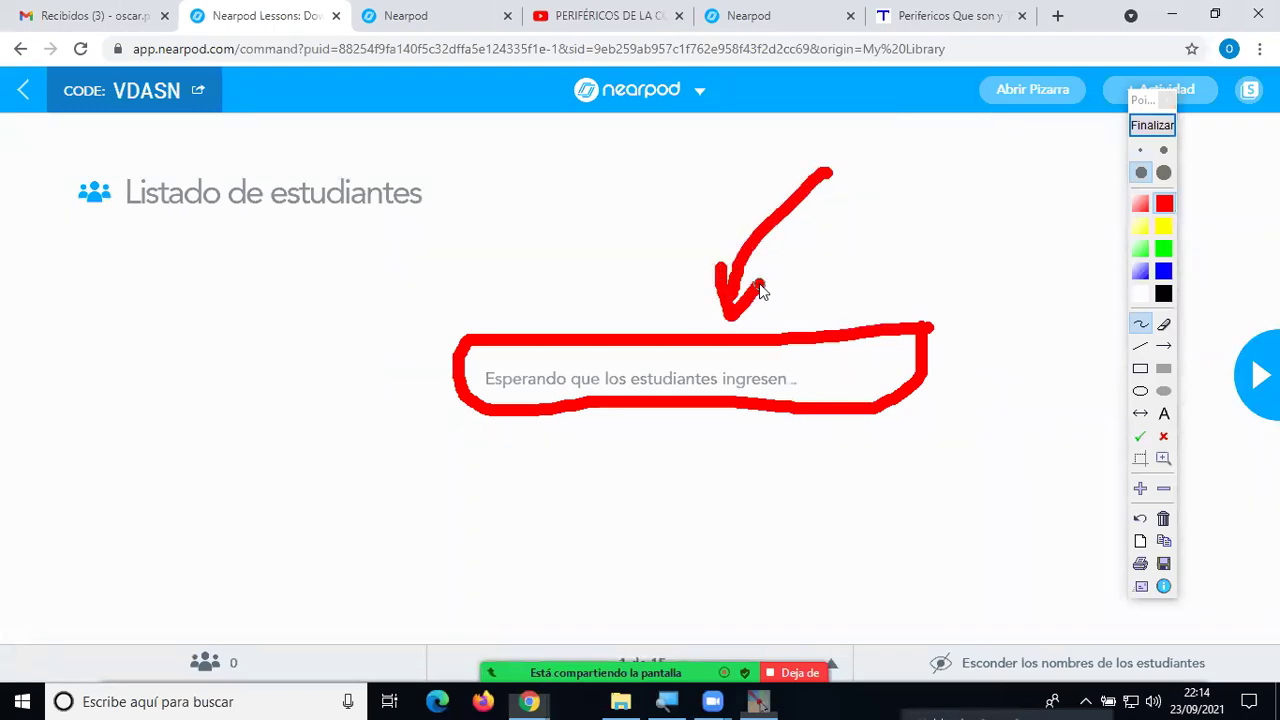
left_click(1153, 126)
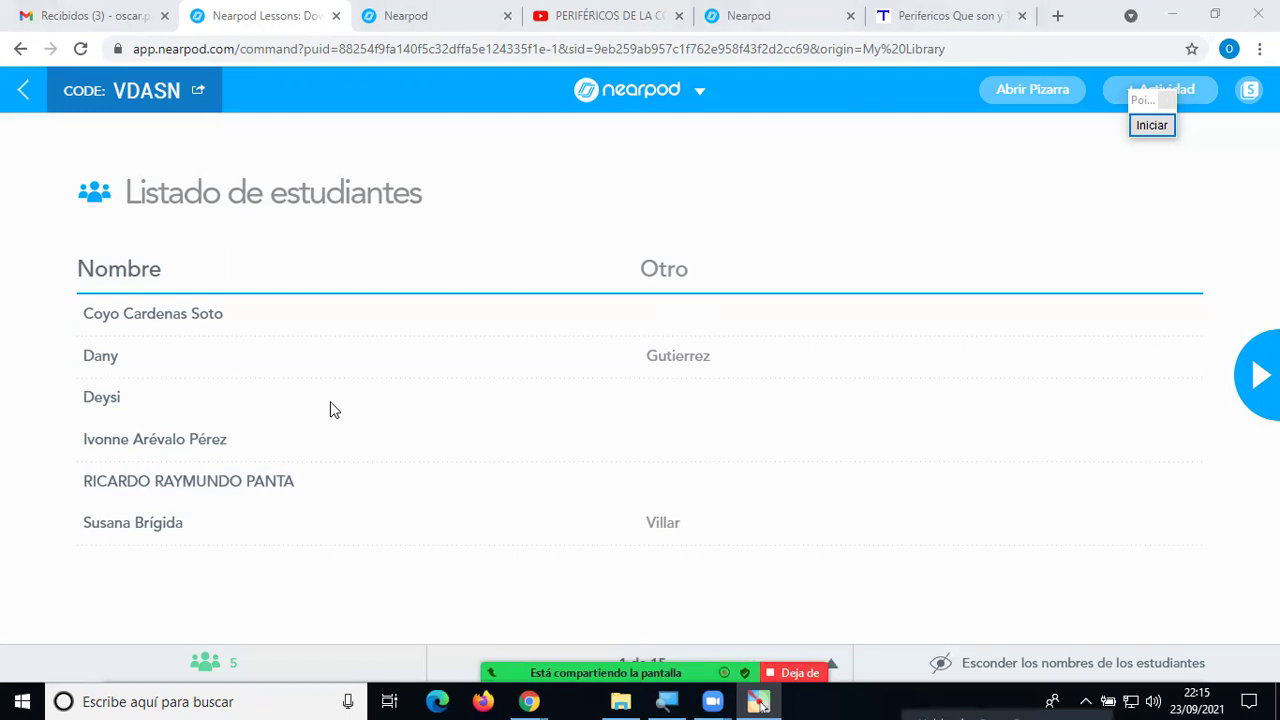
Open a new Microsoft Edge window from the taskbar.
left_click(437, 701)
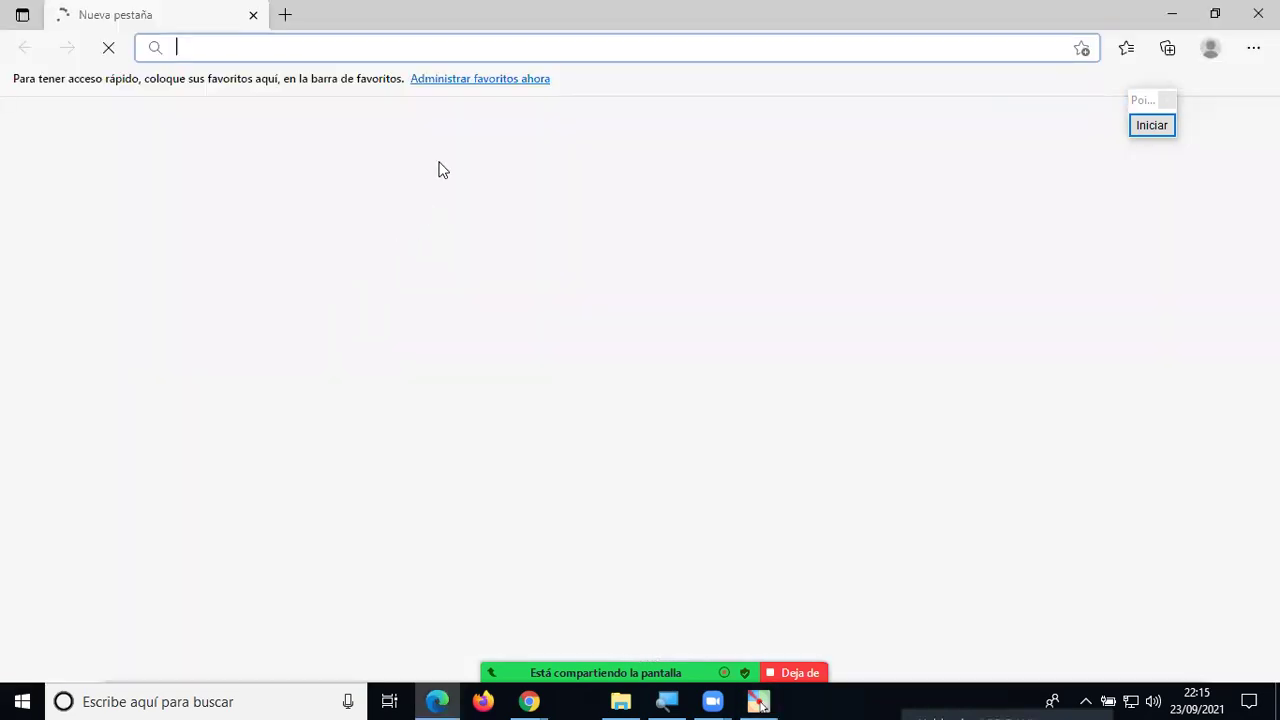
Open the Nearpod share link in Edge, then post it again in the Zoom chat.
type("https://share.nearpod.com/L7V6U7dNNjb")
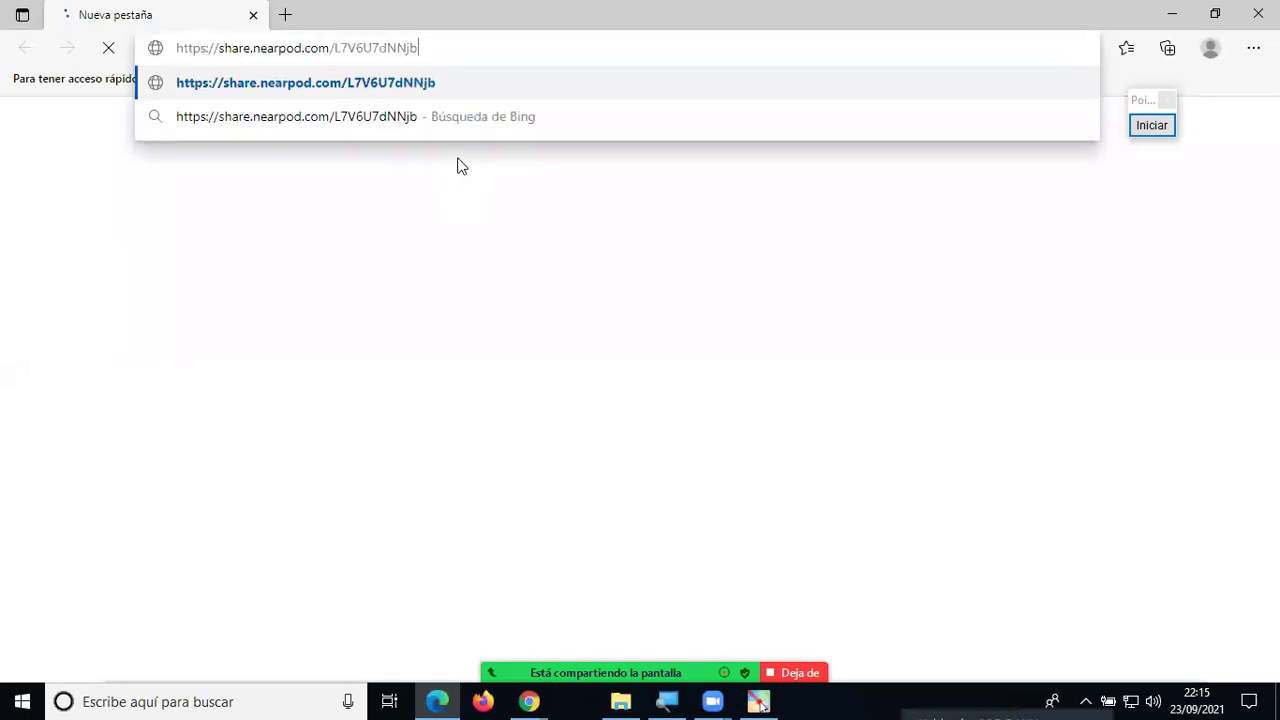
key("Return")
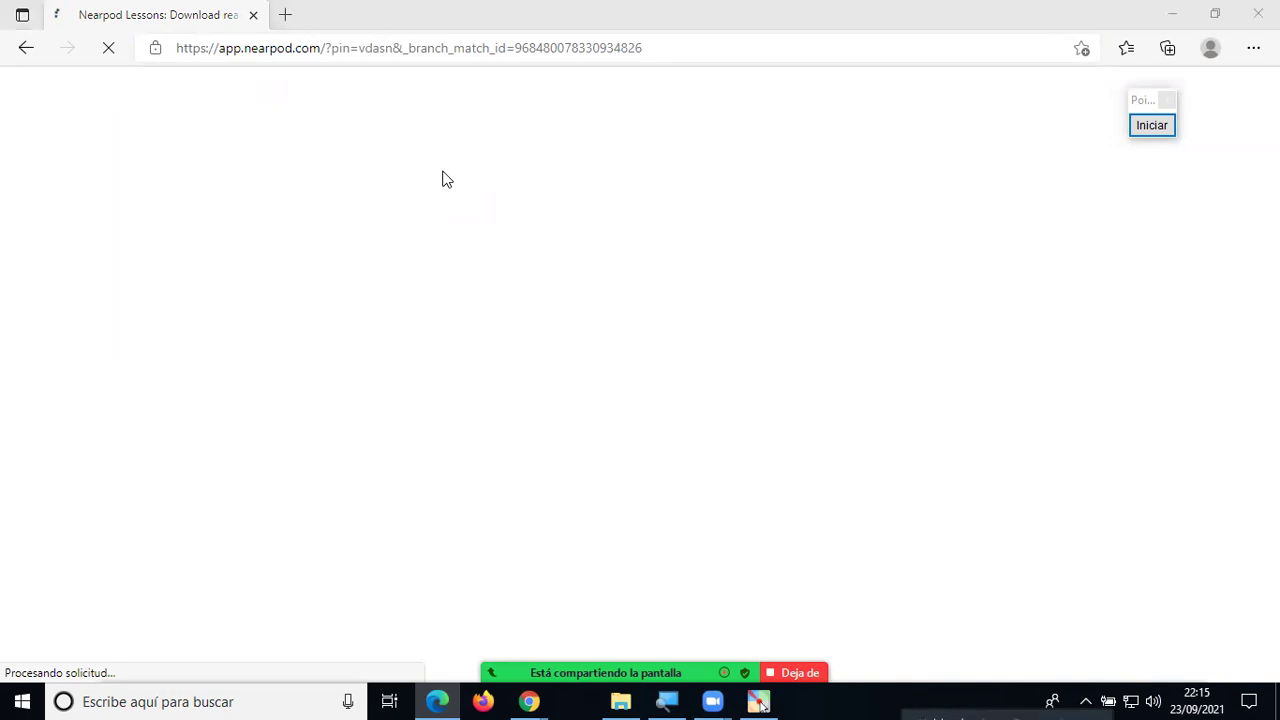
key("alt+Tab")
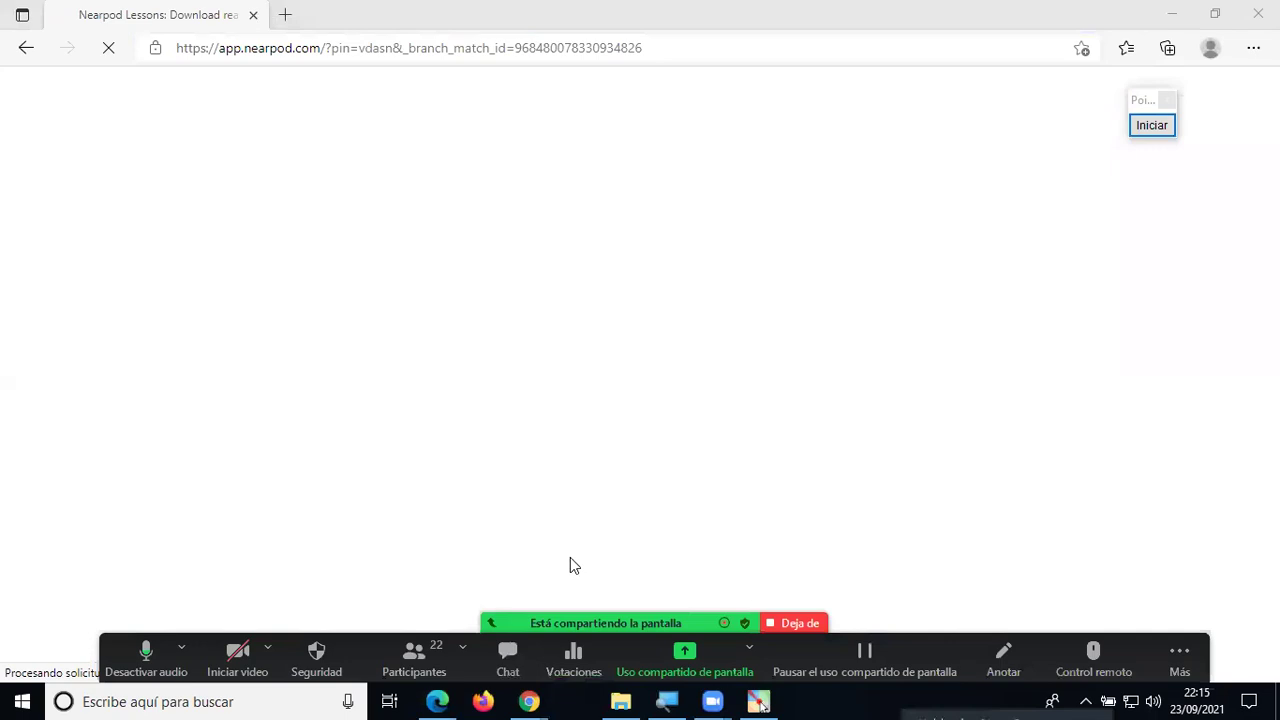
key("alt+h")
key("ctrl+v")
key("Return")
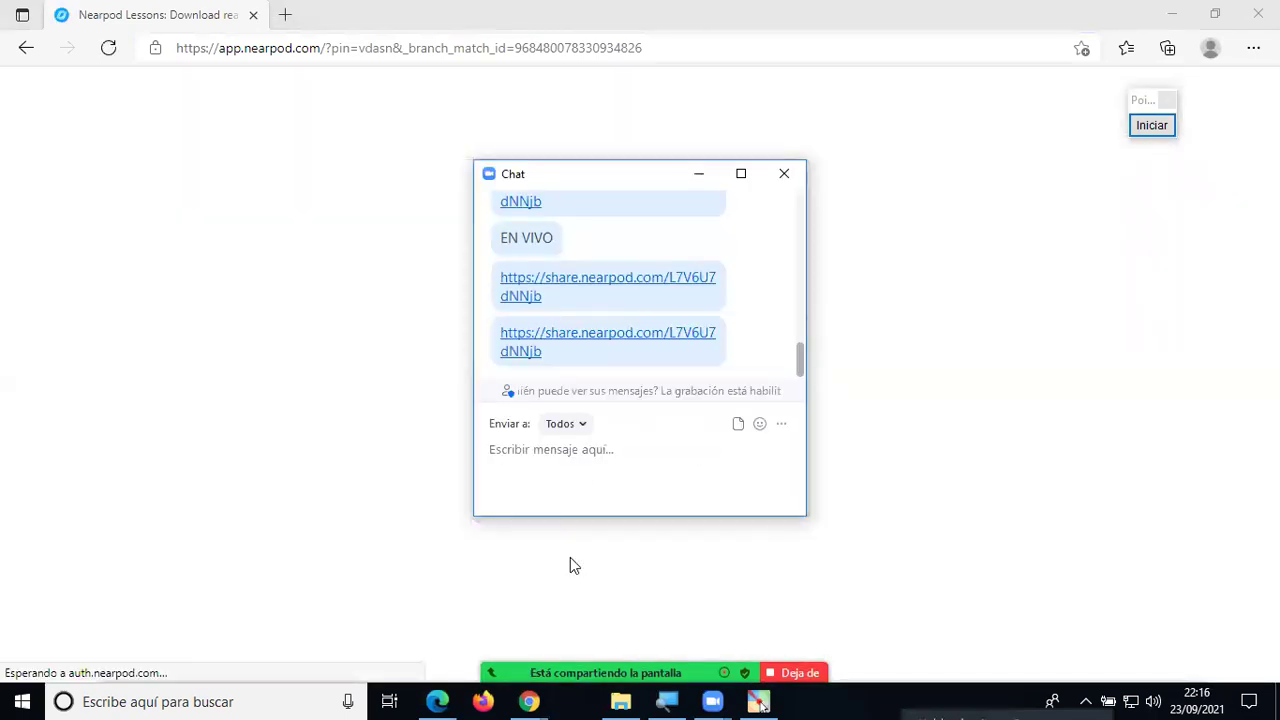
left_click(570, 557)
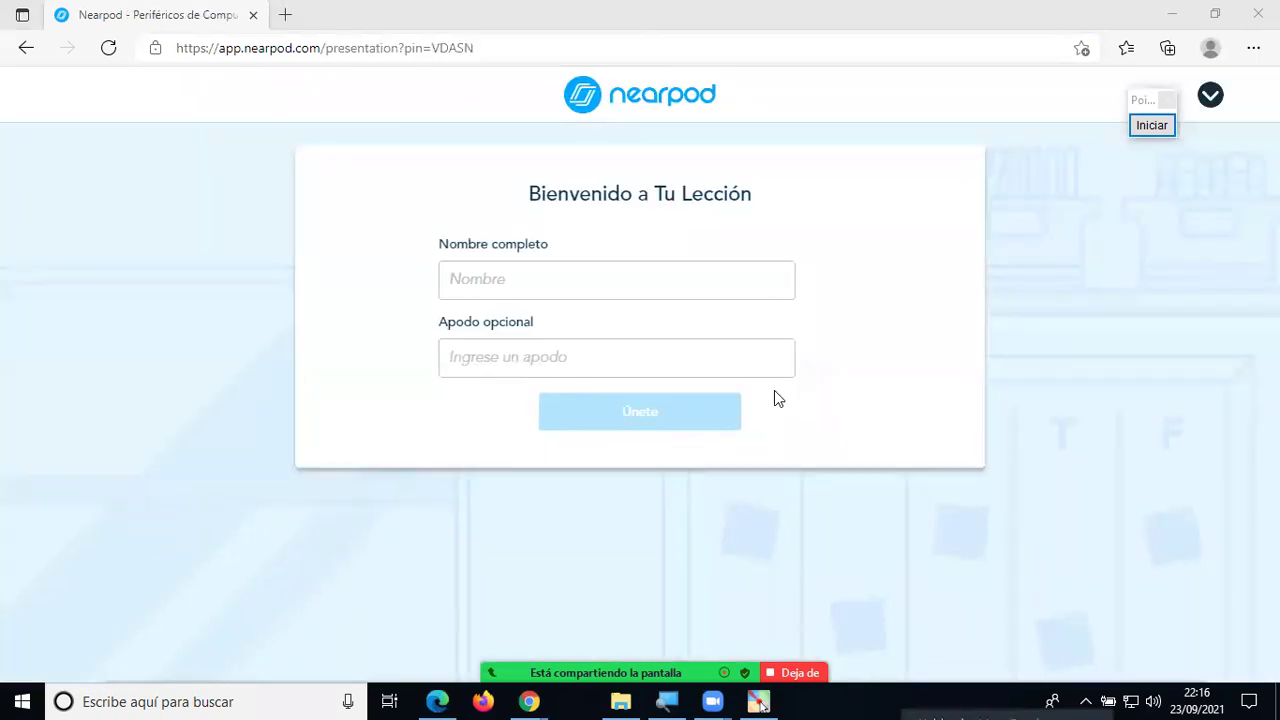
Join lesson VDASN as a test student with a full name and nickname 'El tigre'.
left_click(601, 278)
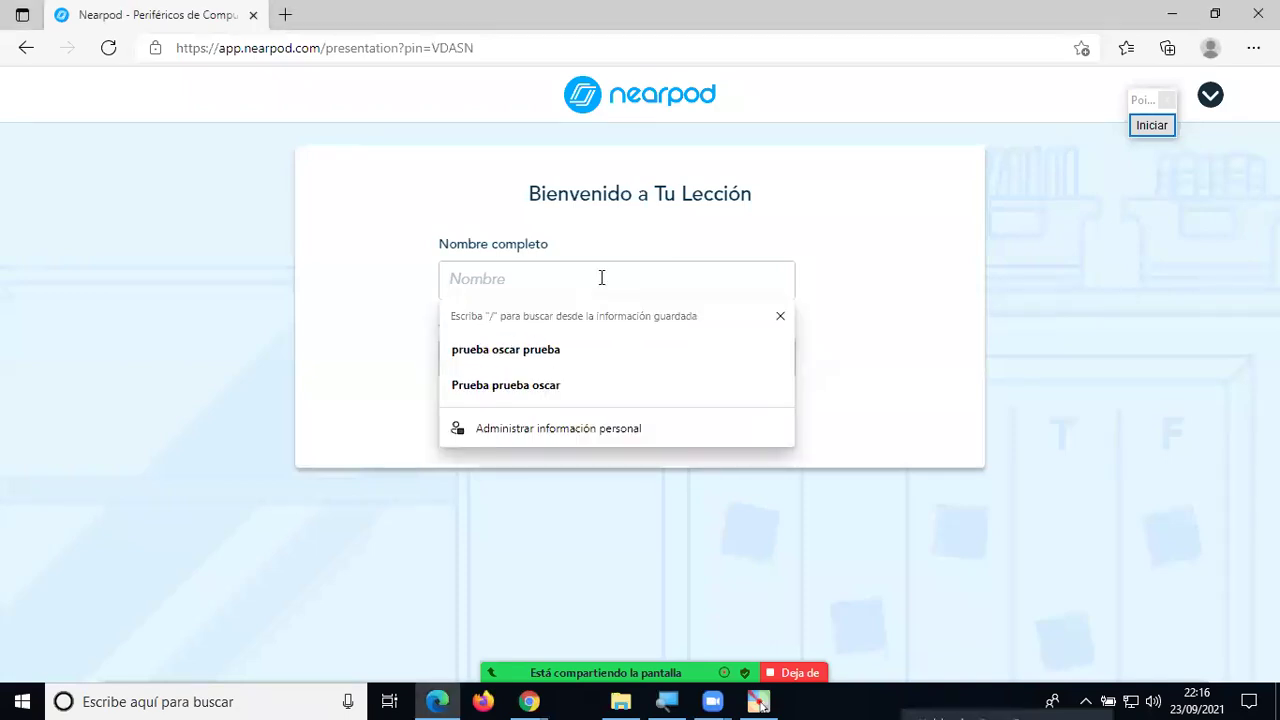
type("osc")
key("BackSpace")
key("BackSpace")
key("BackSpace")
type("Os")
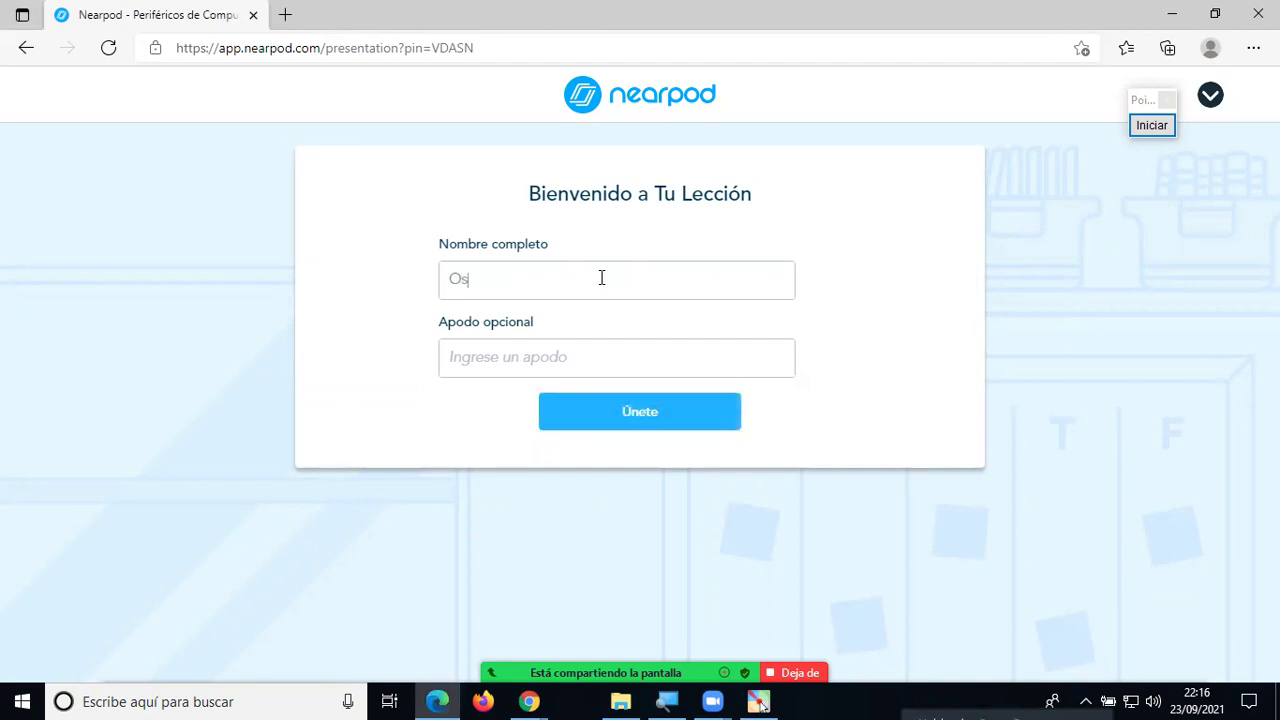
type("quitar")
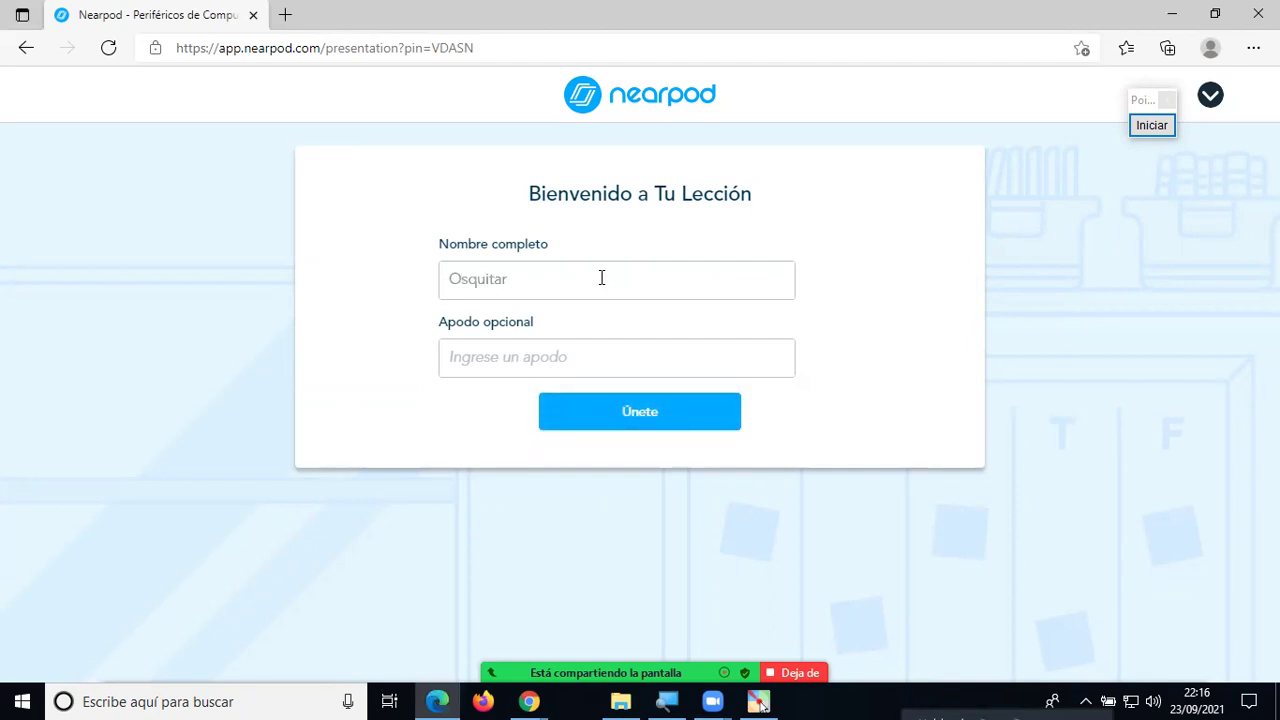
left_click(534, 357)
type("E")
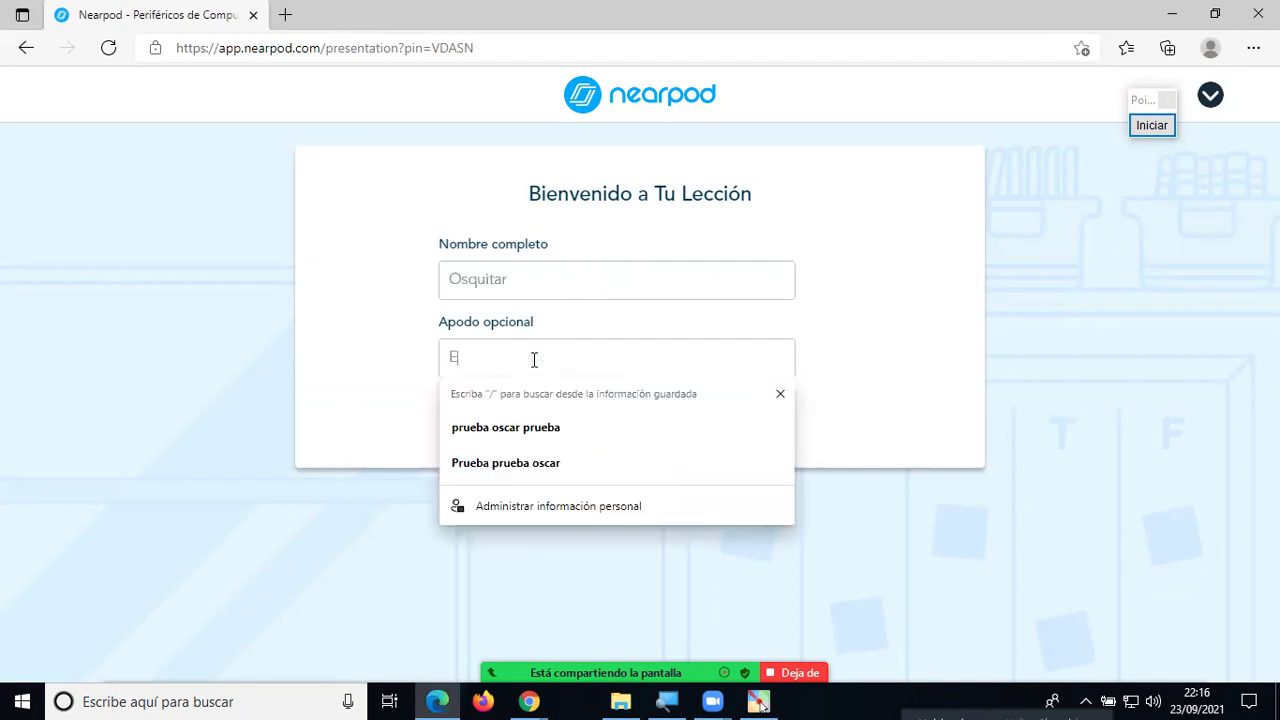
type("l tigre")
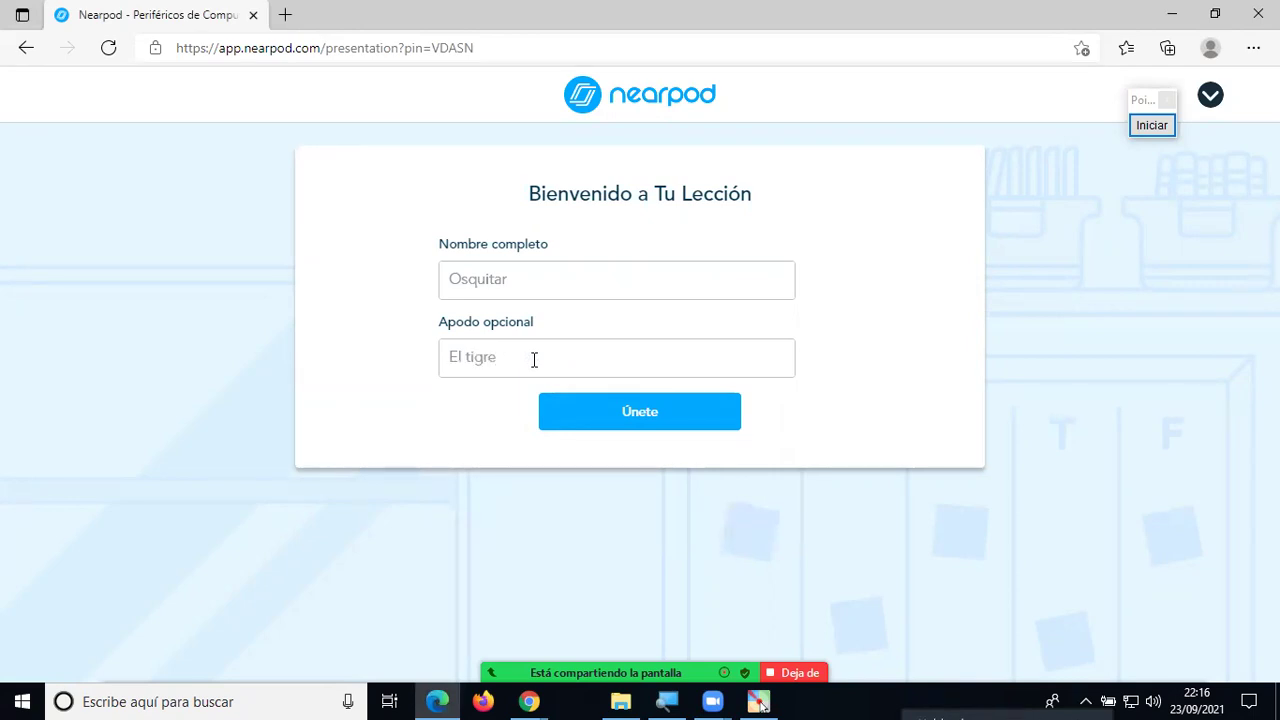
left_click(672, 412)
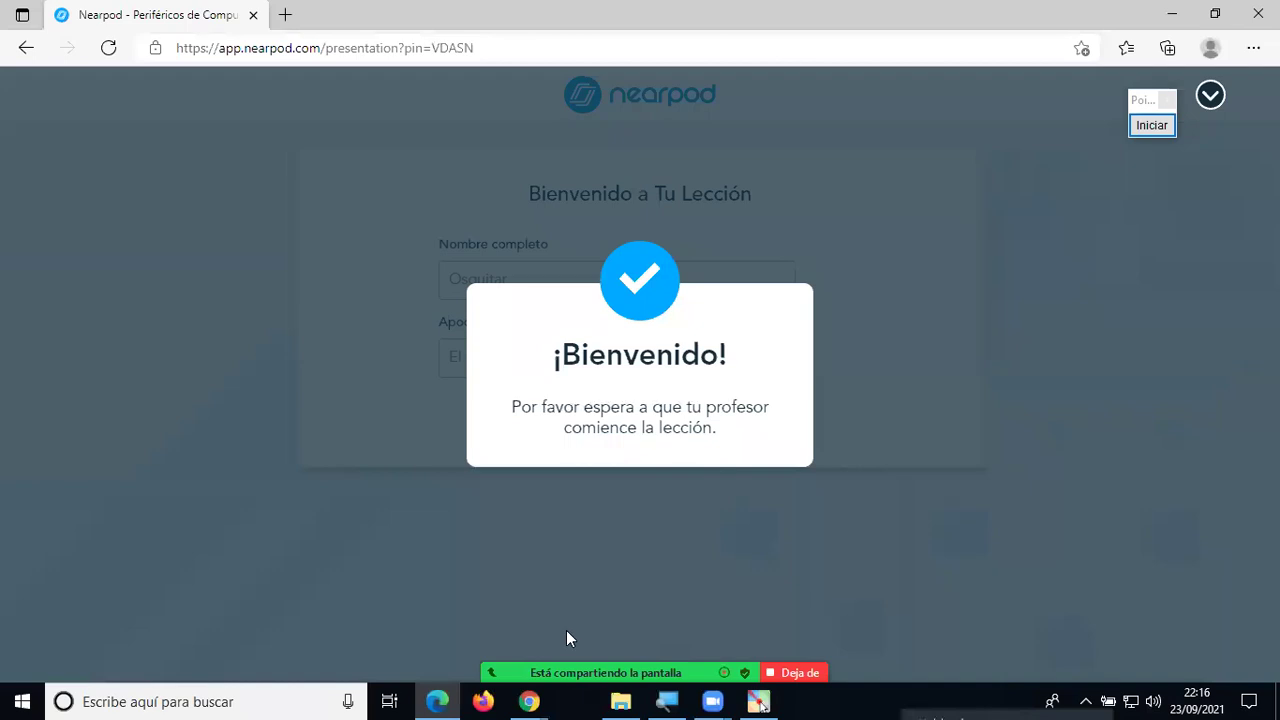
Bring the teacher's Nearpod Lessons window in Chrome back to the front.
left_click(531, 701)
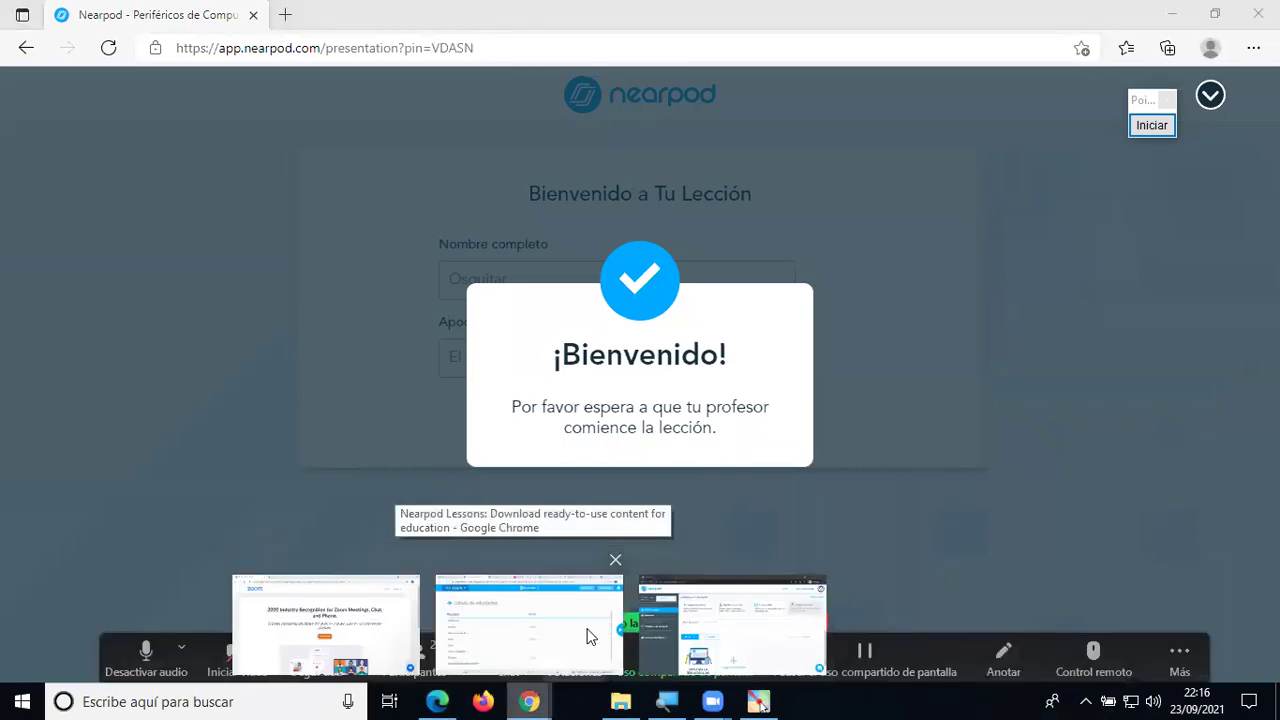
left_click(588, 636)
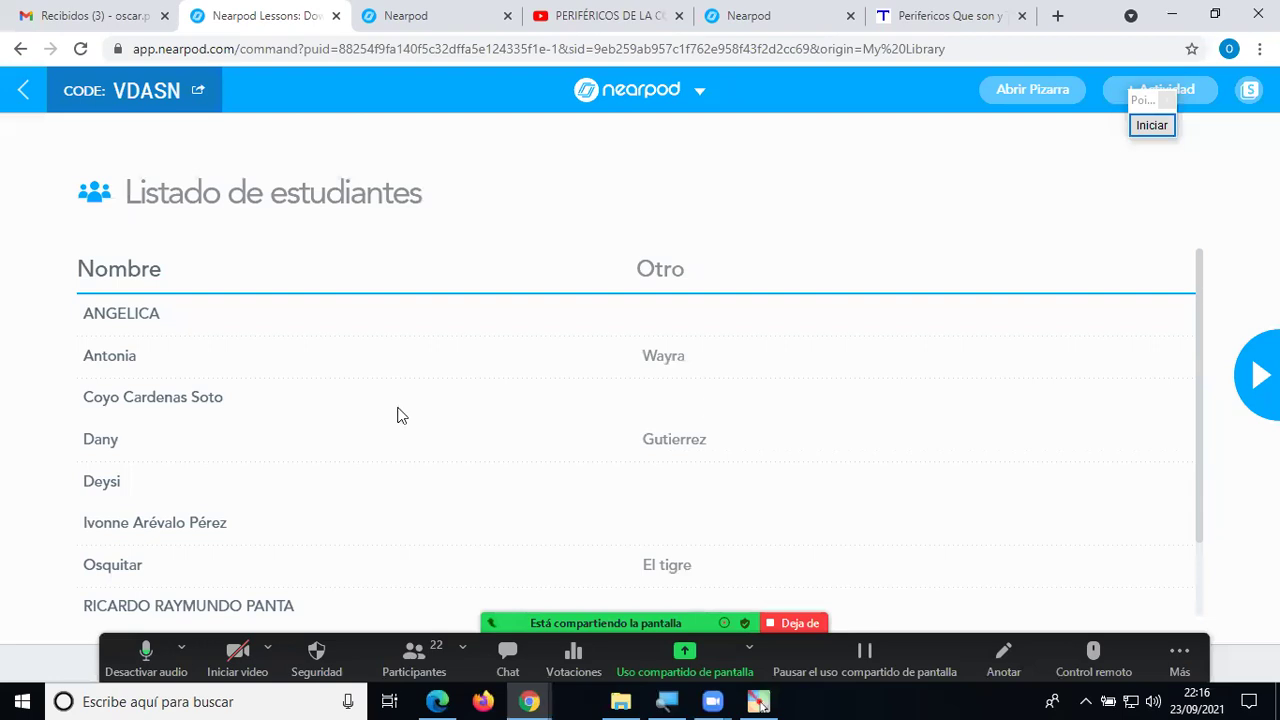